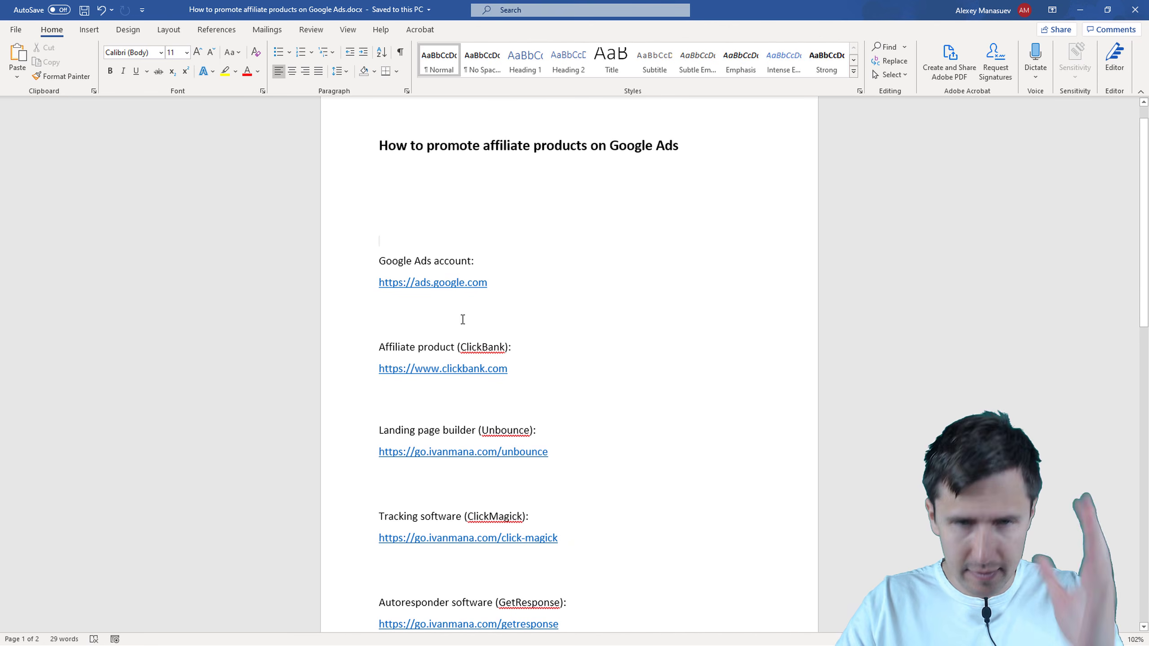
Step: Select the ads.google.com link in the Word notes, then bring up the ClickBank dashboard in Chrome
triple_click(488, 285)
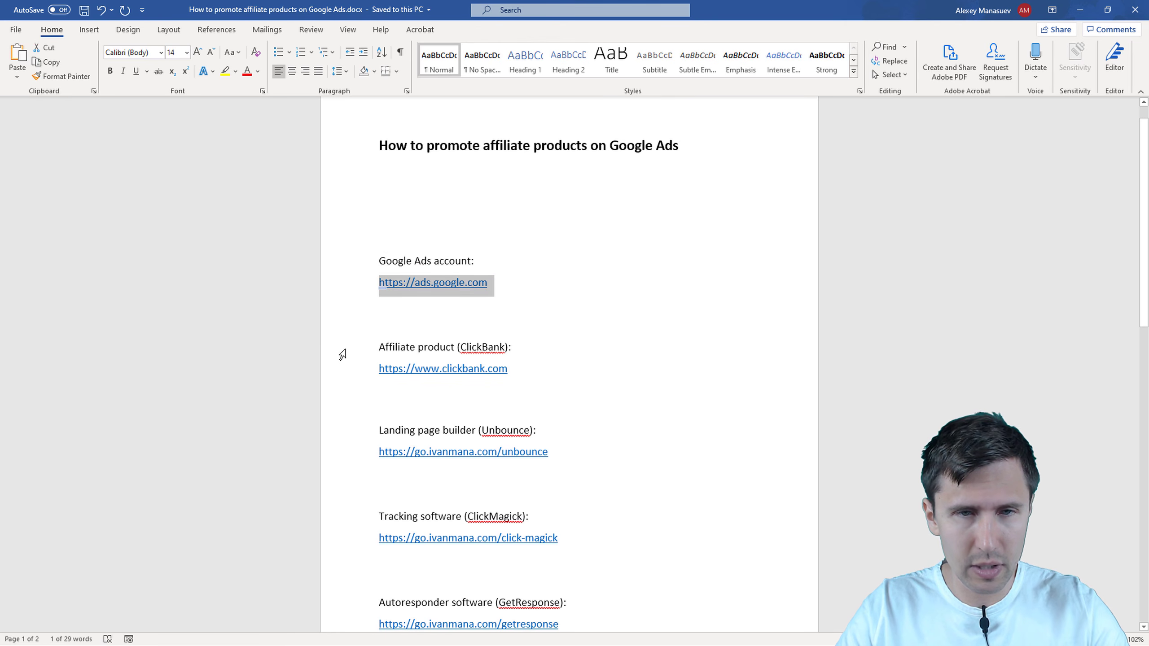
key(super)
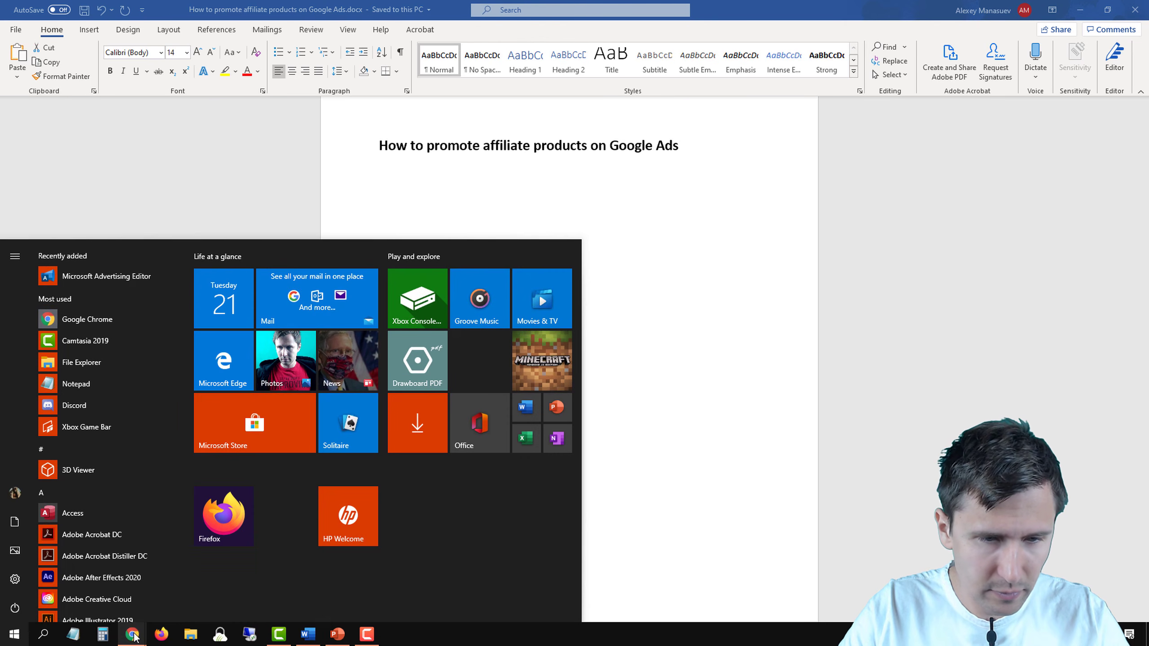
mouse_move(131, 633)
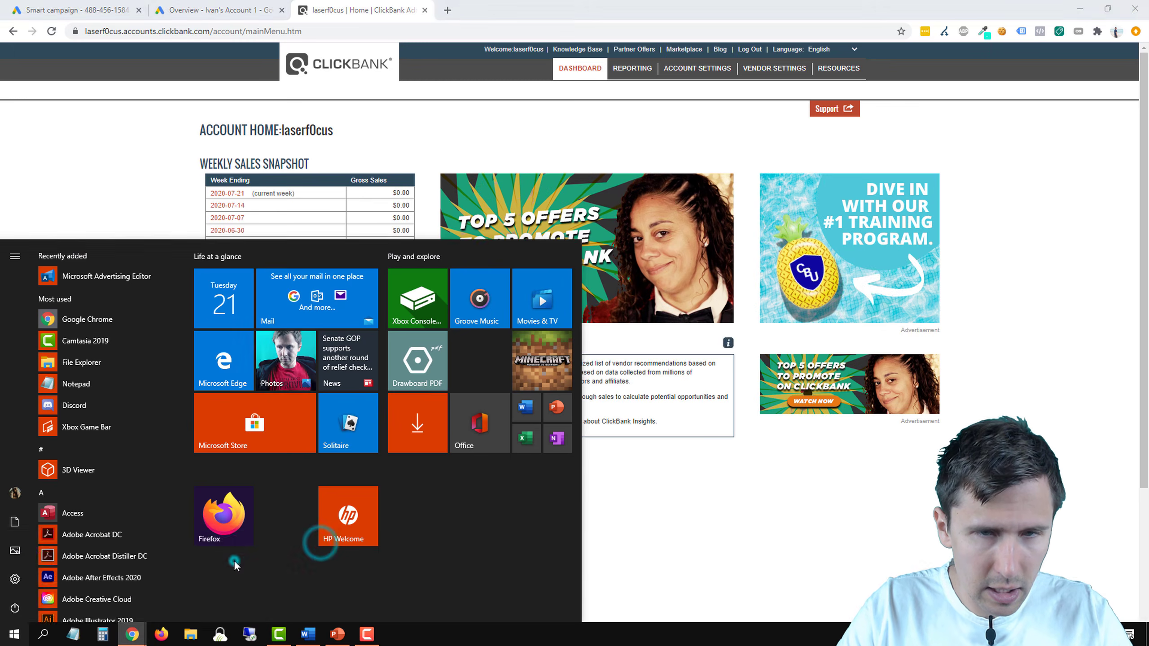
click(233, 560)
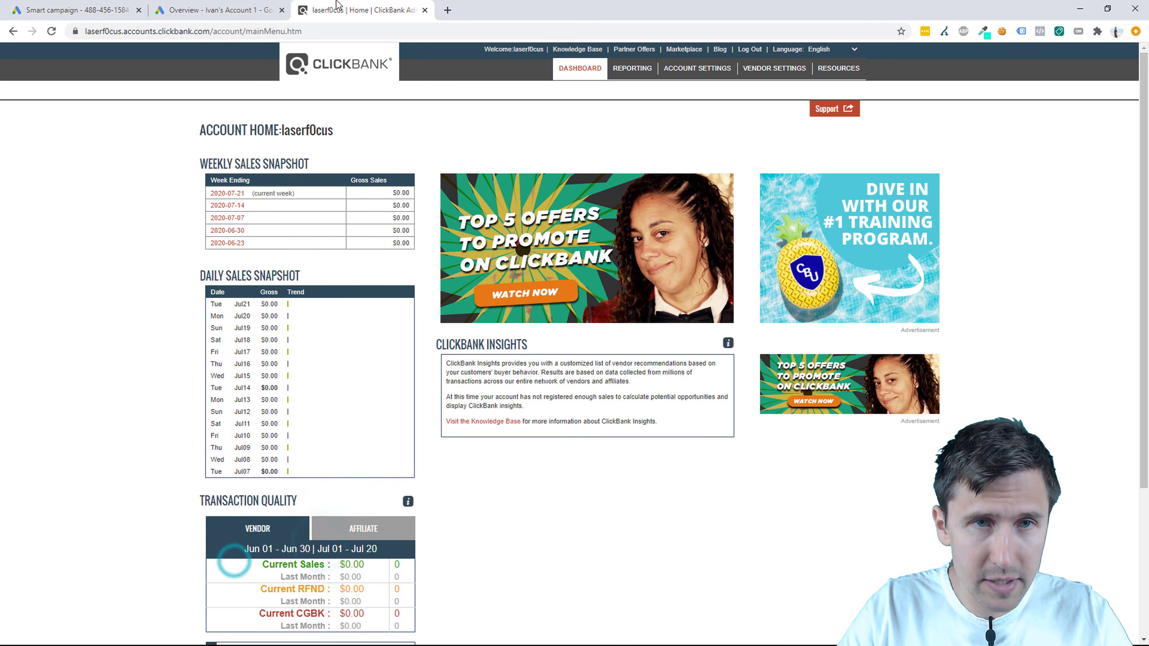
Step: Go to ads.google.com in a new tab
click(448, 10)
text(ads.google.com)
key(Return)
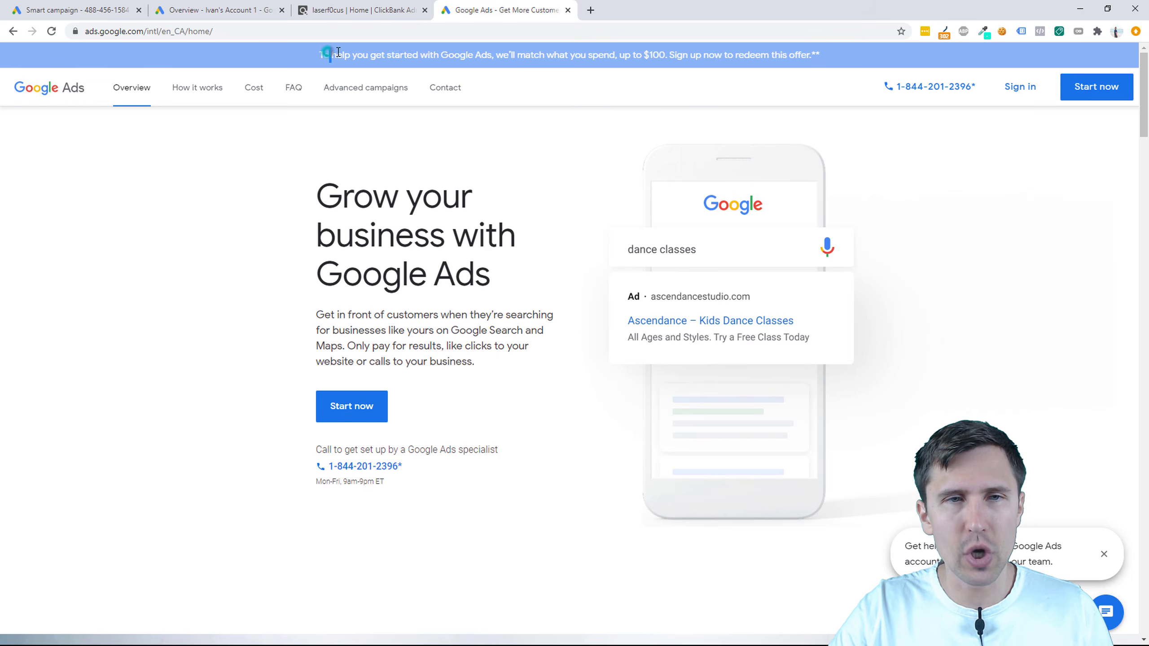
Step: Highlight the banner offer to match spend up to $100, then close the homepage for the Smart campaign setup
drag(330, 55, 791, 62)
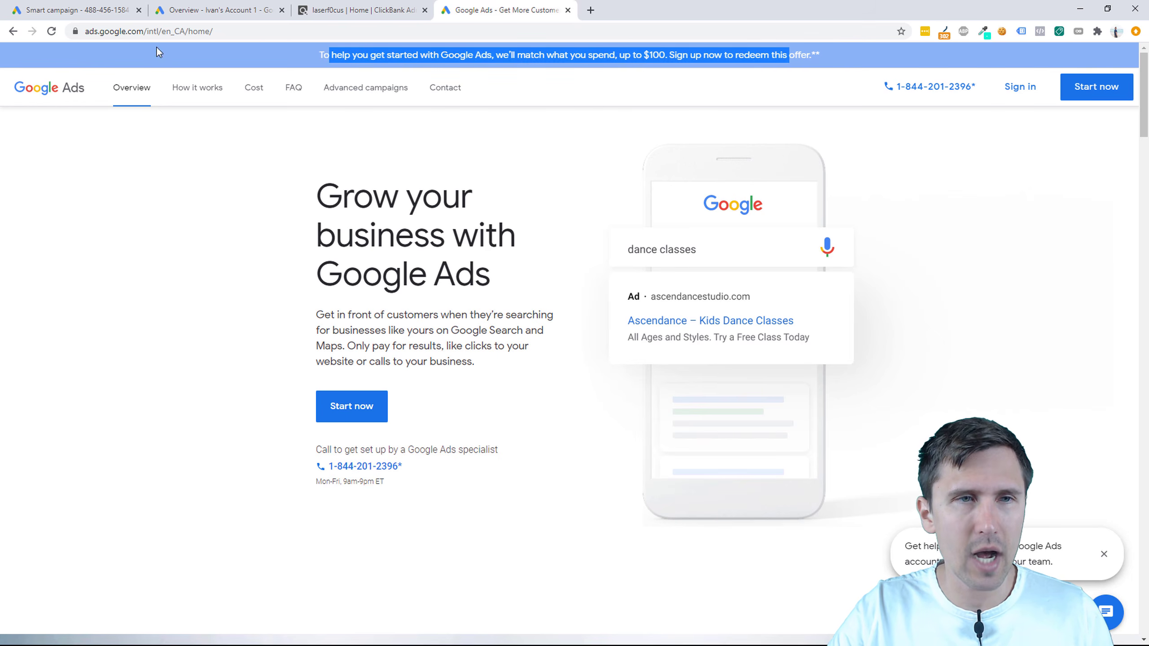
click(424, 56)
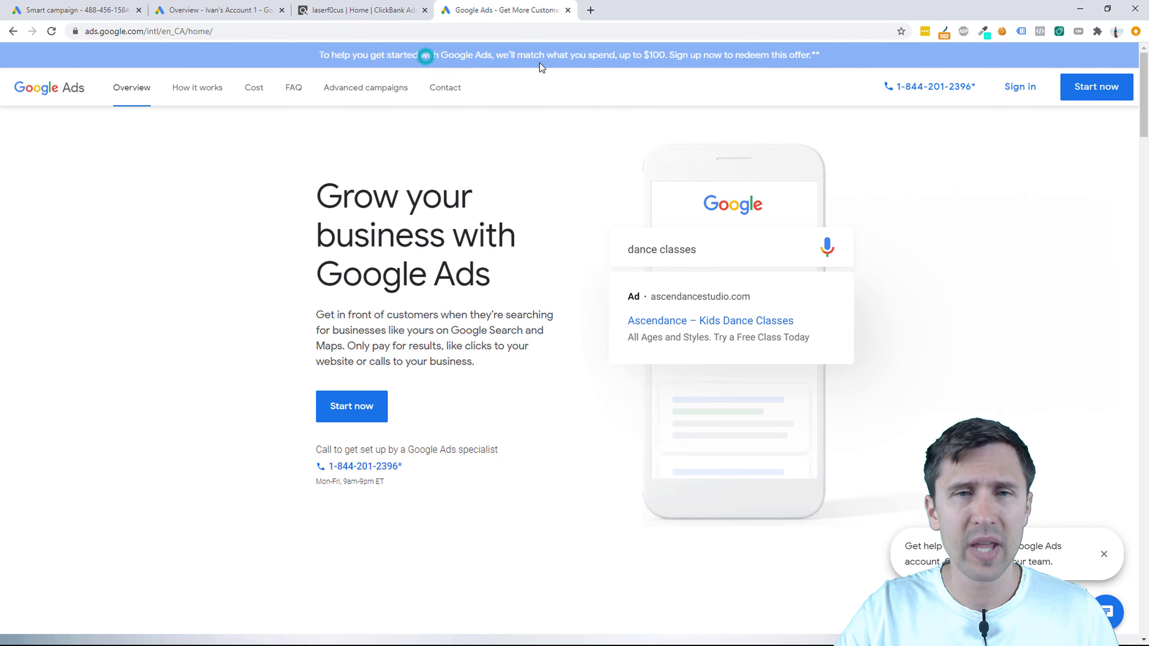
drag(495, 55, 683, 61)
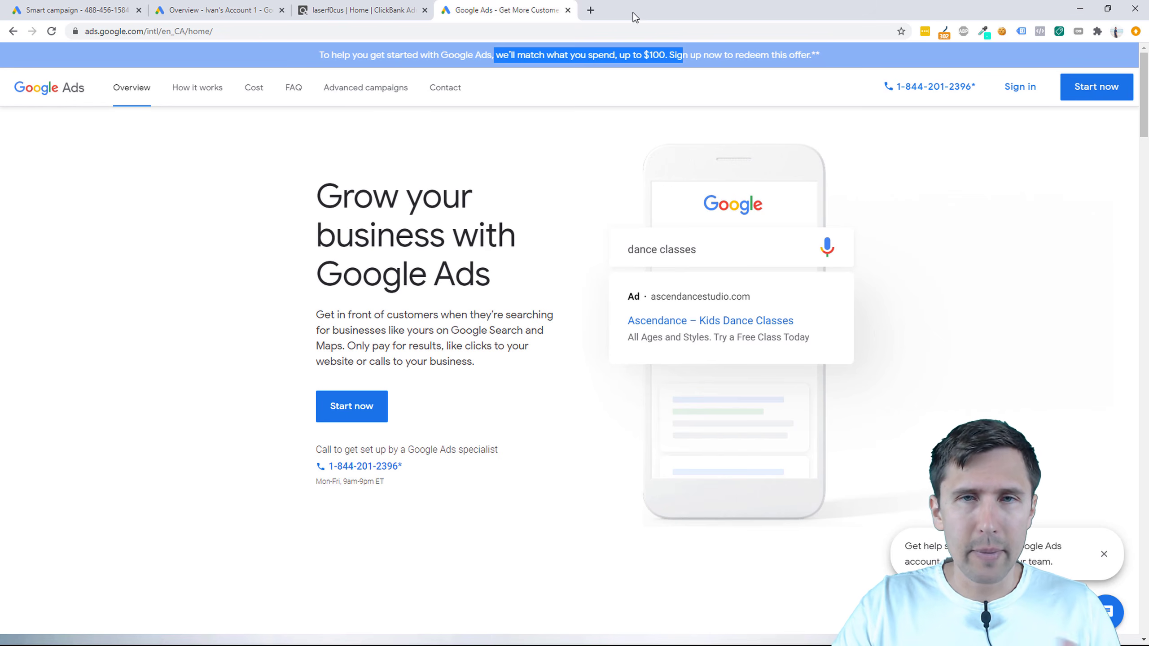
click(569, 10)
click(108, 10)
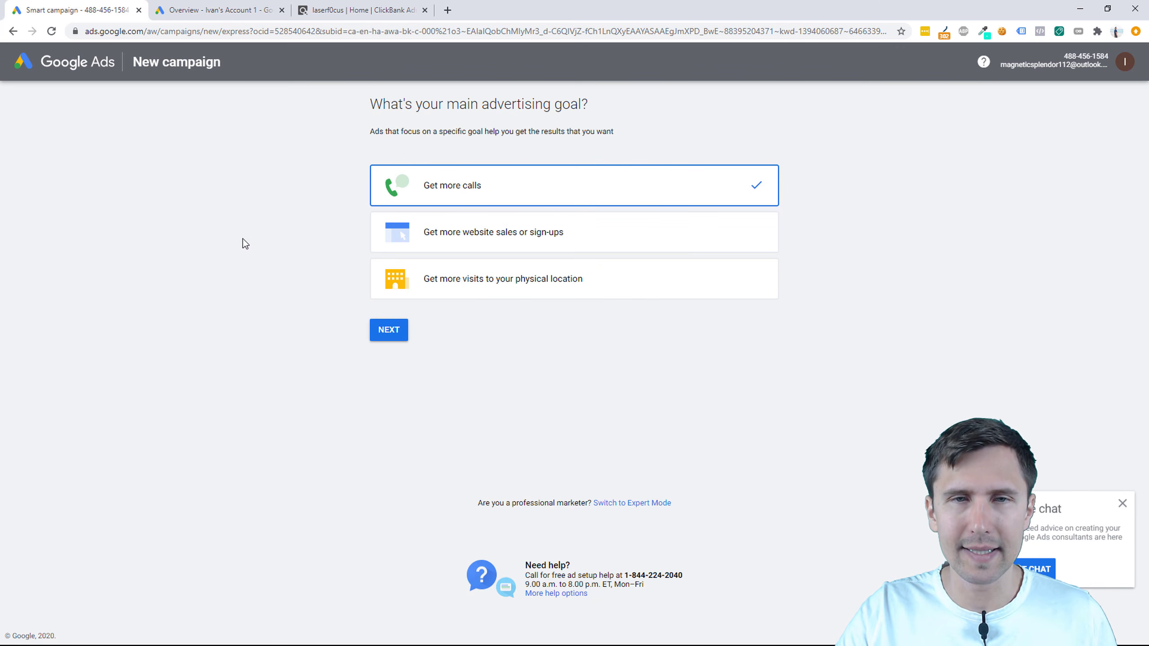
Step: Highlight the Expert Mode prompt about professional marketers
drag(682, 503, 480, 501)
double_click(516, 502)
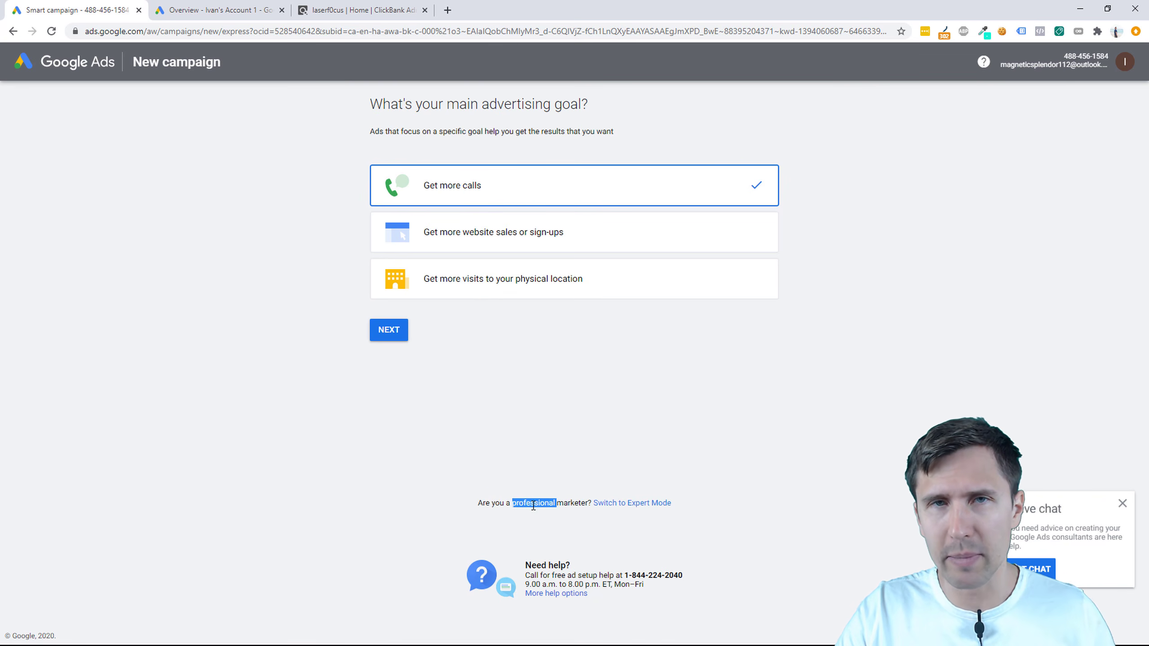
double_click(569, 501)
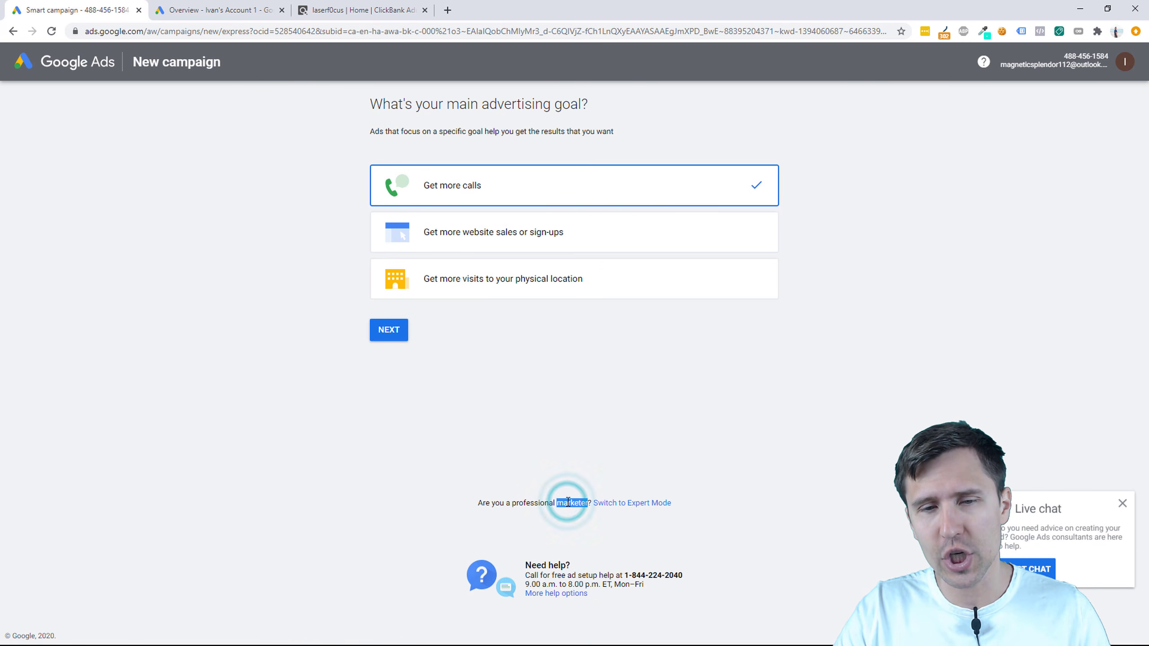
triple_click(677, 502)
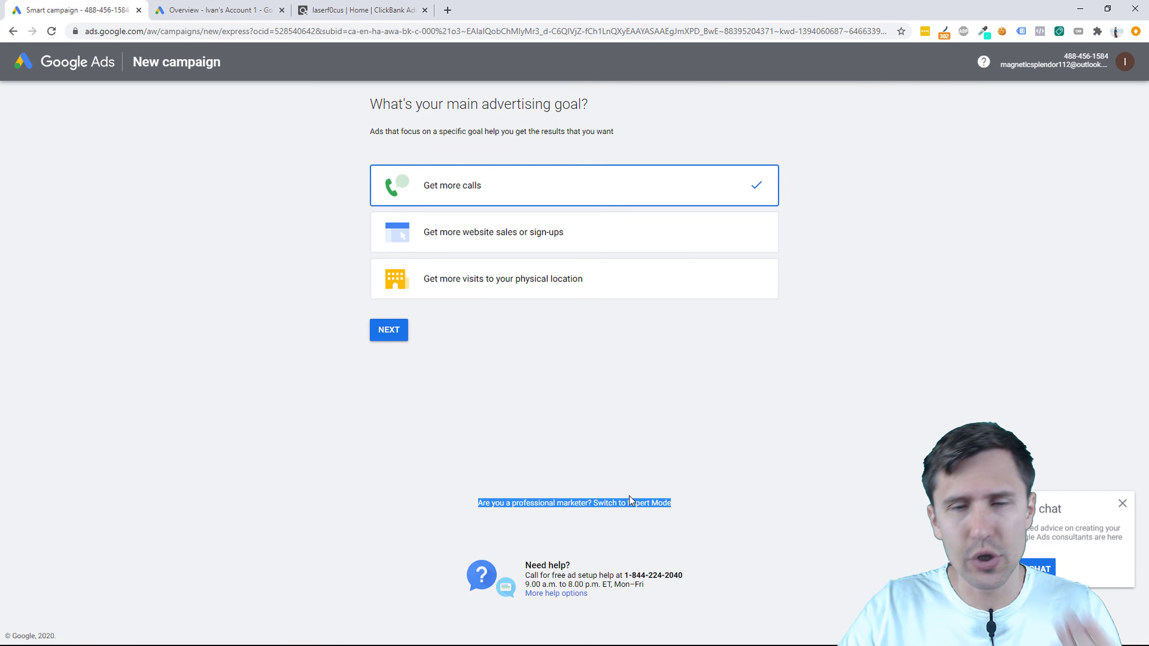
Step: Switch to the All campaigns overview, close the Smart campaign tab, and bring PowerPoint forward
click(207, 13)
mouse_move(474, 319)
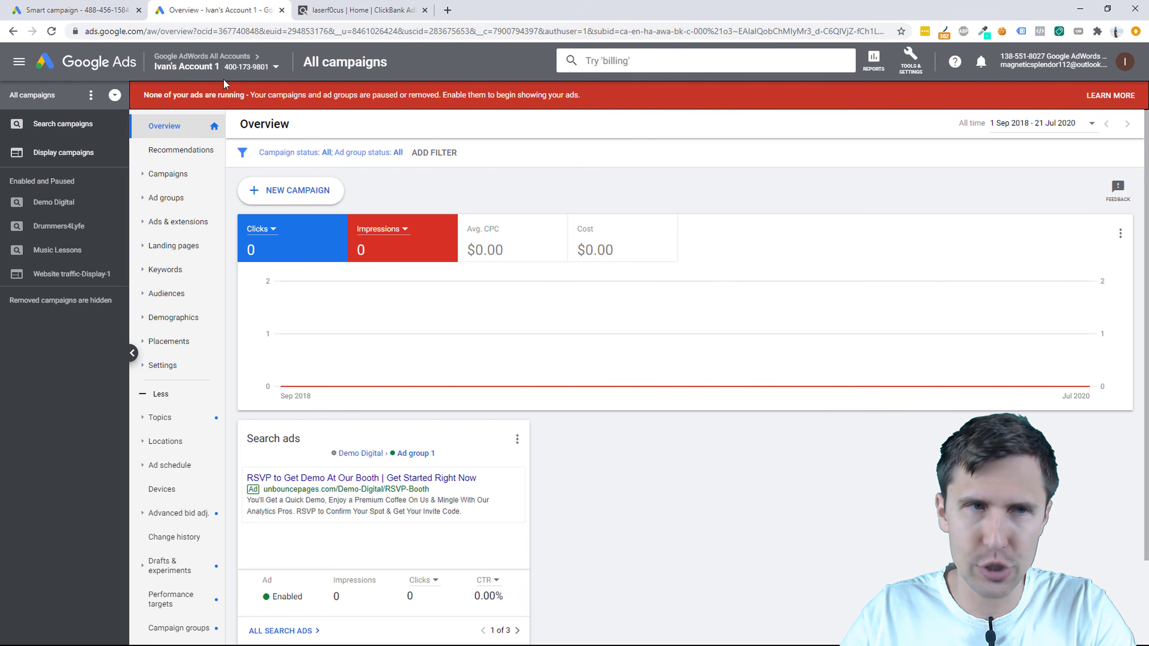
click(139, 10)
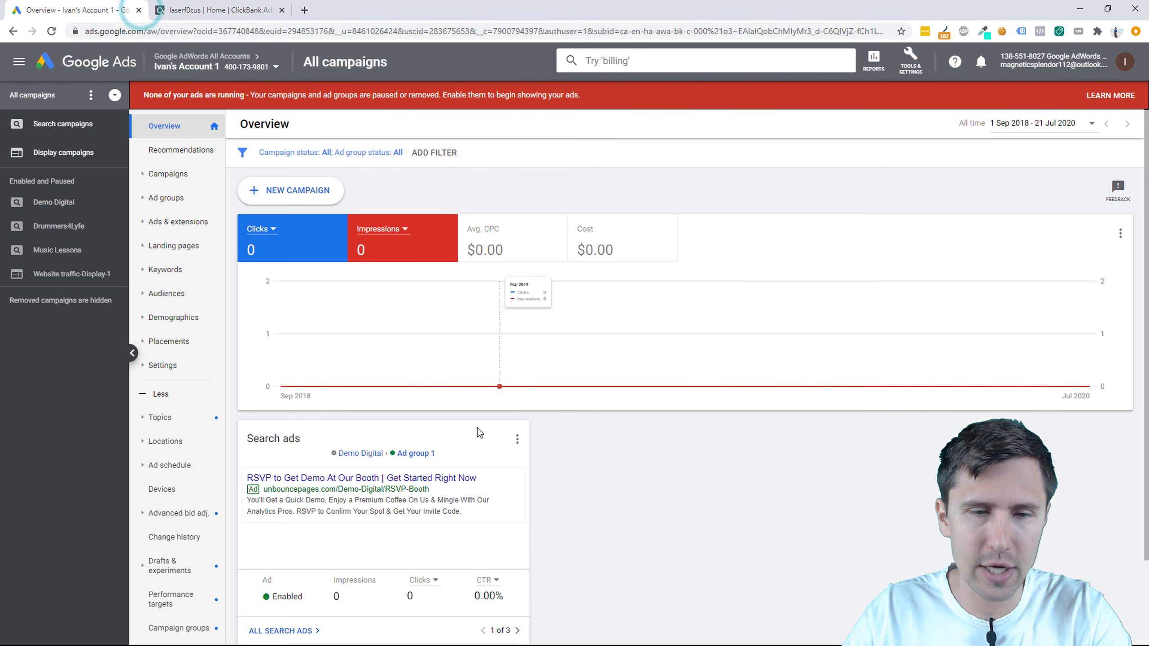
key(super)
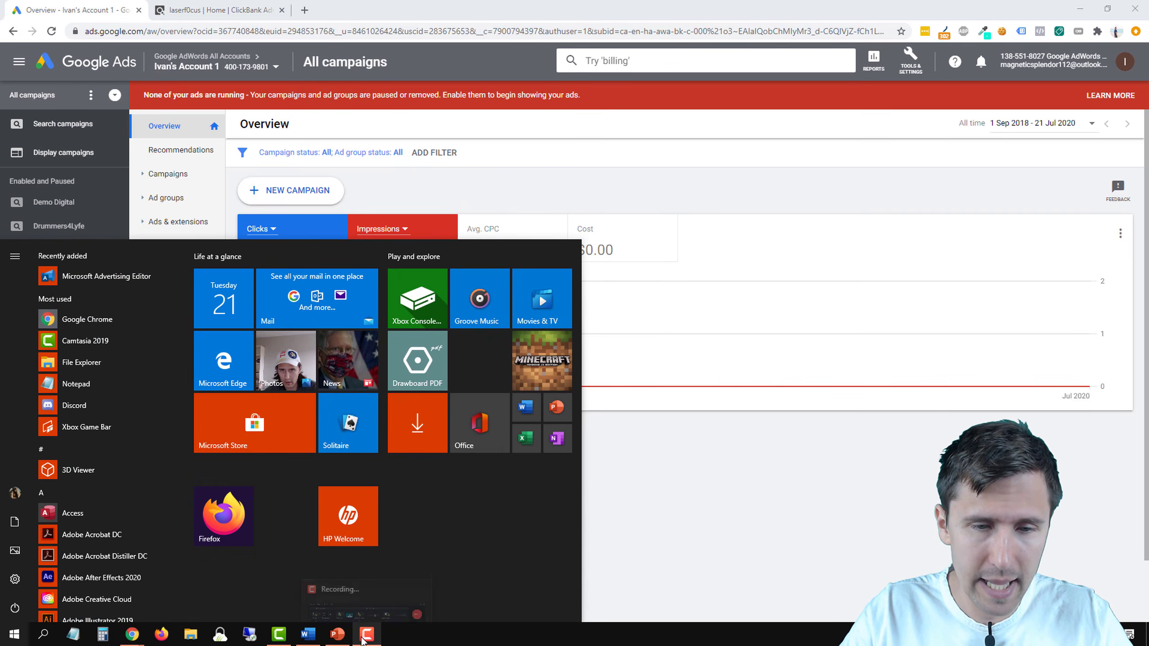
click(337, 634)
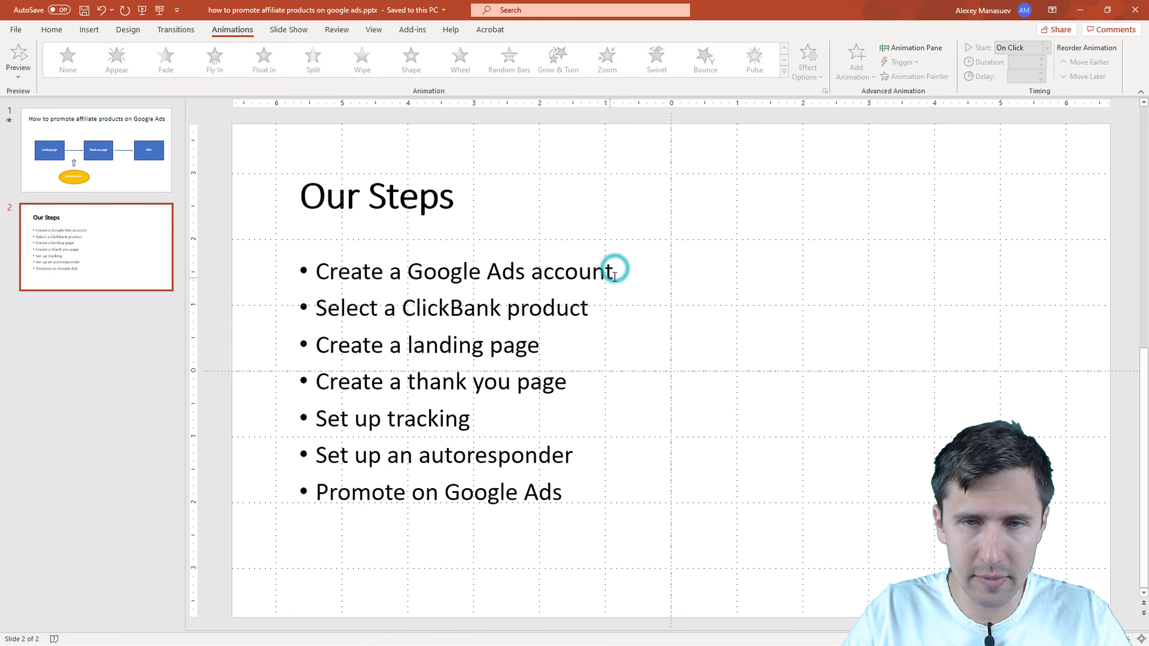
Step: Add a bold '+' after 'Create a Google Ads account' and return to Chrome
click(606, 272)
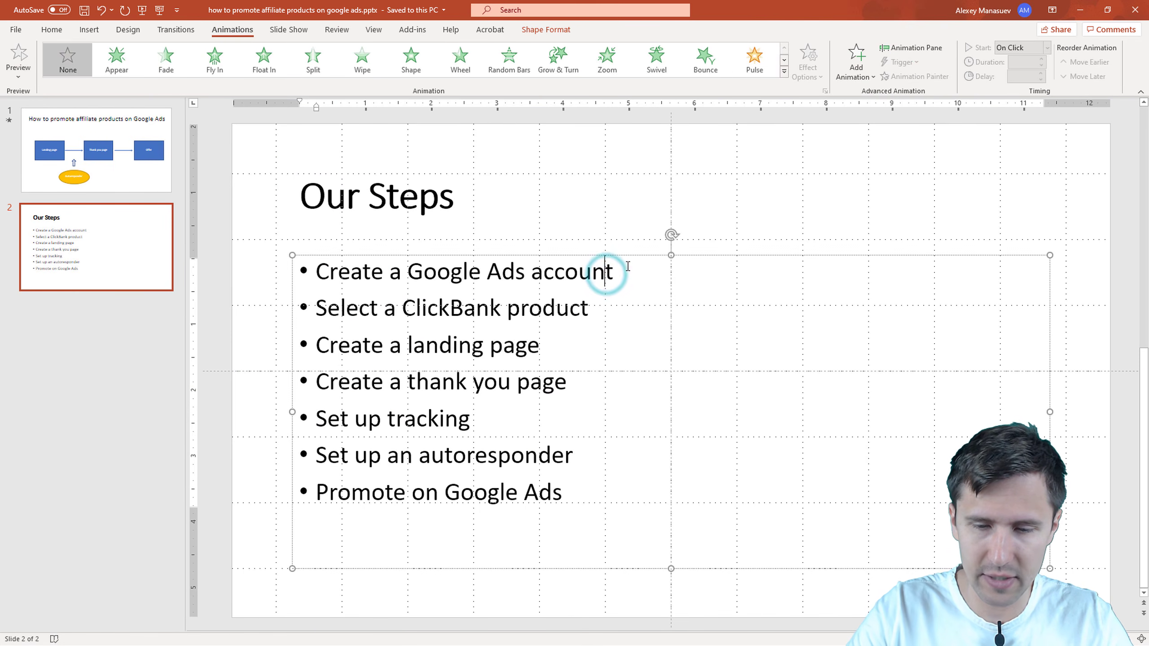
text(+)
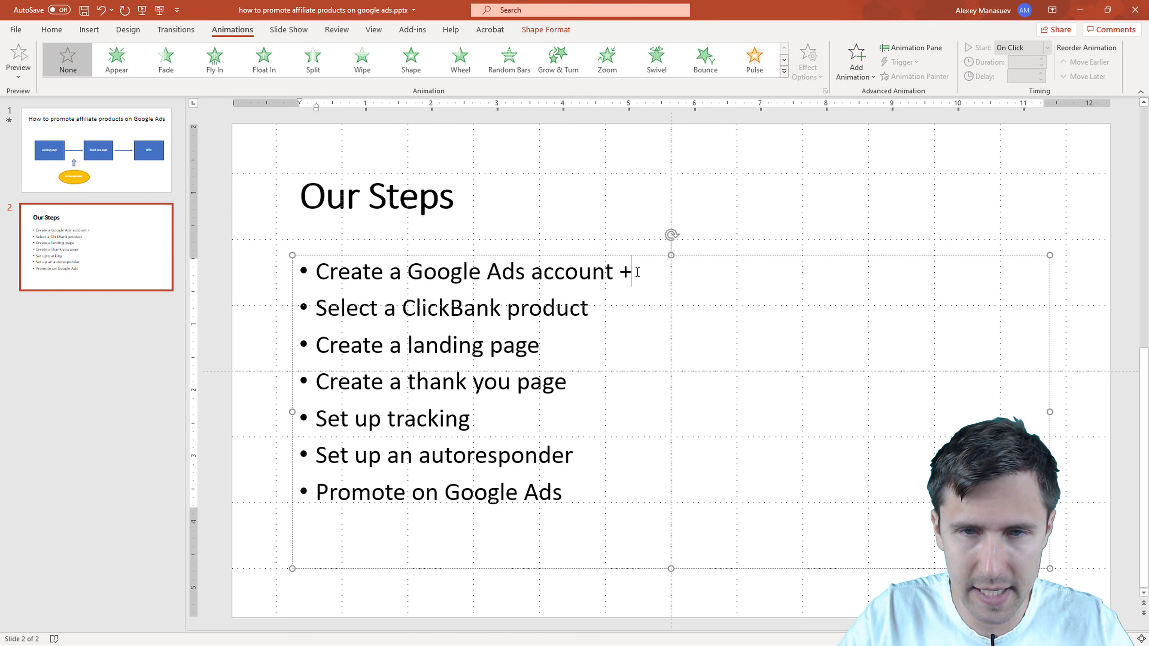
double_click(636, 272)
click(619, 322)
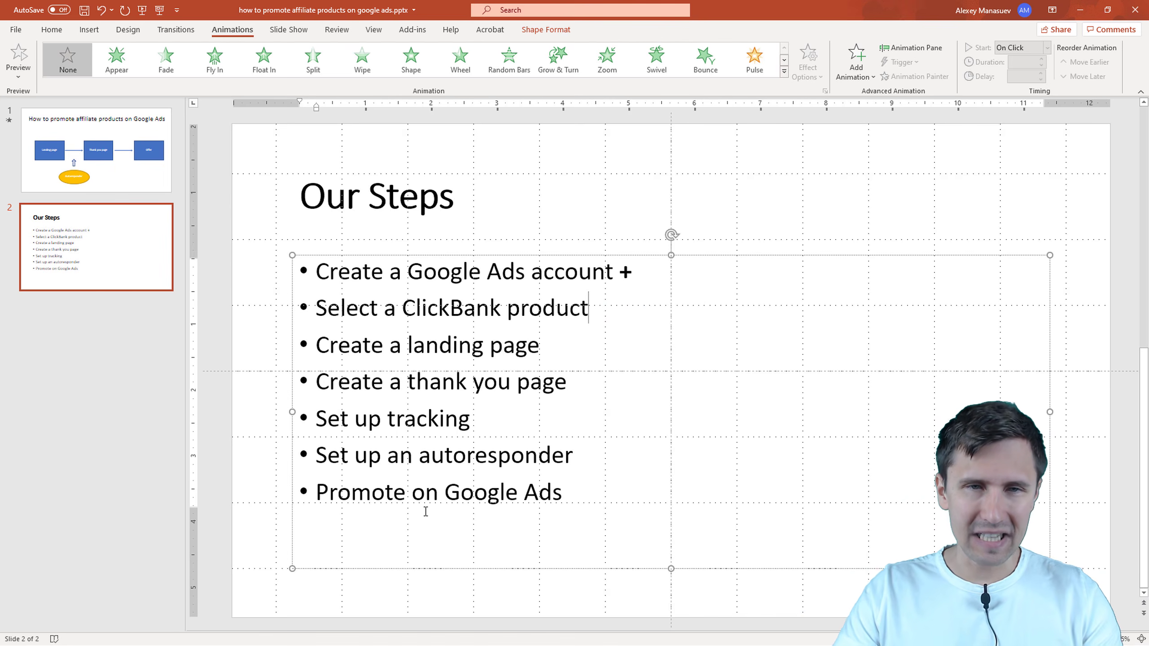
key(alt+Tab)
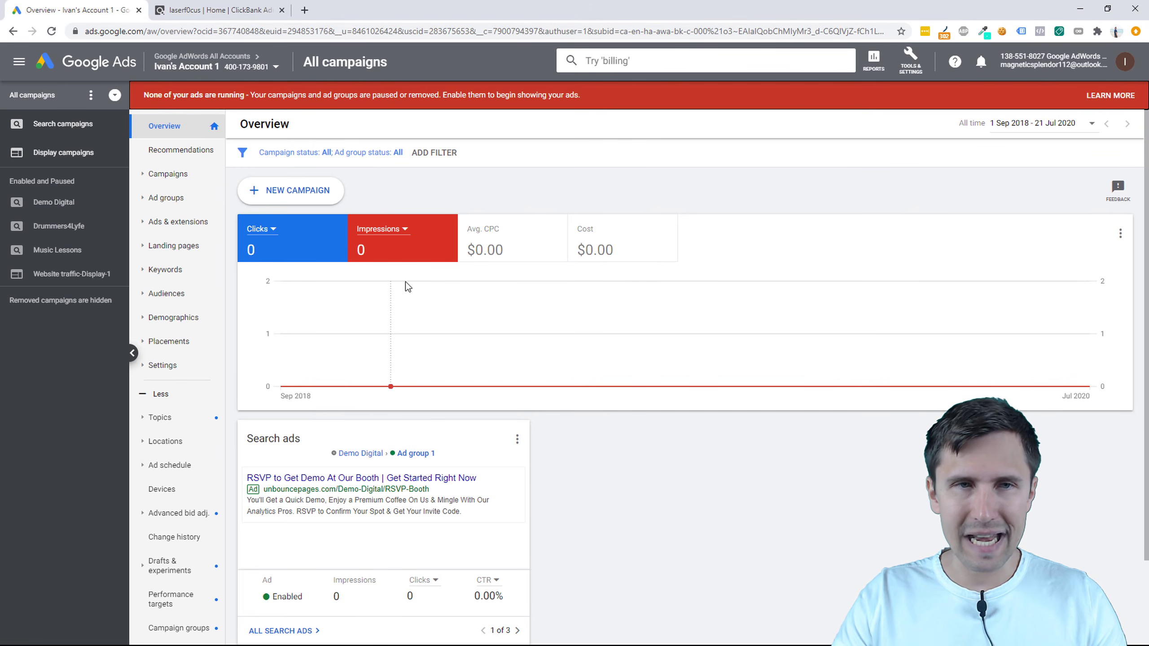
Step: View the ClickBank dashboard, then copy the clickbank.com link from the Word notes into Chrome
click(256, 11)
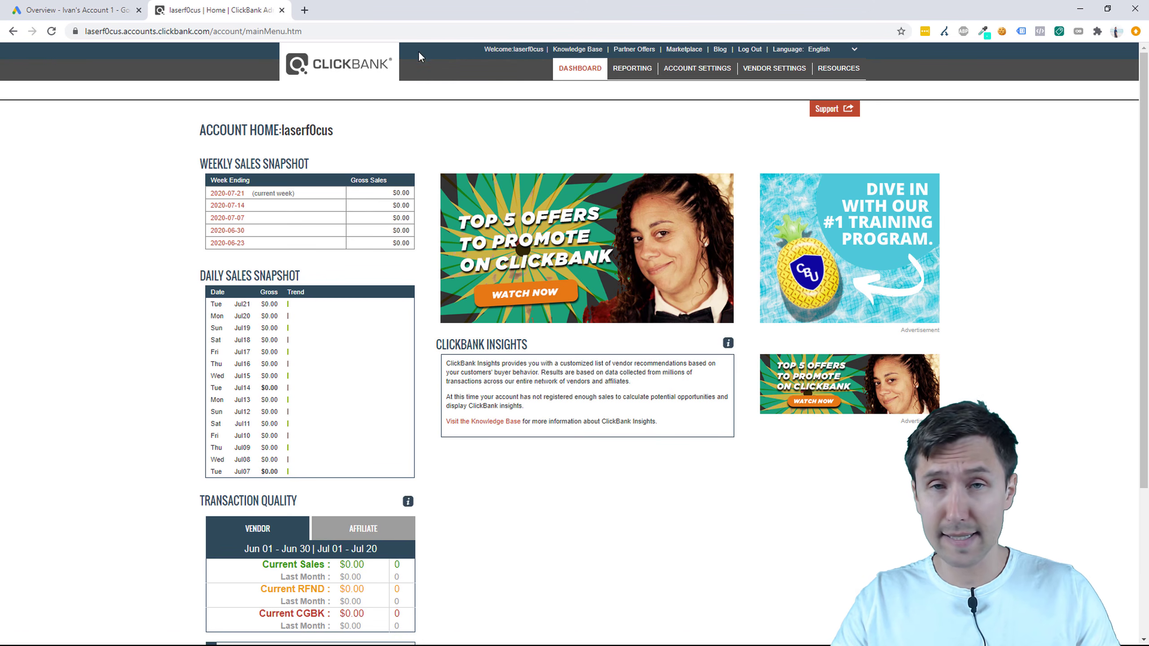
key(super)
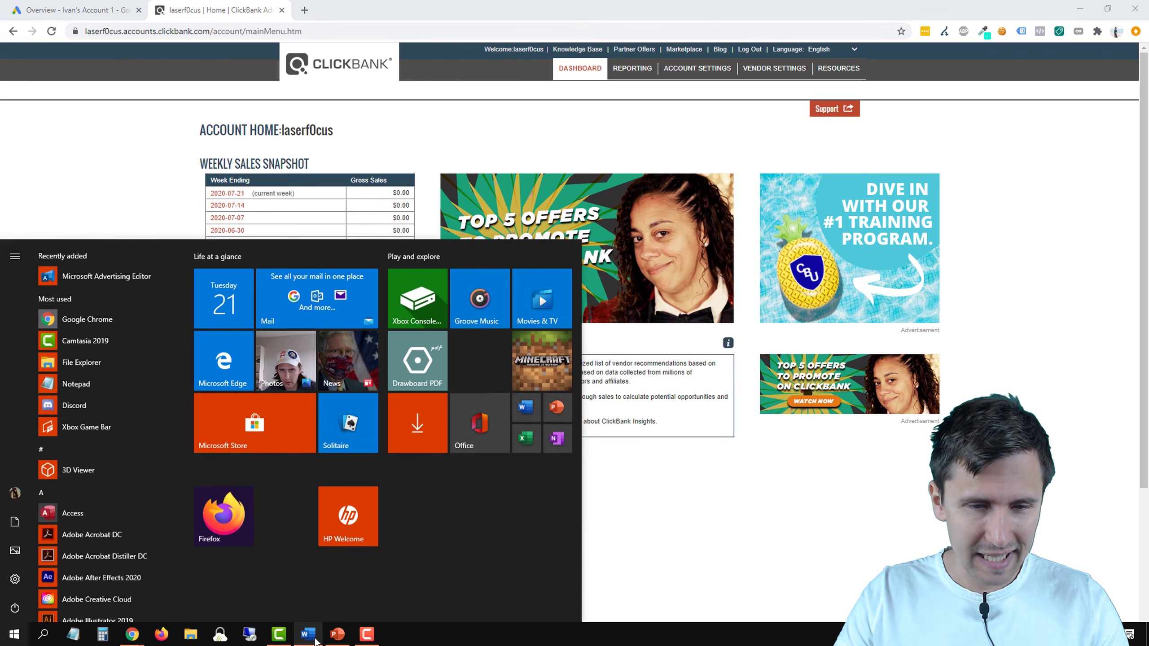
click(307, 633)
drag(511, 365, 364, 375)
key(ctrl+c)
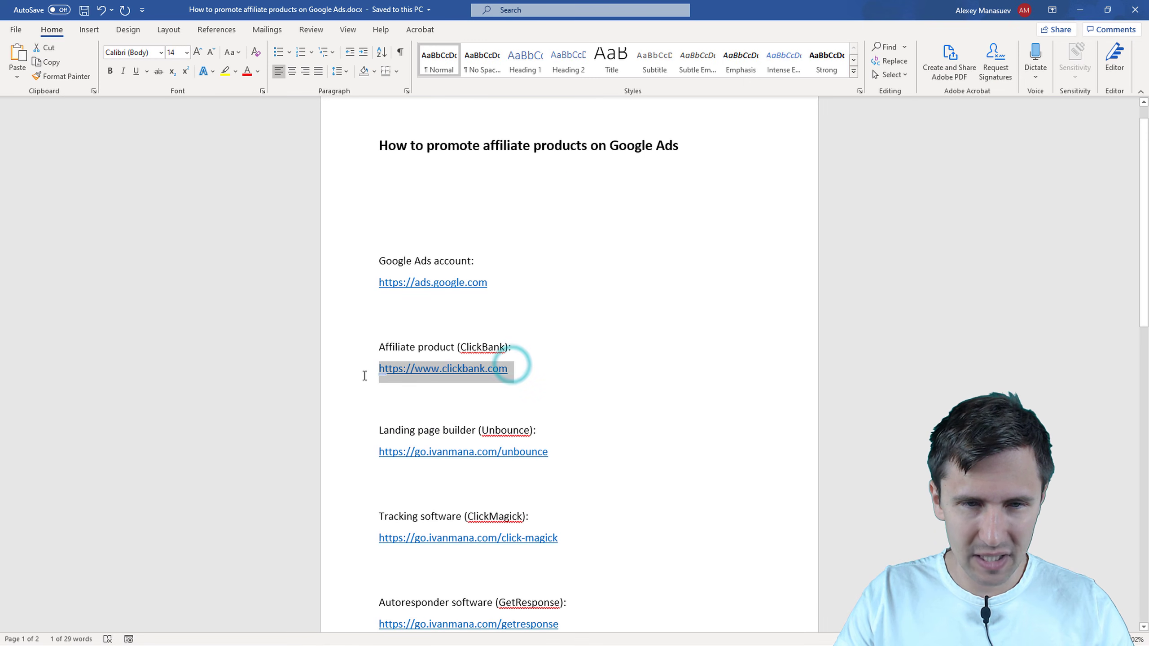
key(alt+Tab)
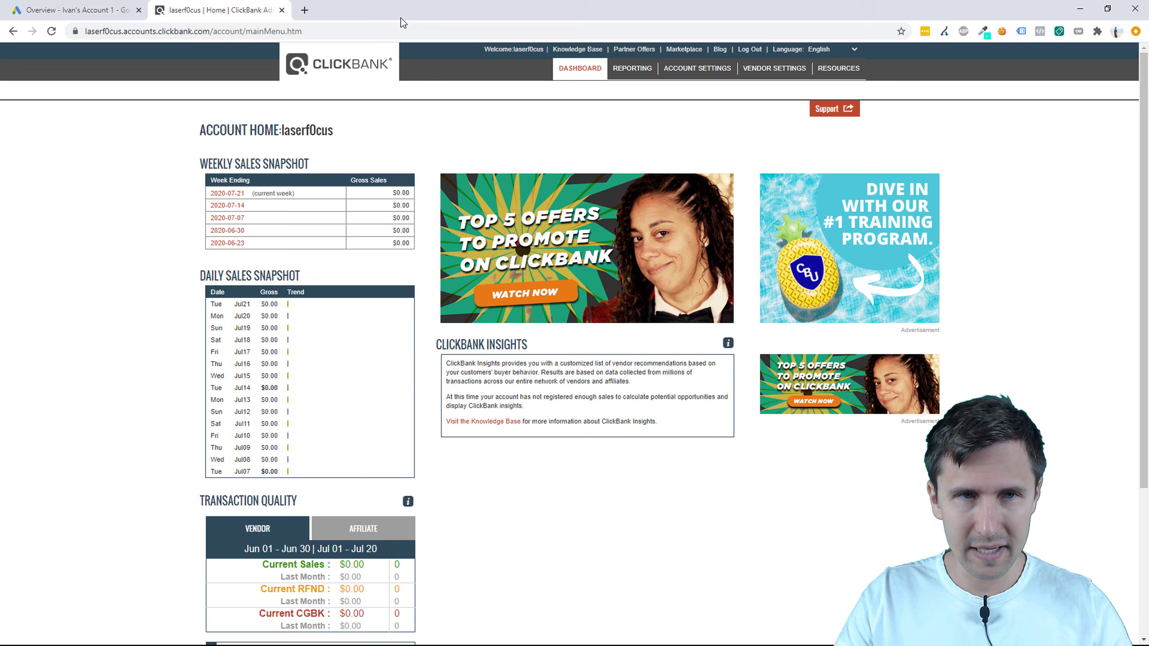
click(303, 10)
key(ctrl+v)
key(Return)
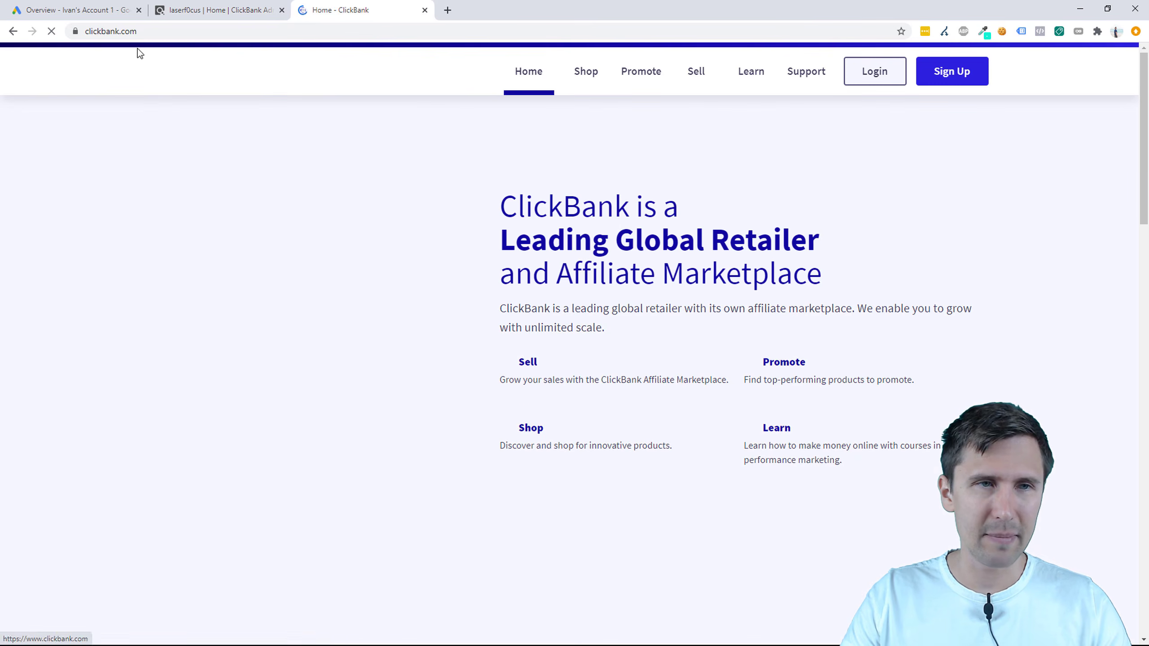
click(951, 73)
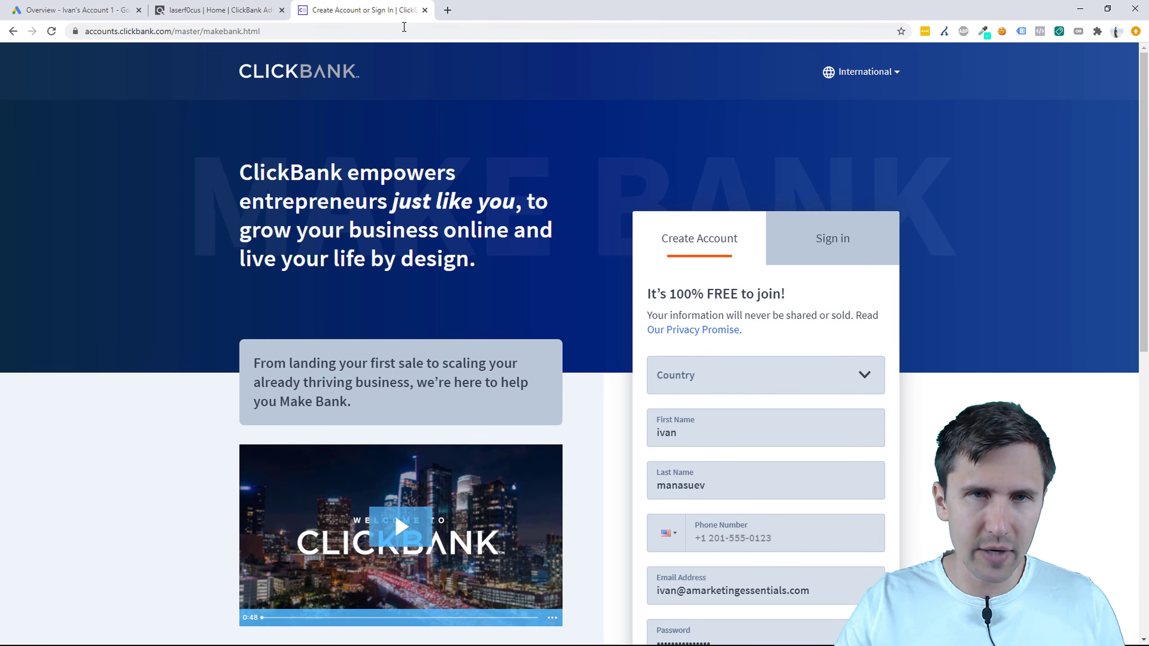
click(426, 10)
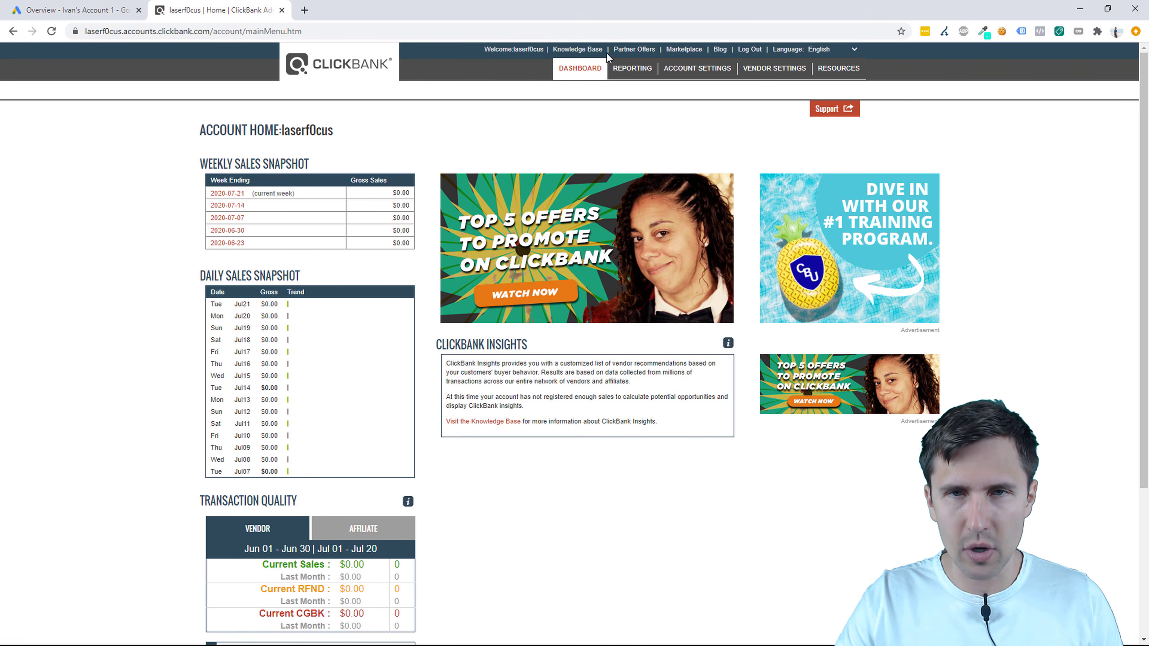
Step: Open the ClickBank Marketplace and run an empty search to list all 3659 products
click(678, 51)
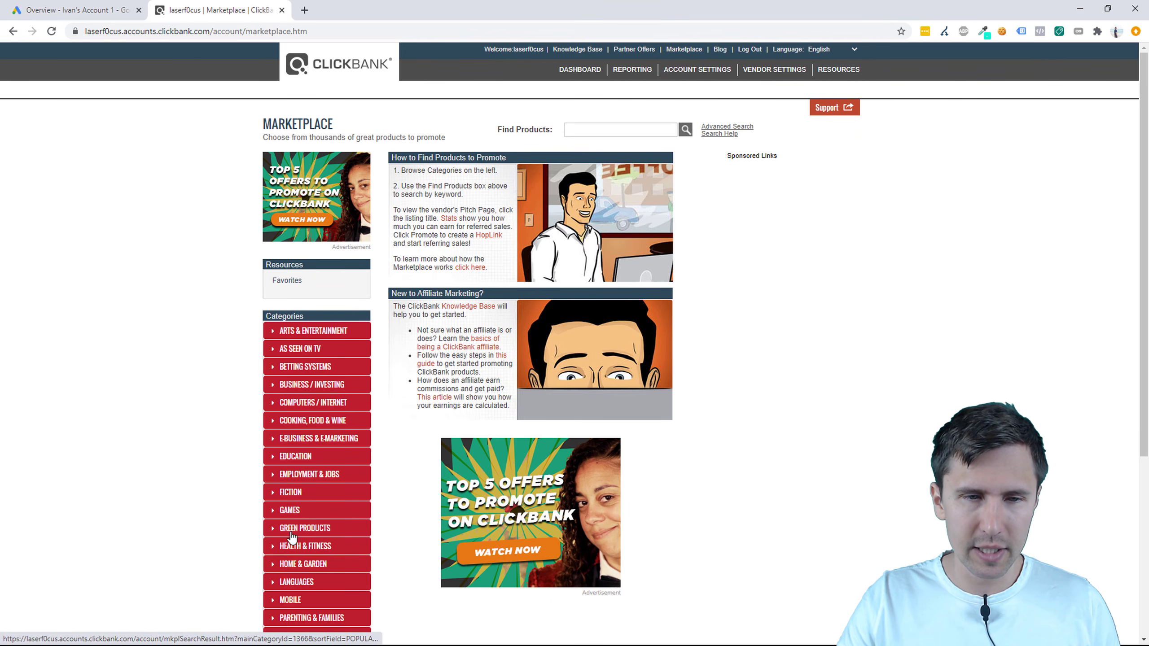
scroll(284, 457, down, 5)
scroll(284, 457, up, 5)
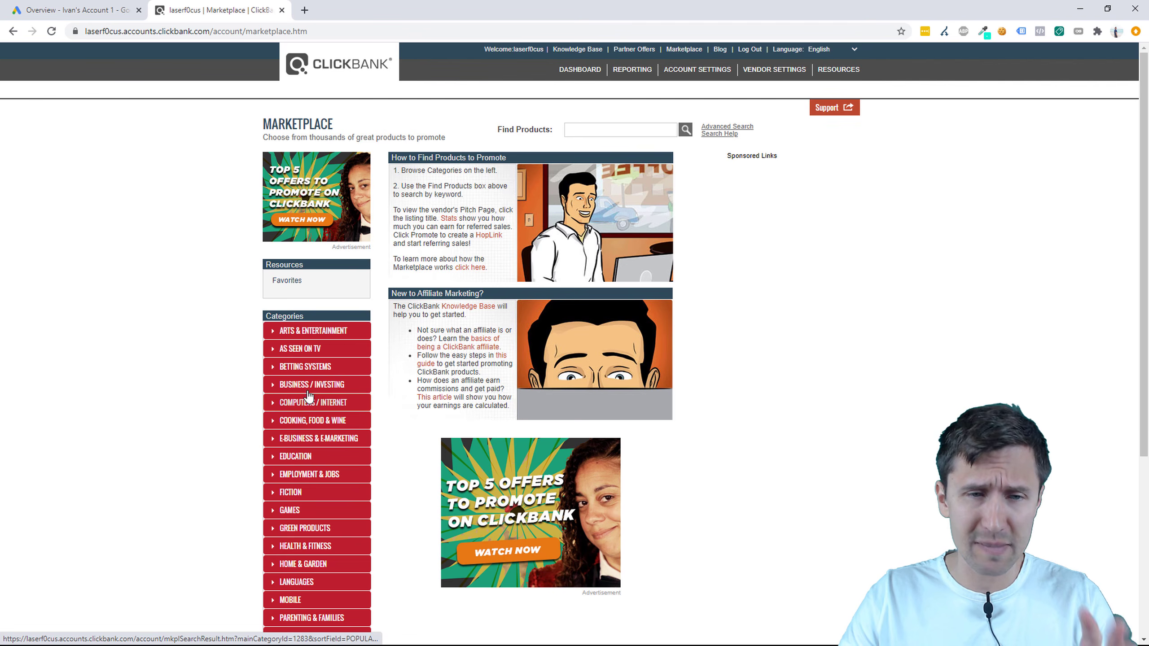
click(686, 133)
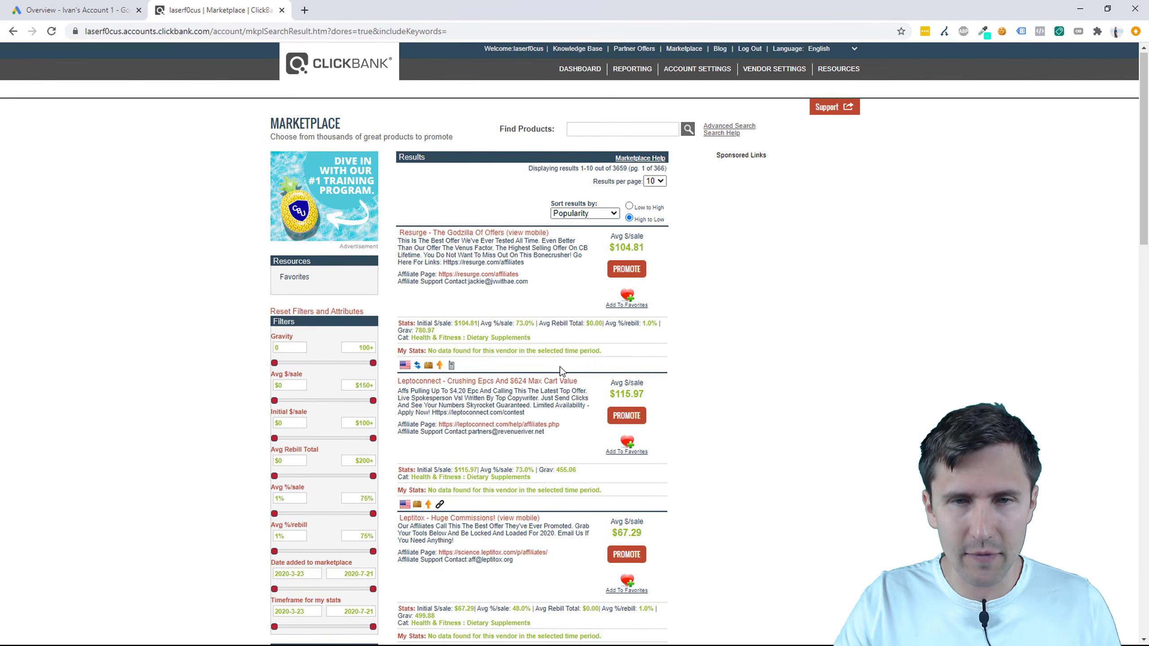
Step: Sort results by Gravity, review Resurge's $104.81 average sale stats, and open its sales page
click(590, 218)
click(572, 285)
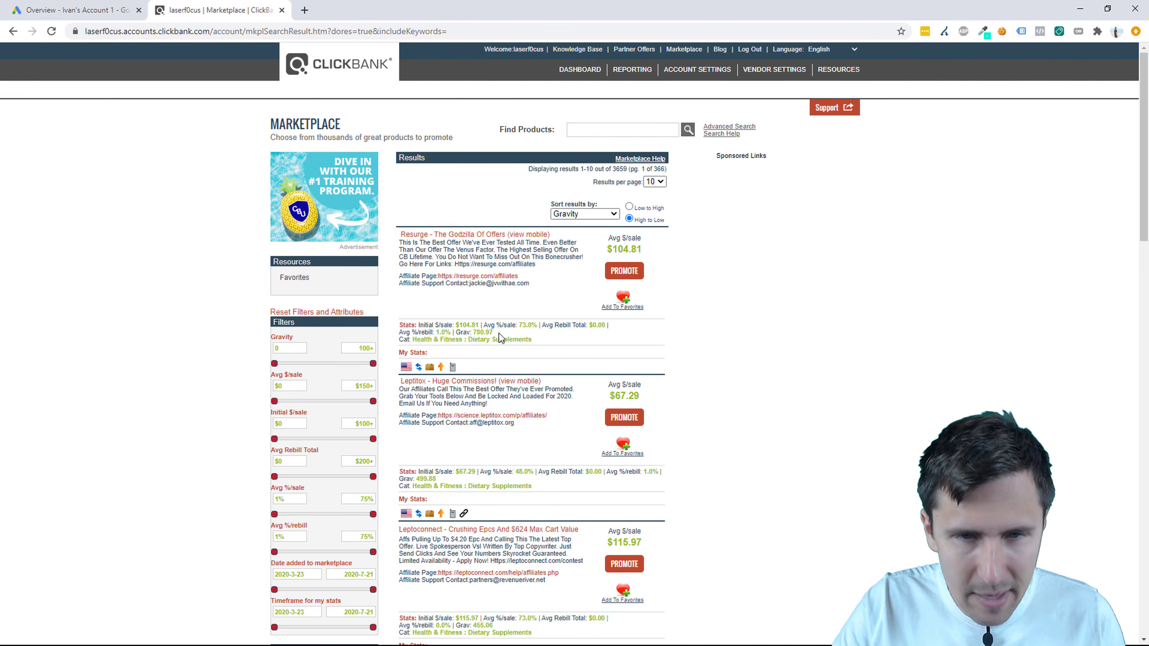
drag(499, 333, 402, 339)
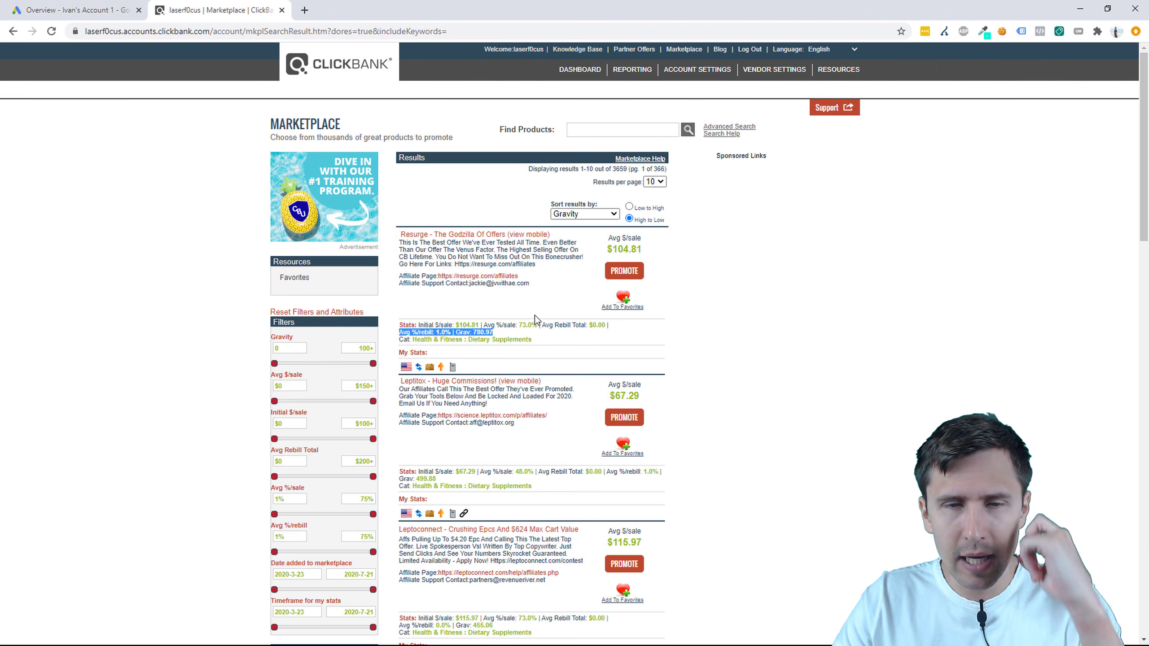
drag(644, 249, 607, 249)
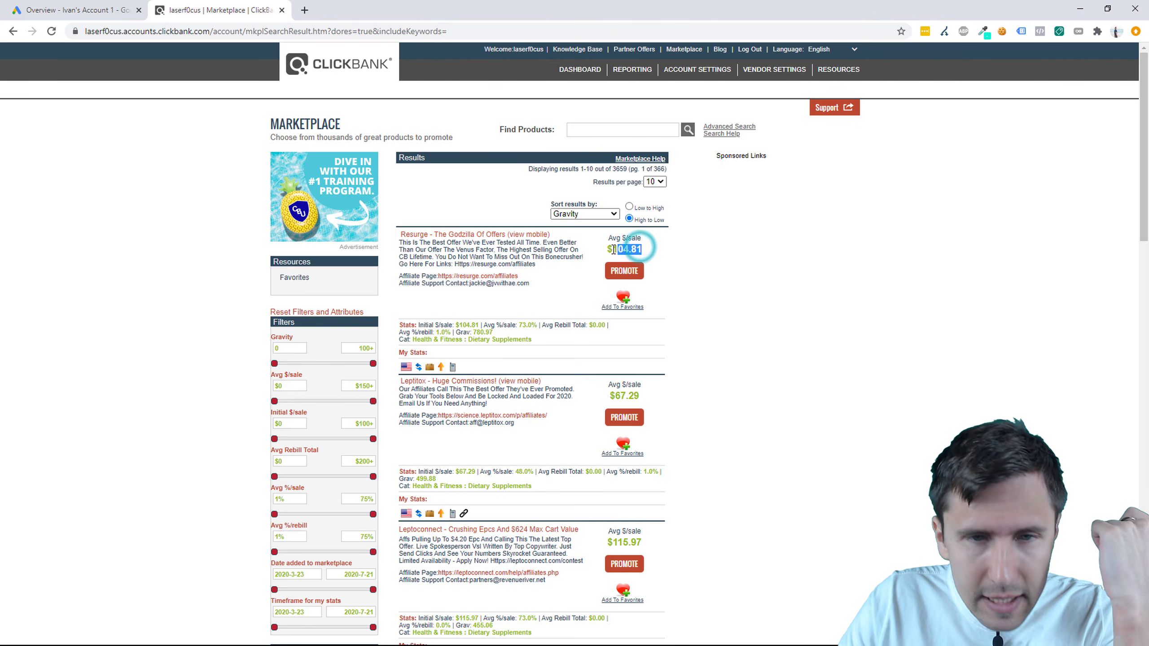
drag(478, 326, 600, 327)
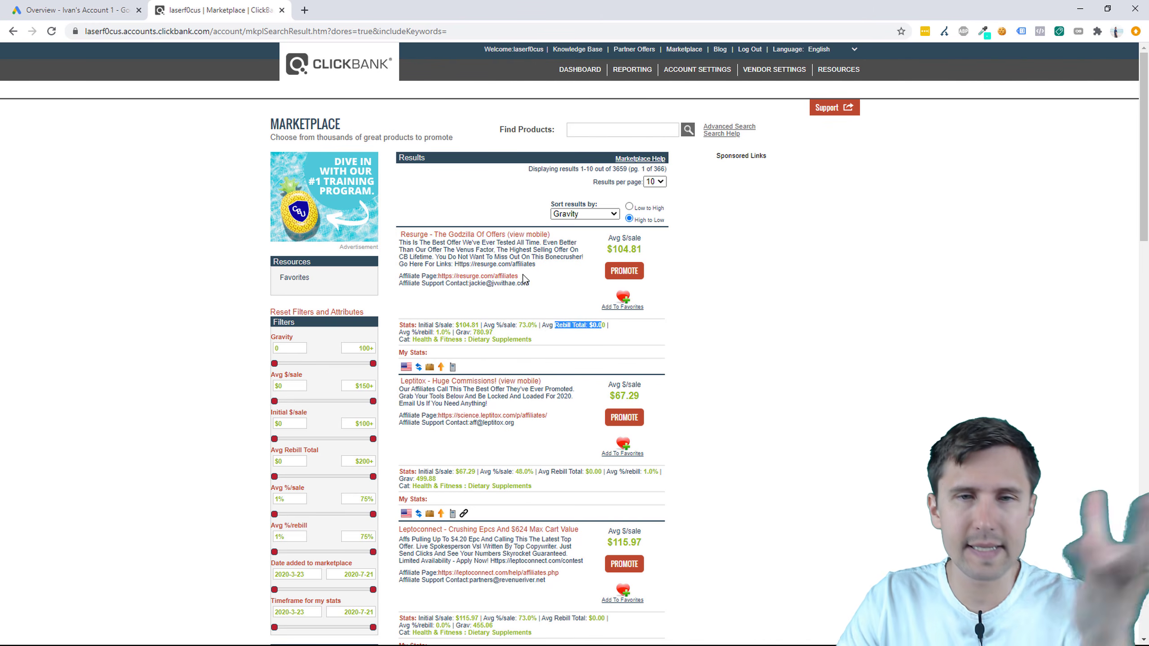
drag(543, 248, 448, 256)
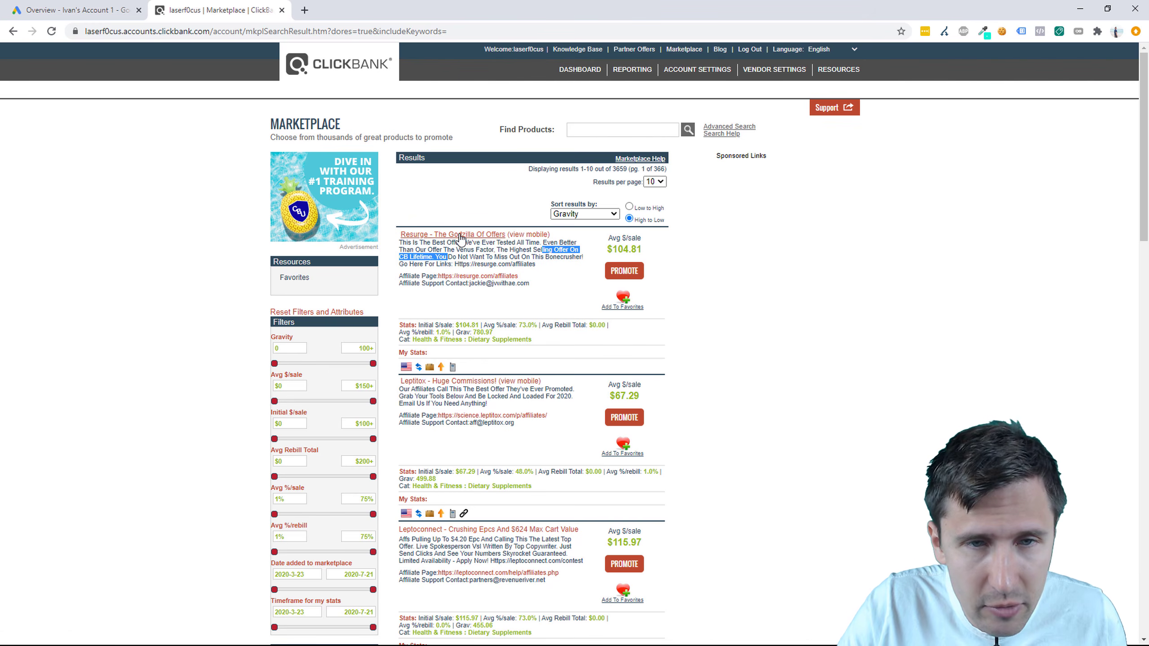
click(459, 234)
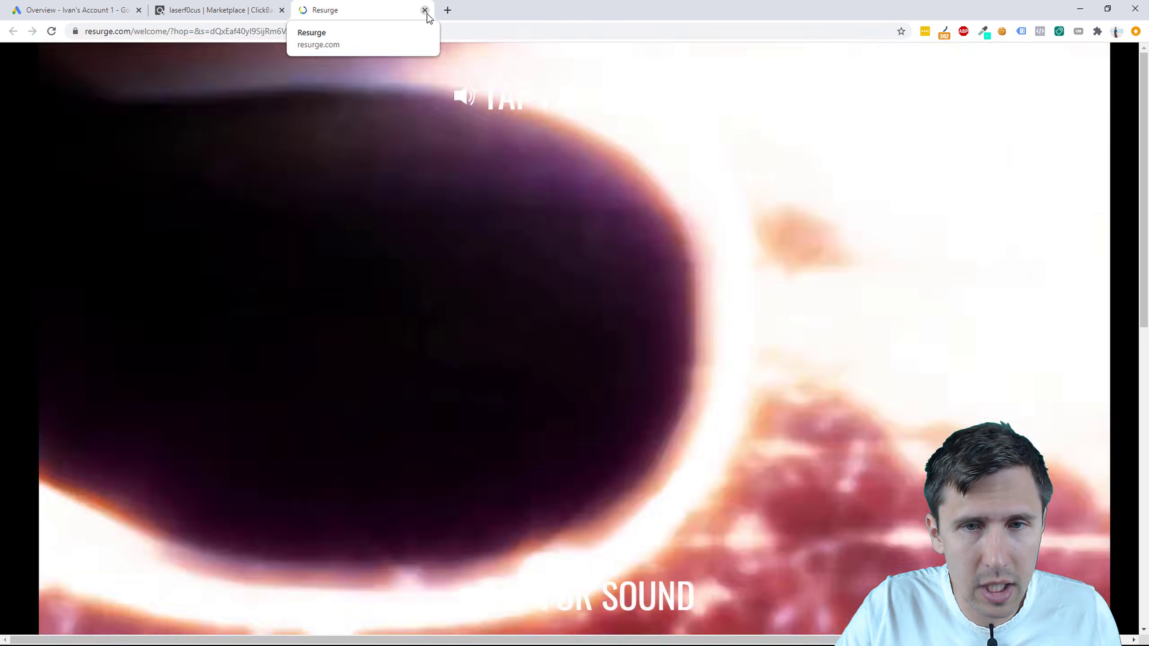
Step: Close the Resurge sales page
scroll(429, 238, down, 6)
scroll(392, 331, up, 6)
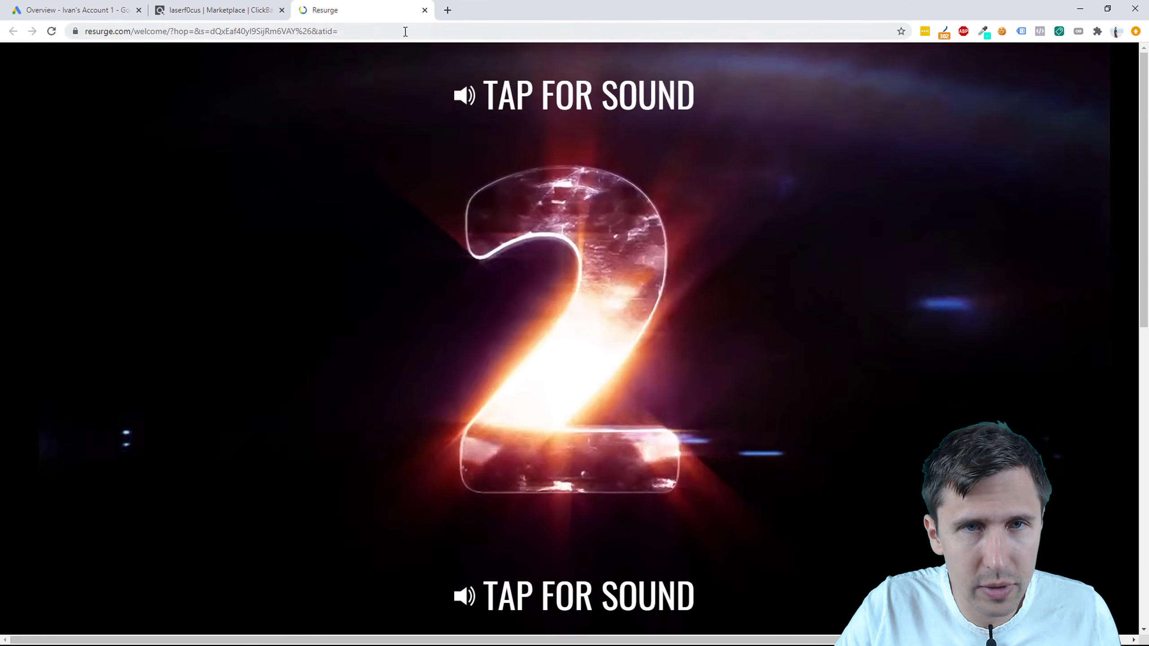
click(424, 10)
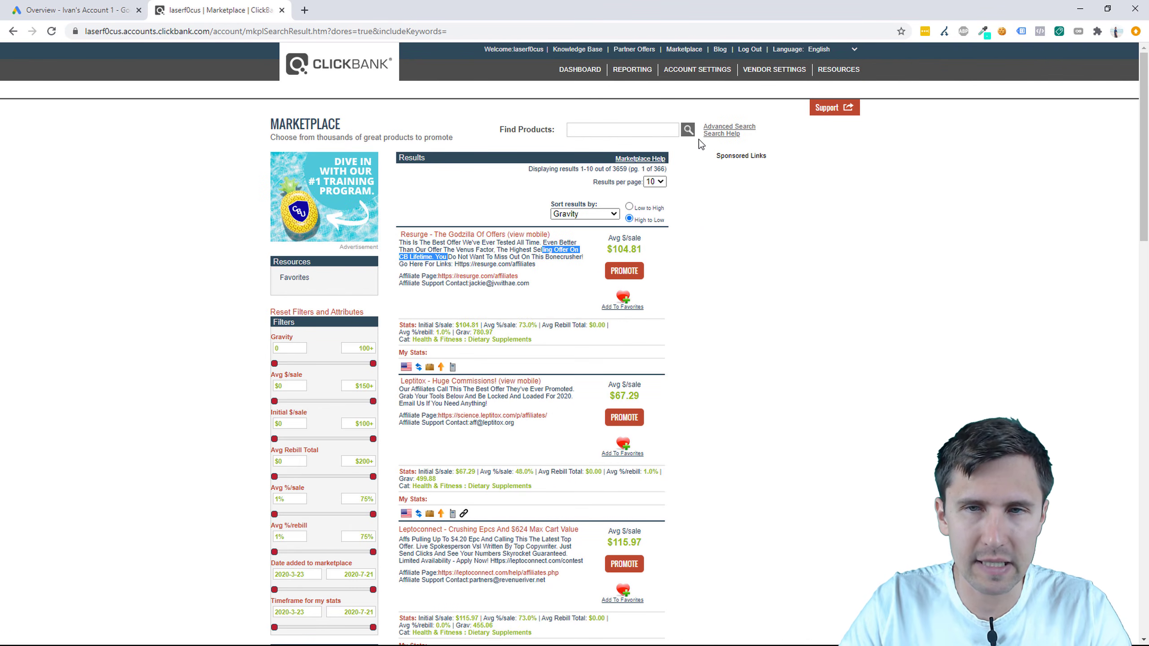
Step: Scroll the Marketplace results comparing Leptoconnect at $115.97 and Custom Keto Diet at $42.71
scroll(664, 276, down, 1)
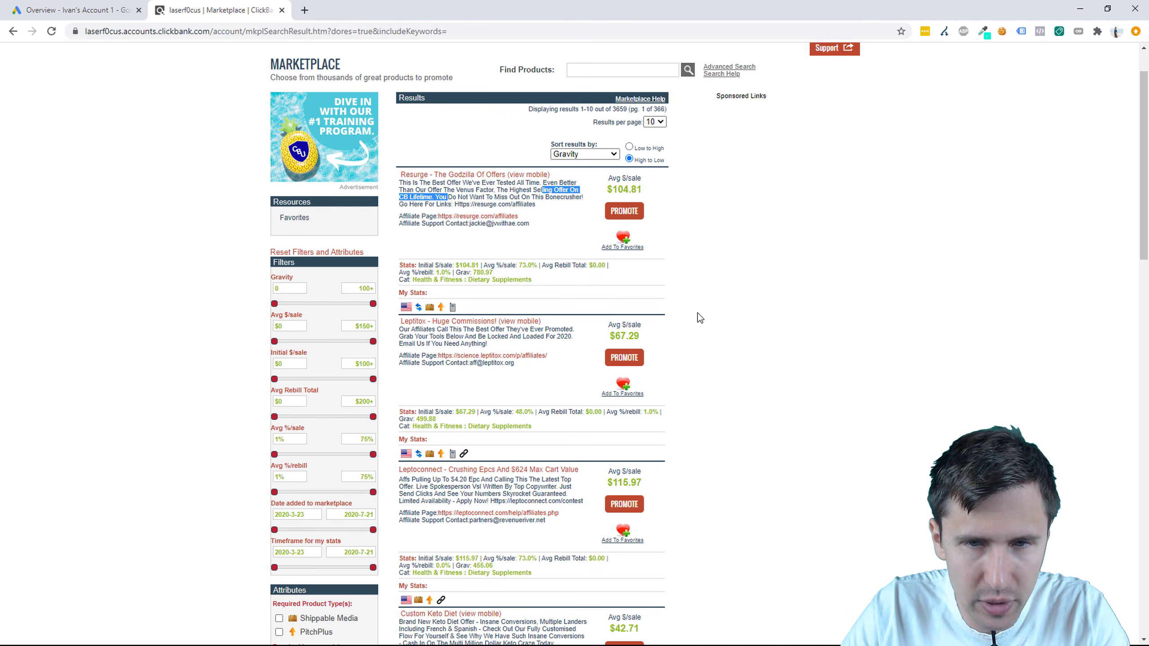
scroll(697, 313, down, 1)
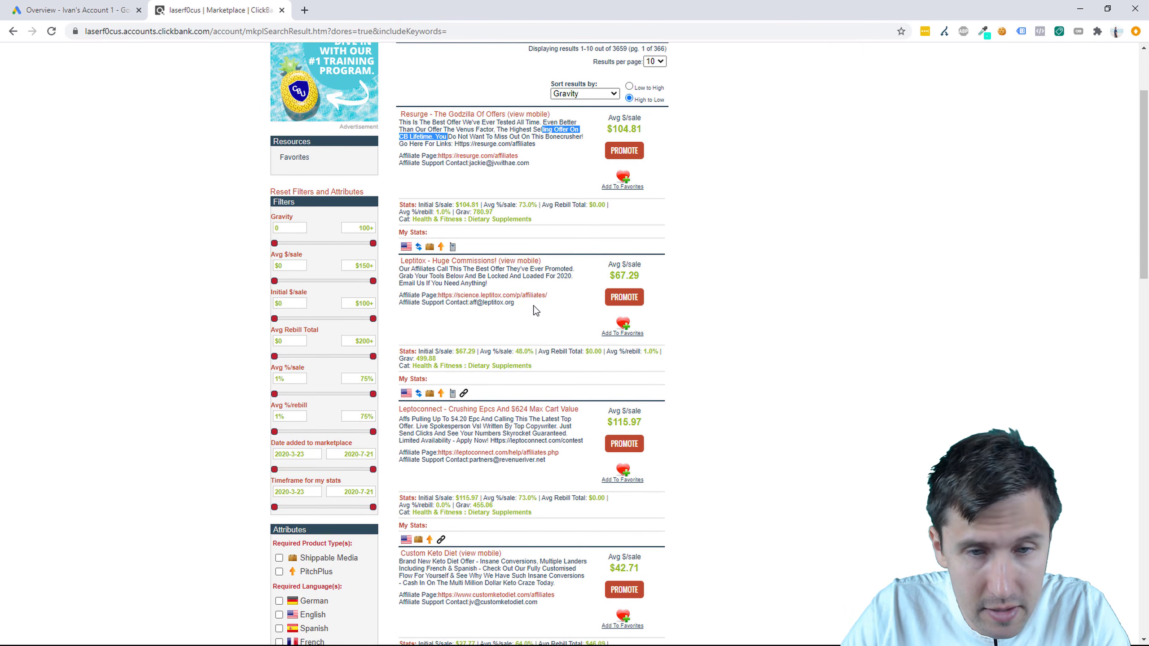
scroll(534, 310, down, 1)
scroll(534, 310, down, 1)
scroll(533, 305, down, 5)
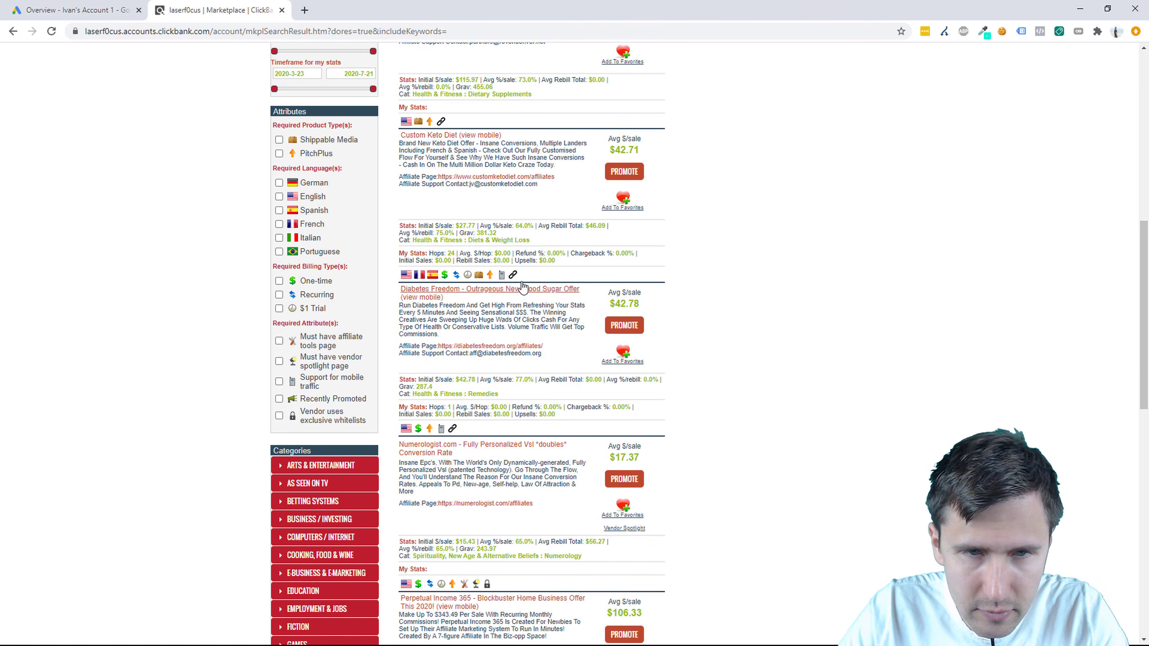
scroll(542, 454, down, 2)
scroll(540, 442, up, 5)
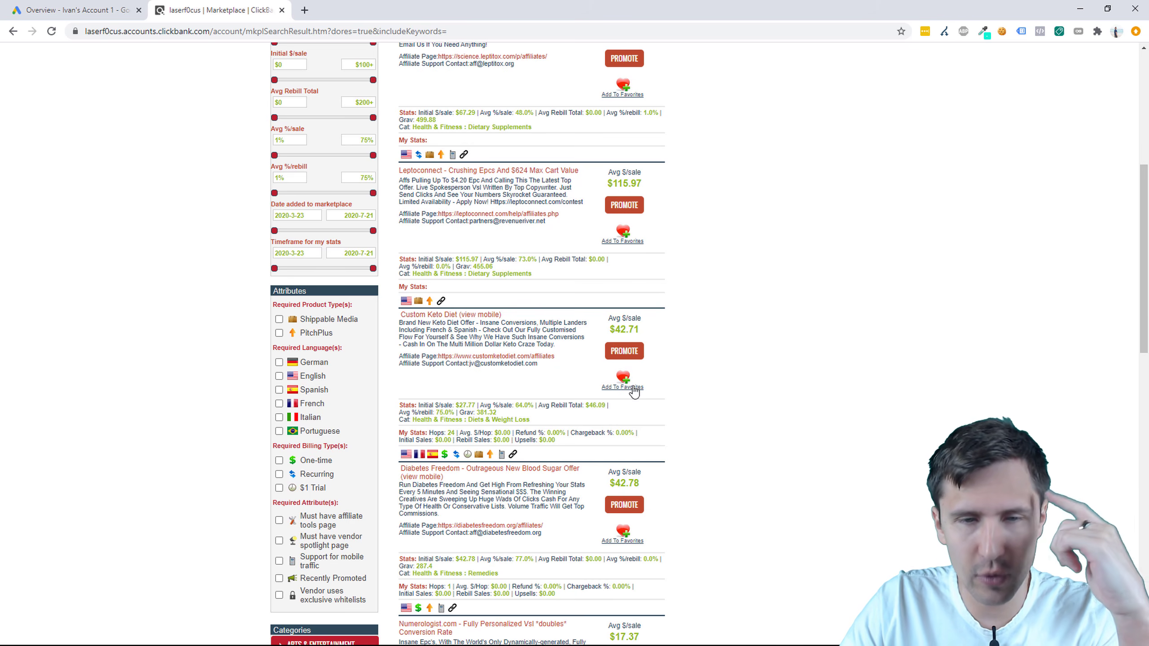
scroll(627, 369, down, 10)
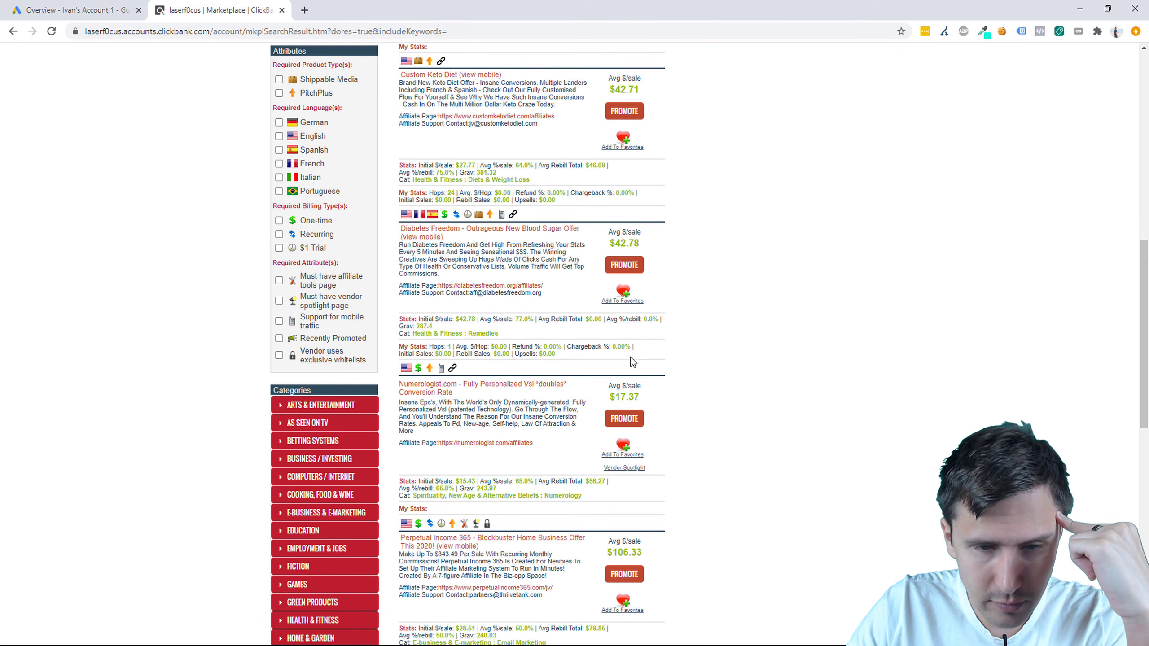
scroll(582, 518, up, 6)
scroll(583, 518, down, 8)
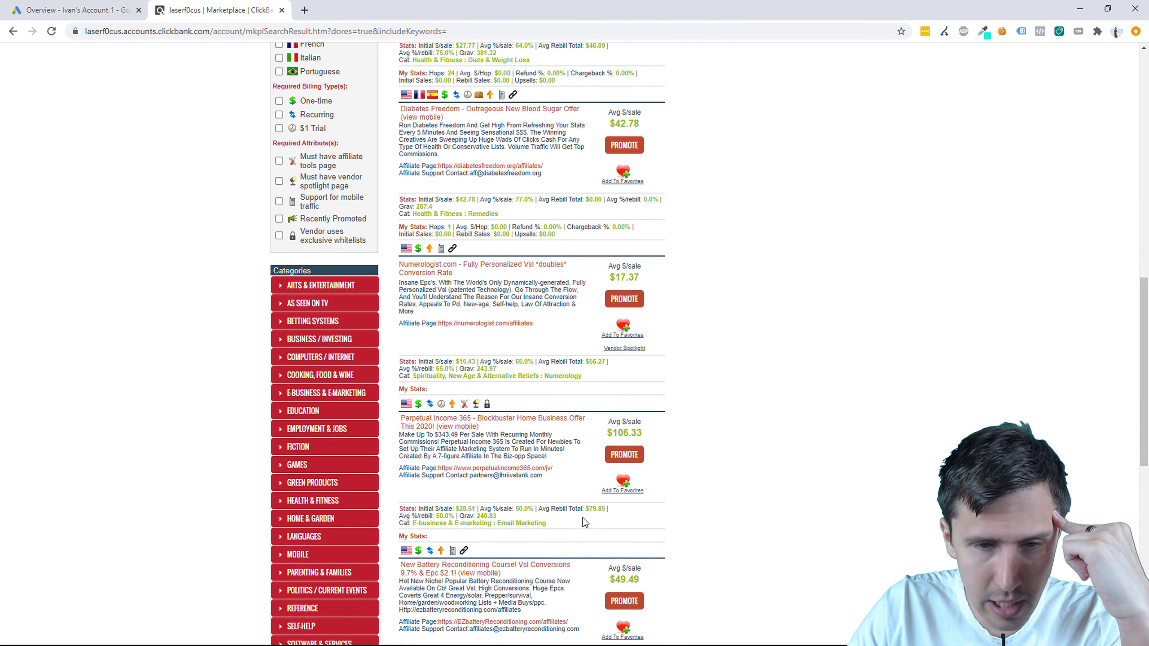
scroll(493, 545, up, 4)
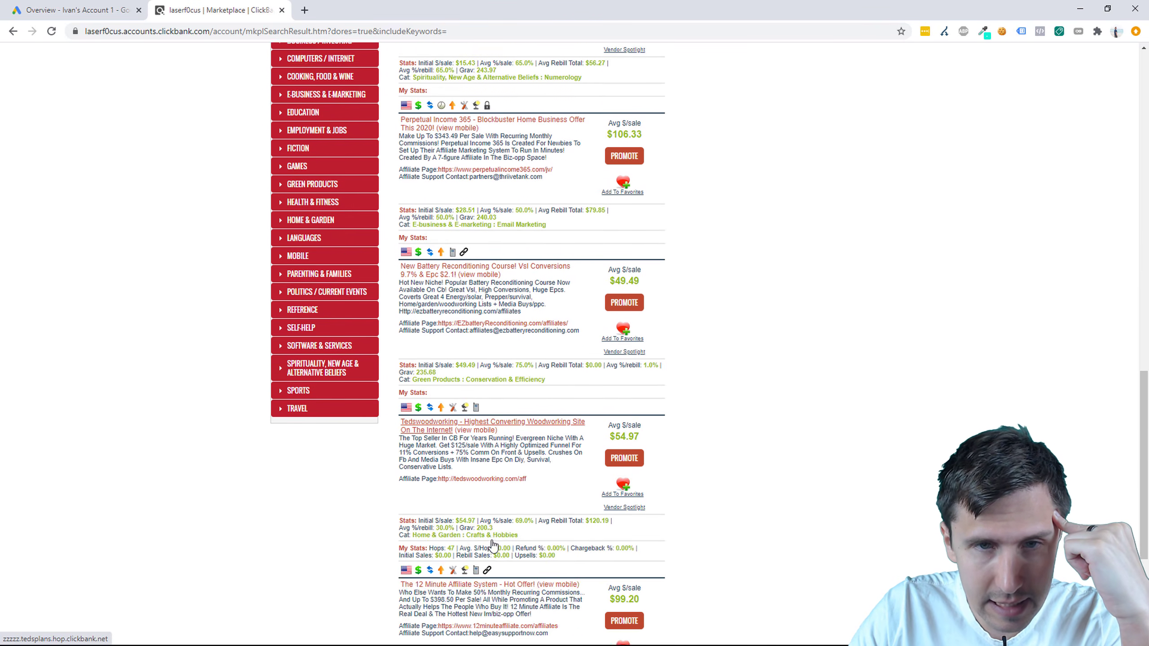
scroll(492, 545, down, 8)
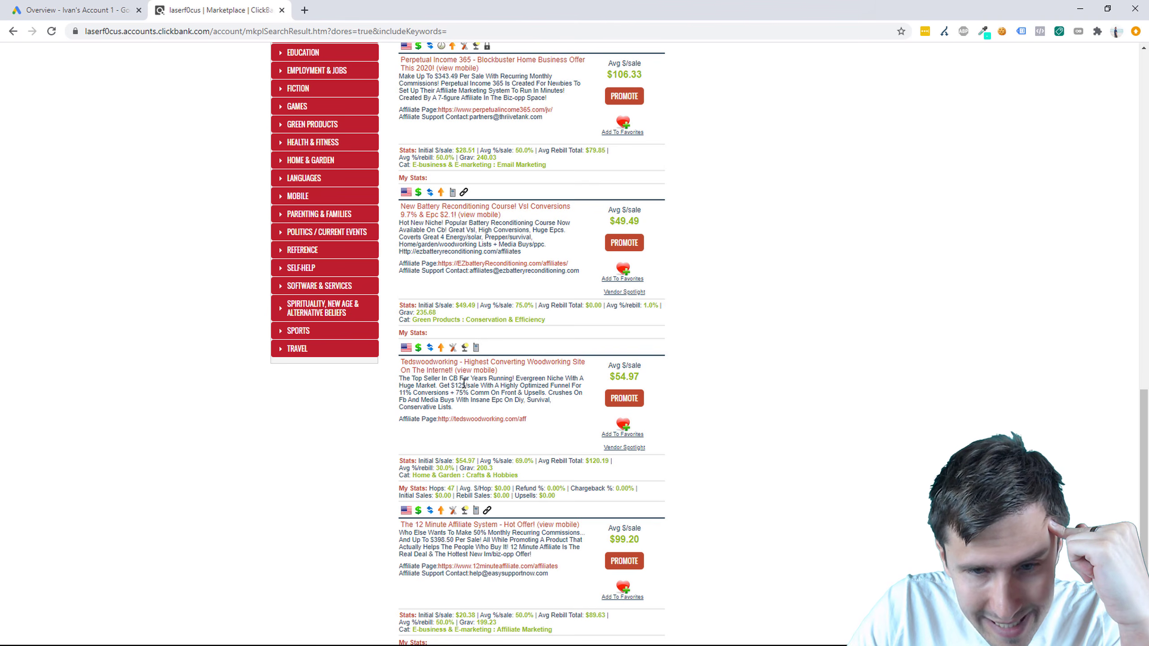
scroll(463, 383, up, 10)
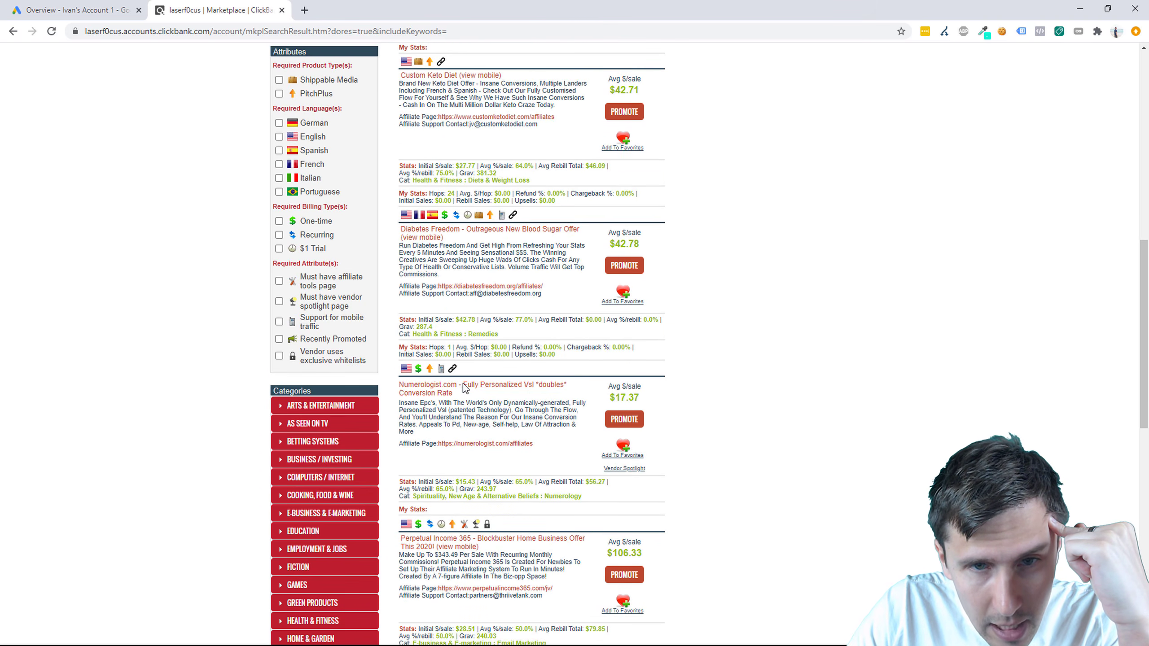
scroll(463, 383, up, 4)
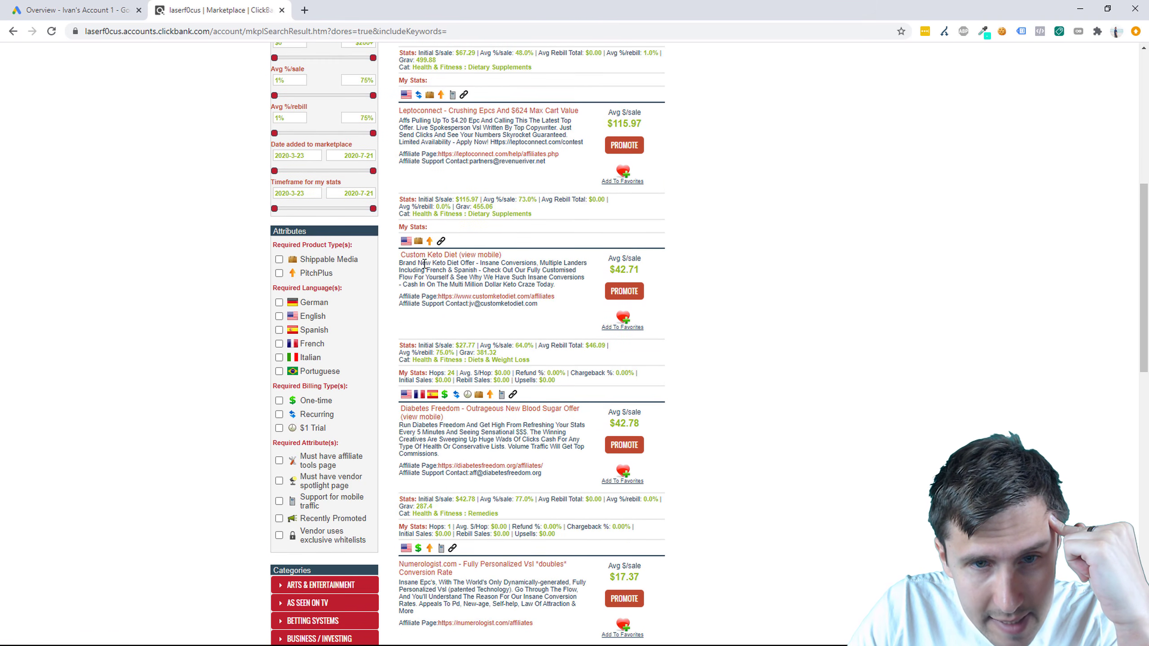
Step: Preview the Custom Keto Diet sales page and its 'GET YOUR CUSTOM KETO DIET PLAN' headline
drag(413, 262, 554, 284)
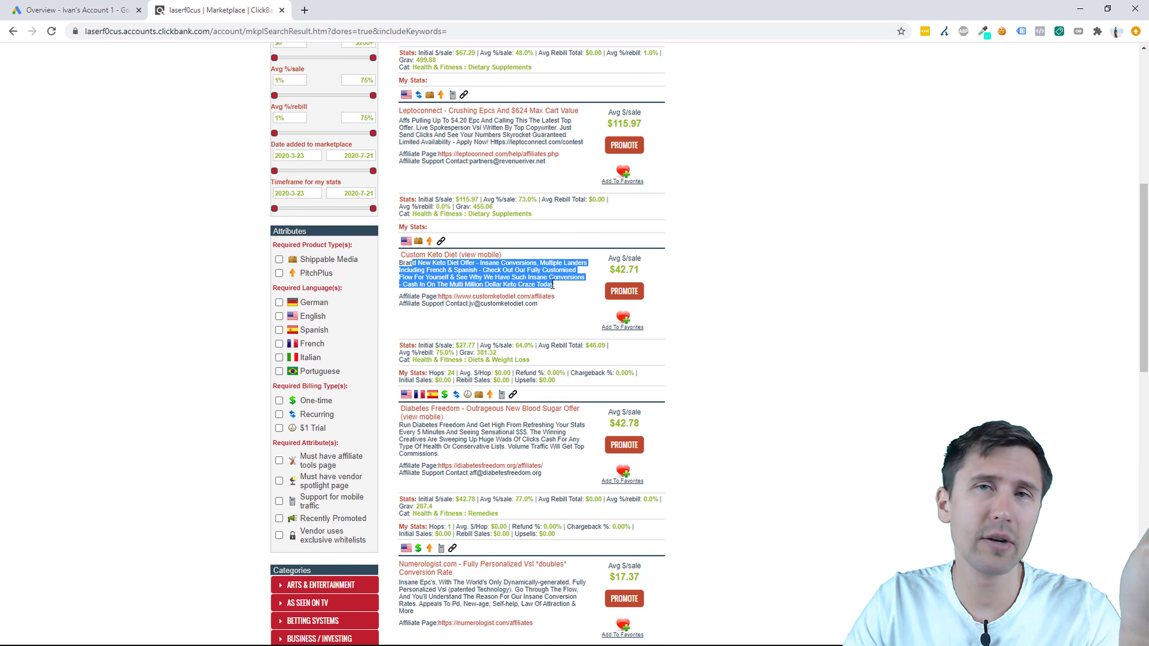
click(437, 255)
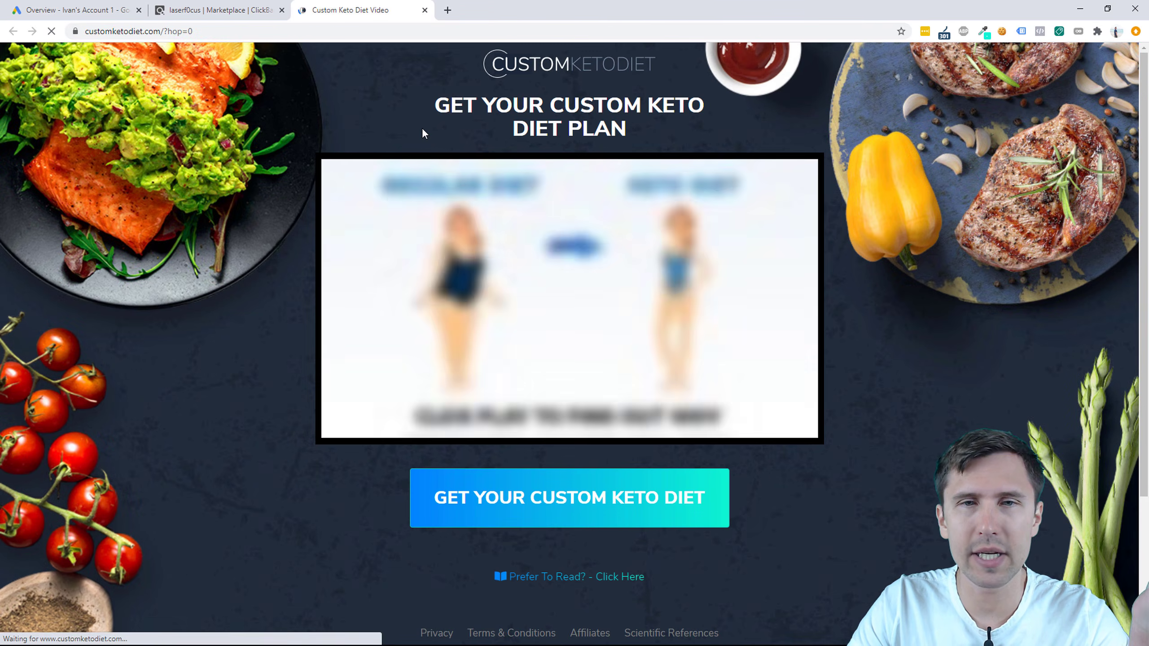
drag(449, 106, 625, 133)
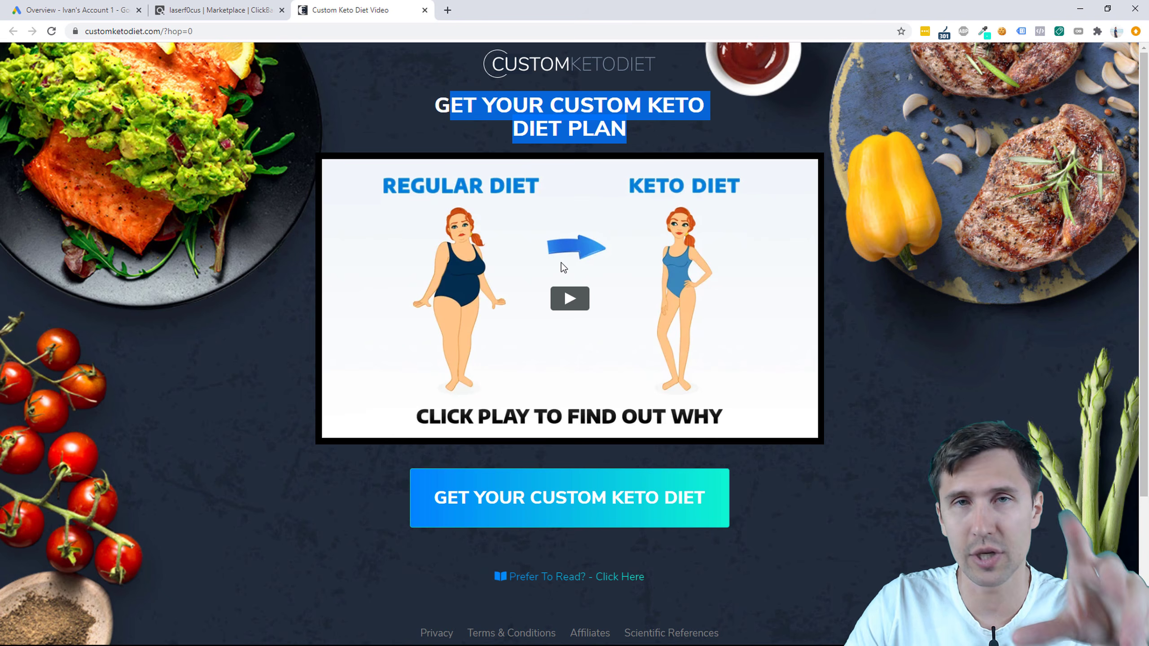
click(460, 108)
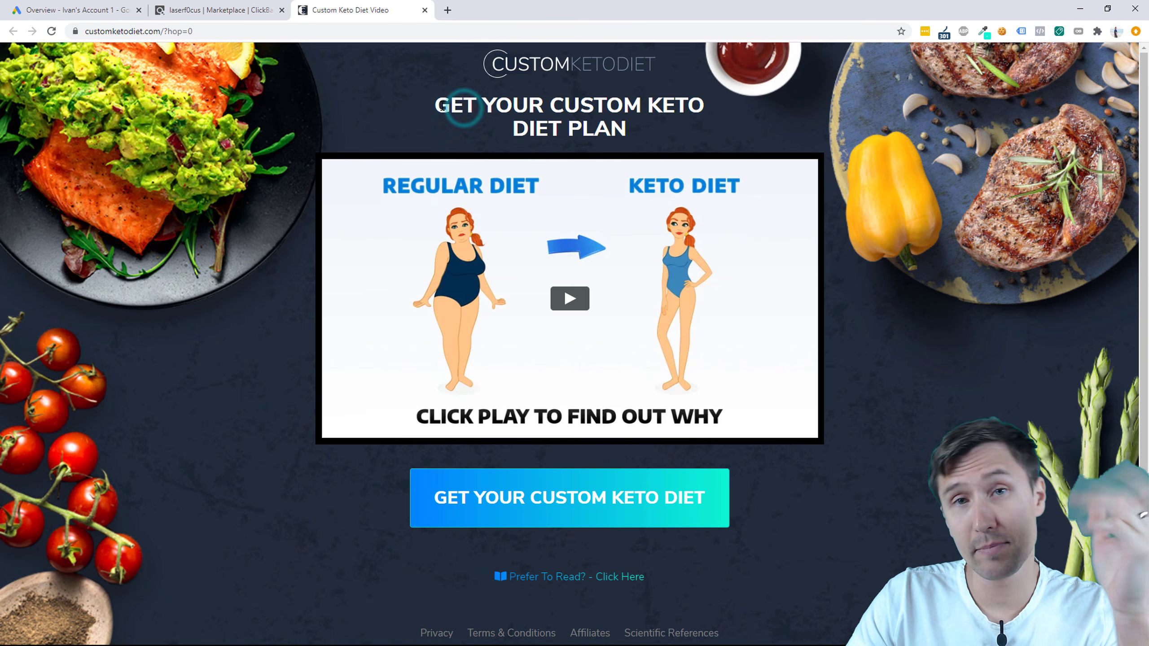
Step: Generate a HopLink for Custom Keto Diet from the Marketplace and close the generator
click(244, 10)
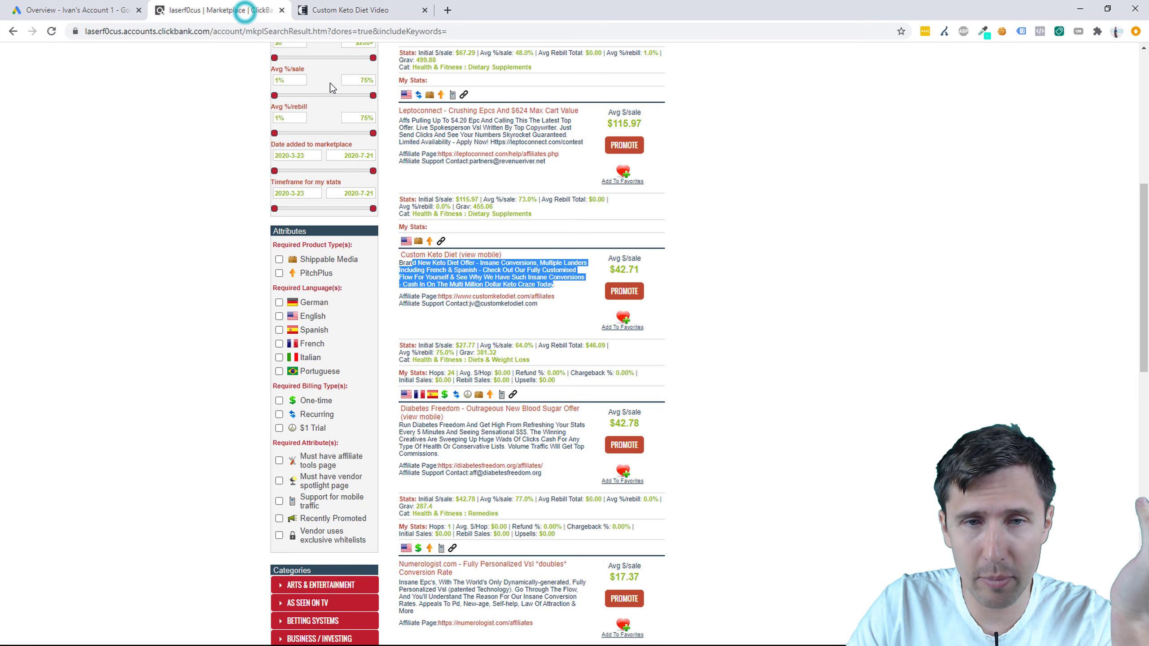
click(624, 291)
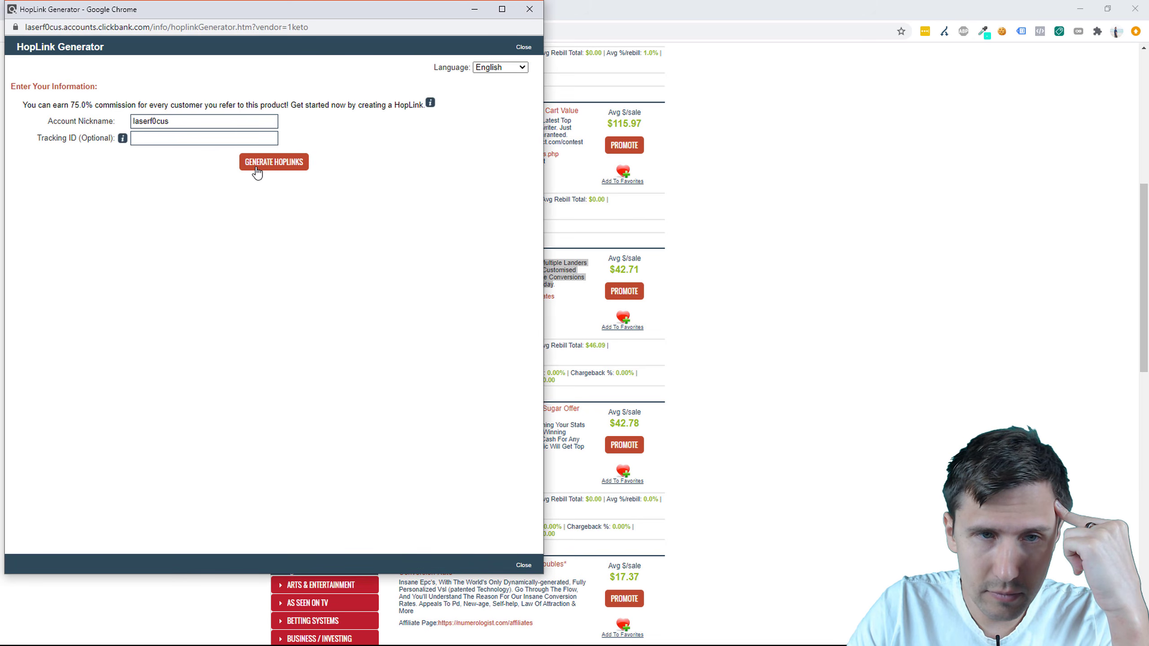
click(257, 172)
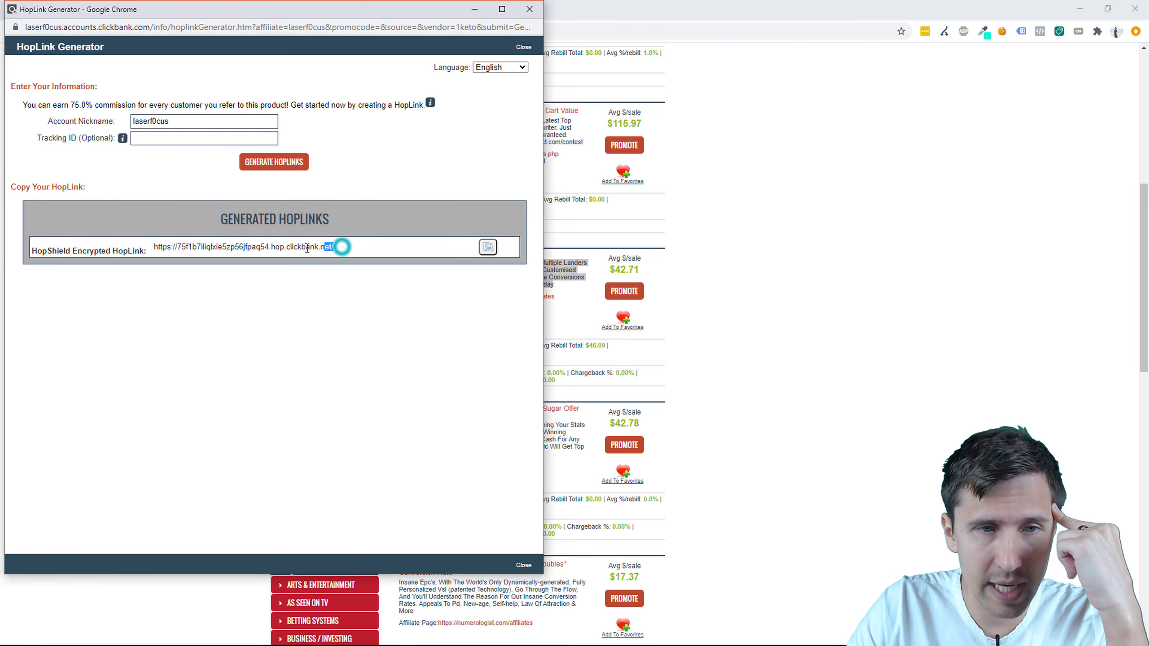
drag(307, 248, 151, 249)
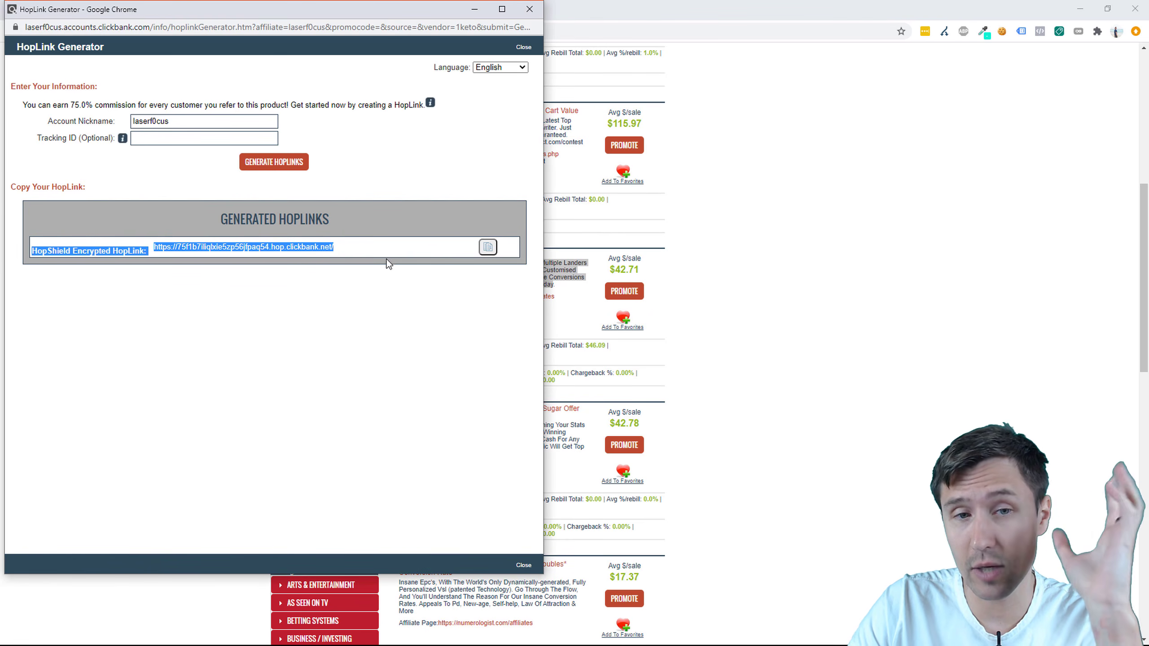
click(373, 320)
click(529, 9)
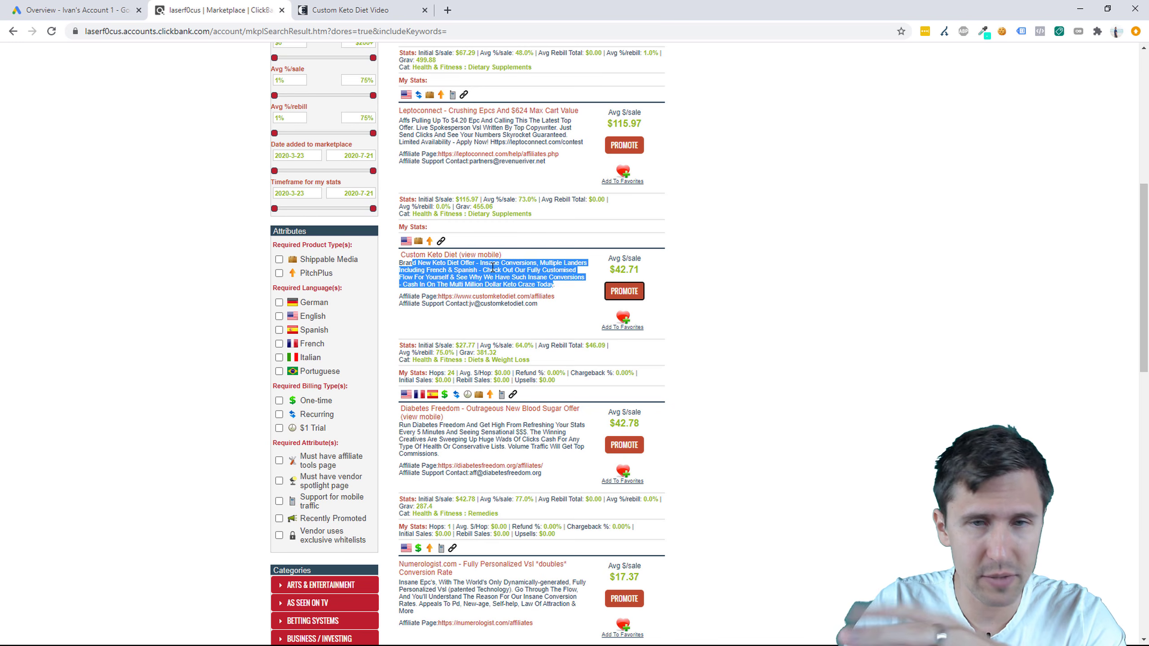
Step: Close the Custom Keto Diet tab and add a bold '+' after 'Select a ClickBank product'
click(424, 10)
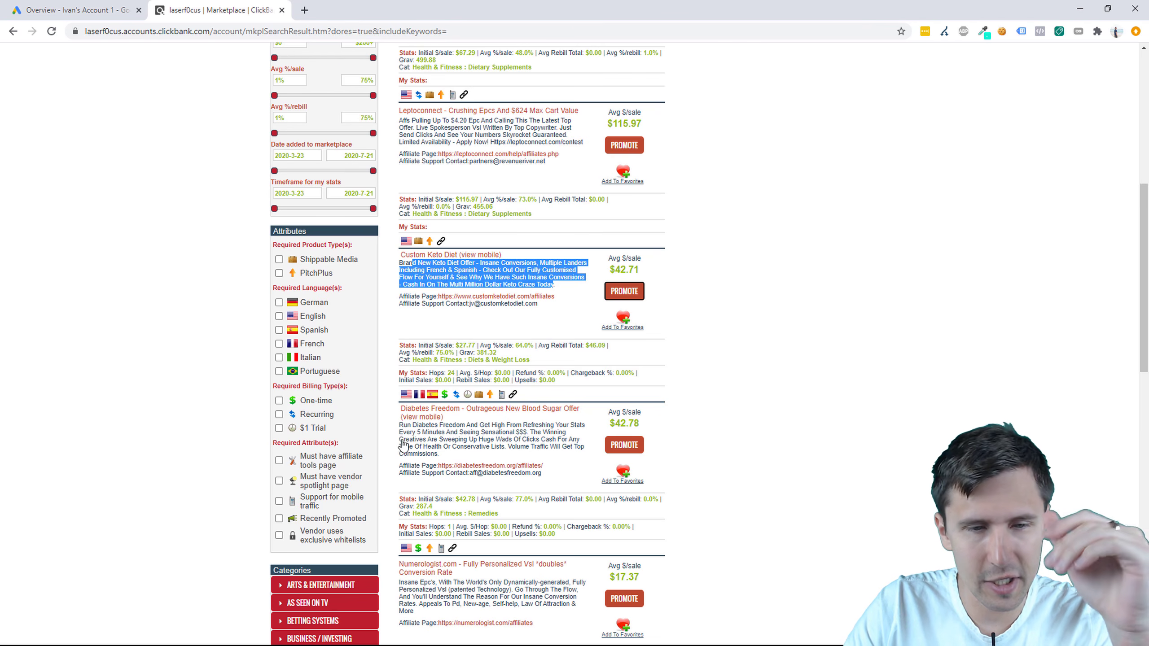
key(super)
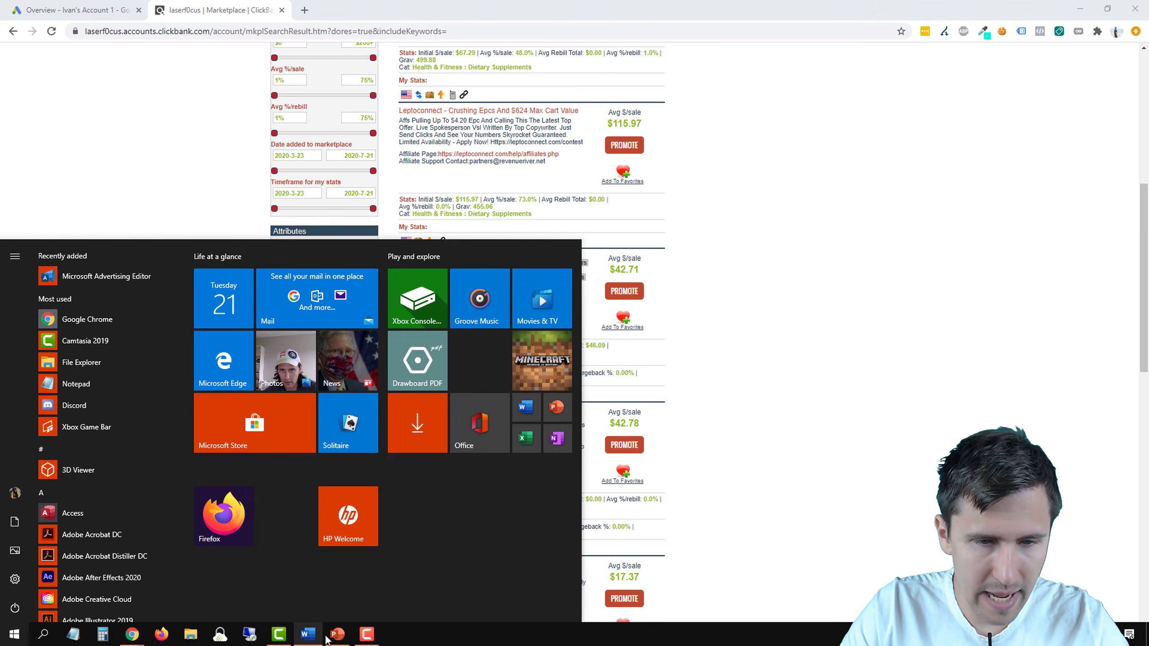
click(337, 633)
text(+)
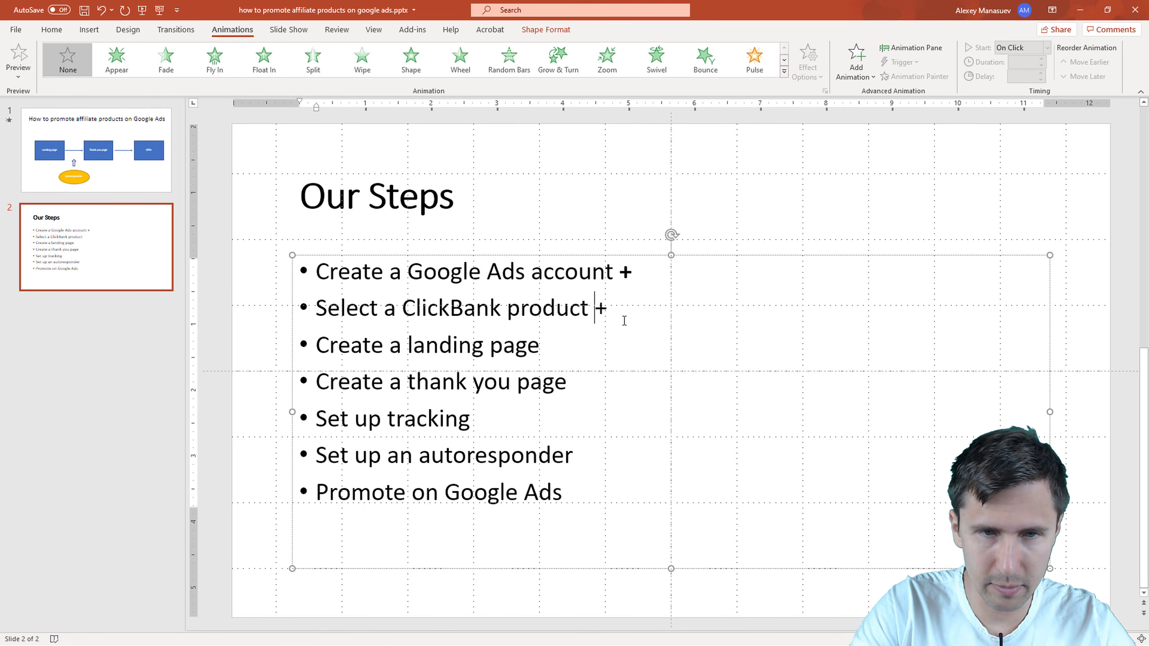
double_click(613, 309)
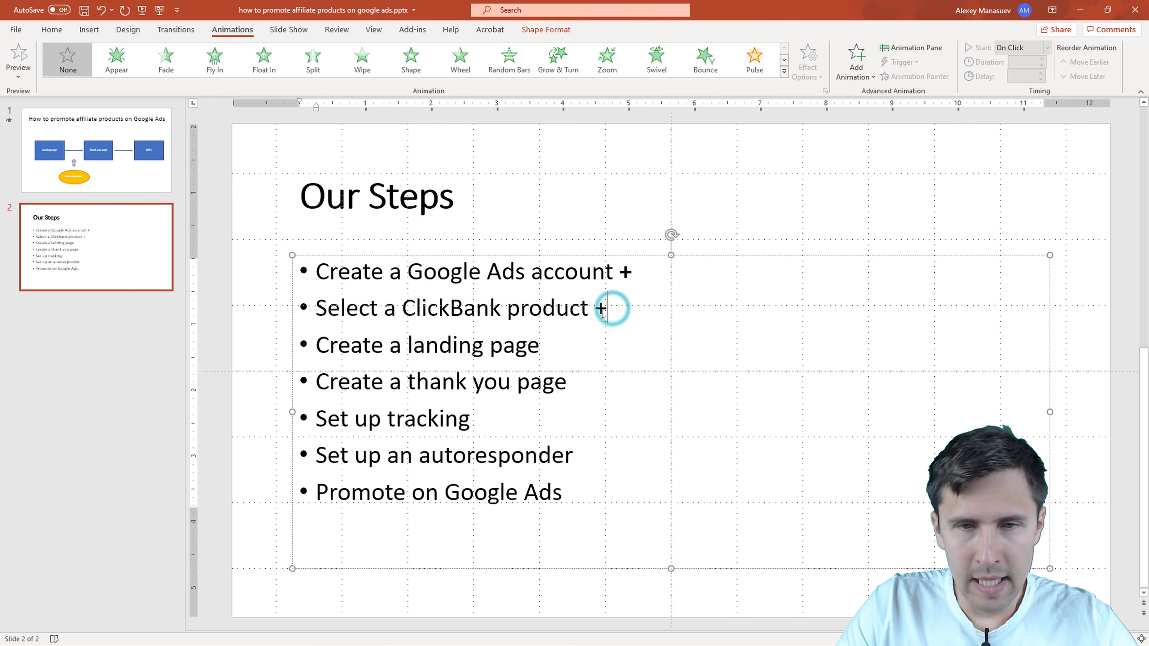
key(ctrl+b)
click(573, 396)
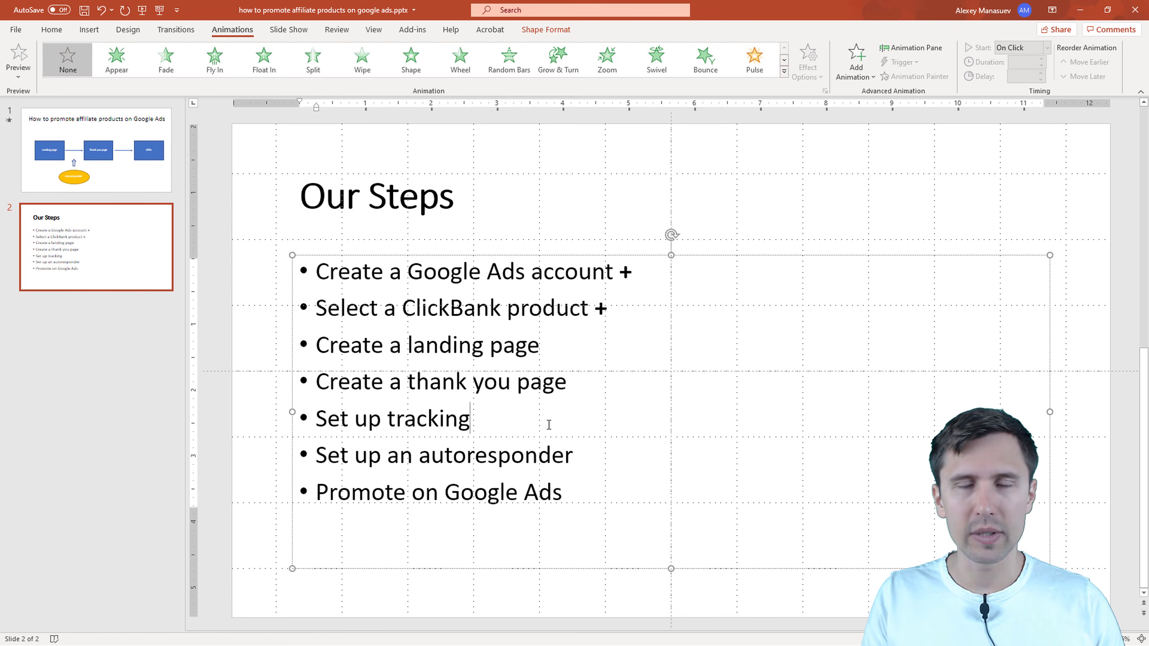
Step: Select and copy the Unbounce landing page builder link in the Word notes
key(alt+Tab)
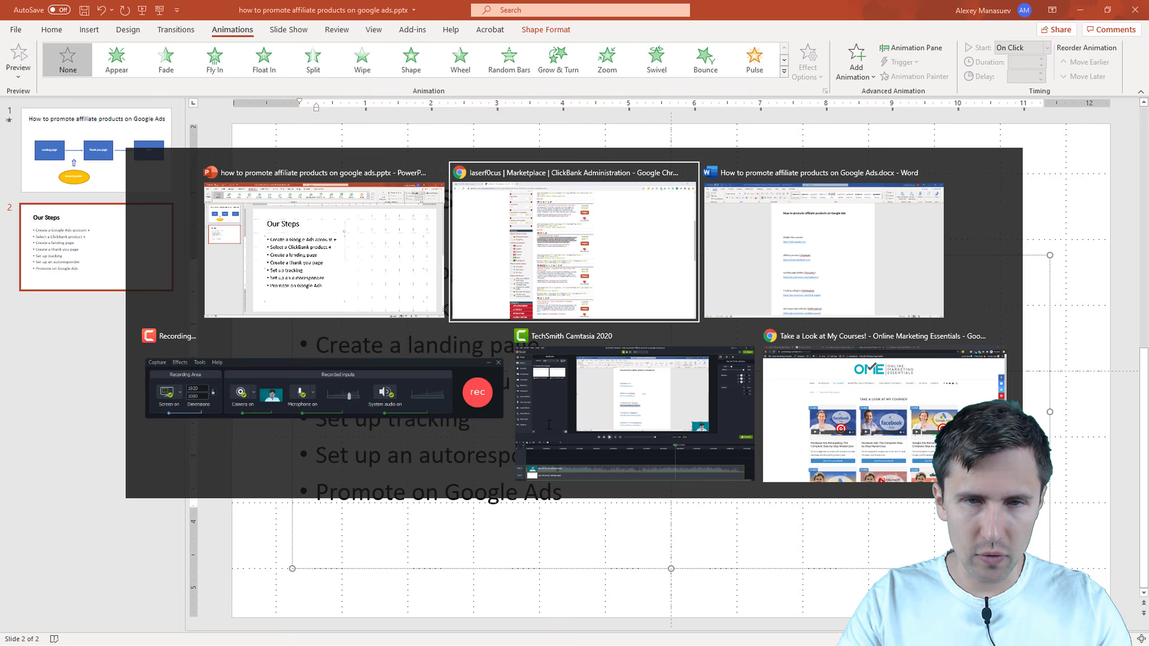
key(Tab)
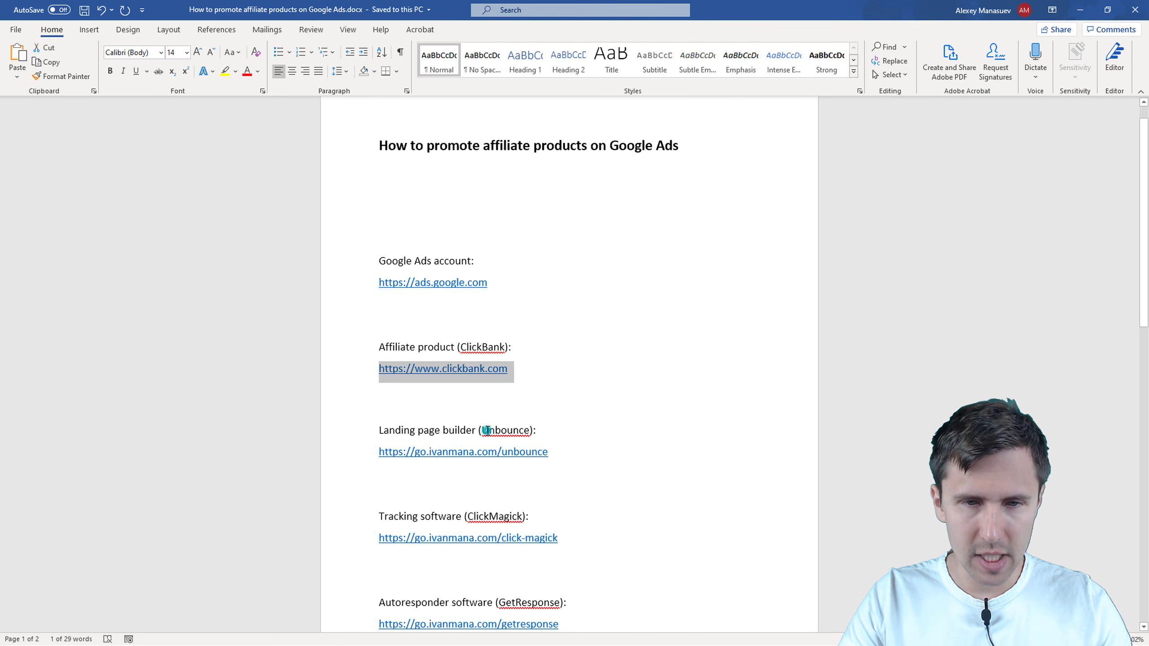
click(486, 430)
drag(552, 452, 383, 453)
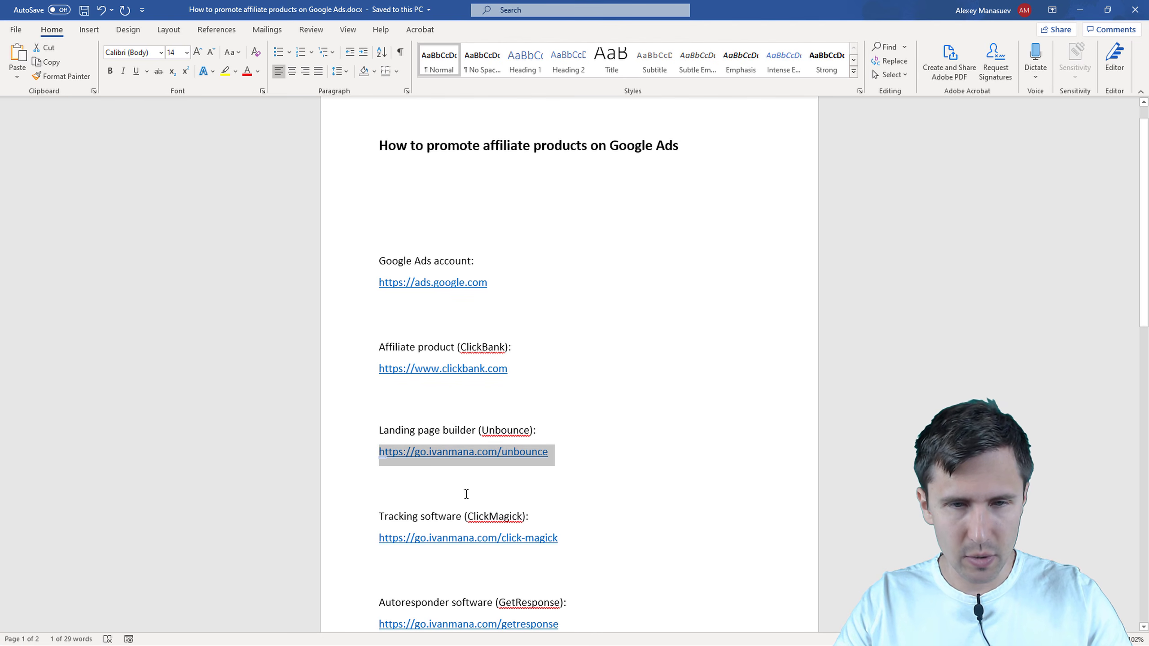
key(super)
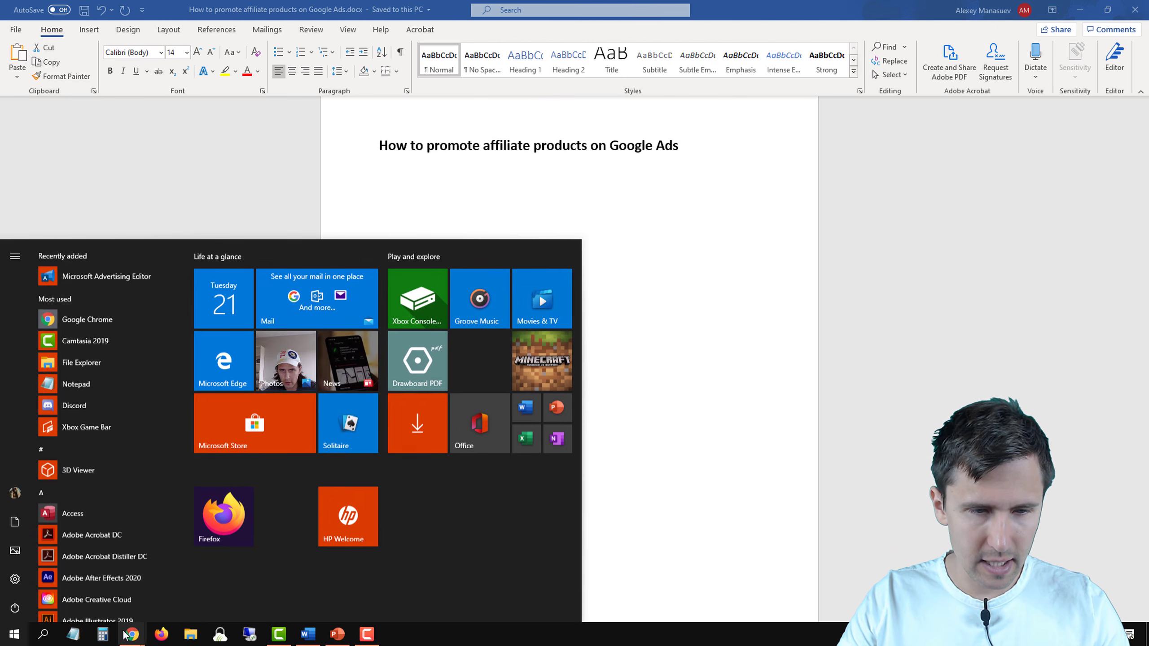
Step: Load the copied Unbounce referral link in a new tab and highlight its 20% off offer
mouse_move(129, 636)
click(213, 567)
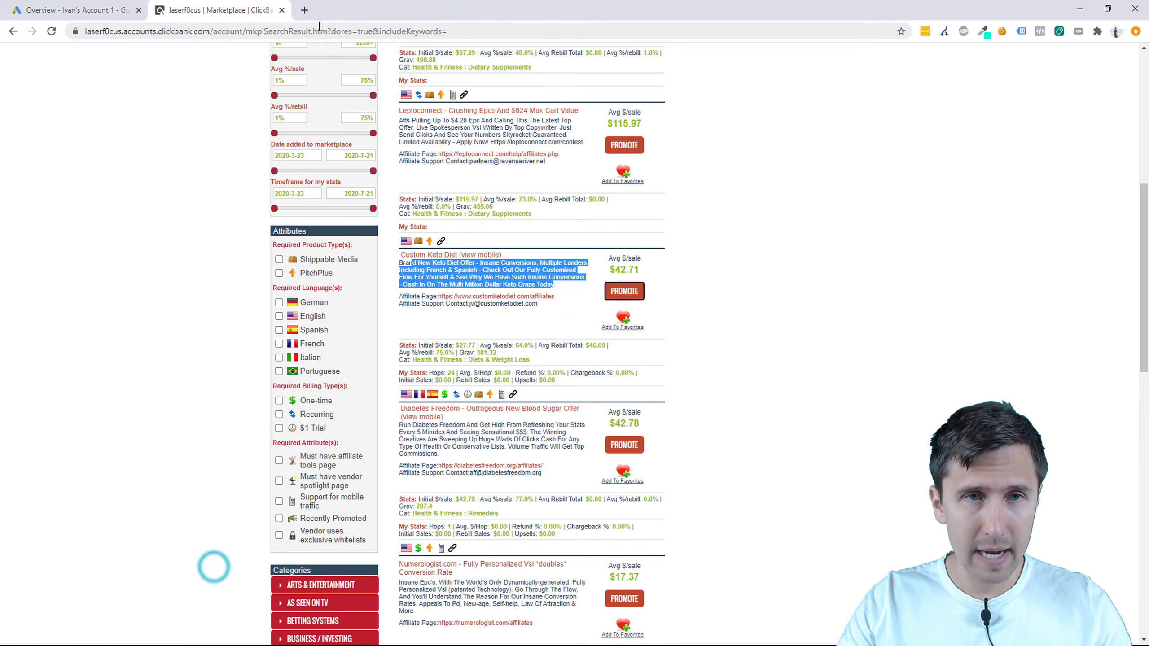
click(303, 11)
key(Return)
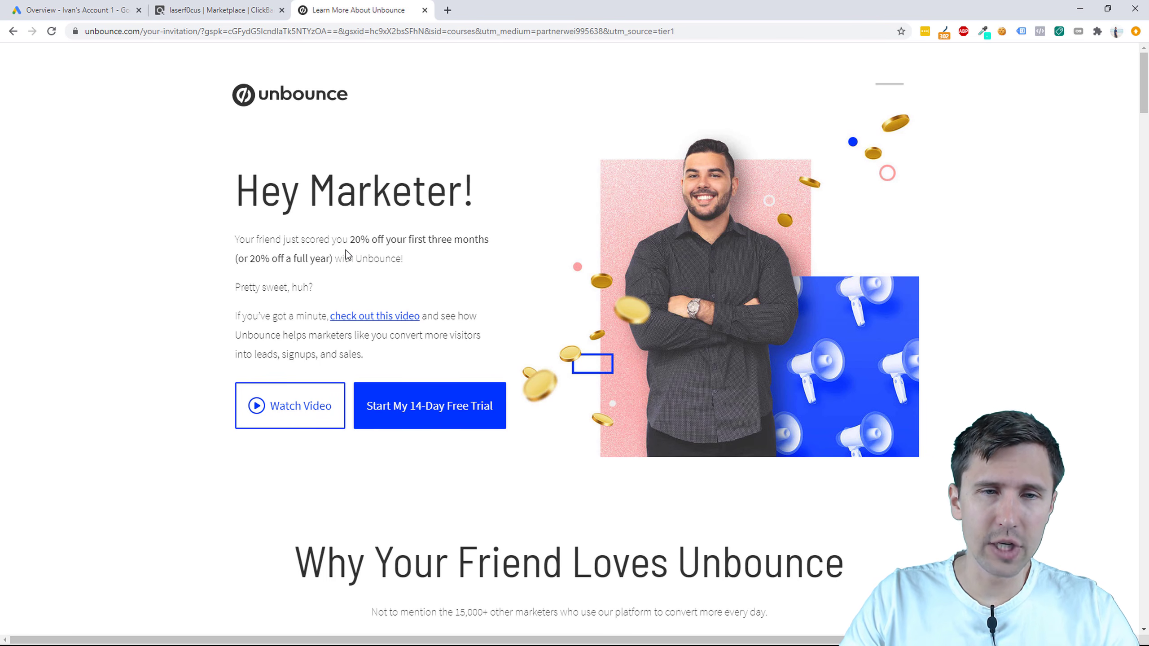
drag(356, 239, 412, 252)
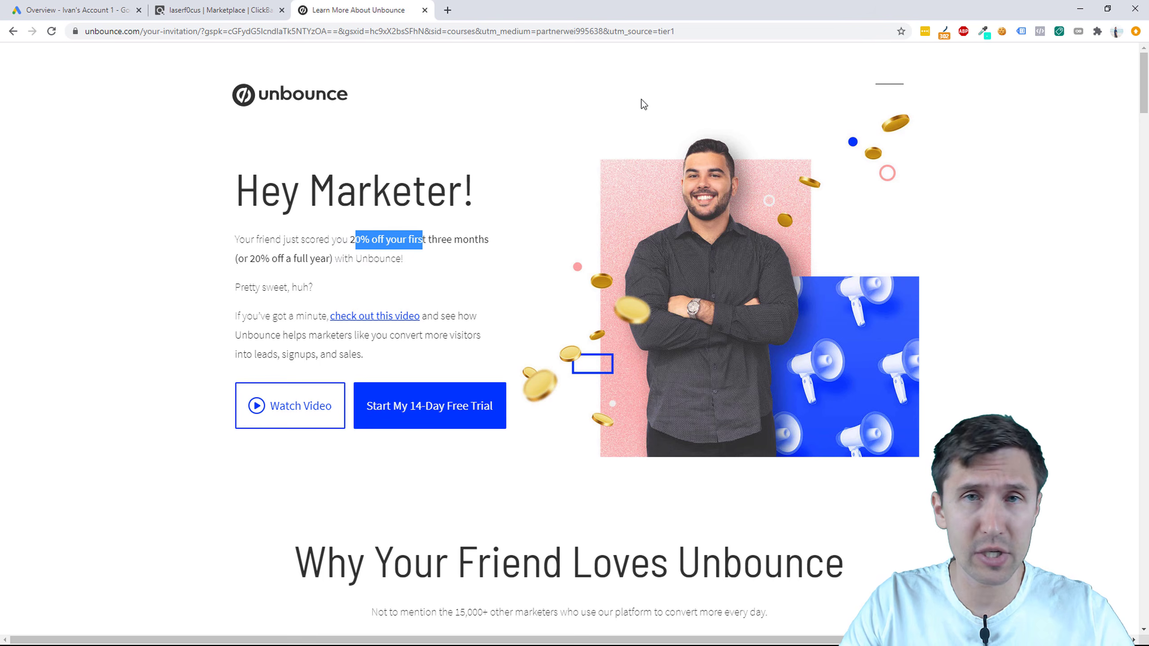
Step: Go to unbounce.com and sign in to the Unbounce account
click(389, 32)
text(unbounce.com)
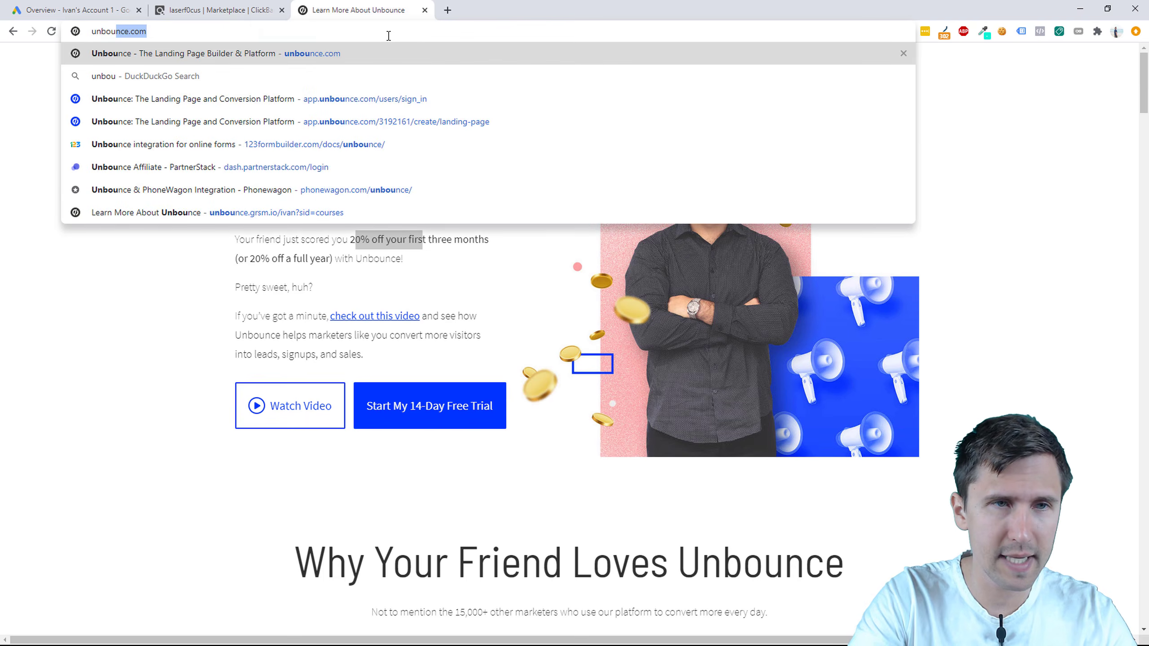
key(Return)
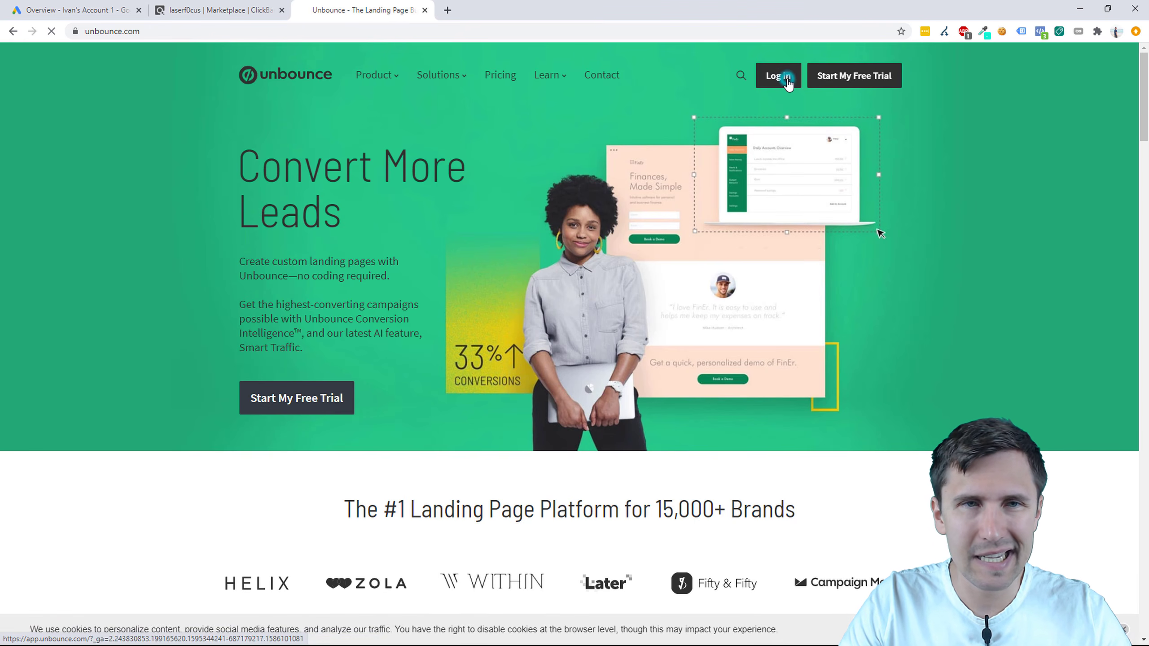
click(787, 82)
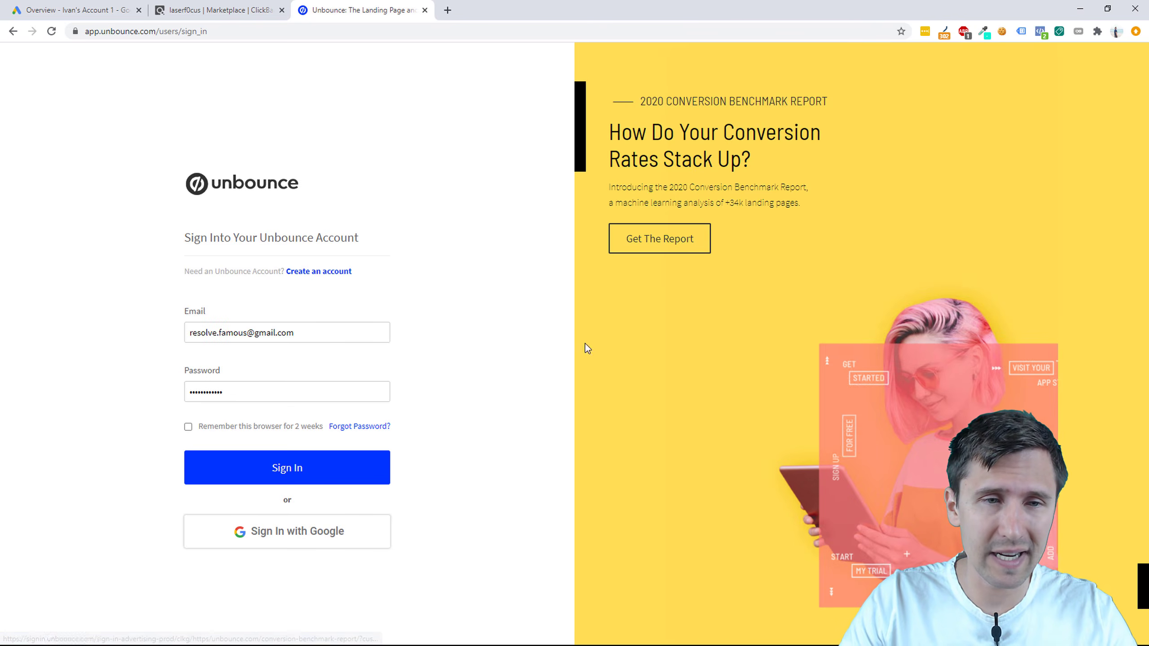
click(347, 473)
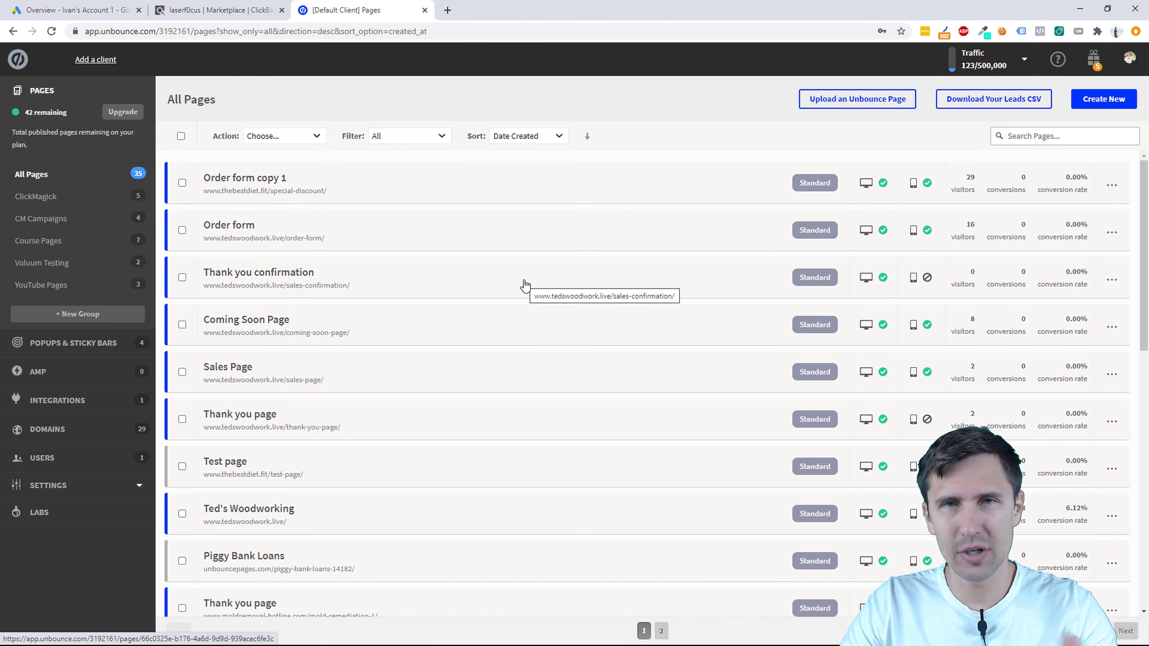
Step: Start a new landing page, leaving the template filter on All (101)
click(1095, 103)
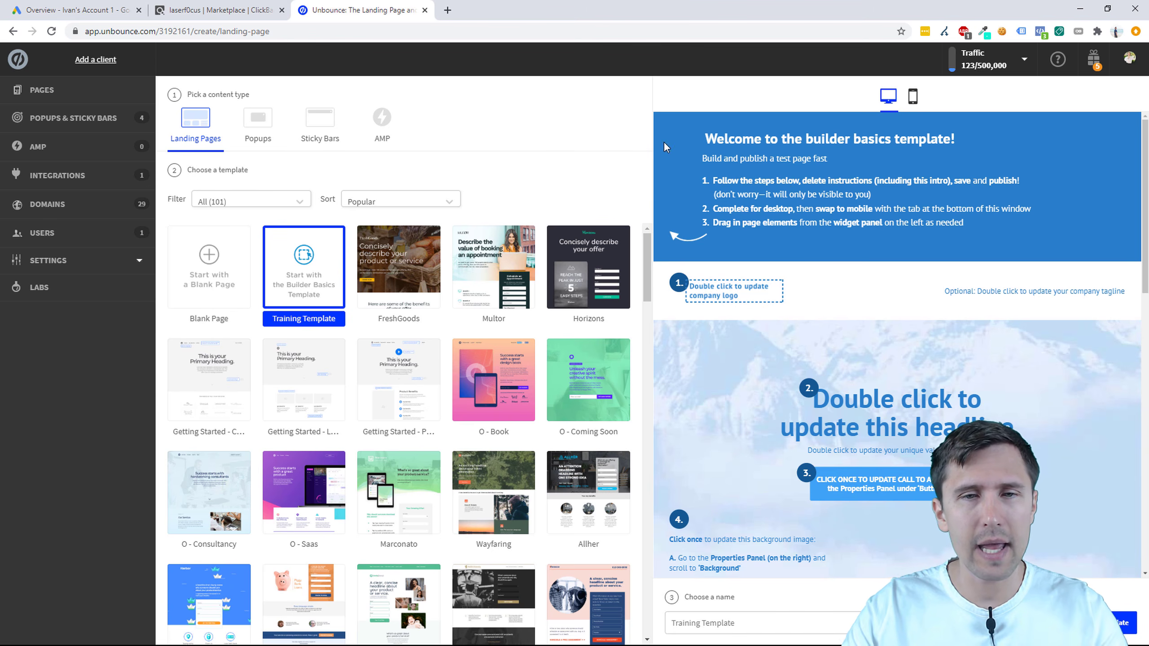
scroll(520, 308, down, 3)
scroll(436, 349, up, 3)
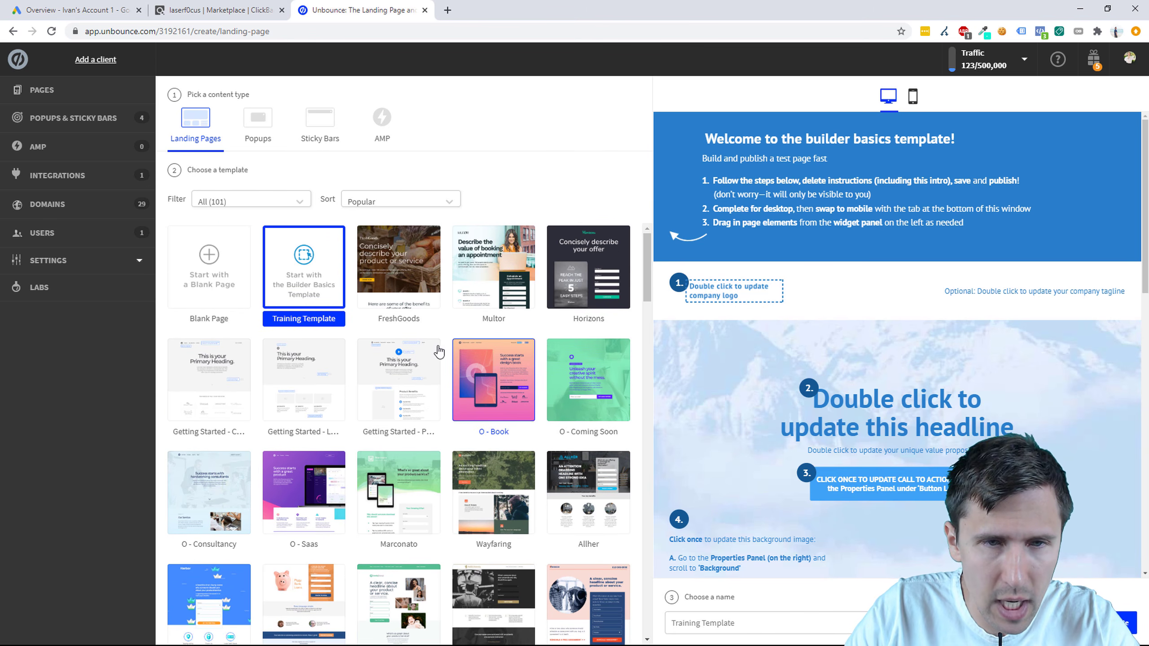
click(271, 210)
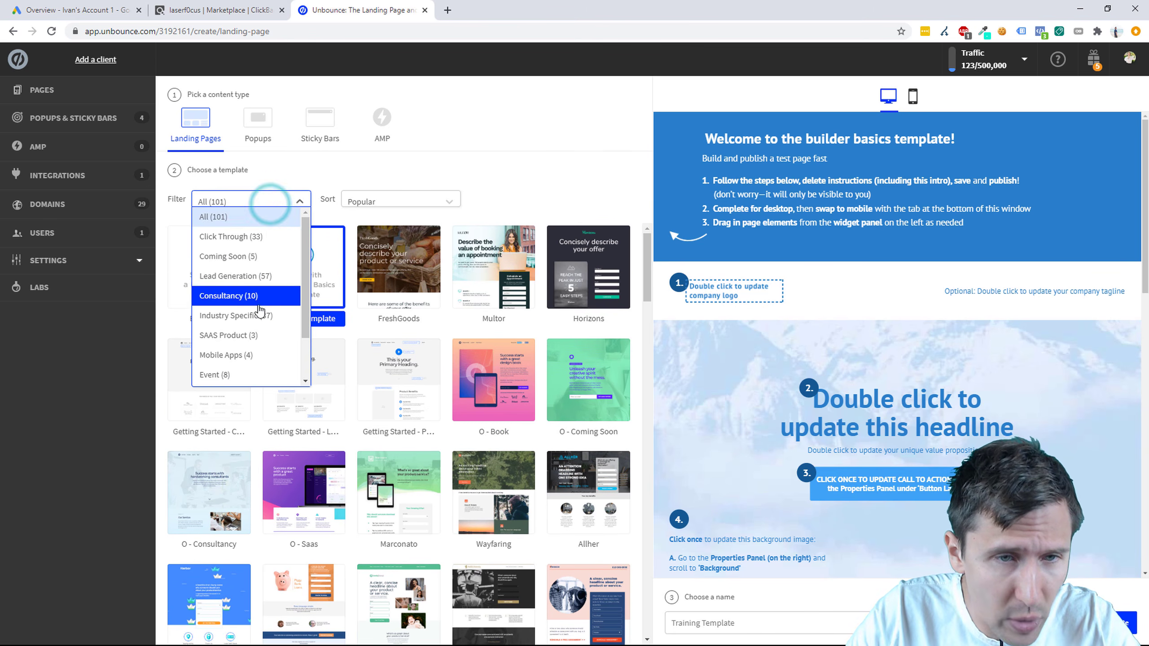
scroll(247, 307, down, 1)
scroll(246, 326, up, 1)
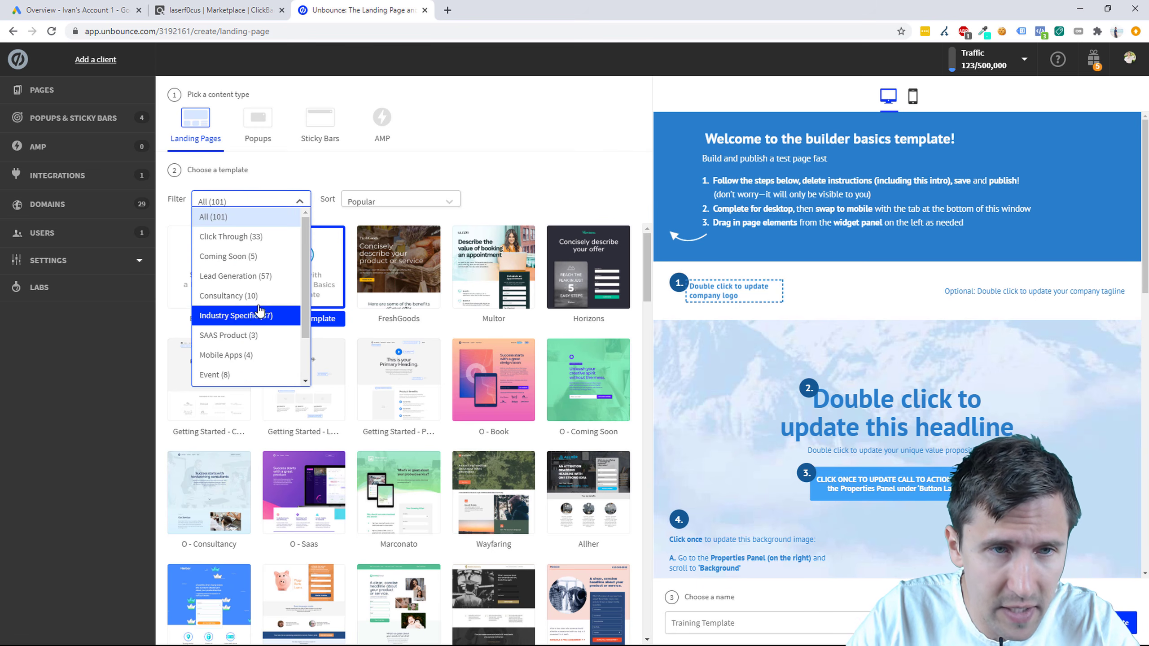
click(353, 172)
Step: Browse the template grid, previewing the Marconato and McGillis University templates
scroll(418, 362, down, 4)
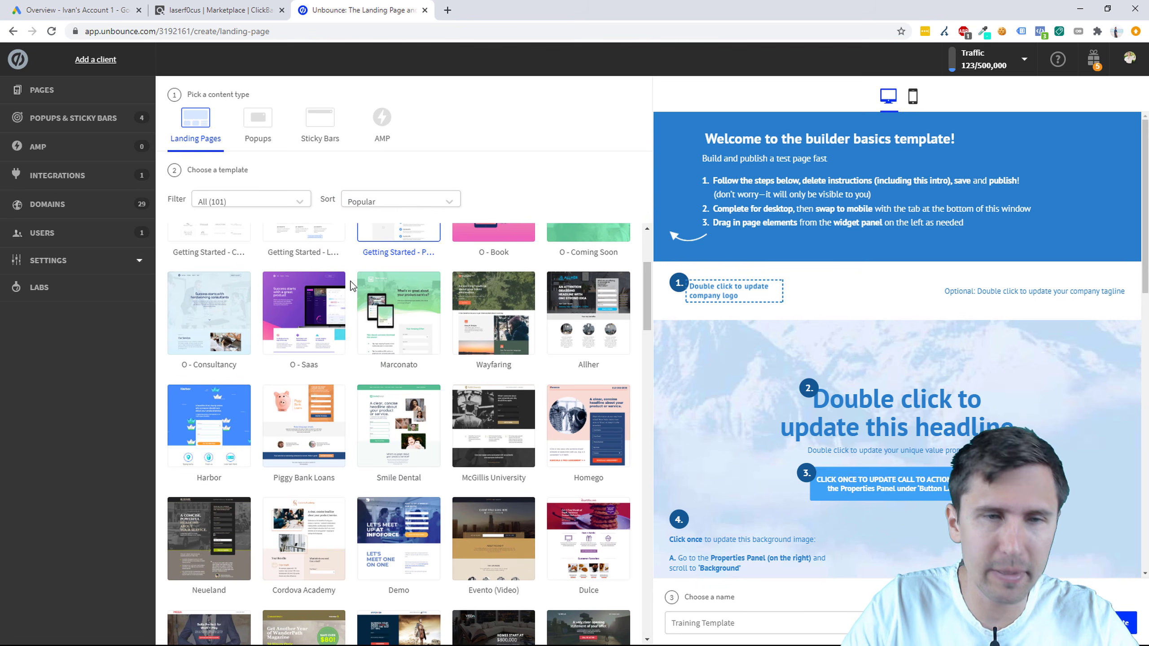
click(360, 307)
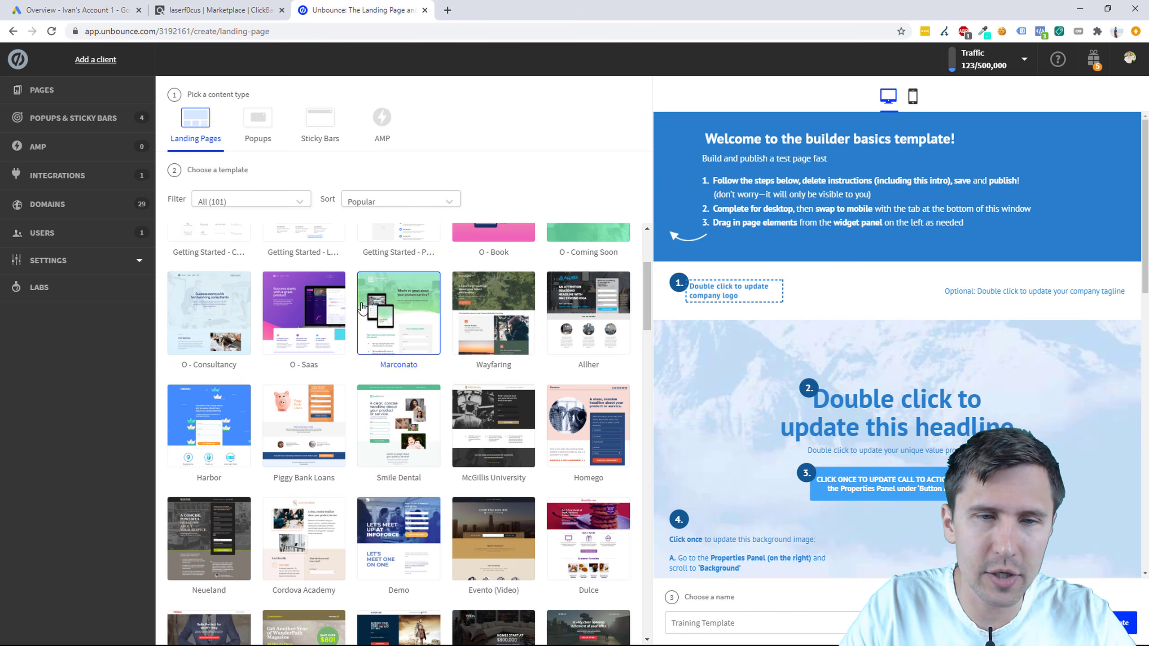
scroll(367, 343, down, 1)
click(459, 401)
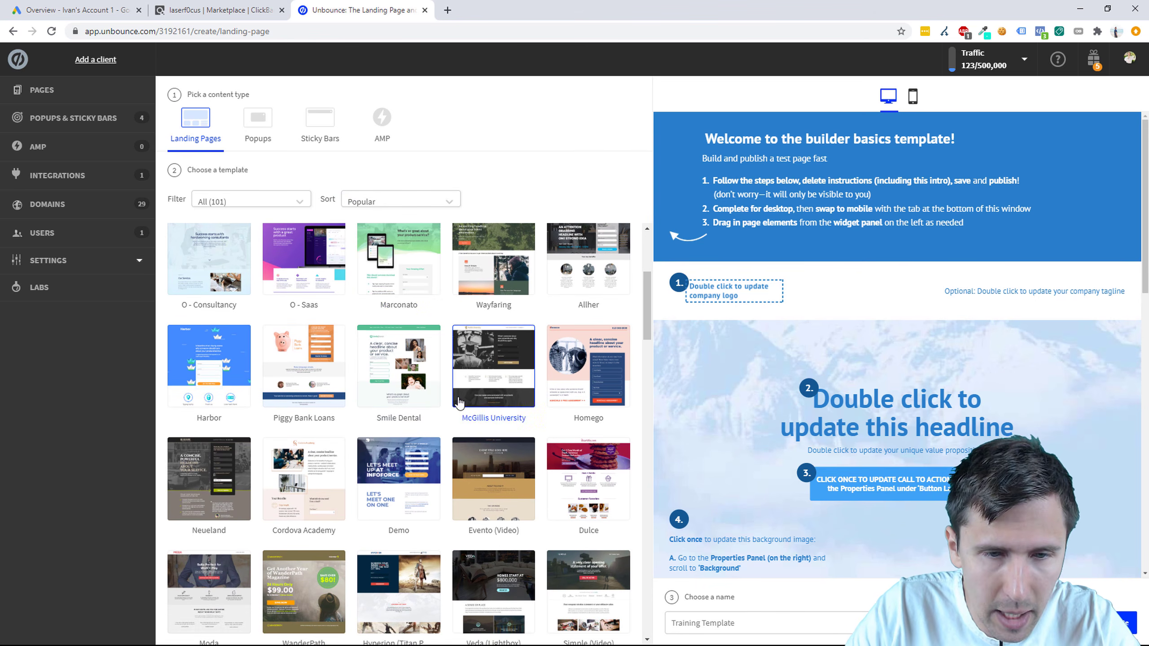
scroll(450, 386, down, 1)
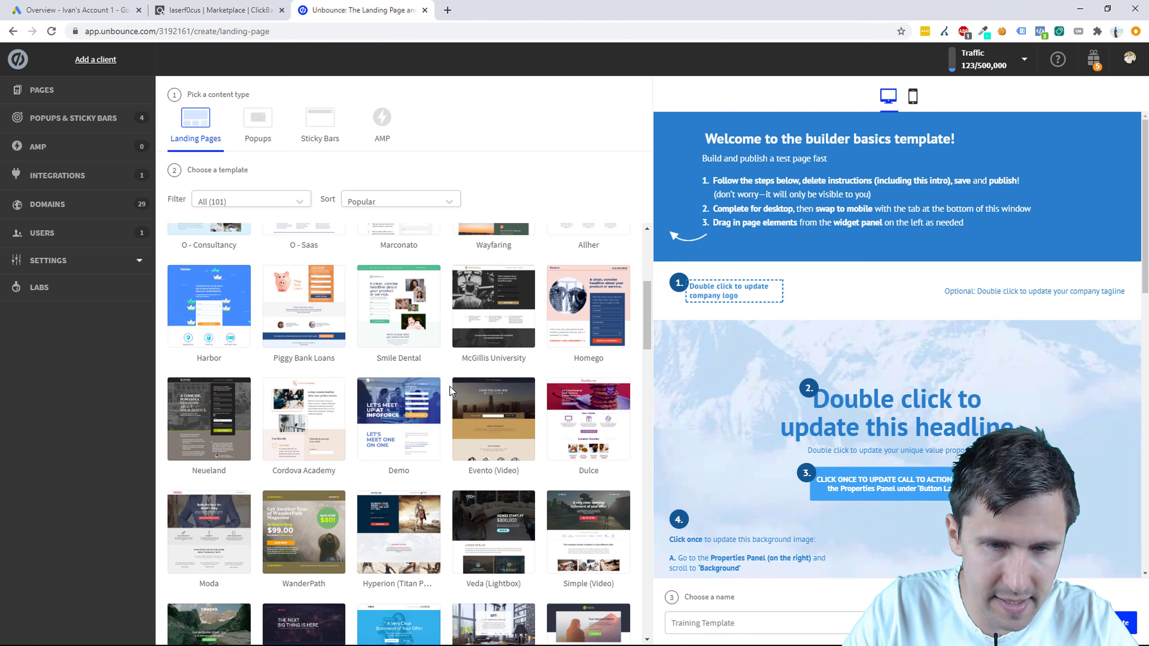
scroll(449, 386, down, 3)
scroll(450, 386, down, 4)
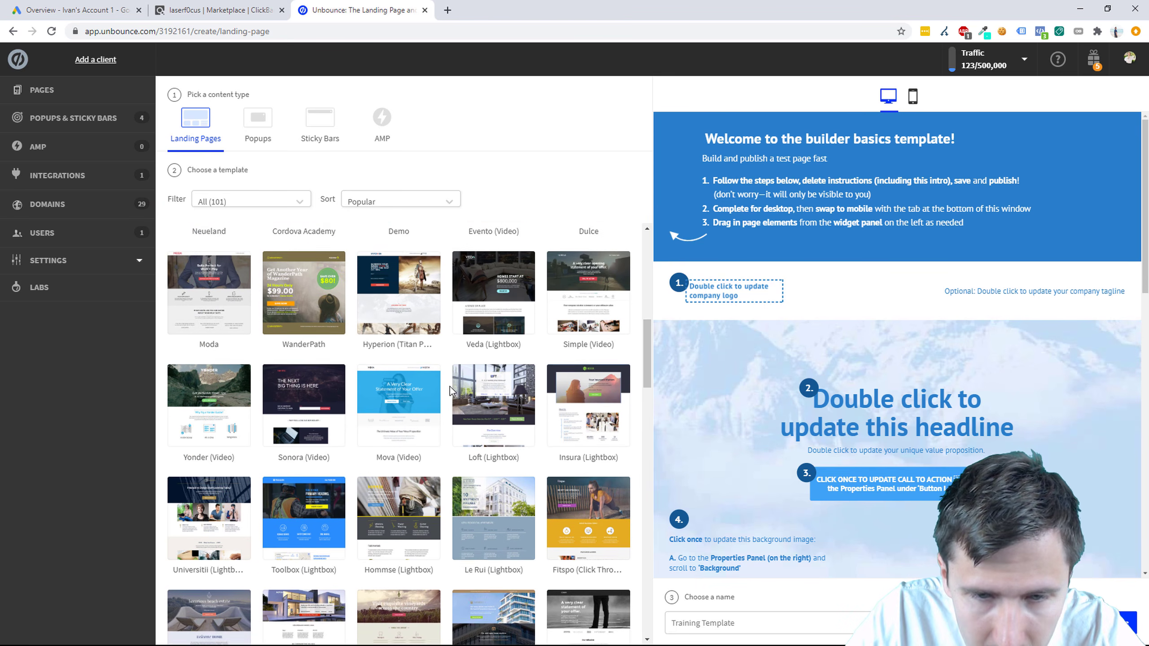
scroll(447, 384, down, 2)
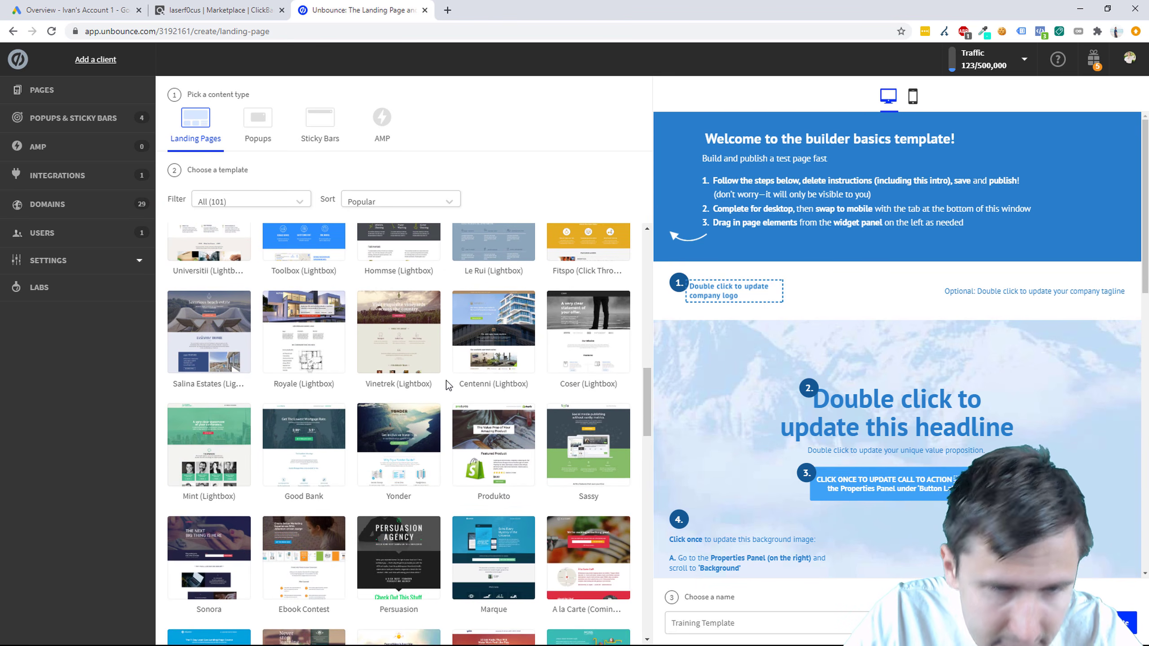
scroll(448, 408, down, 6)
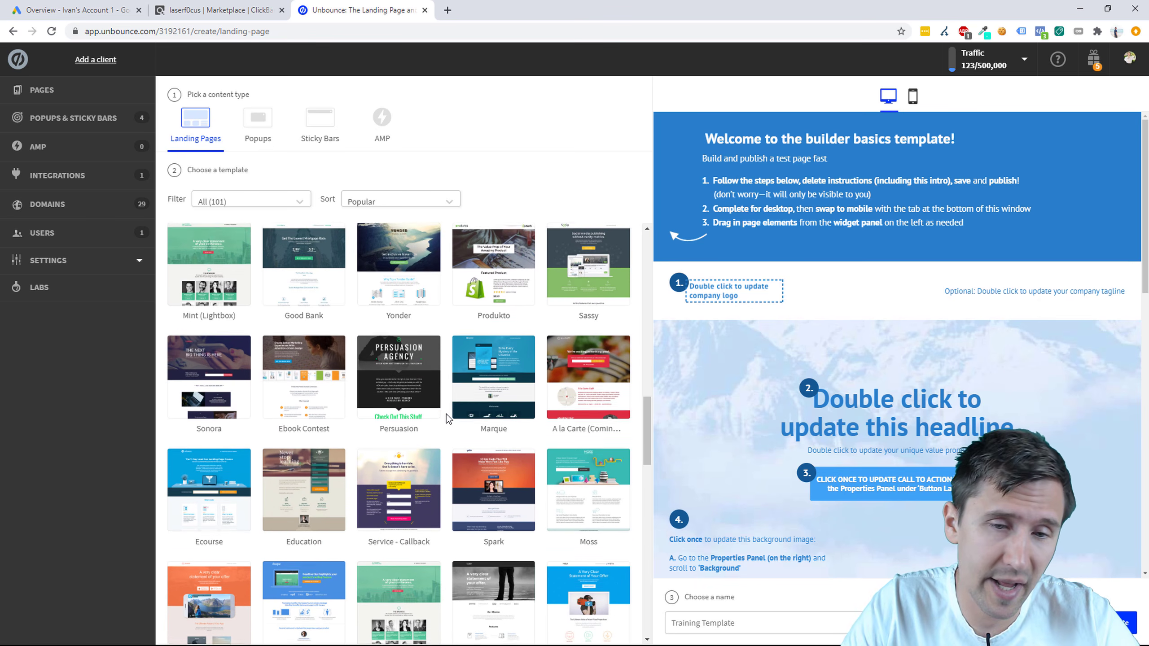
scroll(441, 430, down, 6)
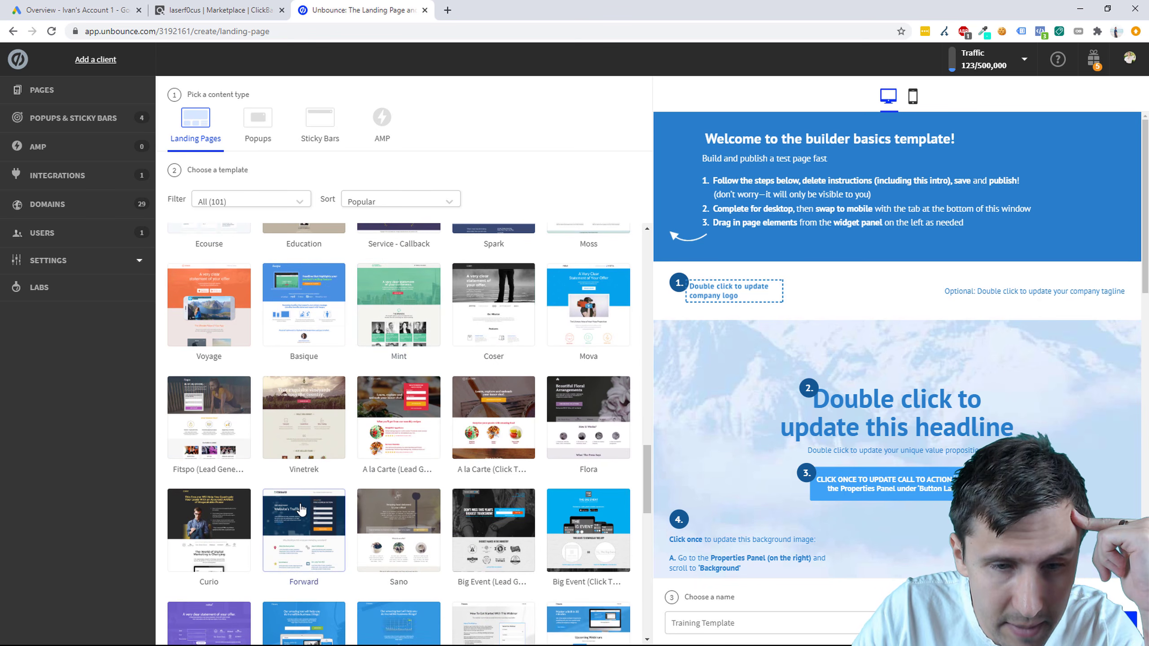
scroll(302, 514, down, 10)
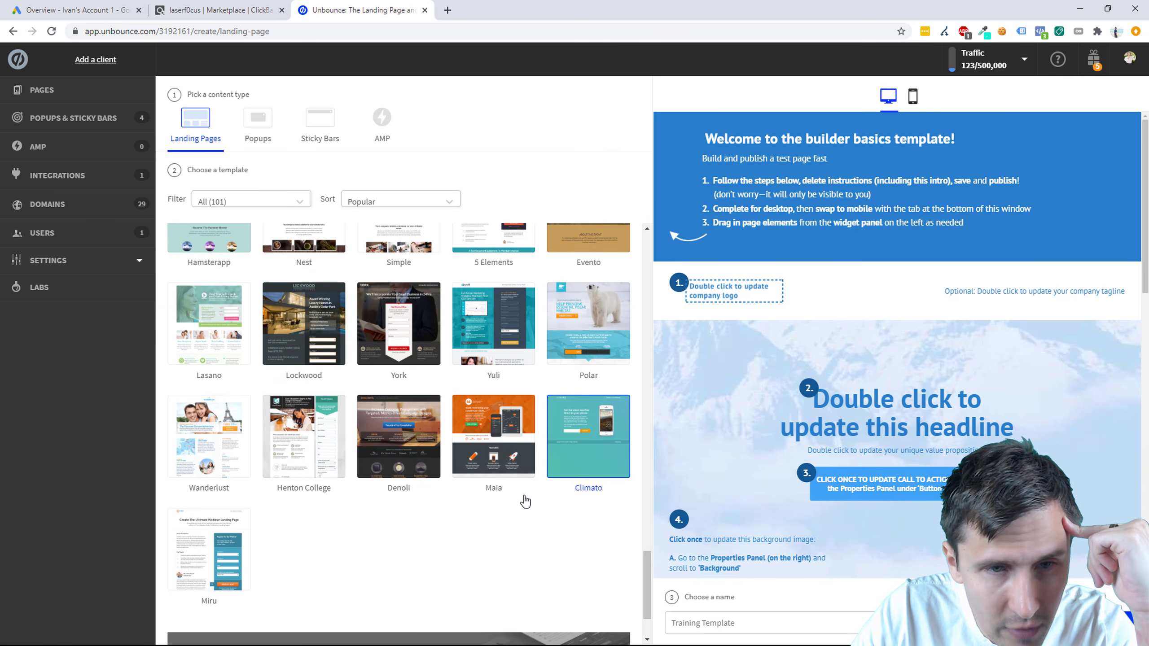
scroll(524, 500, up, 2)
scroll(524, 500, up, 6)
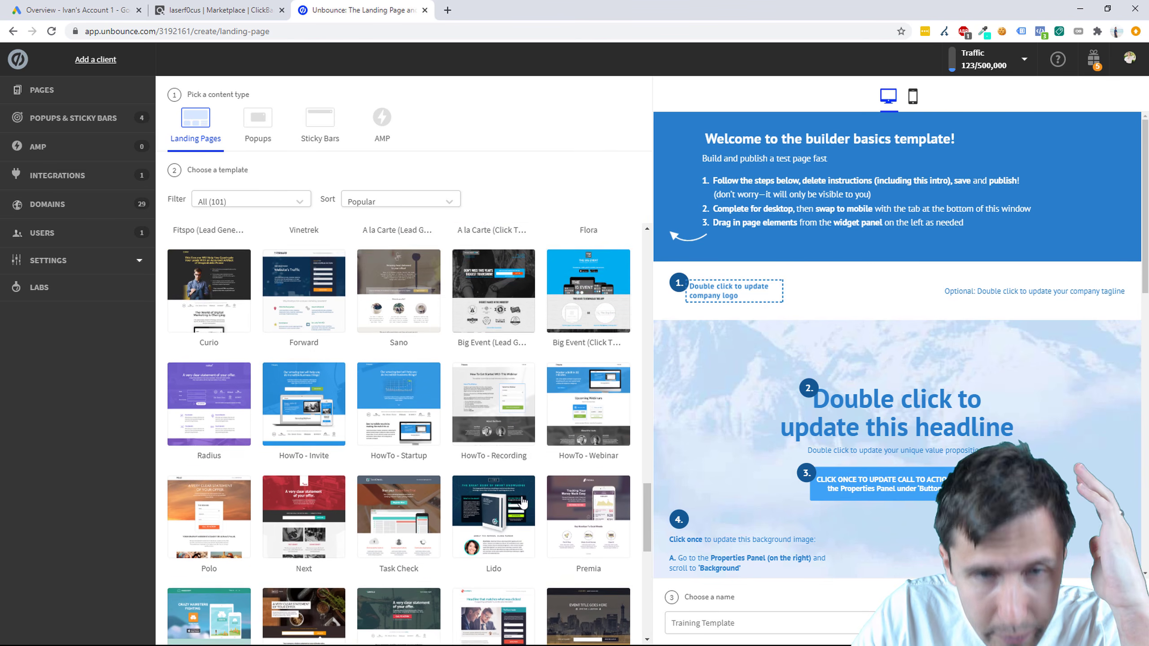
scroll(523, 500, up, 2)
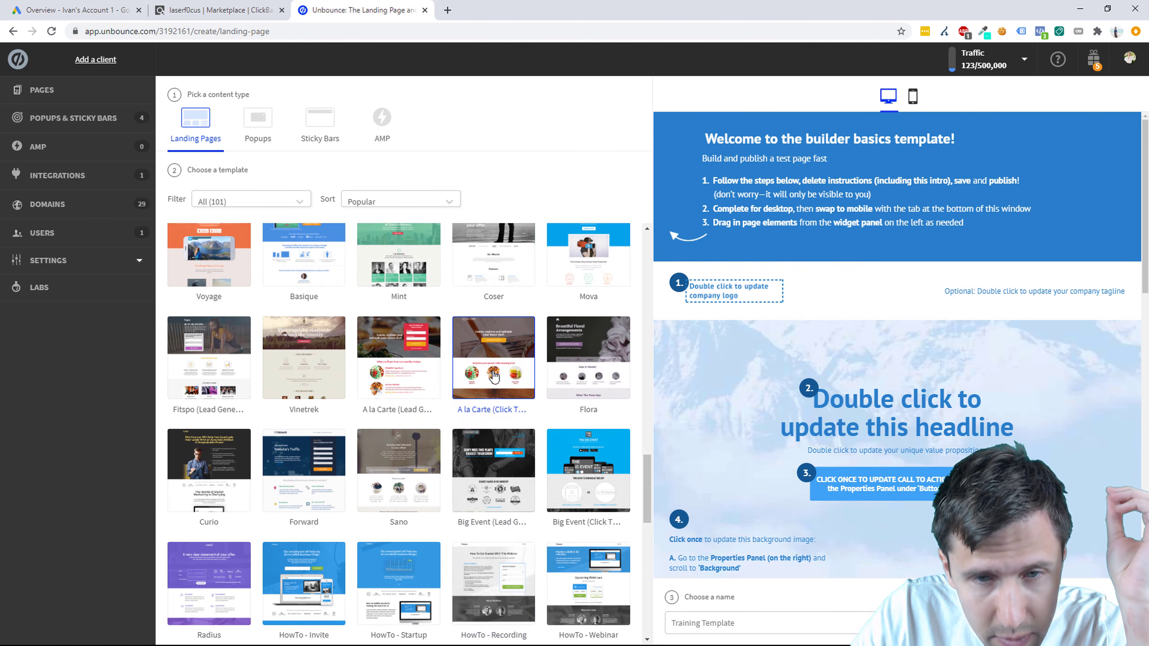
Step: Create a page named 'Custom Keto Diet - ClickBank' from the À la Carte Click Through template
click(430, 367)
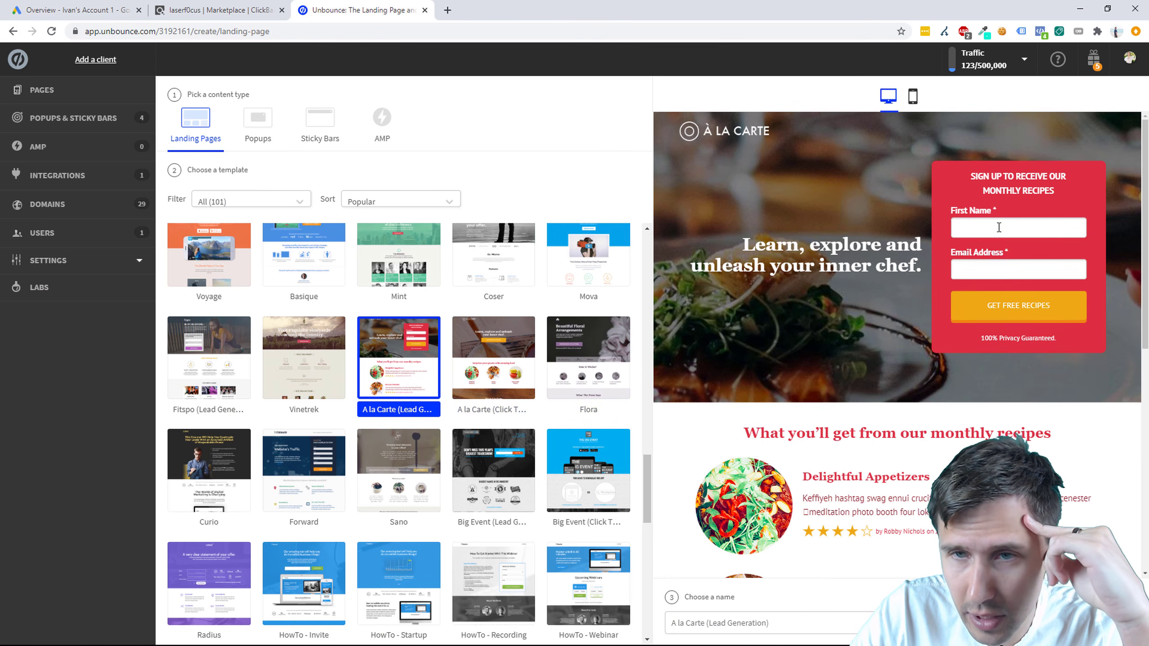
scroll(911, 376, down, 10)
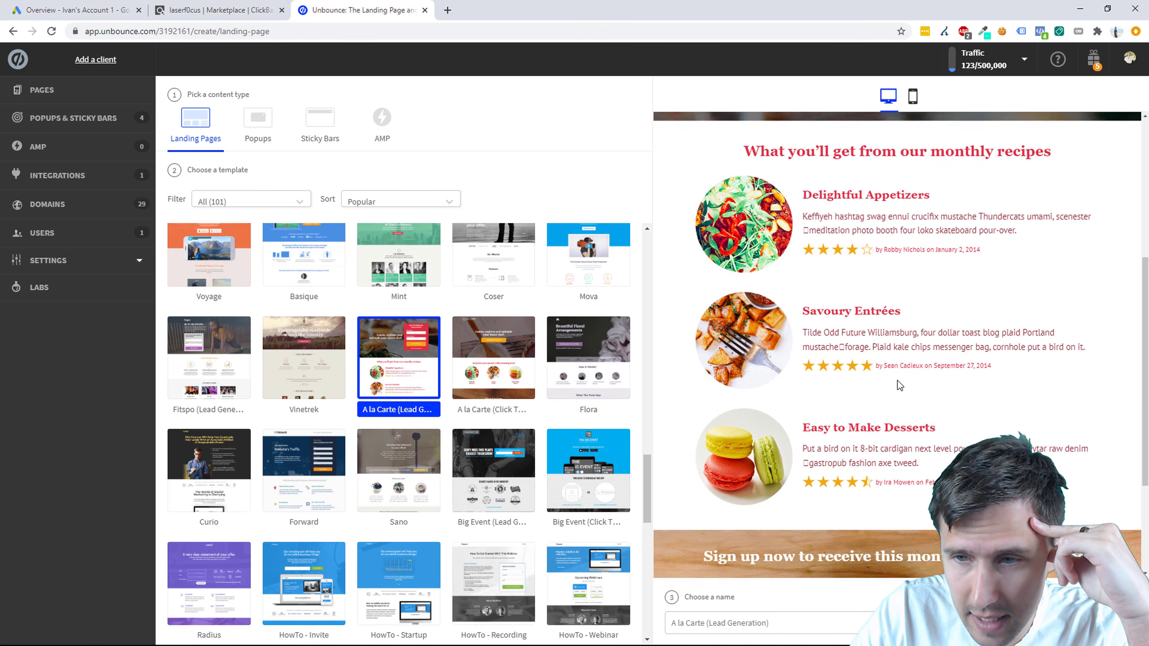
scroll(888, 400, up, 10)
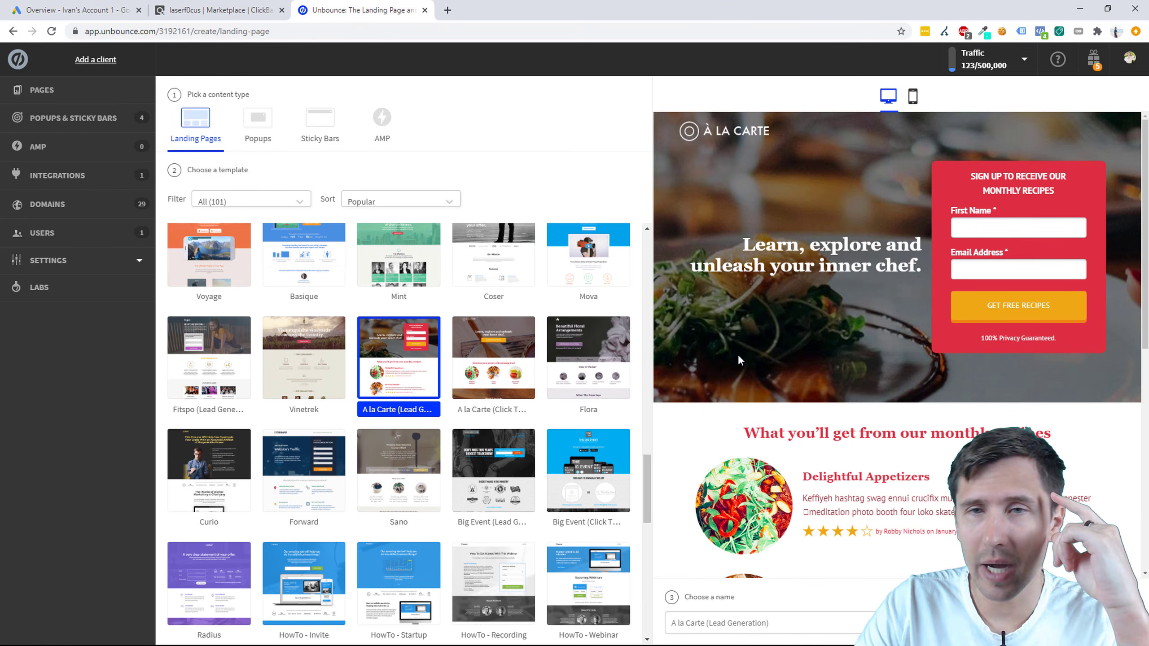
click(517, 358)
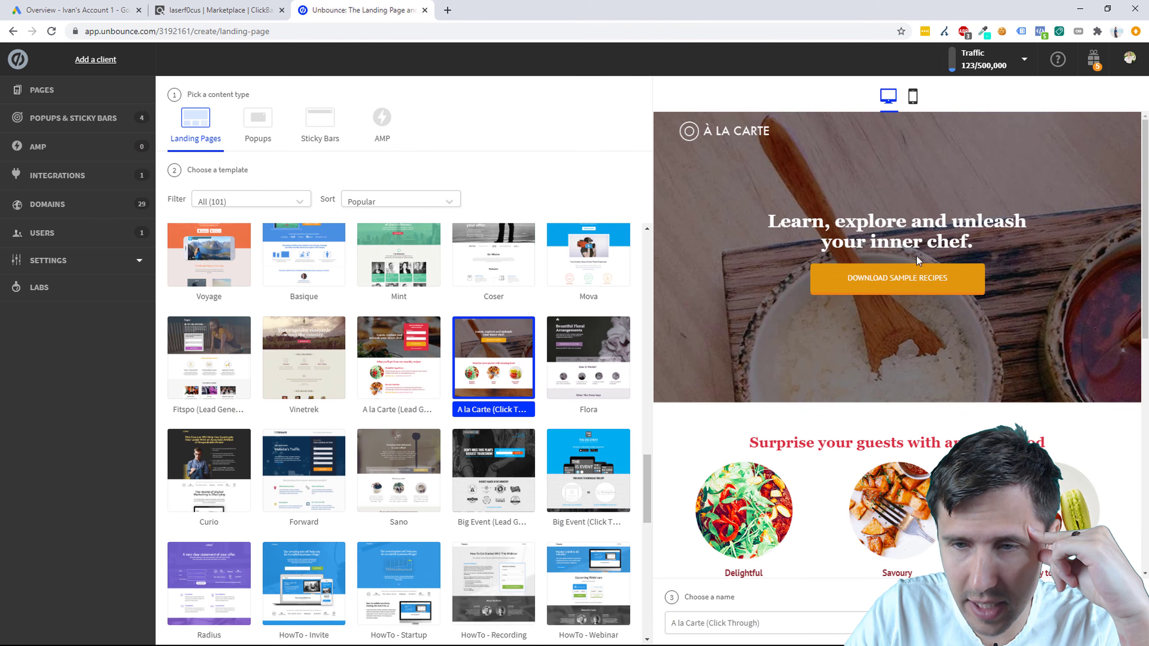
scroll(822, 331, down, 6)
scroll(815, 378, up, 10)
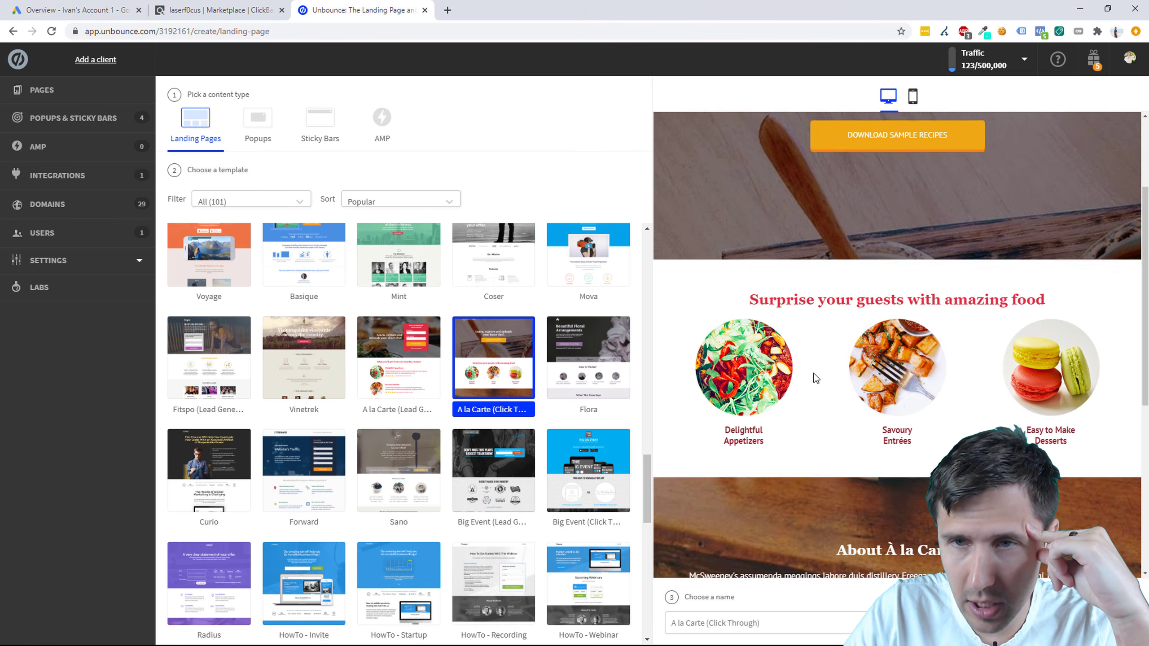
click(788, 617)
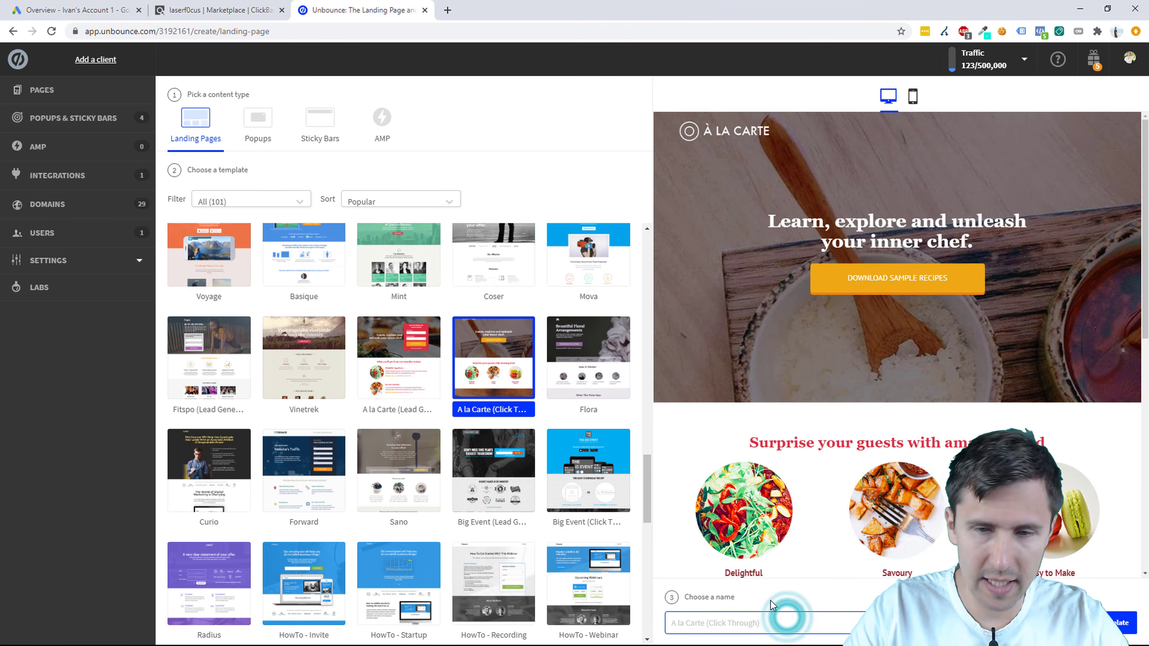
text(Custom Keto Diet - ClickBank)
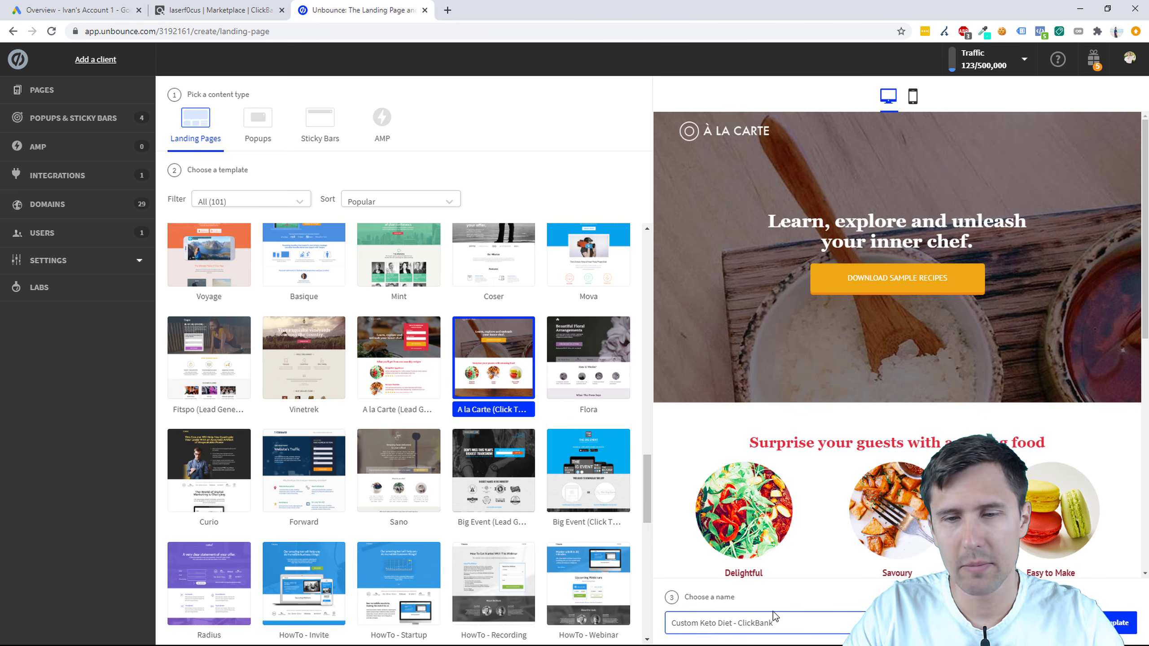
click(1079, 624)
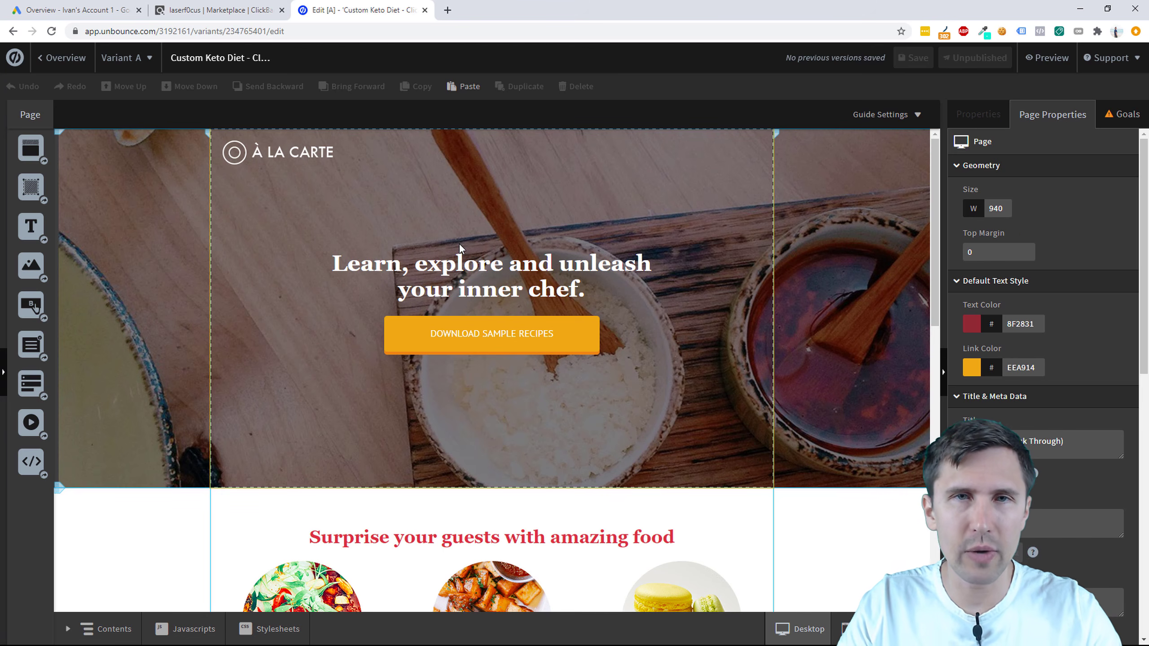
Step: Search YouTube for 'ivan unbounce landing page' and place that tab before the editor tab
click(453, 13)
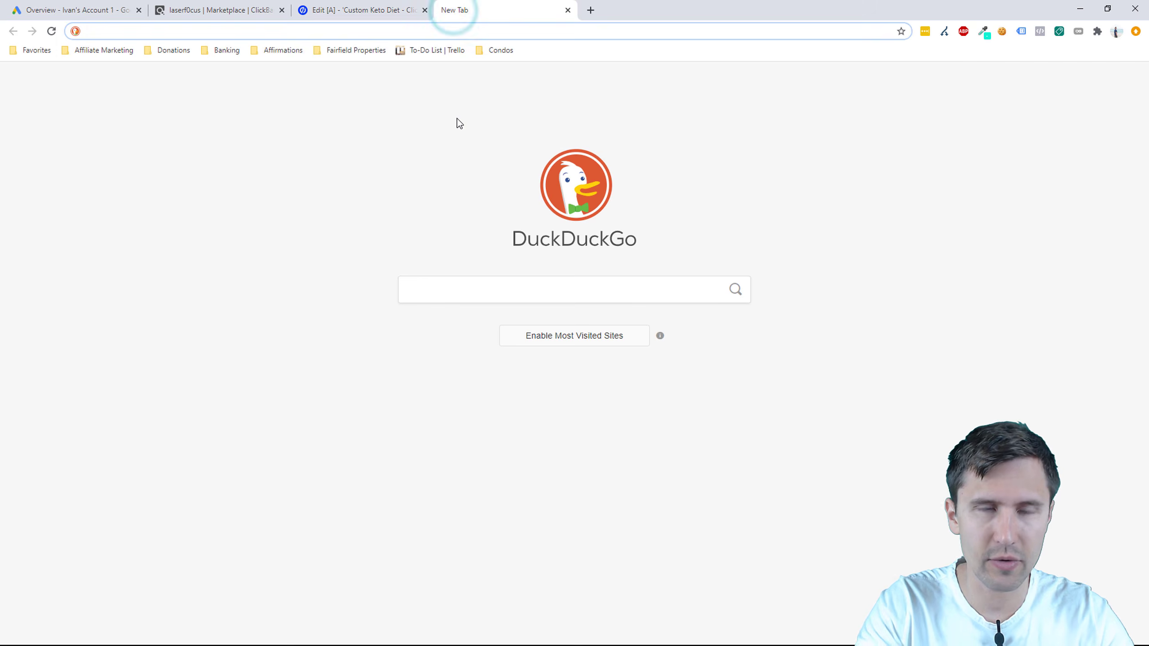
text(youtu)
key(Return)
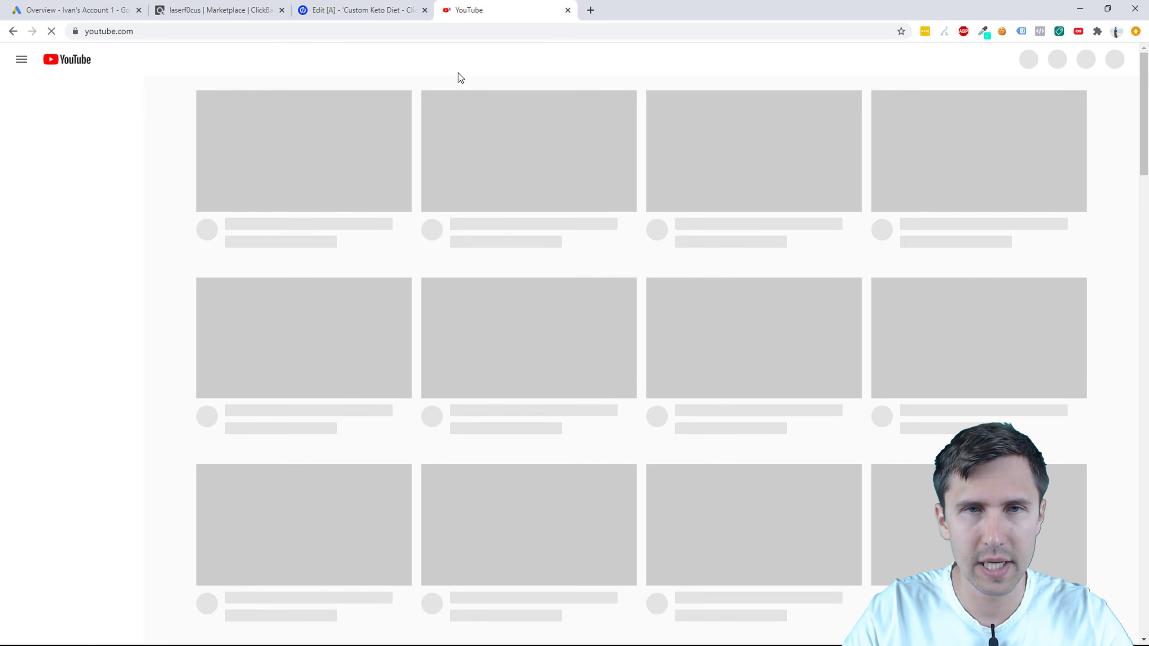
click(463, 58)
text(iv)
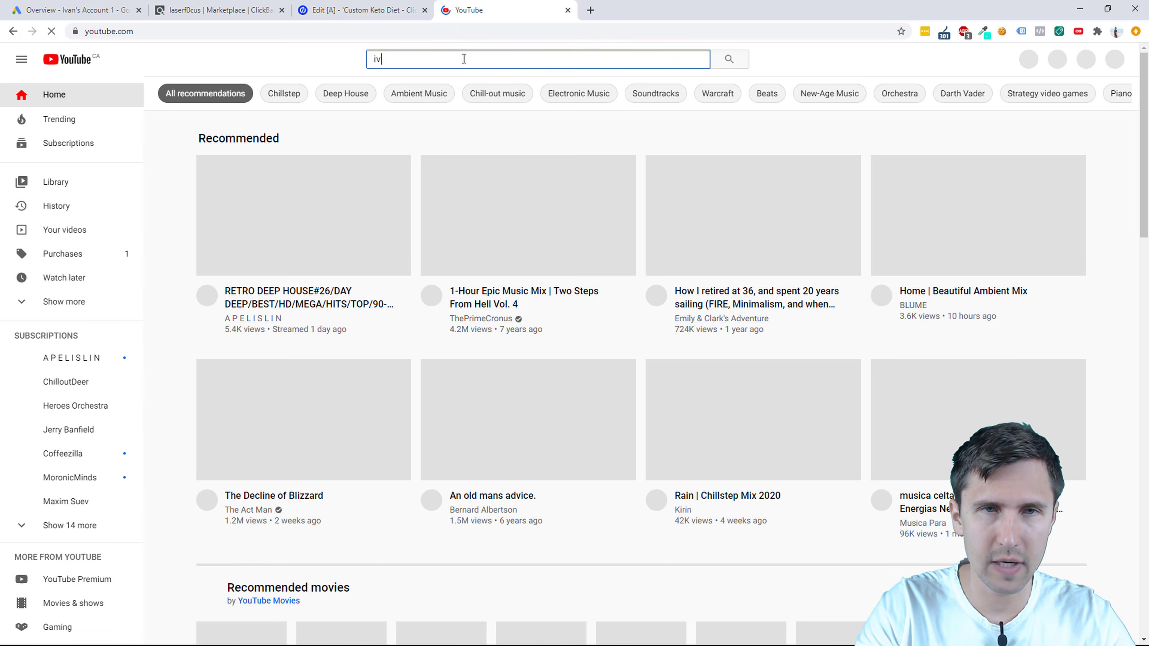
text(an unbounce landing page)
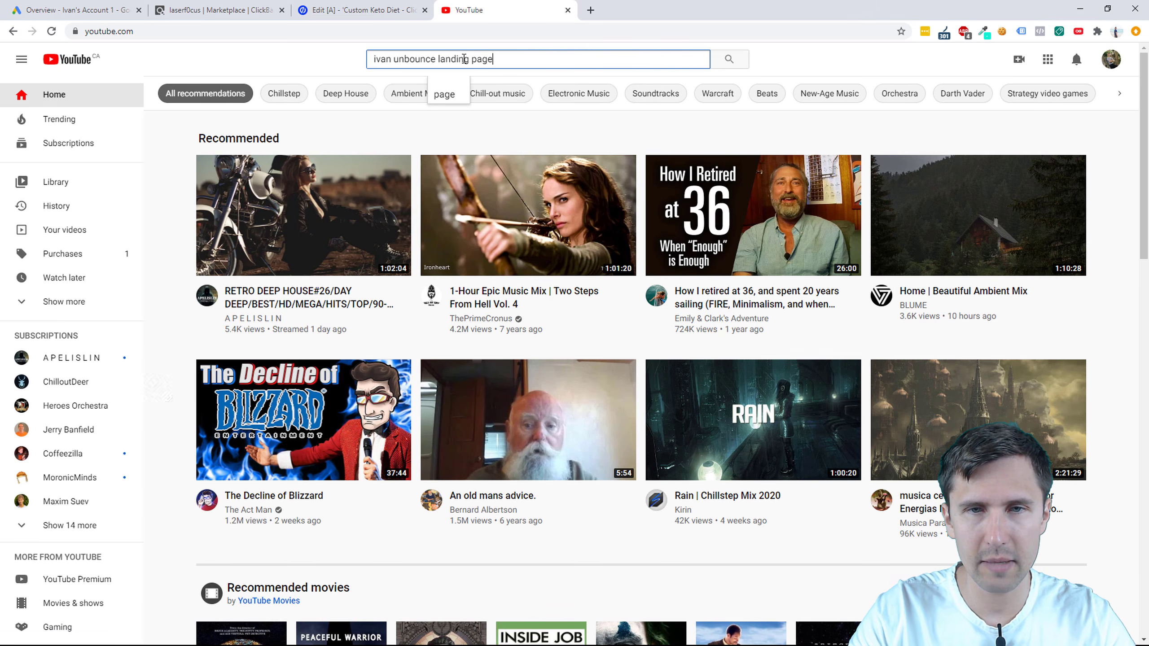
key(Return)
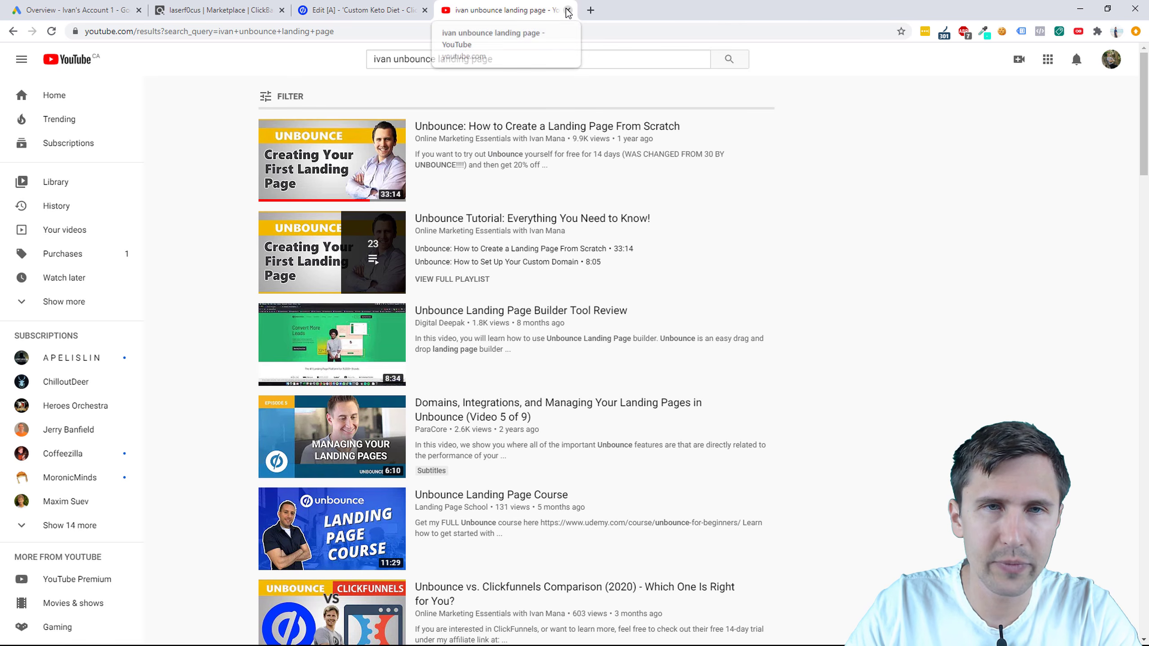
drag(505, 5, 373, 5)
Step: Replace the À LA CARTE logo with a bold 'CUSTOM KETO DIET' text box in the hero
click(516, 4)
scroll(593, 413, down, 12)
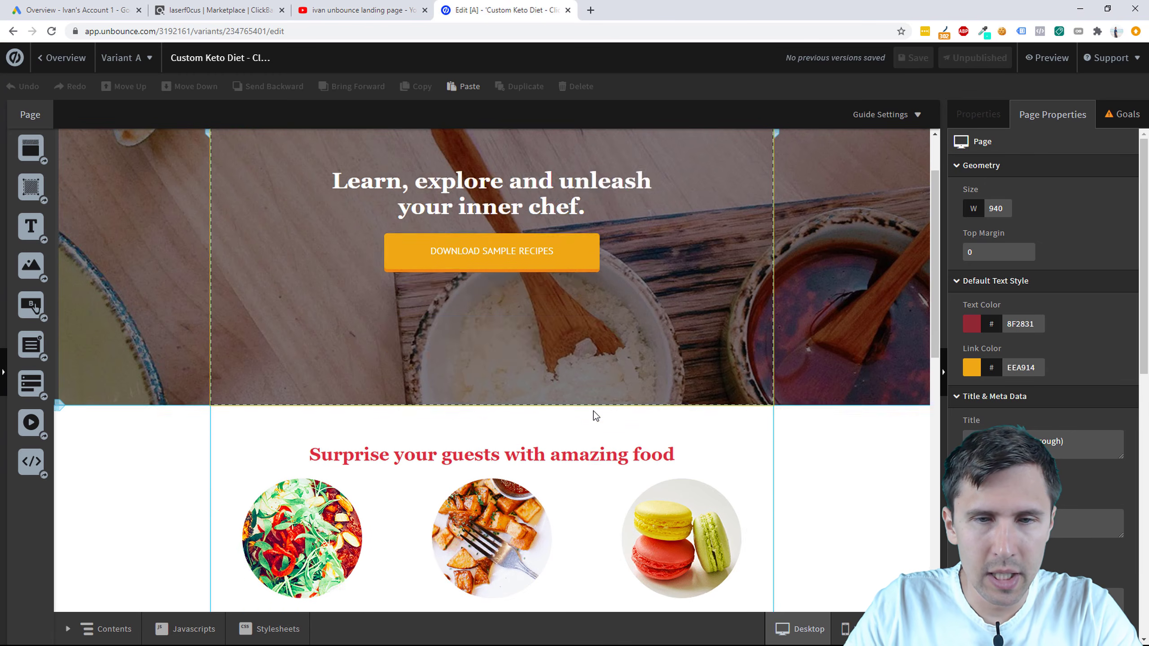
scroll(594, 412, up, 12)
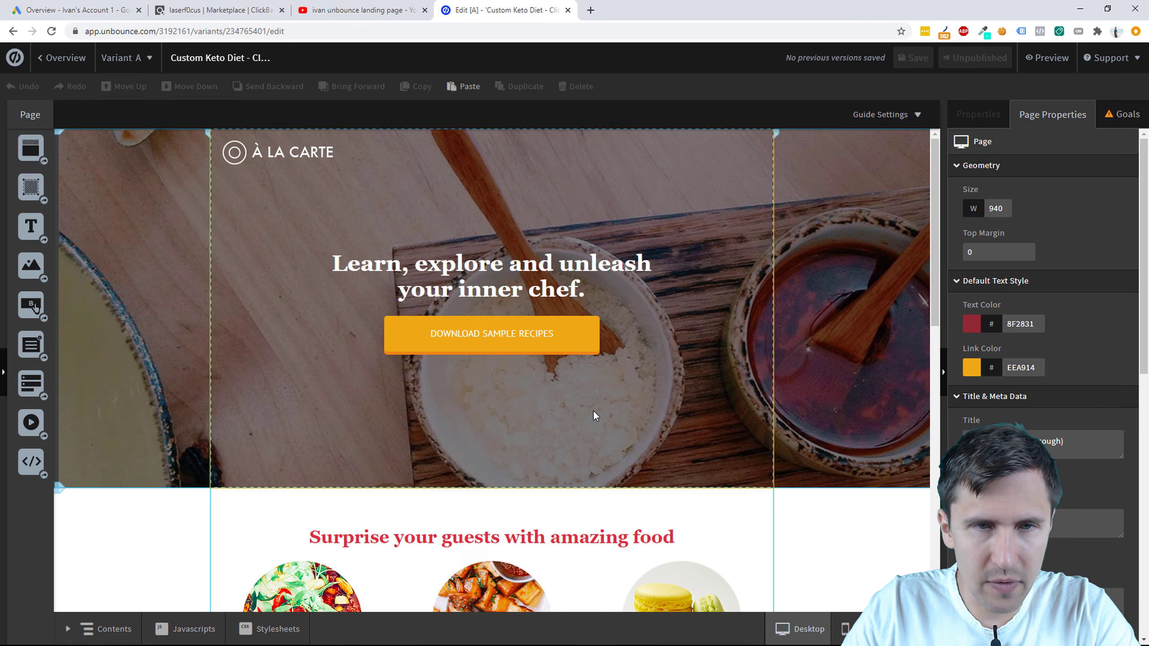
click(284, 155)
key(Delete)
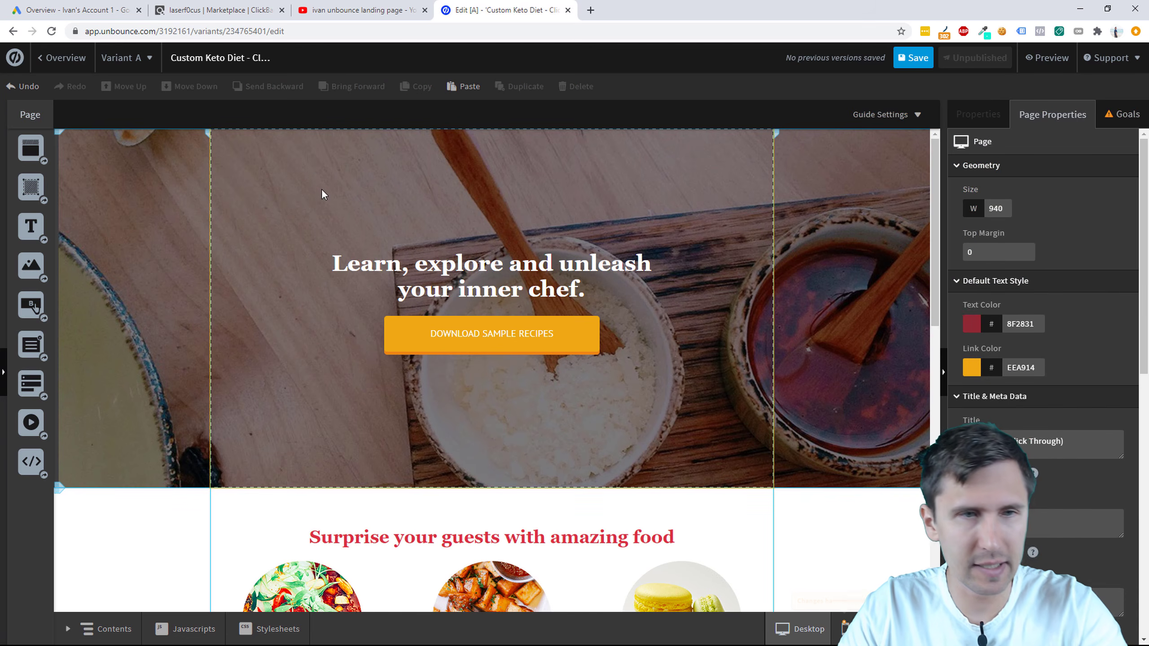
drag(36, 226, 320, 185)
double_click(326, 183)
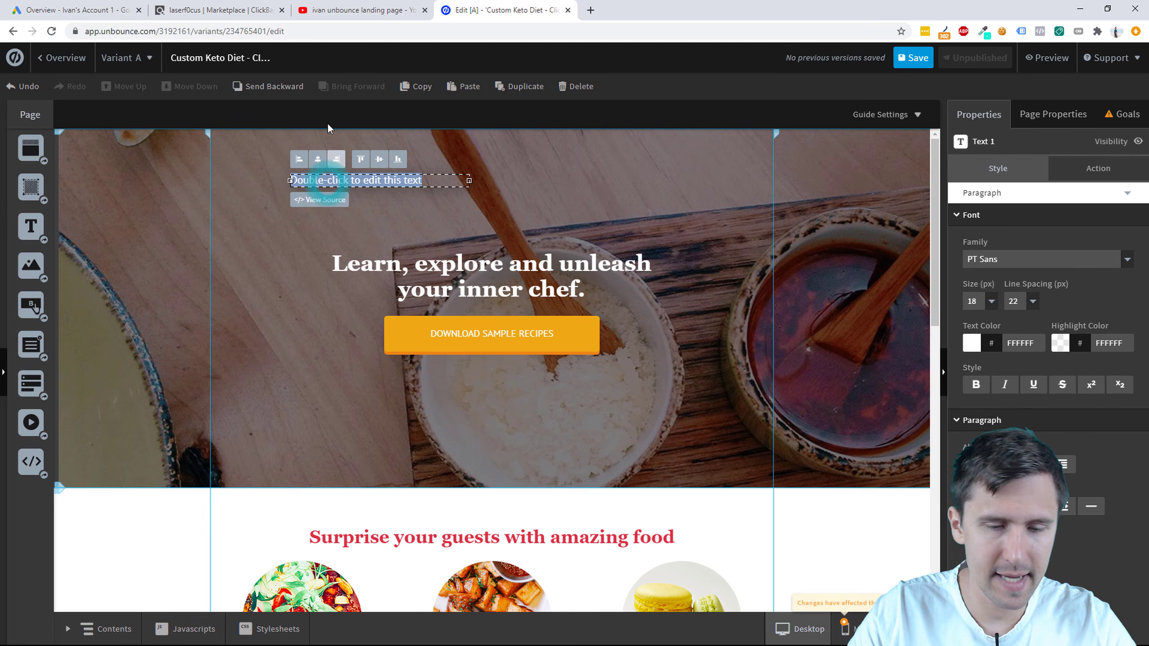
text(USTOM KETO DIET)
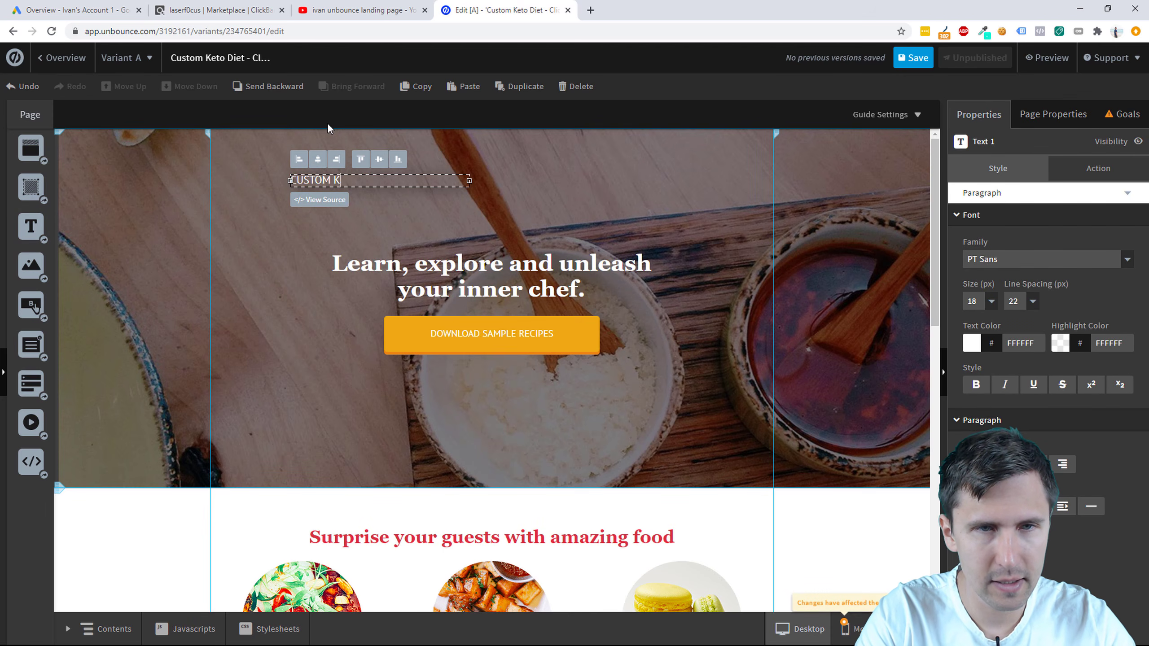
triple_click(337, 180)
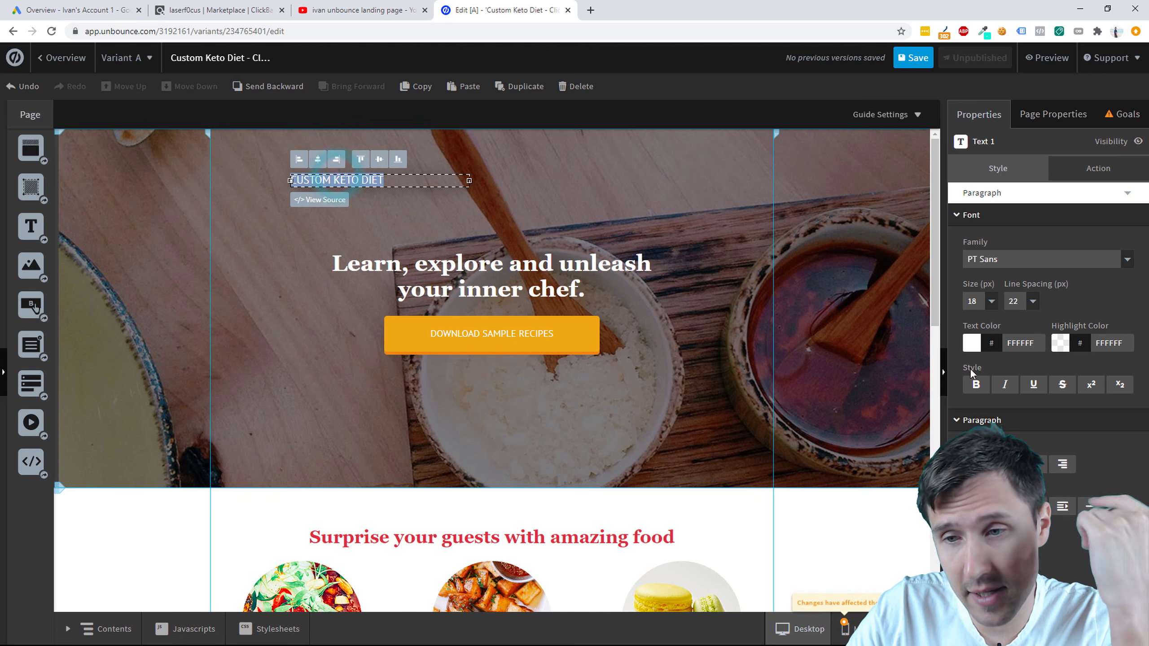
click(975, 386)
click(551, 218)
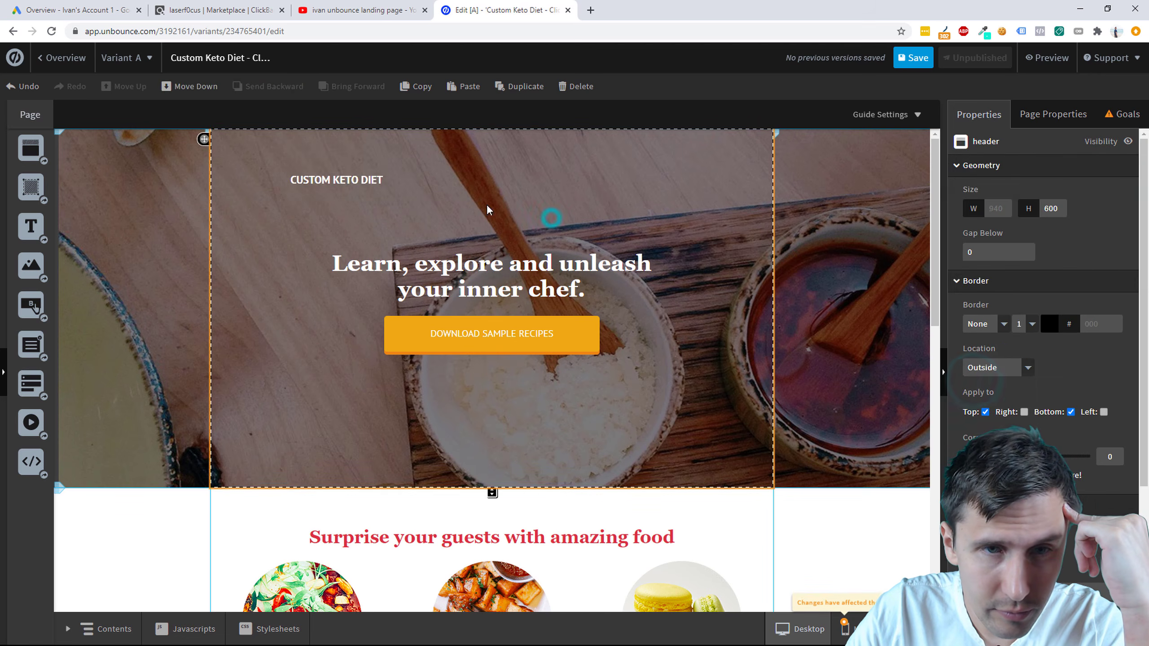
Step: Set CUSTOM KETO DIET to size 20 on one line at the hero's top left
click(367, 185)
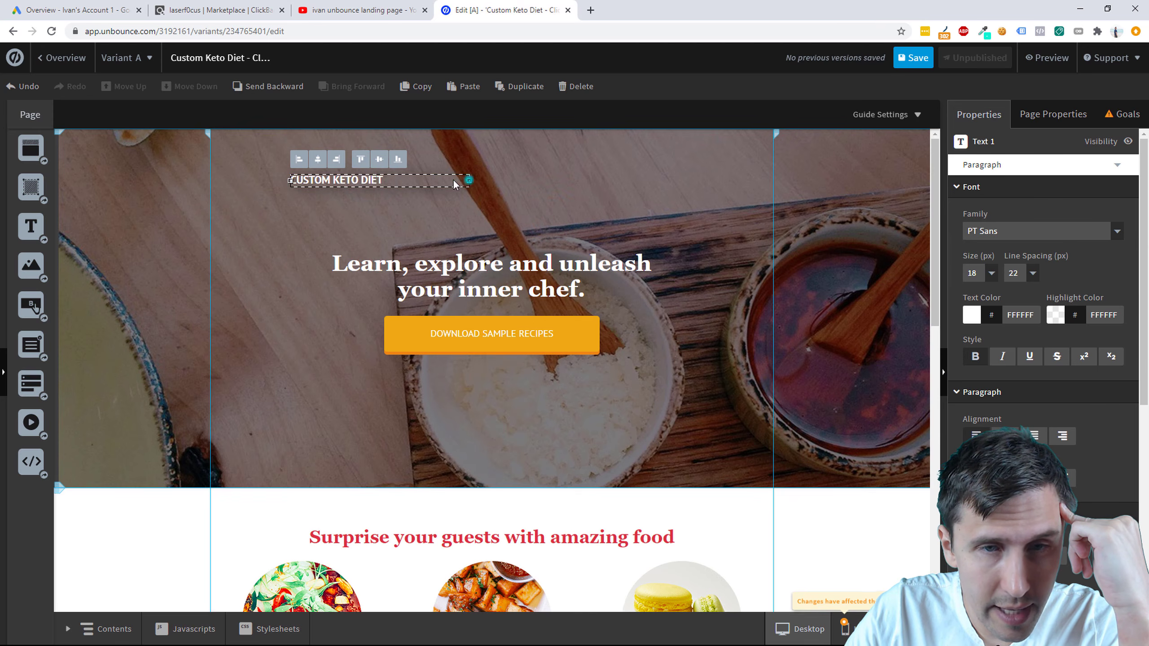
drag(470, 181, 304, 150)
click(393, 307)
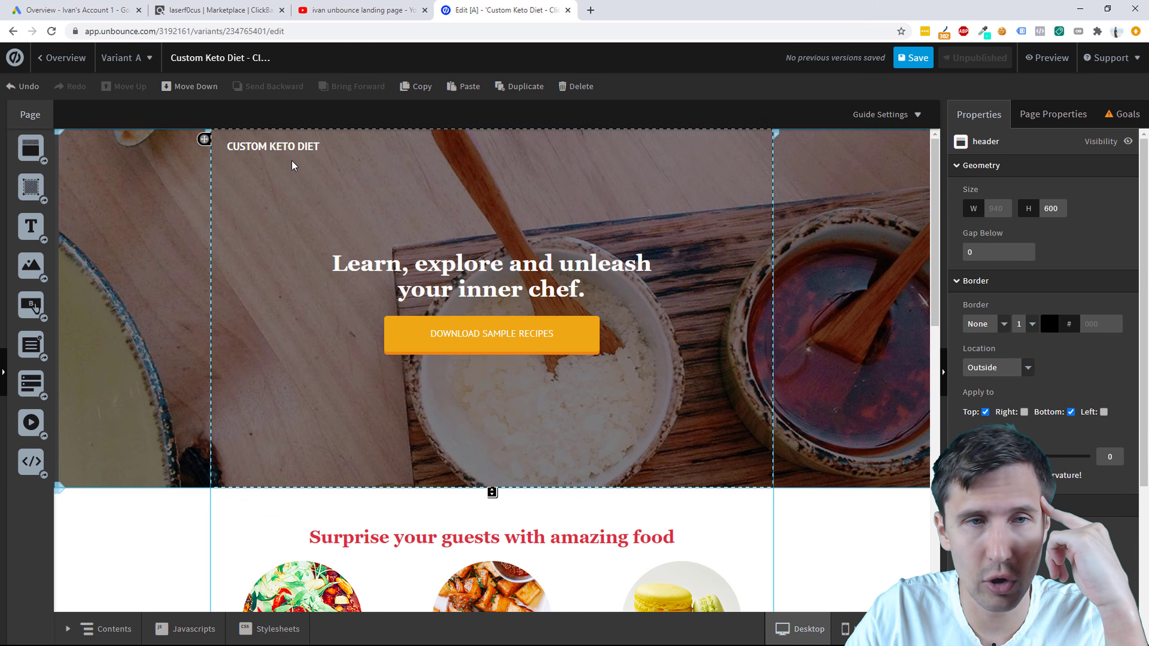
click(273, 146)
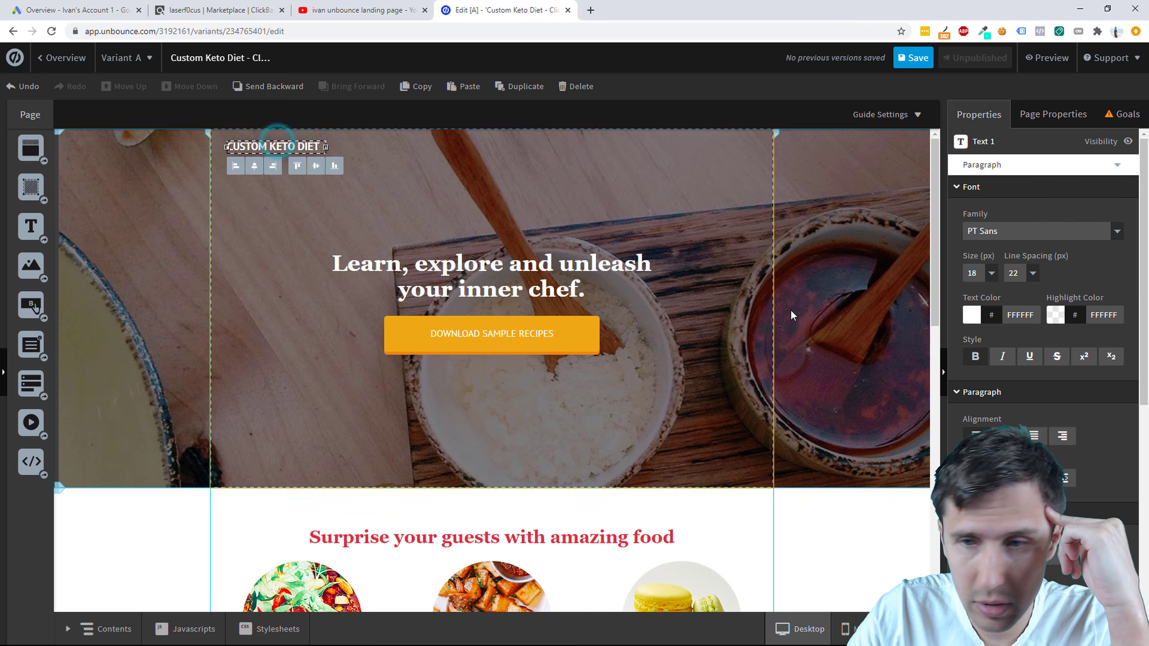
click(993, 274)
click(977, 294)
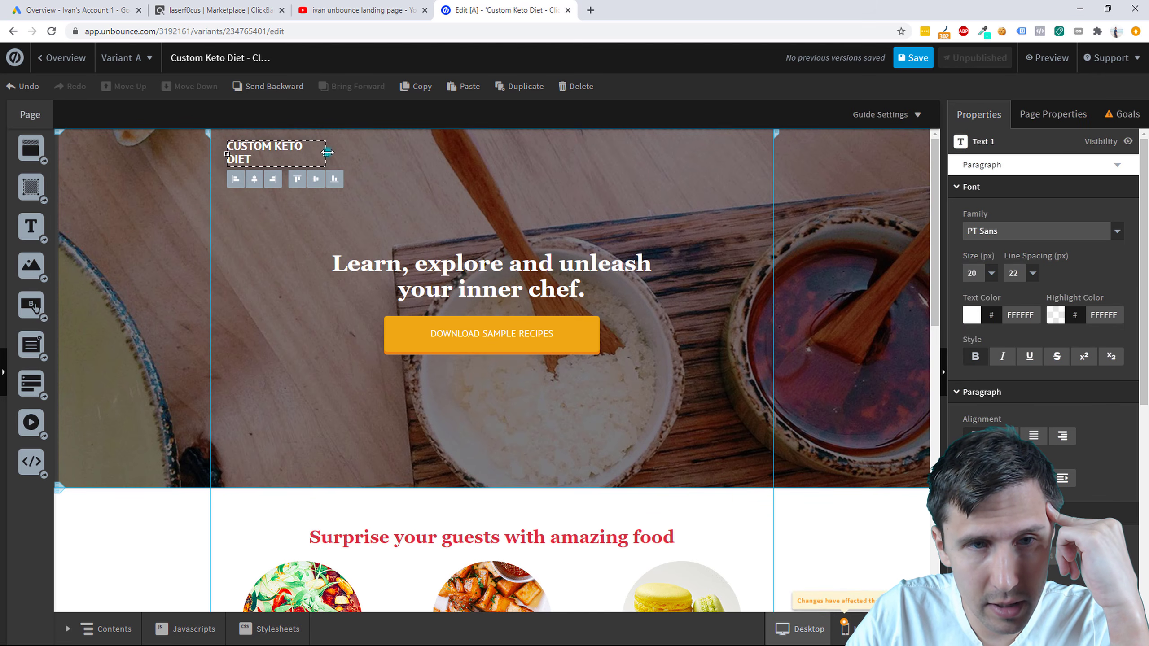
drag(327, 153, 343, 153)
click(350, 232)
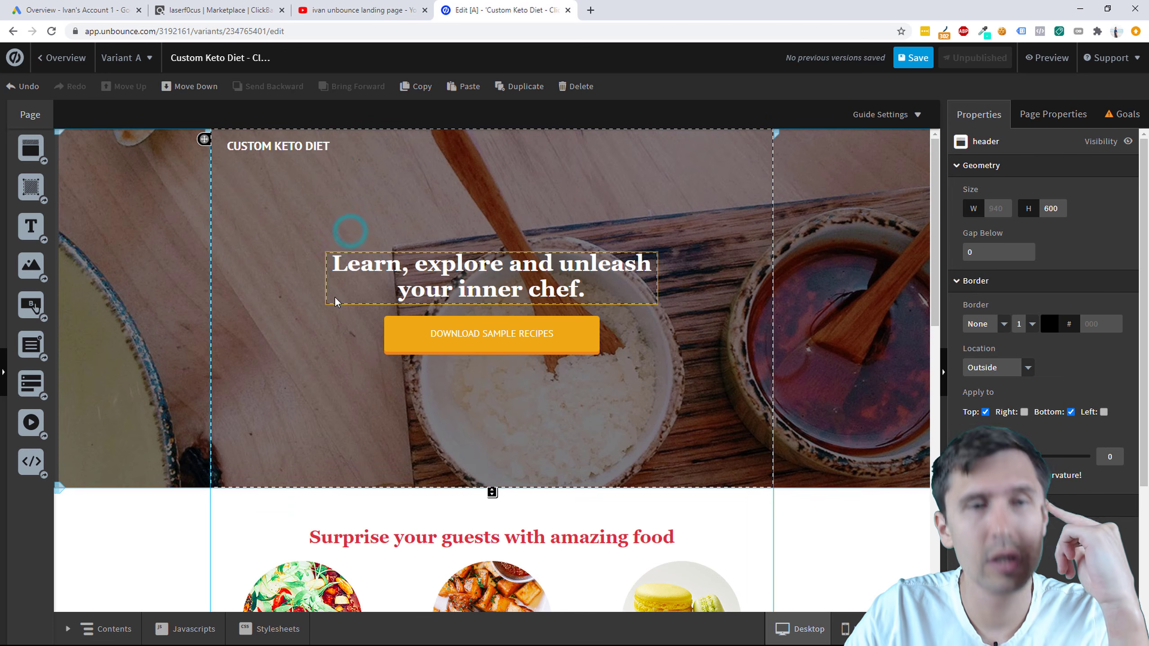
click(295, 147)
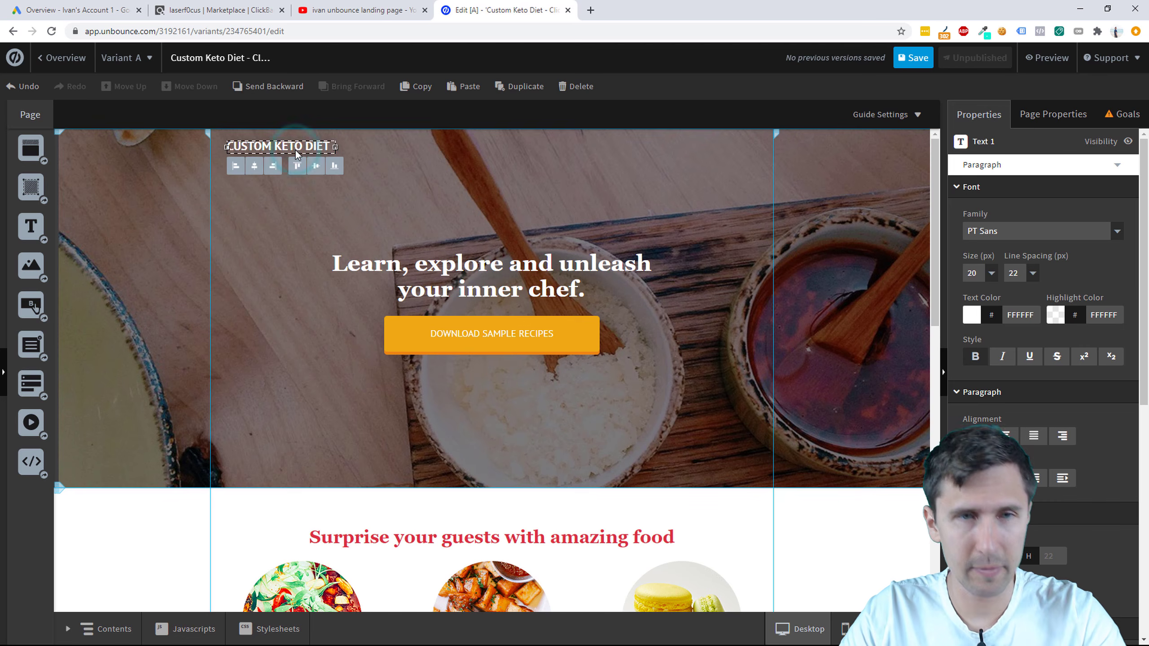
drag(295, 150, 297, 155)
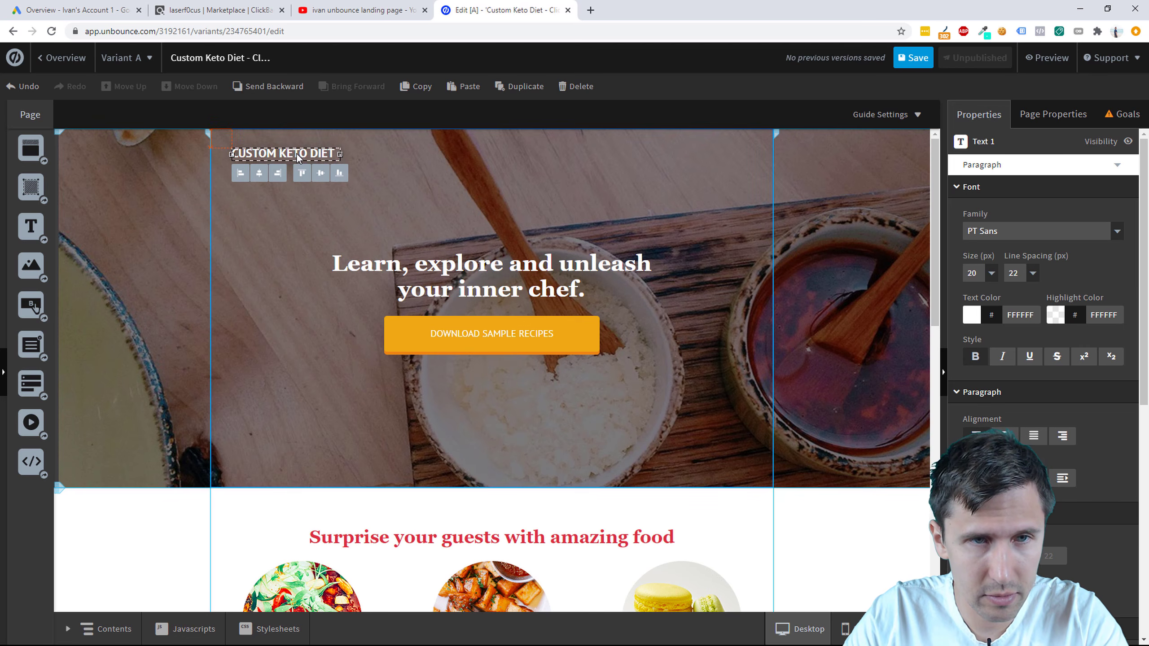
click(395, 204)
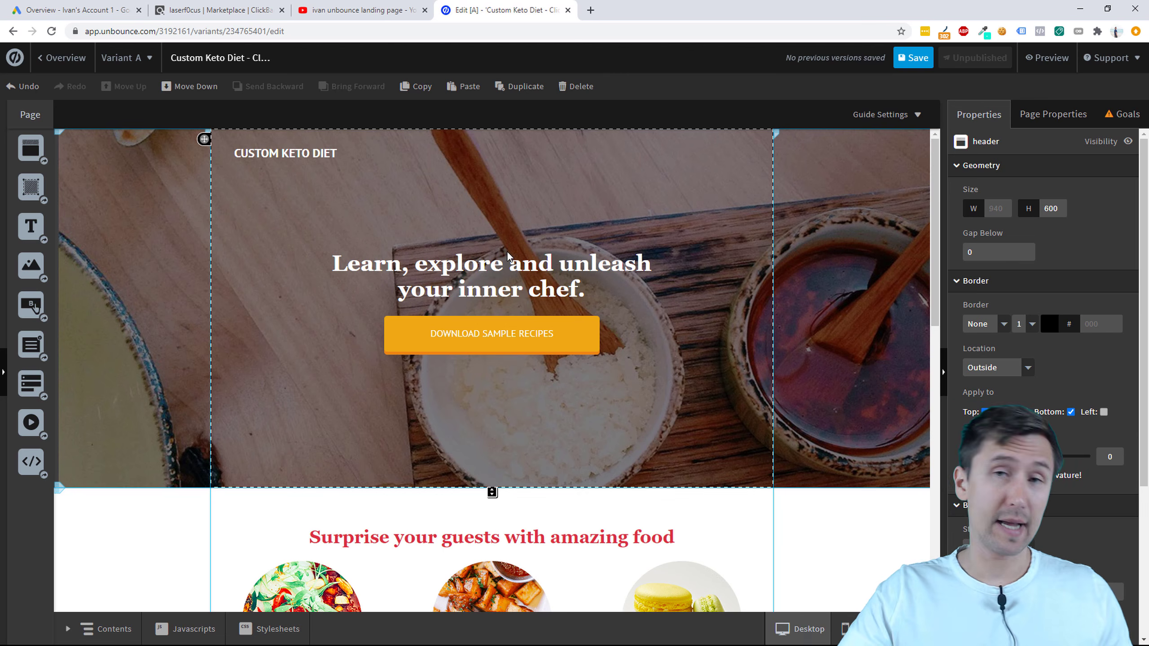
click(246, 10)
Step: Open the Custom Keto Diet sales page in a tab beside the editor and review it
click(437, 255)
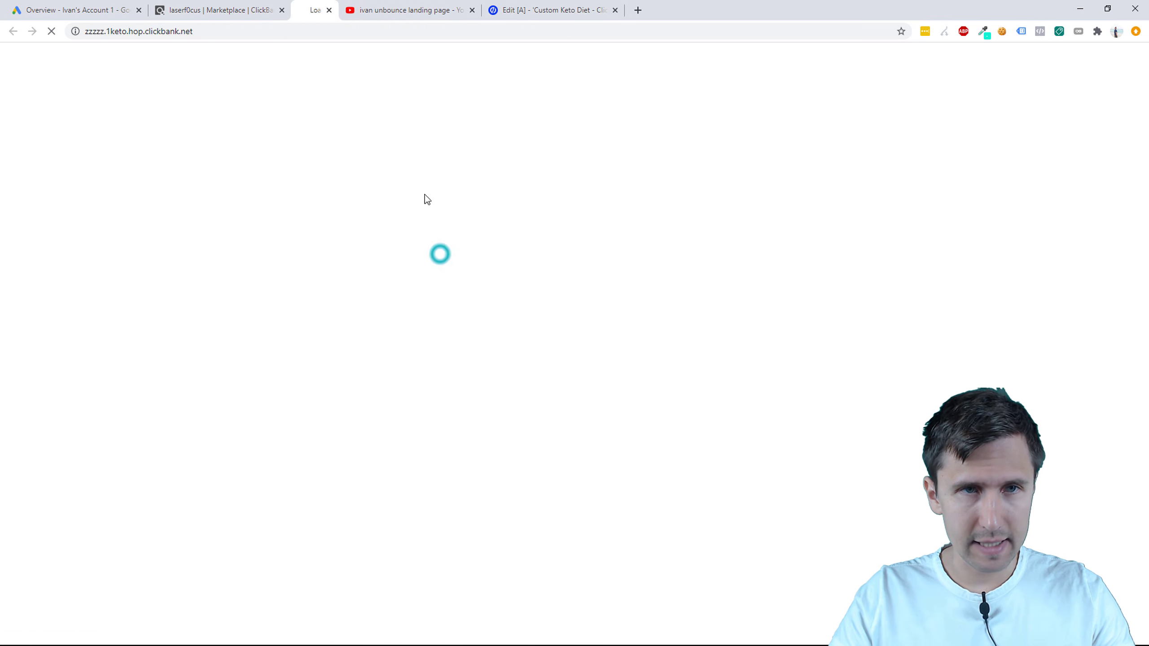
drag(349, 4, 476, 2)
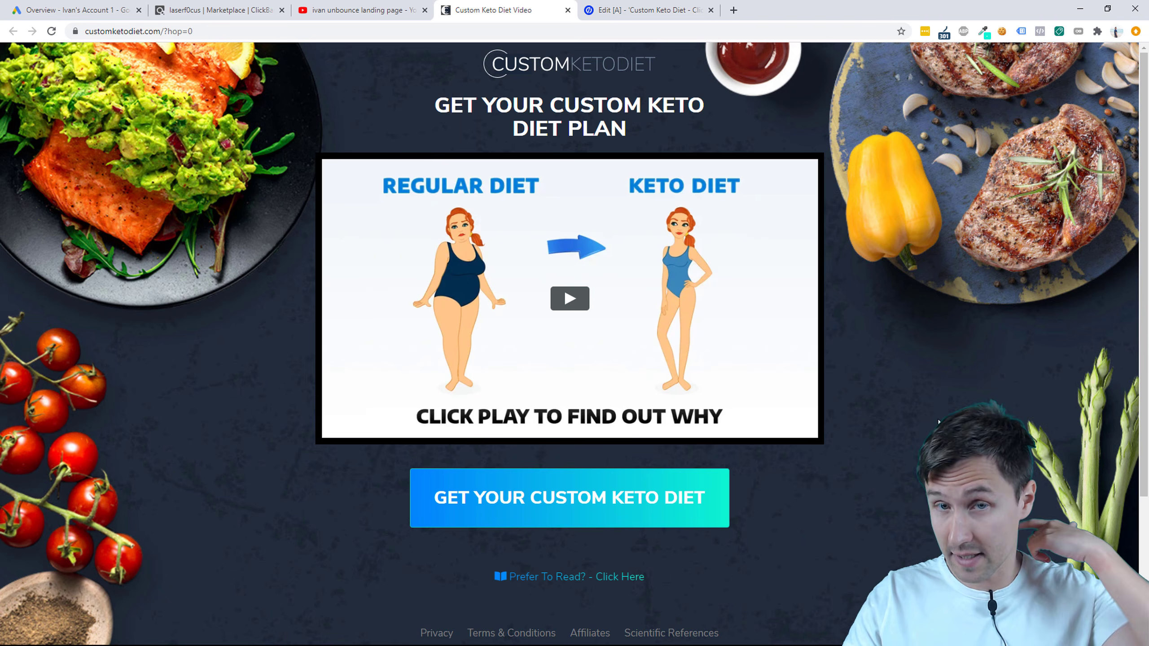
click(695, 14)
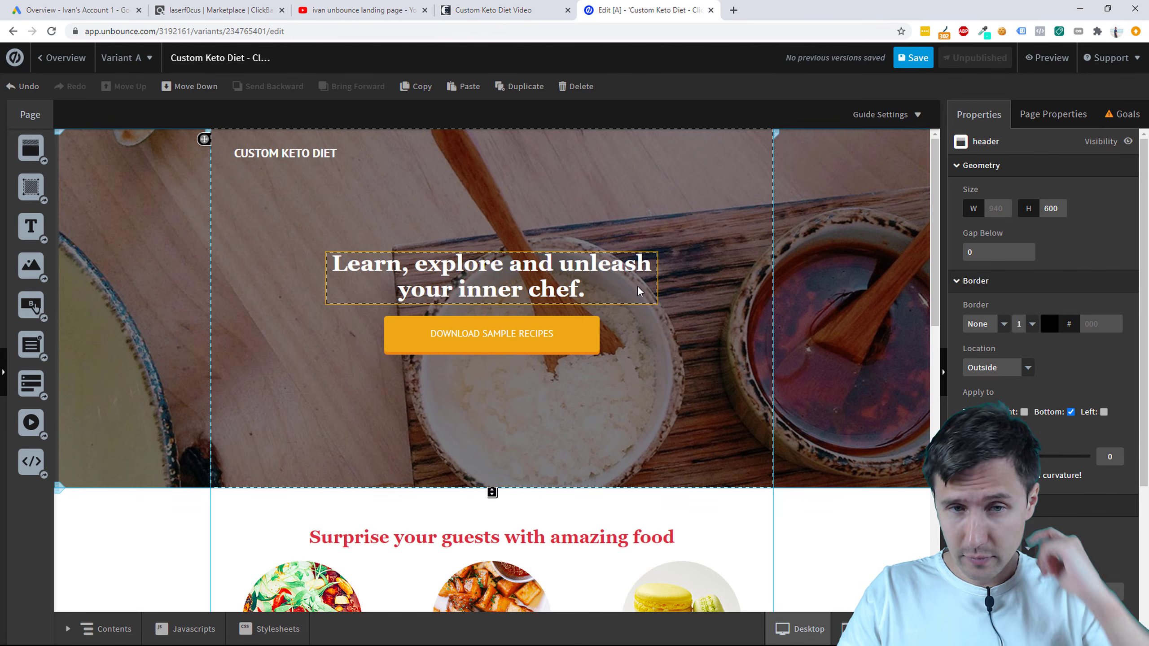
Step: Retype the hero headline as 'Want a Custom Keto Diet Plan?', checking the sales page wording
click(500, 269)
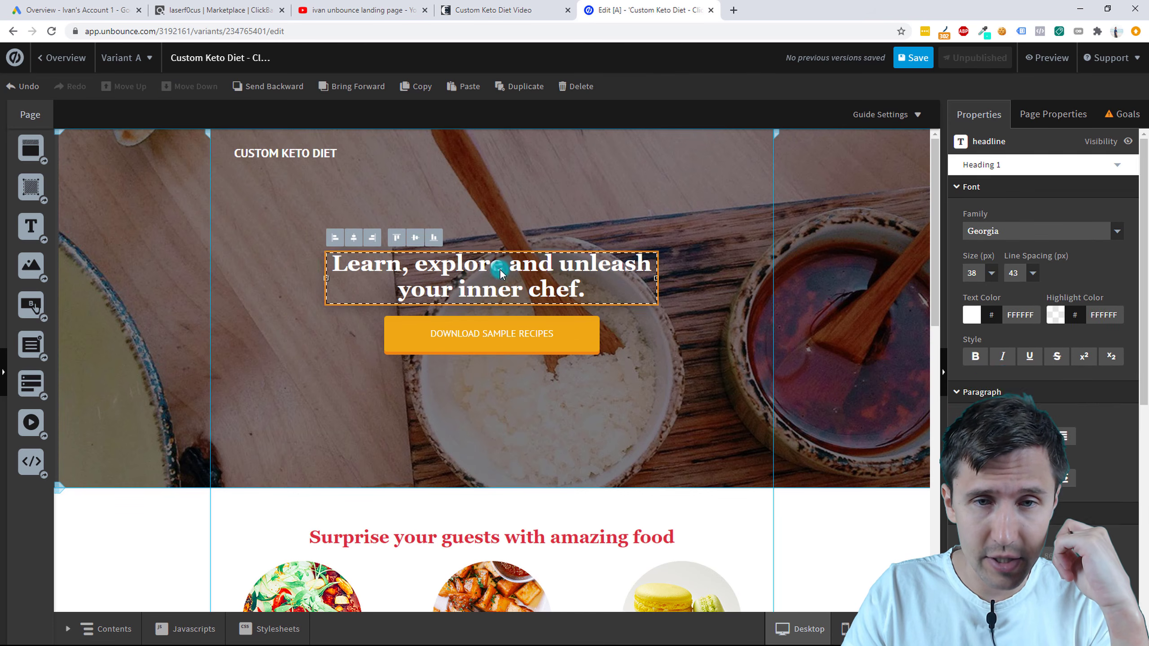
double_click(500, 269)
click(550, 7)
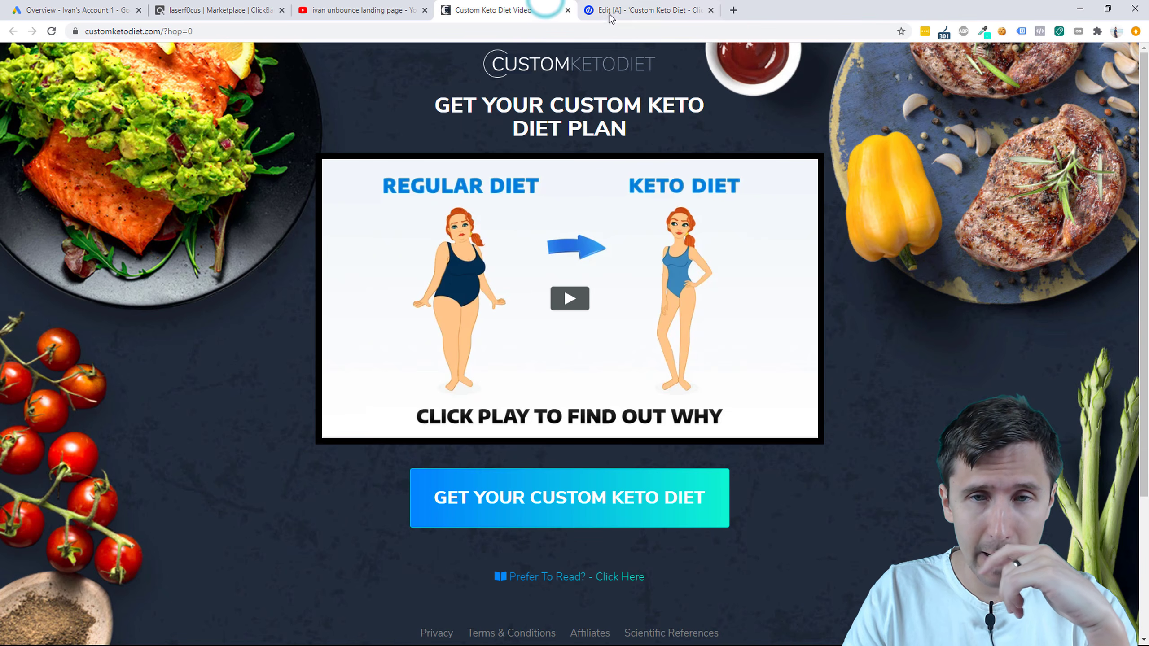
click(658, 6)
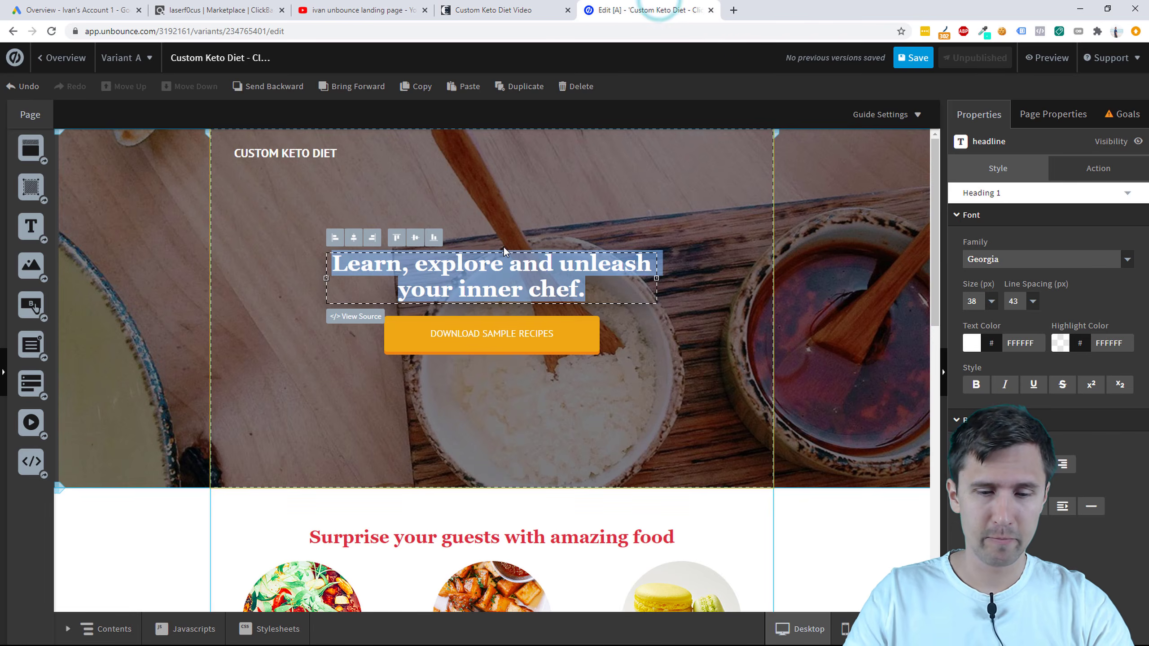
text(wANT)
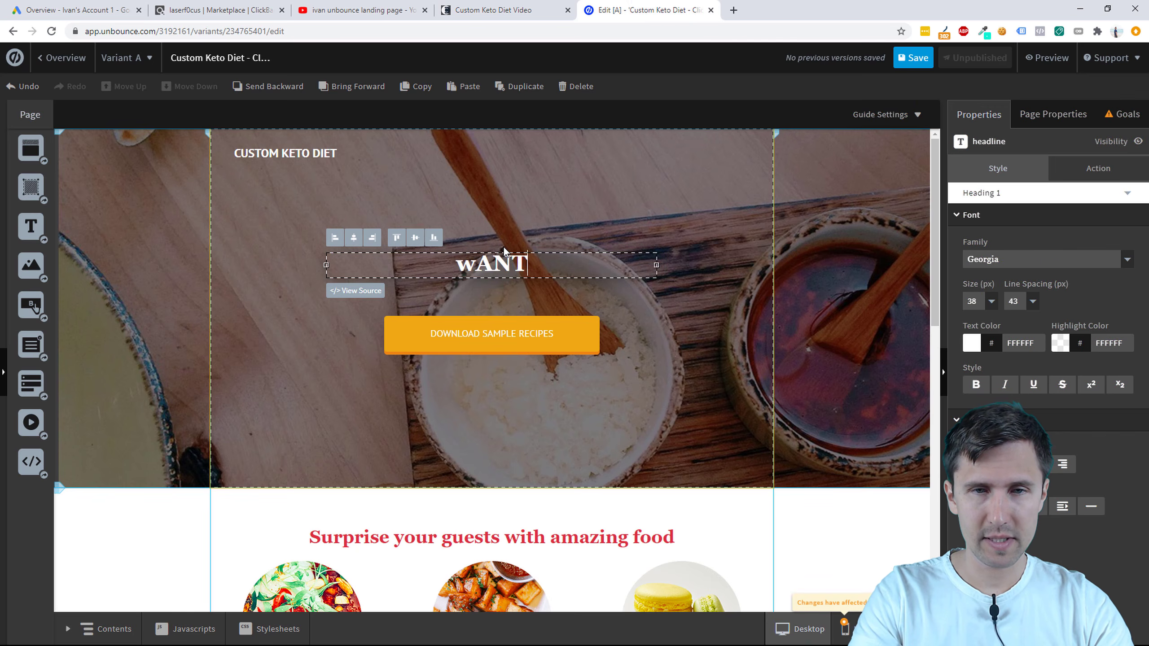
key(BackSpace)
key(BackSpace)
key(BackSpace)
key(BackSpace)
text(Want a)
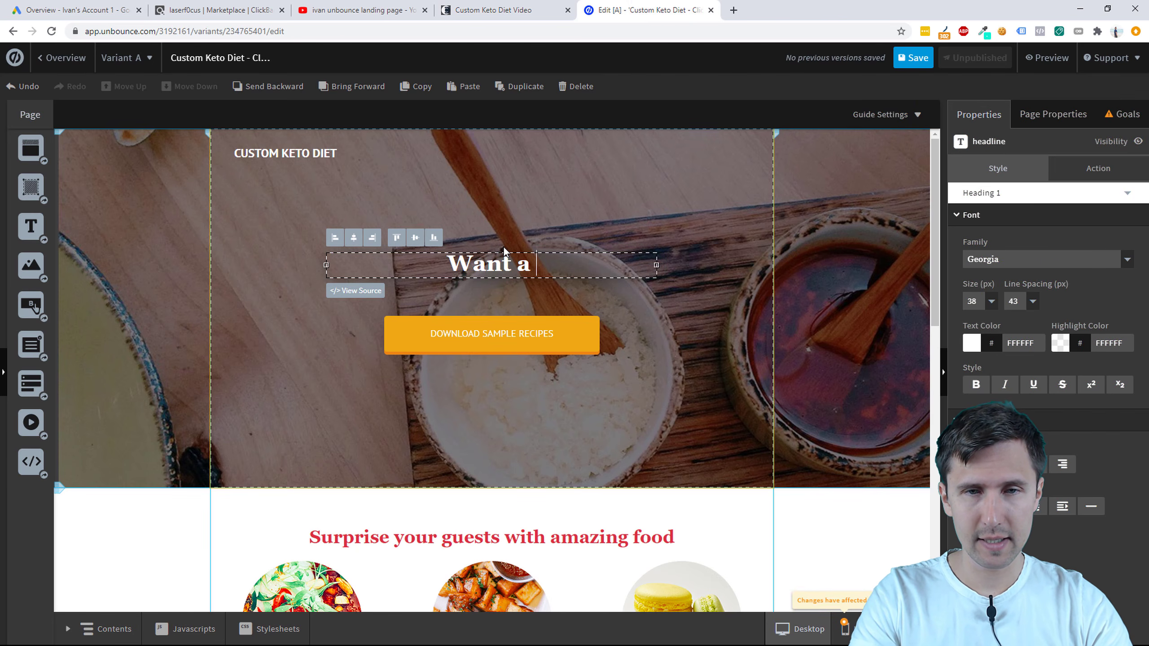
text( Cus)
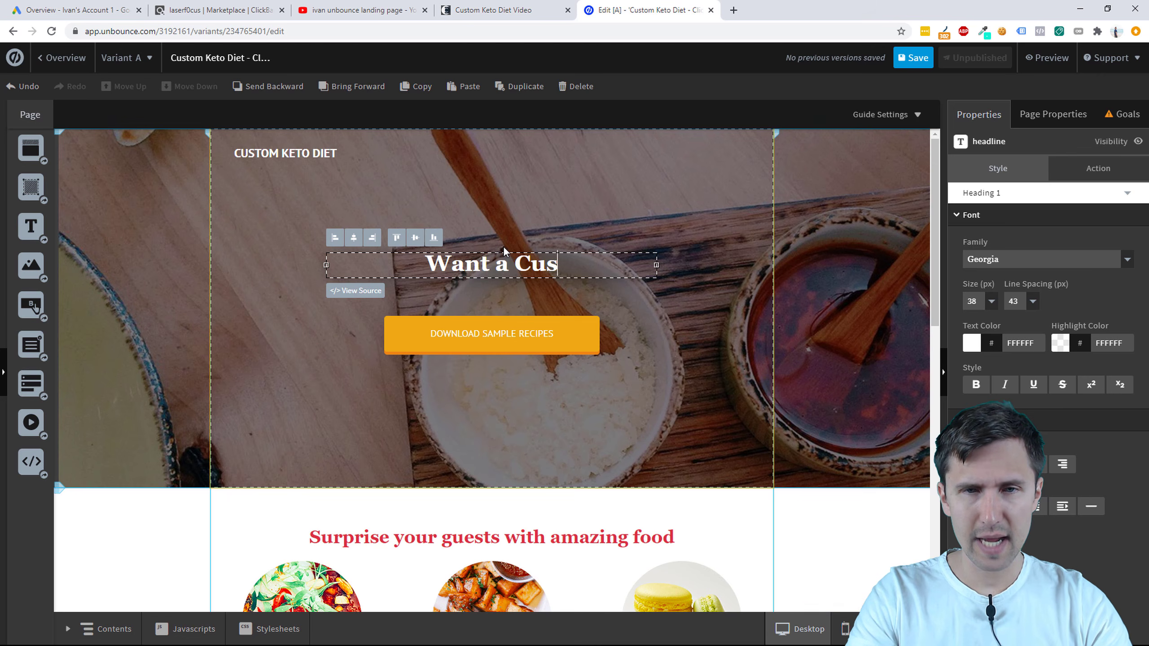
key(BackSpace)
key(BackSpace)
key(BackSpace)
click(507, 9)
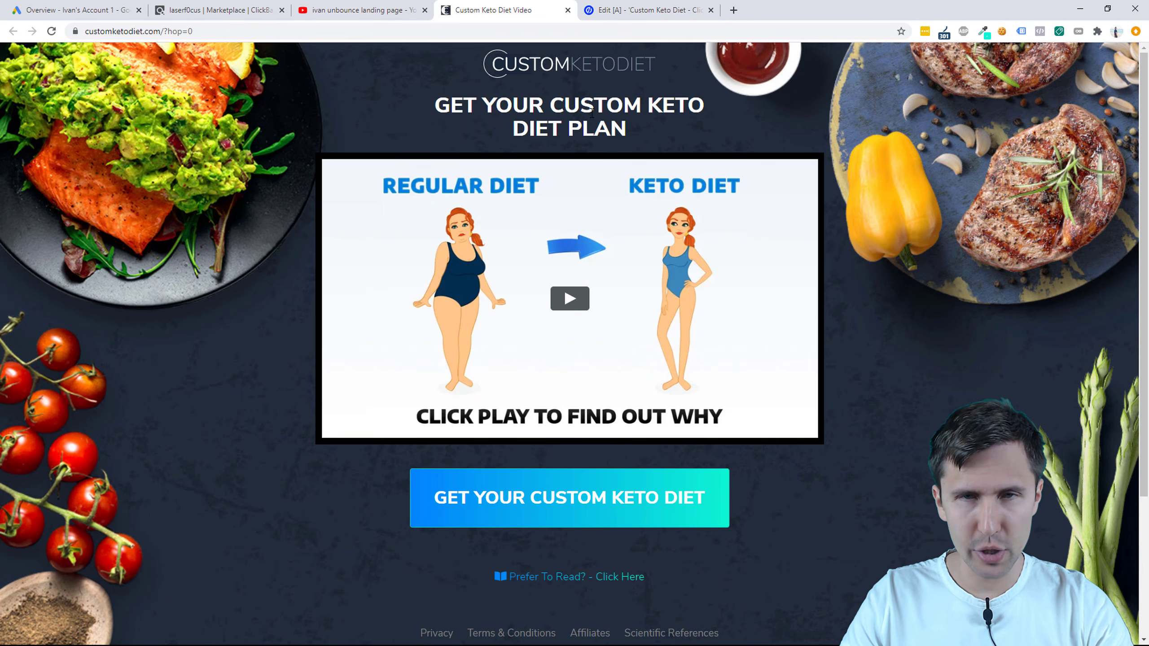
click(638, 5)
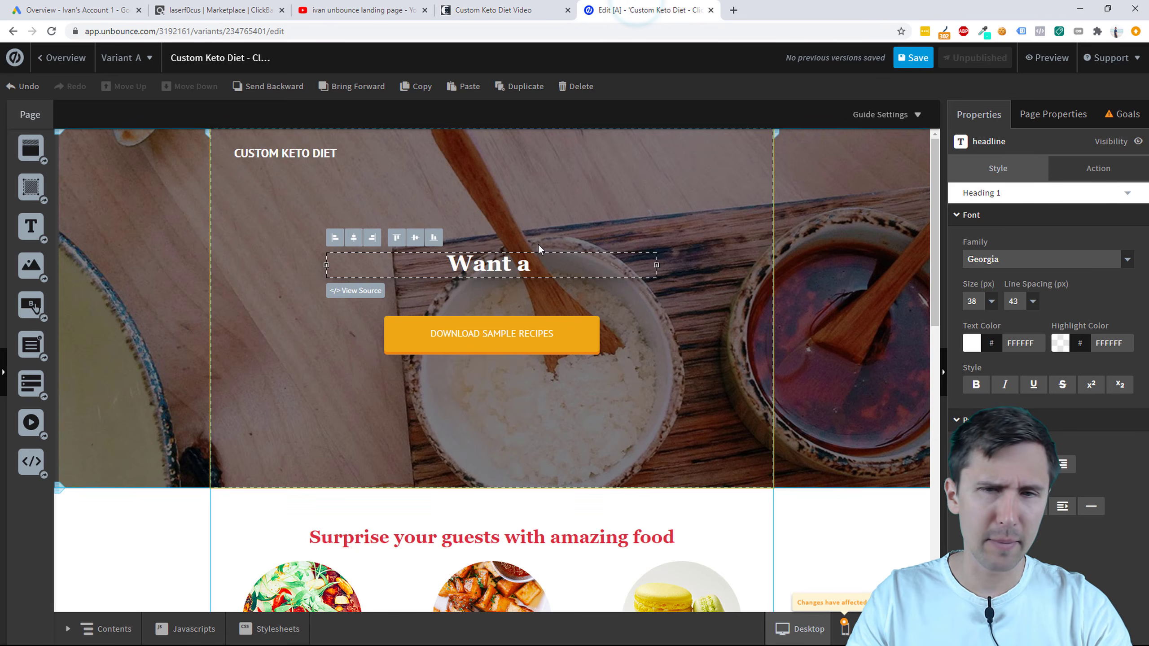
text(Cu)
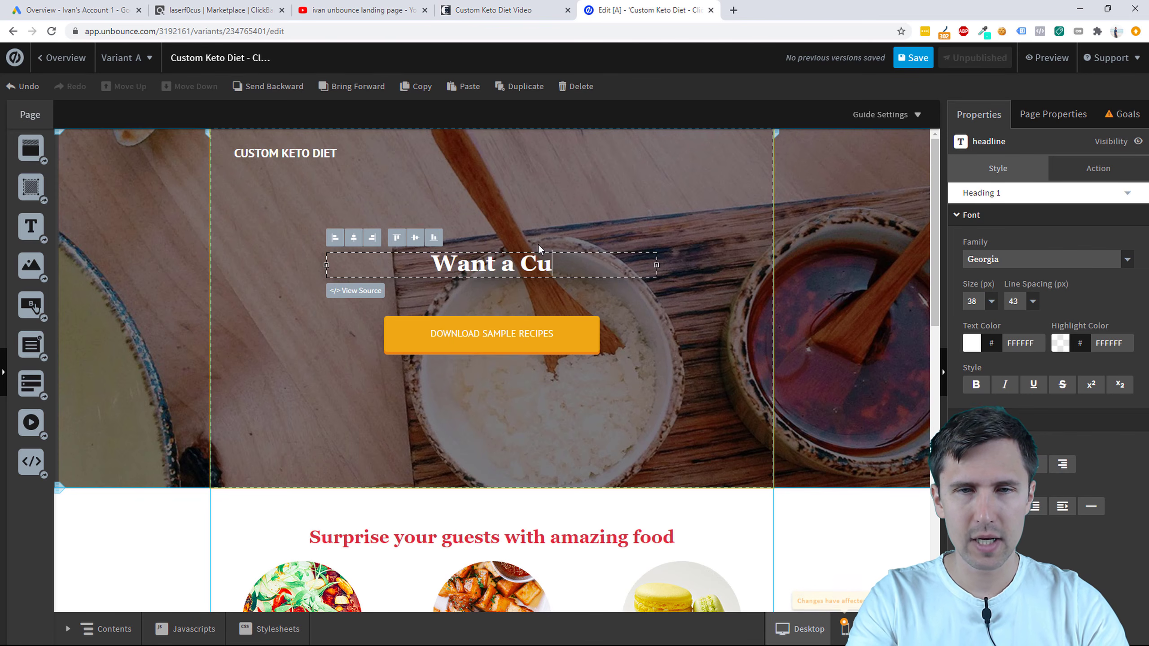
text(stom Keto Diet Plan?)
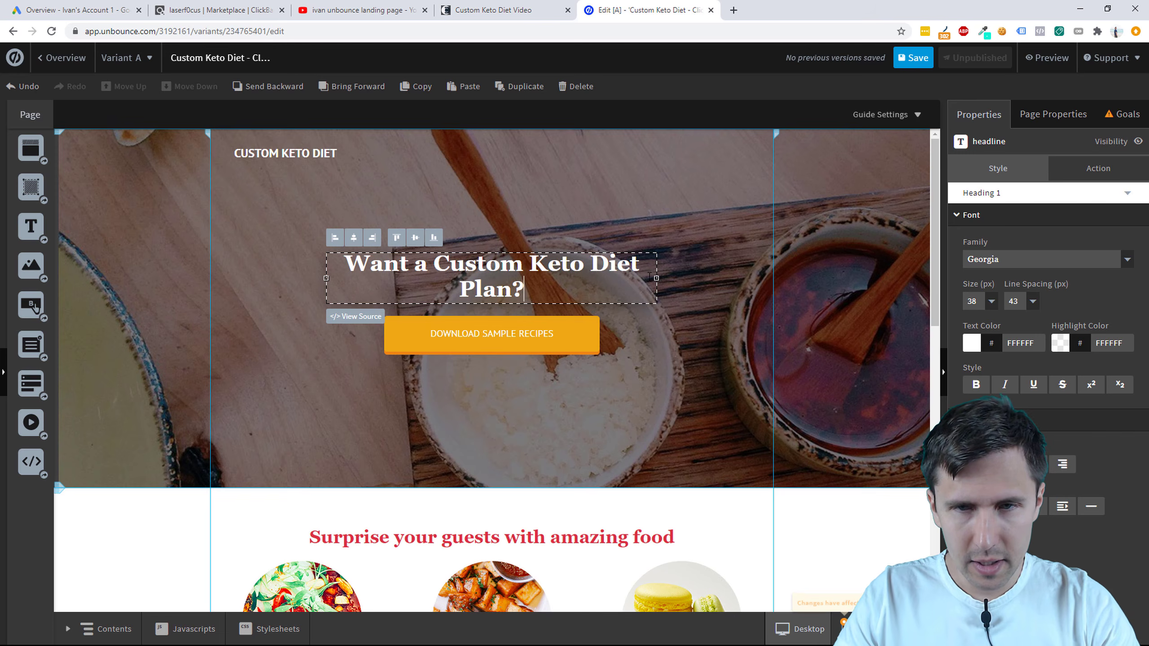
Step: Replace 'Want a' with 'Get Instant Access to Your' and remove the question mark
click(529, 9)
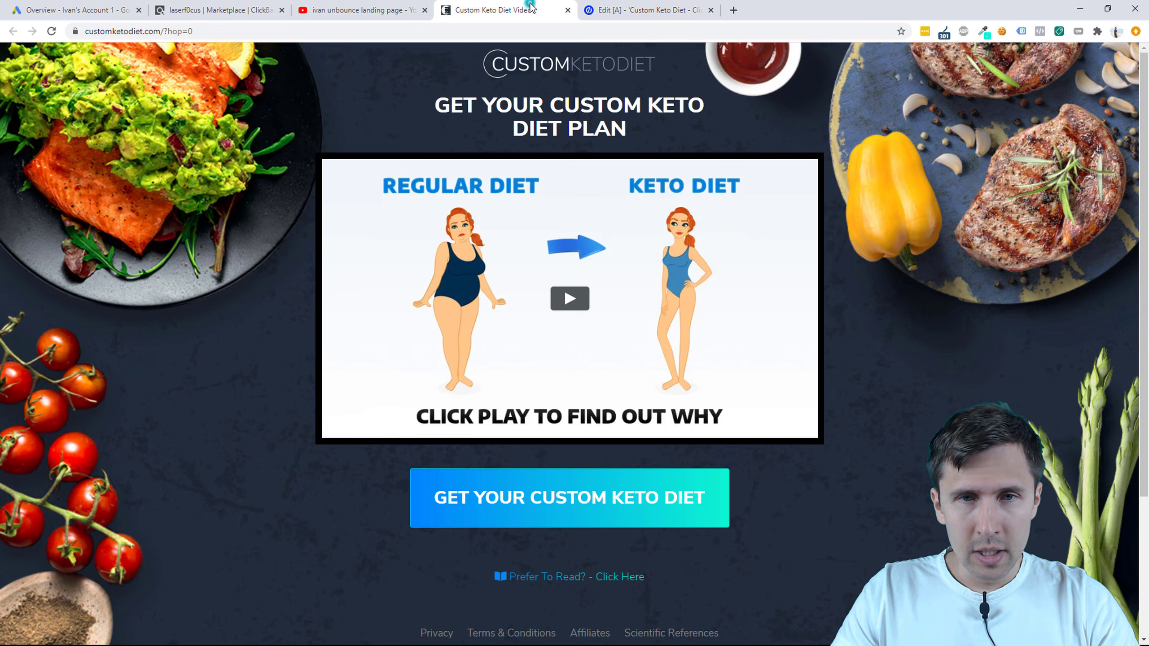
click(636, 4)
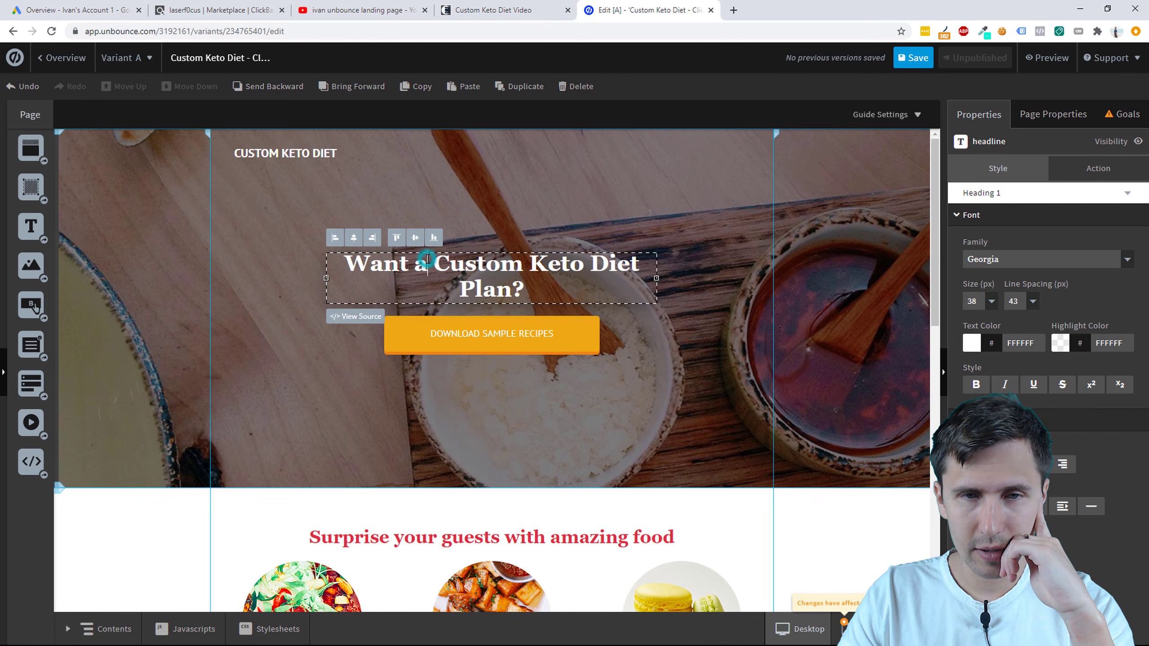
drag(427, 260, 346, 267)
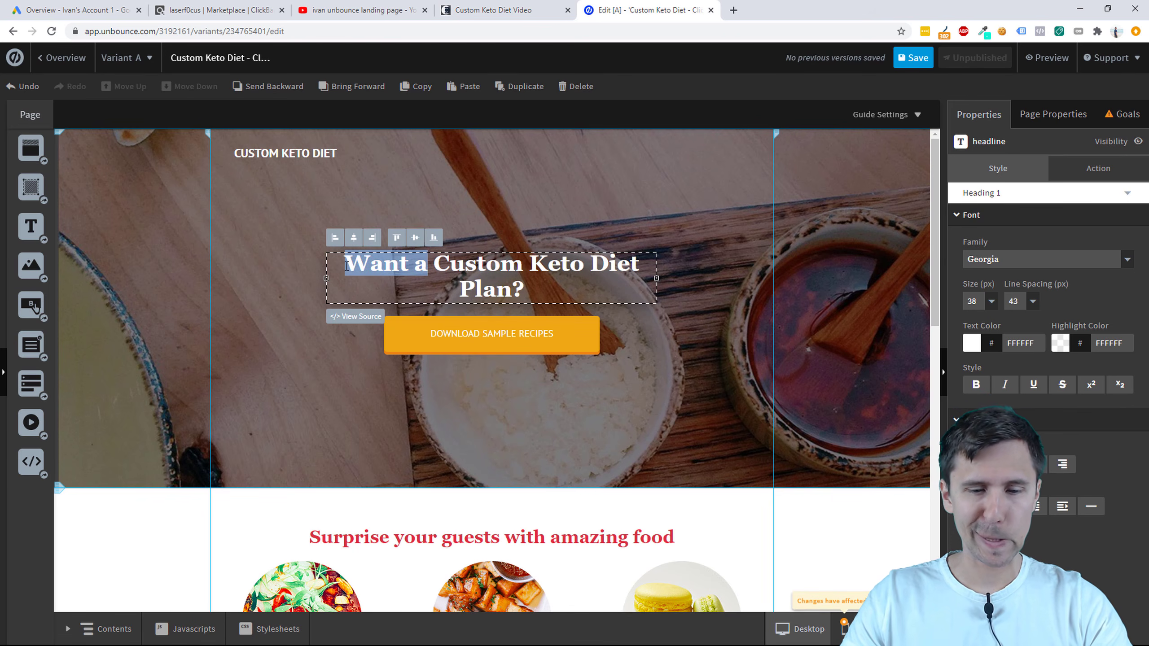
text(Get Instant Ac)
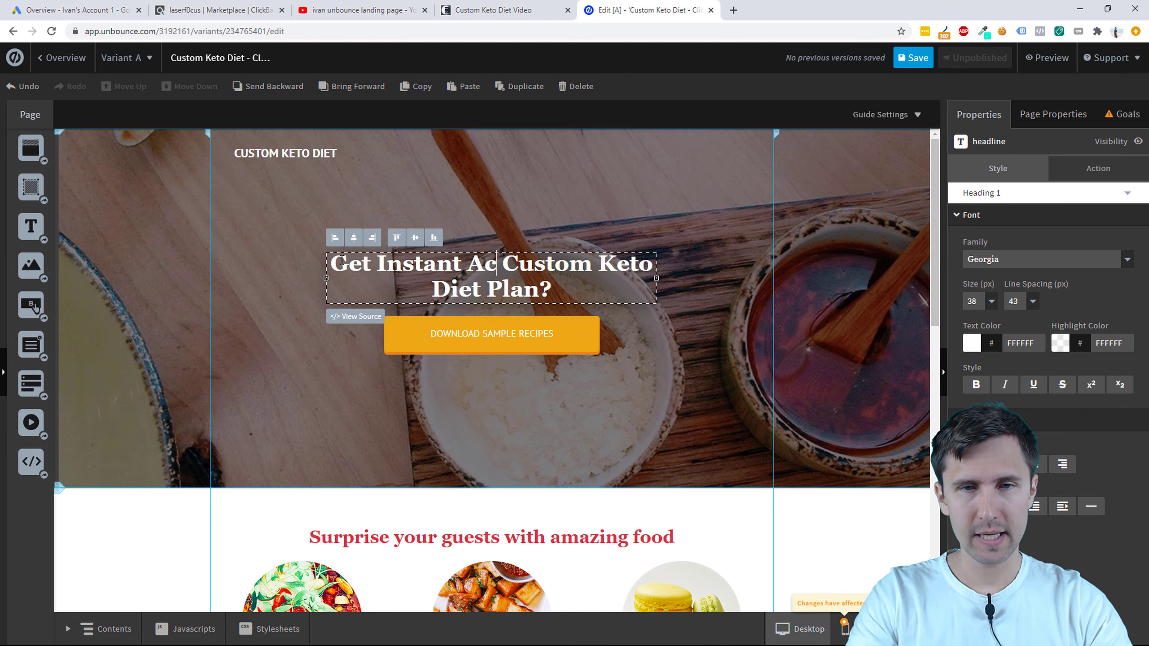
text(cess to Your)
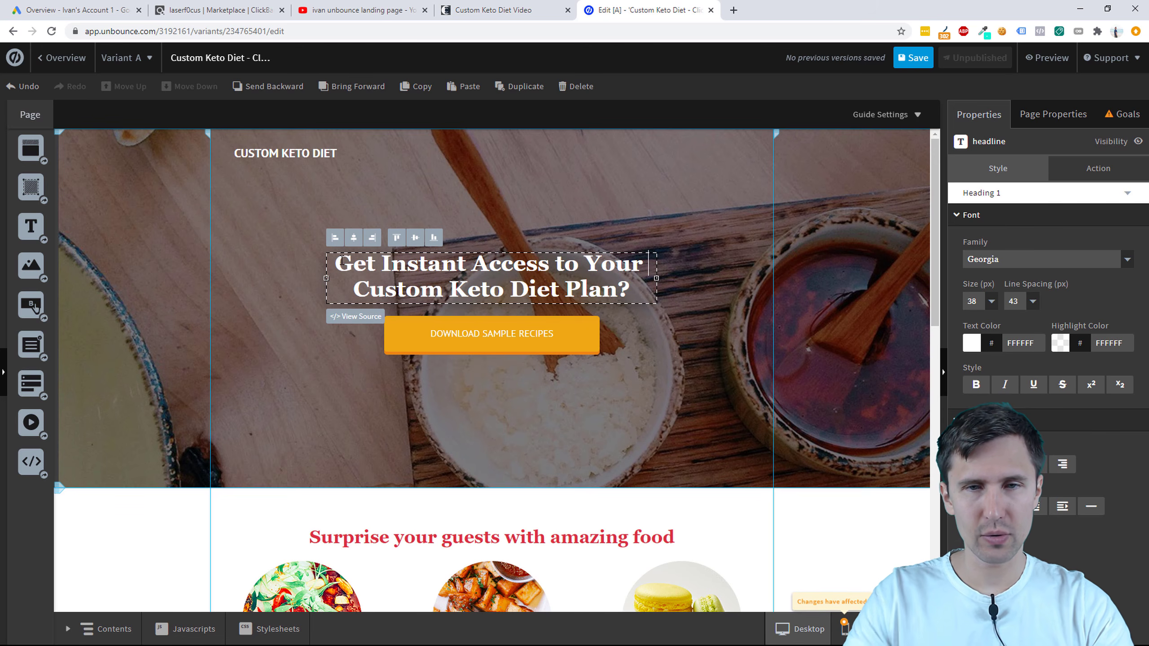
key(BackSpace)
click(636, 286)
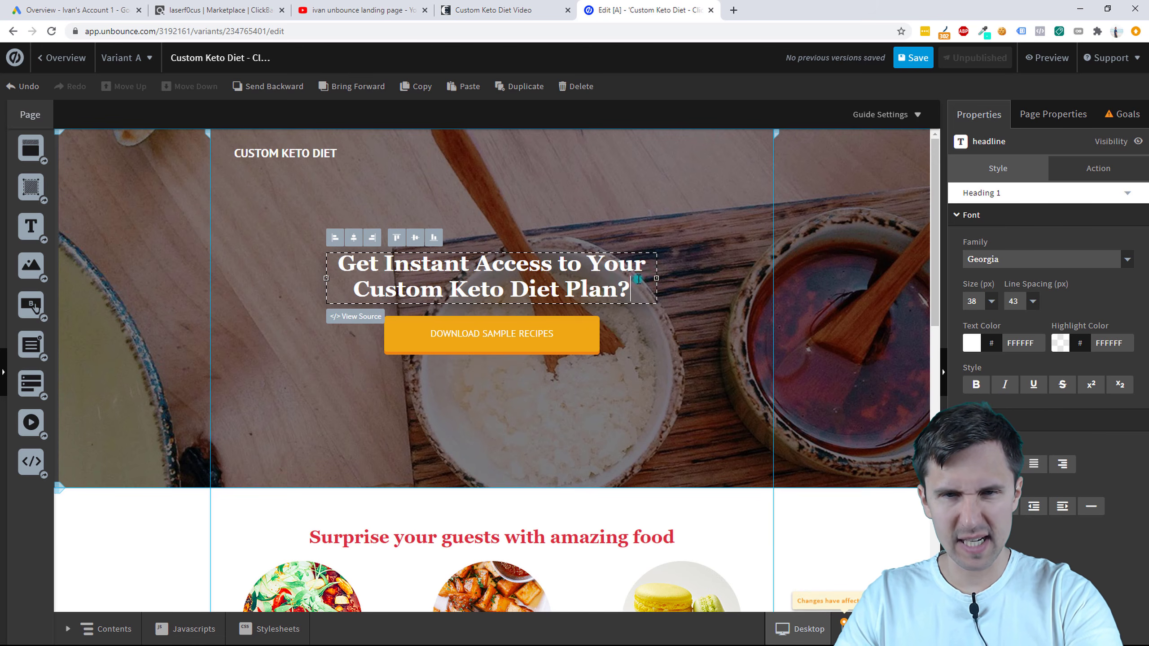
key(BackSpace)
click(641, 362)
click(520, 277)
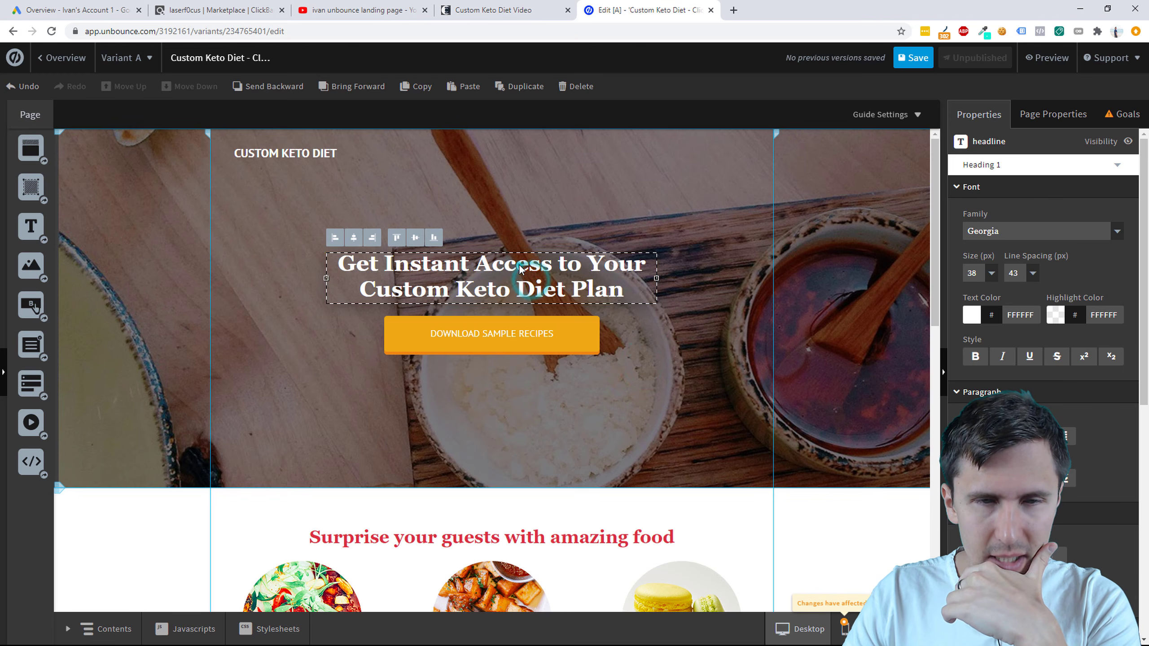
Step: Move the new headline higher, narrow its box slightly and centre-align it
drag(519, 267, 520, 233)
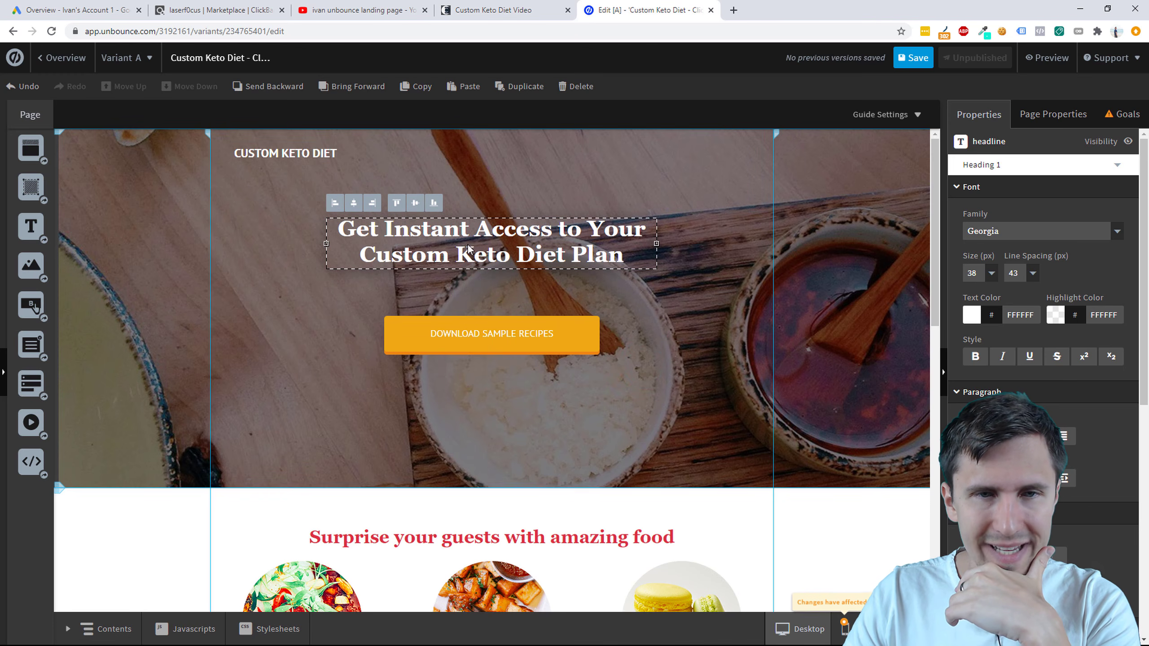
click(480, 282)
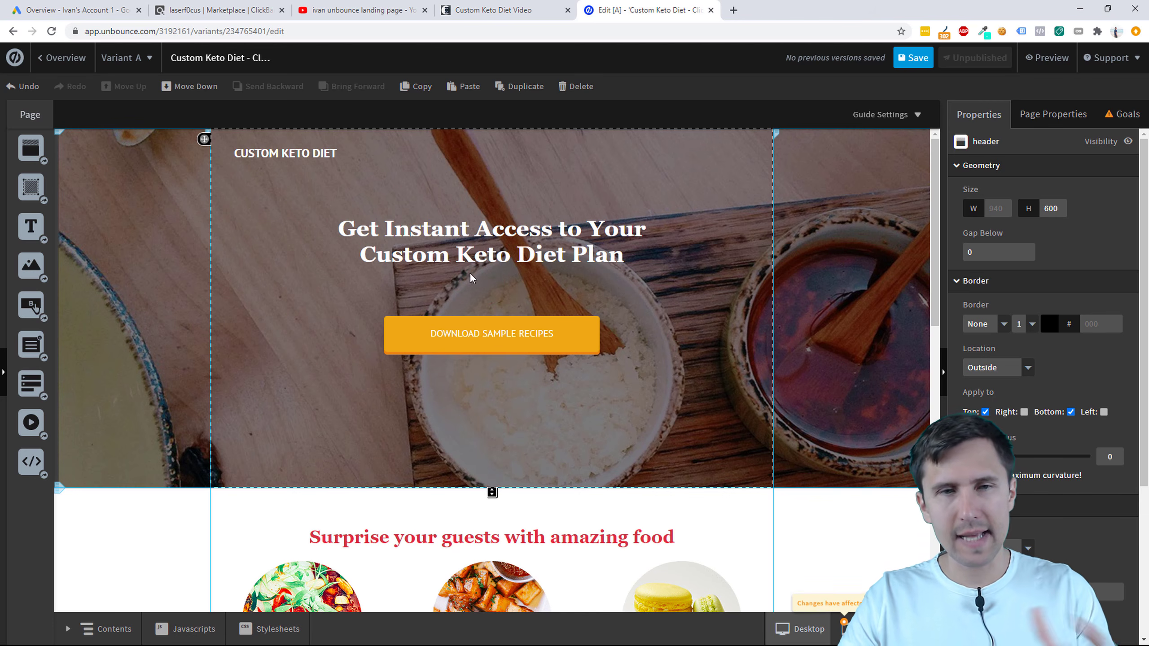
mouse_move(509, 240)
mouse_down()
mouse_move(380, 247)
mouse_move(400, 285)
mouse_move(315, 277)
mouse_move(460, 248)
mouse_move(477, 226)
mouse_move(516, 234)
mouse_move(503, 229)
mouse_move(610, 213)
mouse_move(452, 223)
mouse_move(380, 341)
mouse_move(553, 346)
mouse_move(496, 247)
mouse_move(572, 203)
mouse_move(525, 229)
mouse_move(538, 247)
mouse_move(506, 243)
mouse_up()
click(357, 207)
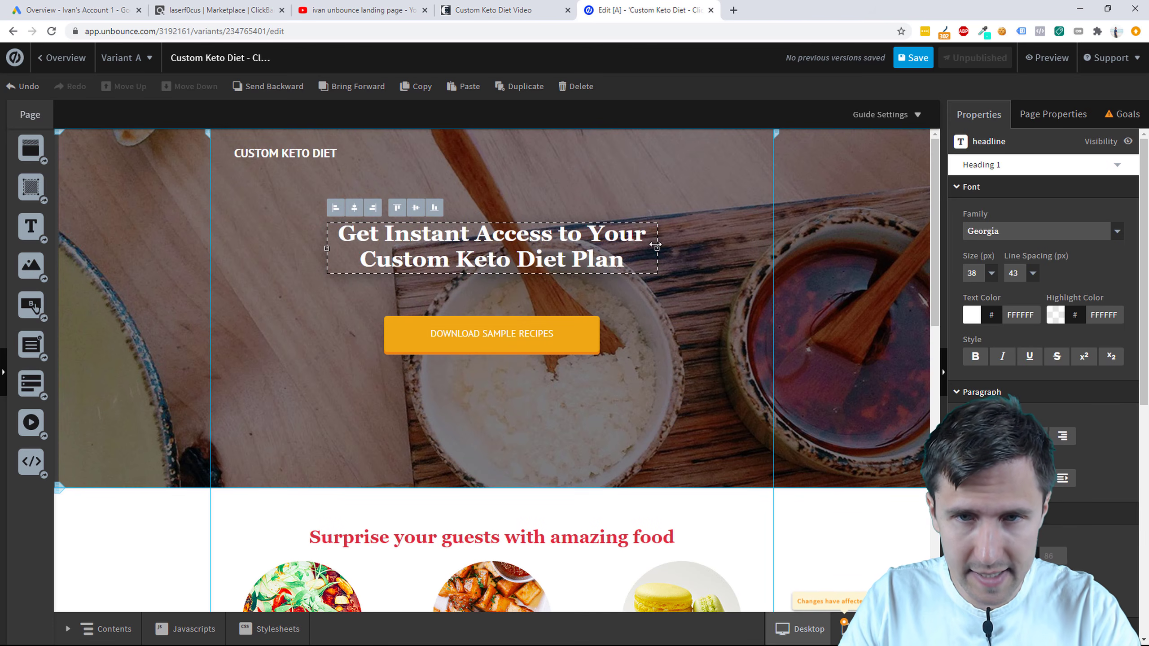
drag(657, 246, 650, 248)
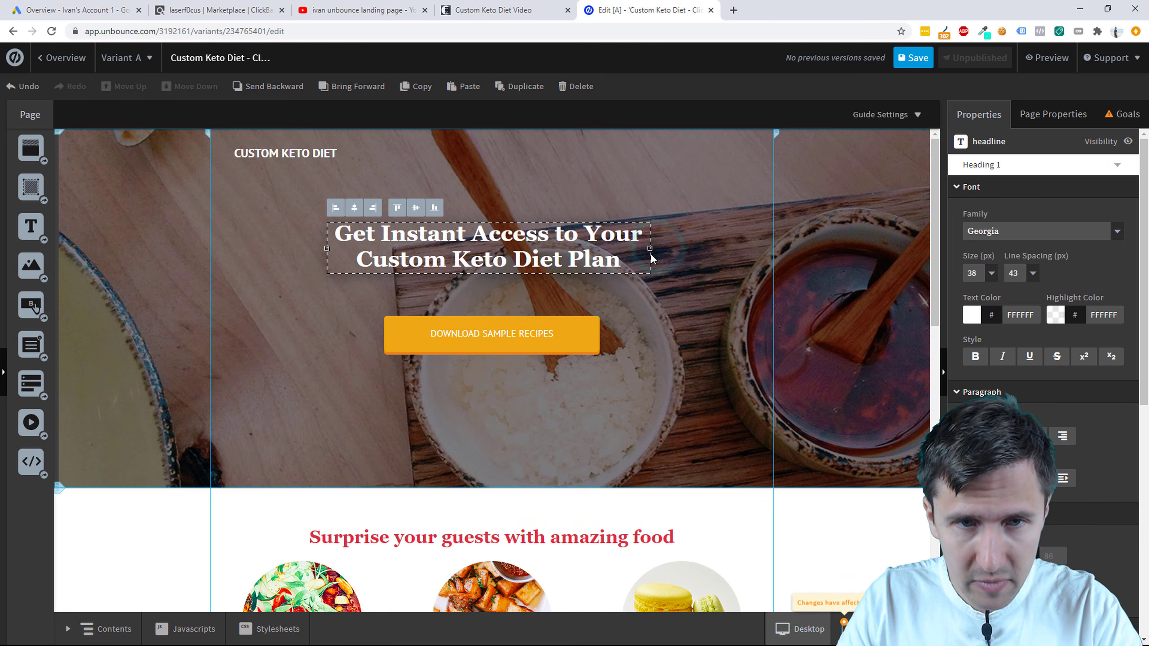
click(355, 208)
click(707, 307)
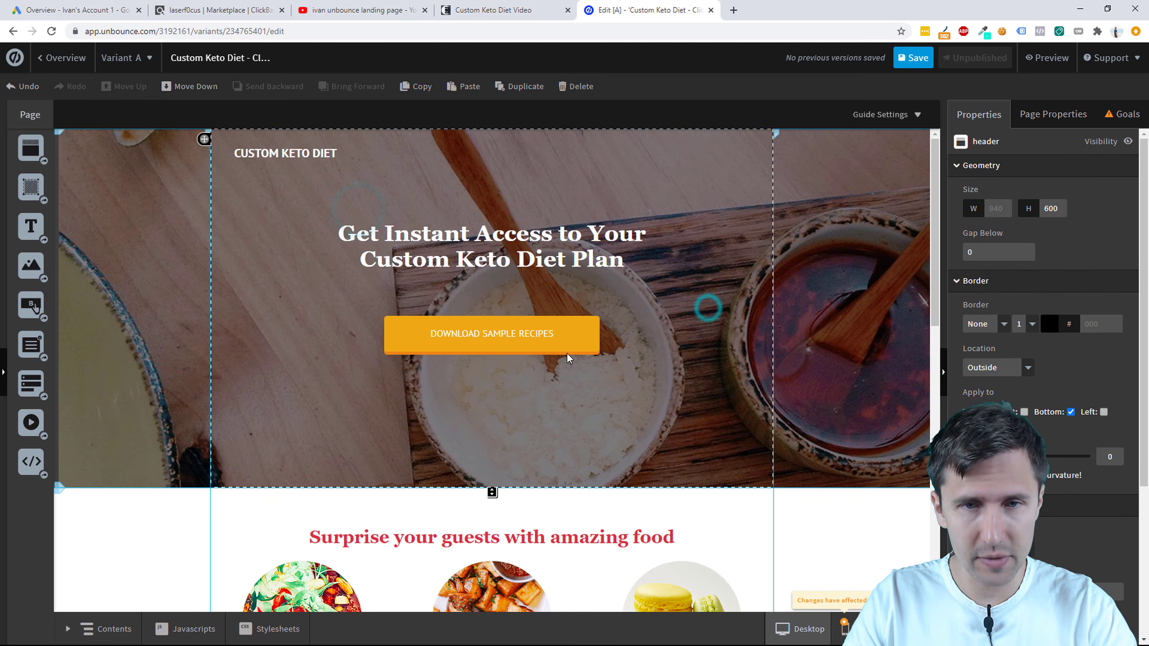
Step: Delete the DOWNLOAD SAMPLE RECIPES button and its orange shadow box
click(509, 331)
drag(525, 341, 518, 426)
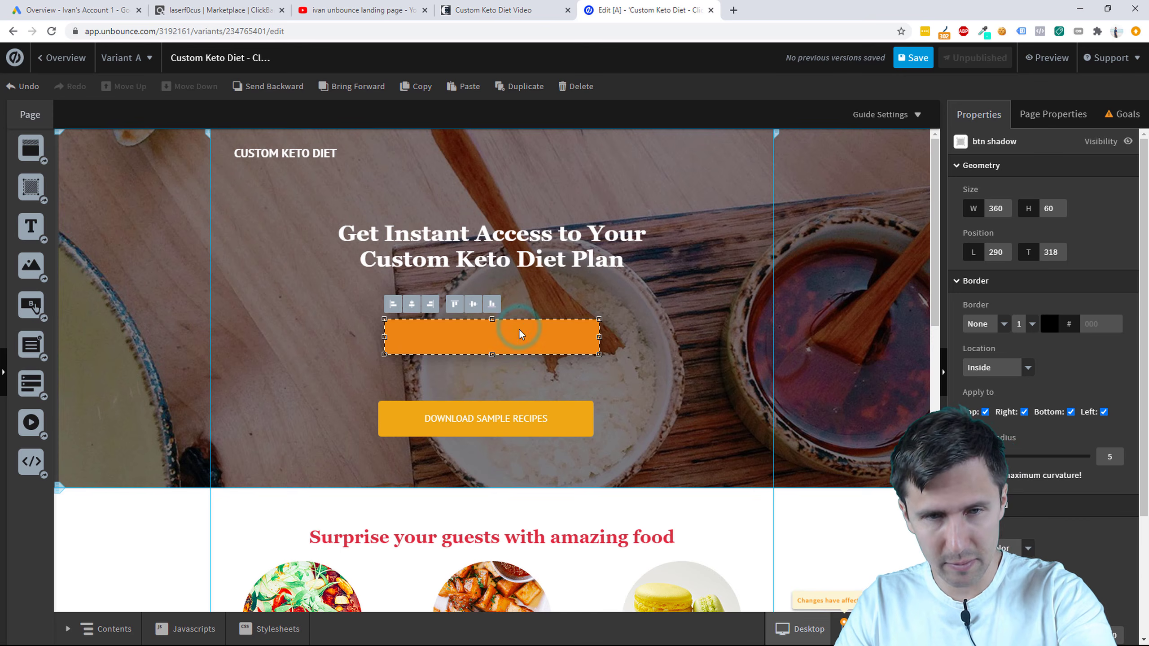
key(Delete)
click(504, 398)
click(504, 424)
key(Delete)
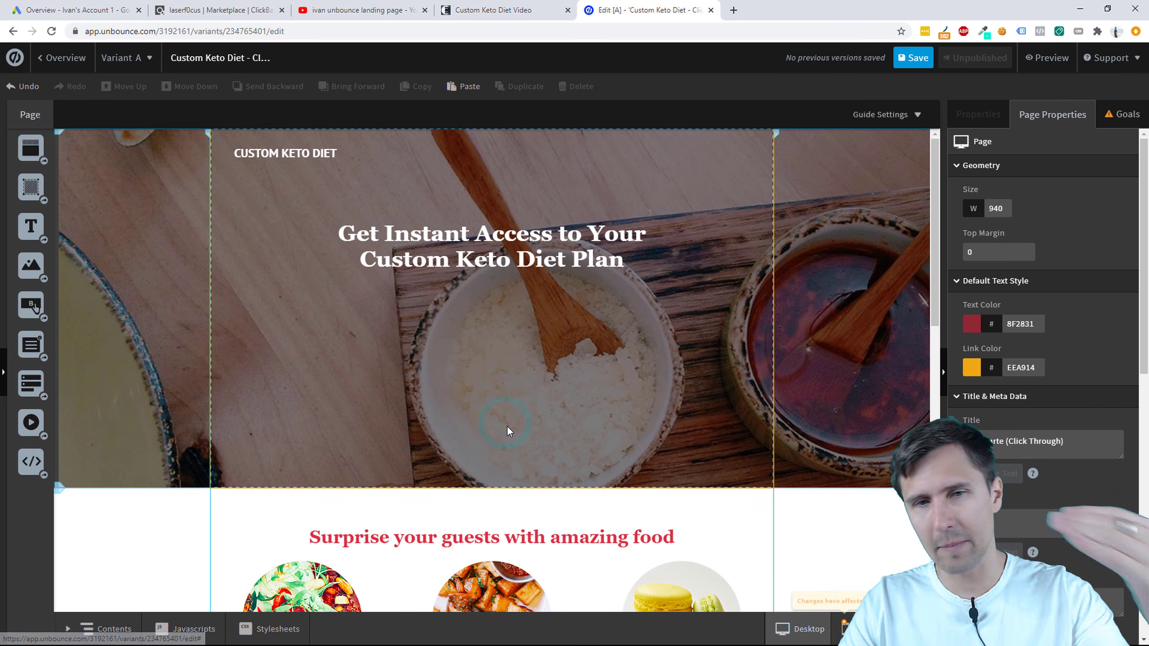
Step: Nudge the headline up slightly and add a new text box below it
click(524, 238)
drag(524, 238, 525, 235)
click(504, 385)
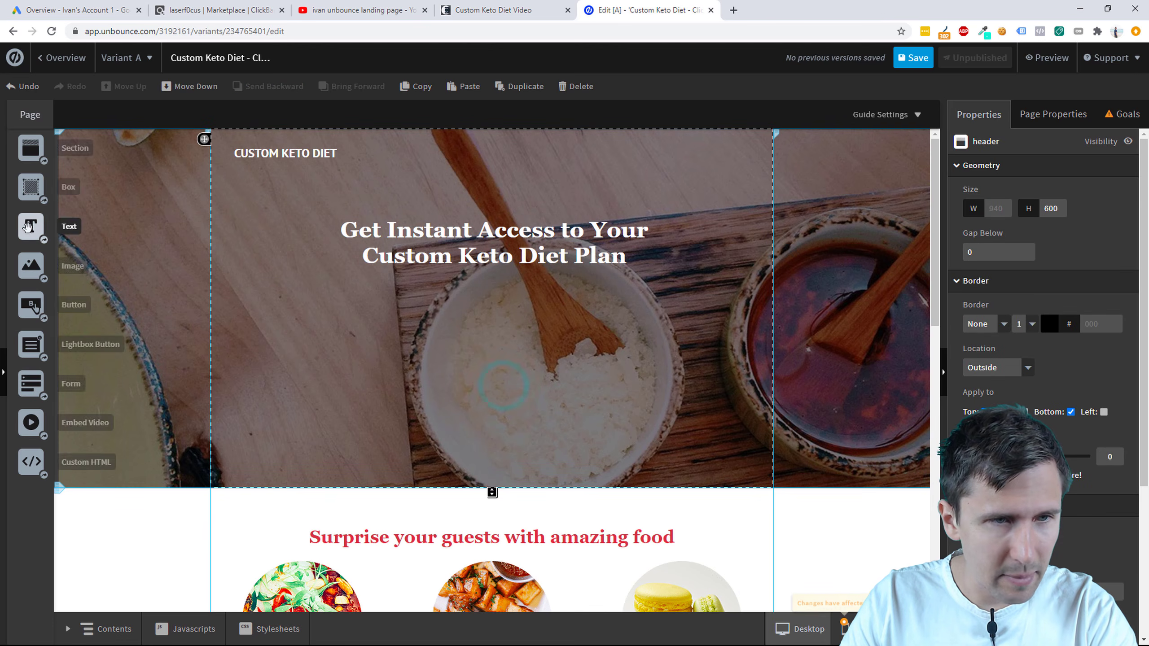
drag(31, 226, 466, 337)
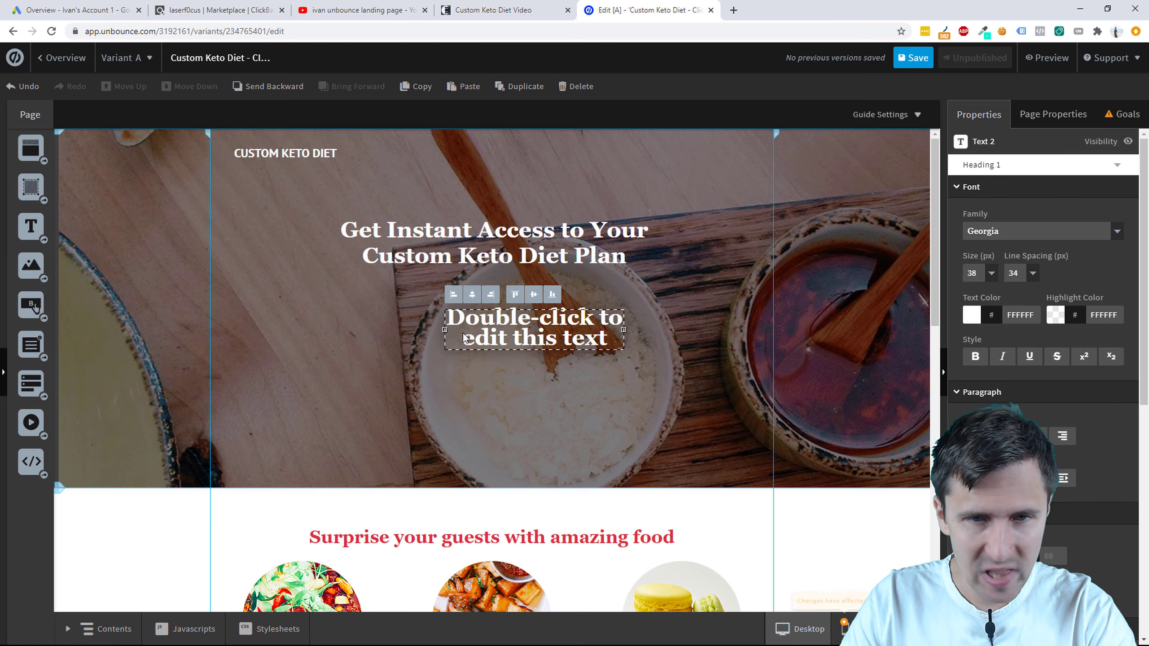
Step: Restyle the headline to 48 px with 58 px line spacing, widen it to two lines, and reposition it
double_click(507, 317)
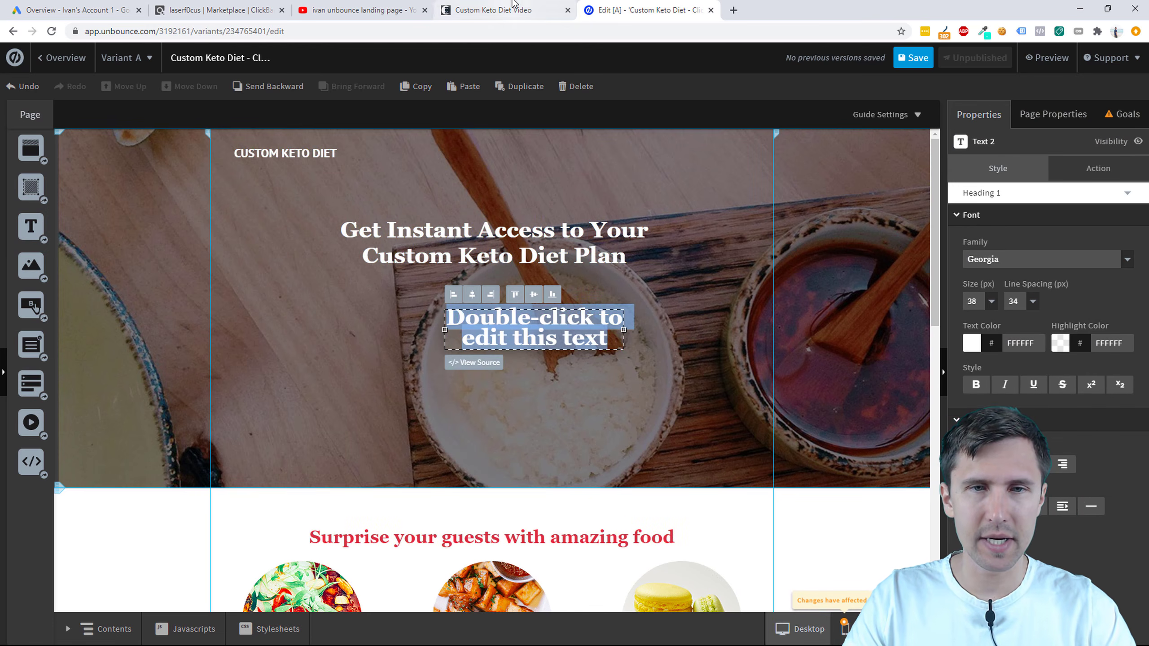
click(515, 232)
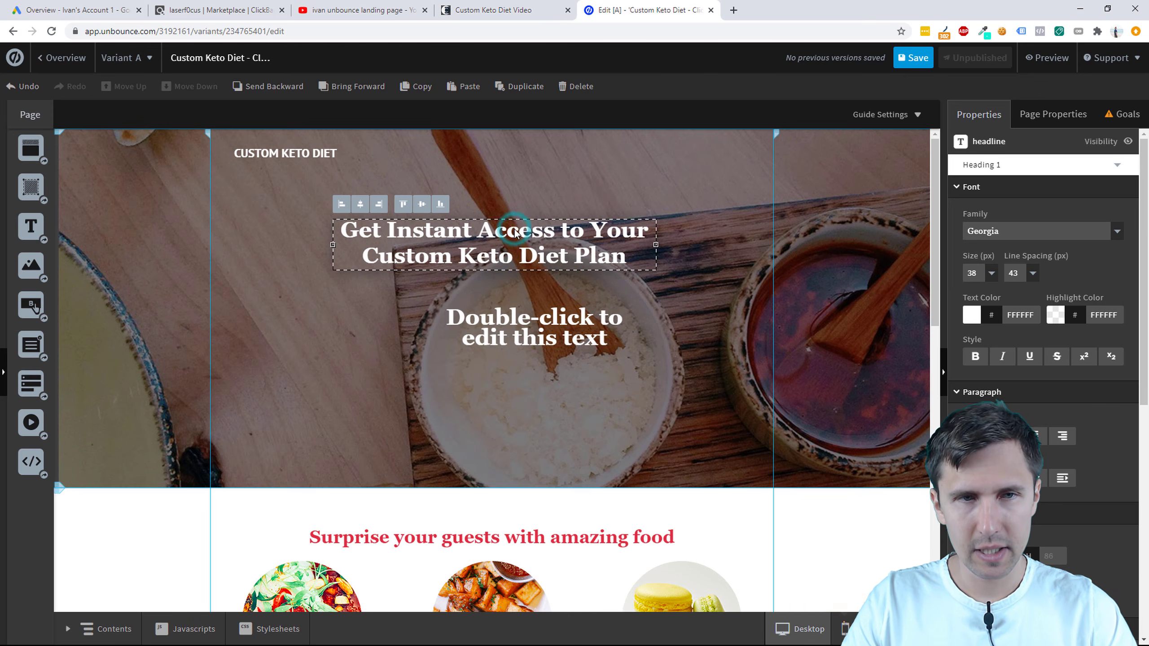
double_click(514, 228)
click(990, 302)
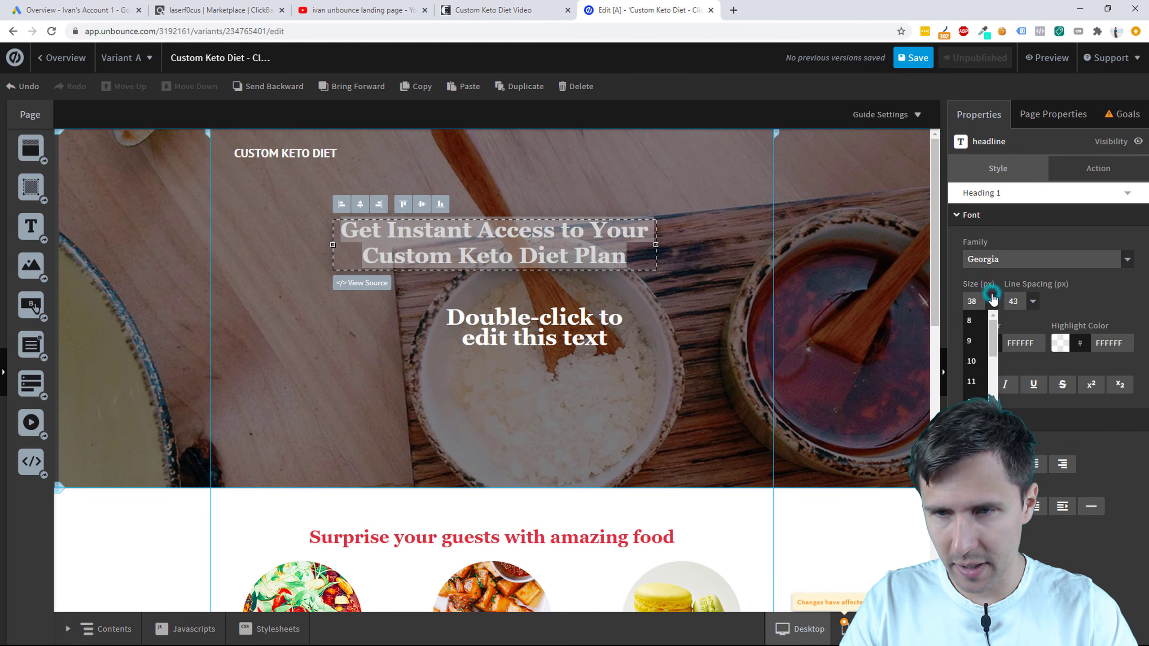
scroll(979, 385, down, 1)
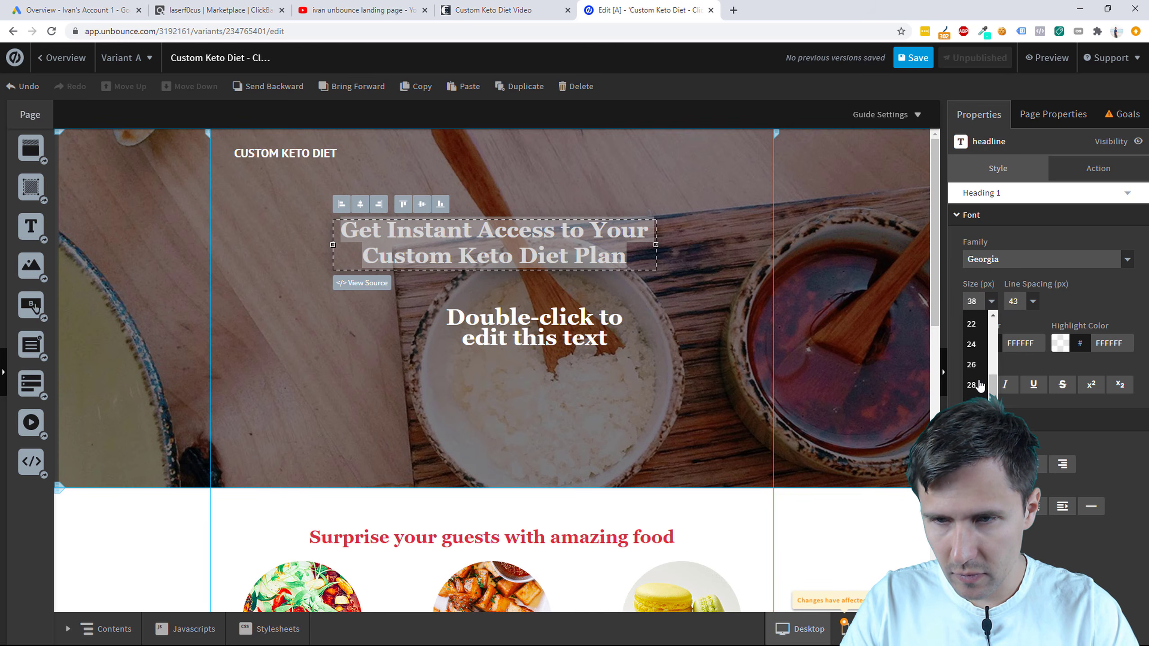
scroll(979, 385, down, 1)
click(977, 384)
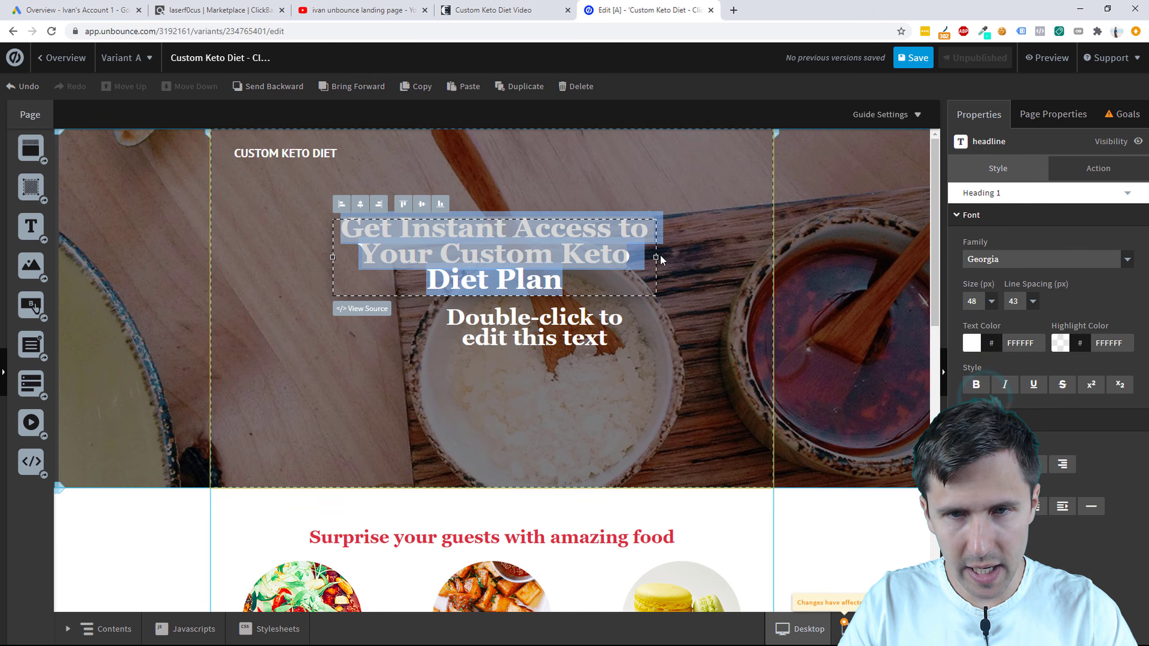
drag(656, 257, 756, 246)
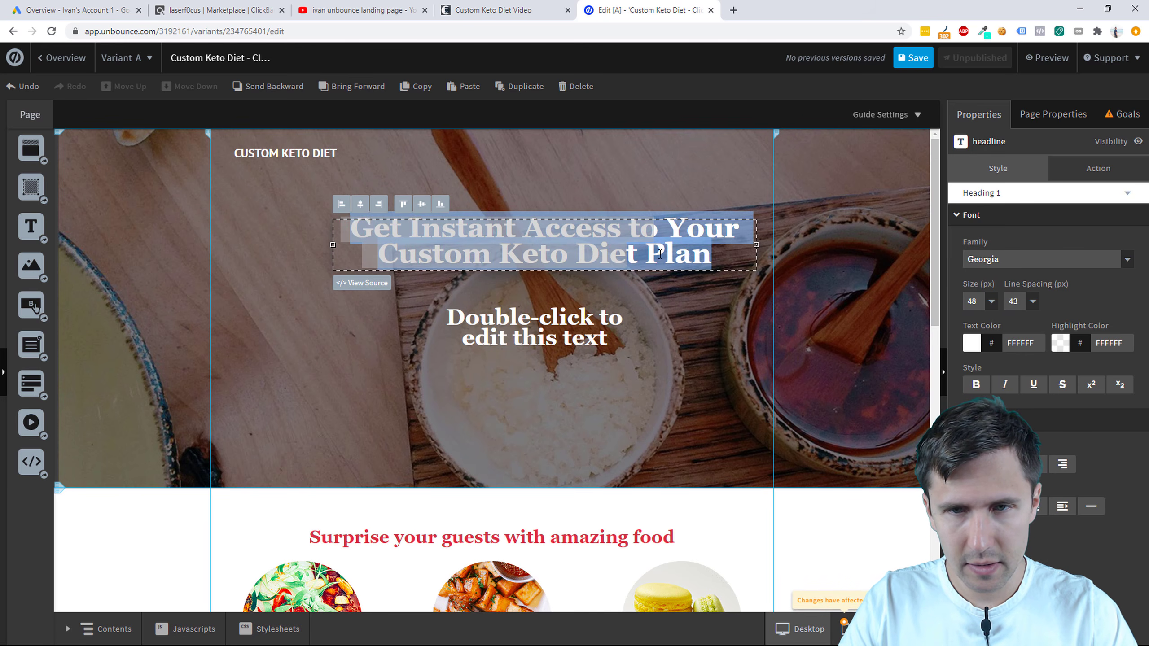
click(1033, 301)
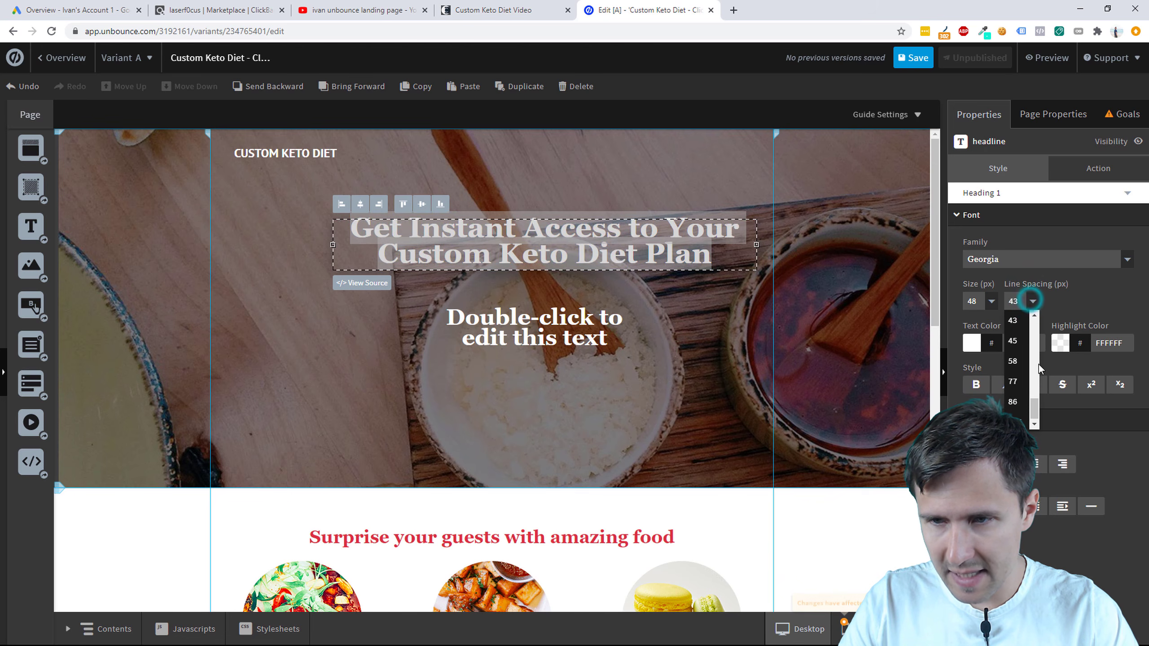
click(1011, 363)
click(678, 320)
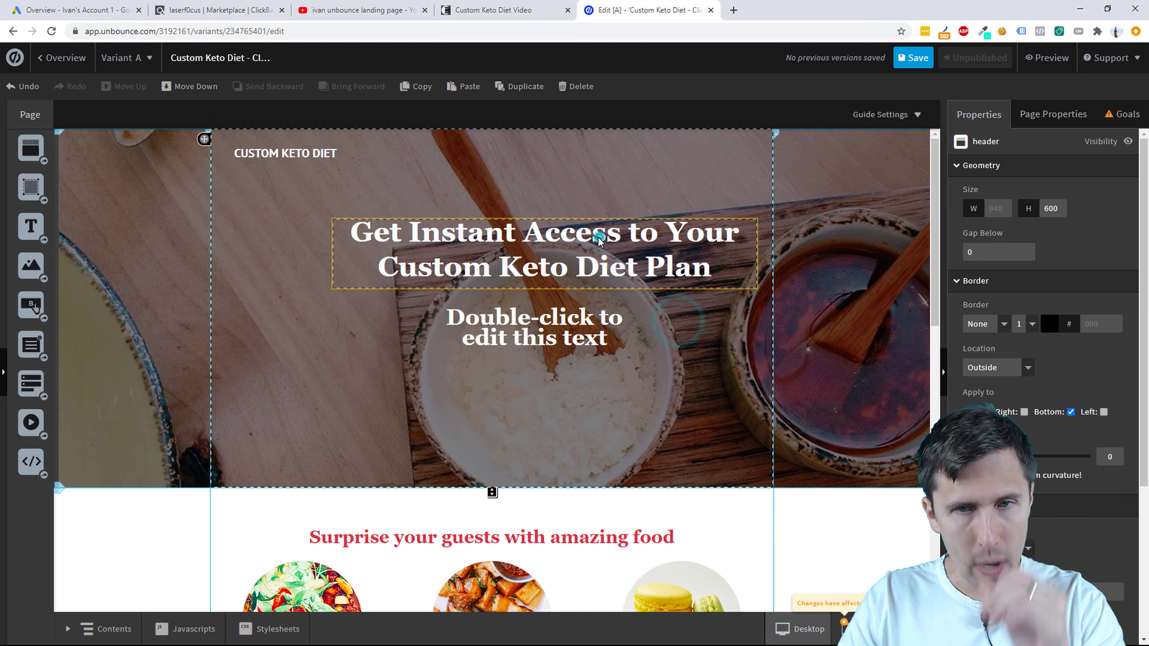
drag(598, 236, 528, 233)
Step: Type the subheadline 'Simply enter your email down below and you'll start the custom keto diet process!'
double_click(543, 316)
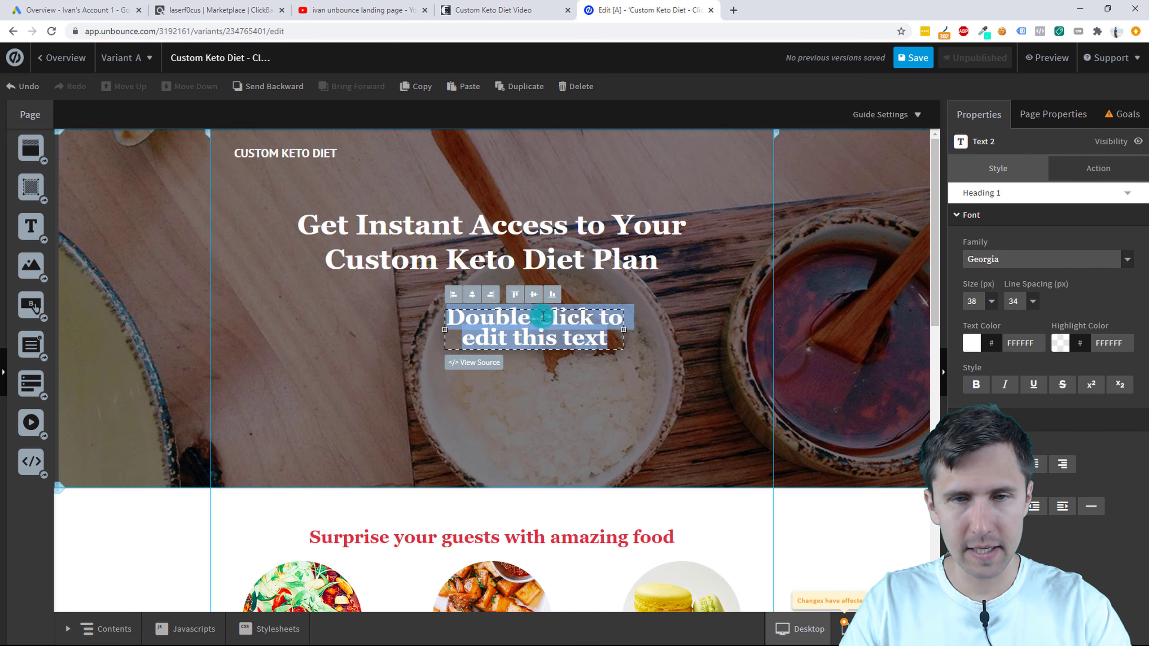
text(Simp)
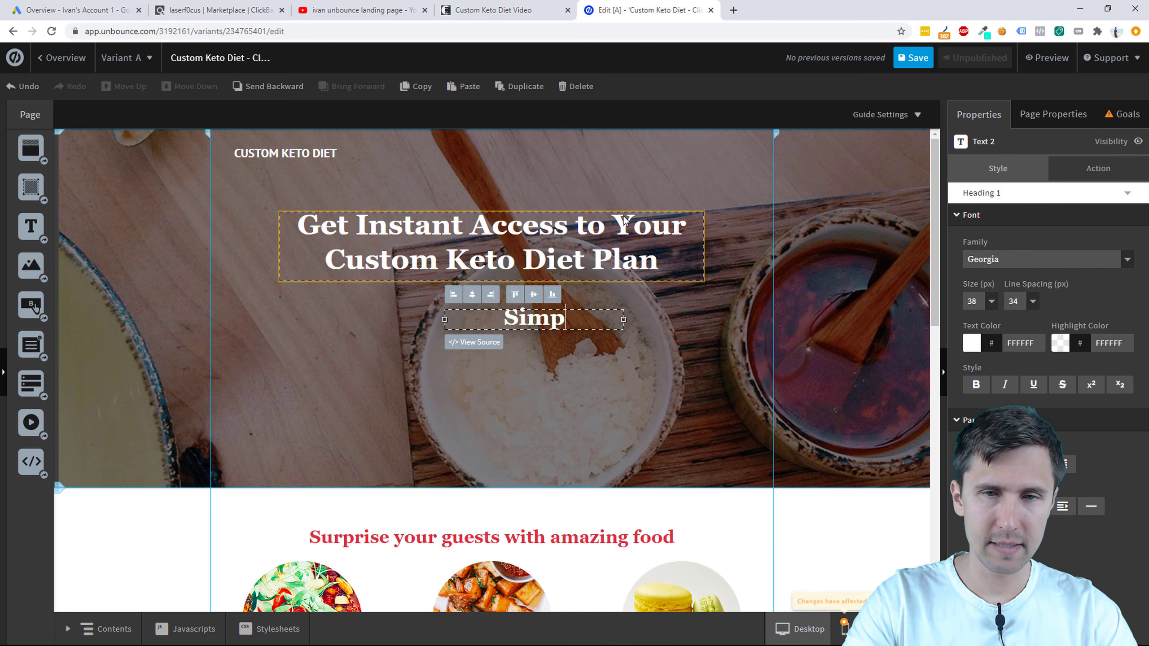
text(ly enter your email)
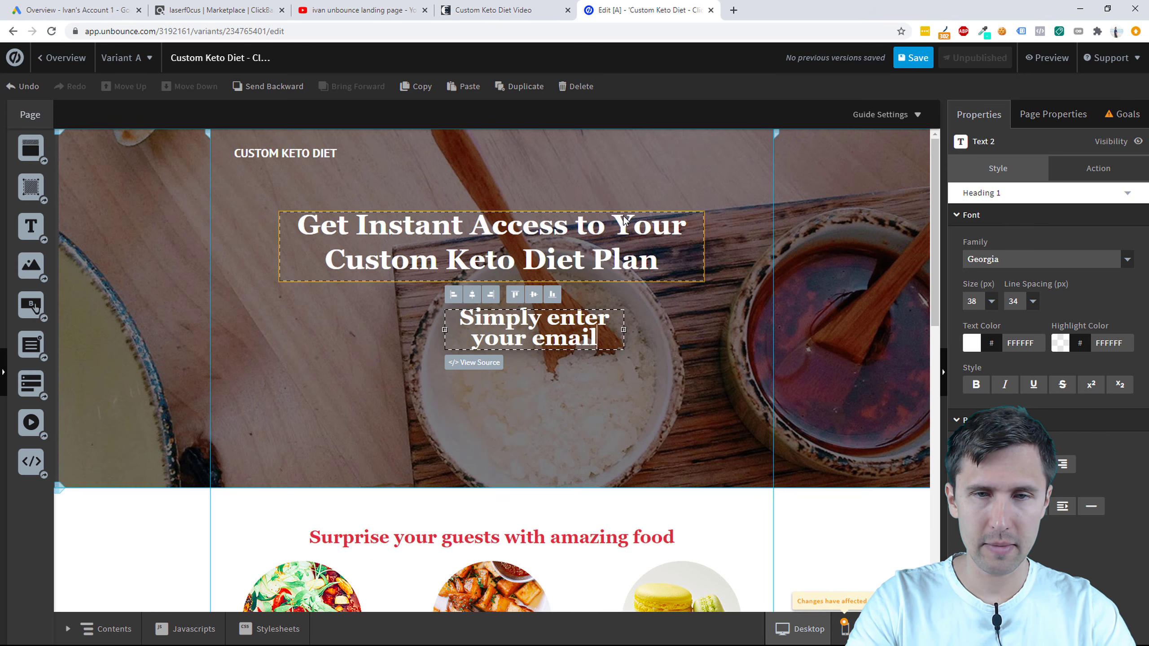
text( down below and)
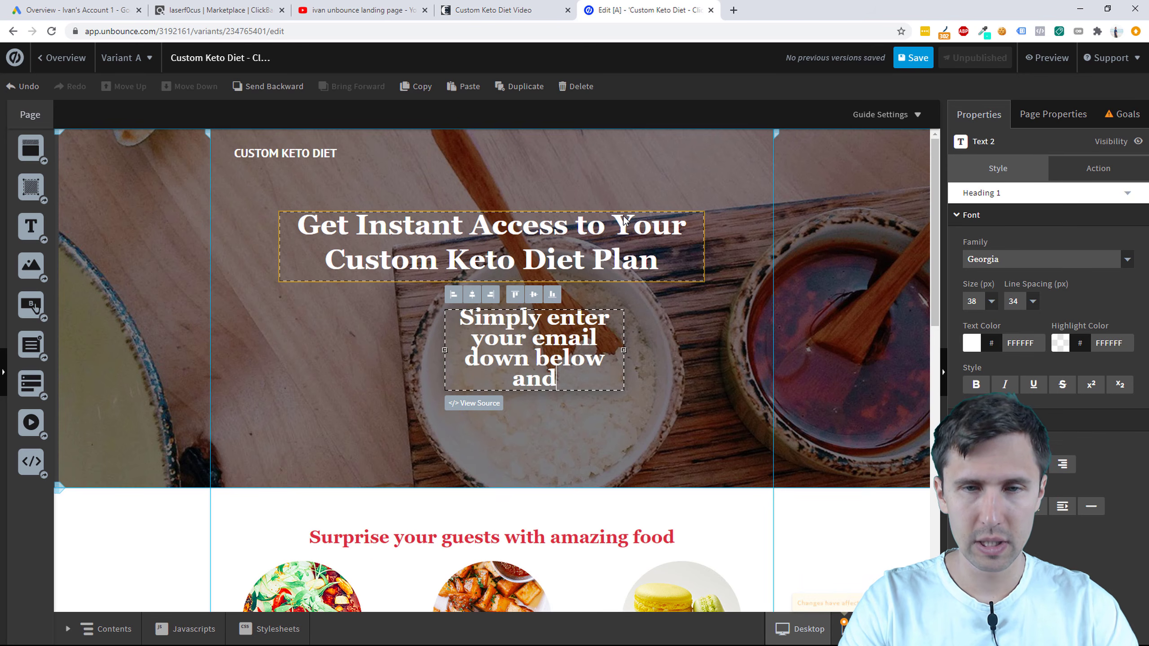
text( we)
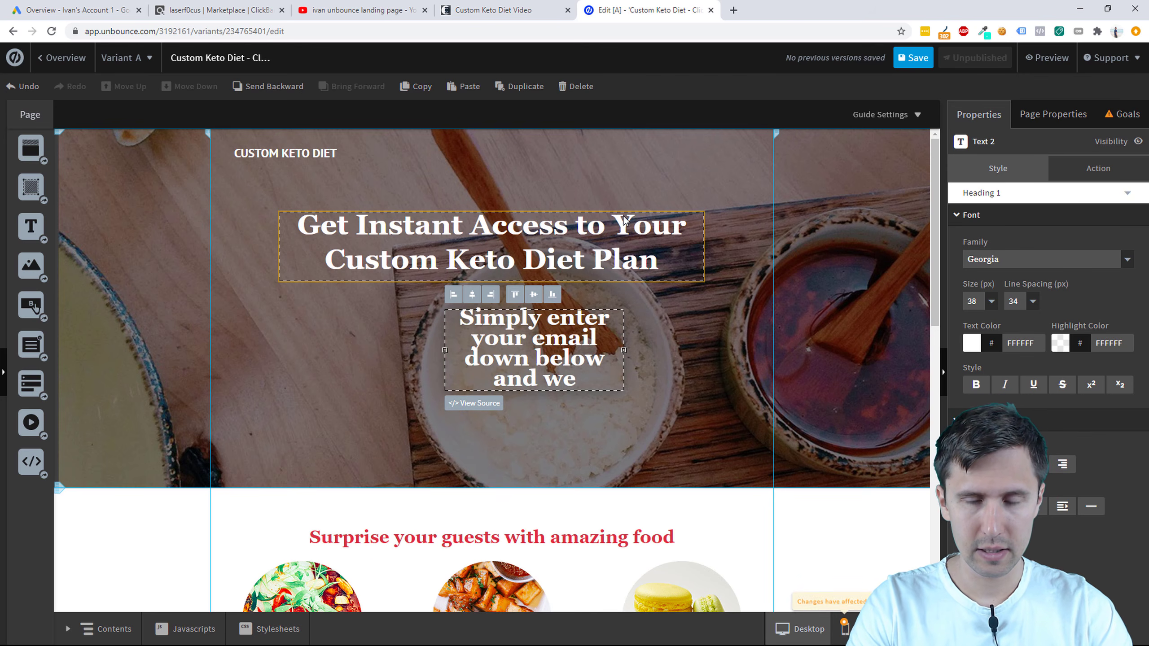
key(BackSpace)
key(BackSpace)
text(you'll )
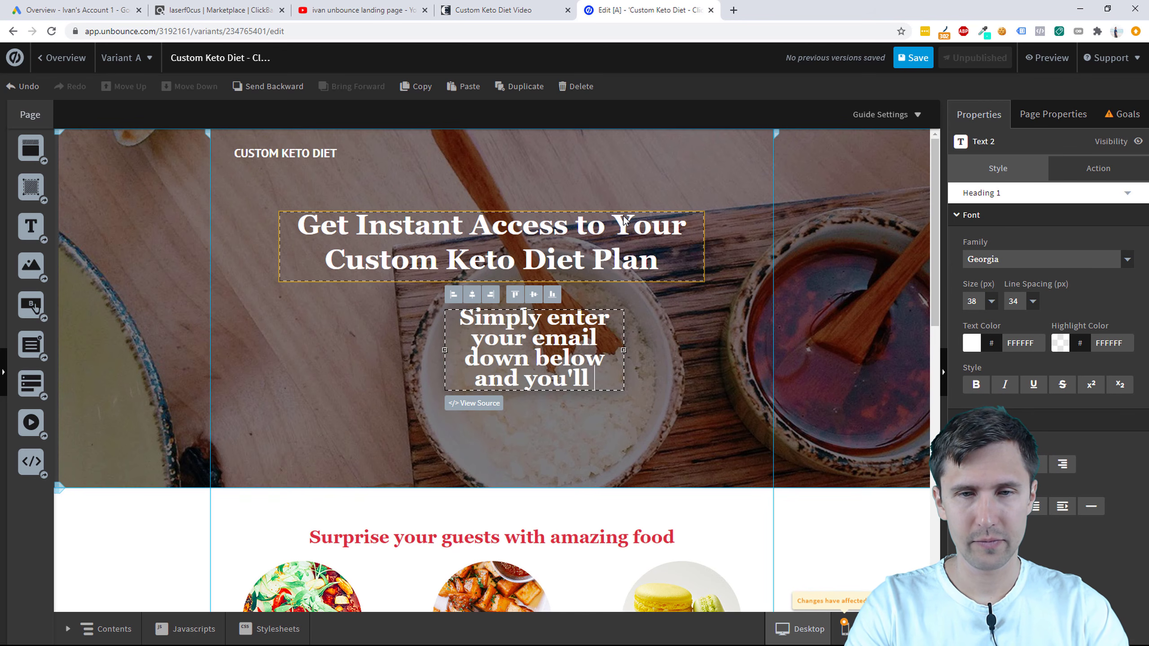
text(start the cu)
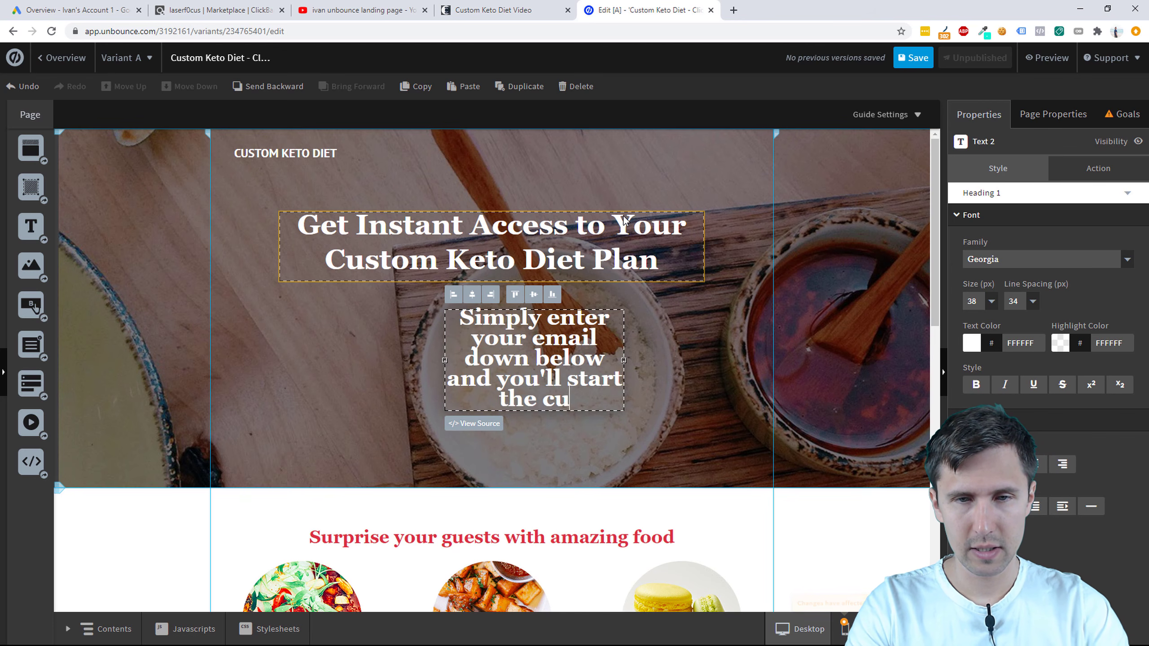
text(stom keto diet process!)
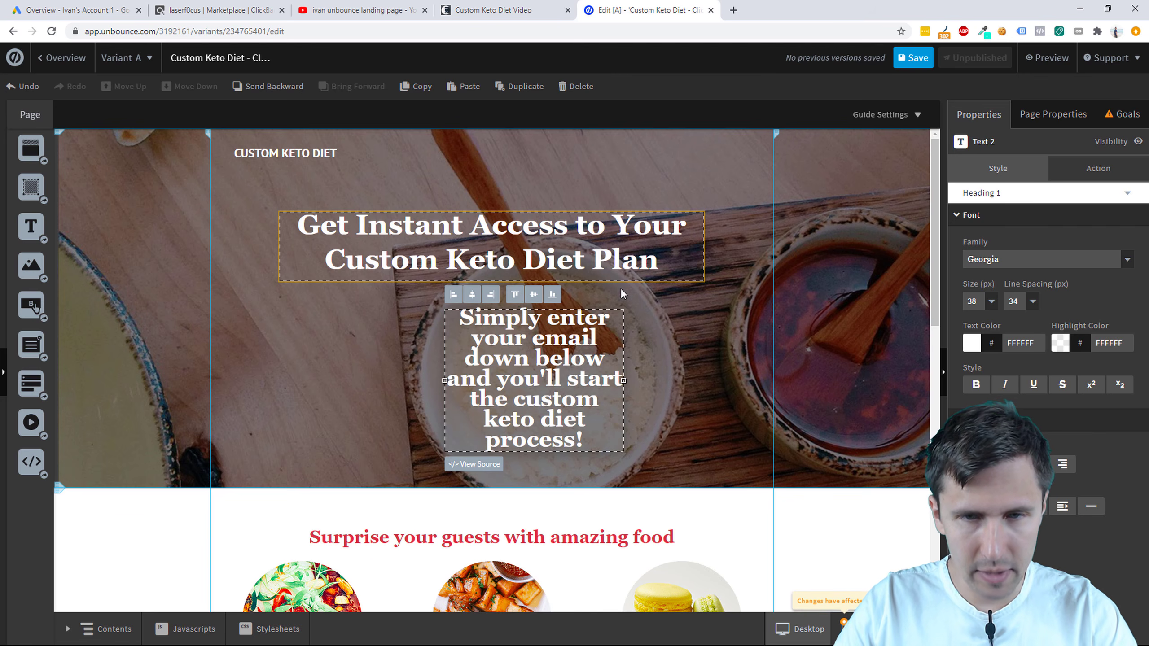
Step: Widen the subheadline box so it wraps onto fewer lines, checking the vendor's keto page
click(621, 381)
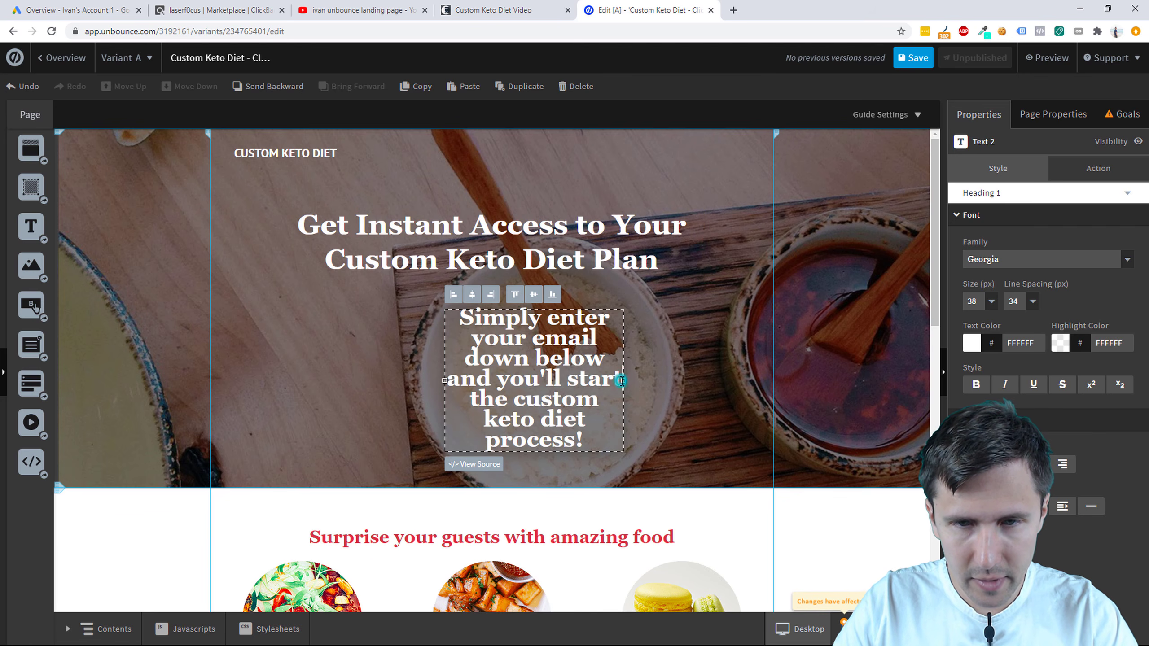
drag(625, 380, 750, 390)
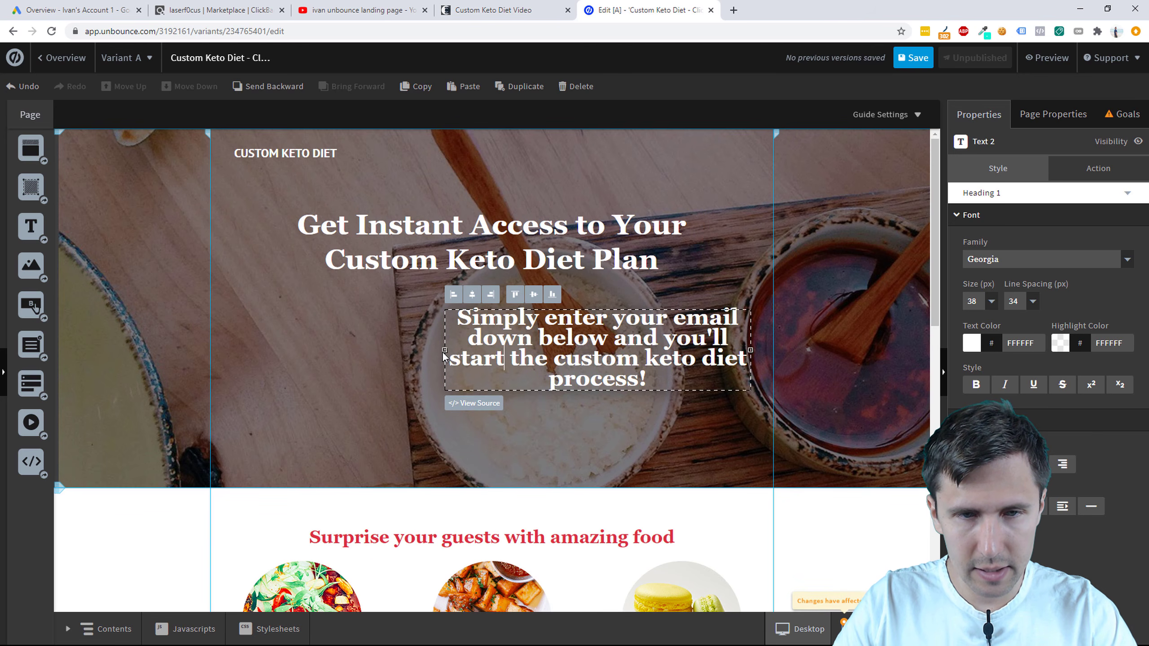
drag(443, 352, 270, 351)
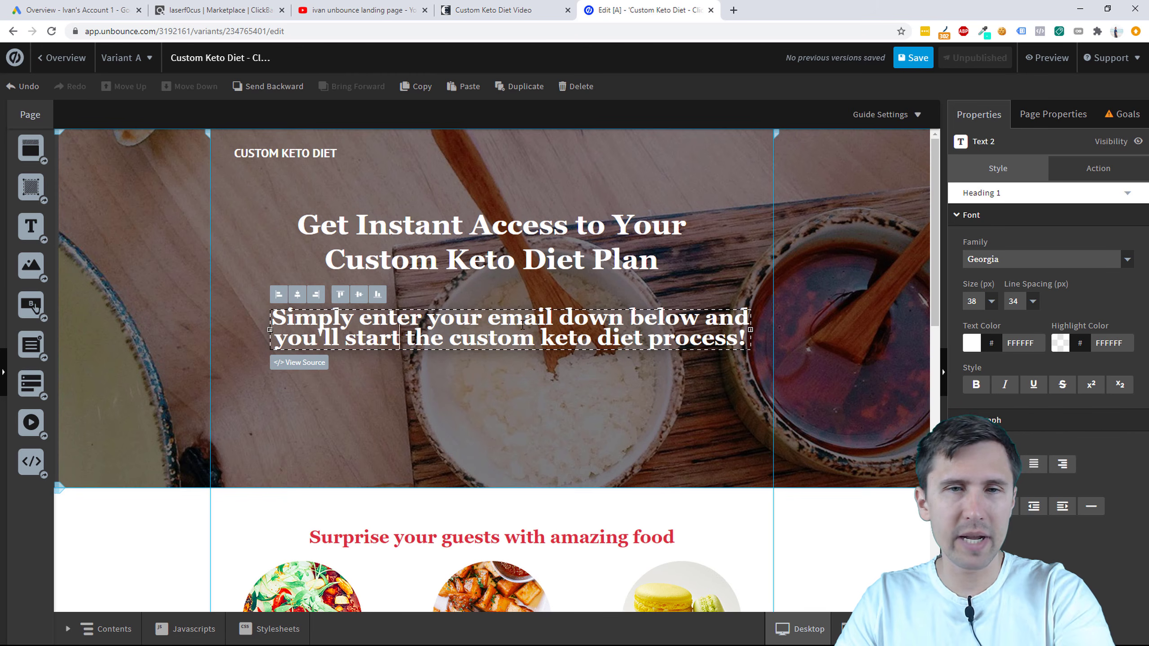
click(501, 6)
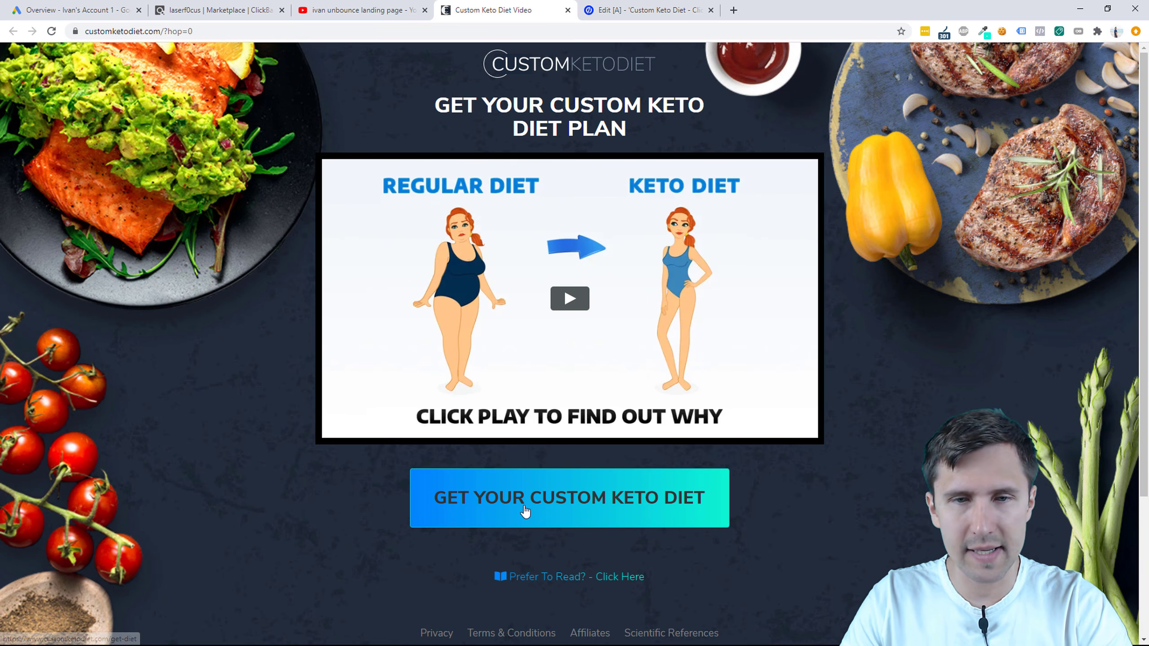
click(621, 6)
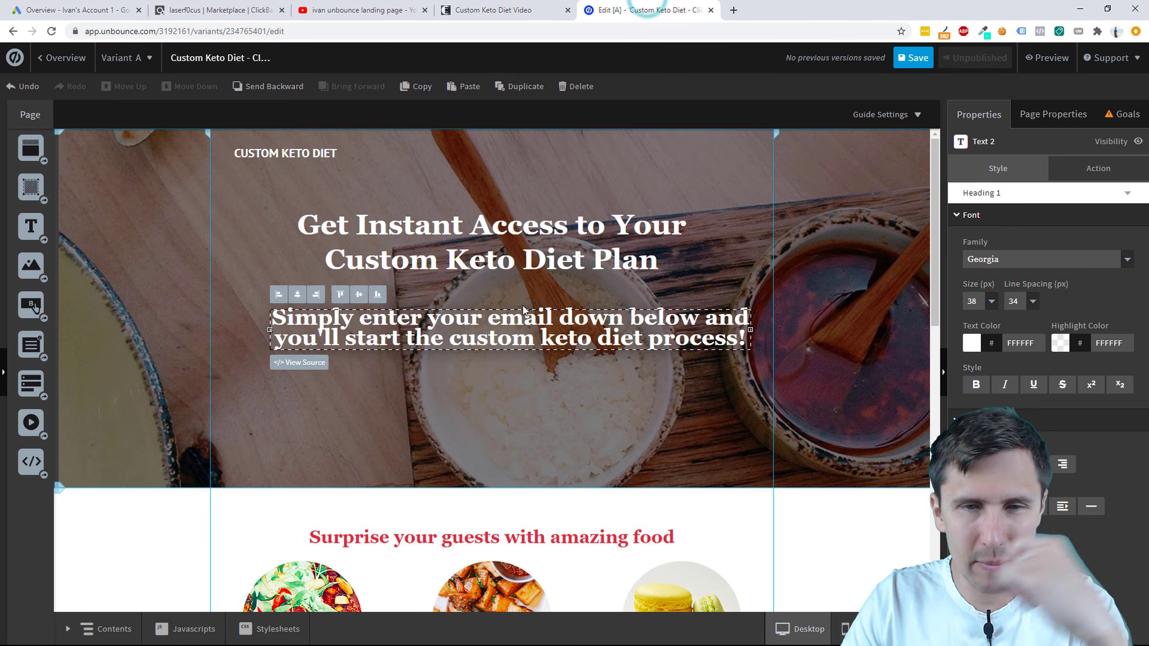
Step: Make the whole subheadline bold
double_click(508, 335)
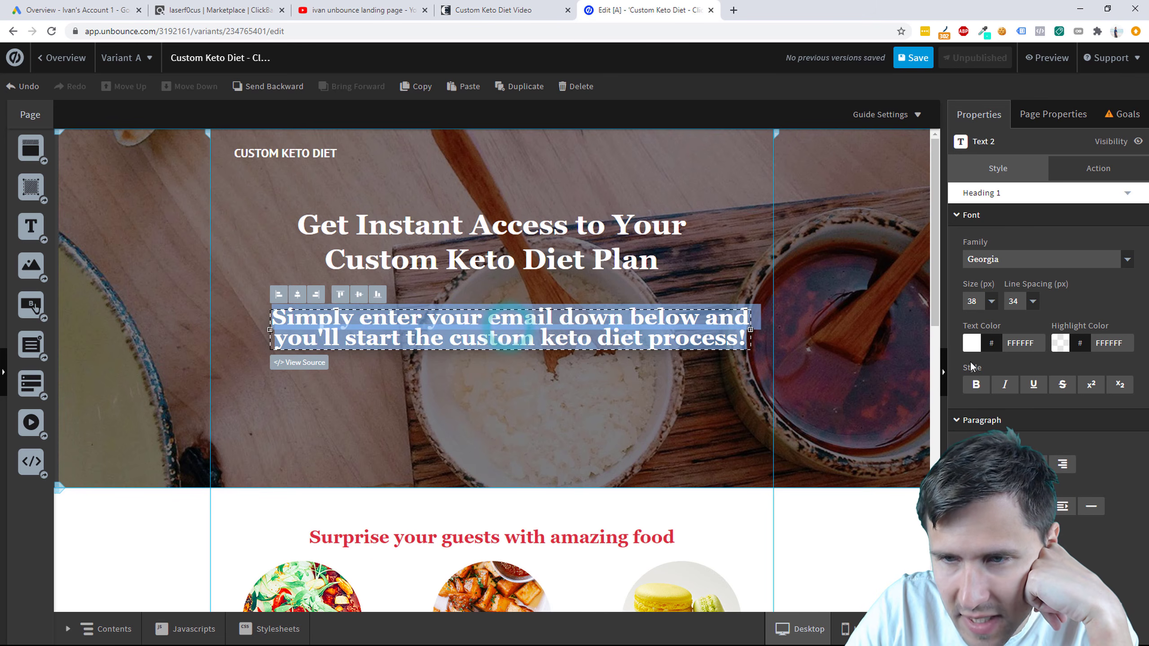
click(975, 385)
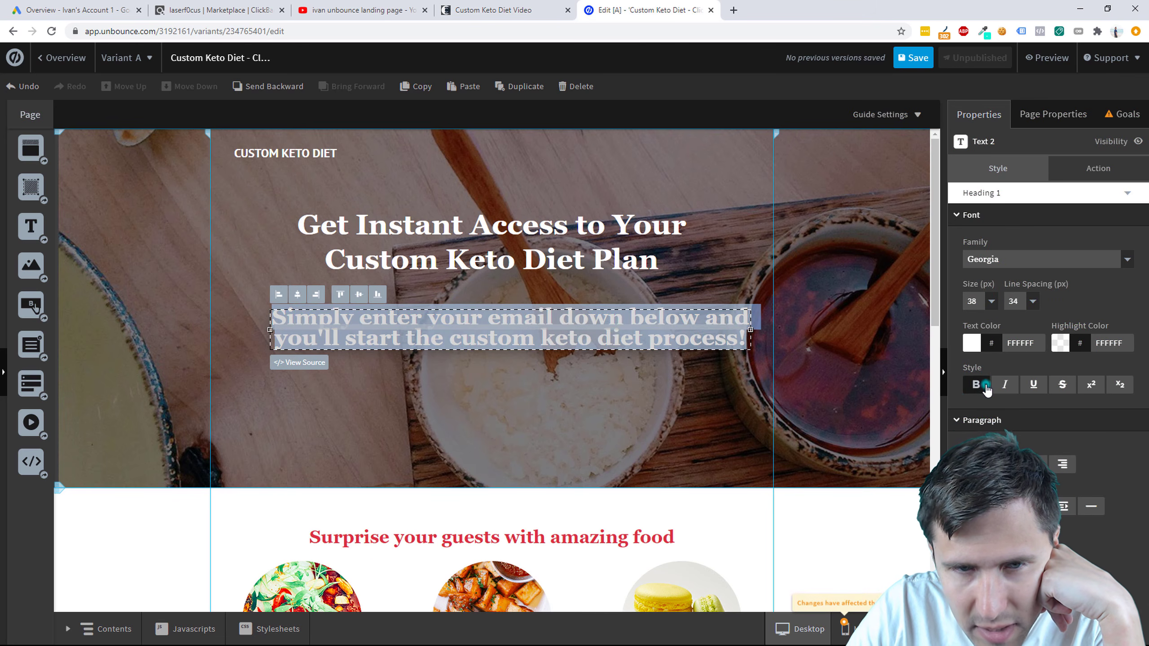
click(663, 394)
double_click(488, 333)
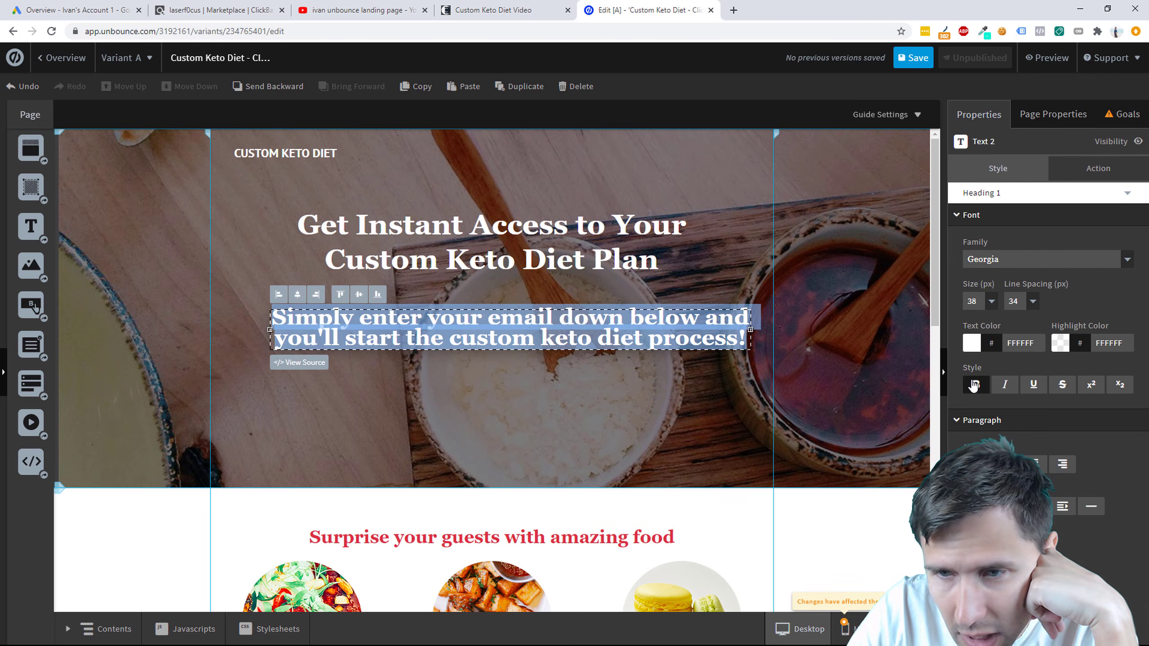
Step: Reduce the subheadline font size to 18 px
click(990, 302)
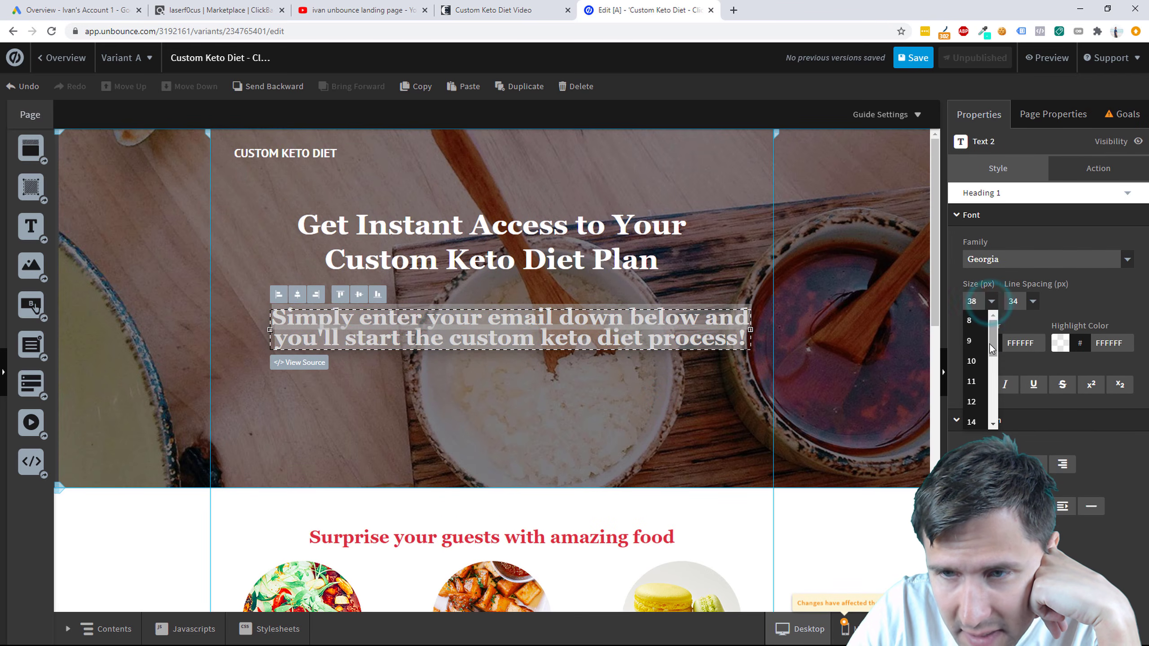
drag(989, 344, 995, 377)
click(976, 385)
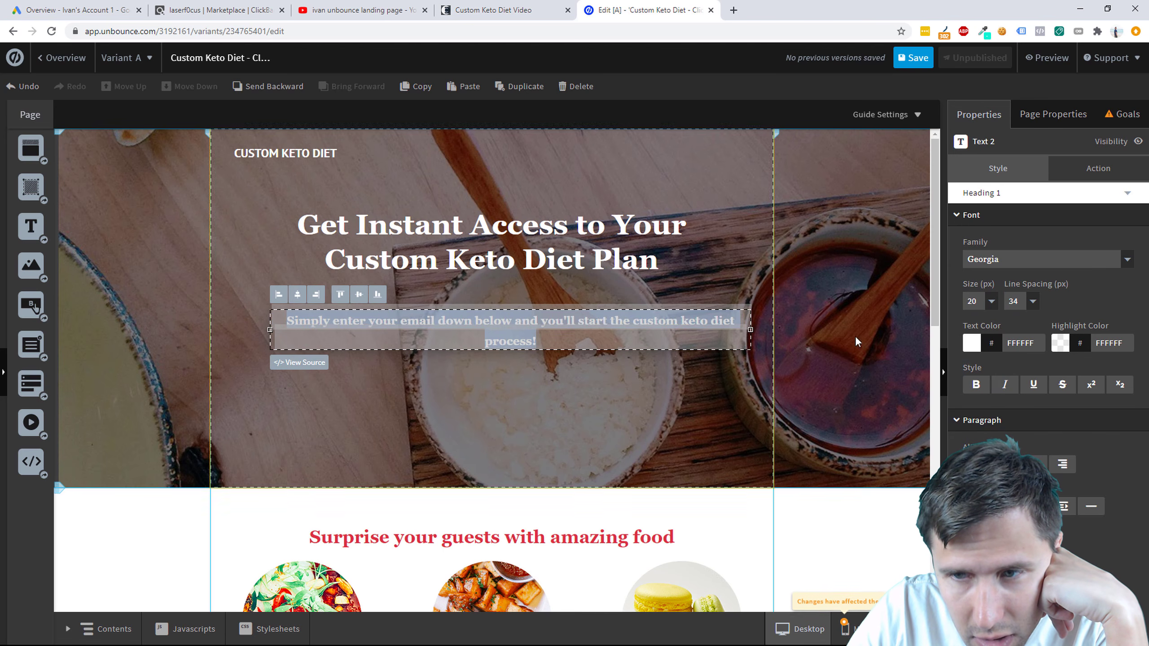
click(990, 303)
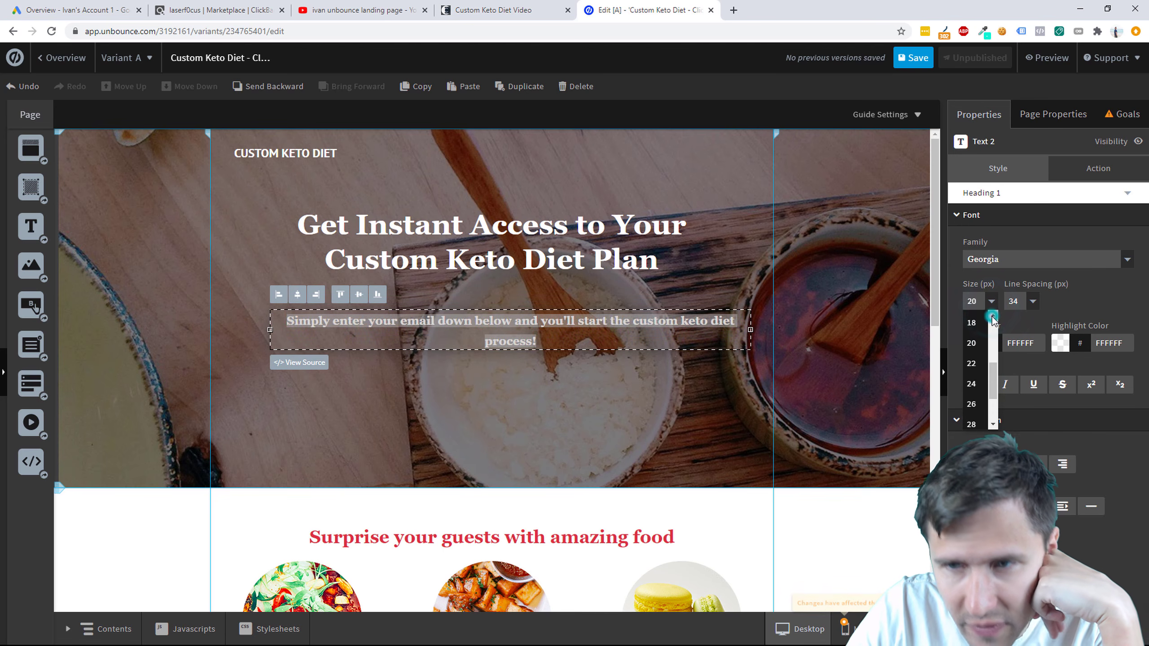
click(971, 320)
click(610, 362)
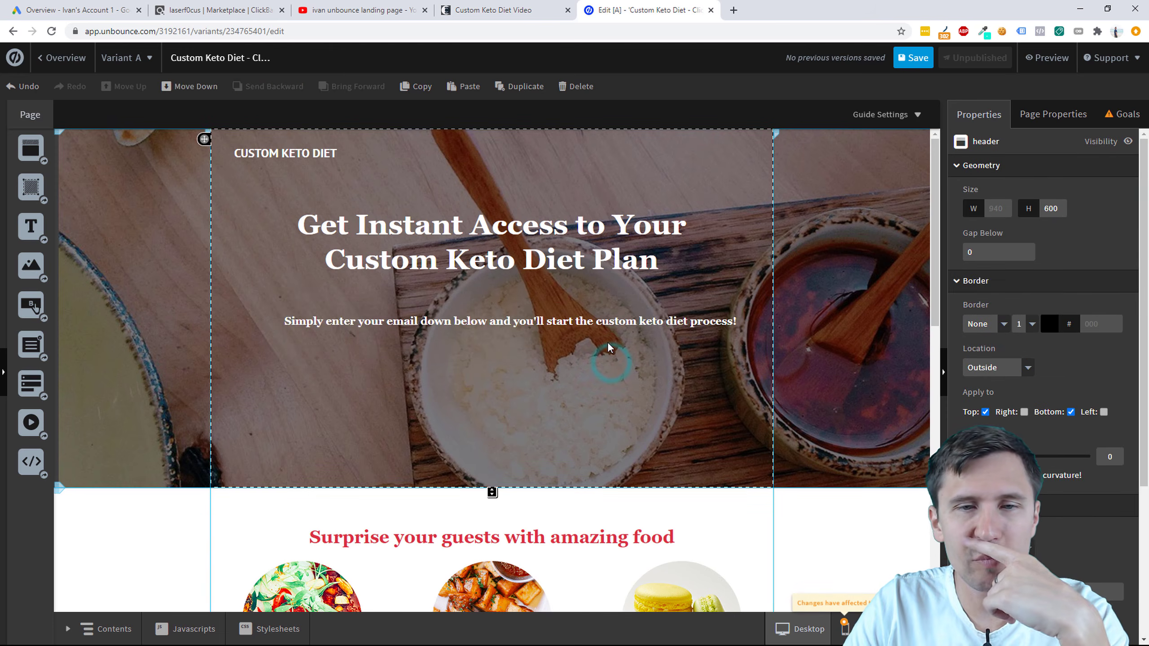
Step: Narrow the subheadline box and move it under the headline's centre
click(585, 323)
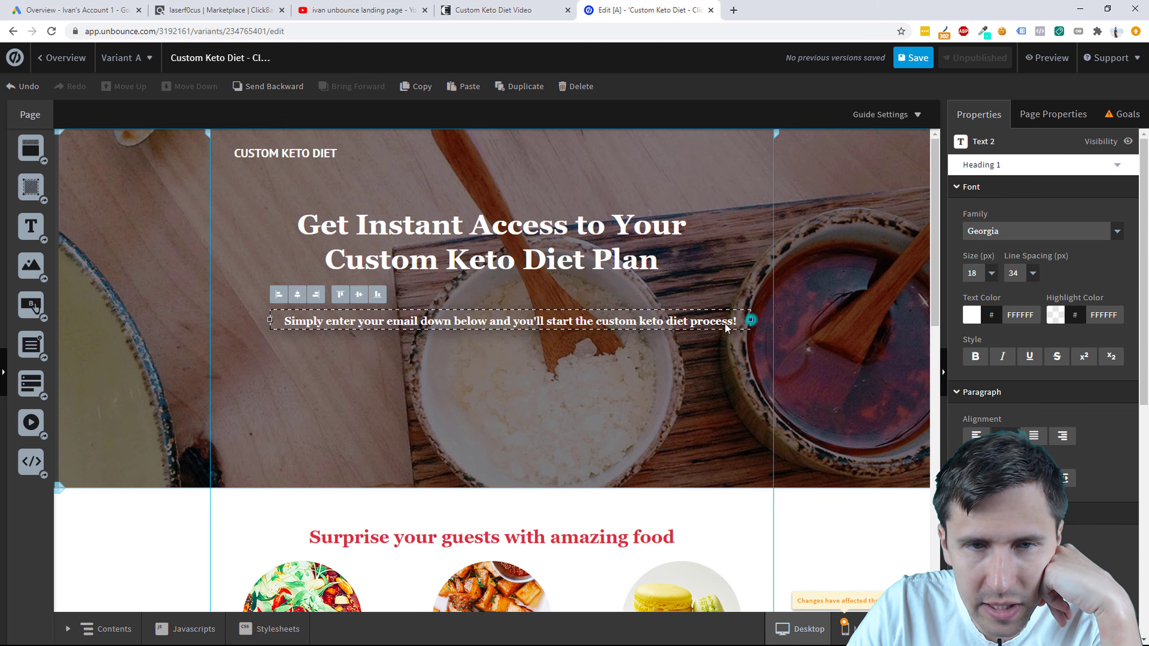
drag(725, 326, 561, 328)
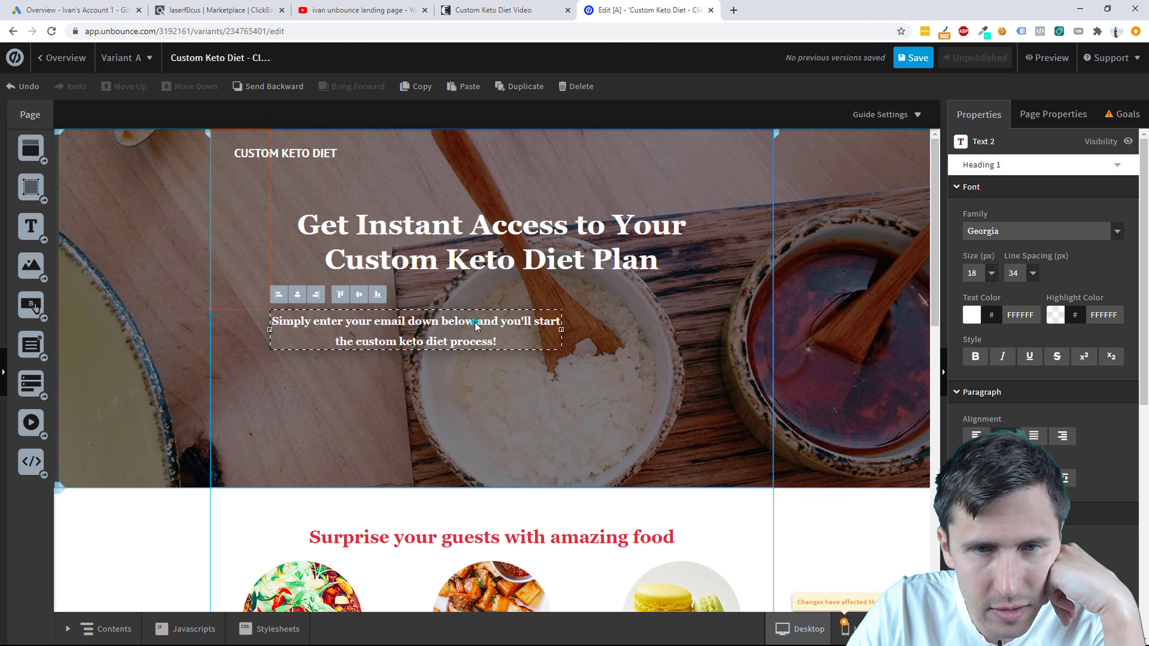
drag(475, 325, 551, 306)
click(541, 364)
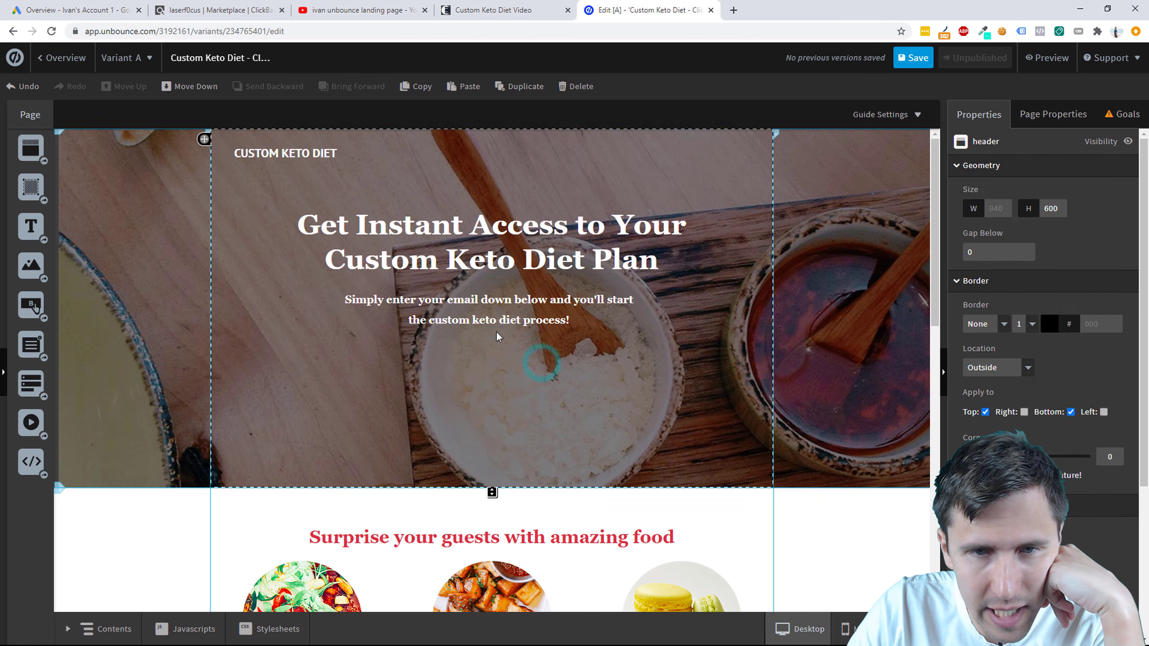
Step: Remove bold from the subheadline and keep it in Georgia
click(487, 300)
double_click(487, 300)
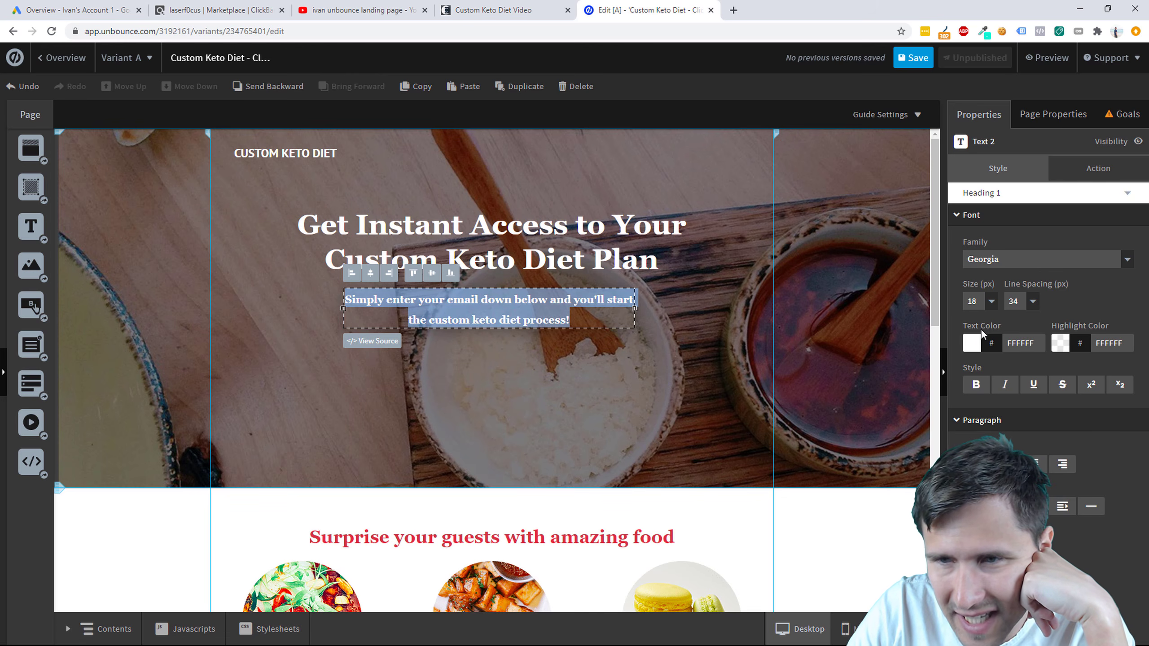
click(985, 392)
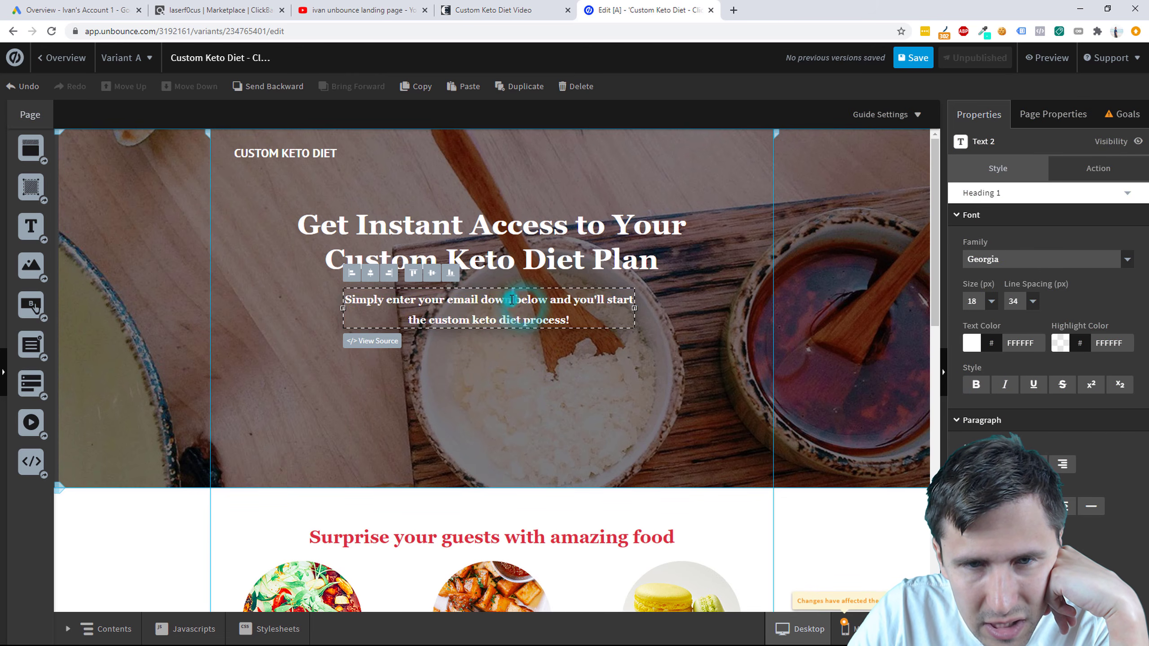
click(992, 261)
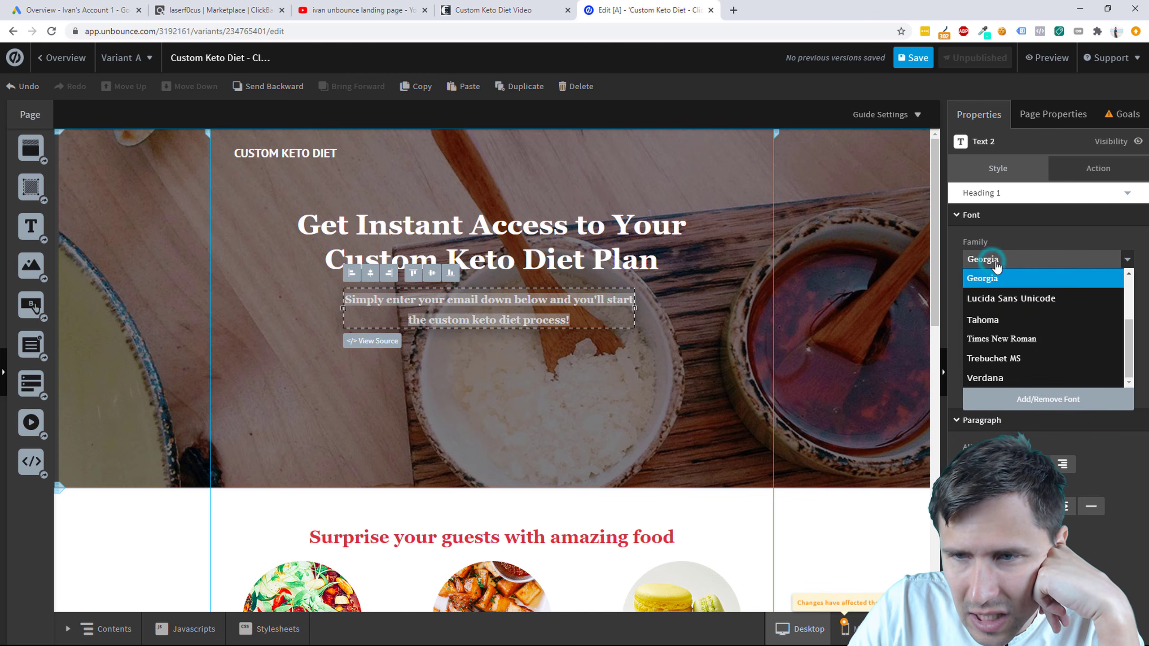
scroll(1018, 336, up, 3)
click(1018, 336)
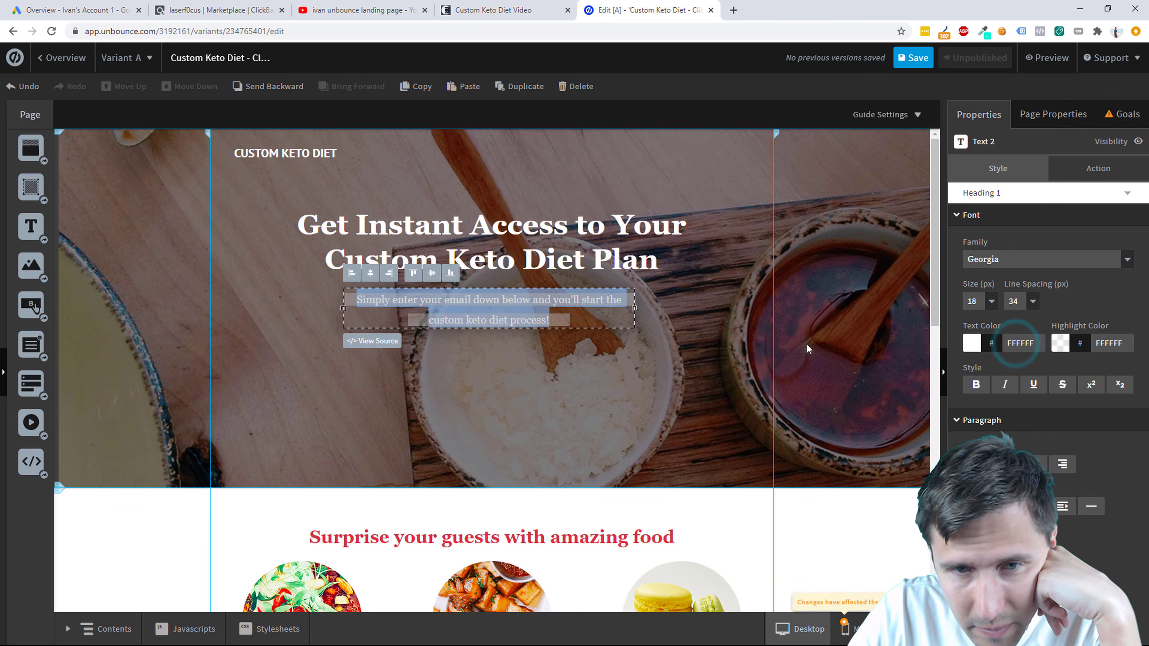
click(603, 356)
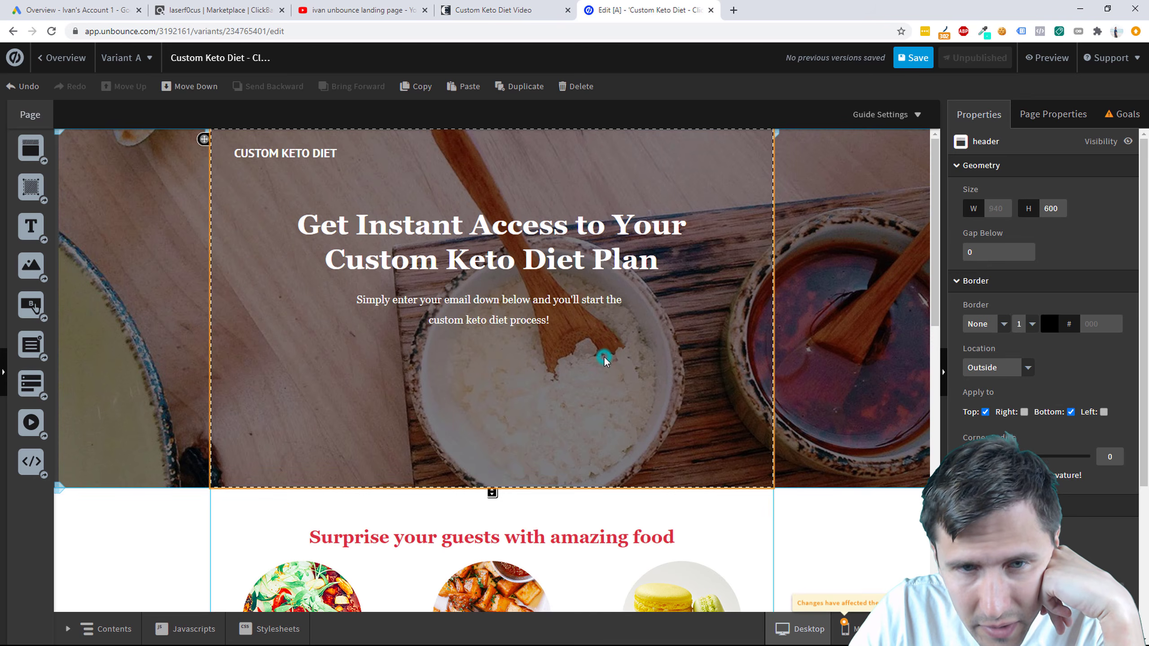
Step: Select text in the headline and subheadline, then leave text editing
click(542, 267)
click(543, 267)
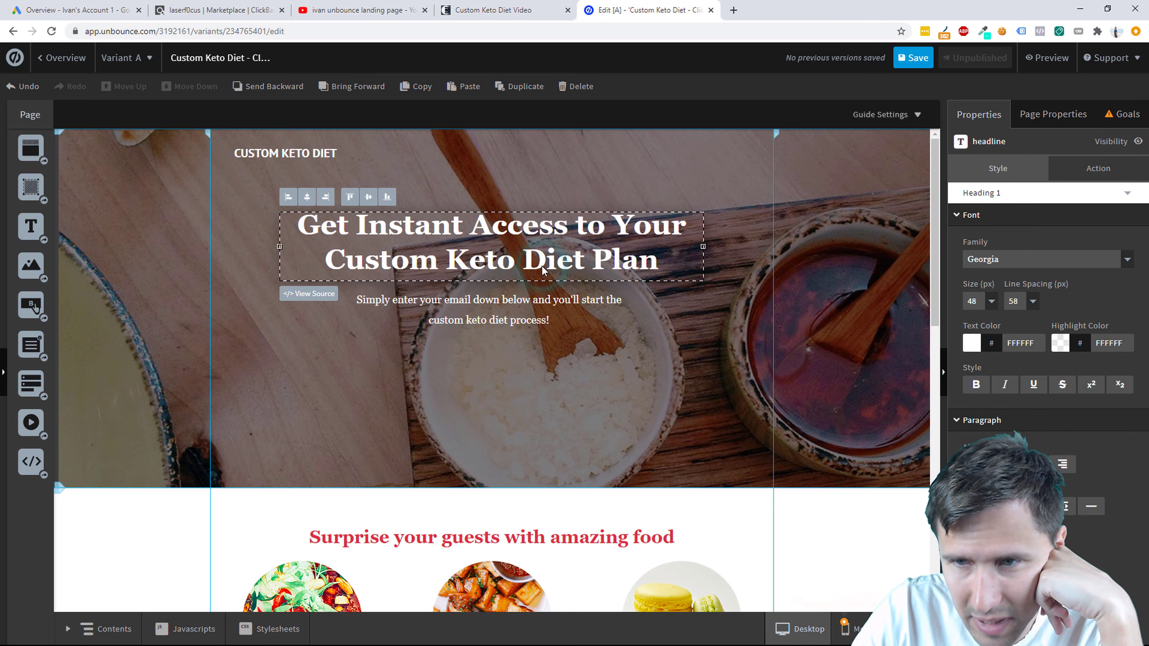
double_click(542, 265)
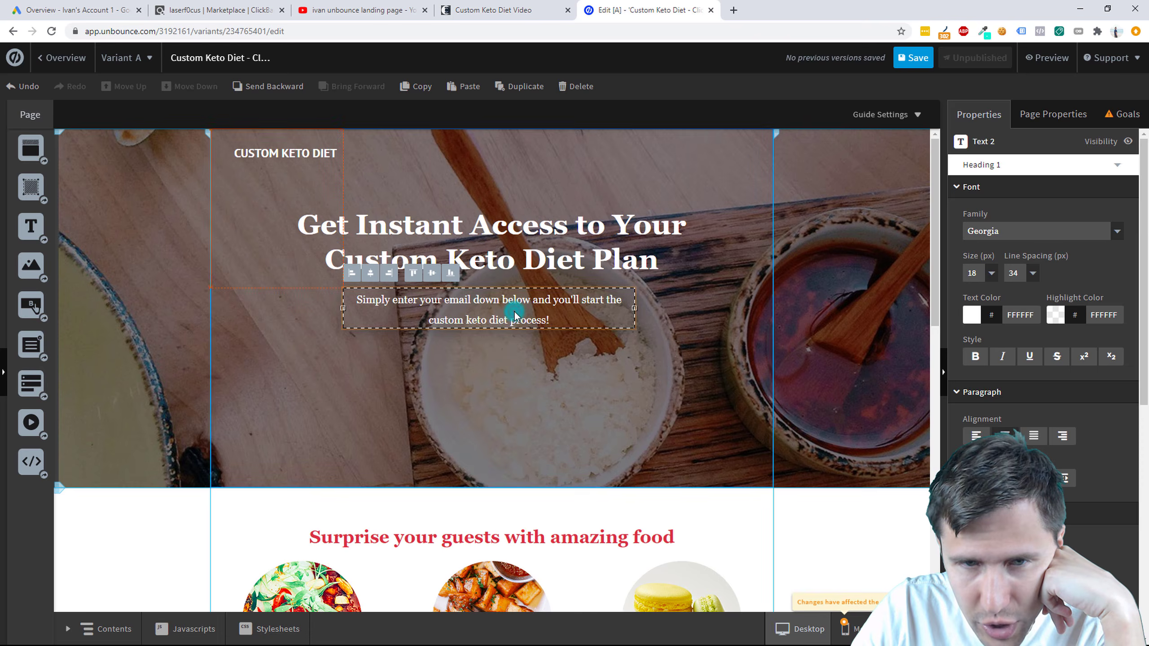
triple_click(513, 316)
click(538, 359)
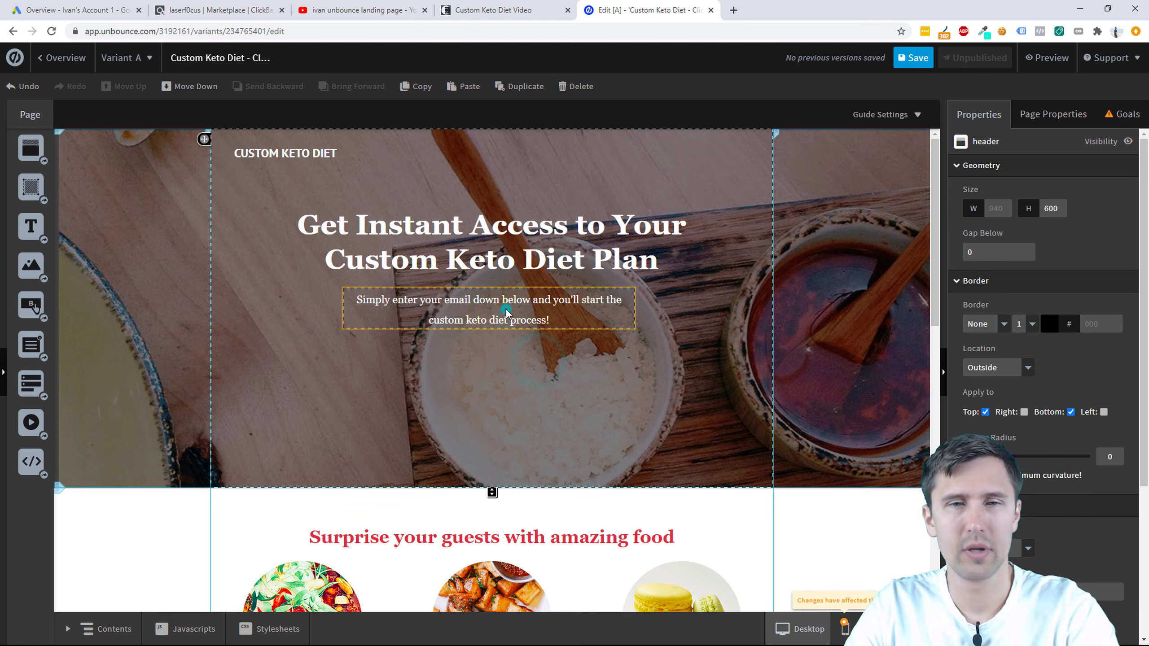
Step: Widen the subheadline to one line, centre it below the headline, and align the headline
click(553, 309)
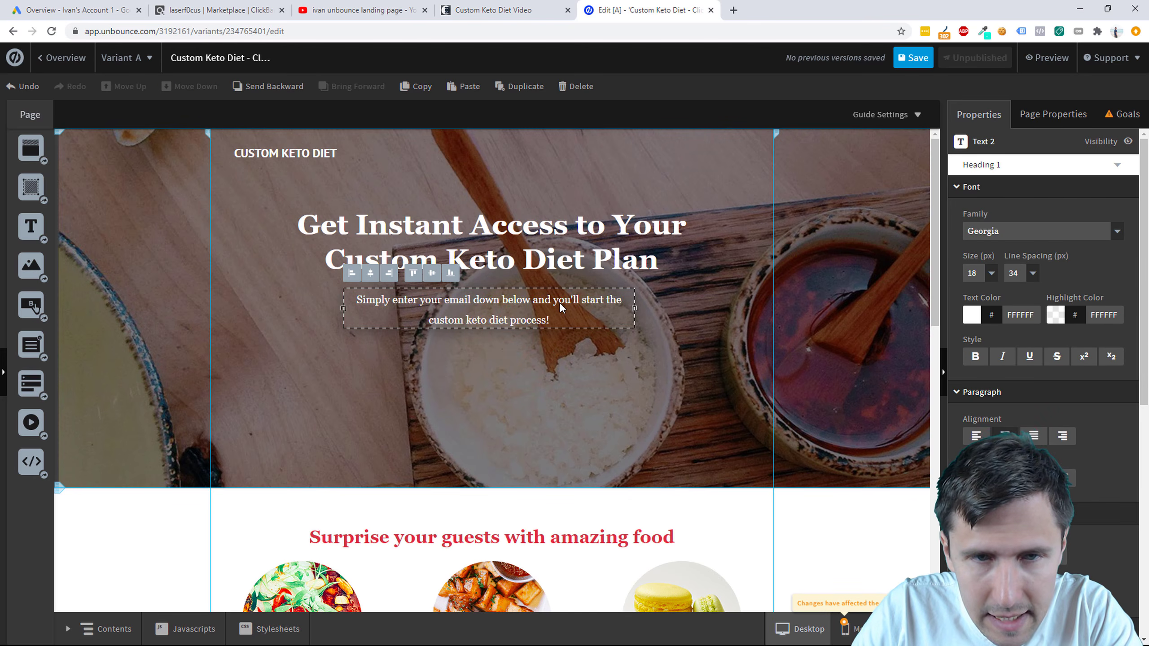
click(504, 427)
click(493, 309)
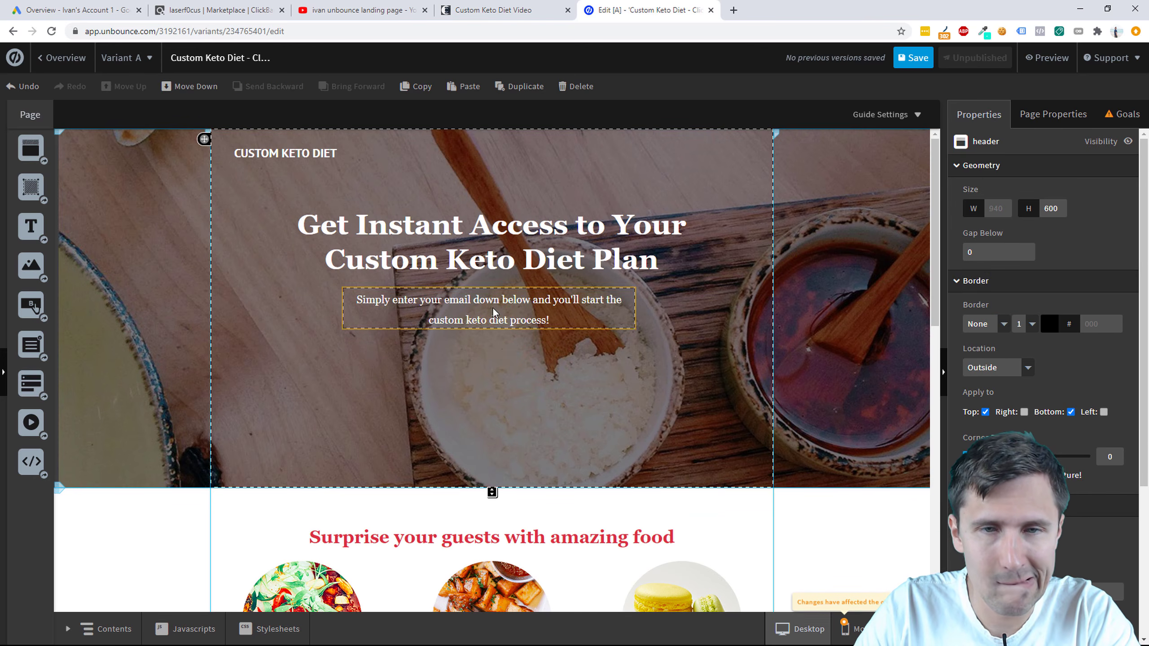
drag(634, 309, 739, 313)
drag(669, 301, 619, 306)
click(595, 392)
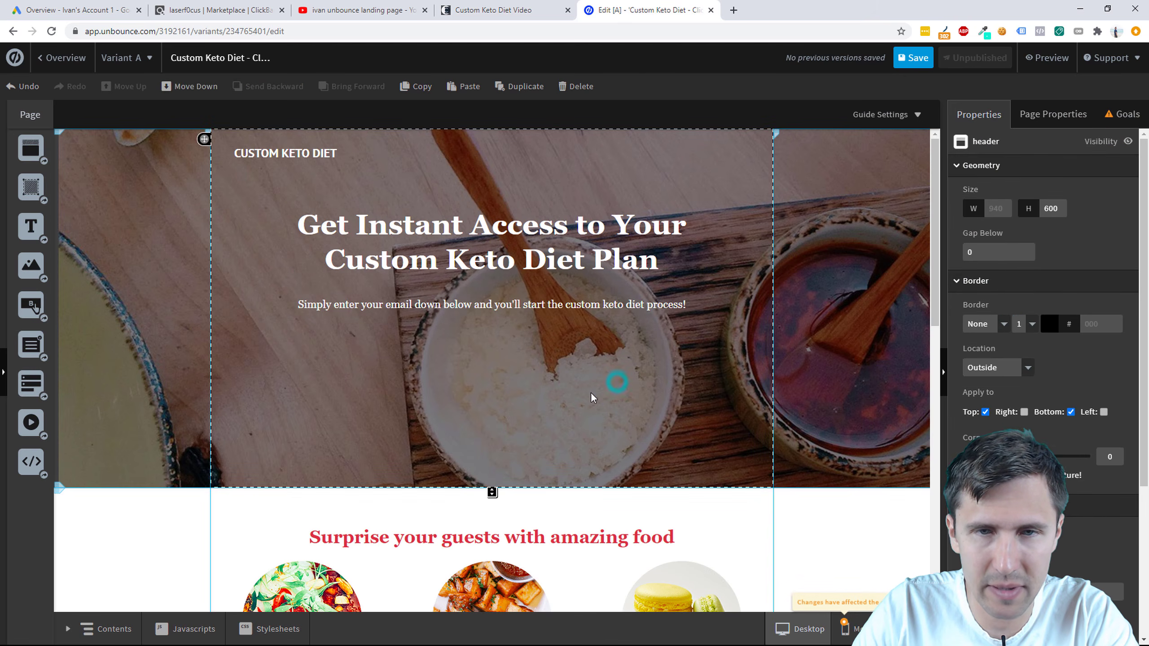
drag(538, 303, 551, 309)
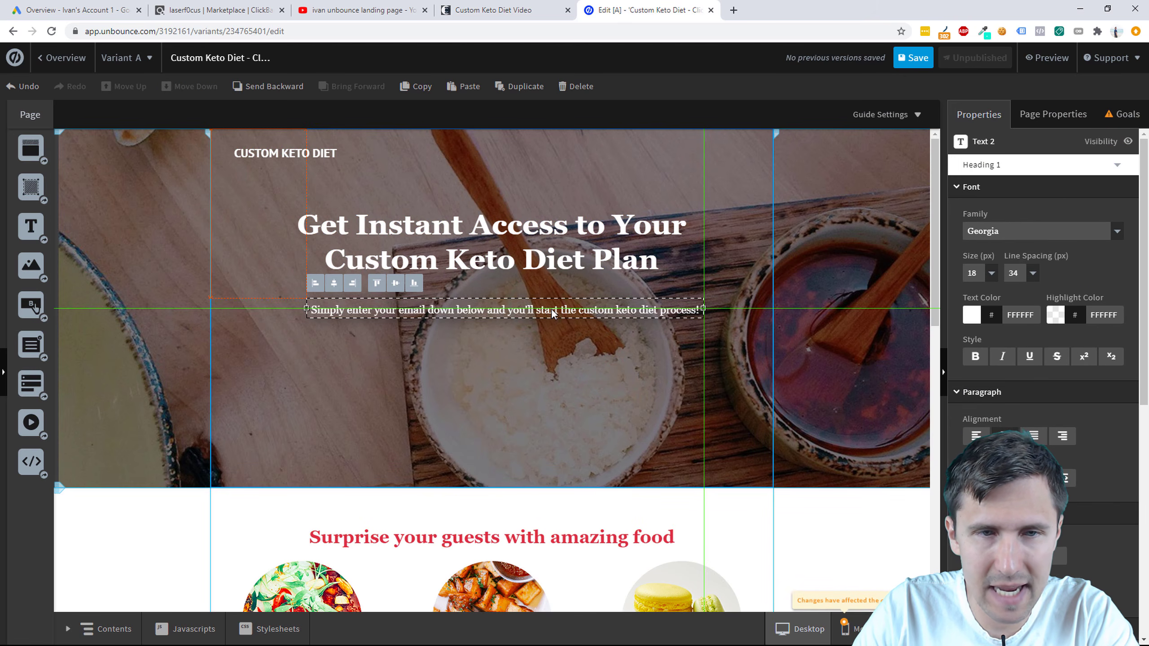
click(538, 371)
drag(526, 256, 539, 260)
click(520, 412)
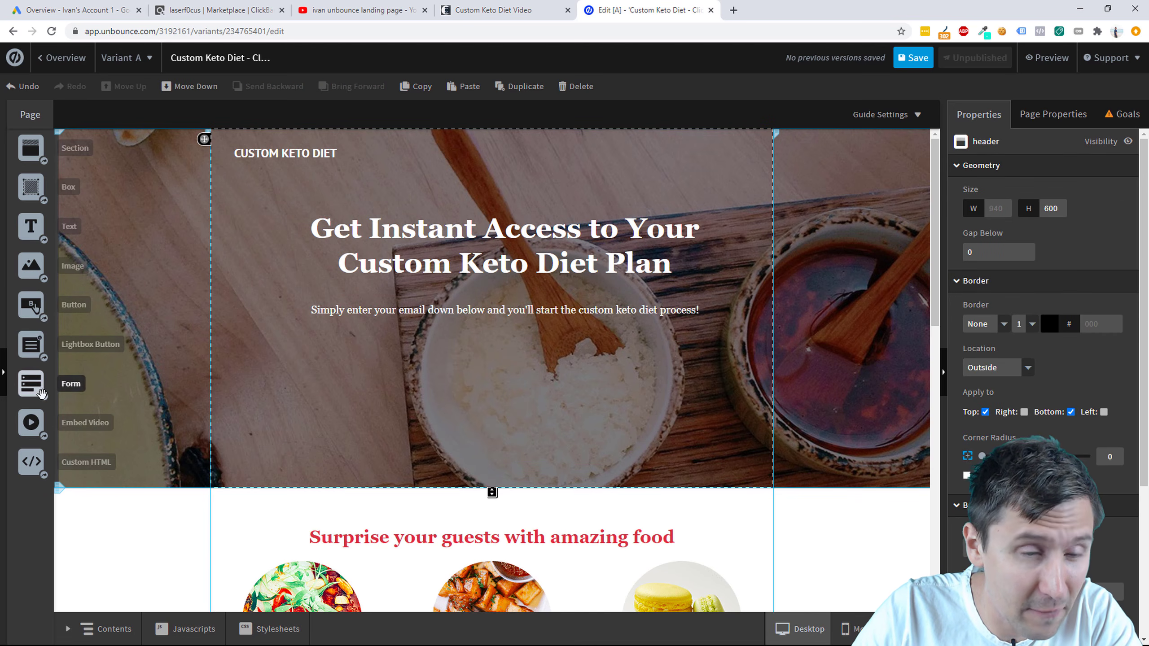
Step: Drop a form into the hero with First Name placed above Email, and confirm the fields
drag(32, 383, 448, 358)
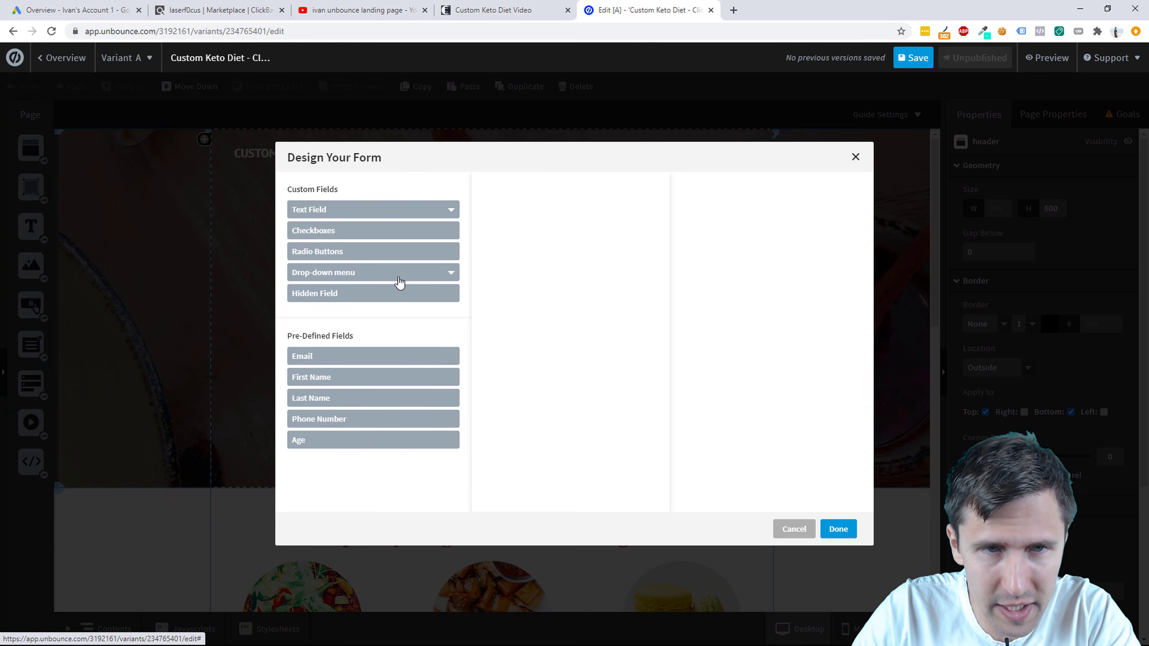
click(323, 357)
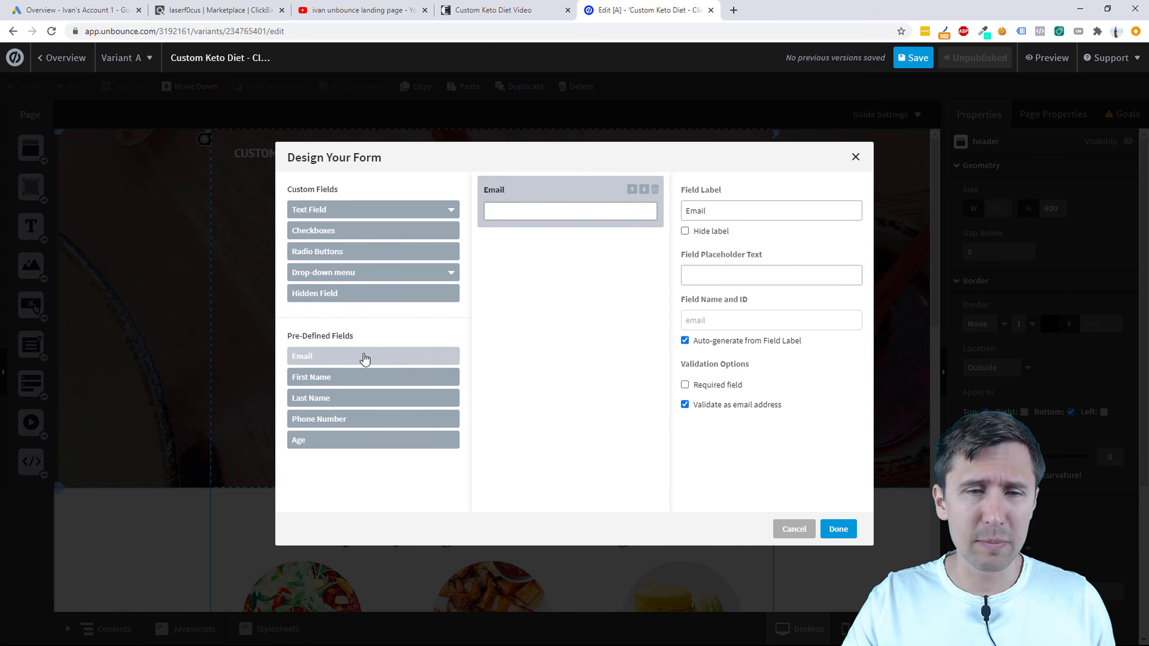
click(359, 378)
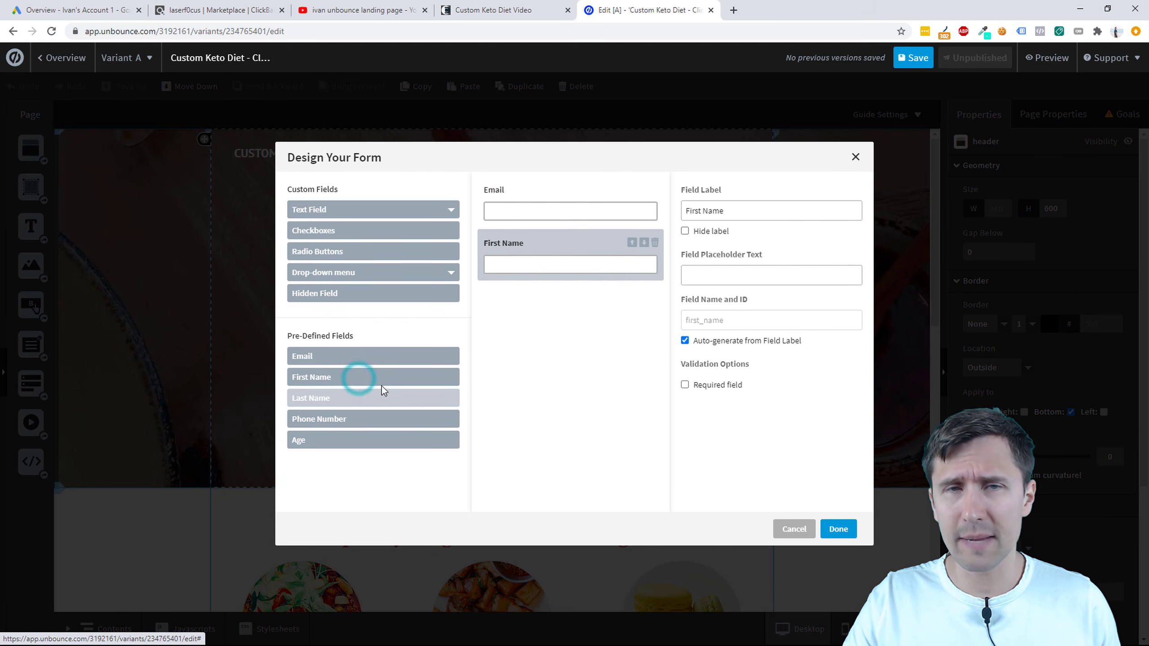
click(632, 243)
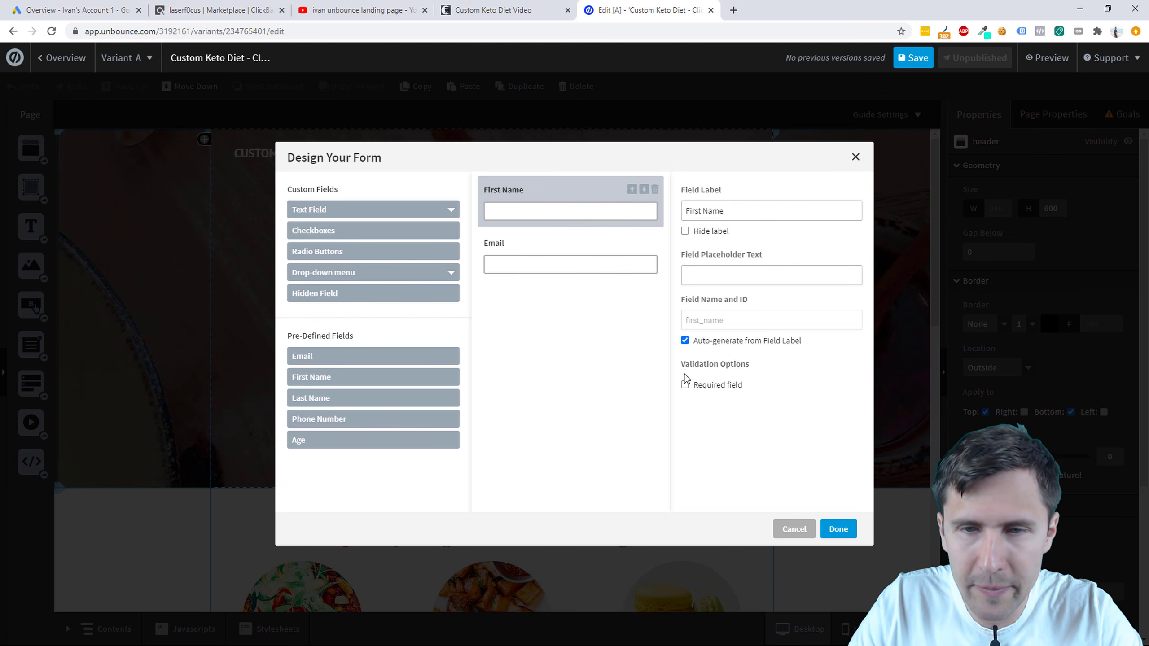
click(561, 242)
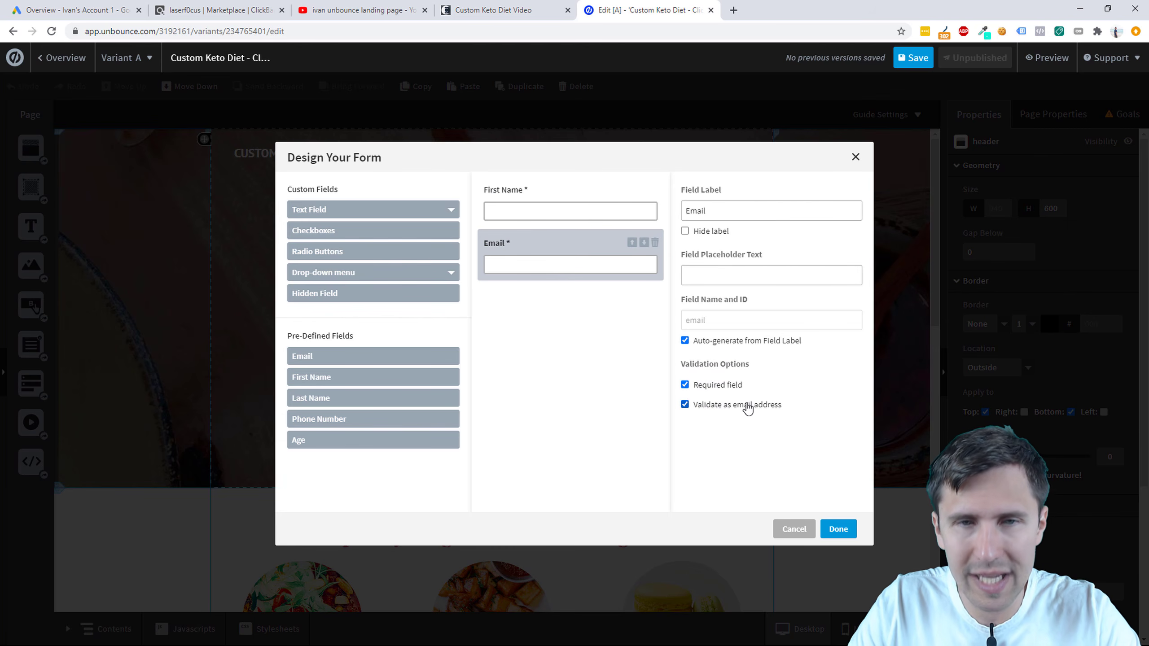
click(562, 187)
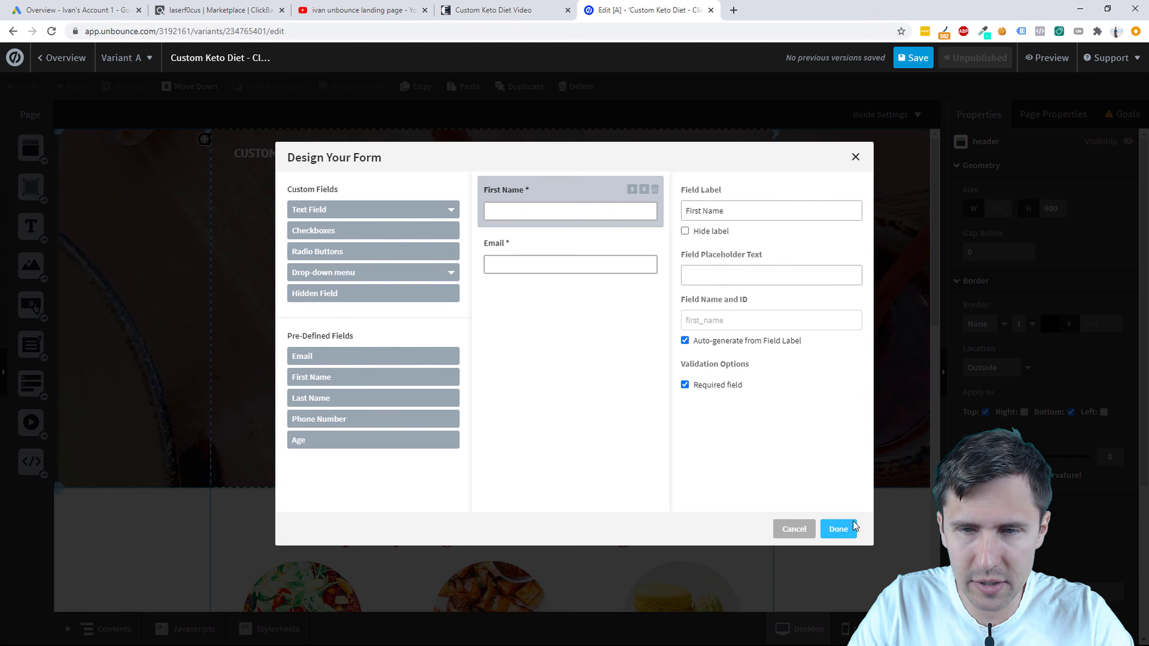
click(838, 528)
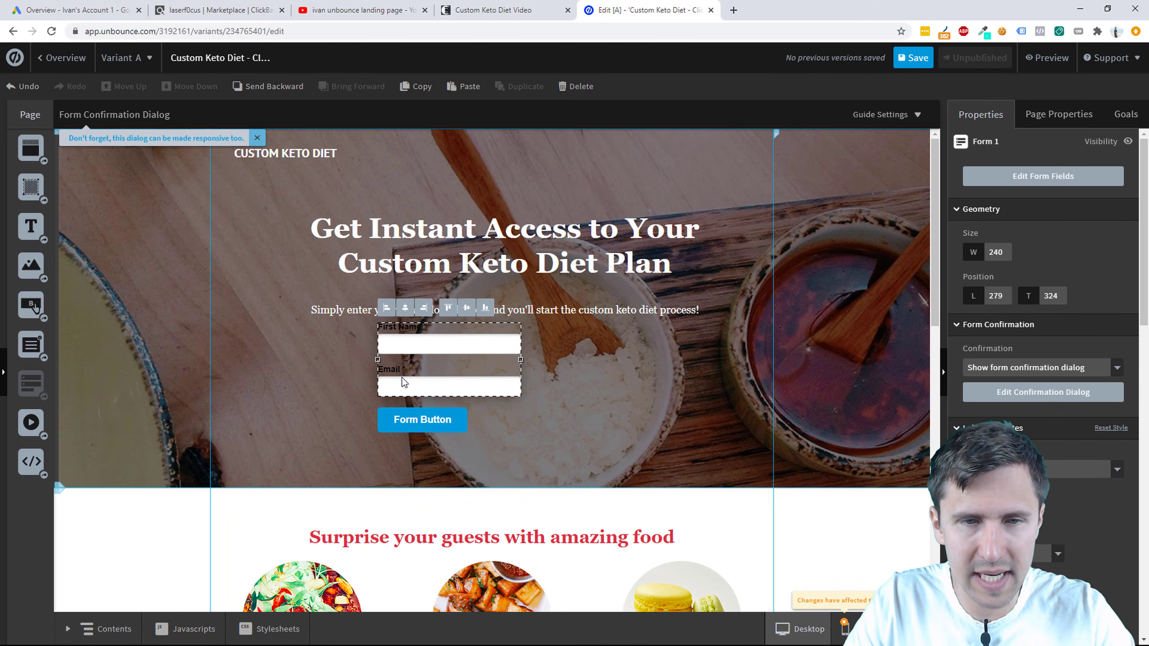
Step: Hide the field labels and use 'Enter First Name Here...' and 'Enter Email Here...' placeholders
double_click(409, 342)
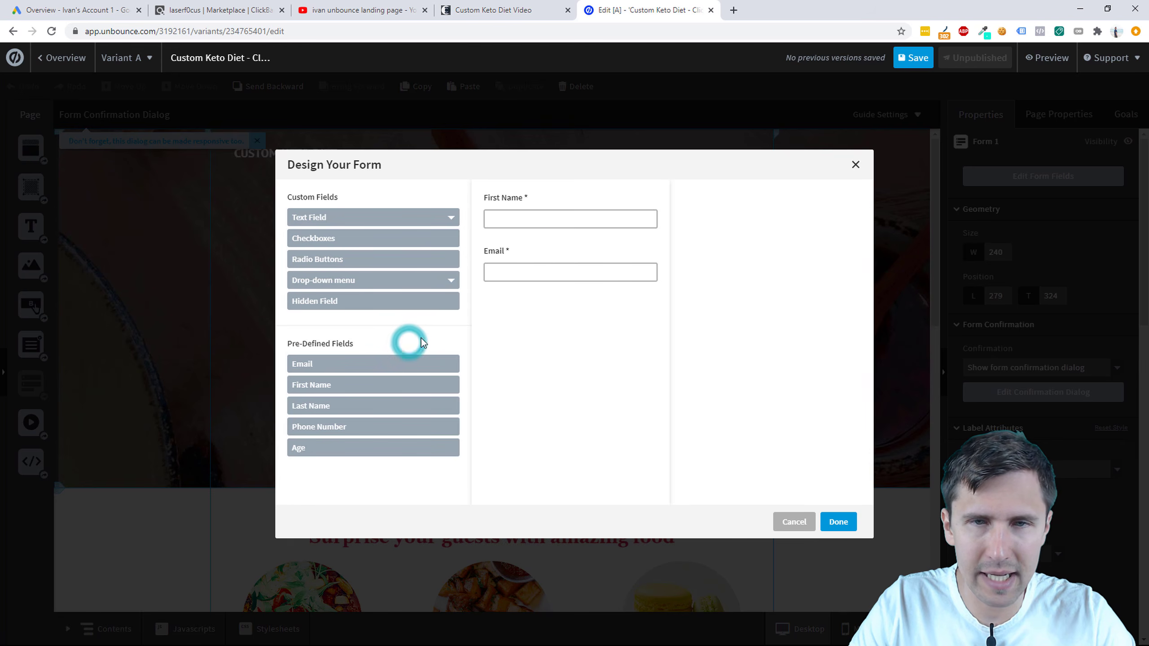
click(543, 218)
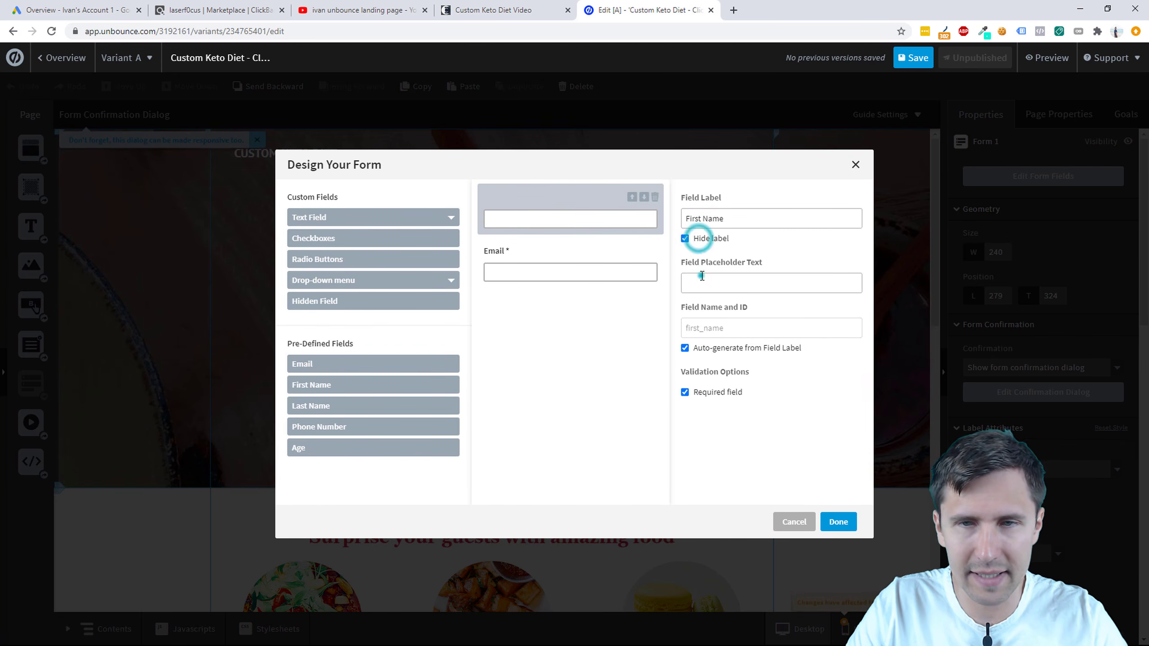
click(701, 277)
text(Enter First Name Here...)
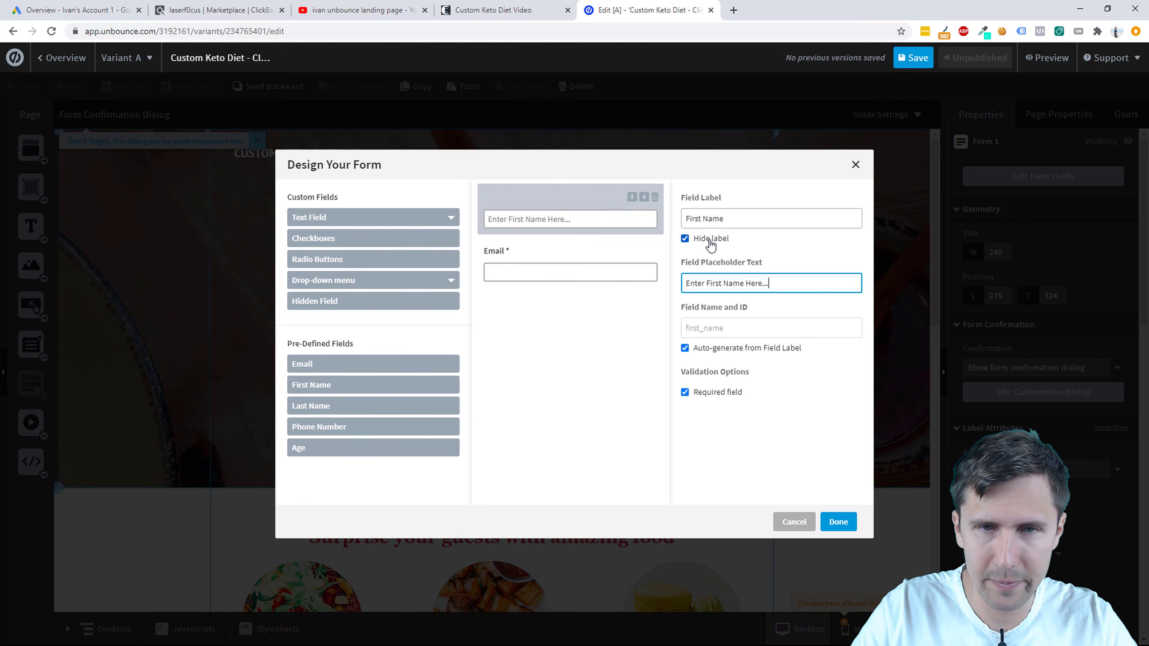
click(574, 270)
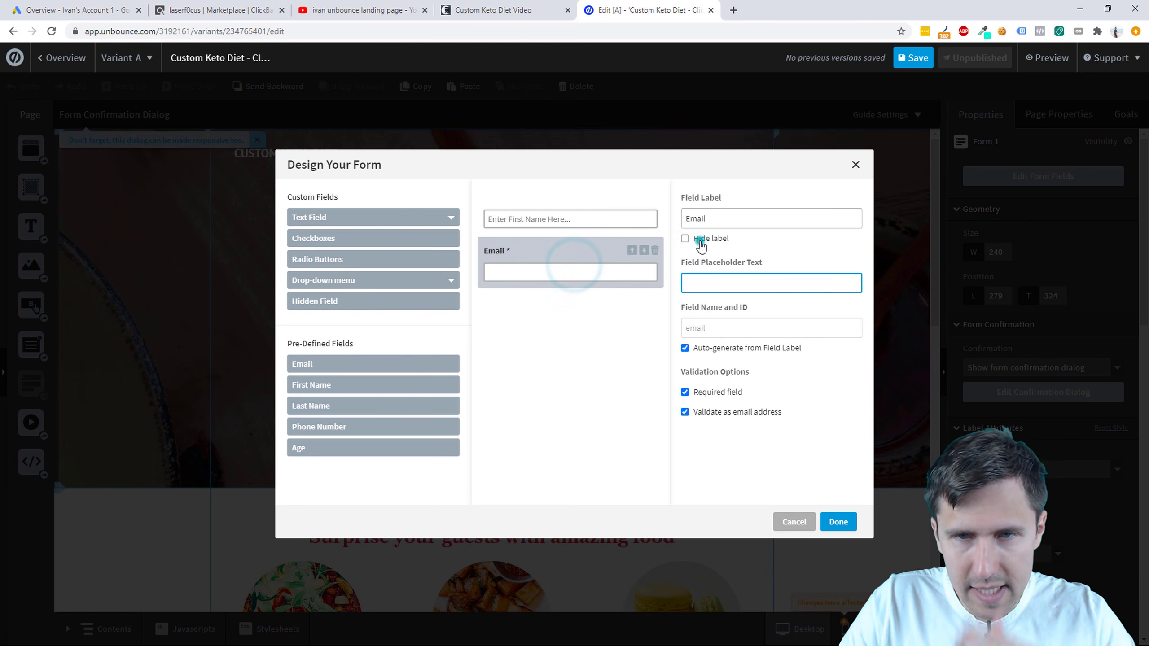
click(699, 240)
click(710, 289)
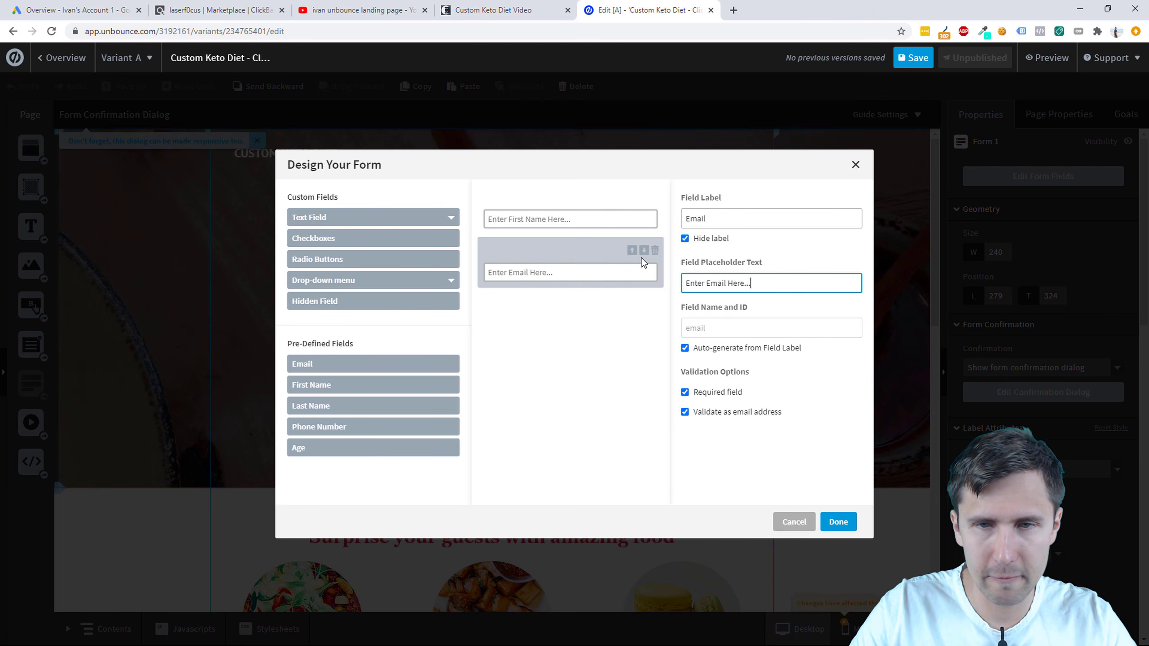
click(838, 522)
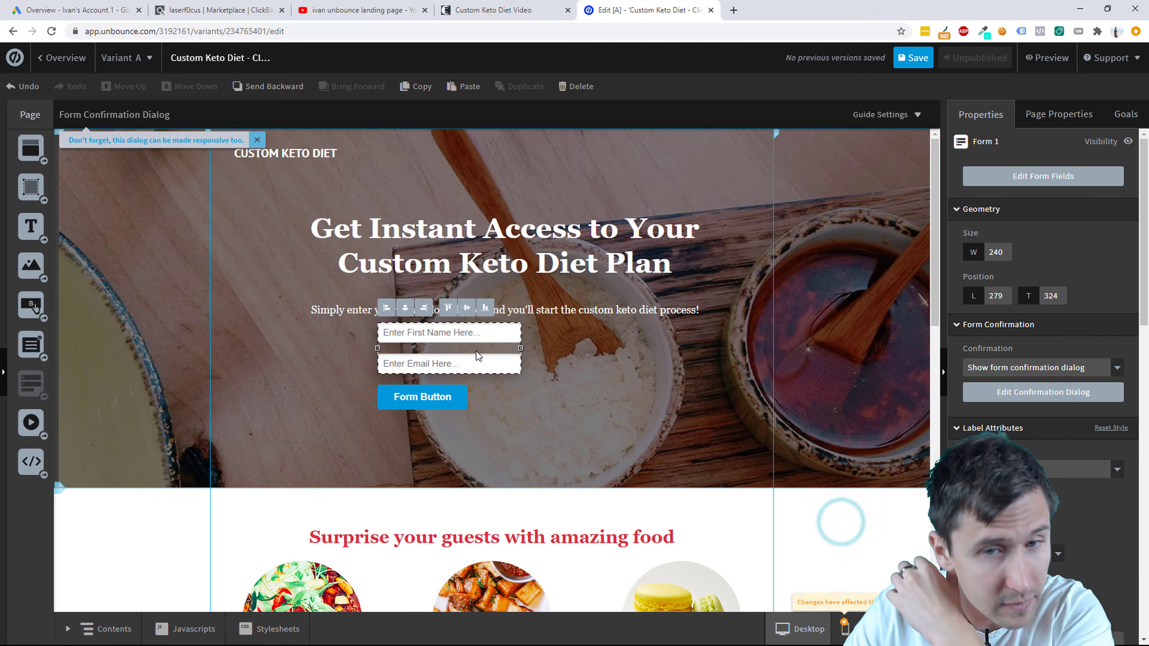
Step: Widen the form fields across the column and stretch the button to full width and taller
drag(468, 344, 702, 360)
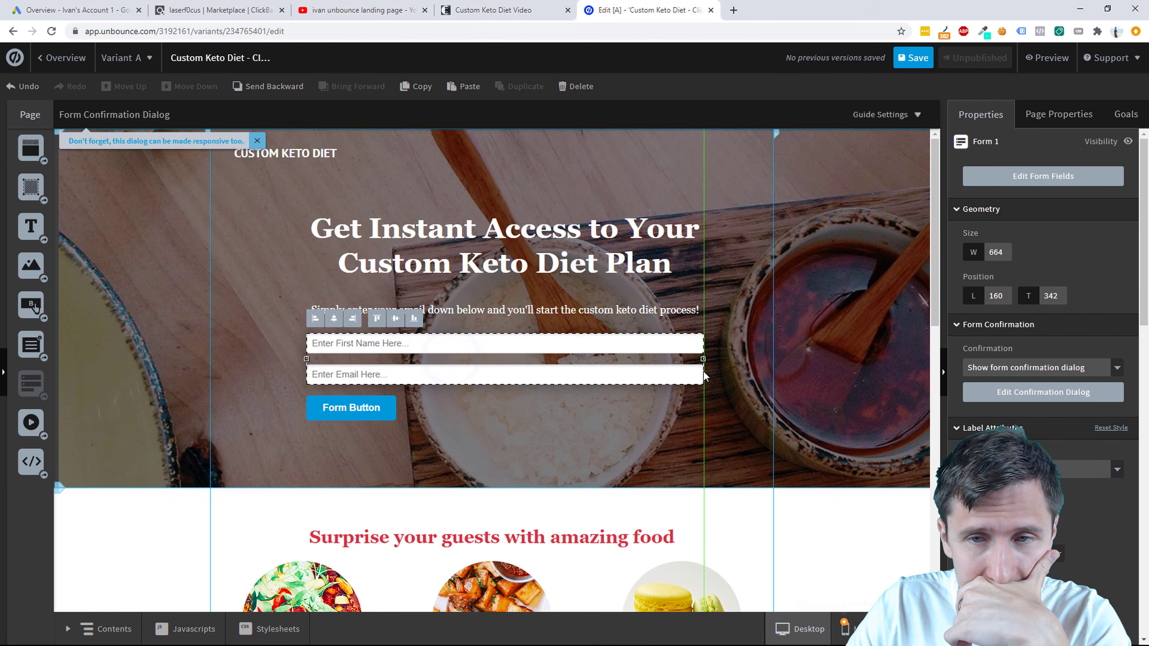
click(586, 426)
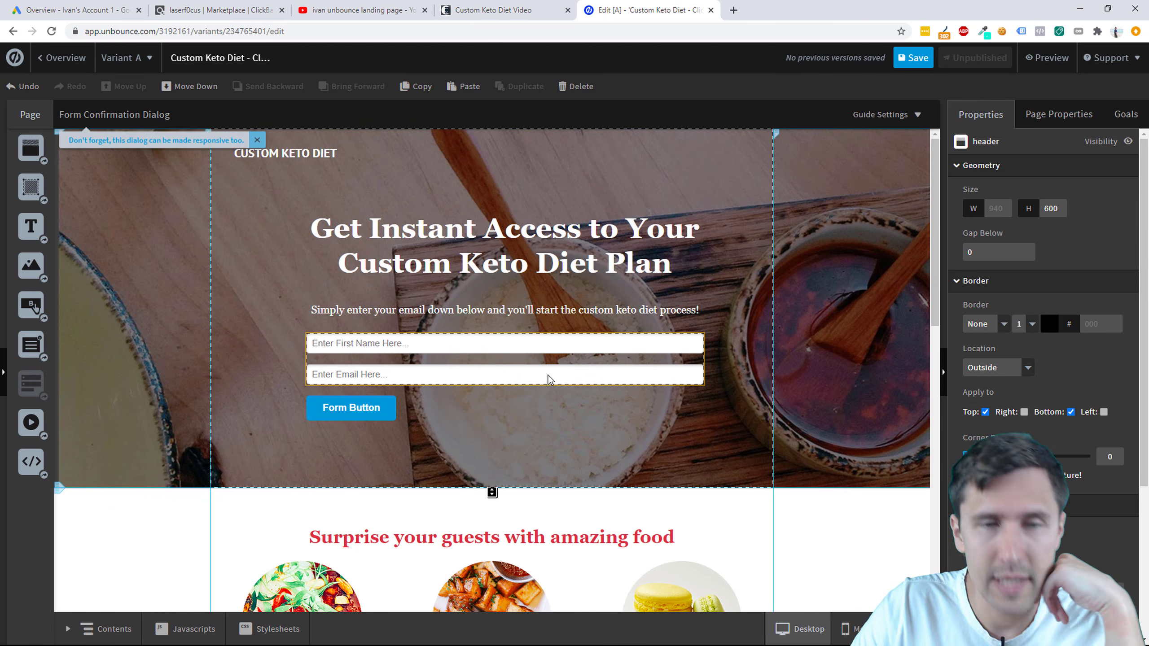
click(393, 407)
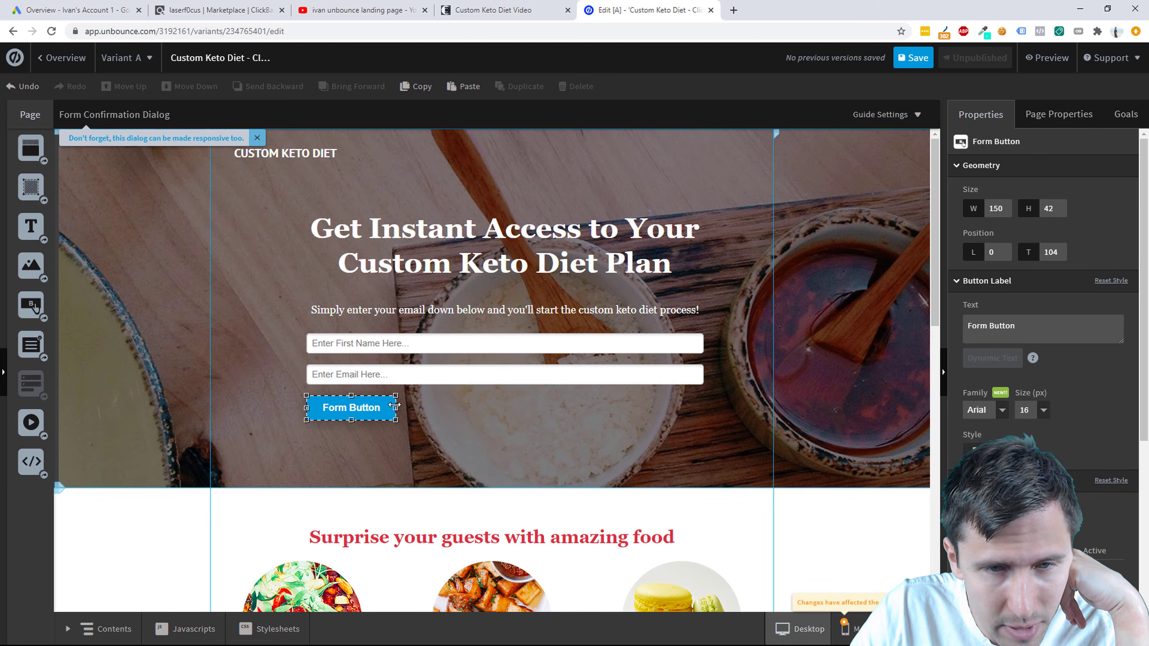
drag(396, 407, 719, 408)
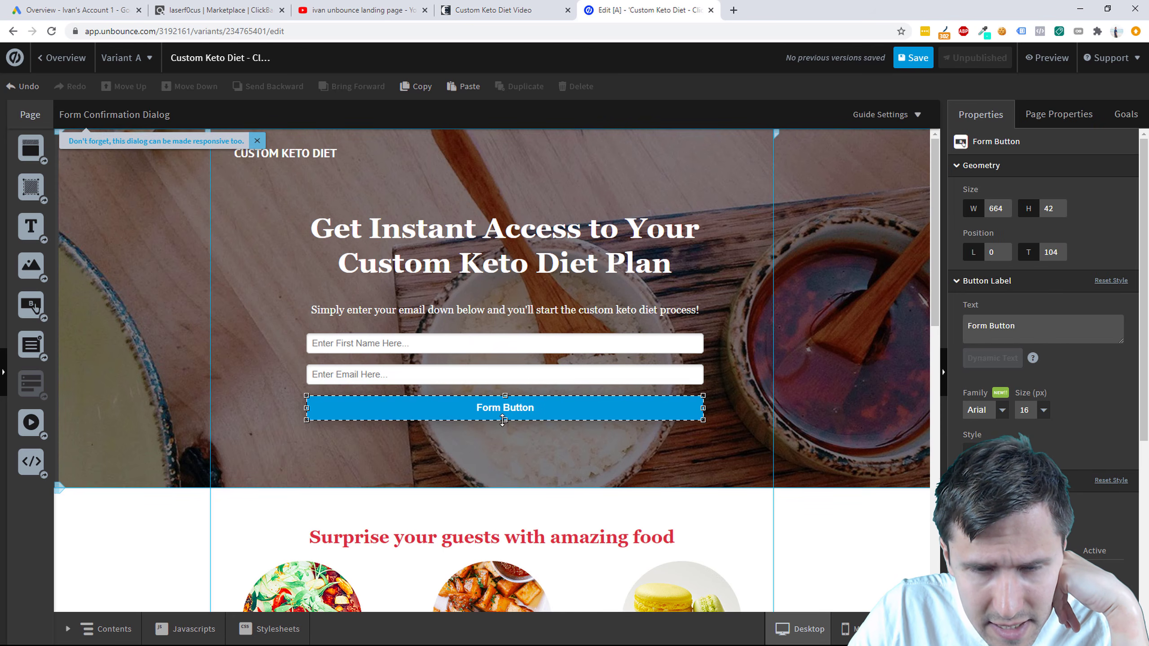
drag(505, 421, 506, 435)
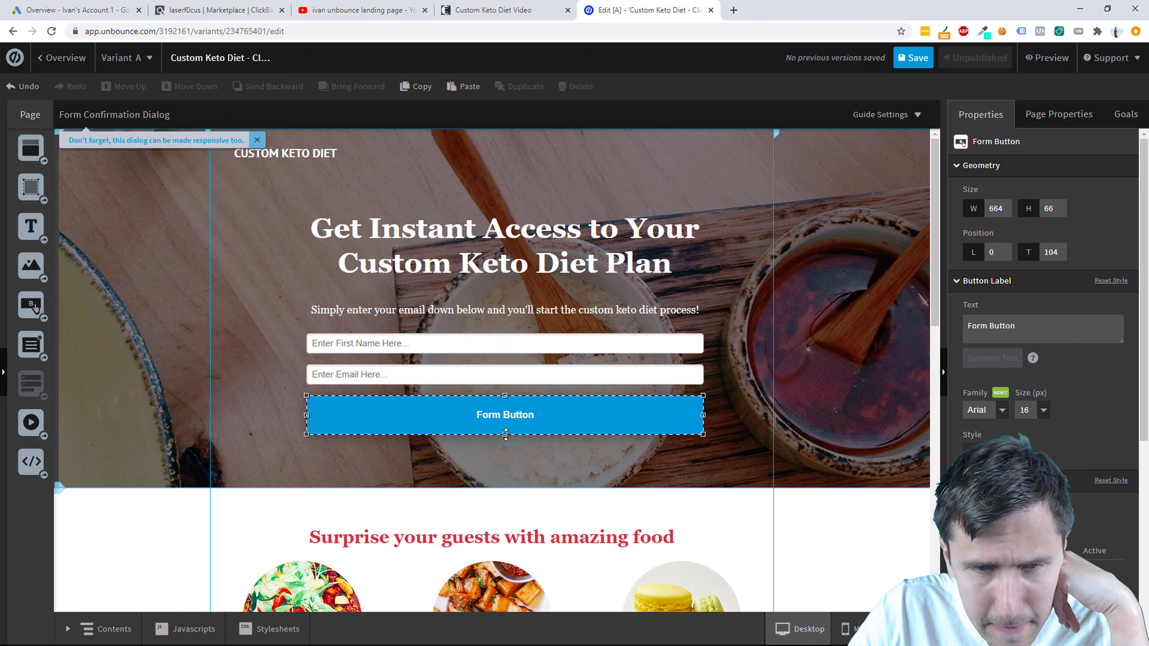
click(553, 475)
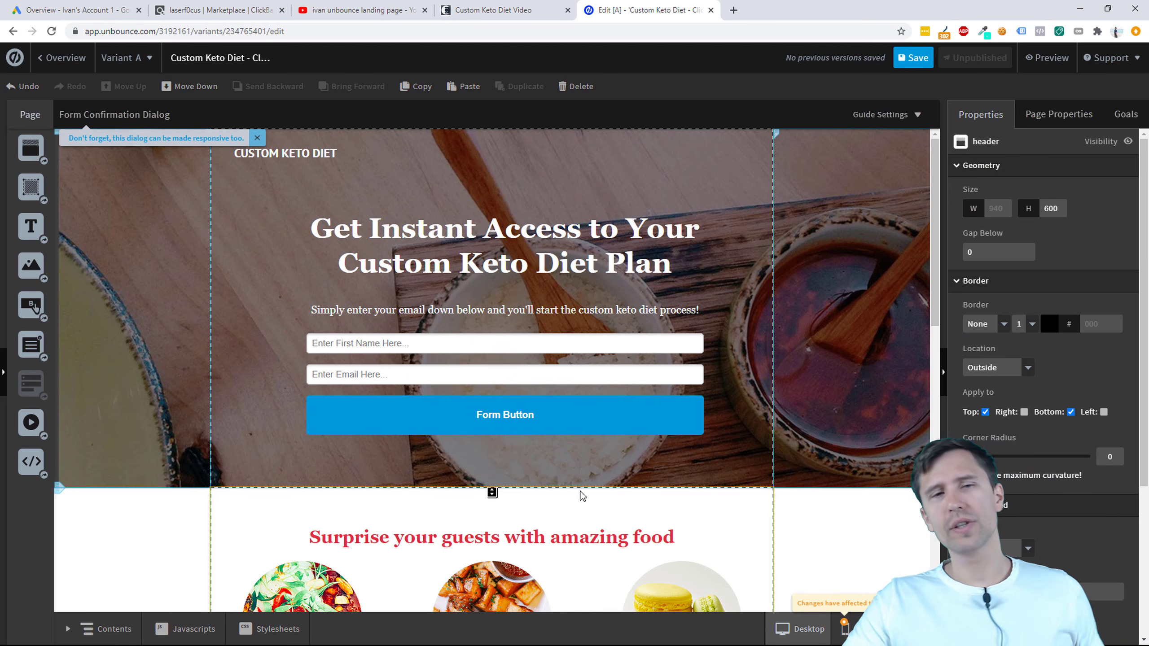
click(561, 426)
click(562, 391)
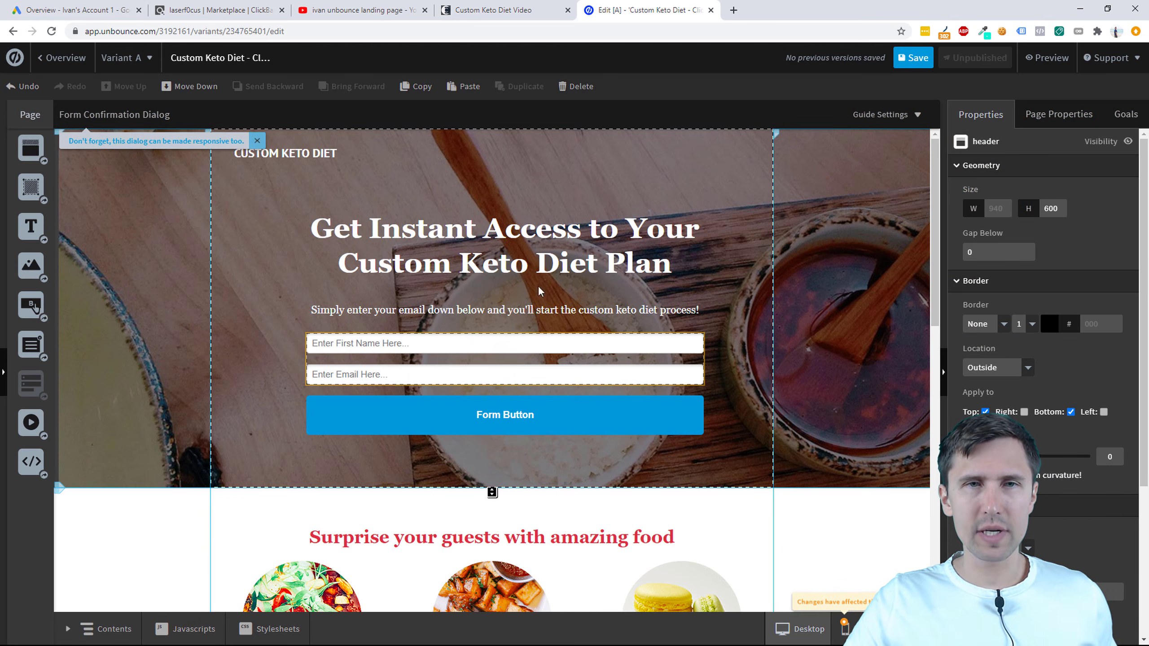
click(527, 6)
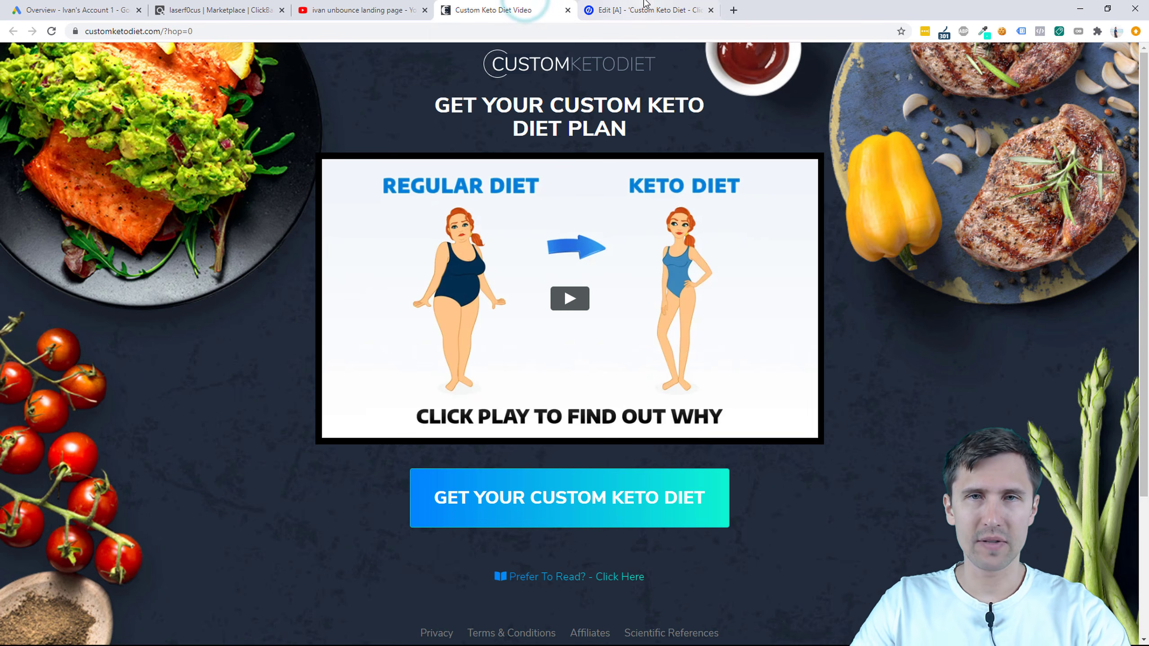
click(654, 6)
Step: Change the button label to 'GET STARTED ON YOUR CUSTOM KETO DIET PLAN!' at 22 px
click(524, 413)
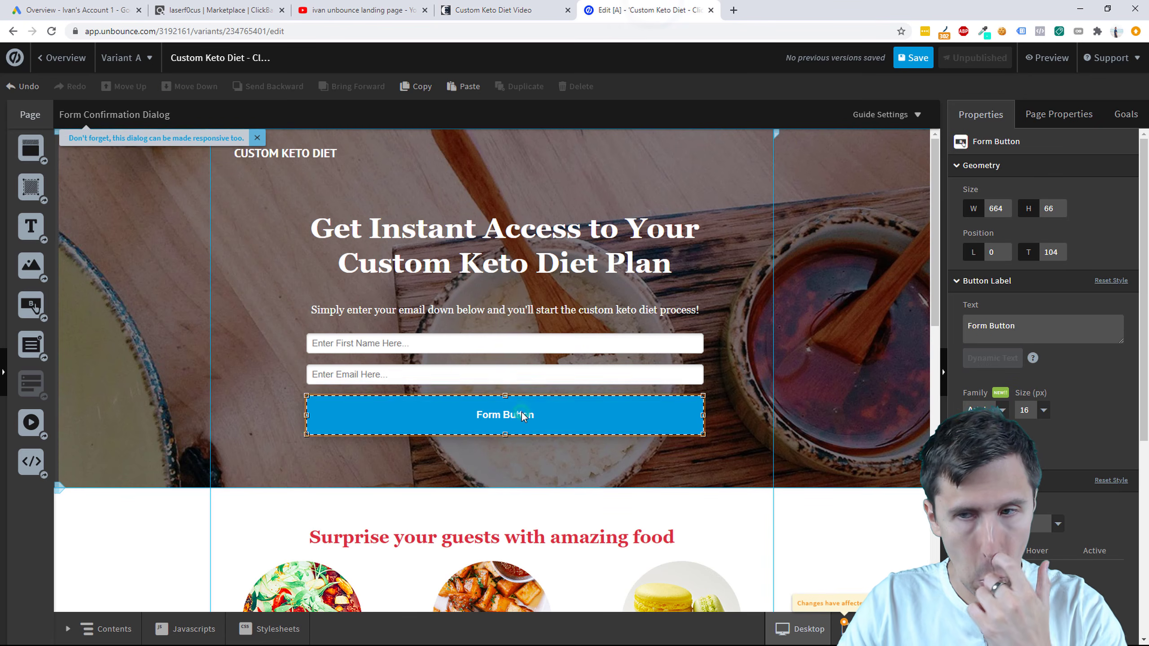
click(1013, 325)
key(ctrl+a)
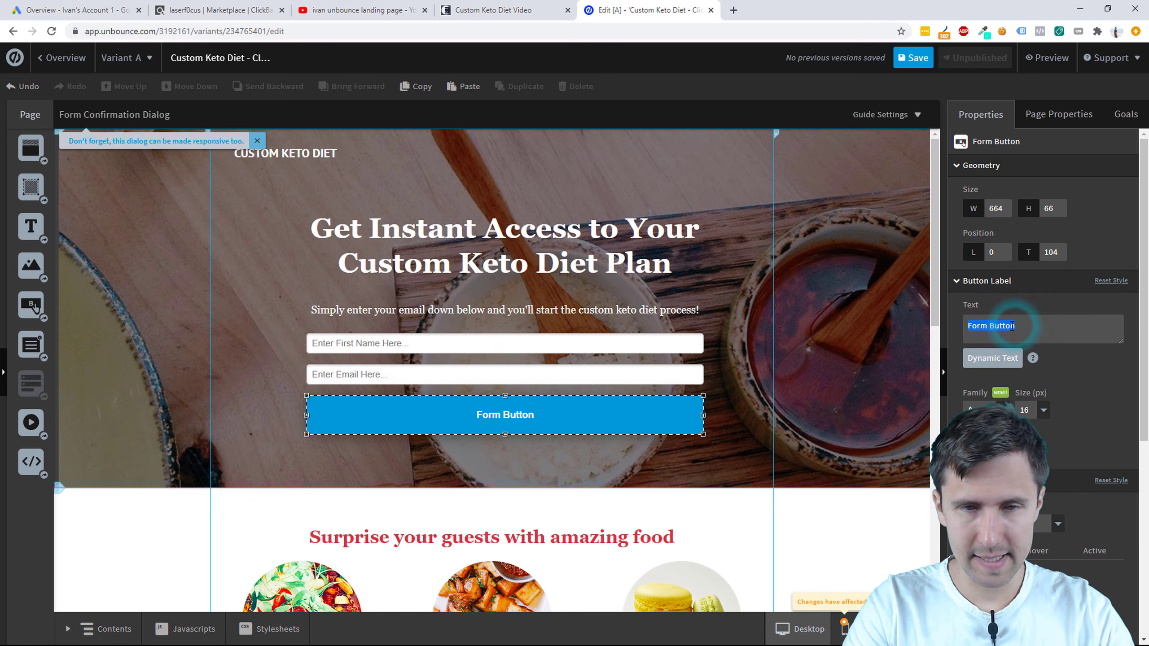
text(G)
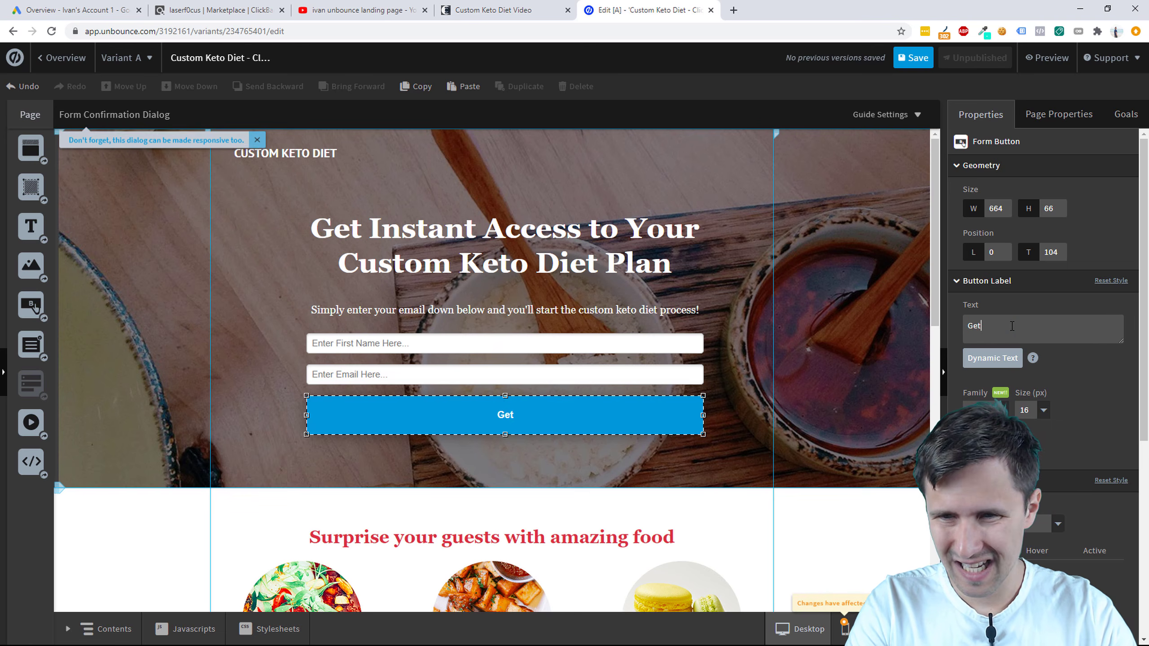
click(543, 9)
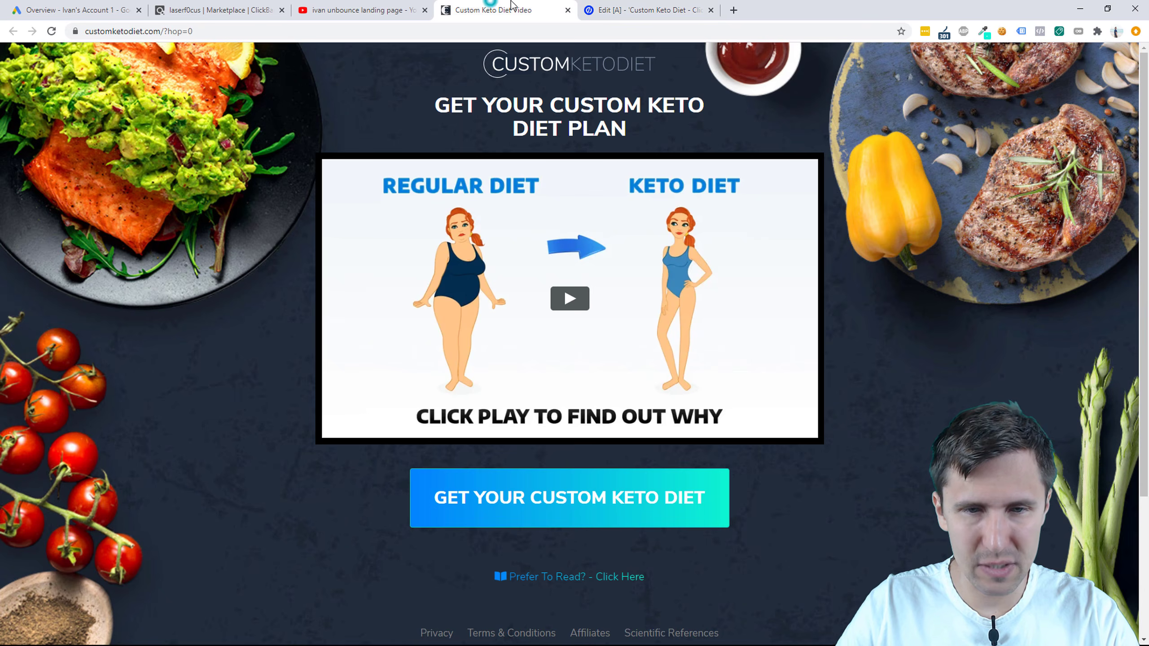
click(638, 7)
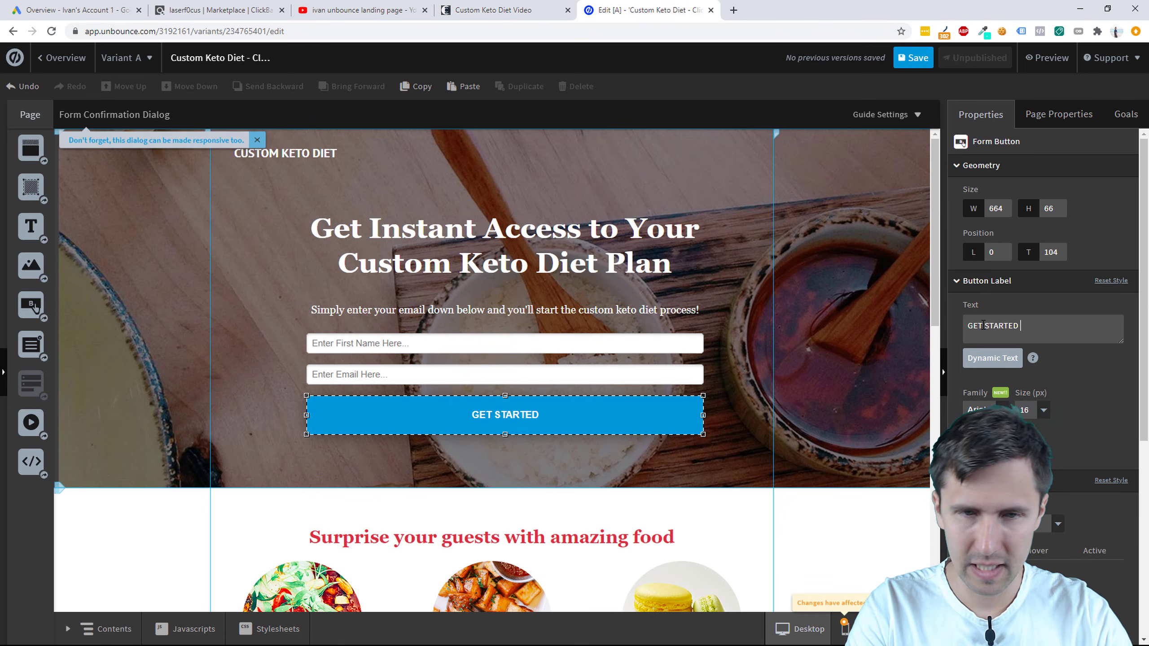
text(YOUR KETO)
key(BackSpace)
key(BackSpace)
key(BackSpace)
key(BackSpace)
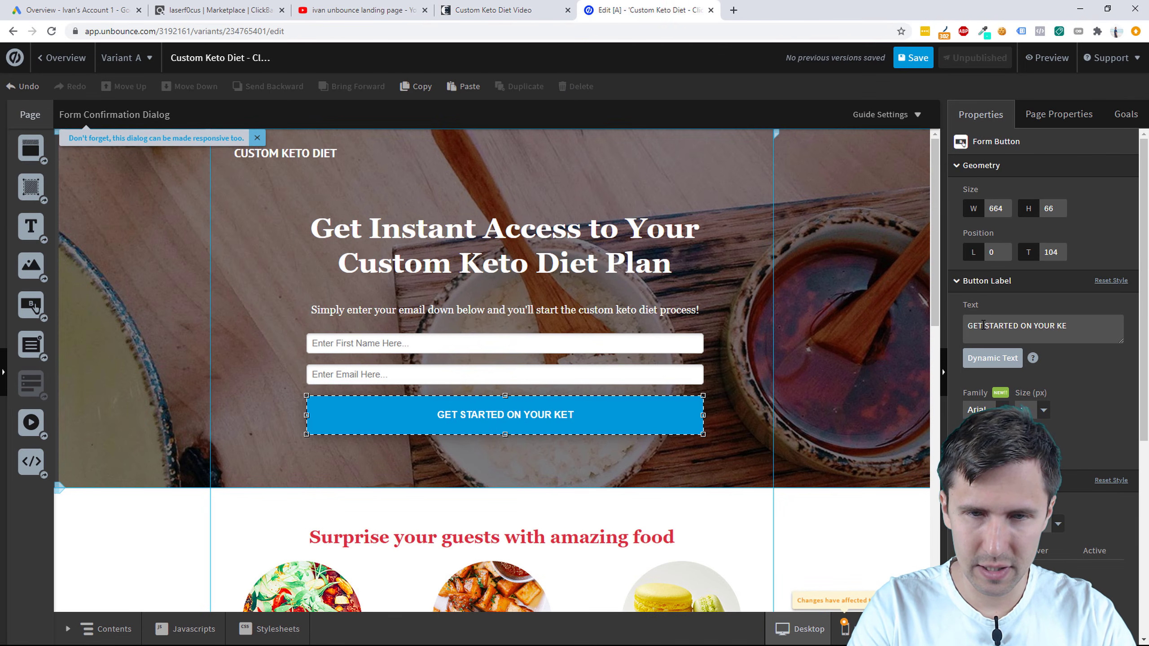
text(CUSTOM )
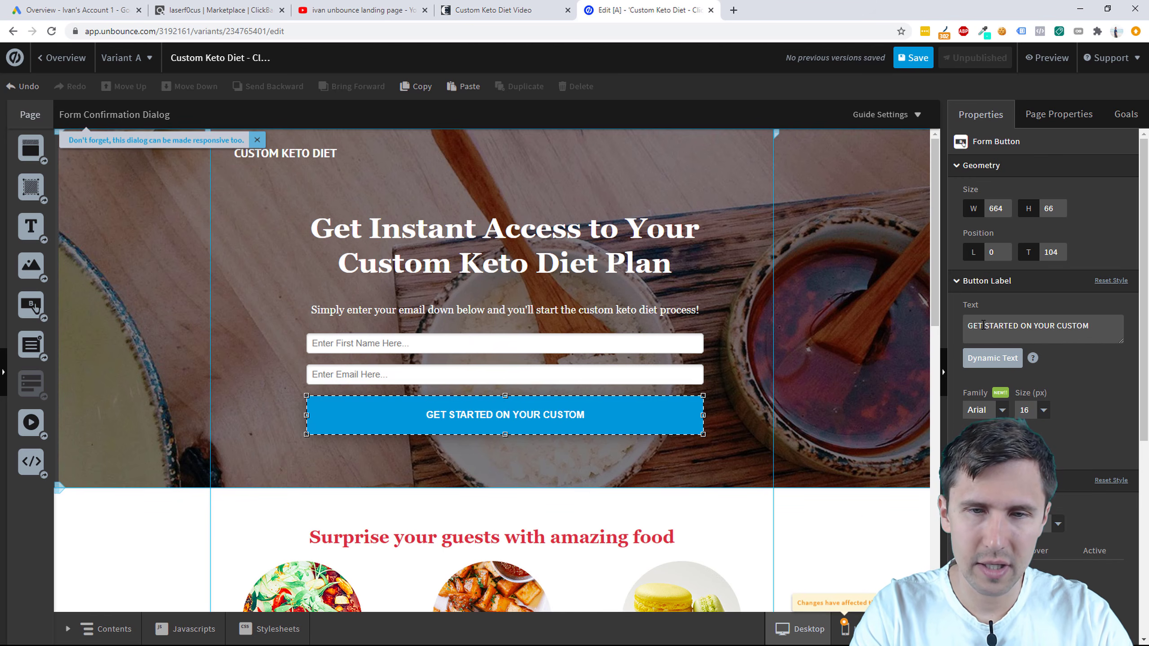
text(KETO D)
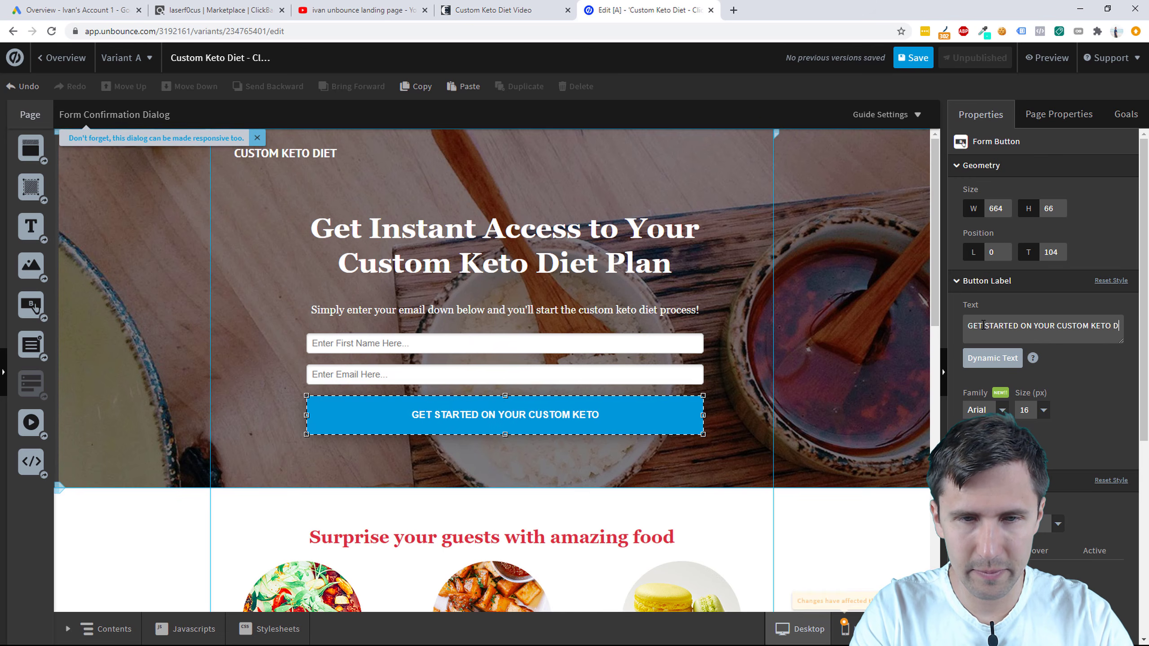
text(IET PLAN!)
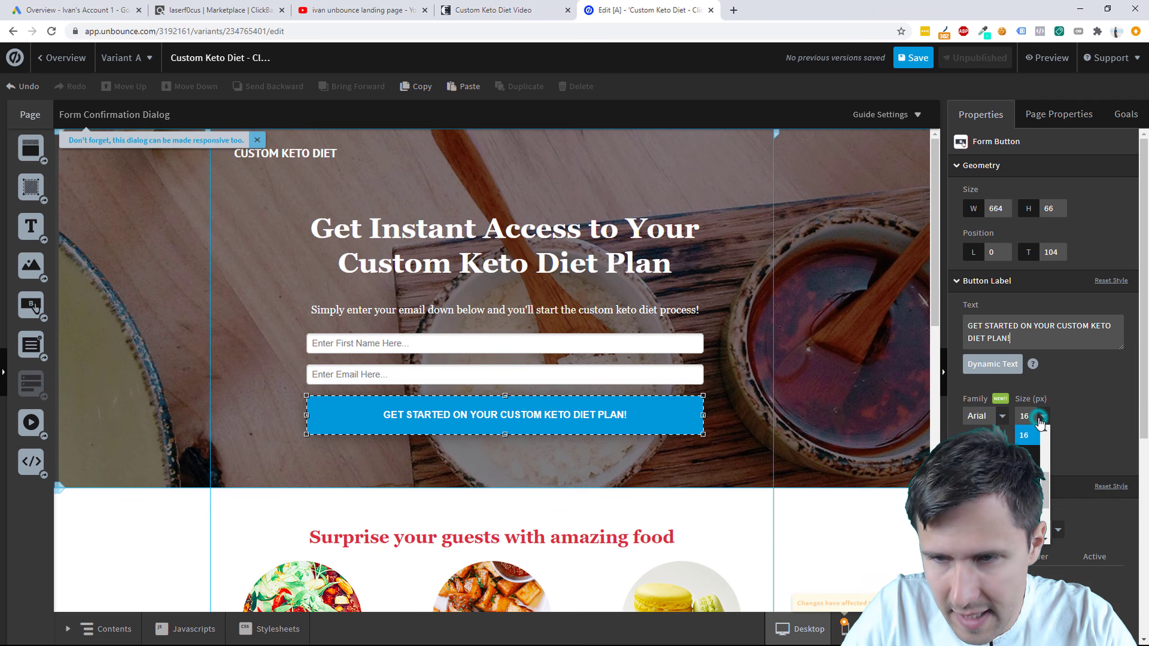
click(1026, 475)
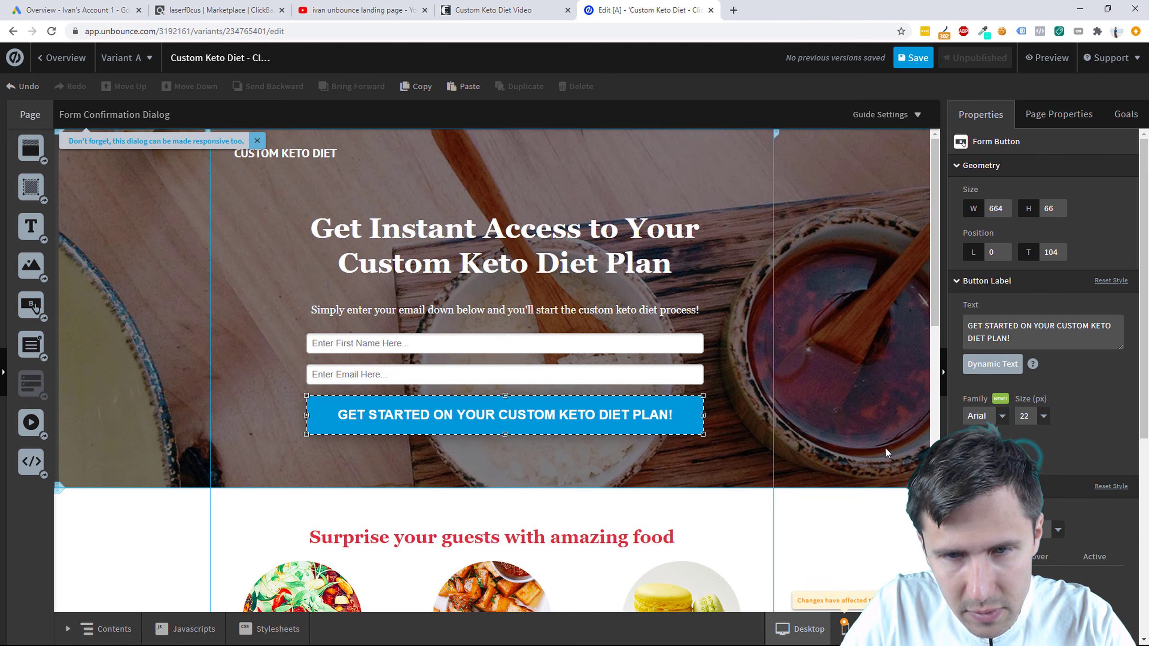
click(820, 445)
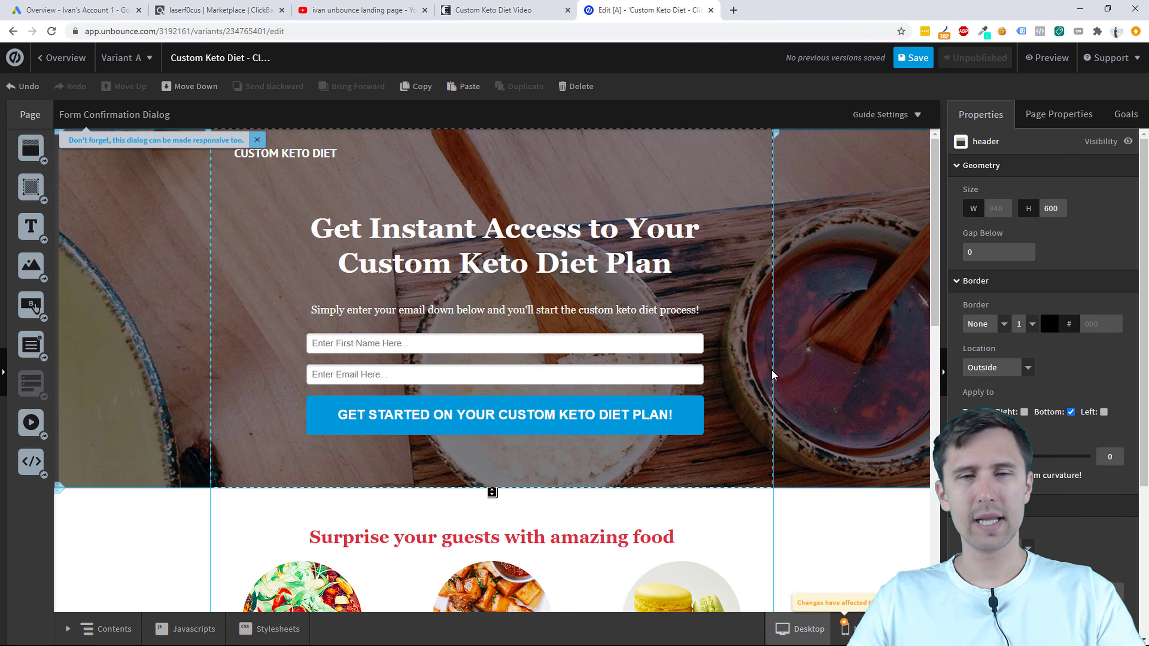
Step: Use ColorZilla on the keto site's CTA button left end to copy blue #0388FD
click(498, 9)
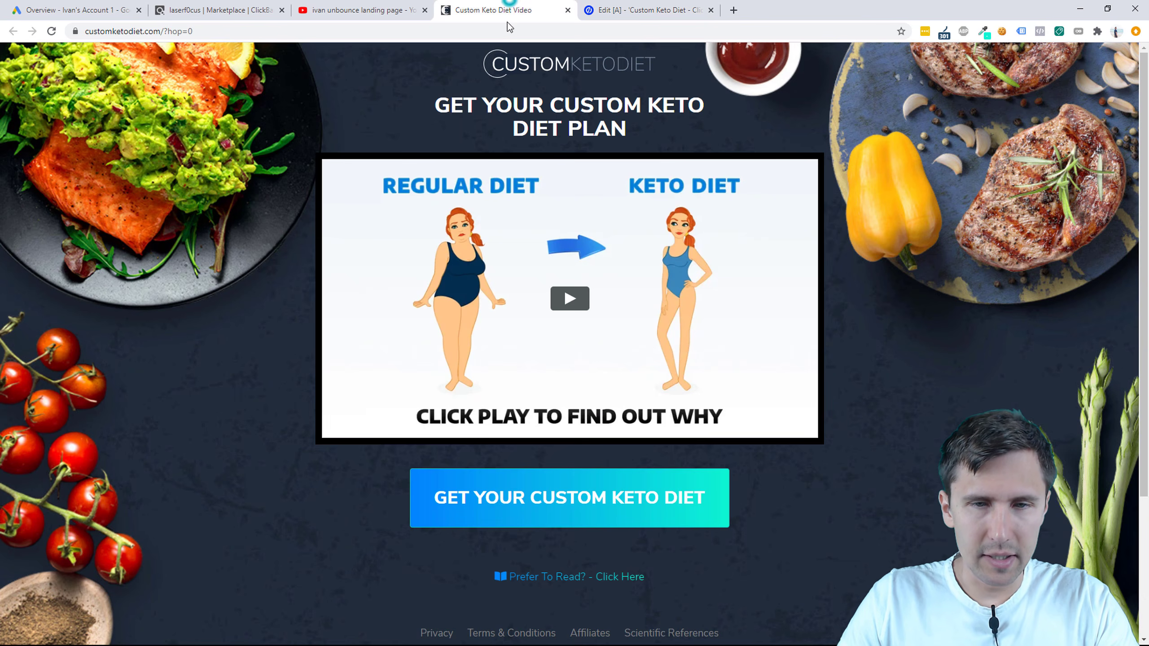
click(647, 8)
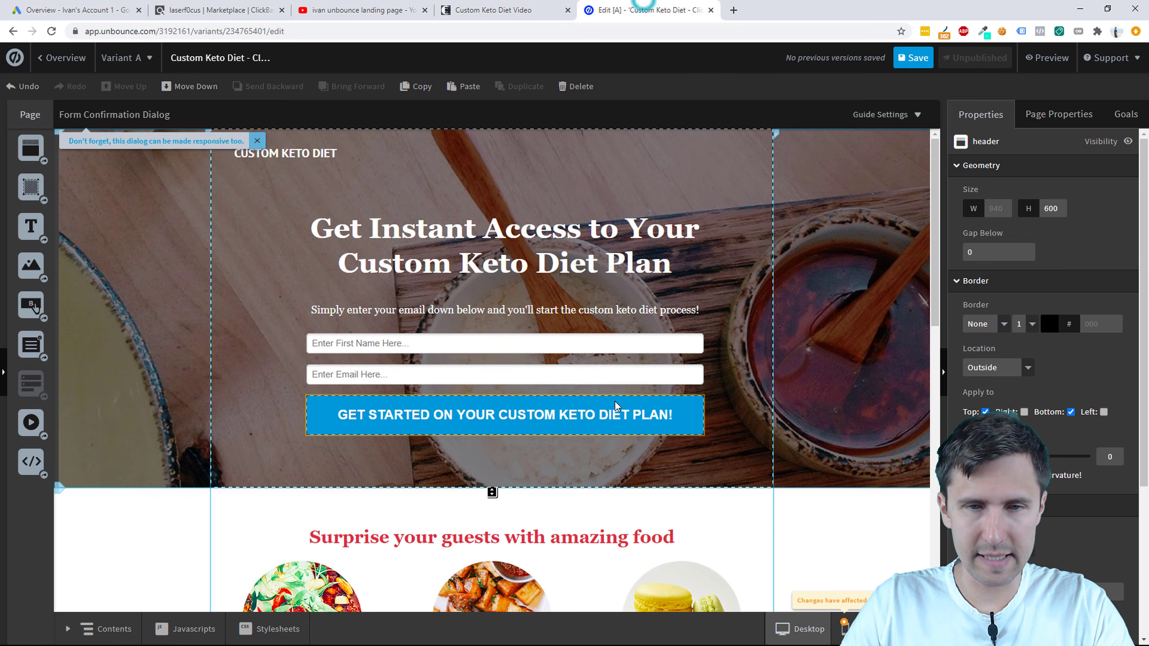
click(542, 13)
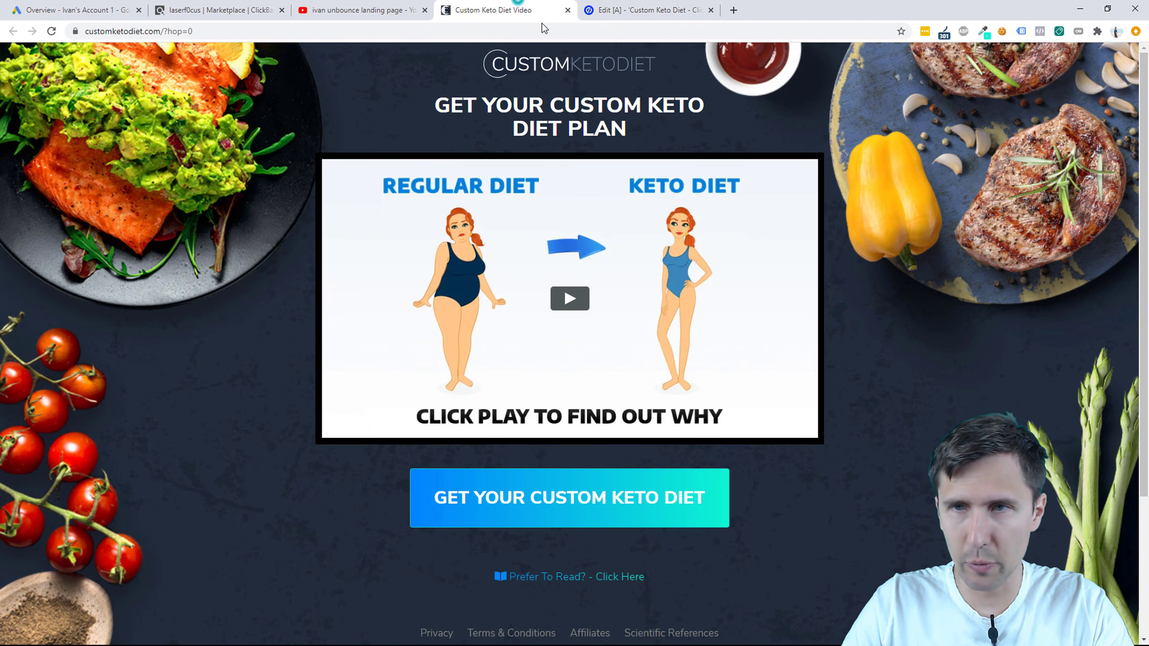
click(984, 31)
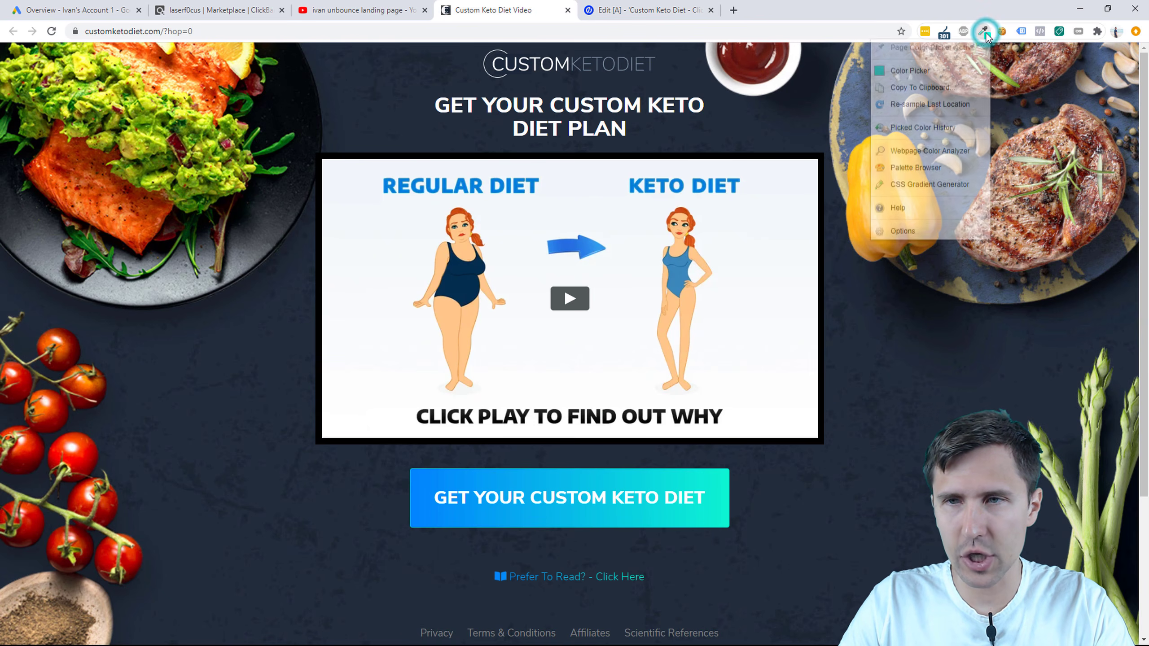
click(985, 33)
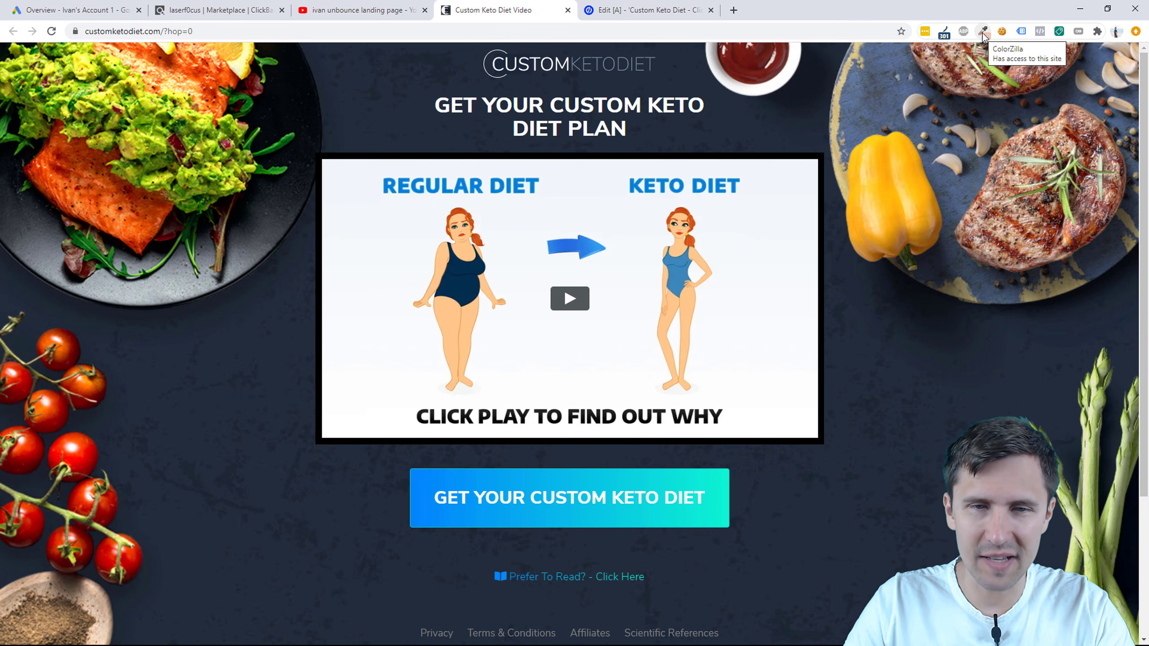
click(983, 33)
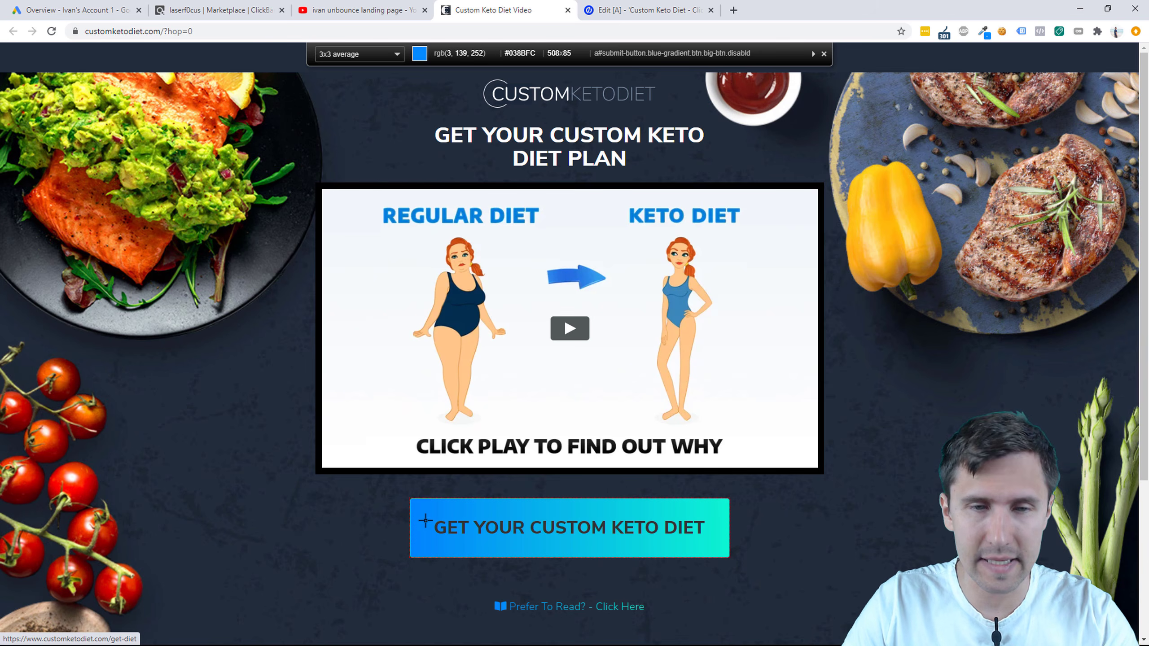
click(421, 509)
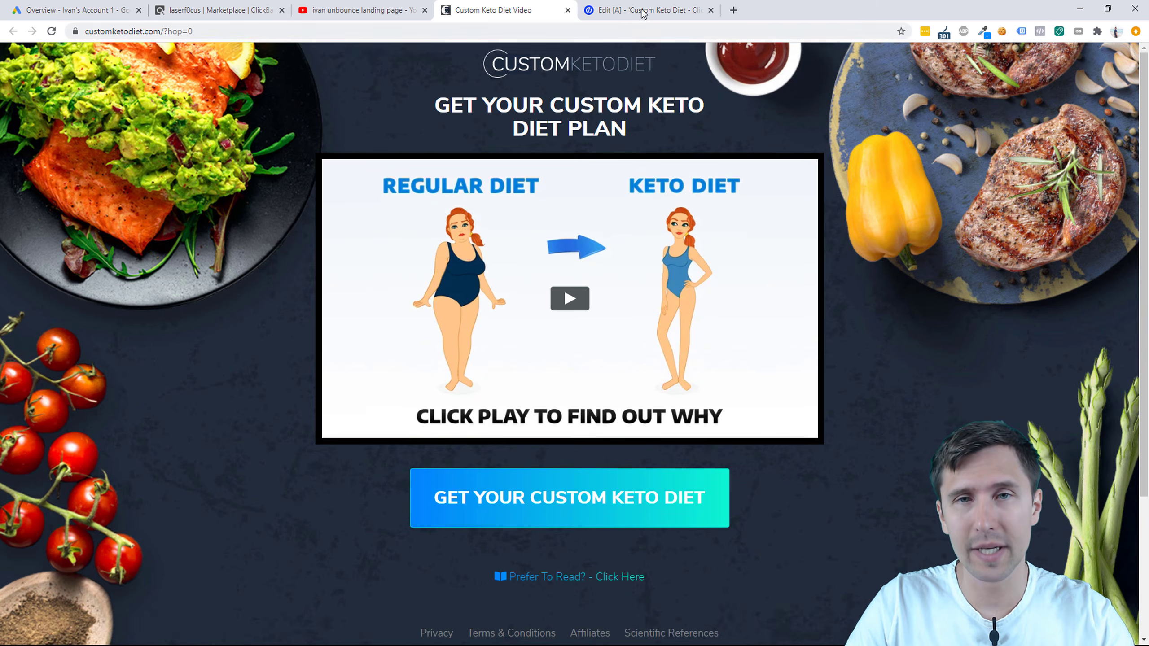
click(647, 10)
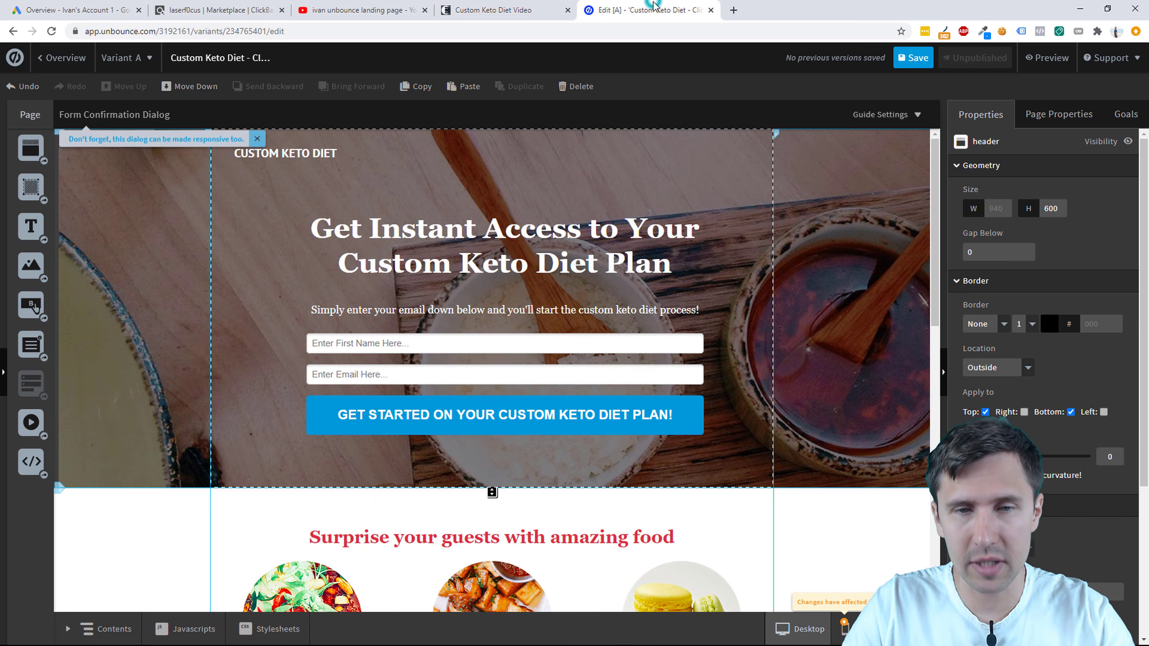
Step: Set the button fill to Gradient and paste 0388FD over the top colour 0098DB
click(613, 422)
scroll(1031, 407, down, 3)
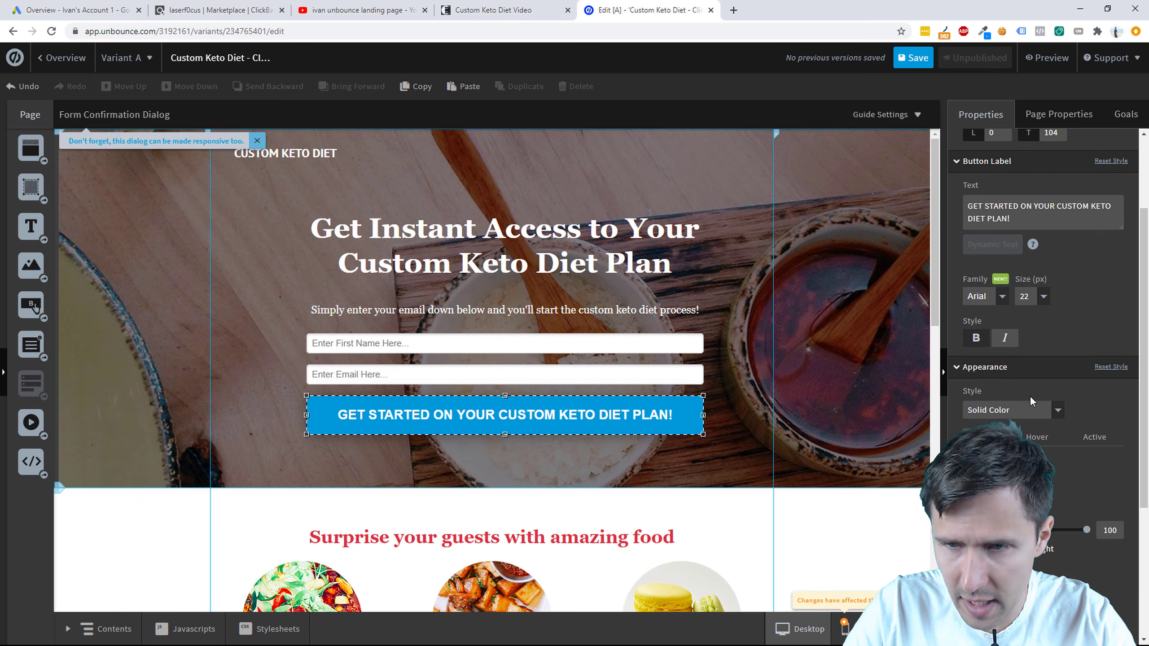
click(1018, 410)
click(1011, 444)
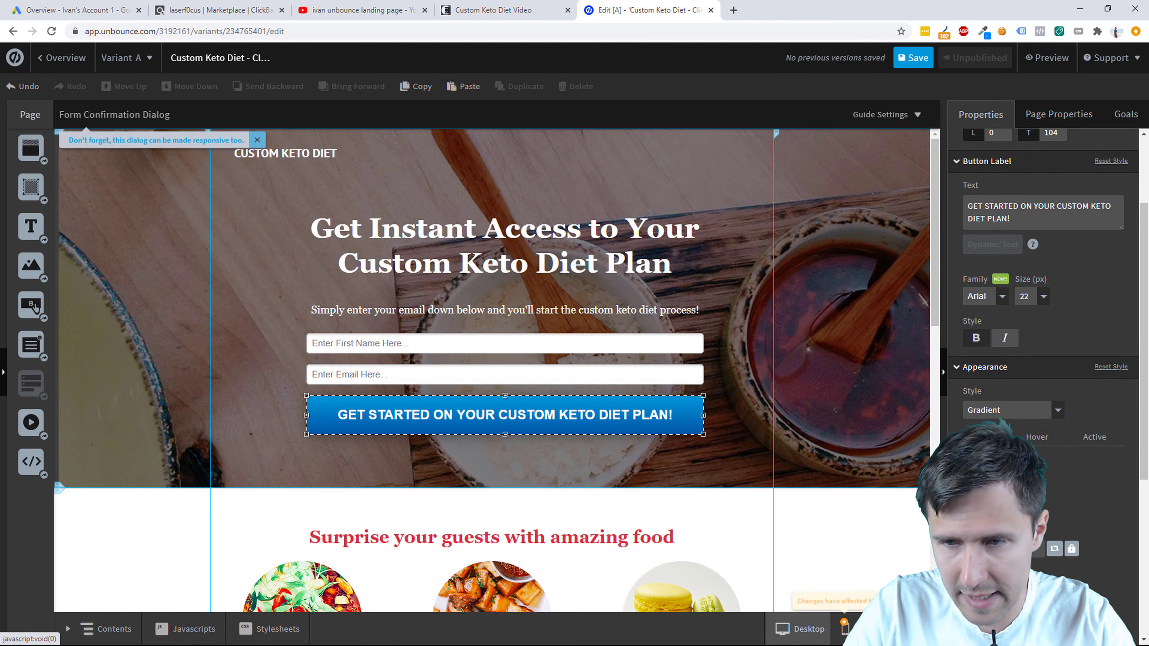
scroll(1056, 487, down, 3)
click(1071, 429)
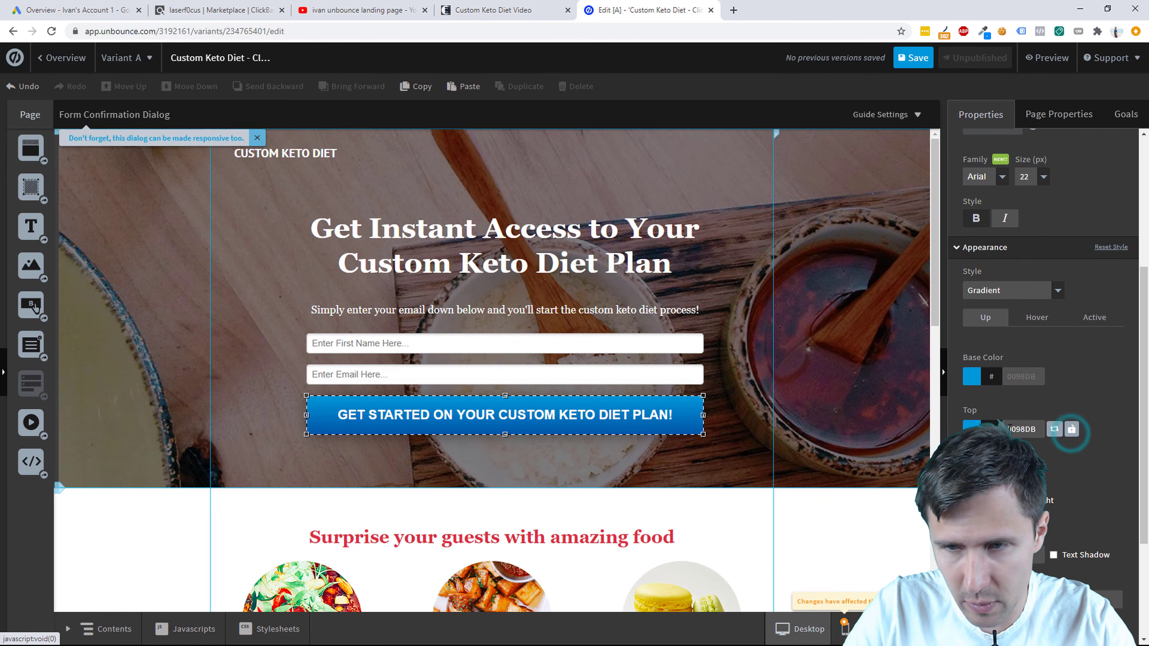
double_click(1025, 429)
right_click(1024, 429)
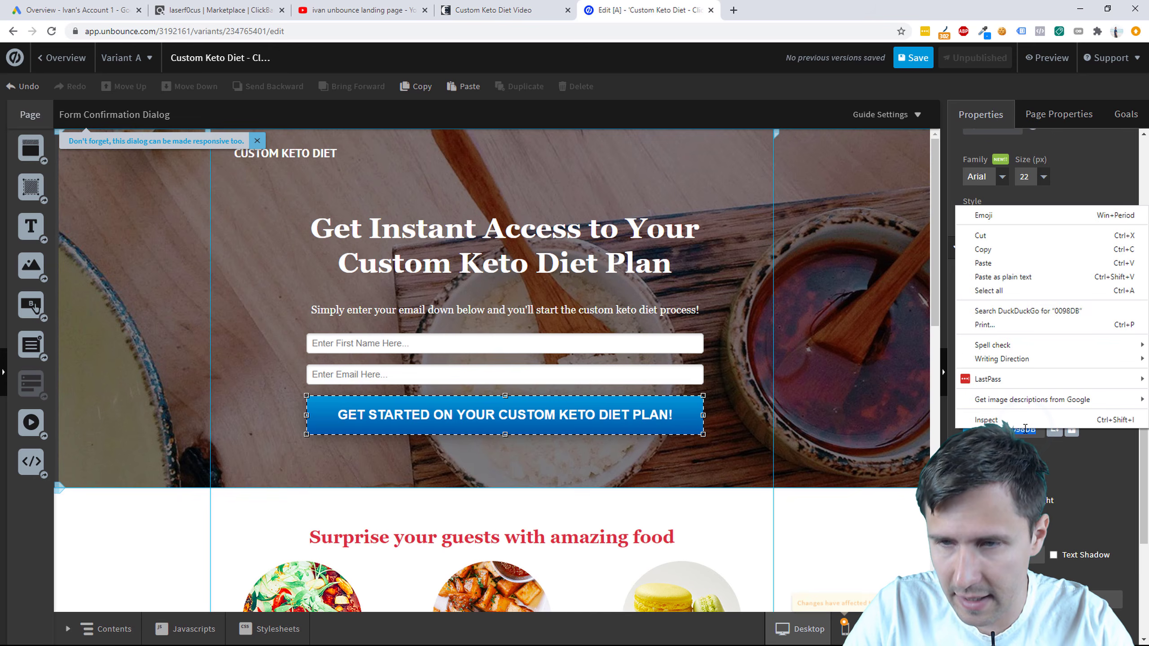
click(1002, 277)
click(1009, 429)
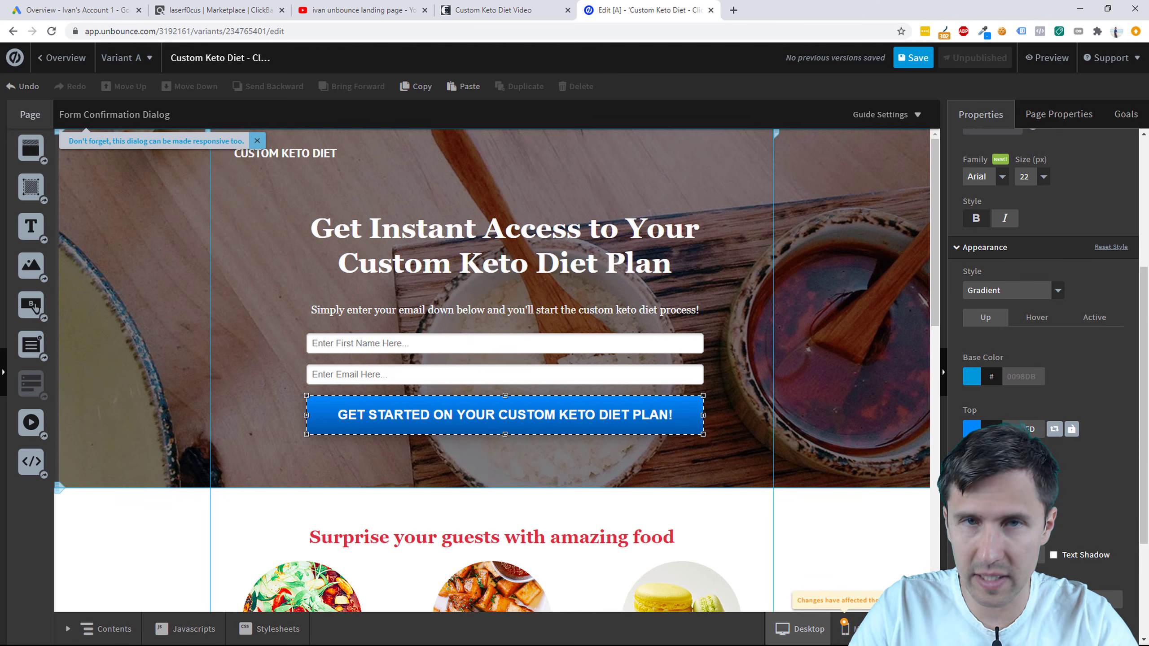
Step: Sample turquoise #0DF3D3 from the right end of the keto site's button with ColorZilla
click(520, 10)
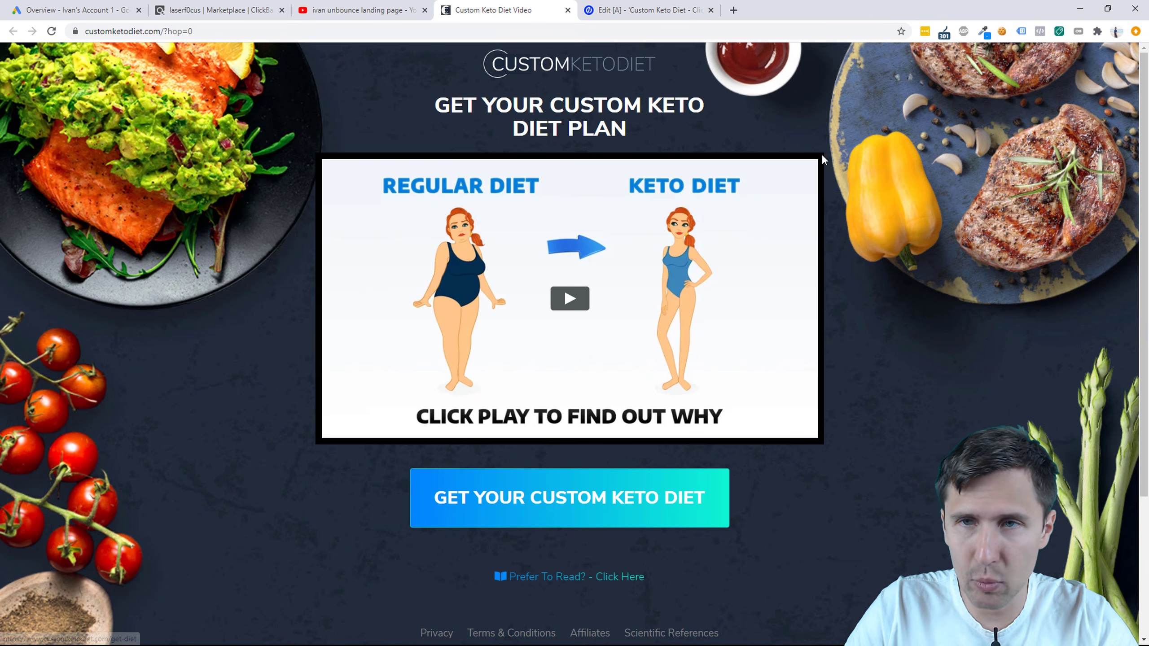
click(985, 30)
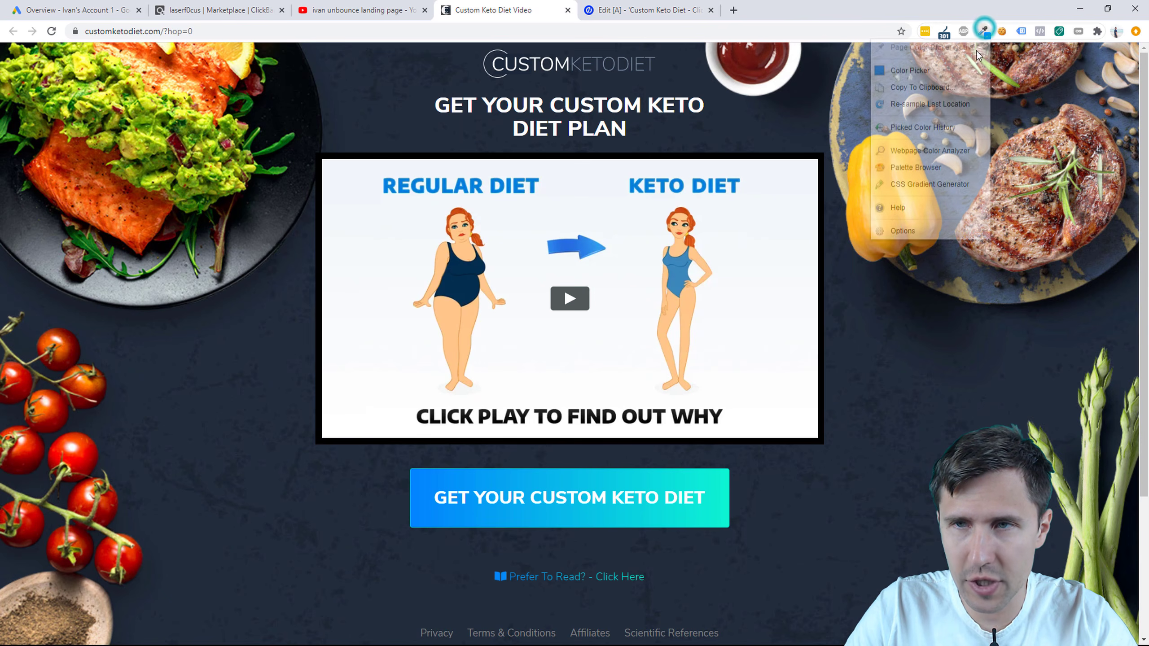
click(723, 514)
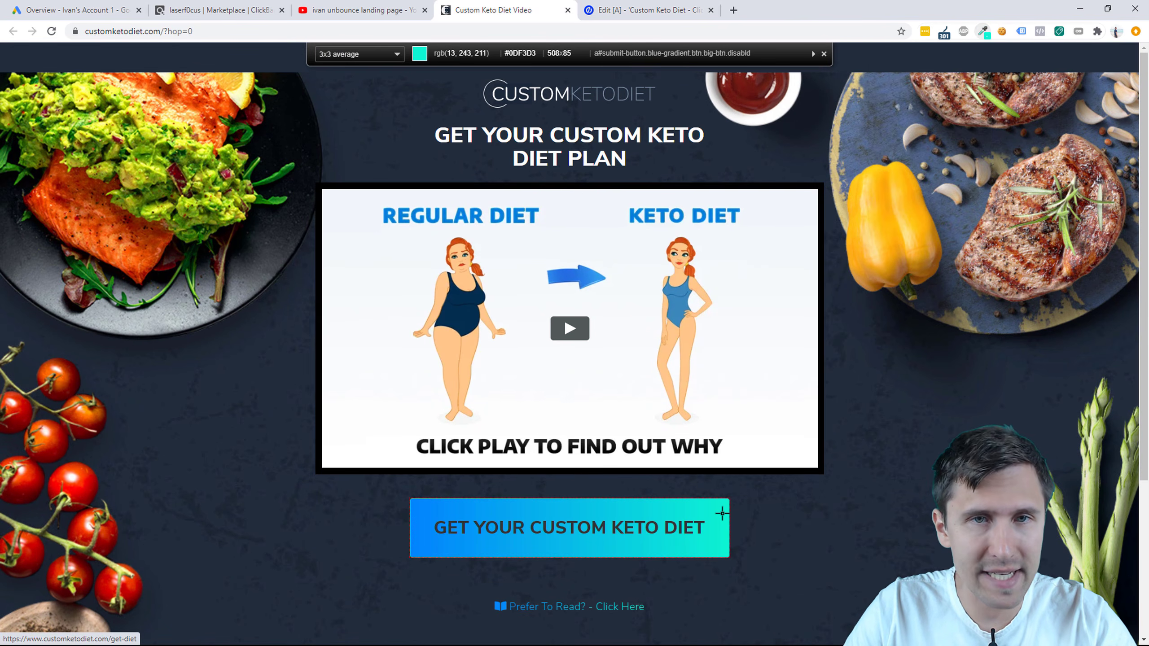
click(642, 5)
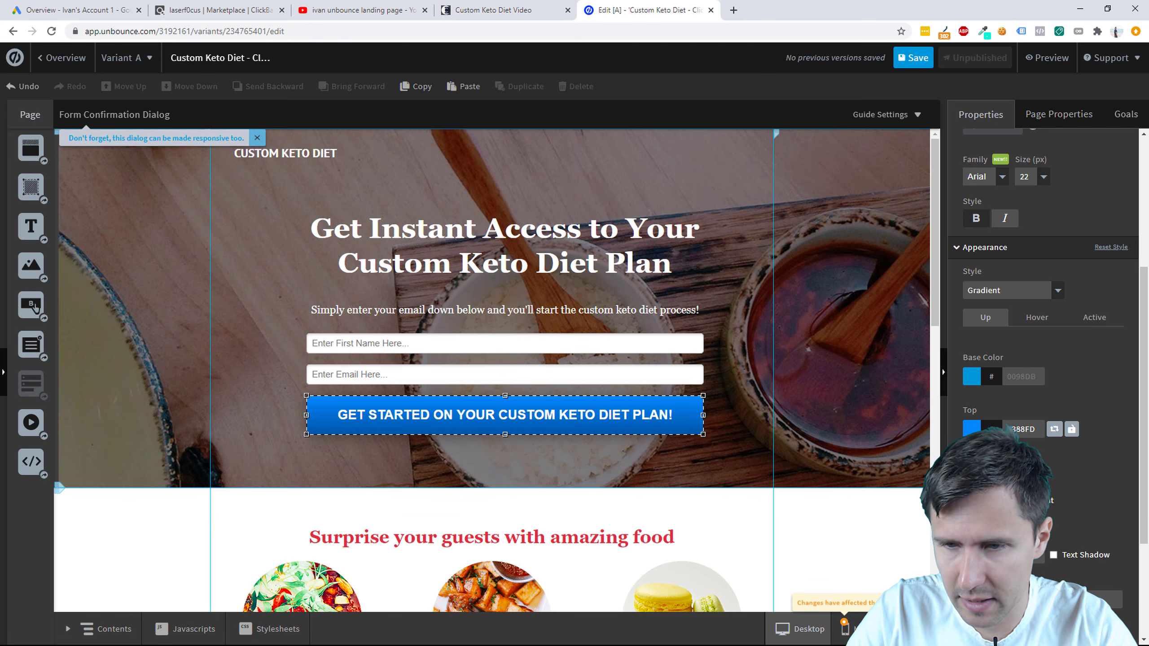
Step: Paste the turquoise #0DF3D3 as the bottom gradient colour and compare with the keto page
right_click(1022, 479)
click(989, 313)
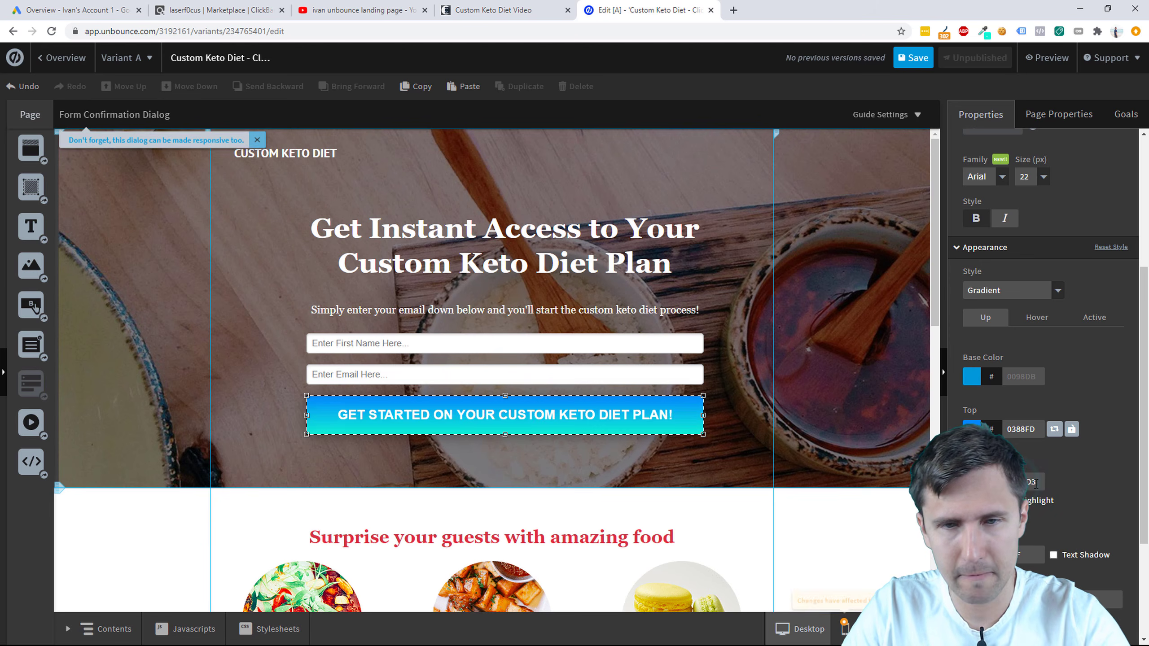
click(854, 423)
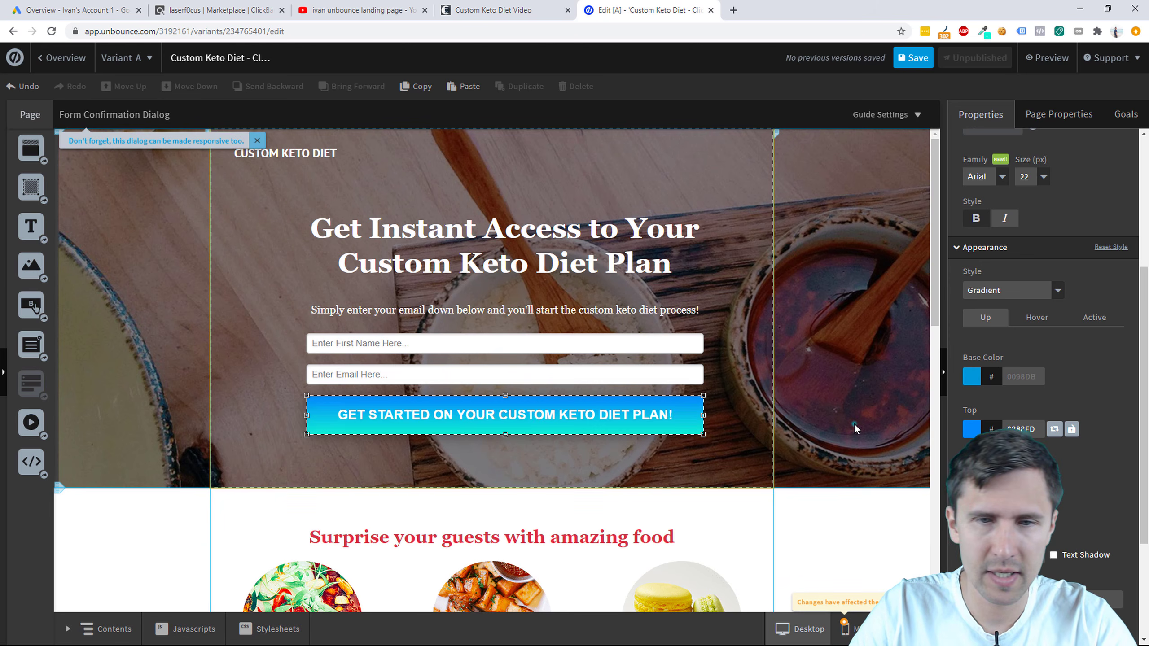
click(511, 10)
click(641, 10)
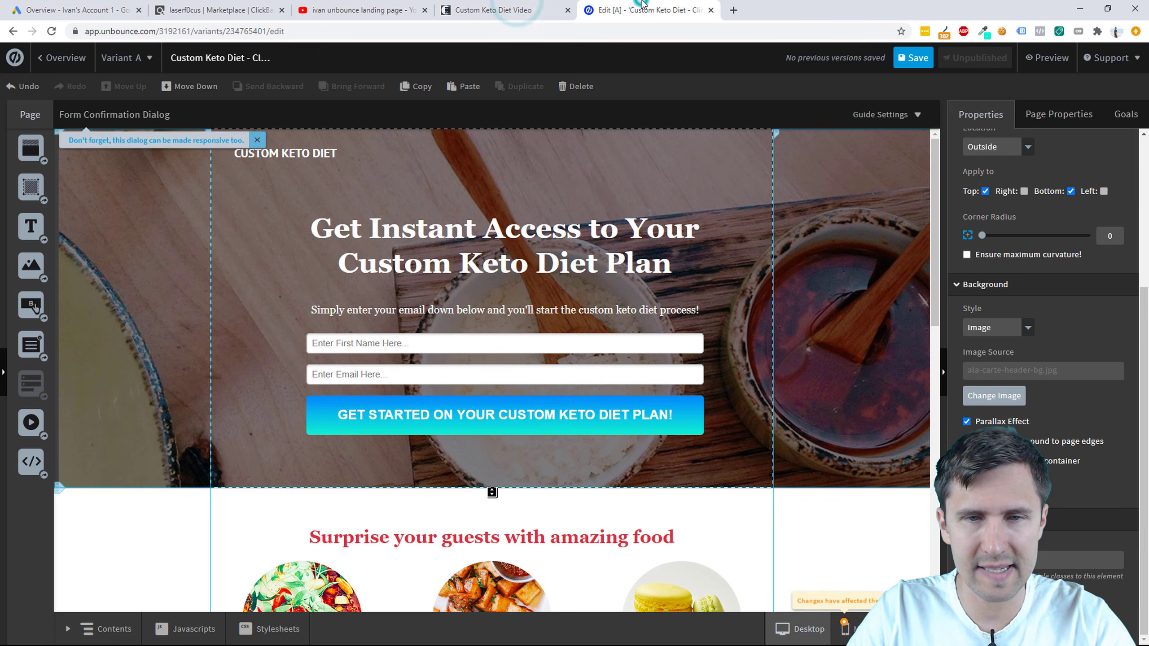
Step: Change the bottom gradient colour to a lighter blue in the colour chooser
click(629, 420)
click(972, 500)
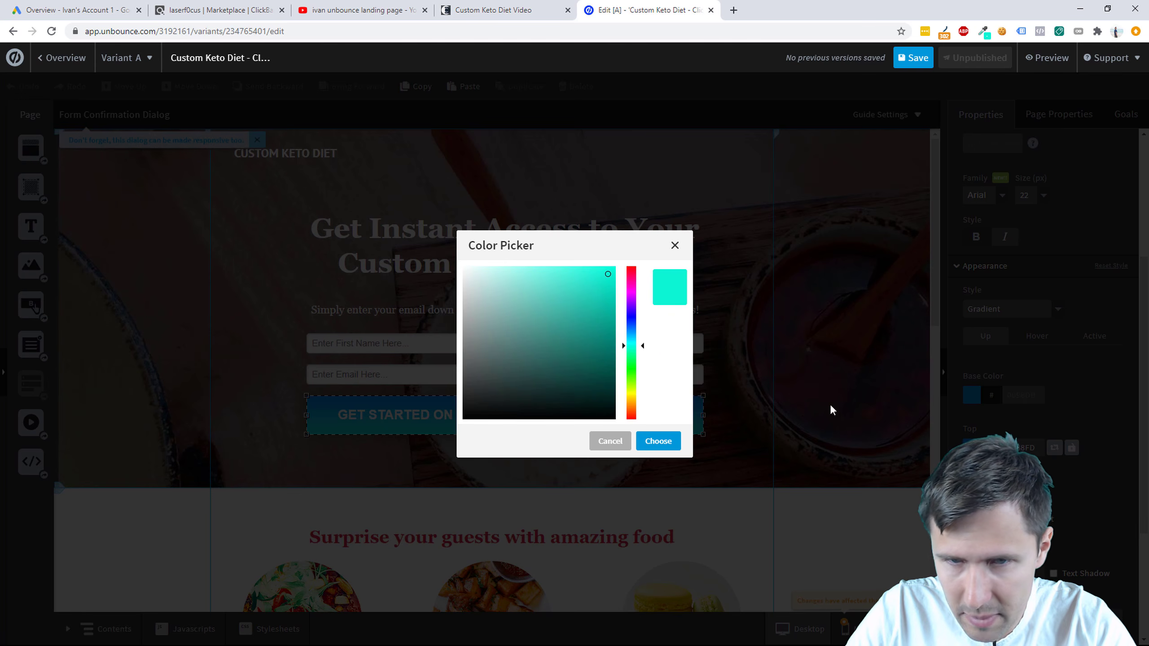
click(631, 336)
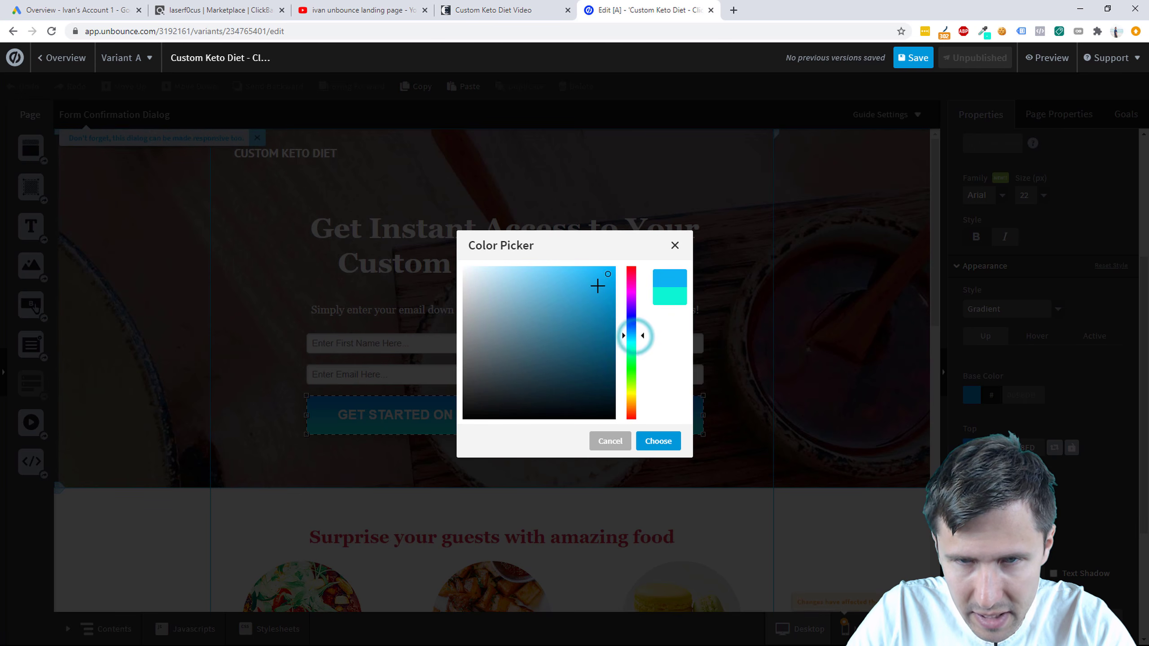
drag(597, 285, 567, 268)
click(673, 438)
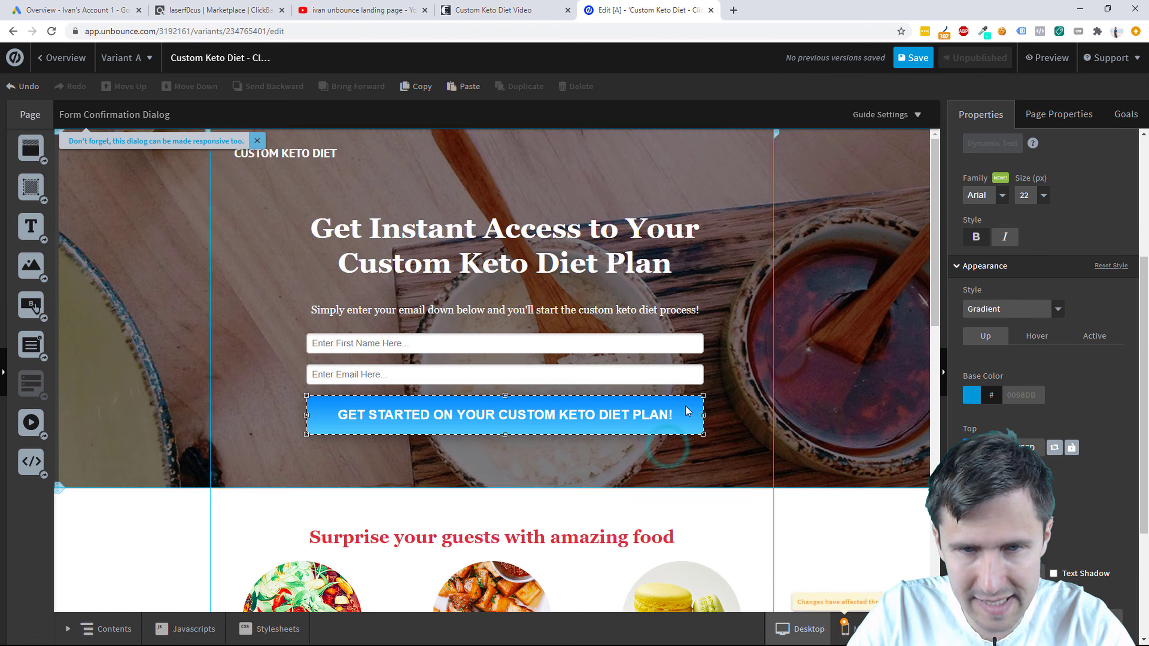
click(972, 500)
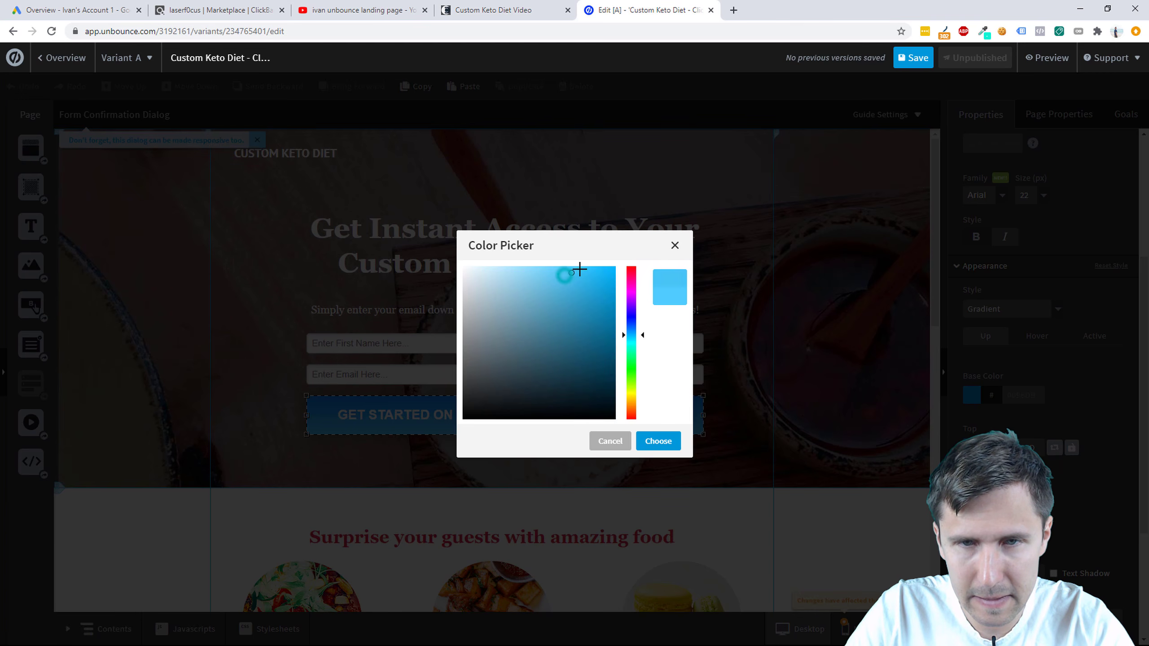
click(658, 440)
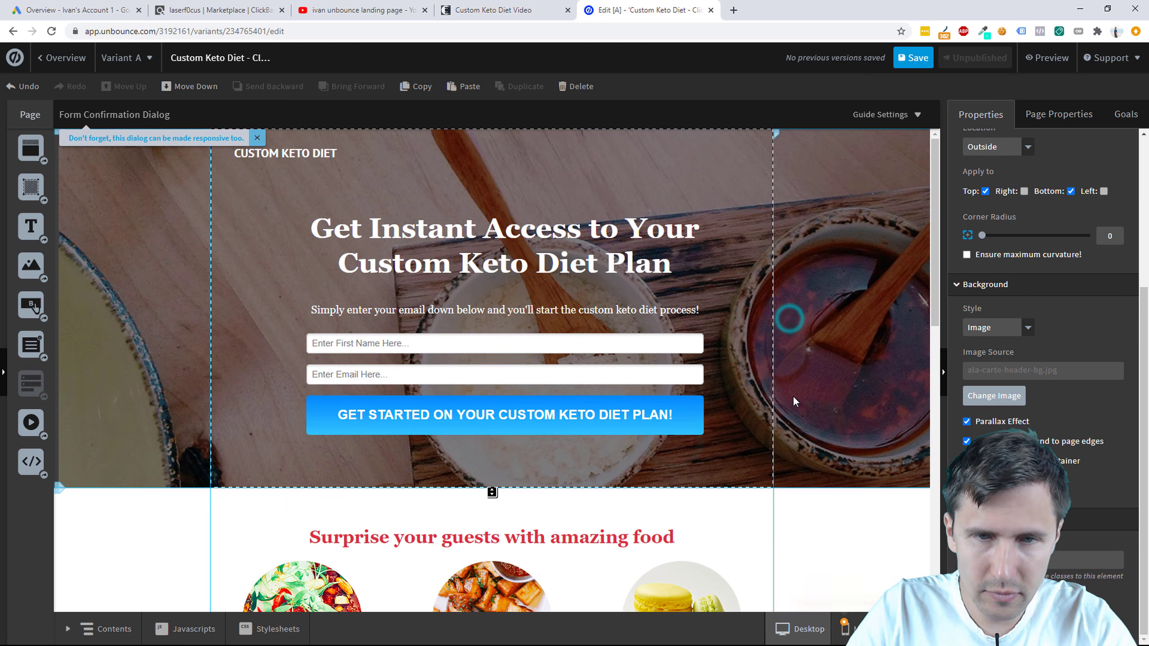
Step: Compare the CTA button against the keto page, then scroll the editor down past the form
click(518, 9)
click(662, 3)
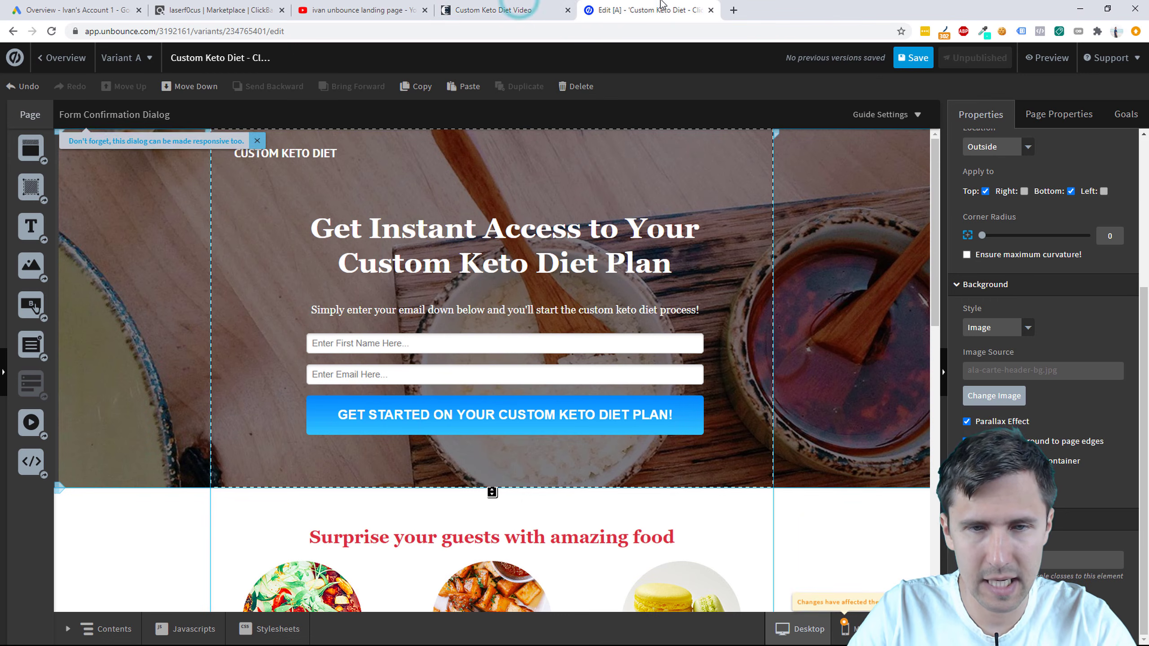
scroll(639, 359, down, 2)
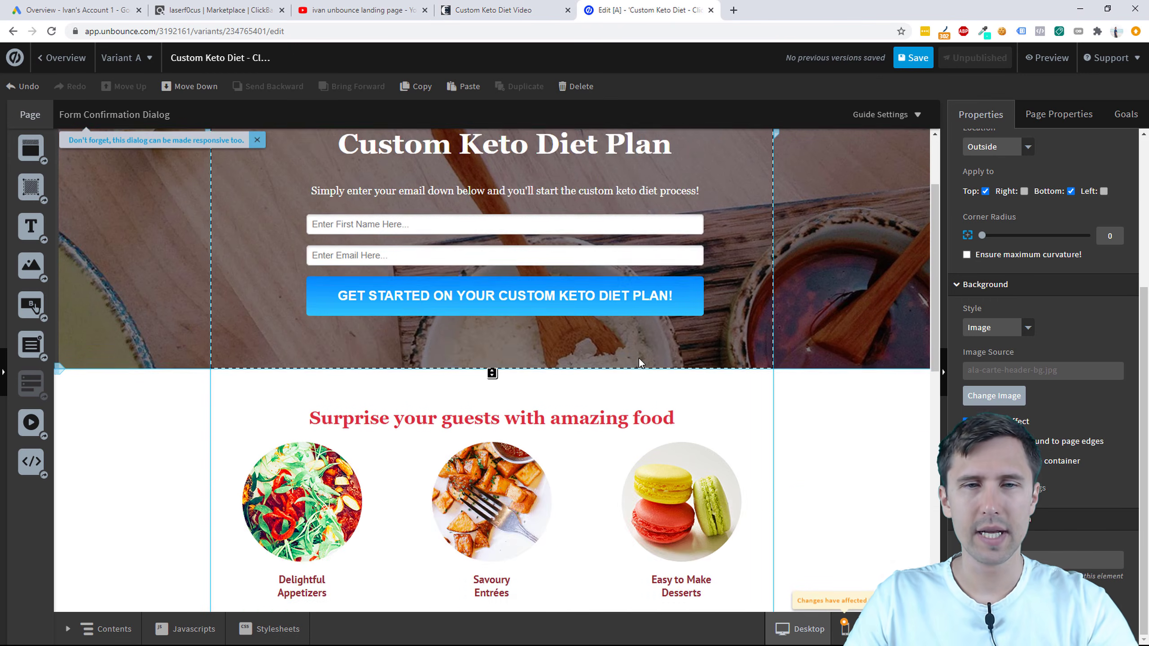
scroll(639, 359, up, 2)
scroll(385, 382, down, 10)
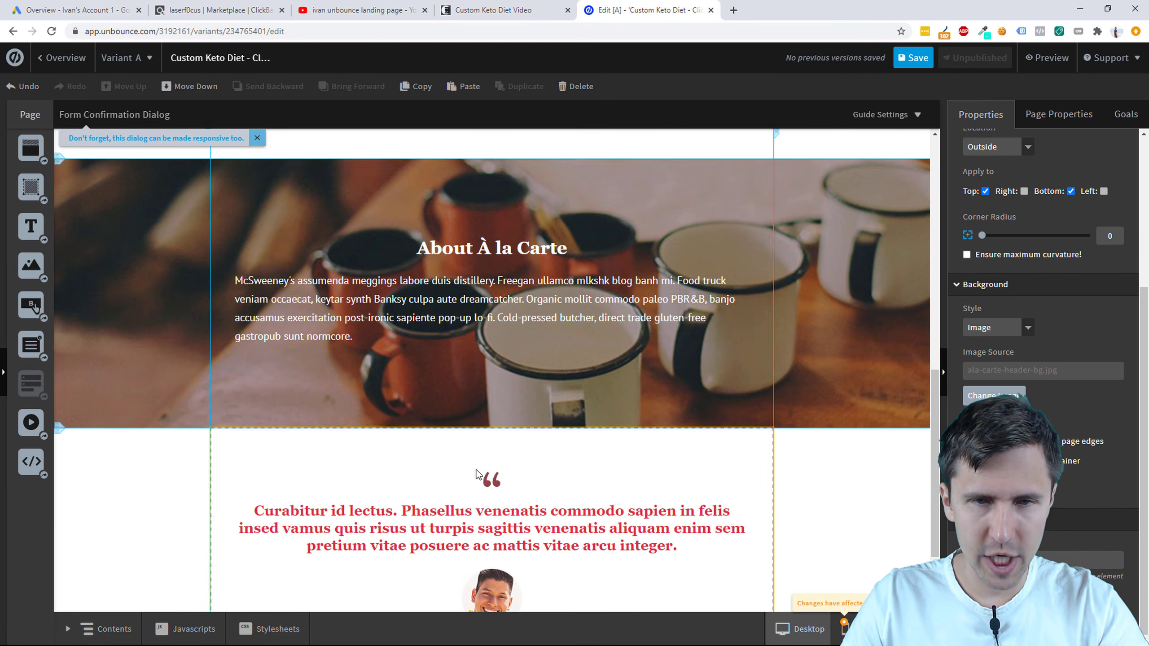
scroll(593, 312, up, 10)
click(529, 9)
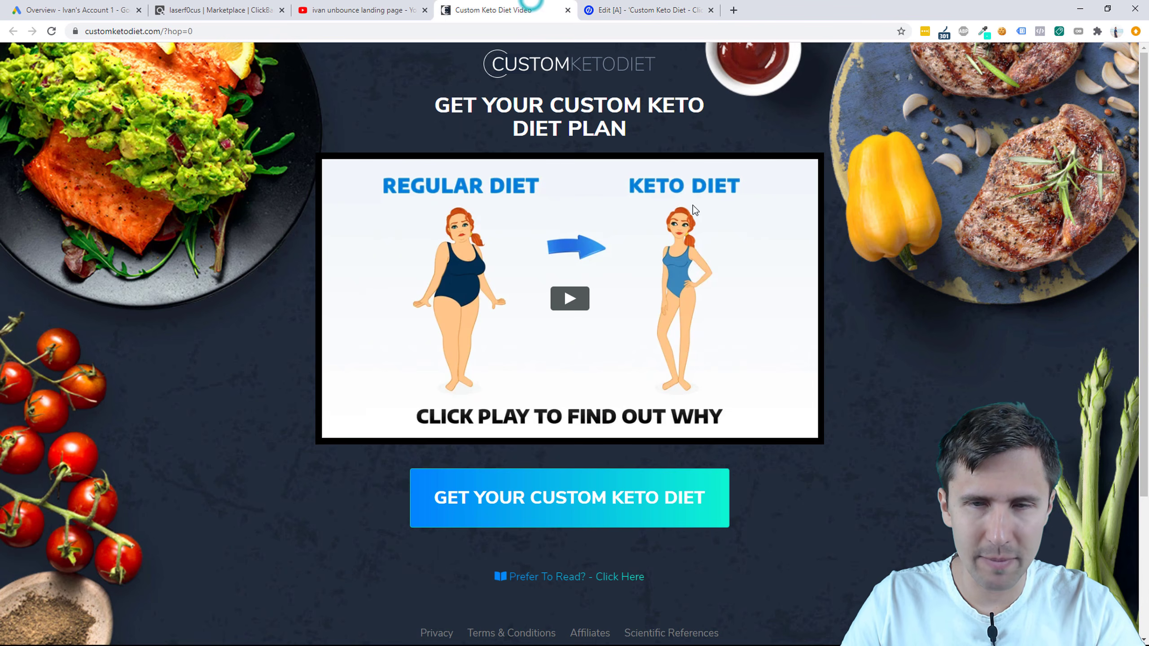
click(653, 4)
scroll(690, 375, down, 4)
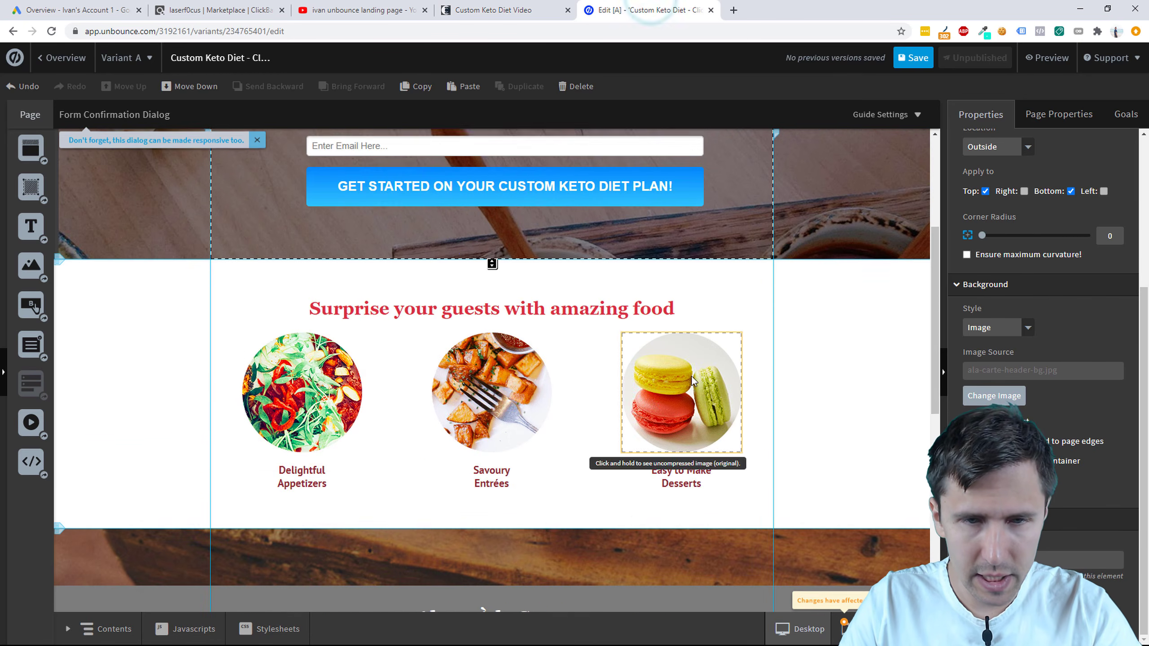
scroll(303, 361, down, 5)
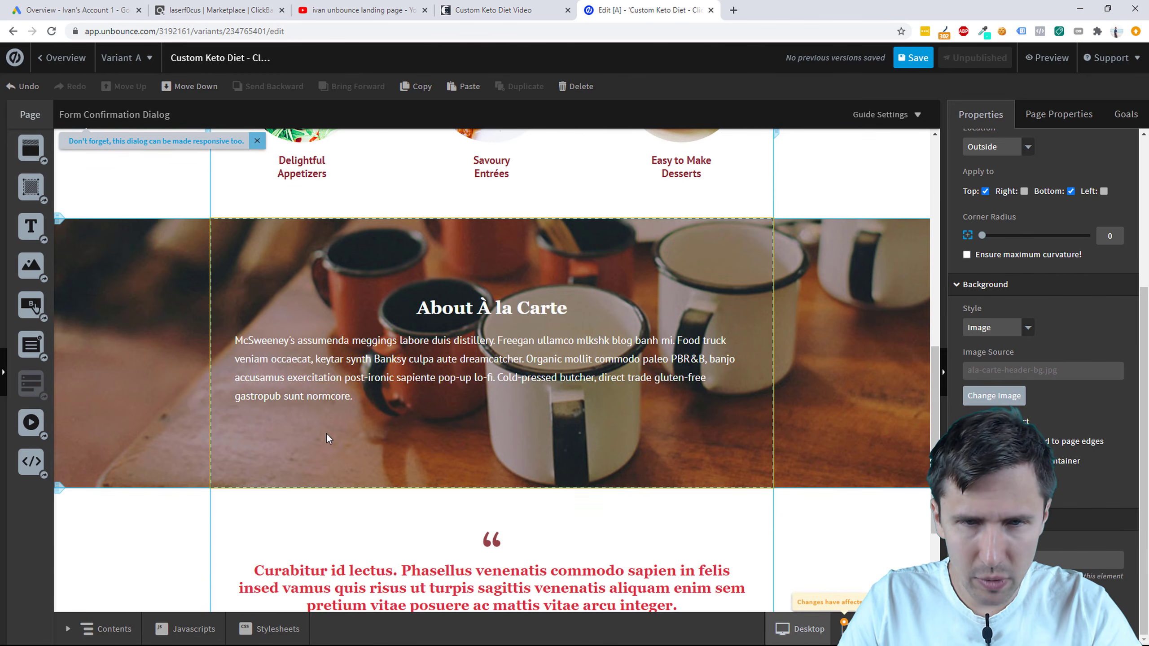
Step: Delete the 'About À la Carte' and 'Surprise your guests' food sections to reach the testimonial
click(744, 260)
key(Delete)
scroll(724, 280, up, 3)
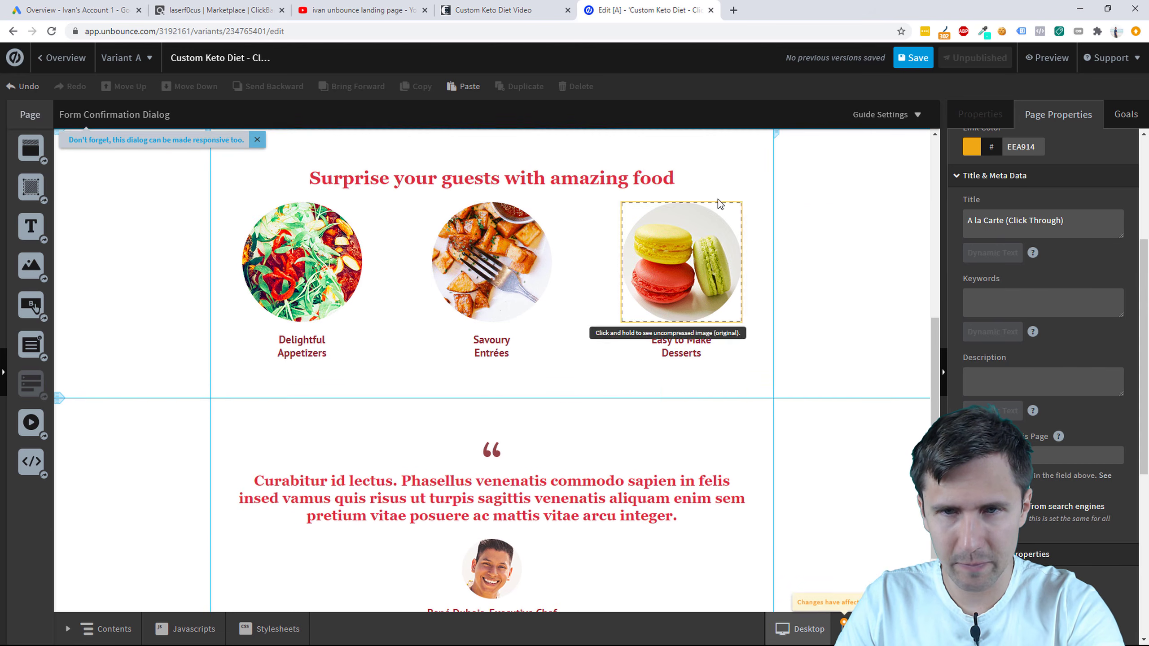
click(722, 180)
key(Delete)
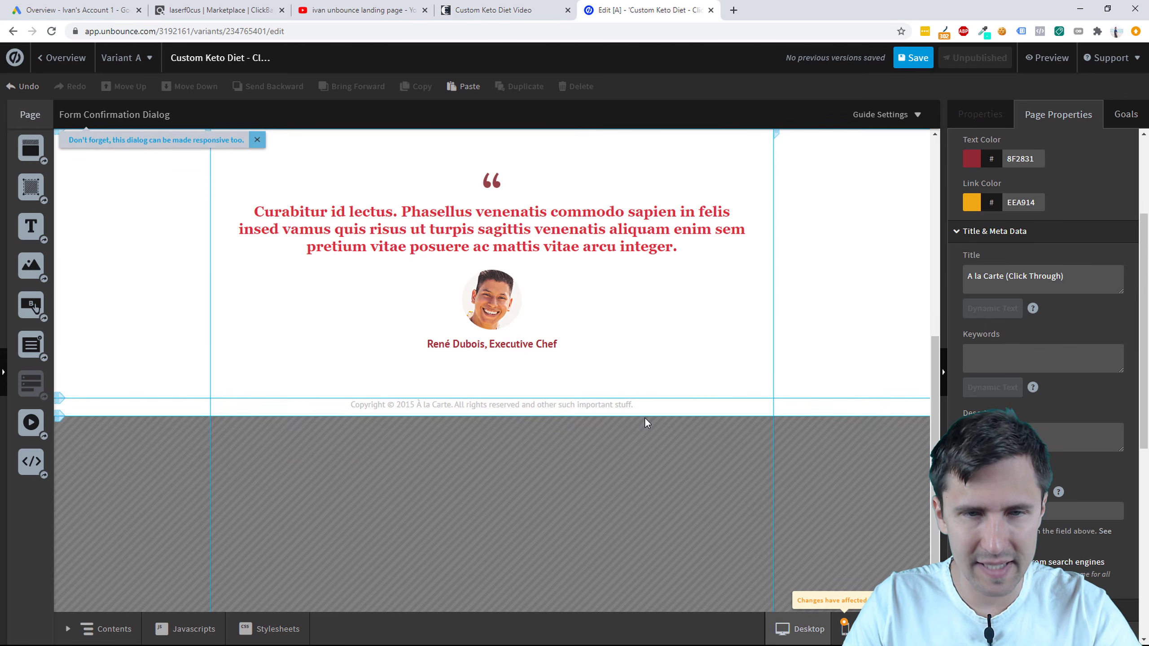
scroll(588, 429, up, 3)
scroll(545, 441, up, 5)
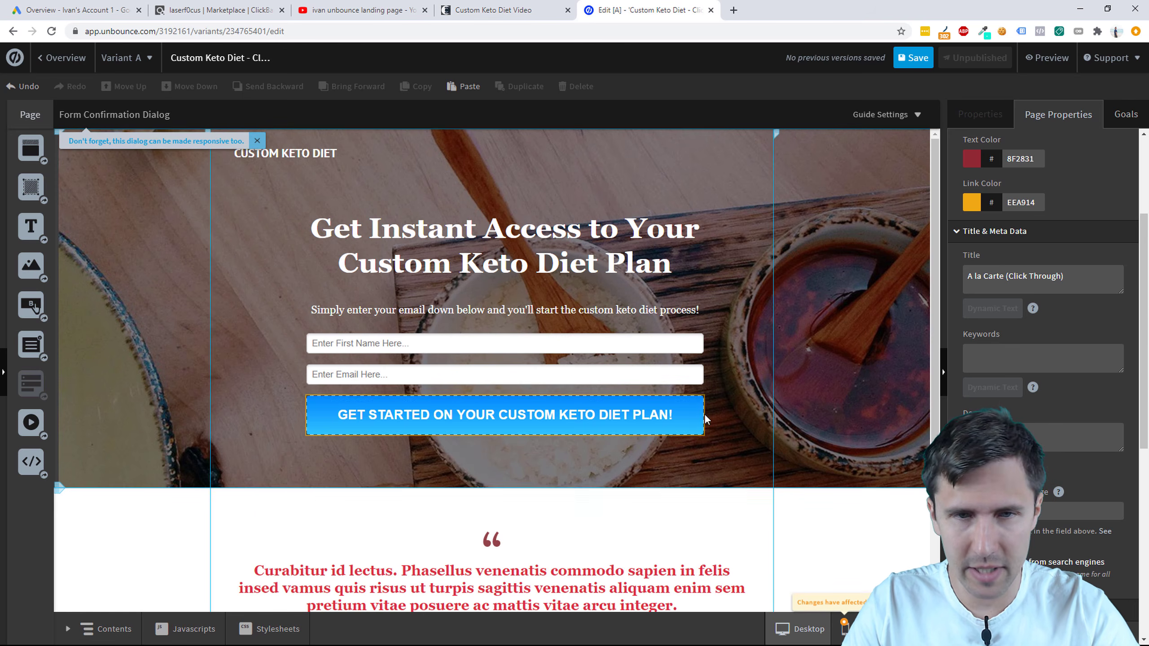
scroll(709, 433, down, 2)
scroll(709, 433, up, 2)
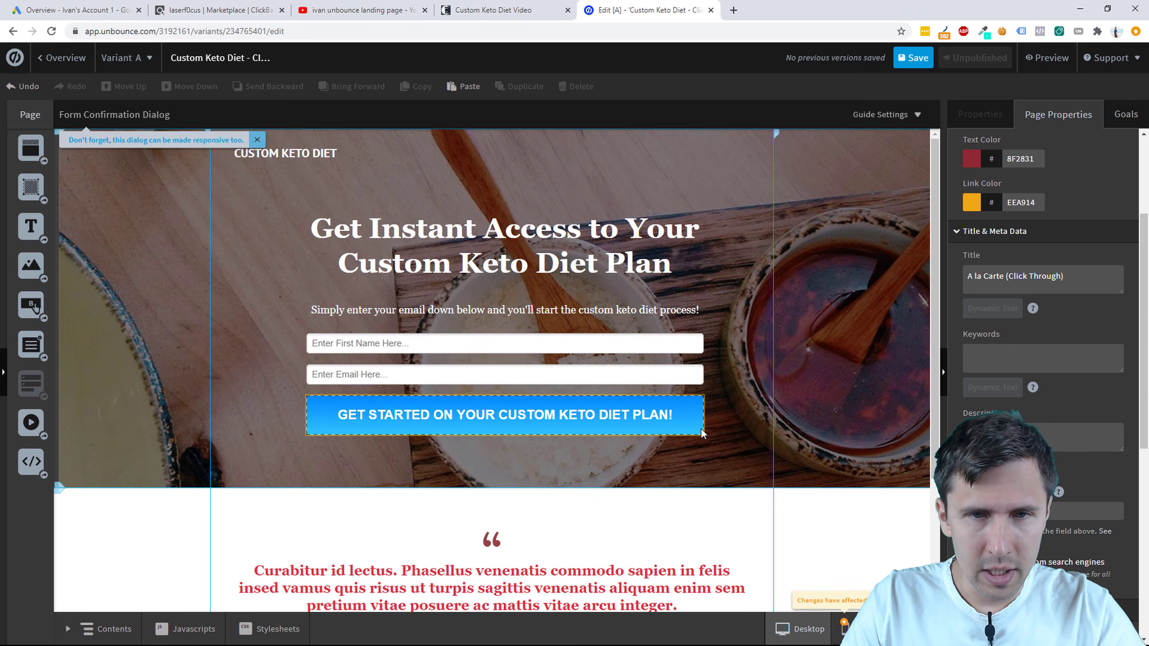
scroll(696, 428, down, 3)
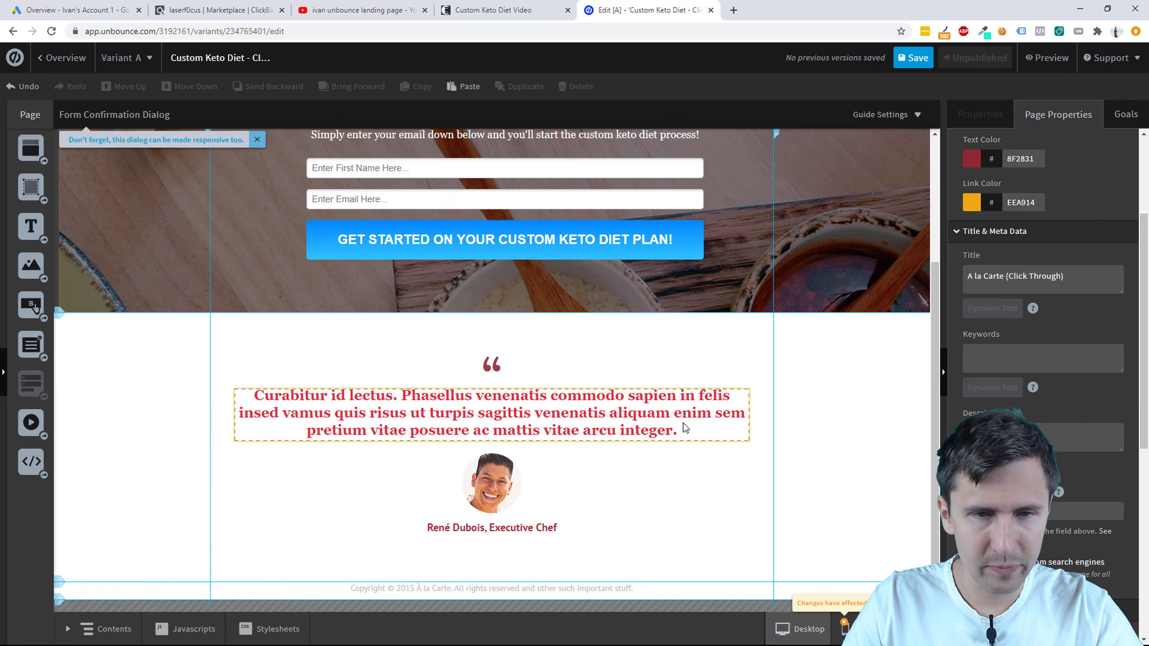
Step: Select all the testimonial placeholder text after checking the Custom Keto Diet vendor and offer pages
double_click(432, 408)
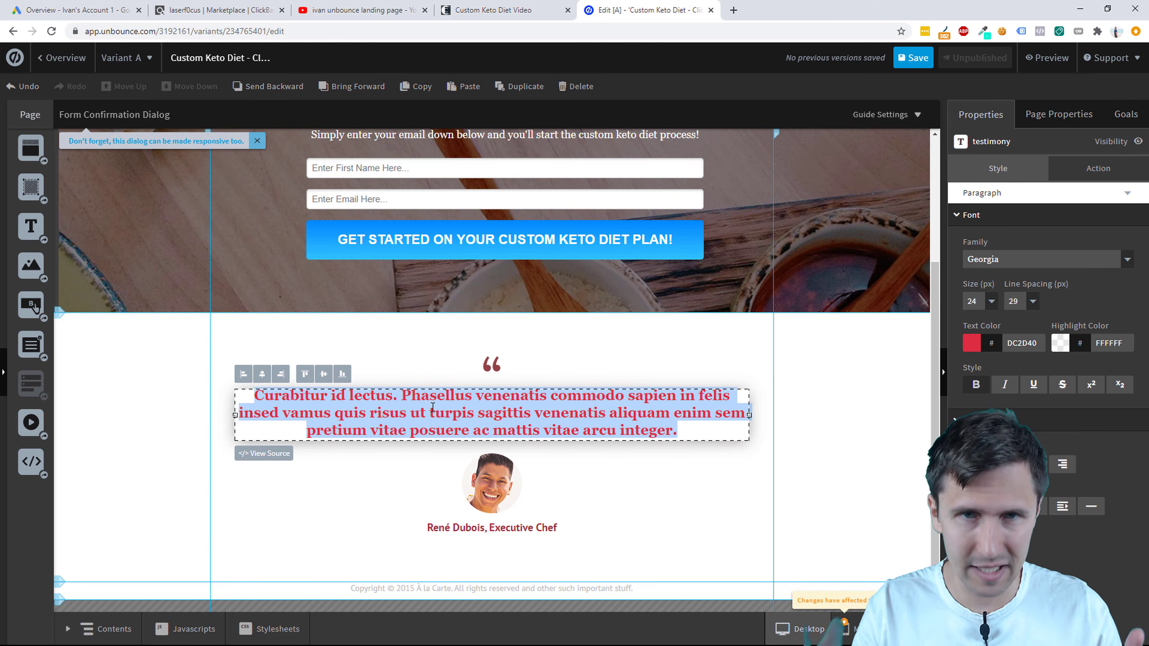
click(505, 8)
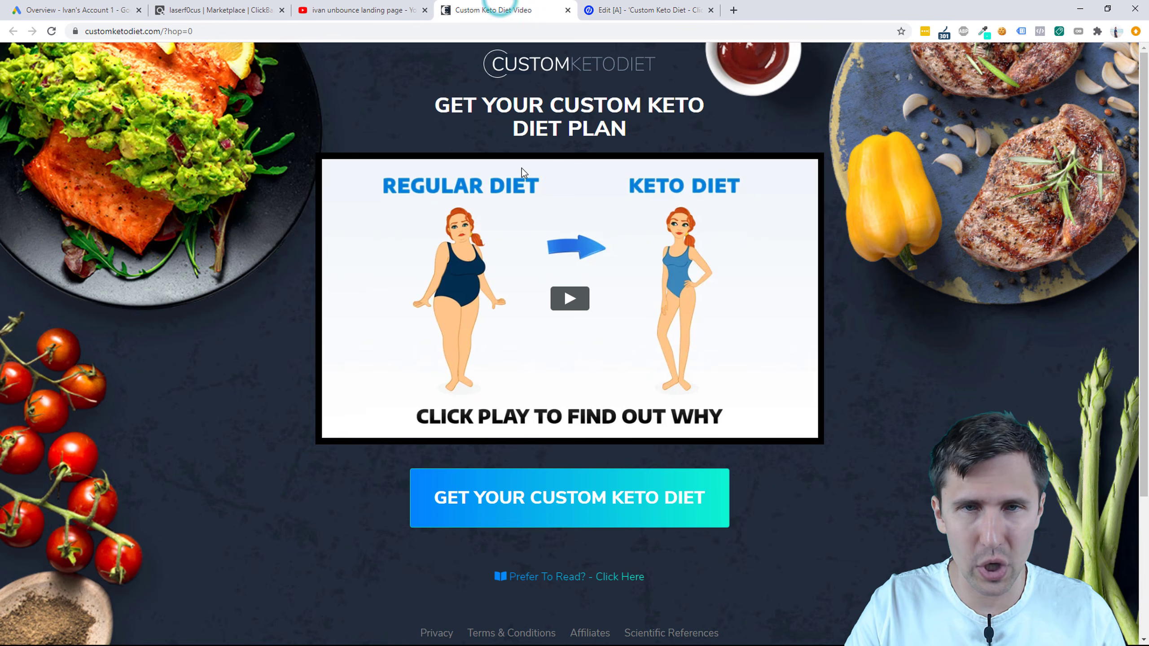
click(222, 10)
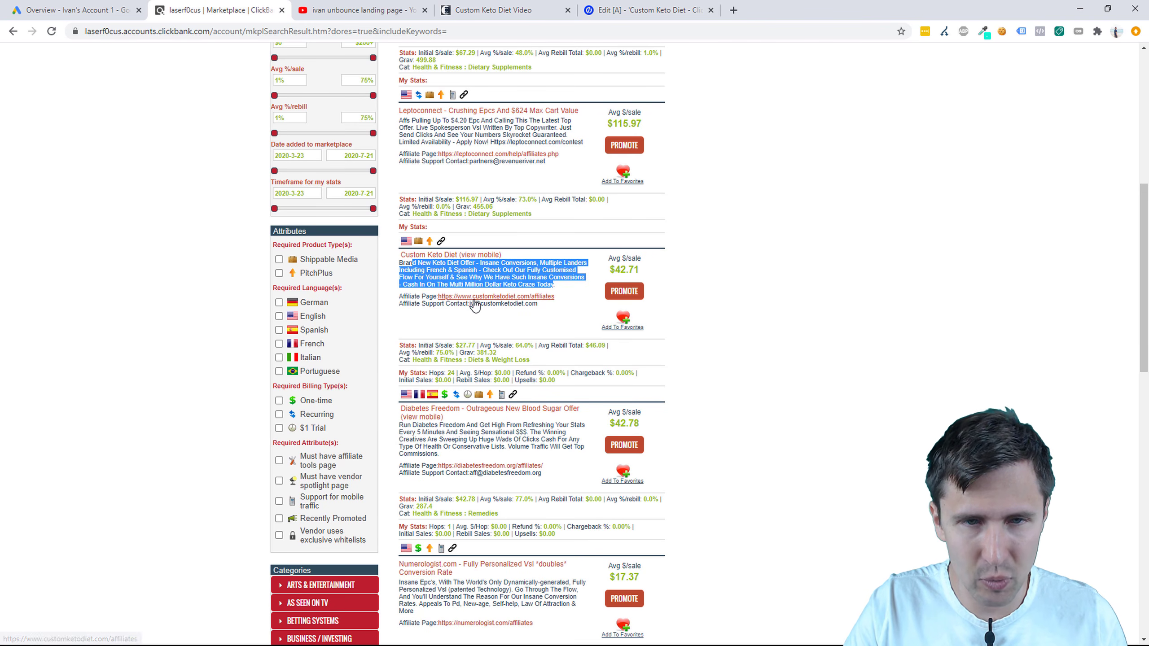
click(623, 5)
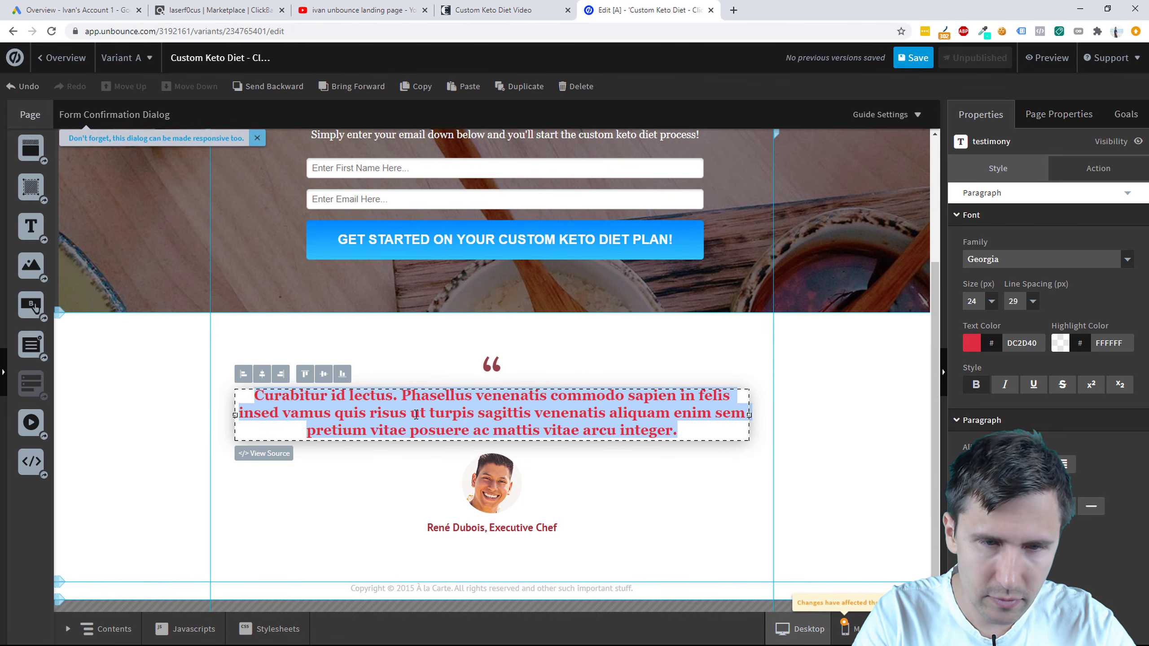
Step: Type a quote about 5 months of failed keto plans until Custom Keto Diet's tailored plan
text(ied)
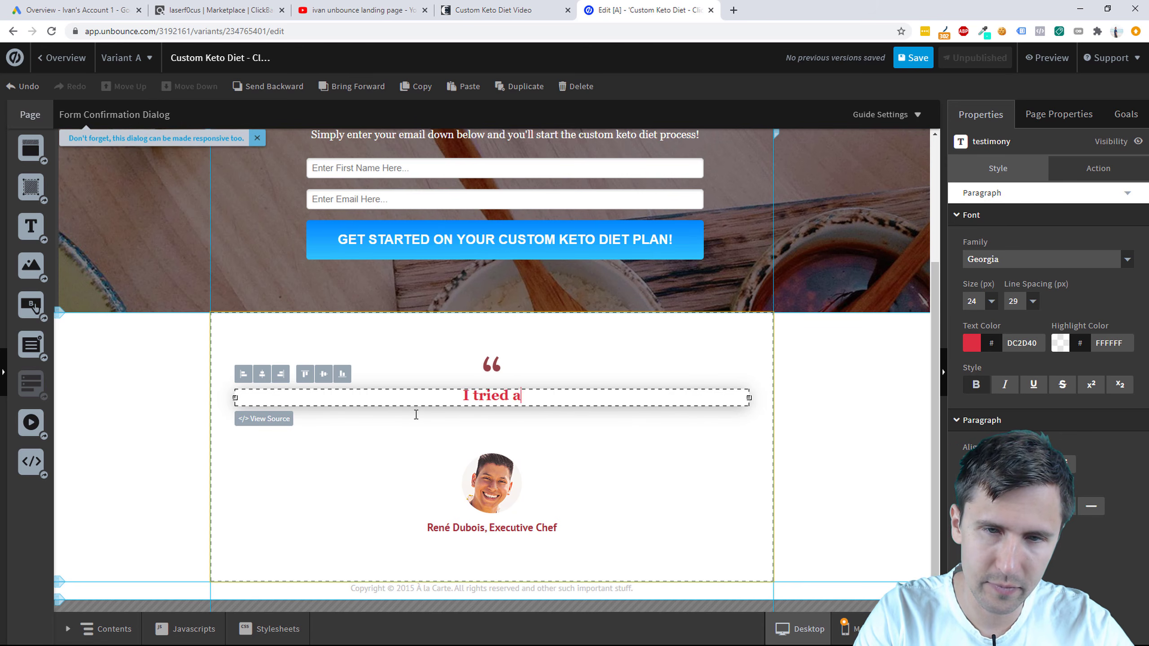
text(all t)
key(BackSpace)
key(BackSpace)
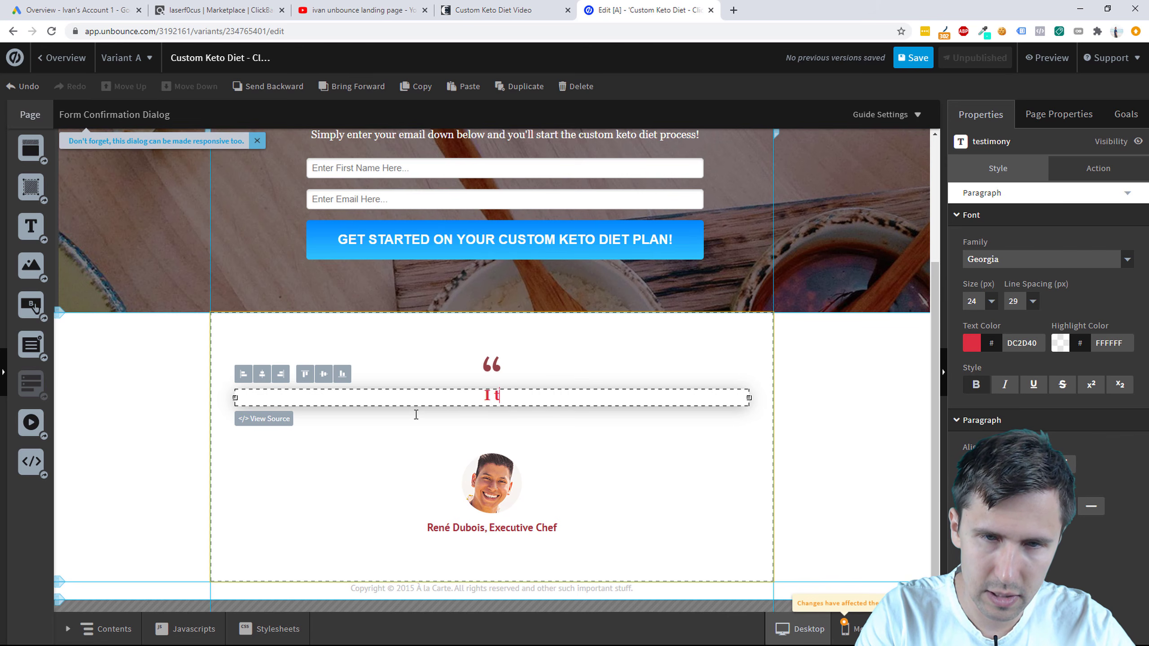
text(rying )
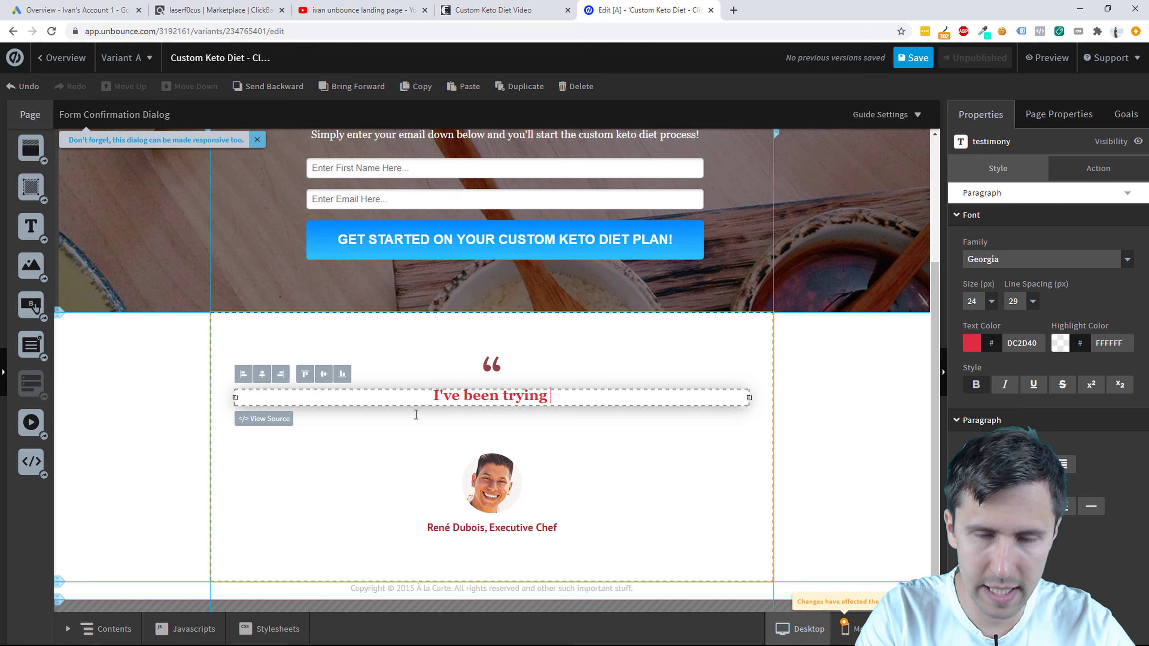
text(all the differen)
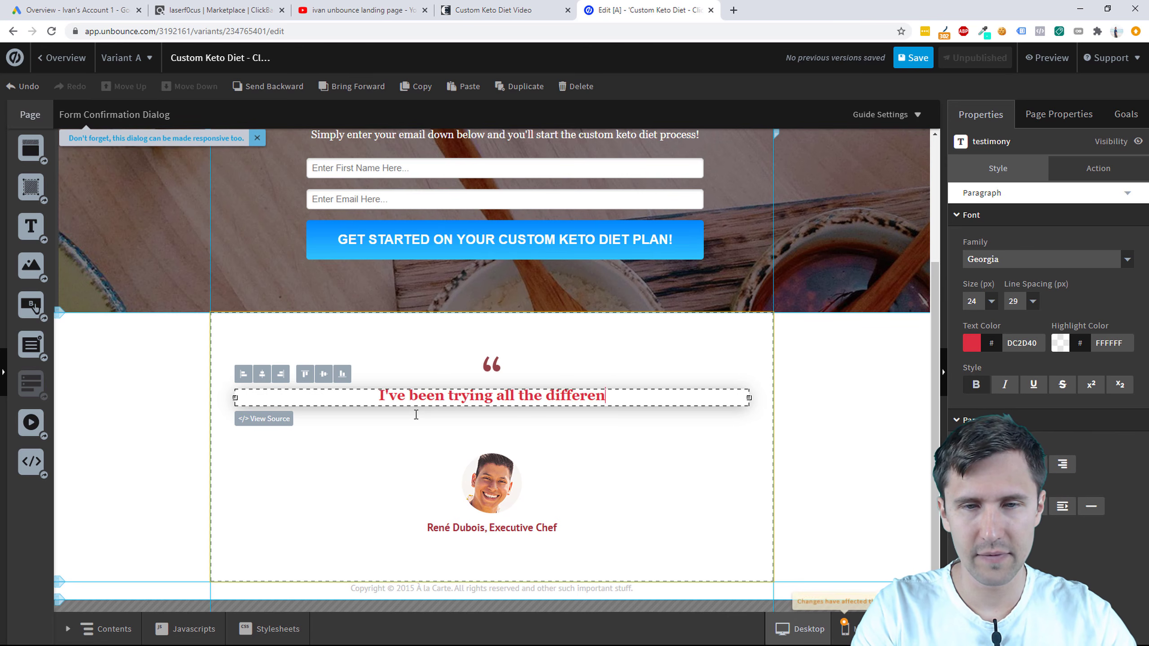
text(t custom)
key(BackSpace)
key(BackSpace)
key(BackSpace)
key(BackSpace)
key(BackSpace)
key(BackSpace)
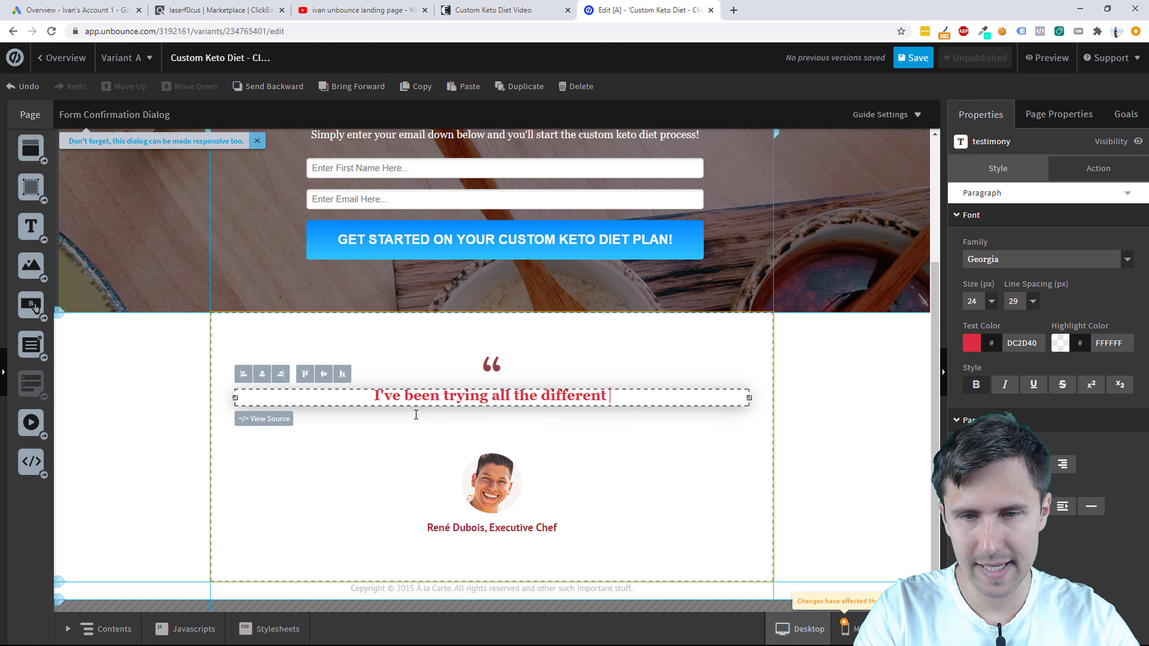
text(keto diet p)
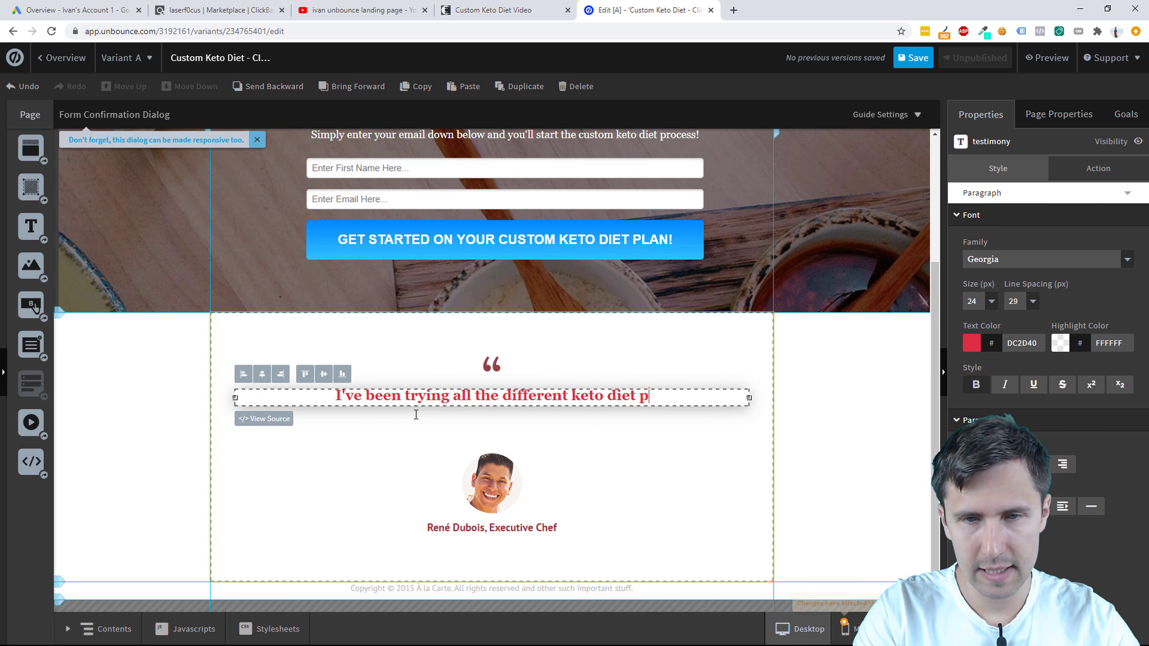
text(lans for the past 5 months )
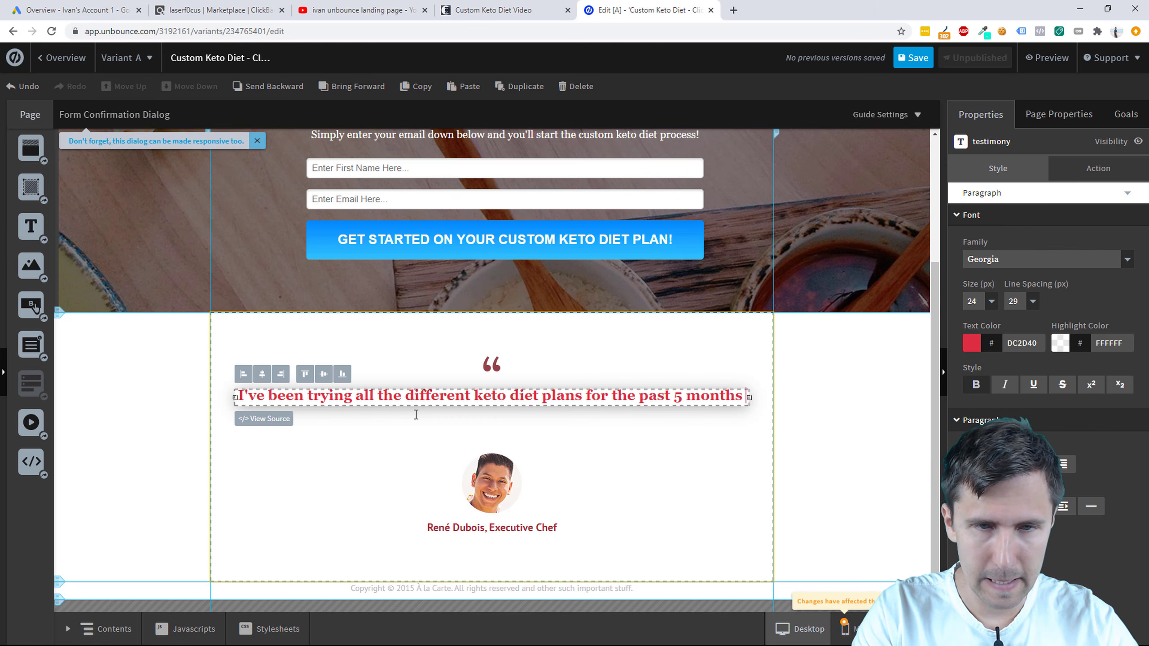
text(and the)
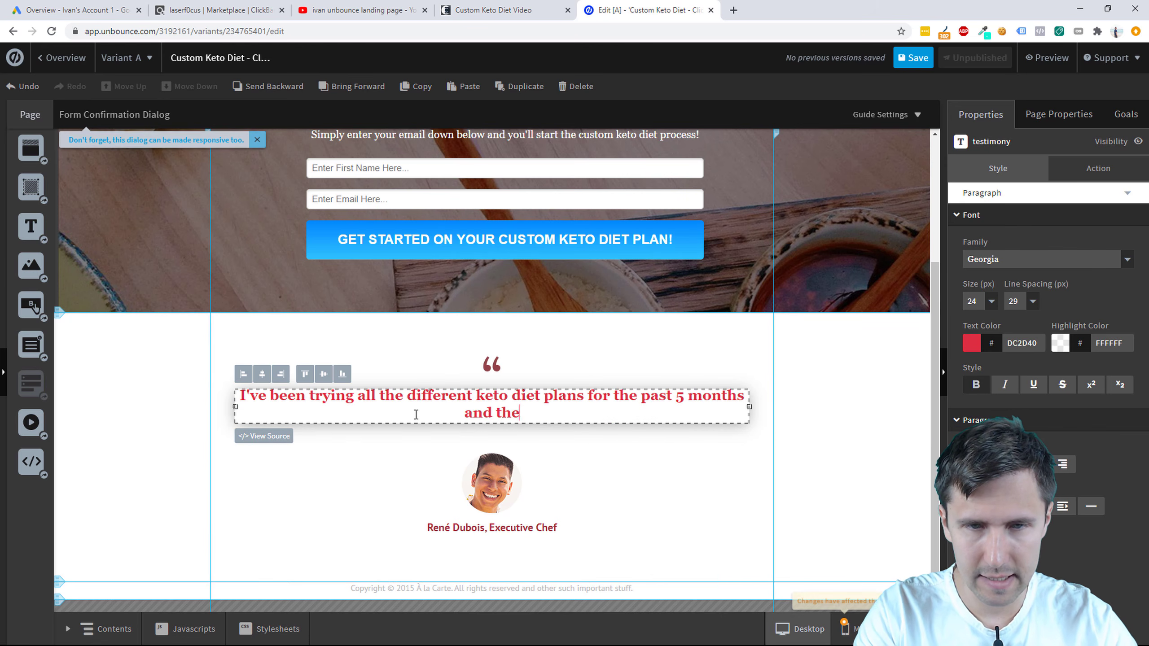
text(y have not been working )
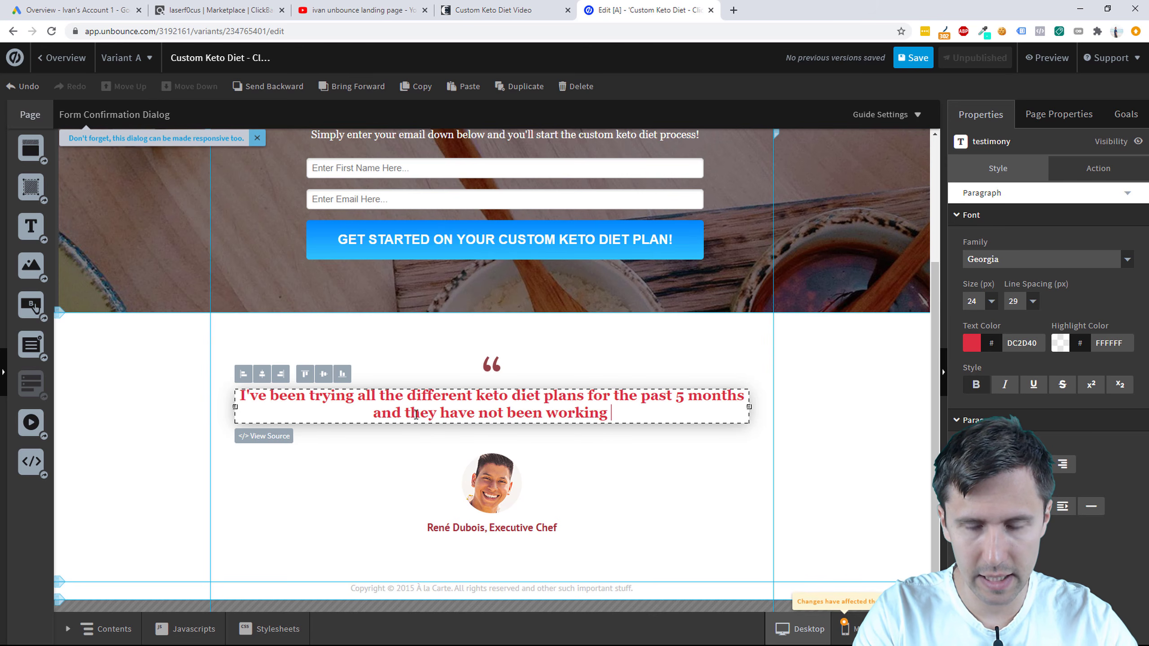
text(at all. I finally ca)
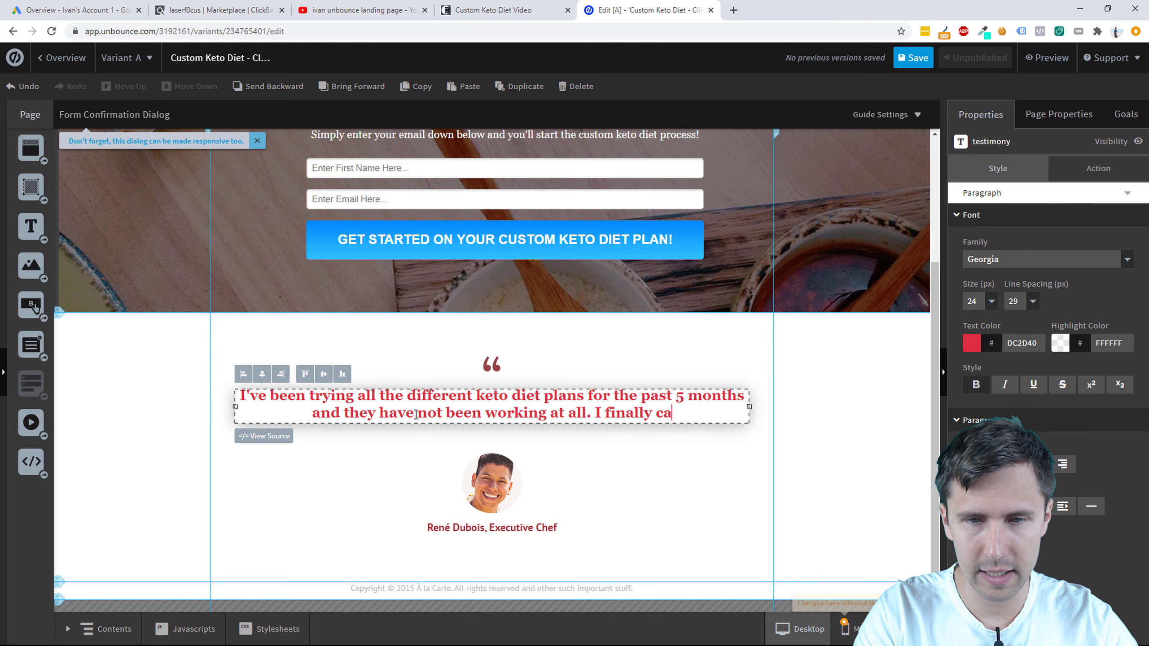
text(me across the ustom)
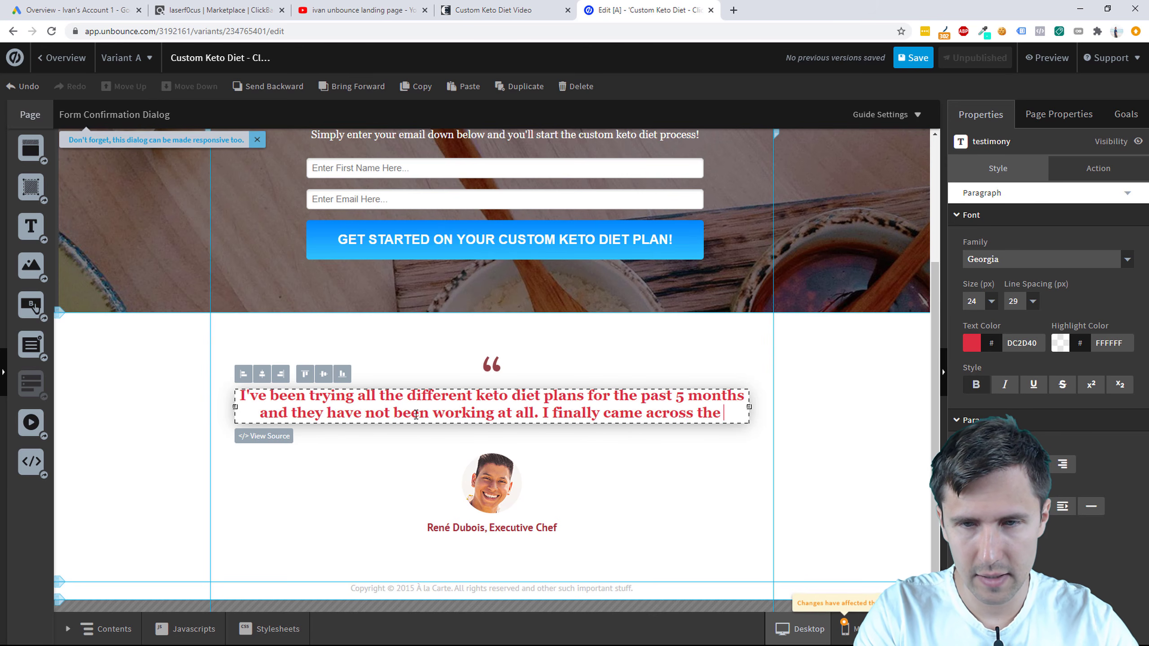
key(BackSpace)
key(BackSpace)
key(BackSpace)
key(BackSpace)
key(BackSpace)
key(BackSpace)
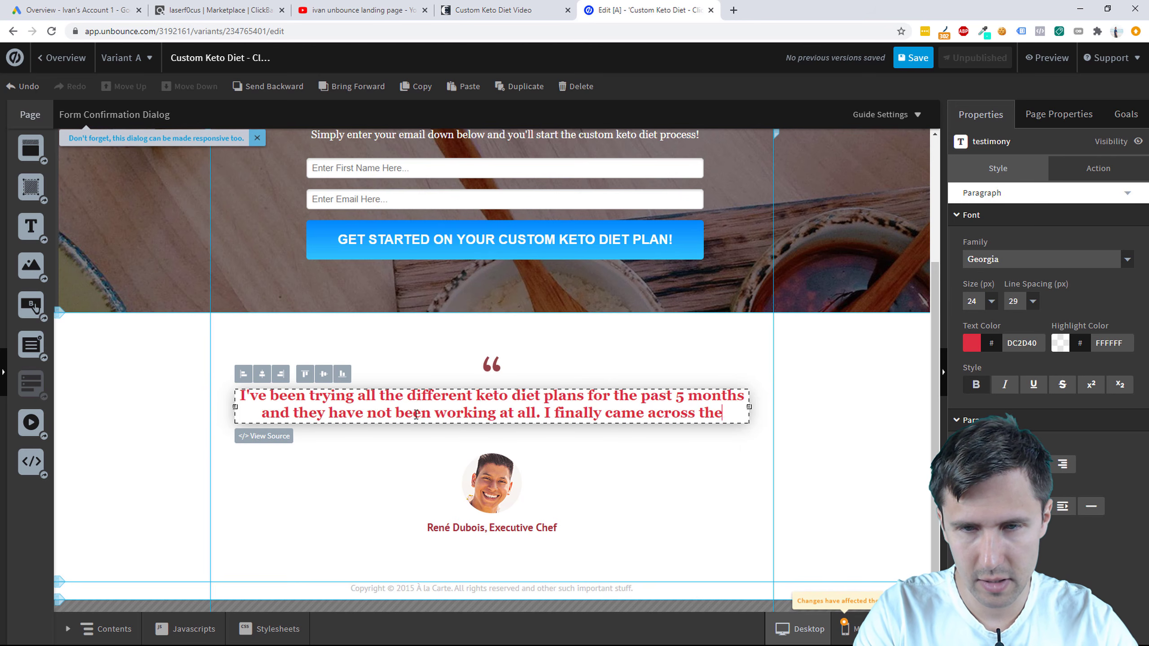
text(Custom Keto D)
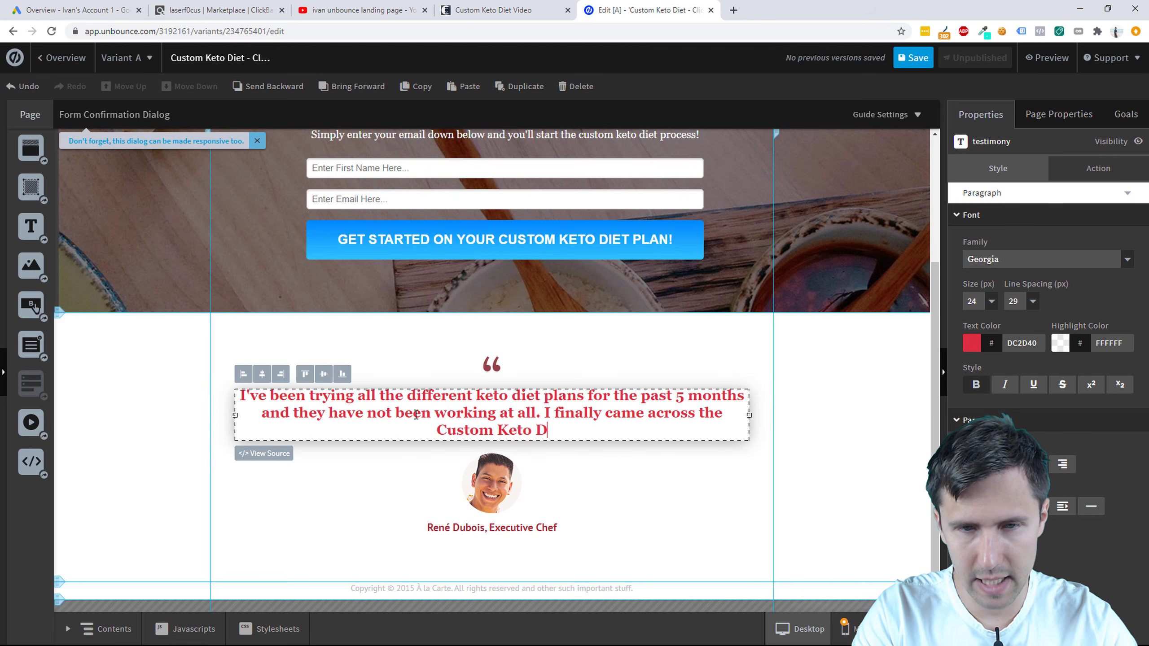
text(iet and they mad)
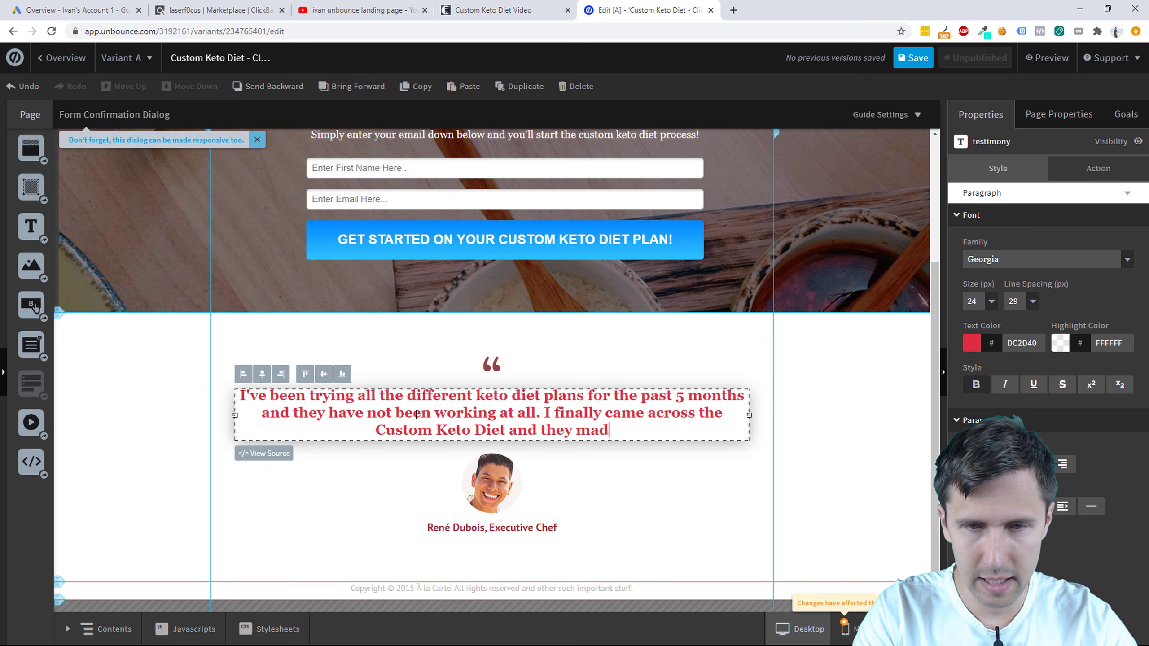
text(e an amazing plan)
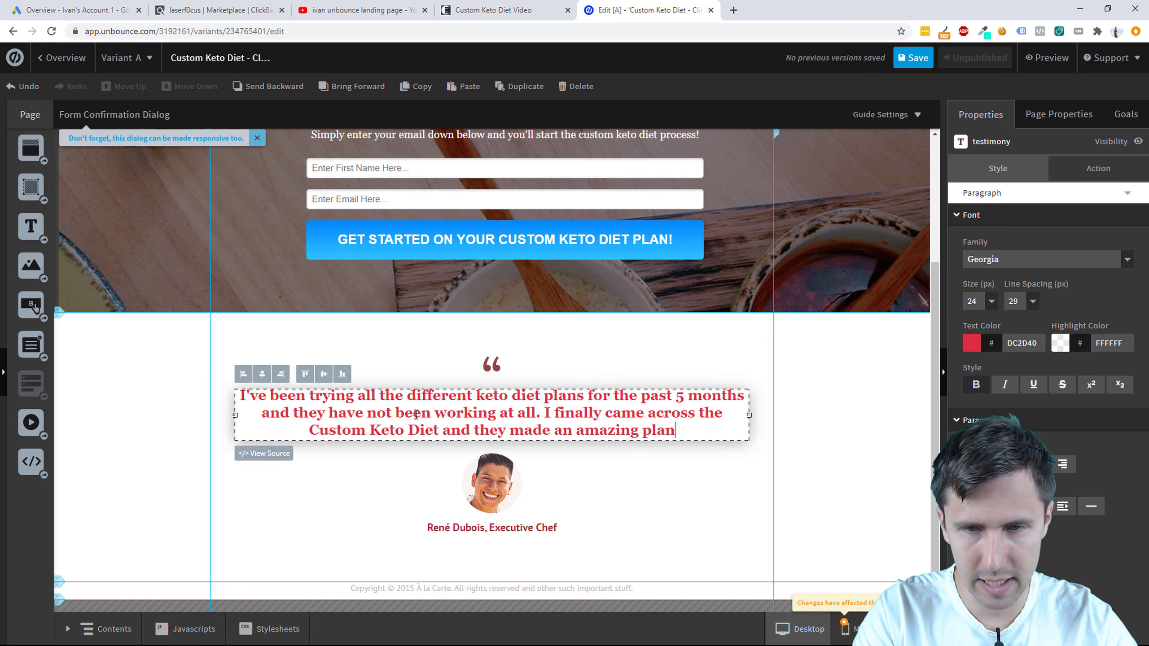
text( tailored for )
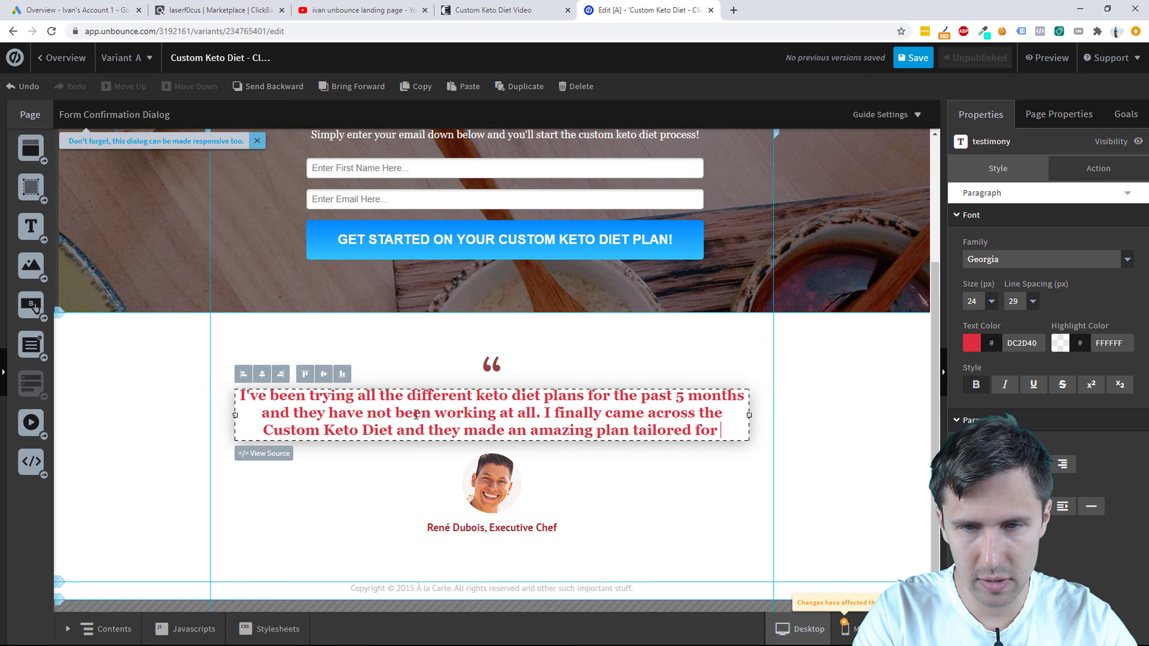
text(me. Thank you Custom Keto Diet Plan!!)
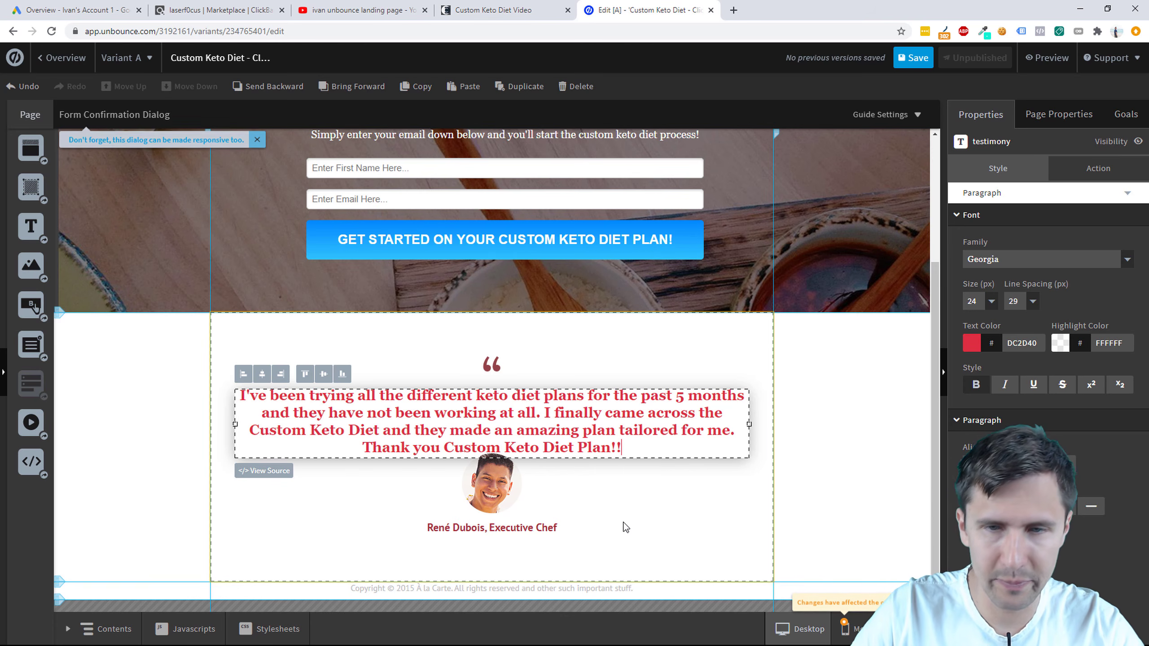
Step: Nudge the profile photo and name caption together slightly lower beneath the quote
click(841, 454)
click(493, 500)
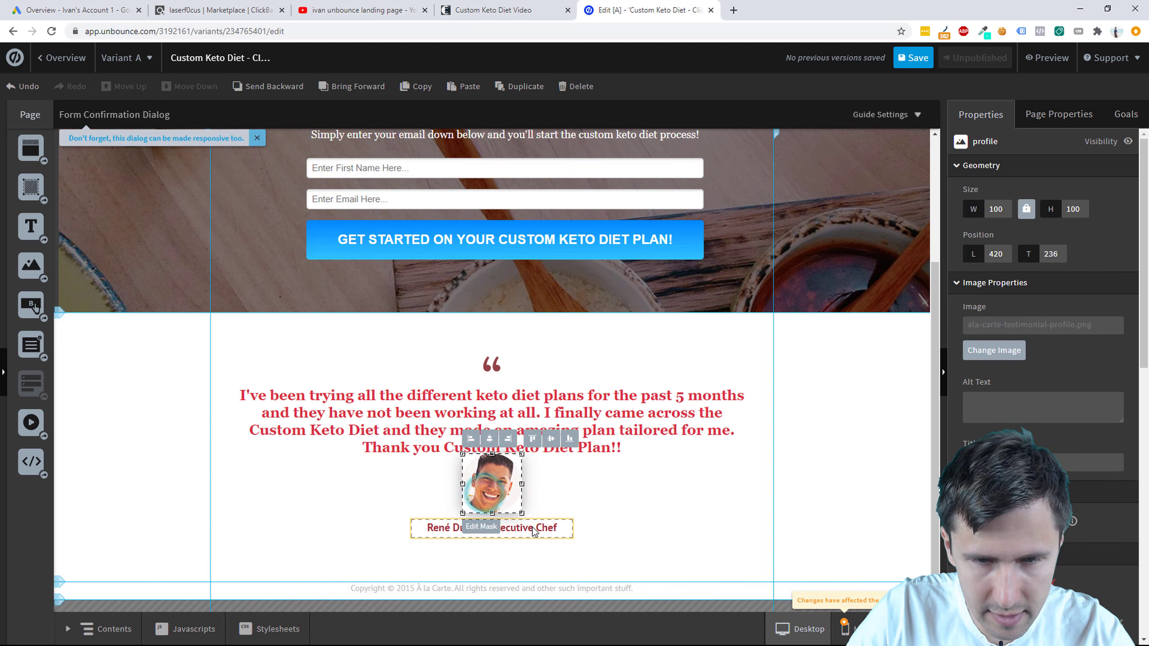
shift+click(532, 530)
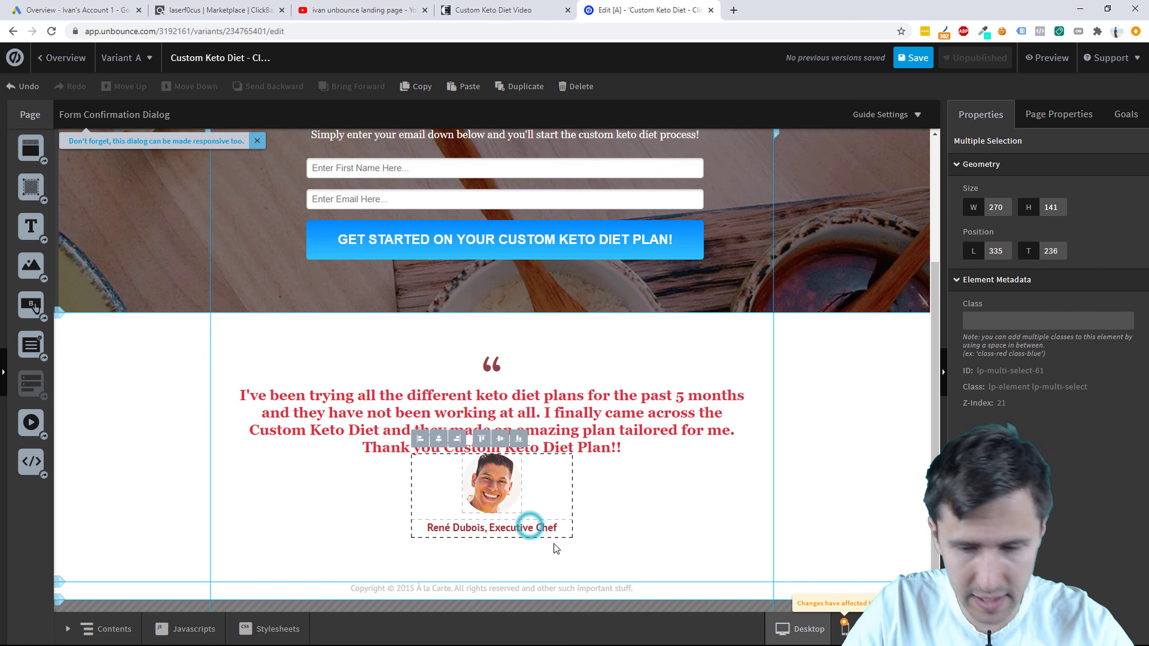
key(Down)
key(Down)
key(Down)
key(Down)
key(Down)
key(Down)
key(Down)
key(Down)
key(Down)
key(Down)
key(Down)
key(Down)
key(Down)
key(Down)
key(Down)
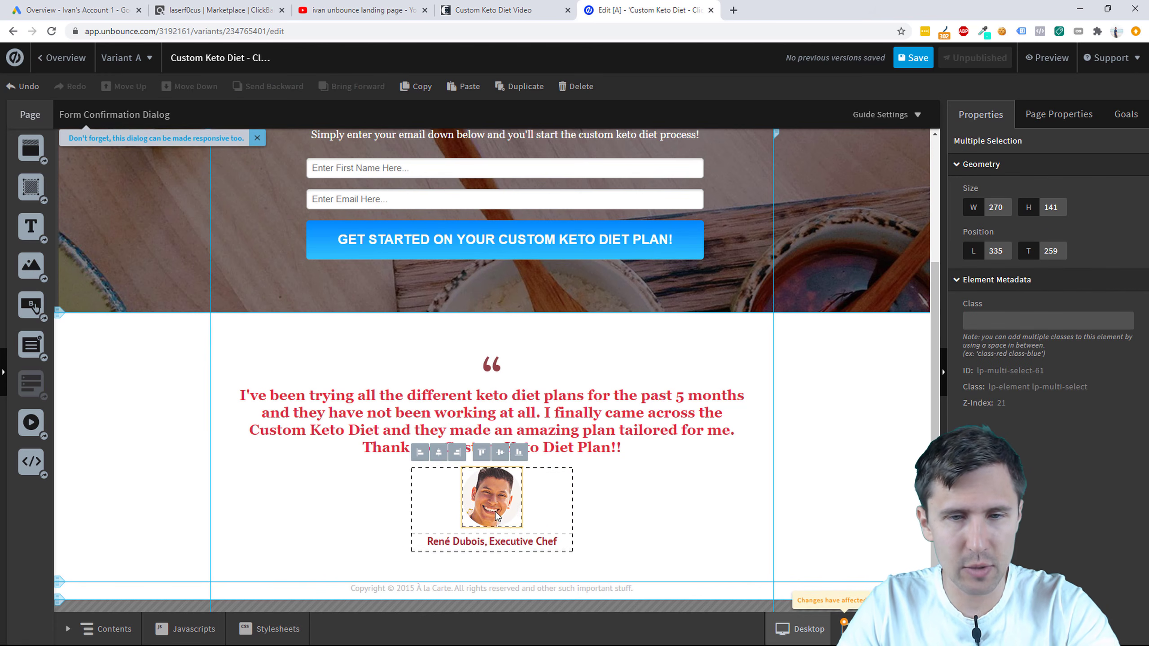
click(622, 493)
Step: Leave the profile photo unchanged and open the name caption for editing
double_click(504, 502)
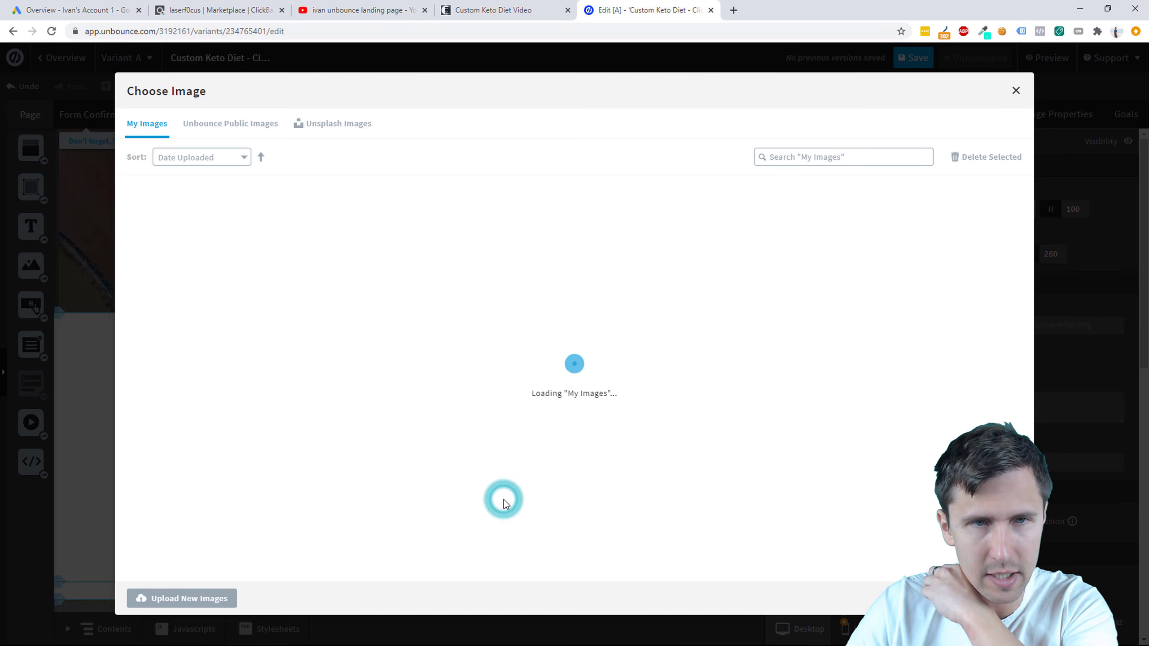
click(1016, 91)
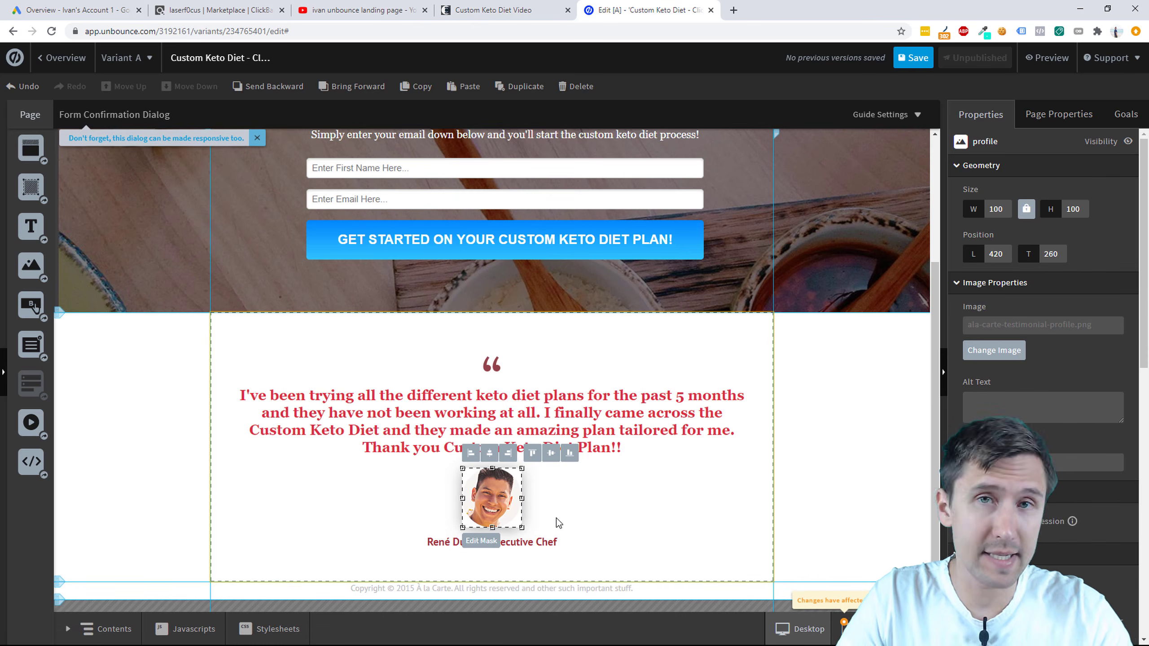
click(523, 542)
double_click(522, 543)
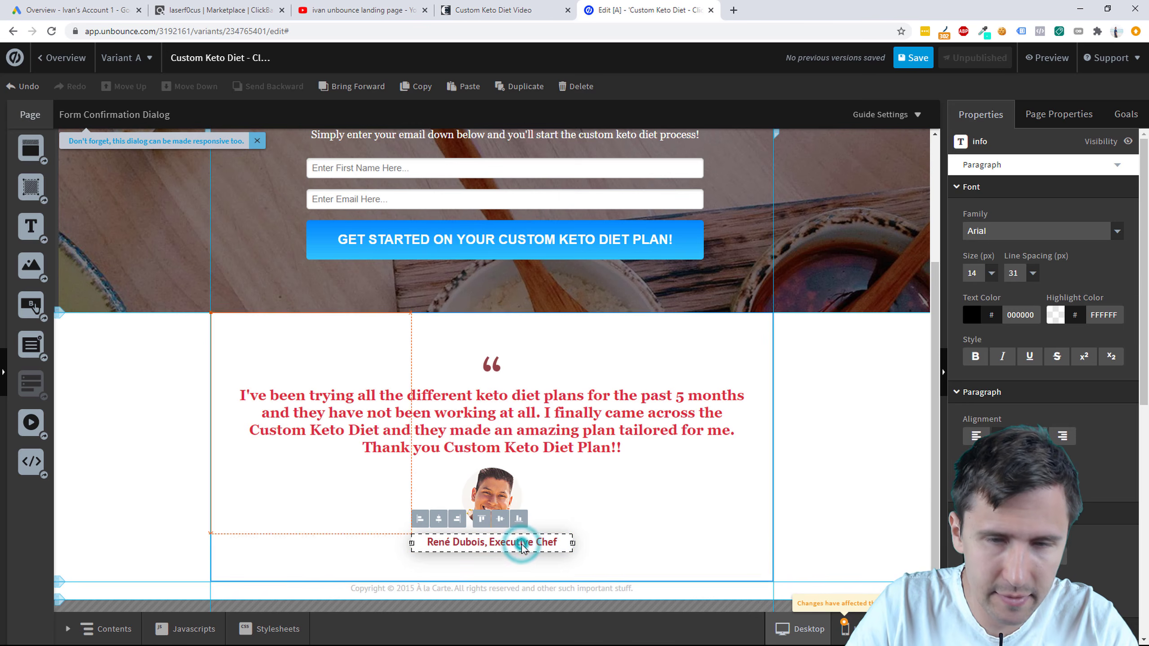
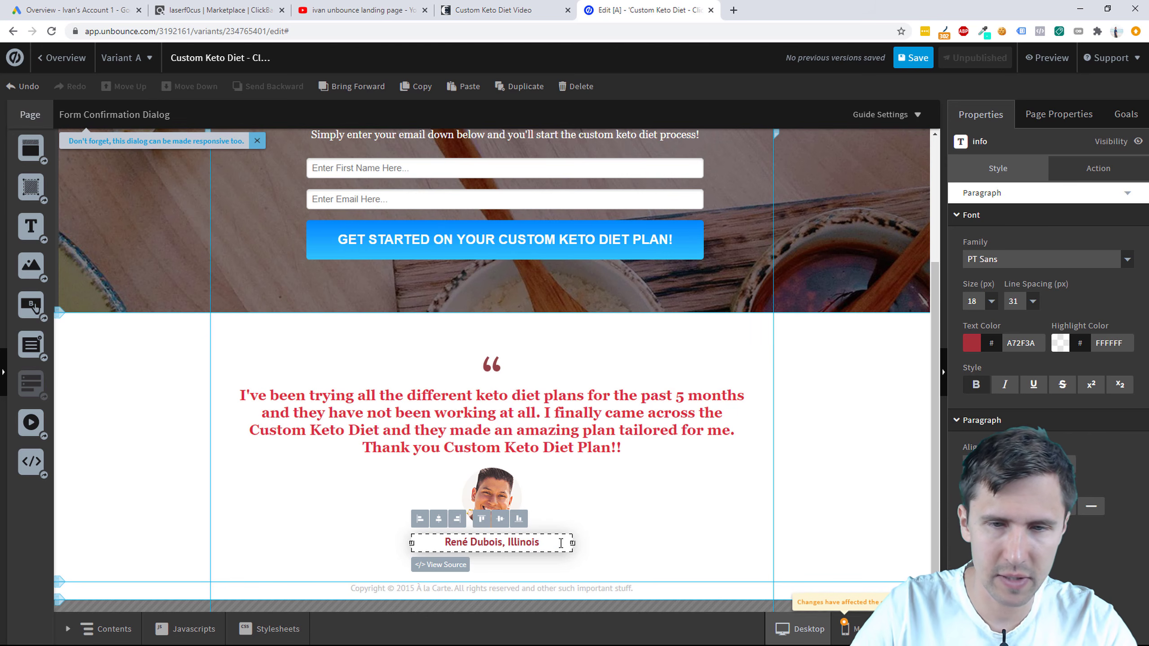
Step: Edit the footer copyright line so it reads Custom Keto Diet
click(704, 514)
scroll(703, 514, up, 4)
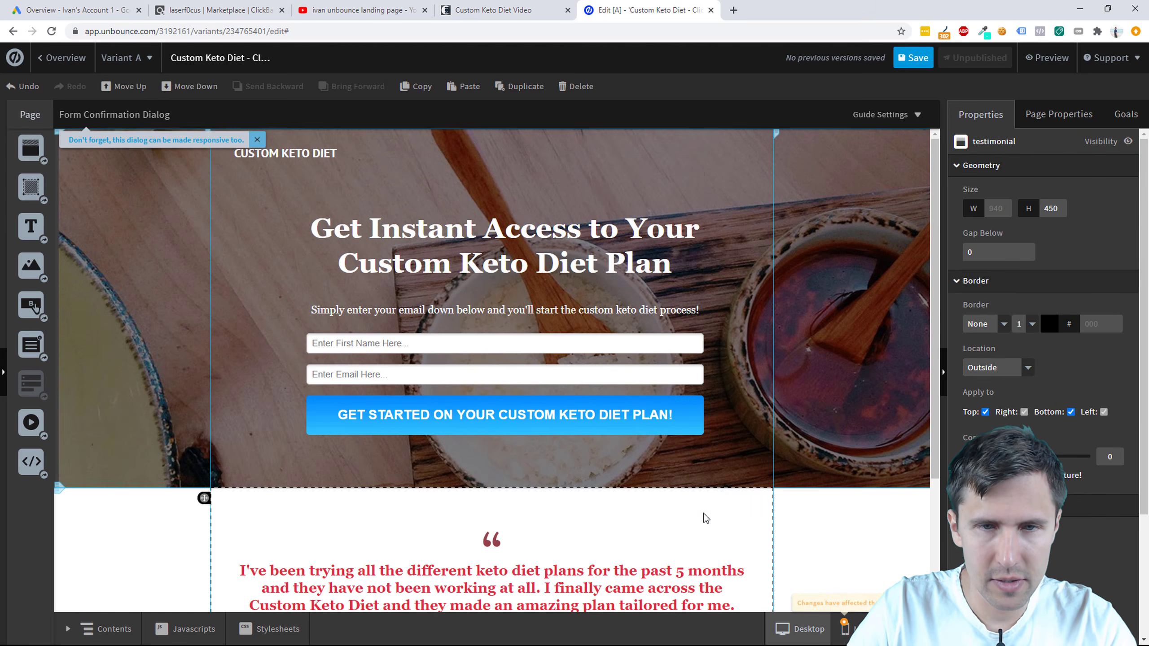
scroll(704, 514, down, 2)
scroll(704, 514, up, 2)
scroll(704, 514, down, 3)
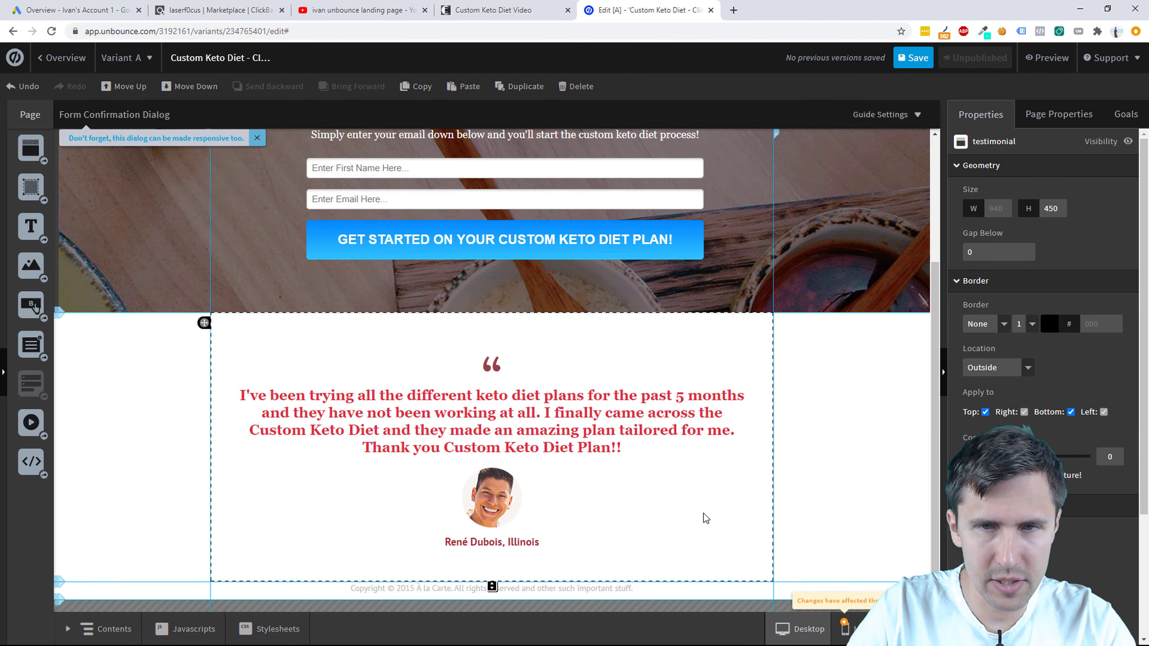
scroll(704, 514, up, 3)
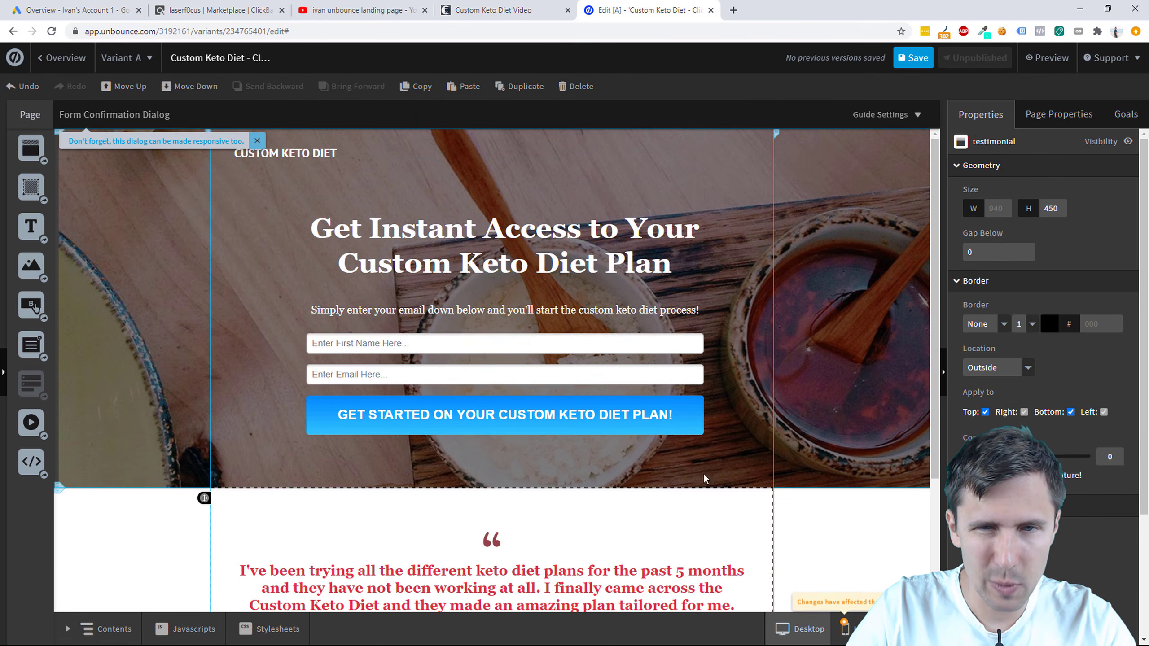
click(670, 360)
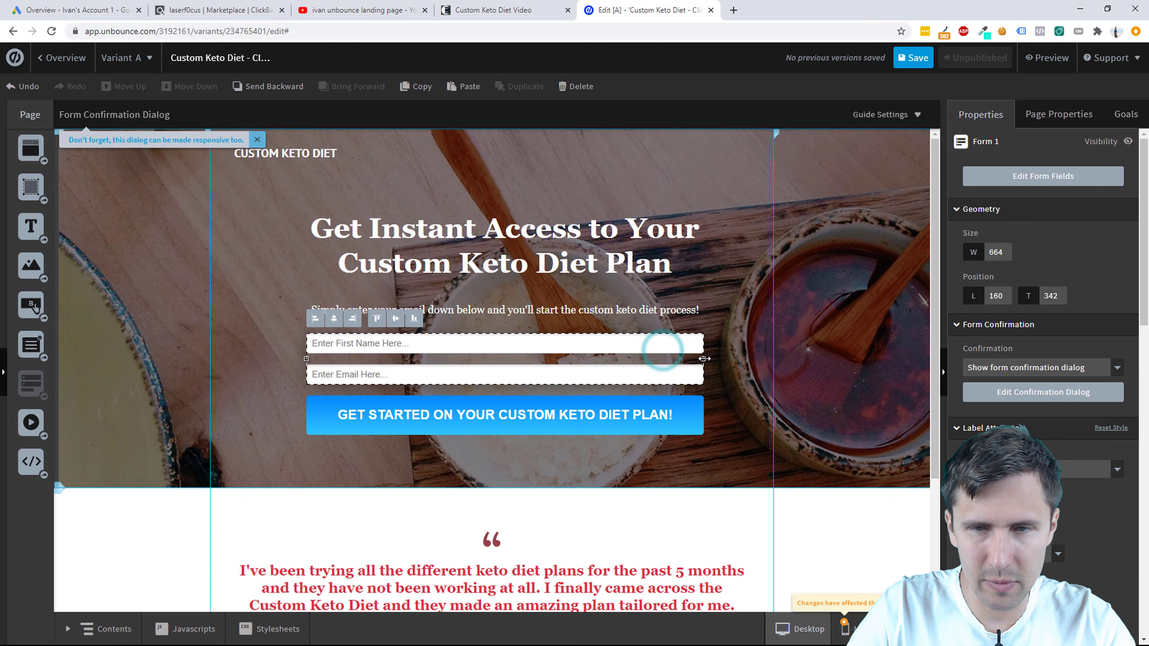
scroll(457, 572, down, 3)
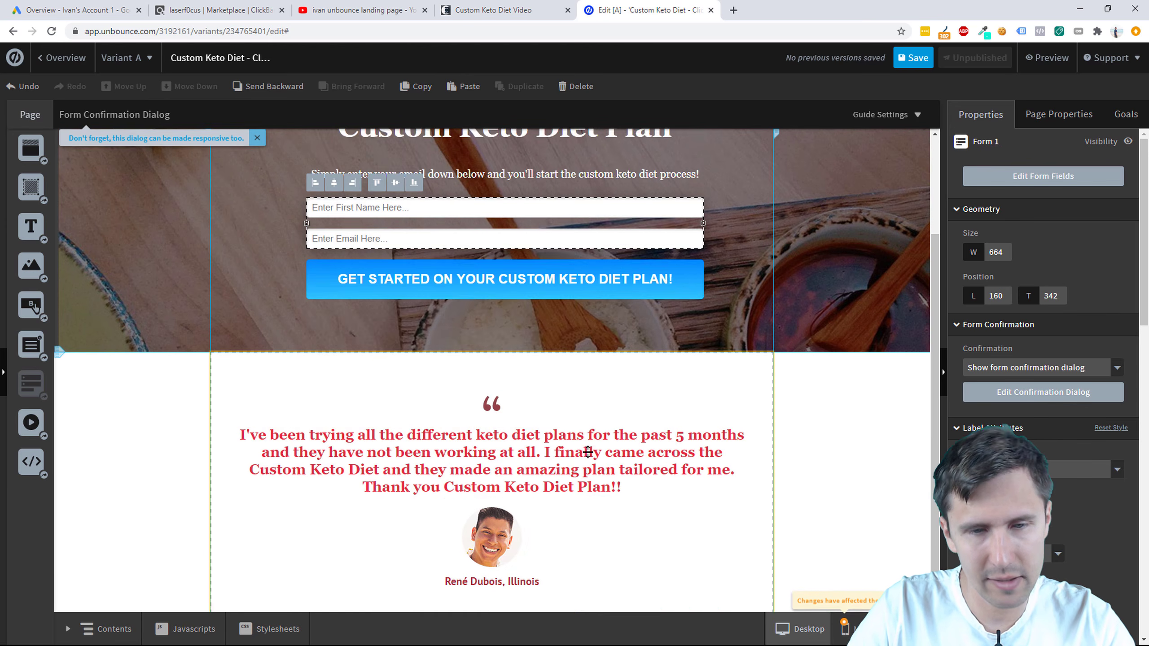
click(412, 590)
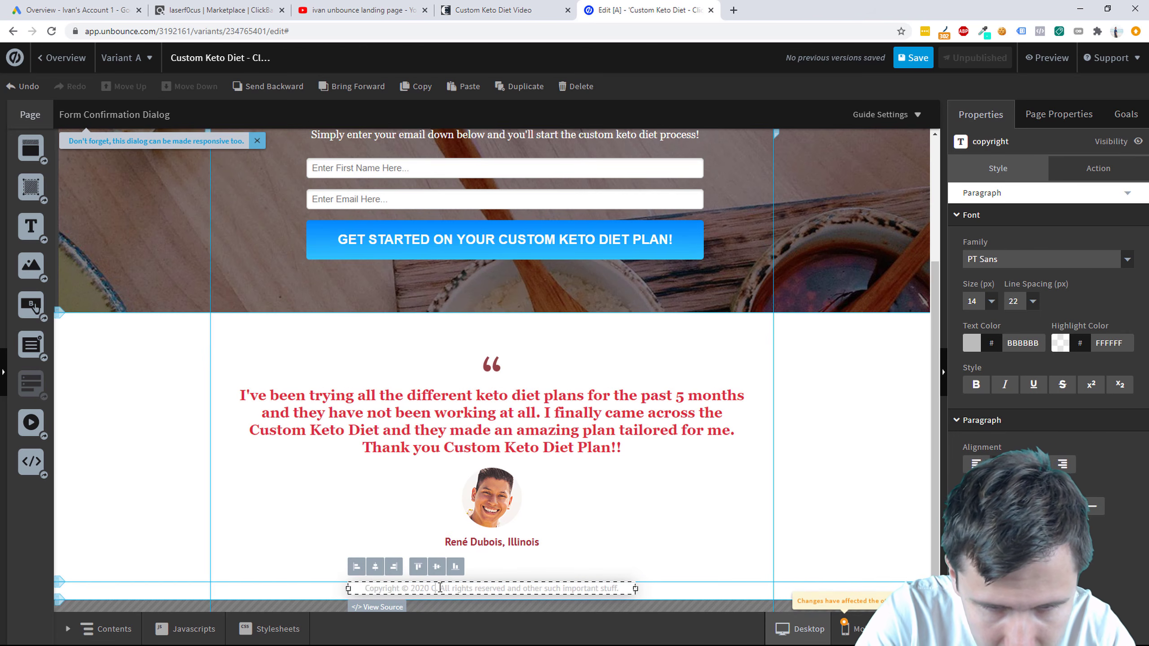
text(Keto Diet)
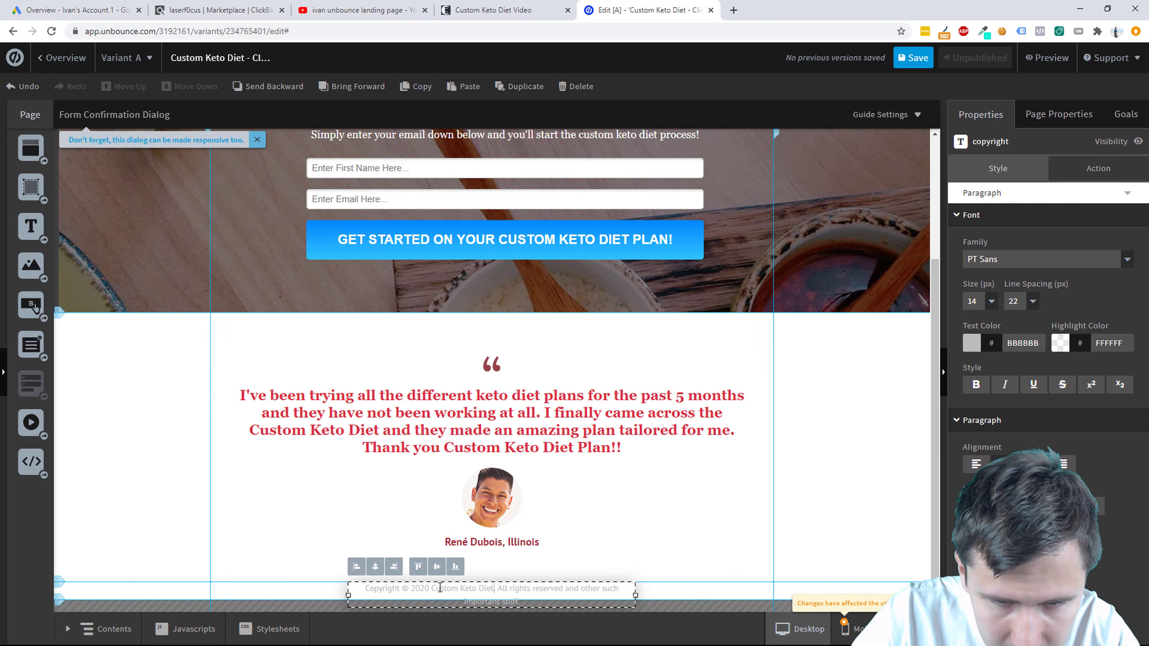
Step: Widen the copyright text onto one line and centre it horizontally and vertically in the footer
drag(636, 595, 667, 596)
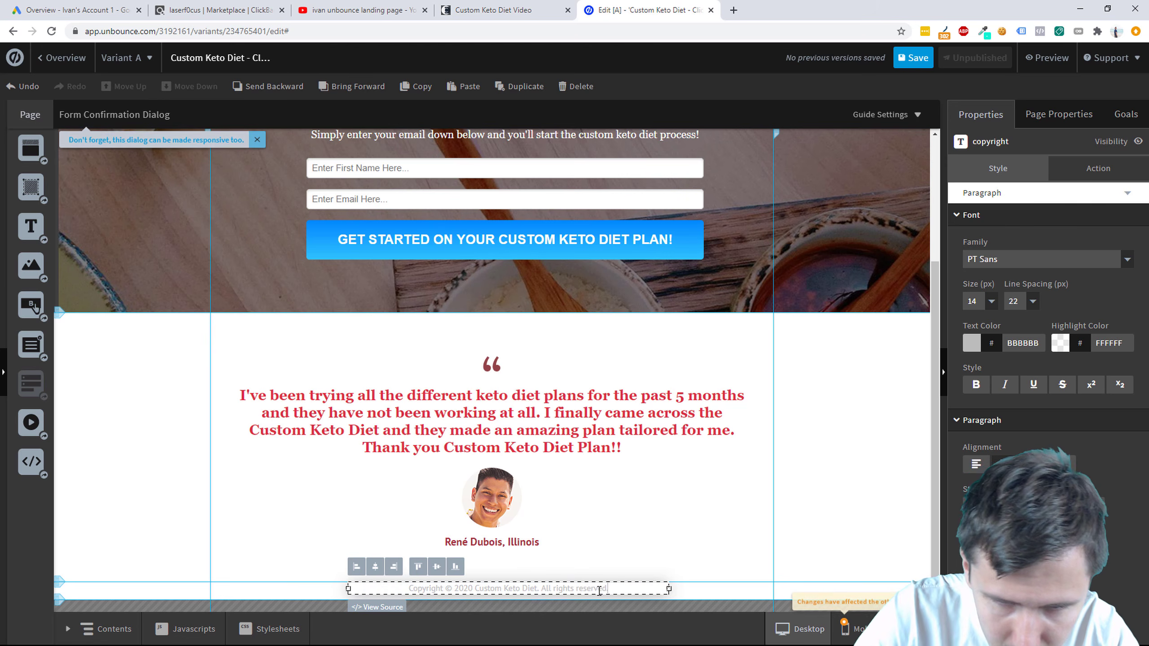
click(379, 567)
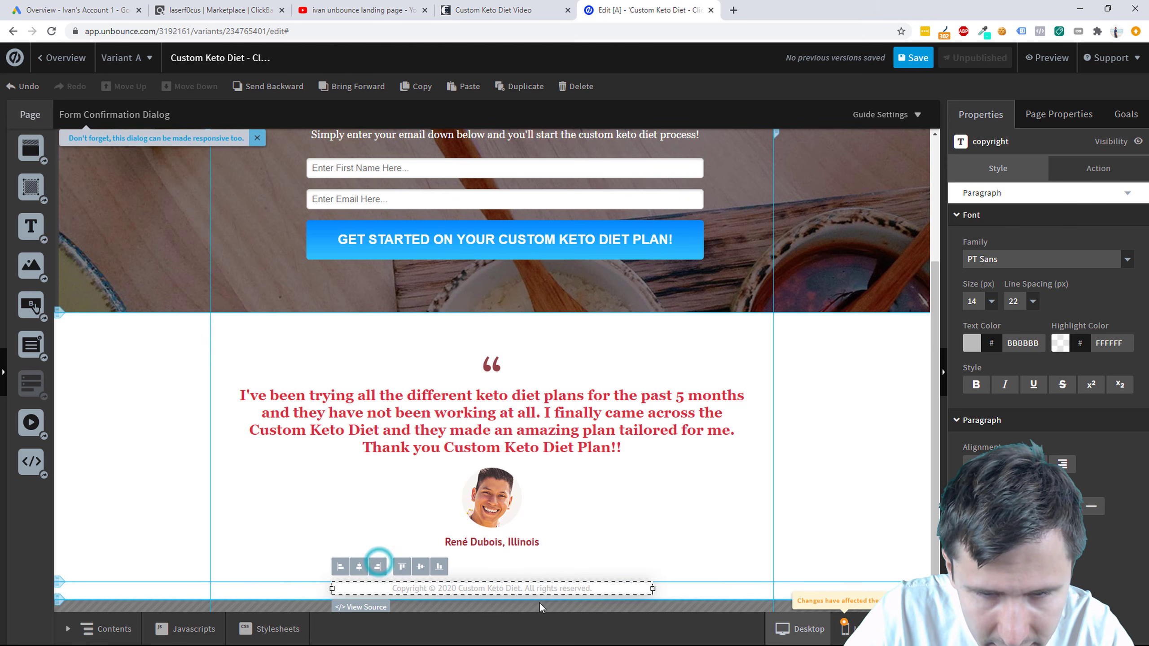
click(676, 503)
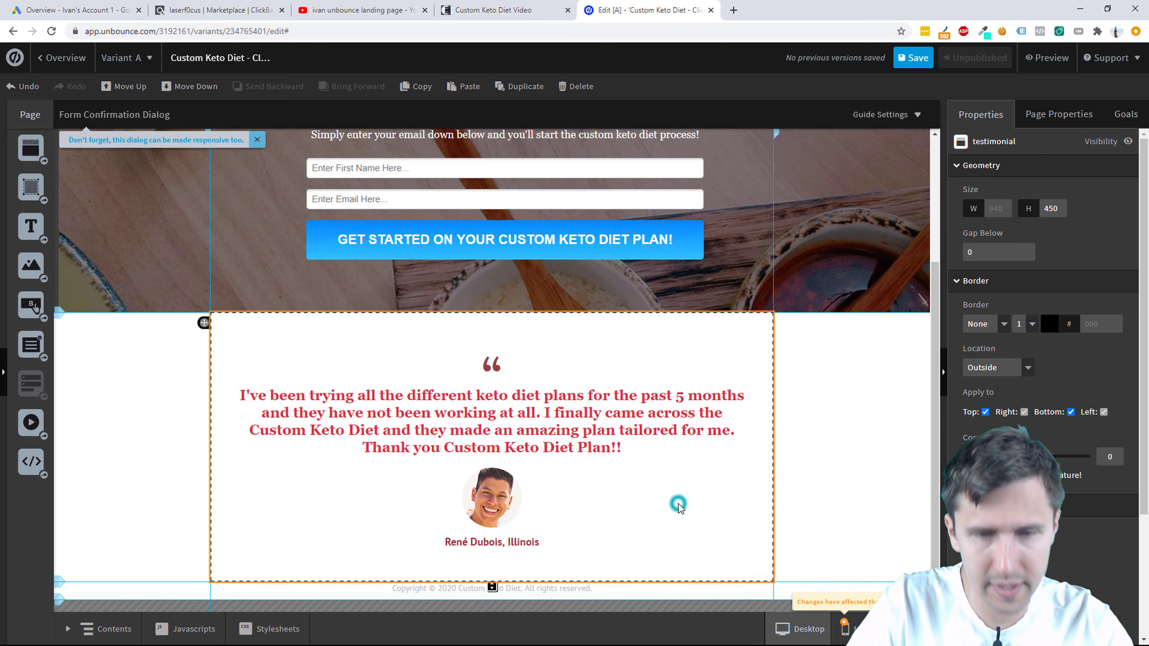
click(579, 588)
click(419, 569)
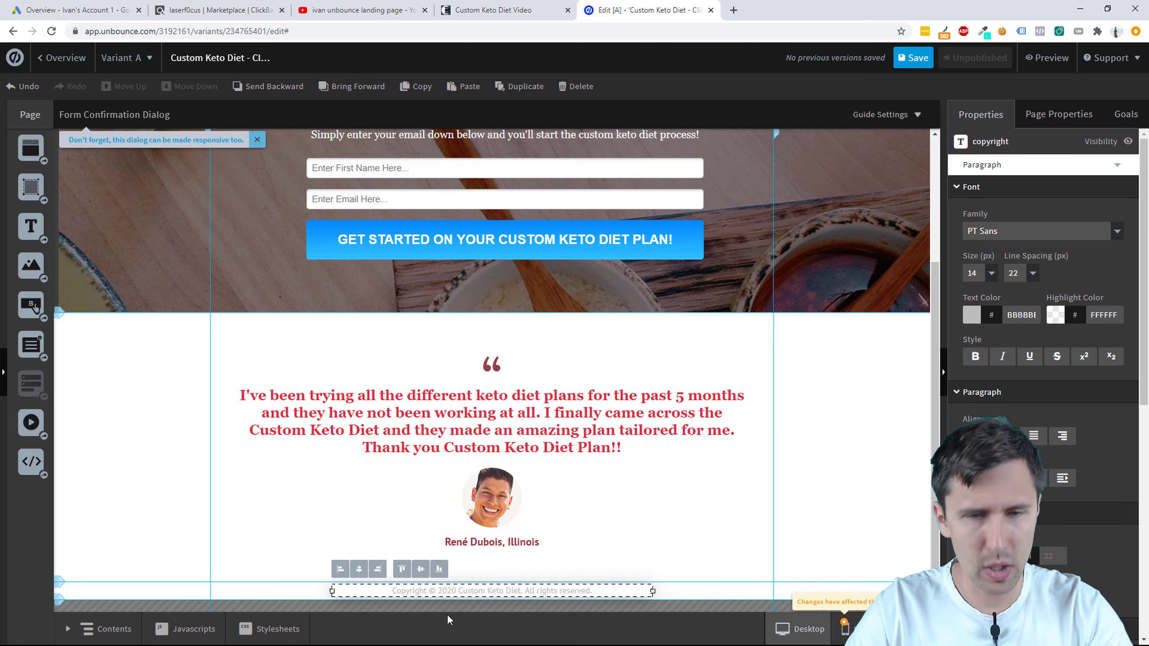
click(887, 506)
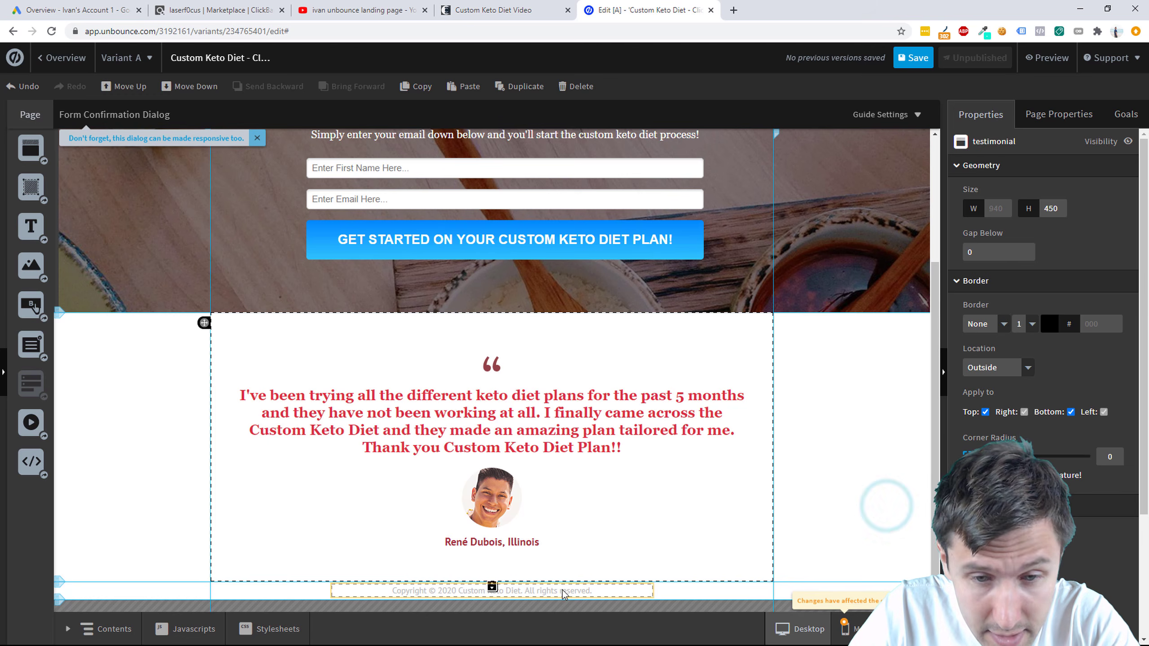
Step: Replace the page title in Page Properties with 'Custom Keto Diet'
scroll(742, 516, up, 4)
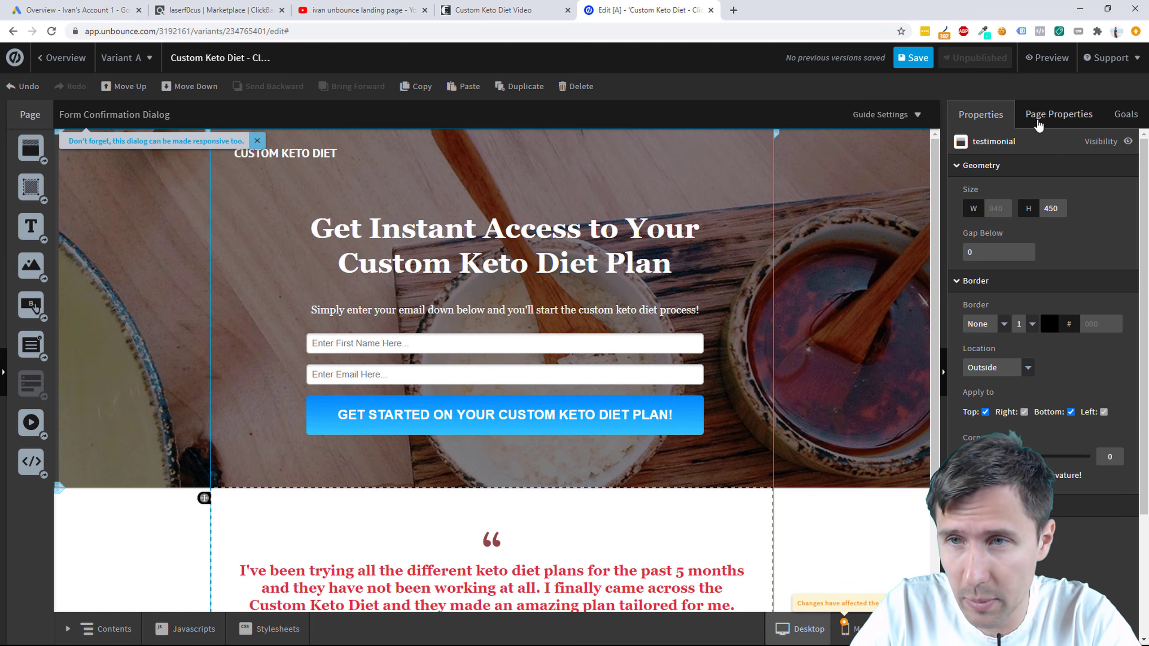
click(1053, 114)
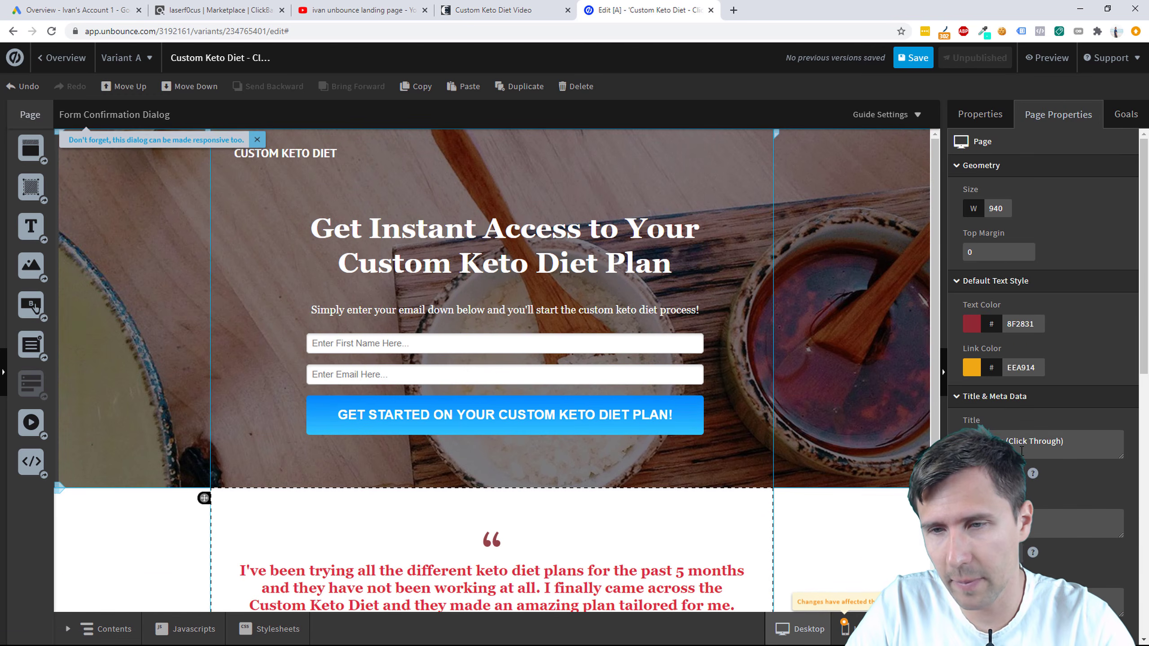
drag(1085, 441, 972, 433)
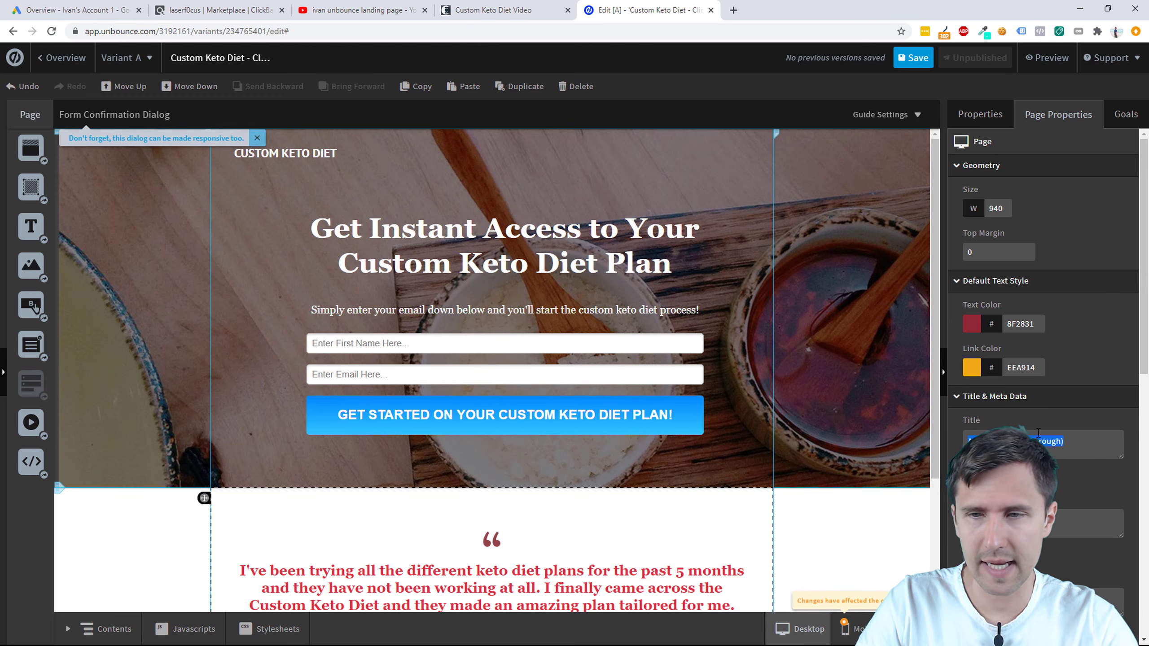
key(BackSpace)
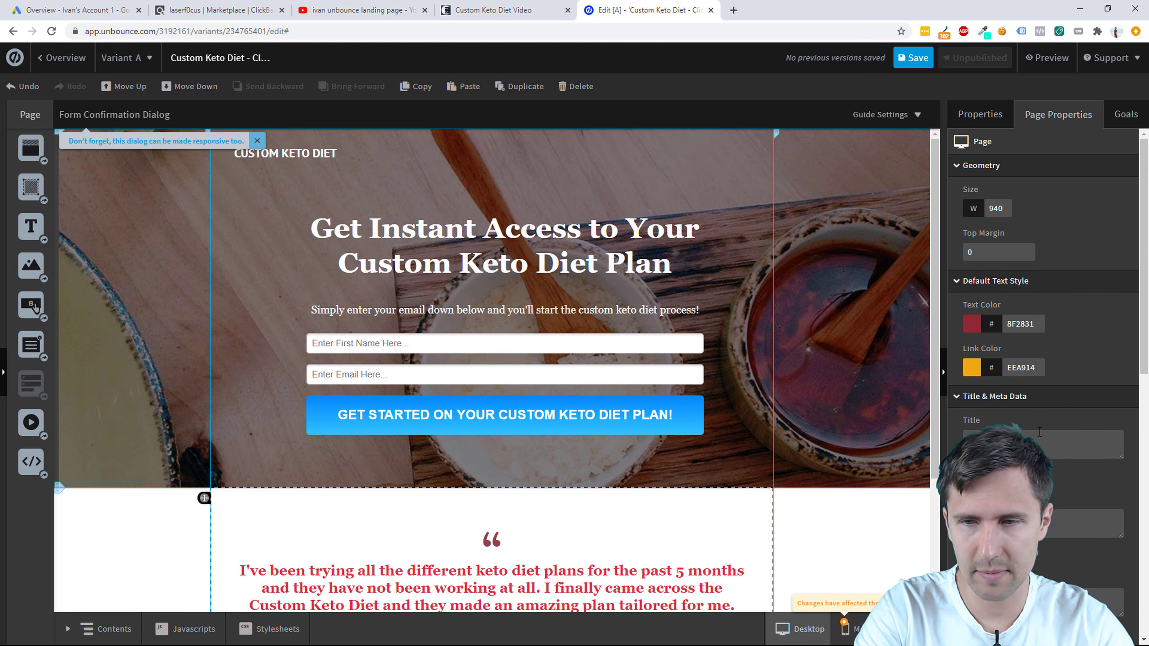
text(Custom Keto Diet)
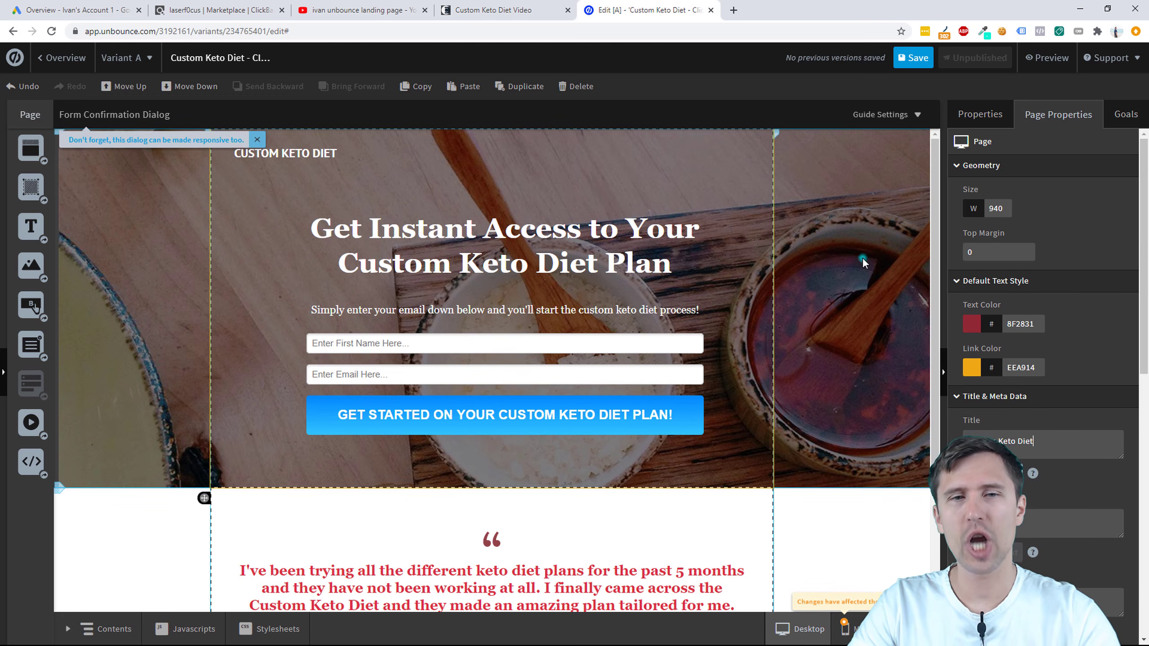
click(862, 257)
click(254, 138)
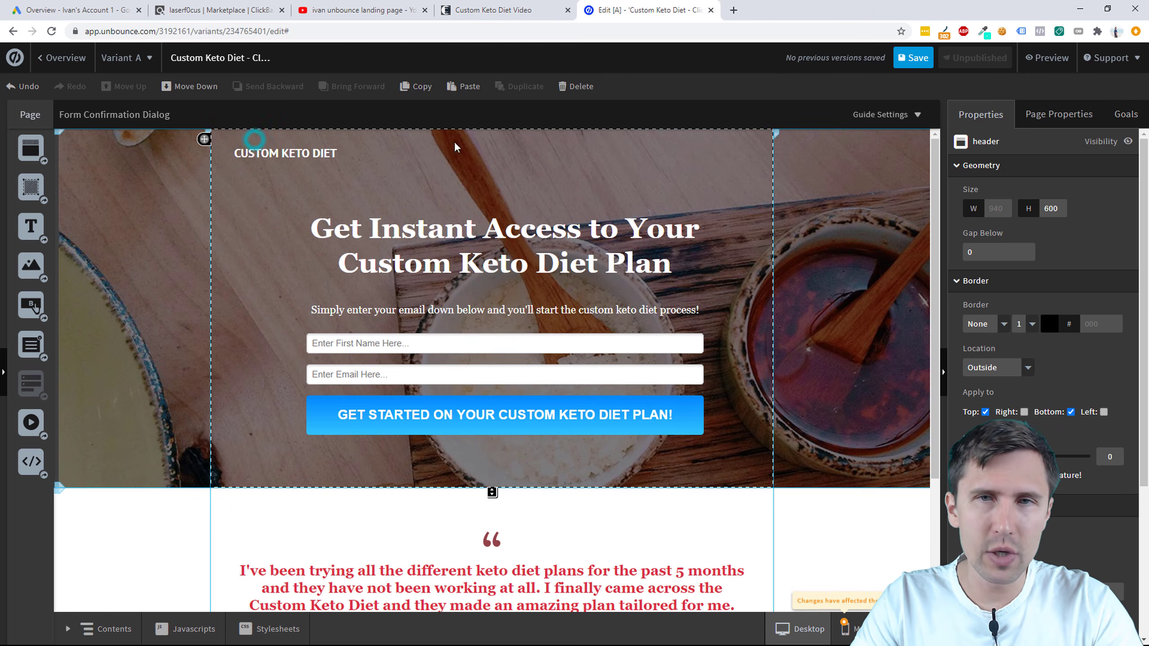
Step: Open shutterstock.com, pixabay.com and pexels.com in browser tabs
click(734, 10)
text(shutterstuck.com)
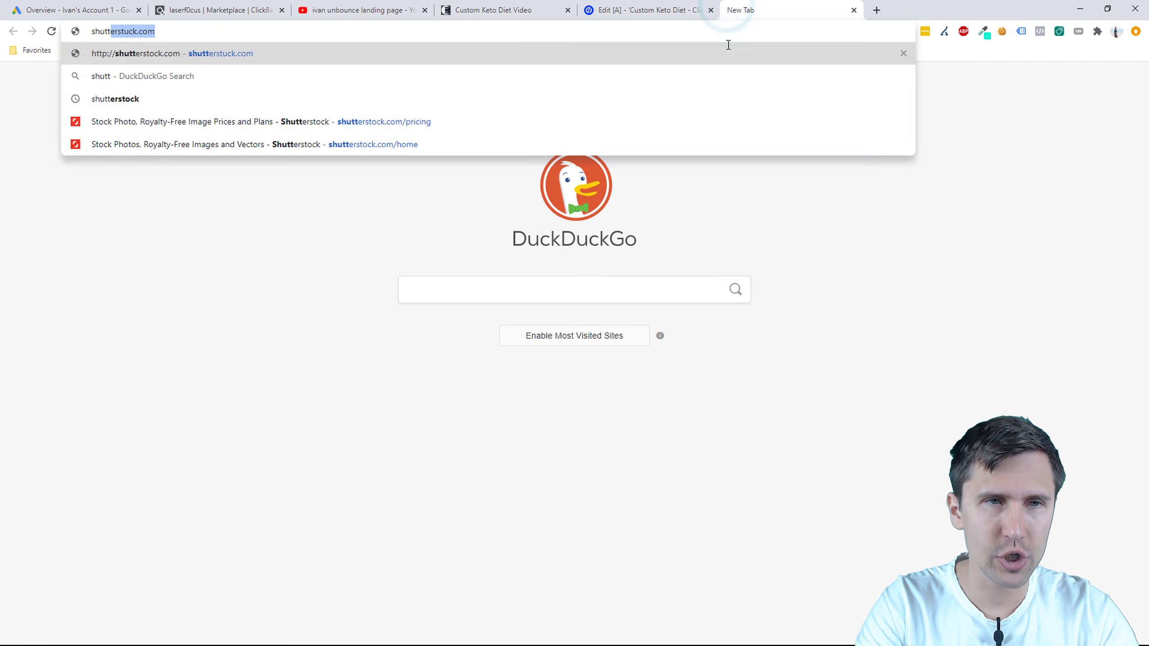
key(Return)
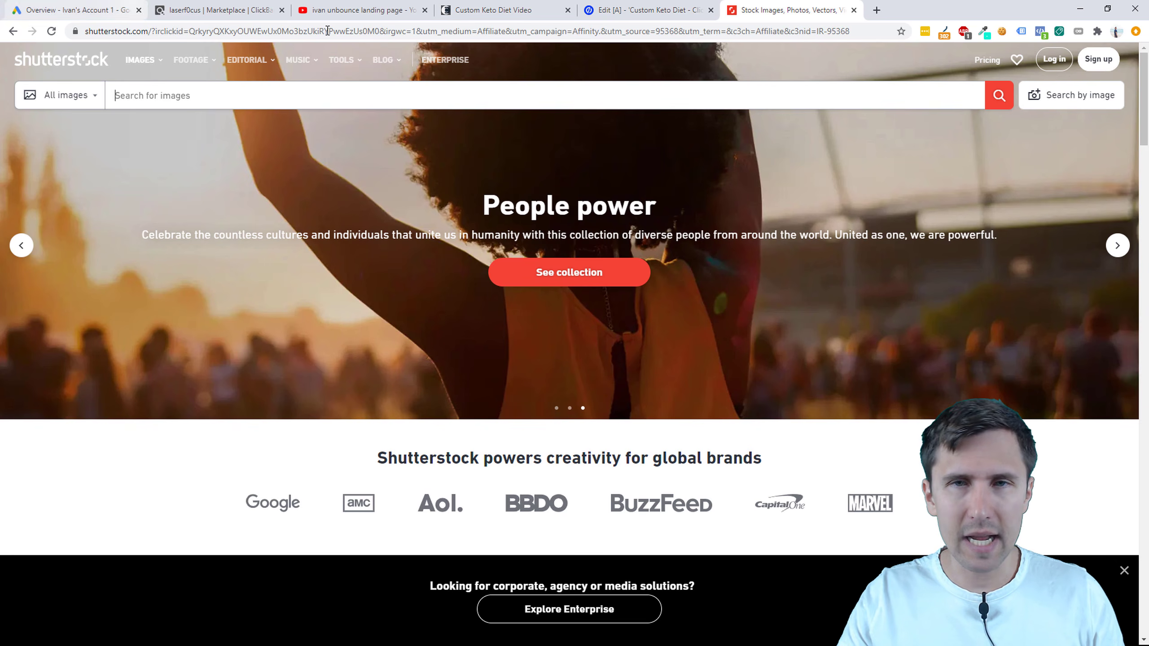
click(717, 33)
text(pixabay.com/en/directory-excellent-mediocre-1274229/)
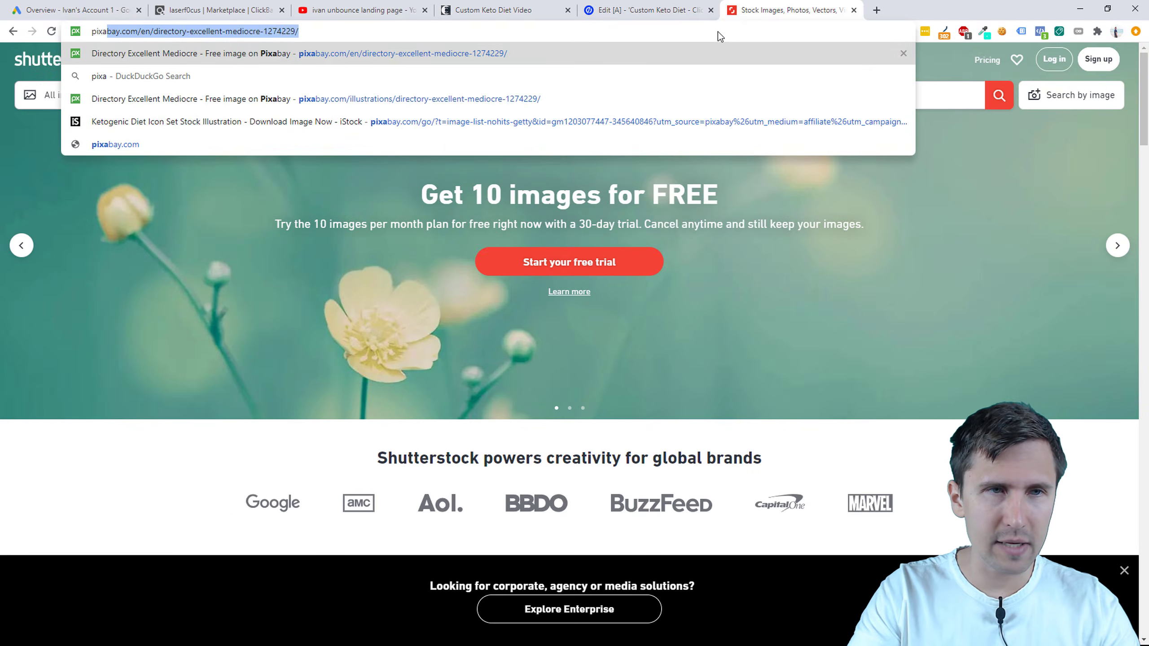
key(Return)
click(876, 9)
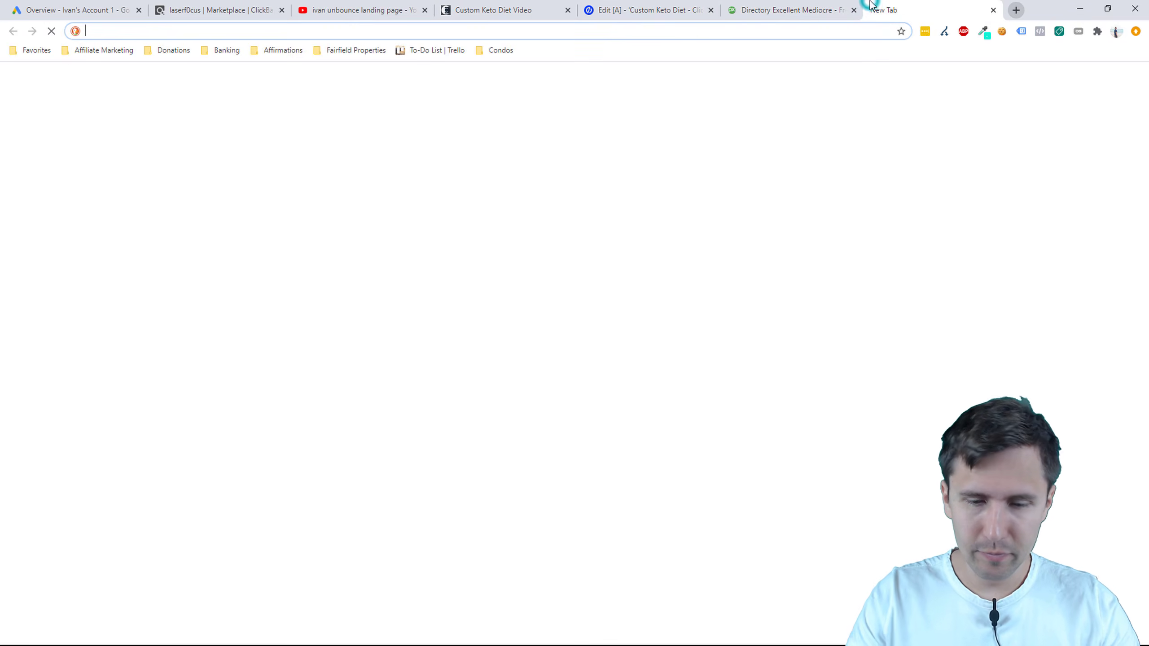
text(pexels.com/search/thinking/)
key(Return)
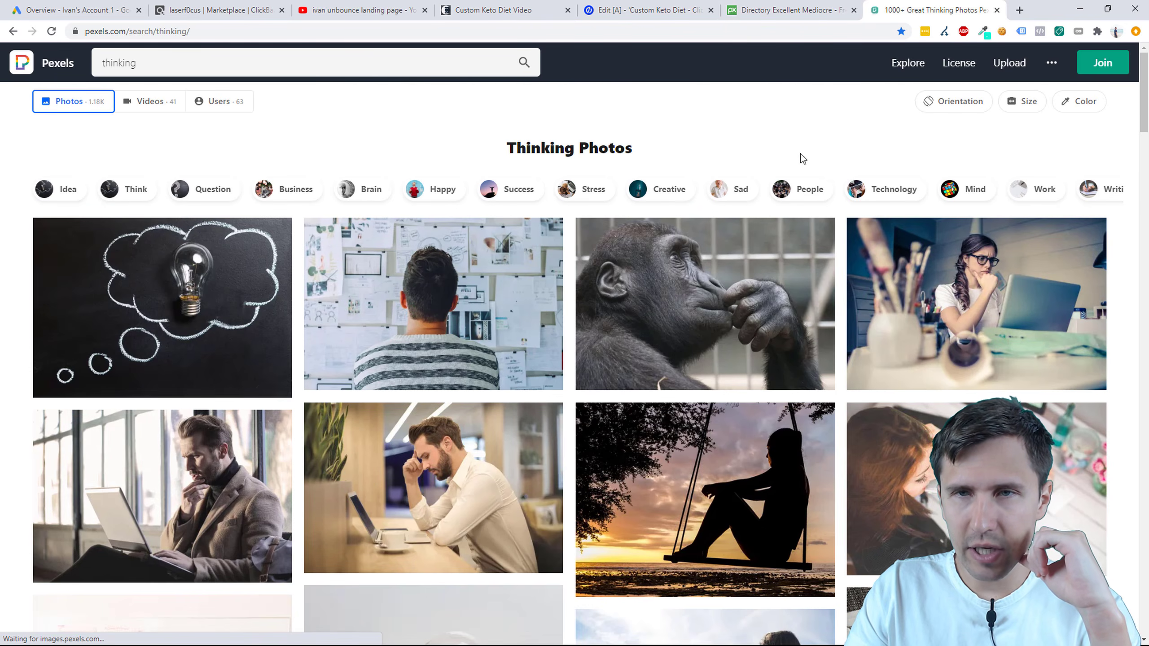
Step: Search Pixabay for custom keto diet, then bring up the live landing page
click(799, 10)
click(282, 53)
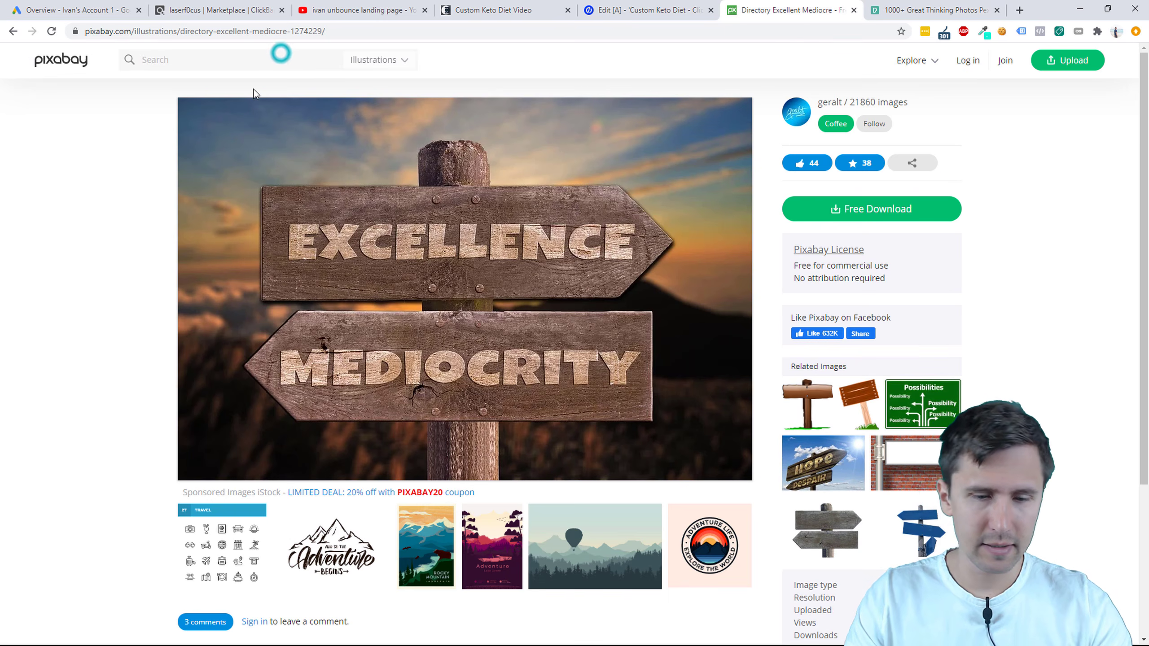
text(custom keto diet)
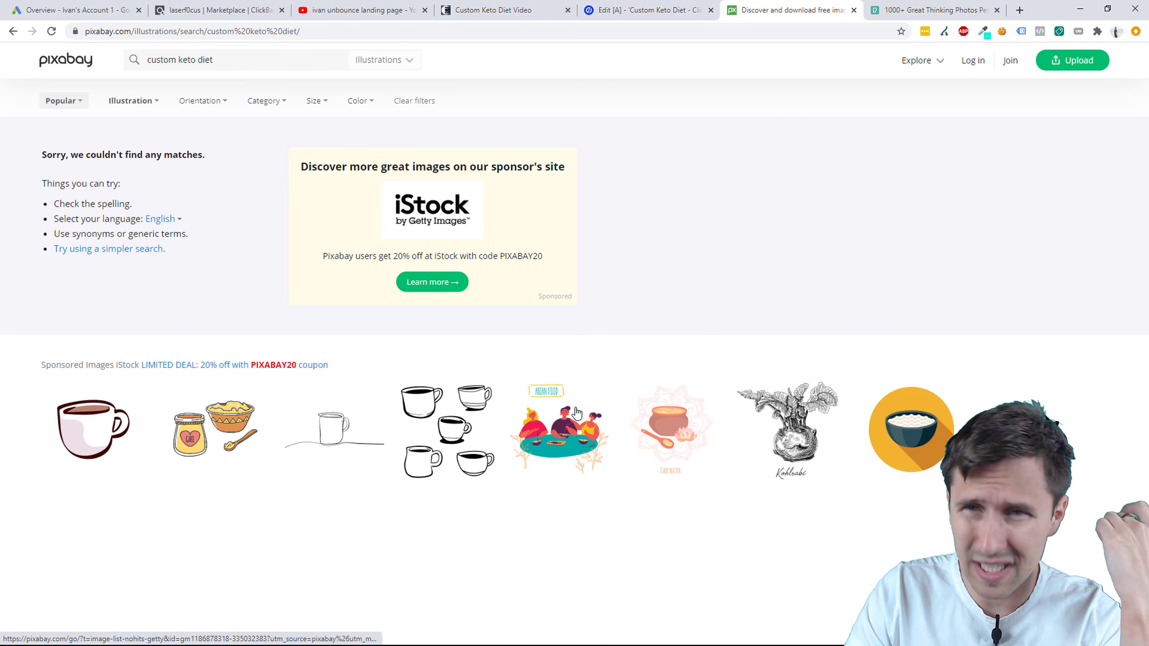
click(595, 9)
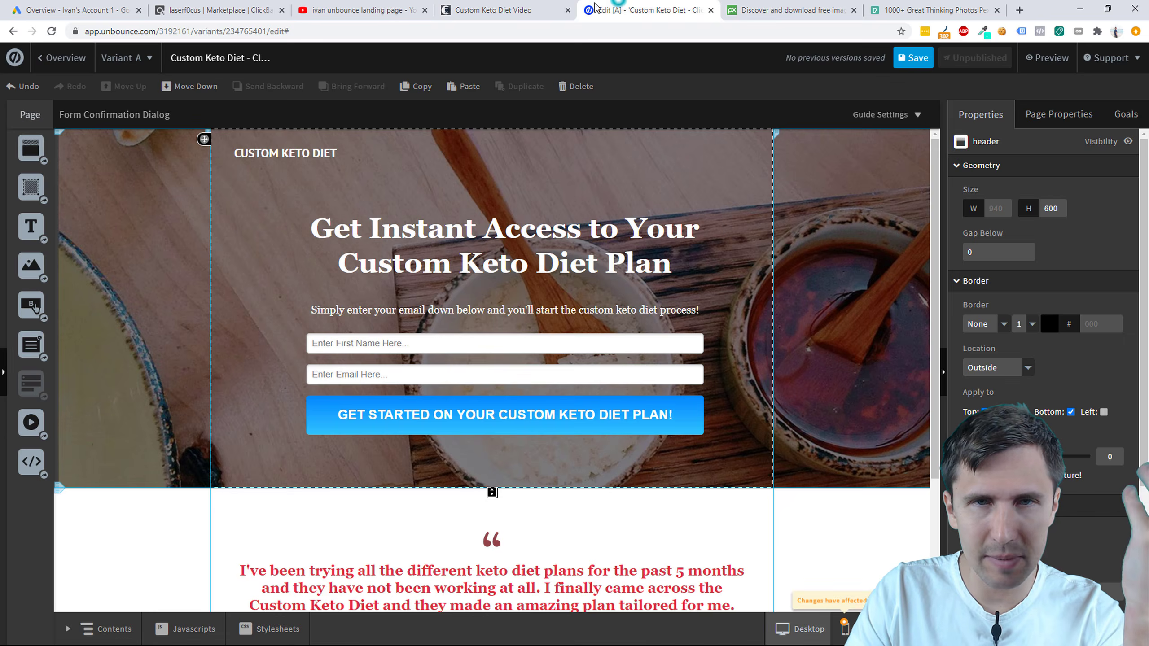
click(521, 10)
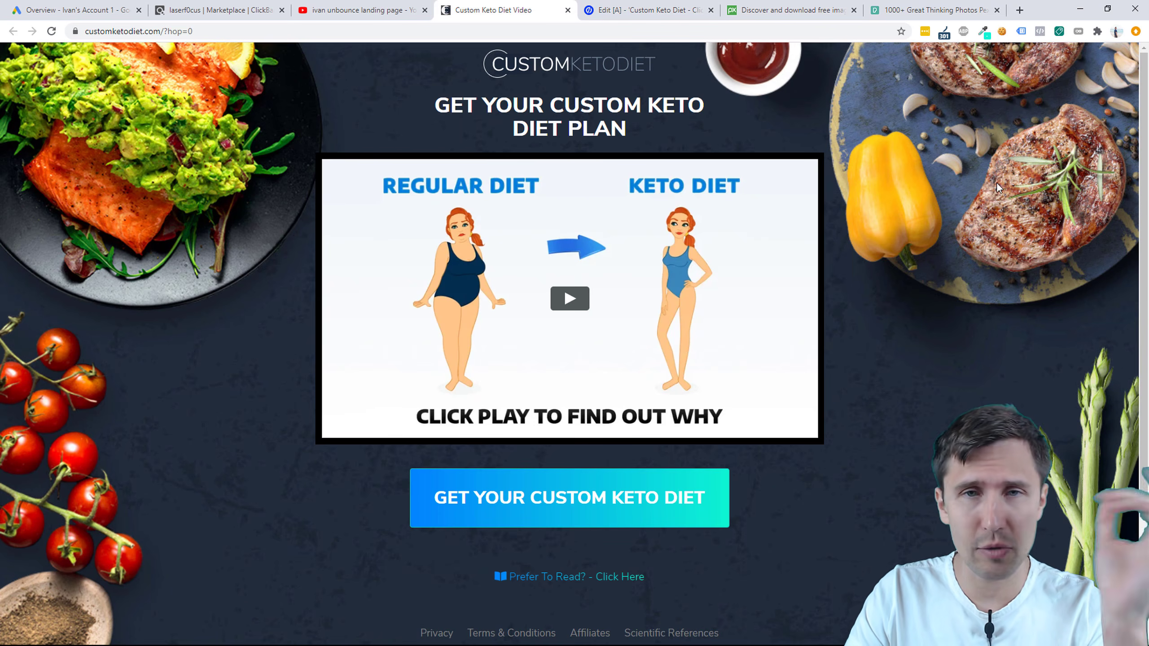
Step: Search Pexels for 'custom keto diet' and browse the results
click(977, 13)
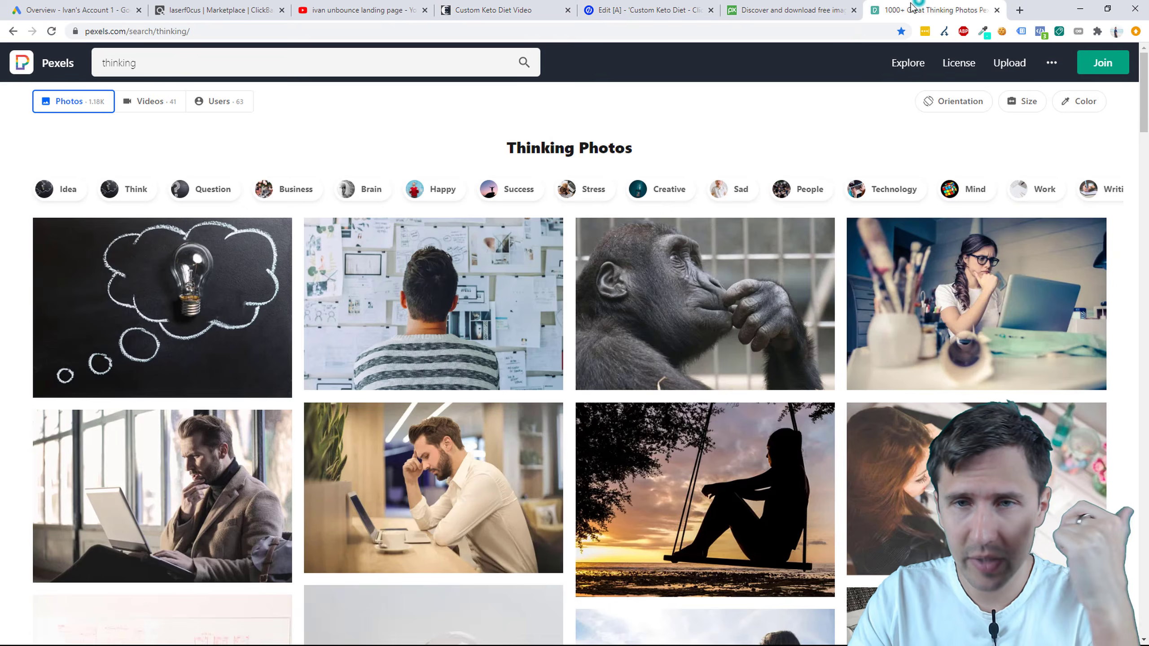
click(174, 62)
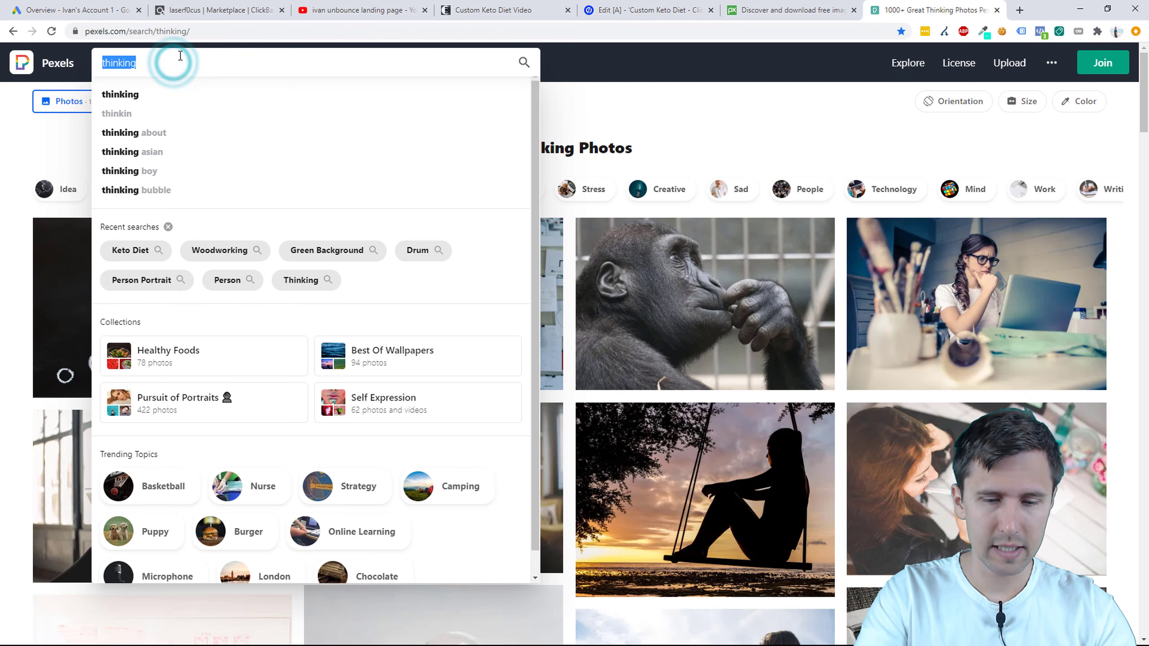
text(custom keto diet)
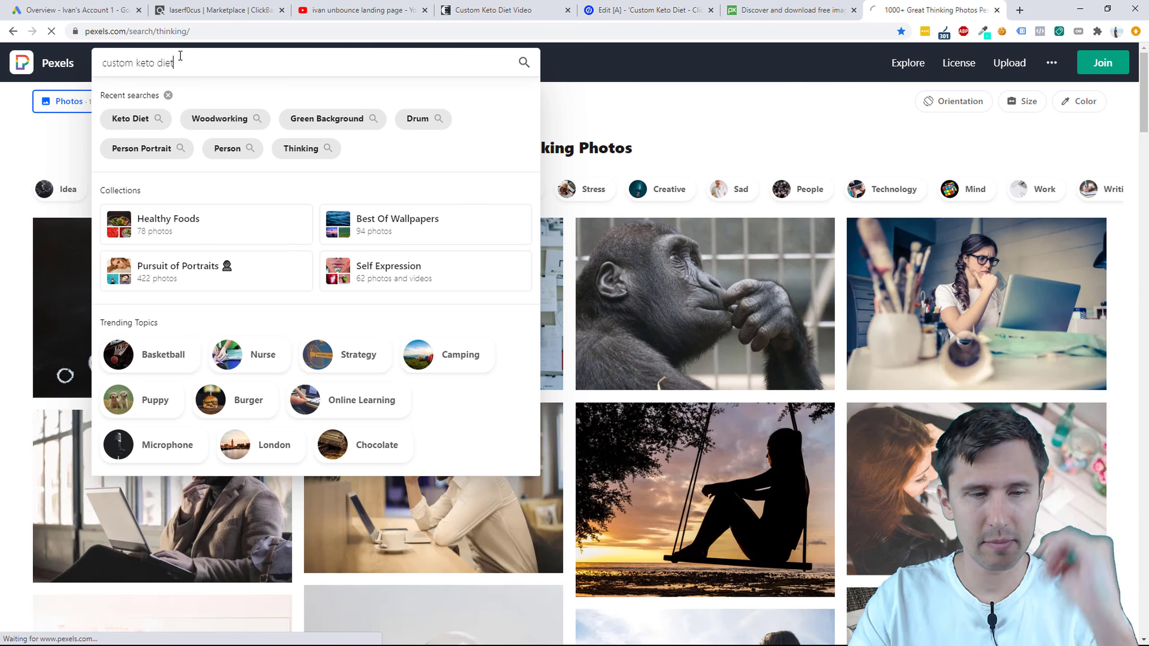
key(Return)
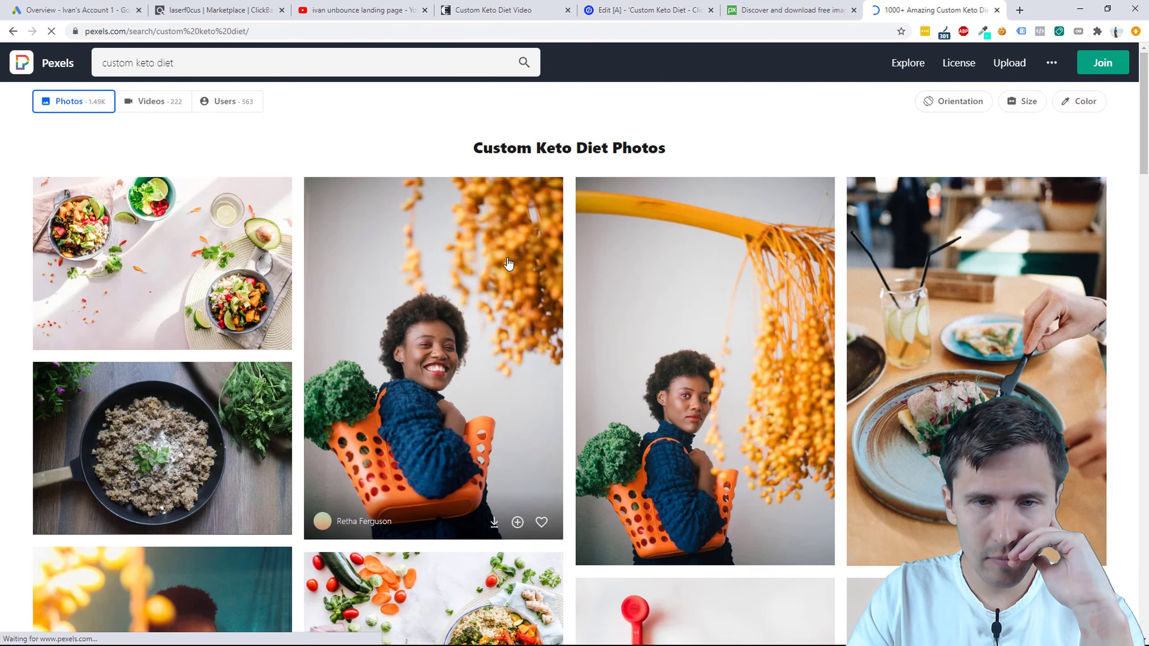
scroll(688, 272, down, 10)
scroll(695, 324, down, 4)
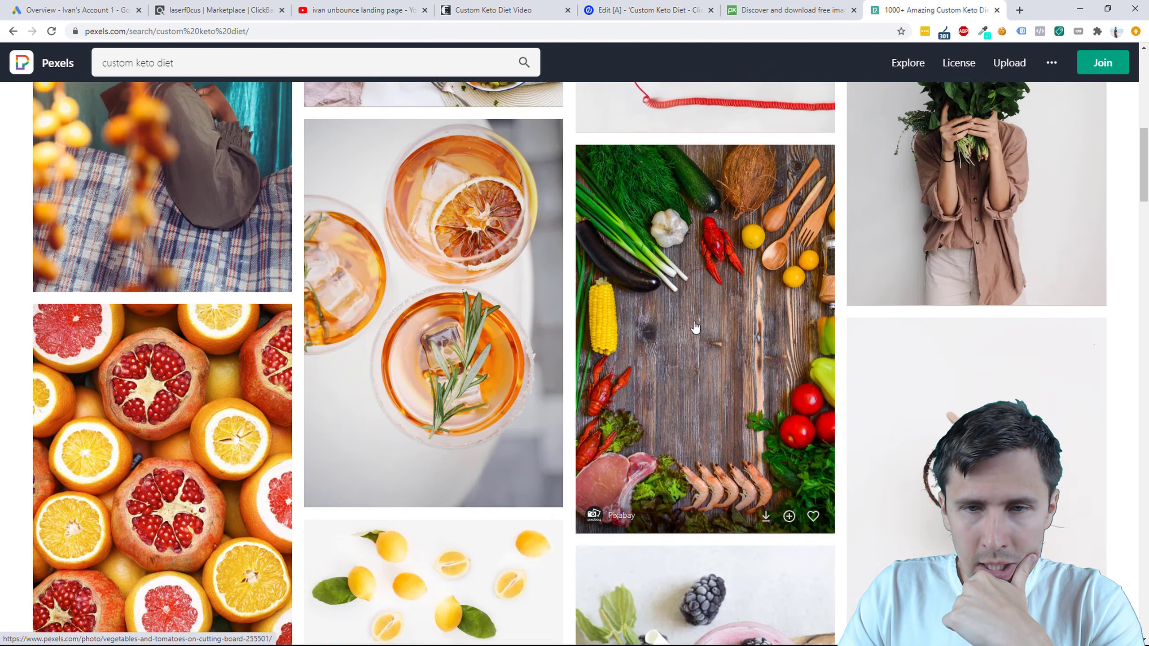
scroll(717, 355, up, 3)
scroll(717, 355, up, 10)
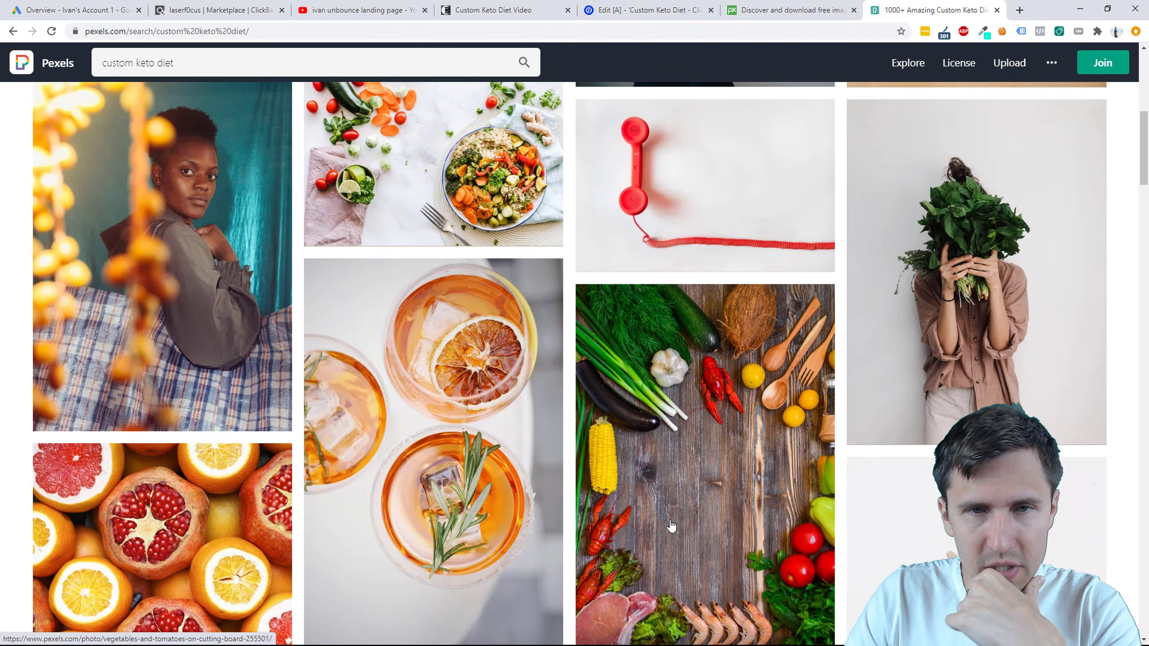
scroll(672, 525, down, 17)
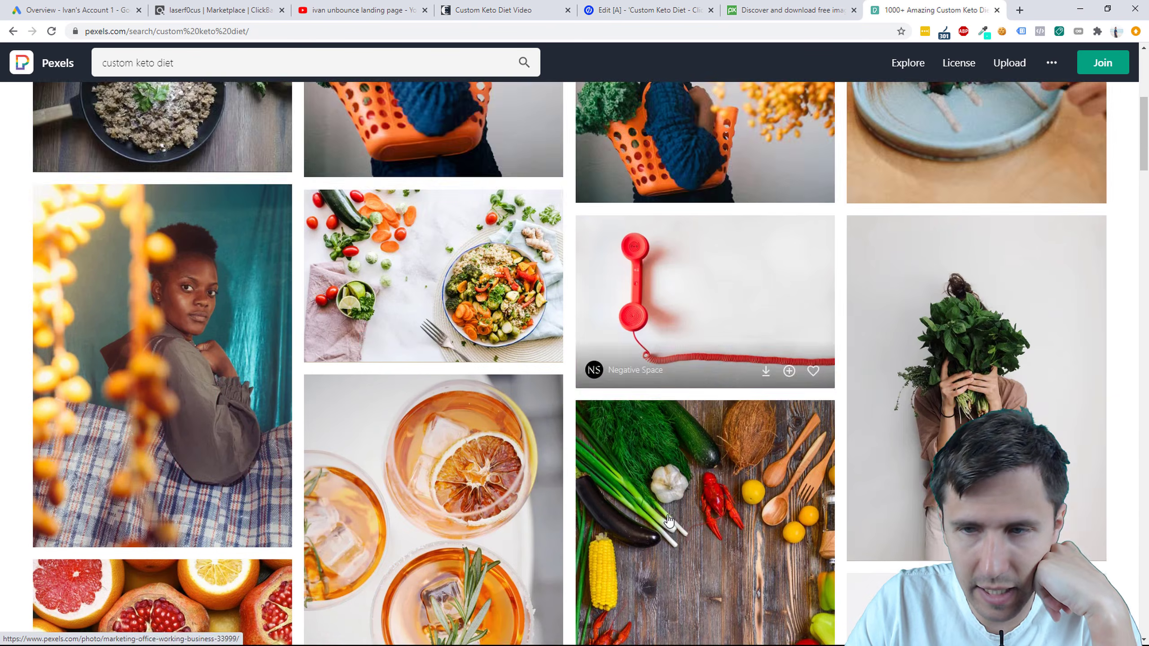
scroll(672, 485, down, 4)
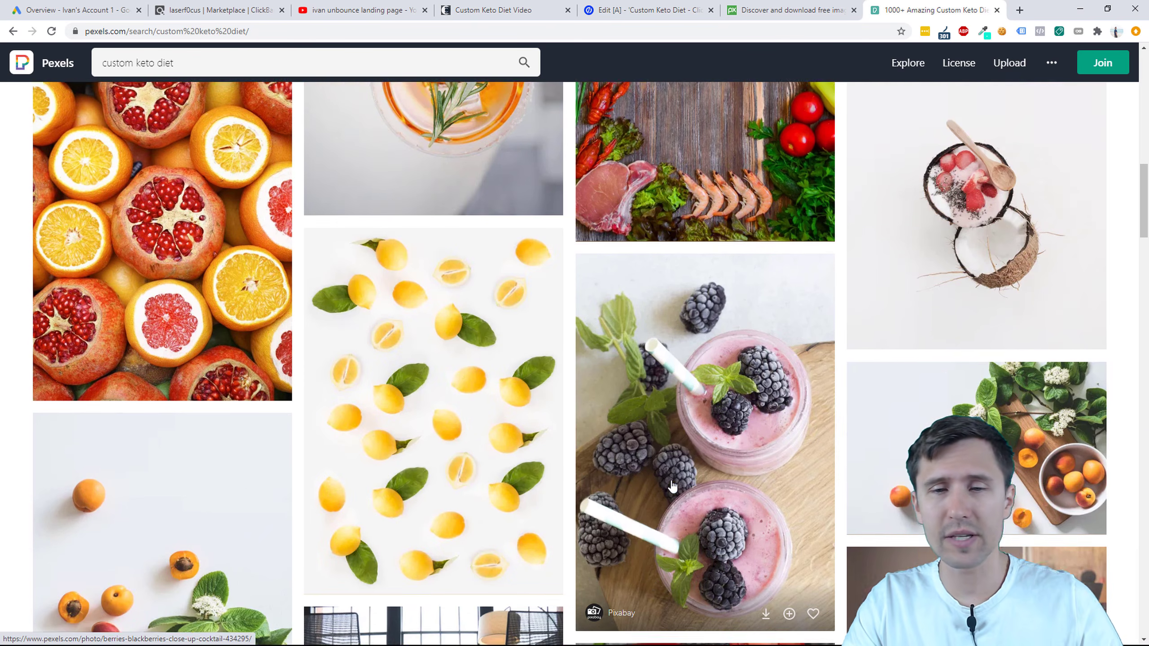
scroll(650, 478, down, 4)
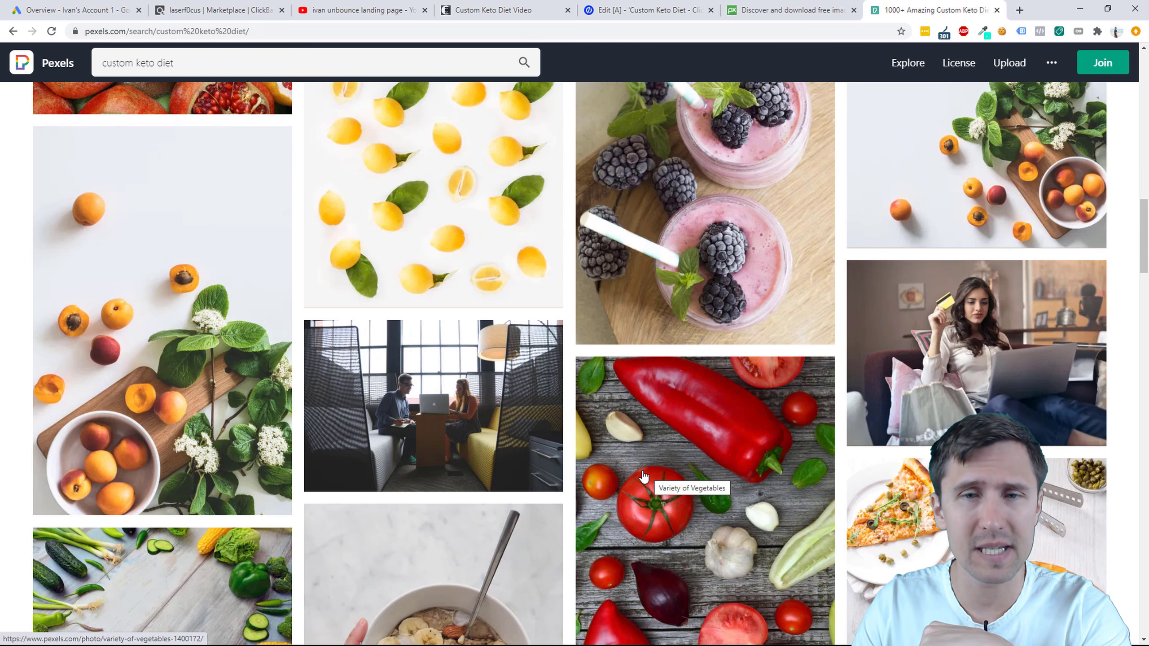
Step: Download the Vegetables and Tomatoes on Cutting Board photo at Large size
scroll(679, 324, down, 12)
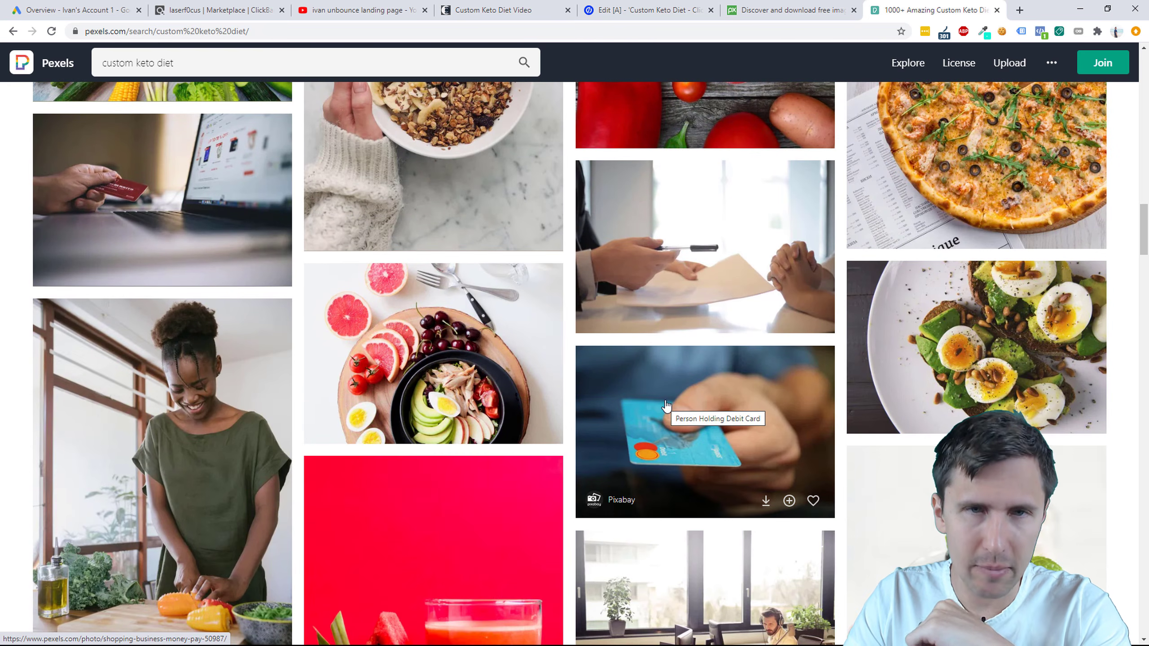
scroll(666, 406, down, 2)
scroll(665, 397, down, 5)
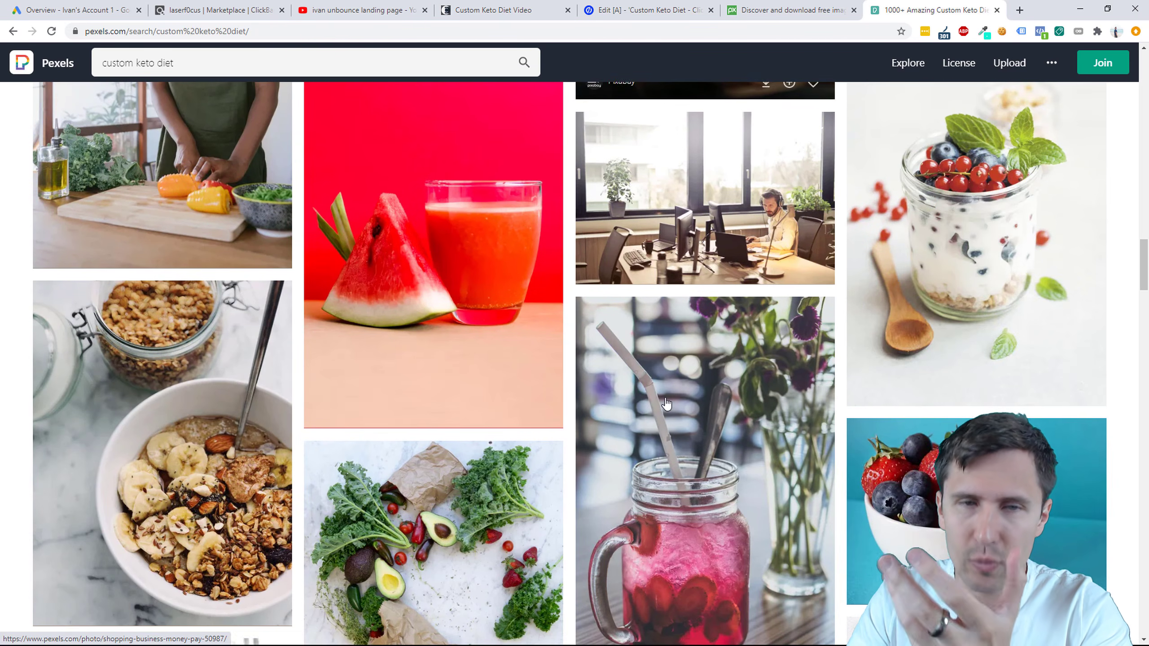
scroll(696, 452, down, 6)
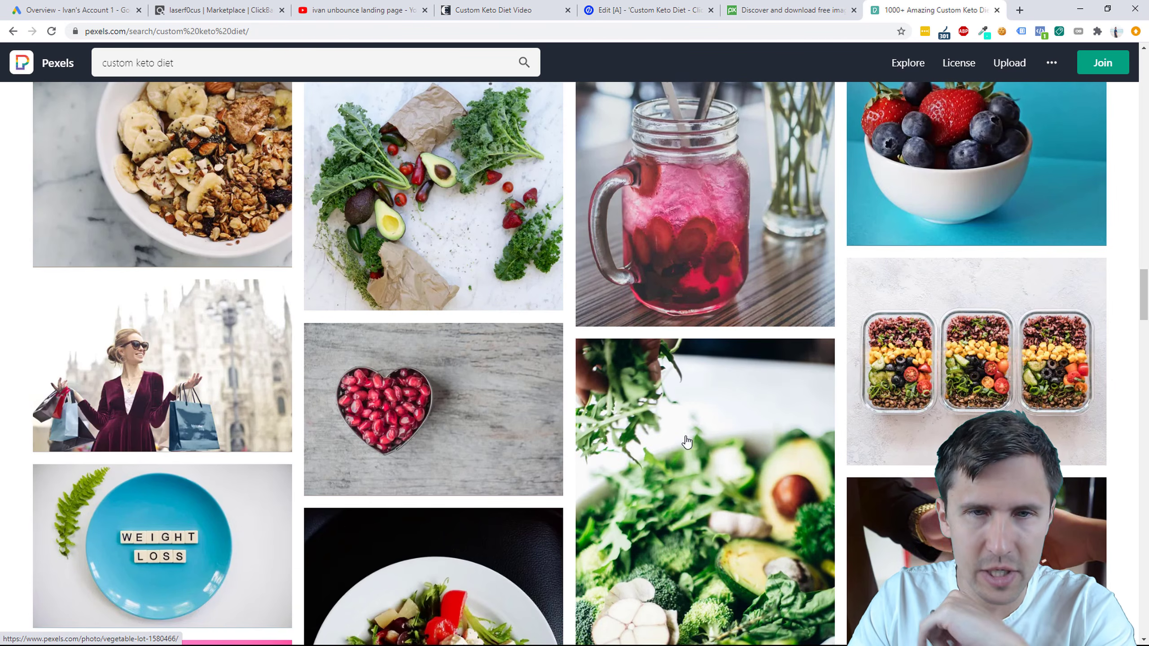
scroll(660, 452, down, 20)
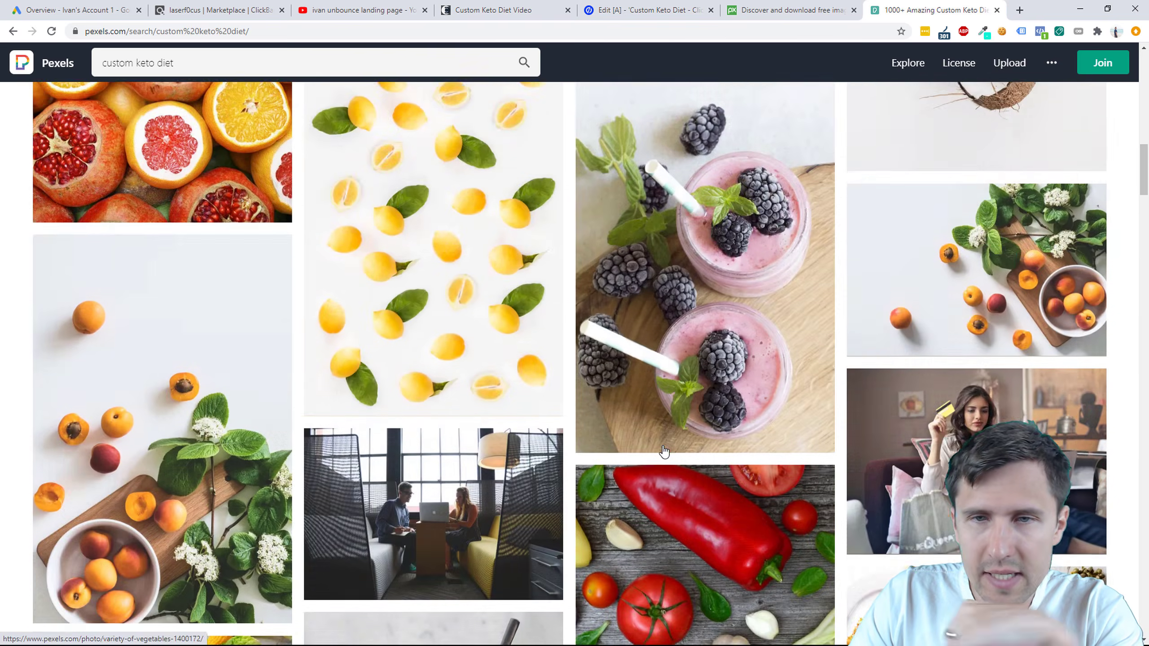
scroll(678, 452, up, 5)
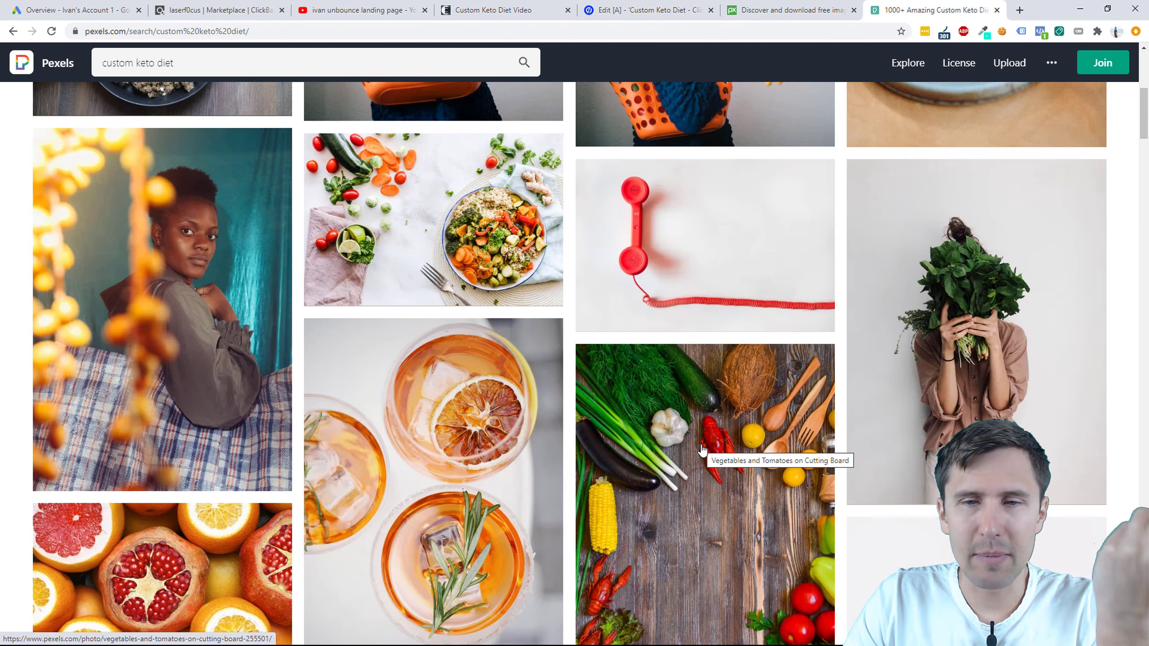
click(701, 449)
click(908, 68)
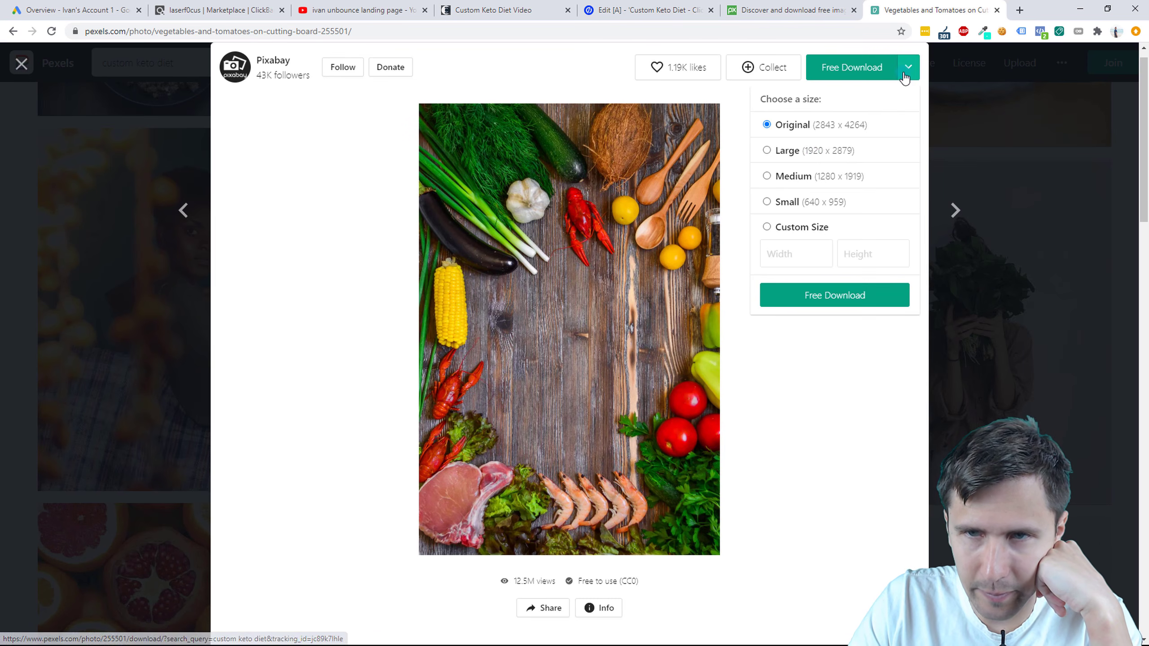
click(828, 296)
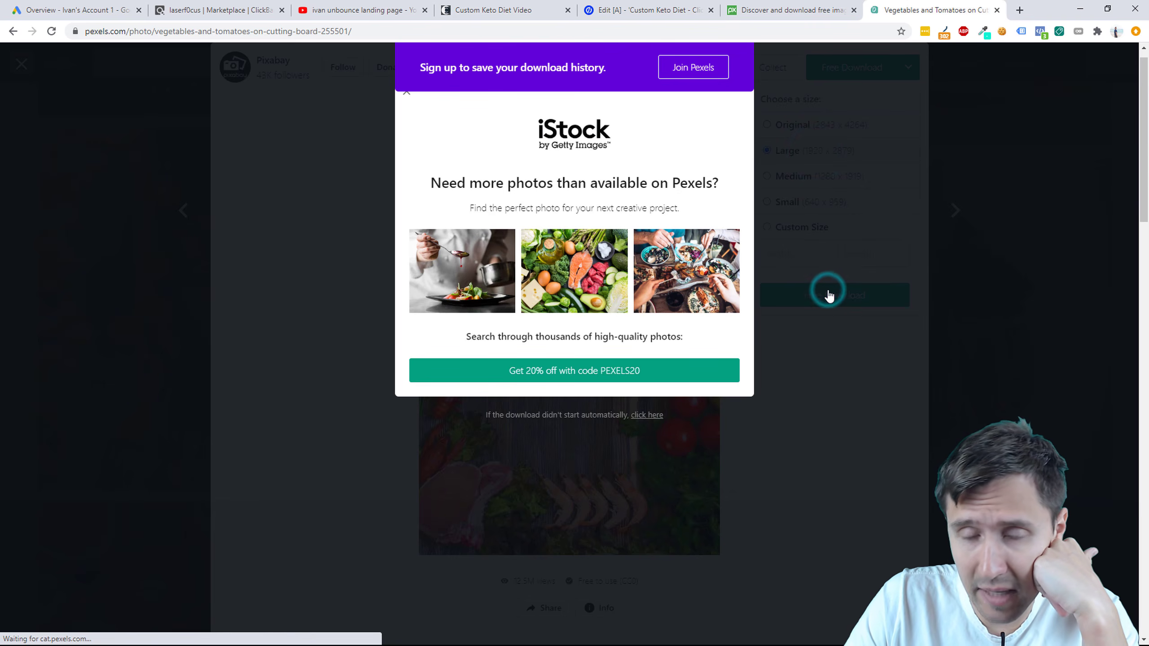
Step: Upload the downloaded vegetables photo and set it as the hero section background
click(496, 10)
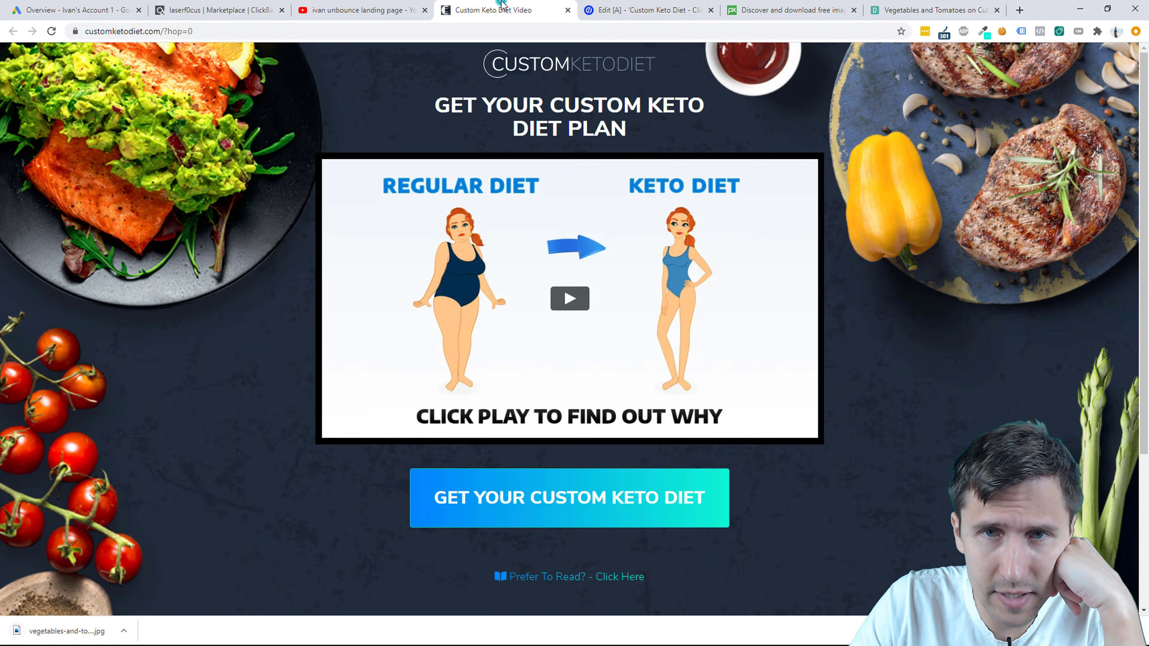
click(624, 9)
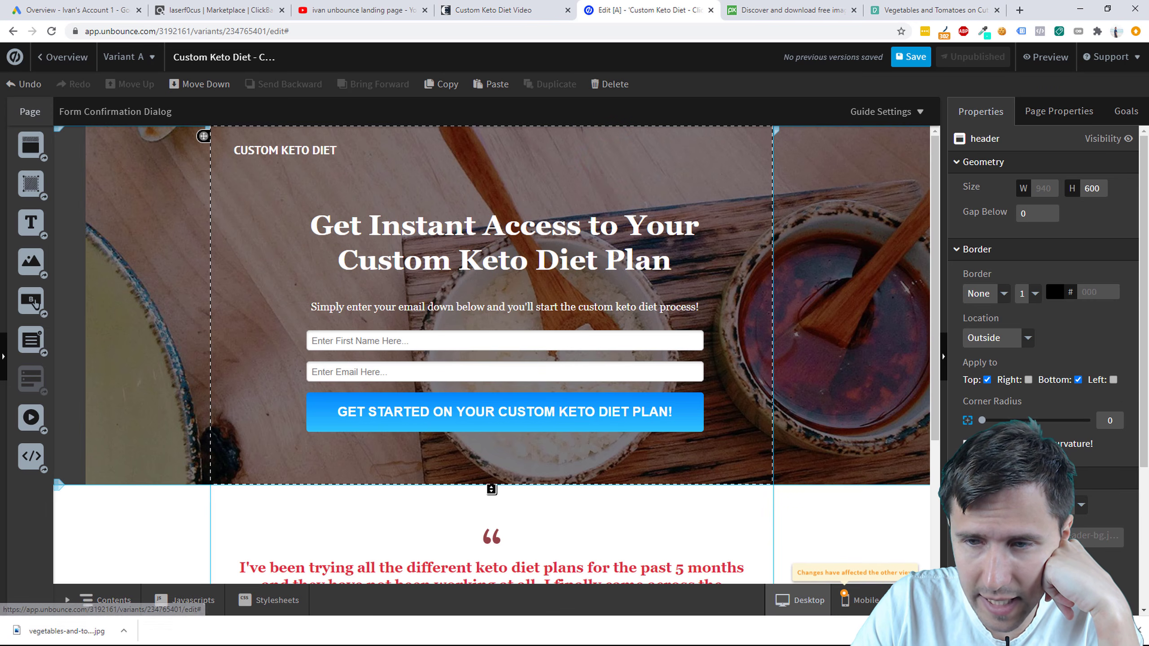
scroll(1041, 317, down, 2)
click(1069, 450)
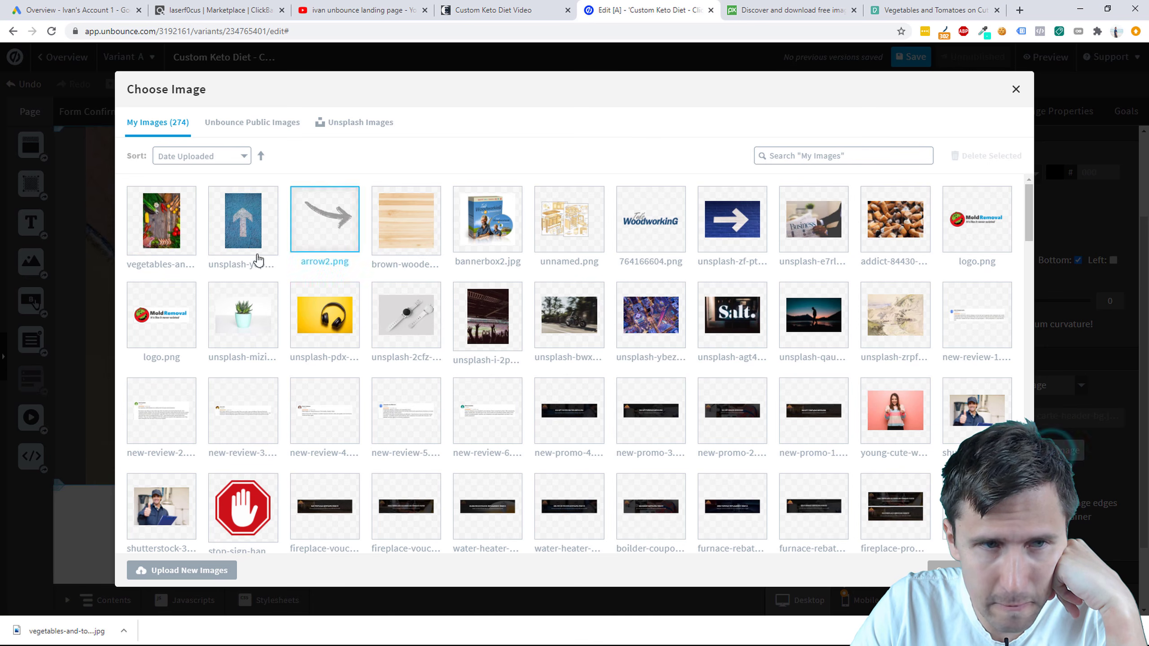
click(195, 570)
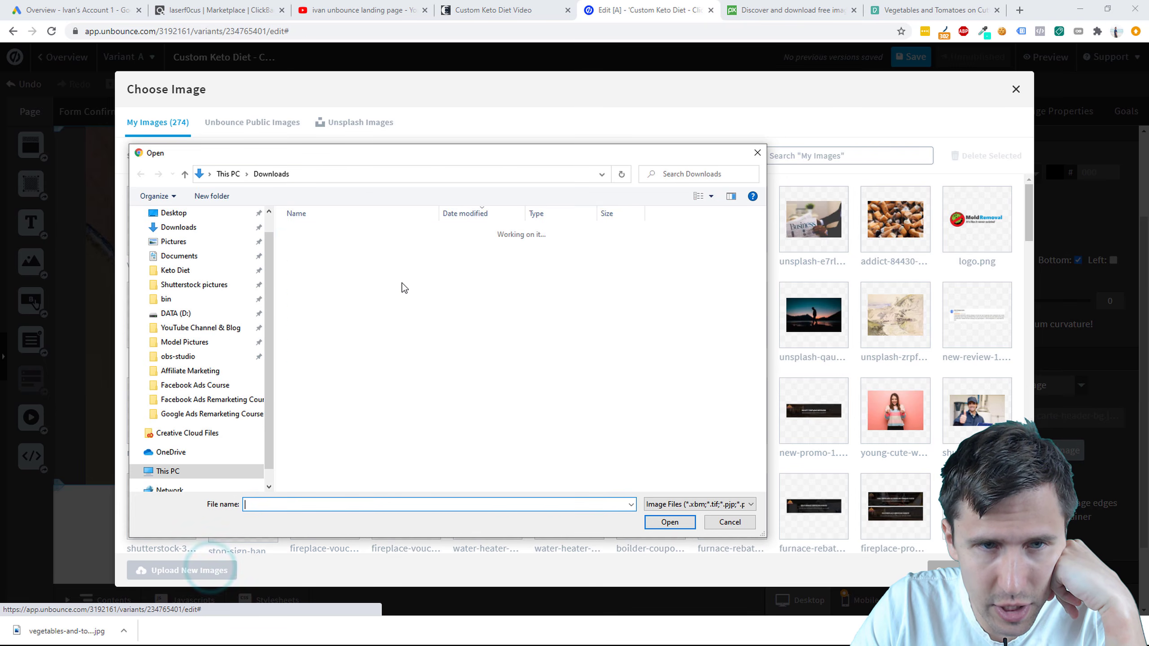
double_click(334, 247)
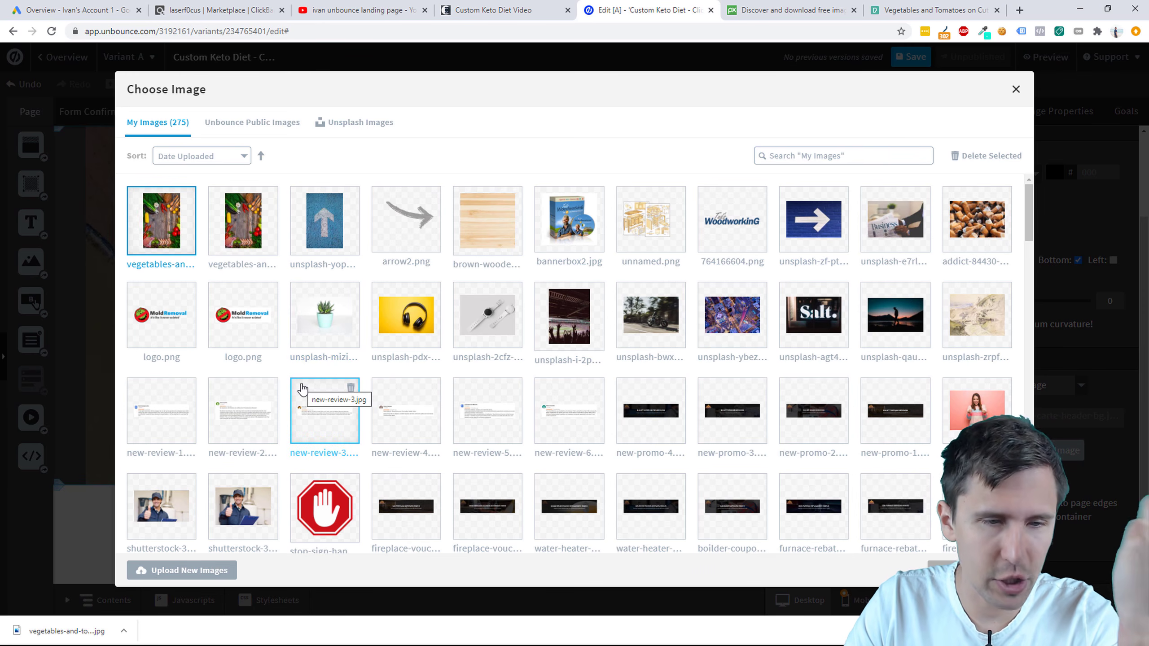
click(981, 571)
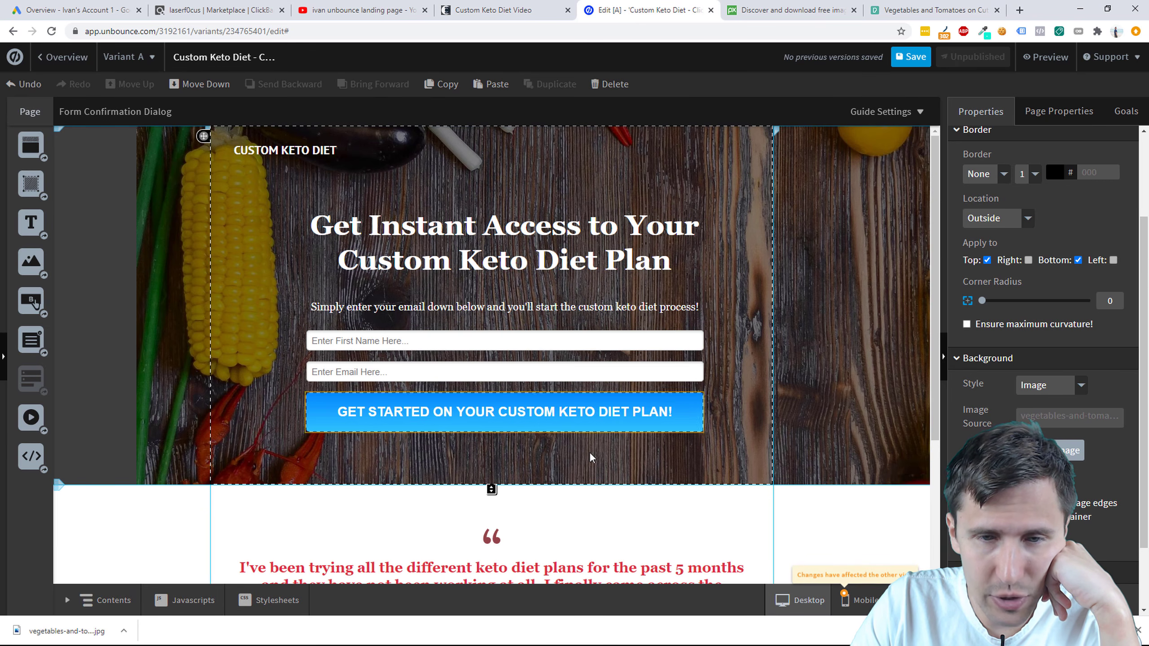
Step: Try the background width and fit options, leaving it full-width and fitted to the section
click(702, 534)
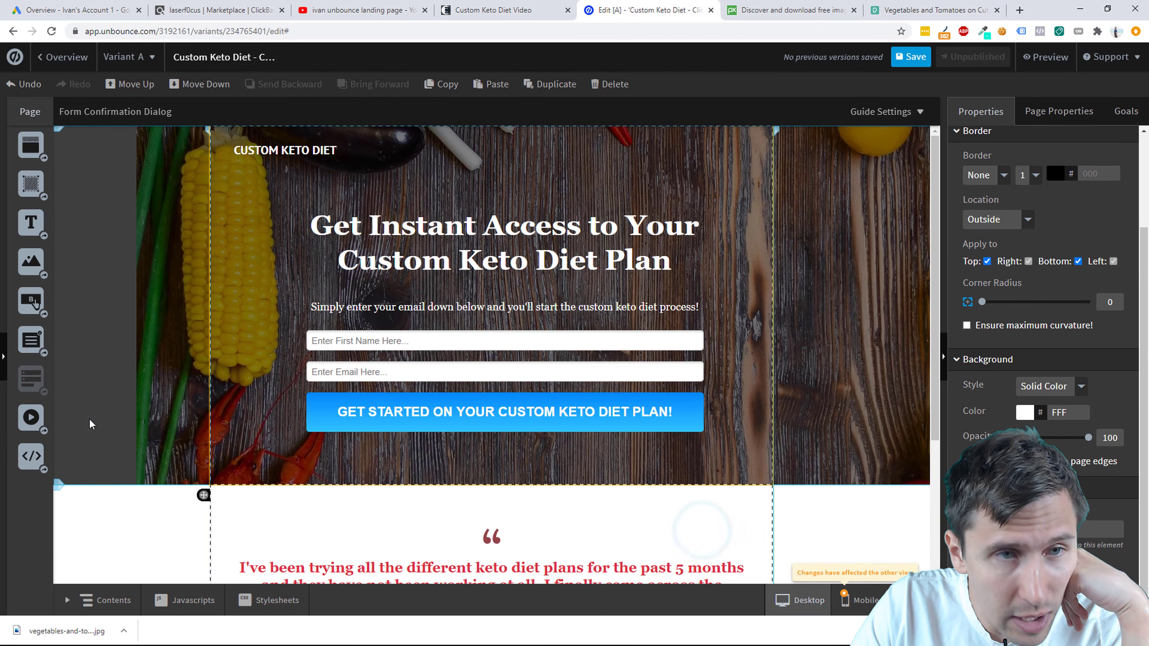
click(734, 171)
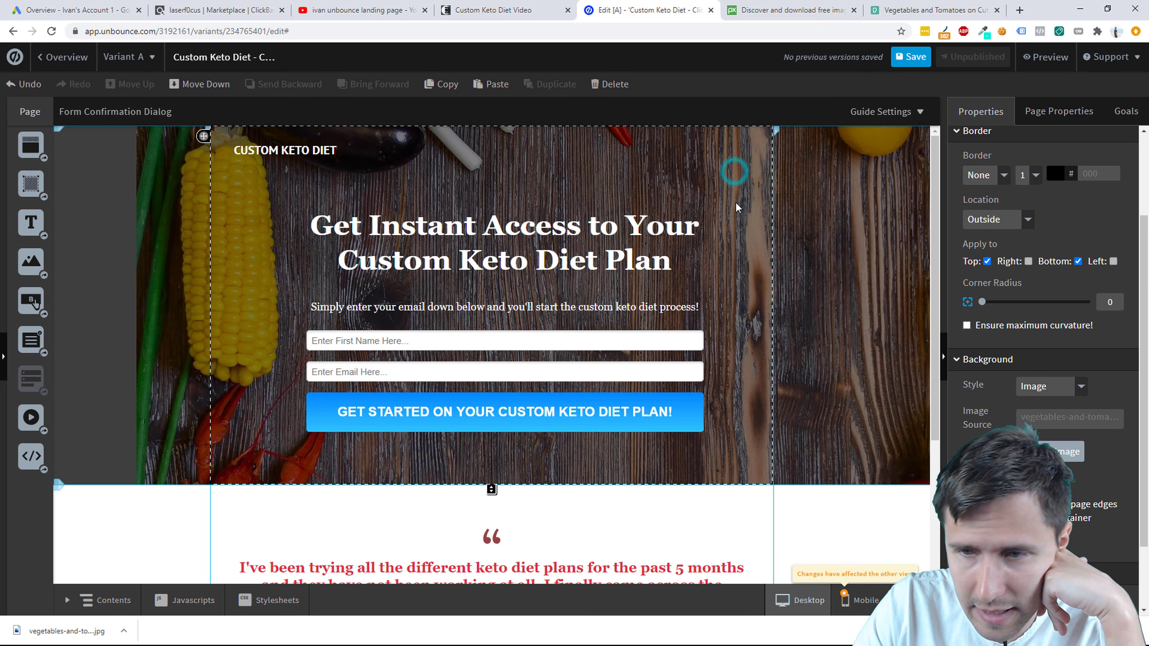
scroll(733, 481, down, 3)
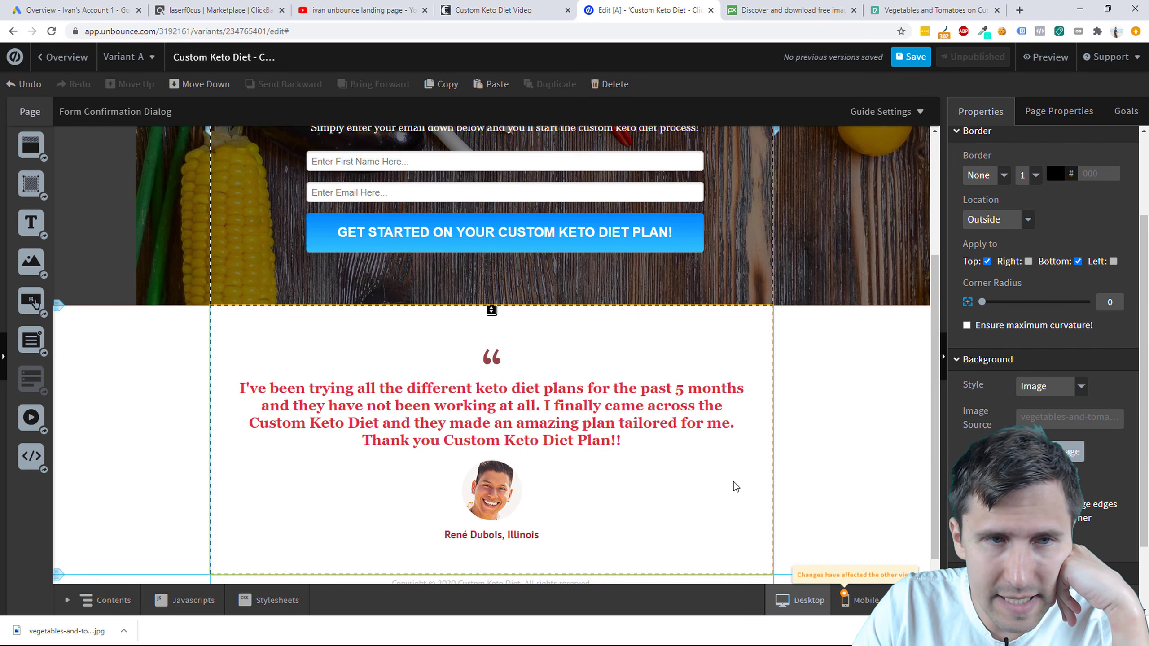
scroll(733, 481, up, 3)
scroll(733, 481, down, 2)
scroll(733, 483, down, 3)
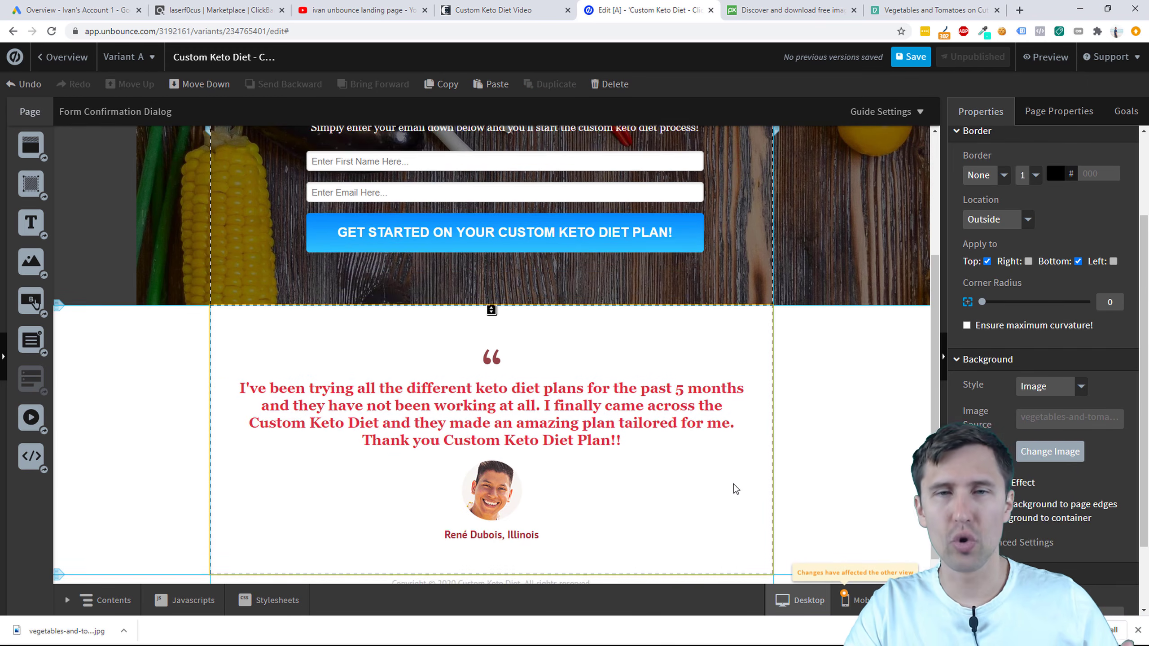
scroll(924, 506, up, 5)
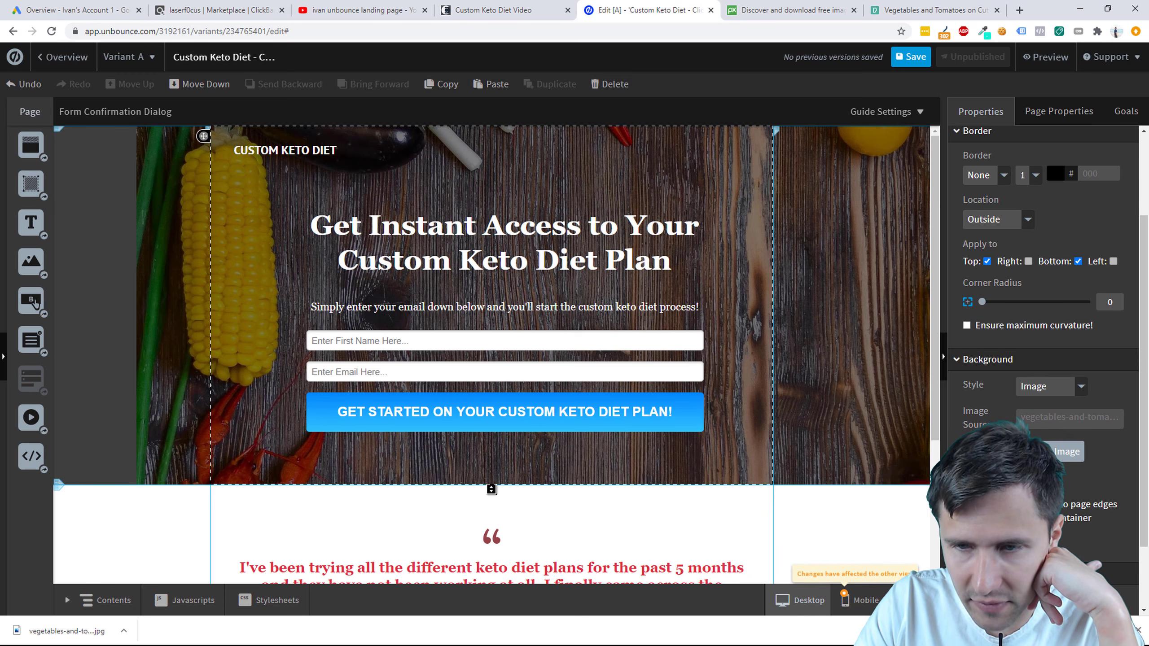
click(967, 517)
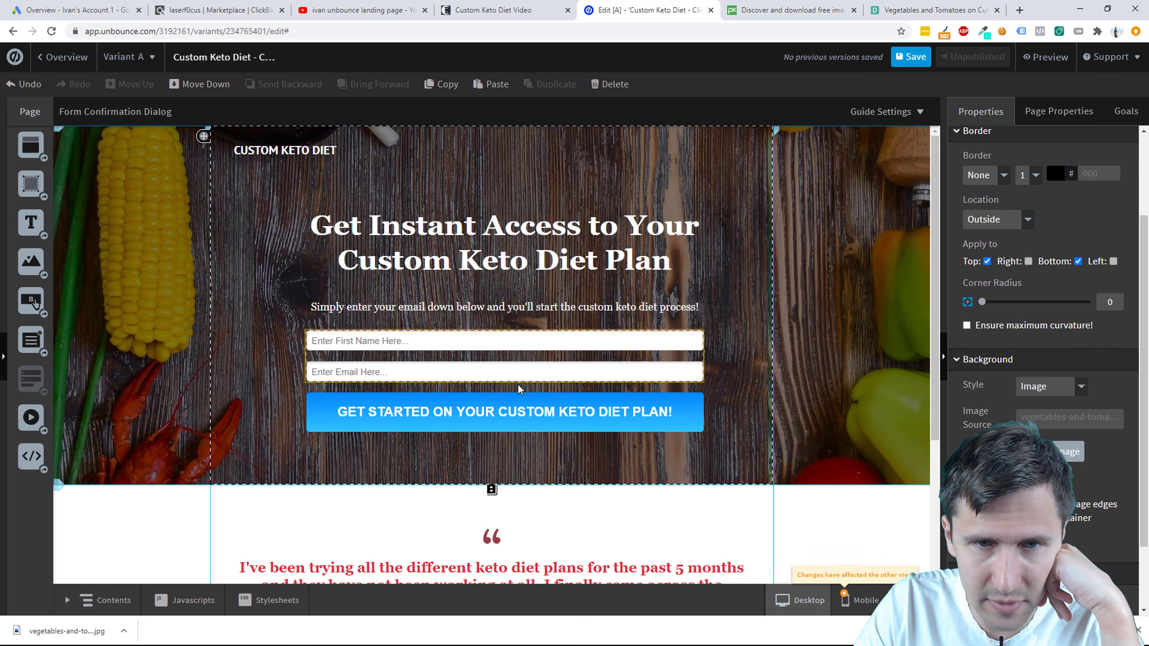
scroll(517, 385, down, 3)
scroll(520, 396, up, 3)
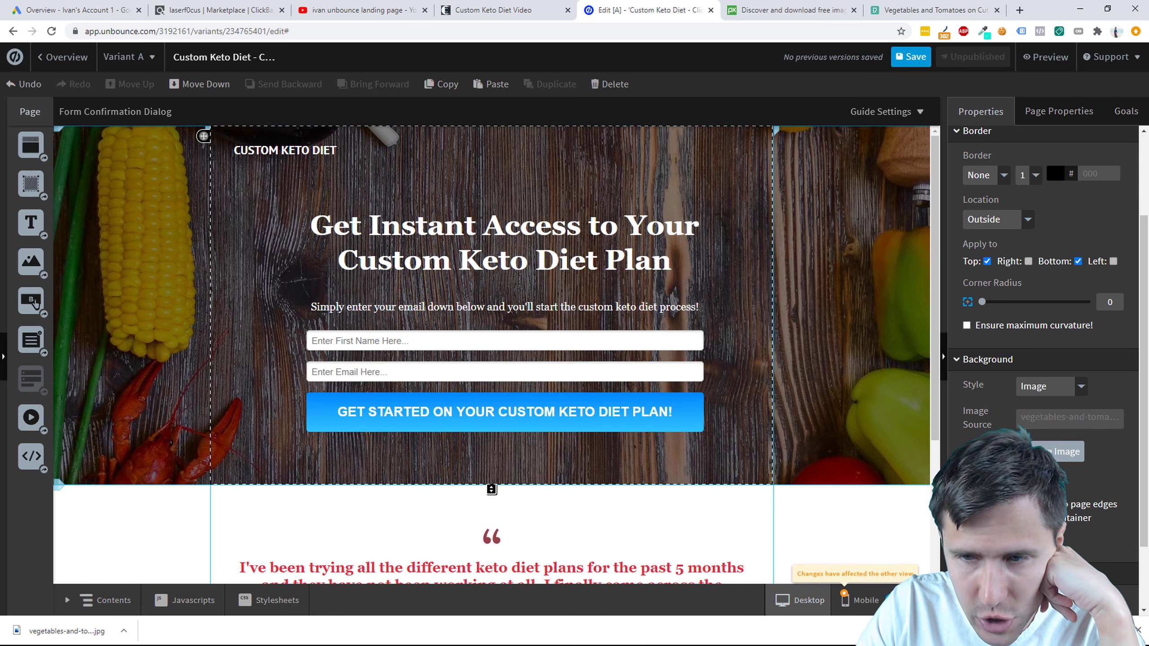
click(966, 504)
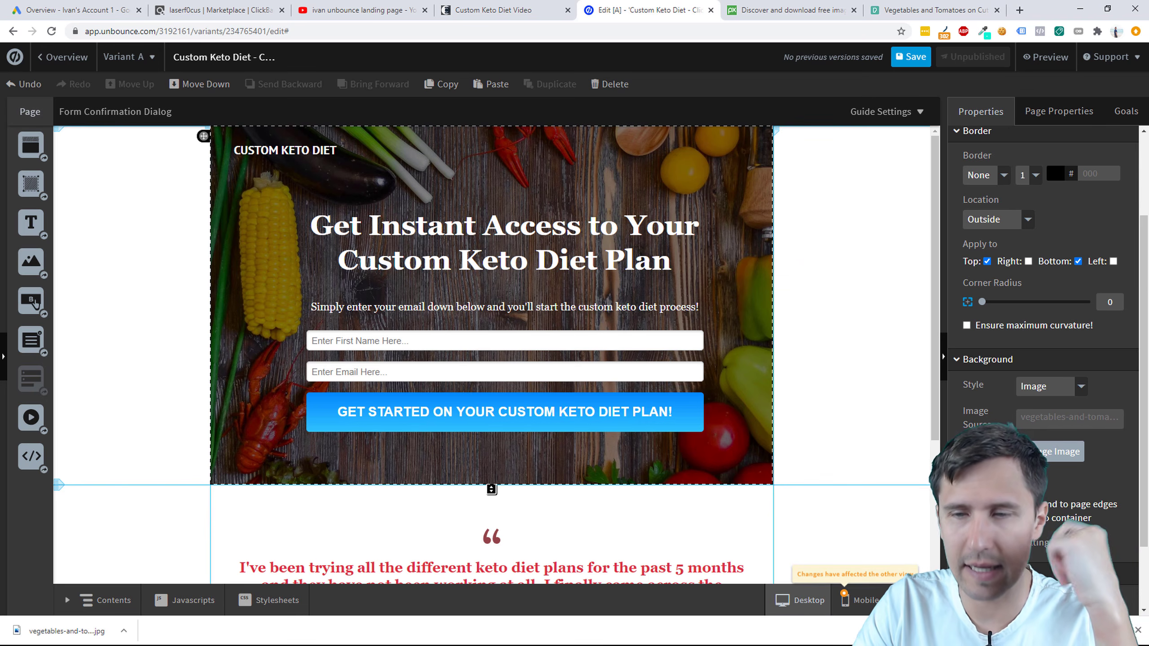
click(966, 505)
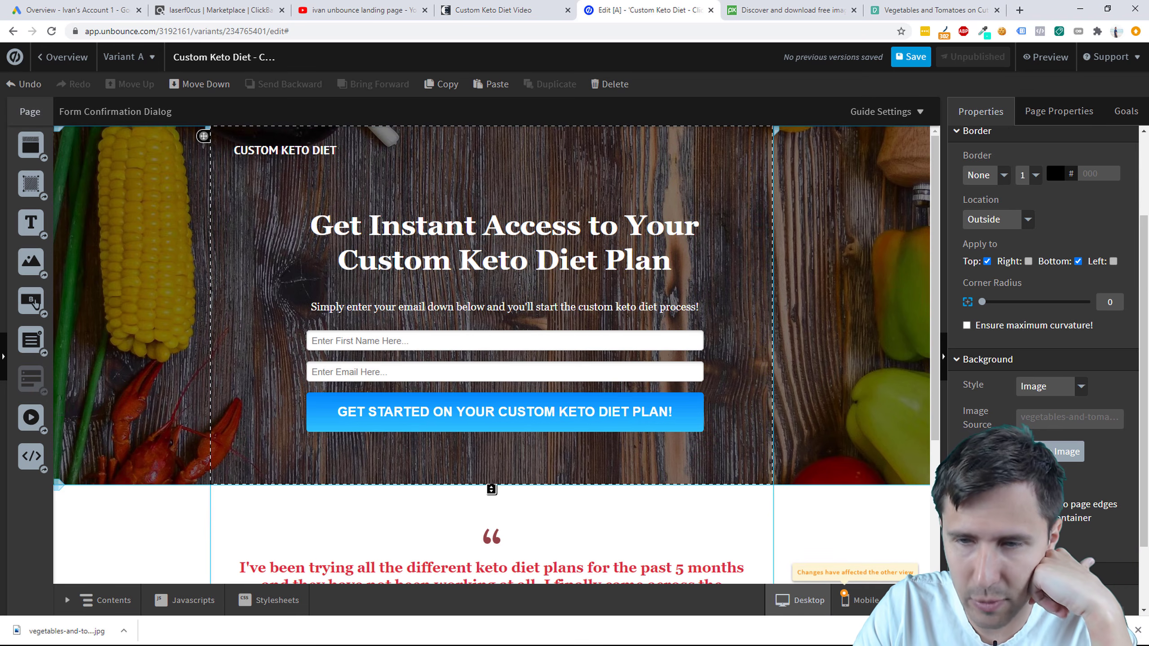
click(967, 518)
click(967, 518)
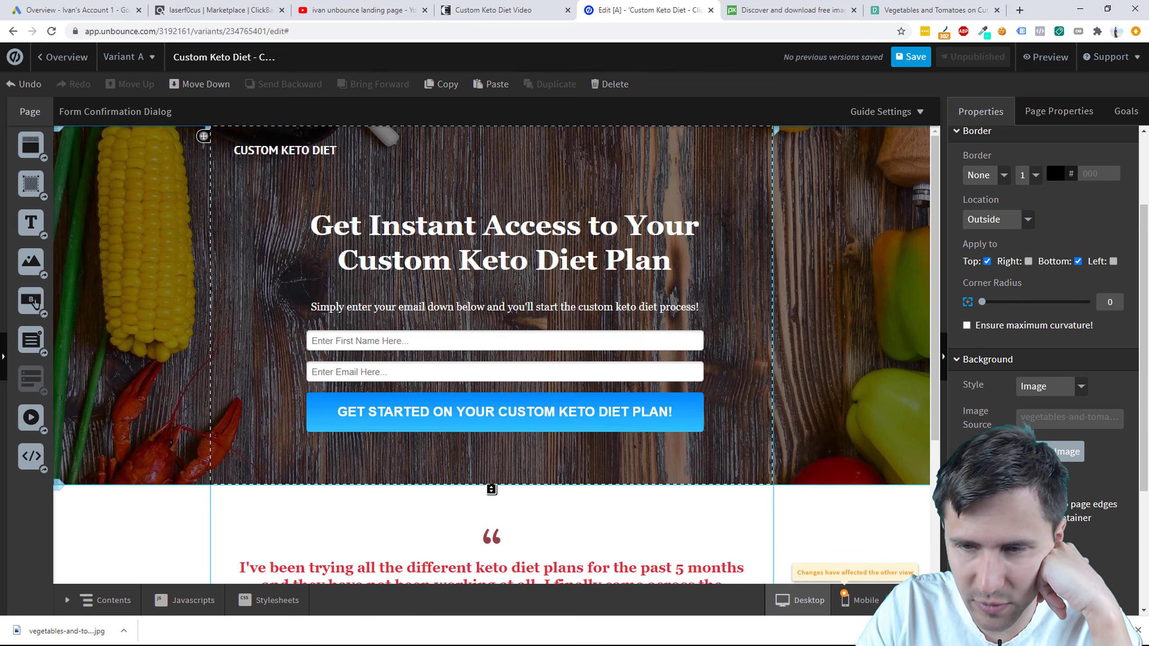
Step: Align the background to middle right, keep the 50% black overlay, and save the page
scroll(1018, 498, down, 2)
click(1037, 439)
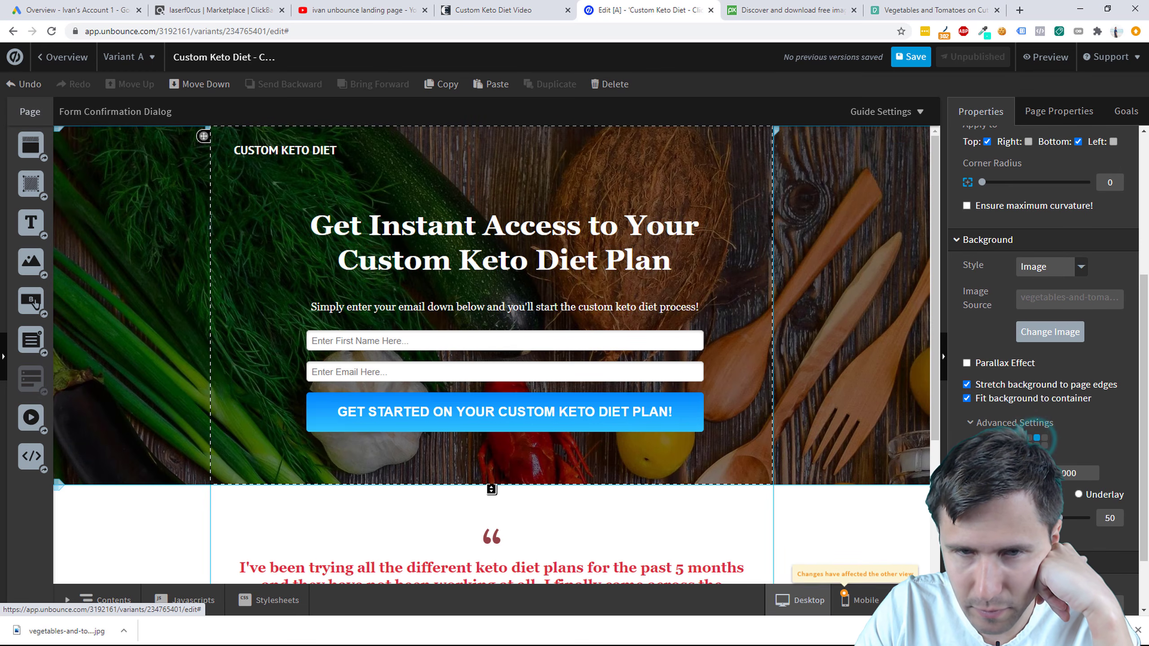
click(1036, 446)
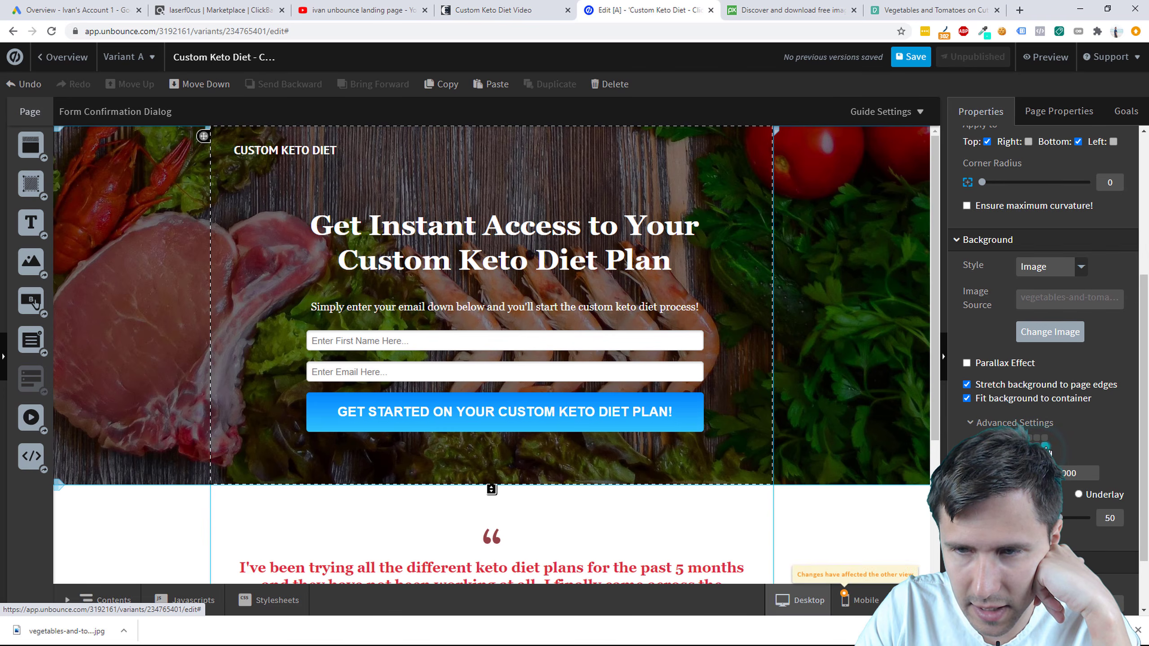
click(1045, 446)
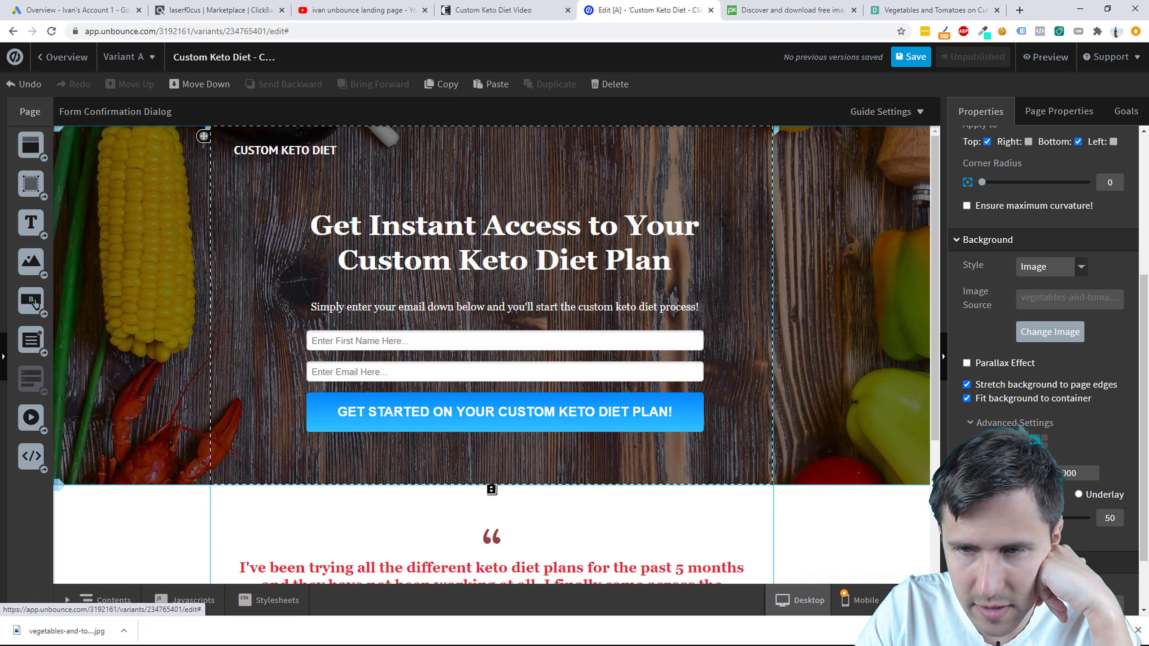
click(1079, 494)
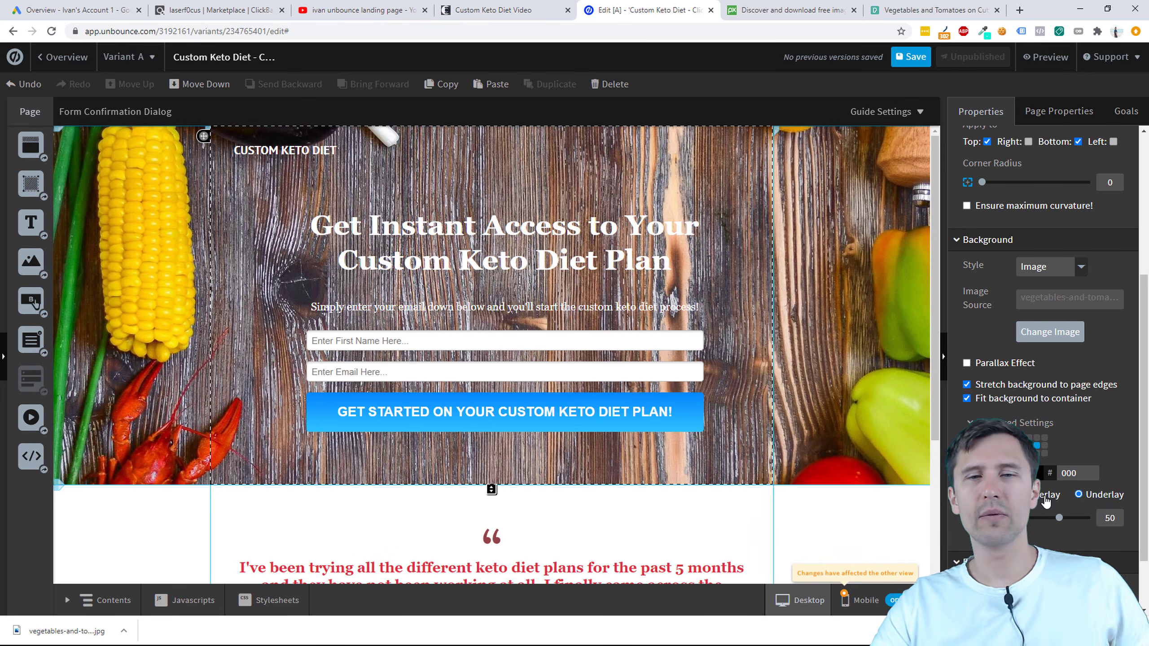
click(1041, 498)
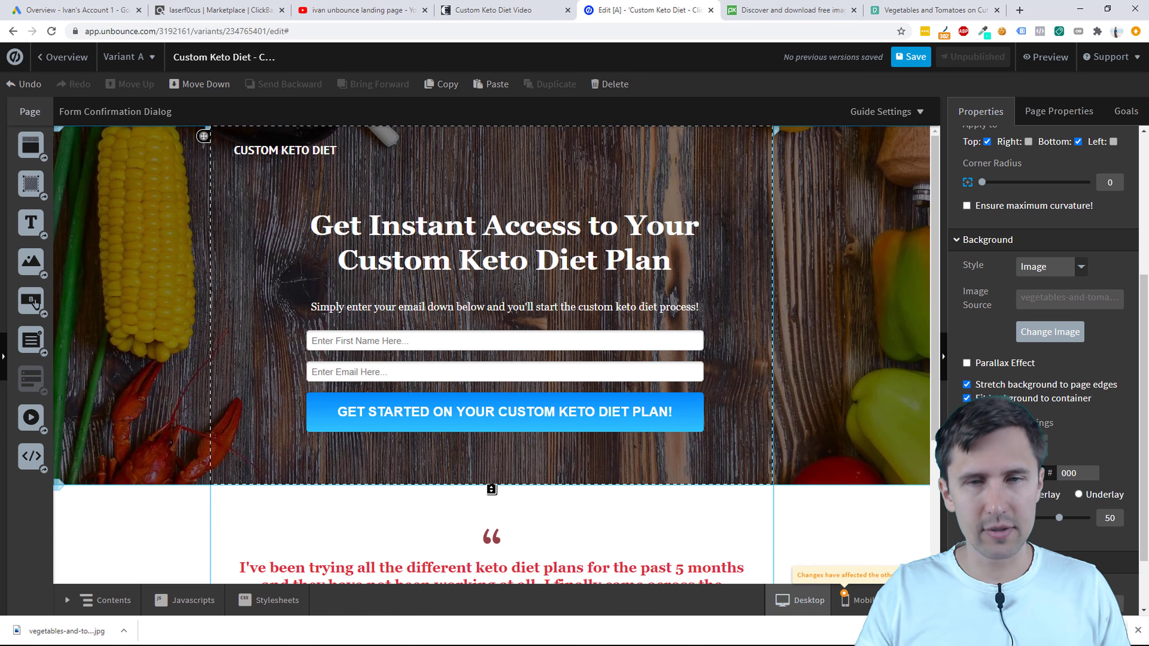
scroll(592, 315, down, 4)
scroll(661, 346, up, 4)
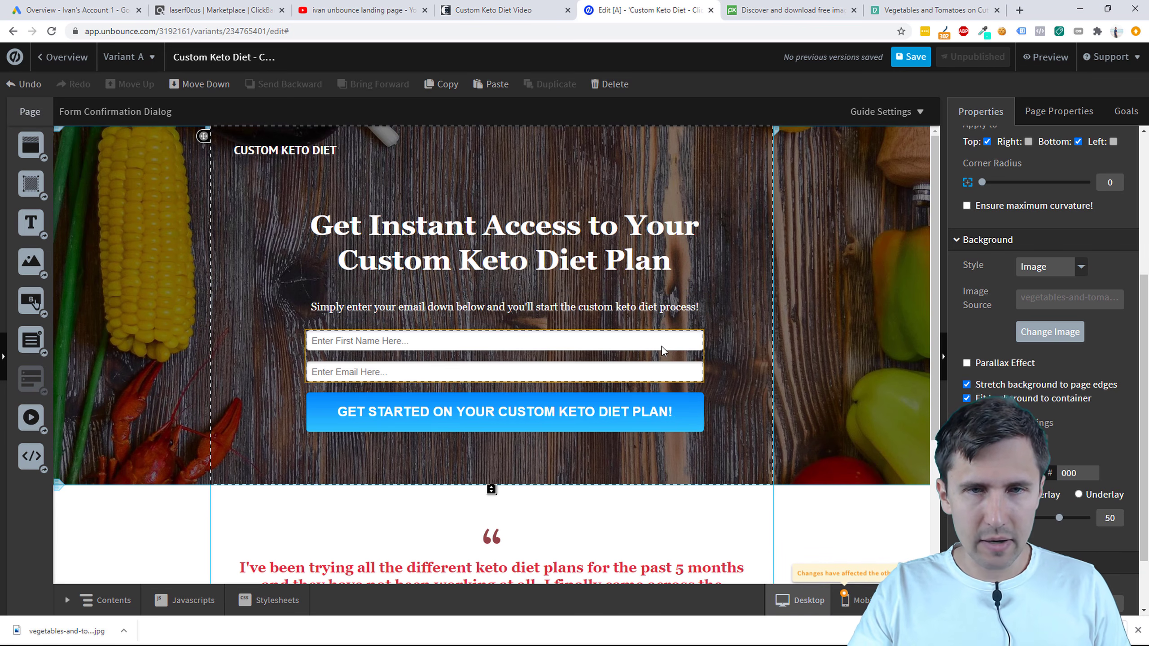
click(916, 58)
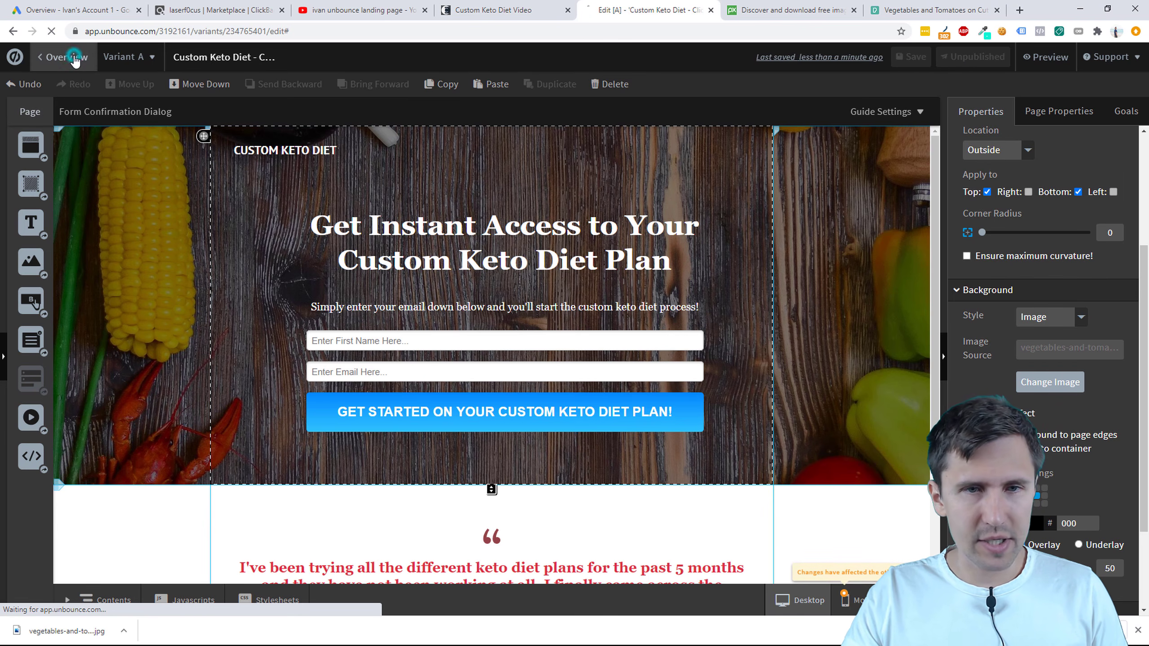
click(57, 57)
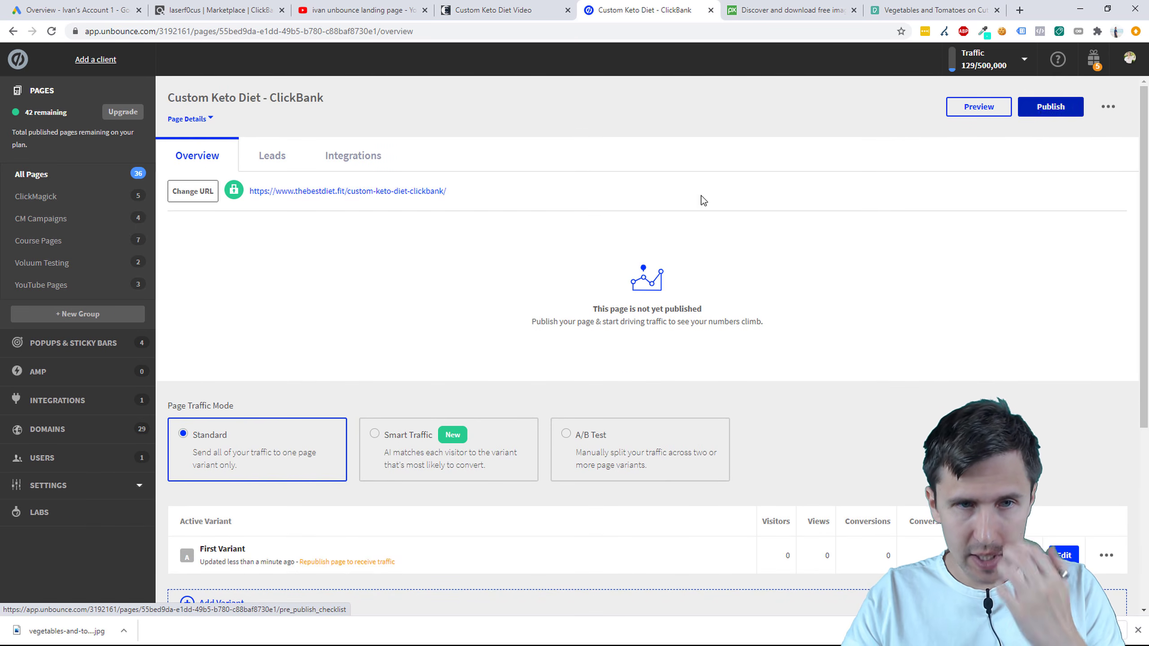
click(202, 195)
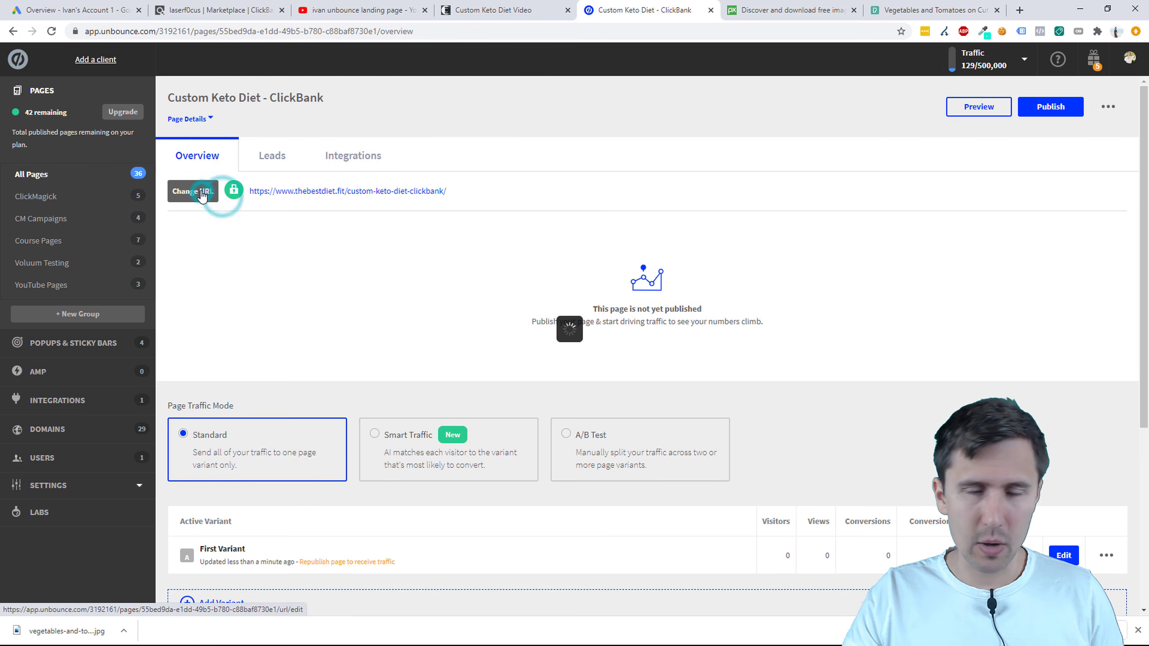
click(473, 345)
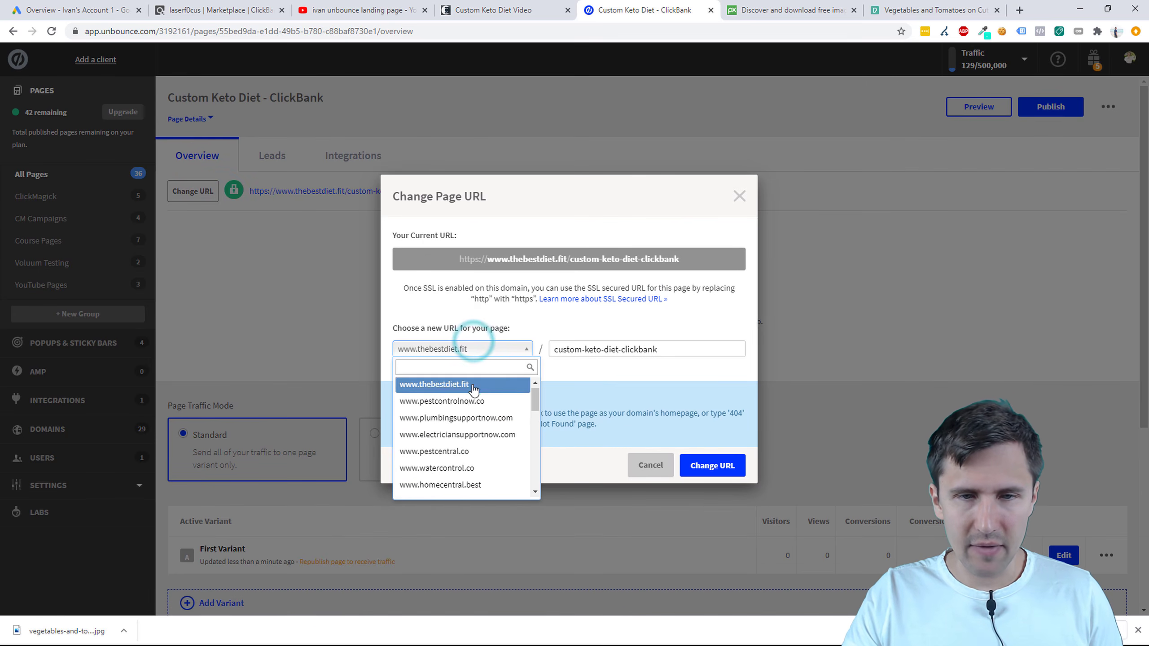
scroll(472, 388, down, 3)
scroll(465, 389, up, 5)
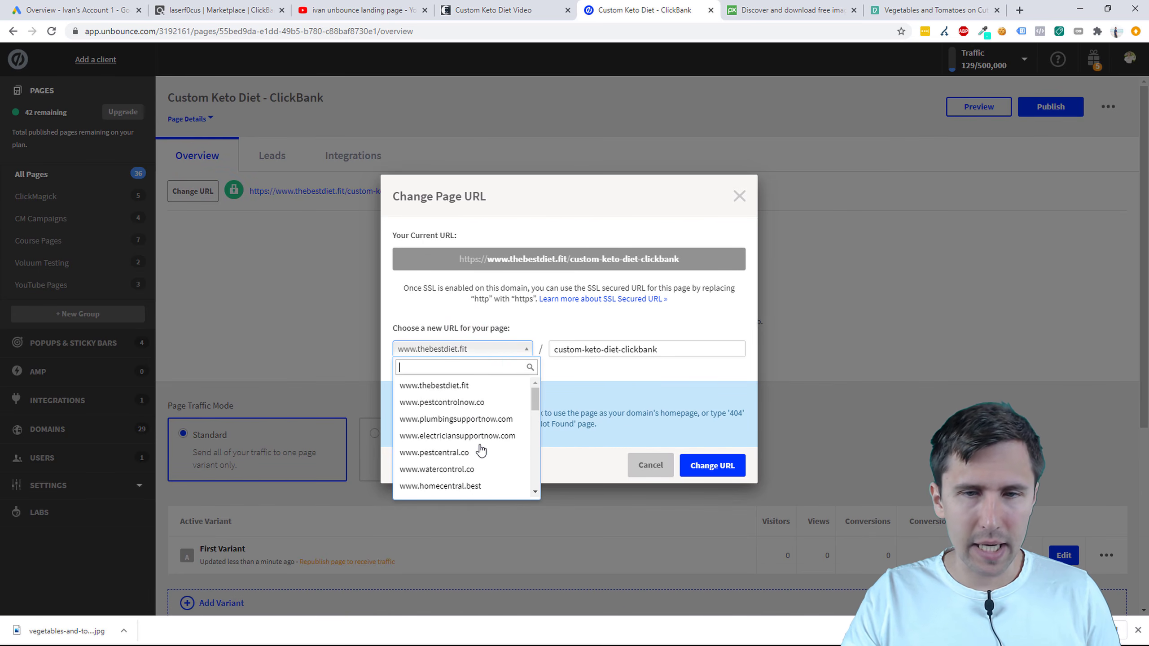
click(462, 387)
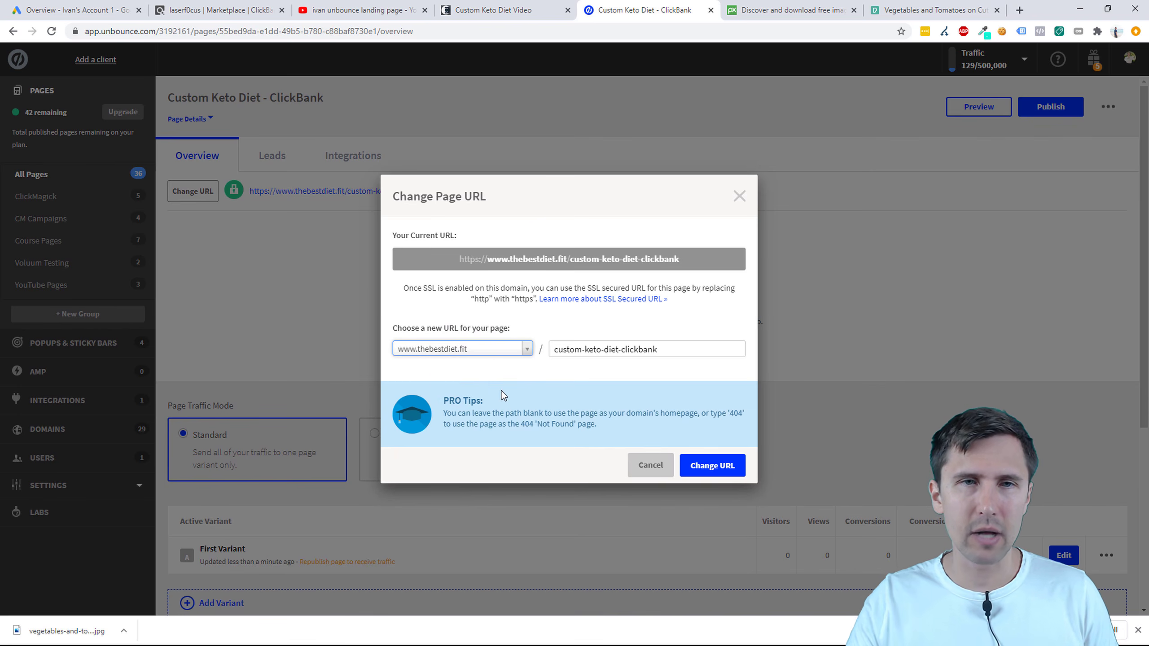
click(326, 10)
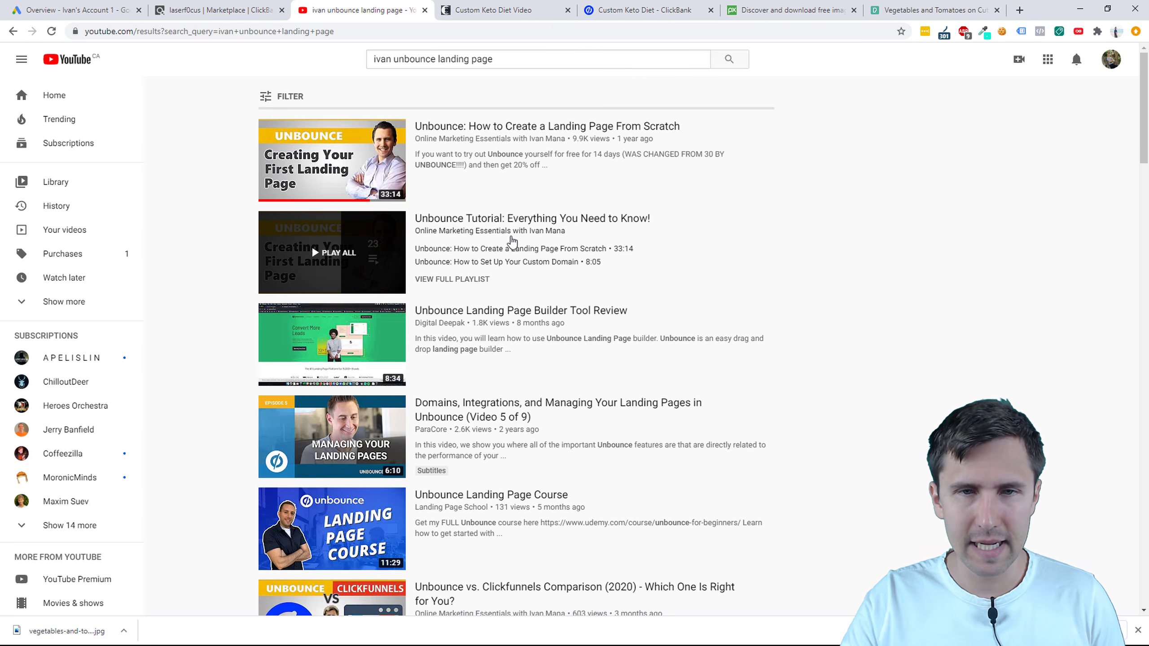
Step: Refine the YouTube search to 'ivan unbounce landing page domain', then go to the Custom Keto Diet Video tab
click(524, 63)
text(domain)
key(Return)
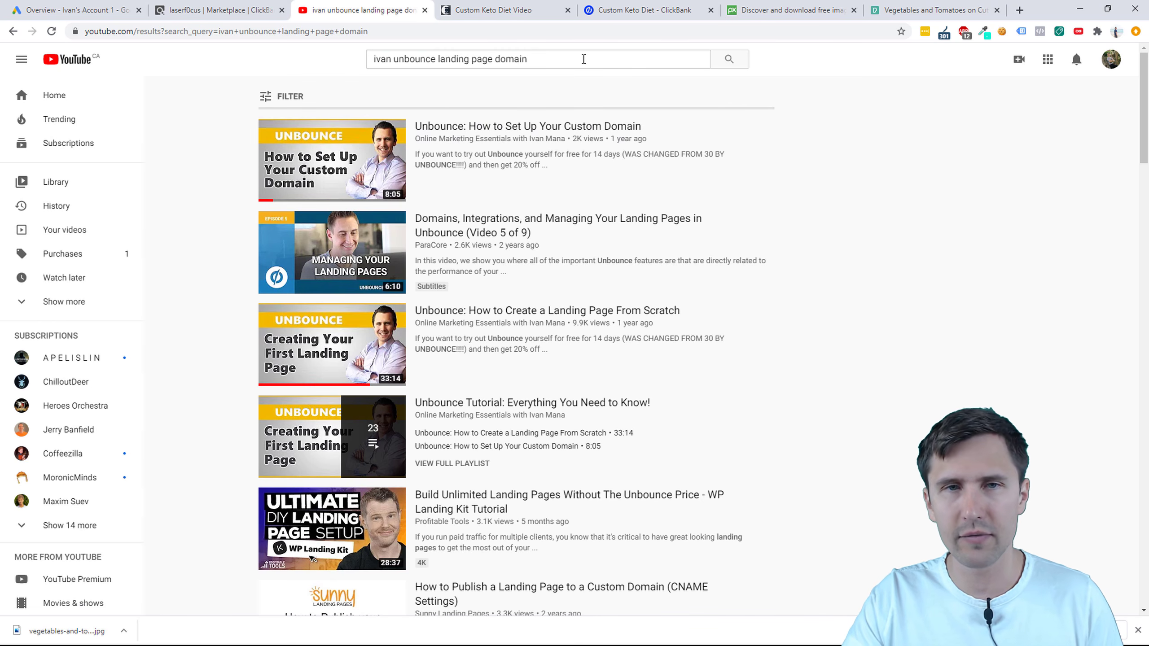
click(530, 6)
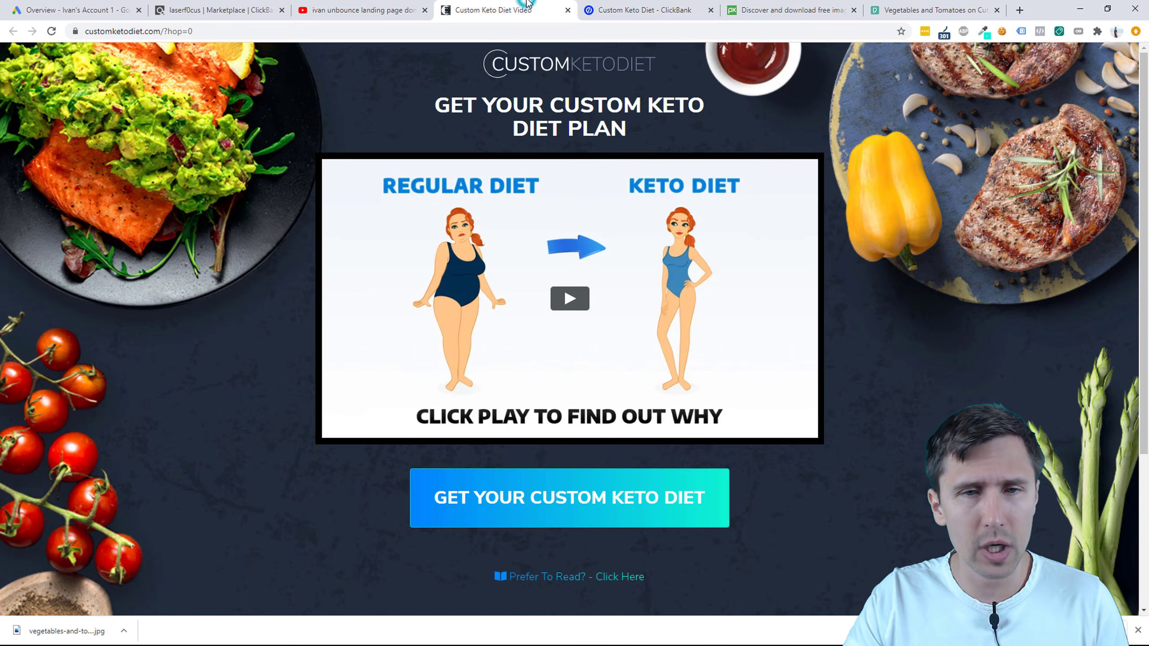
Step: Go back to the Unbounce 'Custom Keto Diet - ClickBank' tab with the Change Page URL dialog
click(651, 10)
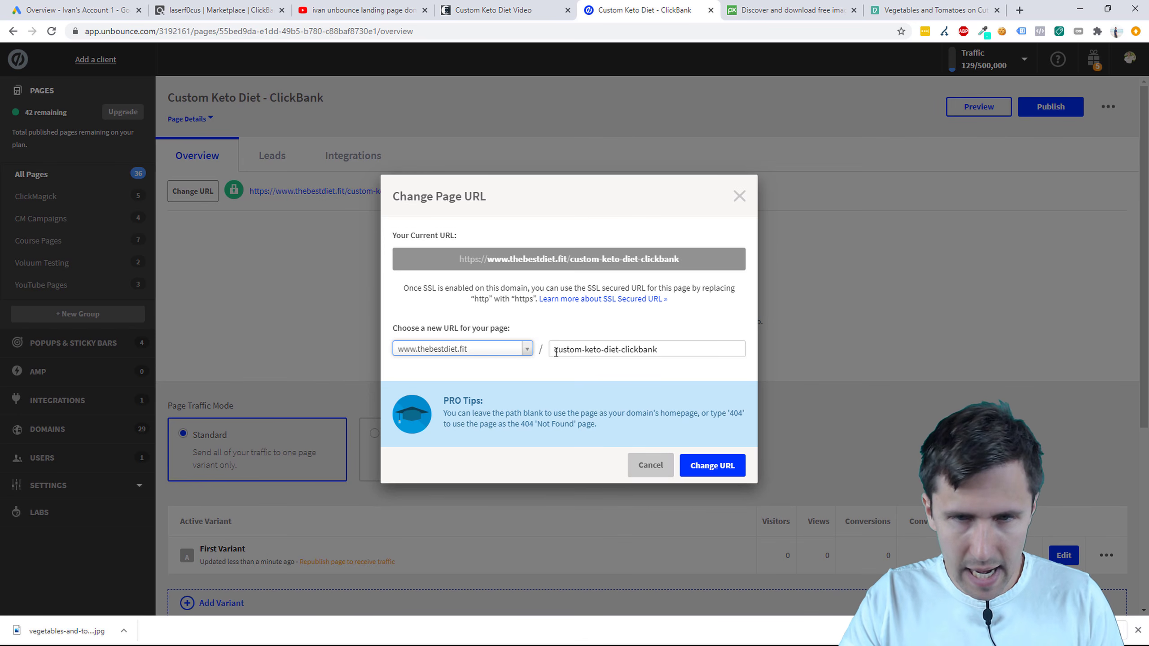
Step: Change the page path from custom-keto-diet-clickbank to custom-keto-diet
click(569, 349)
double_click(569, 349)
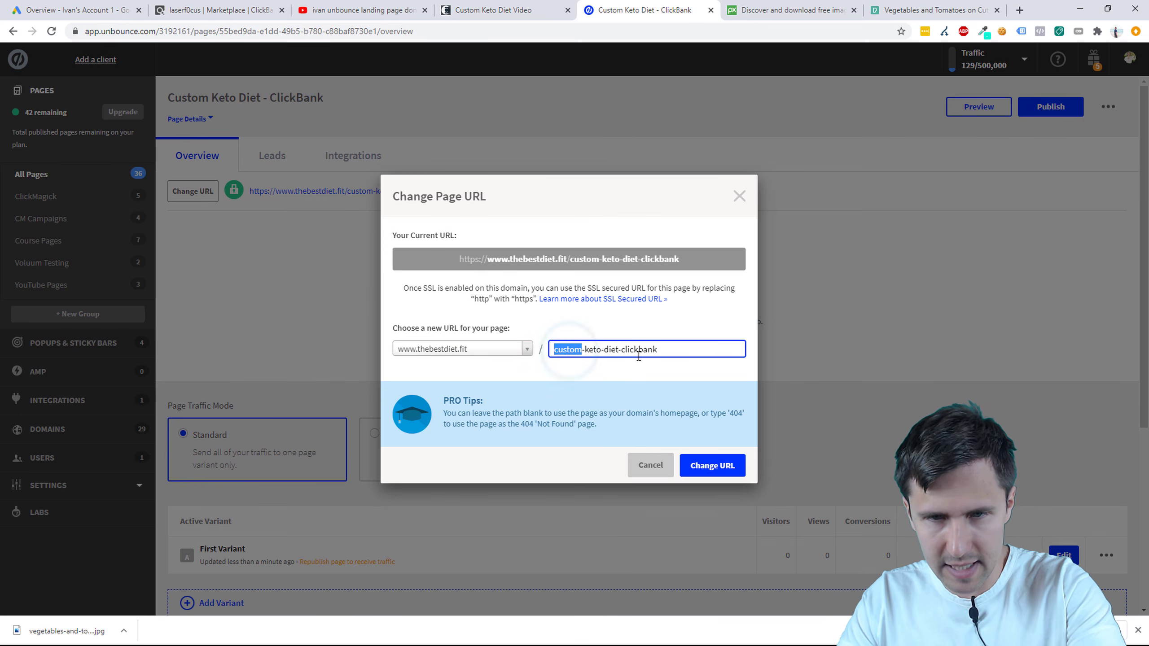
double_click(637, 351)
key(BackSpace)
click(713, 465)
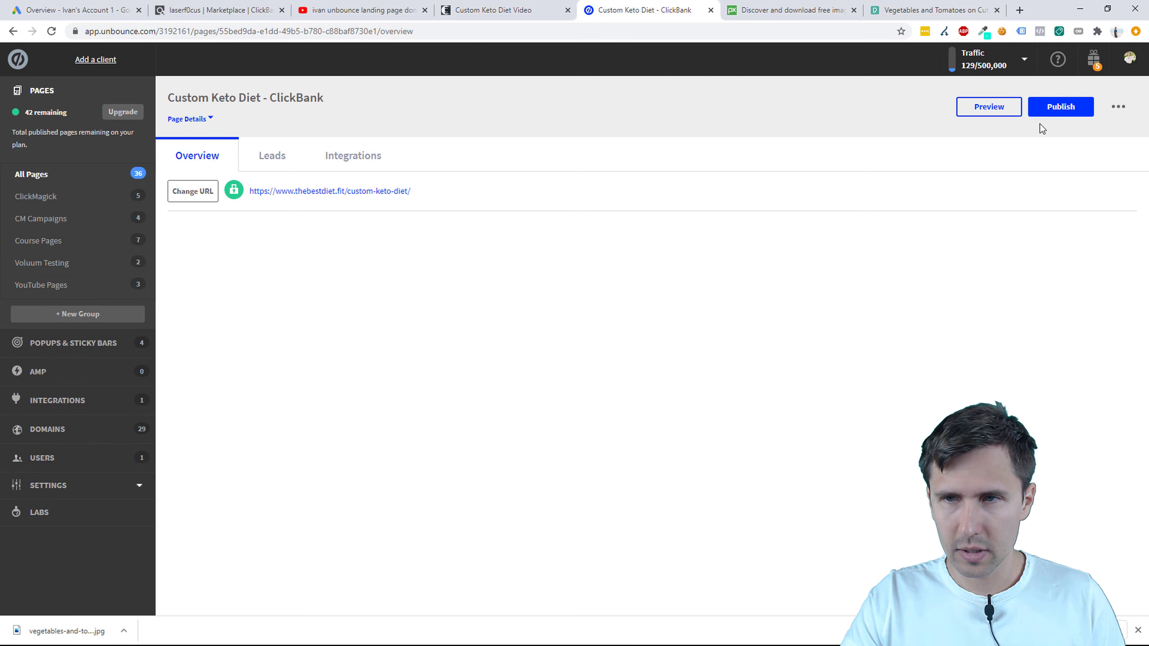
click(1038, 108)
click(704, 474)
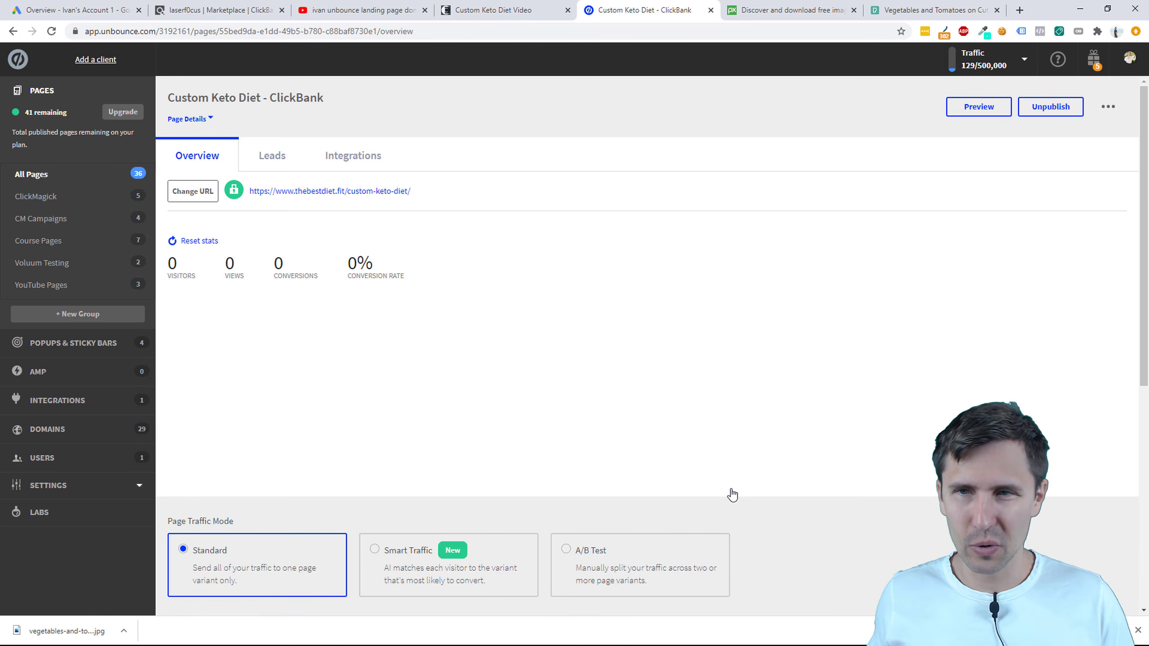
scroll(777, 484, down, 4)
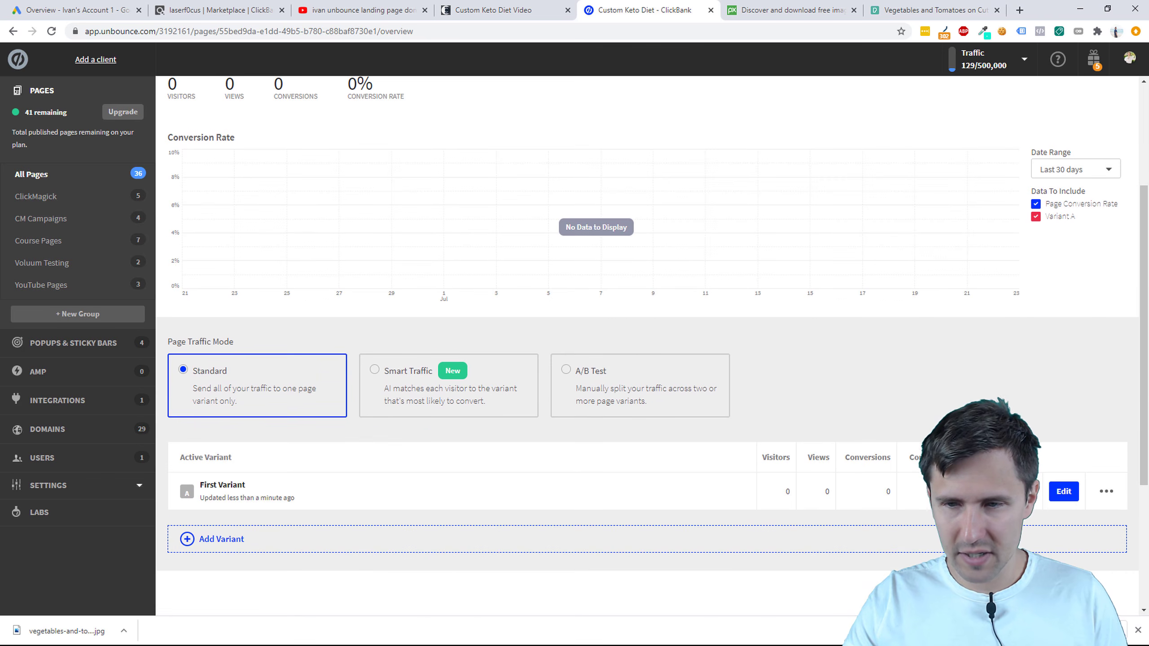
Step: Open the First Variant in the builder, glancing at the Custom Keto Diet Video tab in between
click(1070, 498)
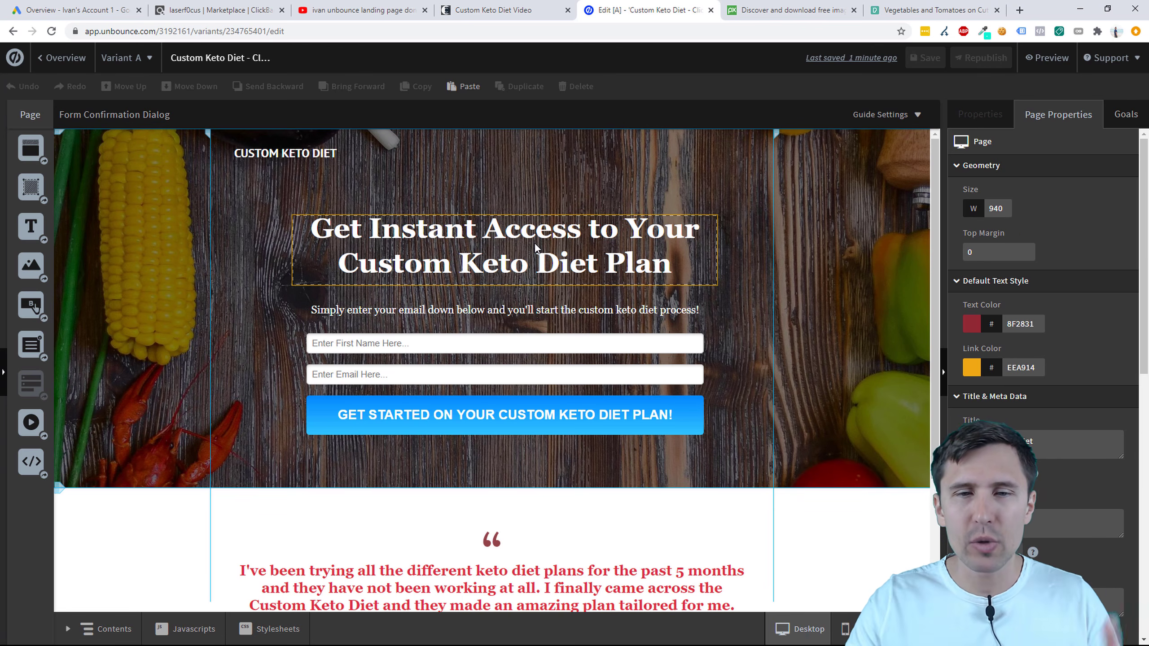
click(524, 9)
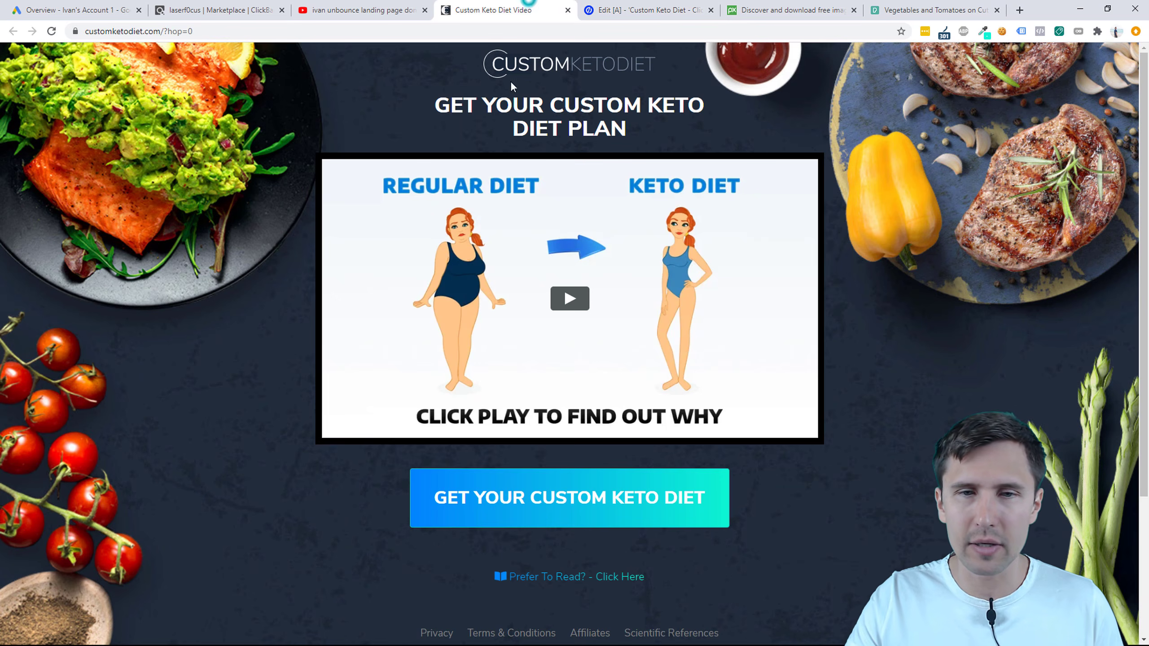
click(647, 10)
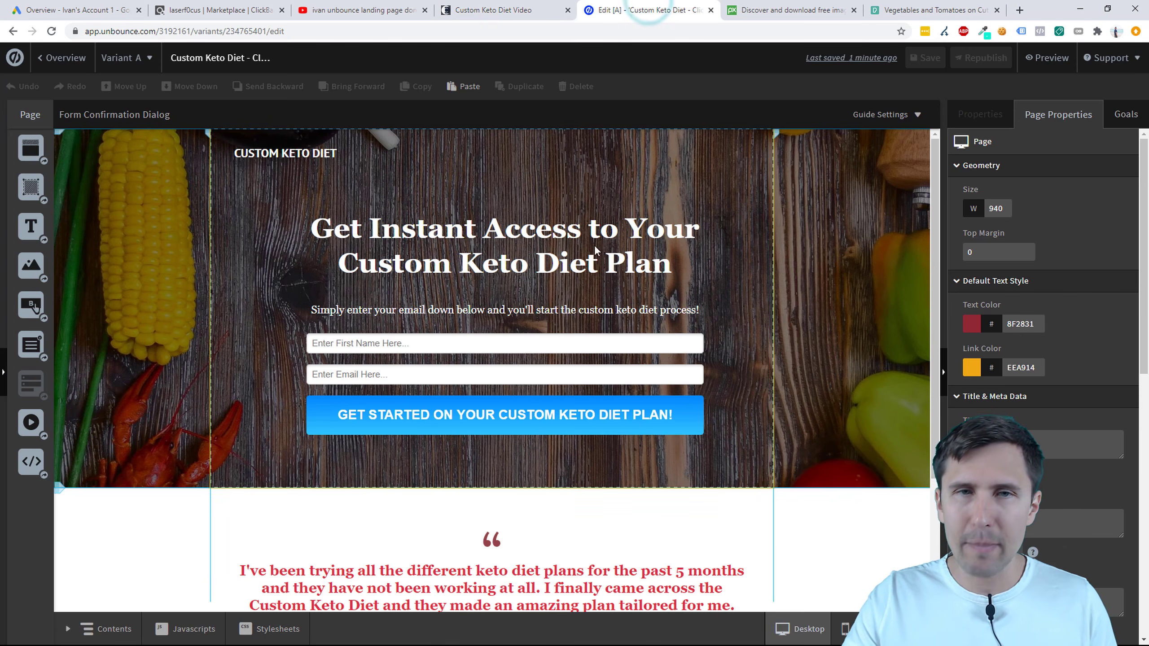
click(489, 7)
click(648, 7)
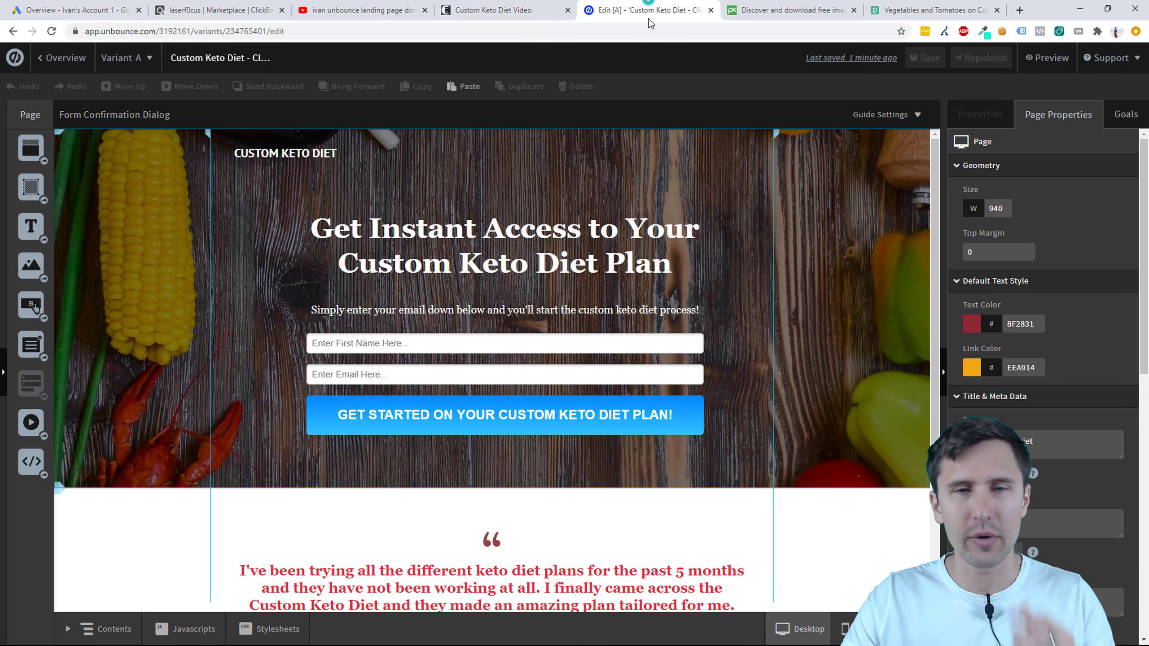
Step: Give the headline dynamic text from URL parameter 'keyword' in Title Case
click(564, 231)
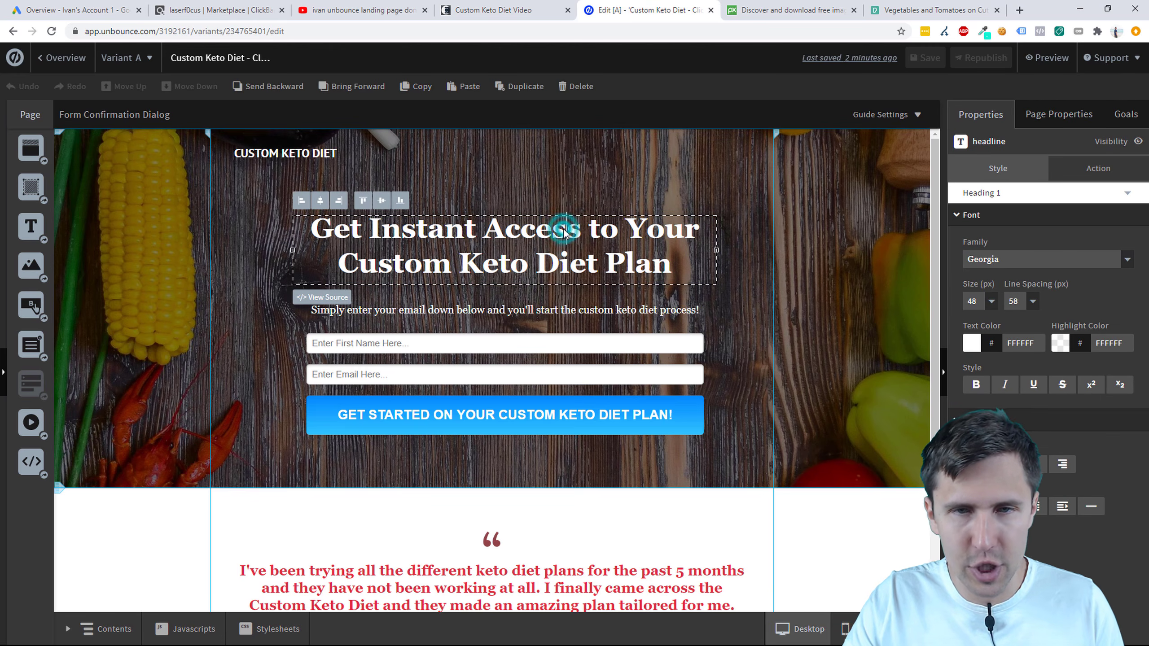
double_click(564, 231)
click(1094, 169)
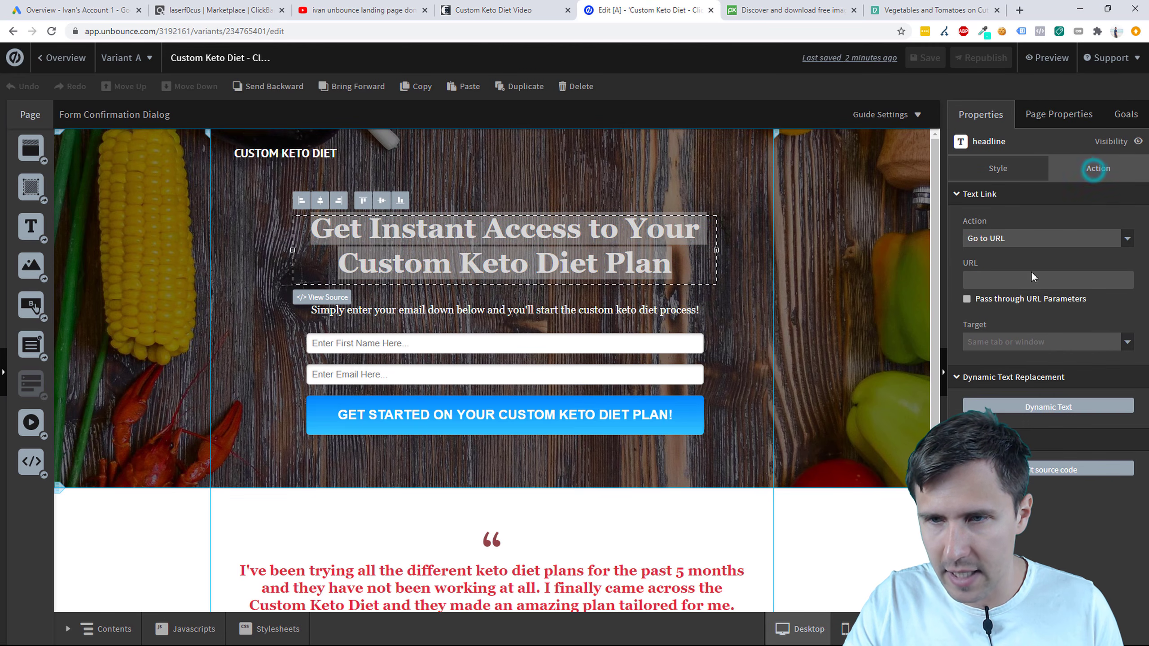
click(1017, 408)
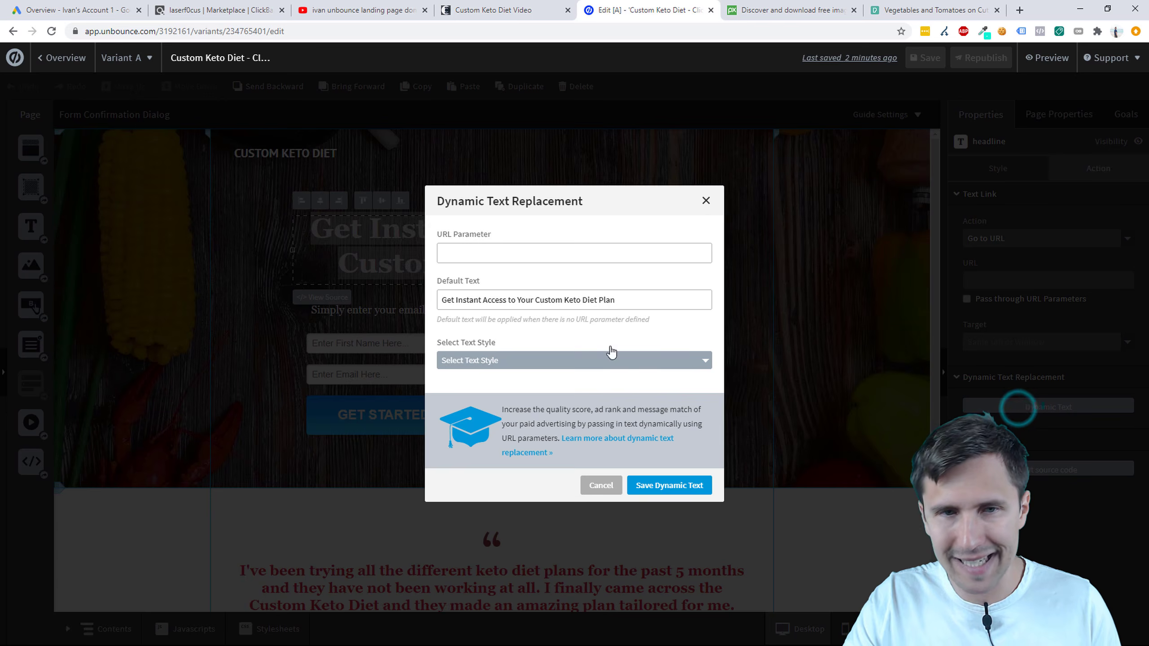
click(486, 255)
text(keyw)
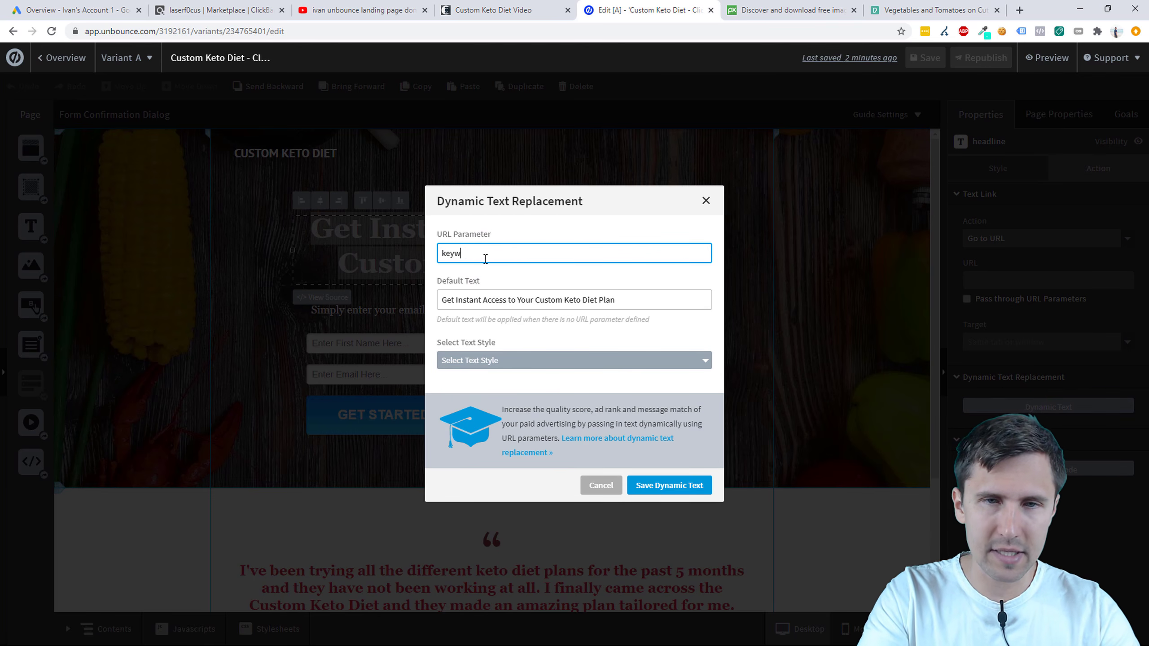
text(ord)
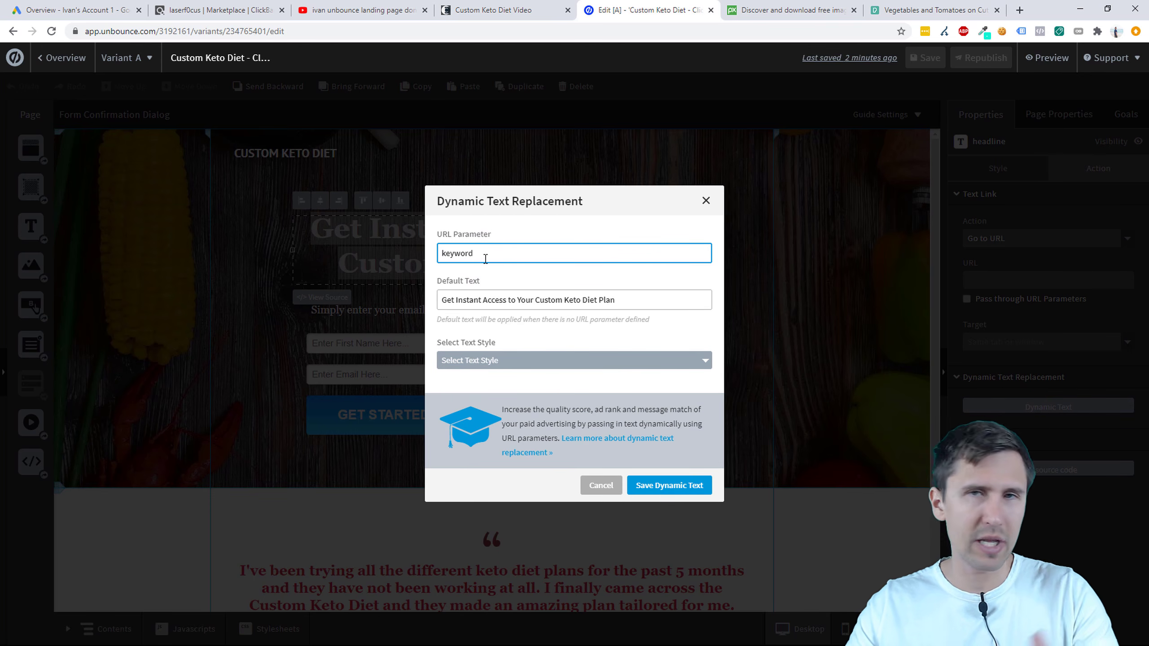
click(520, 359)
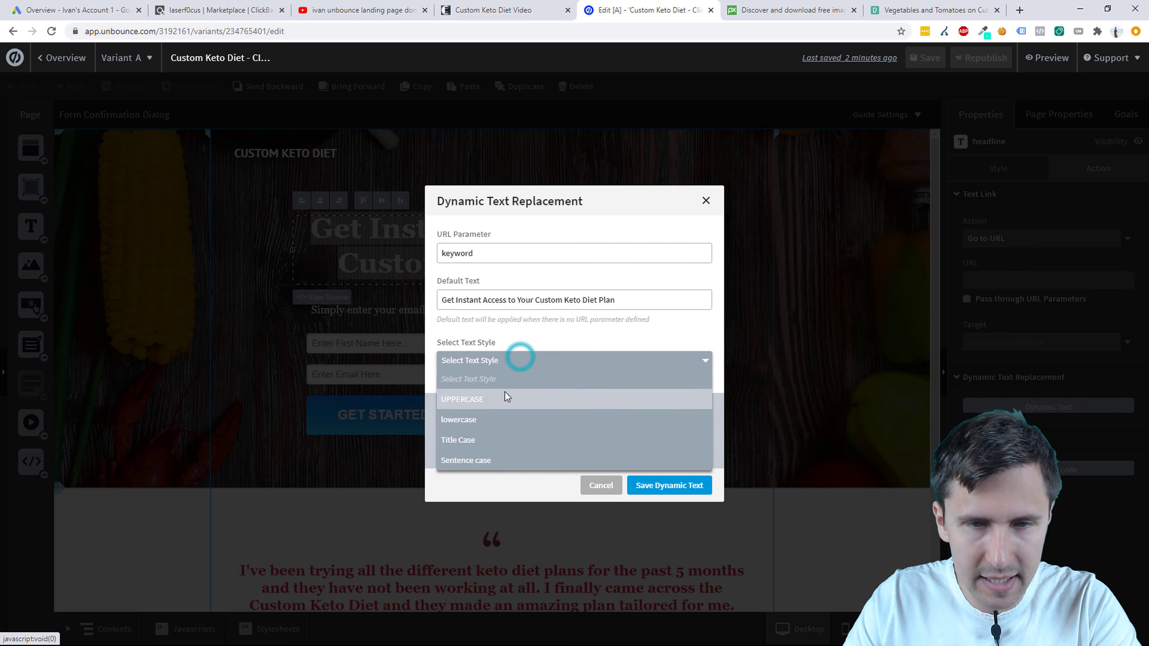
click(462, 440)
Step: Save the dynamic text settings, republish the landing page live, then bring the Word document forward
click(658, 483)
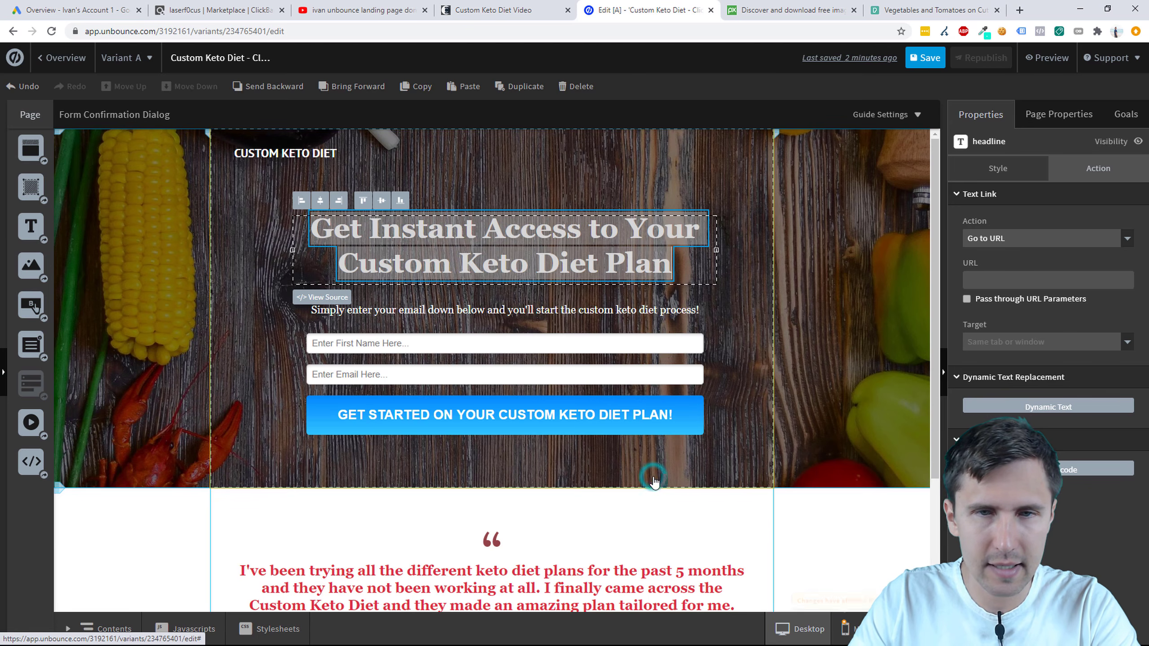
click(794, 264)
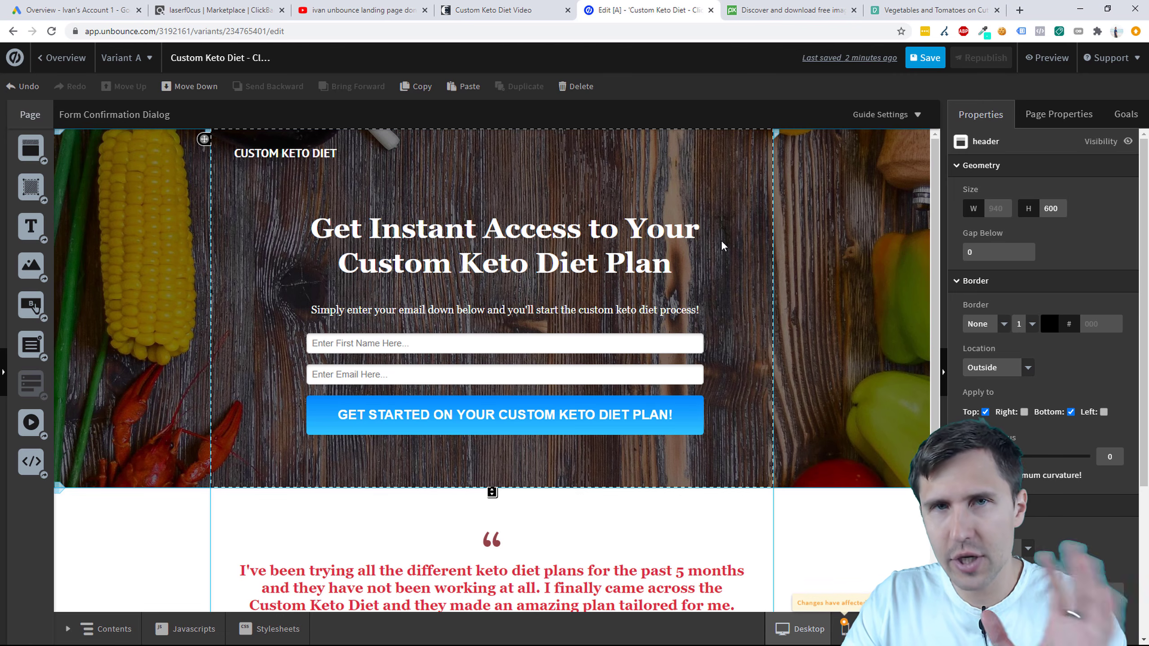
click(925, 58)
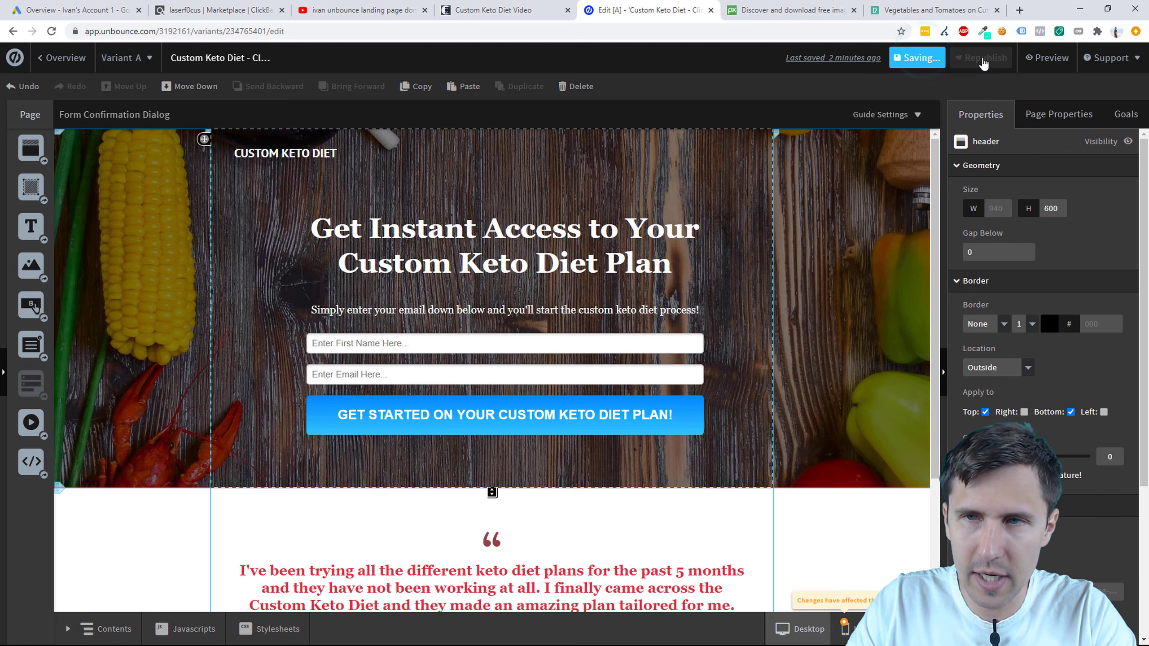
click(981, 57)
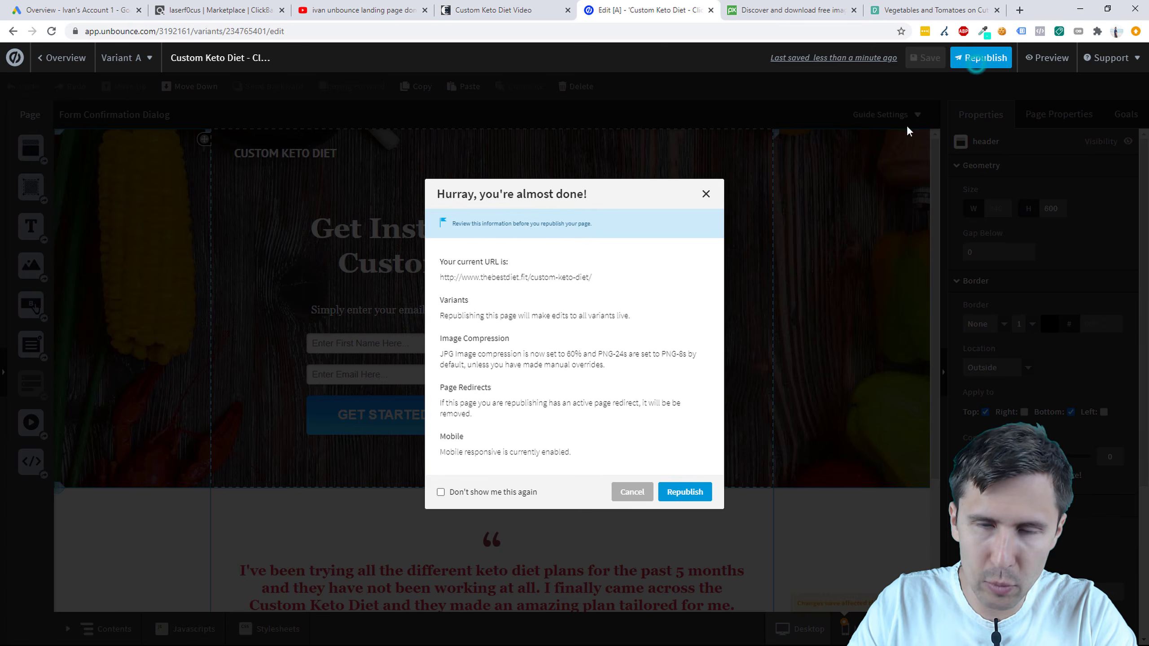
click(685, 495)
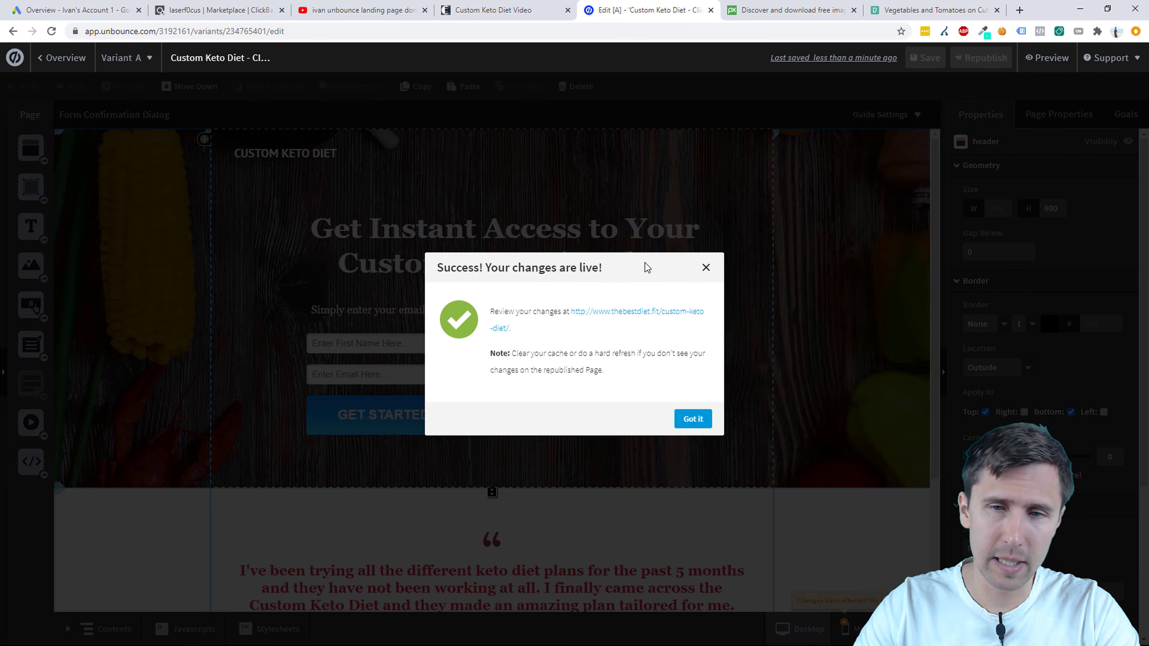
click(693, 419)
key(super)
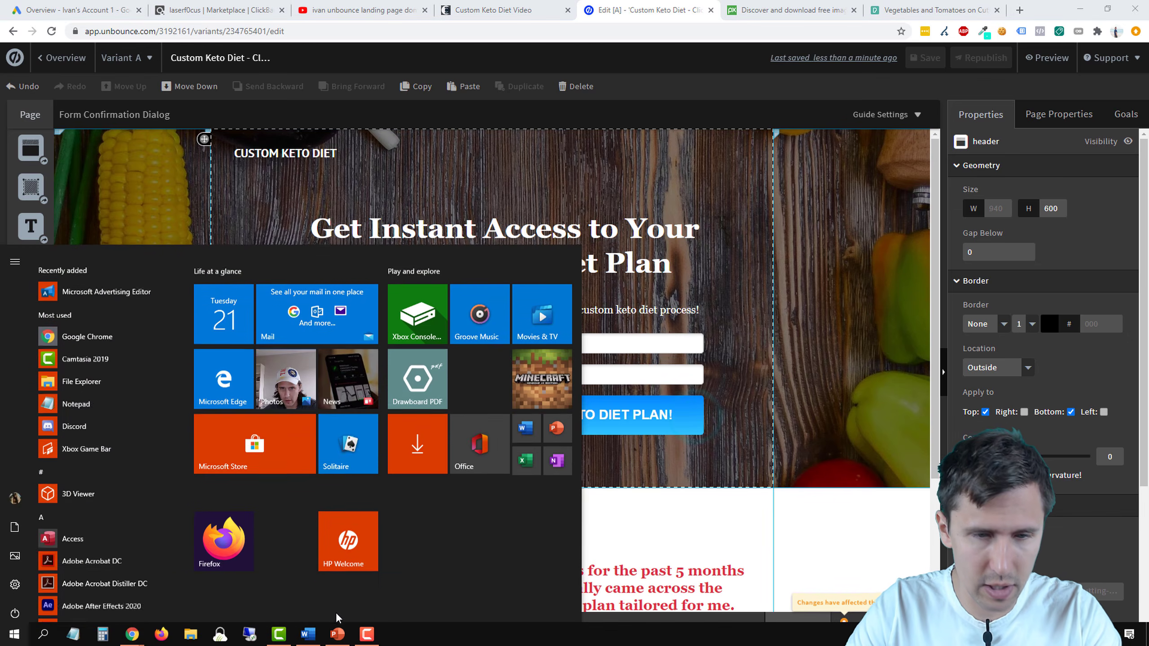
click(302, 638)
Step: Add a bold '+' after 'Create a landing page' on the Our Steps slide
key(super)
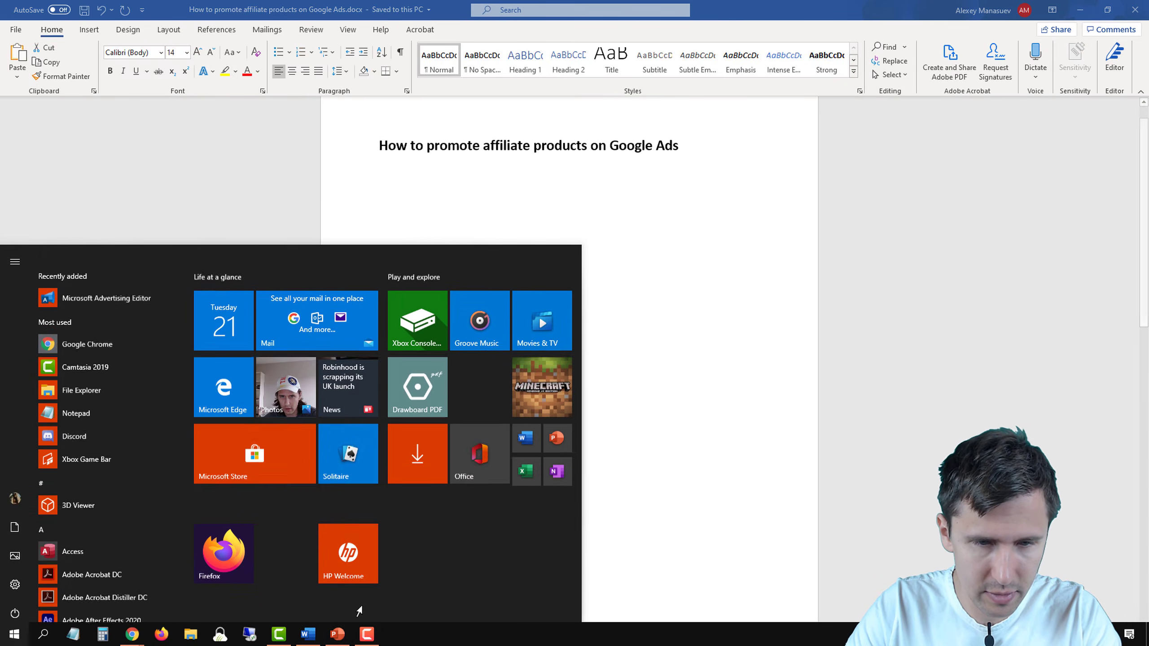
click(348, 637)
click(544, 346)
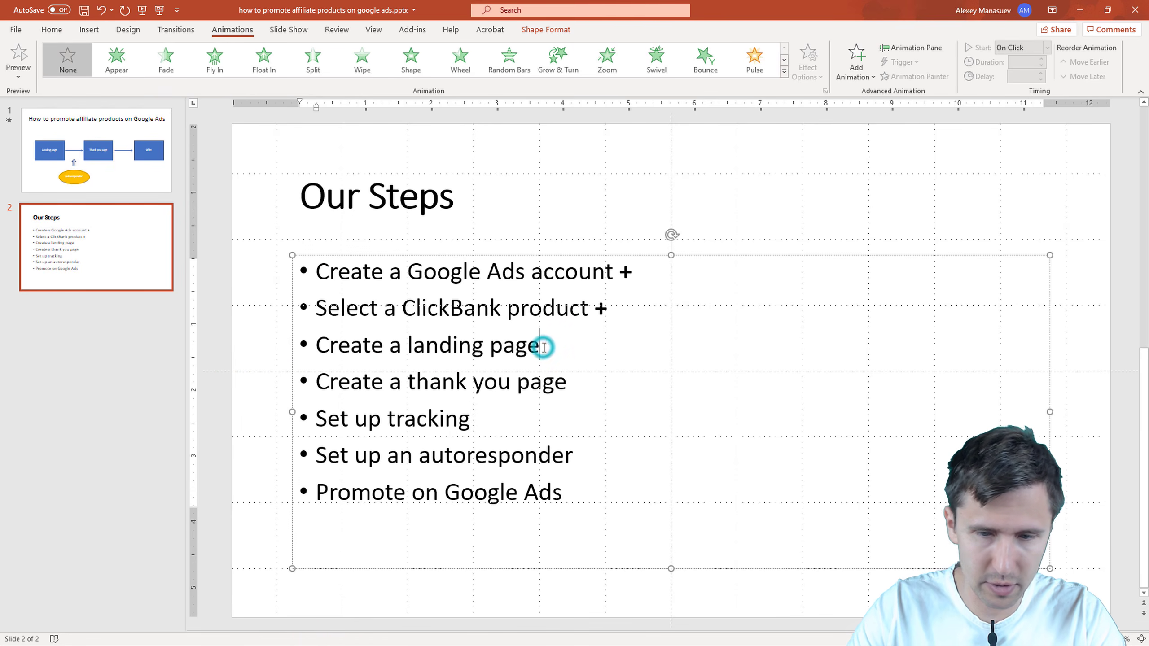
text(+)
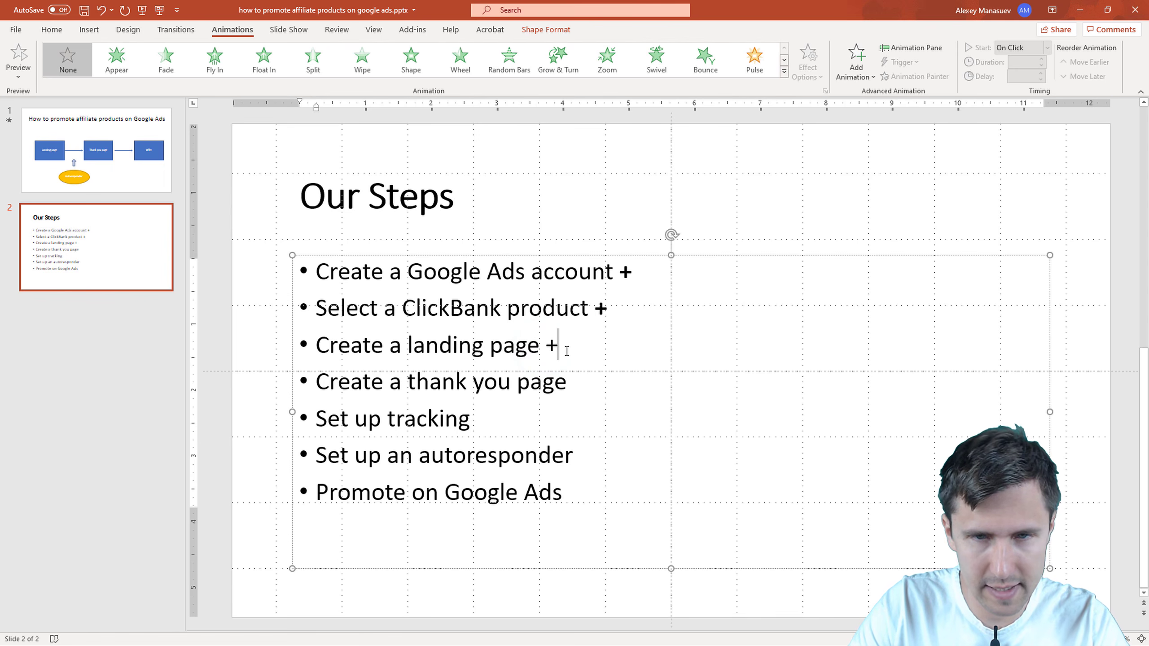
drag(567, 351, 547, 347)
key(ctrl+b)
click(573, 387)
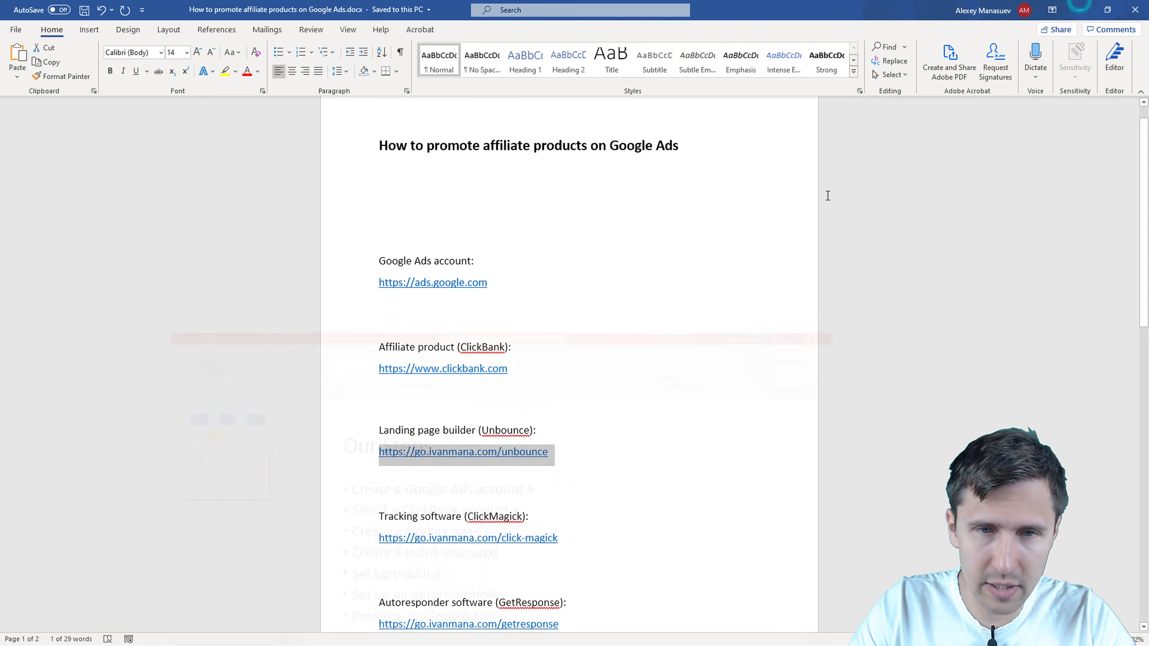
click(1080, 10)
key(alt+Tab)
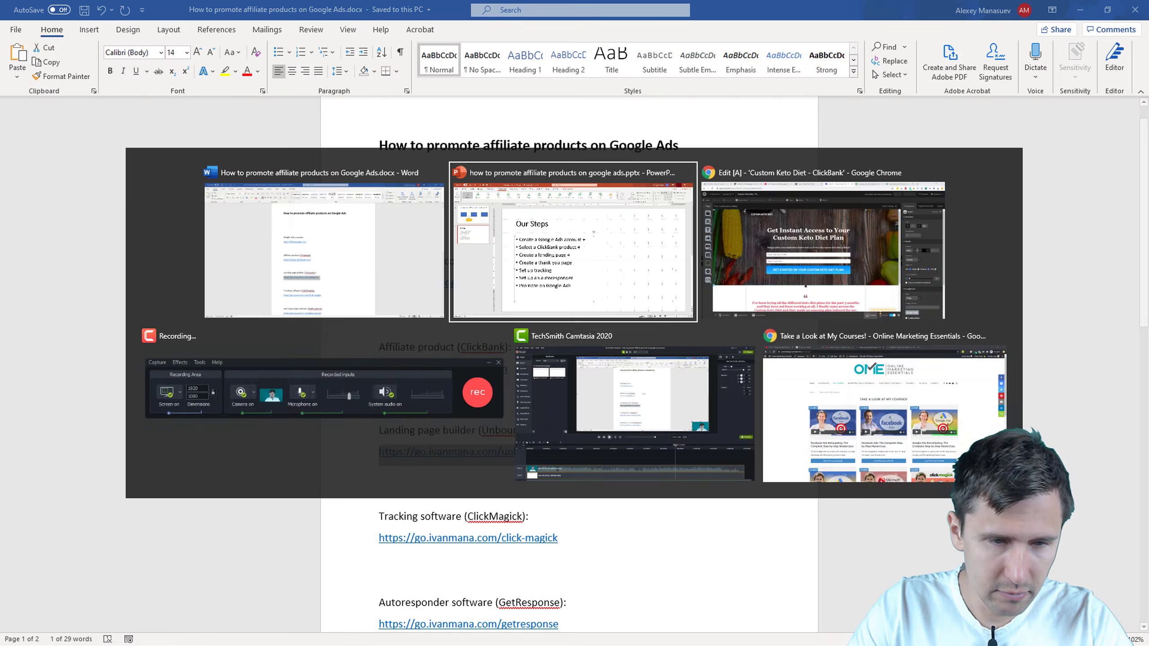
Step: Put the Custom Keto Diet - ClickBank page in a new group named 'Custom Keto Diet'
key(alt+Tab)
key(Tab)
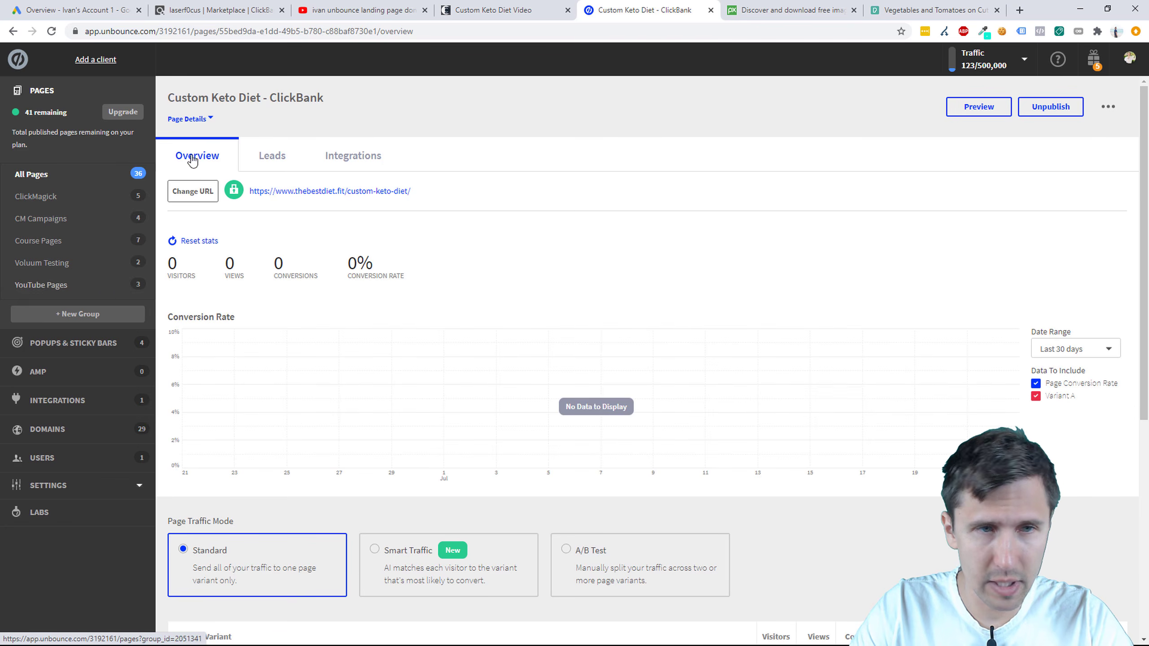
click(52, 176)
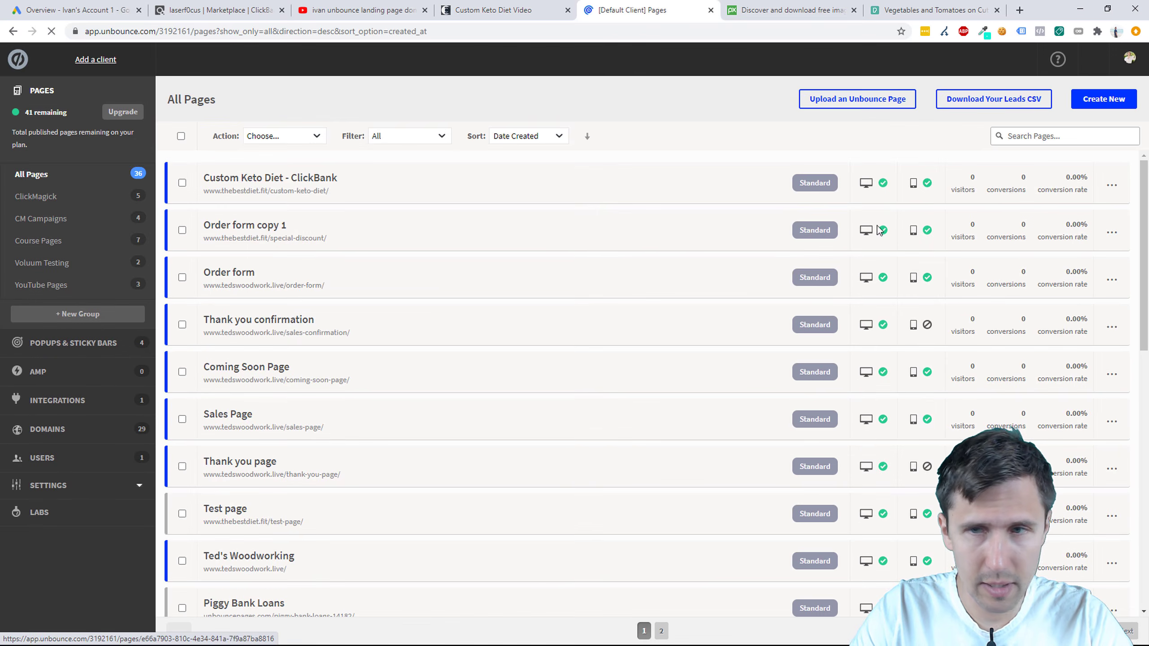
click(1111, 187)
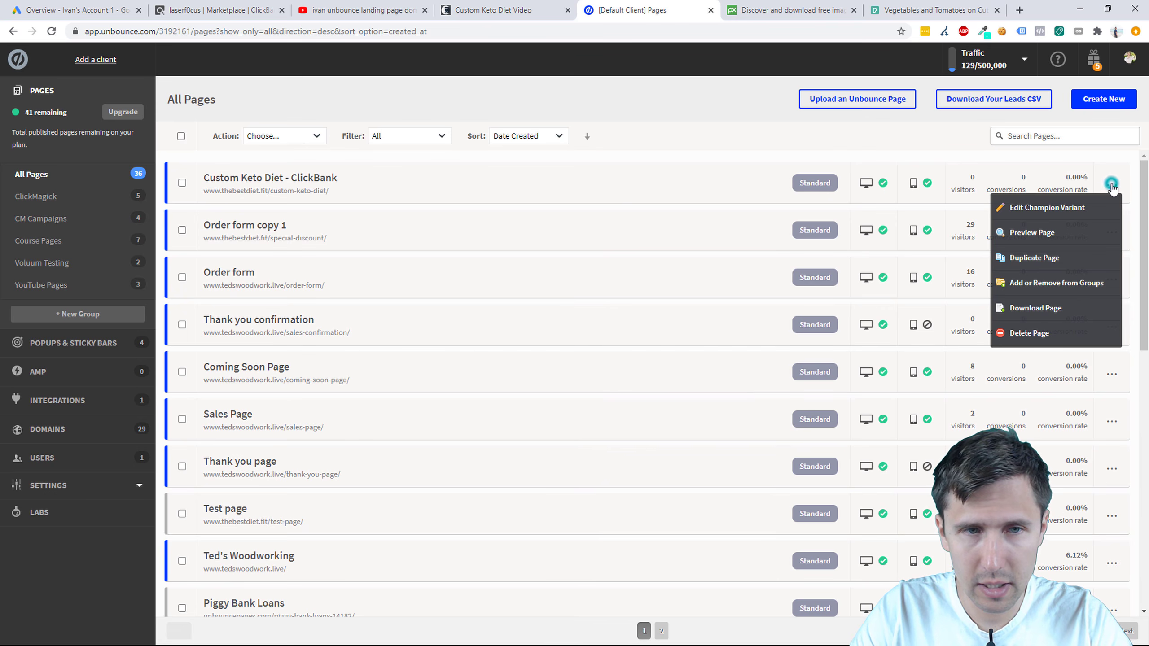
click(1069, 284)
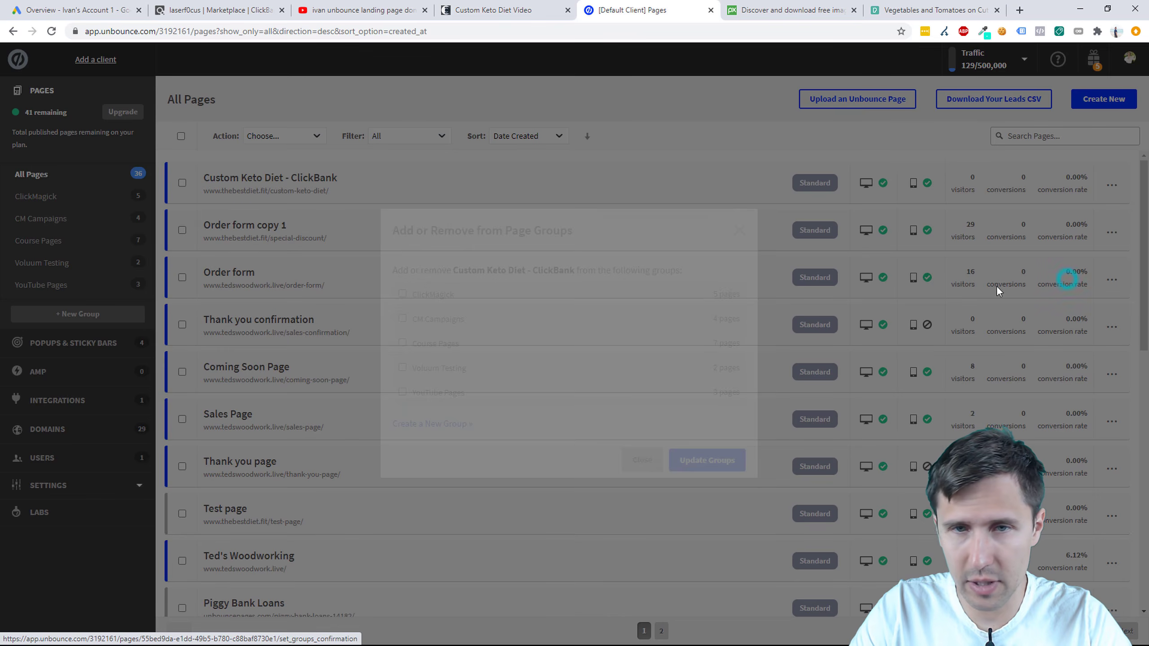
click(444, 430)
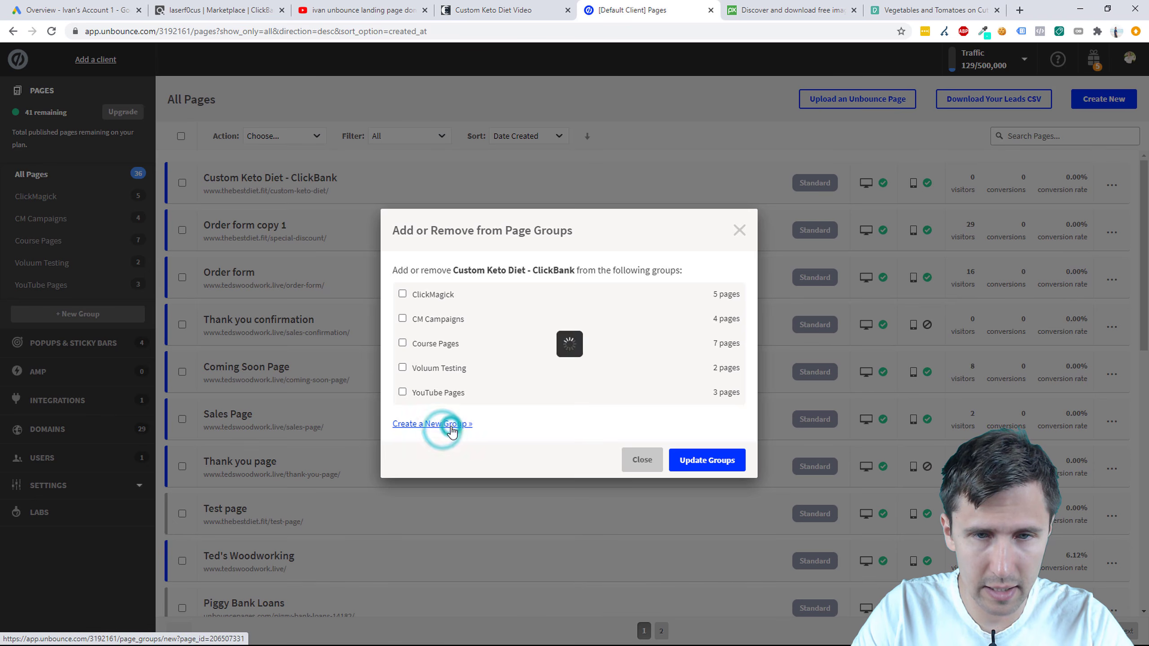
text(Custom Keto Diet Grou)
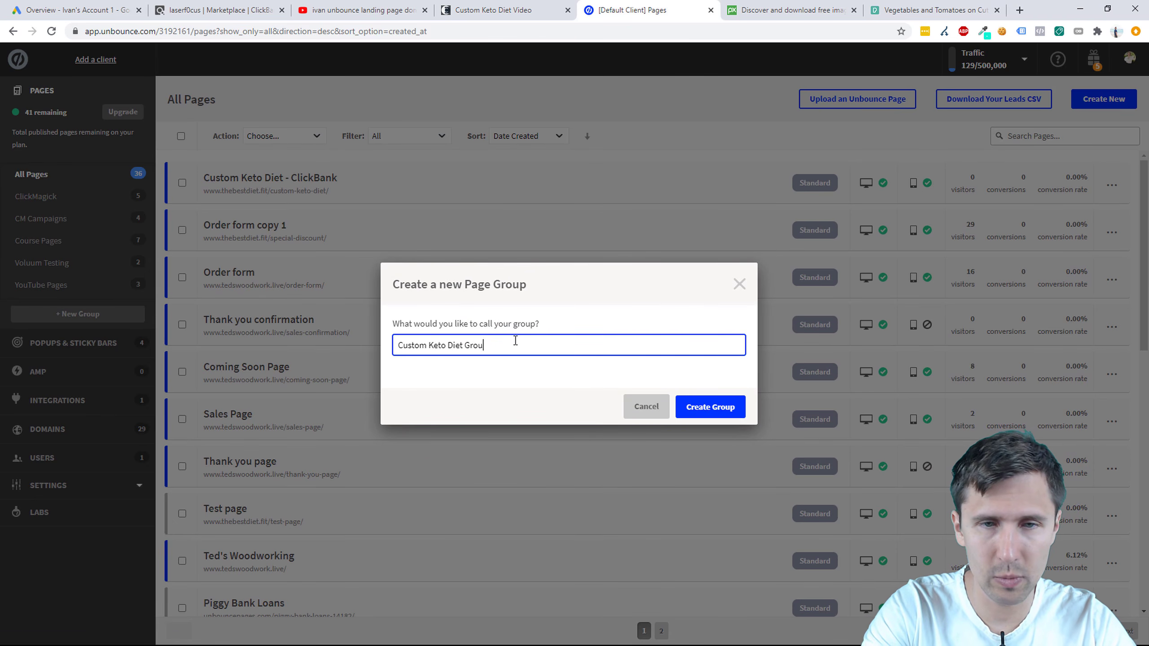
text(p)
click(686, 404)
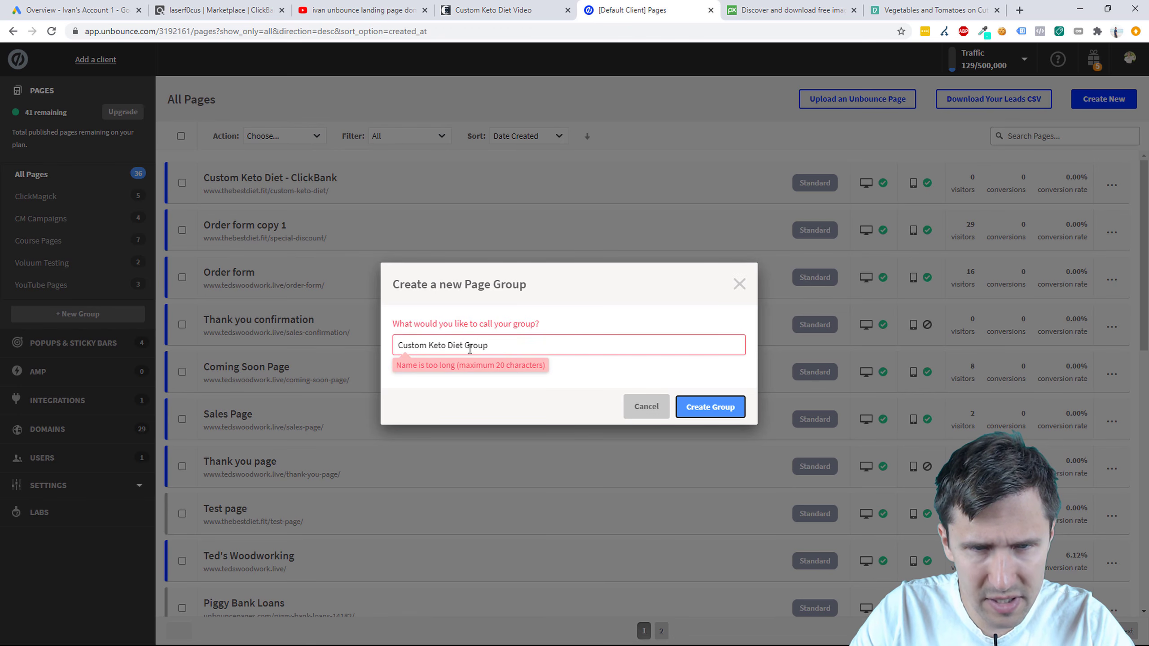
click(486, 346)
key(BackSpace)
click(710, 407)
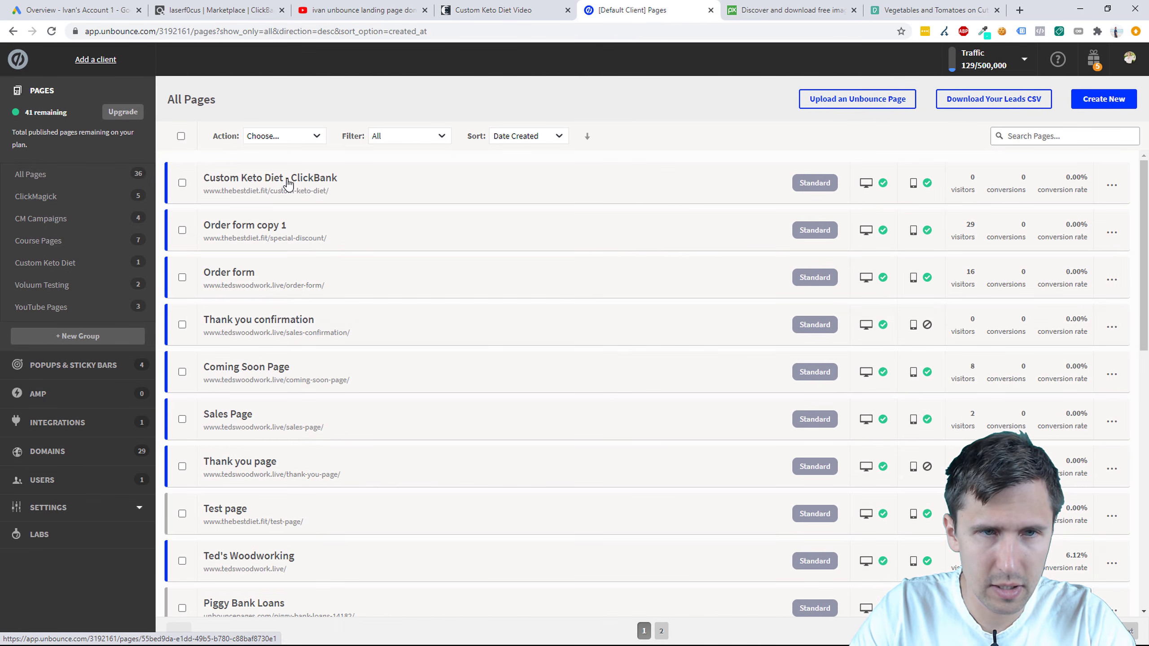
Step: Check the page's group membership and filter the page list to the Custom Keto Diet group
click(1111, 185)
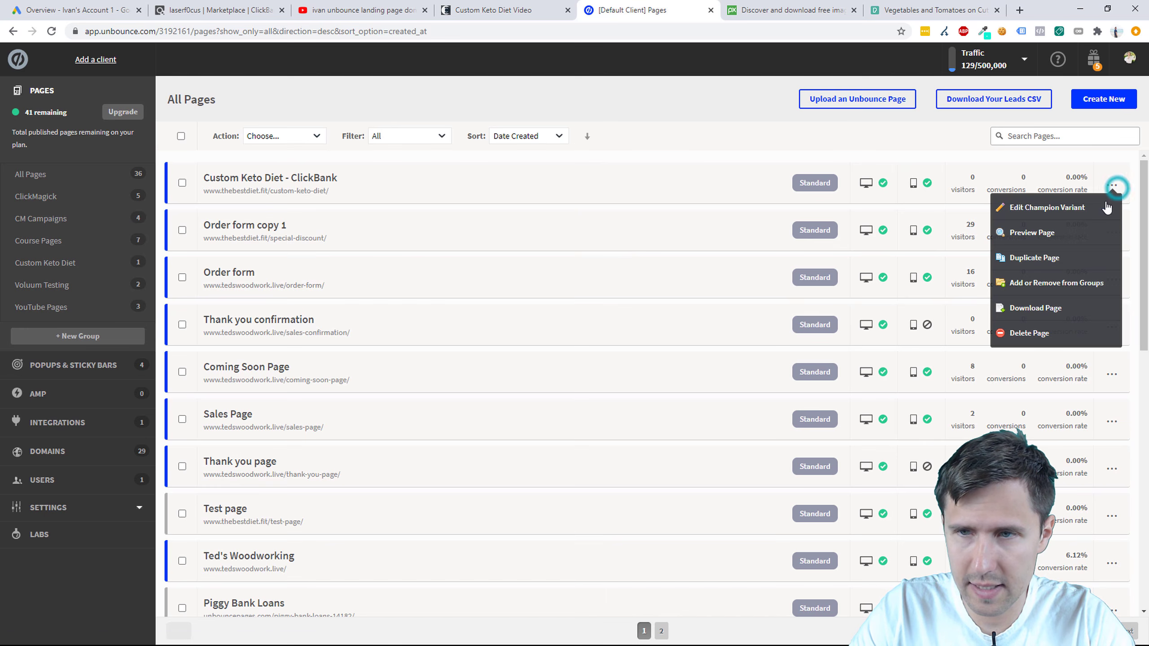
click(1057, 283)
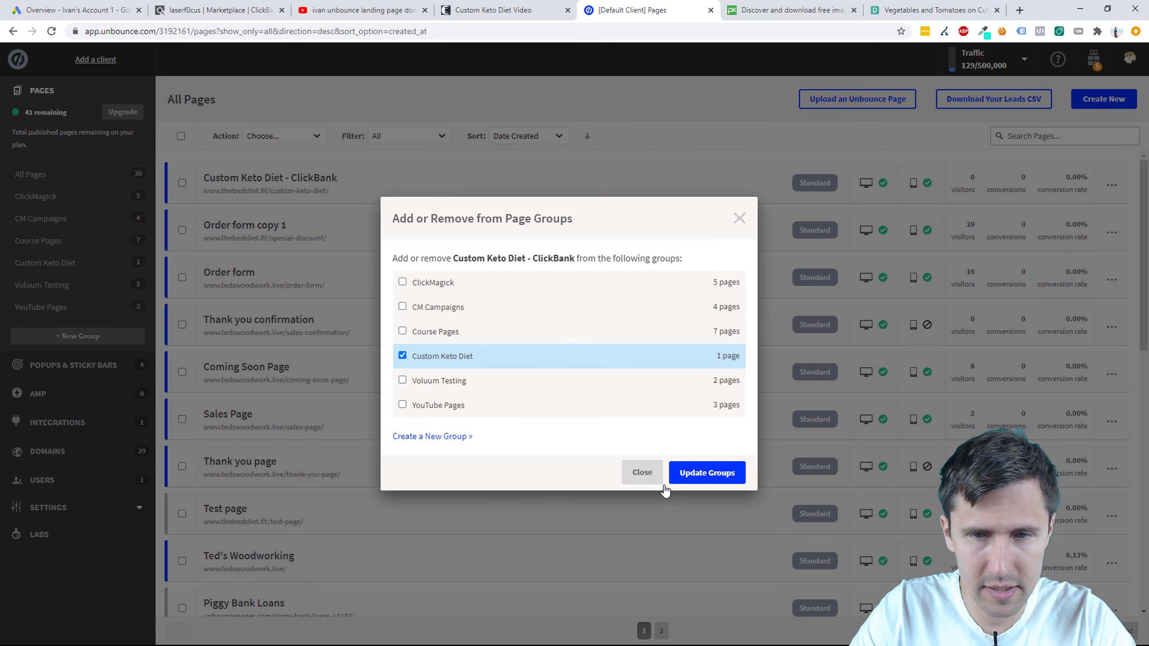
click(638, 472)
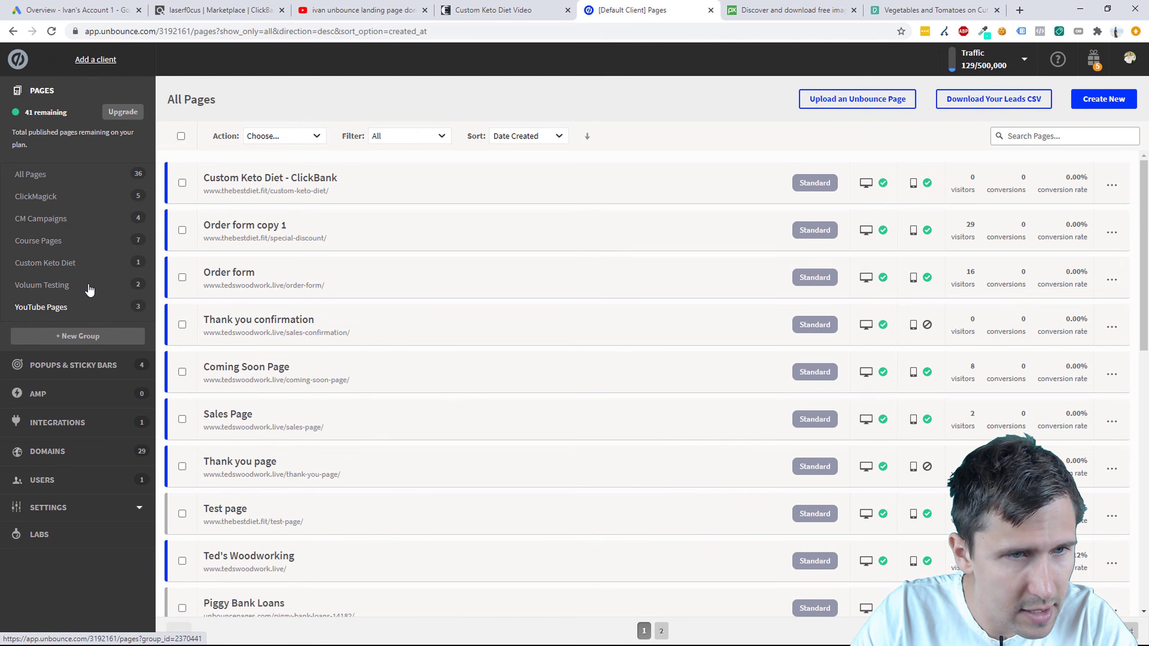
click(90, 265)
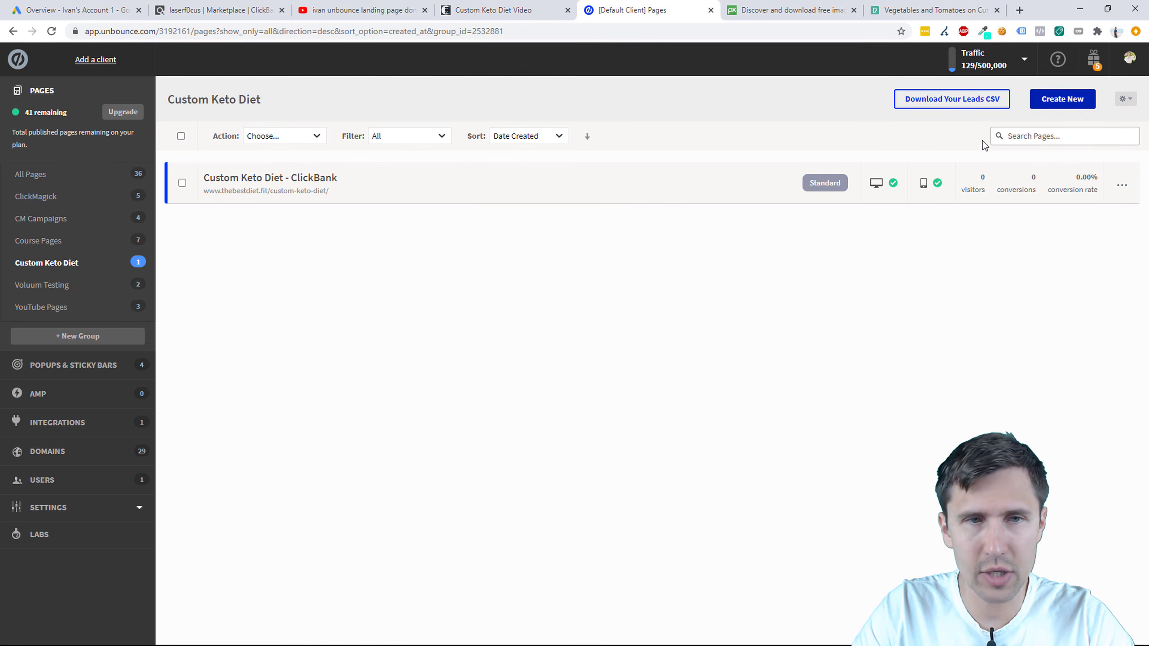
Step: Duplicate the Custom Keto Diet - ClickBank page with all variants and open 'copy 1'
click(1121, 185)
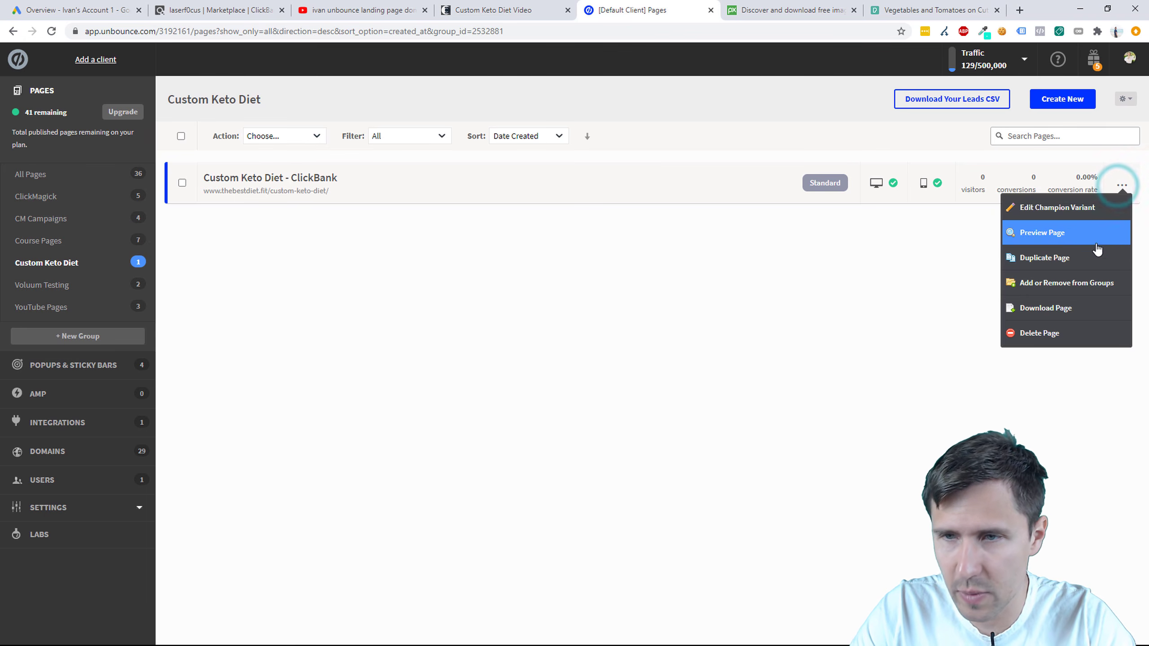
click(1050, 259)
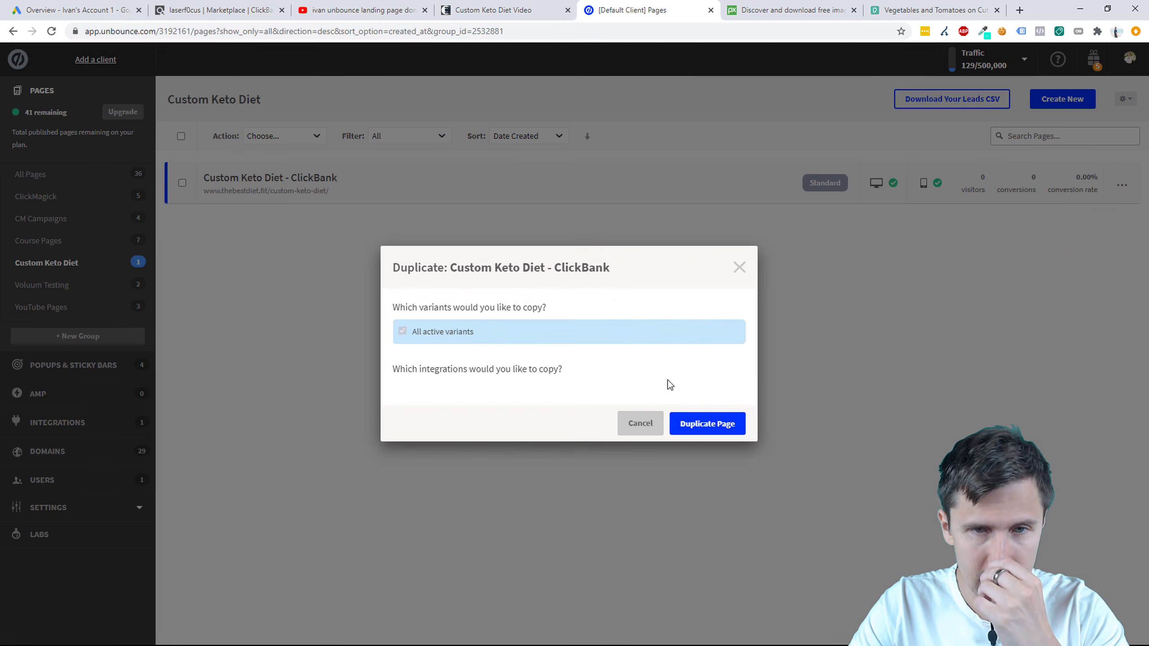
click(690, 425)
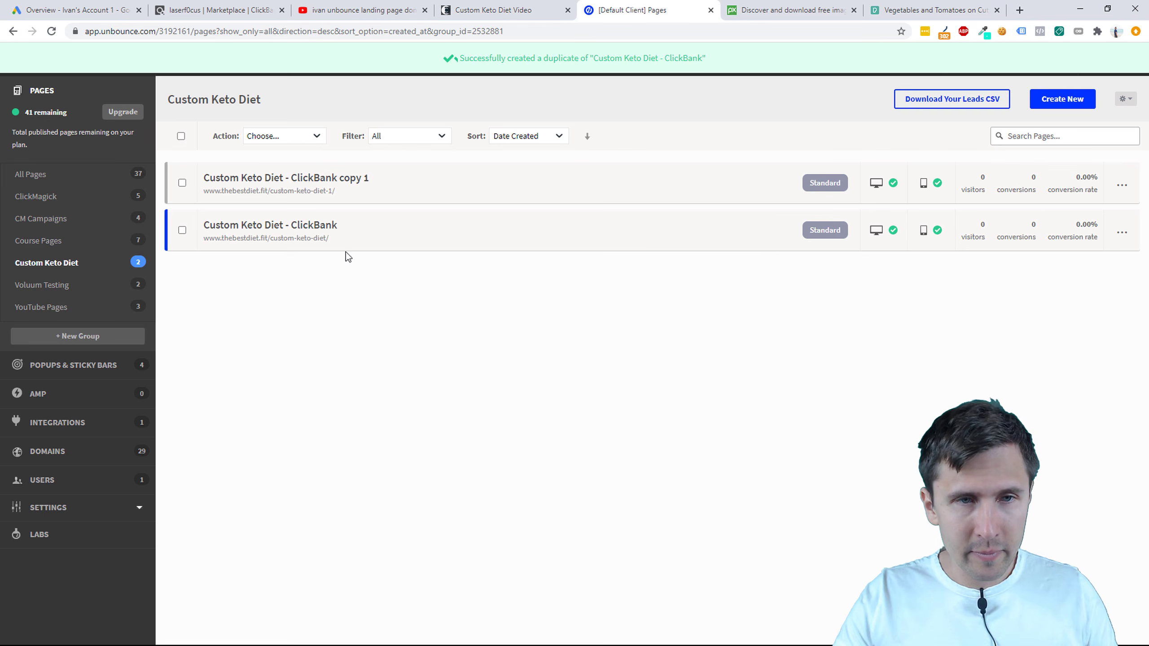
click(321, 178)
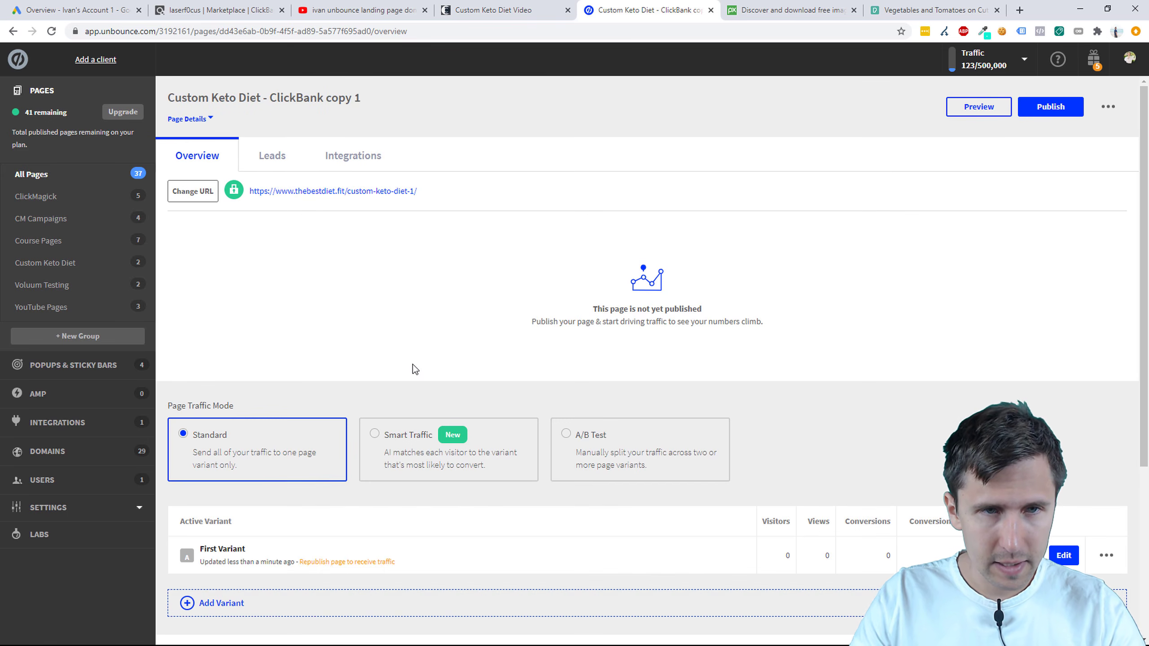
Step: Rename the copy to 'Custom Keto Diet - Thank You Page'
click(366, 98)
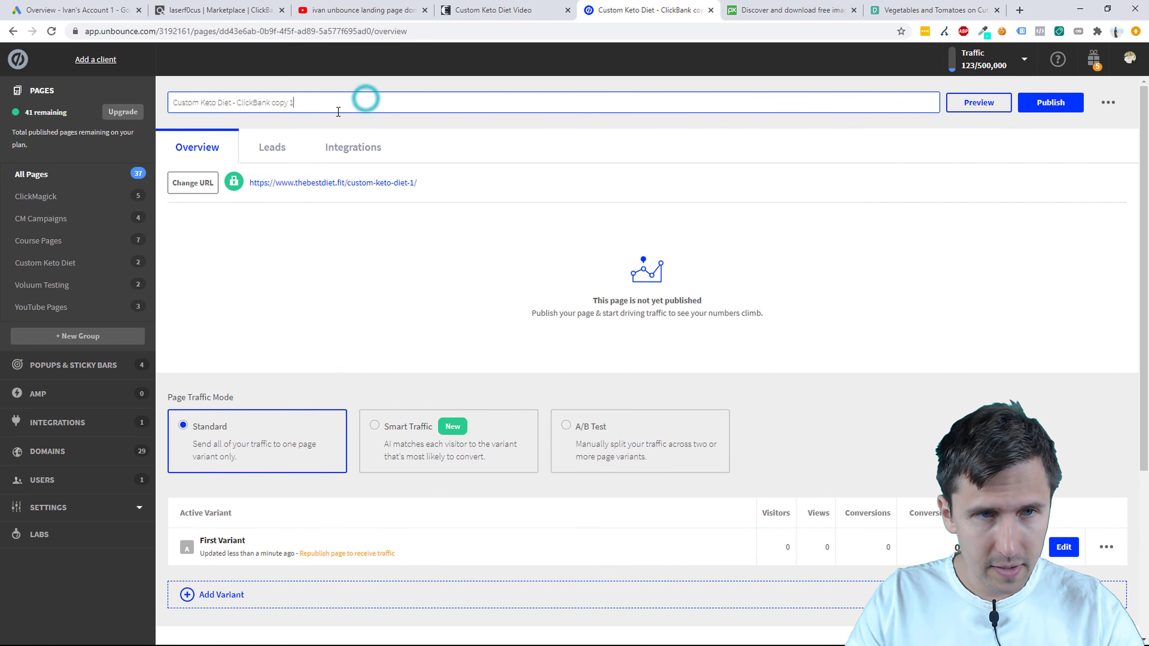
double_click(315, 104)
drag(278, 107, 237, 110)
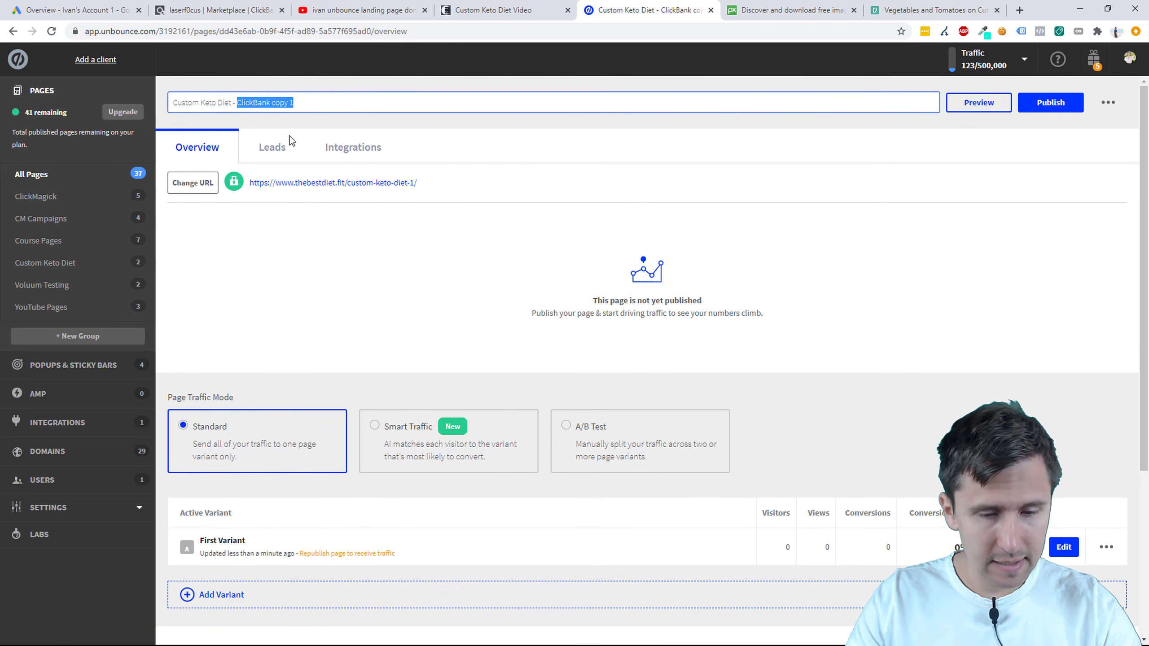
text(Thank You Page)
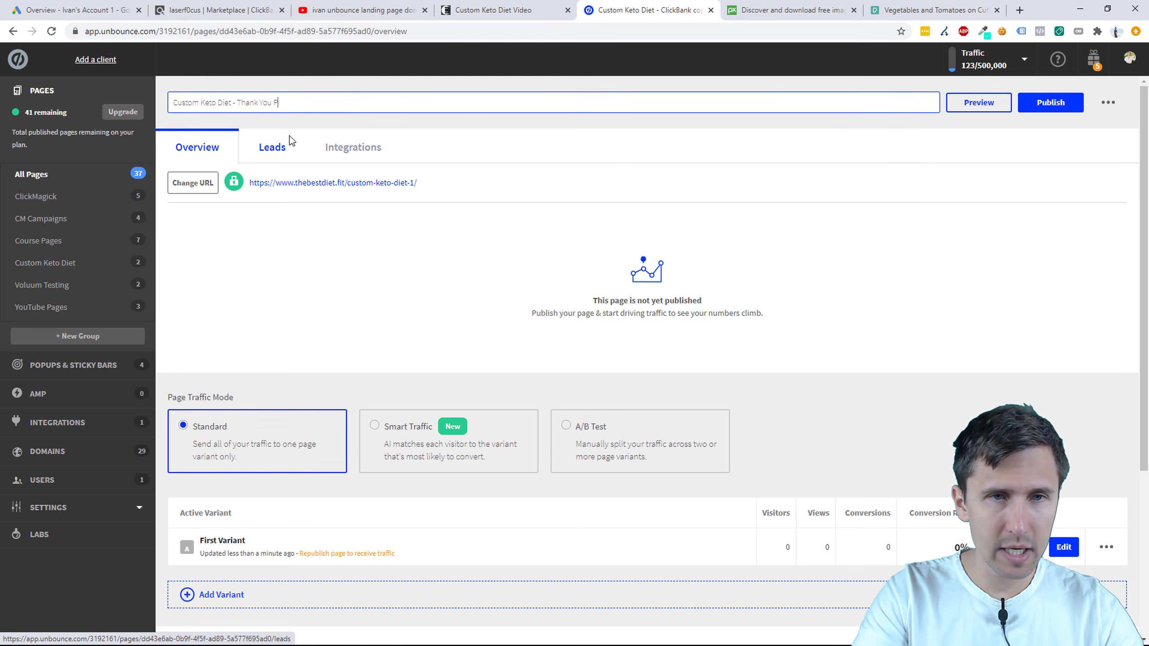
key(Return)
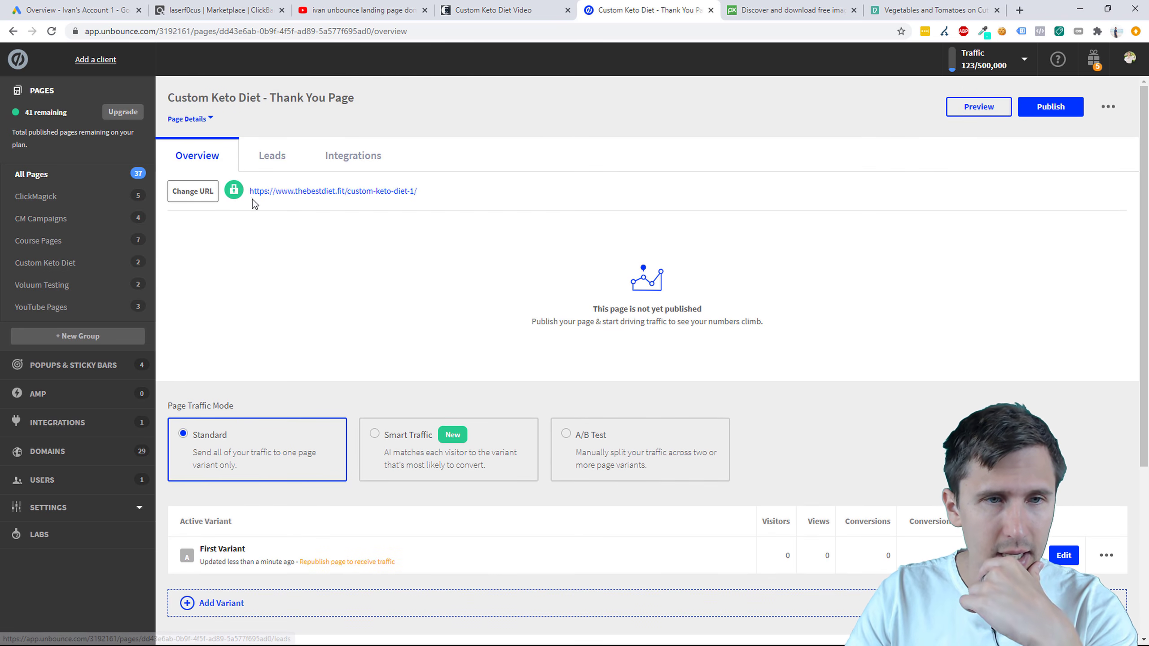
Step: Change the page URL path to 'thank-you' and publish the page
click(192, 192)
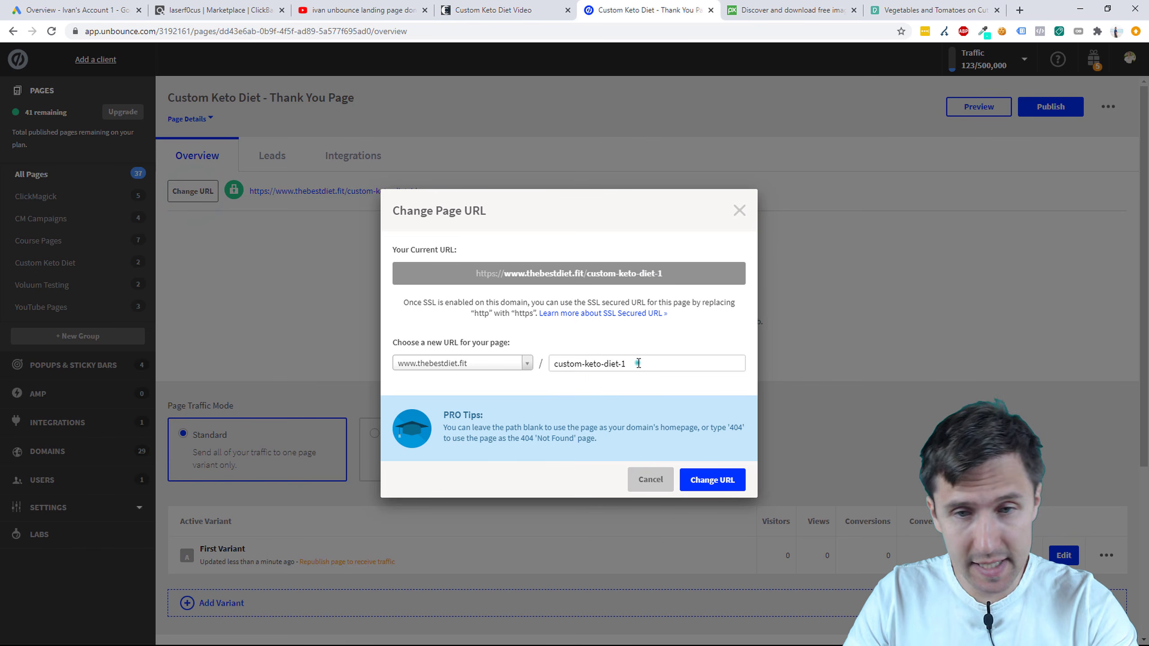
drag(635, 364, 542, 365)
text(thank-you)
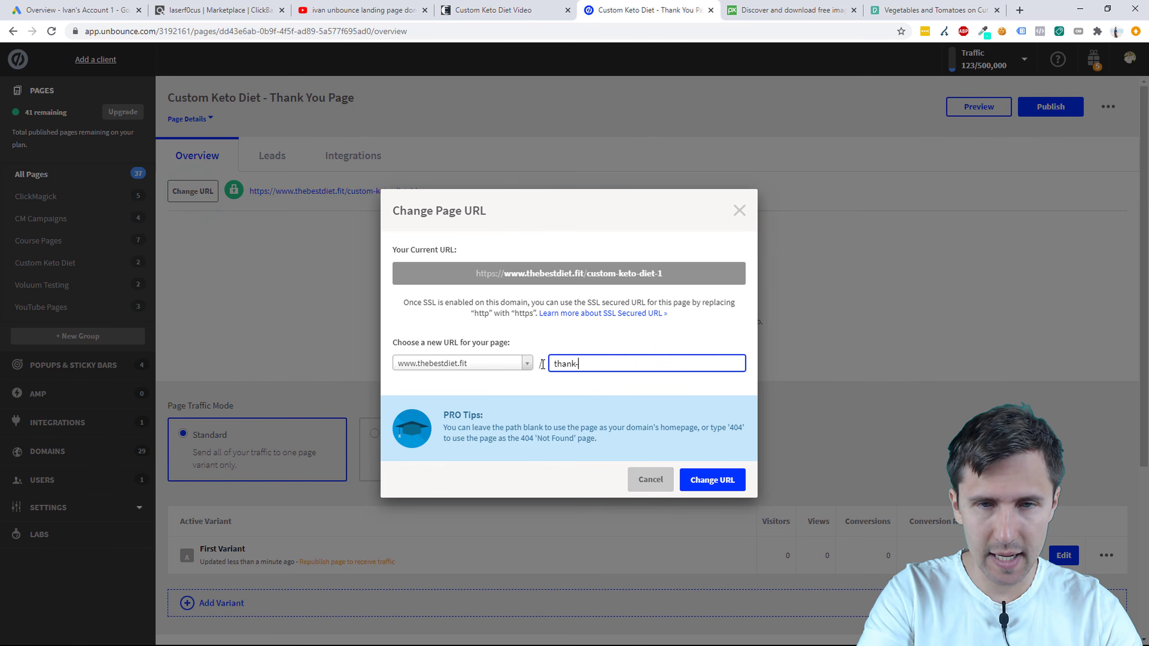
click(715, 488)
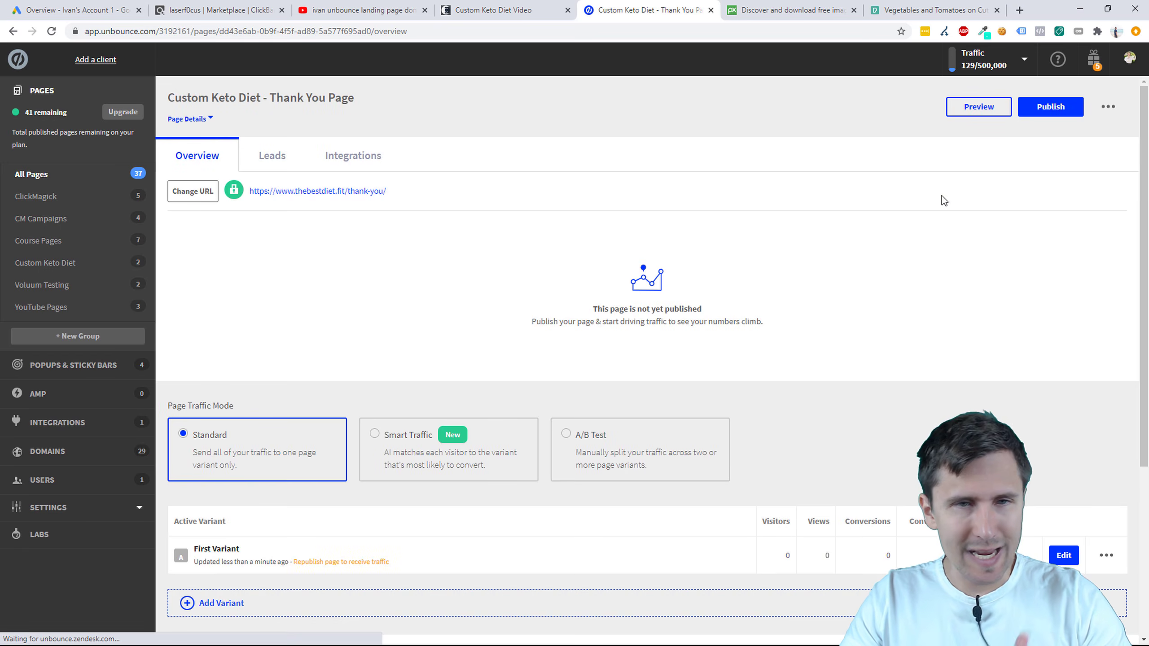
click(1040, 109)
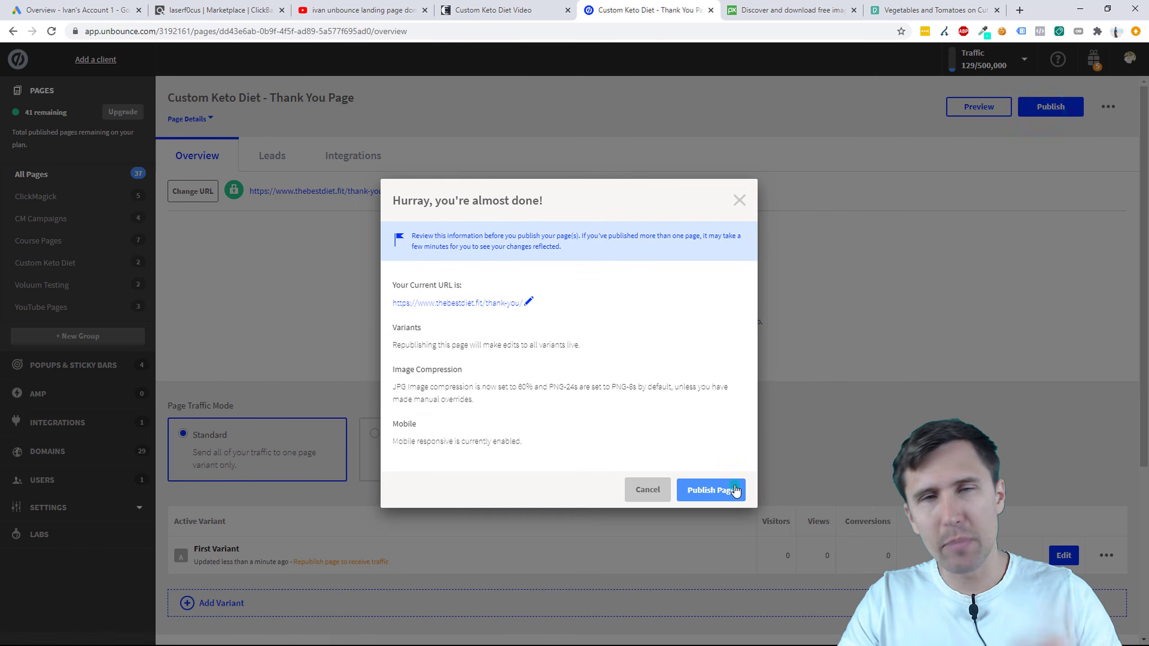
click(734, 490)
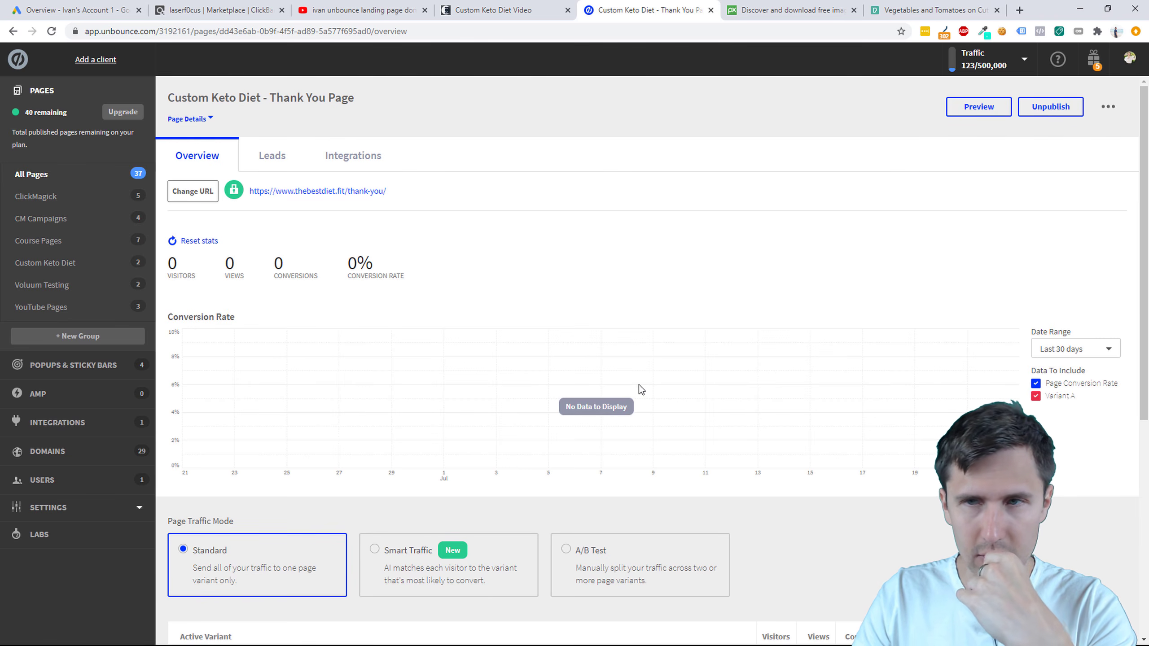
Step: Open the thank-you page variant in the editor and stretch the header section taller
scroll(678, 407, down, 5)
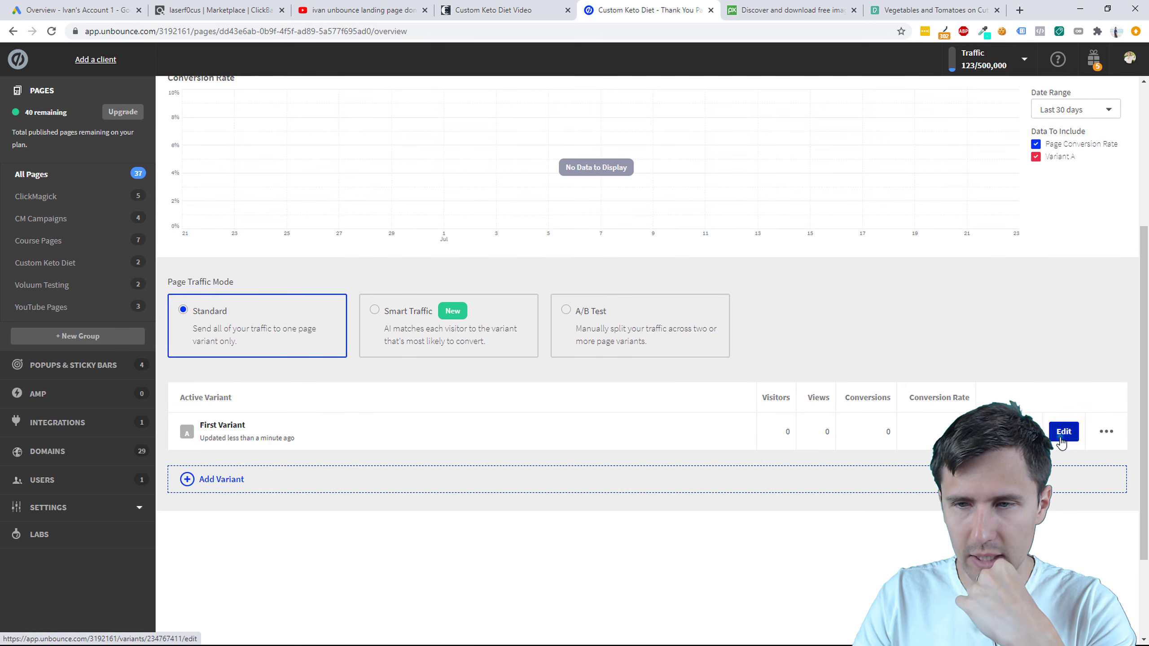
click(1076, 433)
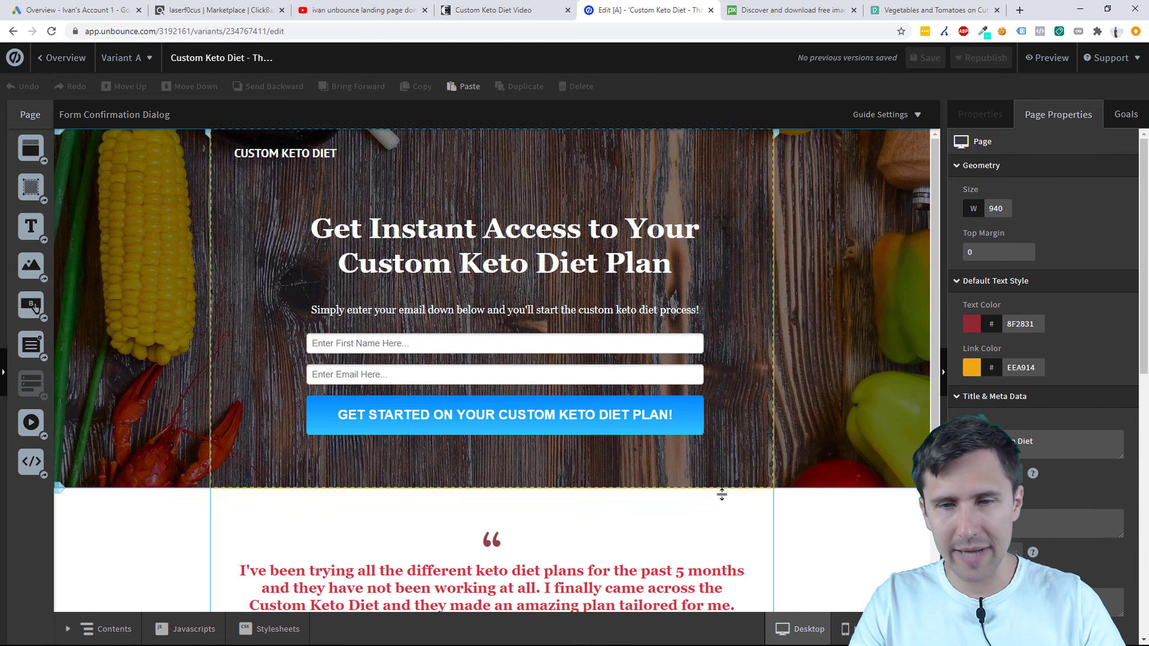
click(745, 508)
scroll(748, 512, down, 3)
scroll(747, 513, up, 3)
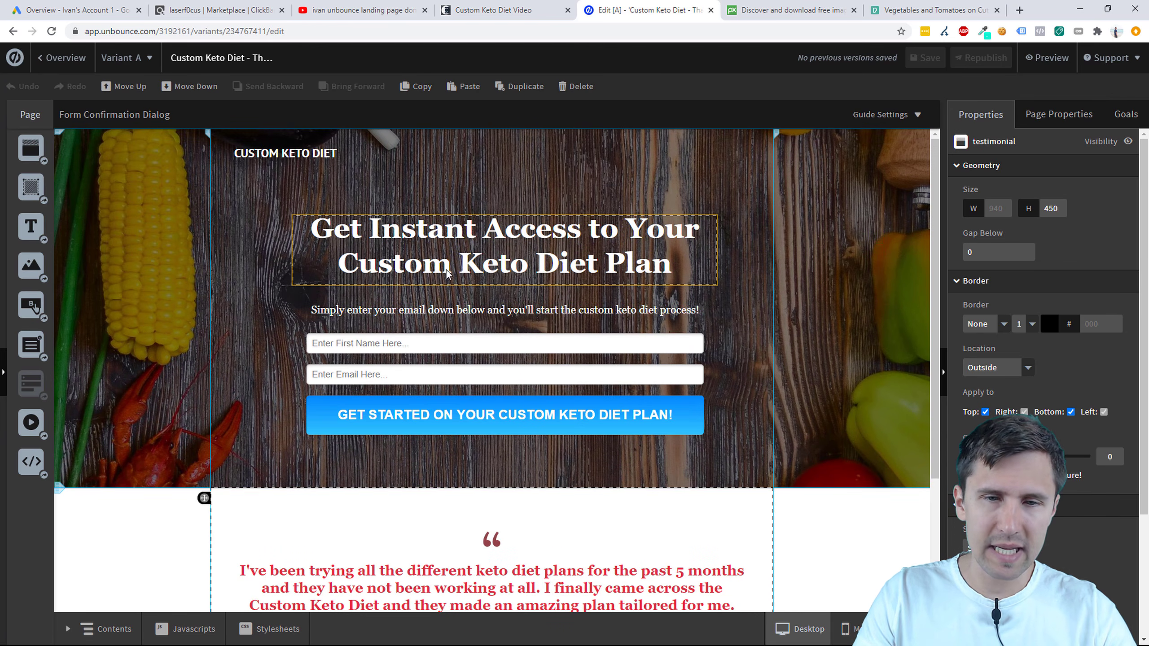
drag(490, 485, 501, 642)
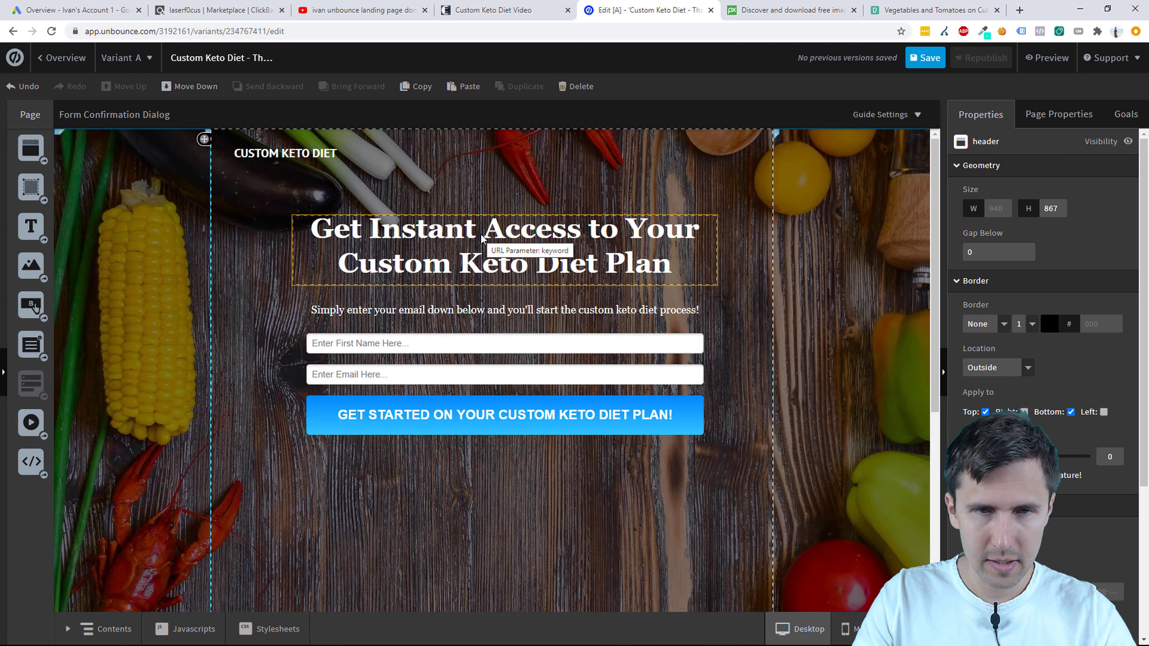
Step: Delete the testimonial section from the thank-you page
scroll(761, 384, down, 6)
click(747, 348)
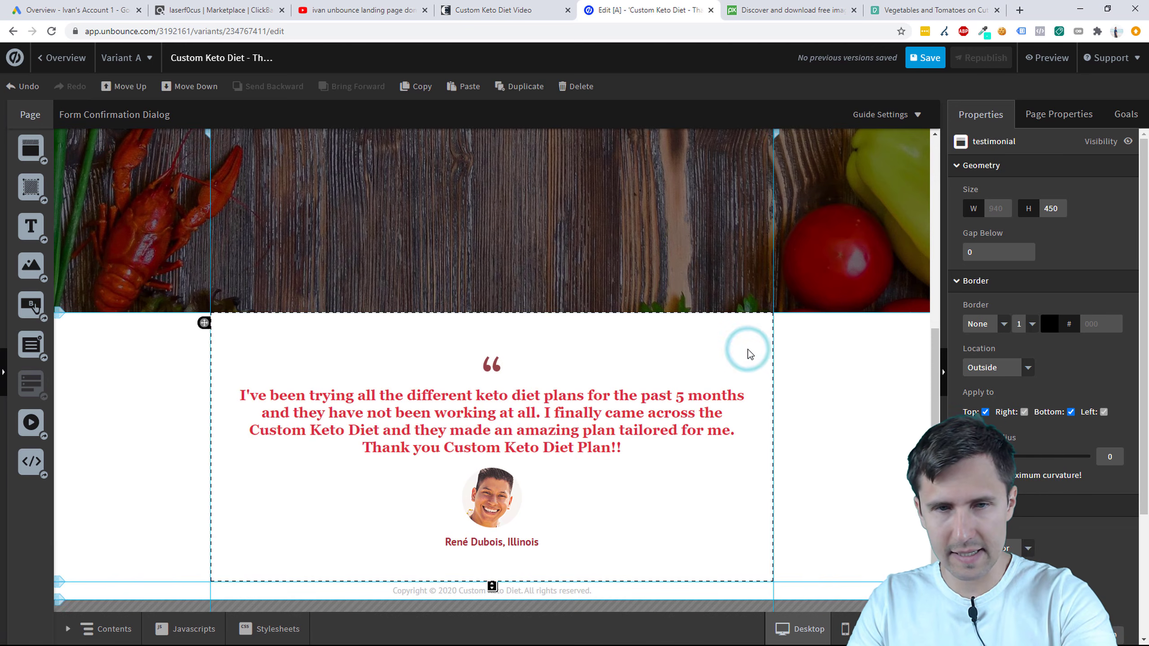
key(Delete)
scroll(503, 389, up, 5)
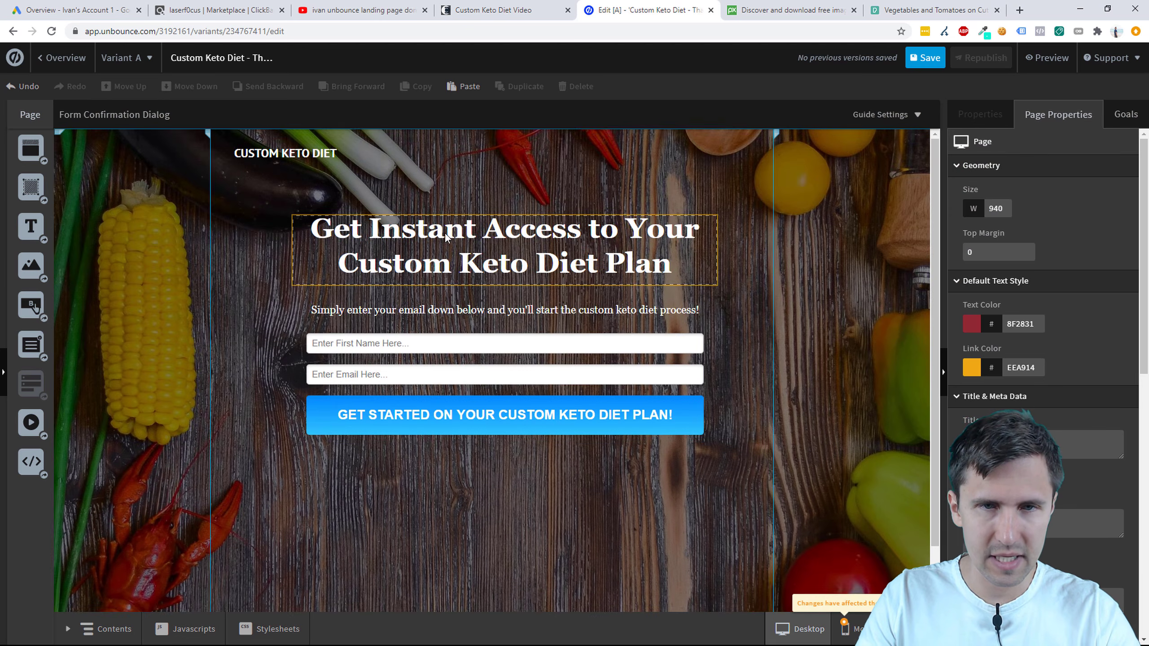
Step: Change the headline to 'Thank you for signing up!'
double_click(445, 235)
text(Th)
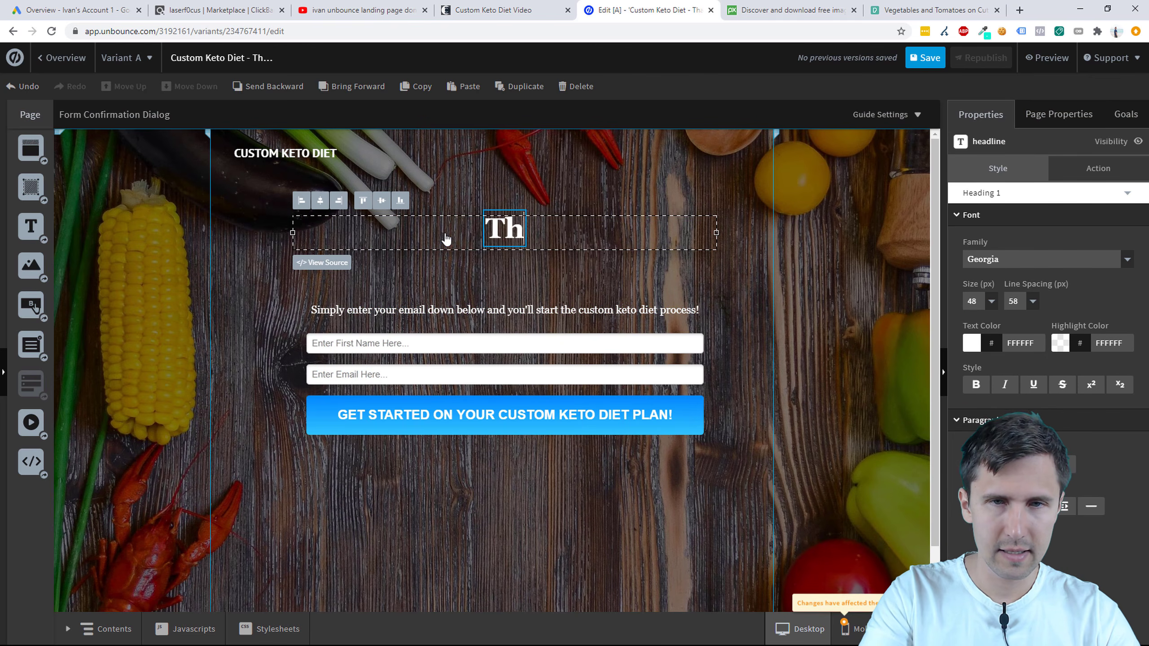
text(ank you for singing)
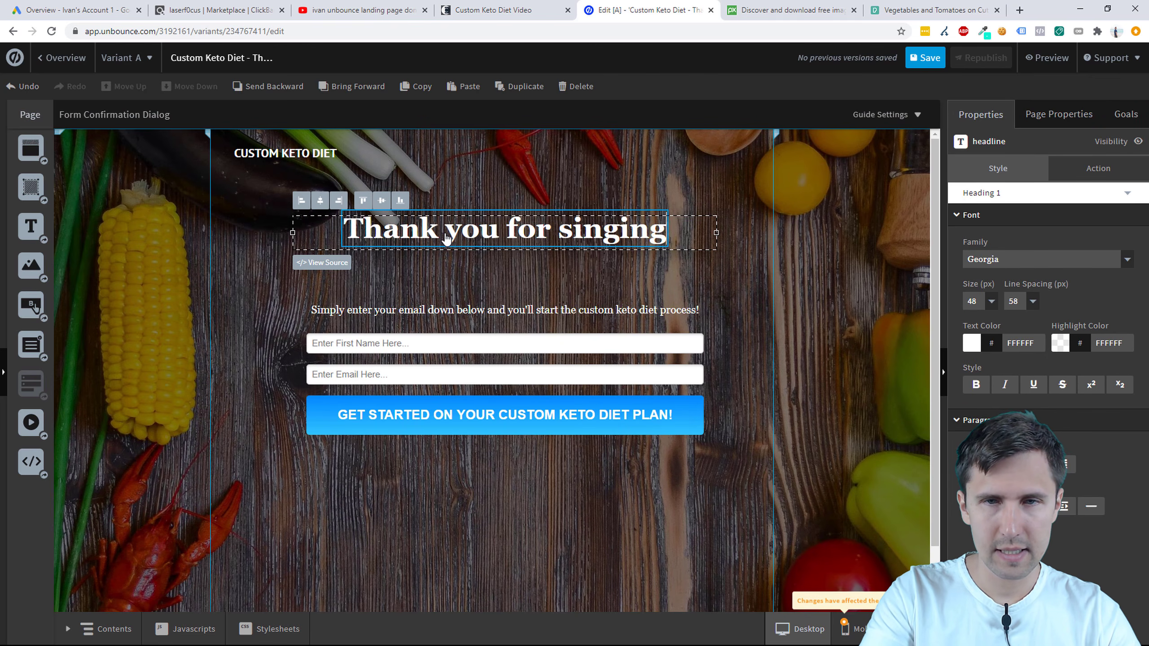
key(BackSpace)
key(BackSpace)
key(BackSpace)
key(BackSpace)
key(BackSpace)
text(ging)
key(BackSpace)
key(BackSpace)
key(BackSpace)
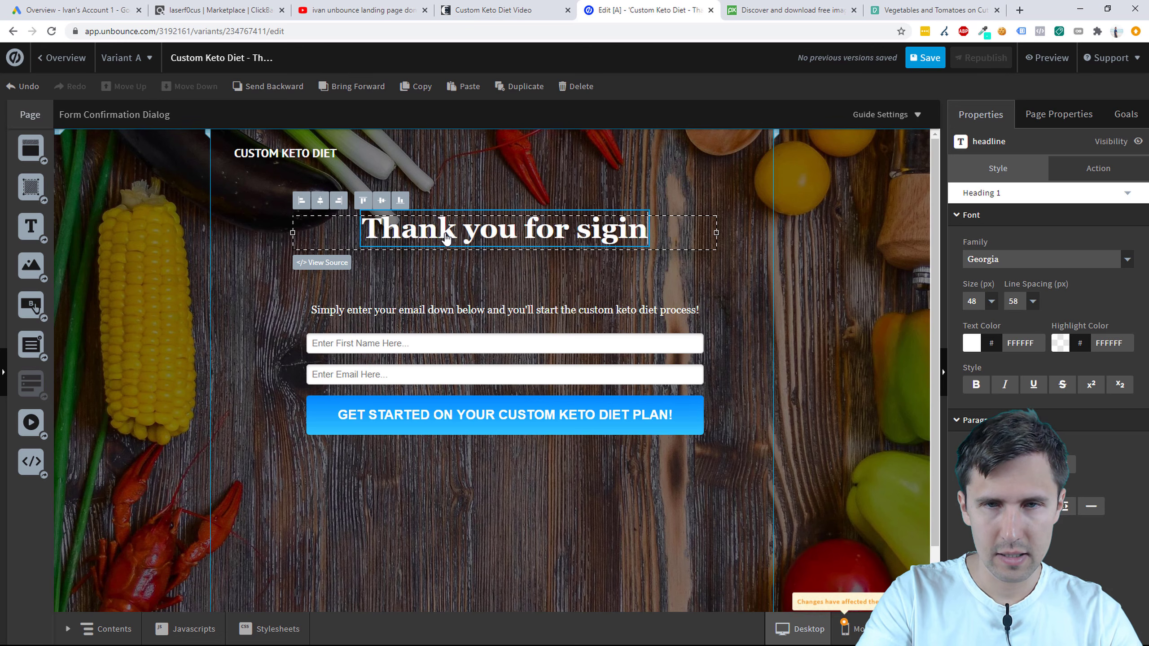
text(ning up!)
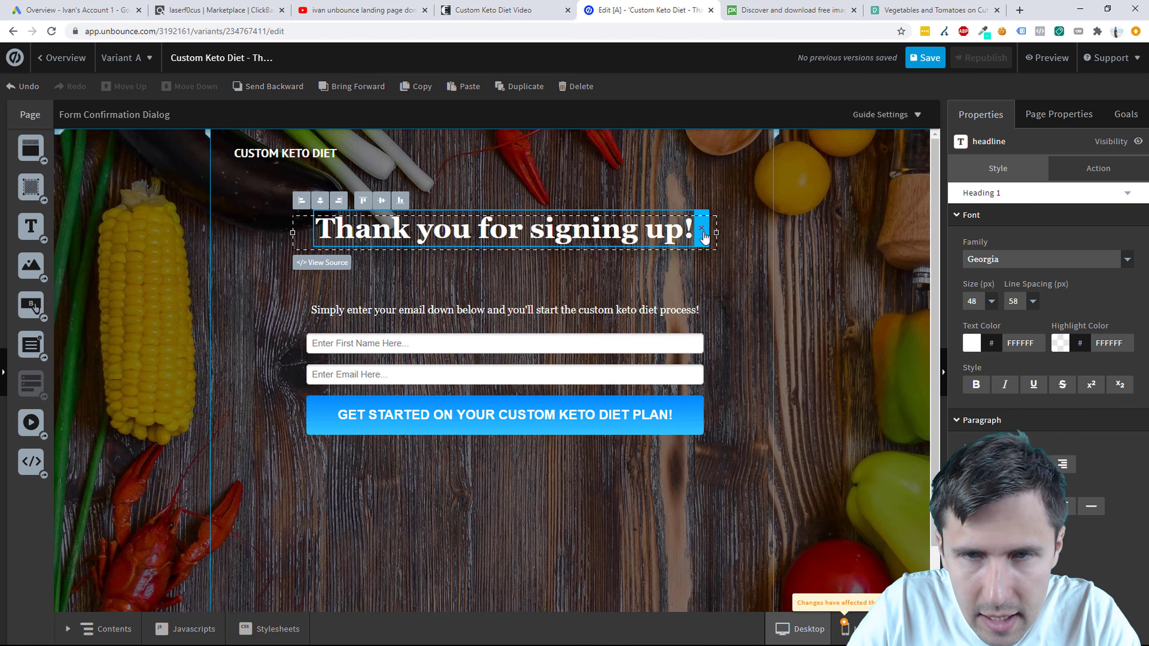
click(704, 236)
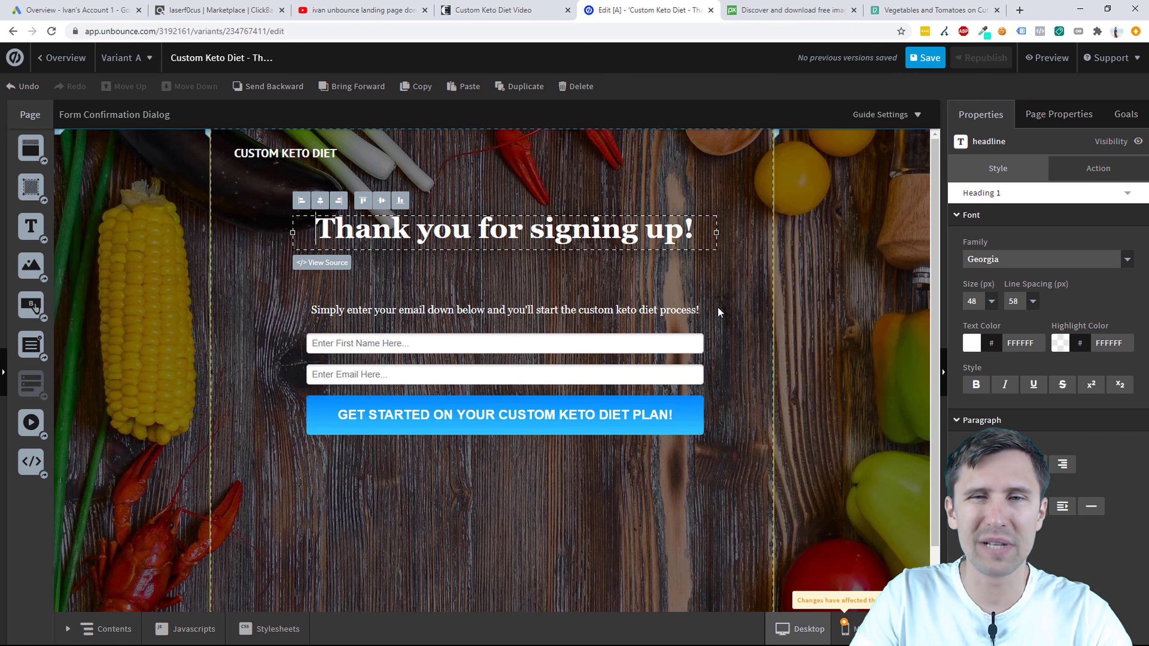
click(724, 288)
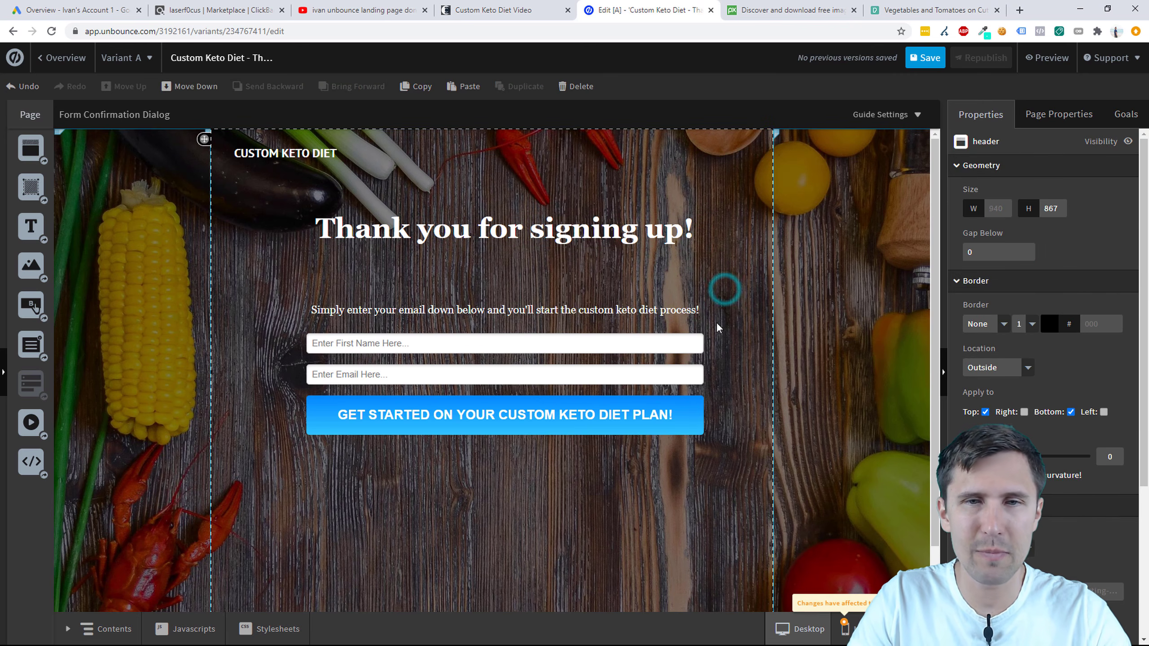
Step: Rewrite the paragraph as two lines of check-your-email copy, widen it, and move the form below
click(477, 311)
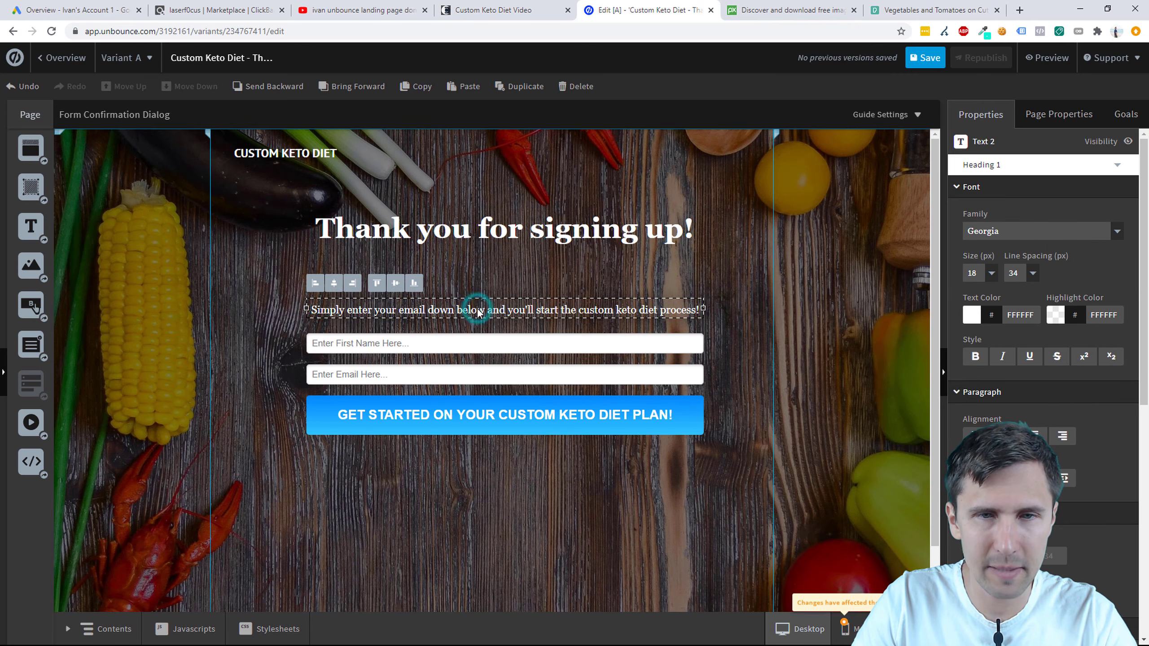
double_click(478, 310)
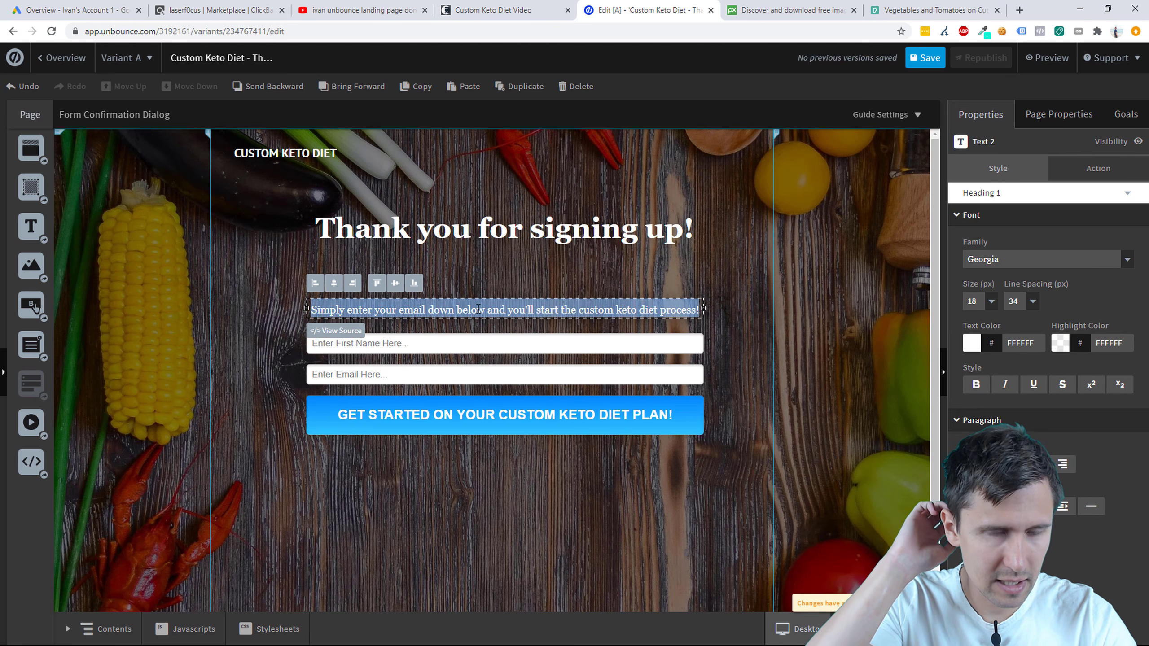
text(W)
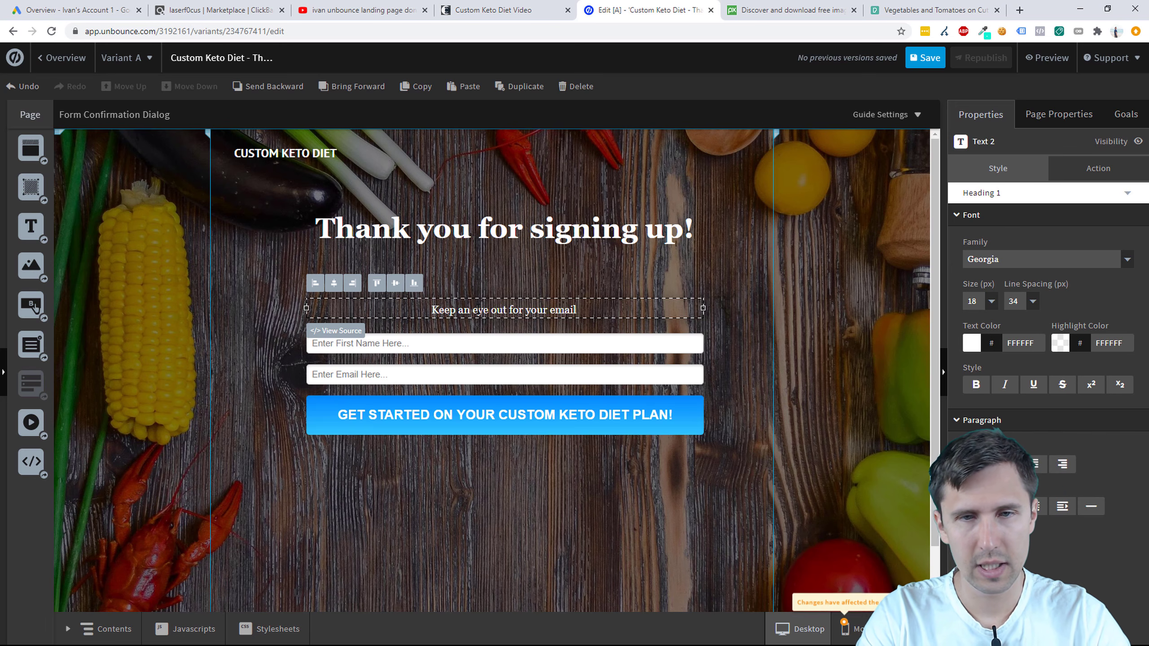
text(some)
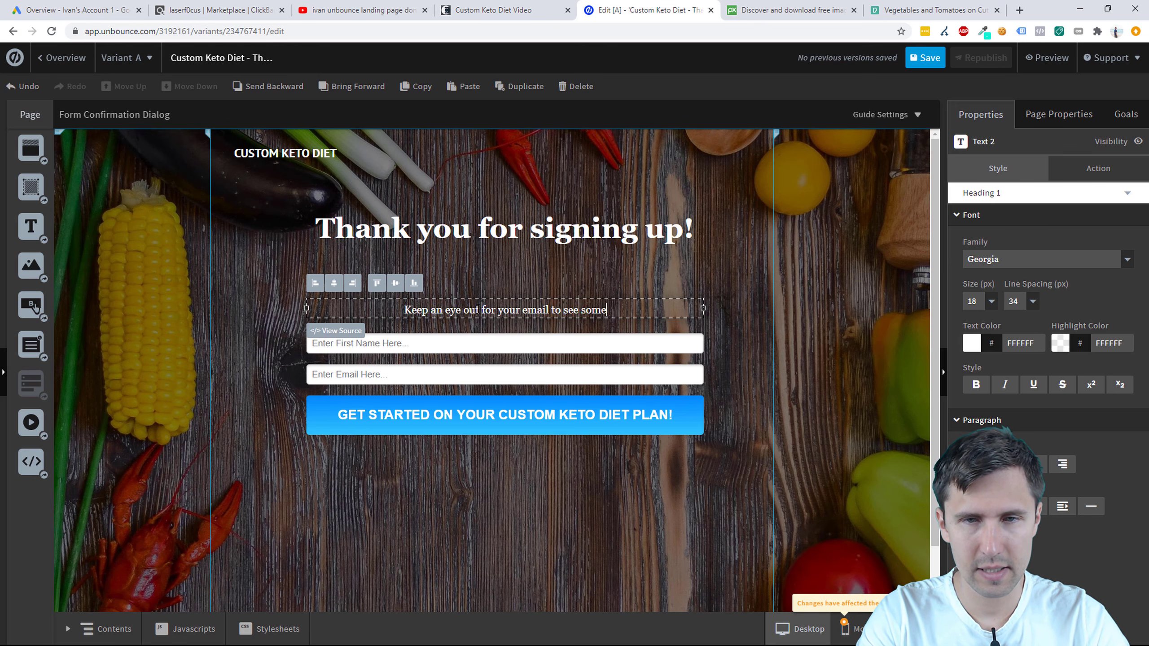
text( more awesome information and more)
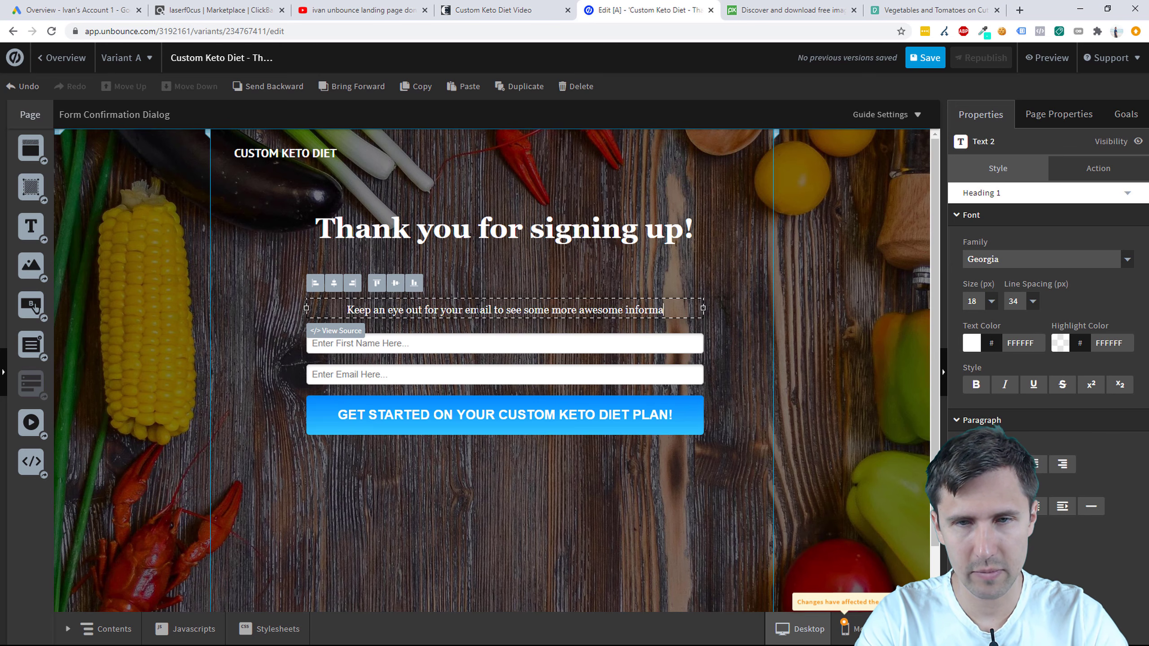
key(BackSpace)
key(BackSpace)
key(BackSpace)
key(BackSpace)
key(BackSpace)
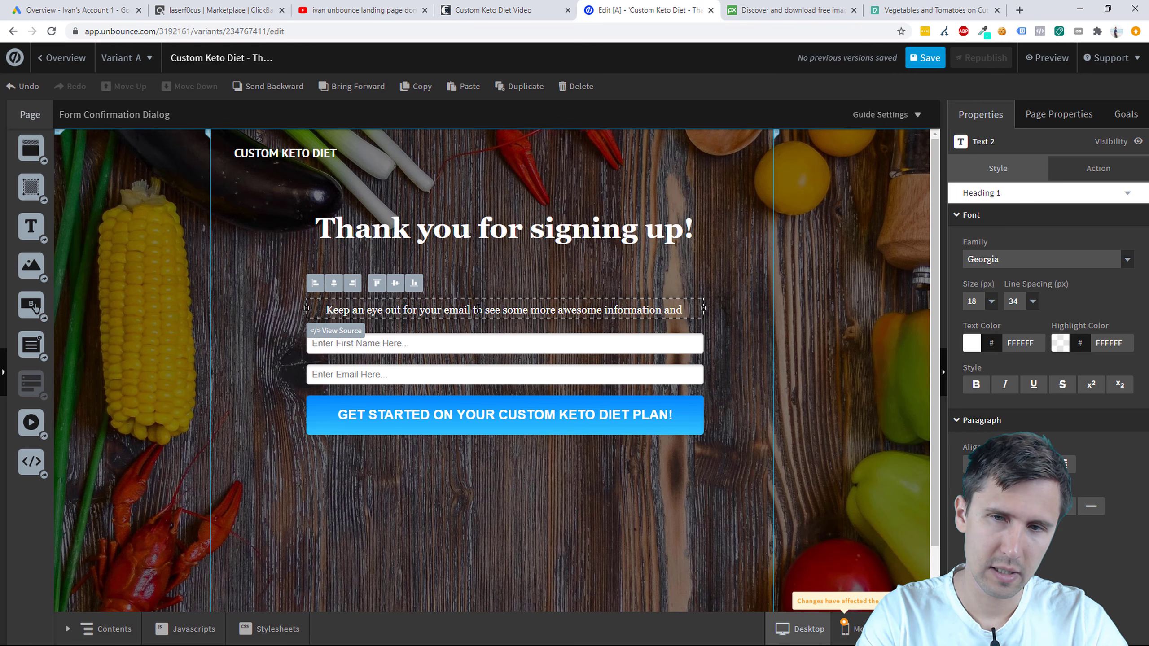
text(custom plans)
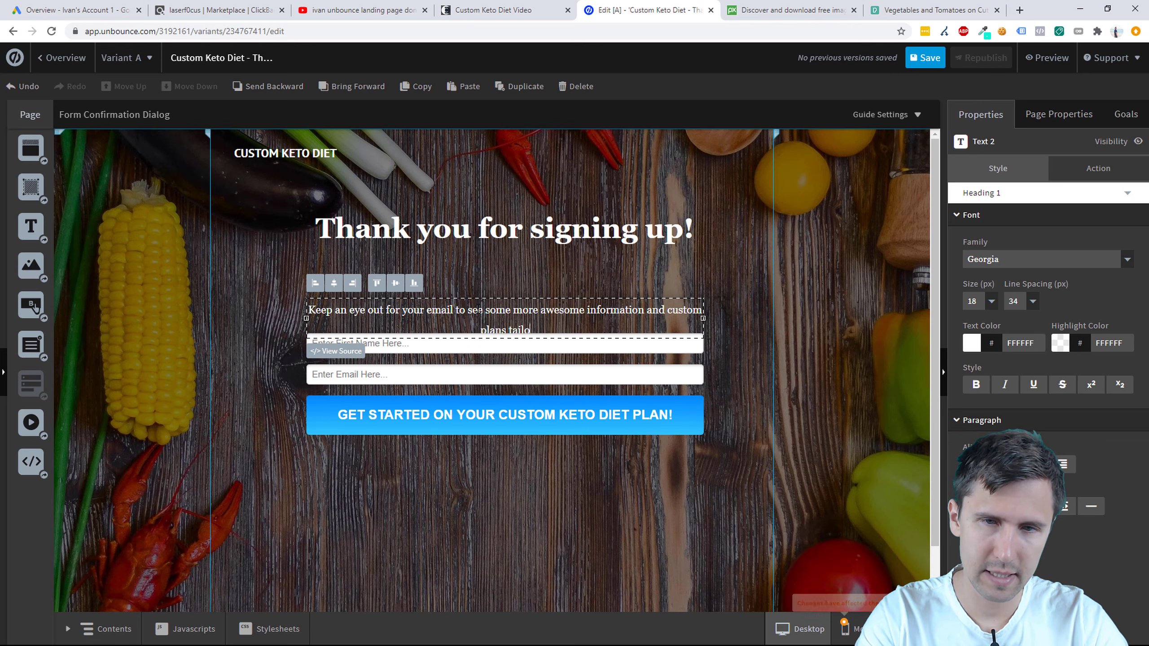
text( tailored for you.)
key(Return)
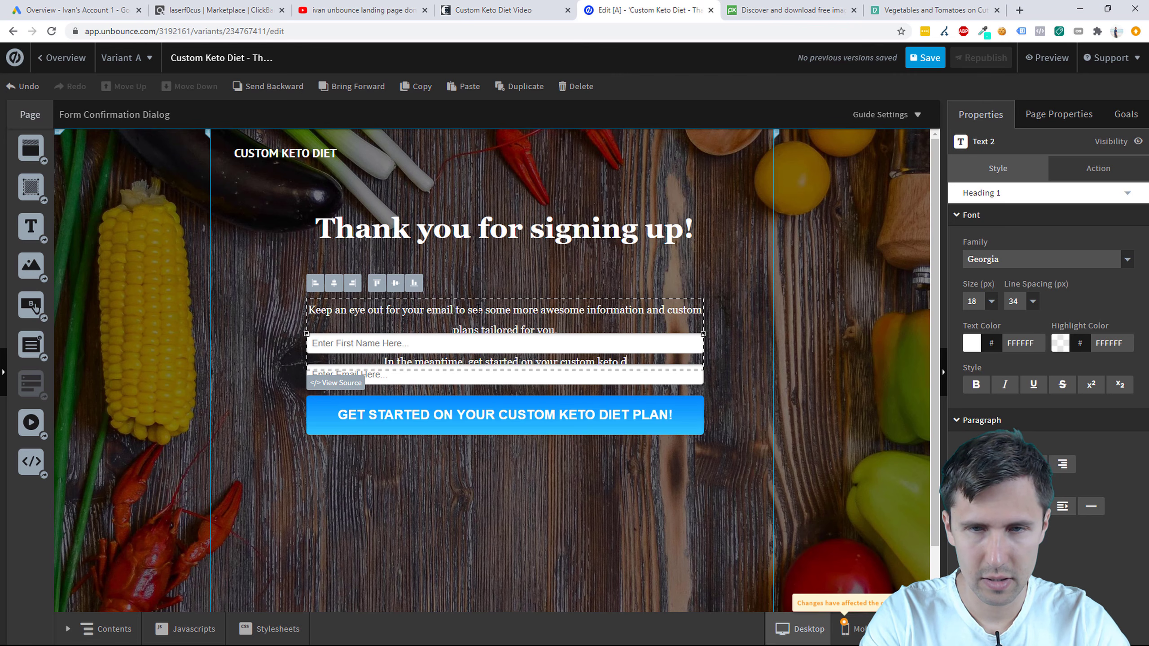
text(iet plan by click)
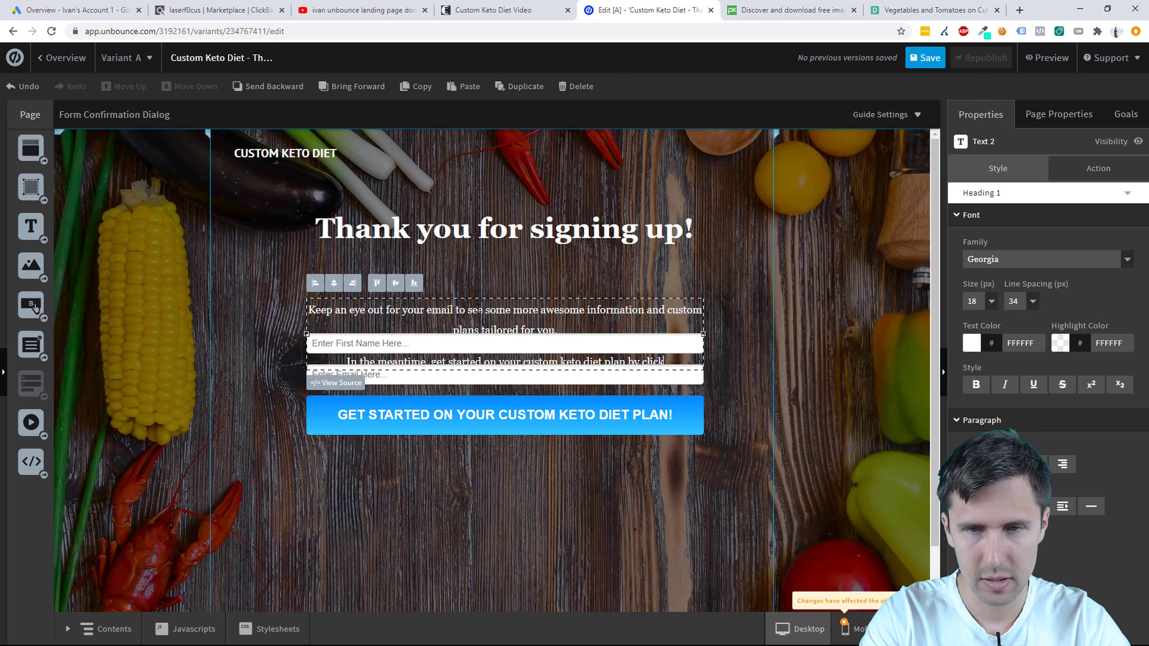
text(ing the link bel)
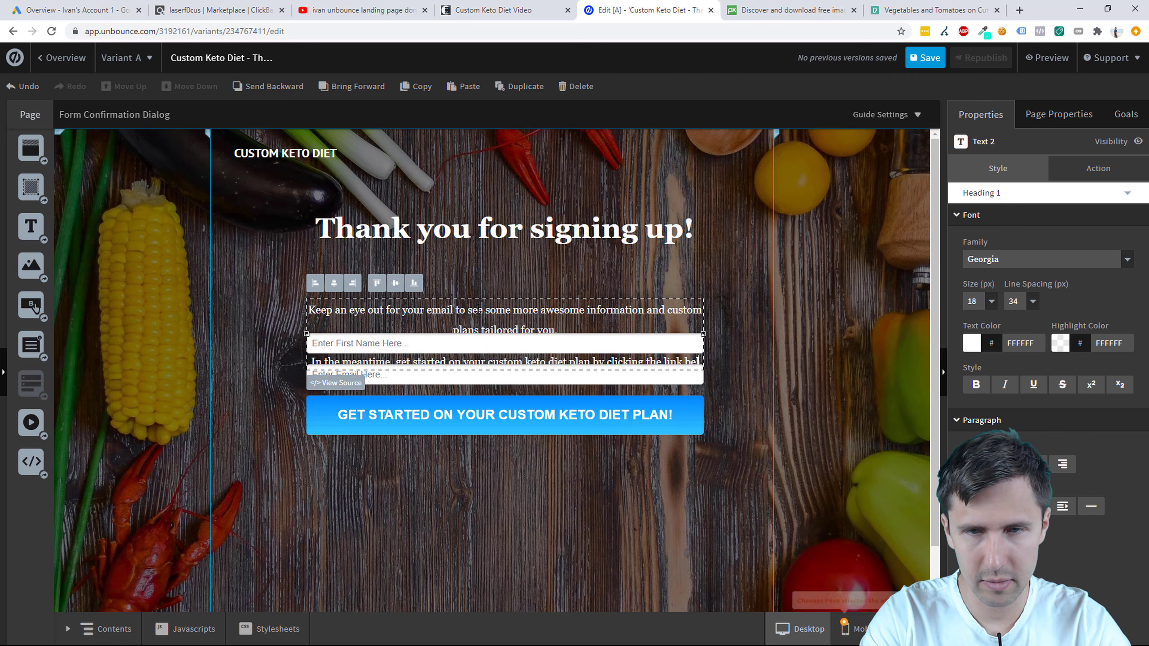
text(ow.)
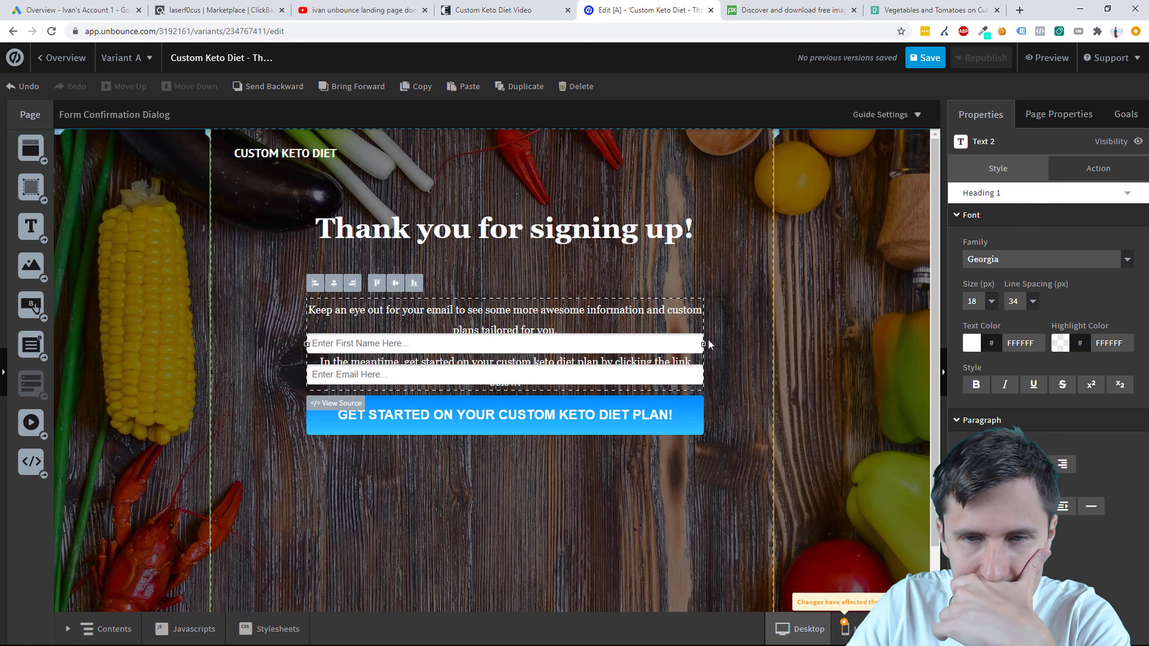
drag(704, 344, 726, 346)
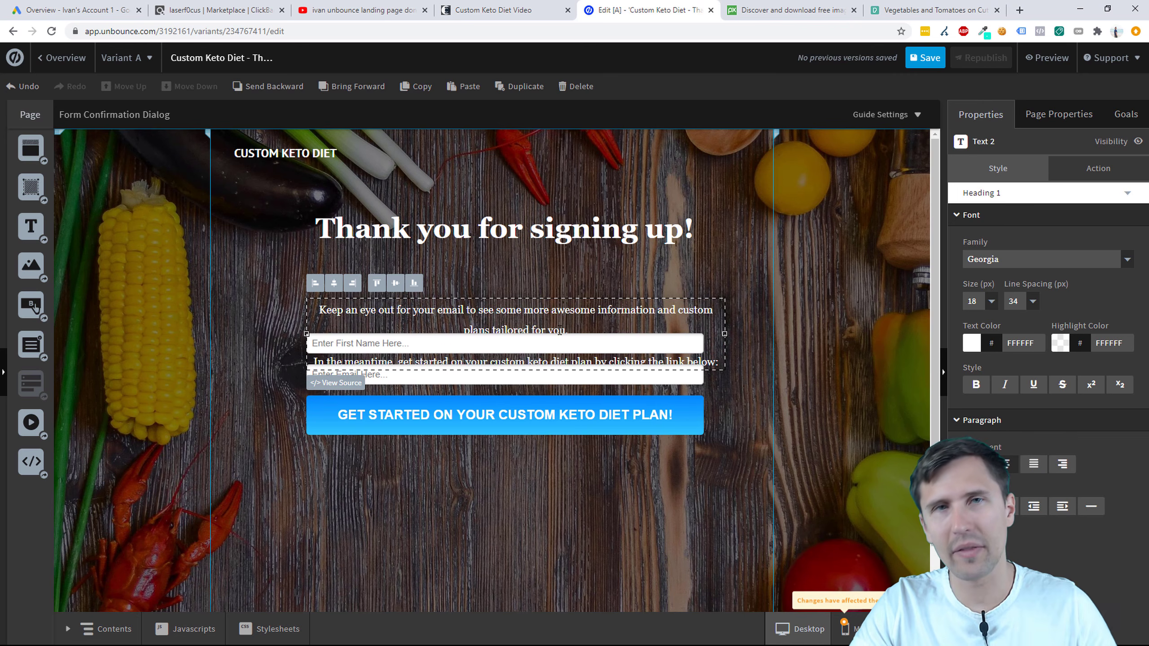
click(797, 347)
click(580, 382)
drag(571, 382, 579, 458)
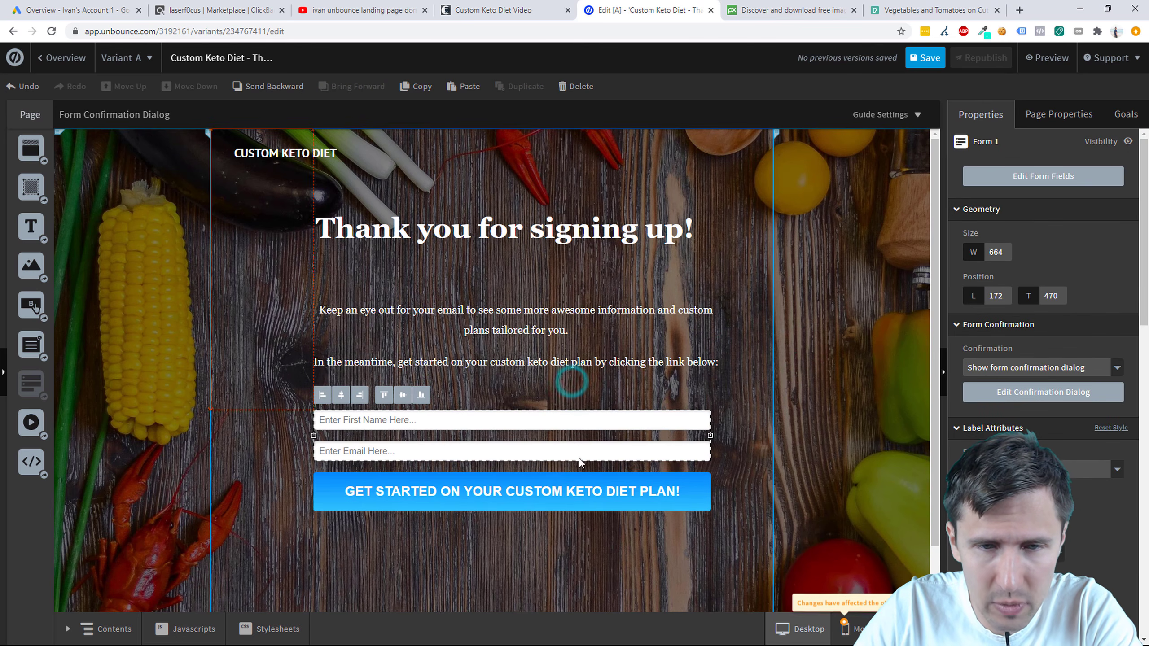
Step: Replace the signup form with a new button placed mid-page
click(543, 458)
key(Delete)
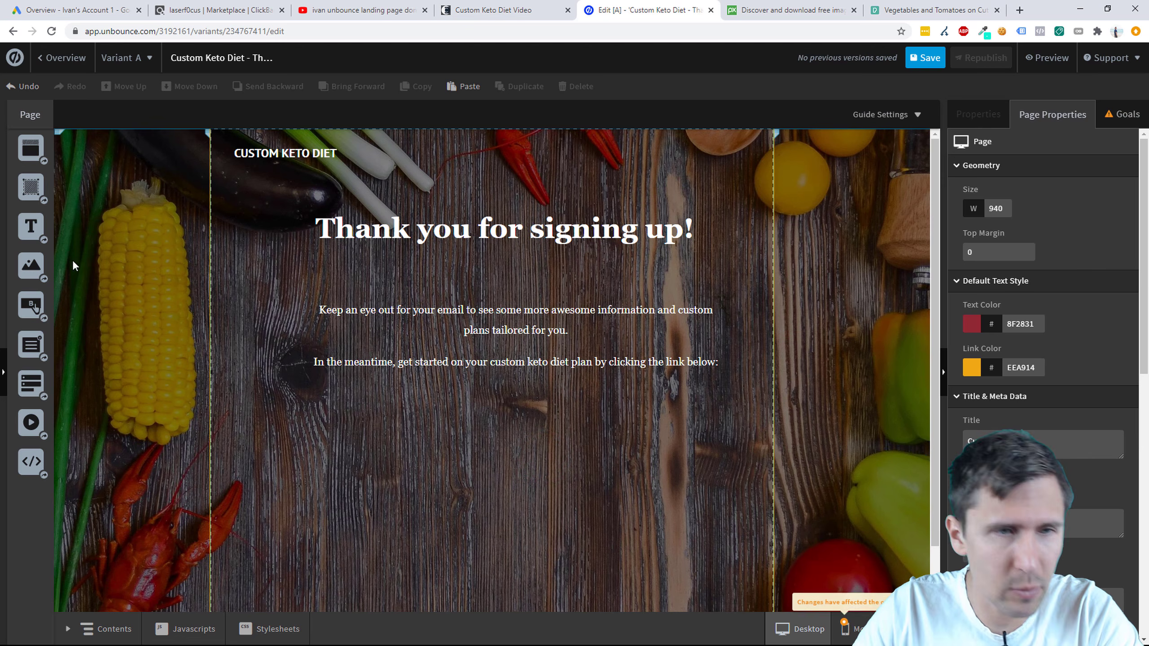
drag(31, 308, 167, 352)
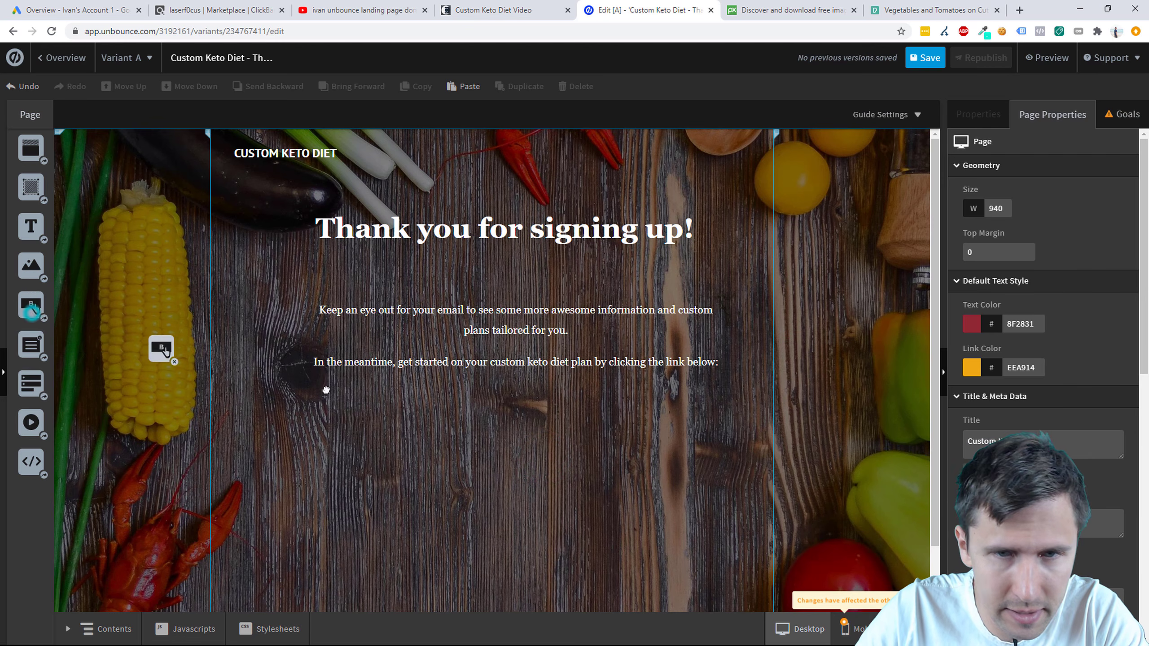
drag(326, 390, 475, 438)
drag(506, 483, 541, 454)
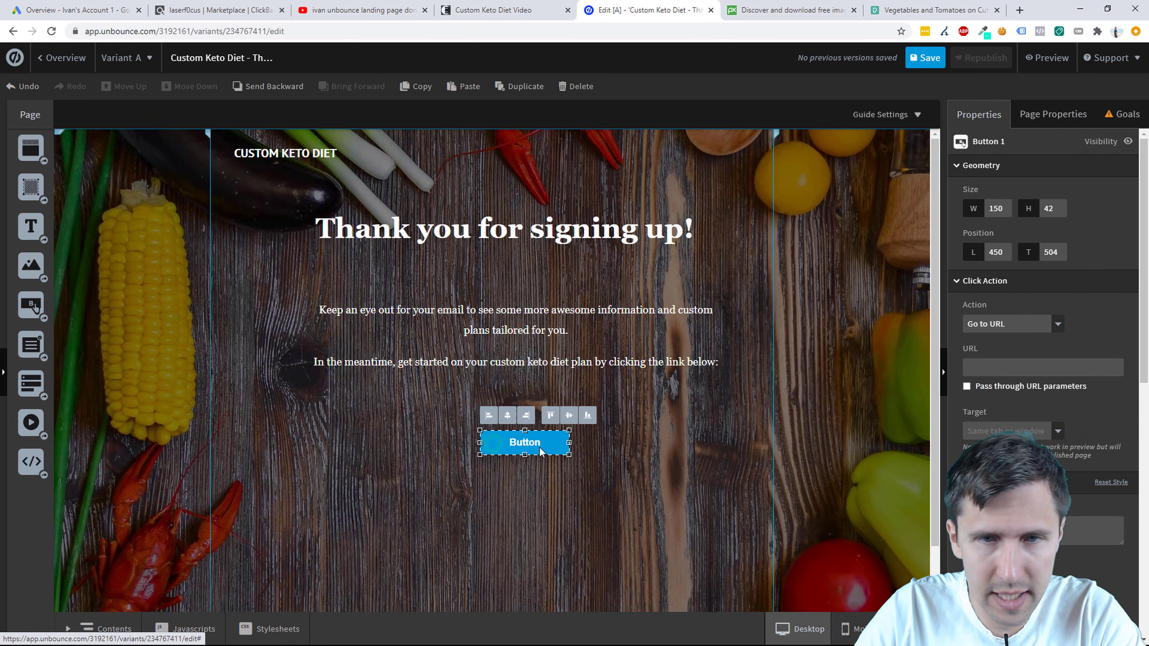
scroll(633, 519, down, 2)
scroll(633, 519, up, 2)
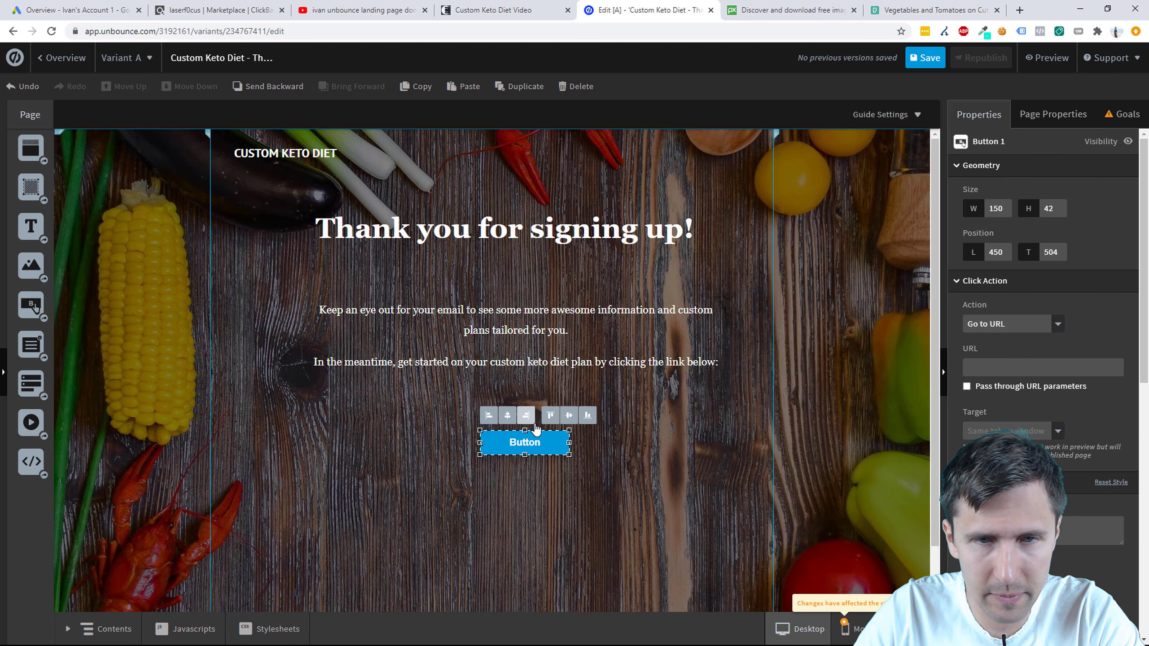
Step: Set the paragraph text size to 22 and nudge the paragraph up slightly
click(535, 314)
triple_click(535, 313)
click(662, 362)
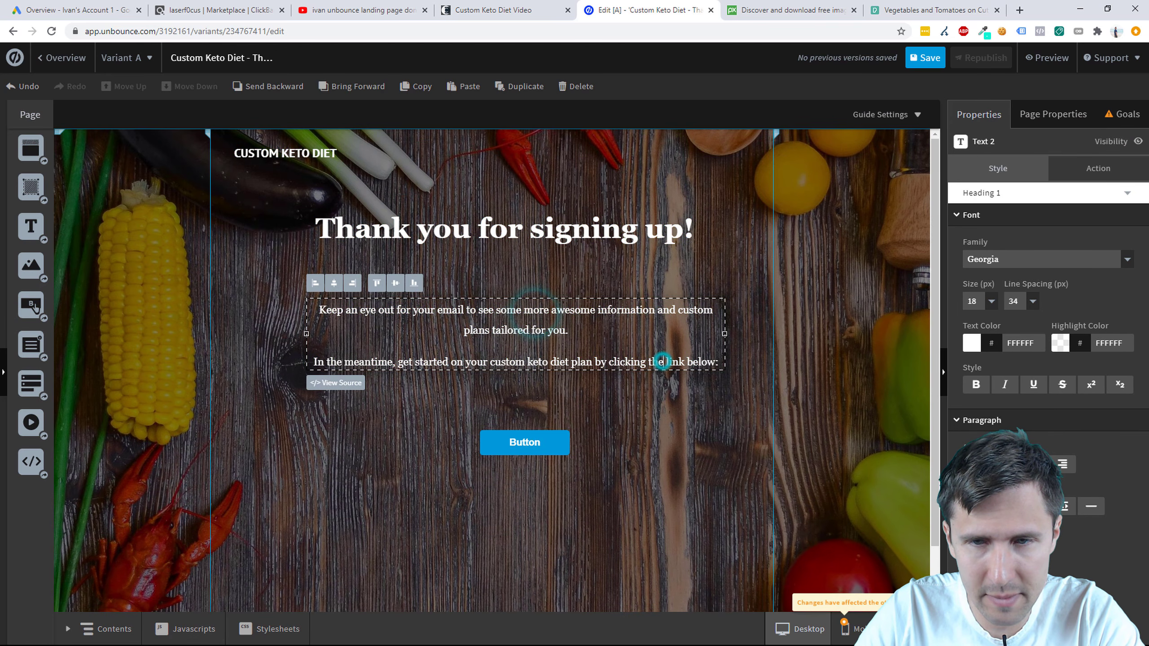
click(725, 366)
key(ctrl+a)
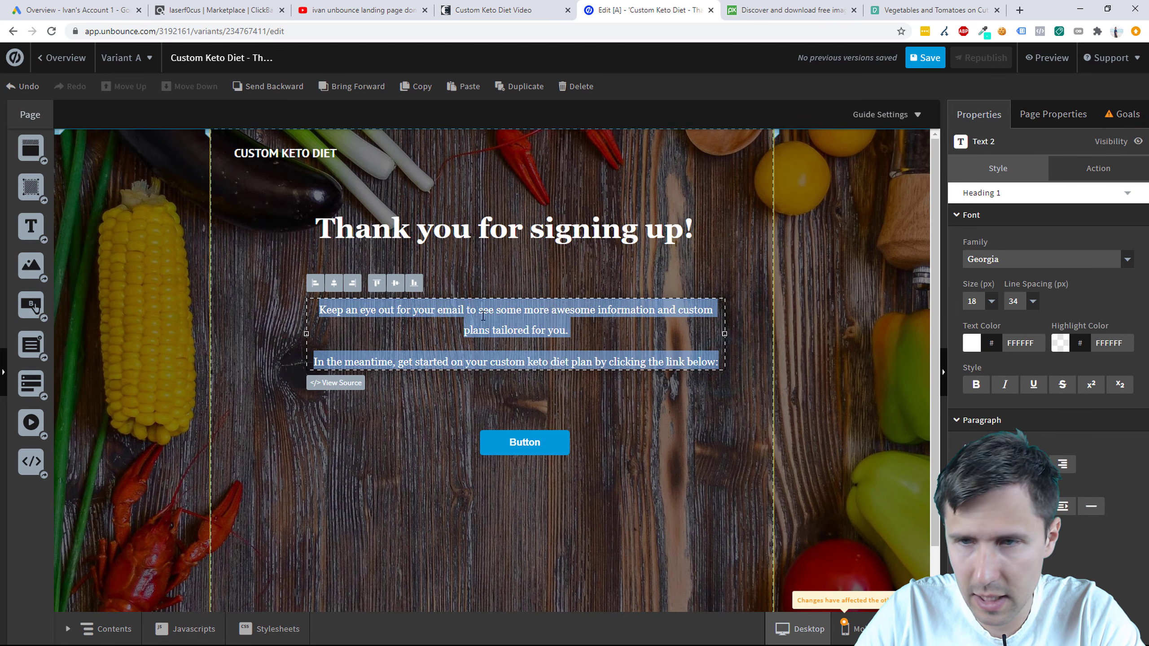
click(989, 301)
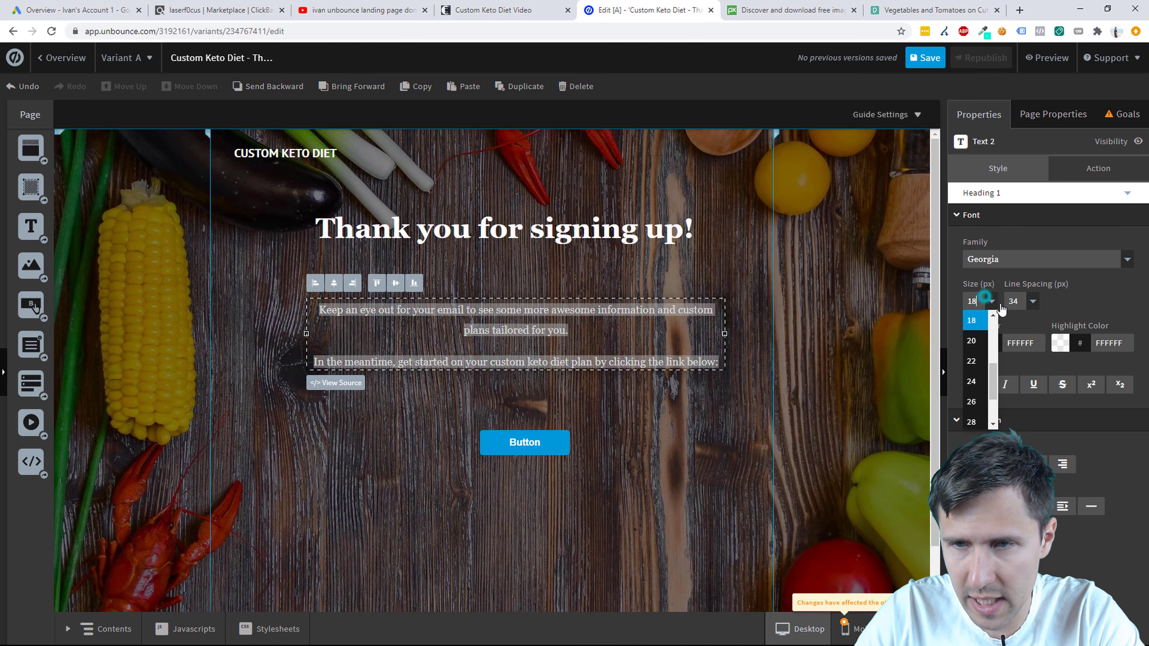
click(971, 360)
click(790, 353)
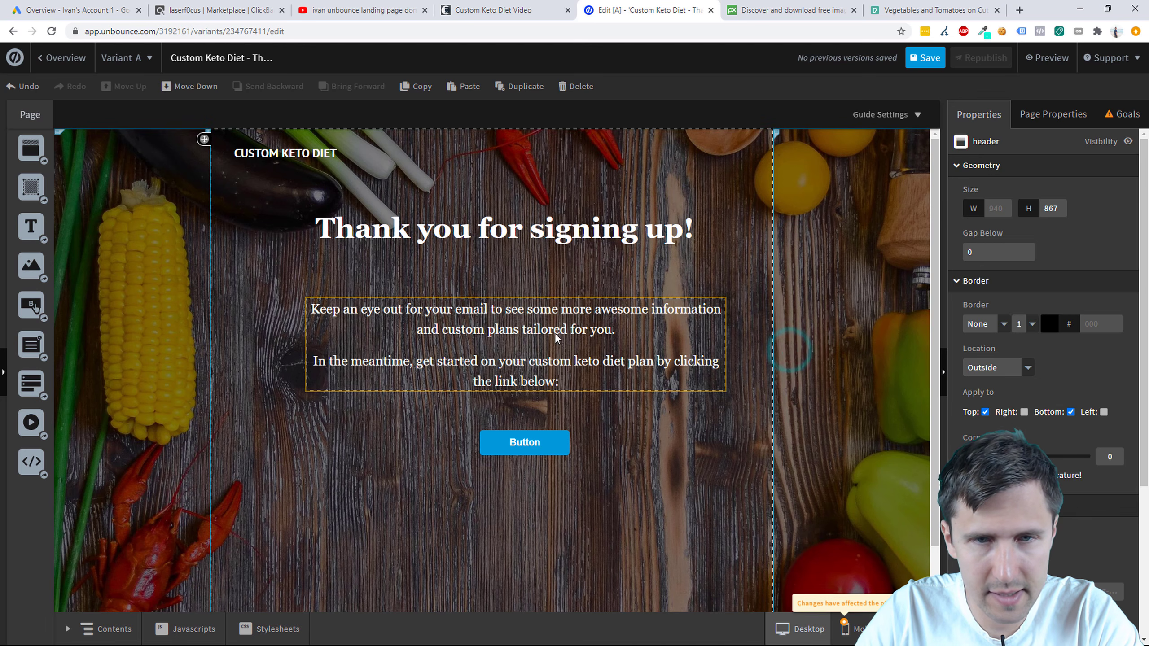
drag(527, 336, 529, 325)
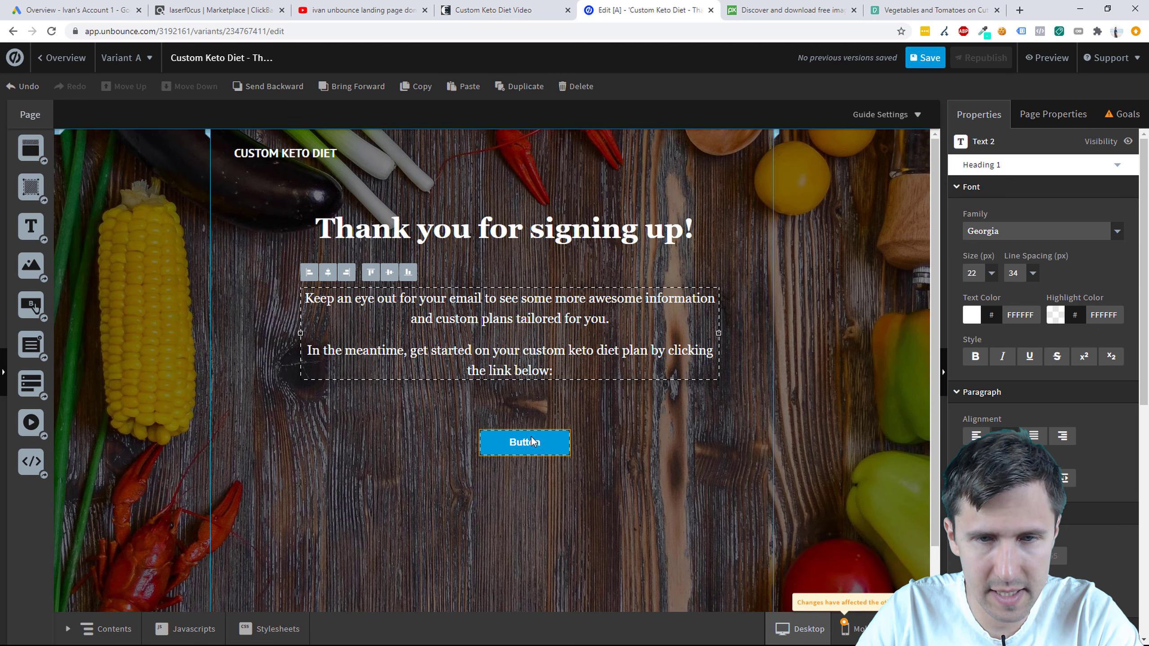
Step: Resize the button to 674 x 70 px and centre it beneath the paragraph
drag(543, 452, 710, 419)
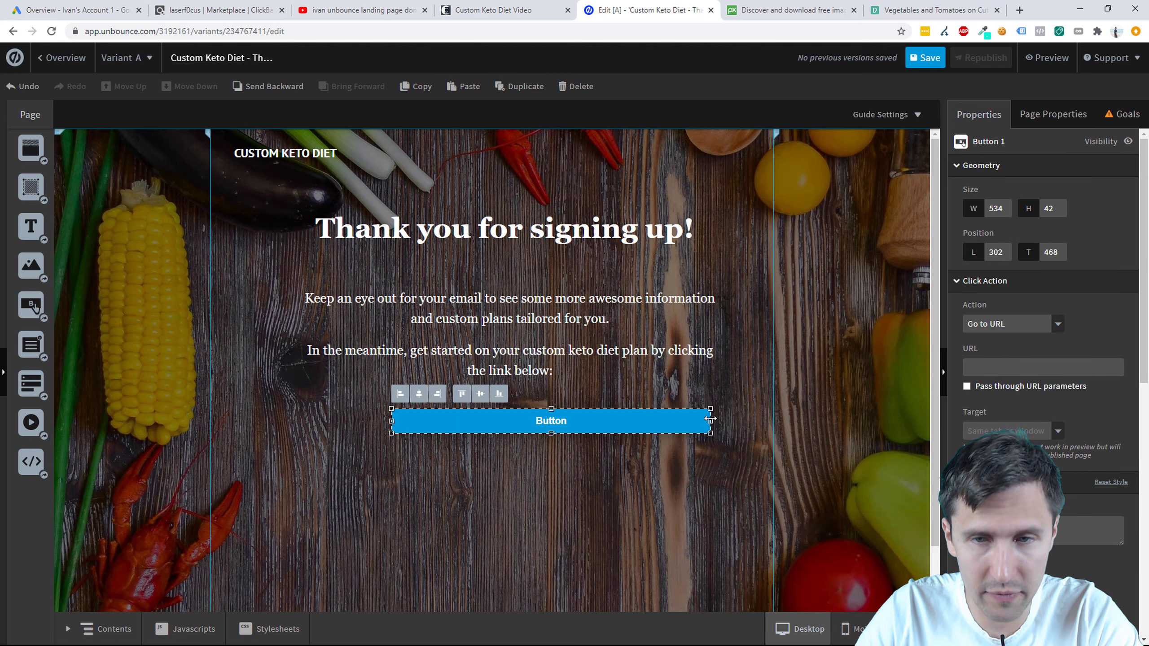
drag(392, 421, 305, 421)
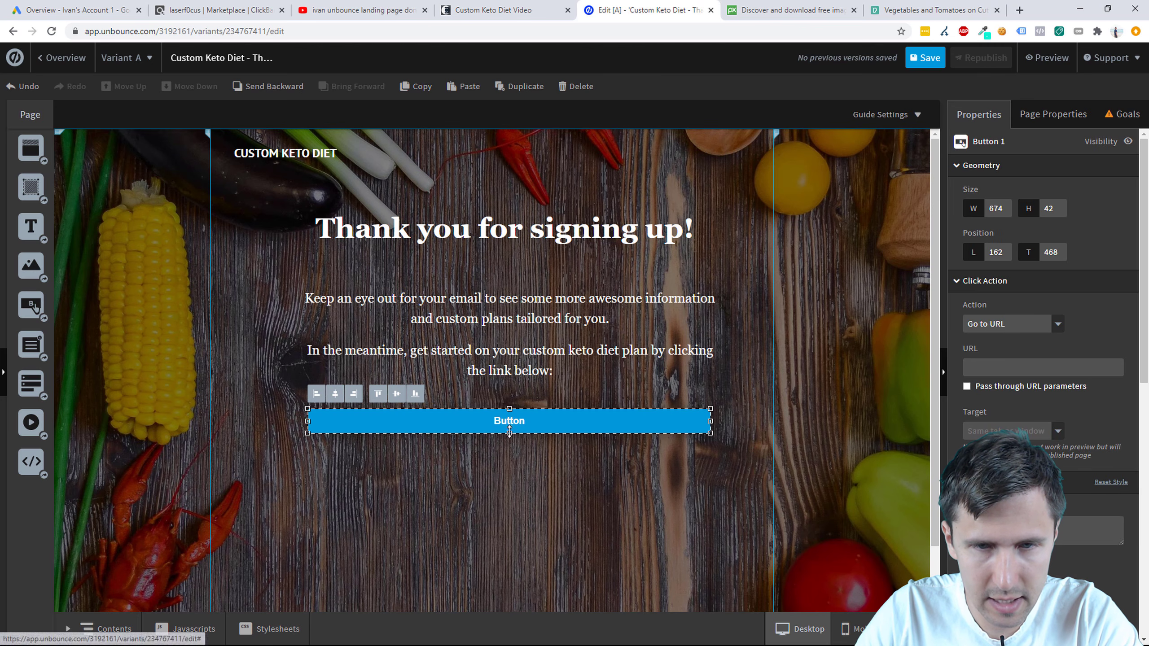
drag(510, 433, 512, 452)
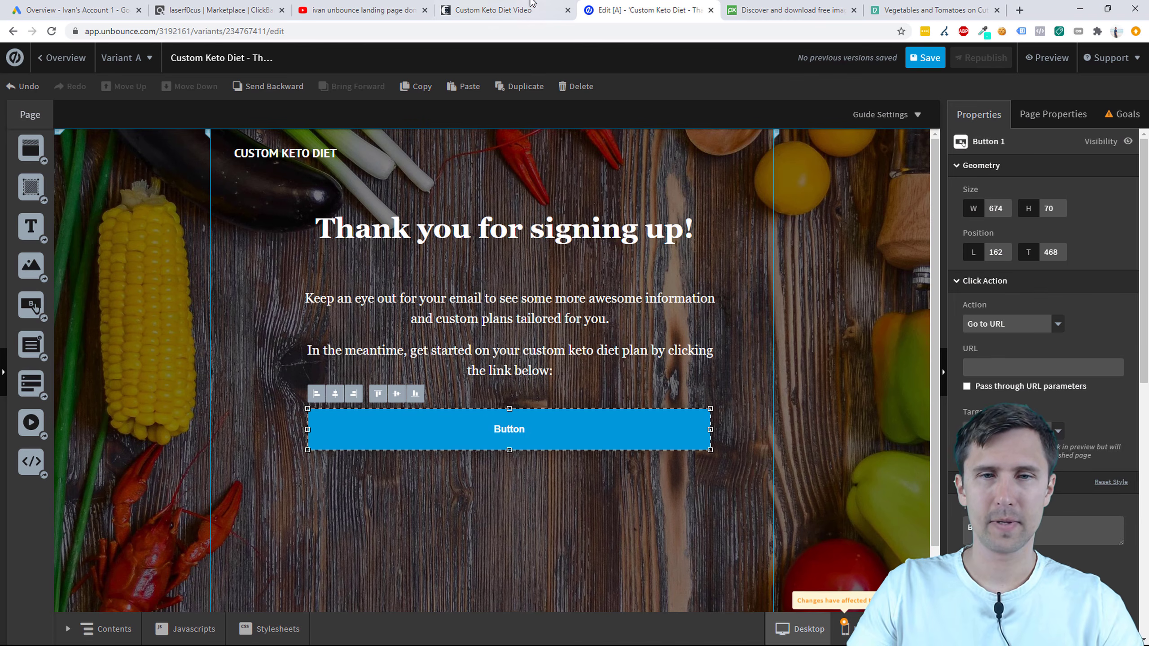
click(511, 9)
click(633, 10)
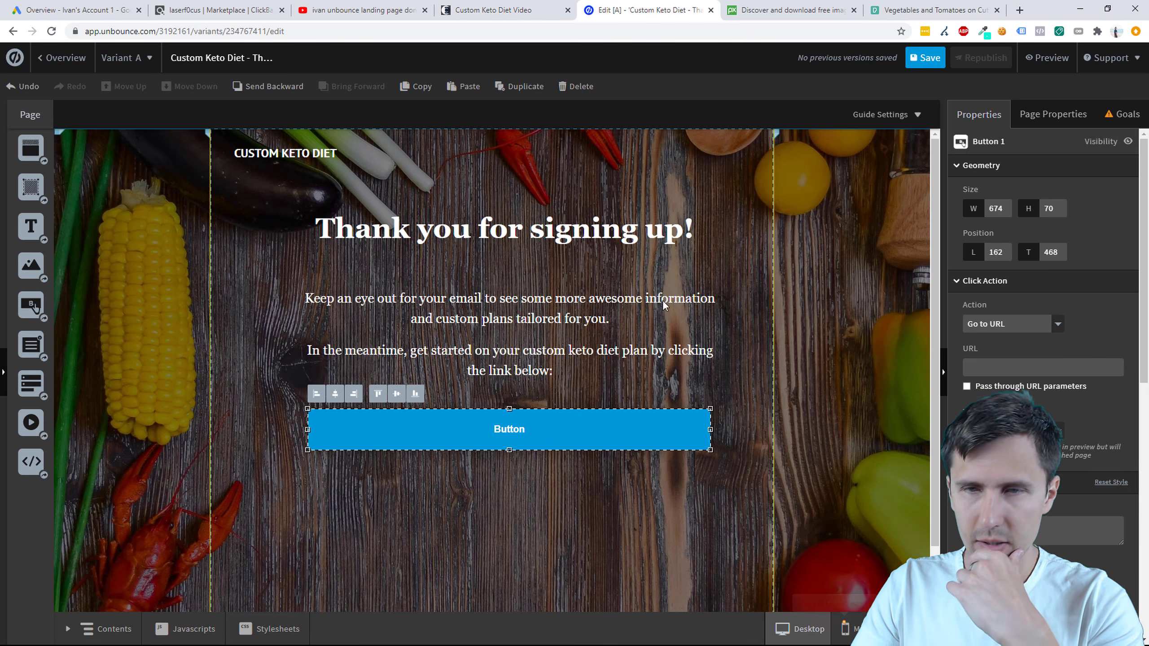
click(520, 10)
click(597, 10)
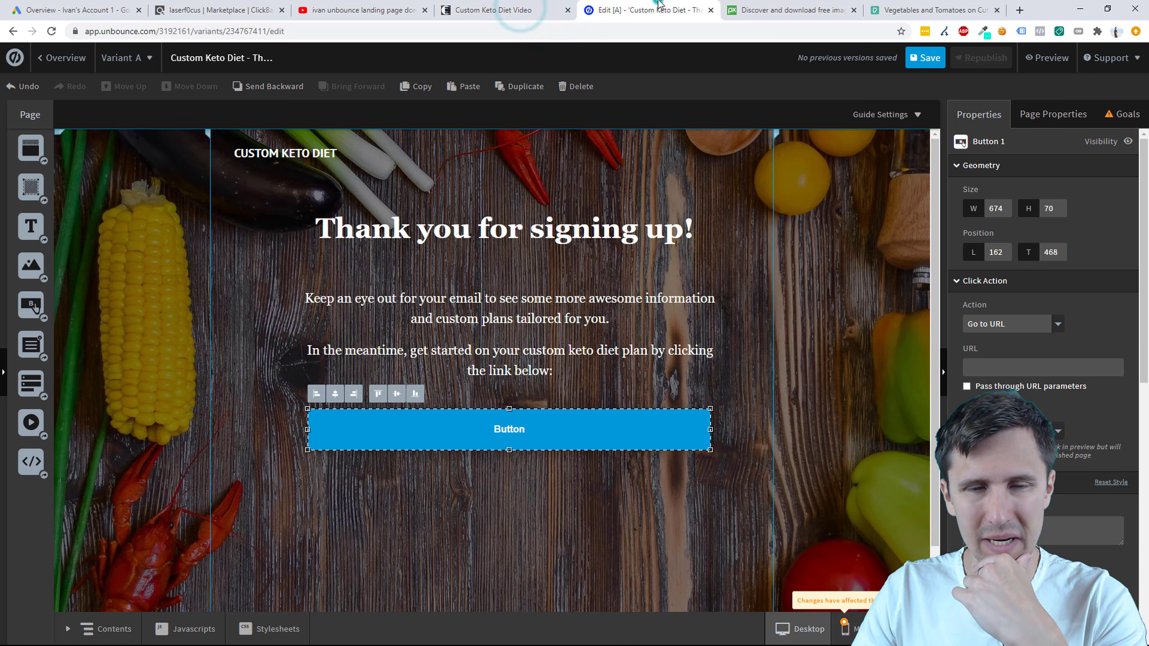
click(578, 431)
drag(583, 425, 577, 429)
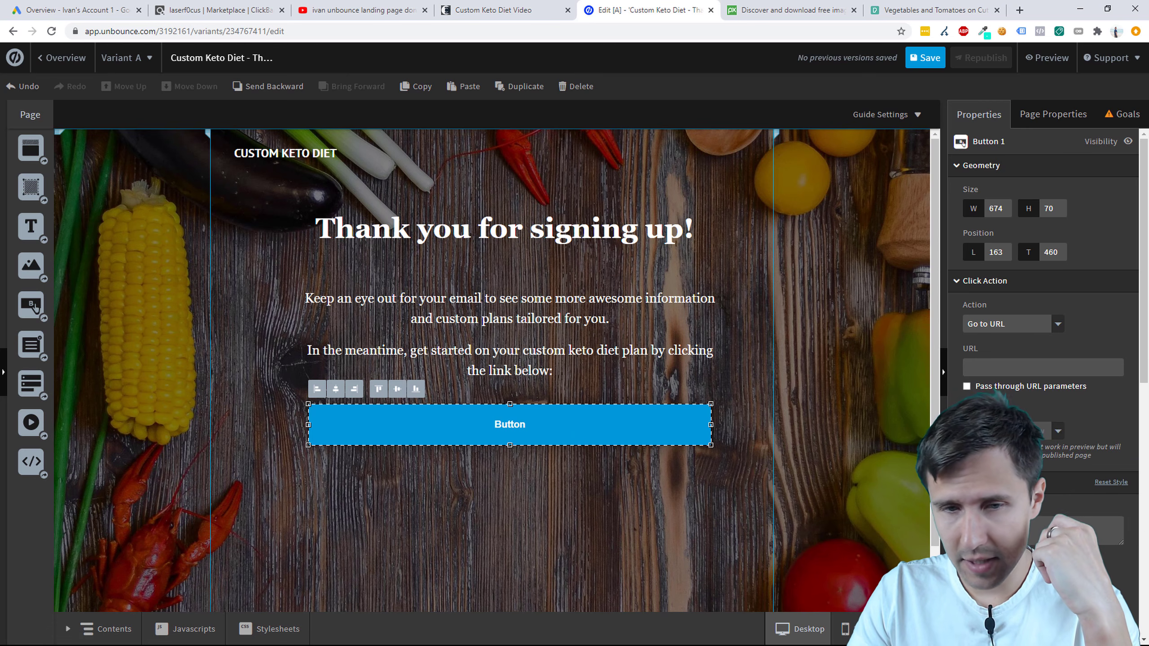
Step: Relabel the button 'LET'S GET STARTED!' and enlarge its label font
text(Start)
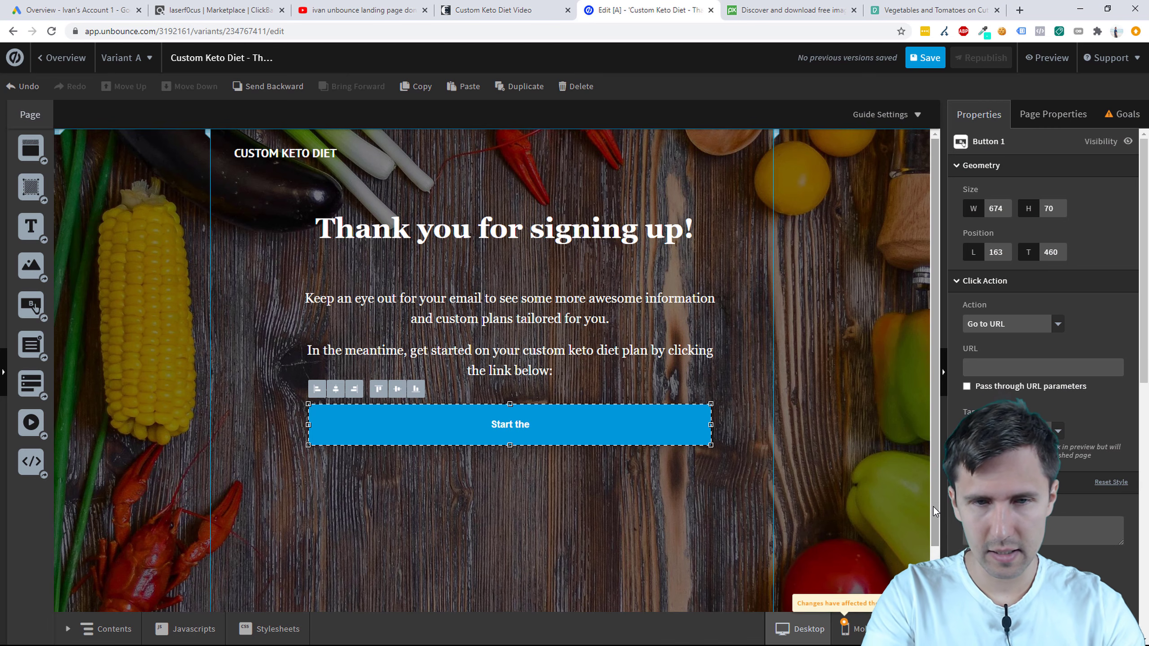
key(ctrl+a)
key(BackSpace)
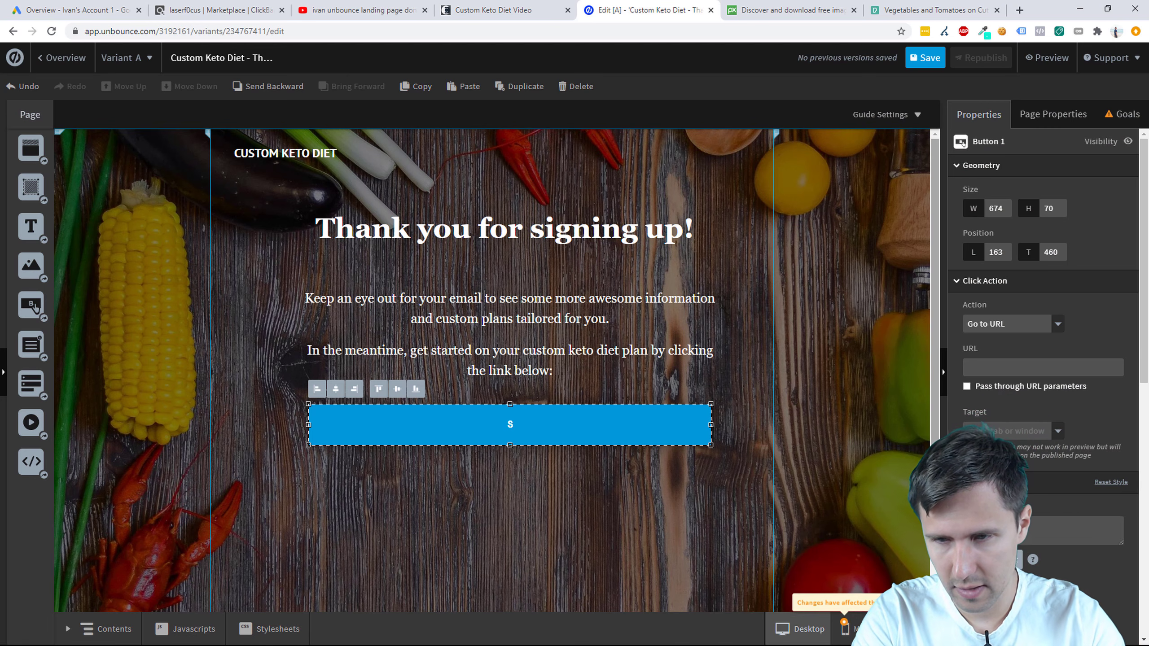
text(START THE CUSTOM KETO DIET)
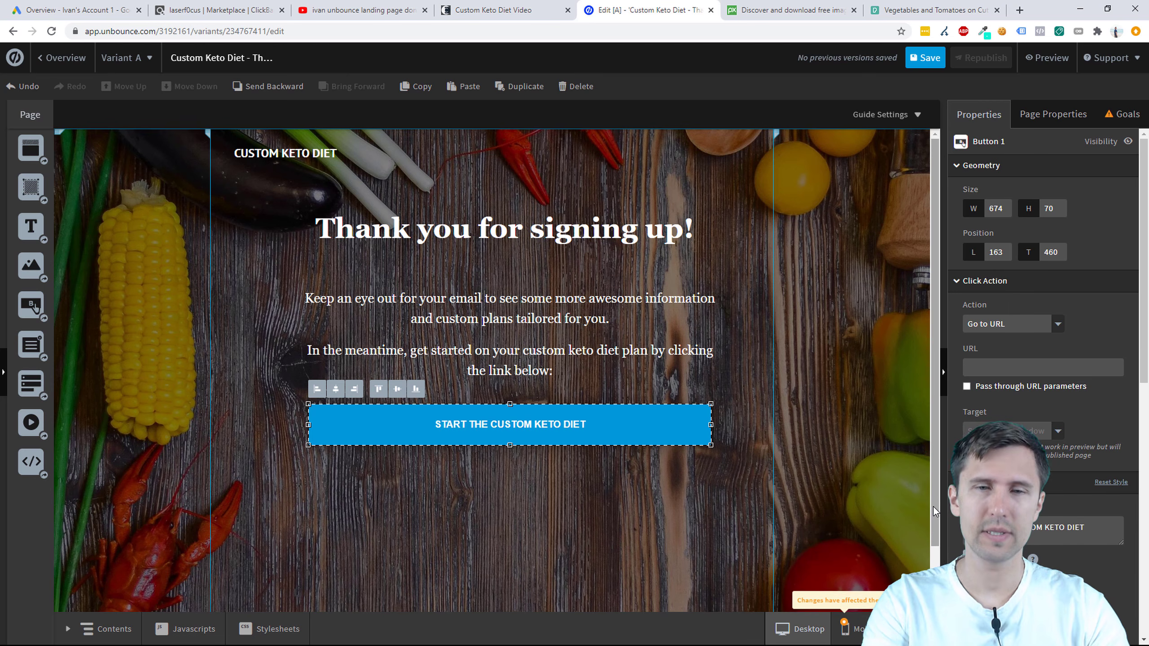
click(556, 12)
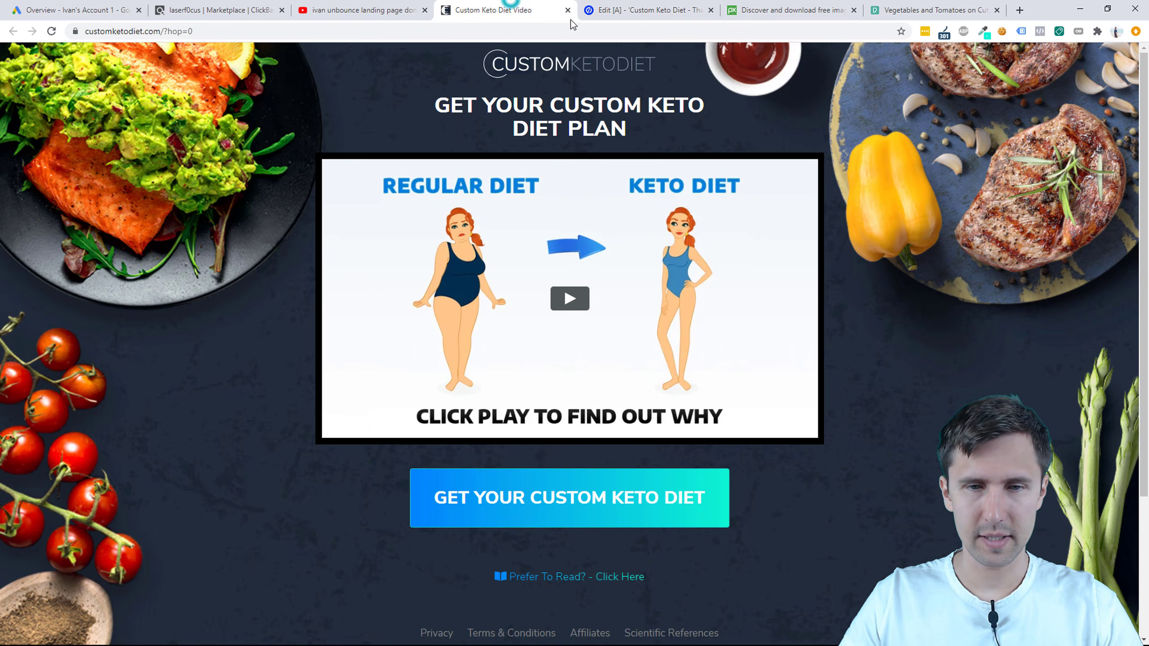
click(651, 4)
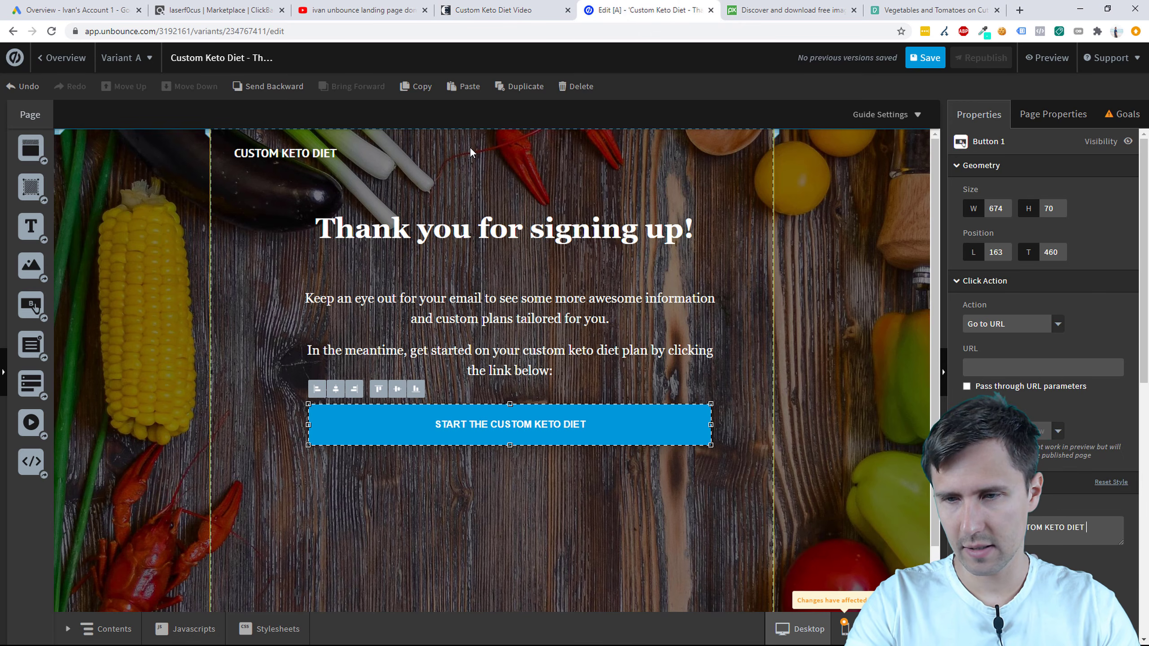
text(OCESS NOW)
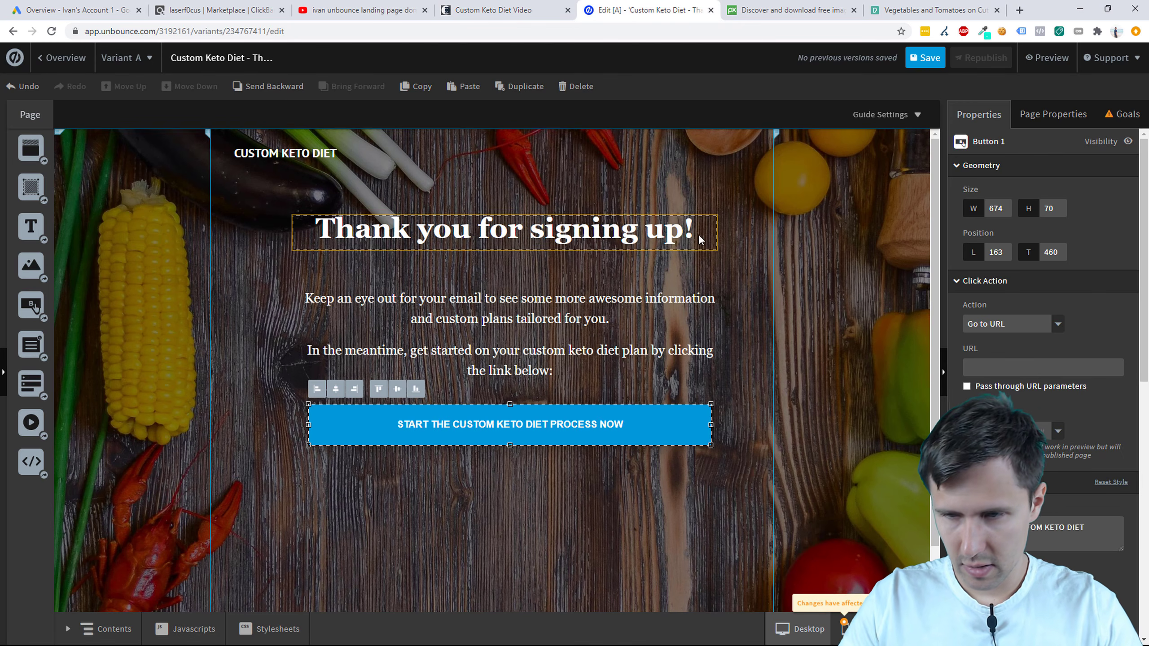
key(BackSpace)
key(BackSpace)
key(BackSpace)
key(BackSpace)
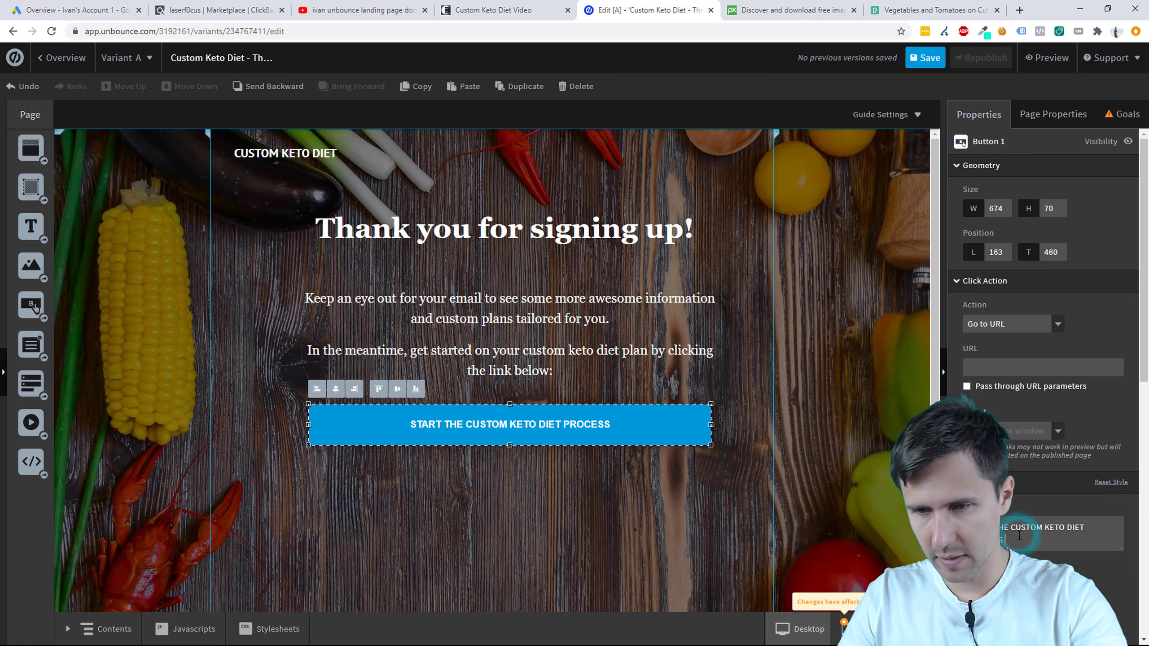
scroll(1040, 317, down, 1)
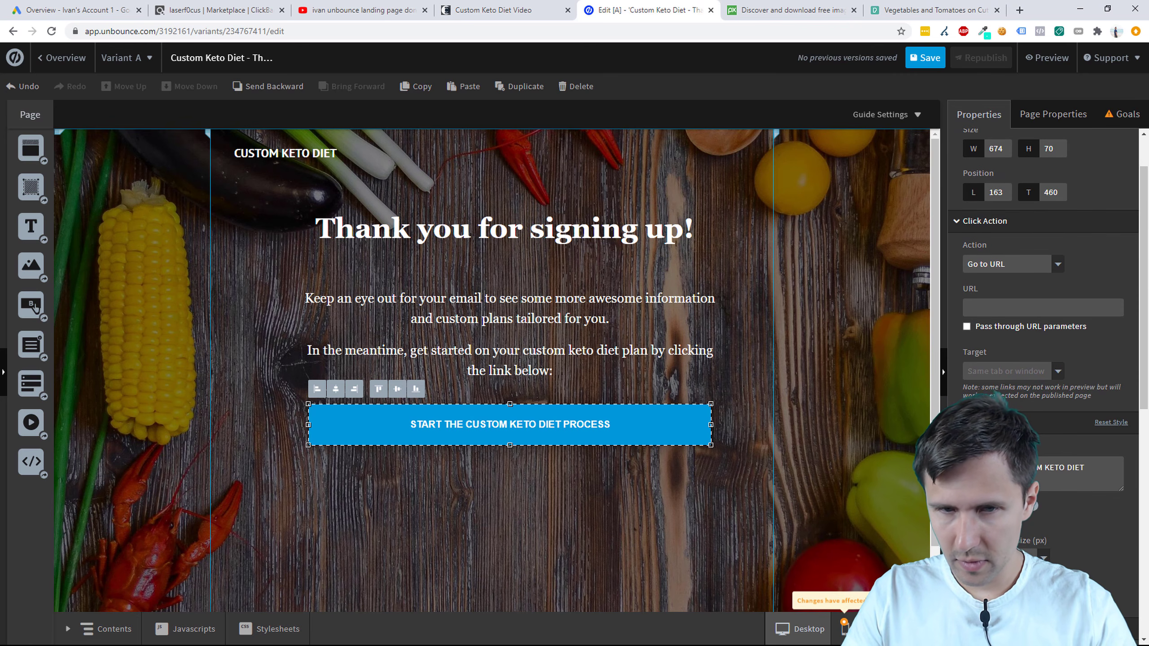
key(ctrl+a)
text(LET)
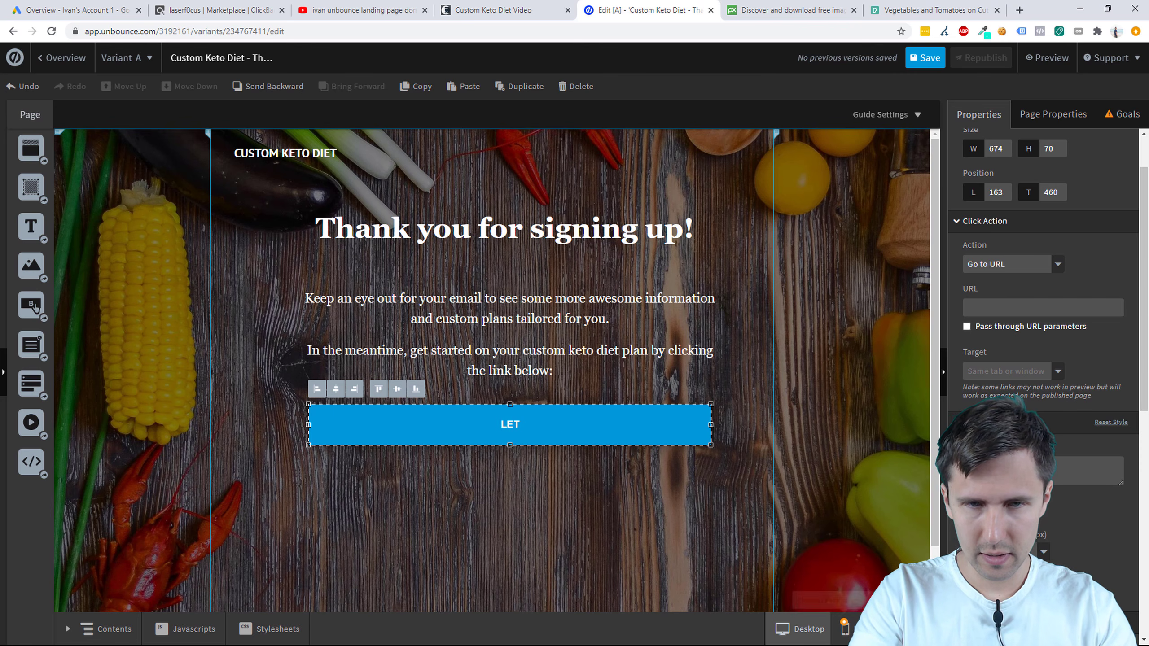
text('S GET STARTED!)
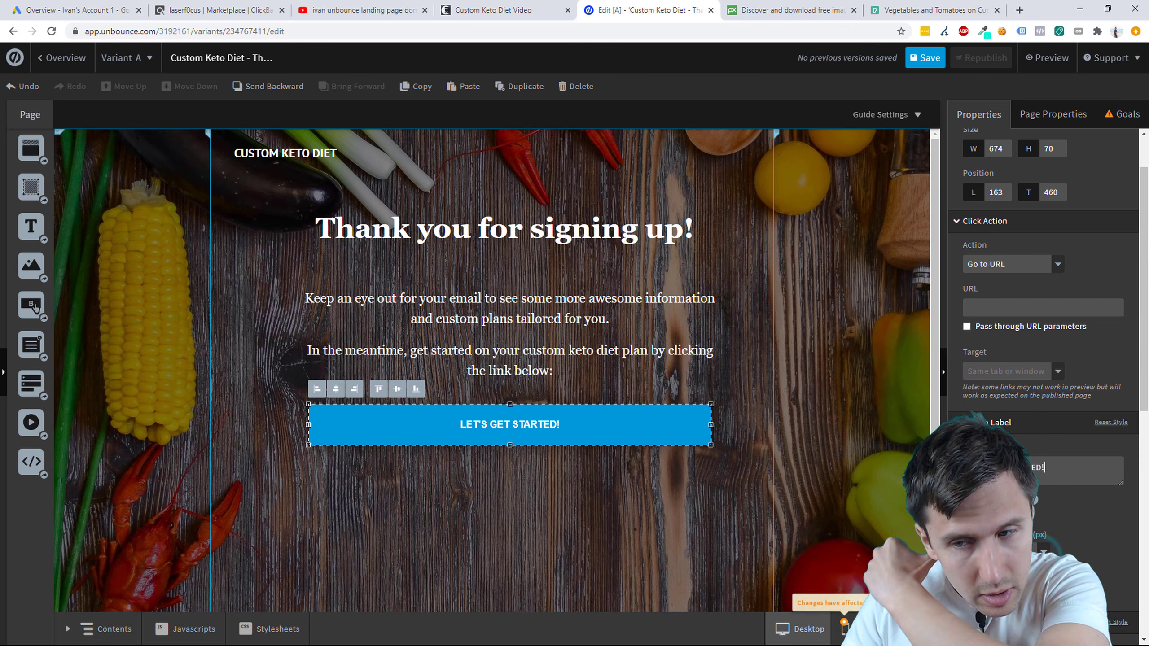
click(1028, 597)
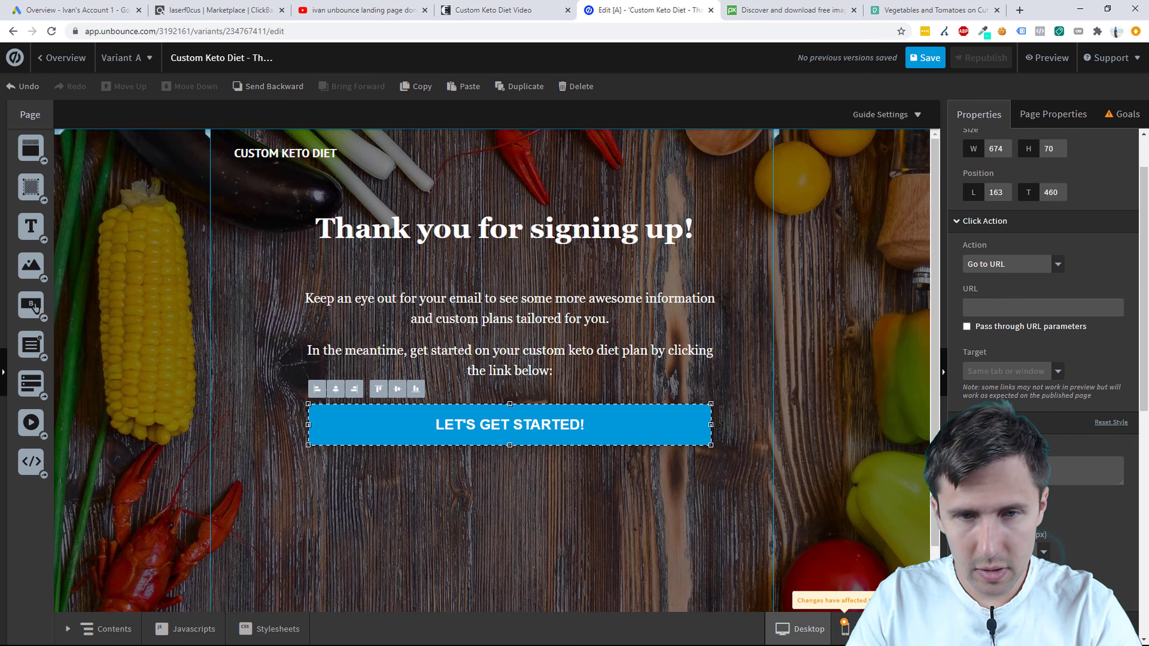
click(824, 434)
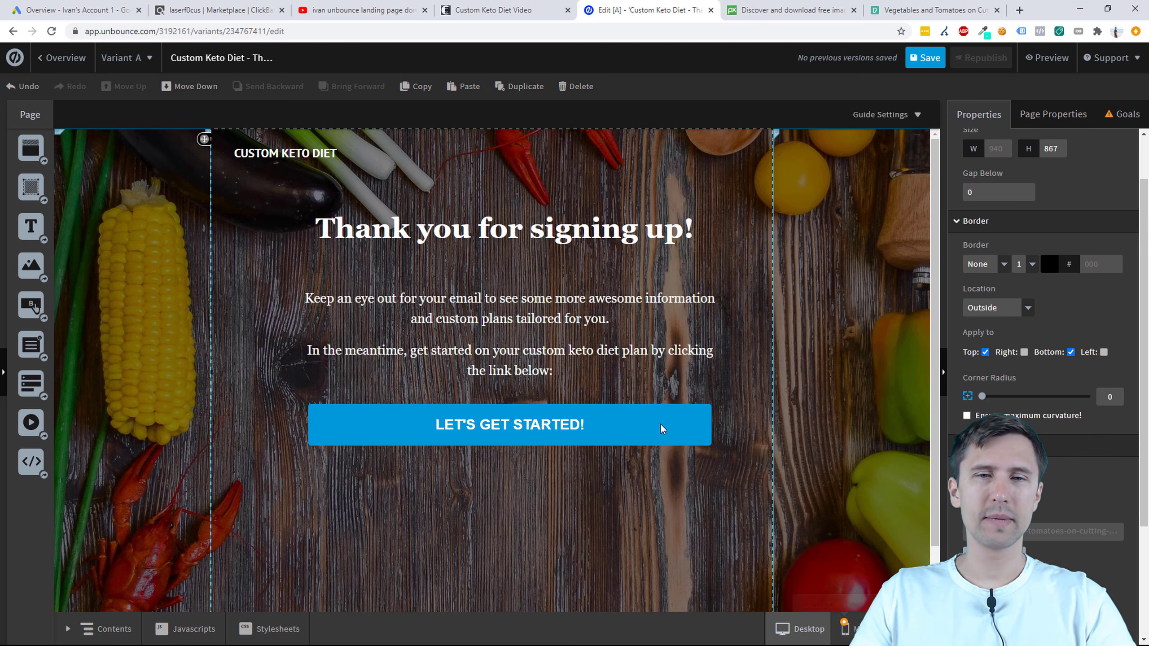
scroll(817, 380, down, 2)
scroll(815, 410, up, 2)
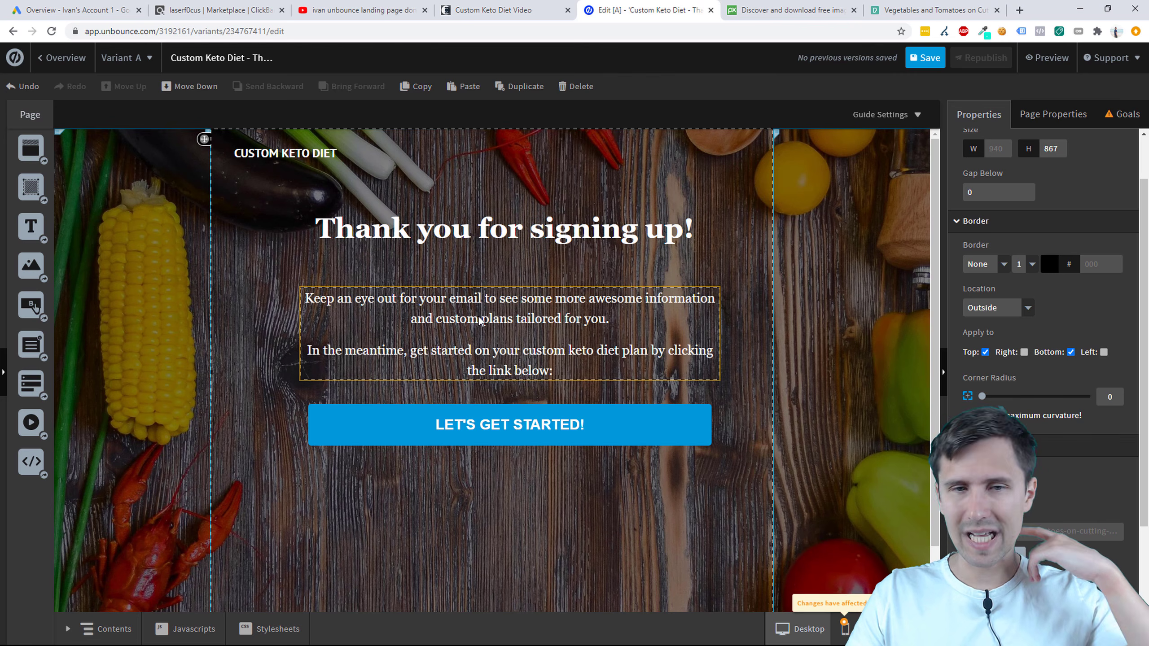
Step: Save the thank-you page and copy the Custom Keto Diet HopLink from ClickBank
click(925, 57)
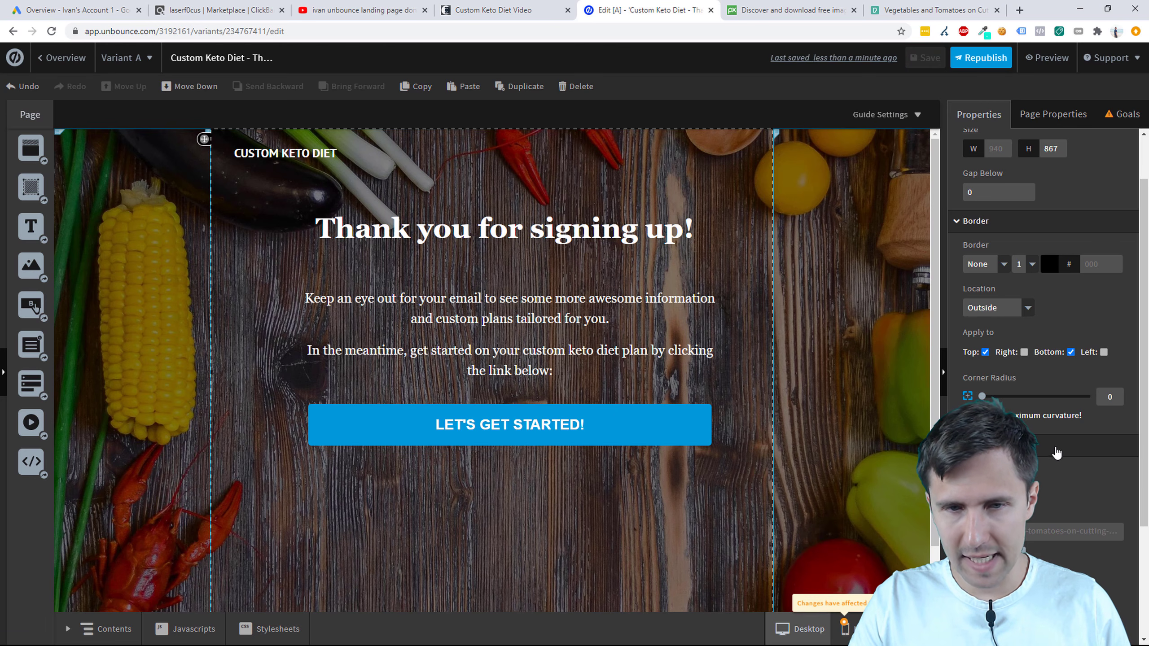
click(548, 408)
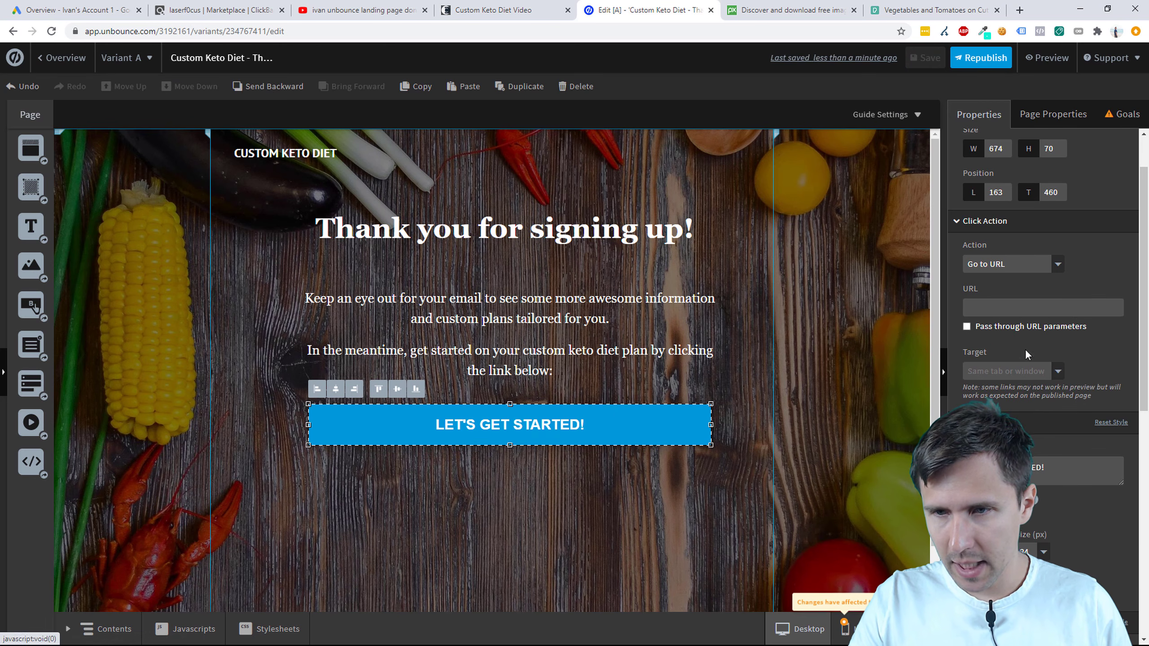
click(242, 12)
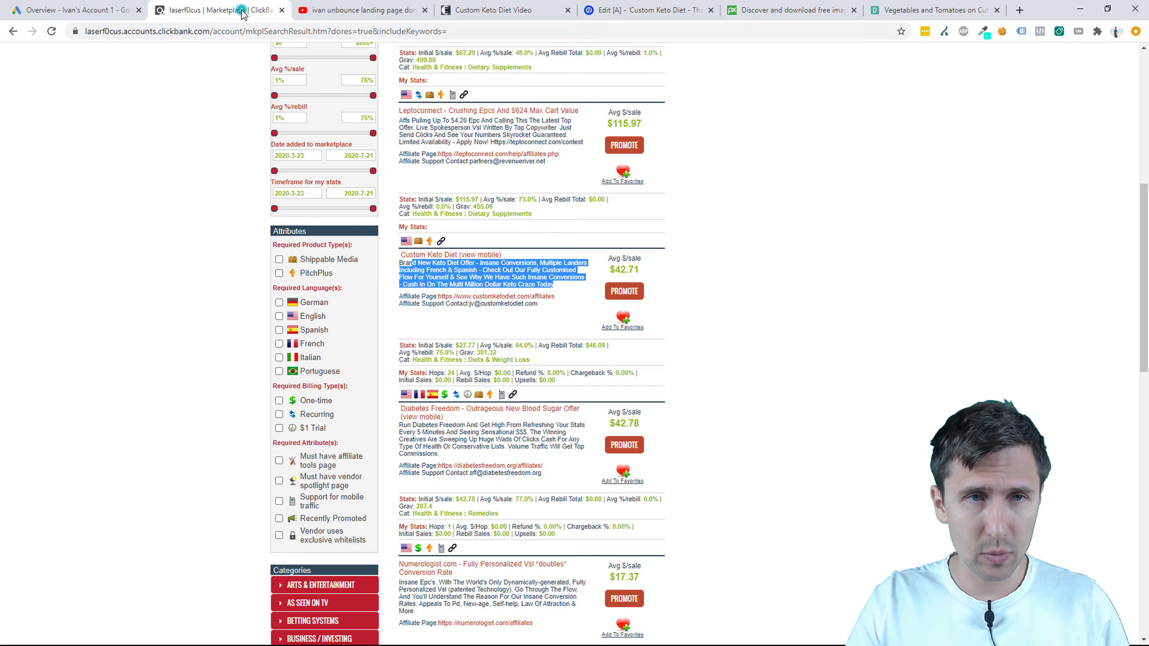
click(617, 294)
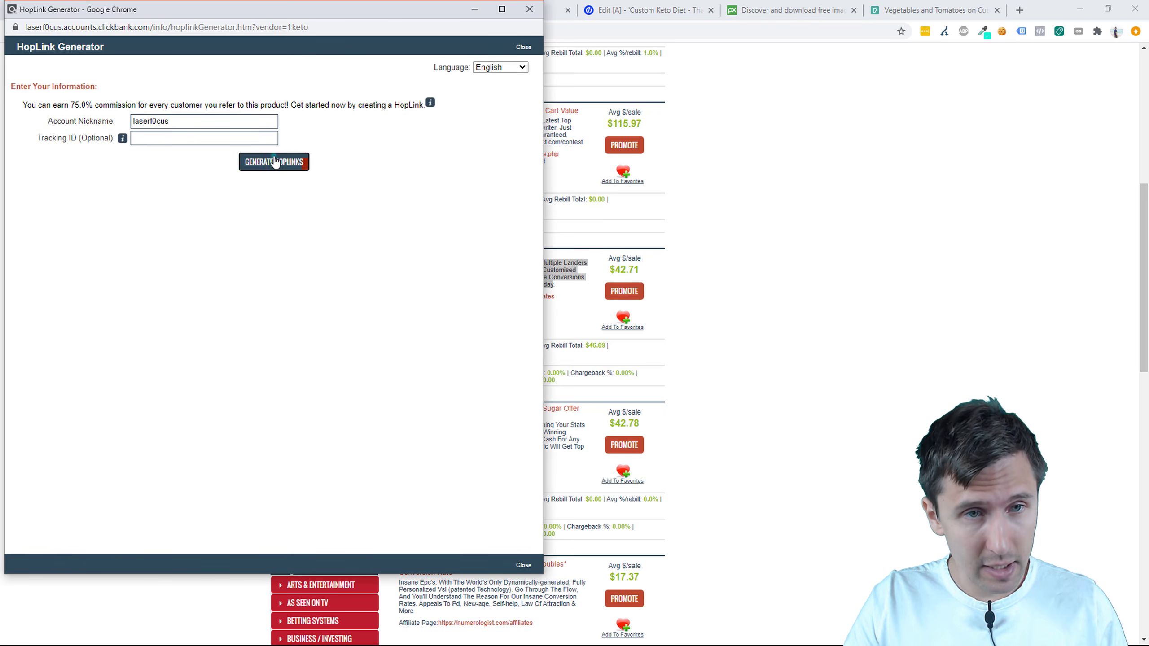
click(275, 162)
click(487, 247)
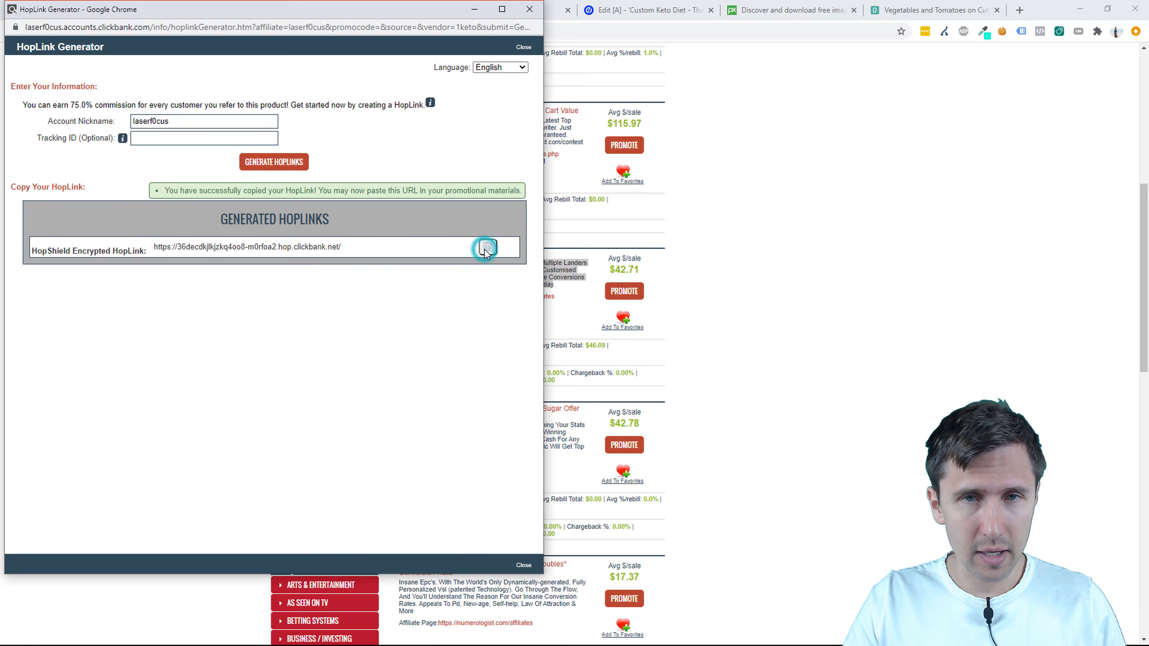
click(529, 9)
Step: Paste the ClickBank HopLink as the LET'S GET STARTED! button's URL and republish
click(660, 11)
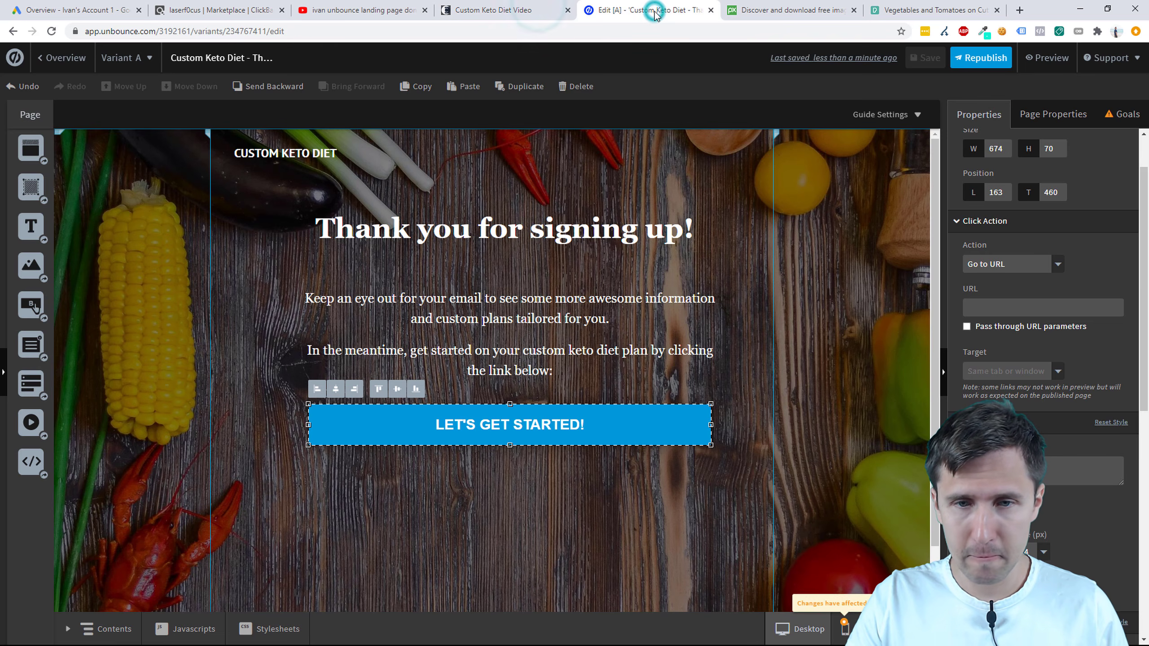
right_click(1001, 305)
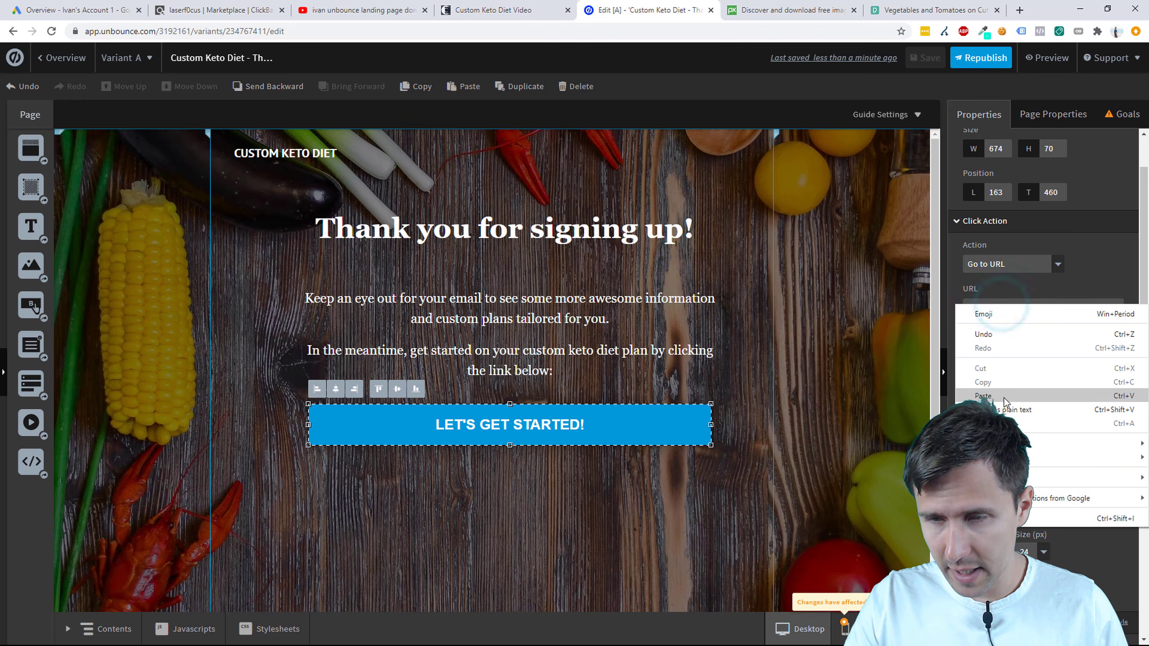
click(1010, 381)
click(980, 58)
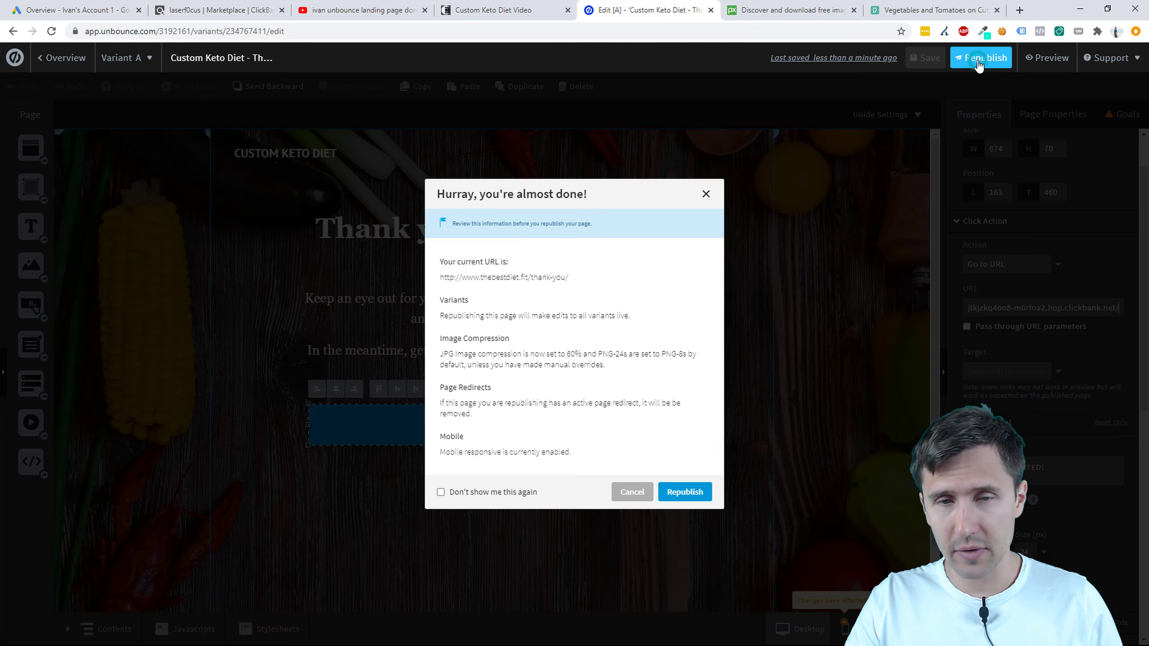
click(681, 494)
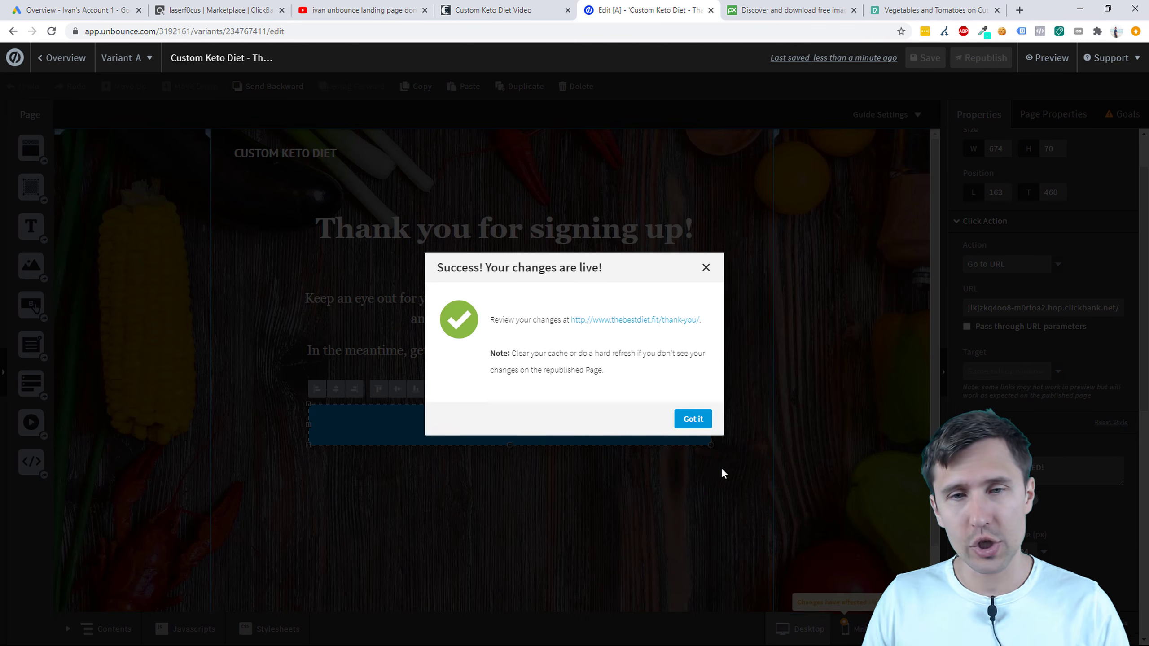
click(695, 422)
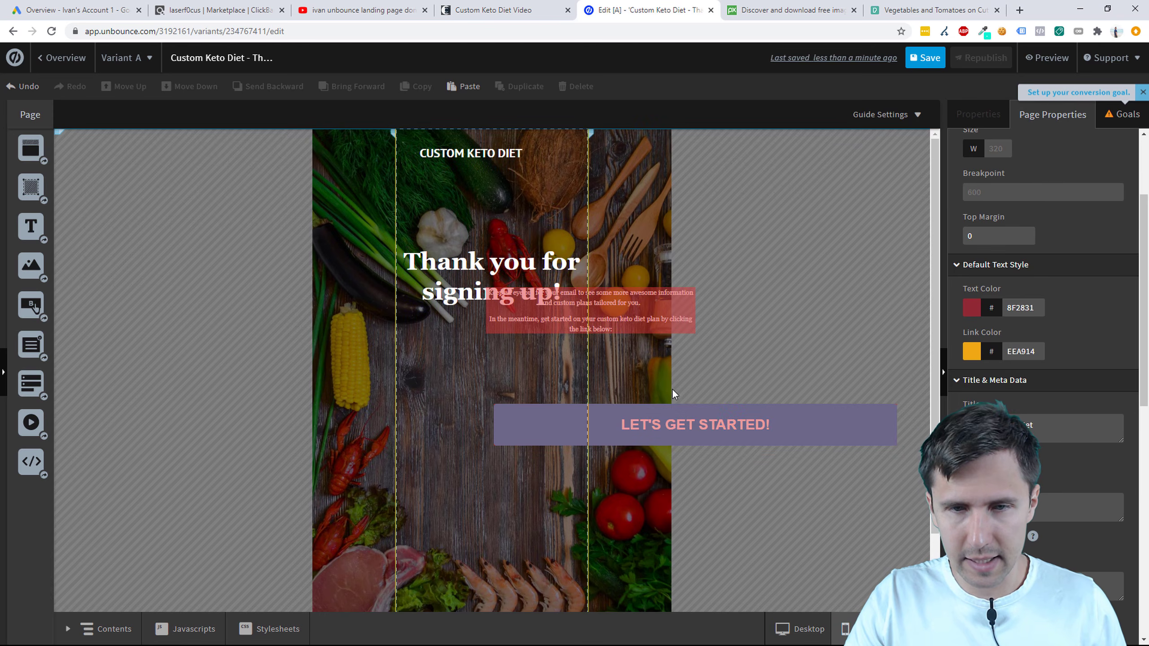
click(800, 629)
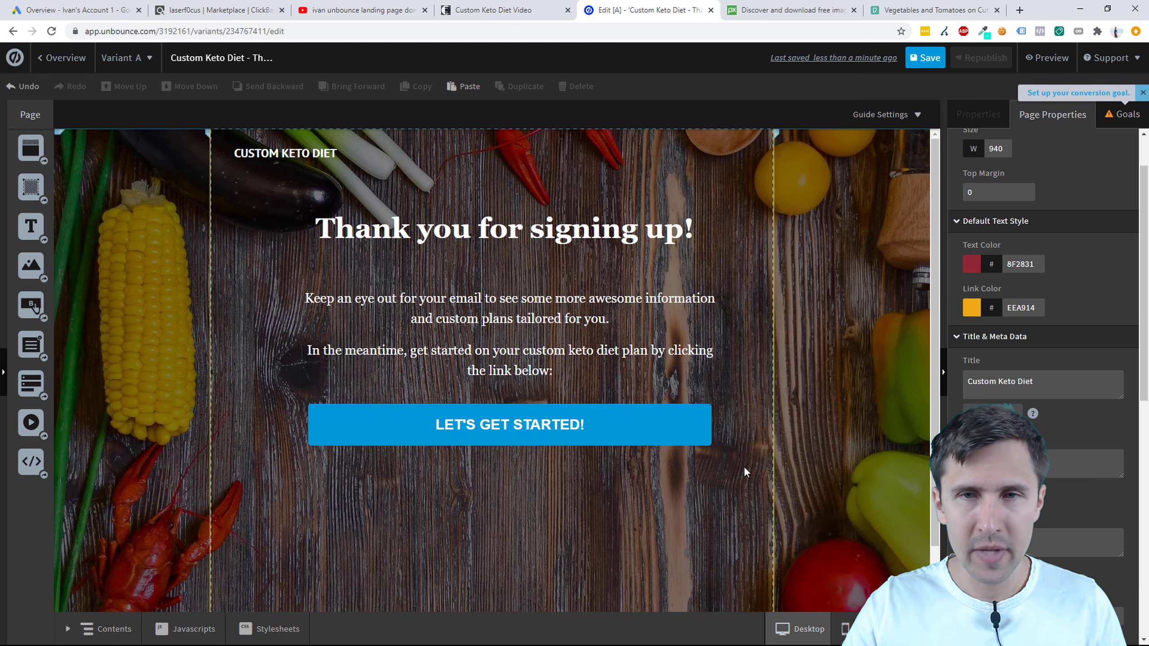
click(925, 58)
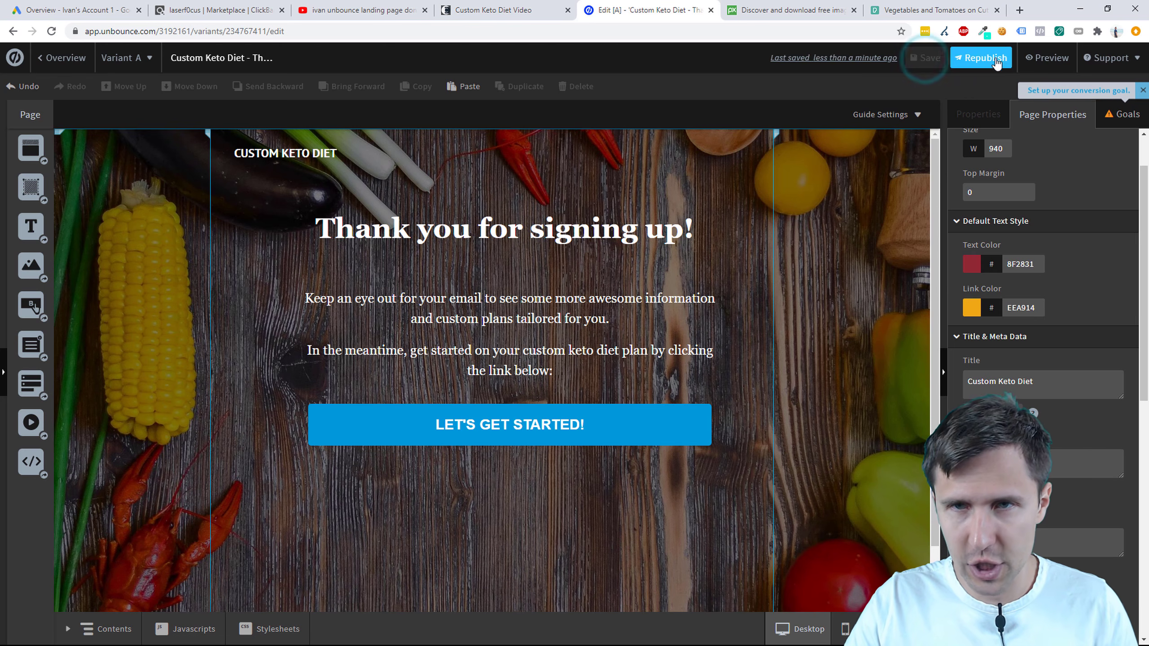
click(980, 57)
click(696, 492)
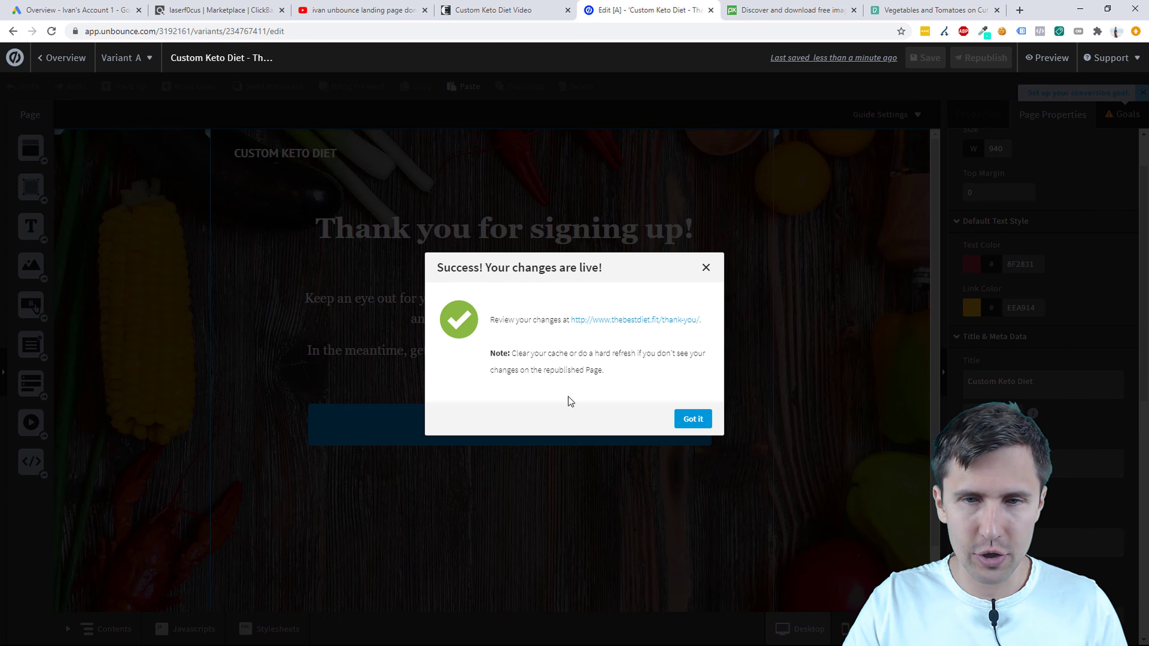
click(691, 419)
Step: Copy the thank-you page's URL from its Overview
click(64, 57)
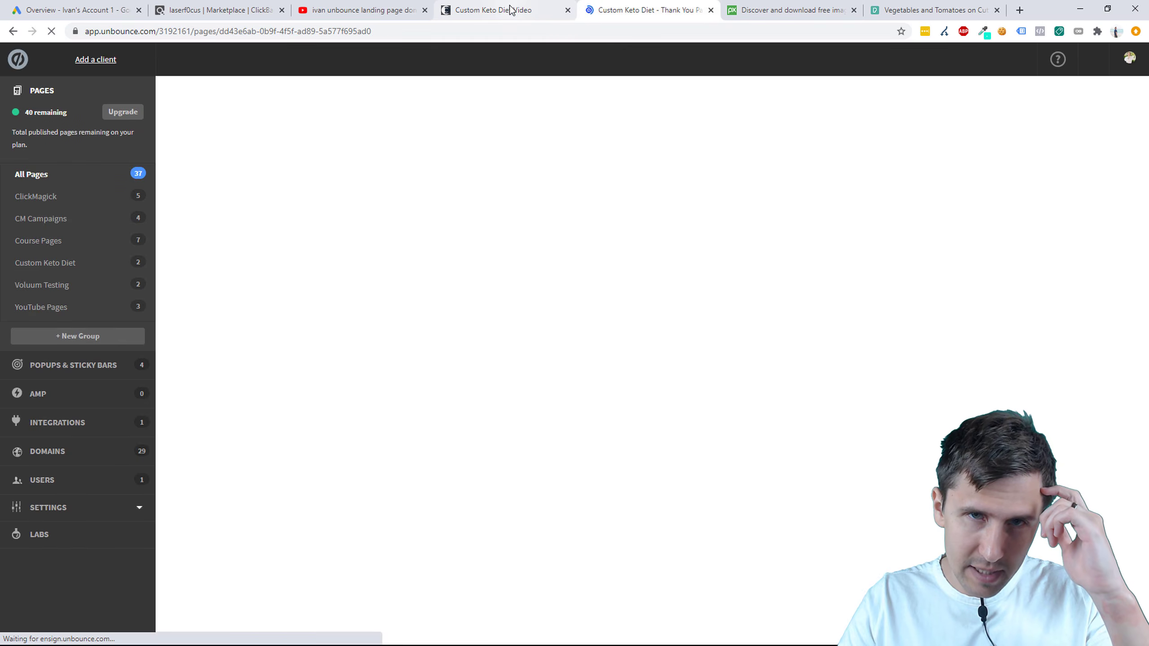
click(533, 10)
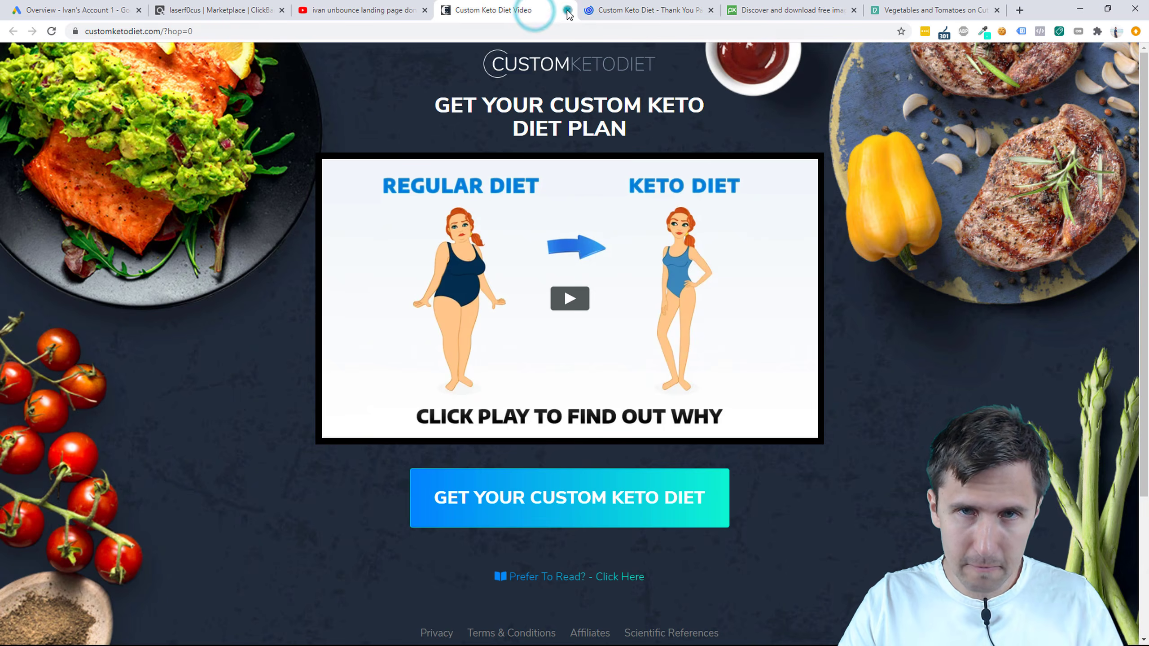
click(567, 10)
drag(392, 181, 290, 199)
click(439, 191)
drag(388, 188, 251, 200)
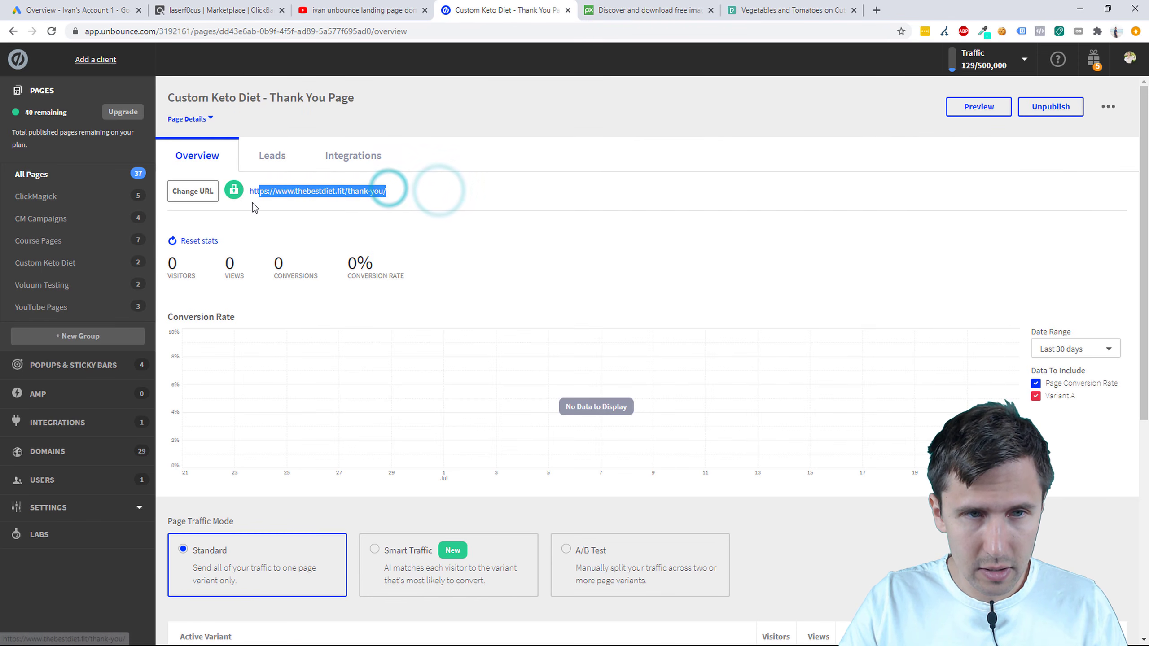
right_click(277, 192)
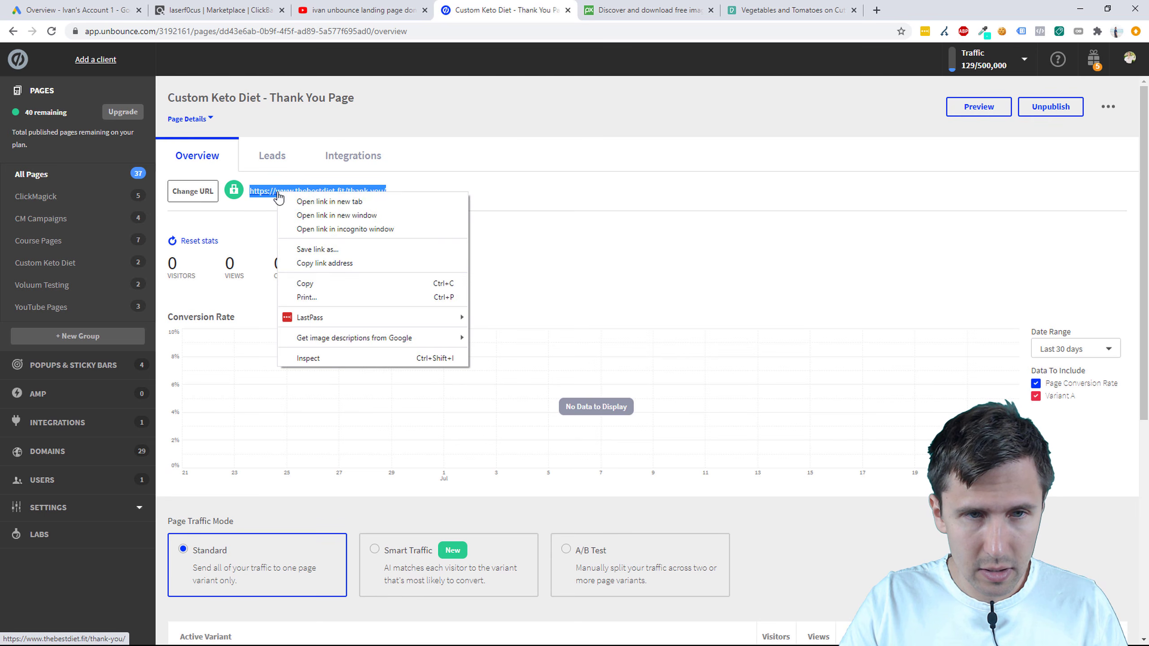
click(305, 284)
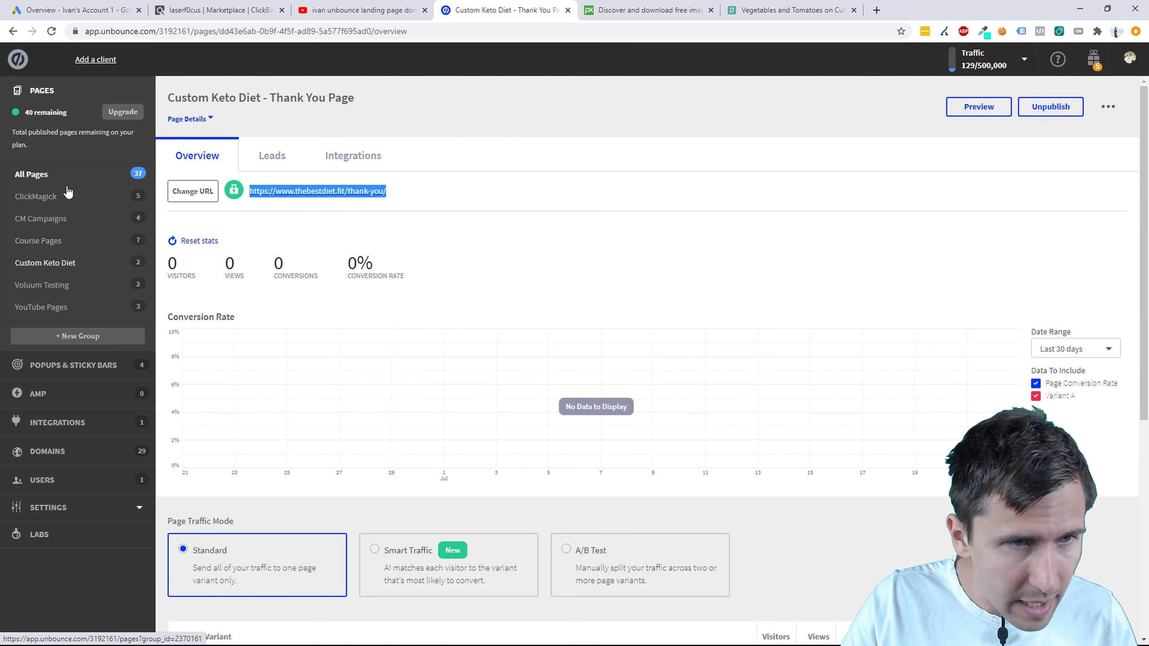
Step: Assign the thank-you page to the Custom Keto Diet page group in All Pages
click(54, 172)
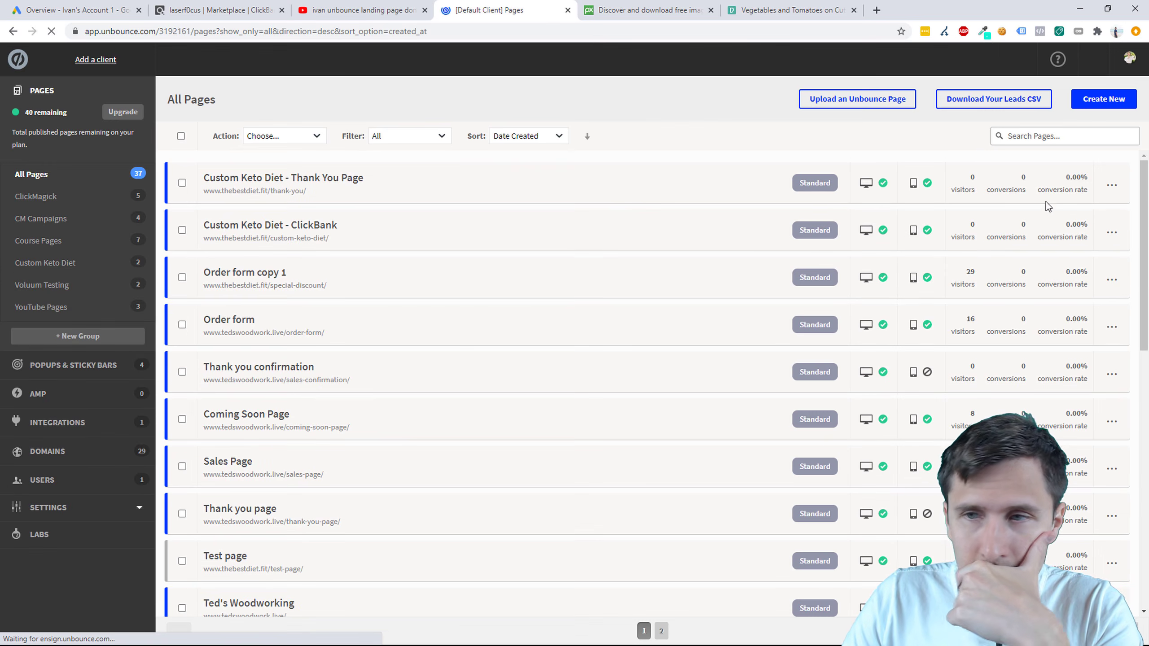
click(1112, 183)
click(1046, 279)
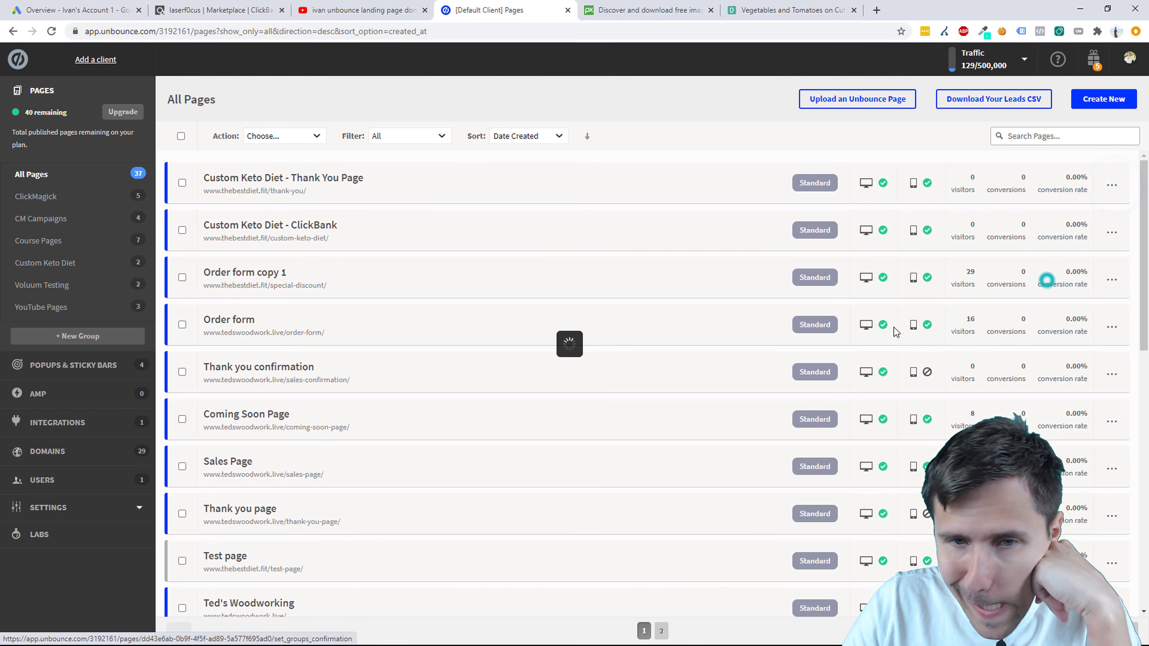
click(707, 473)
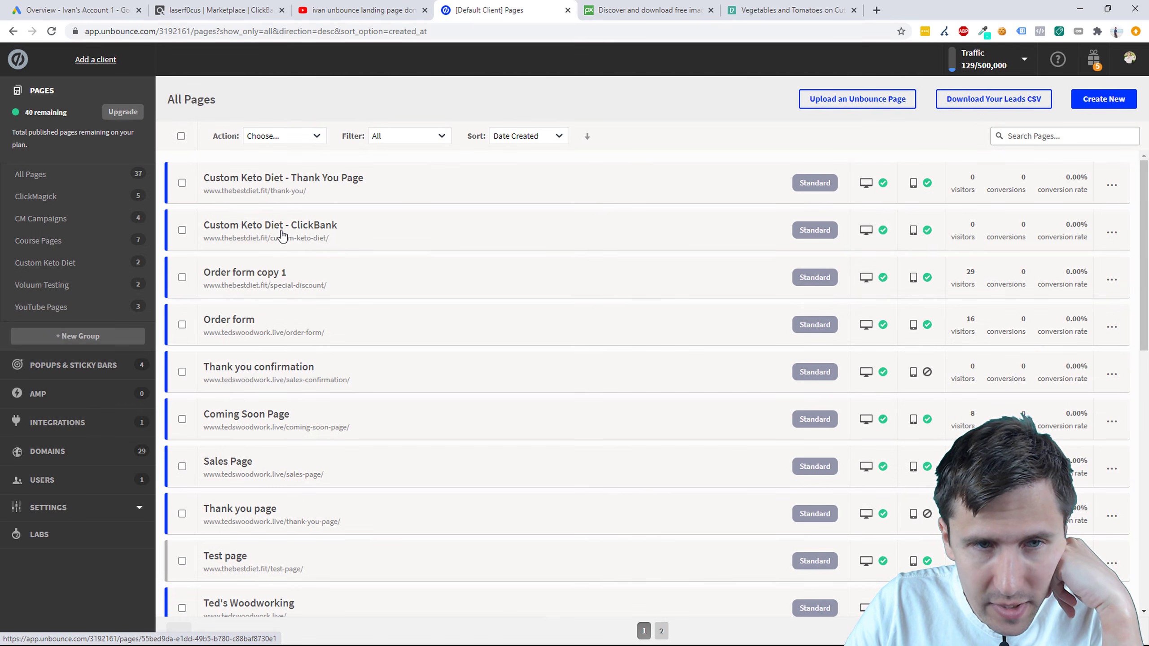
Step: Open the First Variant of Custom Keto Diet - ClickBank in the editor
click(281, 233)
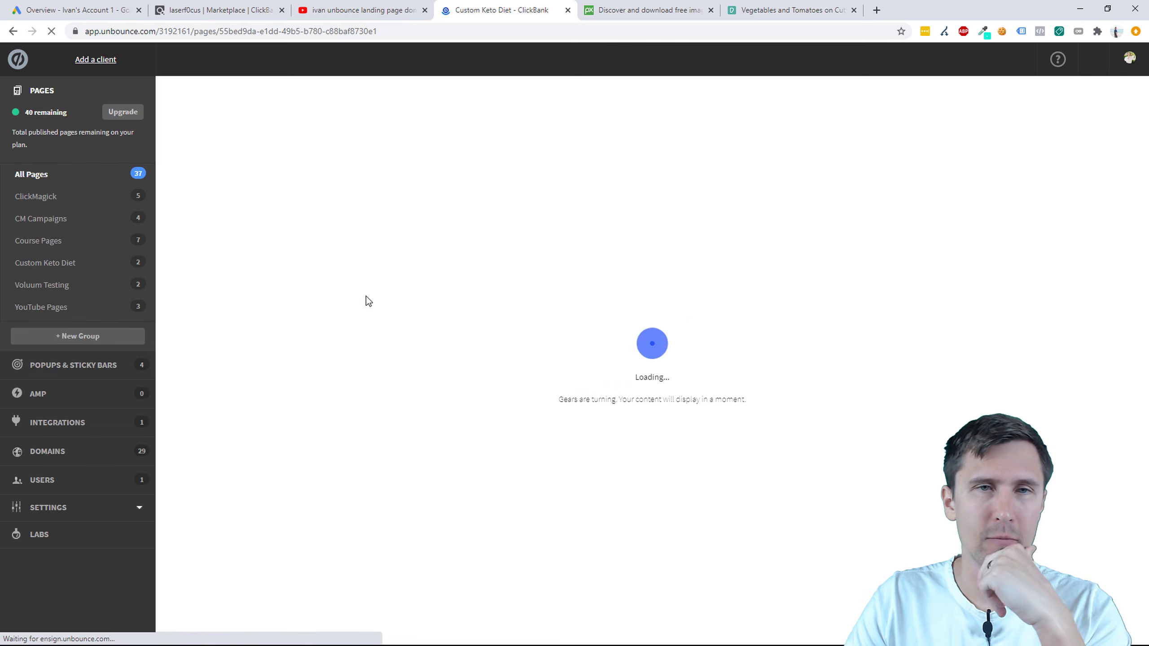
click(710, 10)
click(710, 10)
scroll(821, 333, down, 5)
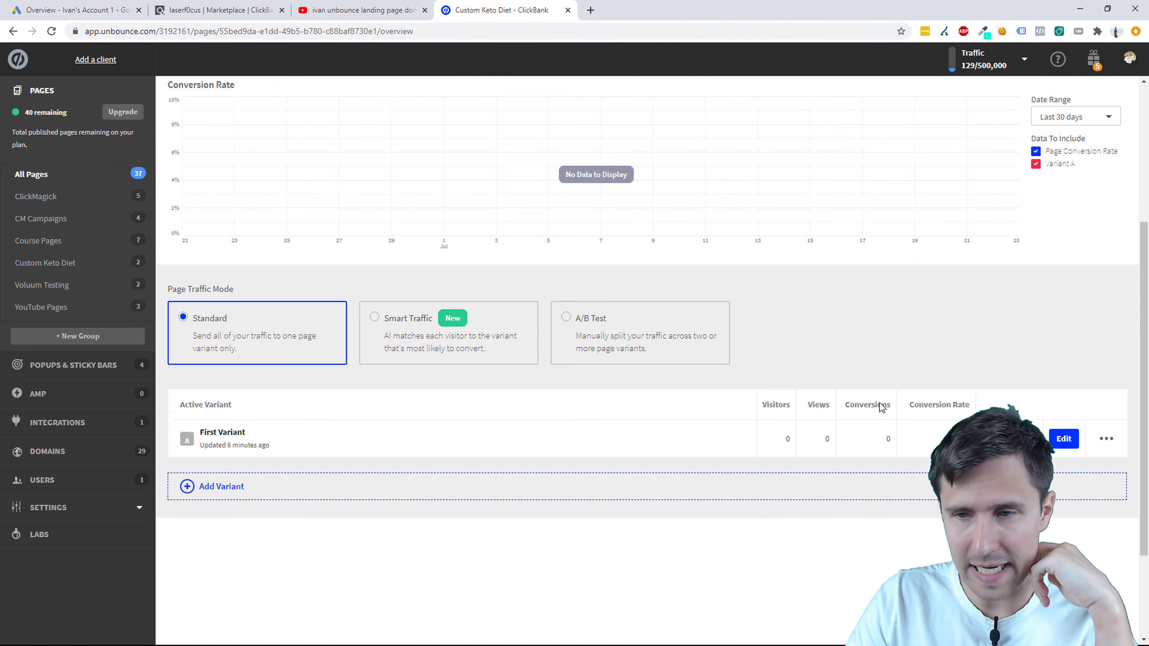
click(1056, 434)
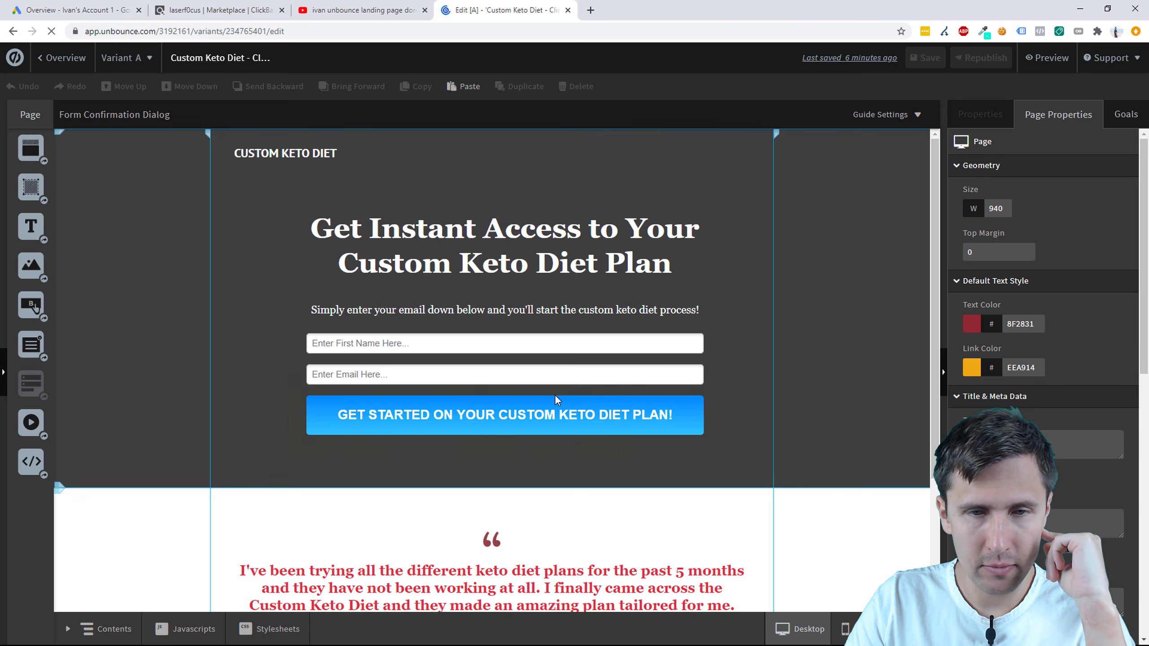
Step: Set the signup form's confirmation to Go to URL with the pasted thank-you address
click(503, 419)
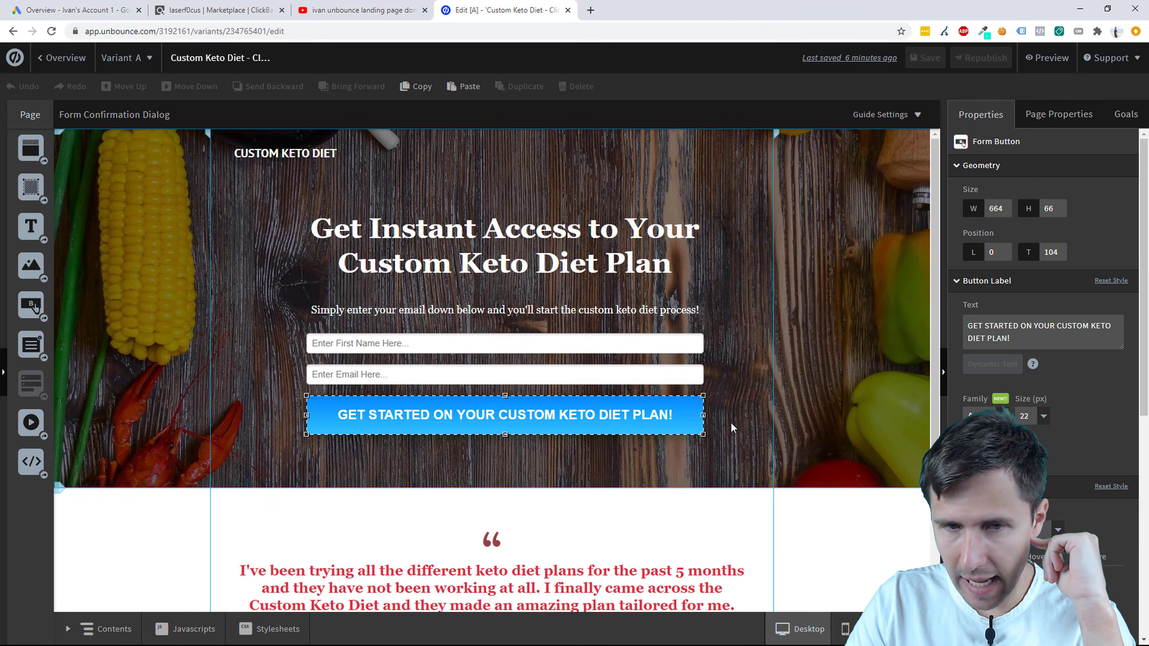
click(500, 340)
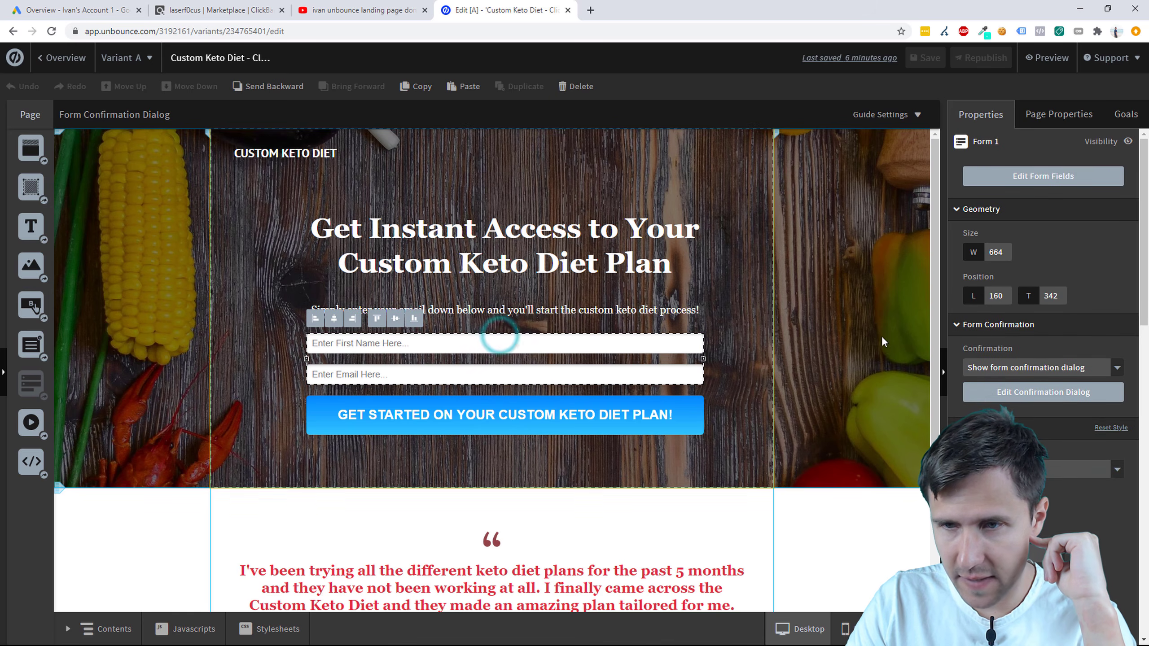
click(1038, 367)
click(1016, 409)
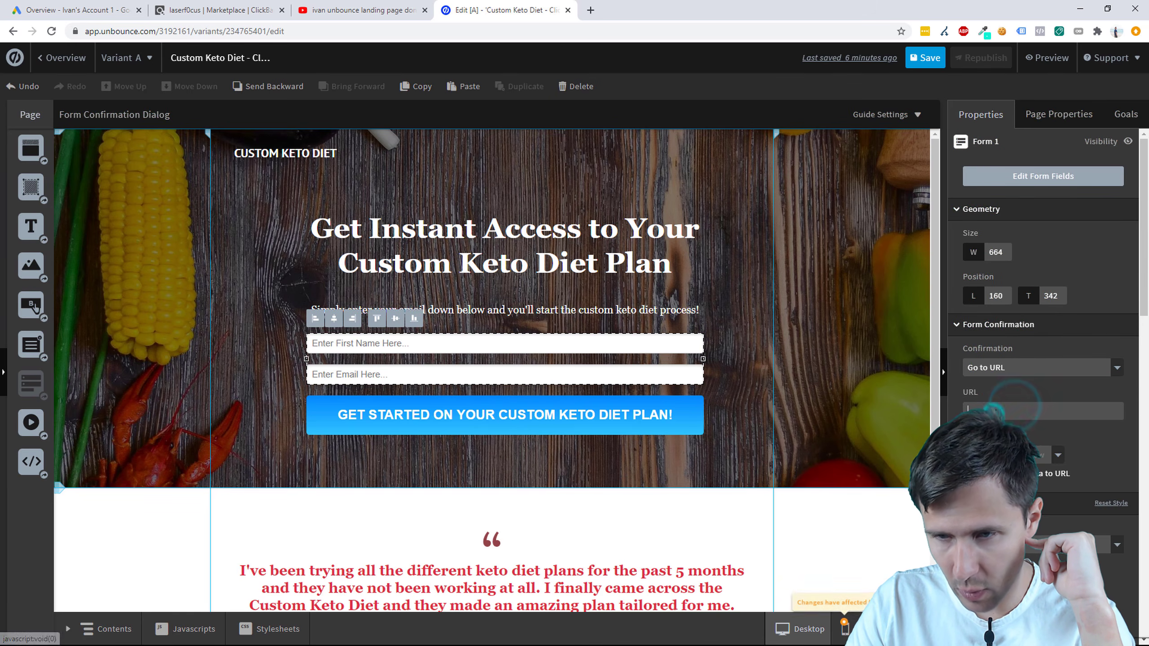
right_click(991, 410)
click(1013, 505)
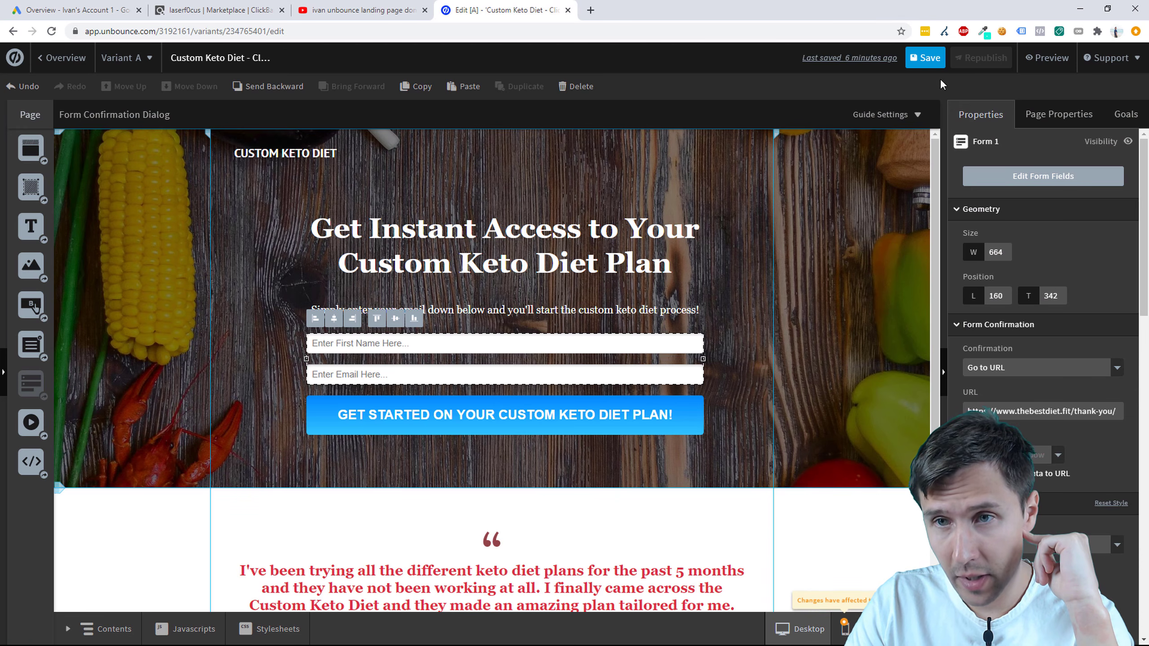
Step: Save and republish the landing page with the new form redirect
click(927, 63)
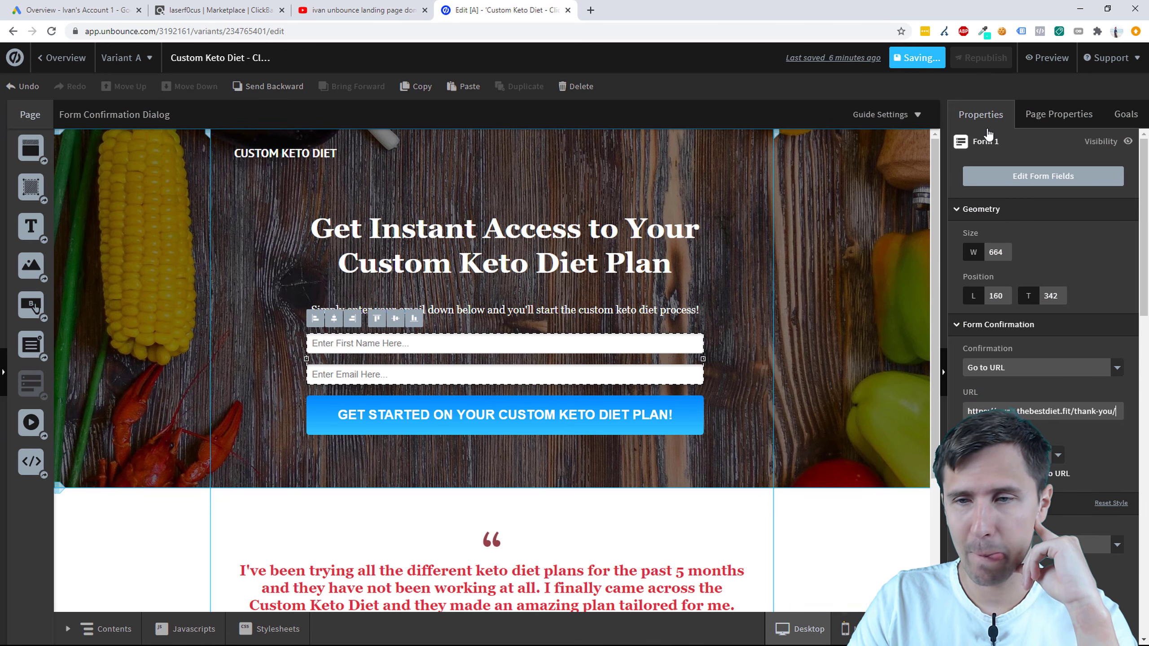
click(1004, 371)
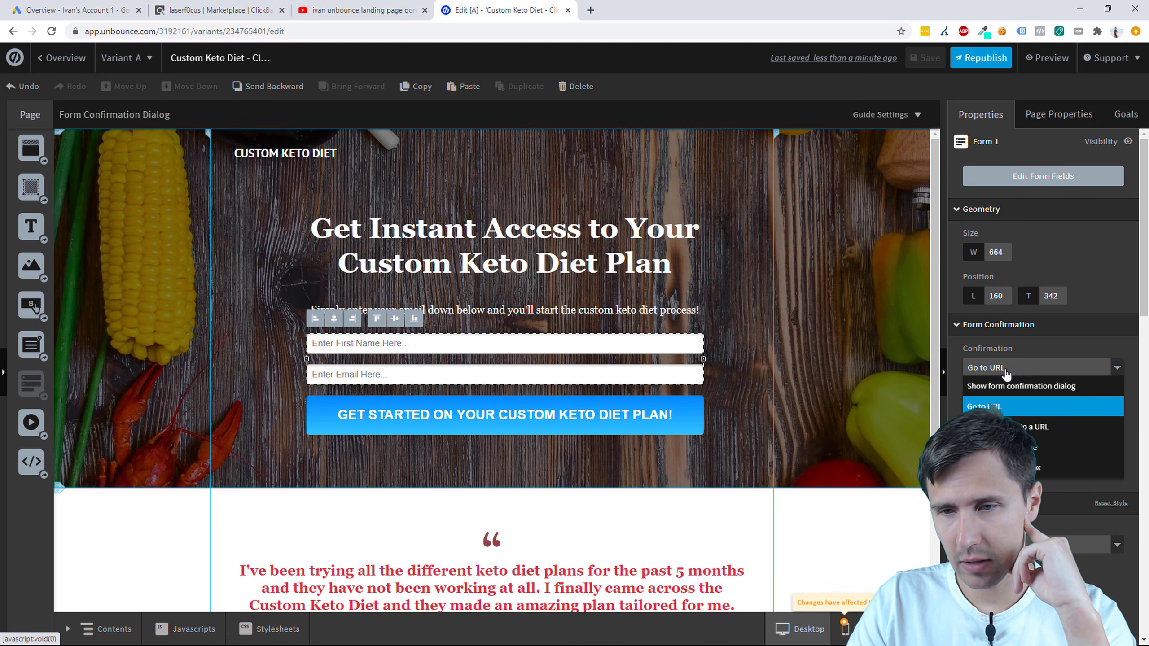
click(1002, 368)
click(980, 57)
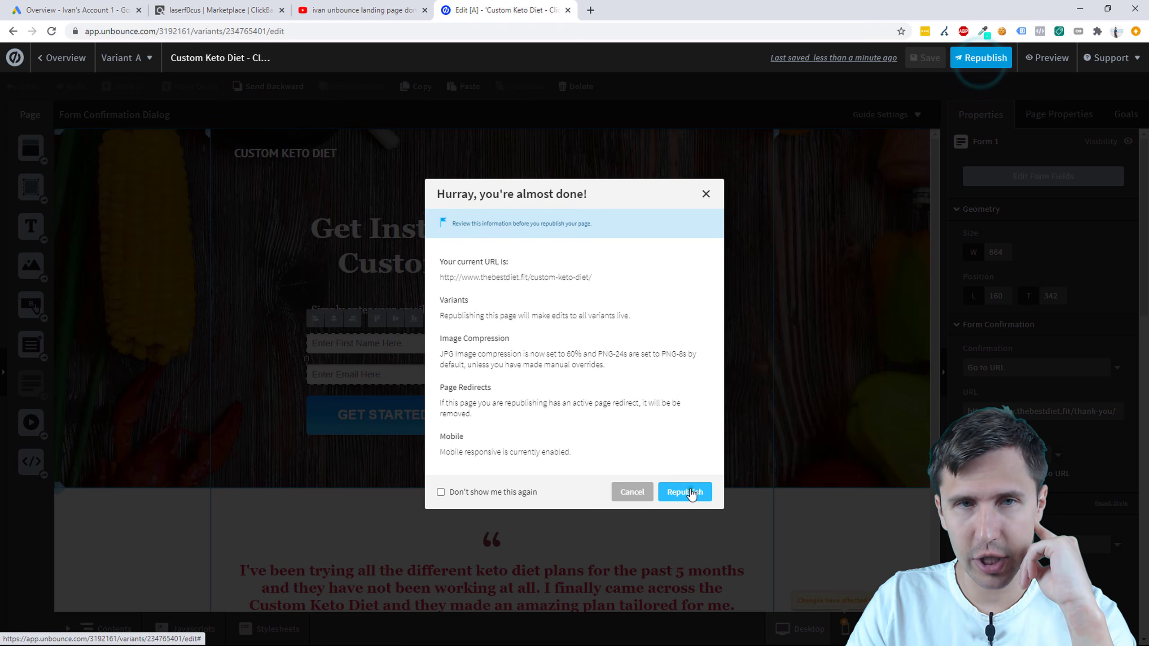
click(685, 492)
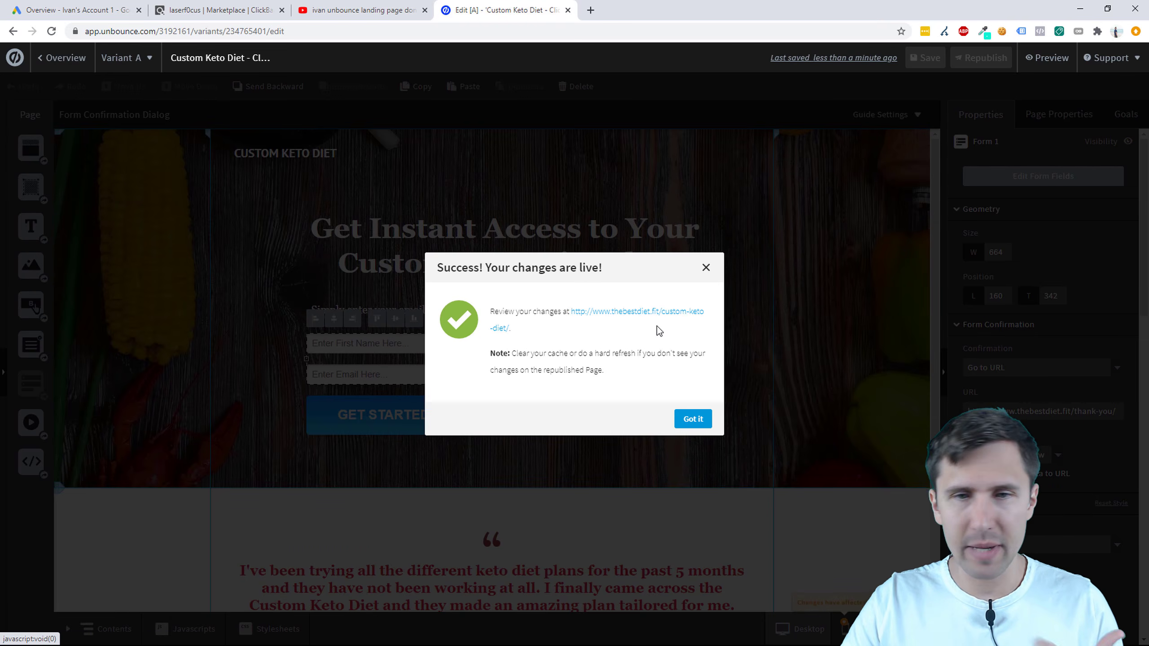
right_click(626, 312)
click(665, 318)
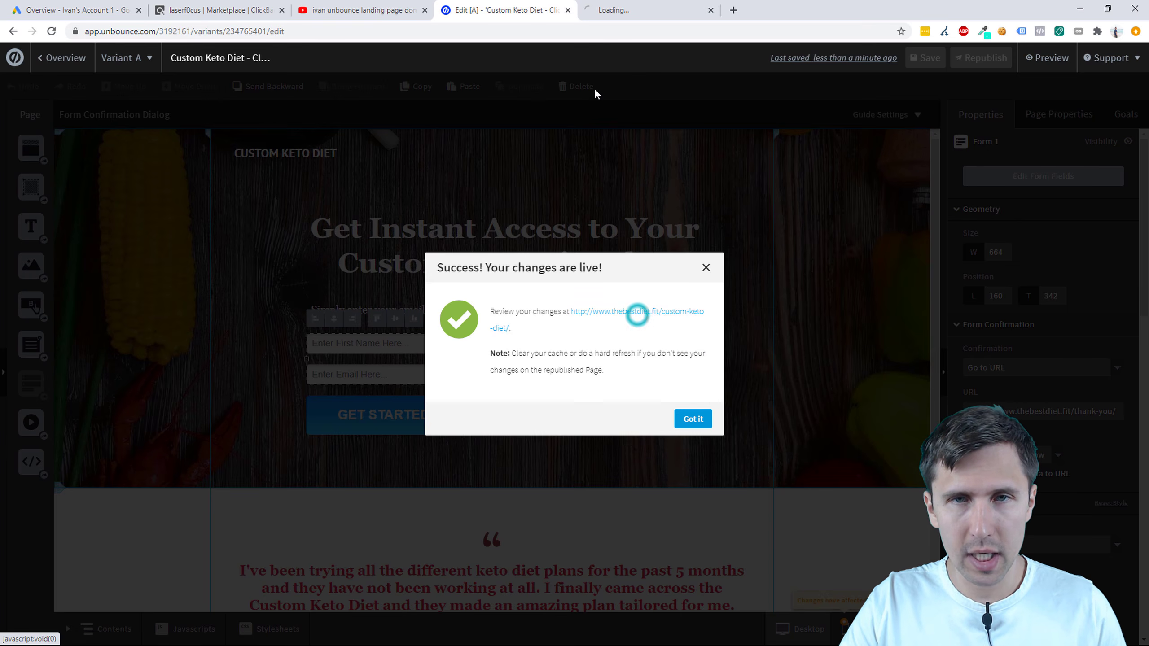
click(616, 4)
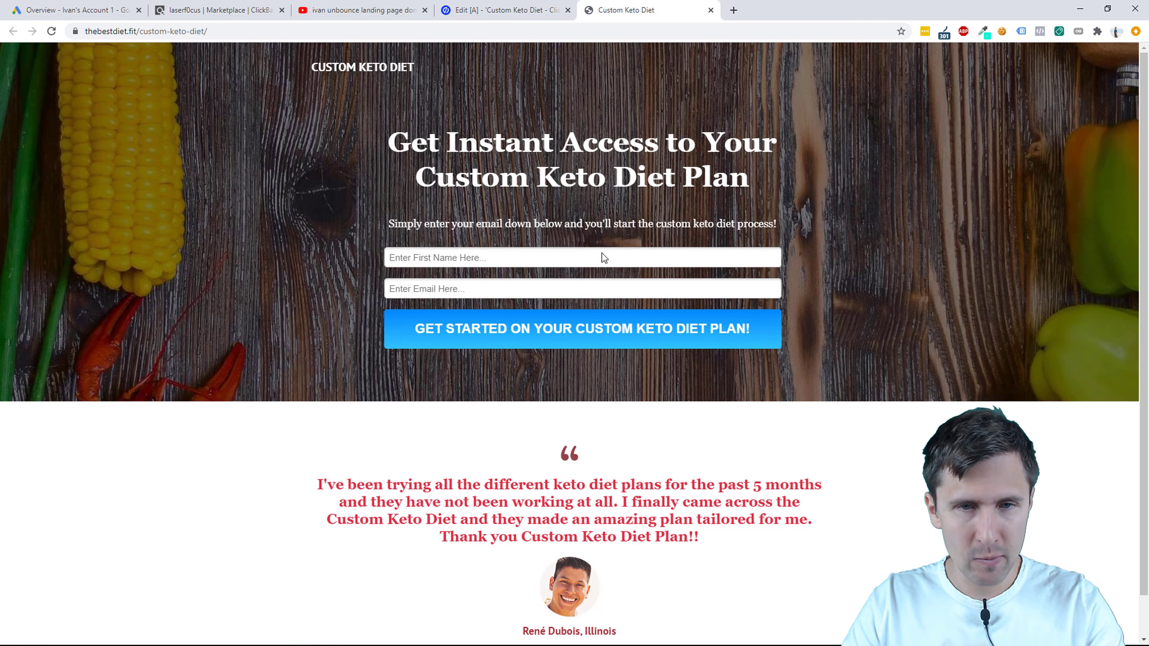
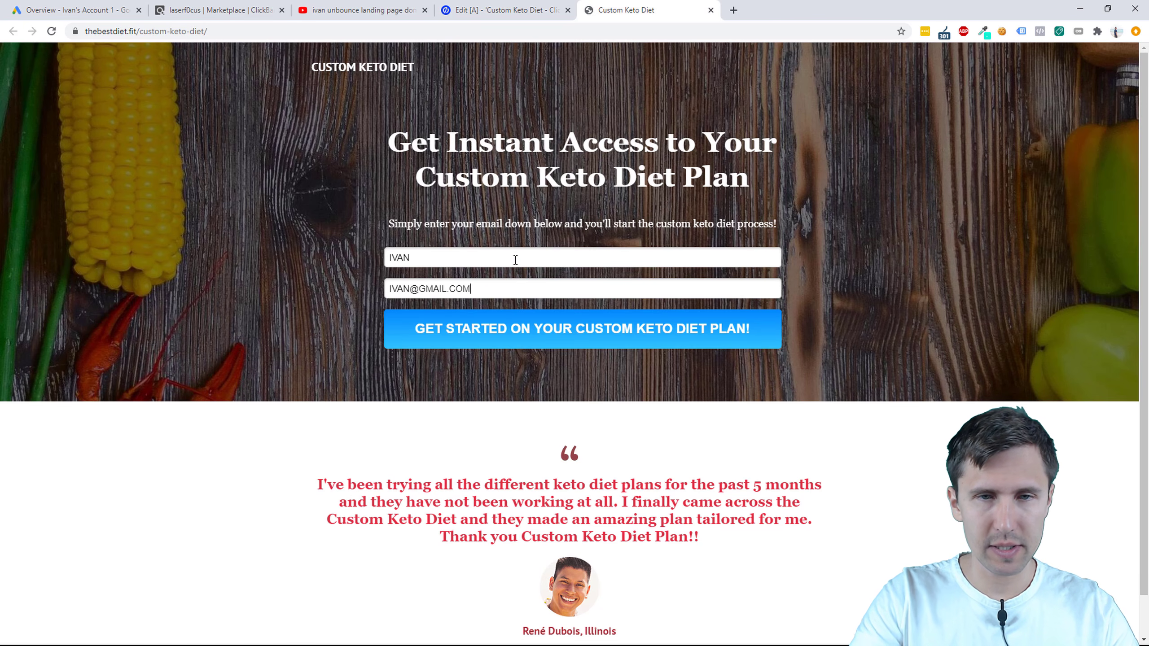
click(473, 343)
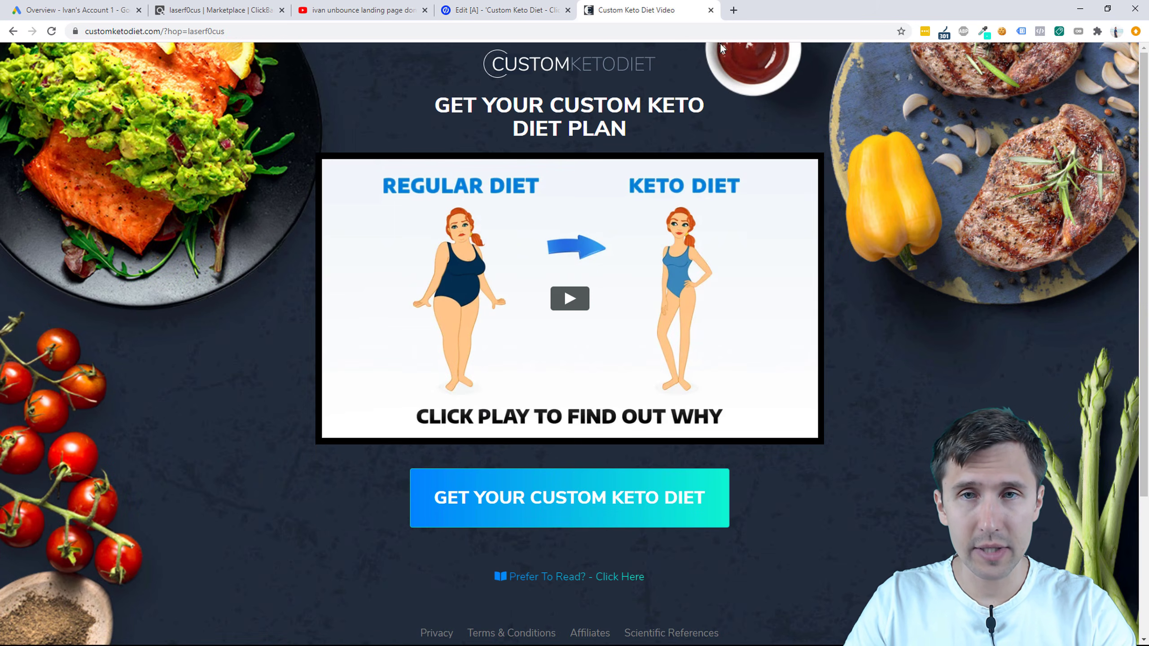
click(709, 11)
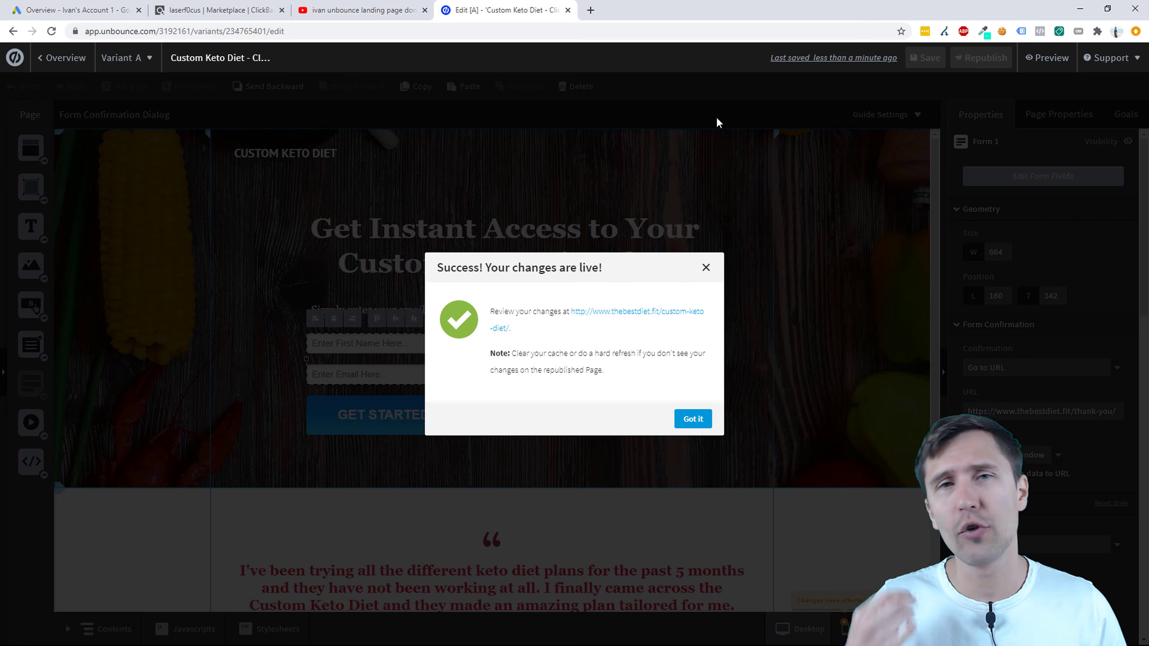
Step: Put a bold plus after 'Create a thank you page' on PowerPoint's Our Steps slide
click(707, 272)
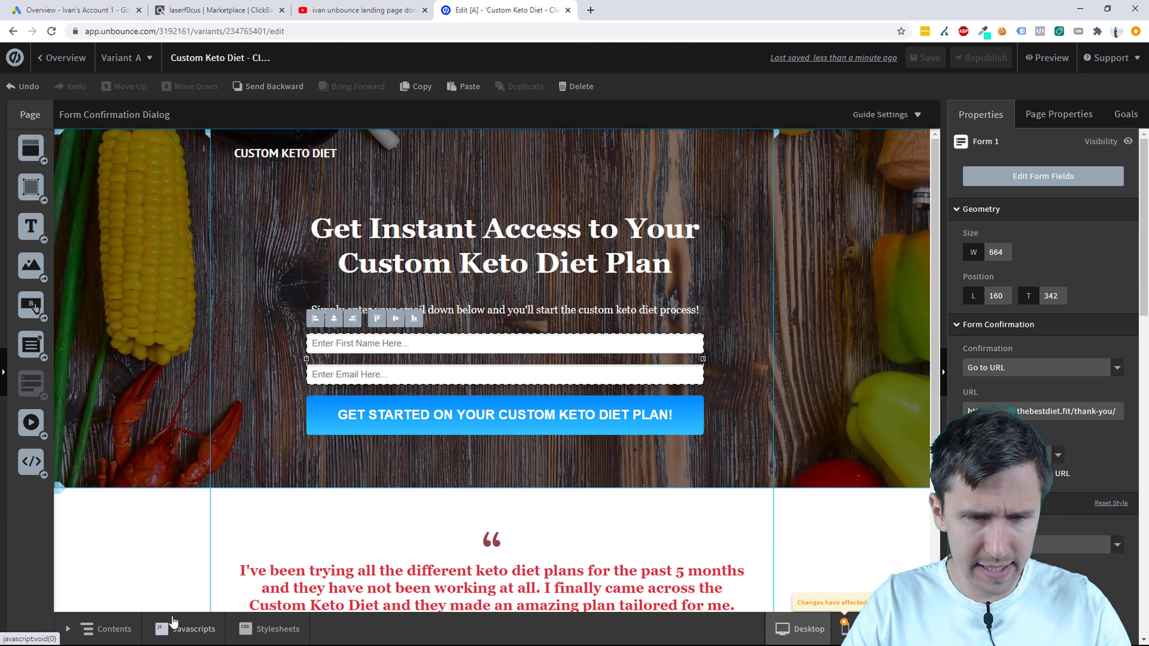
key(super)
click(335, 632)
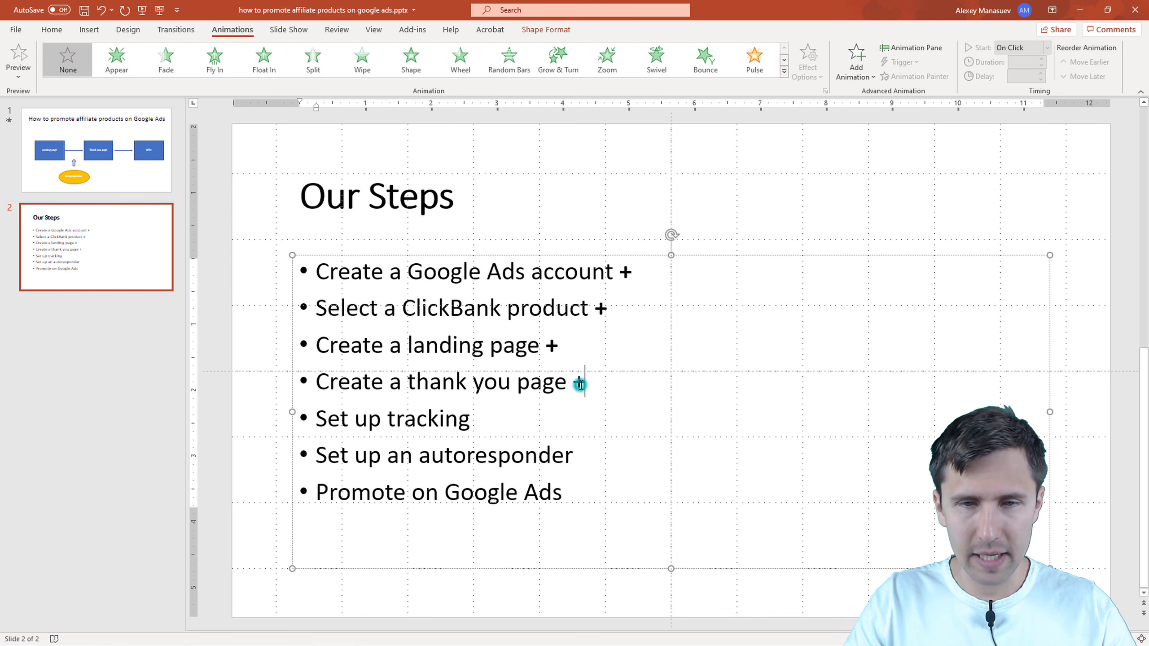
double_click(579, 384)
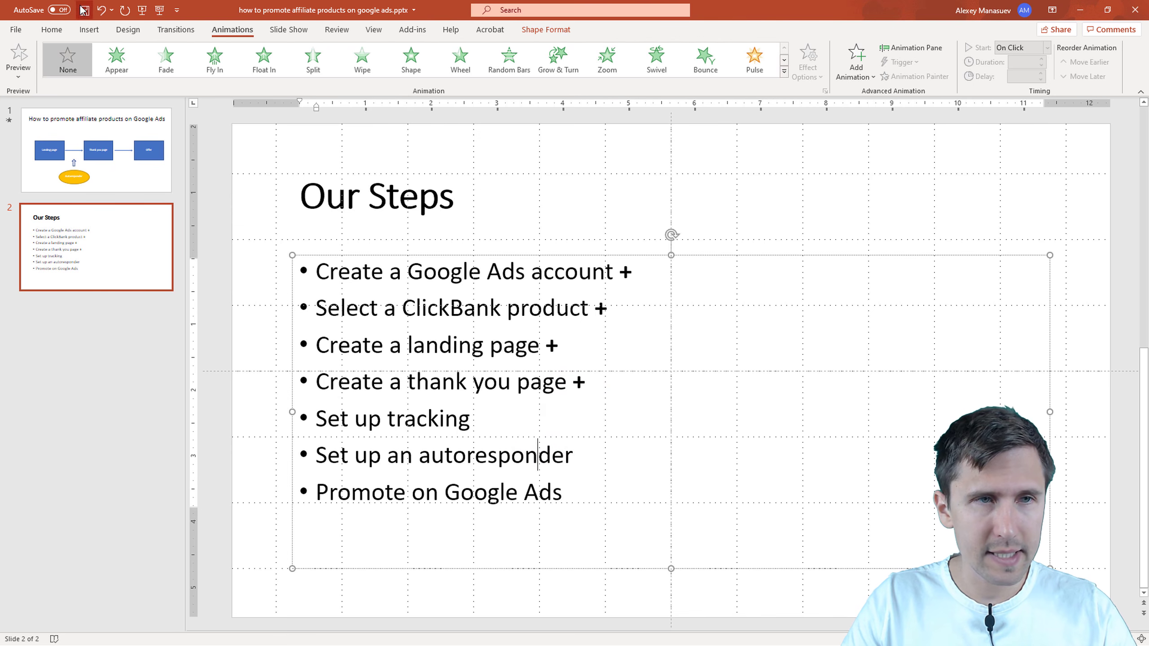
Step: Minimize PowerPoint and bring up the Word resource-links notes
click(1080, 9)
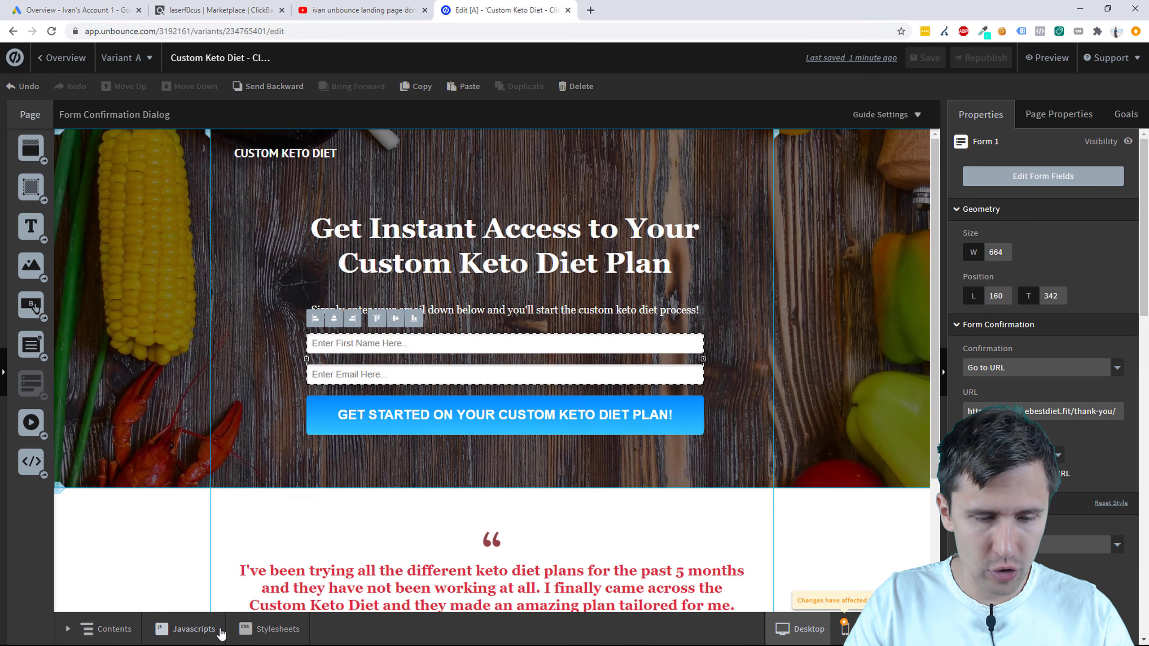
key(super)
click(305, 632)
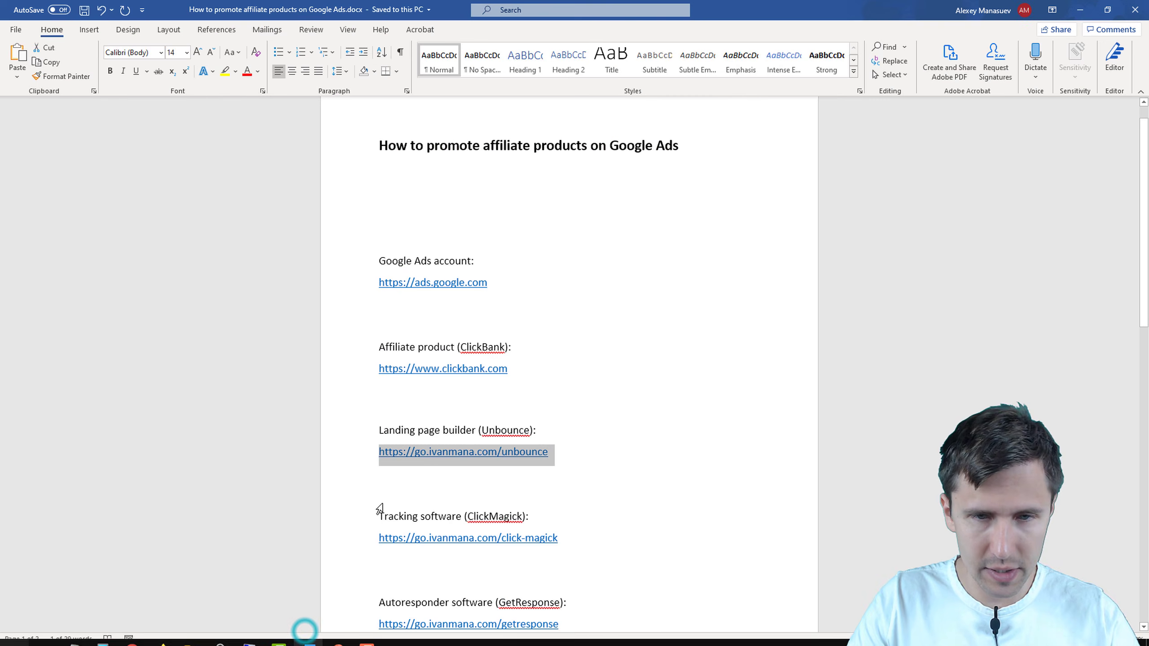
Step: Select the ClickMagick link in the Word notes
scroll(564, 436, down, 2)
click(569, 435)
drag(565, 455, 382, 456)
key(ctrl+c)
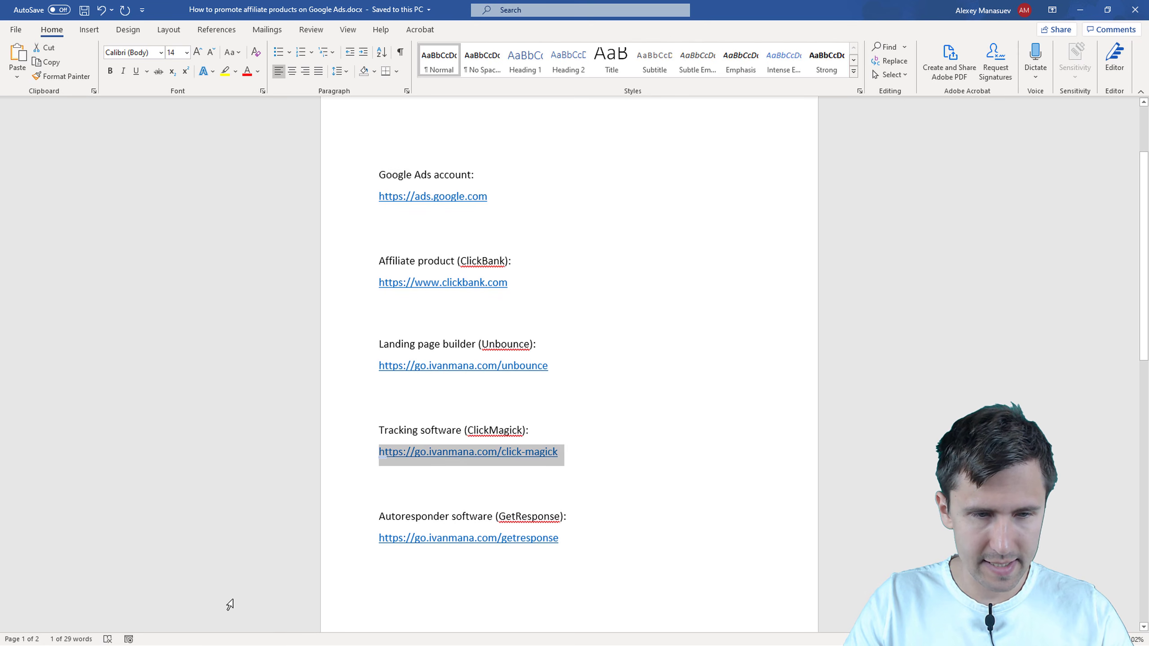
Step: Paste the ClickMagick address into a new Chrome tab and load clickmagick.com
key(super)
click(134, 632)
click(173, 585)
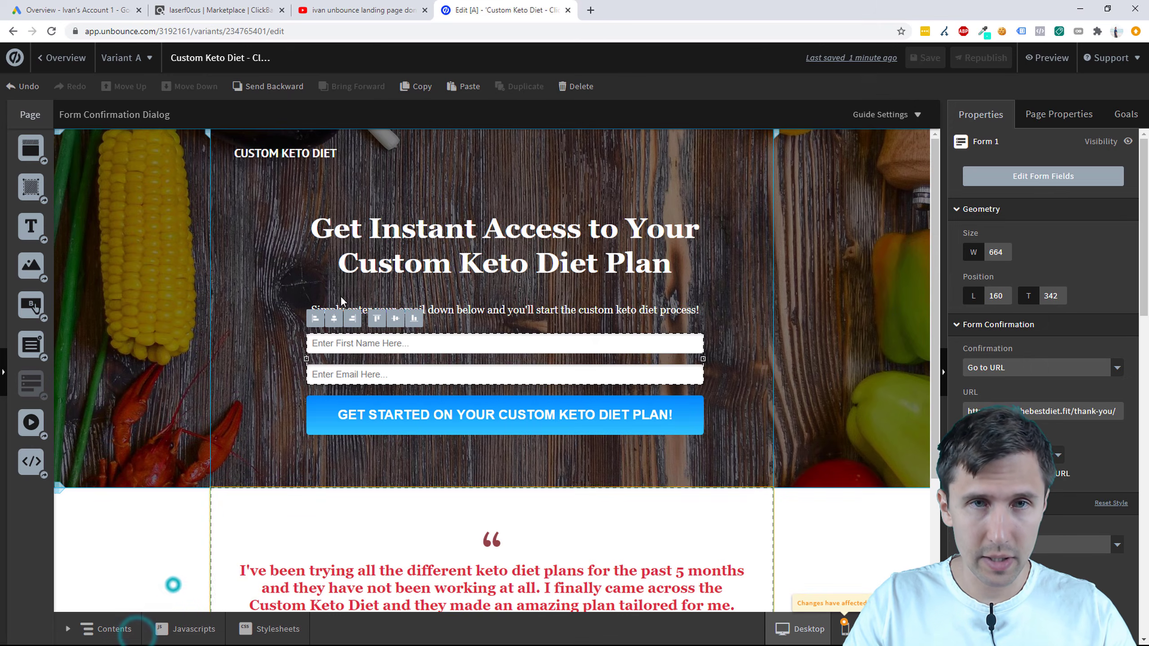
click(590, 10)
key(ctrl+v)
key(Return)
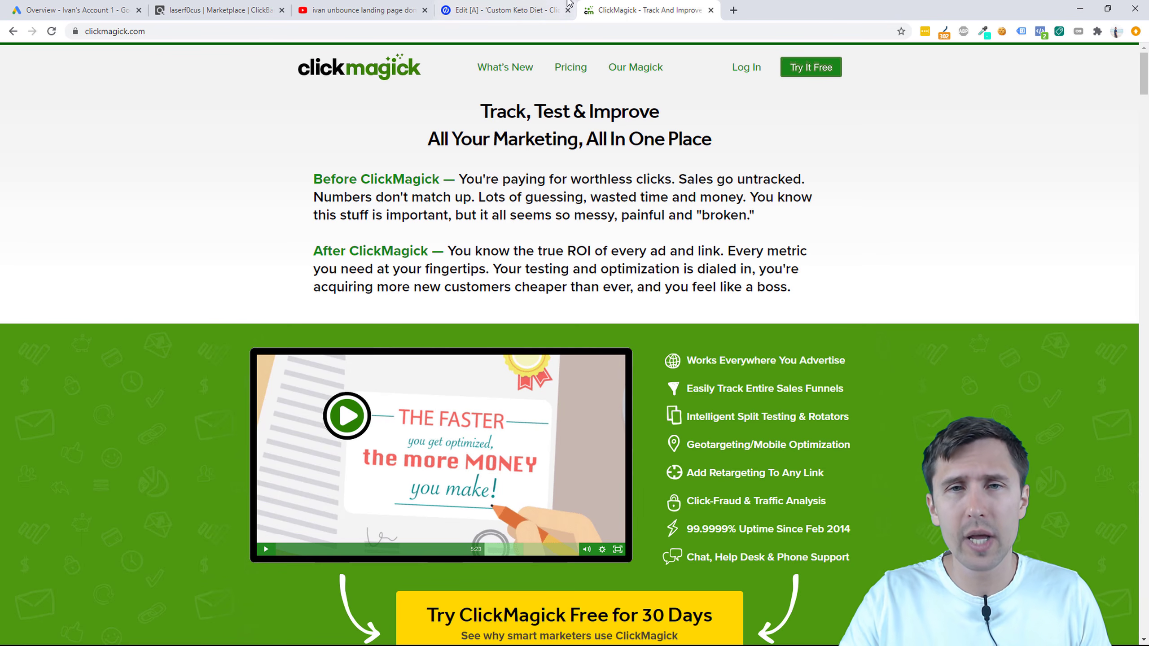
Step: Look over ClickMagick's 30-Day Free Trial pricing page
click(800, 69)
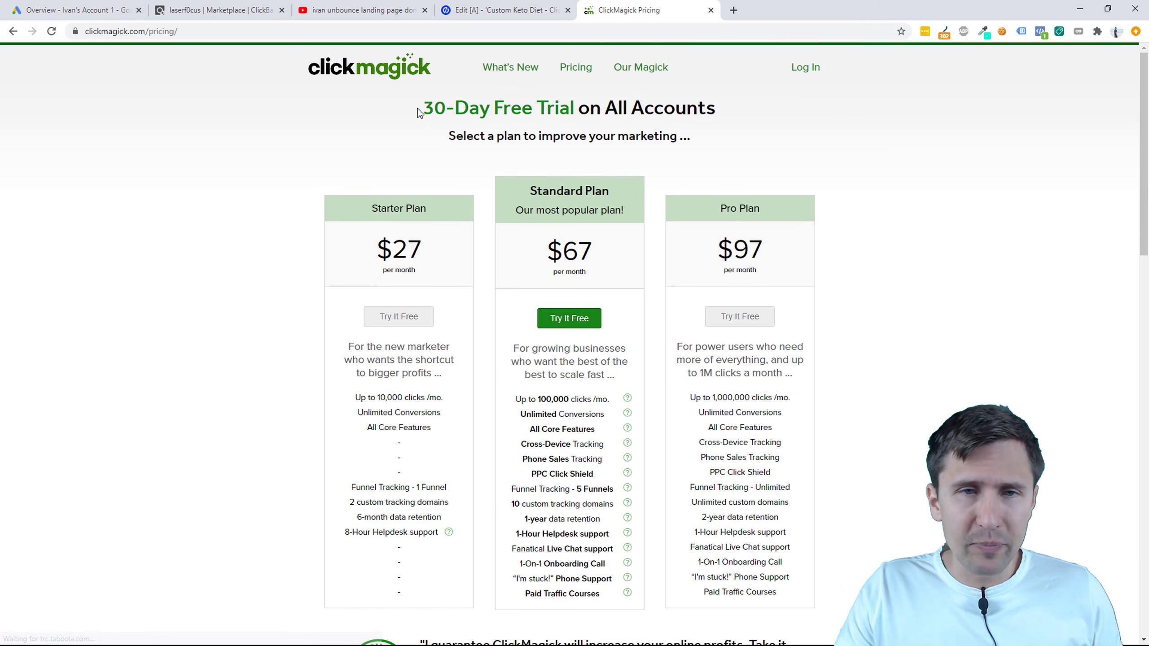
drag(417, 108, 752, 110)
click(593, 97)
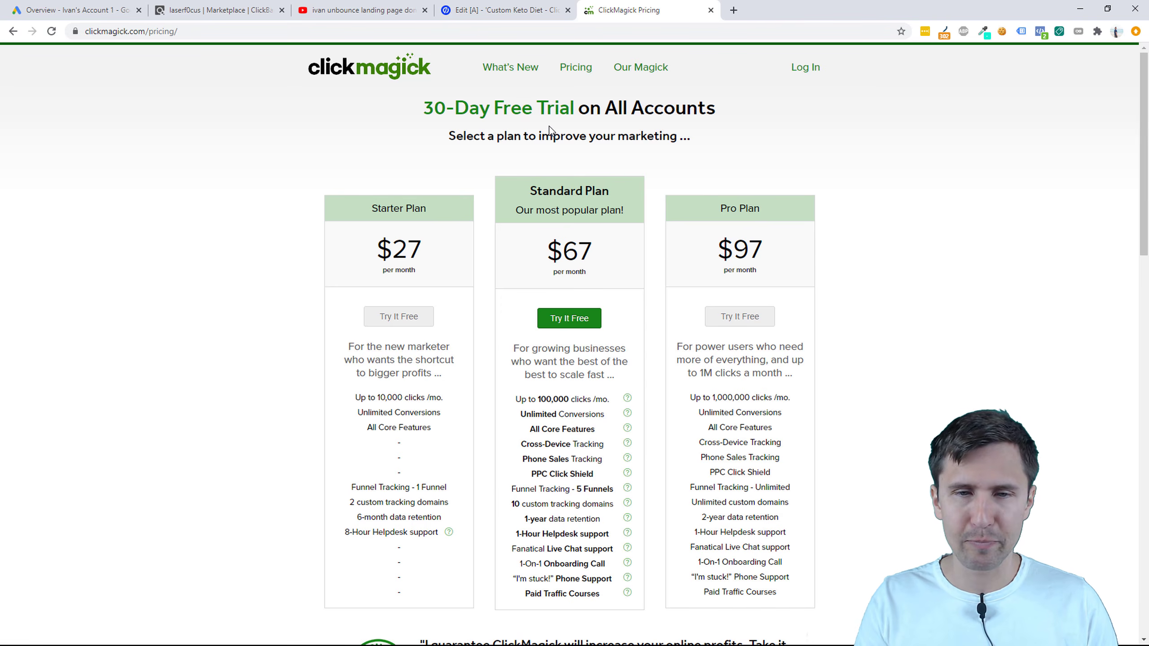
Step: Log in to ClickMagick and browse Links, then the Rotators list
click(814, 69)
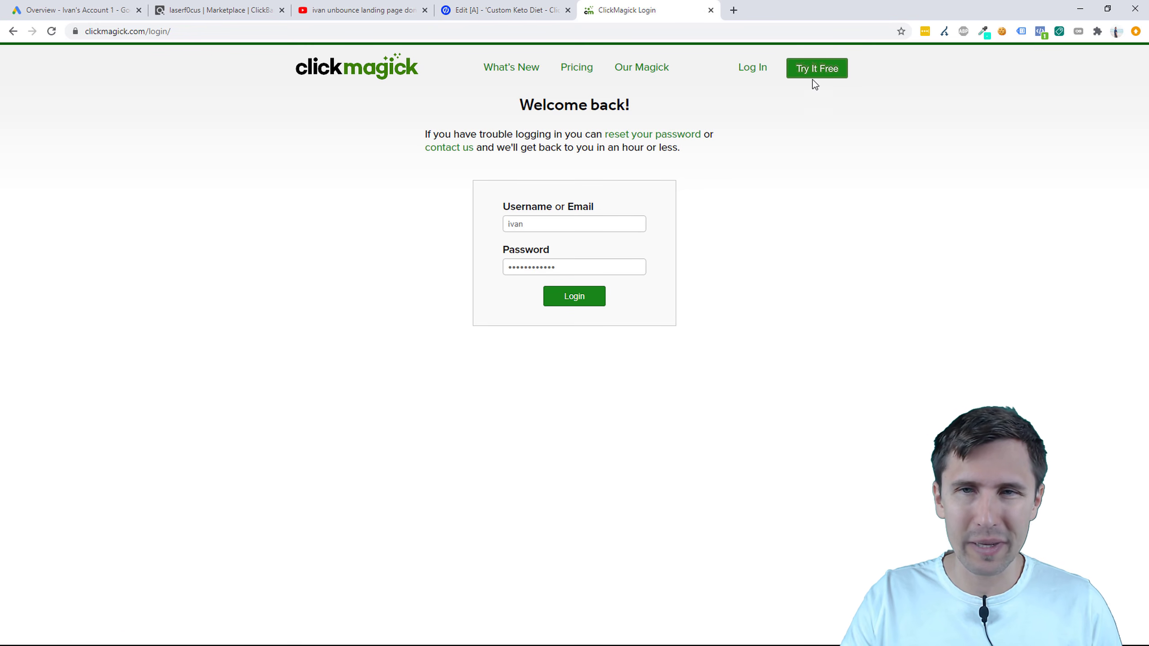
click(576, 295)
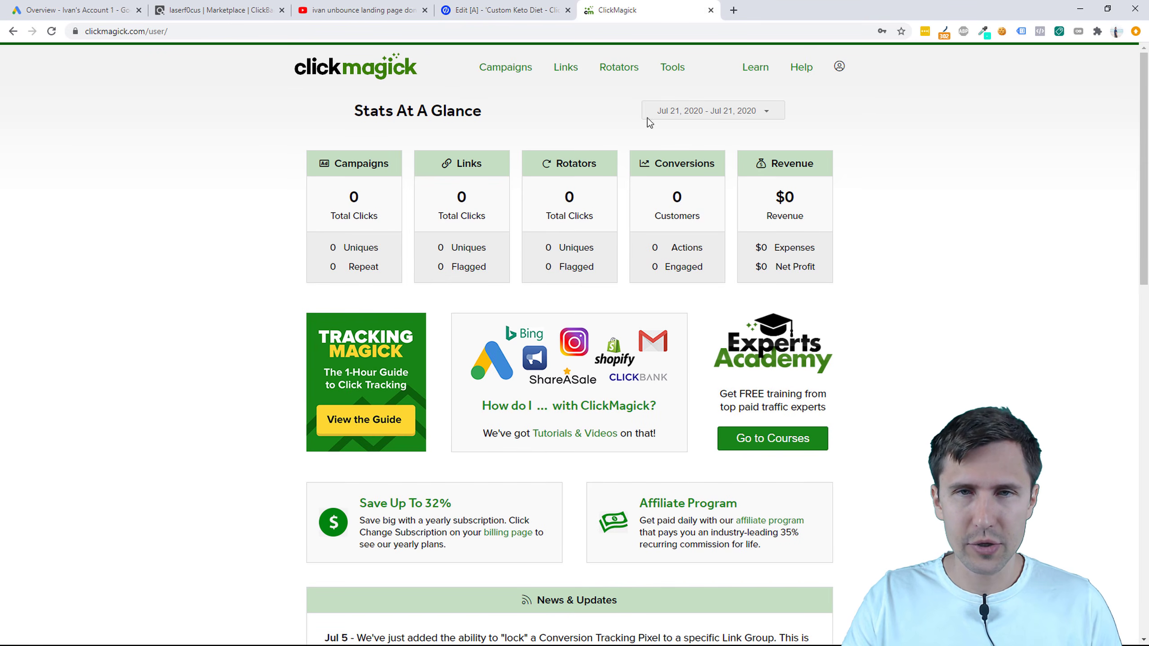
click(564, 71)
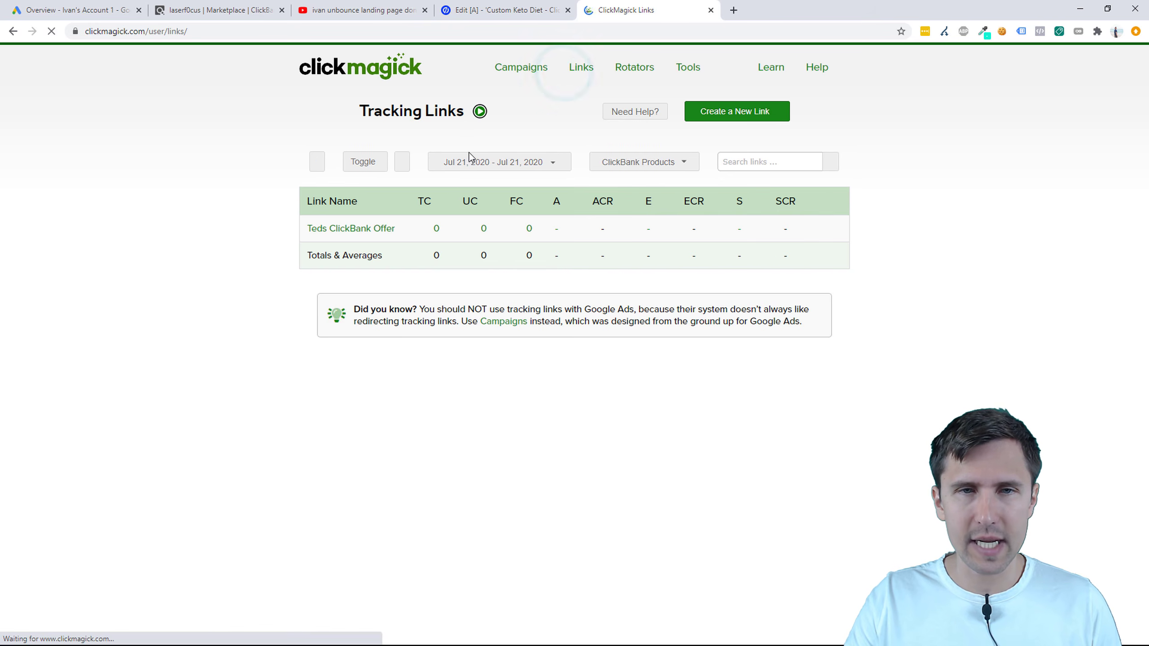
click(624, 68)
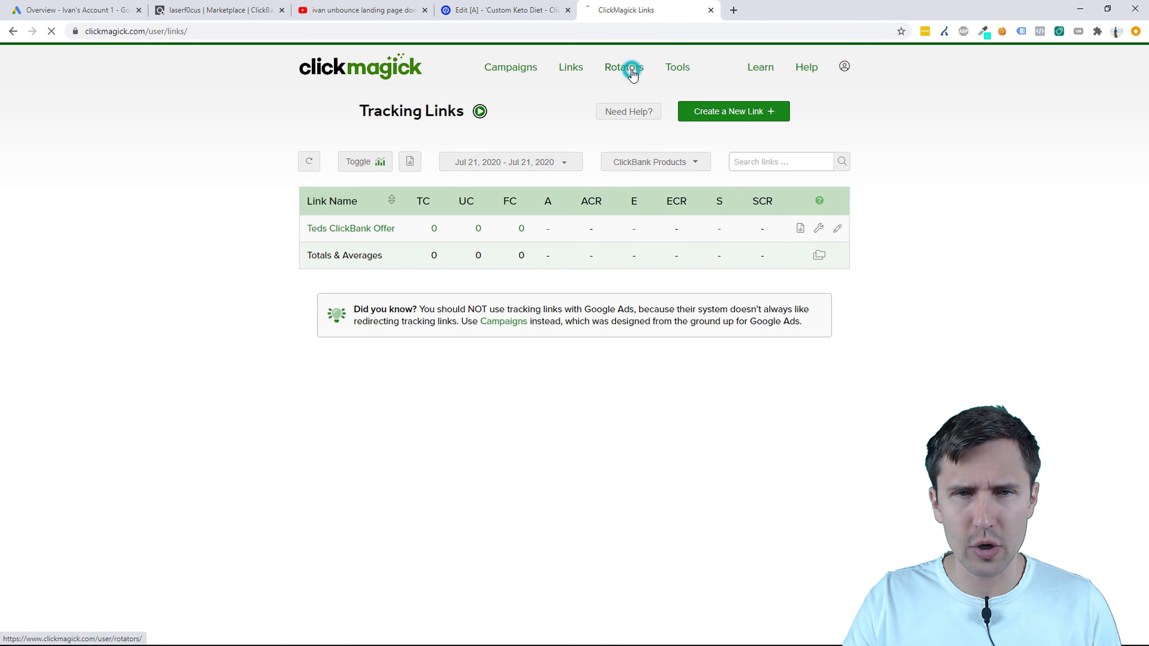
Step: Copy the Campaigns Website Code click tracking script and return to the Unbounce editor
click(521, 67)
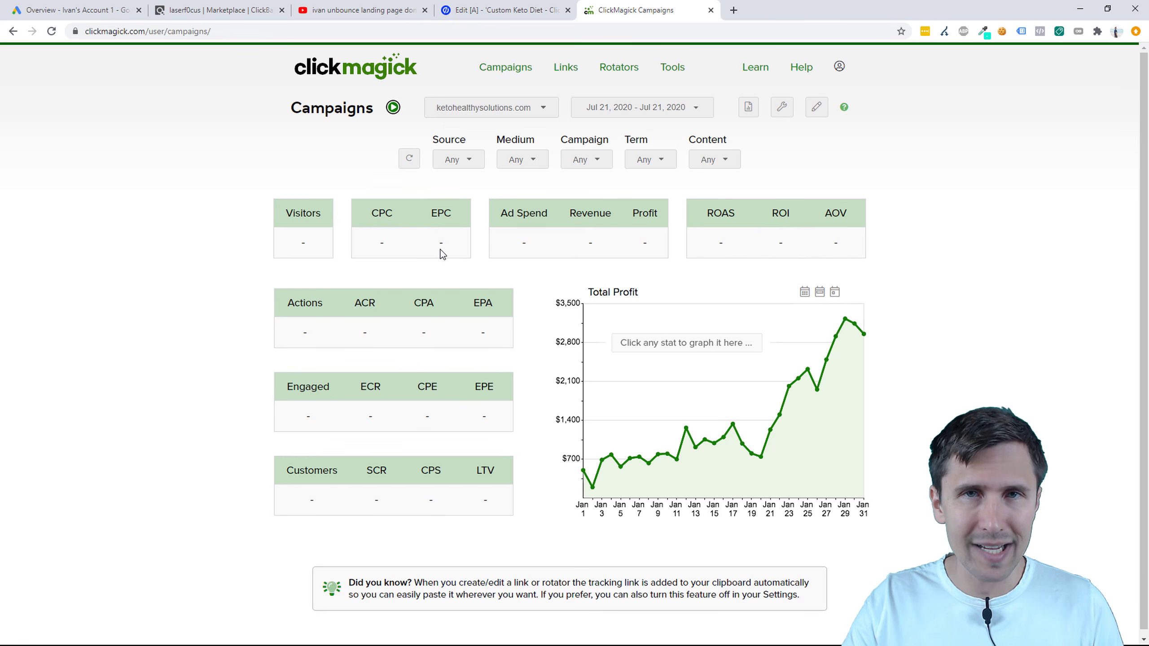
click(783, 106)
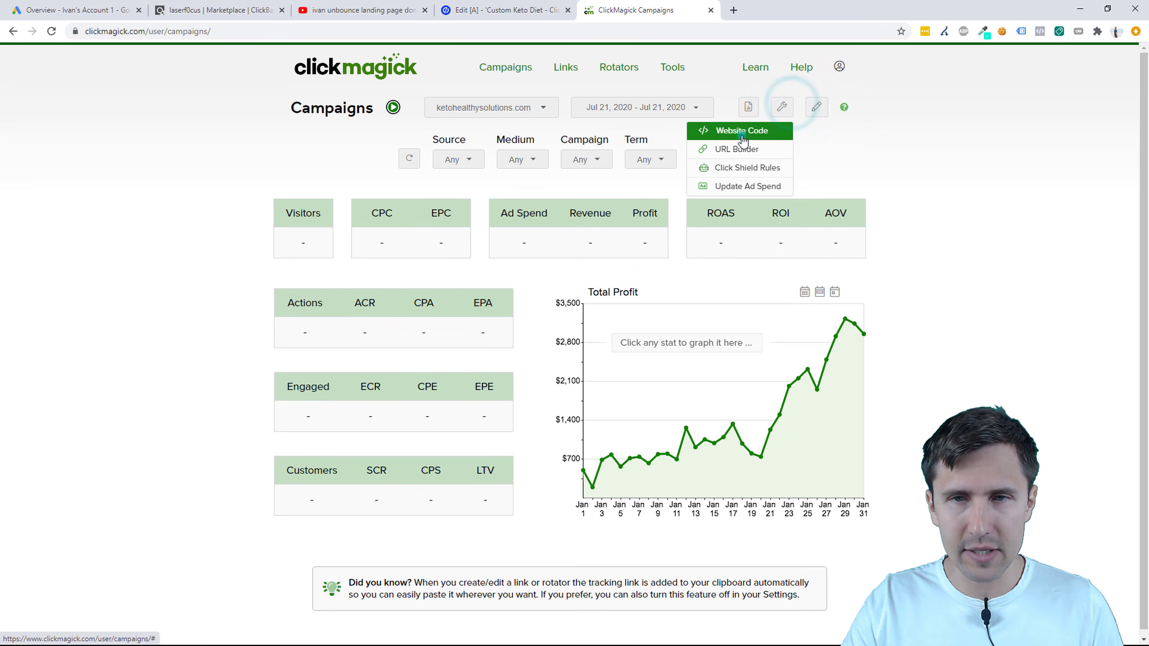
click(742, 136)
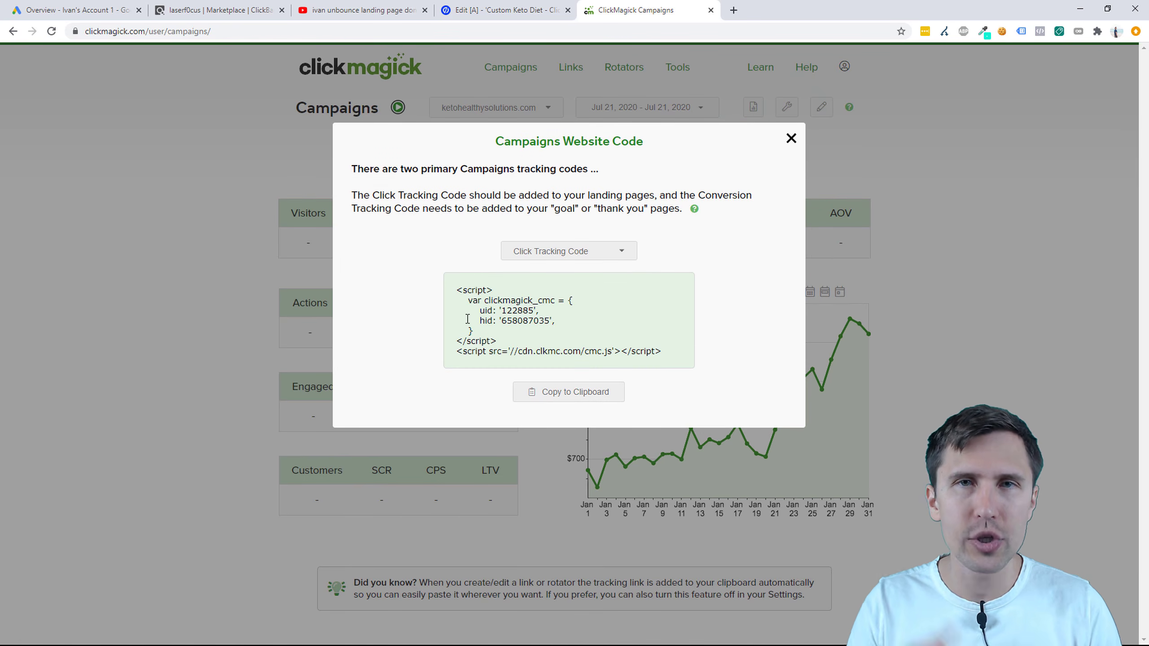
click(563, 389)
click(504, 10)
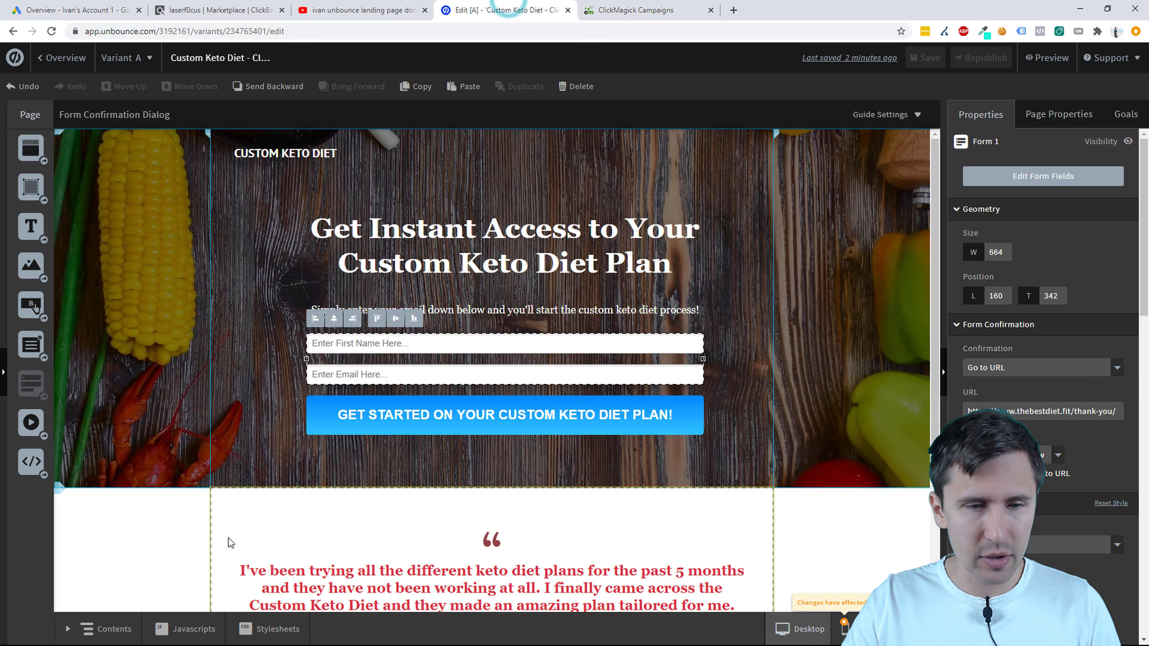
Step: Paste the ClickMagick tracking code as a Head script named 'ClickMagick Campaigns Code'
click(192, 629)
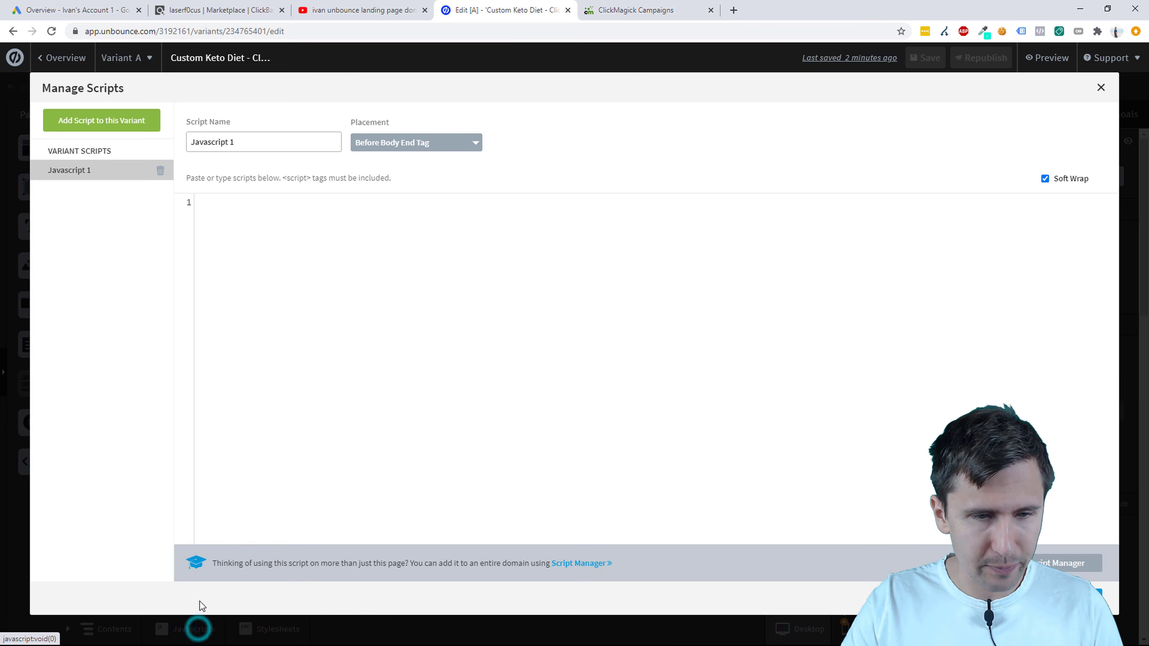
right_click(240, 203)
click(267, 299)
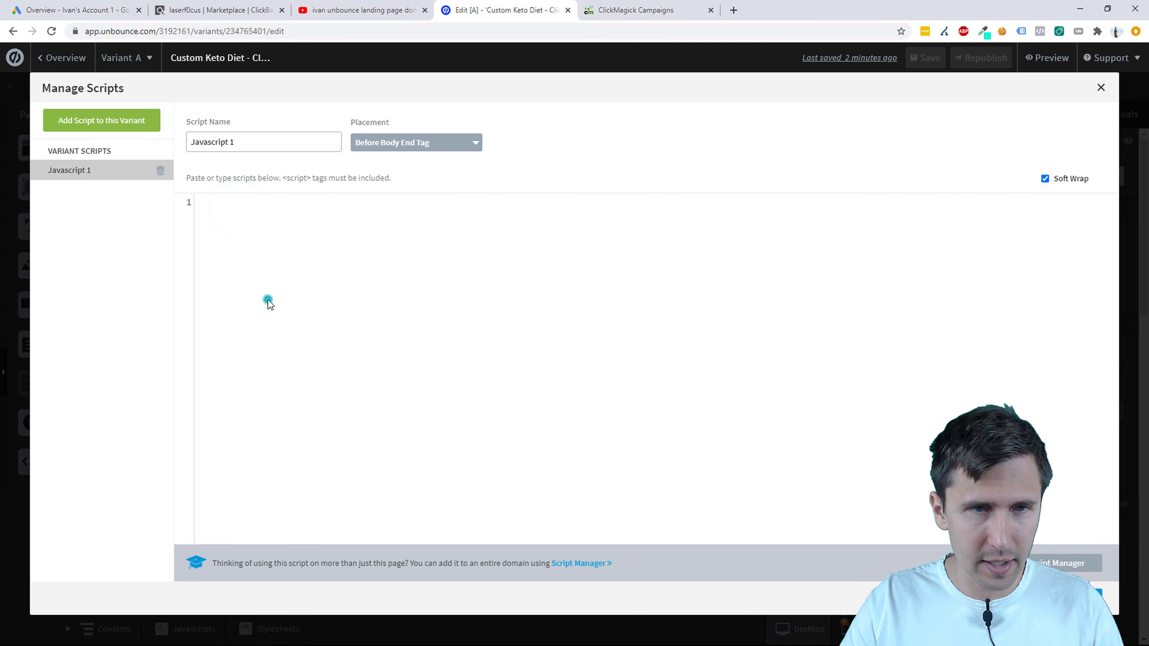
click(387, 150)
click(376, 202)
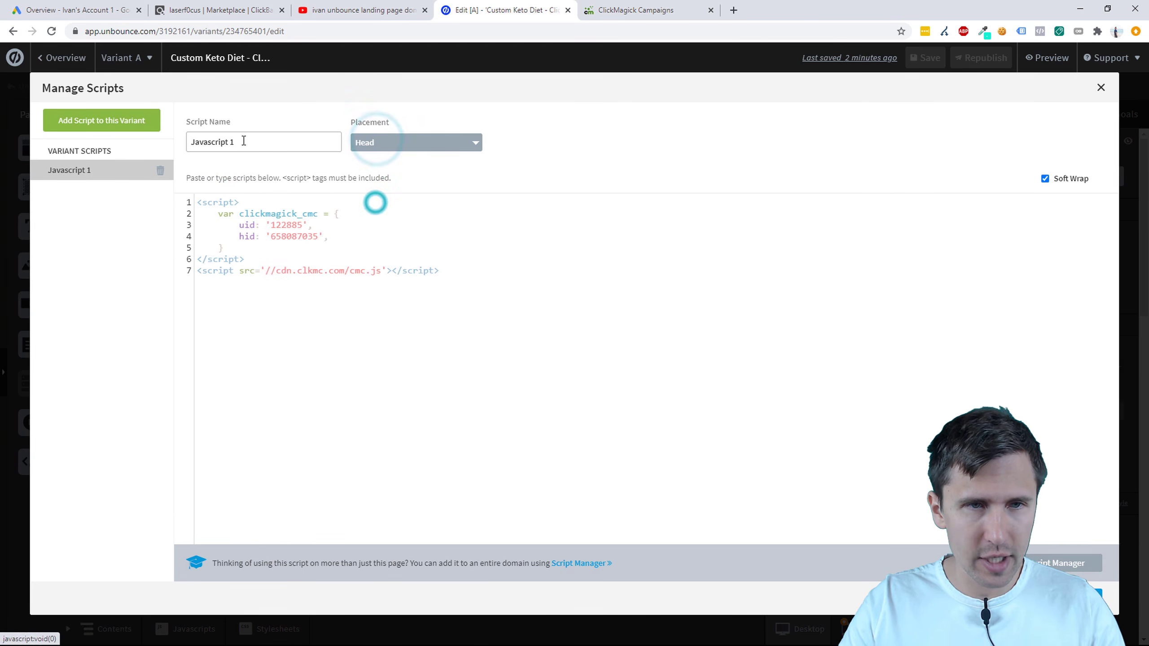
triple_click(243, 141)
text(cLICKm)
key(BackSpace)
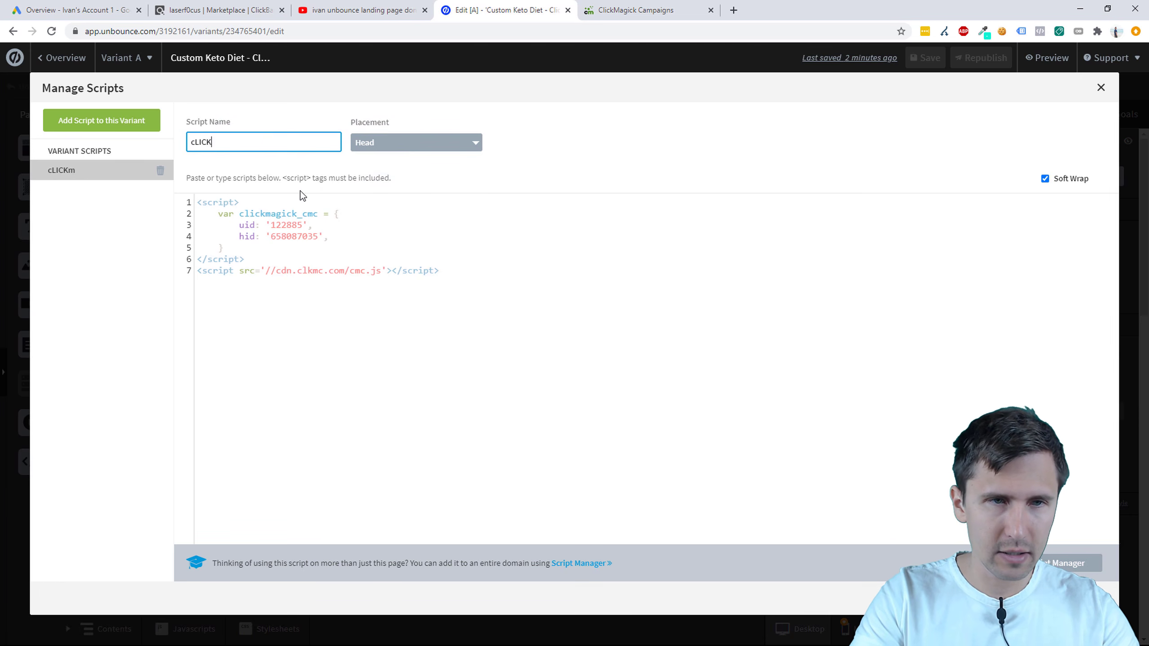
key(BackSpace)
text(ClickMagic)
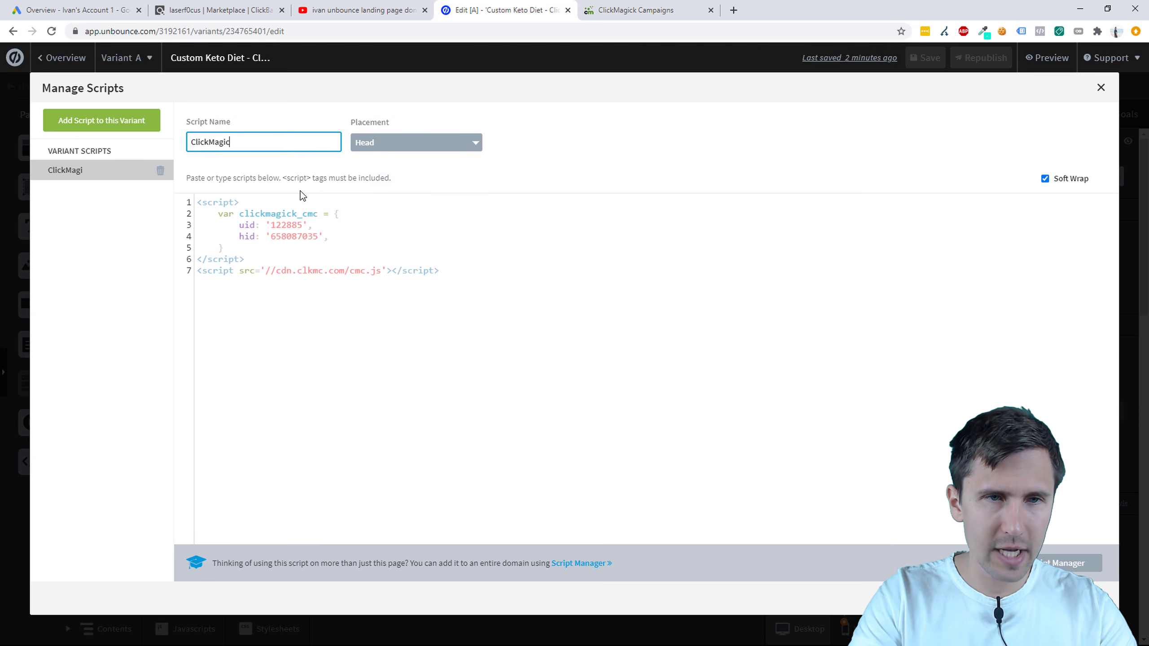
text(k Campaigns Code)
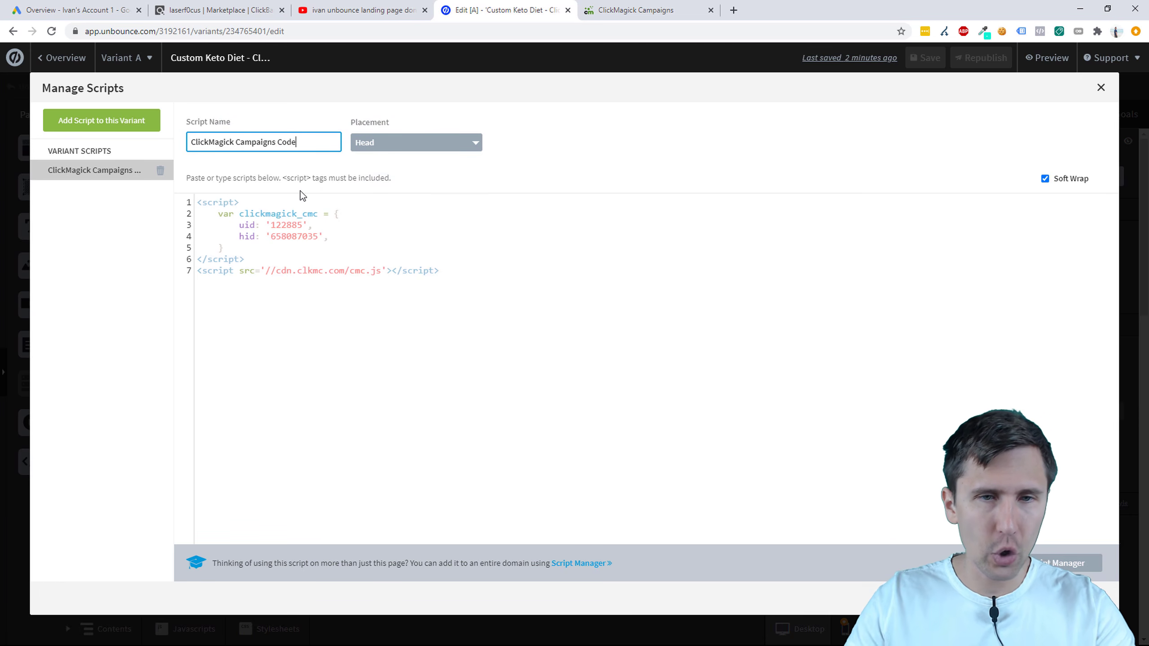
click(1086, 599)
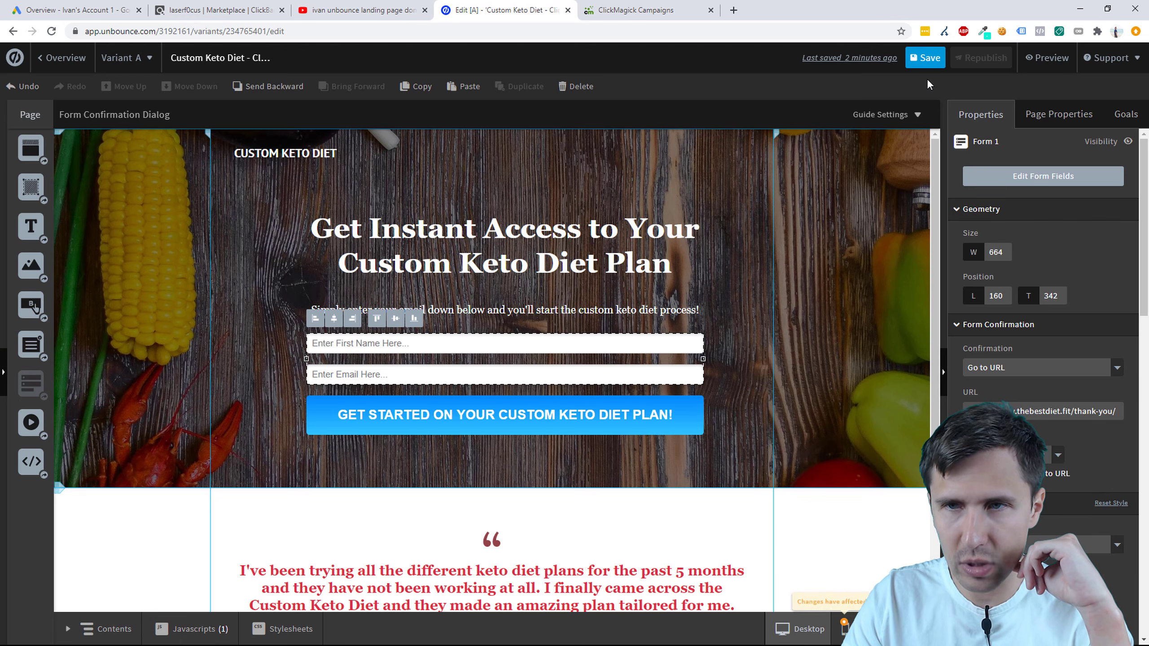
Step: Save and republish the keto landing page
click(926, 62)
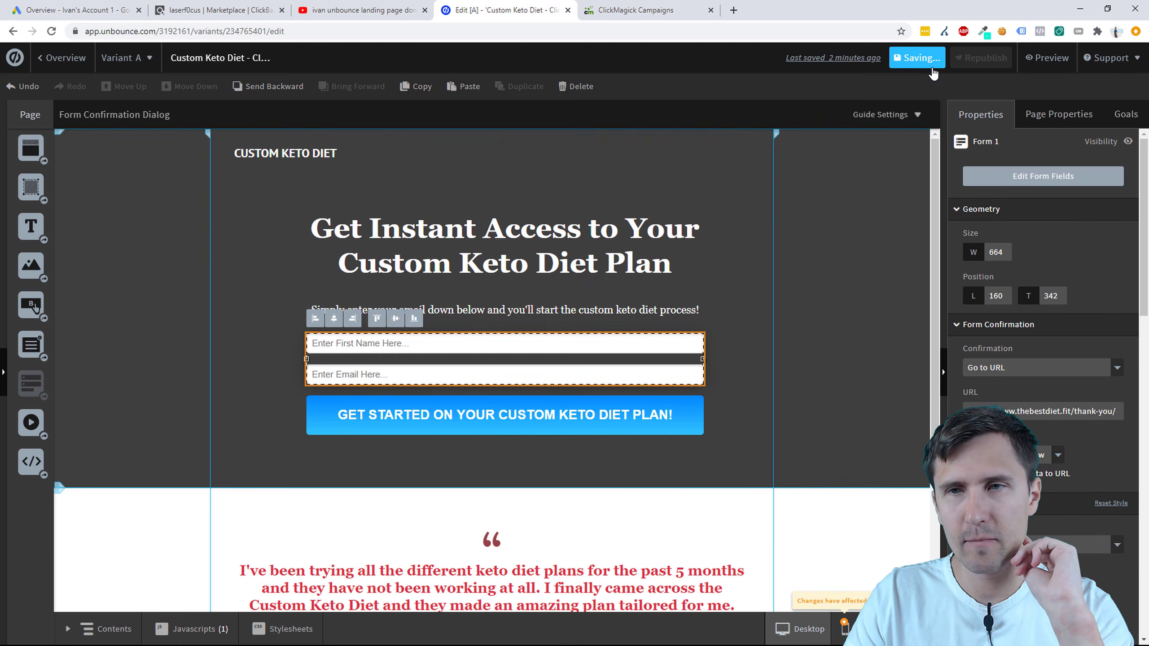
click(985, 68)
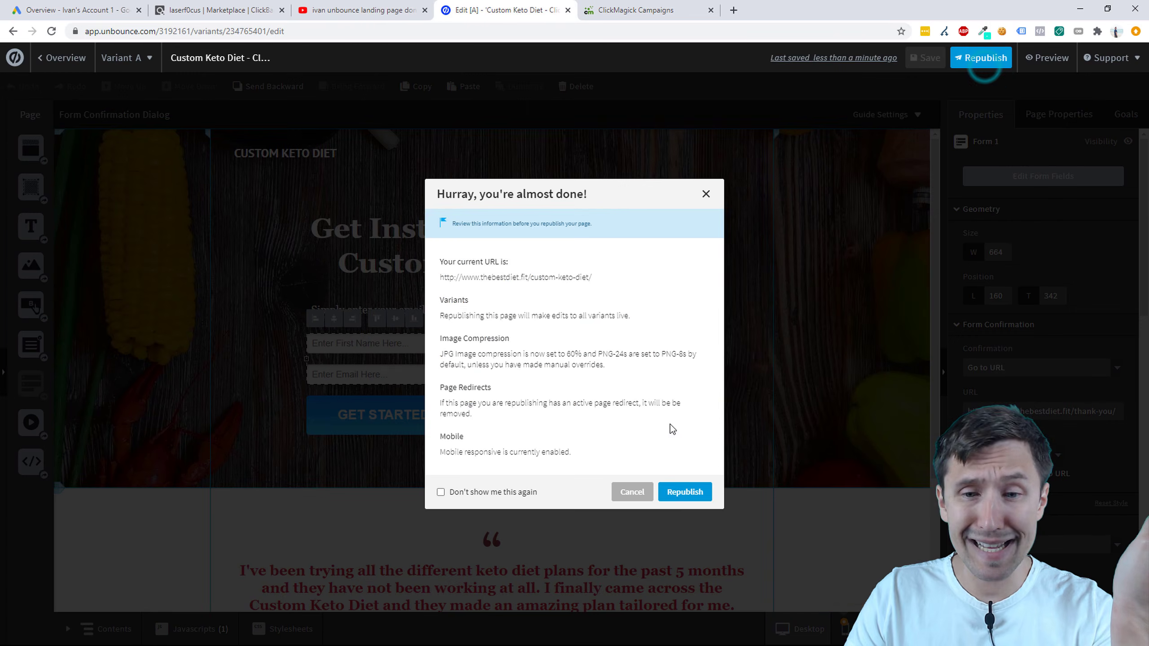
click(688, 488)
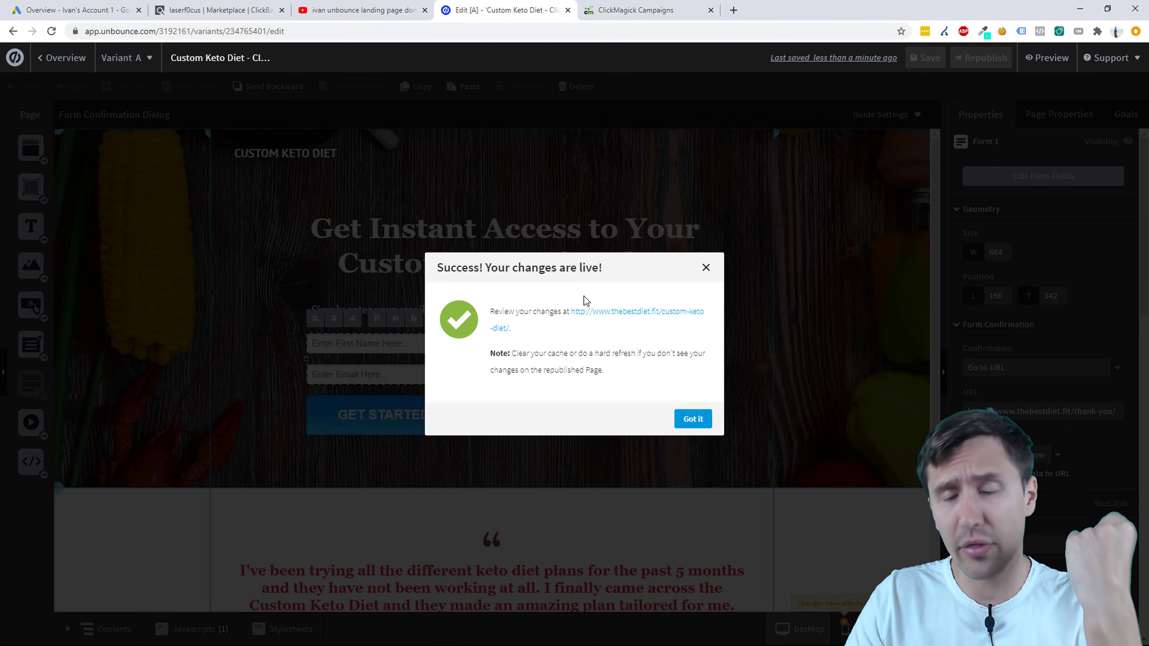
click(703, 422)
Step: Open the First Variant of Custom Keto Diet - Thank You Page for editing
click(62, 63)
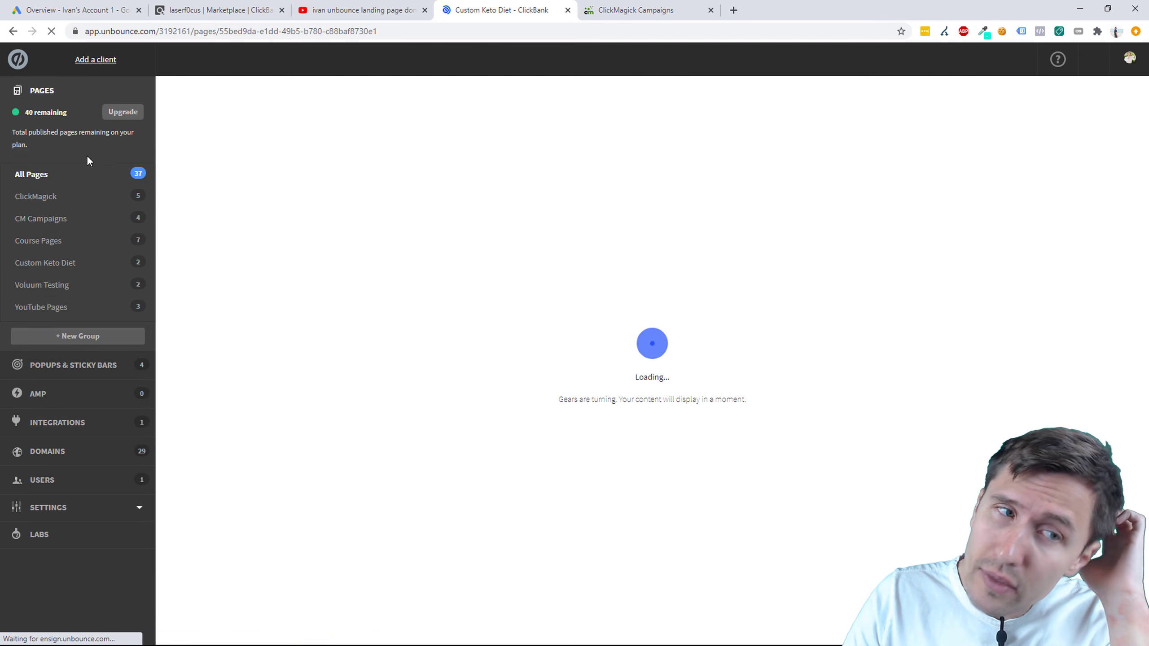
click(63, 262)
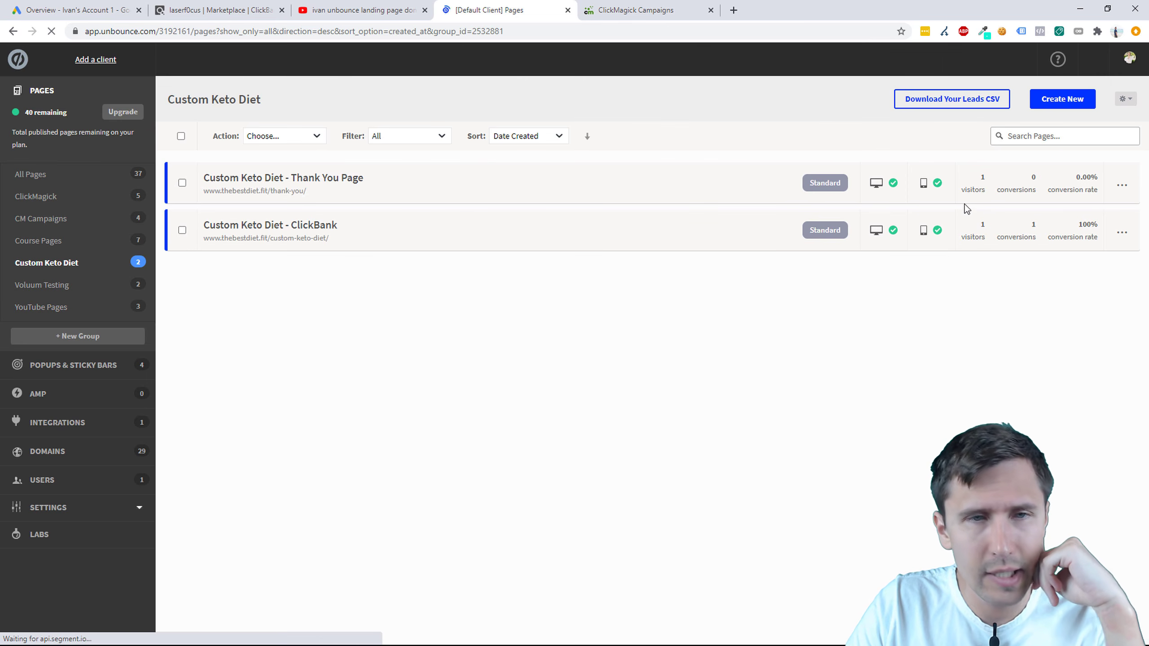
click(1129, 186)
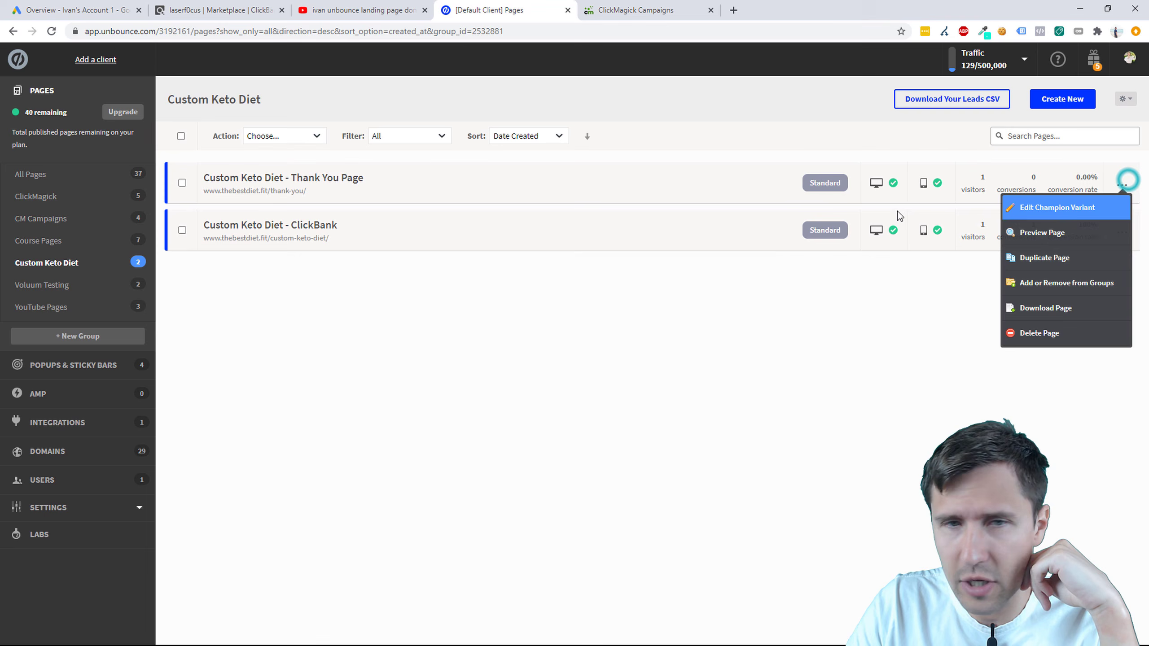
click(324, 185)
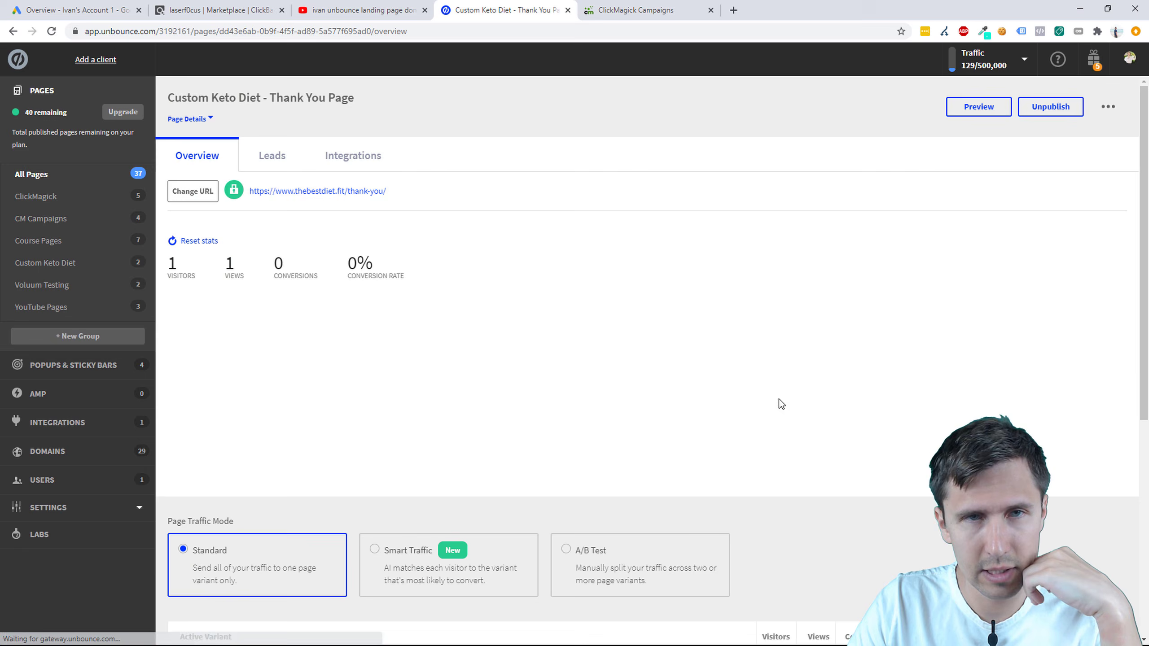
scroll(803, 410, down, 5)
click(1064, 312)
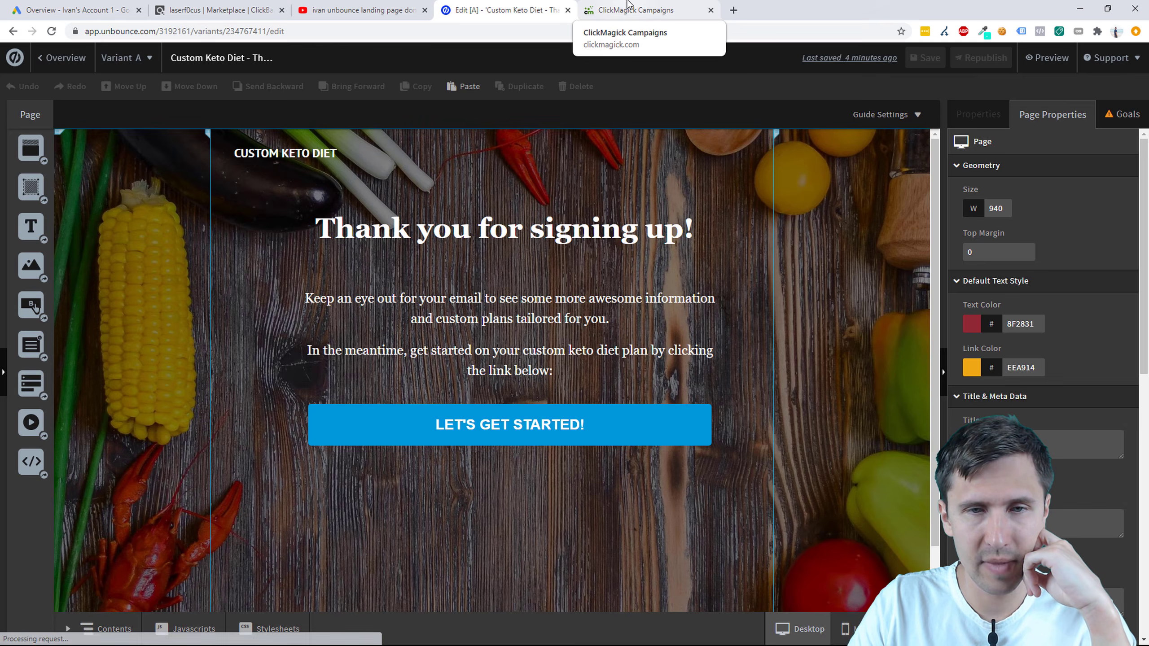
Step: Copy ClickMagick's Action conversion tracking code with ref 'signedup', then return to Unbounce
click(629, 6)
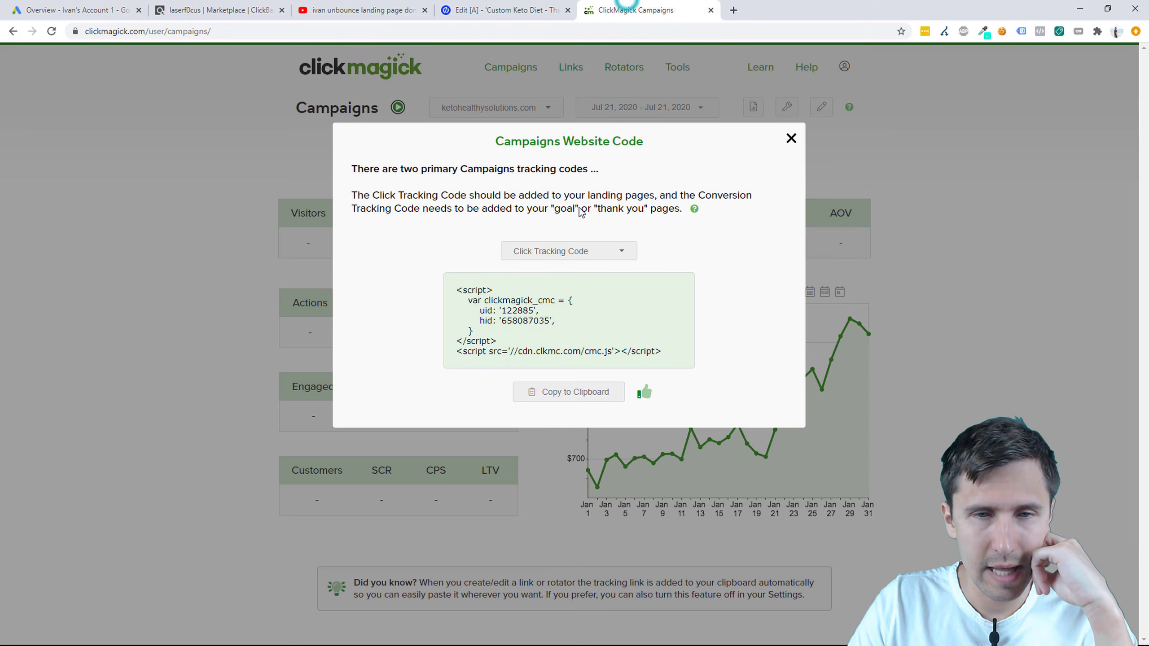
click(579, 251)
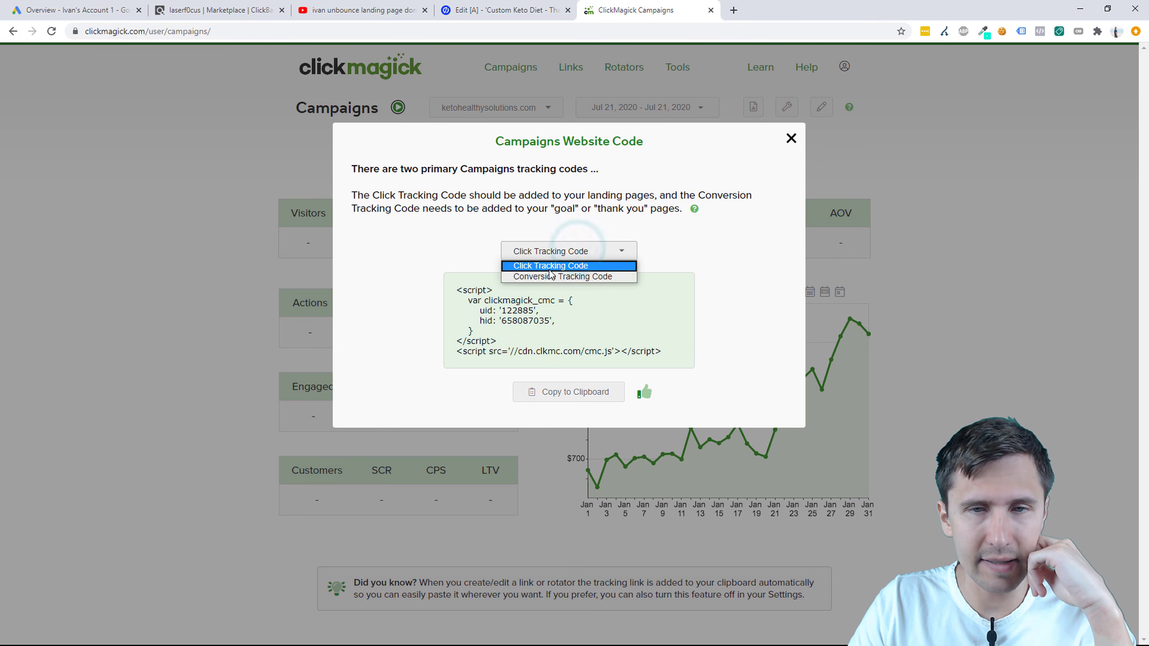
click(539, 275)
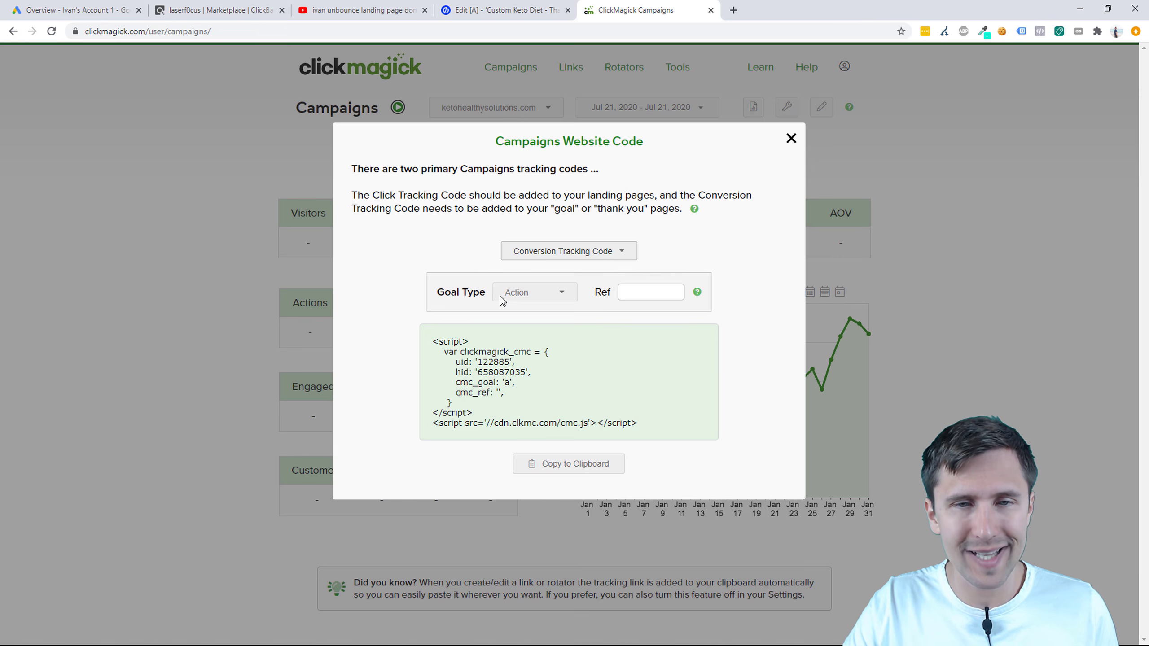
click(560, 464)
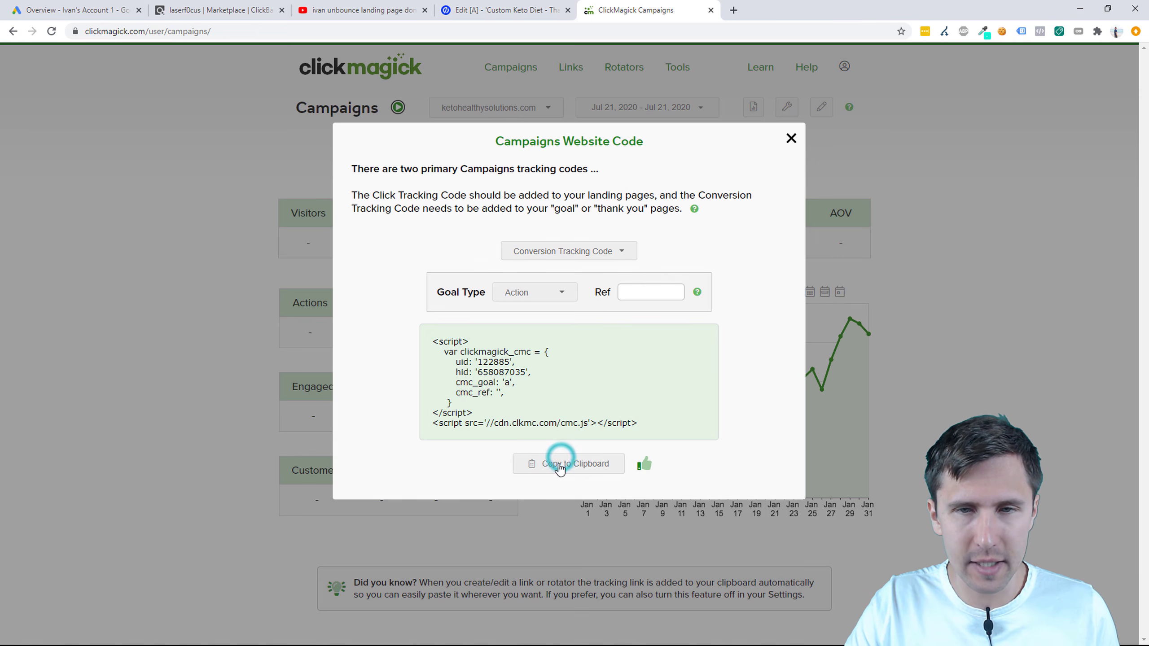
click(628, 292)
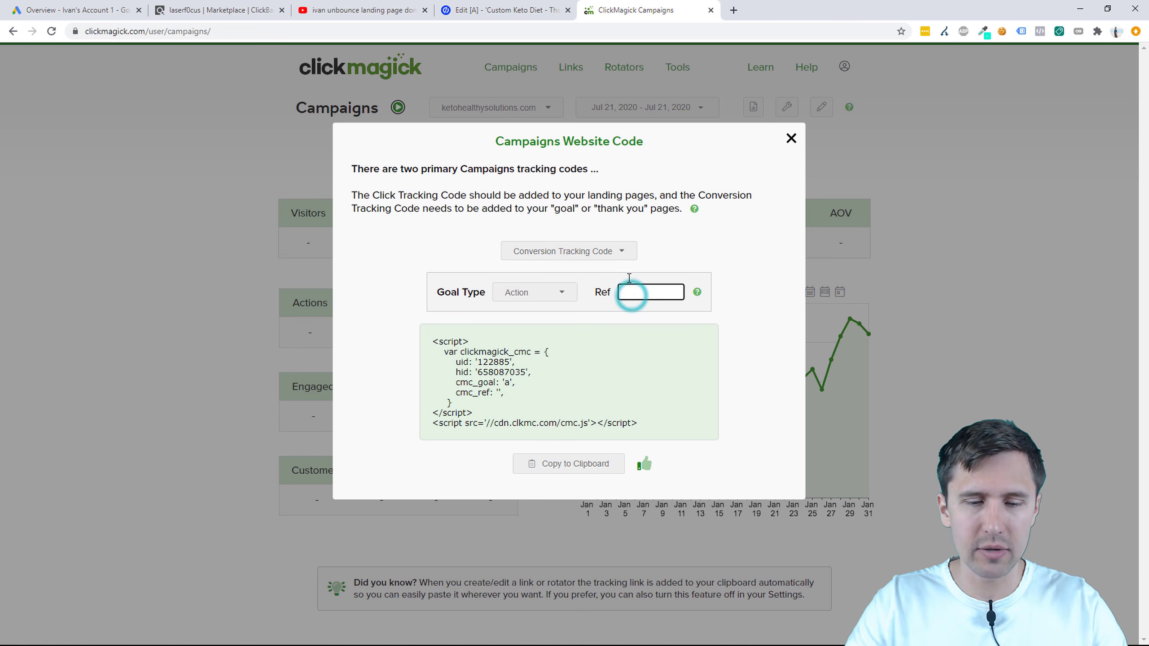
text(signedup)
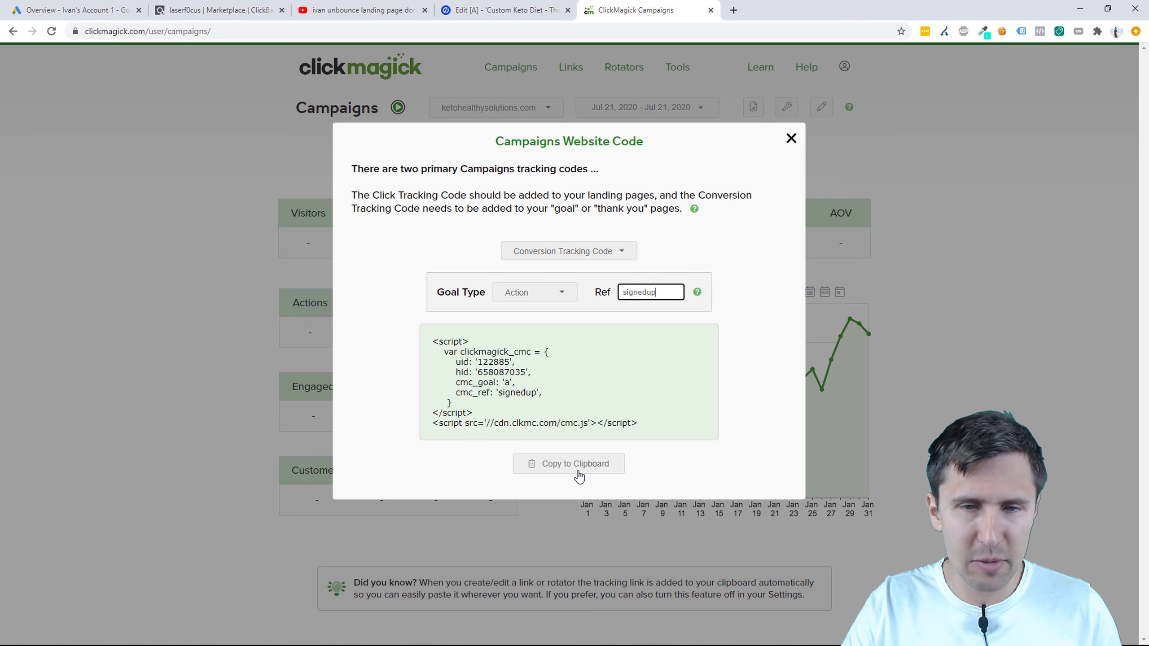
click(564, 466)
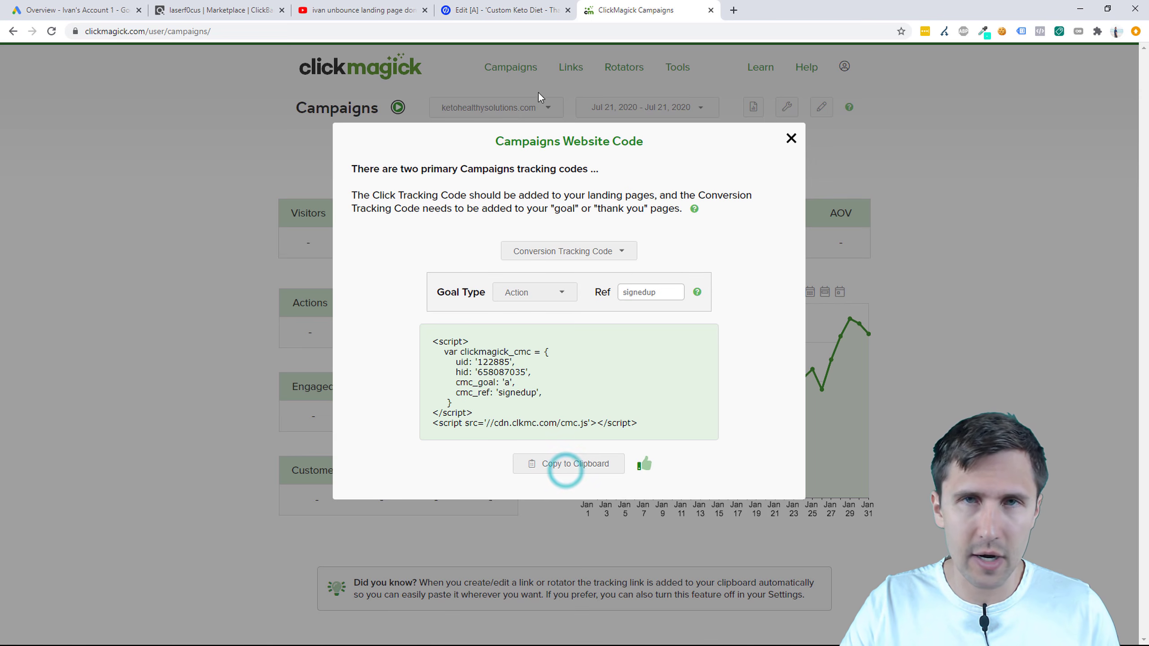
click(510, 9)
Step: Paste the ClickMagick conversion script into the thank-you page head and name it 'ClickMagick Camp'
click(185, 627)
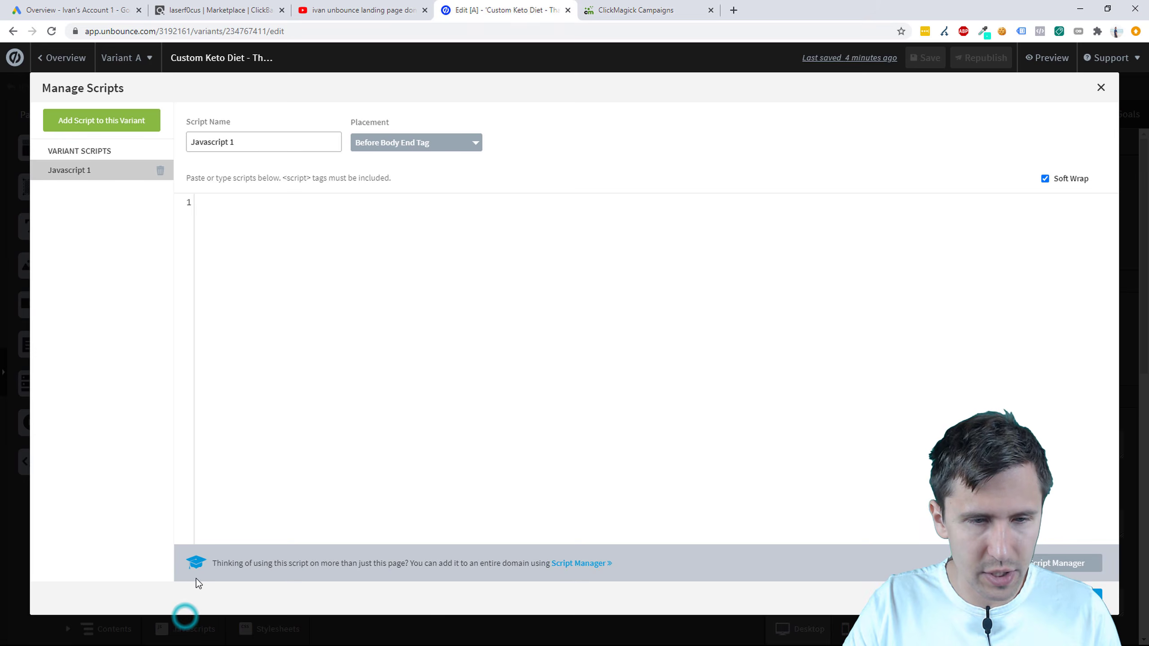
click(250, 192)
right_click(240, 203)
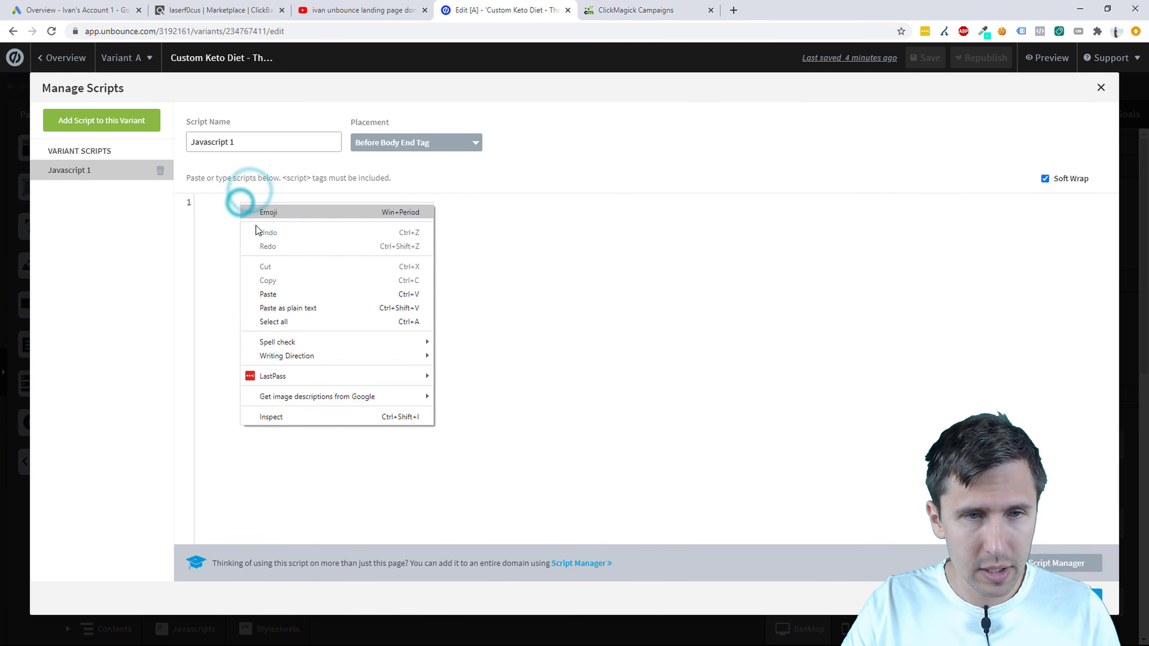
click(290, 293)
click(398, 144)
click(377, 204)
click(270, 148)
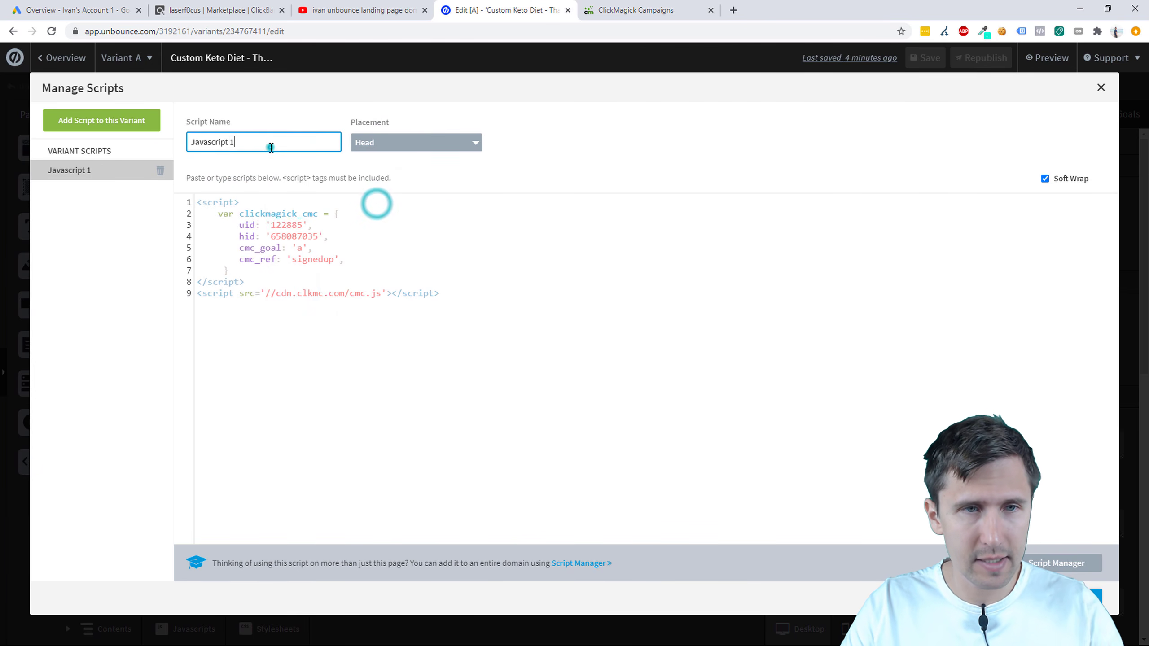
triple_click(270, 148)
text(ClickM)
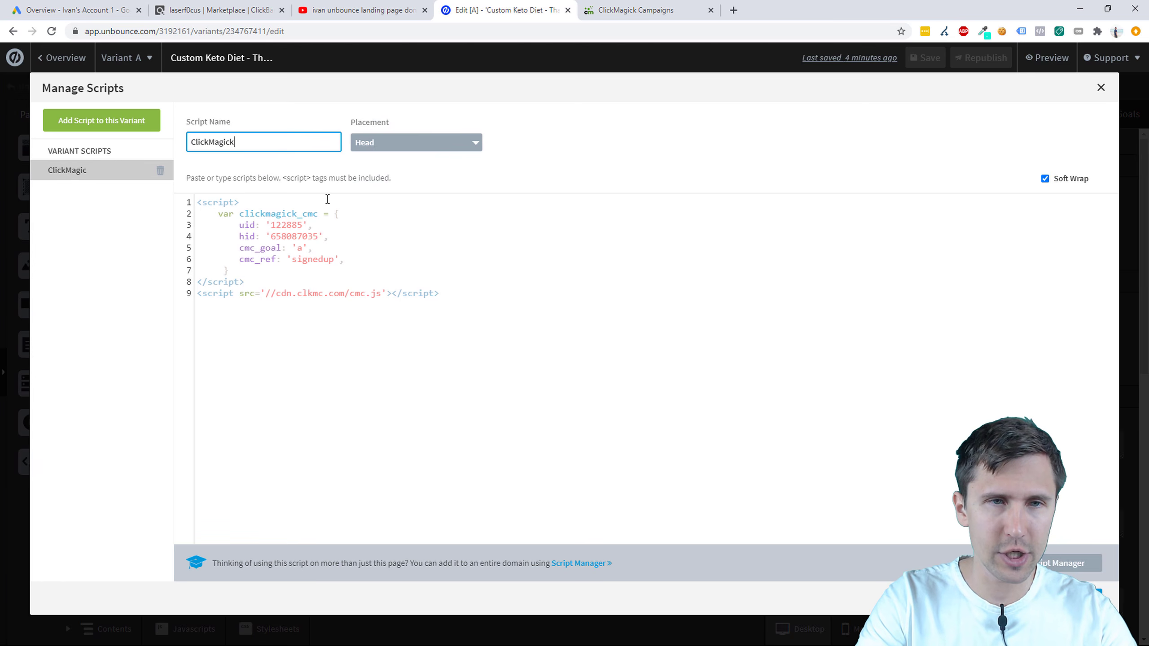
text(agick)
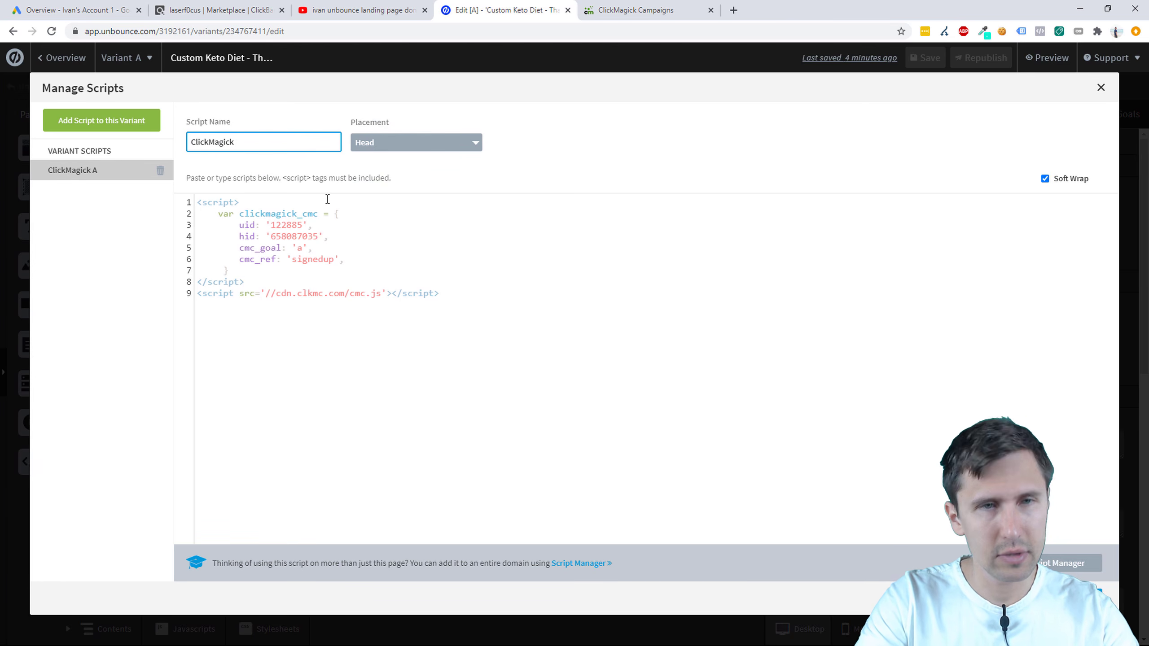
text( Campaigns - Action)
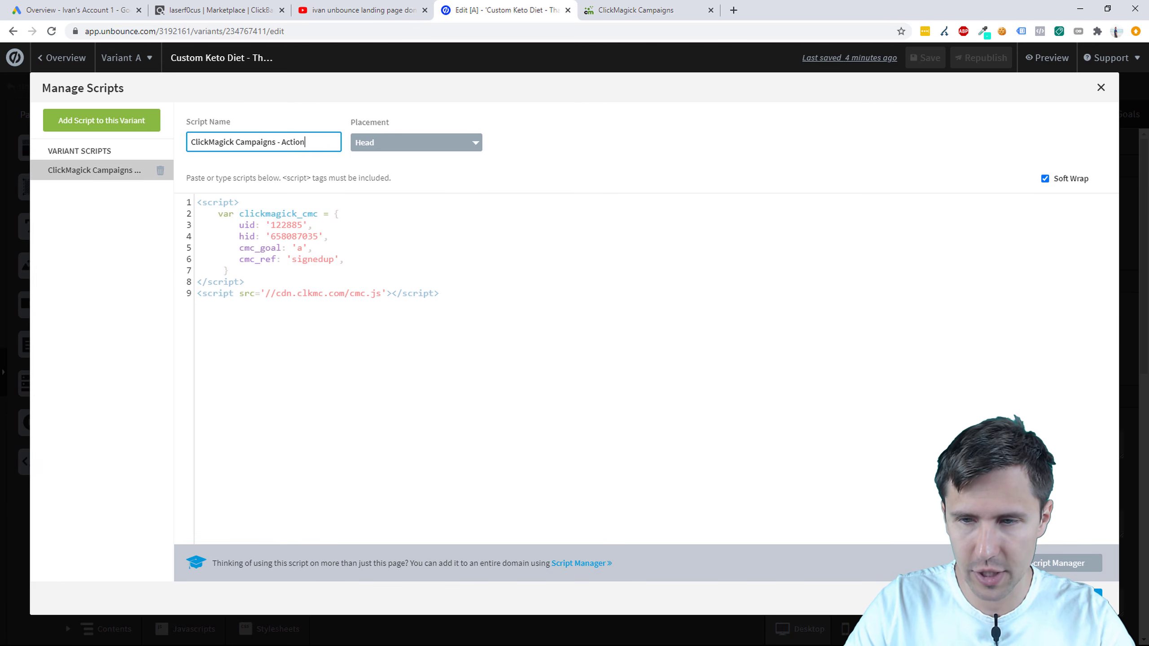
click(1076, 597)
Step: Save and republish the thank-you page, then return to its overview
click(926, 64)
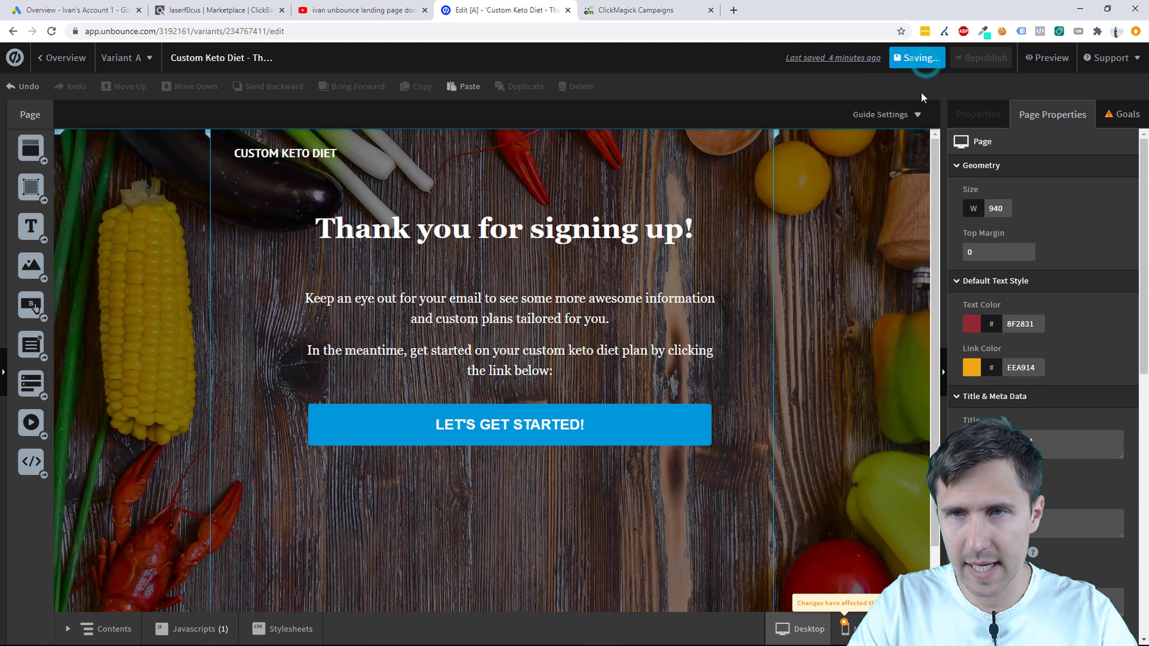
click(980, 57)
click(674, 489)
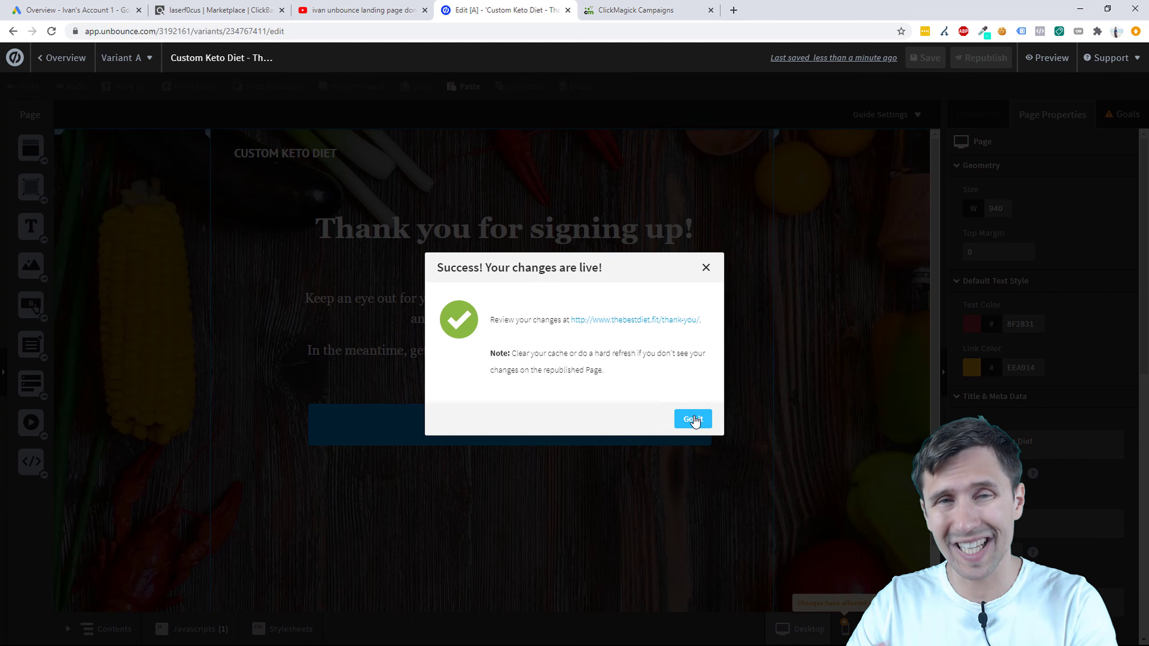
click(688, 417)
click(64, 57)
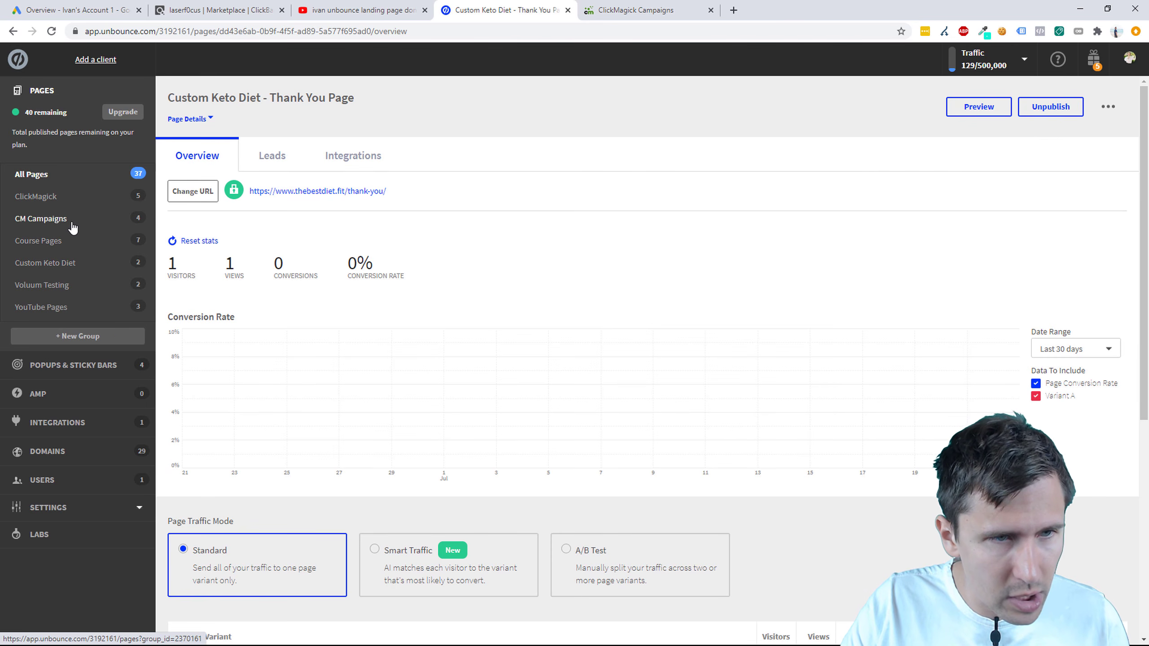
Step: Copy the Custom Keto Diet - ClickBank page's live URL and bring up ClickMagick's Campaigns dashboard
click(76, 263)
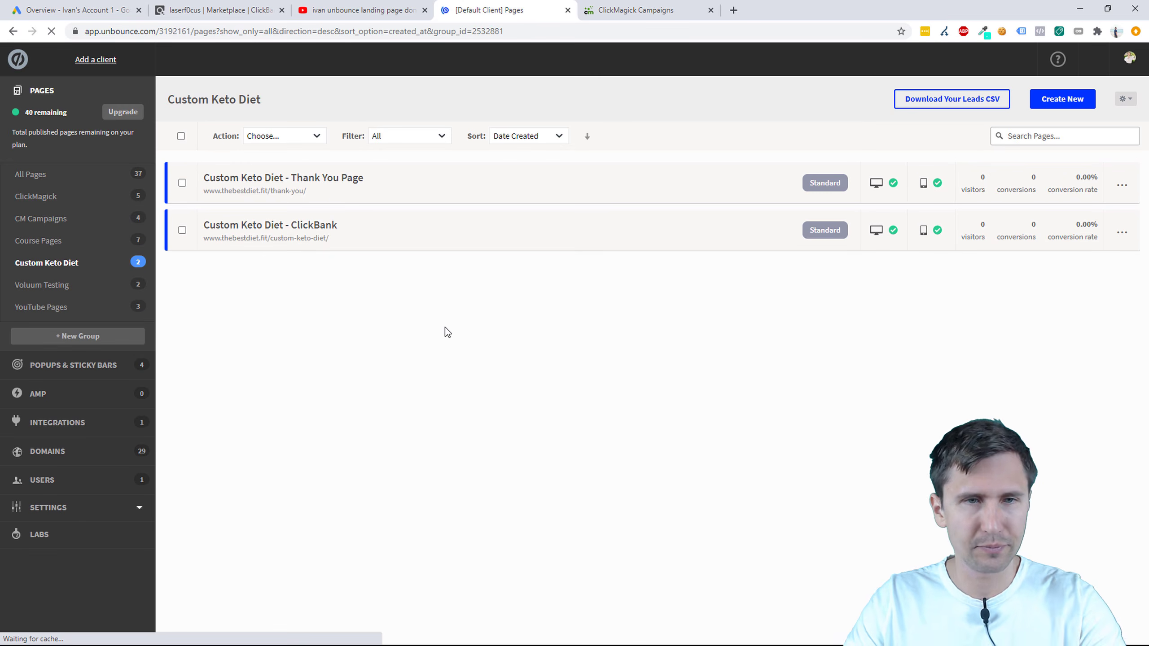
click(307, 225)
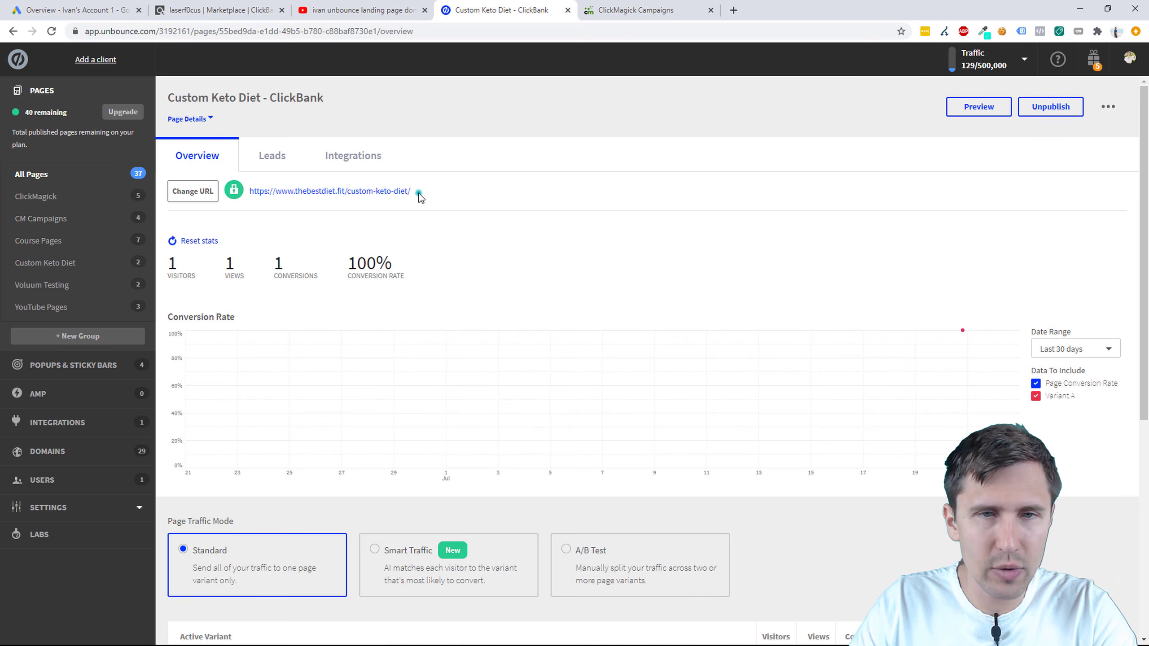
drag(414, 192, 251, 194)
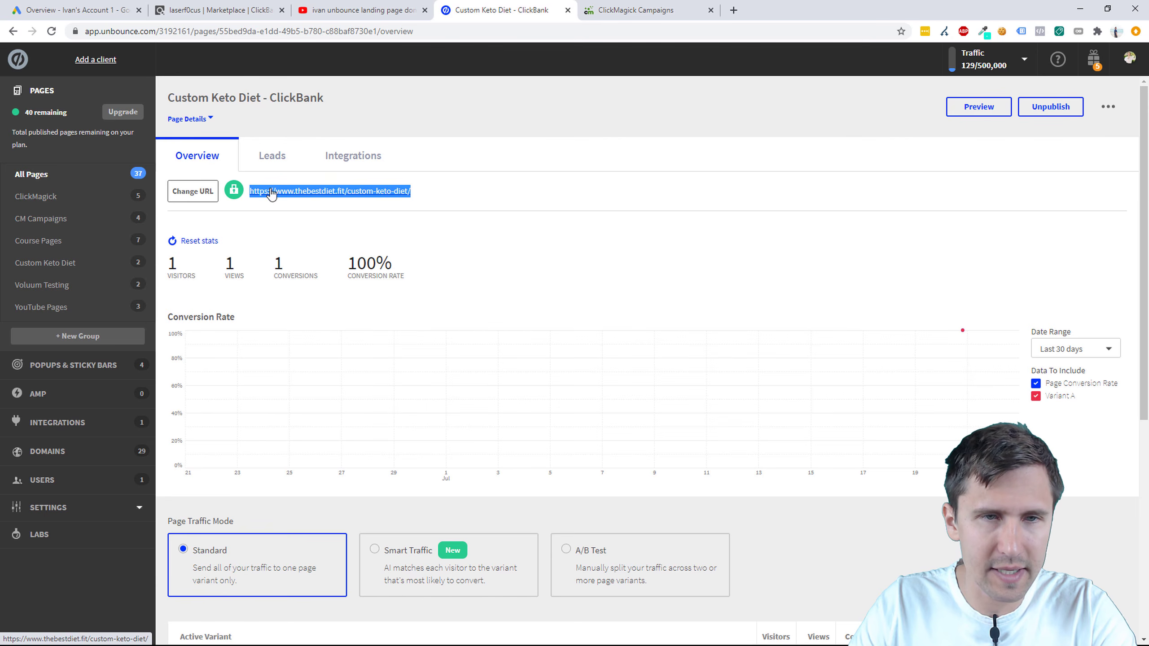
right_click(270, 190)
click(302, 280)
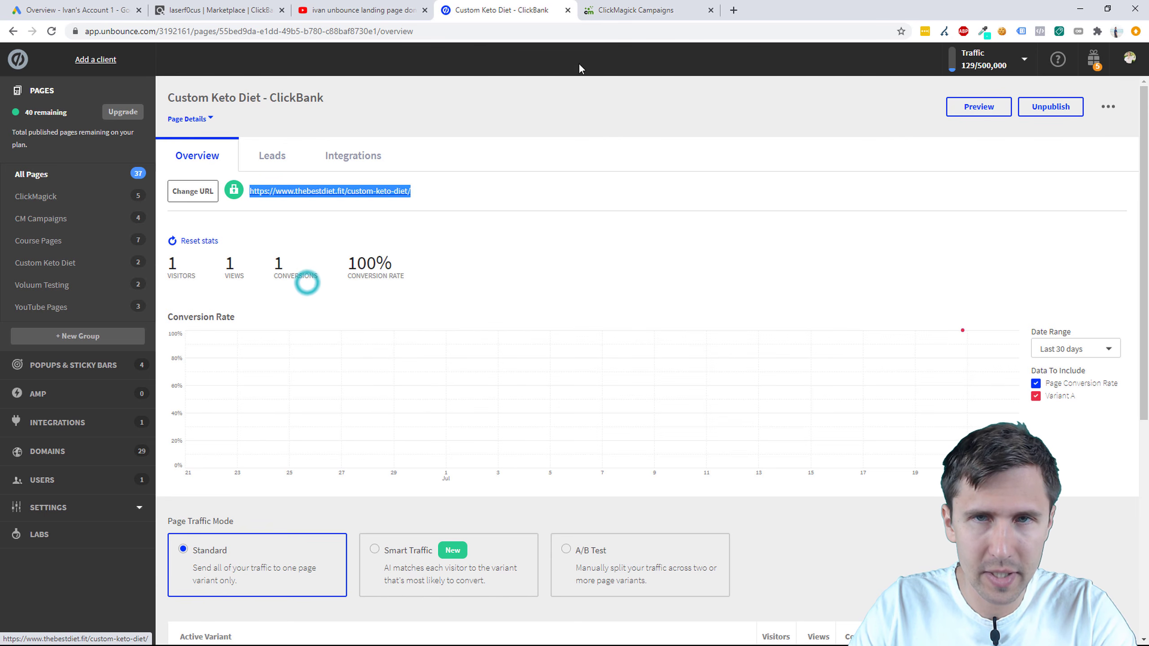
click(661, 10)
click(788, 145)
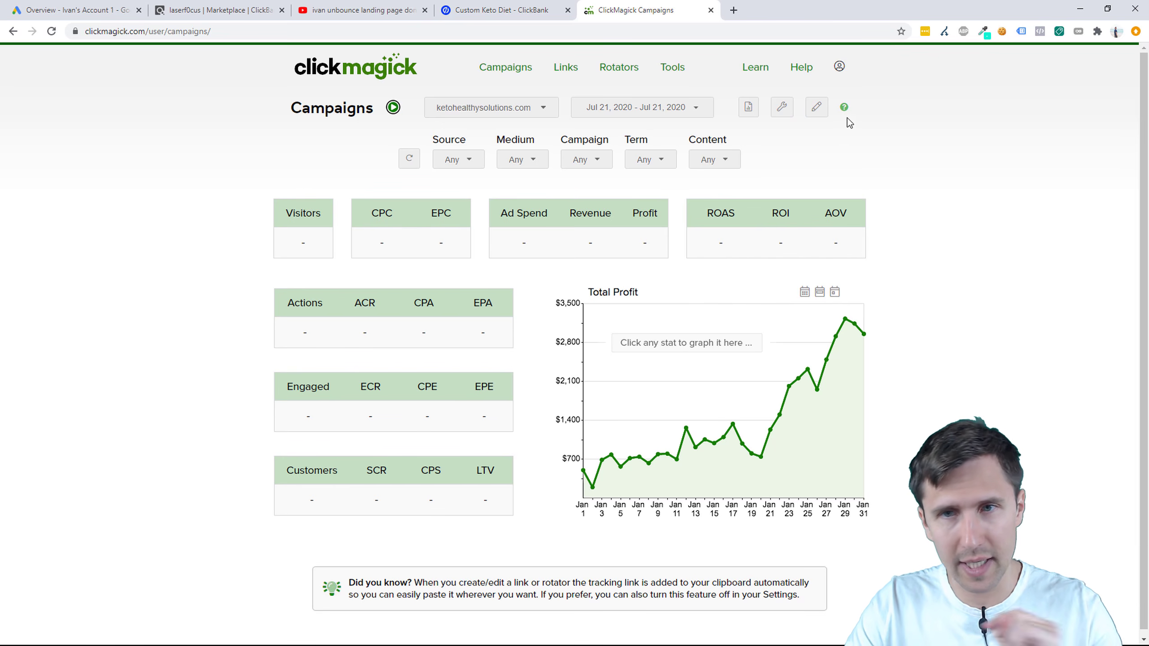
Step: Start a ClickMagick URL Builder link with the copied landing page URL as destination
click(783, 111)
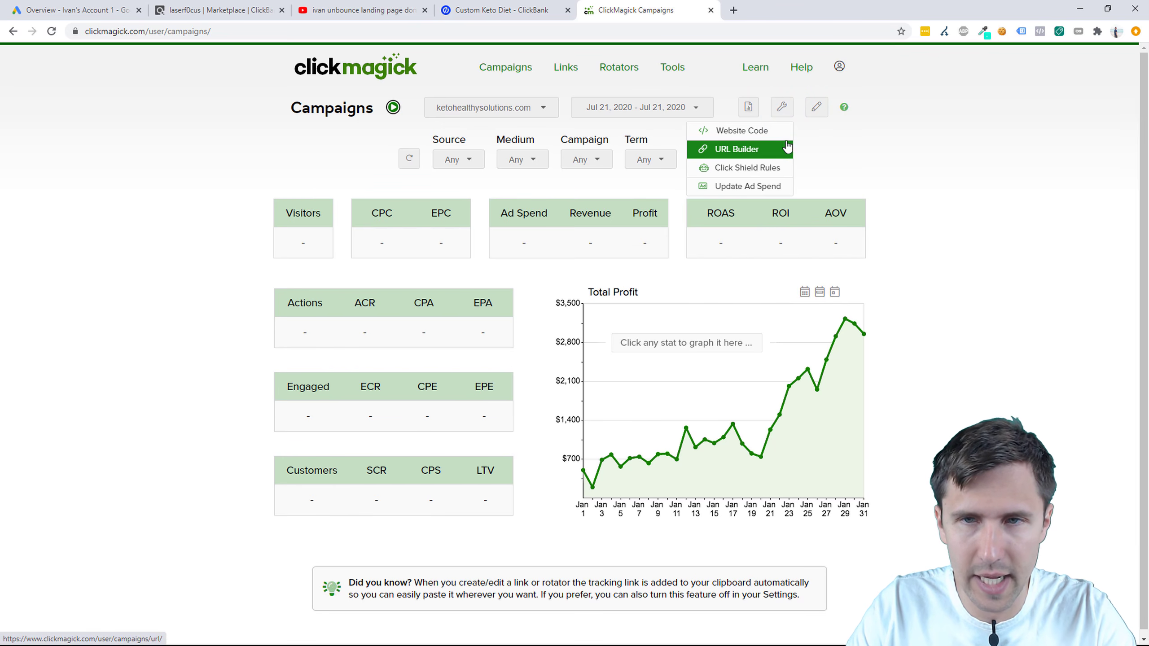
click(731, 149)
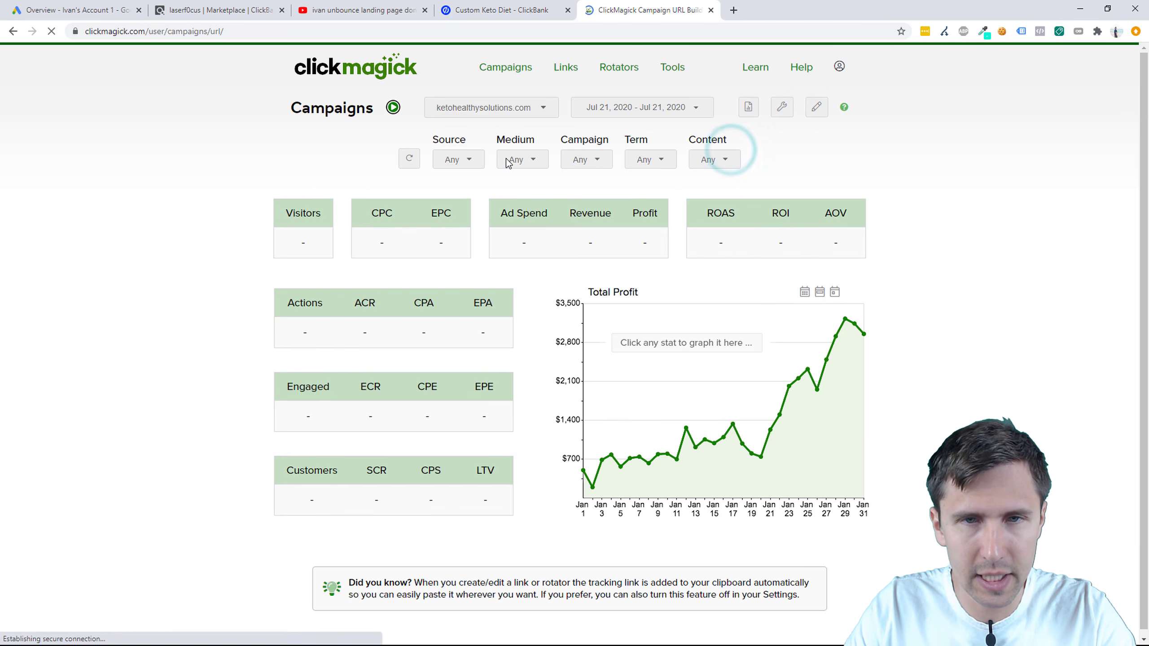
right_click(490, 175)
click(517, 268)
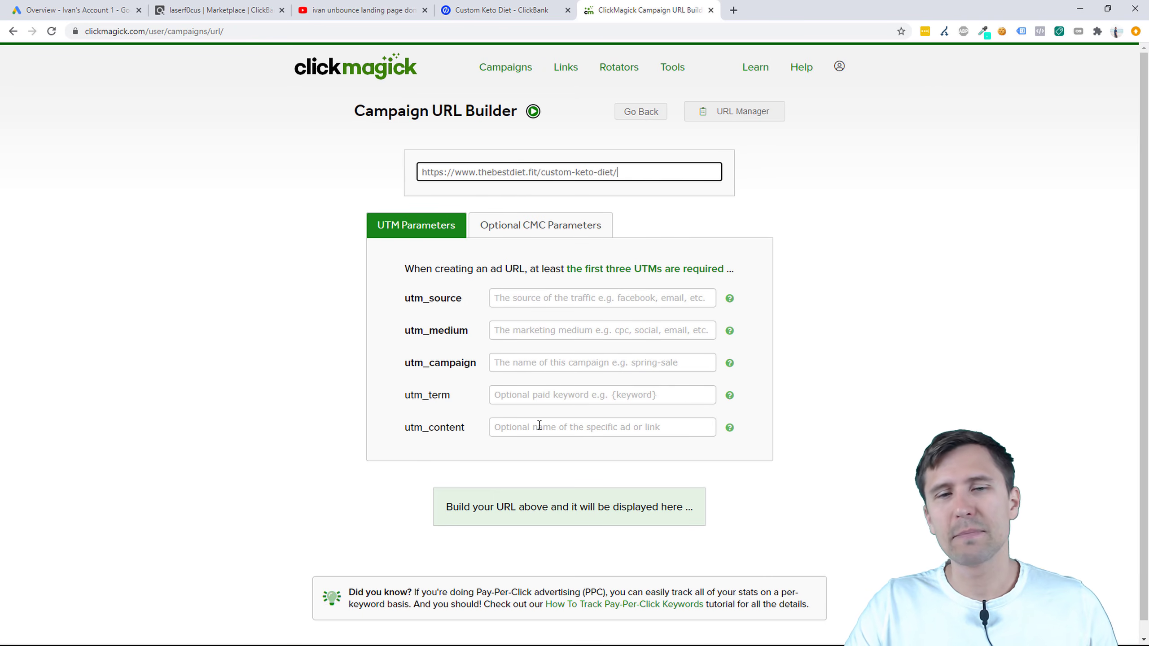
drag(410, 298, 449, 431)
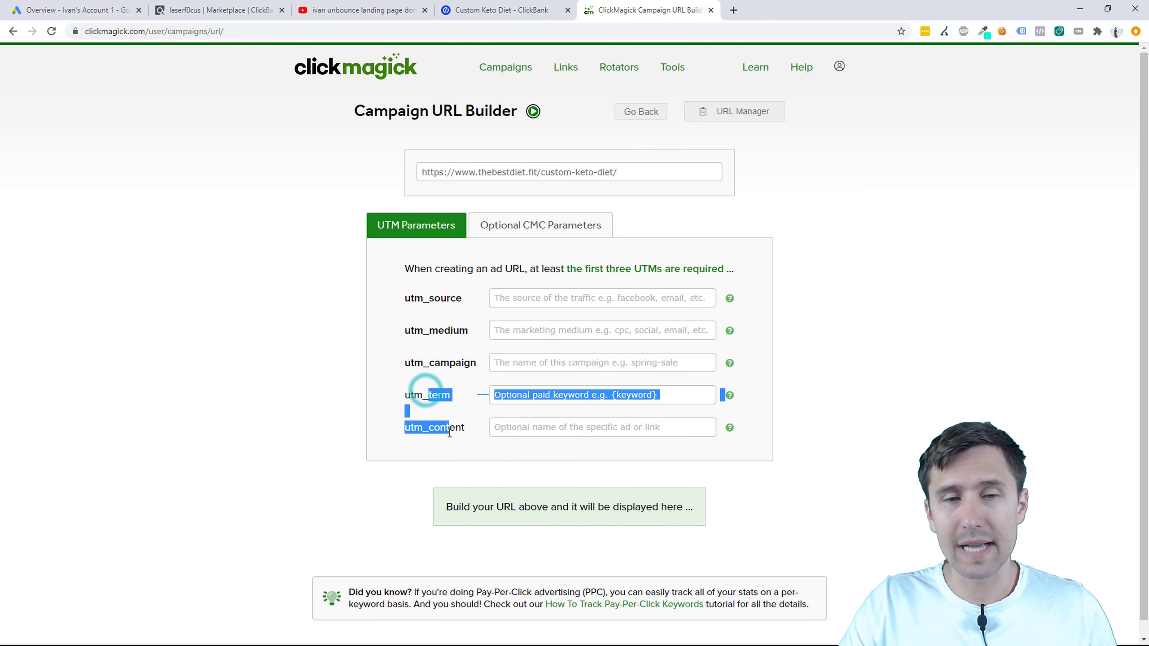
Step: Tag it with utm_source google, utm_medium search, utm_campaign custom-keto-diet and utm_term {keyword}
click(512, 297)
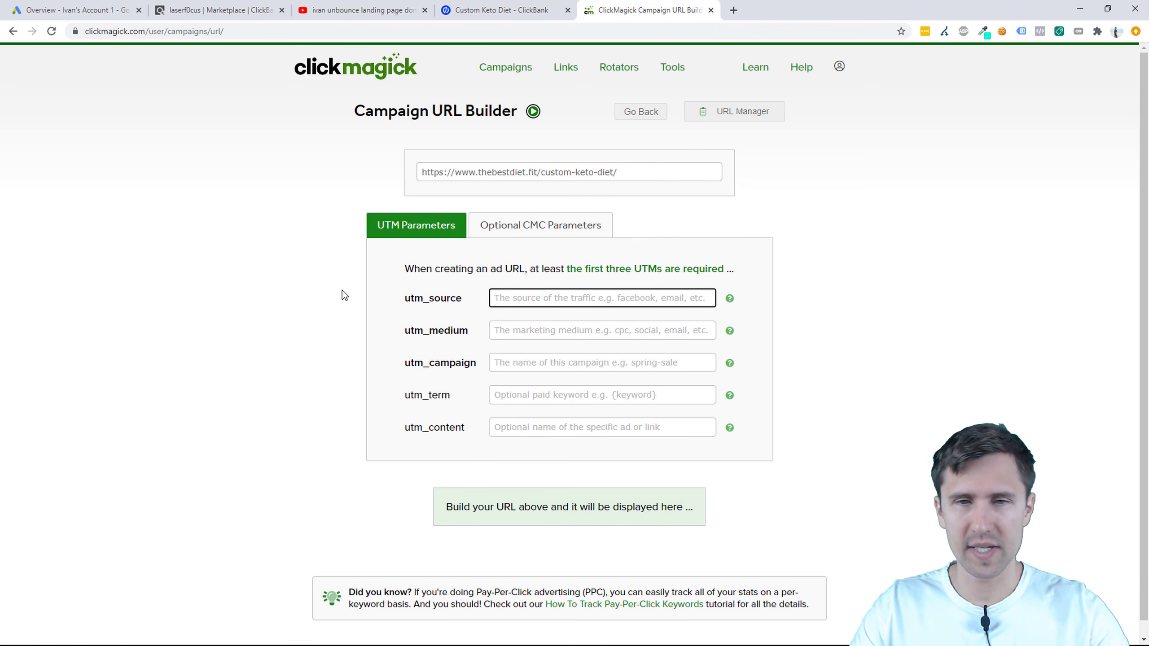
text(google)
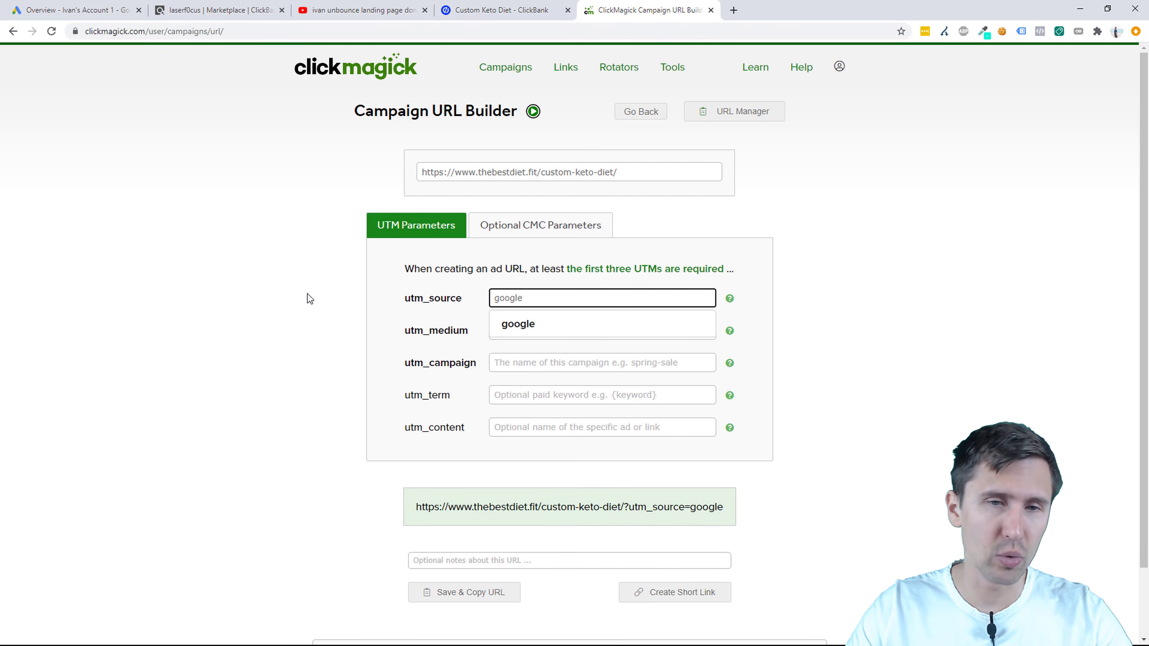
click(309, 299)
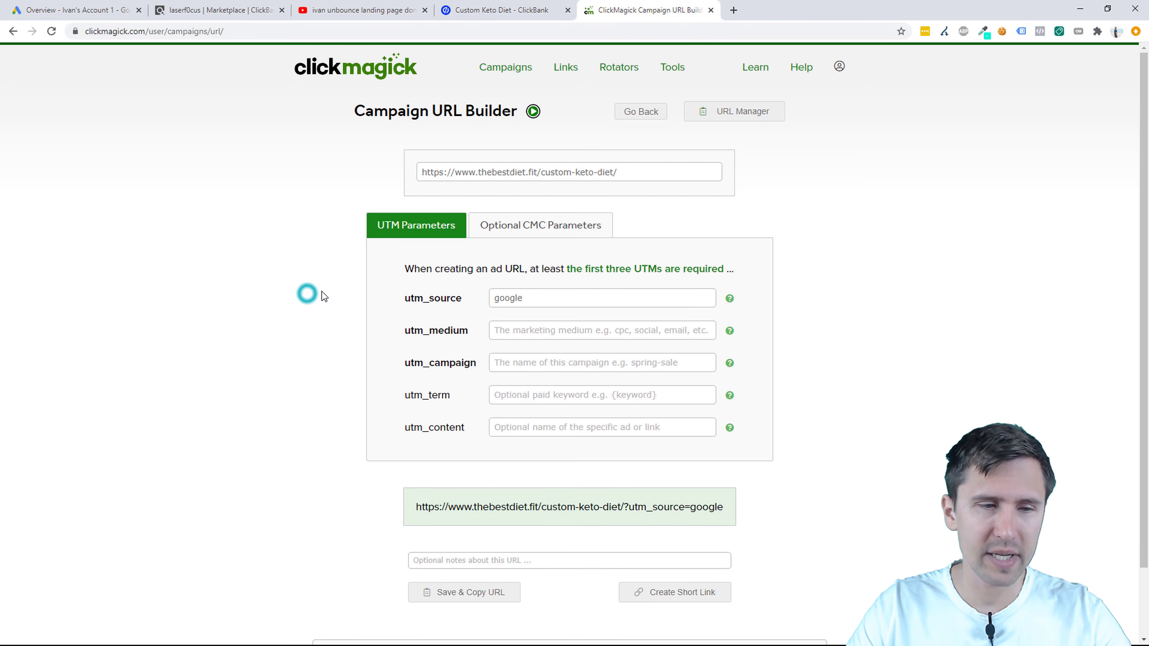
click(516, 331)
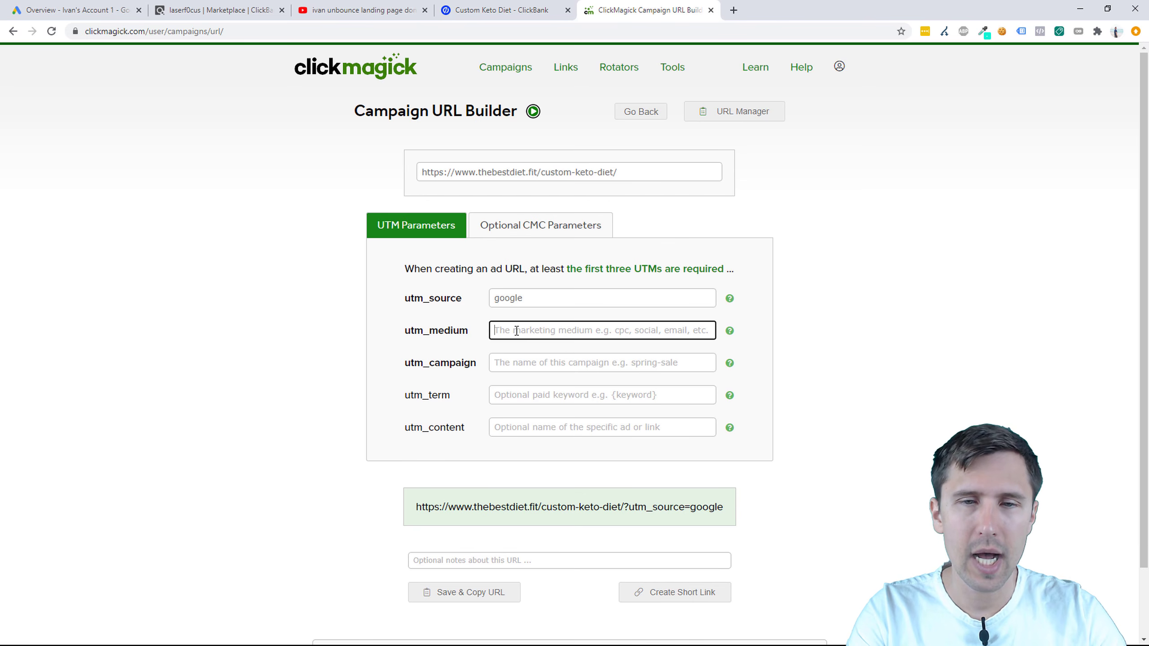
text(search)
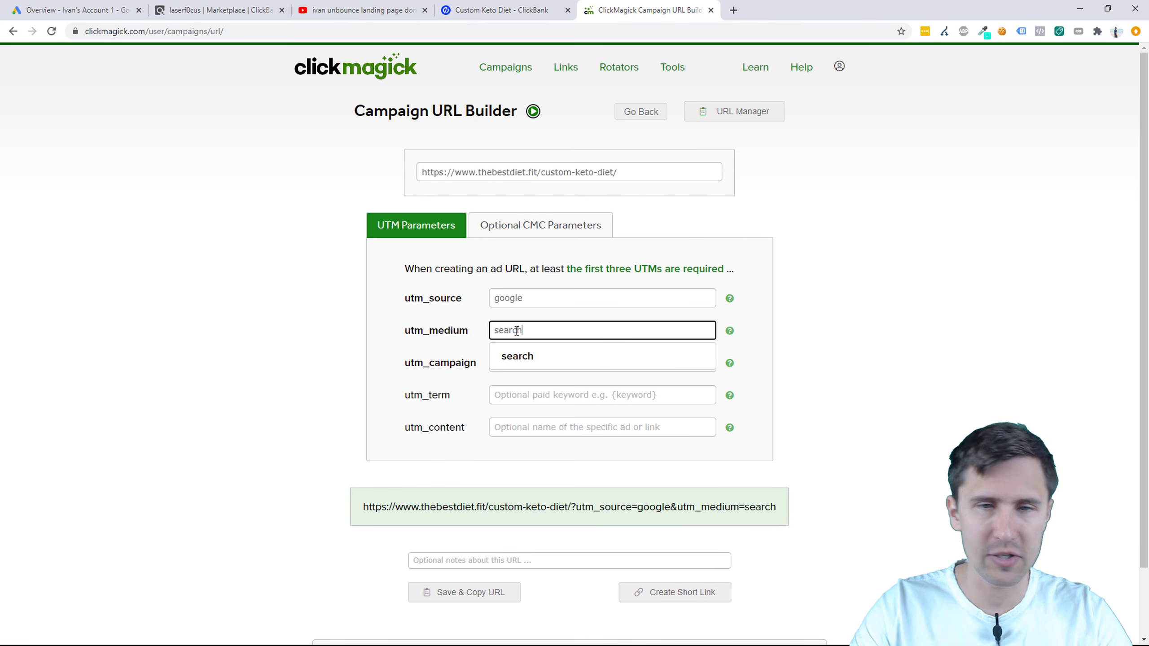
click(450, 324)
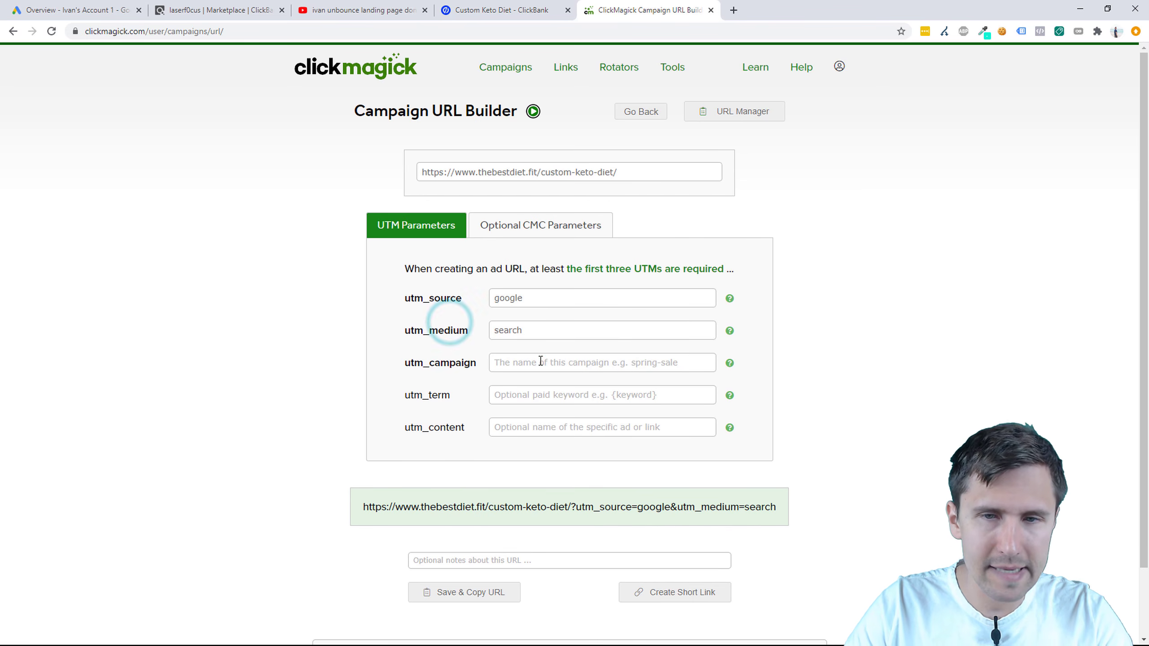
click(539, 362)
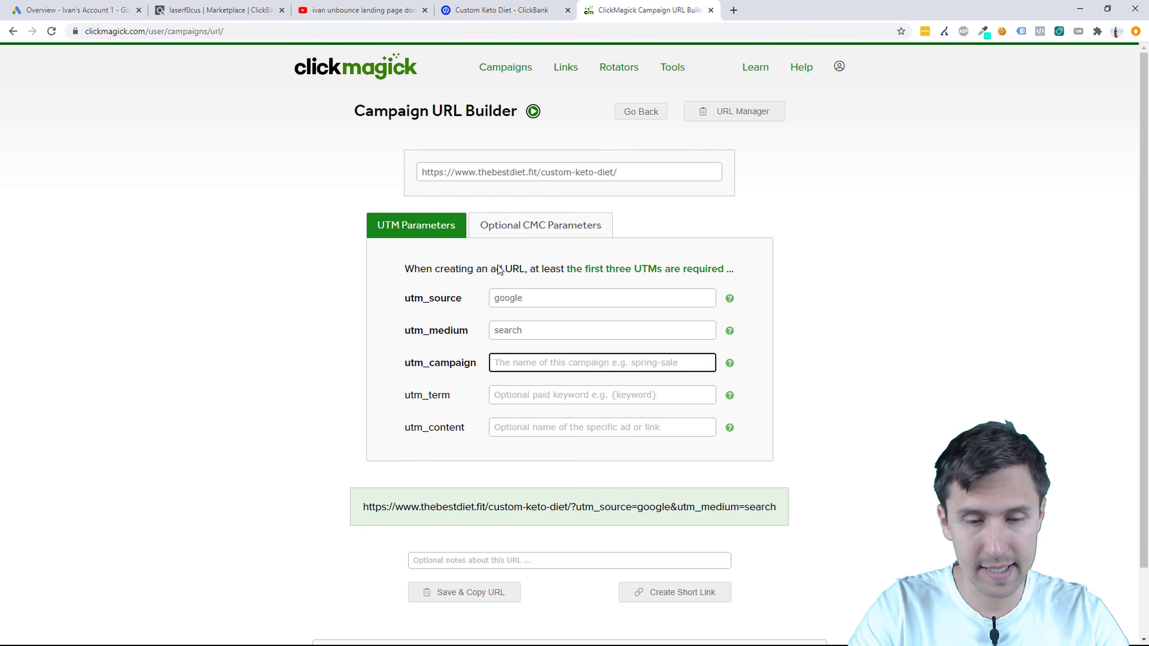
text(custom-keto-diet)
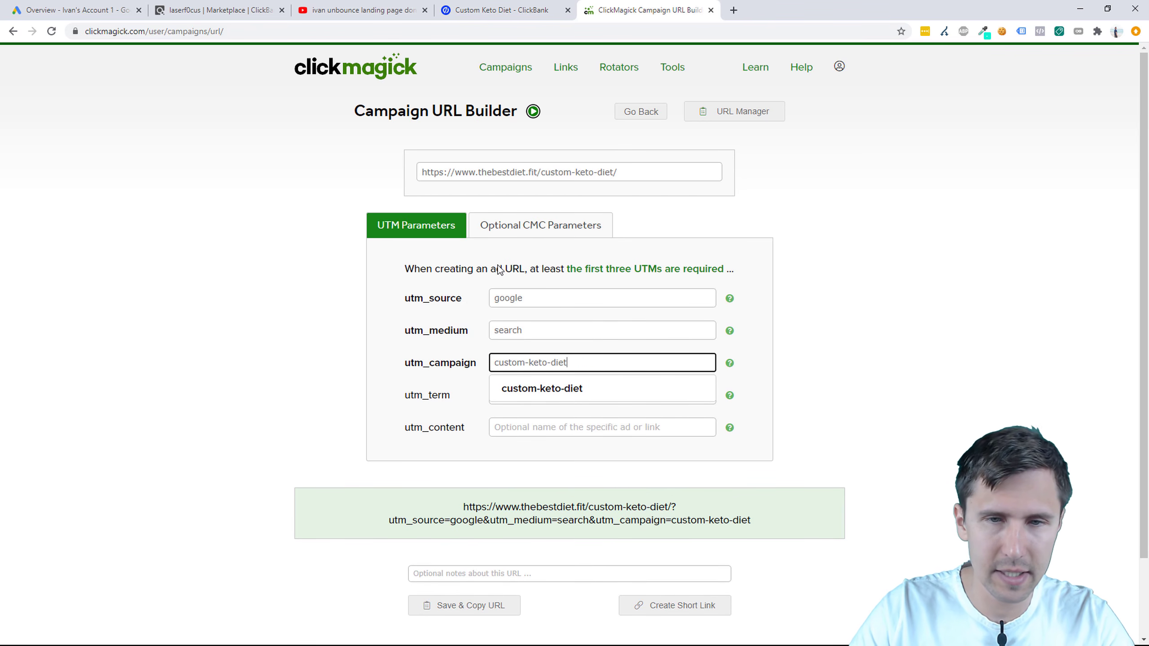
click(548, 387)
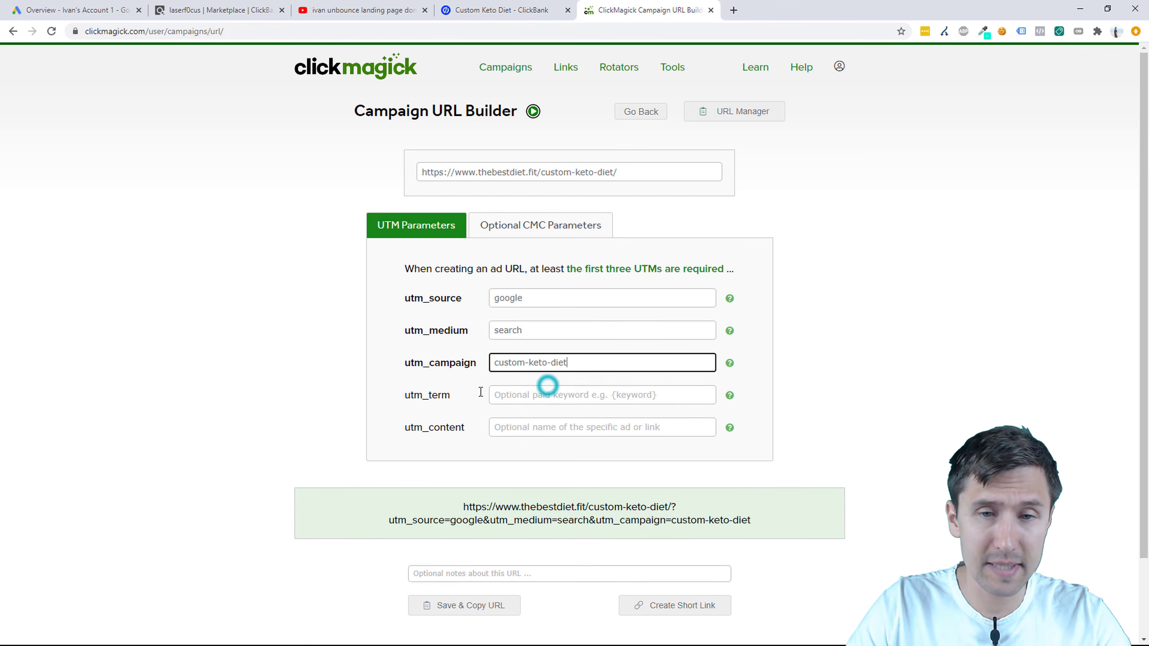
click(520, 398)
text({key)
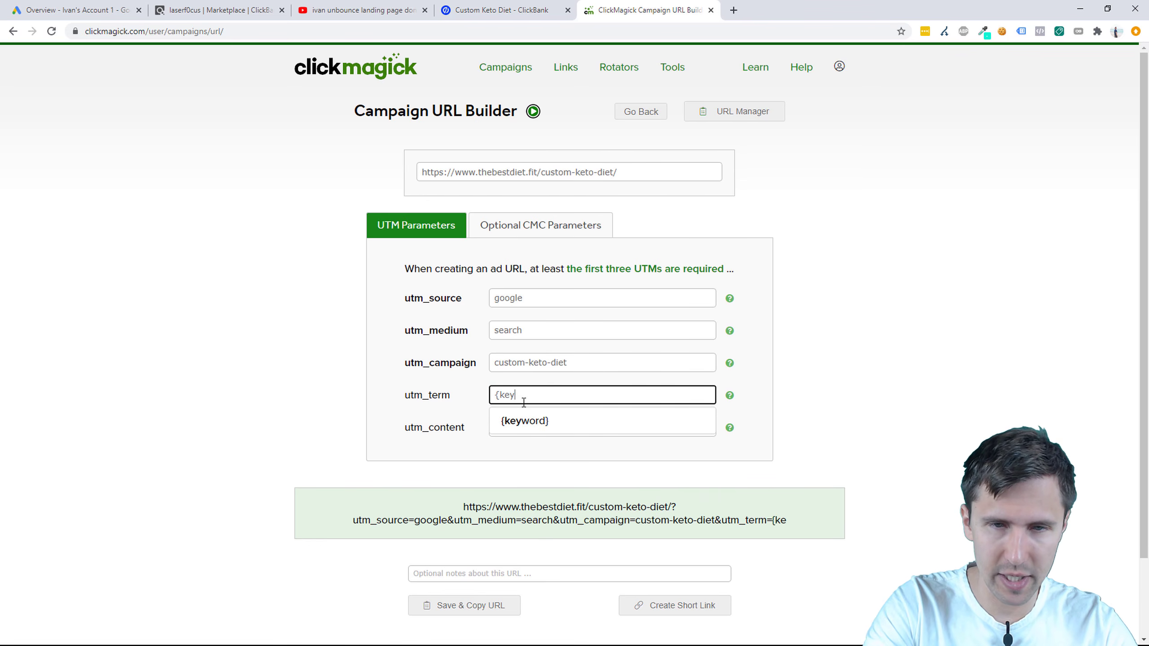
text(word})
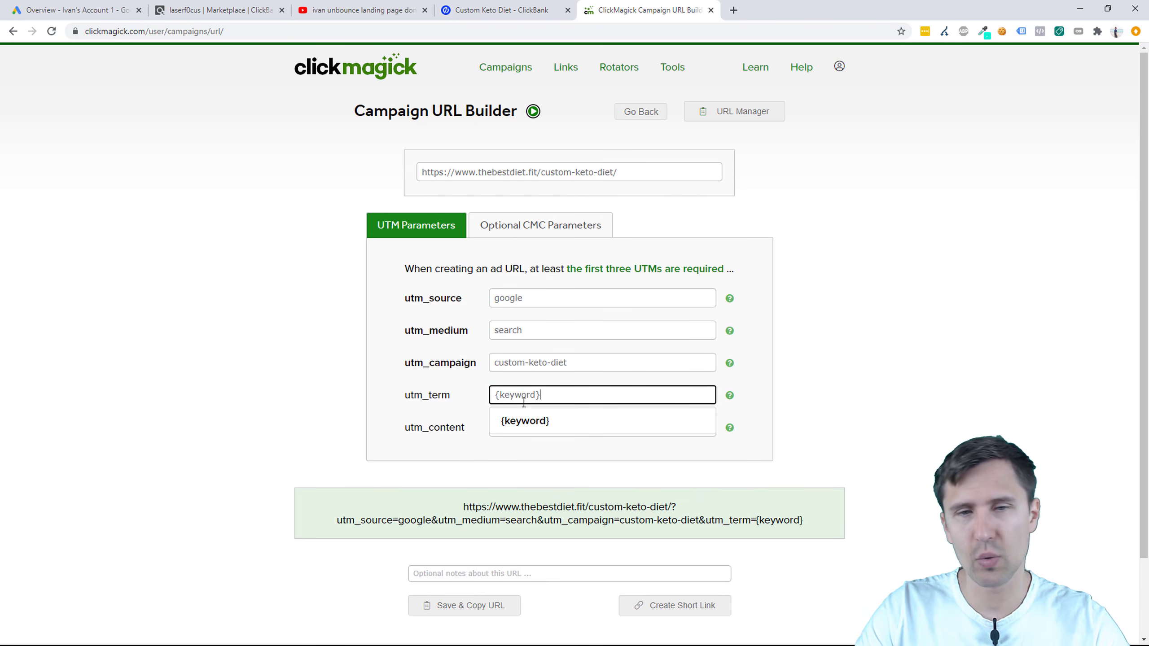
click(541, 419)
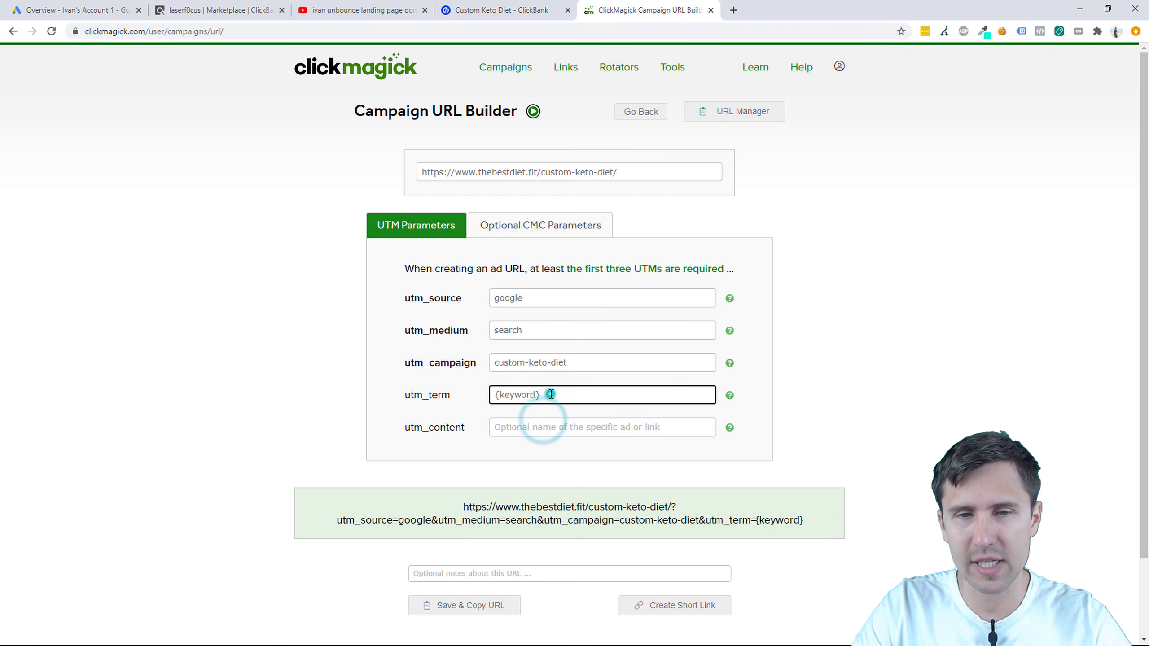
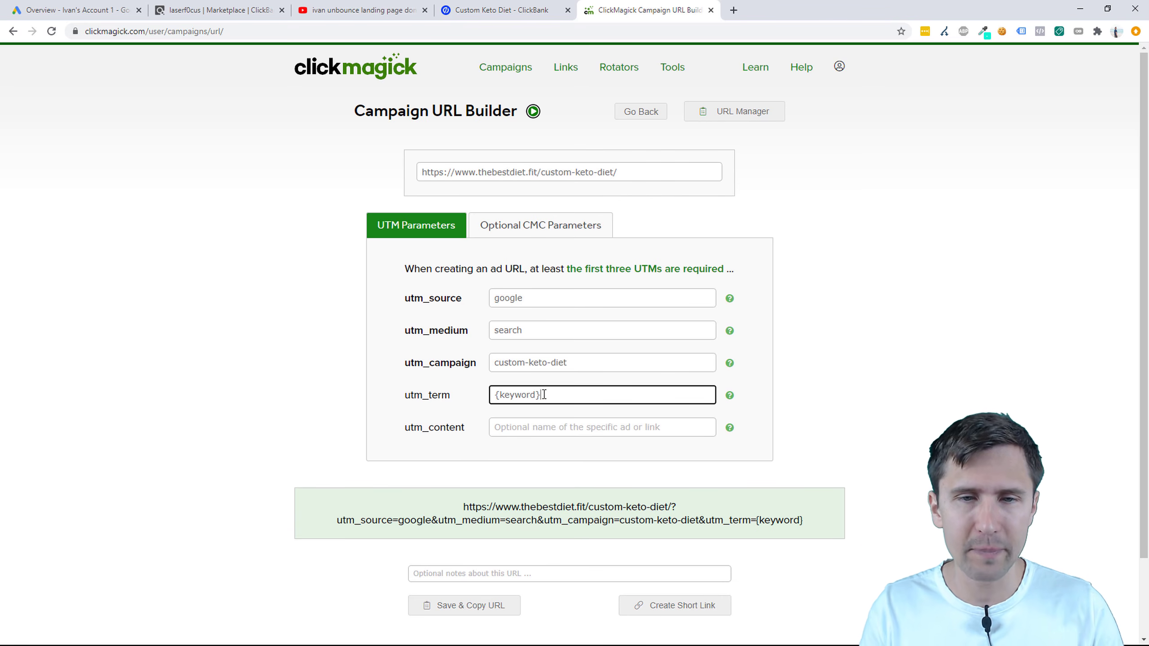
Step: Save and copy the google/search/custom-keto-diet/{keyword} tracking URL, then start a new browser tab
click(527, 434)
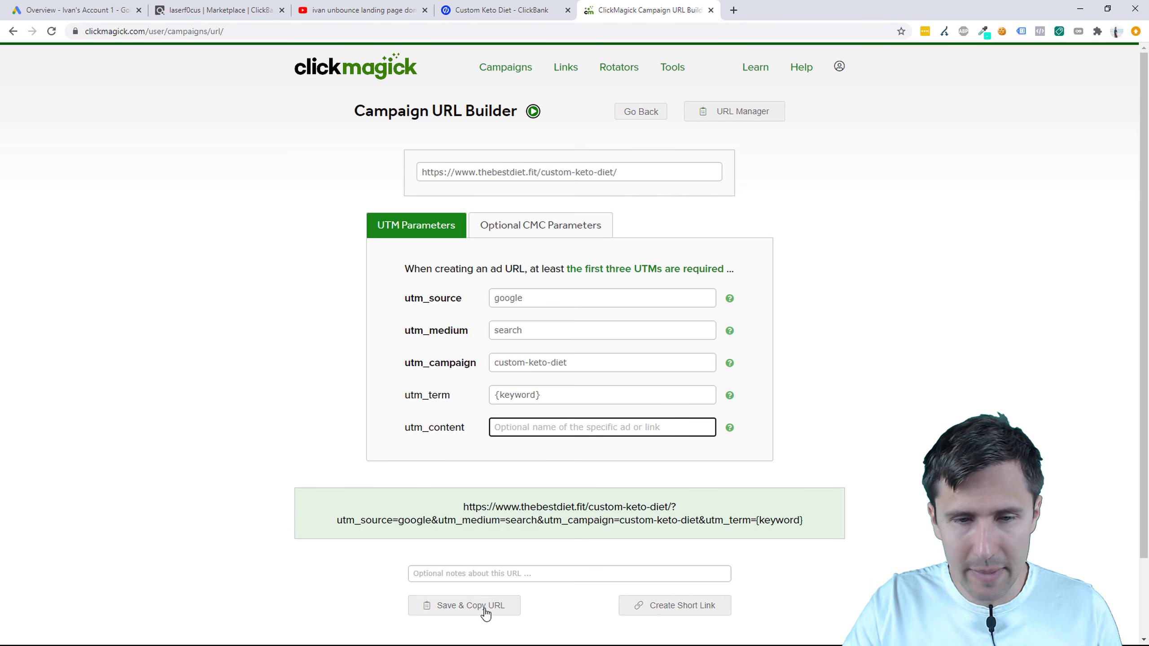
click(506, 606)
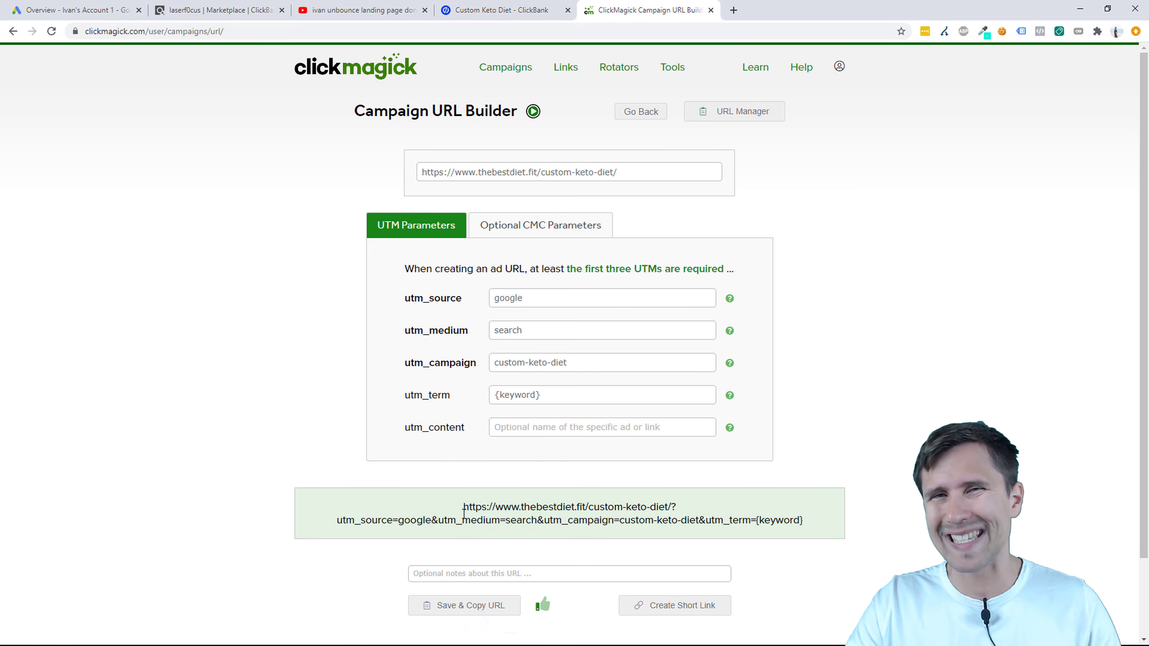
click(733, 9)
Step: Load the copied tracking link in the new tab and view the thebestdiet.fit campaign stats
right_click(421, 32)
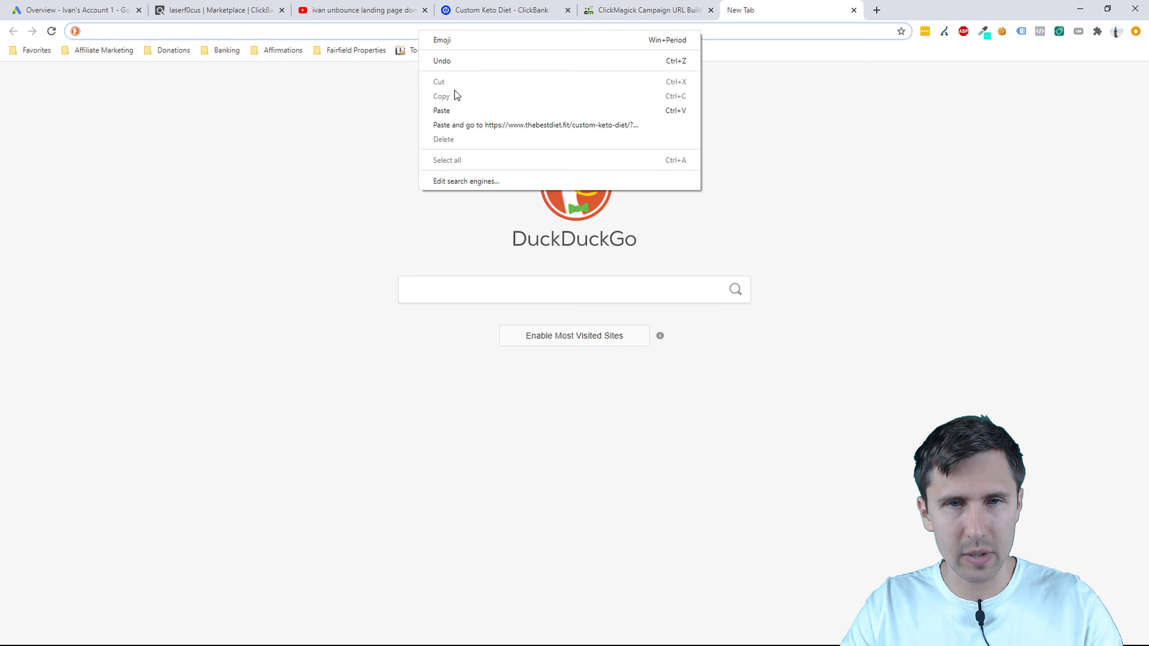
click(469, 125)
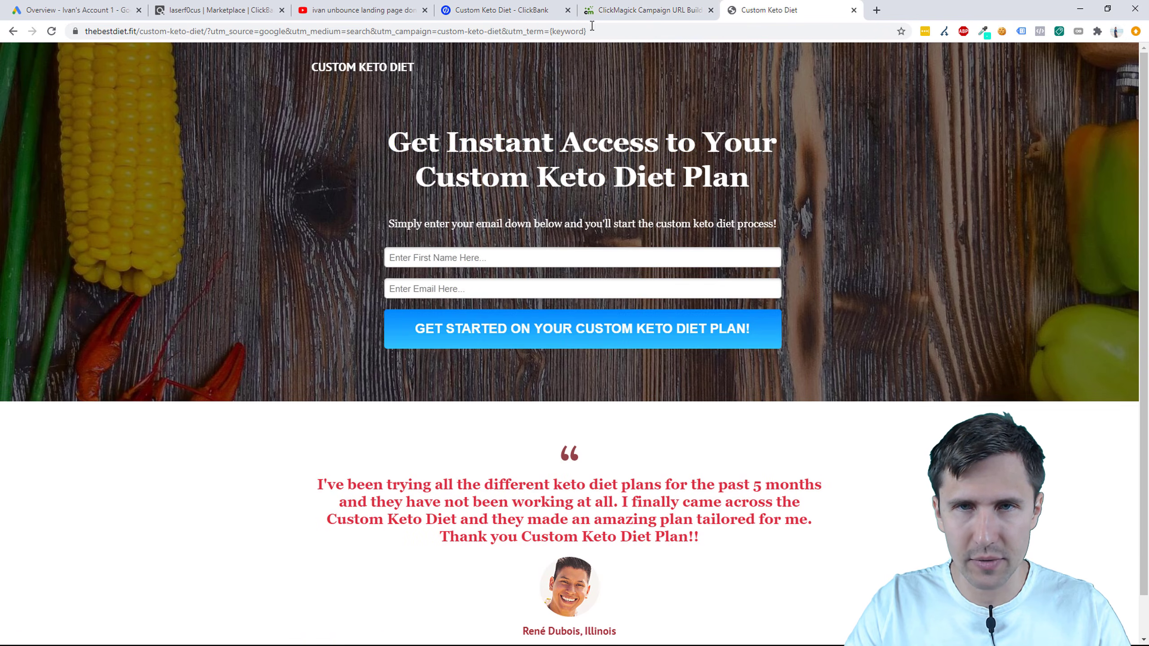
click(653, 11)
click(499, 68)
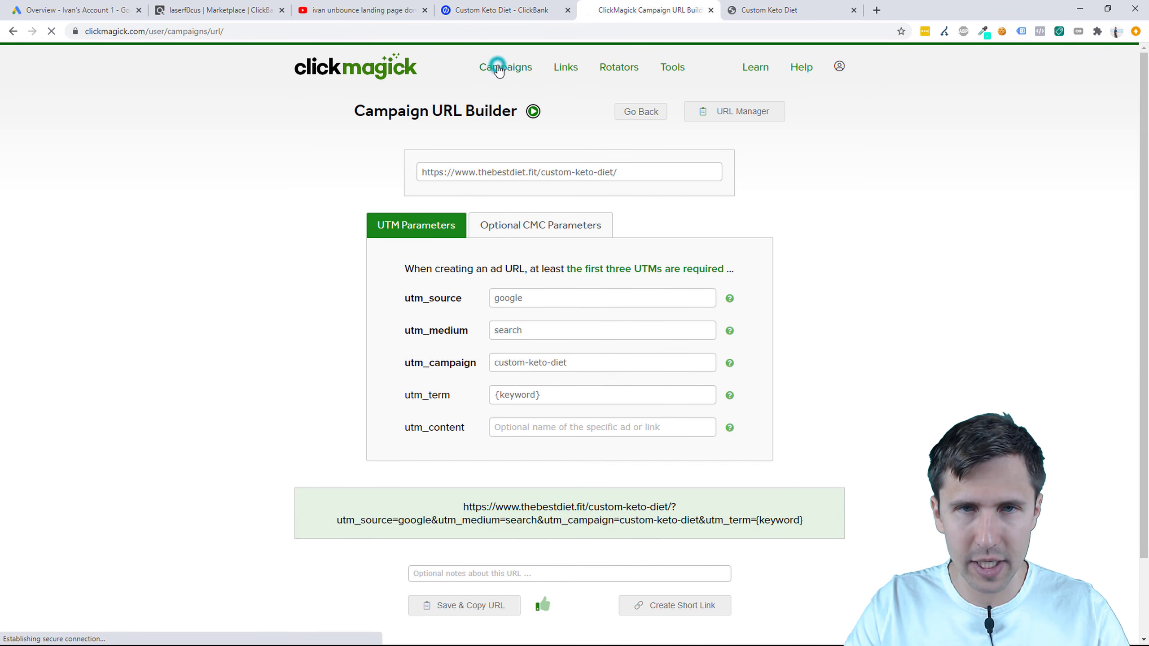
click(492, 100)
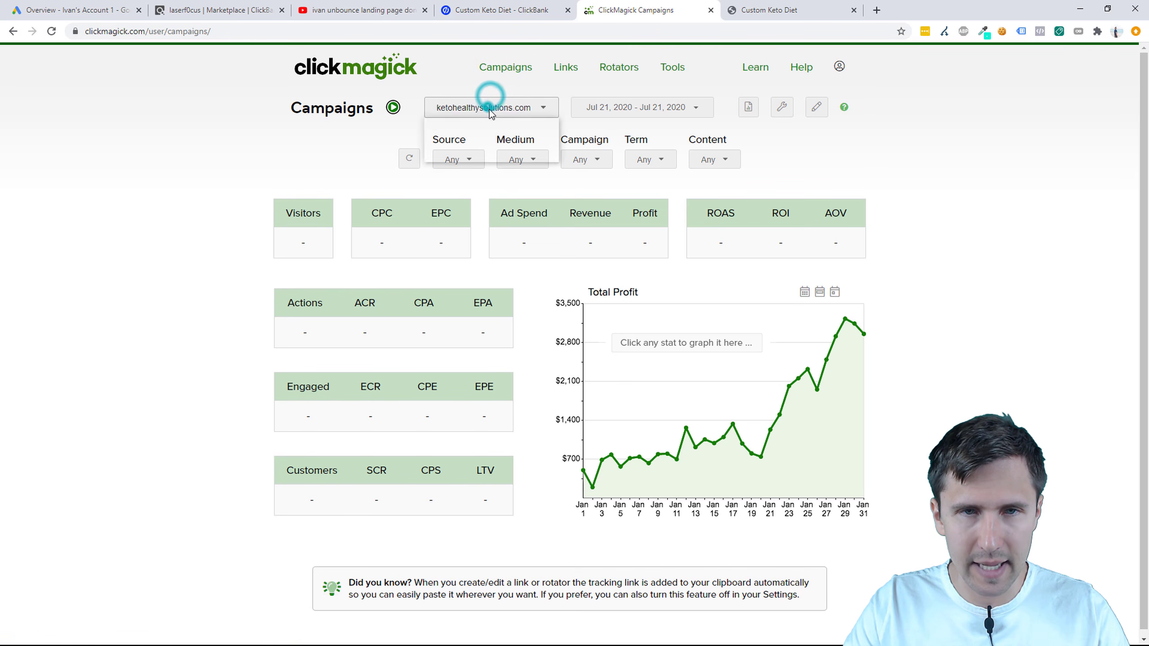
click(468, 131)
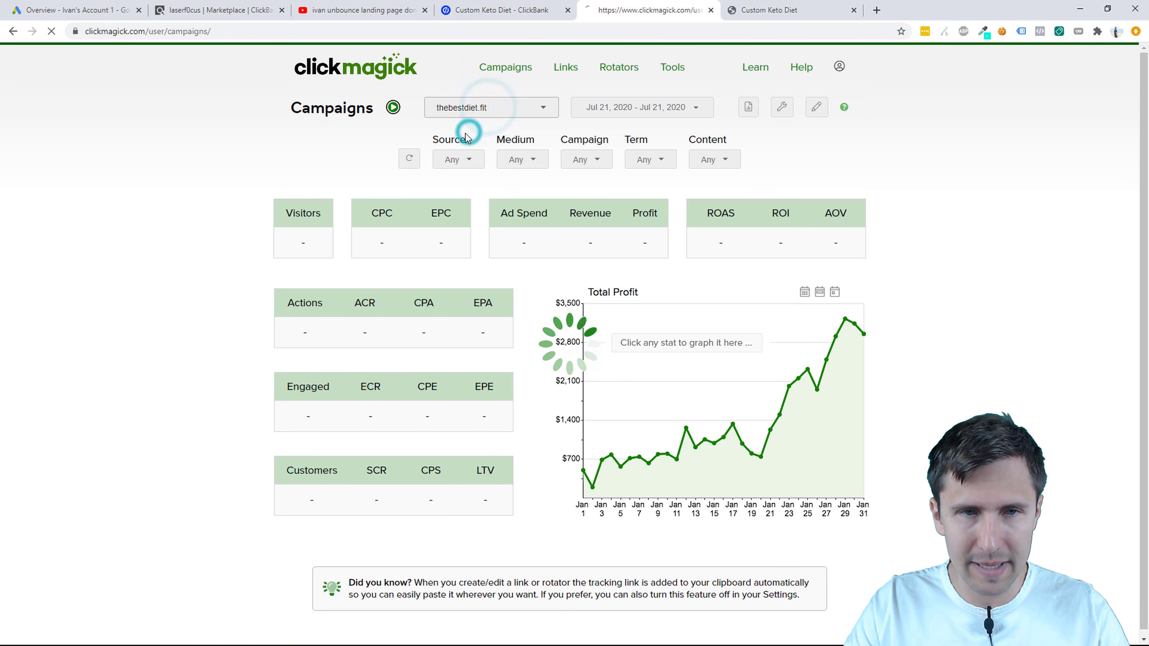
click(302, 242)
click(230, 277)
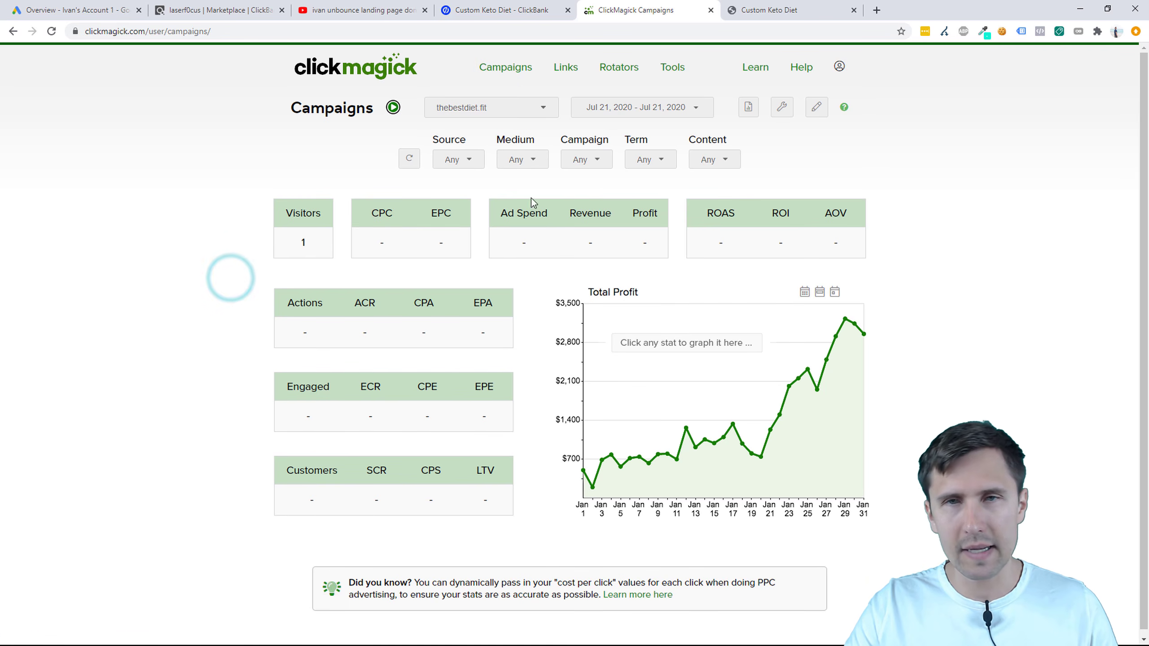
Step: Submit a test sign-up on the keto landing page with a first name and email
click(734, 7)
click(450, 258)
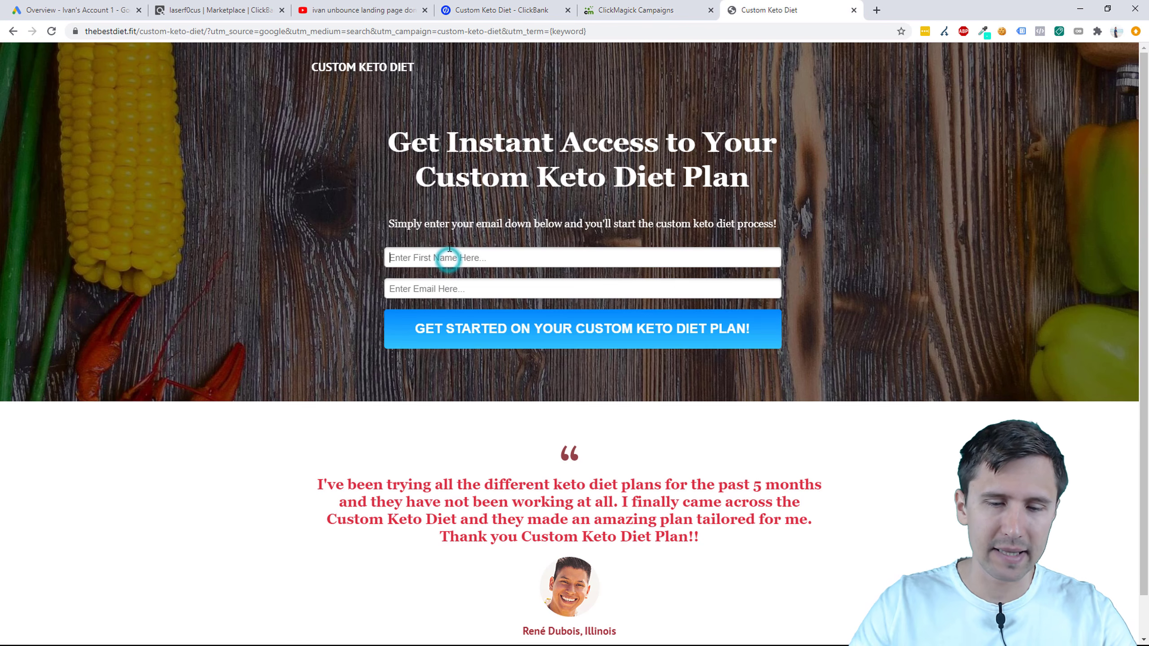
text(ivan)
key(Tab)
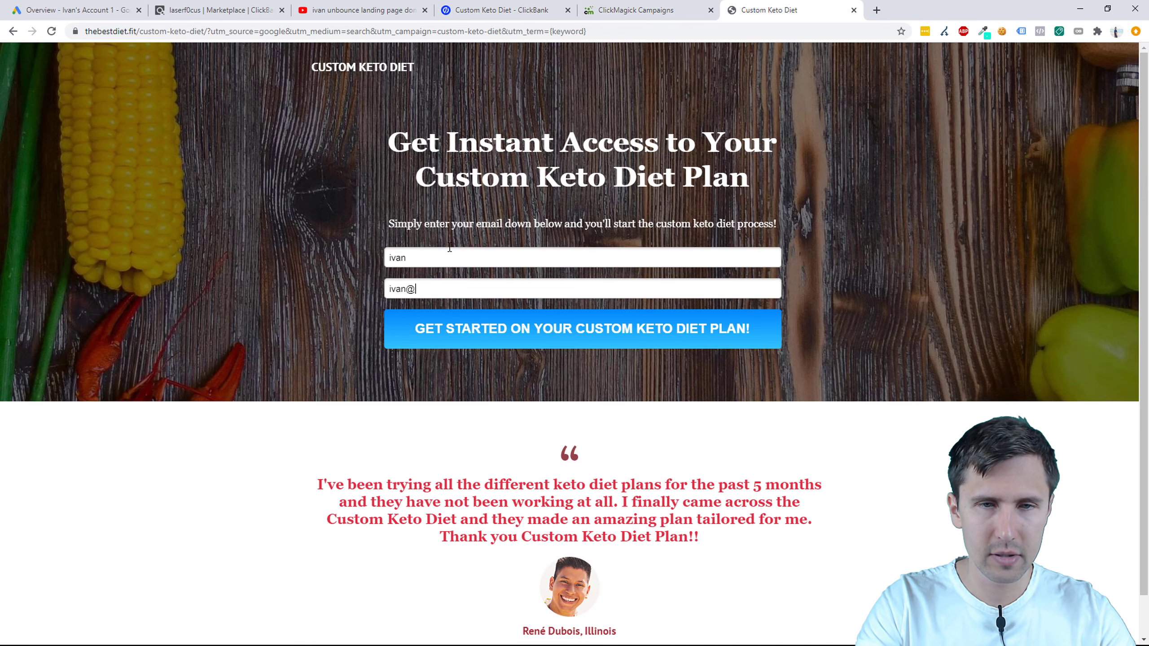
click(588, 329)
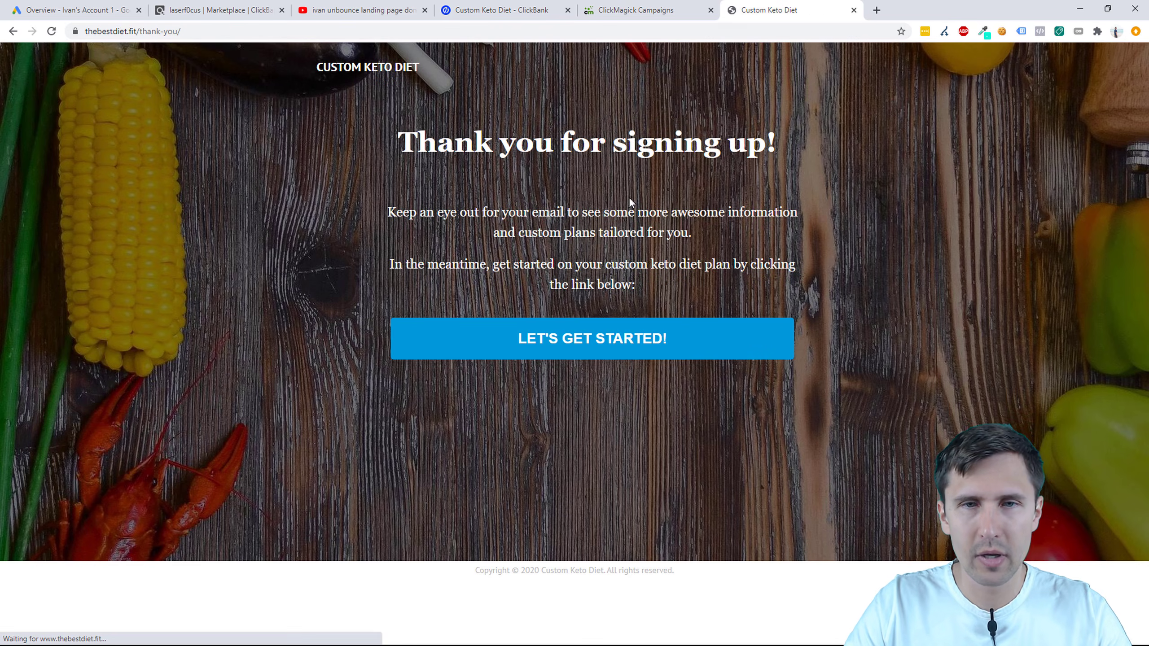
Step: Refresh the stats to confirm 1 visitor and 1 action at 100%, with Customers still empty
click(647, 11)
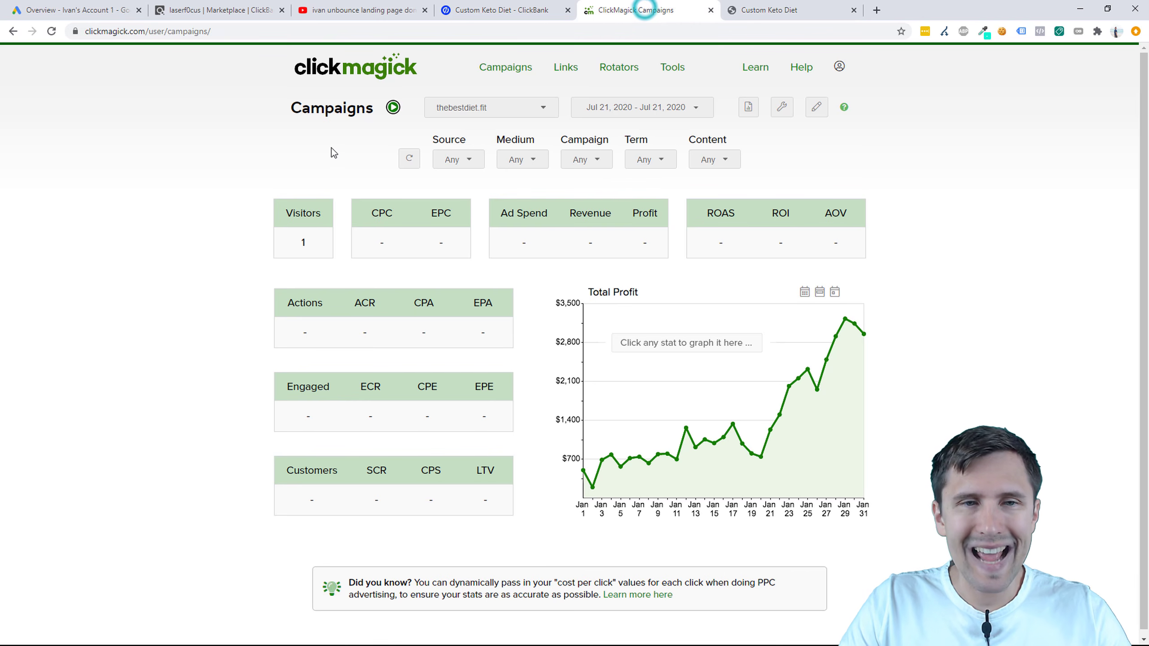
click(409, 158)
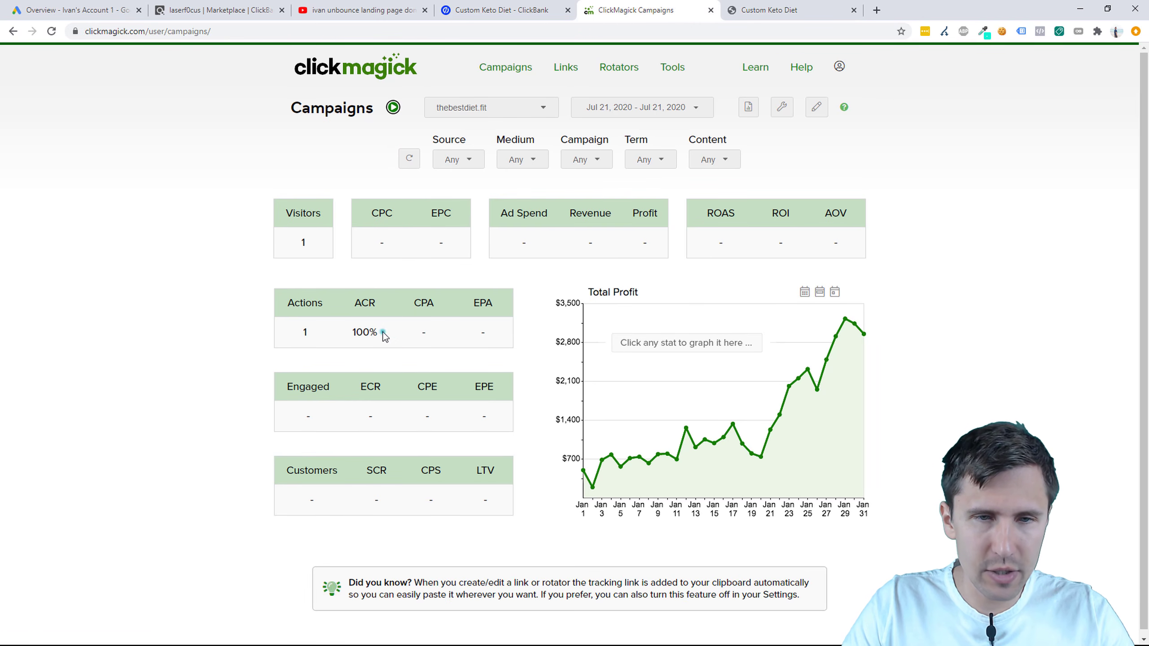
drag(384, 332, 246, 337)
click(246, 337)
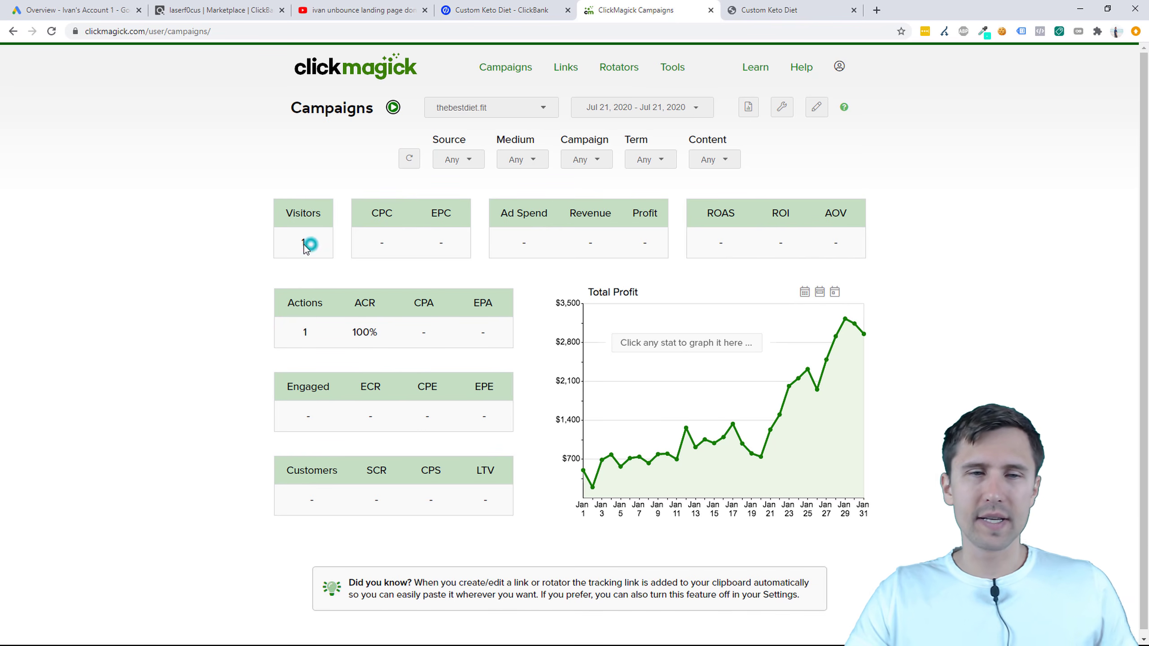
click(303, 245)
drag(386, 324, 245, 332)
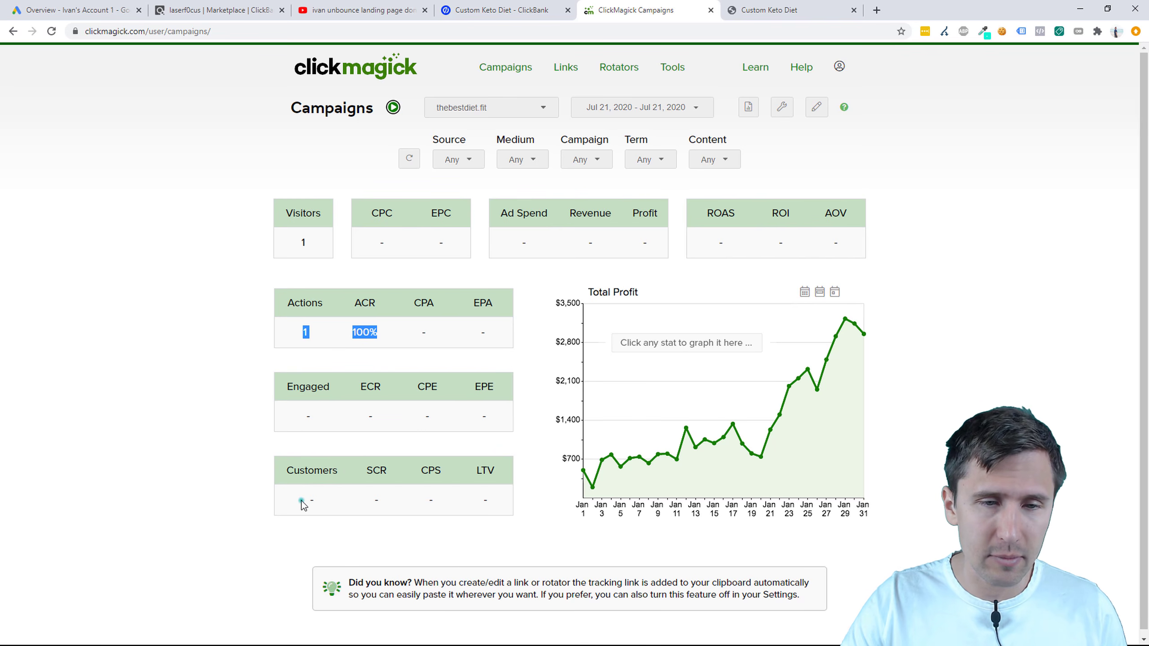
drag(302, 501, 493, 514)
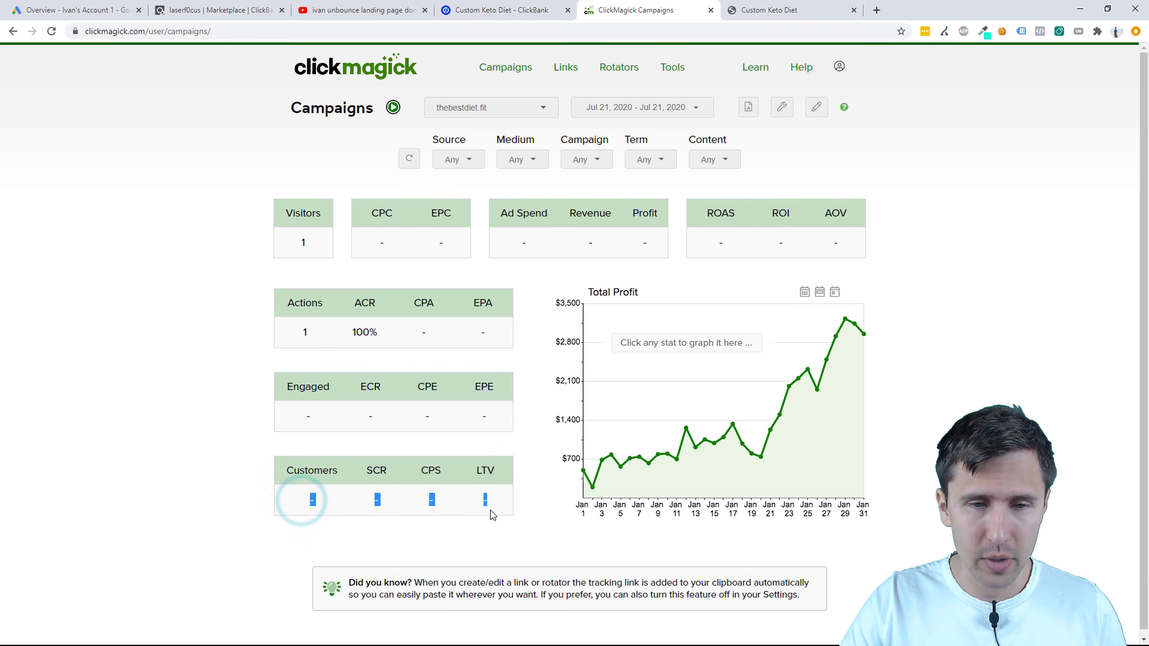
click(335, 511)
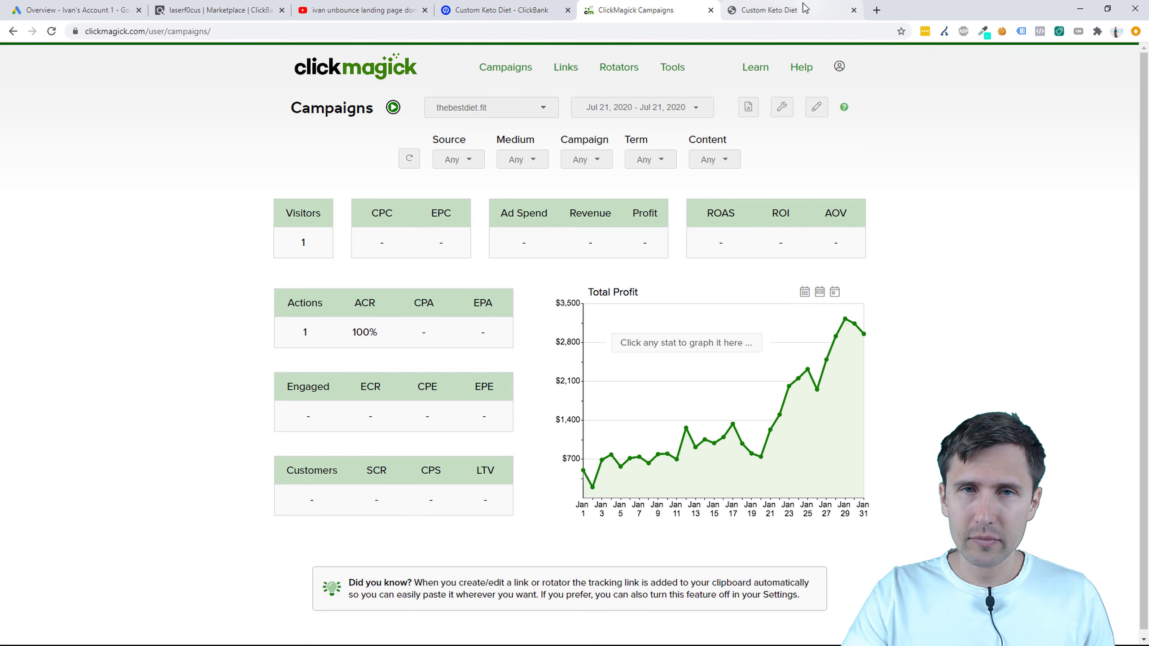
Step: Move the ClickBank marketplace tab beside the product tab and open ClickMagick's postback URL builder
click(202, 6)
drag(202, 6, 503, 9)
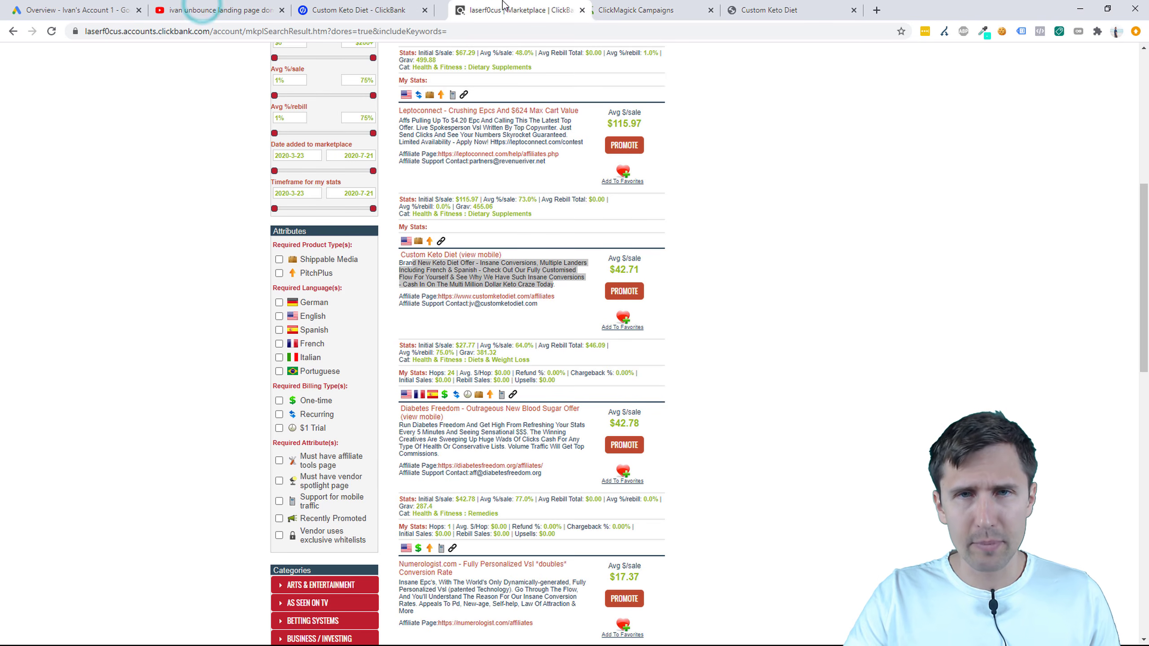
click(608, 9)
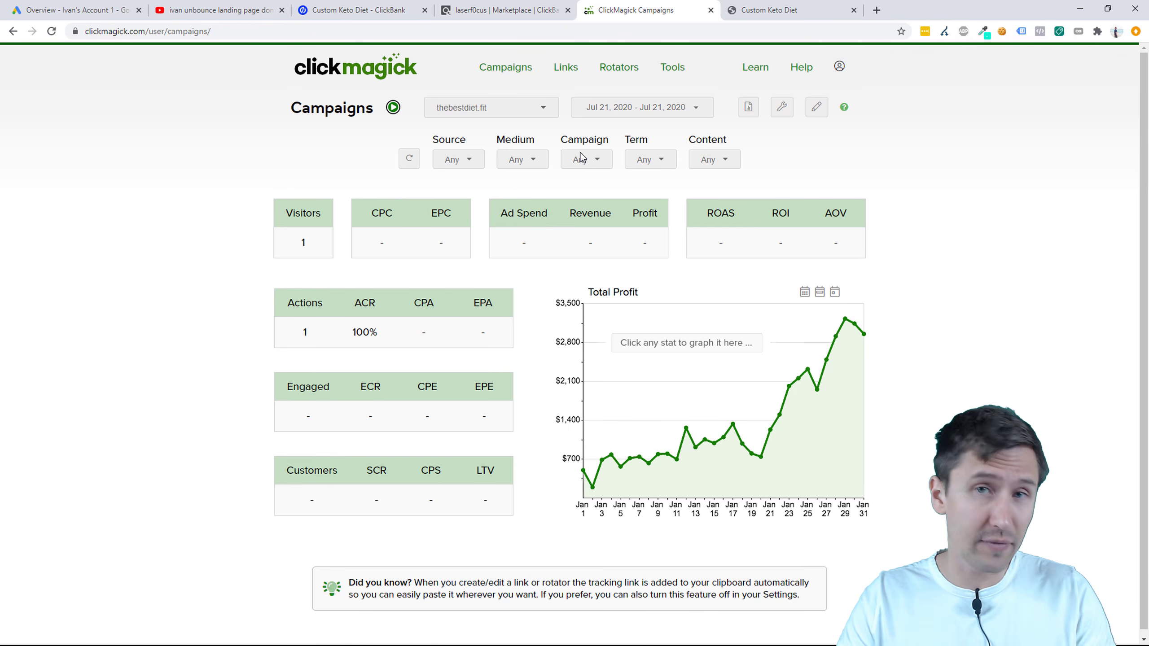
click(672, 68)
click(689, 252)
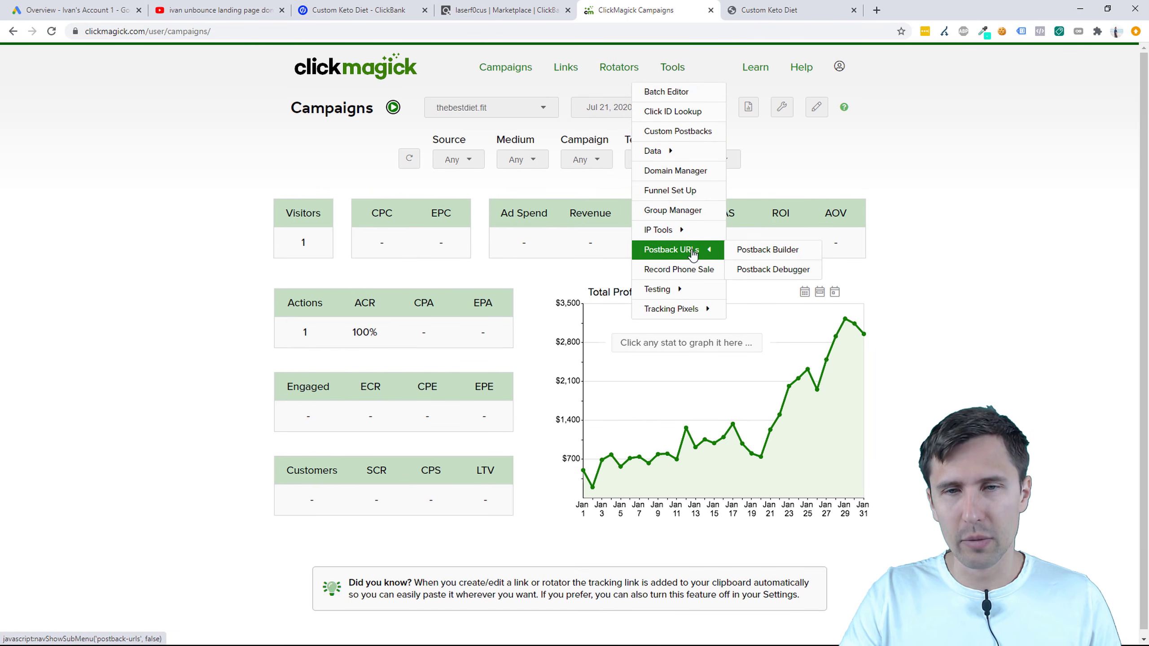
click(751, 249)
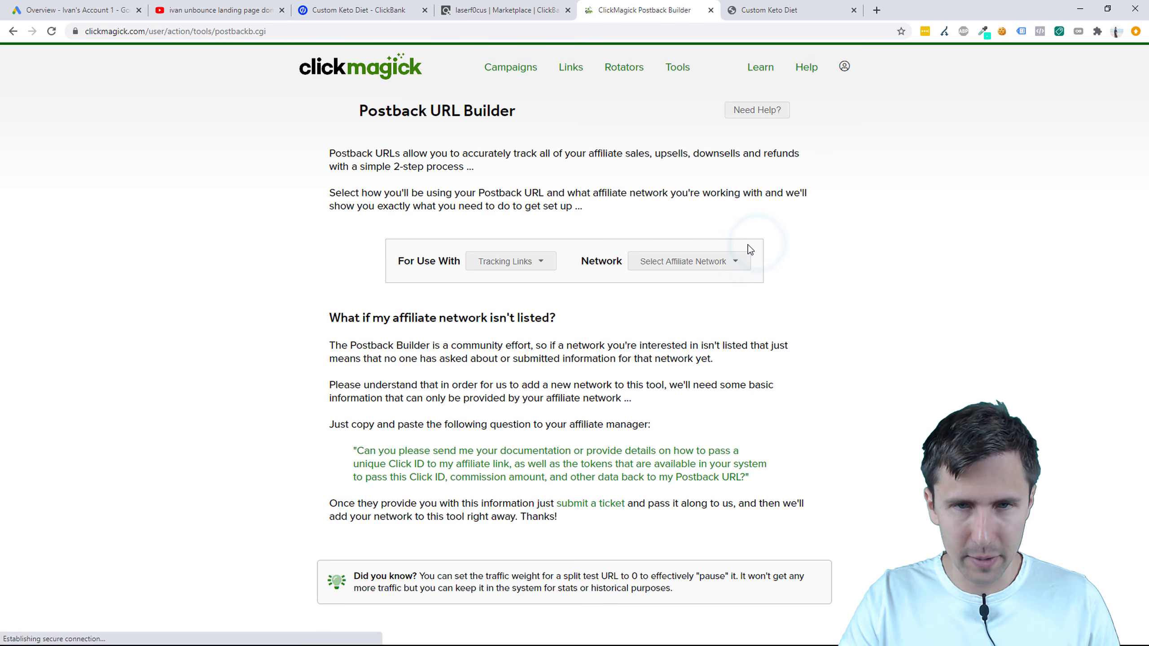
Step: Build a Campaigns postback for Above All Offers with &s2=[cmc_vid] and select the URL
click(543, 260)
click(520, 288)
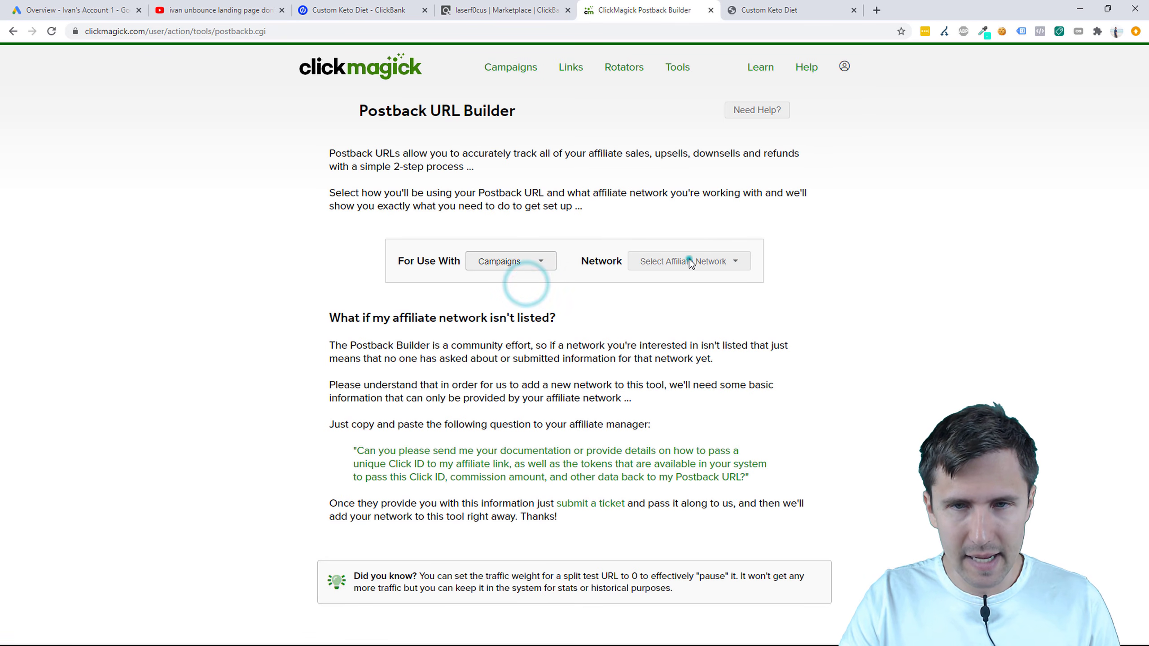
click(689, 261)
click(674, 298)
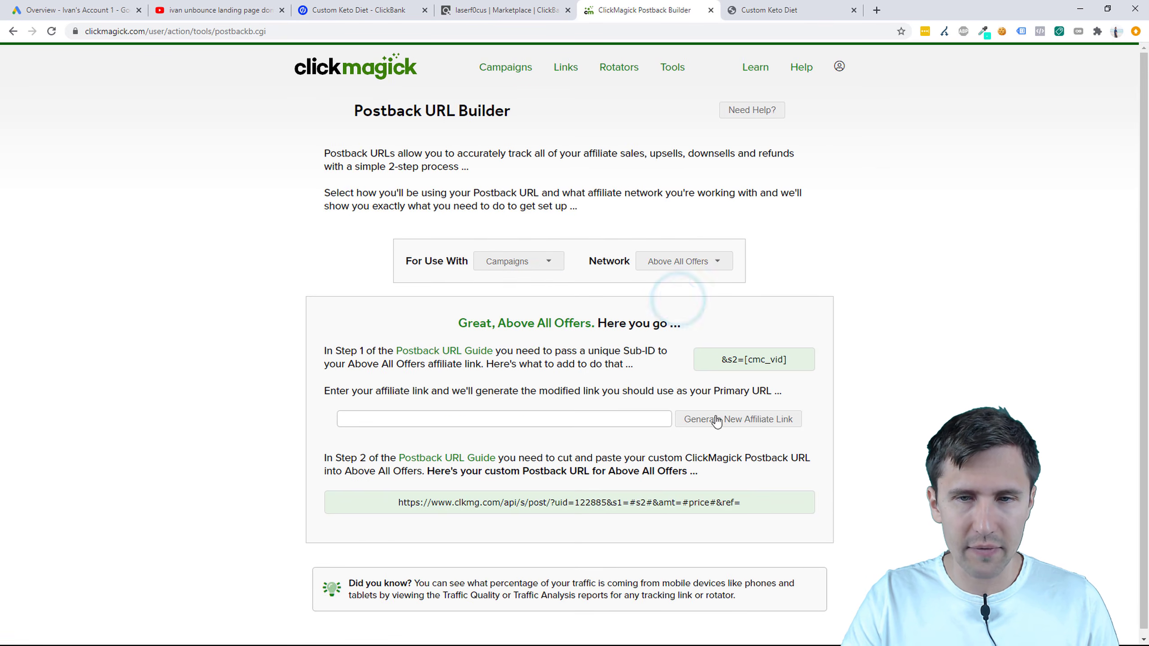
click(713, 356)
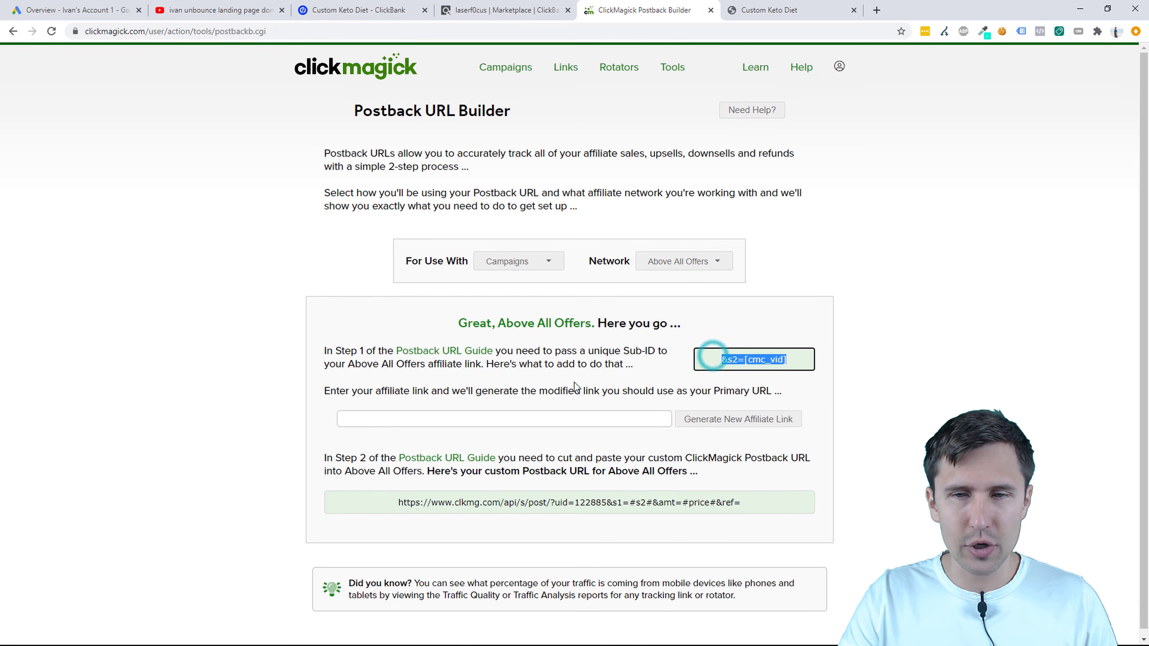
click(399, 504)
drag(411, 507, 784, 522)
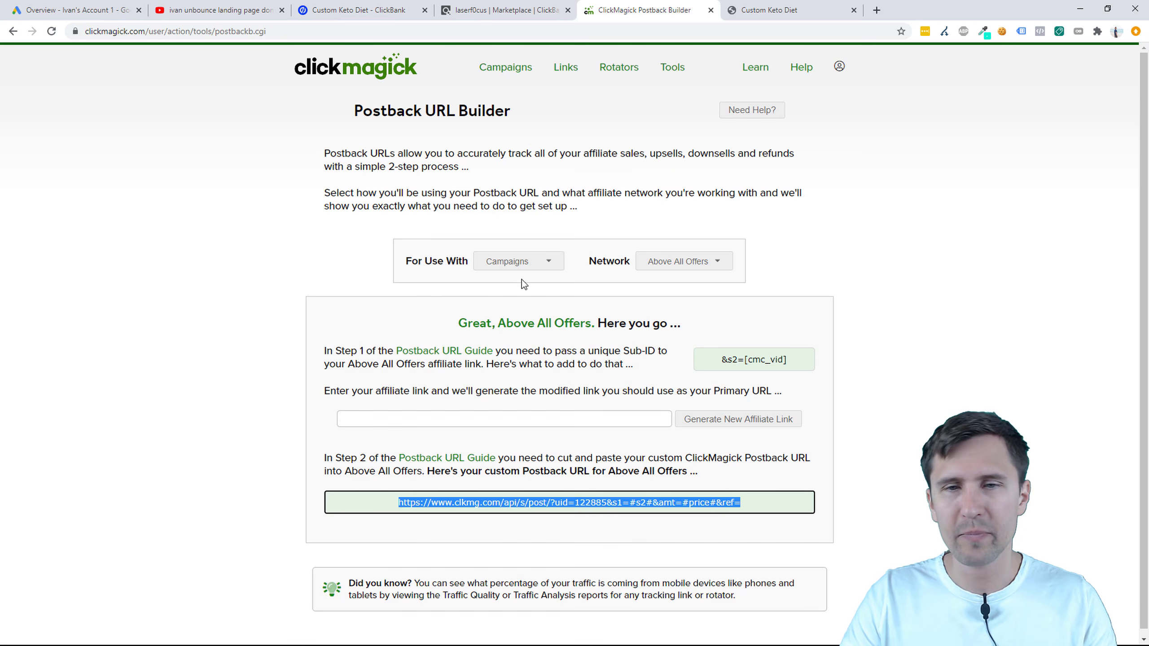
Step: Switch the affiliate network to ClickBank and read through its setup instructions
click(658, 268)
scroll(685, 370, down, 2)
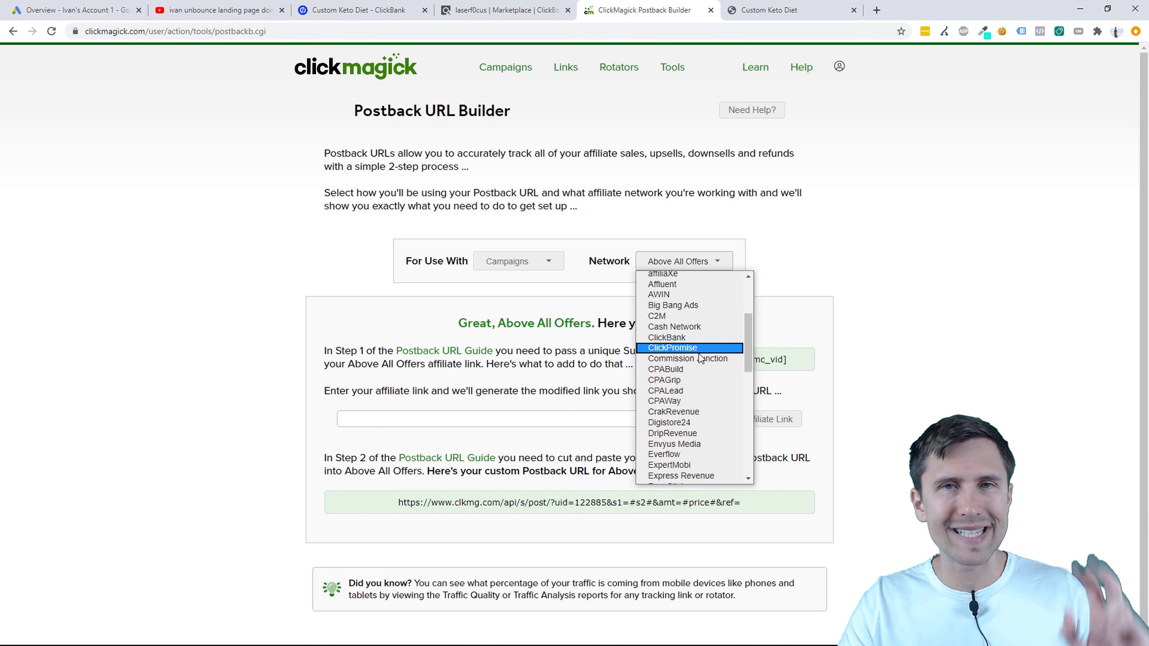
click(674, 337)
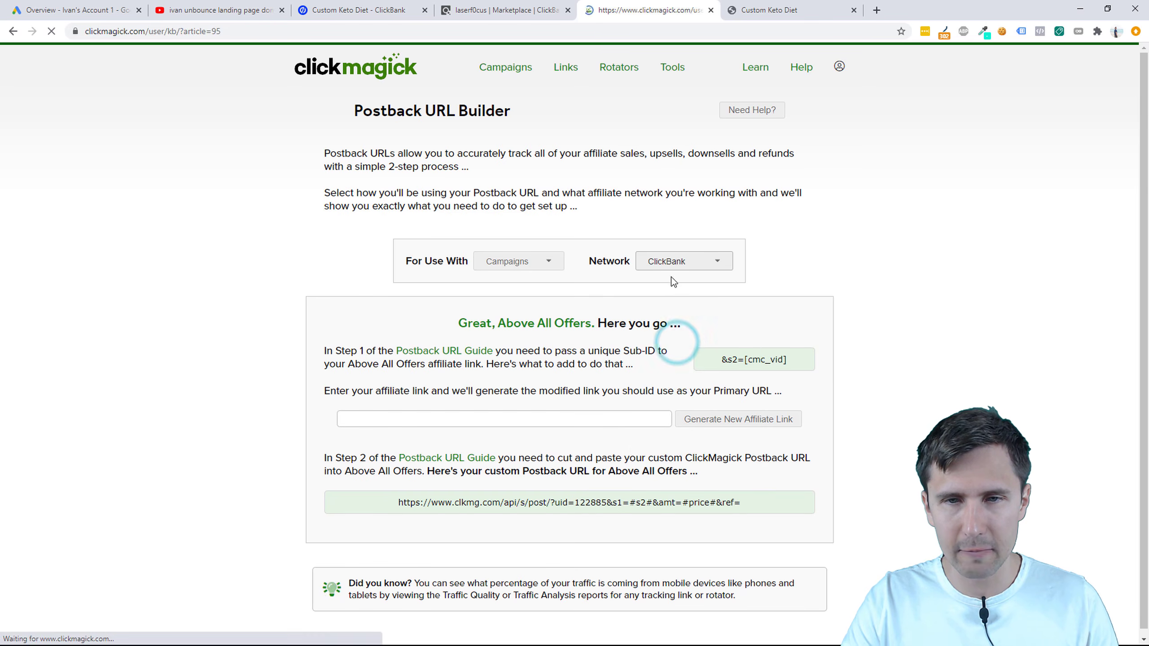
scroll(596, 337, down, 6)
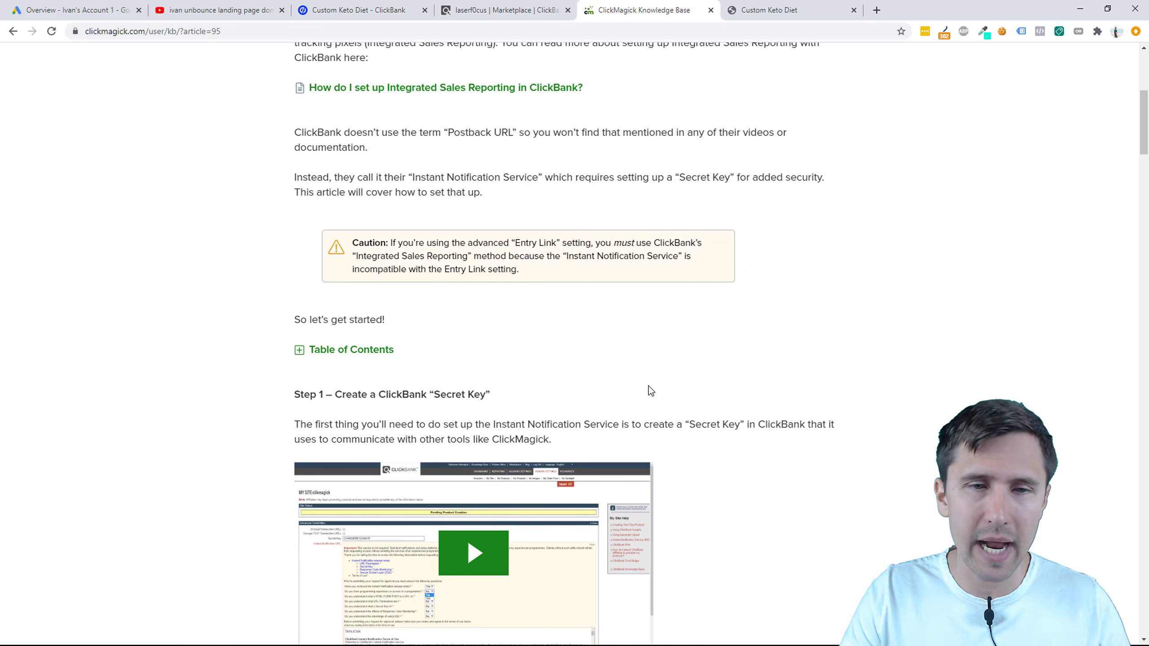
scroll(649, 362, down, 4)
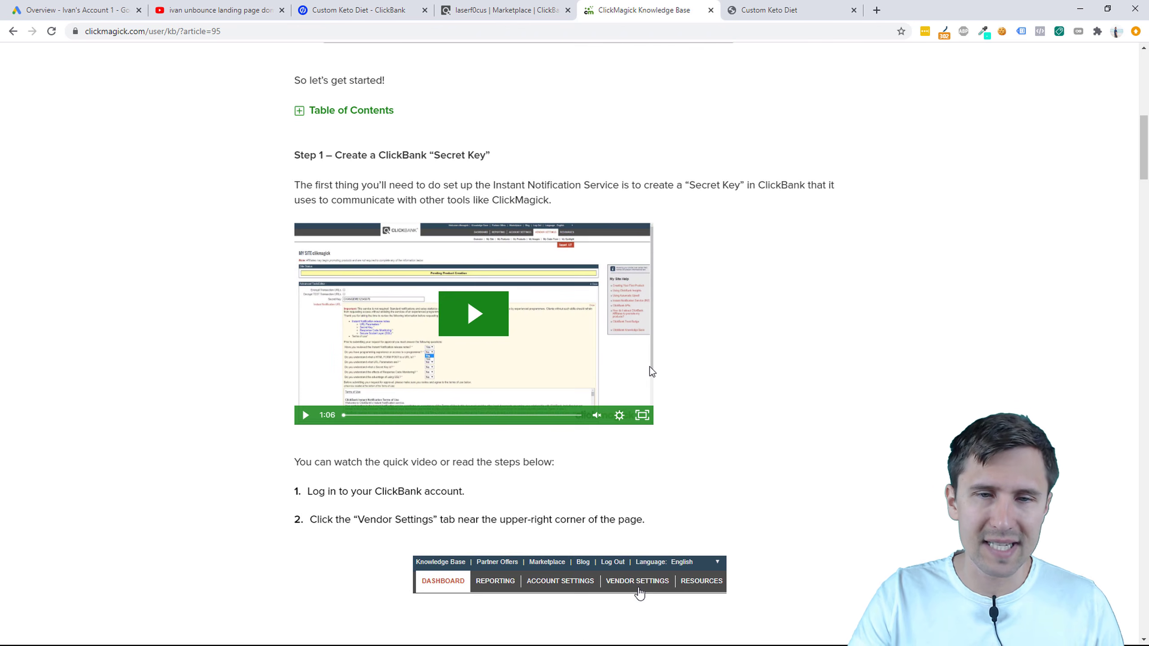
scroll(651, 369, up, 6)
scroll(651, 375, down, 6)
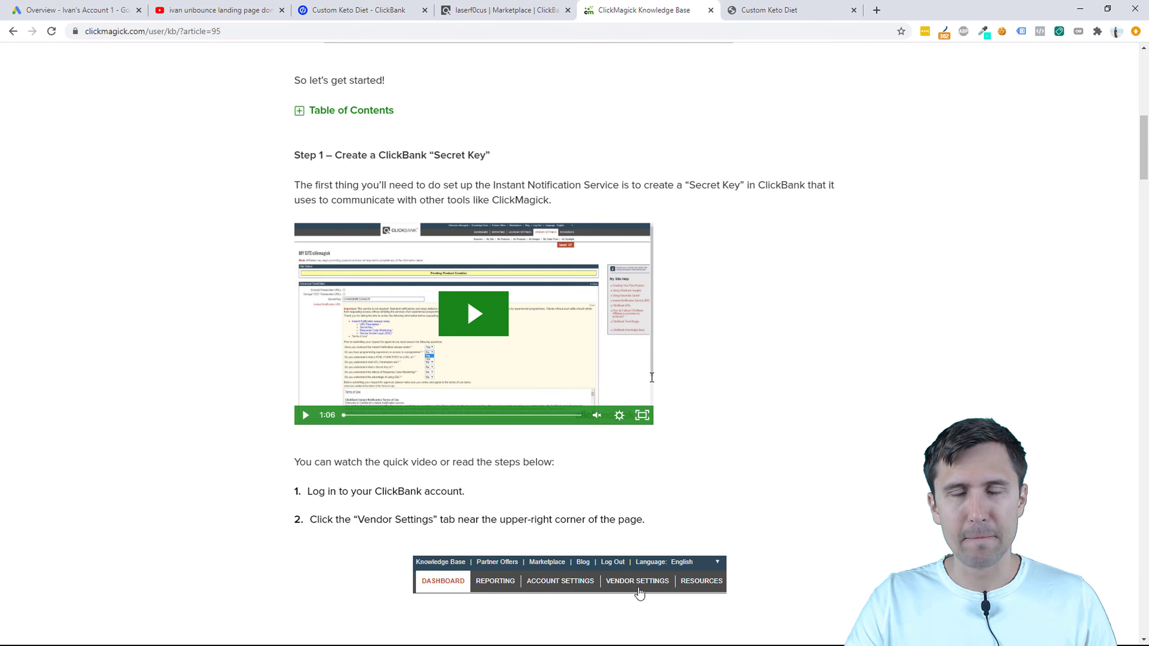
scroll(651, 378, up, 11)
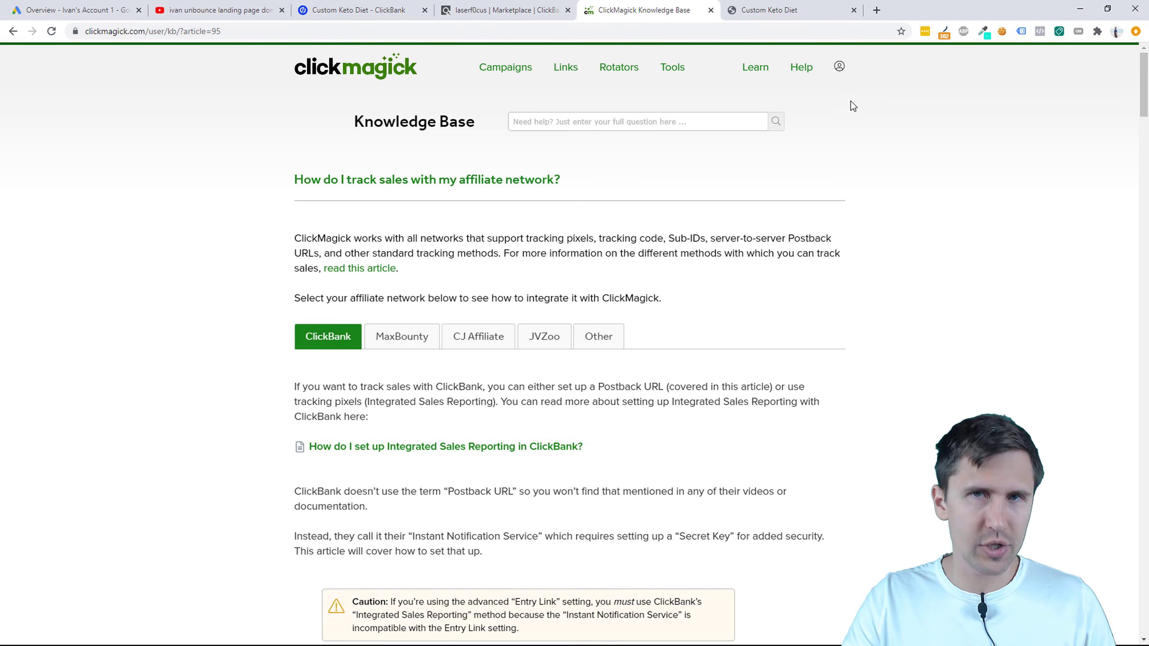
Step: Open ClickMagick's account Settings page in a separate tab
click(839, 67)
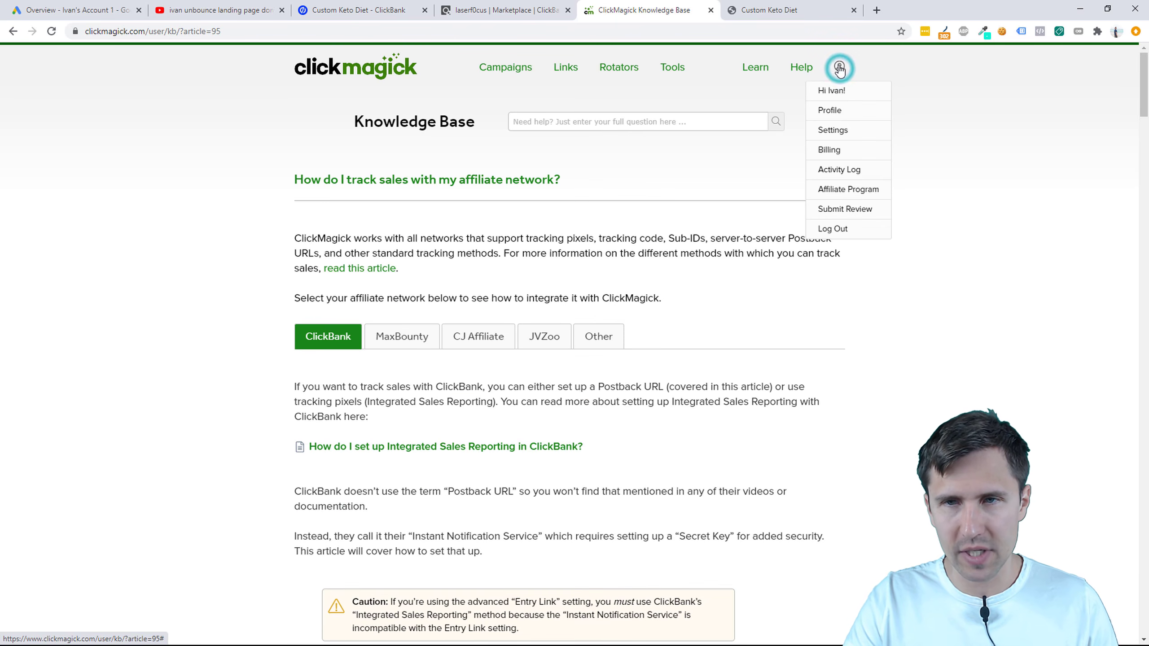
right_click(848, 132)
click(887, 140)
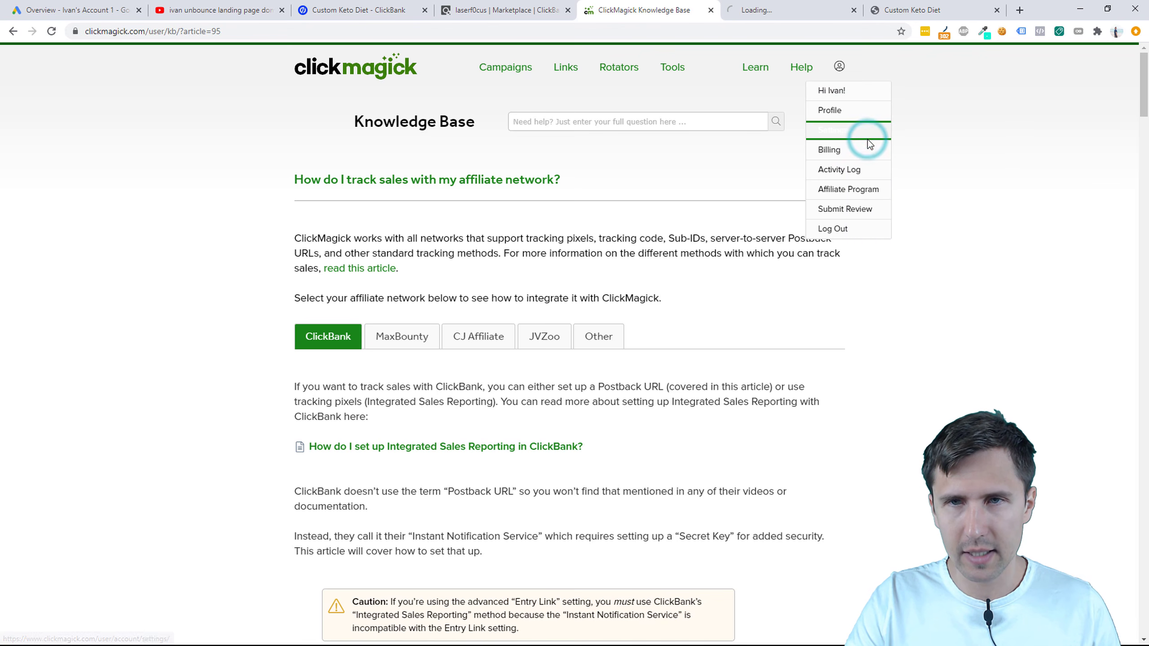
click(736, 227)
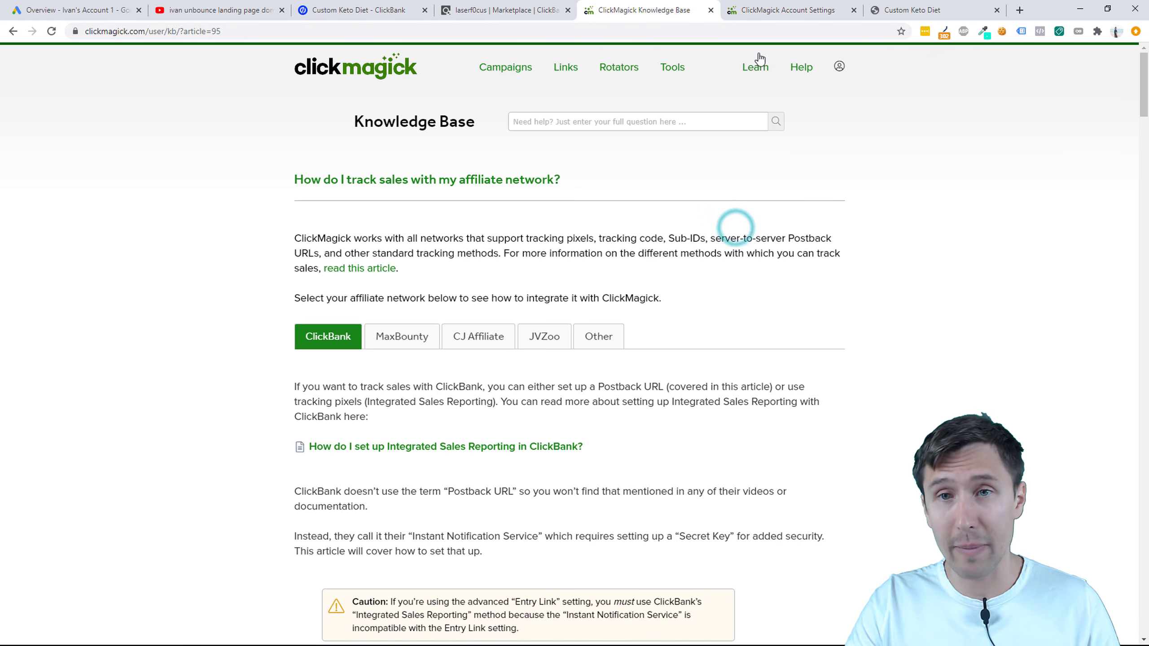
click(782, 9)
Step: Clear the existing ClickBank secret key and save the settings
click(663, 167)
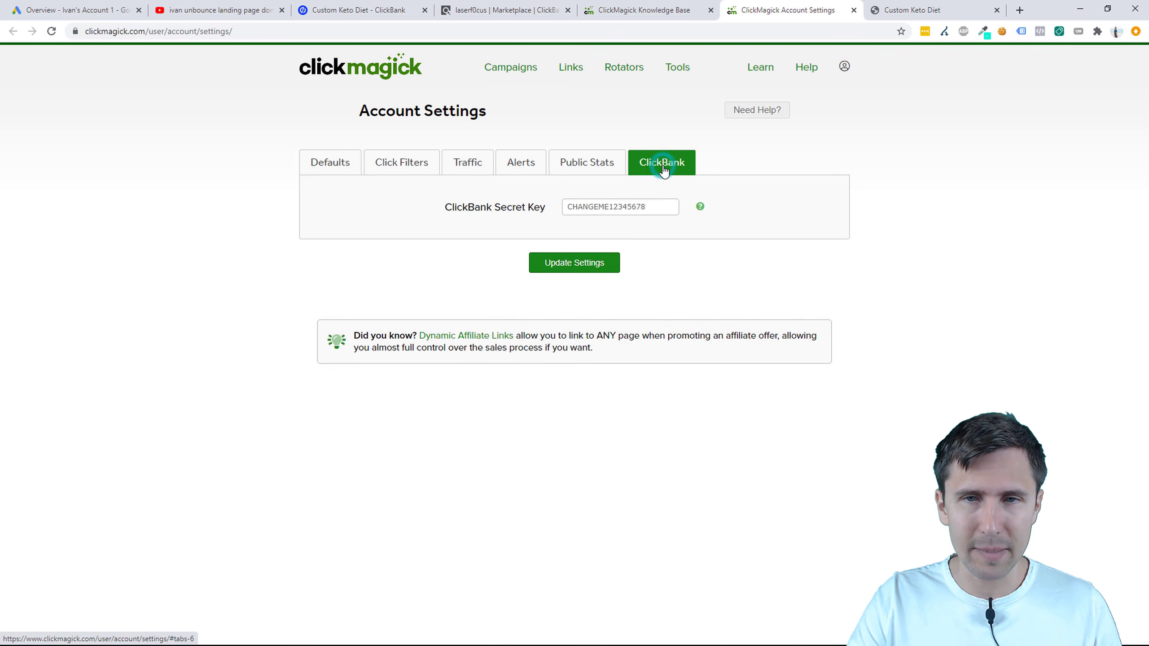
double_click(630, 206)
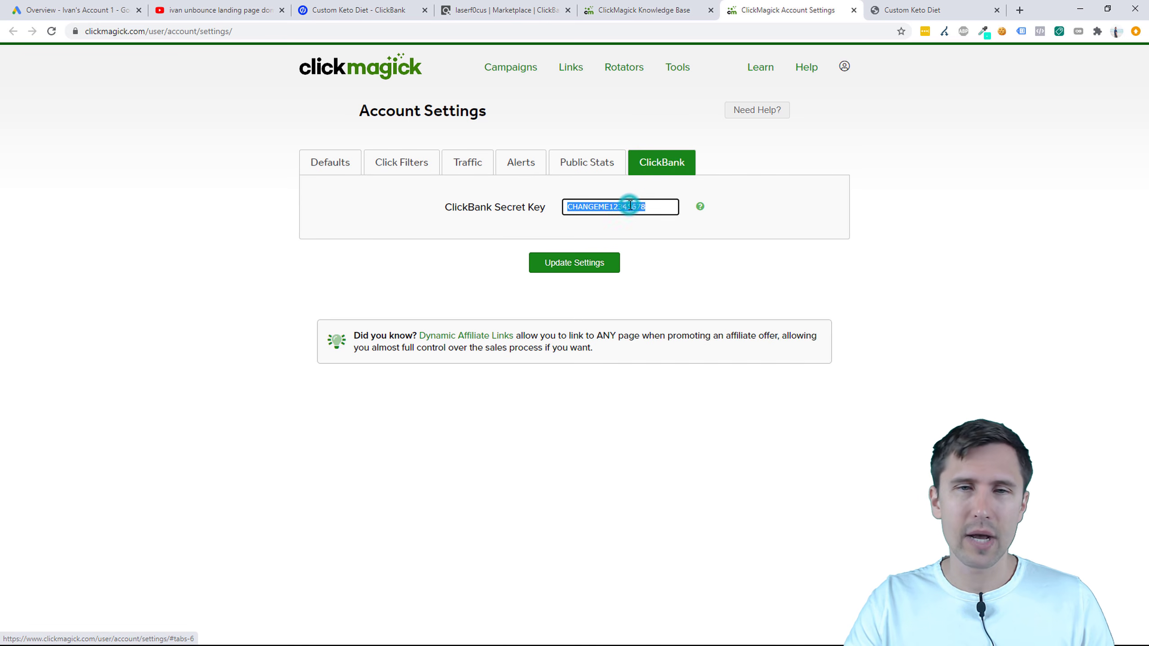
key(BackSpace)
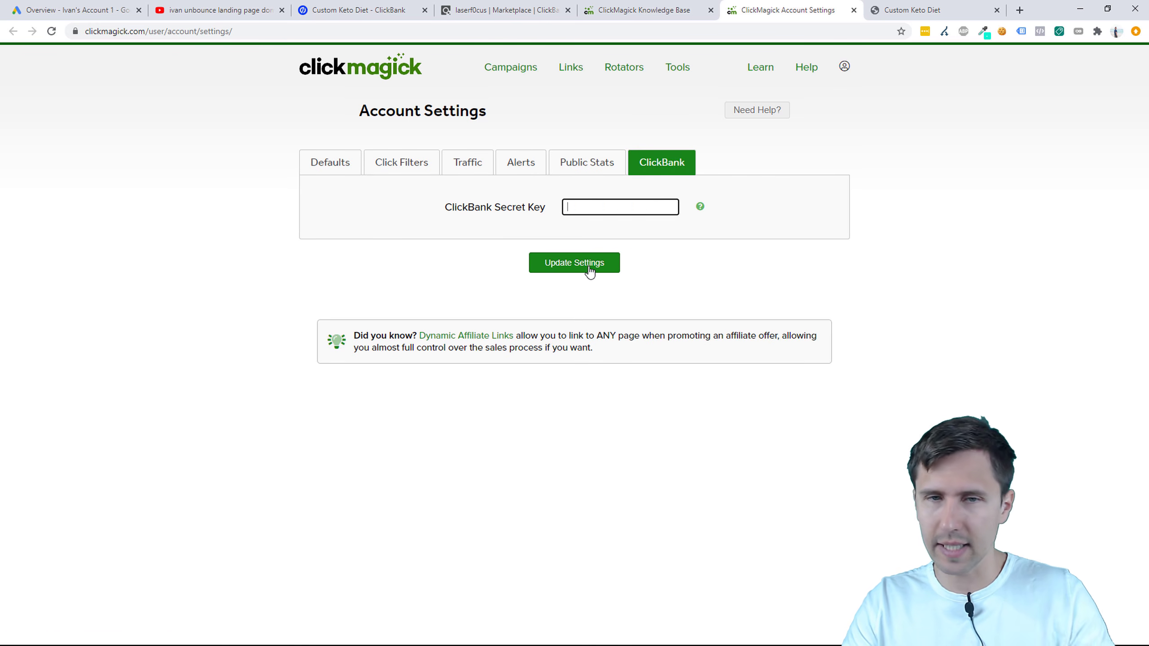
click(587, 266)
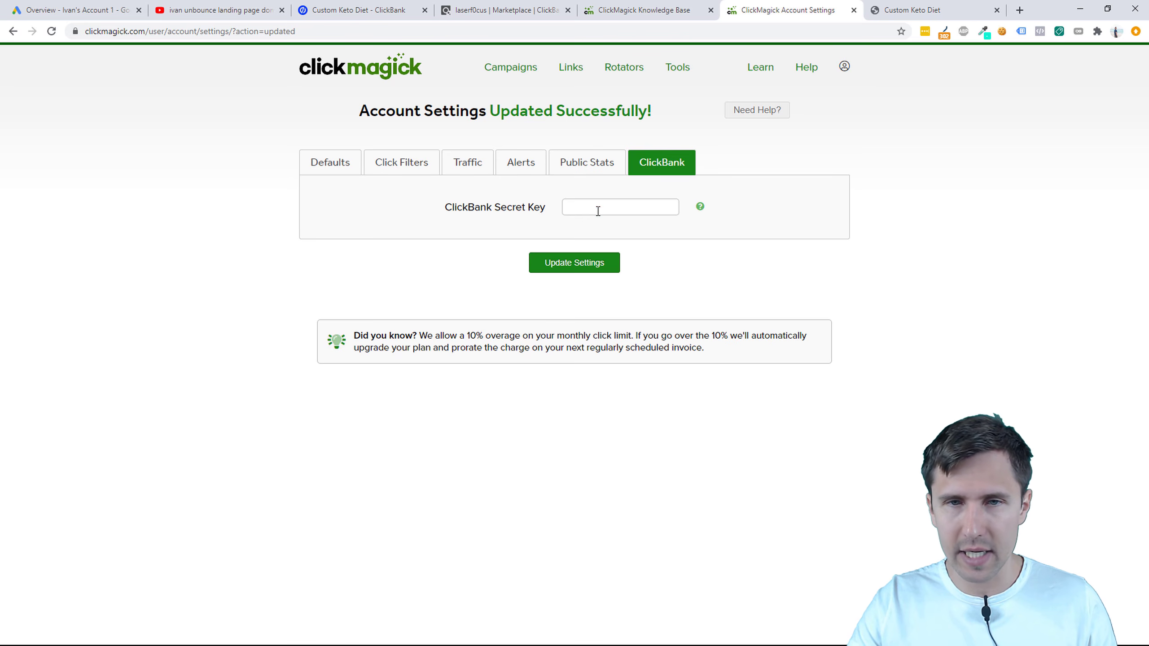
Step: Enter a new ClickBank secret key and update the settings
click(598, 210)
text(CHANGEME)
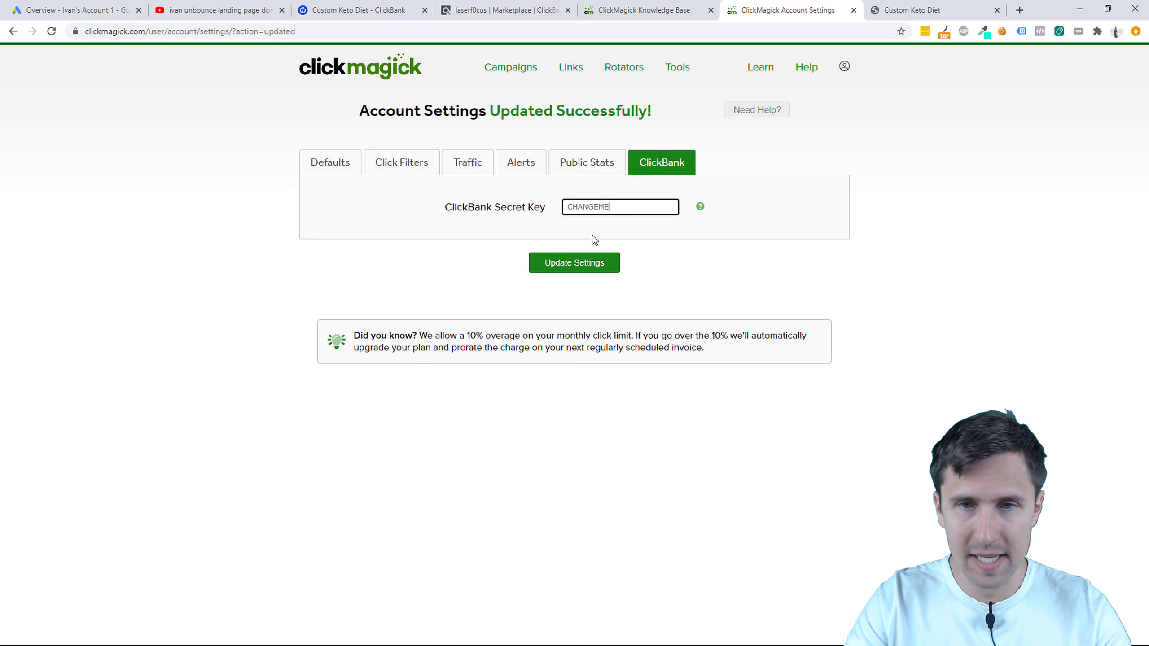
text(12345678)
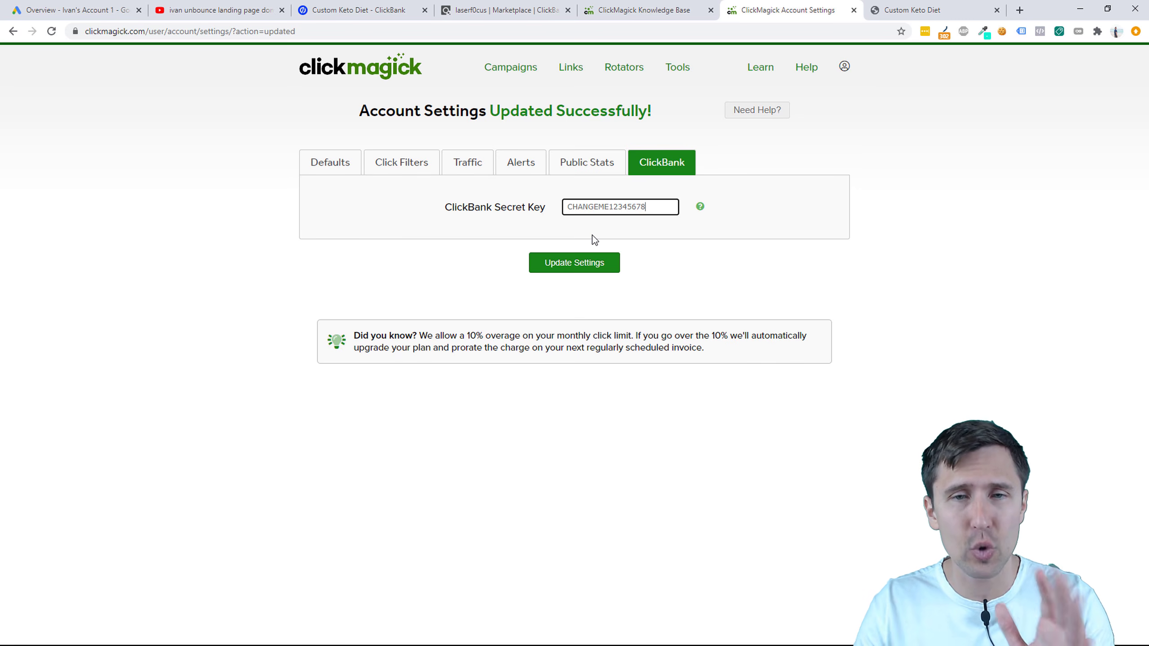
click(590, 265)
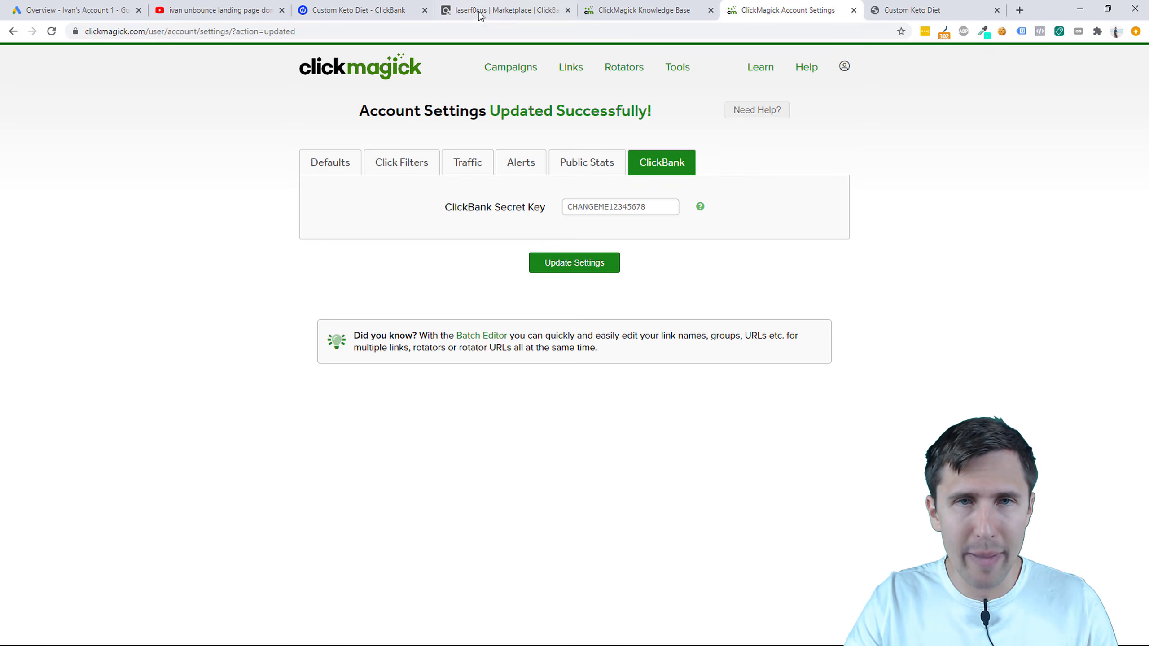
Step: In ClickBank, open Vendor Settings > My Site and edit Advanced Tools
drag(500, 10, 647, 10)
scroll(801, 299, up, 5)
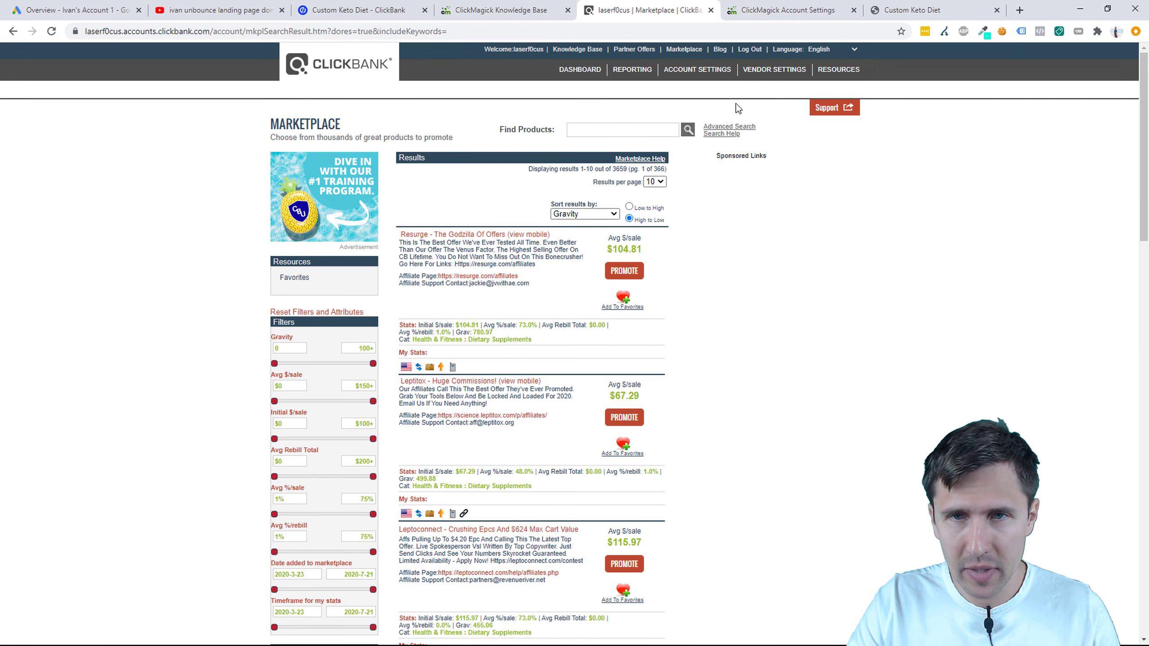
click(787, 72)
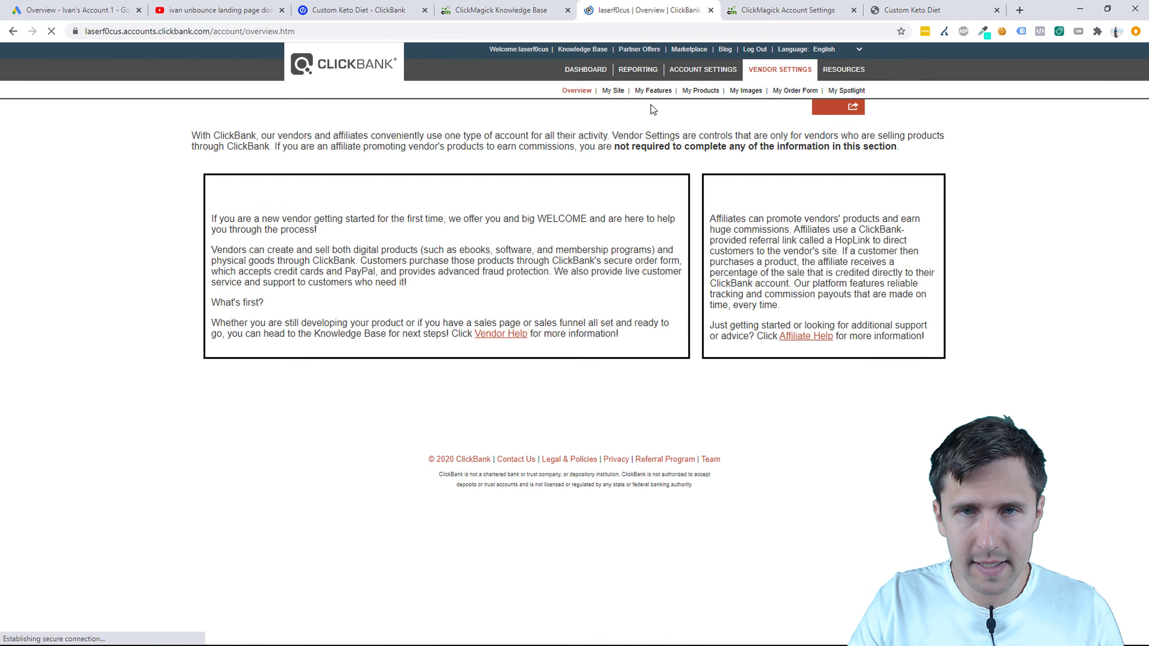
click(613, 94)
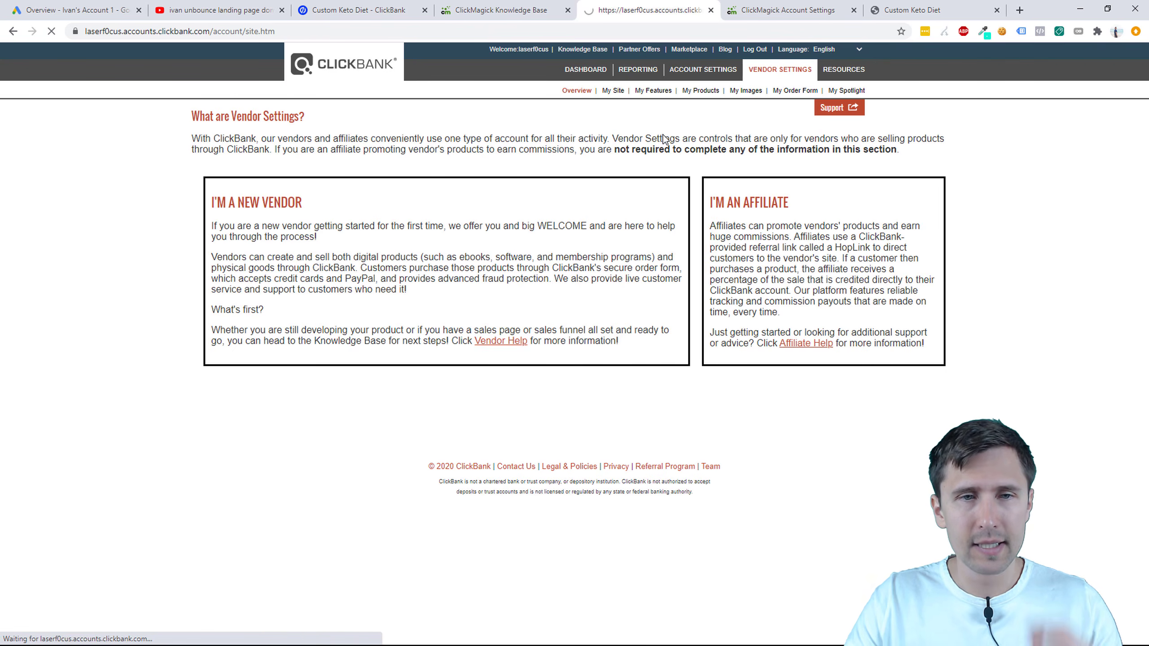
scroll(485, 312, down, 15)
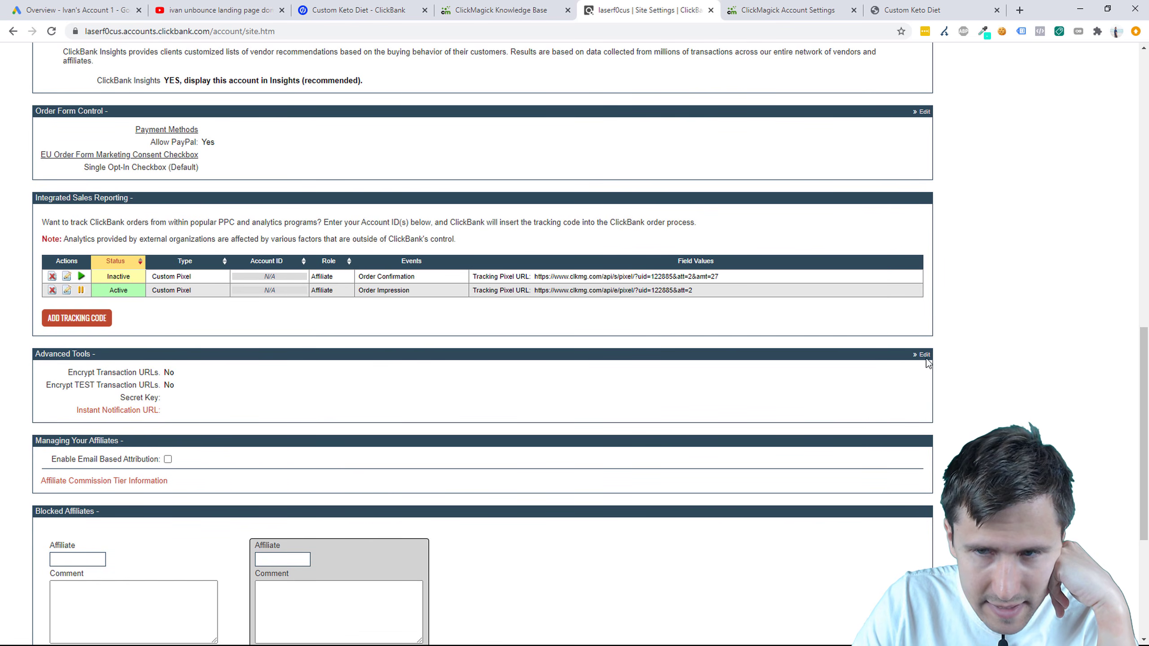
click(925, 356)
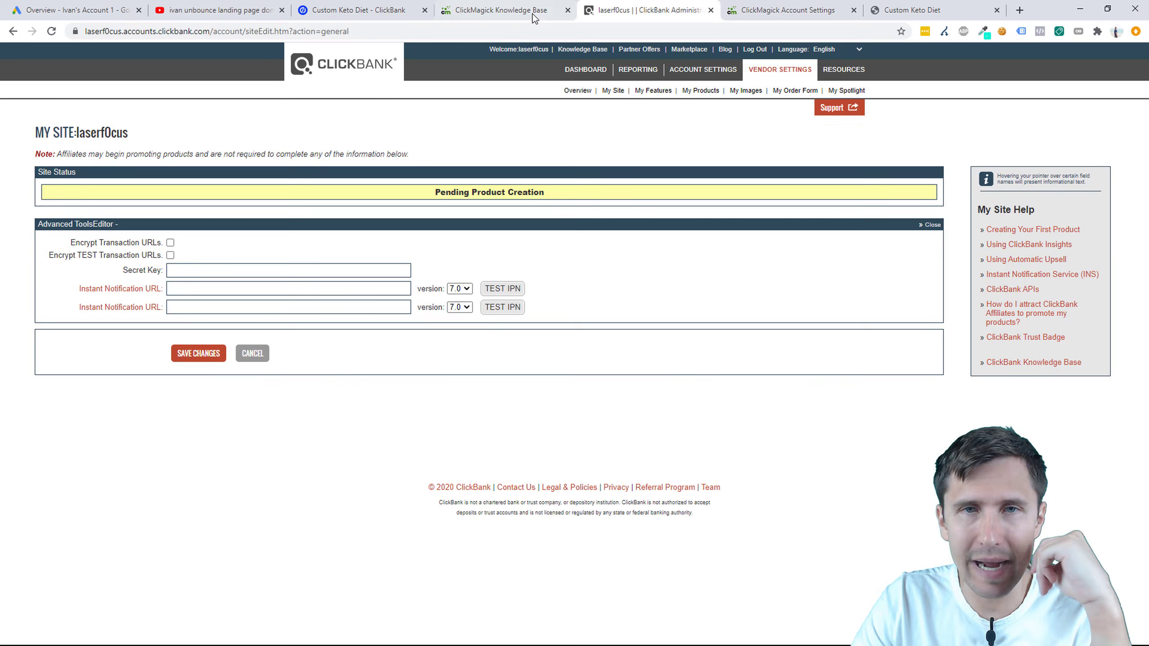
Step: Review the ClickBank setup instructions in the knowledge base article
click(534, 18)
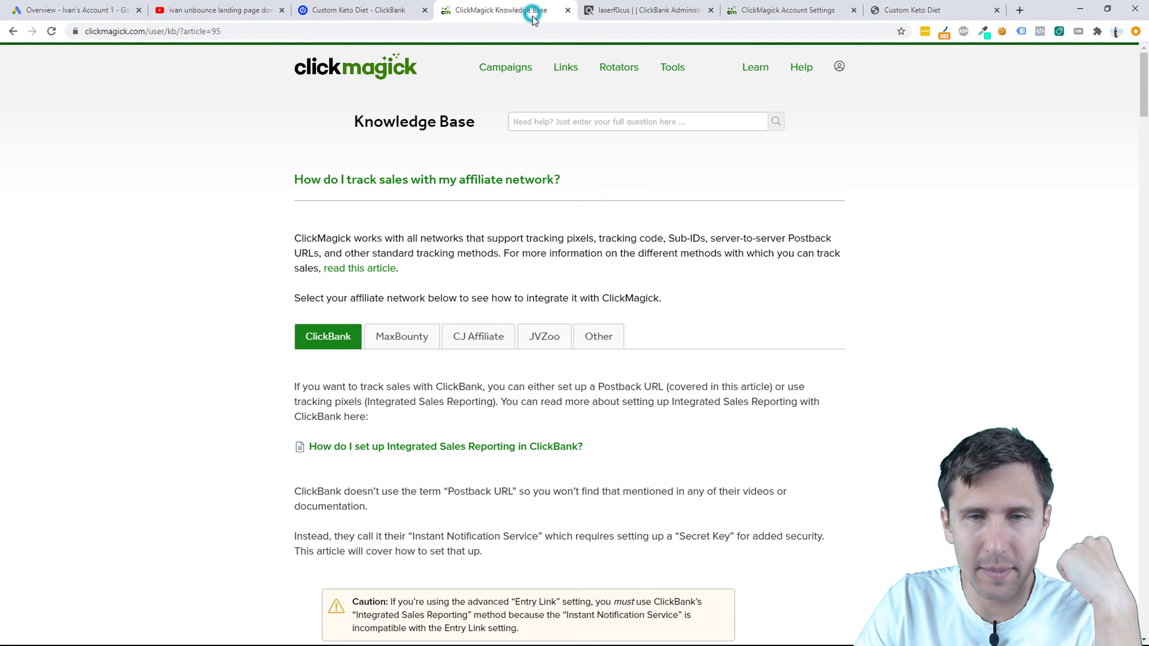
scroll(584, 366, down, 15)
scroll(585, 367, down, 10)
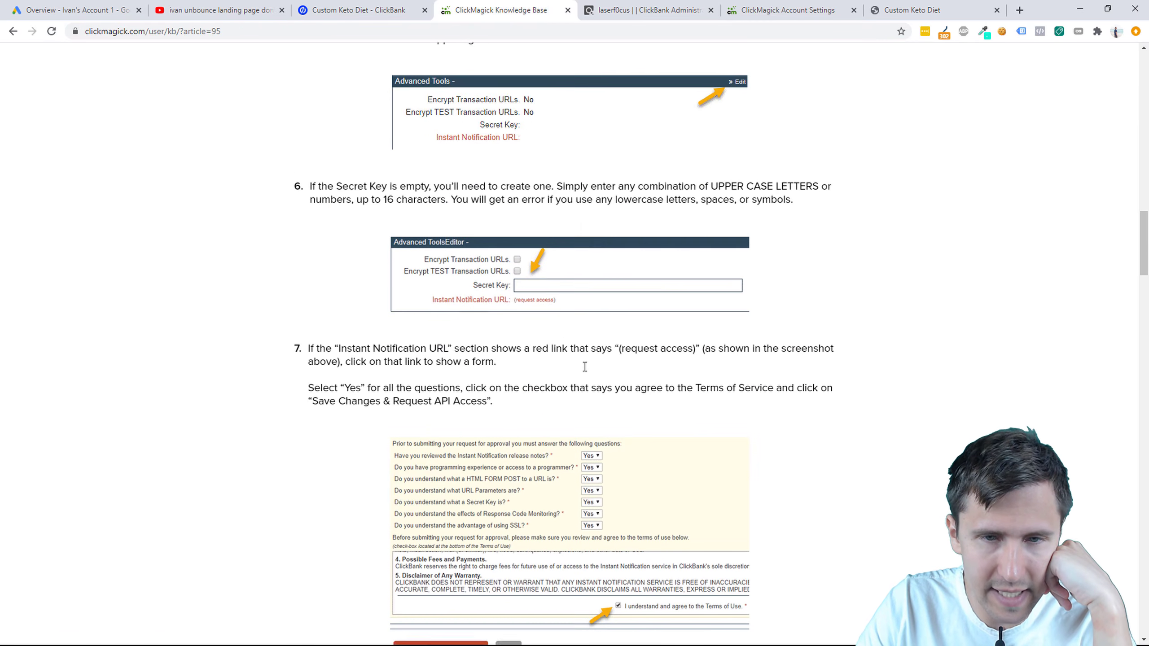
scroll(524, 260, up, 3)
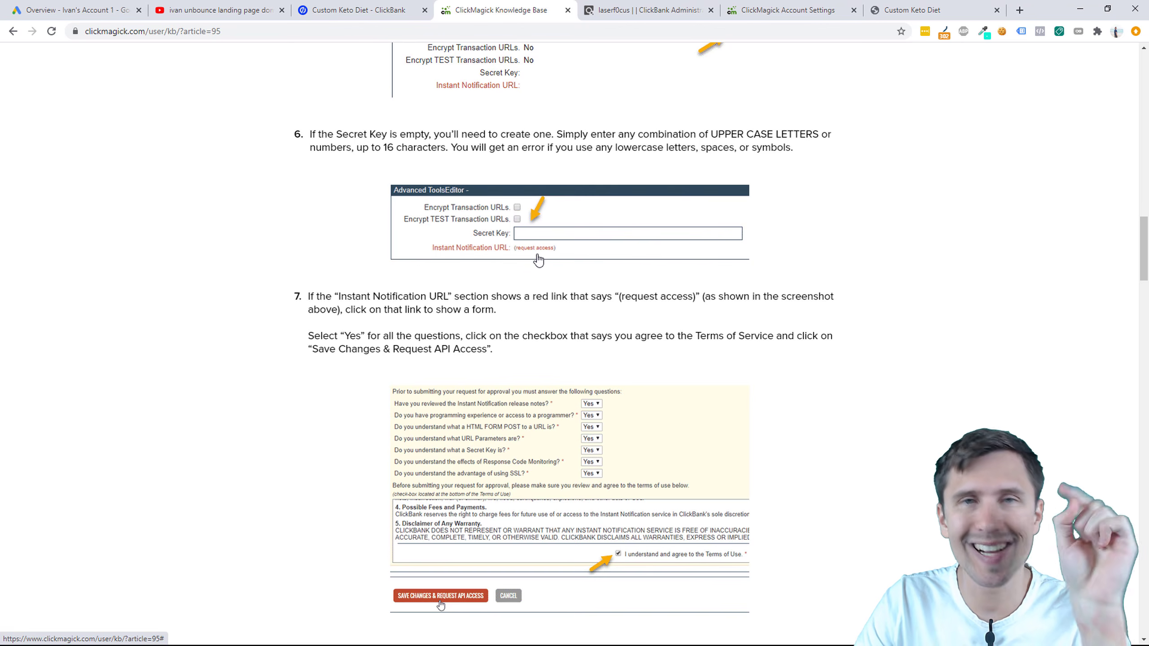
scroll(538, 260, down, 4)
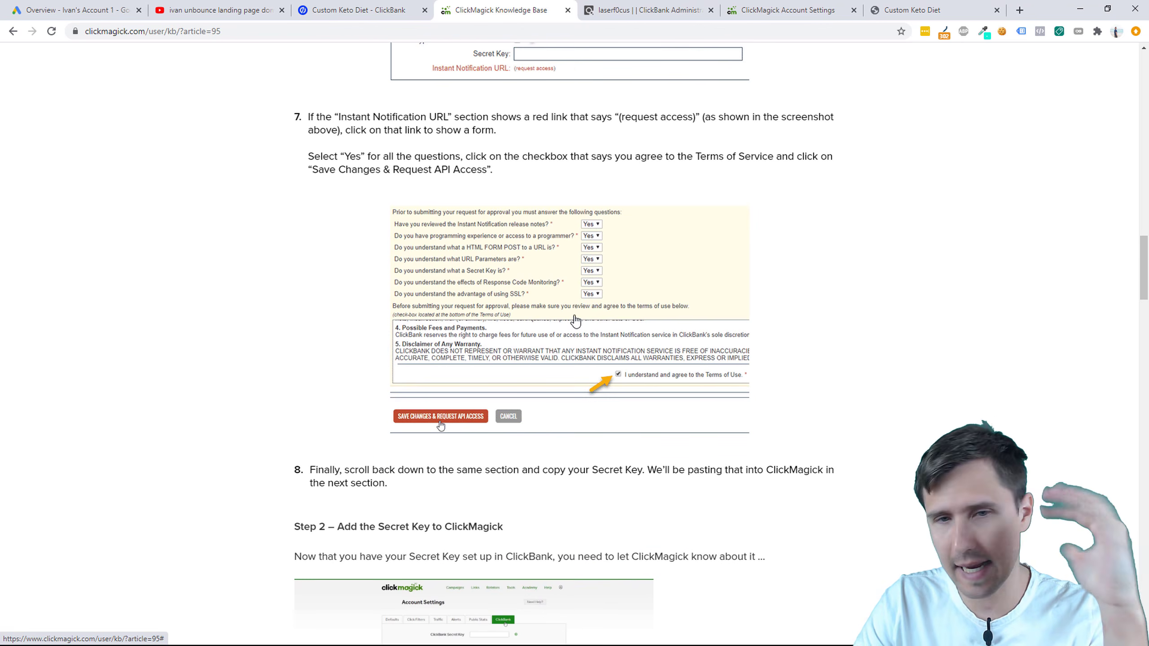
click(625, 13)
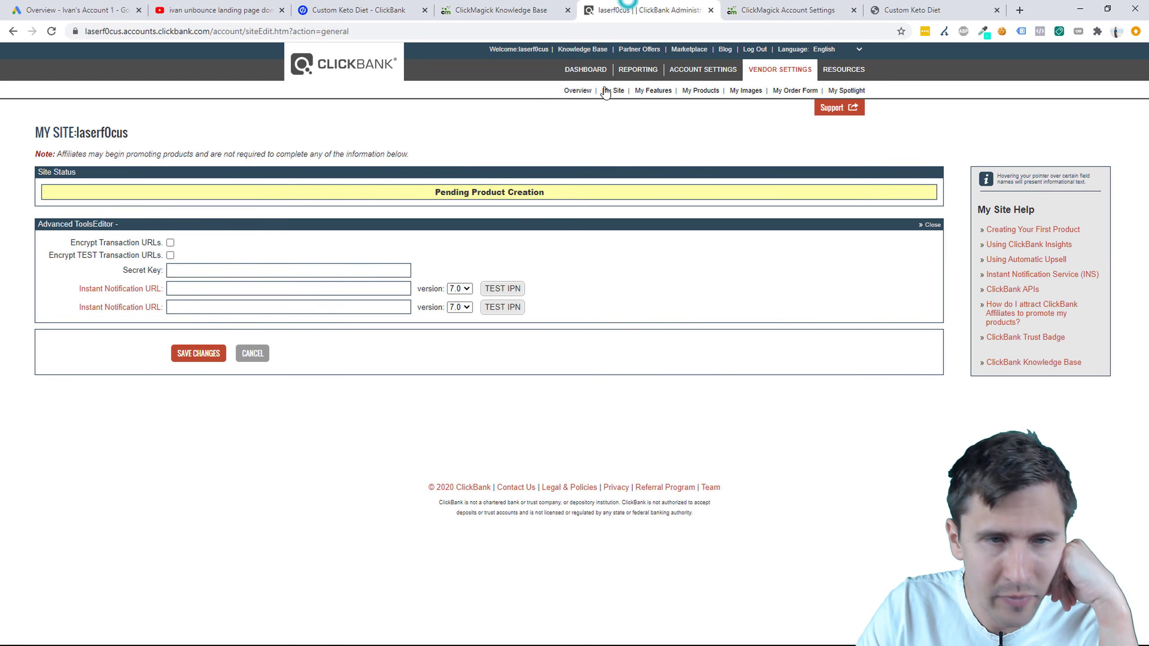
Step: Copy the saved secret key from ClickMagick into ClickBank's Secret Key field
click(193, 271)
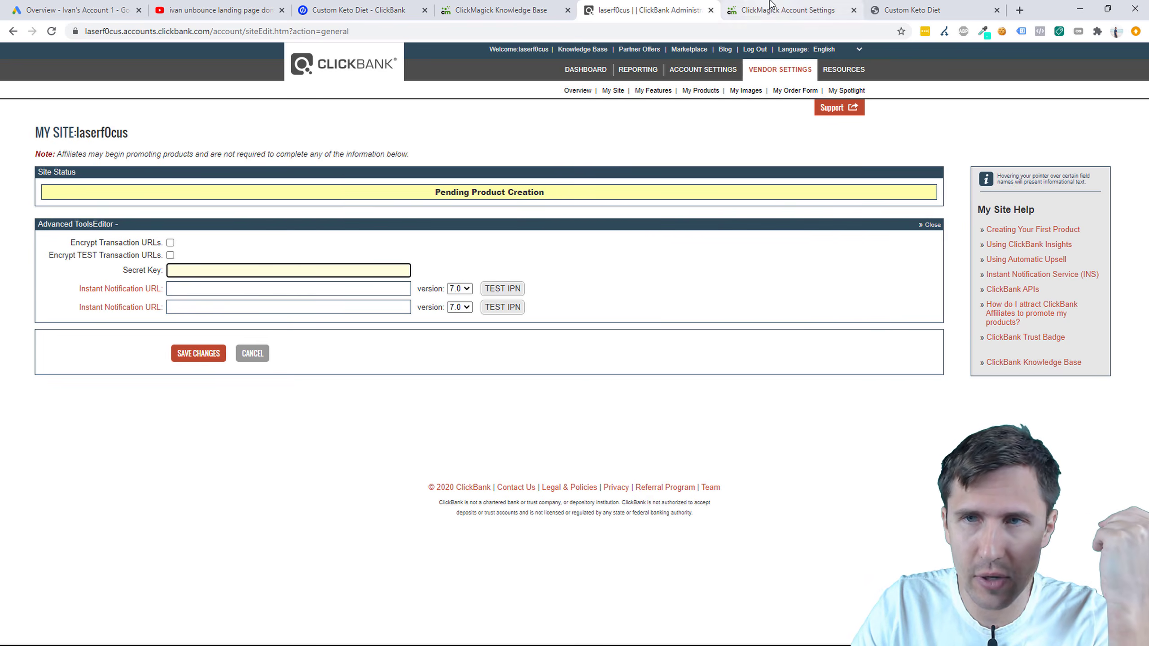
click(787, 10)
double_click(594, 207)
right_click(594, 206)
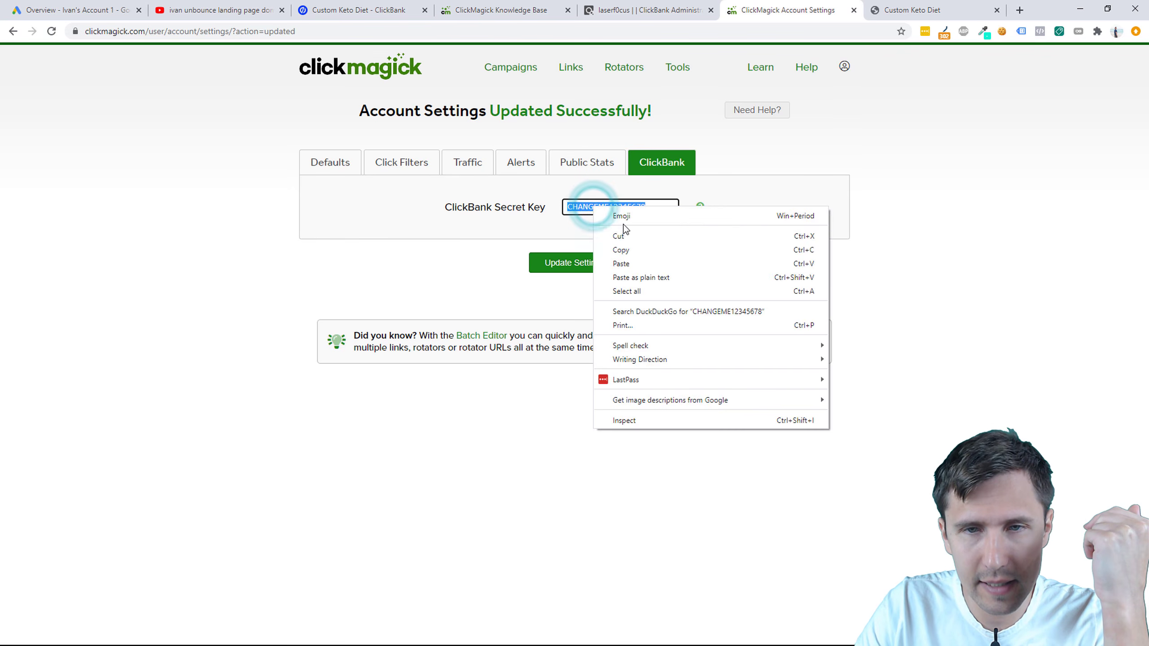
click(633, 249)
click(661, 10)
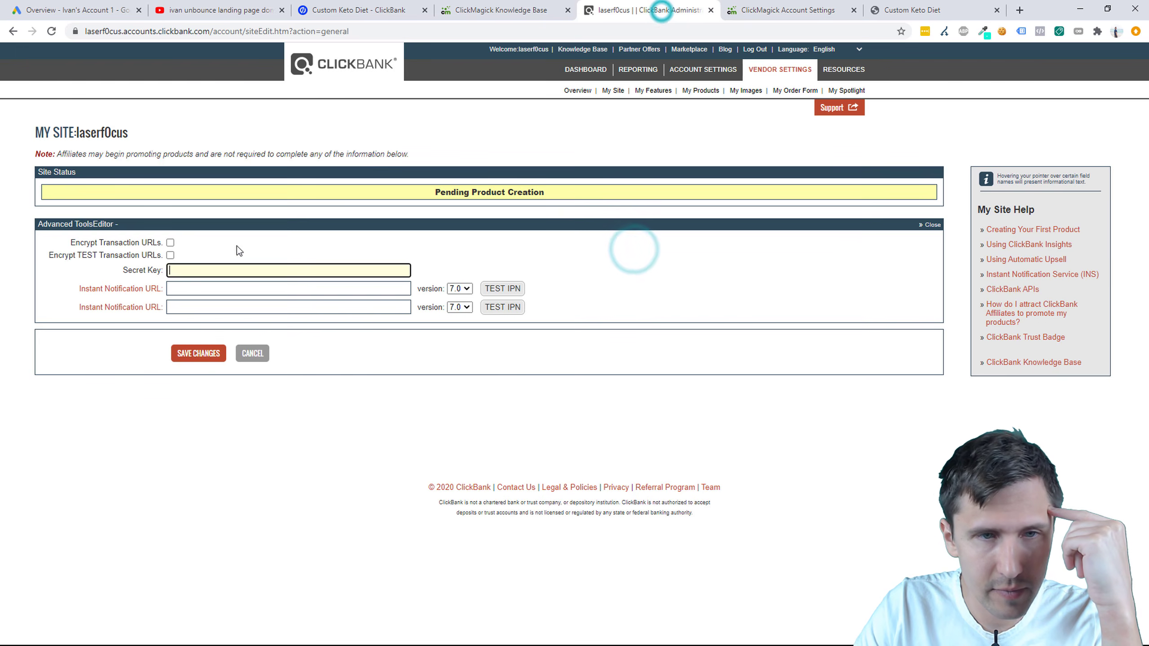
right_click(174, 270)
click(228, 361)
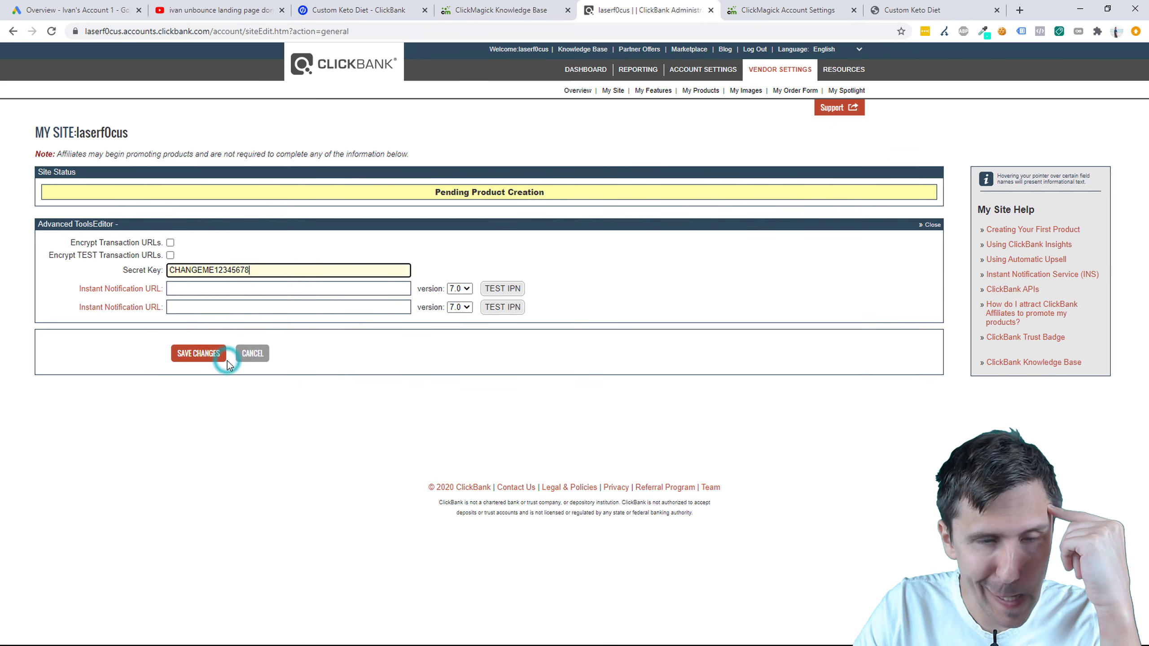
click(199, 288)
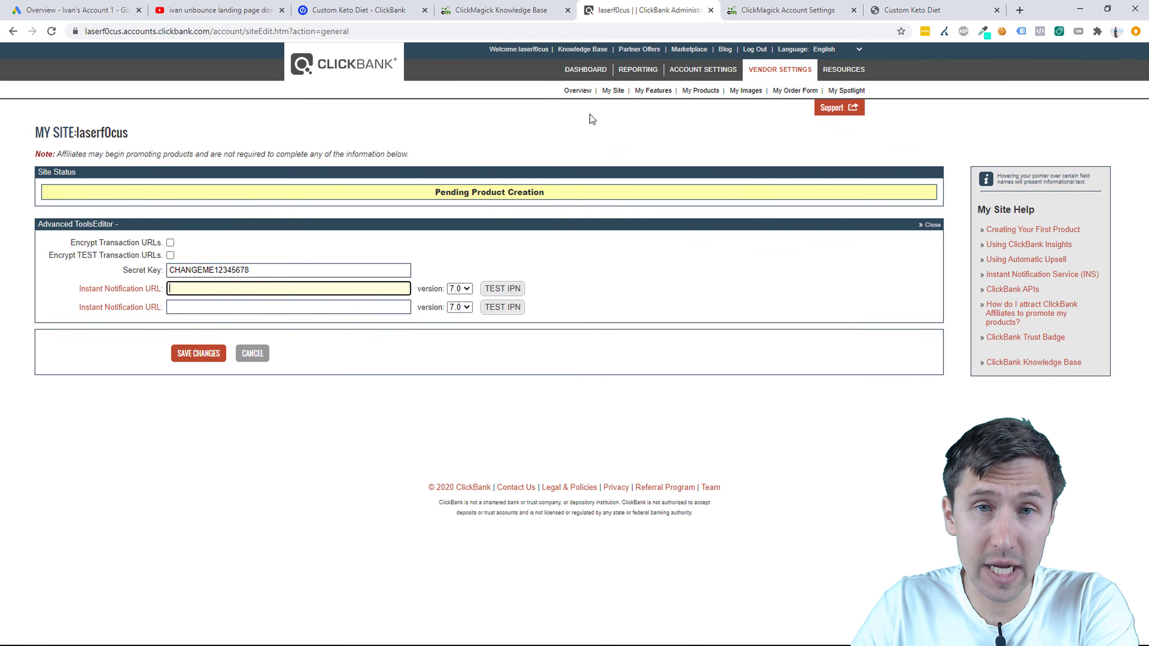
click(529, 10)
Step: Scroll the ClickBank integration article down to Step 3
scroll(503, 368, up, 20)
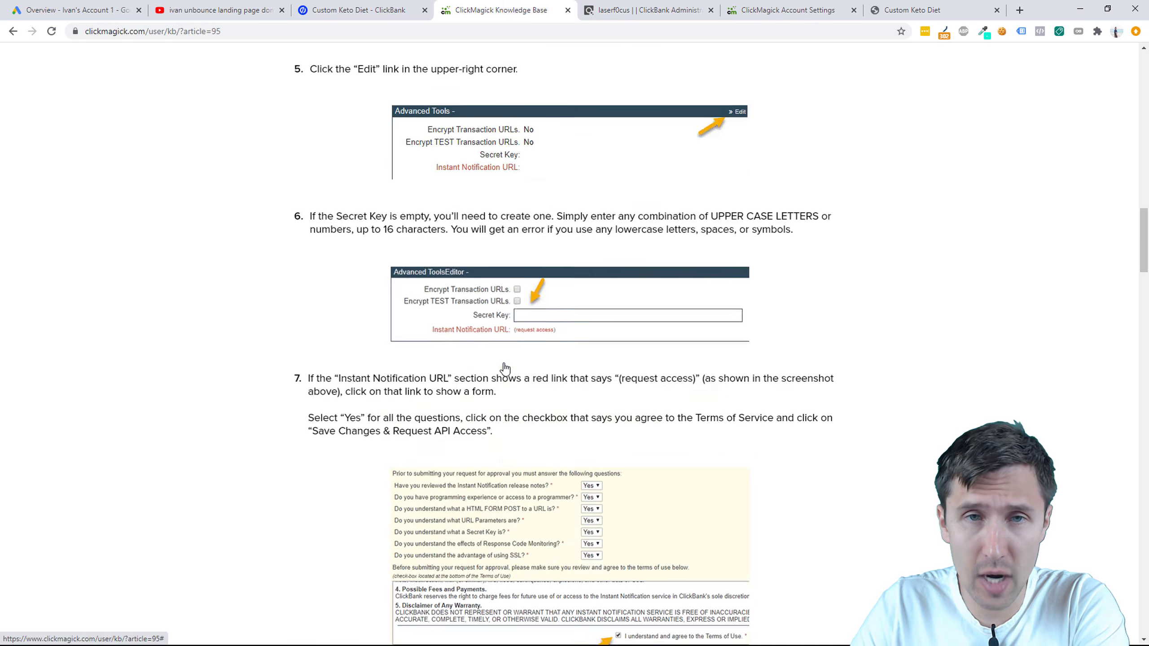
scroll(509, 358, up, 5)
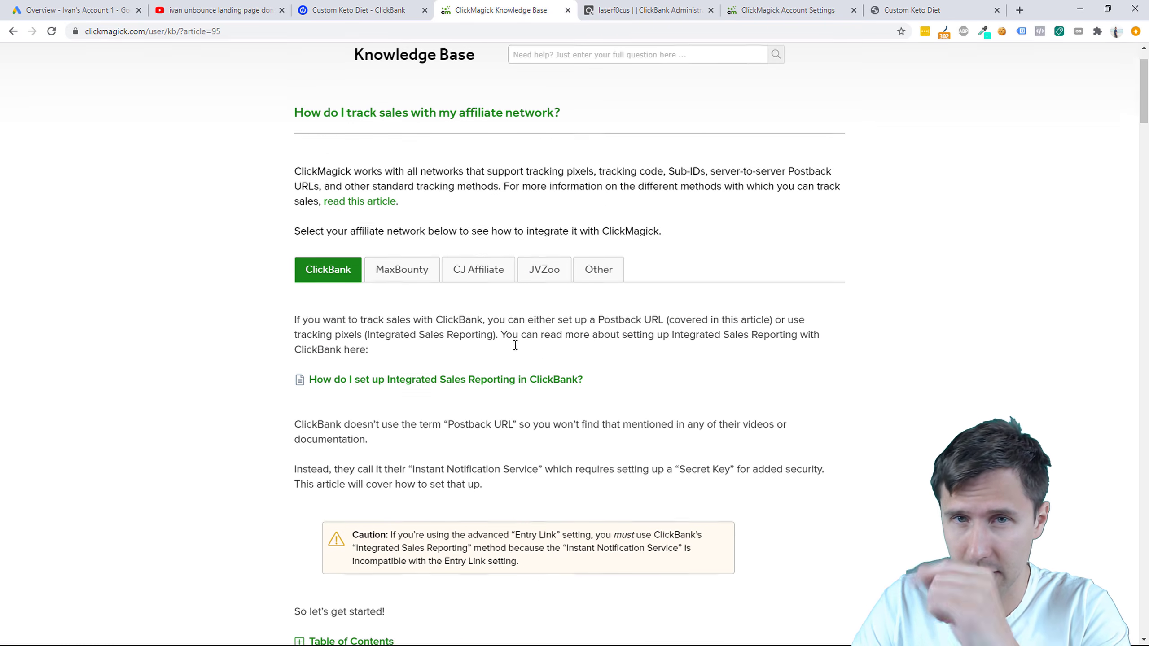
click(685, 72)
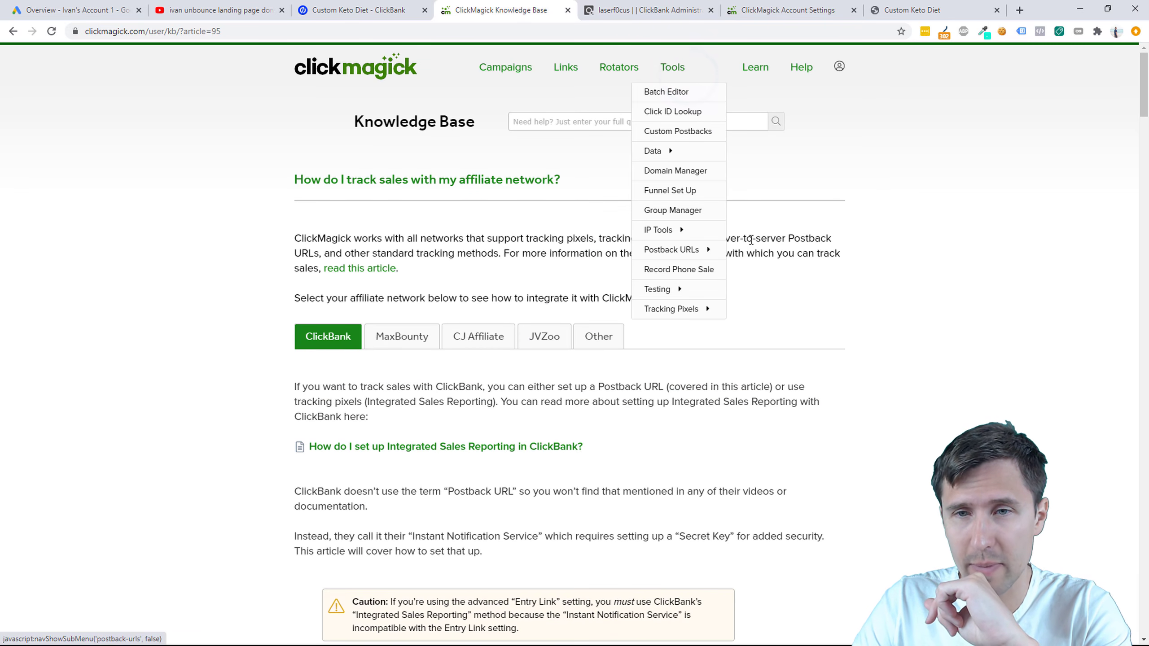
mouse_move(674, 250)
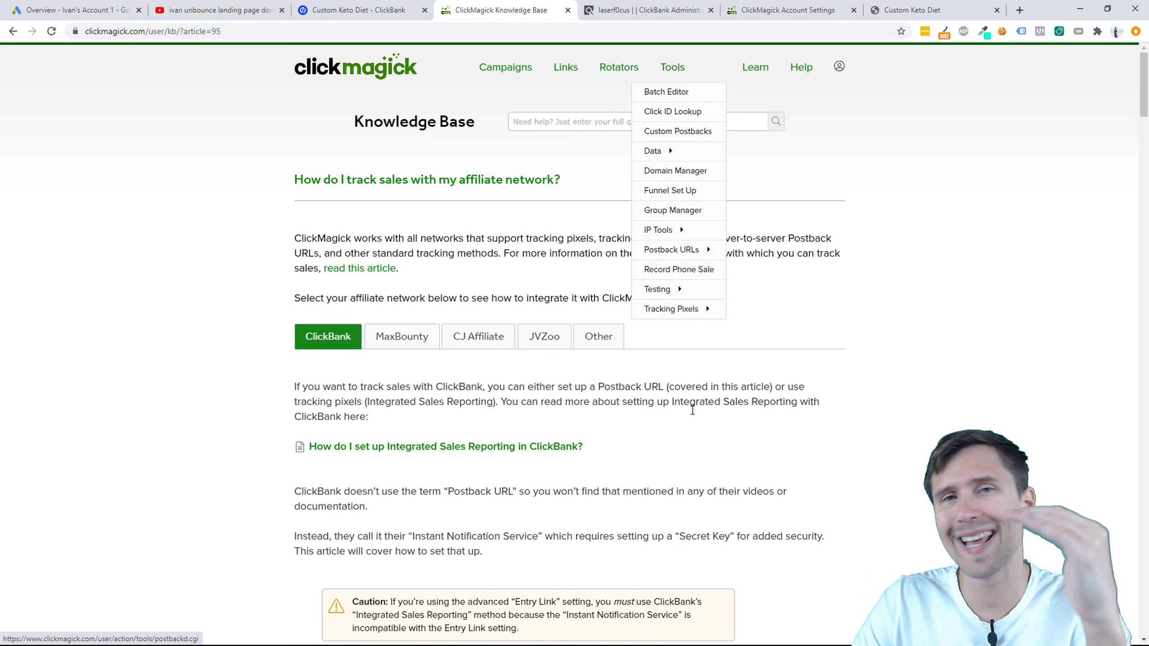
click(682, 460)
scroll(683, 460, down, 12)
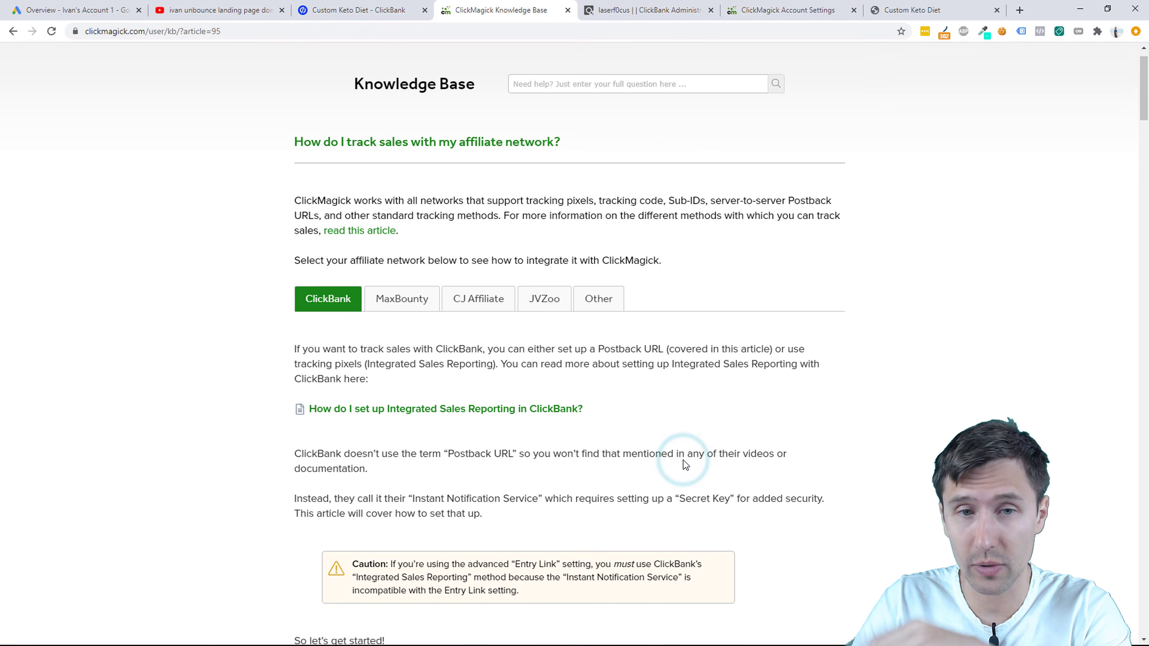
scroll(672, 413, down, 15)
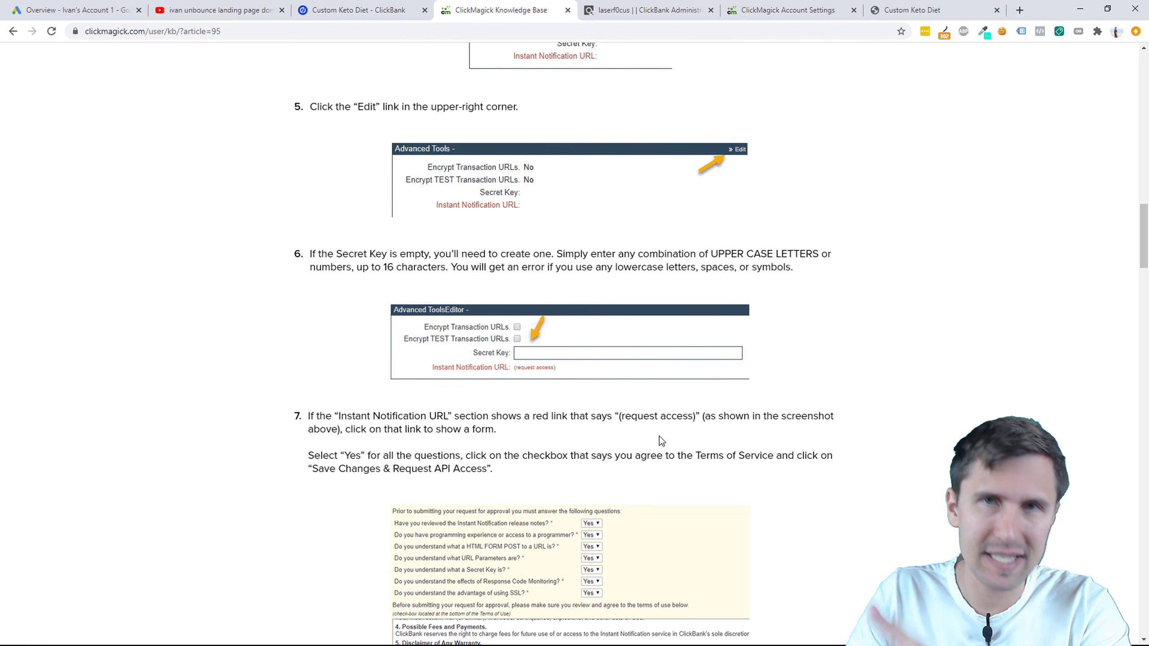
scroll(662, 439, down, 2)
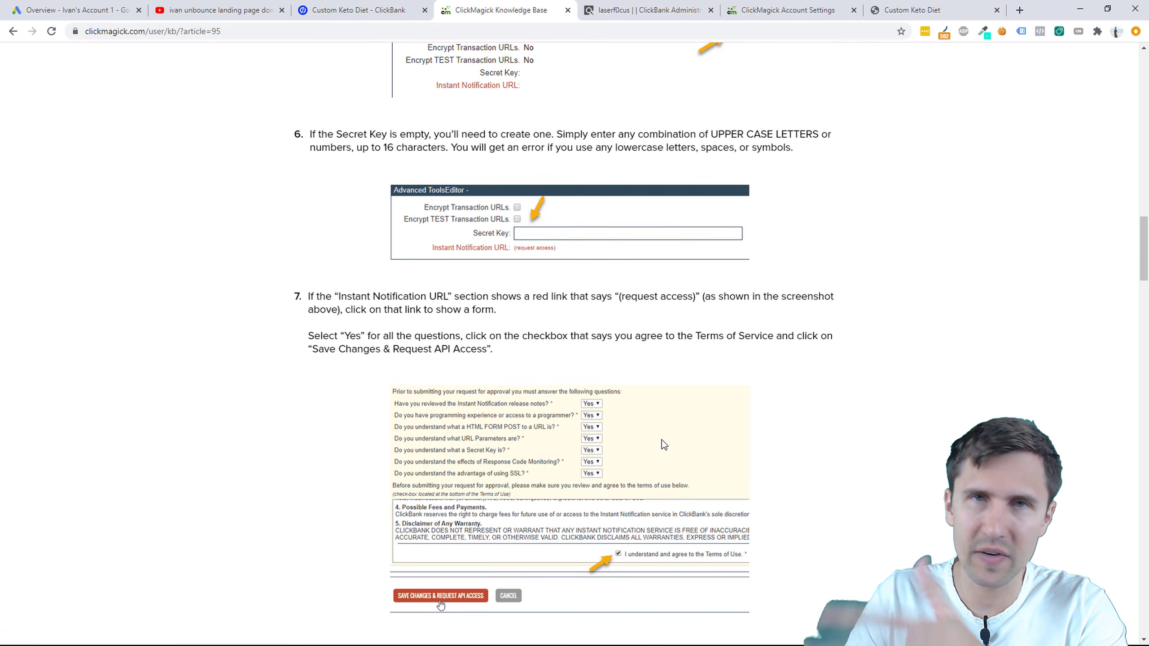
scroll(661, 440, down, 10)
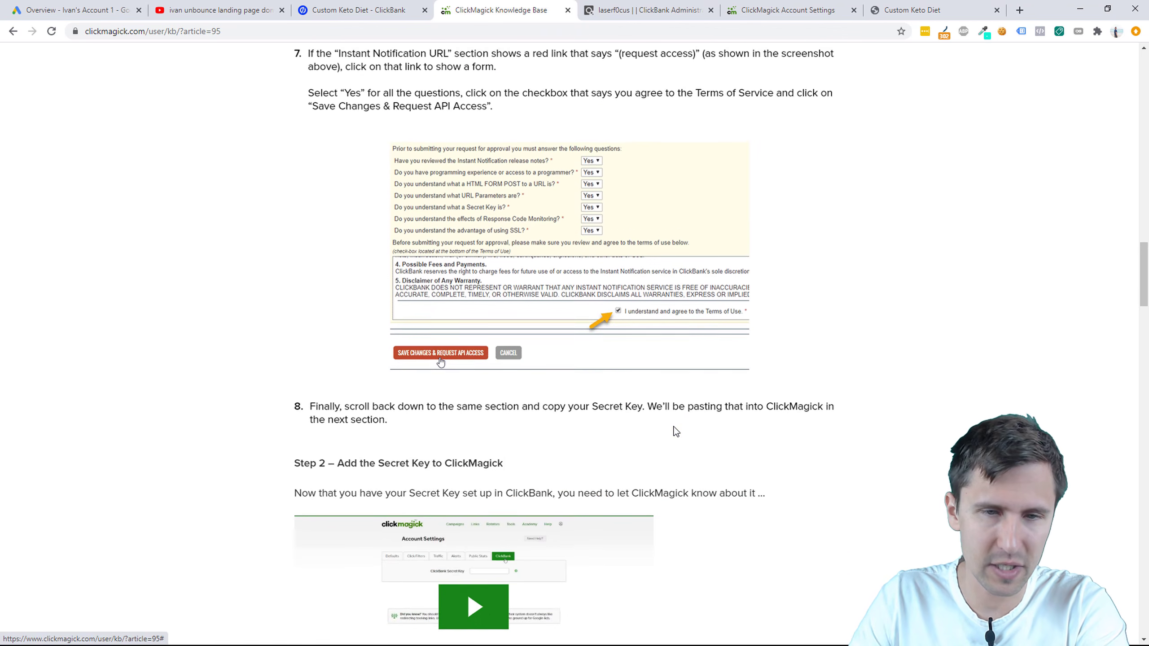
scroll(510, 329, down, 10)
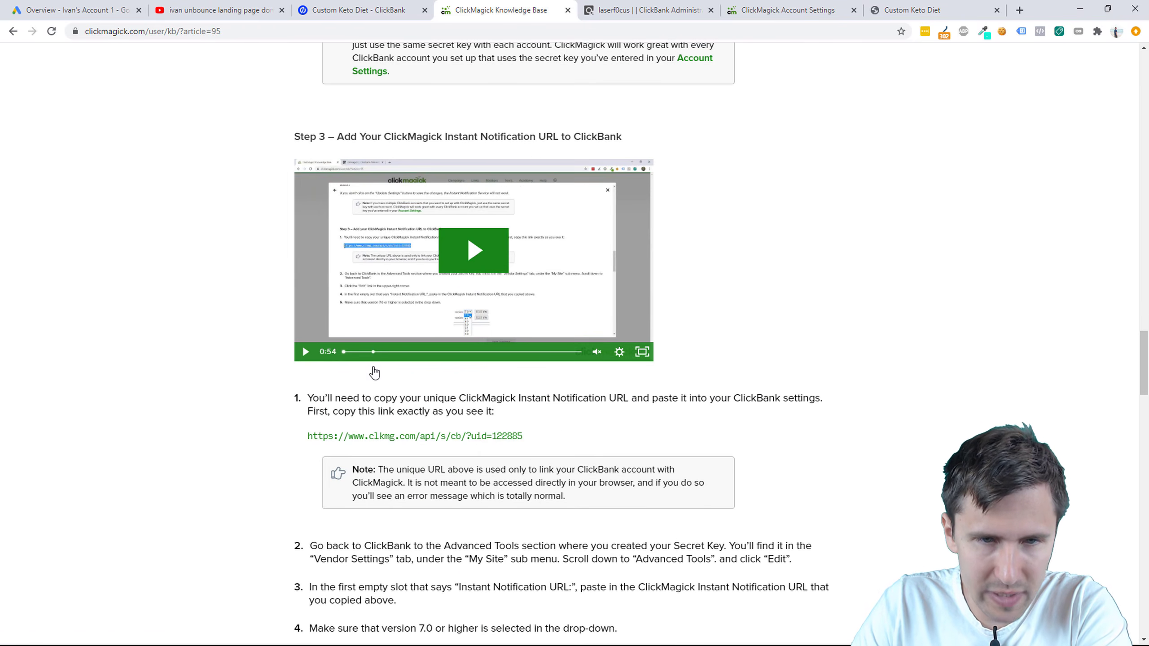
drag(308, 314, 523, 317)
scroll(313, 276, up, 10)
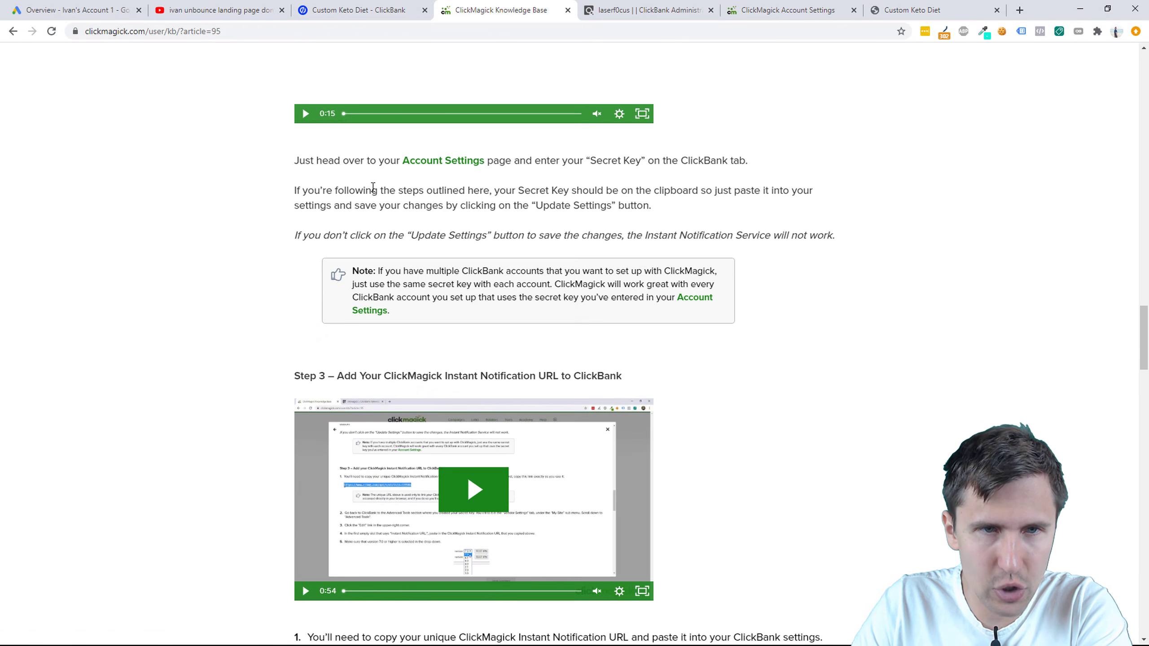
scroll(348, 412, down, 8)
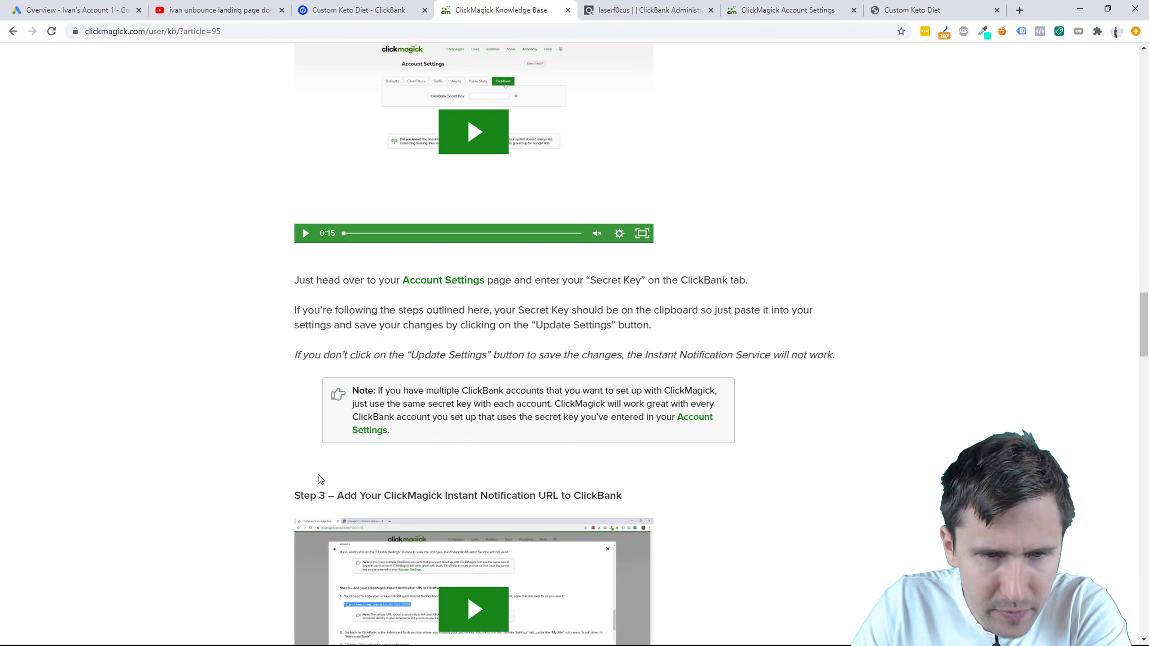
drag(305, 315, 466, 415)
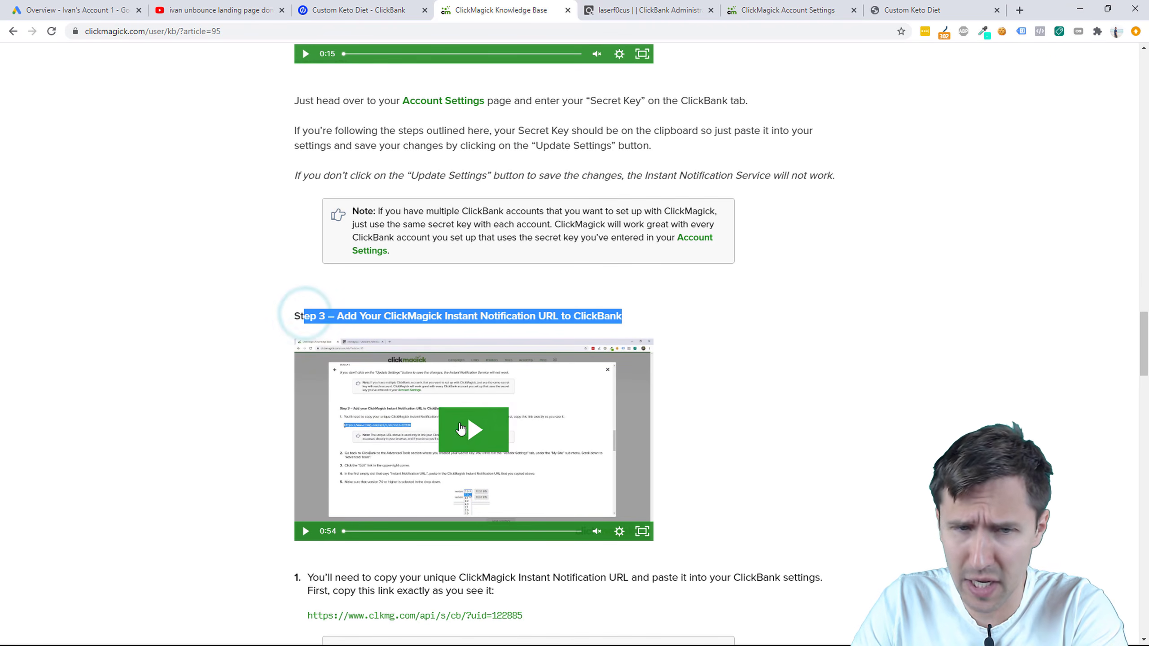
scroll(504, 129, down, 3)
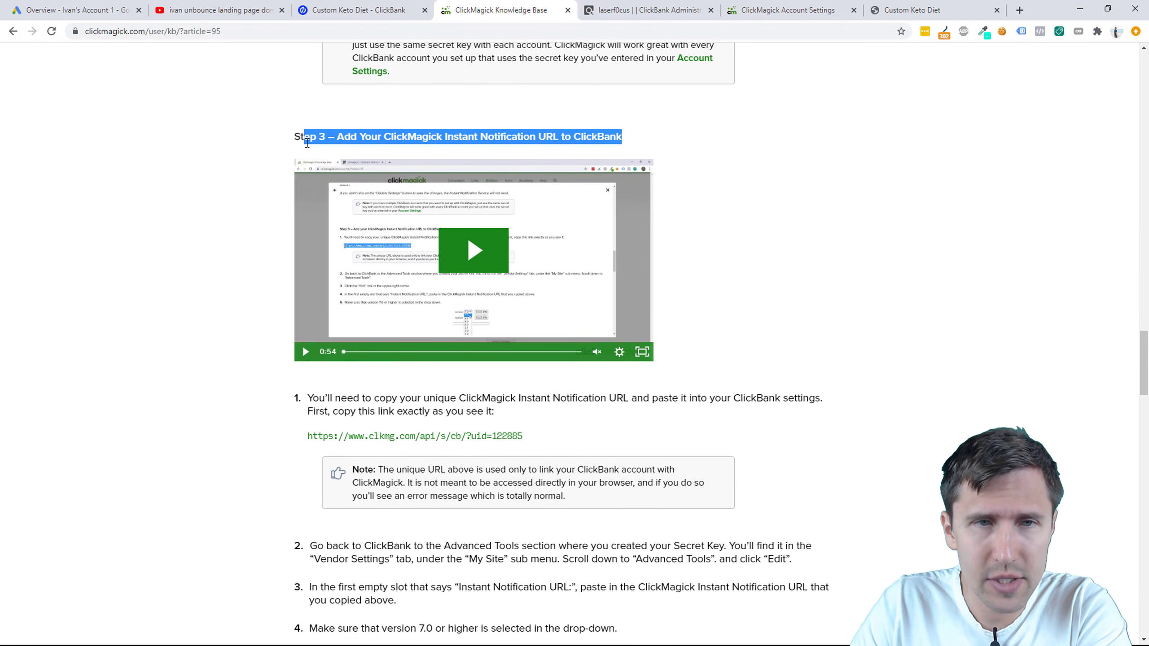
Step: Point out the notification URL's uid, cb and s parts, then copy the whole URL
drag(301, 138, 621, 135)
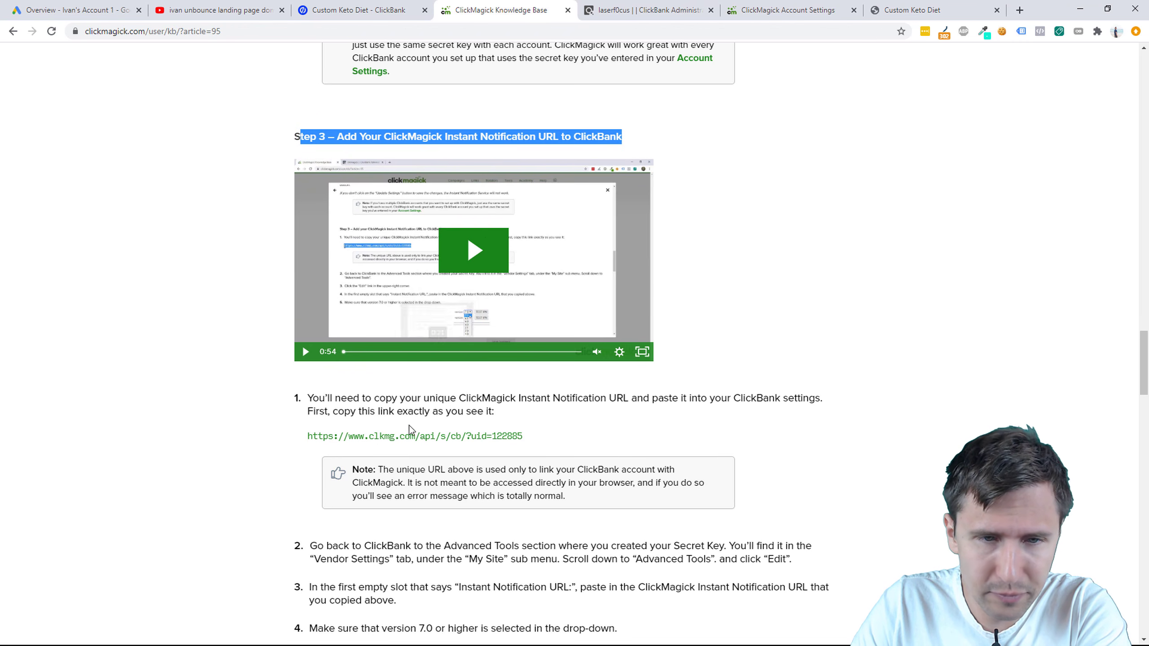
drag(307, 437, 524, 441)
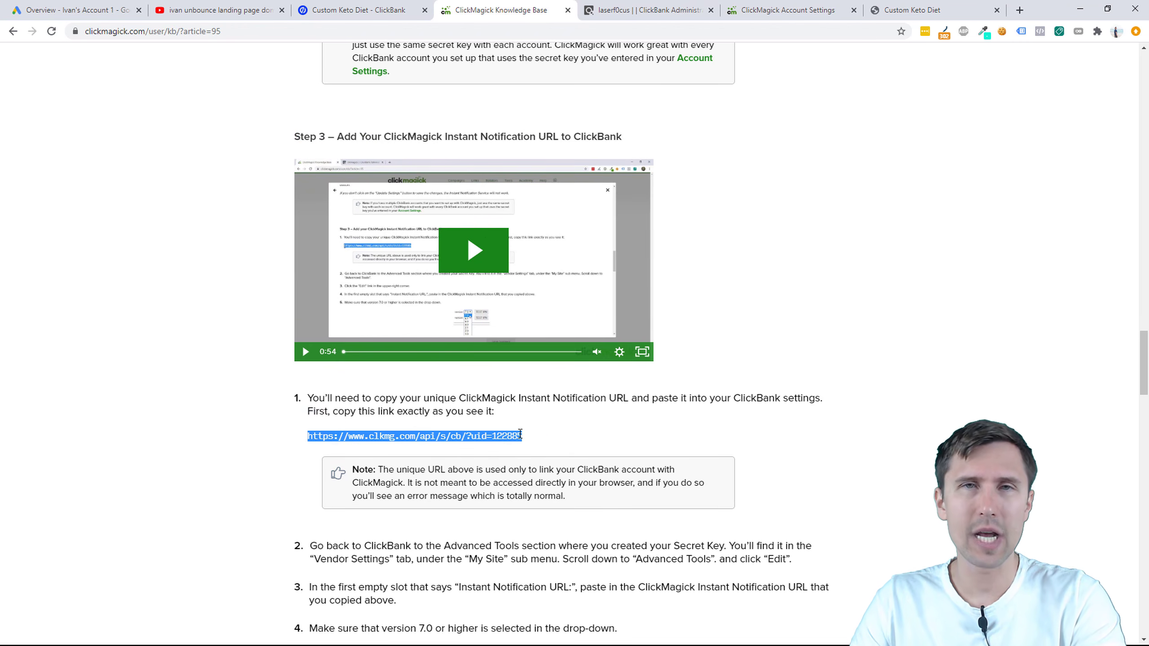
click(506, 436)
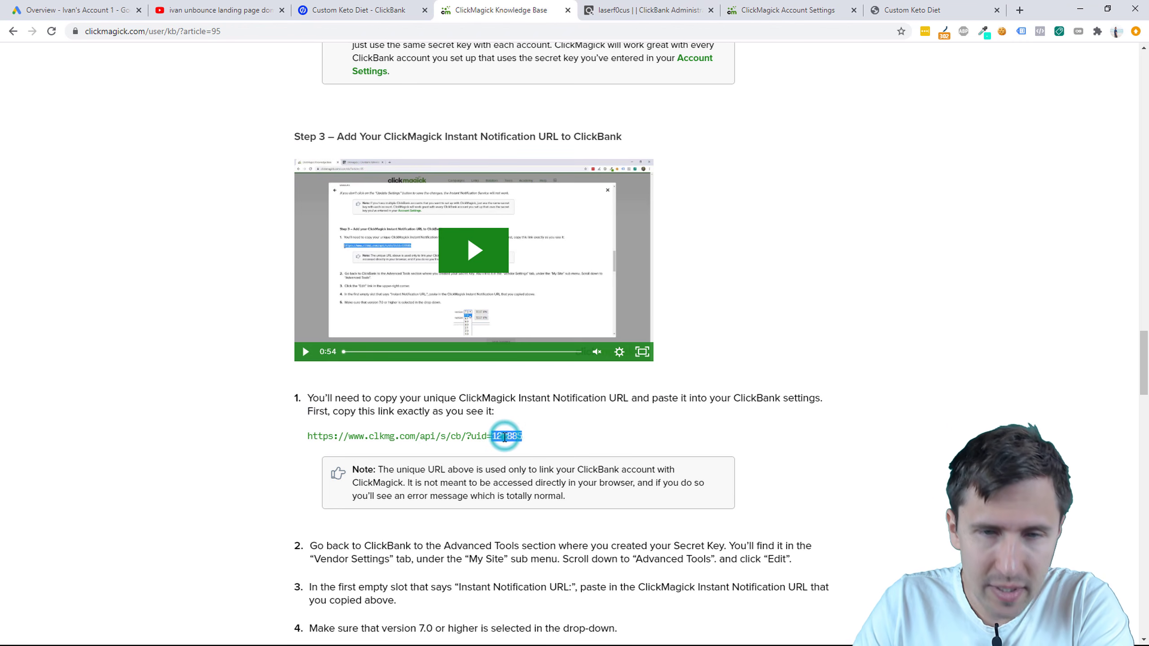
drag(493, 436, 519, 436)
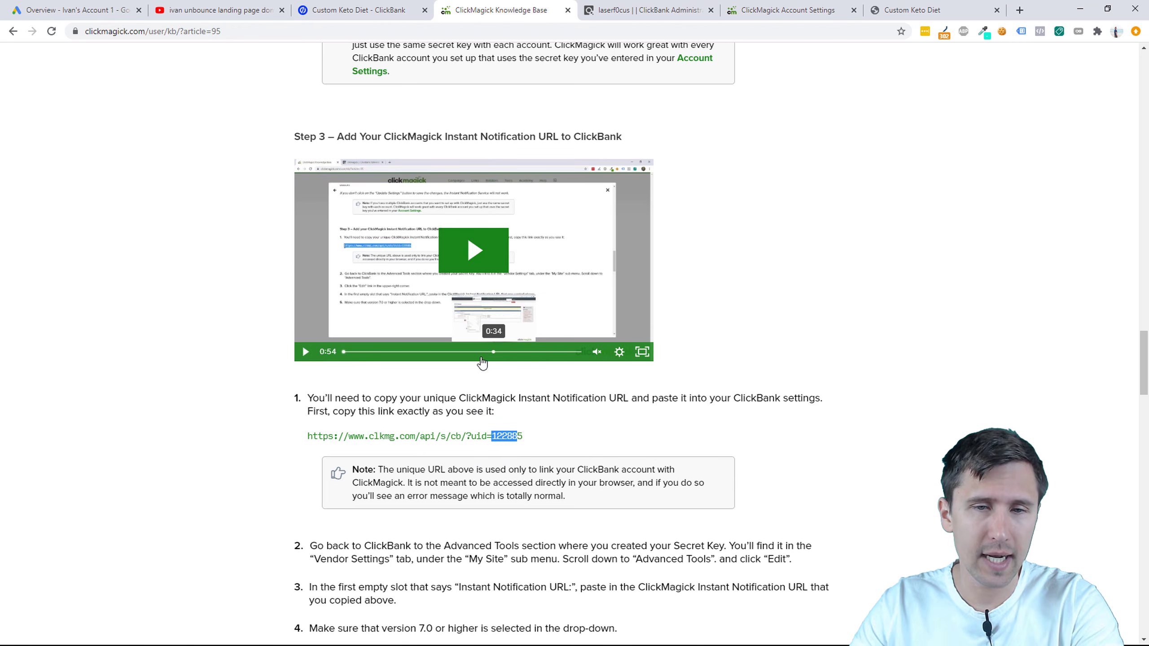
double_click(456, 437)
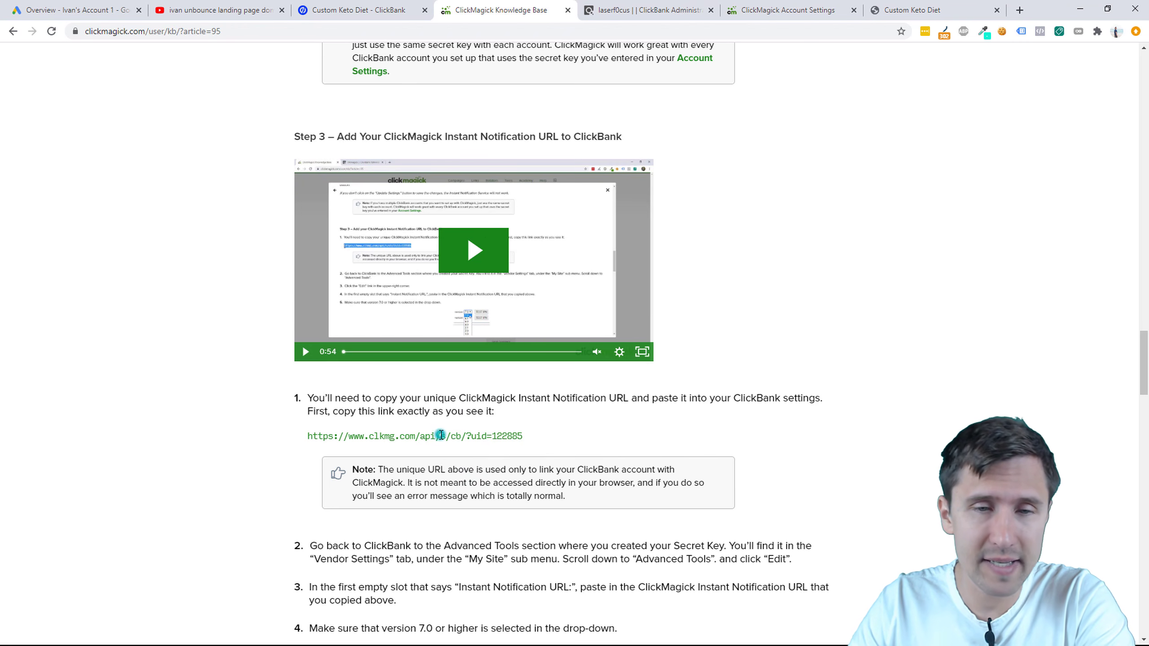
double_click(441, 435)
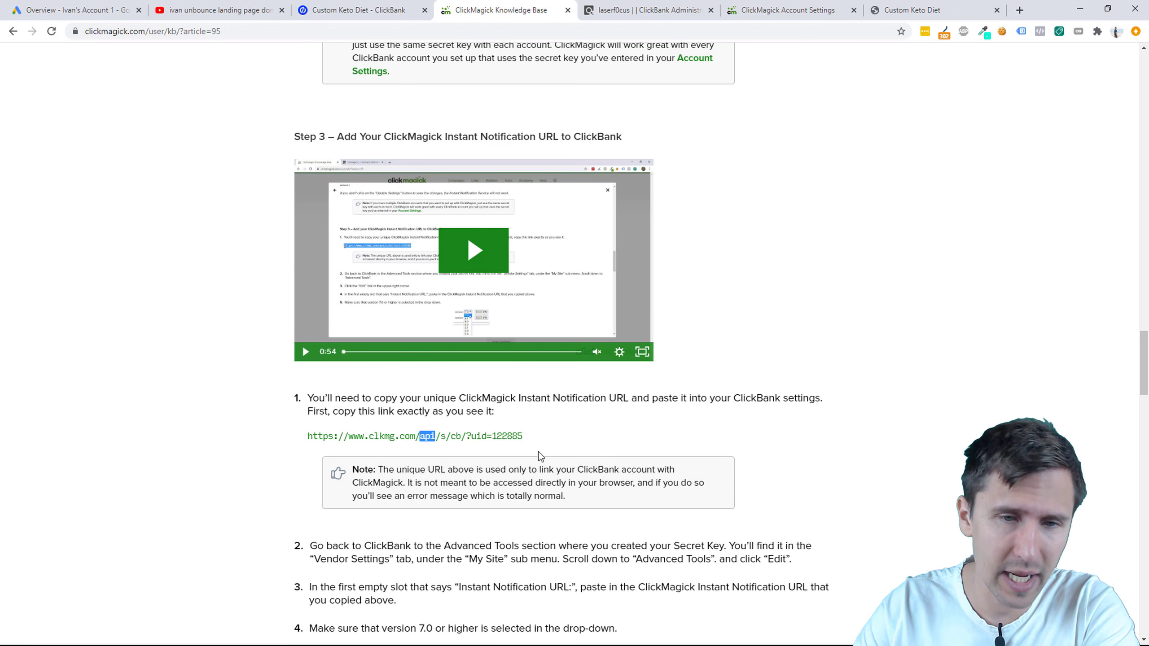
triple_click(388, 435)
right_click(407, 437)
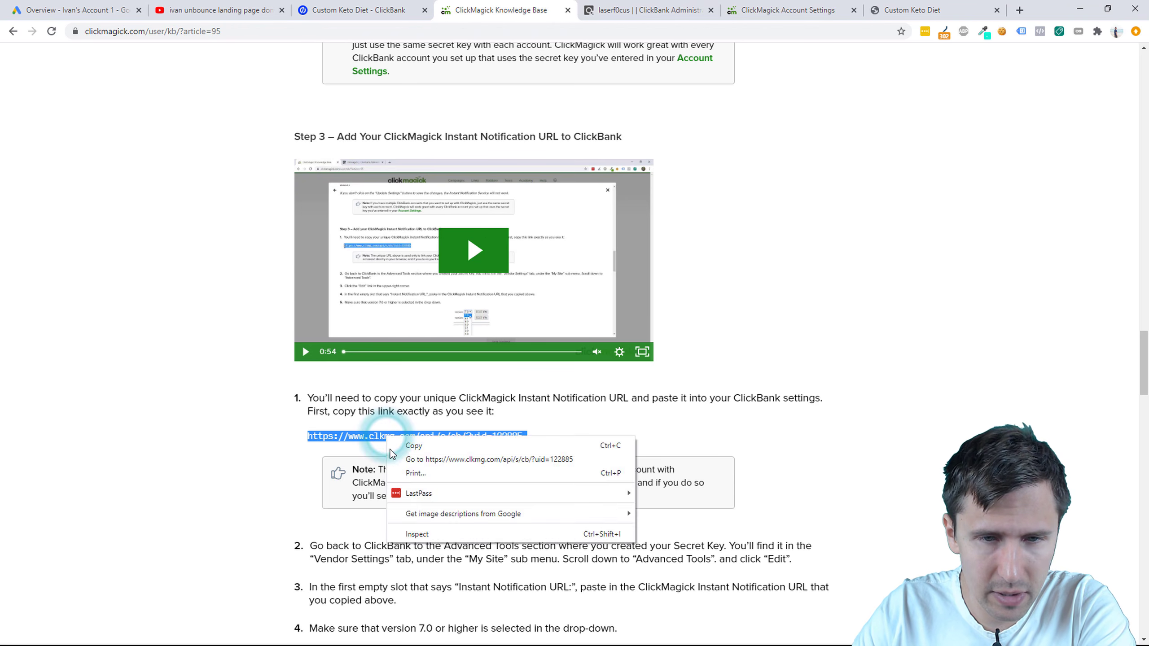
click(410, 447)
Step: Paste the ClickMagick URL into ClickBank's first Instant Notification URL field and save
click(635, 11)
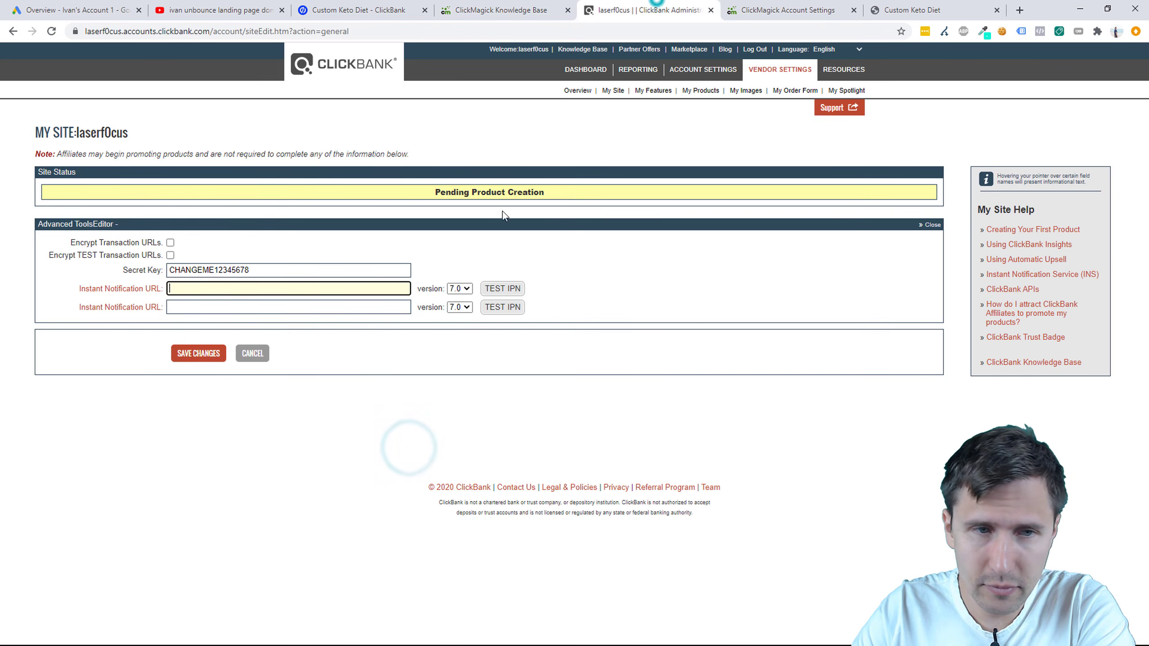
right_click(203, 289)
click(231, 381)
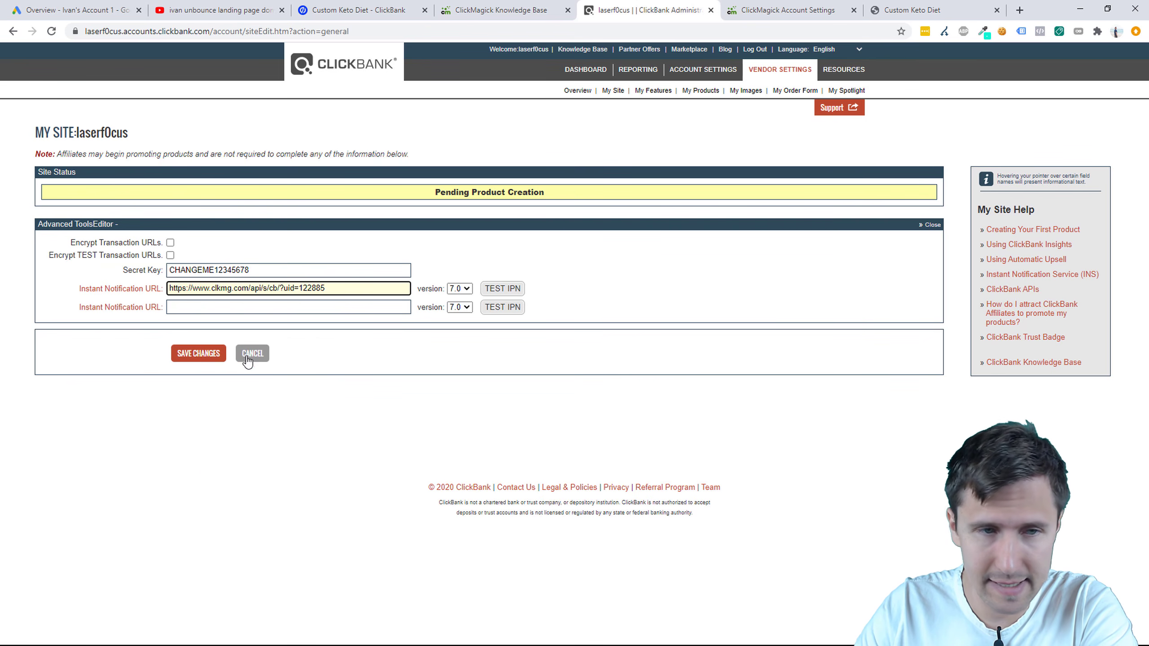
click(199, 354)
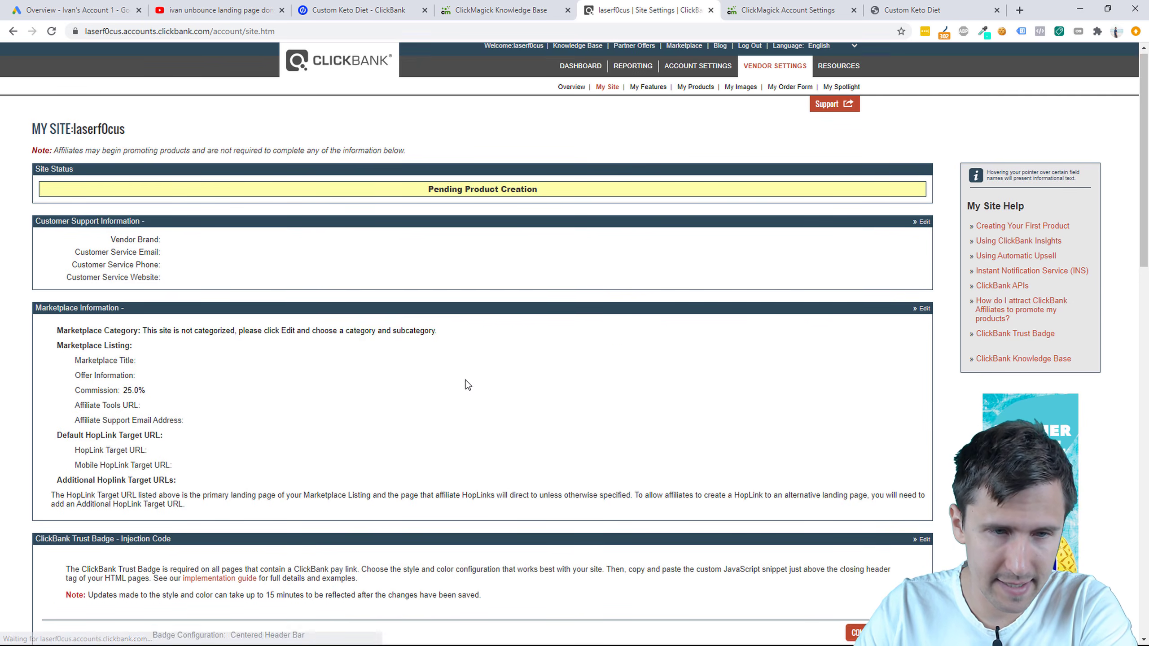
Step: Verify the notification URL with TEST IPN, save again, and return to the article
scroll(464, 385, down, 9)
scroll(464, 387, down, 10)
scroll(462, 391, up, 2)
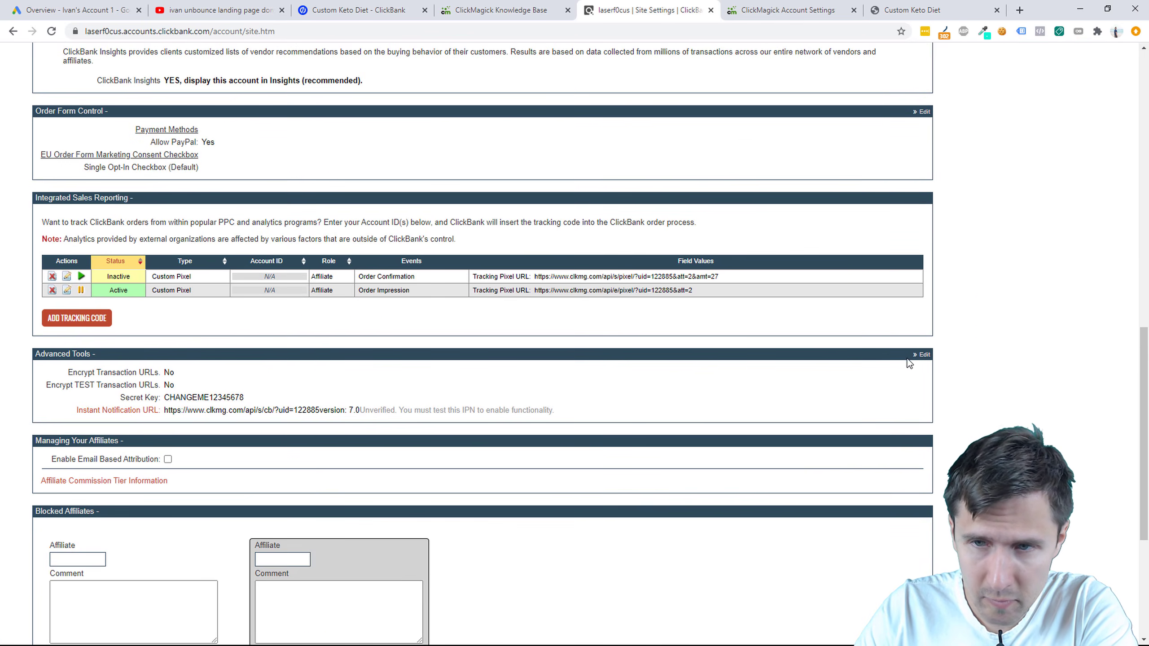
click(921, 354)
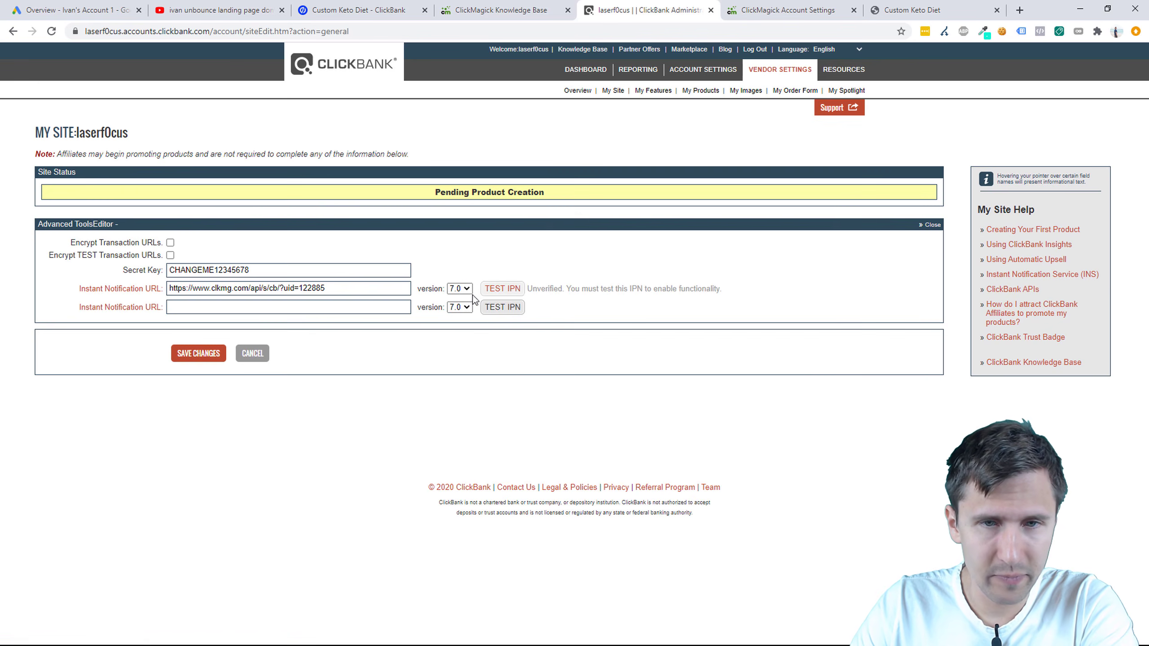
click(496, 288)
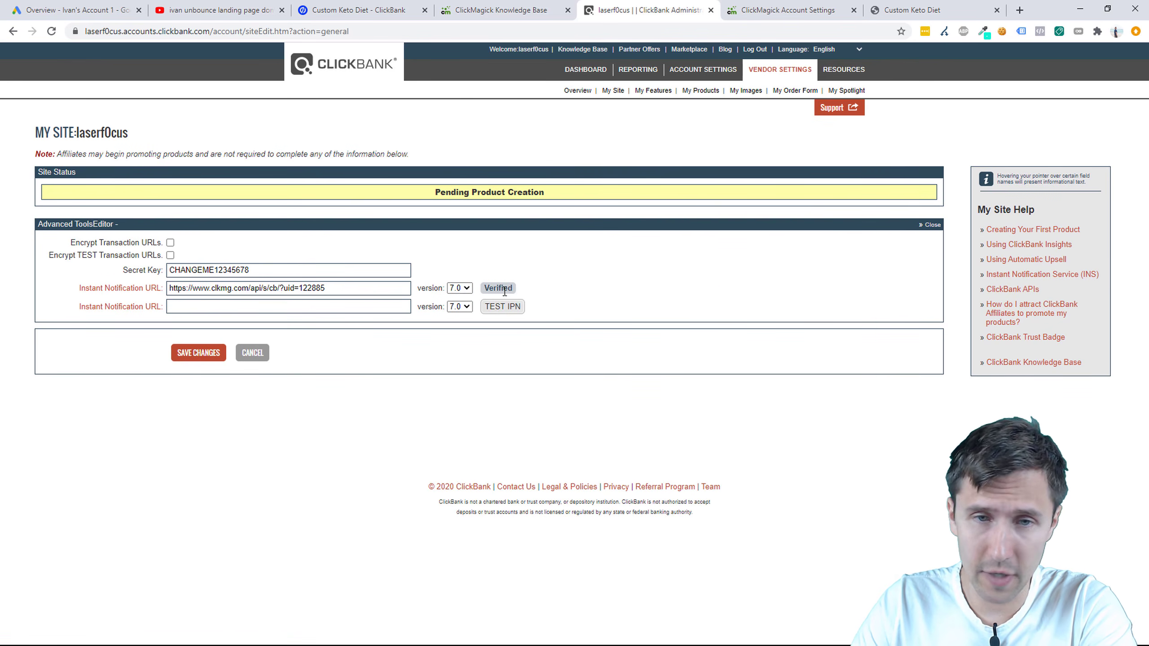
click(185, 356)
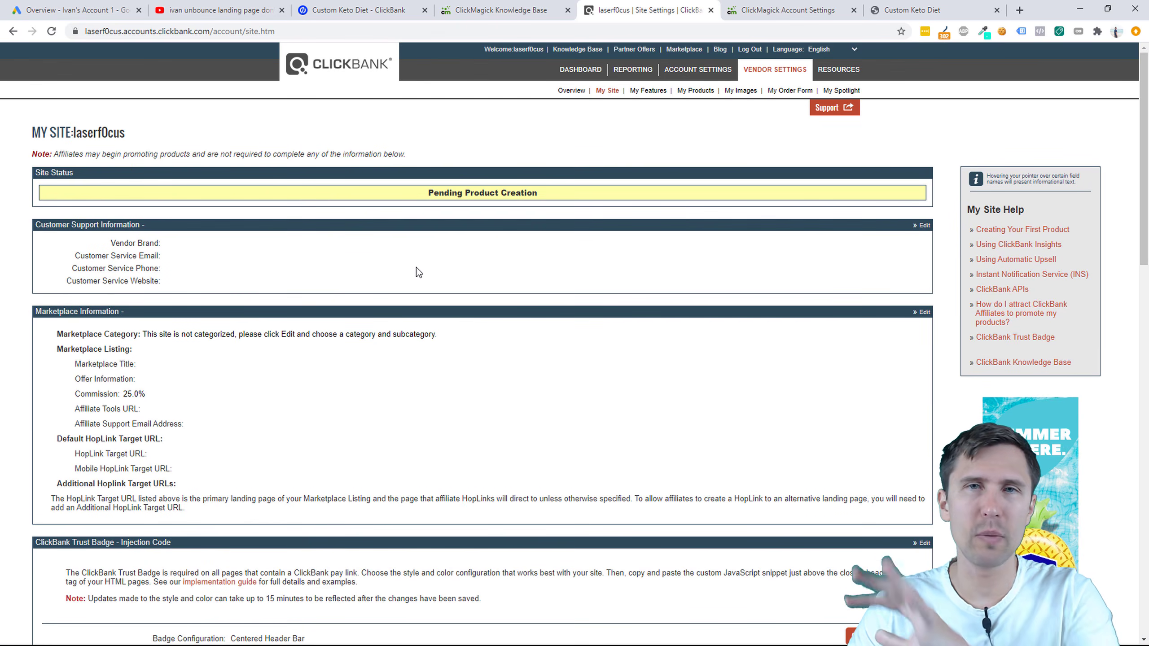
click(527, 10)
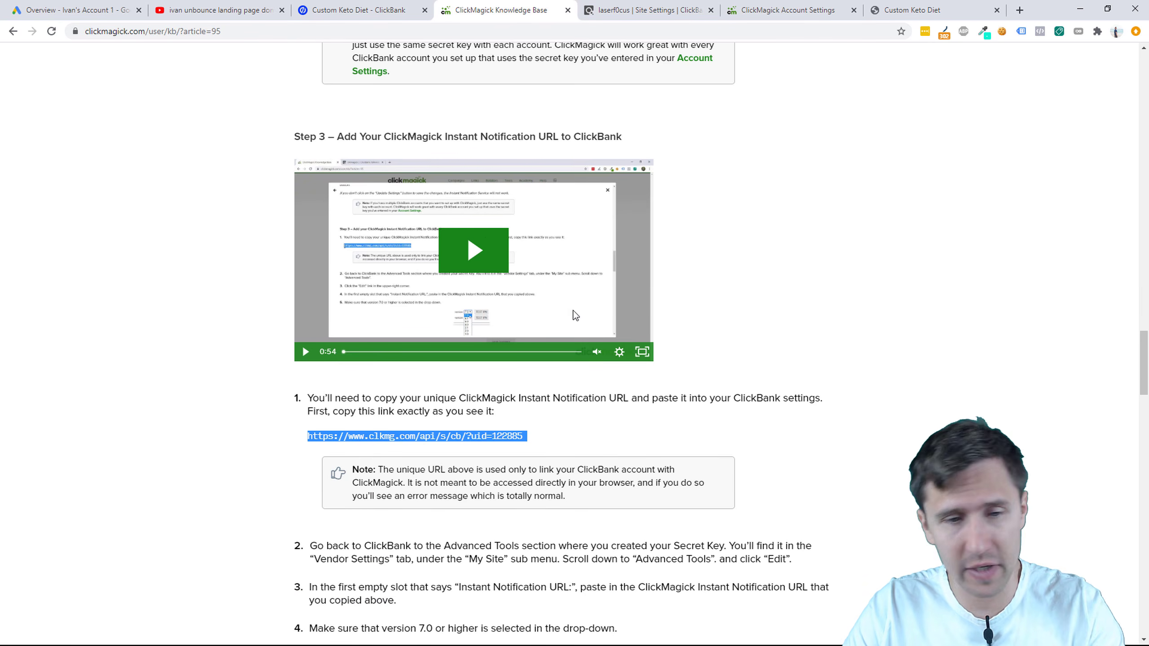
Step: Highlight ?tid=[cmc_vid] in Step 4's Campaigns hoplink, then switch to the Unbounce page overview
scroll(575, 315, down, 15)
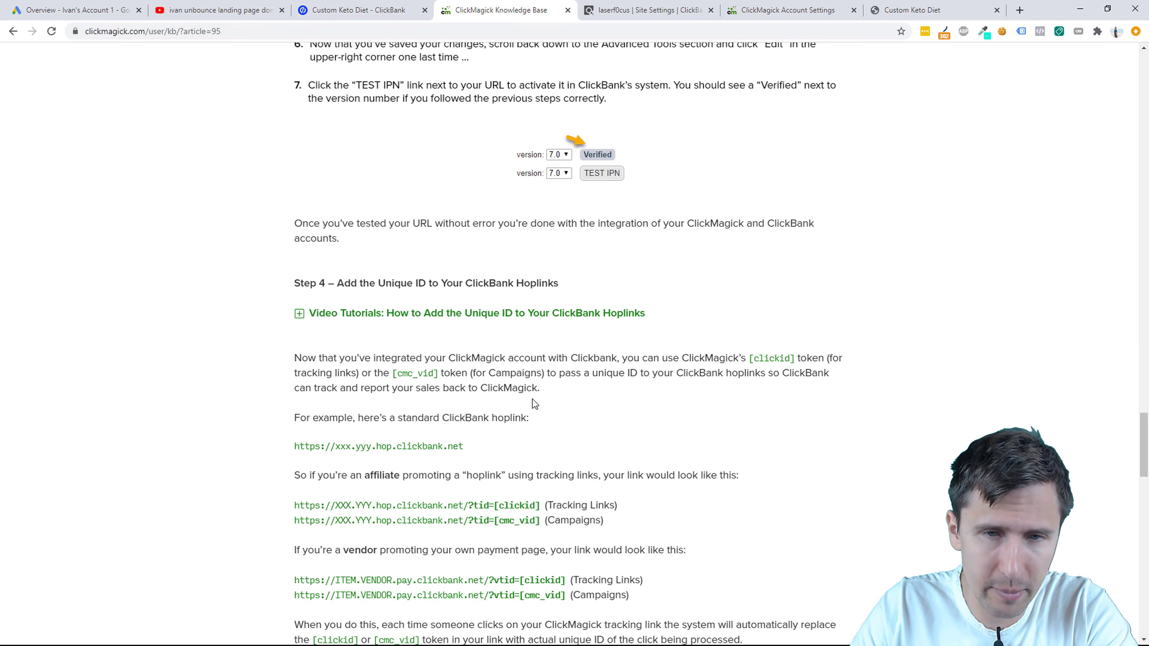
scroll(532, 403, down, 2)
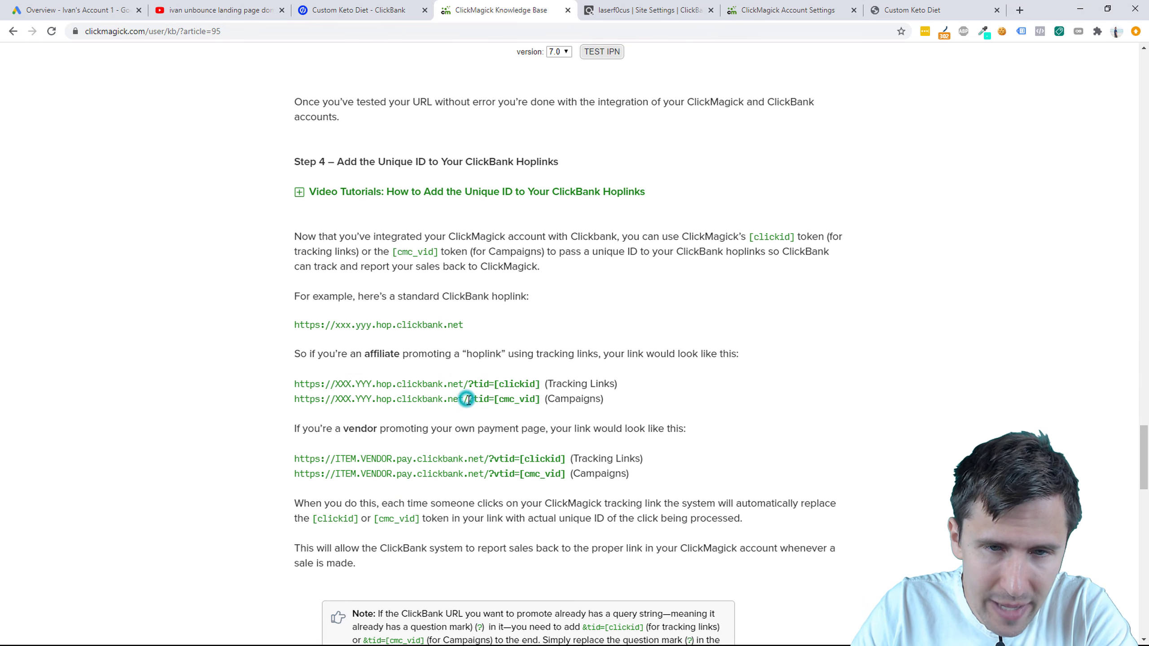
drag(468, 399, 541, 398)
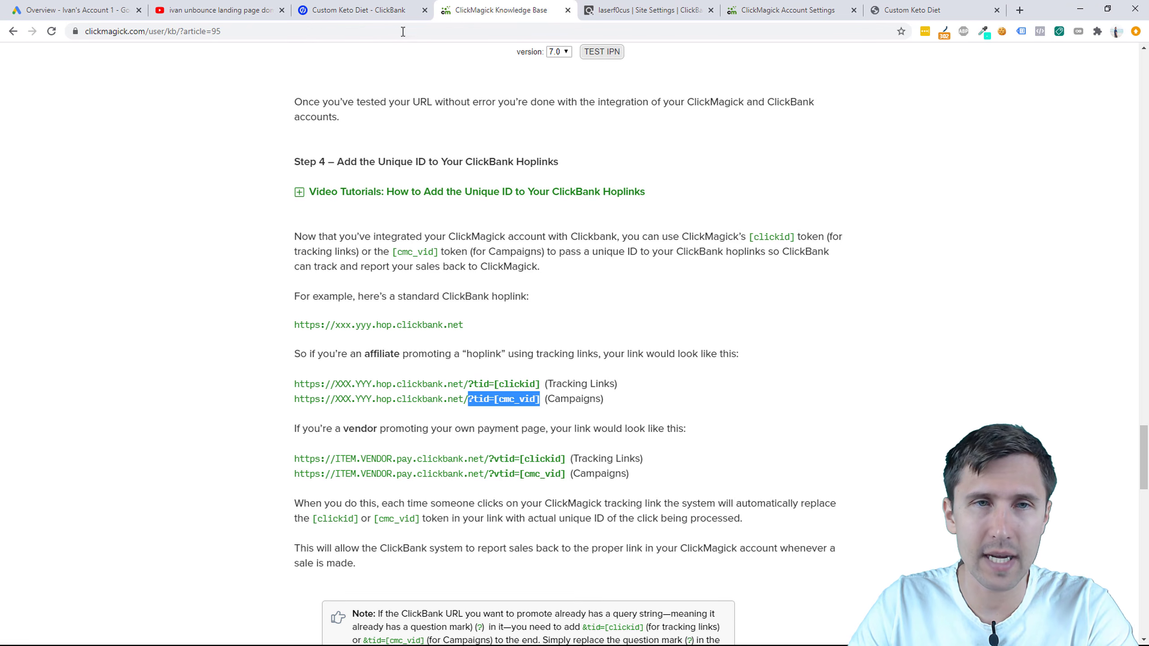
click(386, 6)
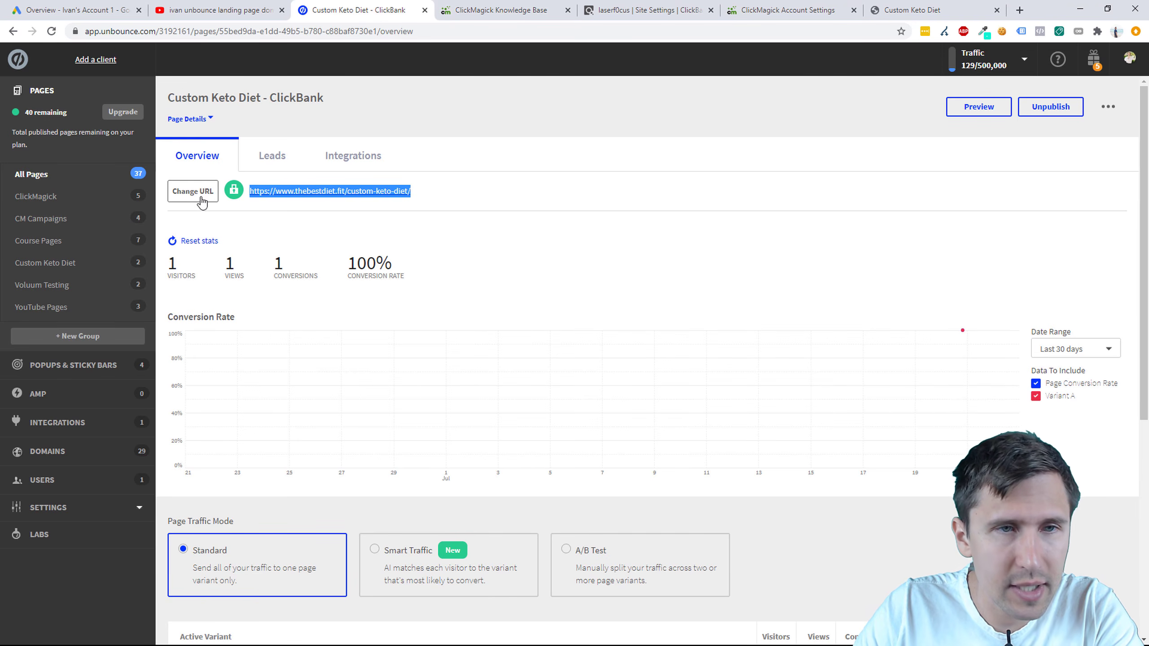
Step: Open the Custom Keto Diet - Thank You Page variant in the Unbounce editor
click(58, 265)
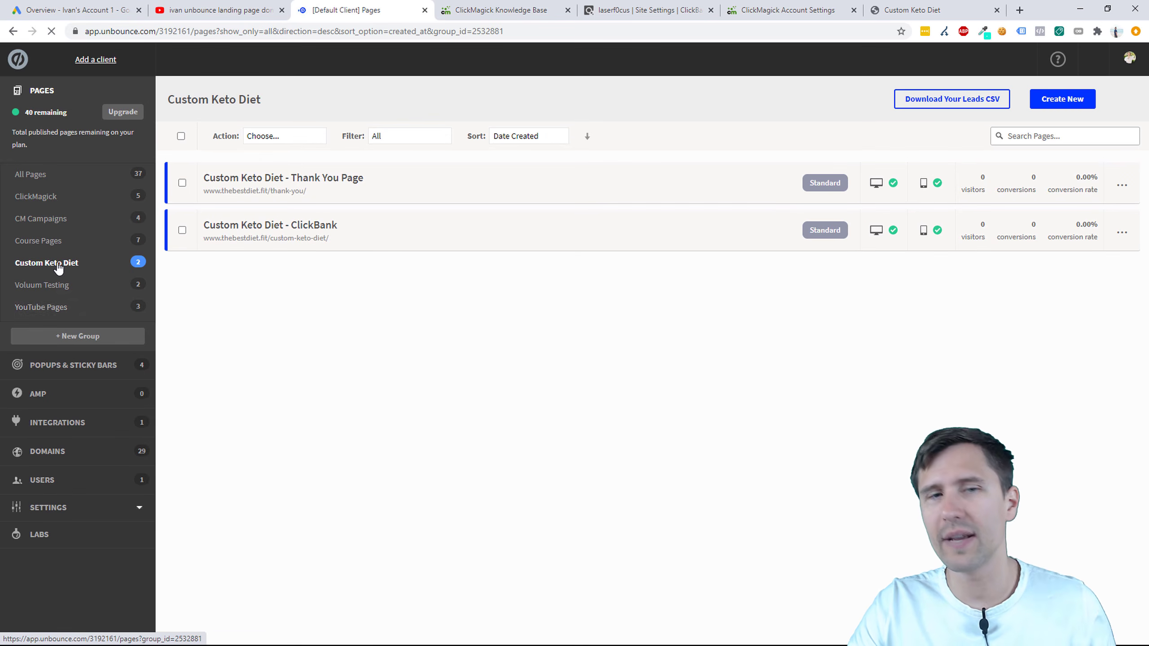
click(302, 179)
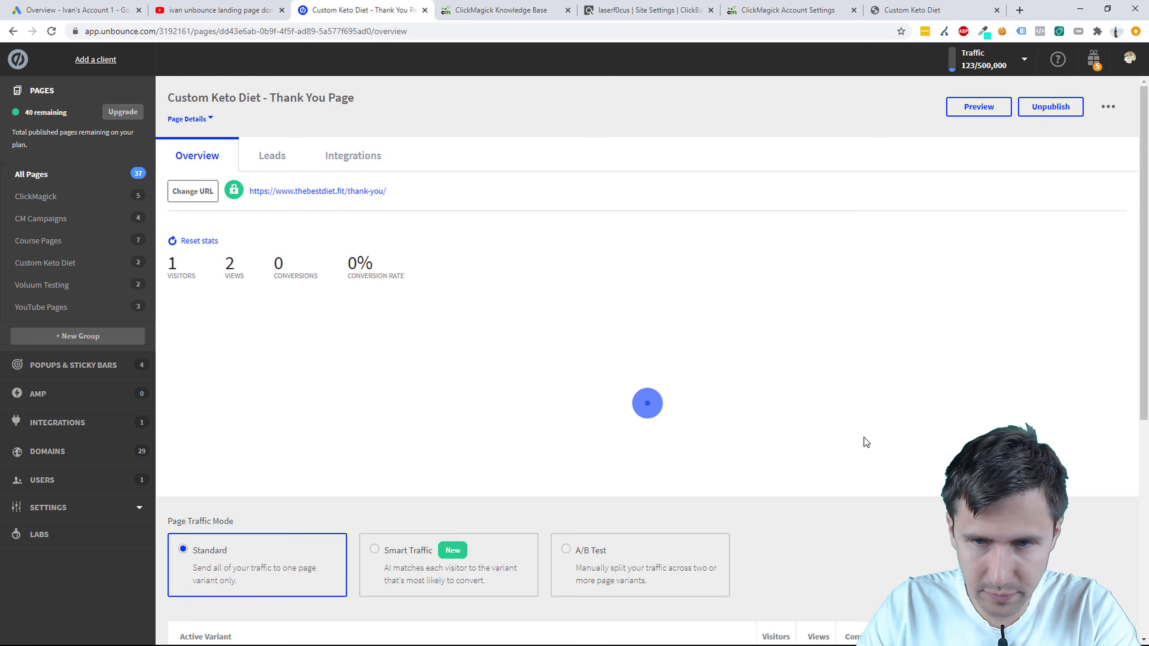
scroll(865, 441, down, 5)
click(1064, 431)
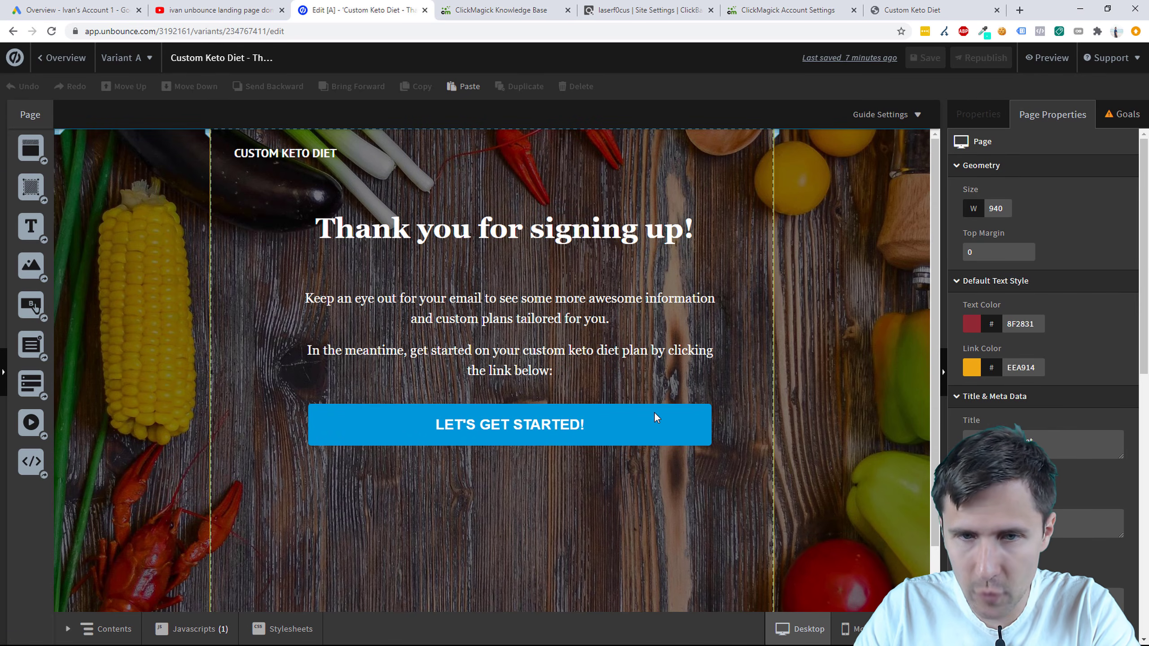
Step: Append ?tid=[cmc_vid] to the LET'S GET STARTED! button's ClickBank hoplink
click(633, 424)
click(1065, 365)
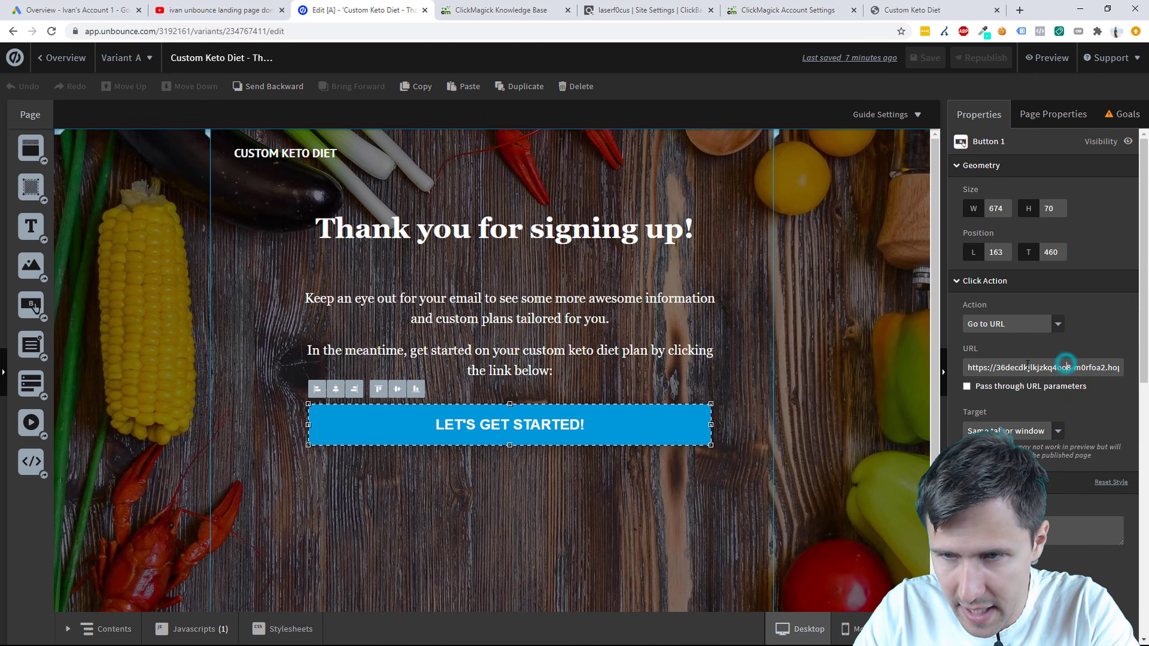
drag(1027, 365, 1136, 374)
click(1122, 370)
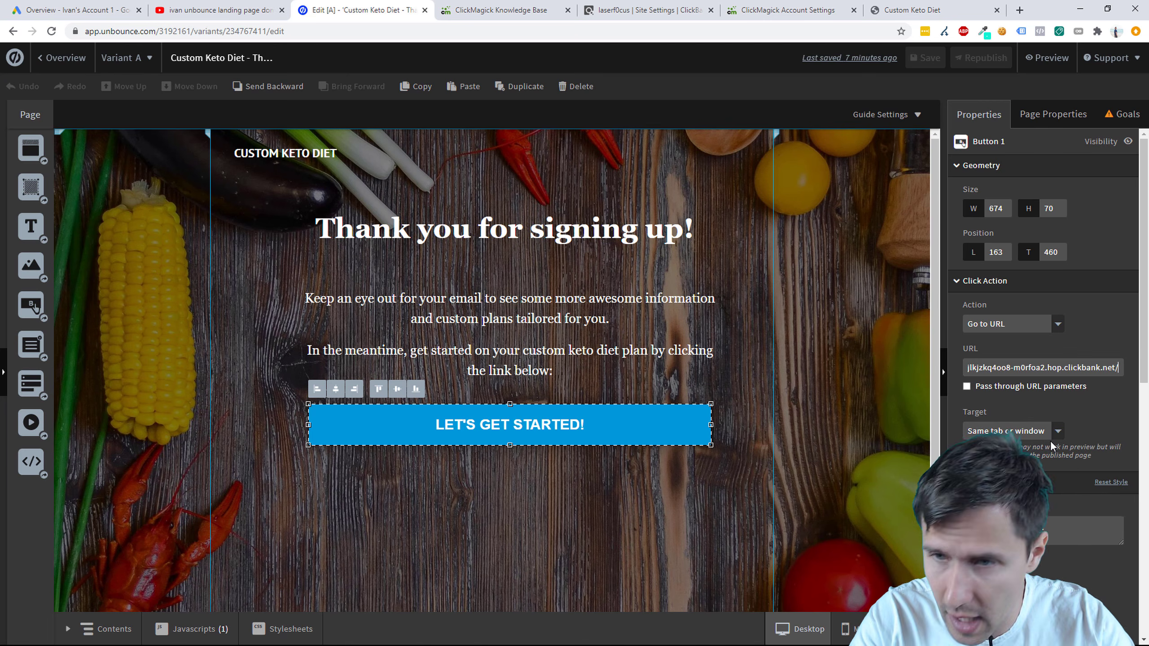
text(?T)
key(BackSpace)
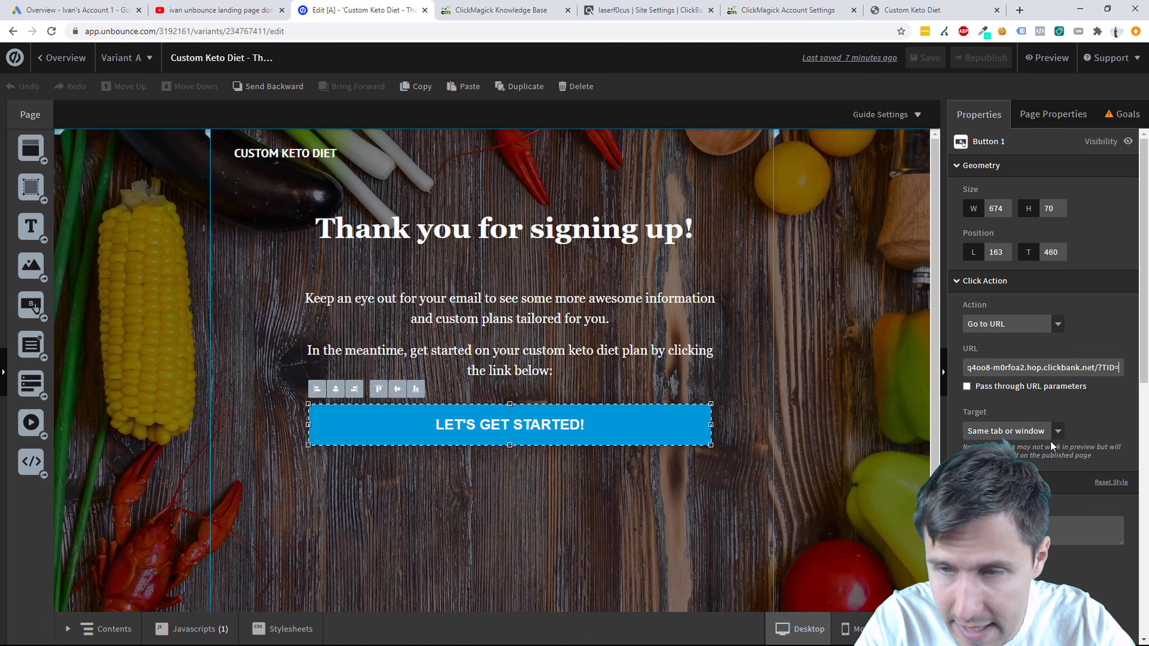
text(tid)
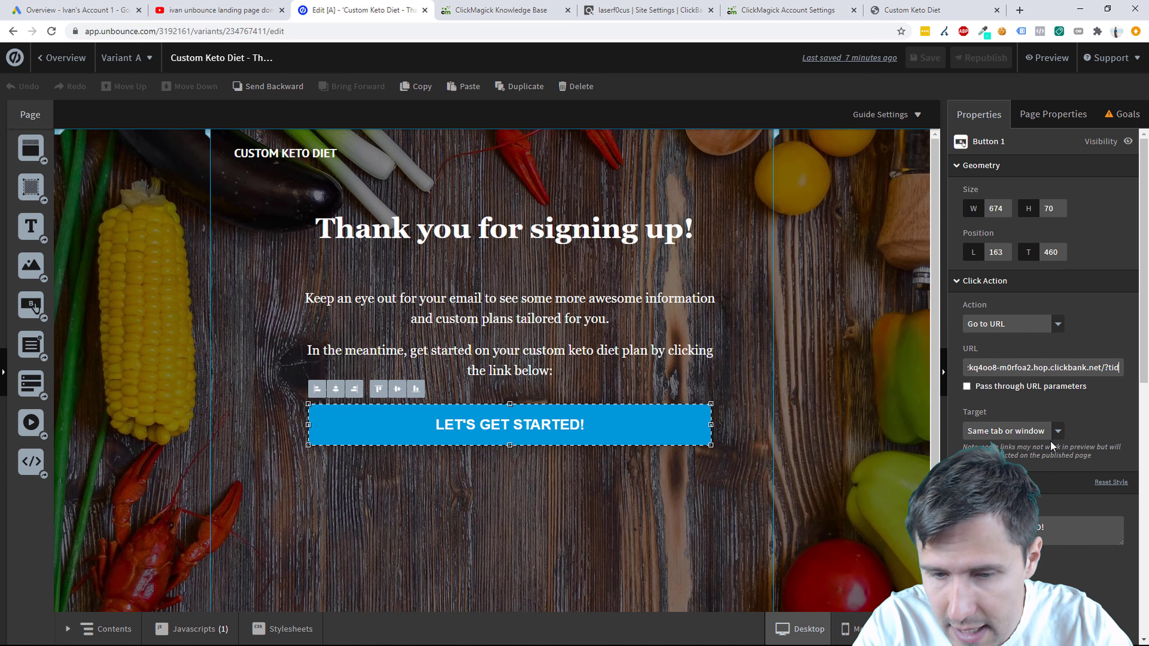
text(=[cmc_vid])
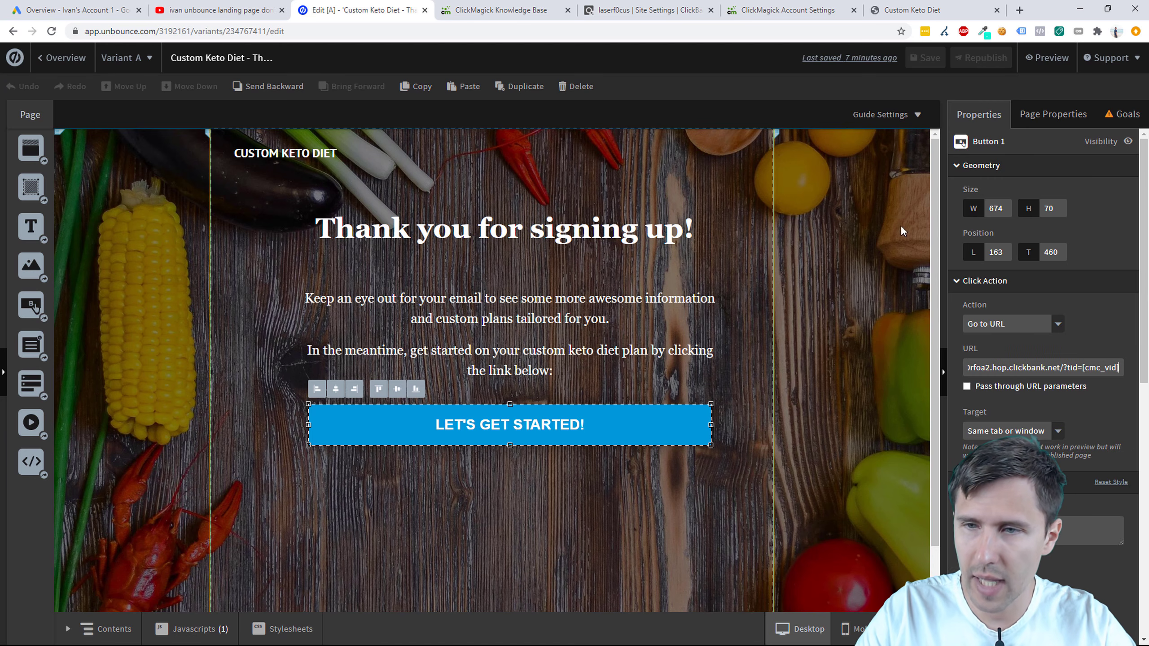
Step: Keep the button opening in the same window, save and republish the thank-you page, then return to the guide
click(988, 431)
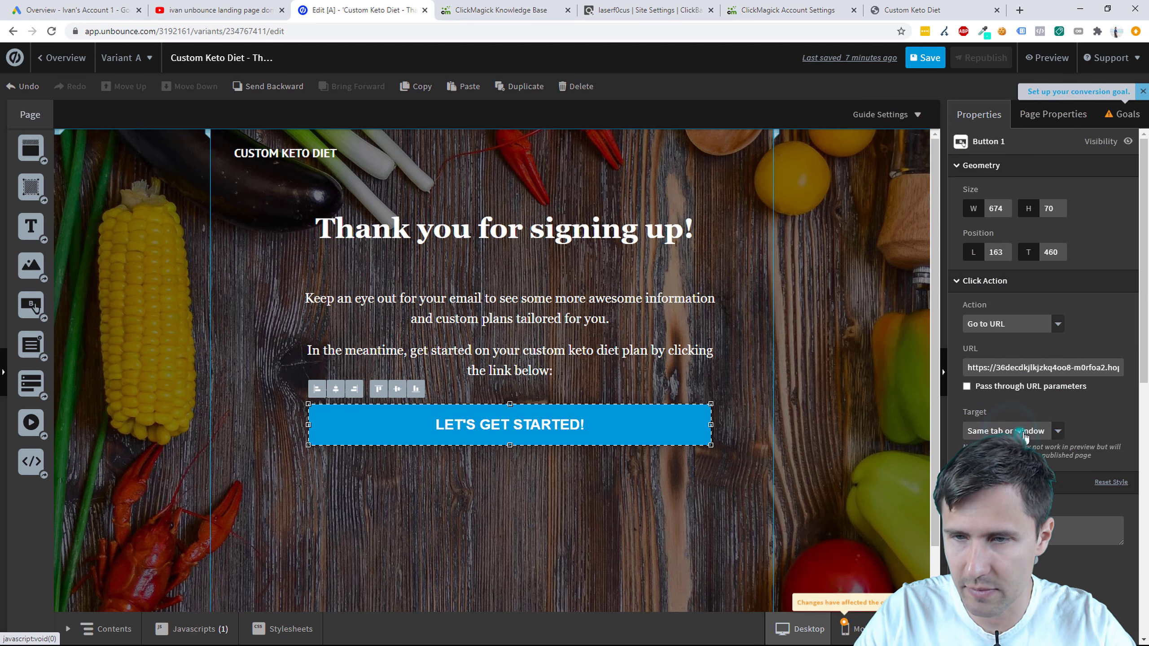
click(1076, 367)
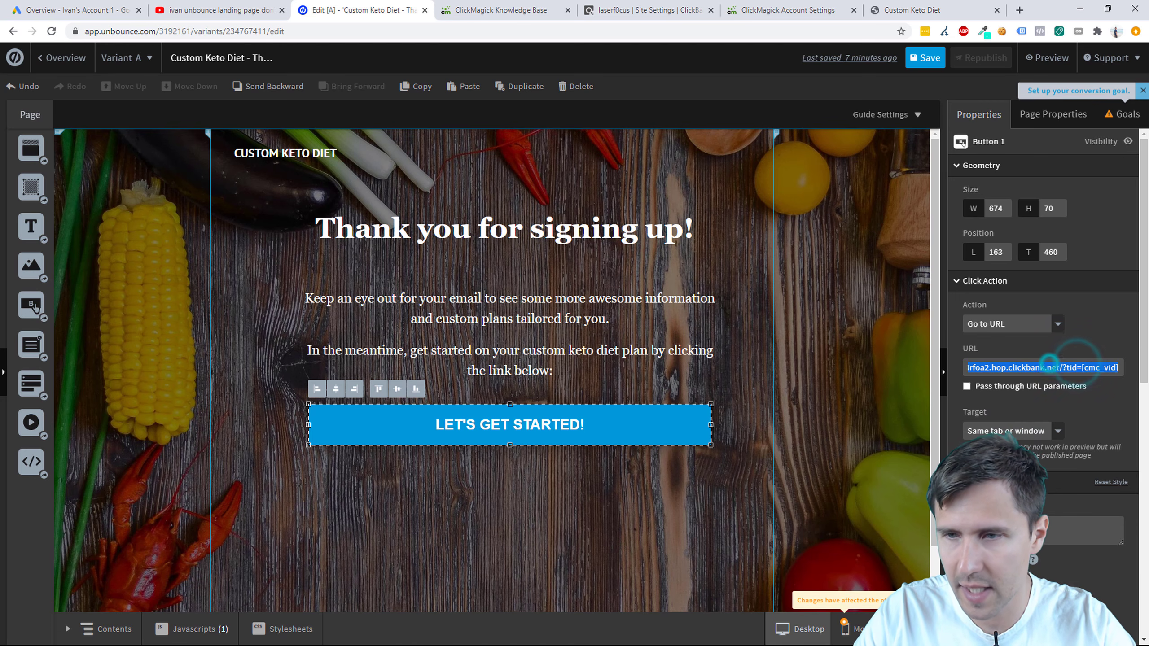
click(922, 57)
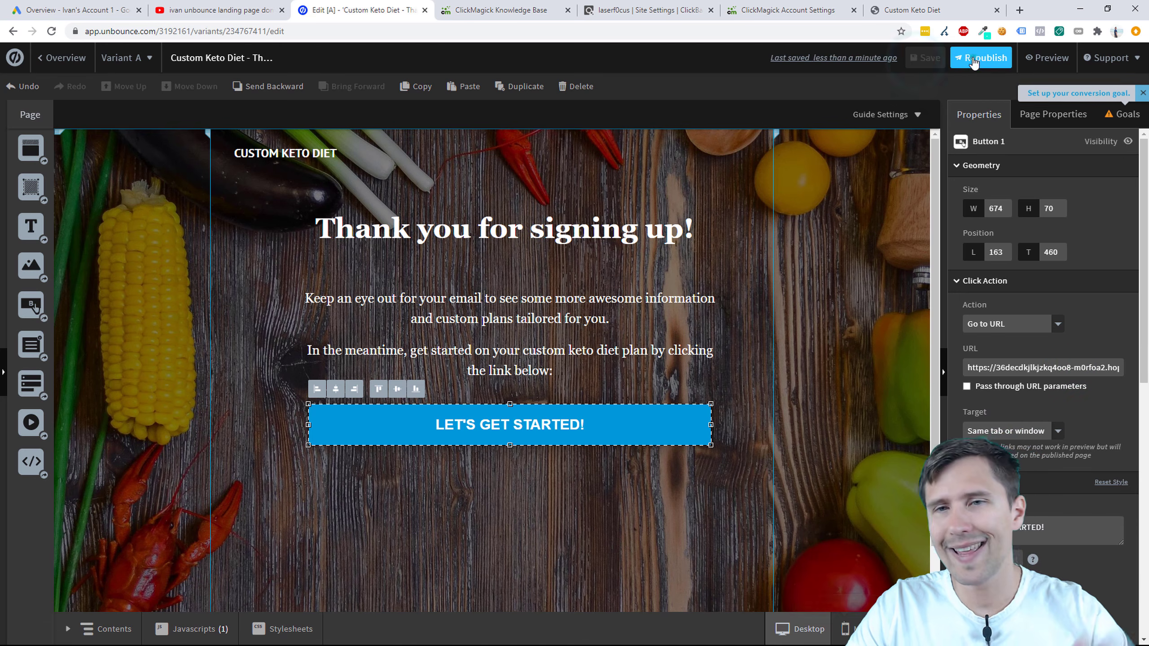
click(982, 58)
click(696, 497)
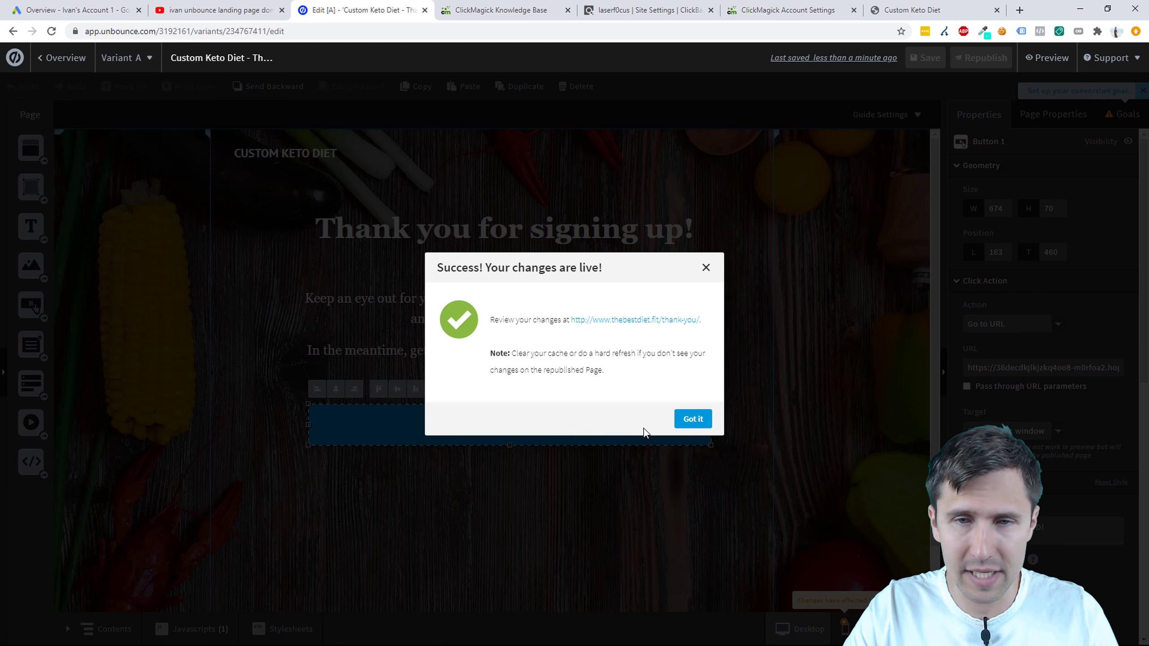
click(692, 419)
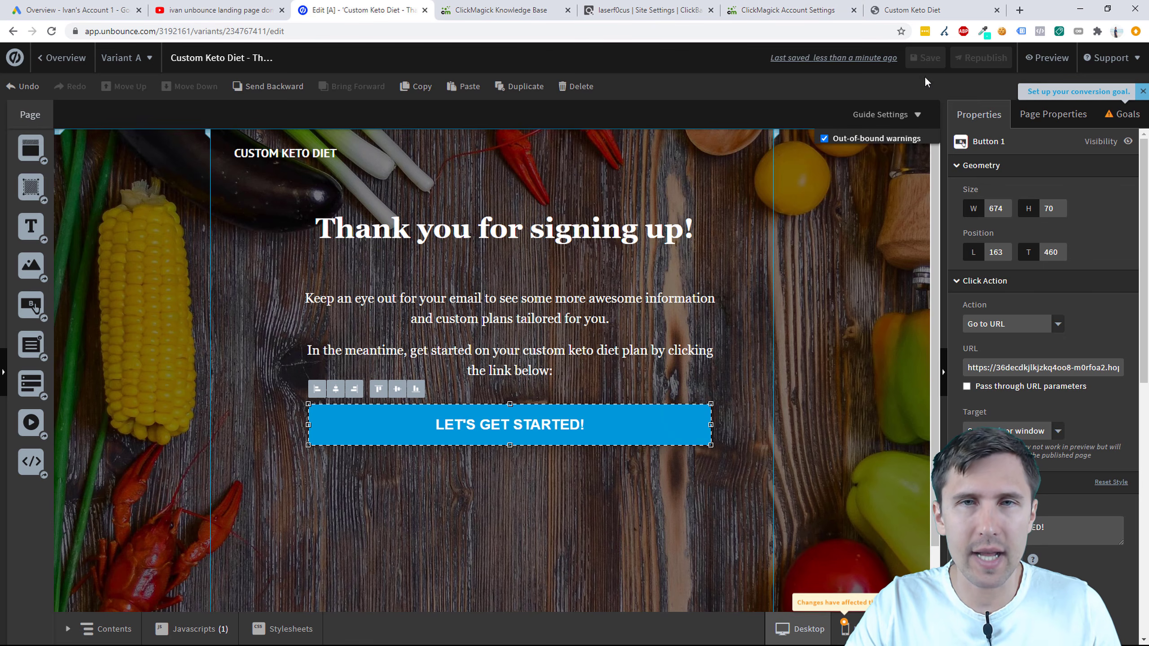
click(496, 10)
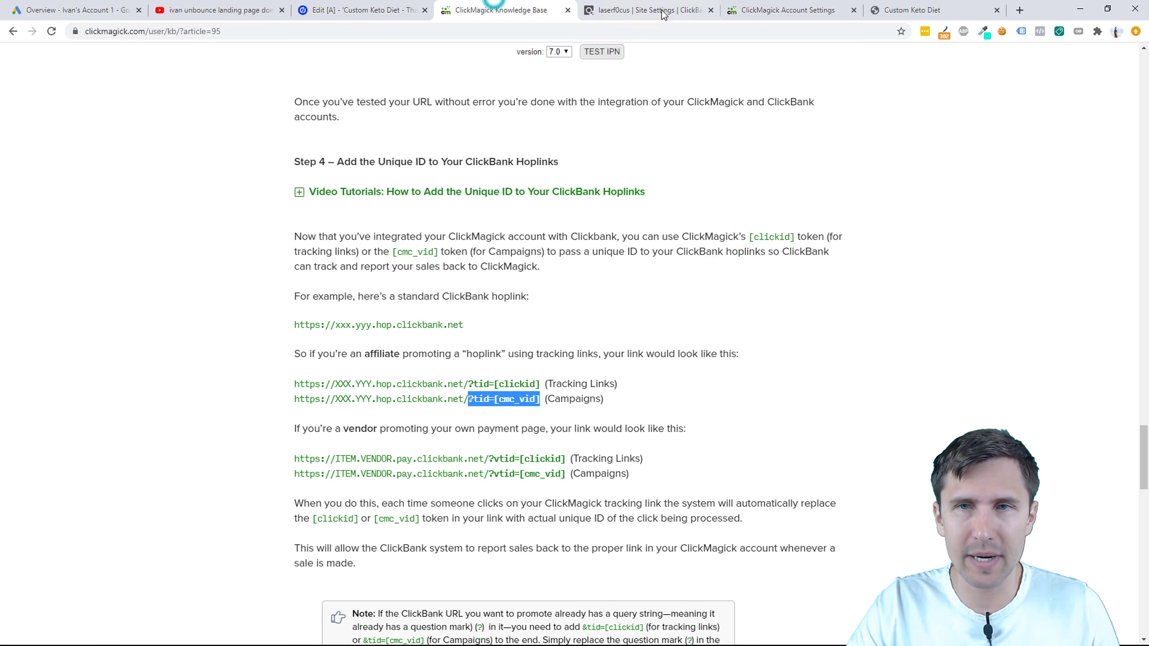
Step: Close the knowledge base article and the live thank-you page tabs
click(788, 10)
click(510, 67)
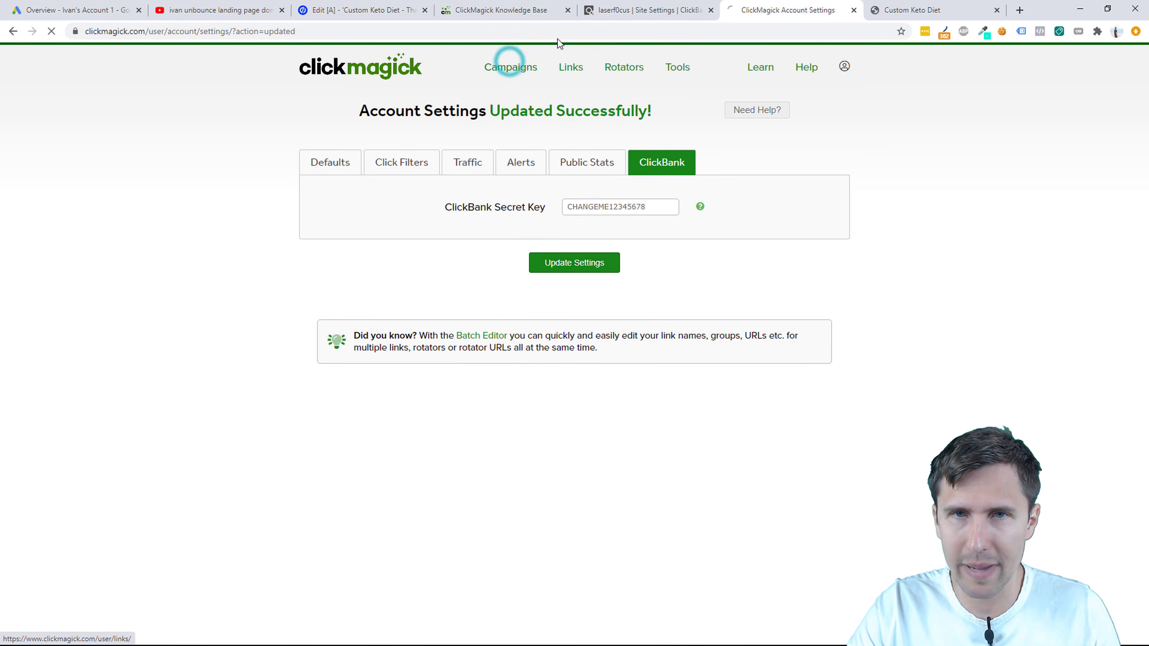
click(529, 10)
click(567, 10)
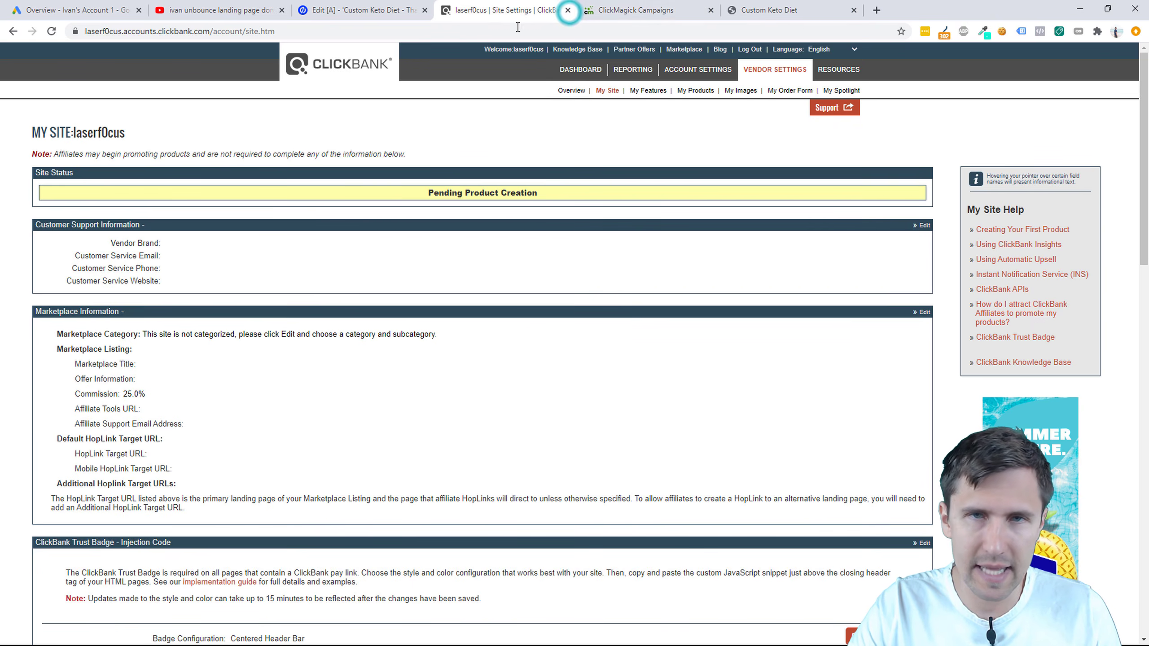
click(765, 9)
click(852, 10)
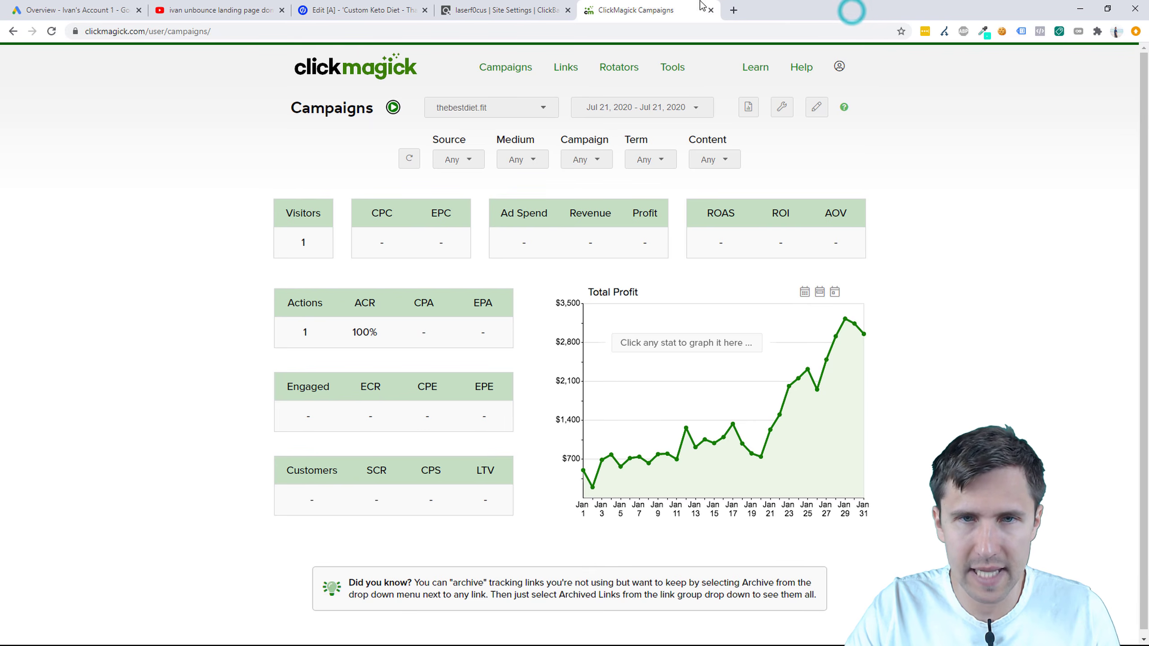
Step: Open the Campaign URL Builder, check the empty URL Manager, then return to the Unbounce editor
click(782, 108)
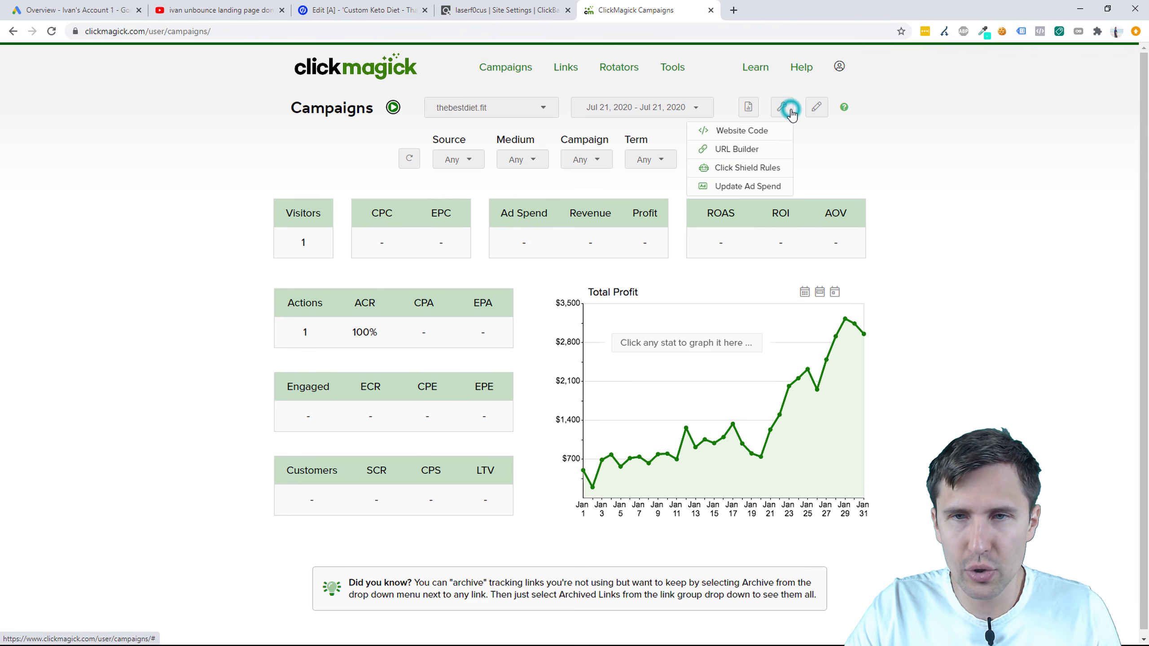
click(749, 151)
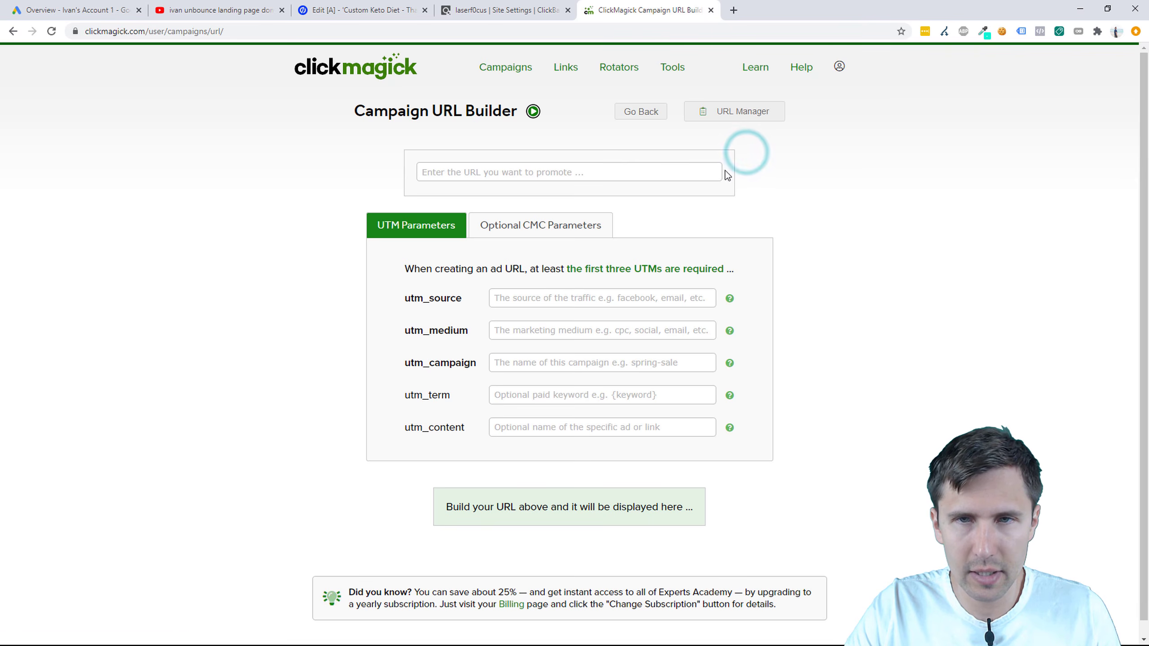
click(725, 117)
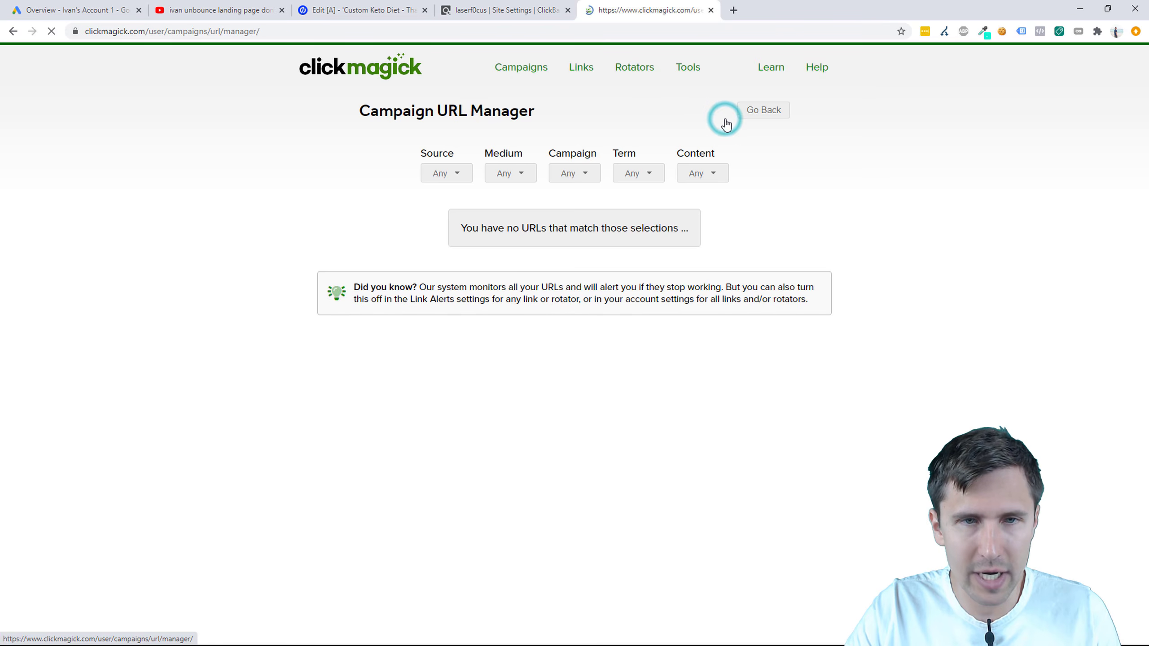
click(764, 111)
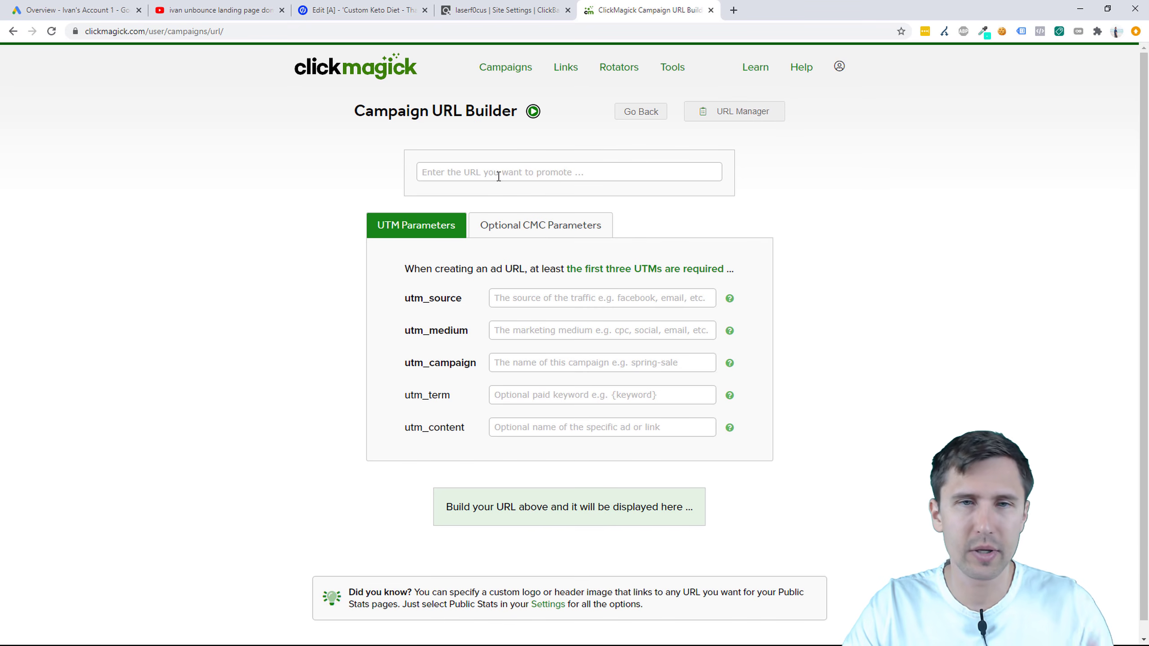
click(359, 10)
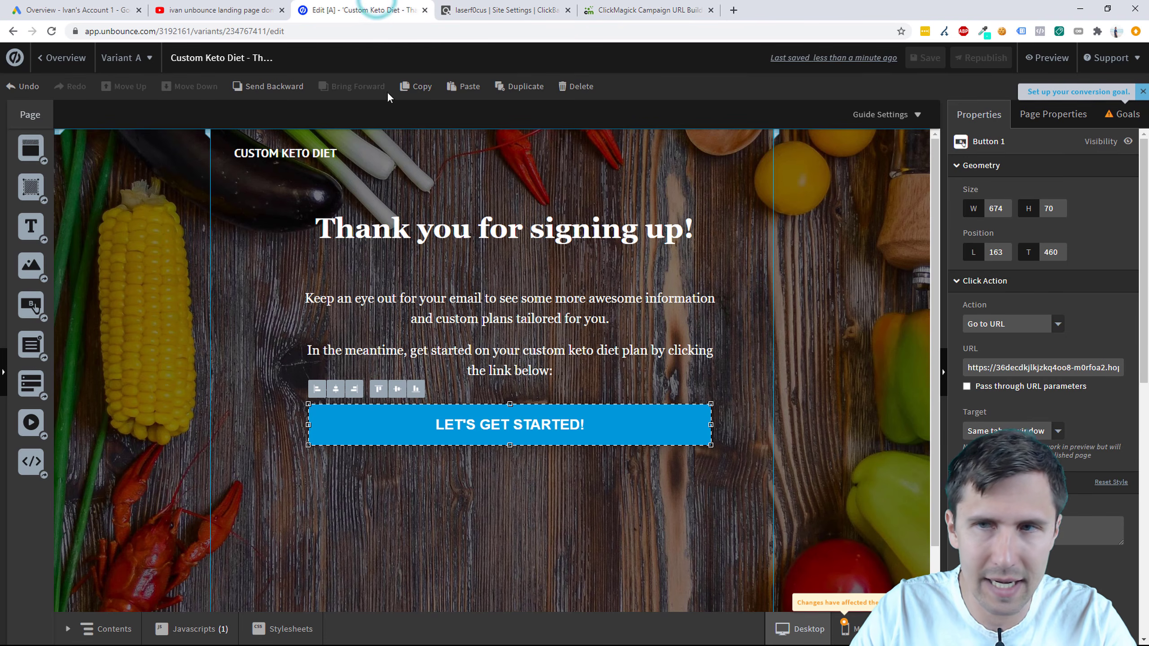
click(62, 57)
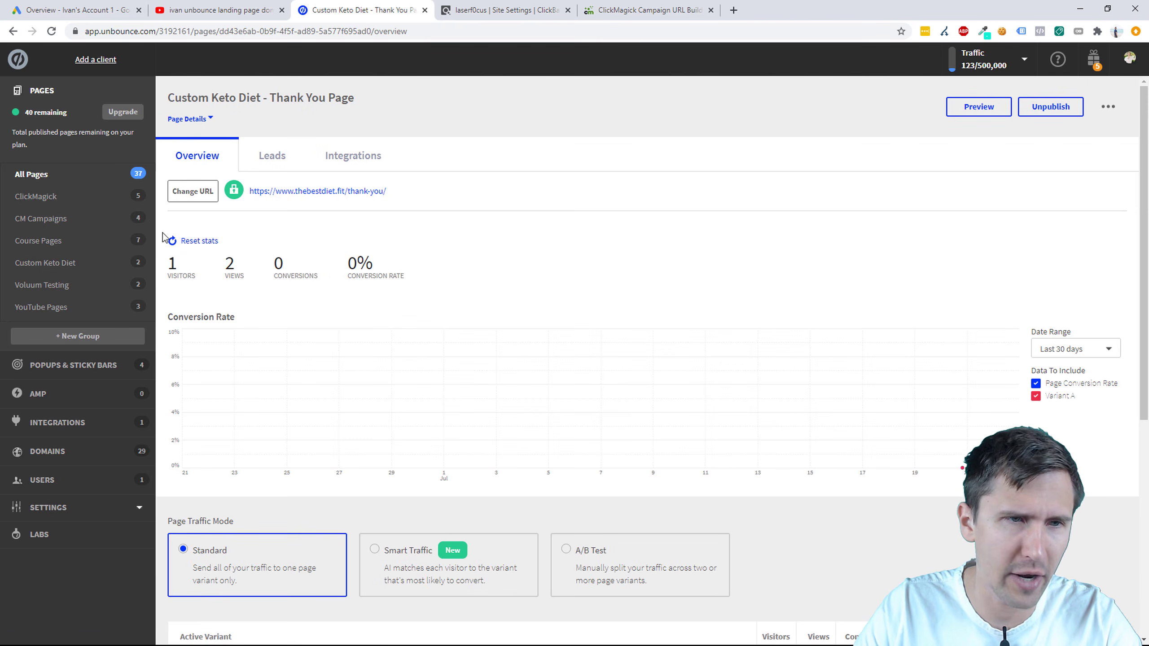
click(76, 263)
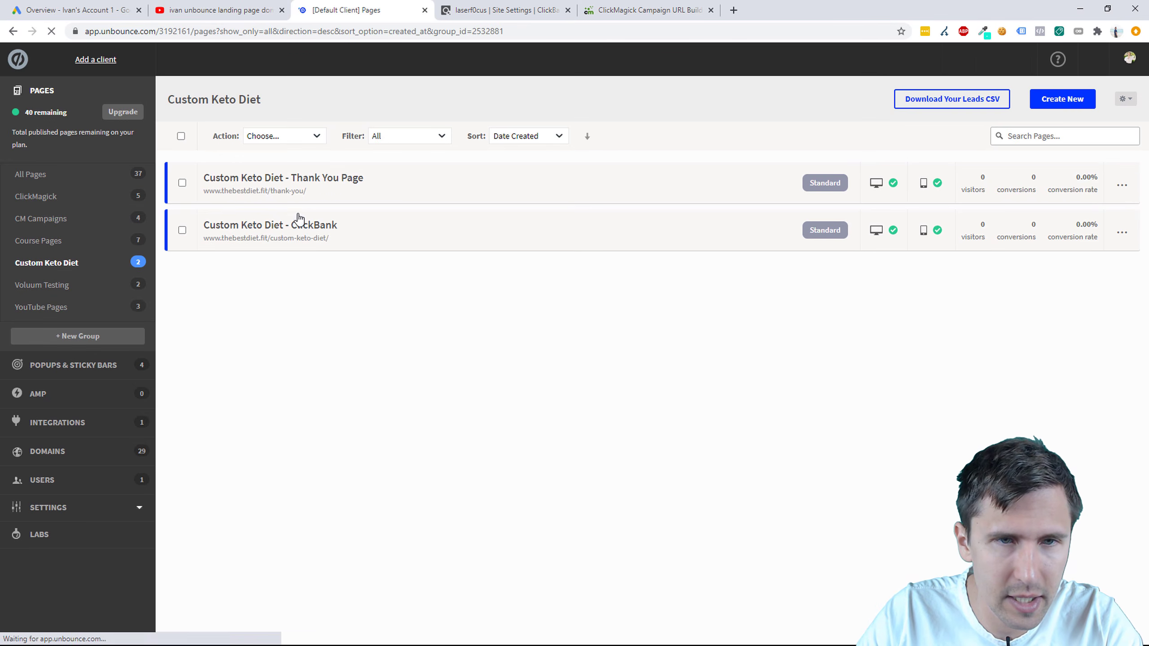
click(296, 228)
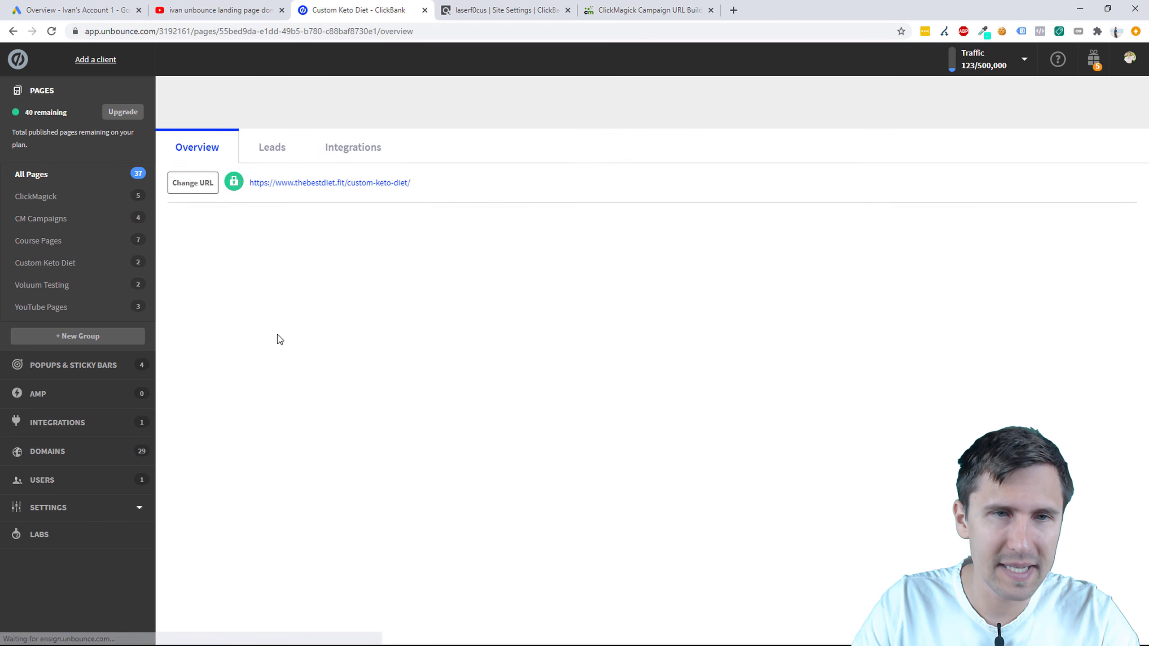
drag(417, 190, 244, 193)
key(ctrl+c)
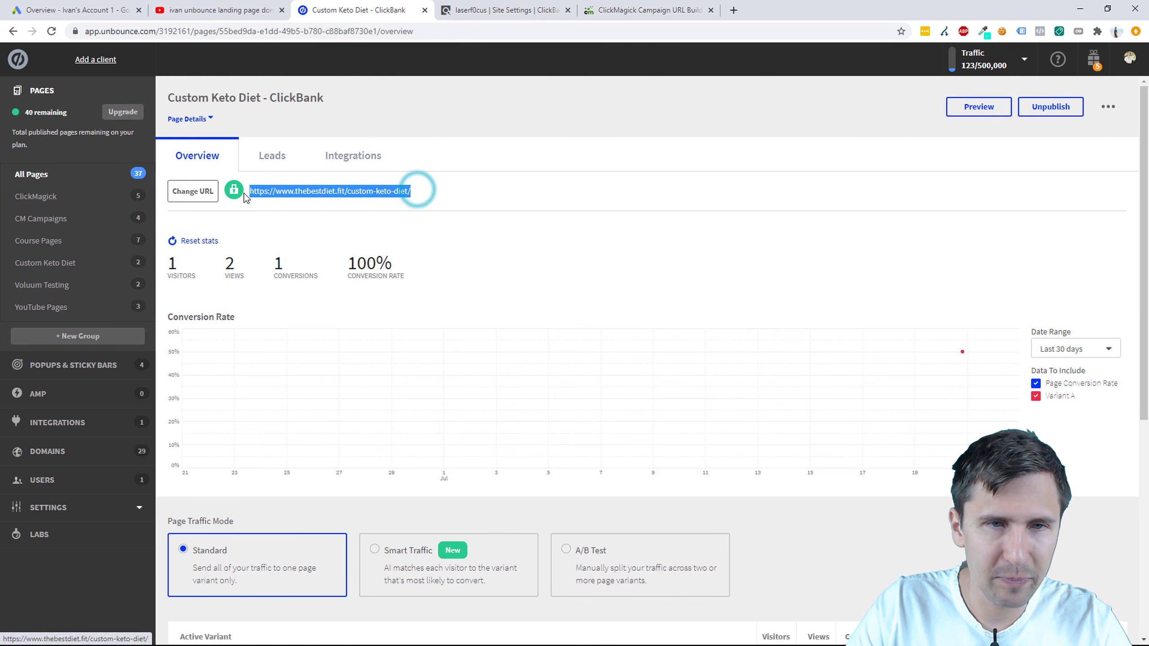
click(628, 8)
Step: Paste the keto page URL and set utm_source google and utm_medium search
click(473, 171)
key(ctrl+v)
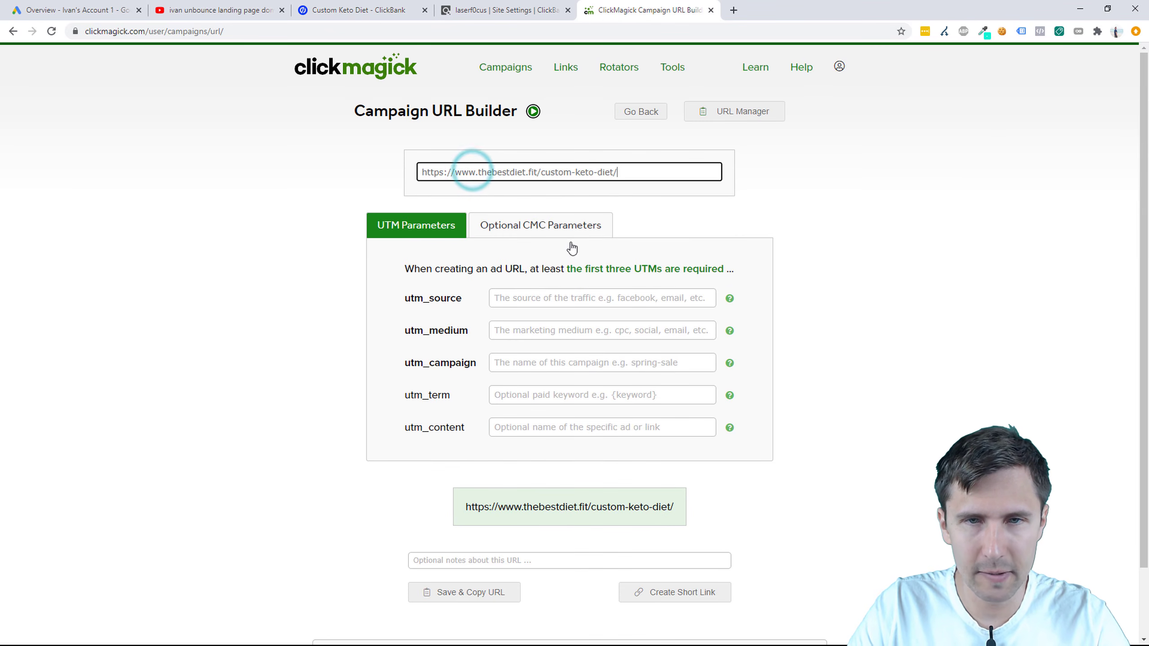
click(531, 298)
text(google)
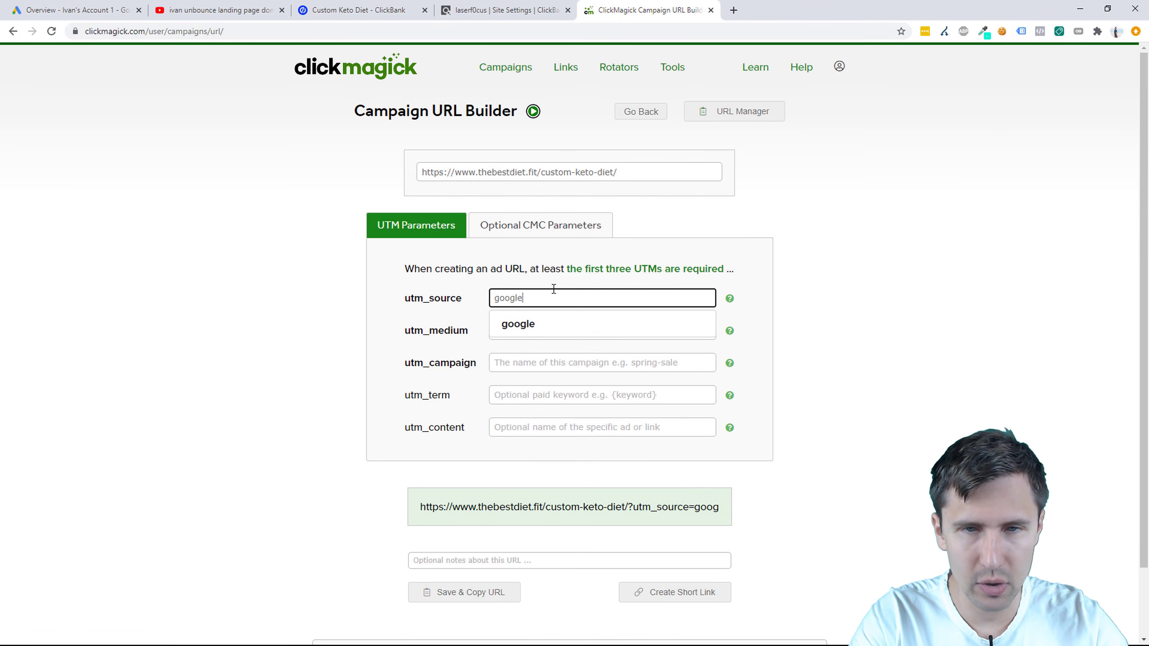
key(Tab)
text(search)
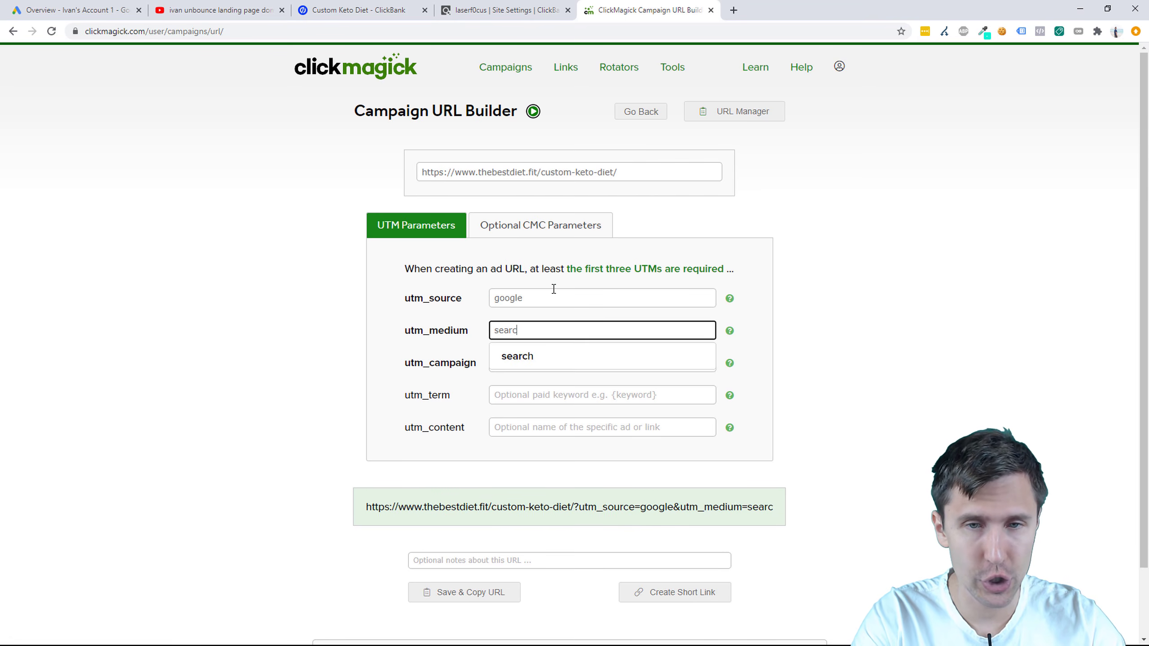
key(Tab)
Step: Set utm_campaign custom-keto-diet and utm_term {keyword}, then save and copy the URL
text(custom)
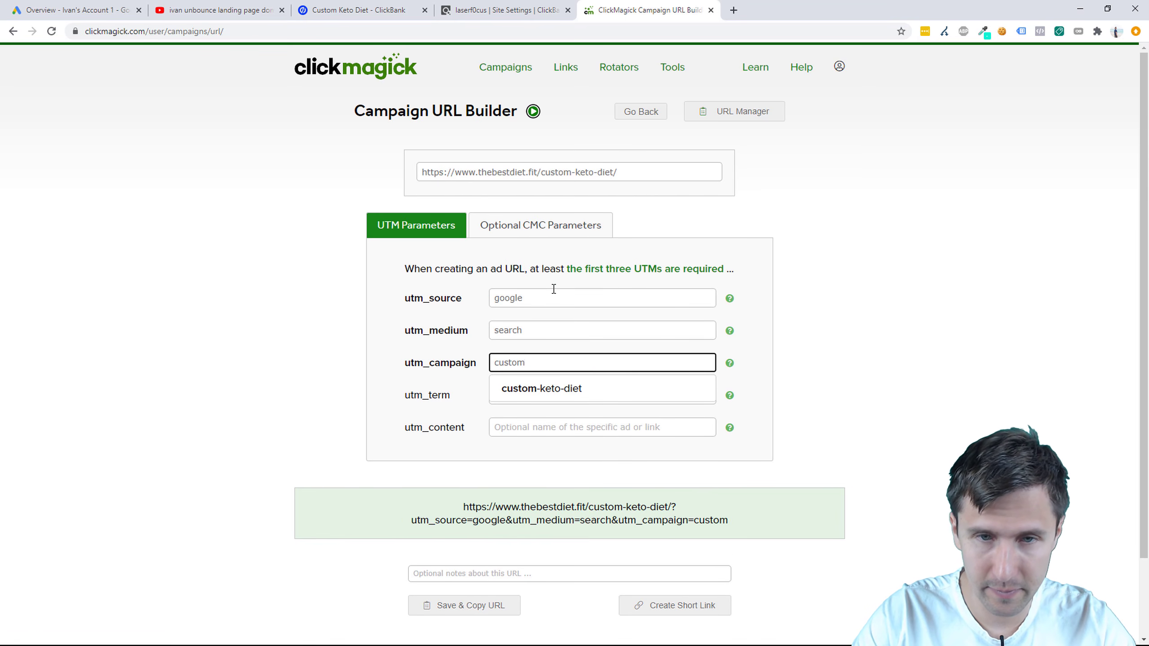
key(Down)
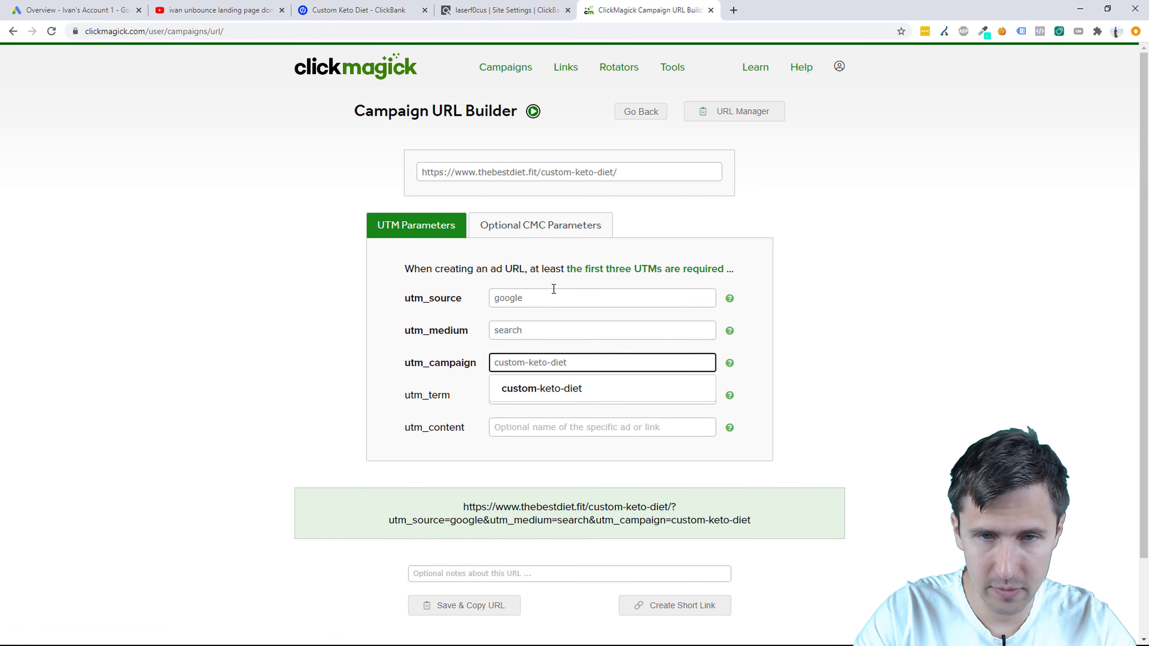
key(Return)
key(Tab)
text({)
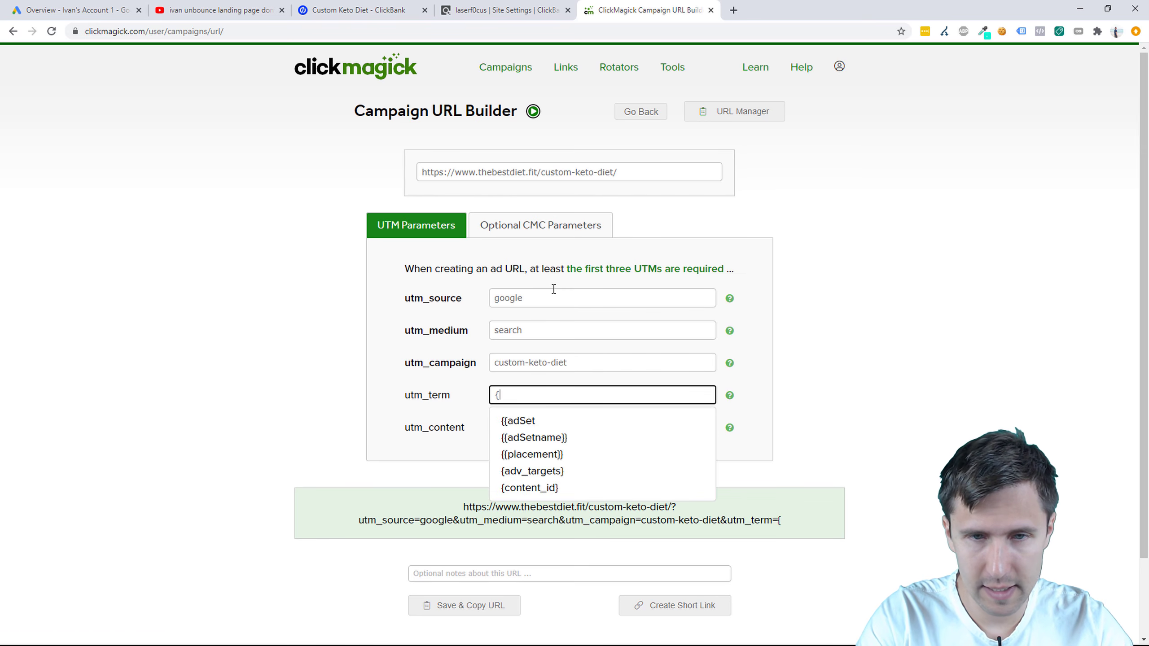
text(key)
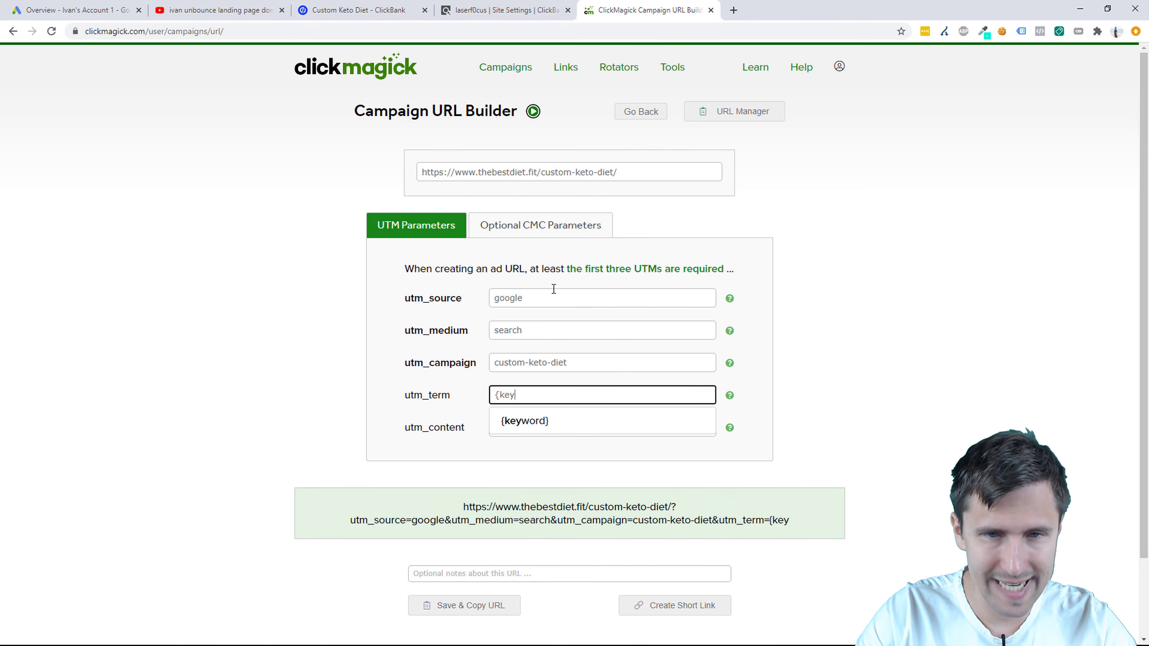
key(Down)
key(Return)
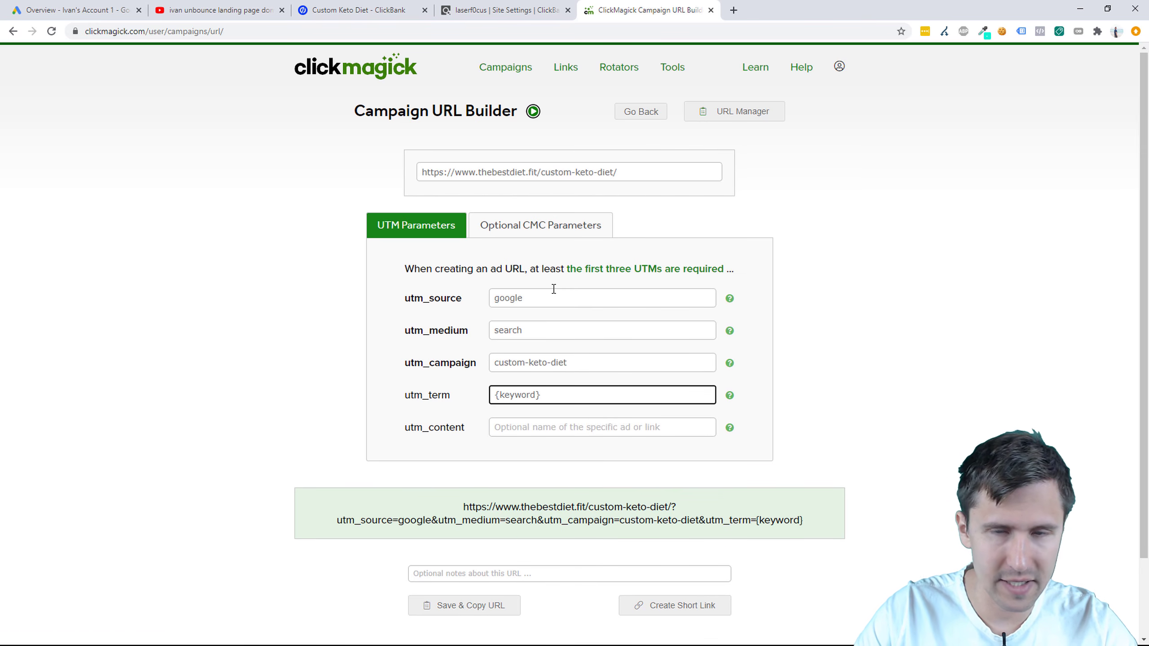
click(484, 609)
Step: Load the saved tracking URL in a new tab and submit a test landing page sign-up
click(744, 116)
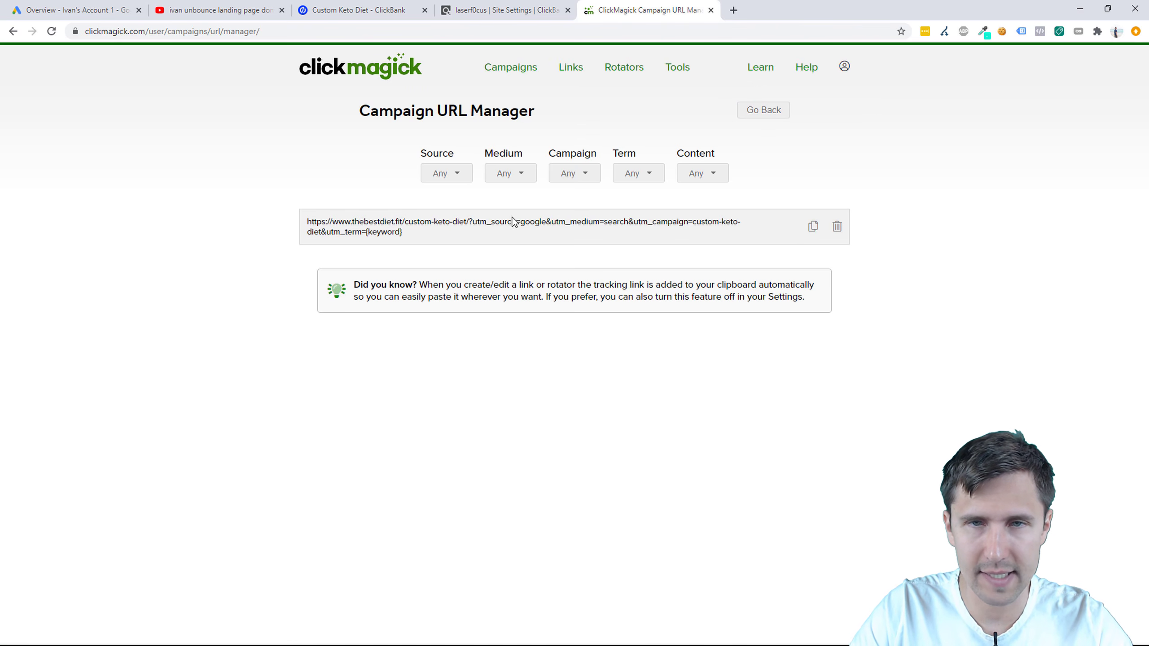
click(814, 226)
key(ctrl+t)
key(ctrl+v)
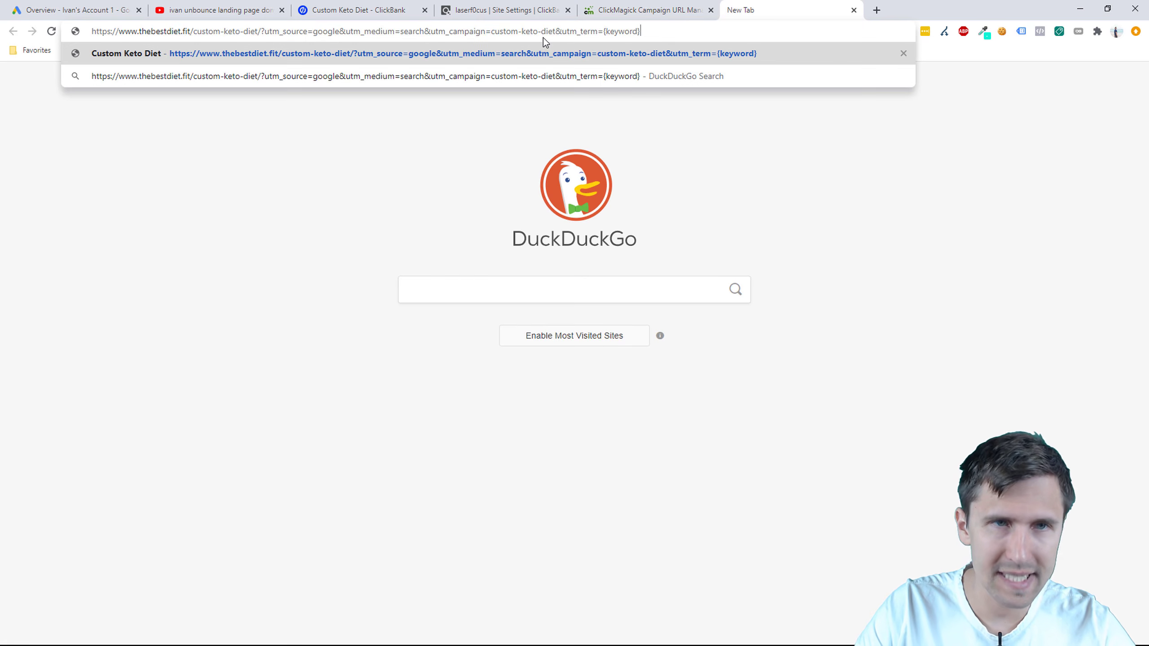
key(Return)
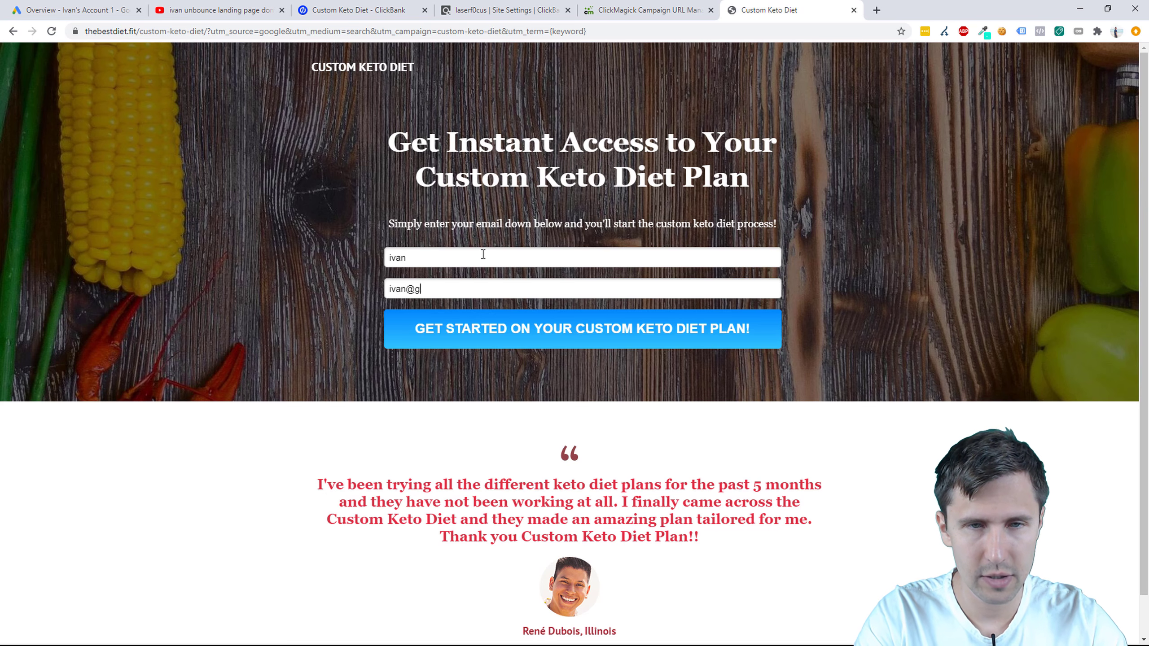
click(483, 324)
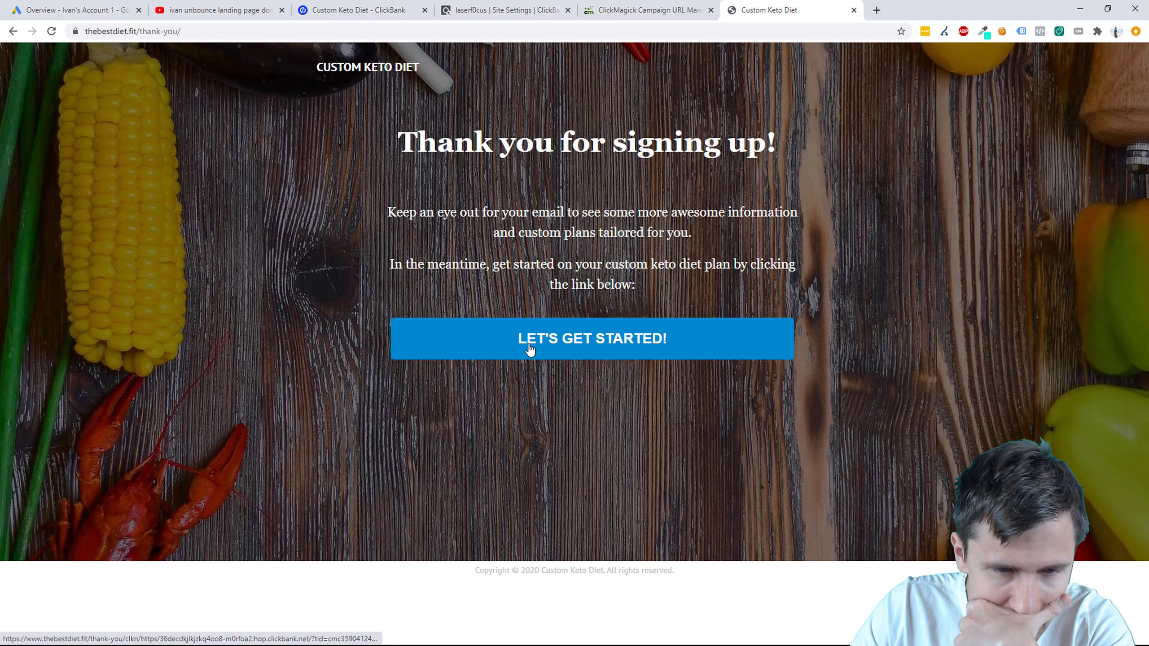
Step: Follow the thank-you link to the offer and select the tid value in the ClickBank hop redirect
click(524, 349)
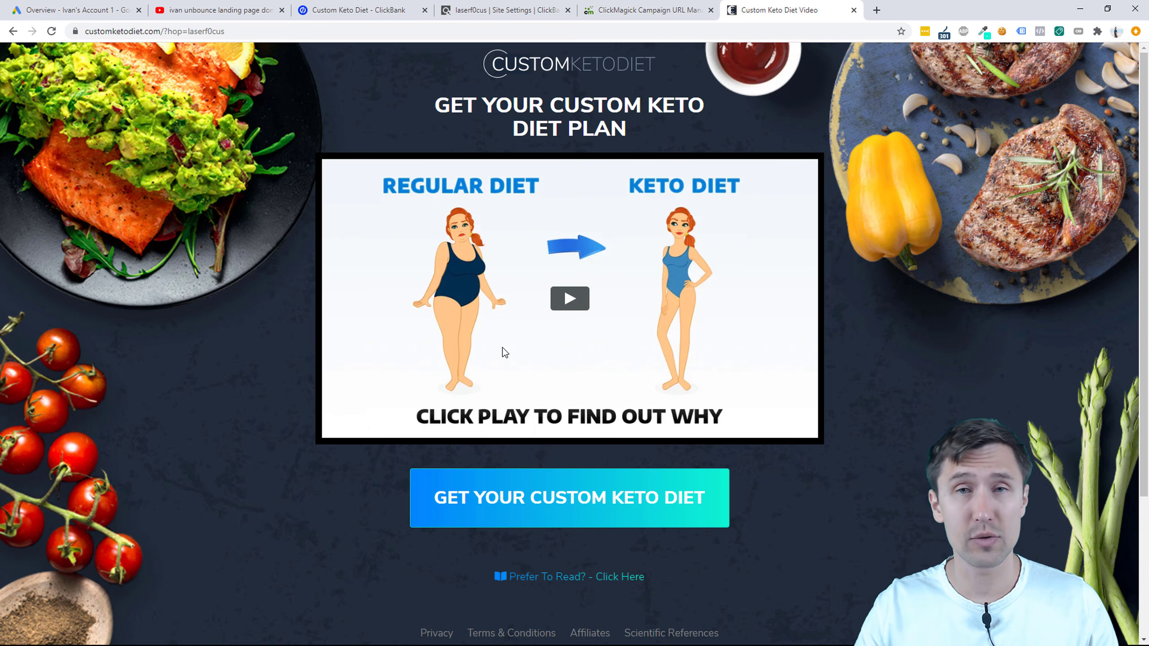
click(943, 33)
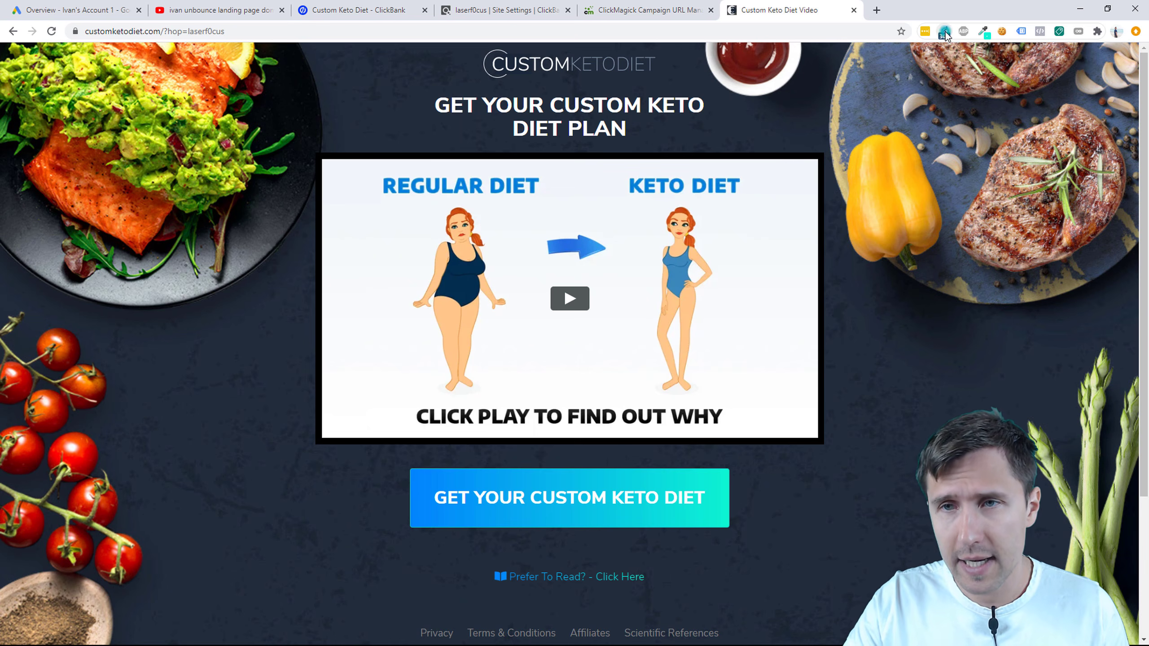
click(781, 170)
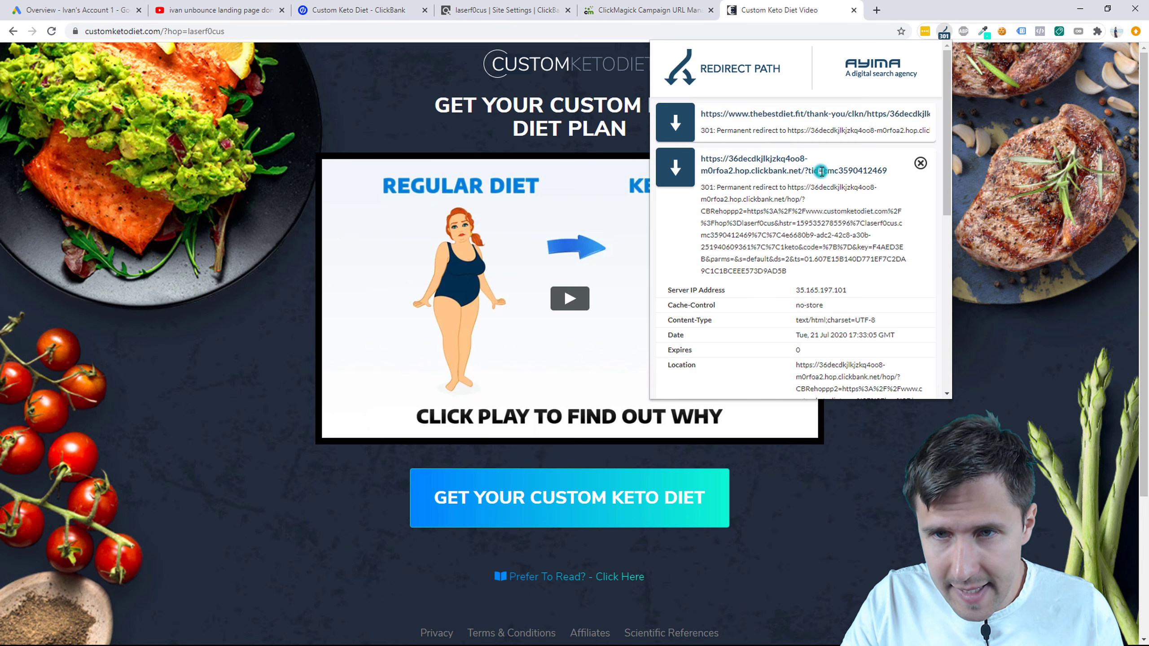
drag(819, 171, 885, 182)
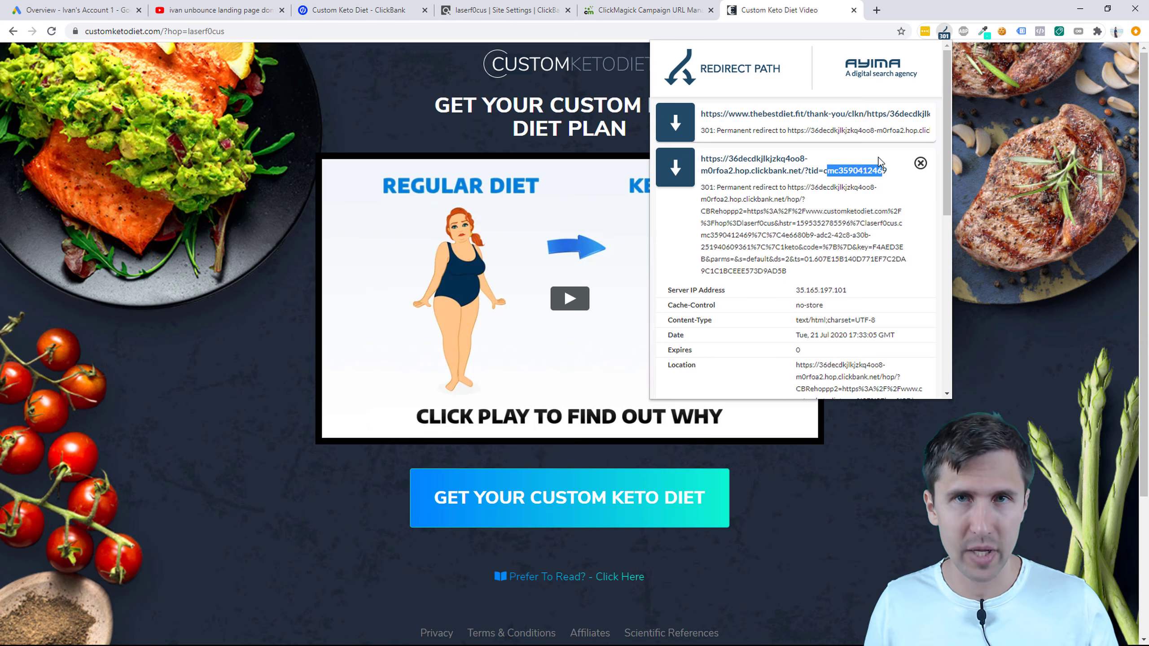
double_click(849, 173)
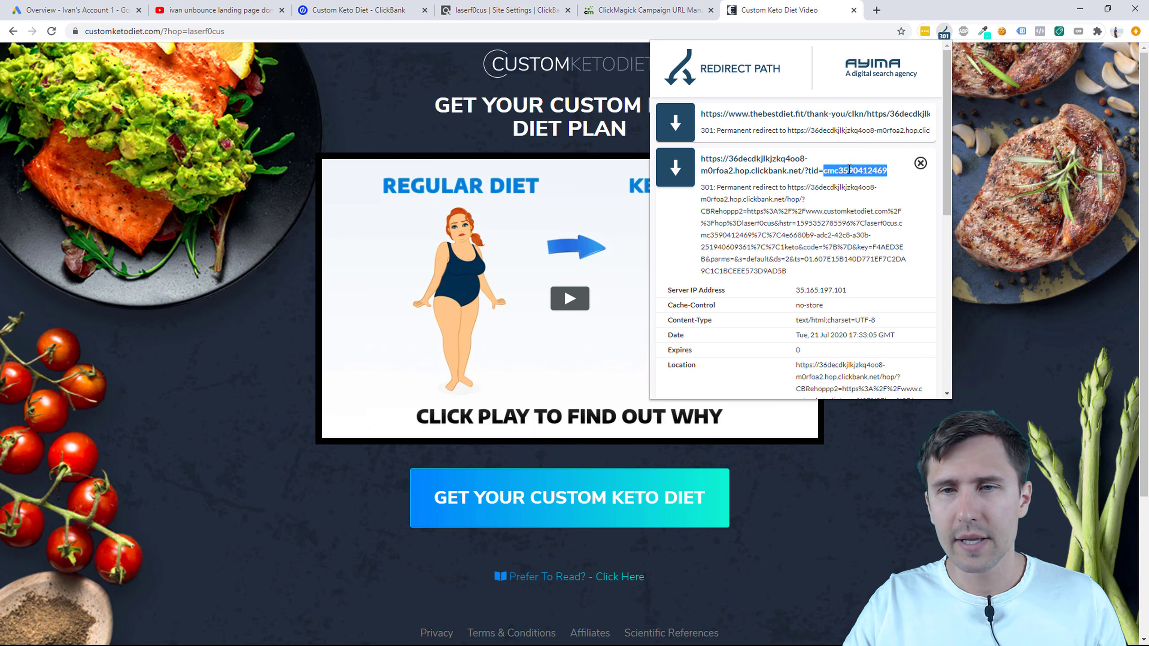
Step: Start the quiz and answer Male, Extremely Active, Bacon, Asparagus and Nuts
click(660, 500)
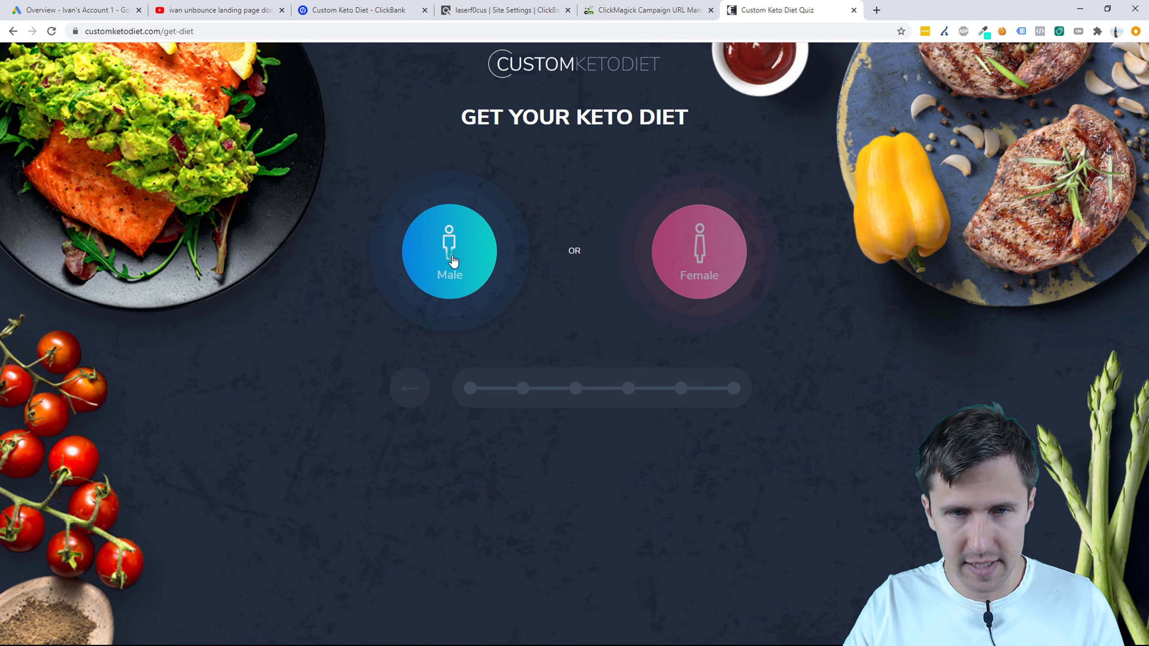
click(516, 310)
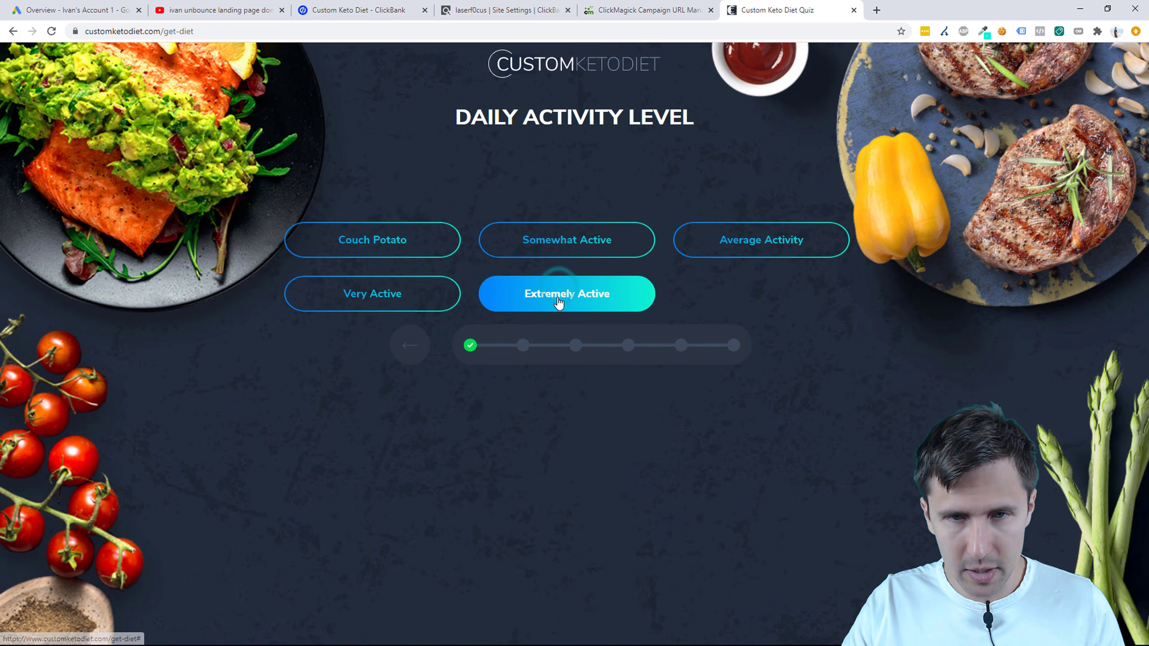
click(565, 294)
click(573, 279)
click(574, 353)
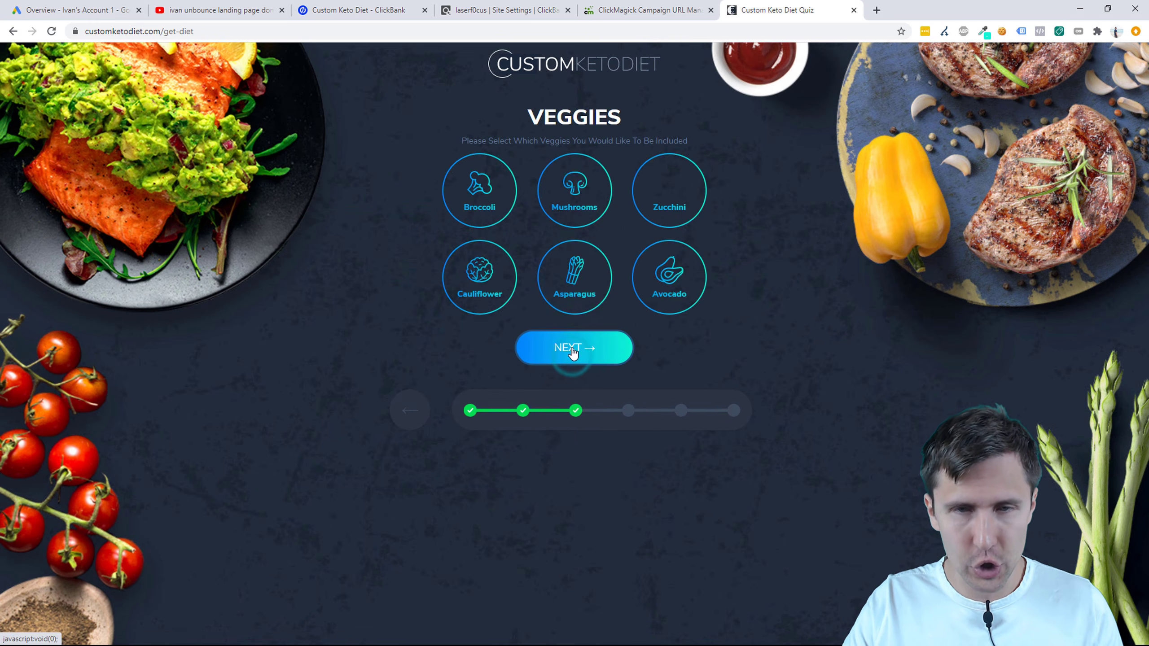
click(570, 298)
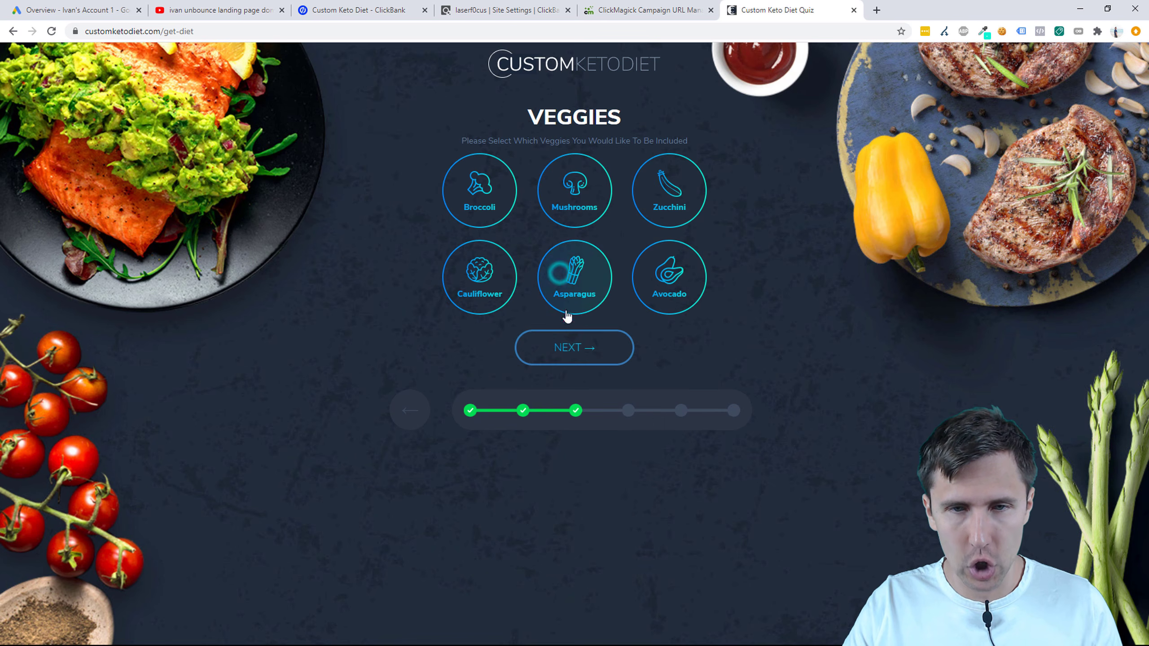
click(563, 346)
click(526, 186)
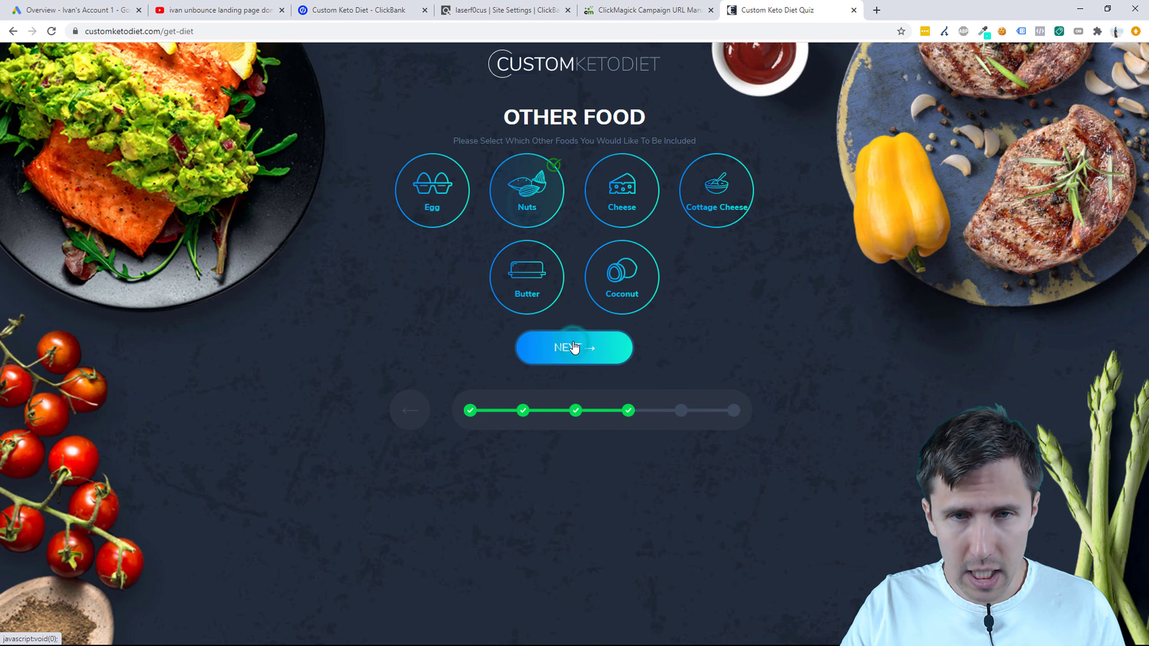
click(575, 347)
Step: Enter age 27, height 170, weight 70 and target weight 80, then get the results
click(516, 199)
text(27)
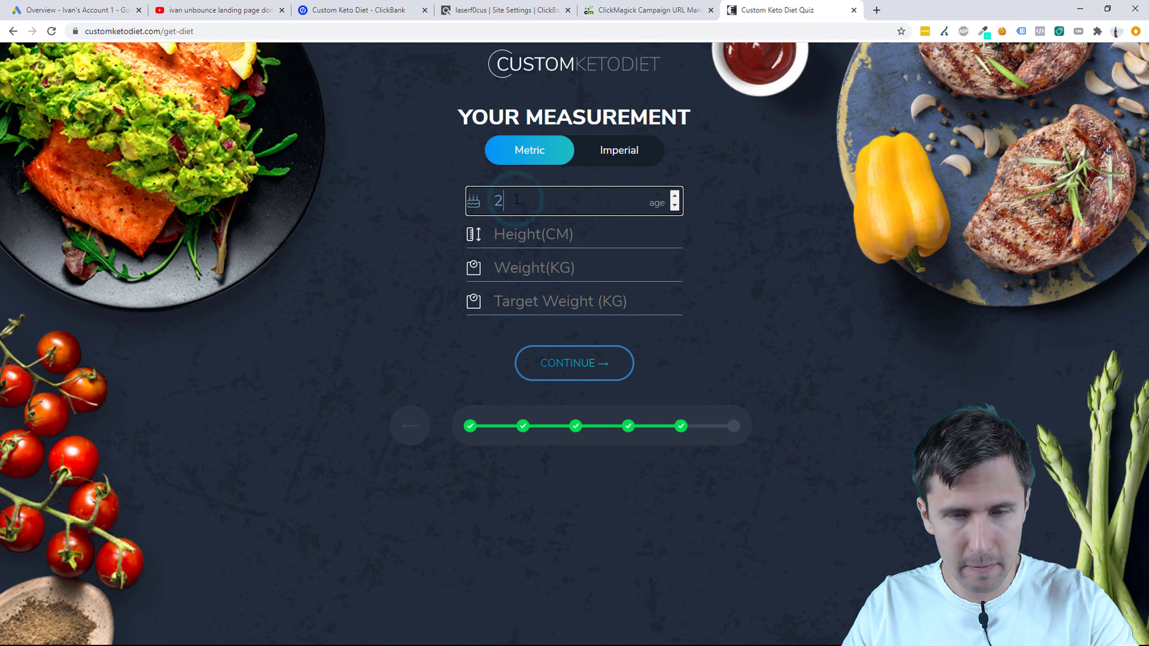
click(526, 226)
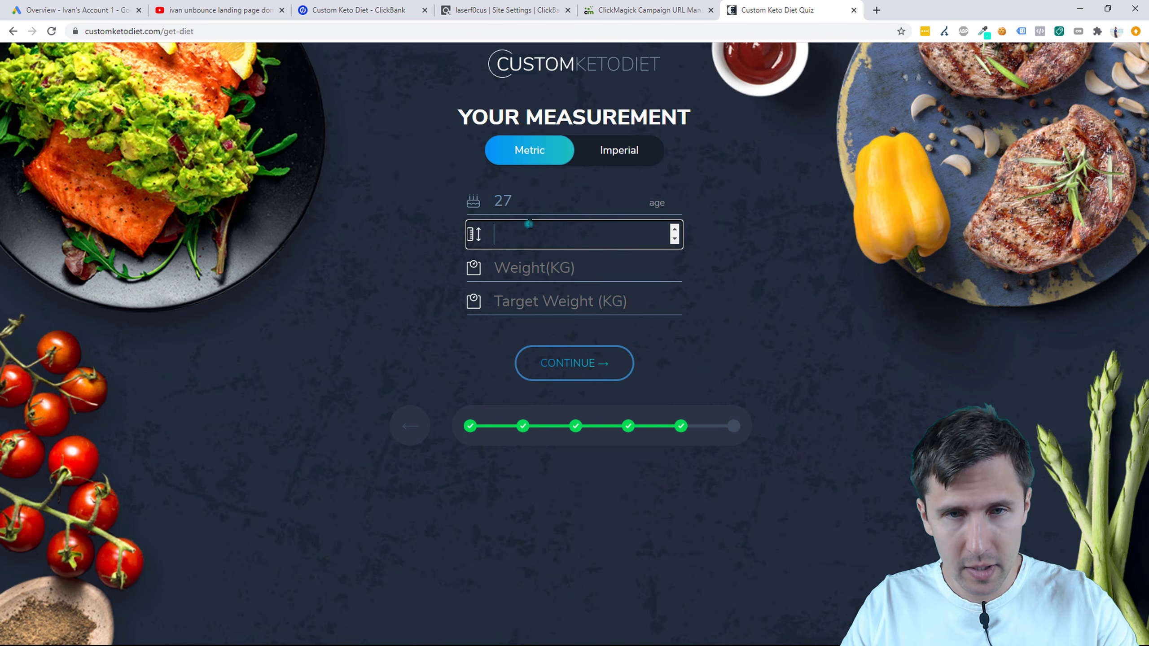
text(170)
click(542, 270)
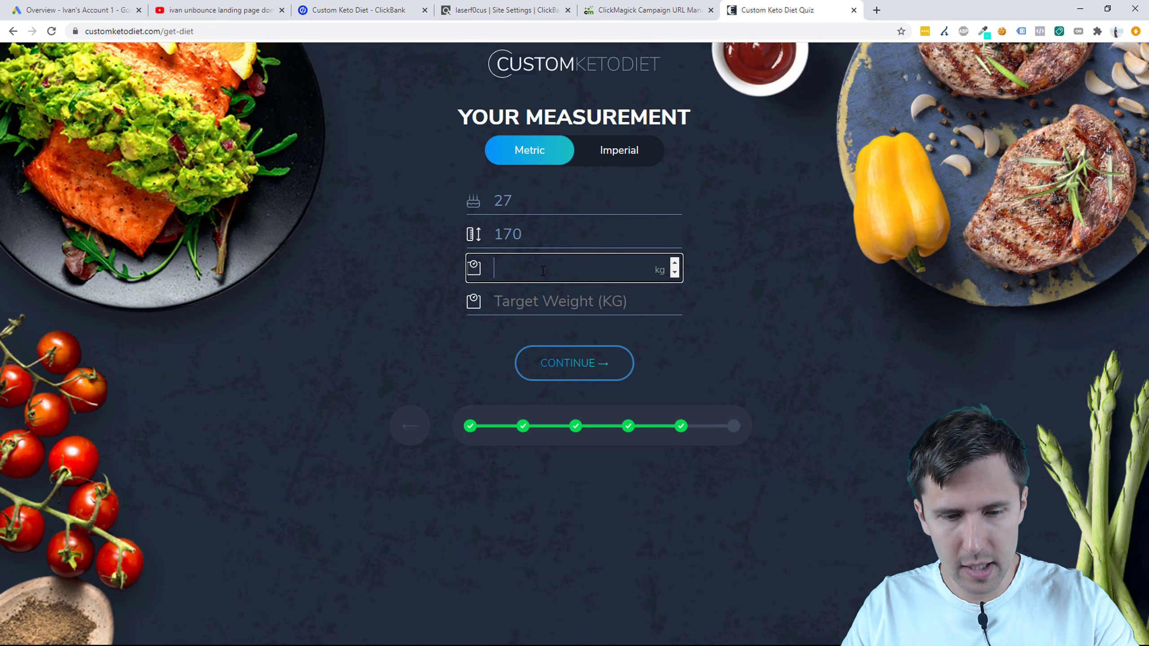
click(543, 298)
text(80)
click(552, 365)
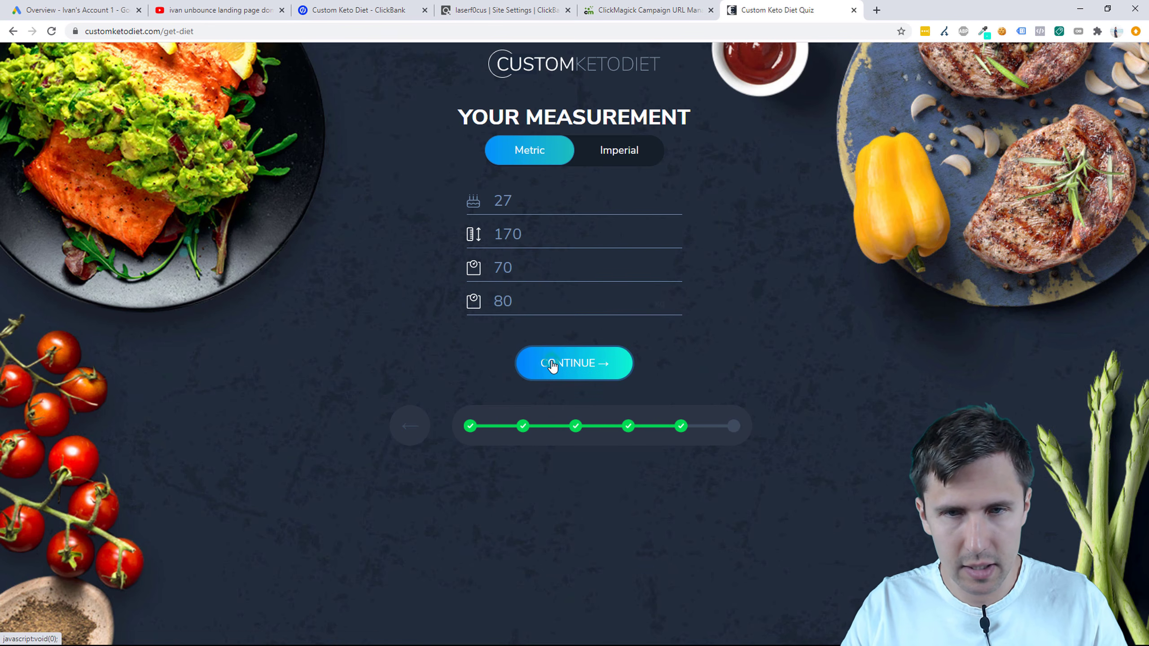
Step: Review the personalised plan and continue through signup to the ClickBank checkout
scroll(568, 369, down, 6)
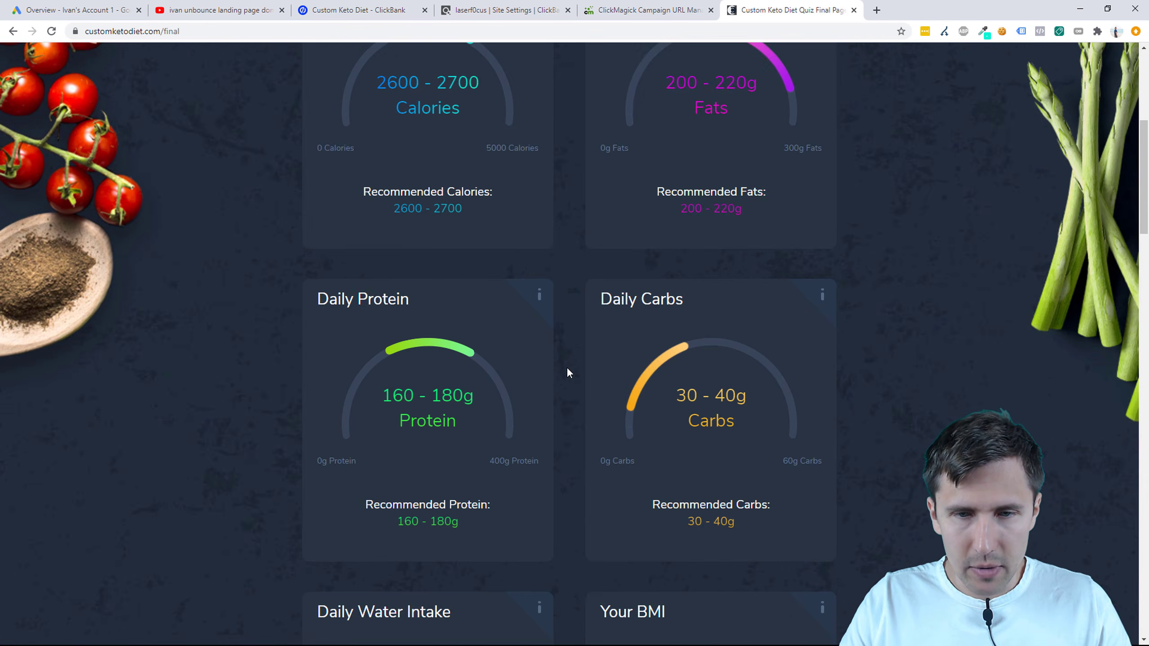
scroll(568, 372, up, 6)
click(579, 185)
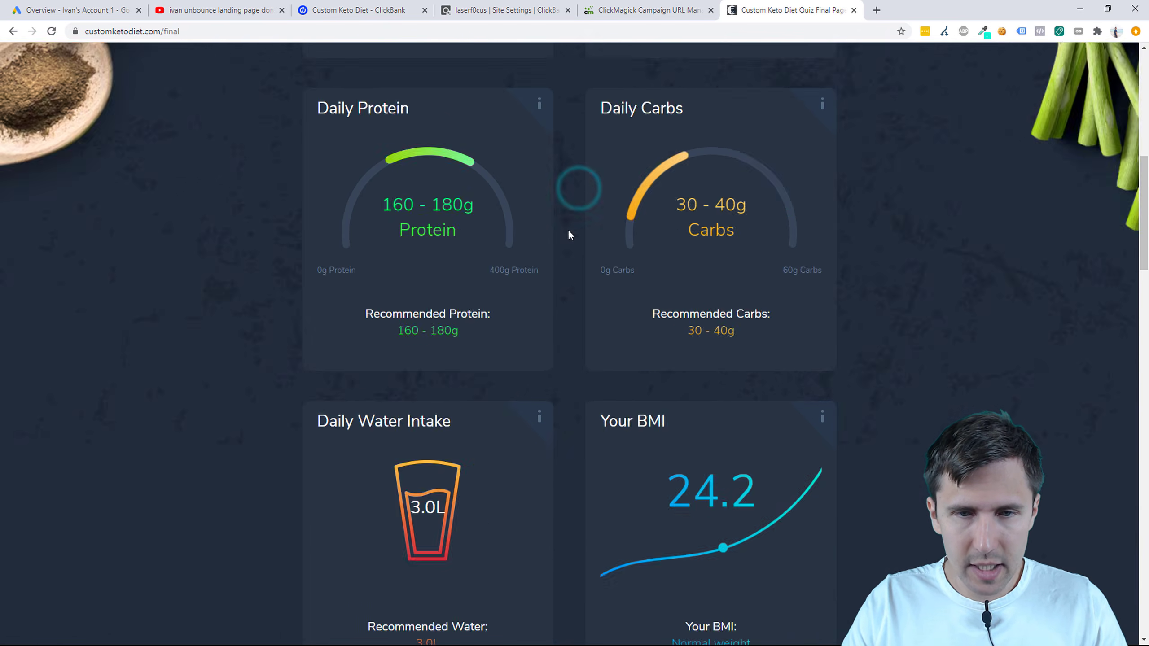
scroll(554, 391, down, 15)
click(537, 540)
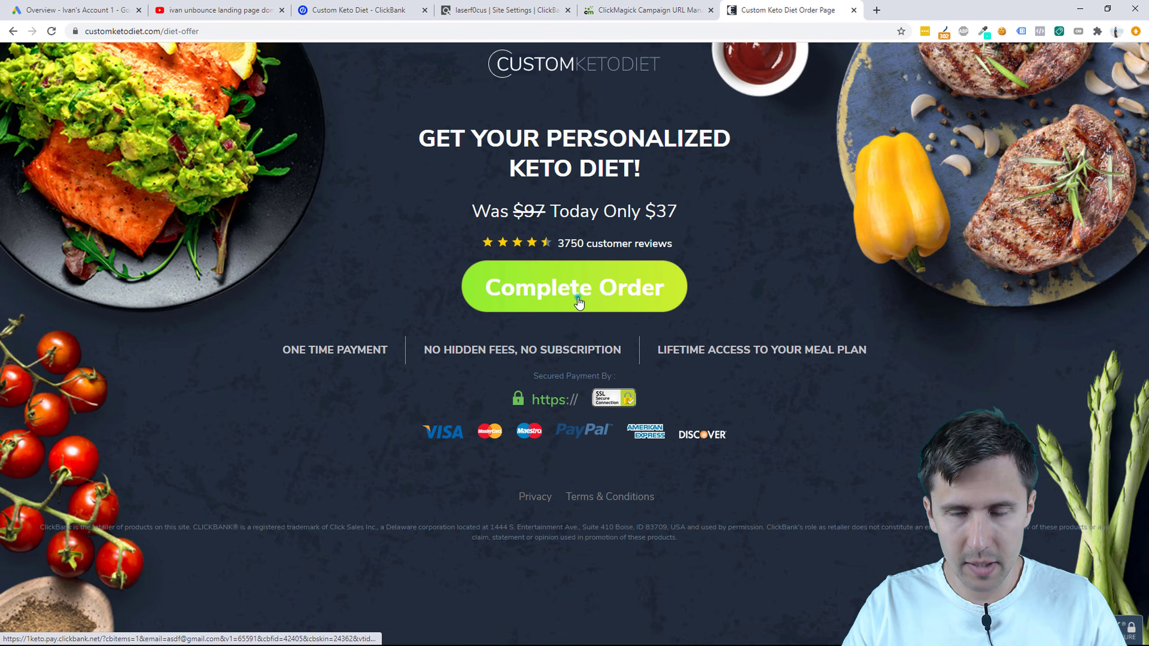
click(578, 299)
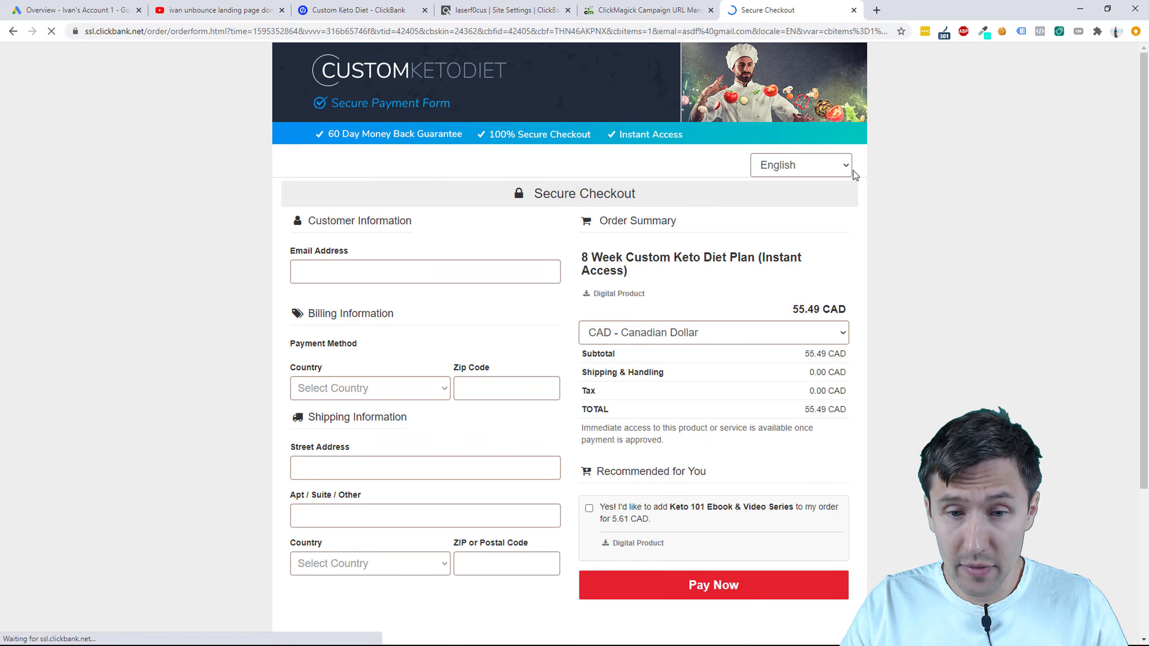
Step: Inspect the checkout page's redirect chain and highlight the cmc tracking id in the affiliate line
scroll(855, 175, down, 5)
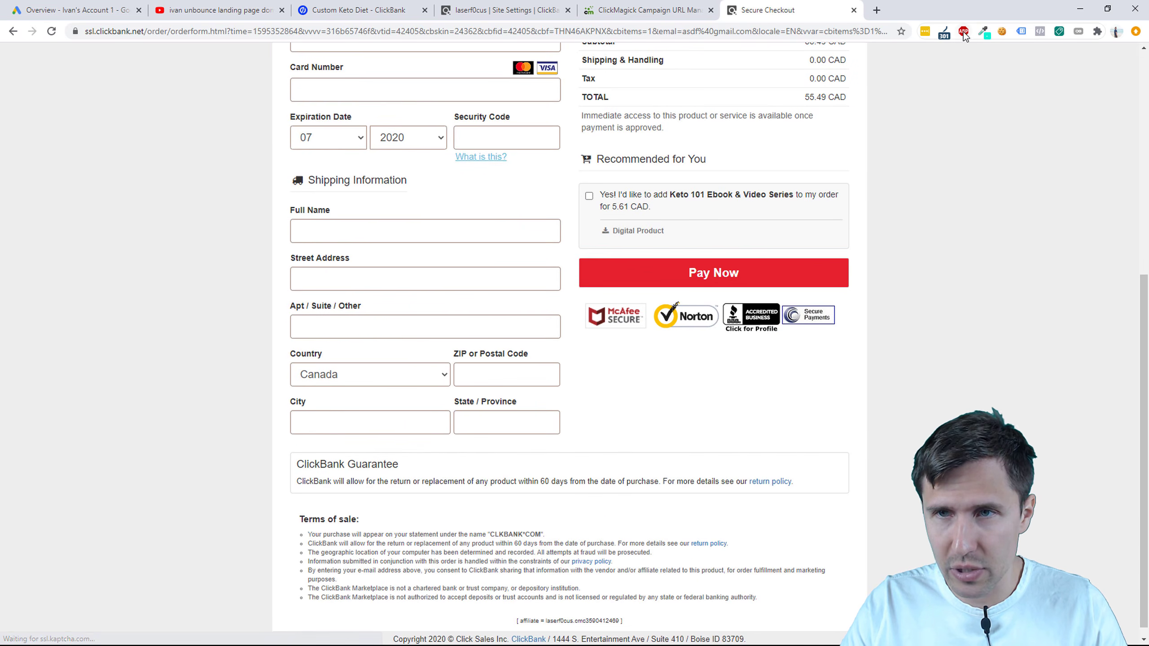
click(944, 35)
click(860, 132)
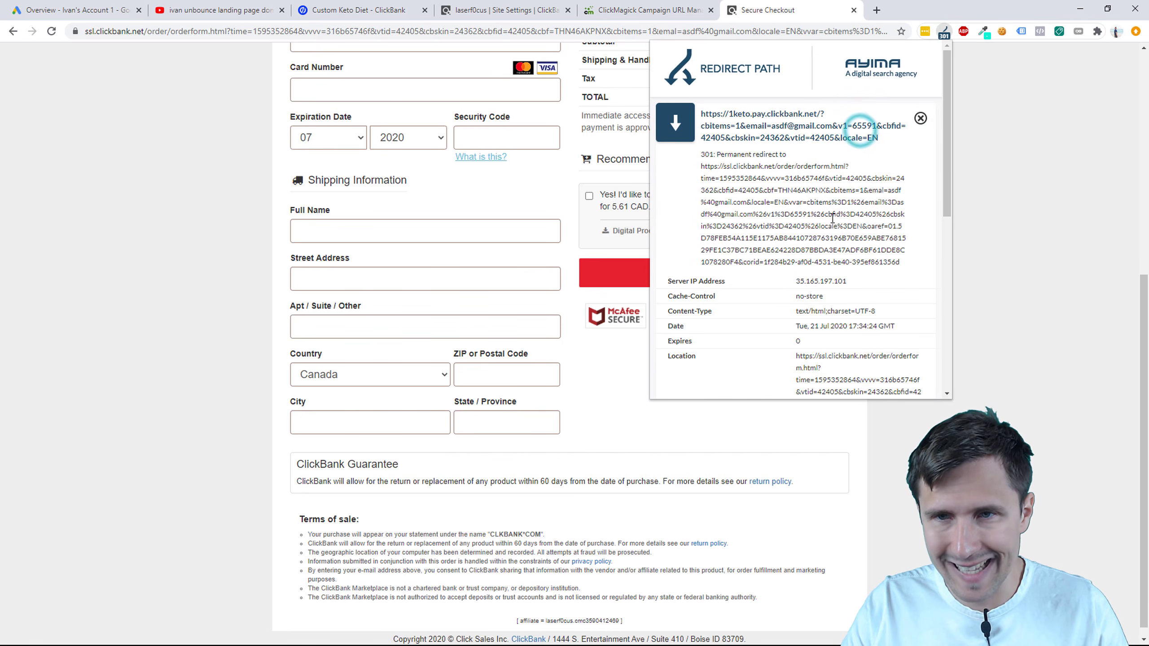
click(919, 120)
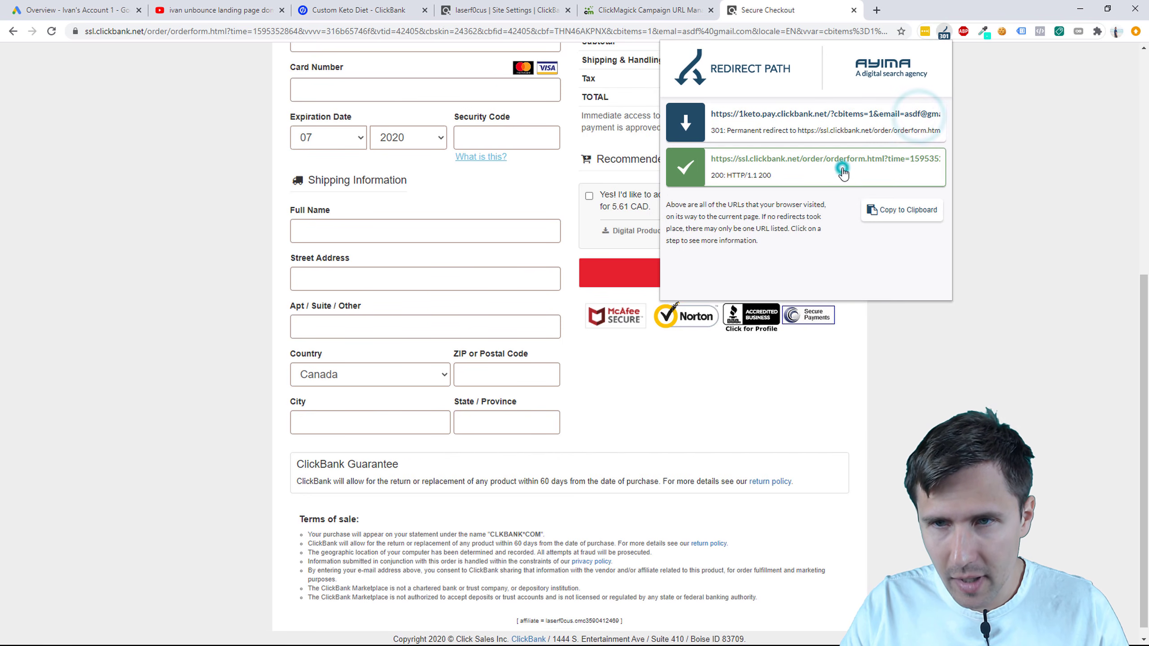
click(842, 172)
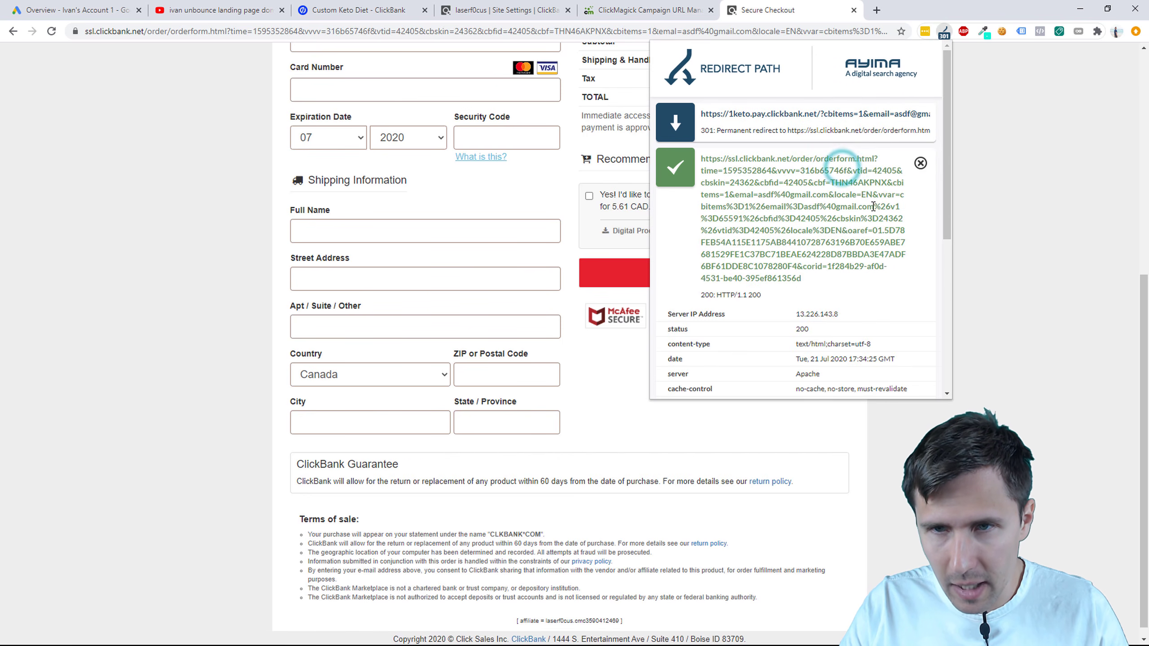
click(947, 32)
drag(574, 621, 621, 621)
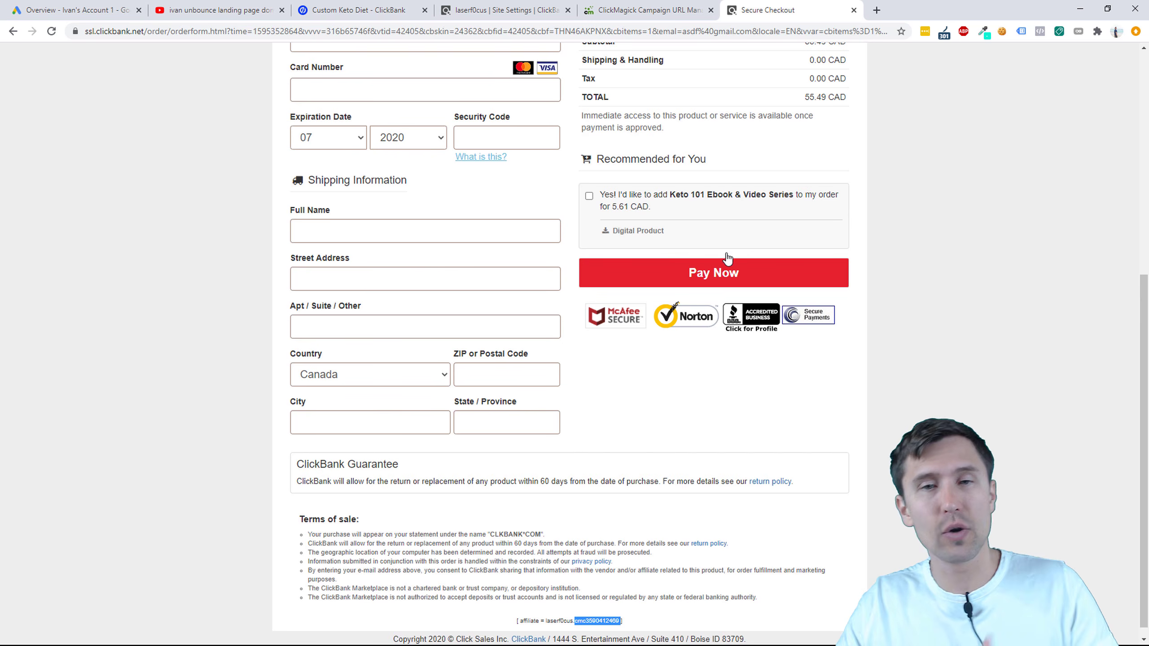
scroll(656, 253, up, 4)
Step: Review the thebestdiet.fit campaign stats: 1 visitor, 1 action at 100%, no customers
click(671, 6)
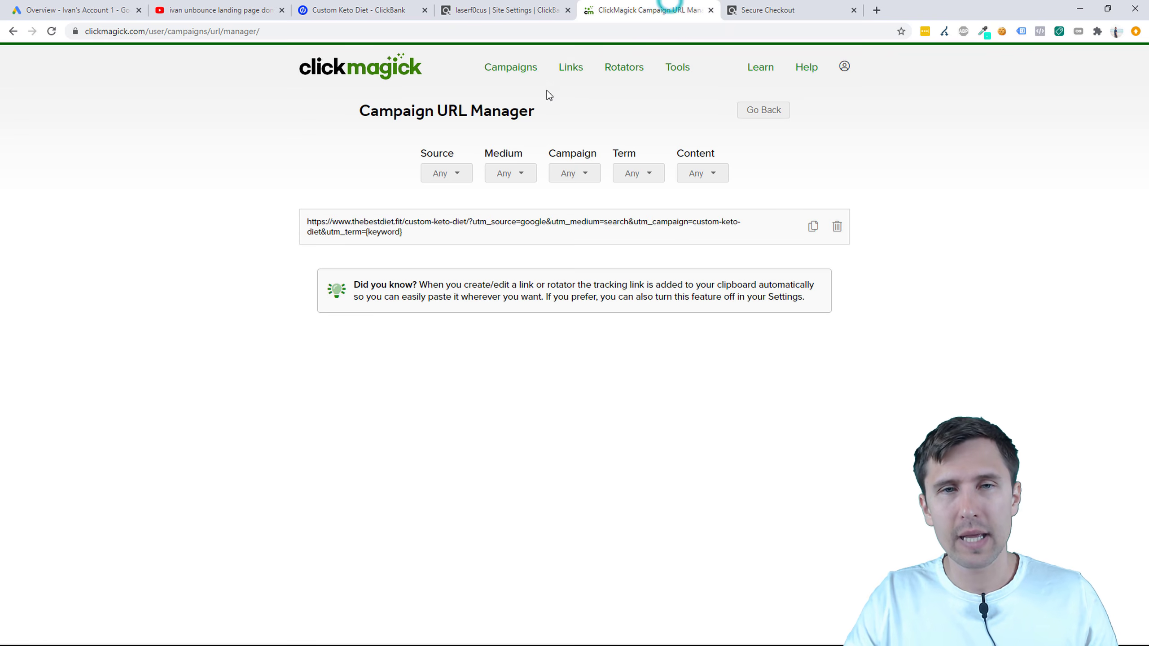
click(513, 67)
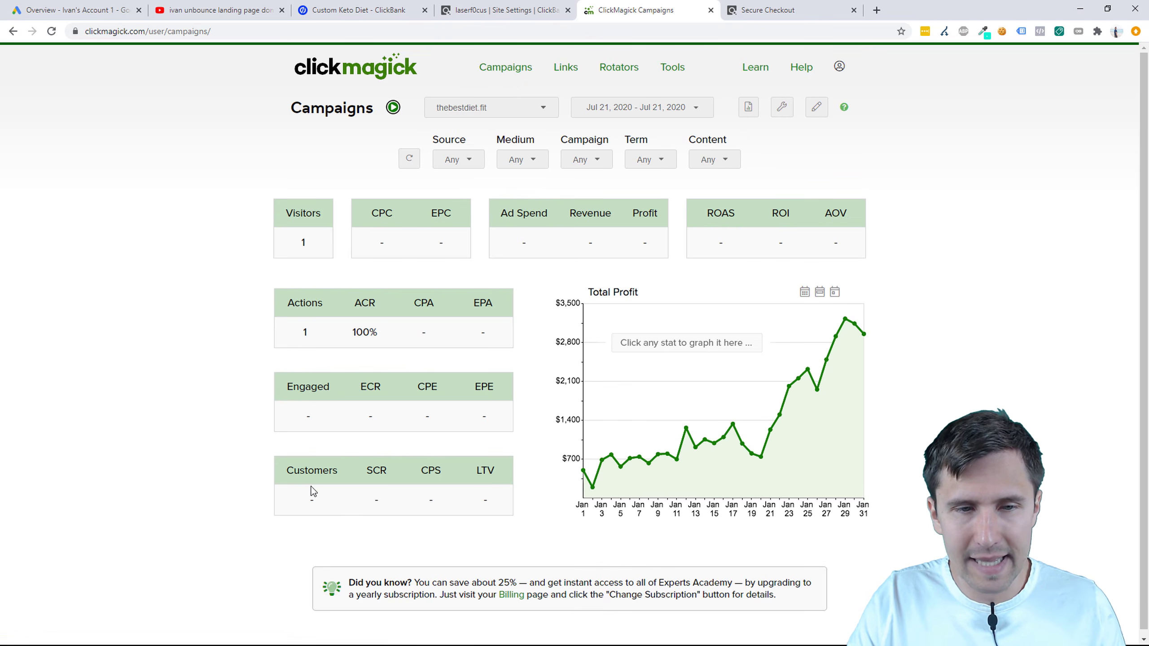
drag(287, 502, 325, 503)
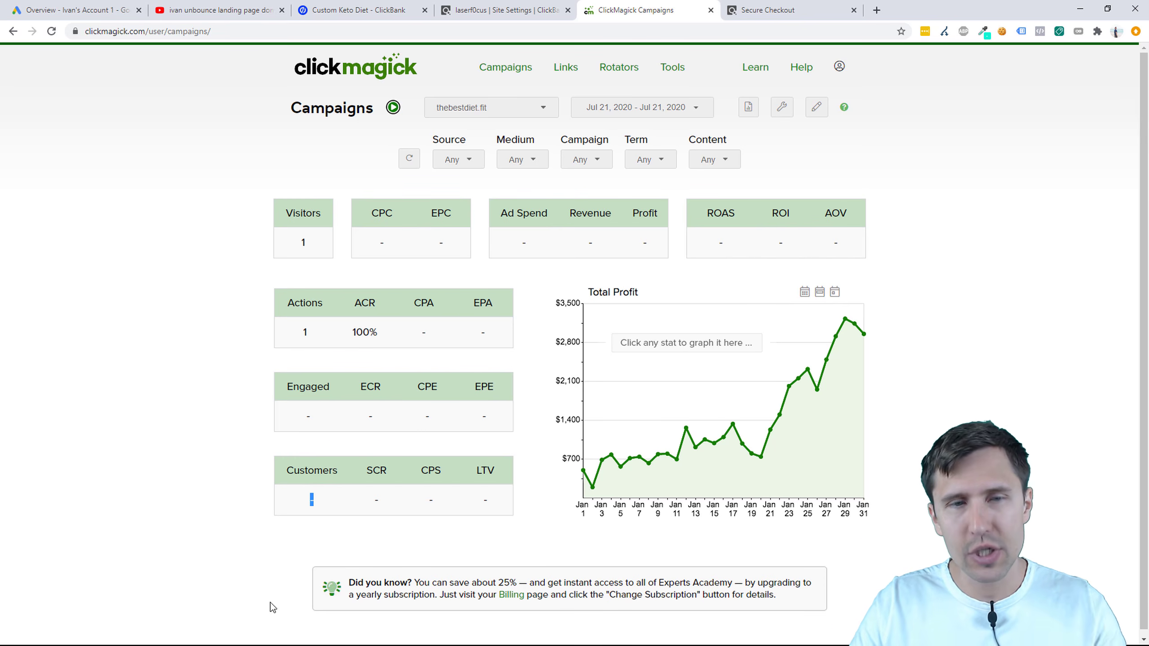
key(super)
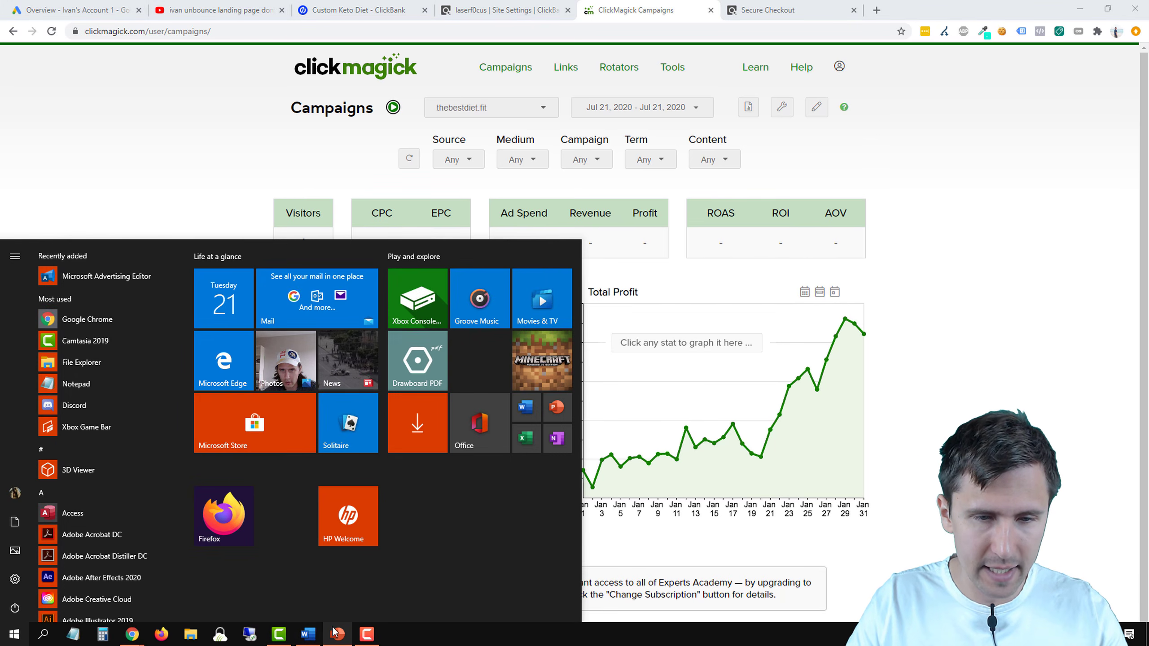
Step: Bold the plus after 'Set up tracking' on the Our Steps slide, save, and minimize PowerPoint
click(336, 638)
click(488, 423)
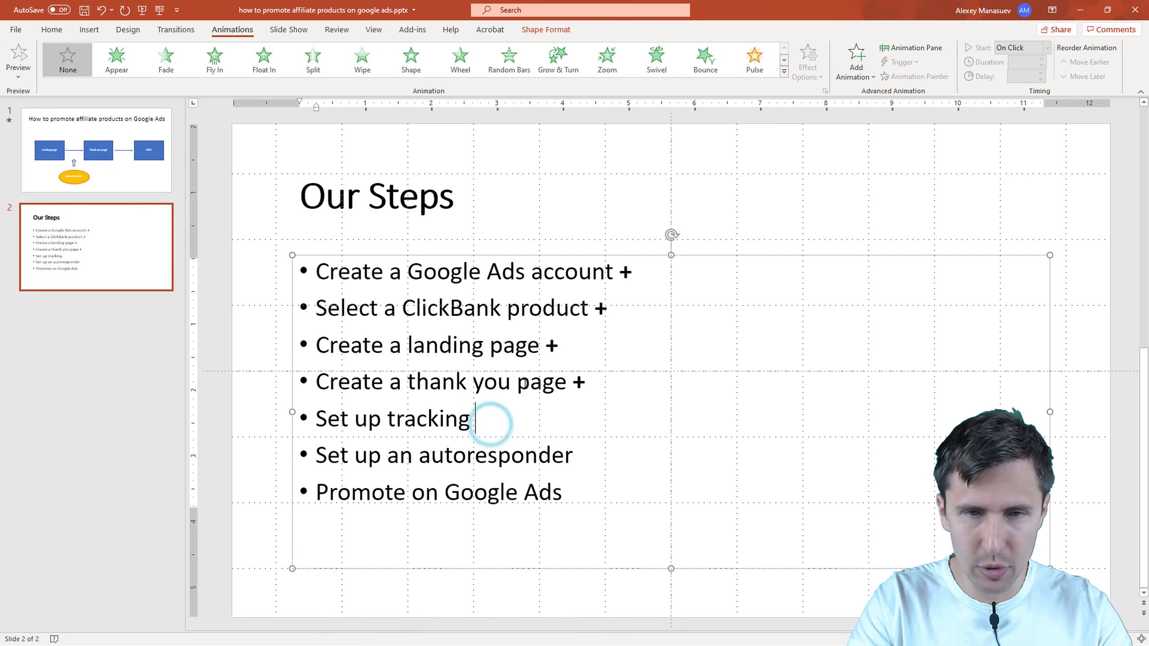
double_click(515, 418)
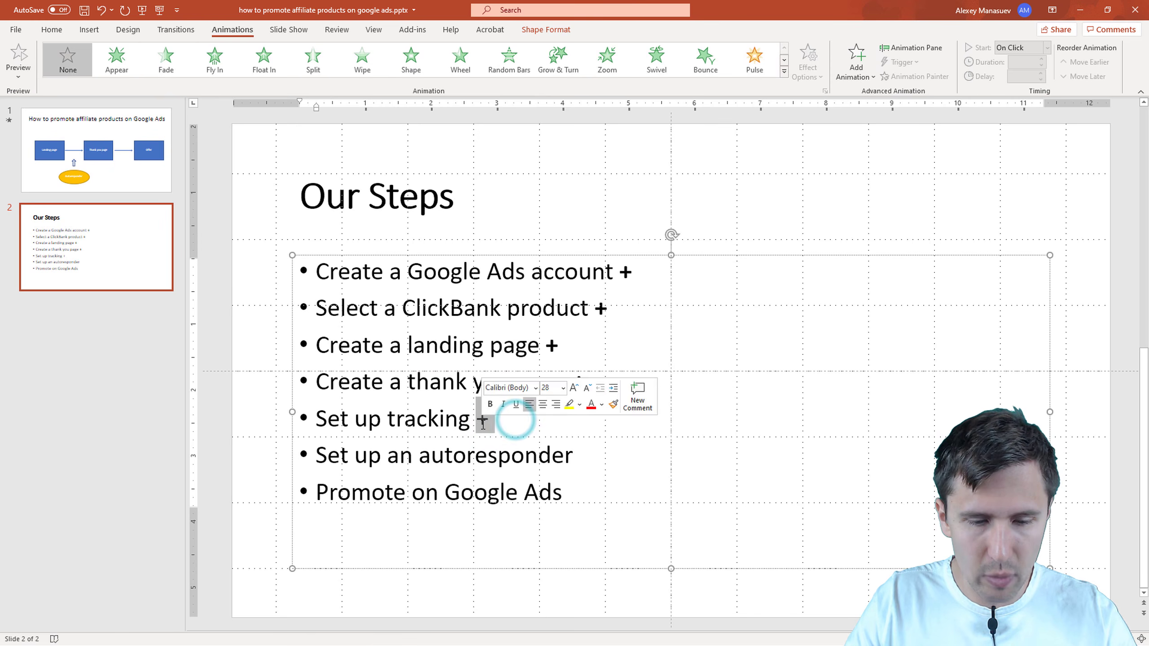
key(ctrl+b)
click(498, 474)
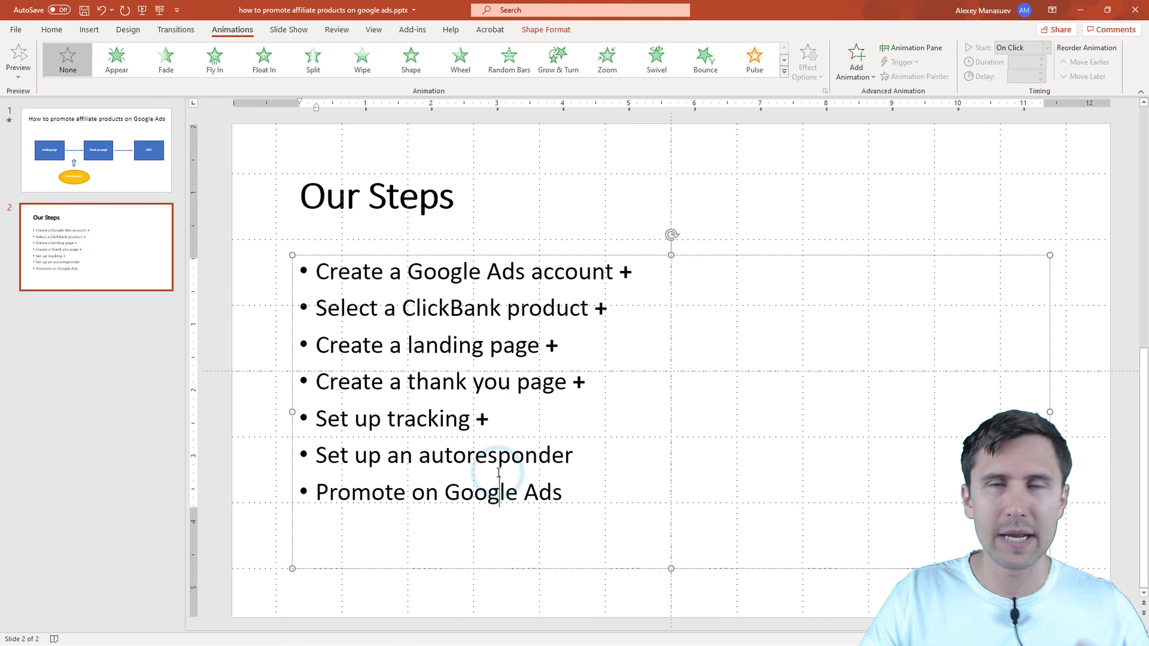
key(ctrl+s)
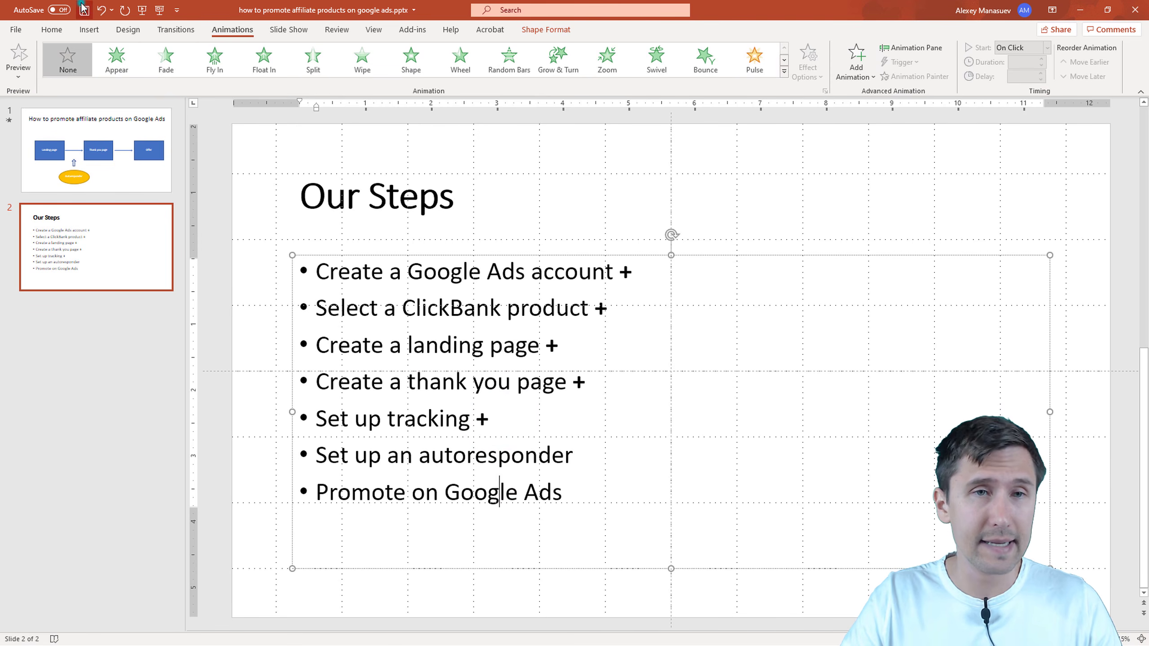
click(1080, 9)
Step: Close the Secure Checkout tab, review the Unbounce, ClickMagick and ClickBank tabs, then bring up Word
click(830, 12)
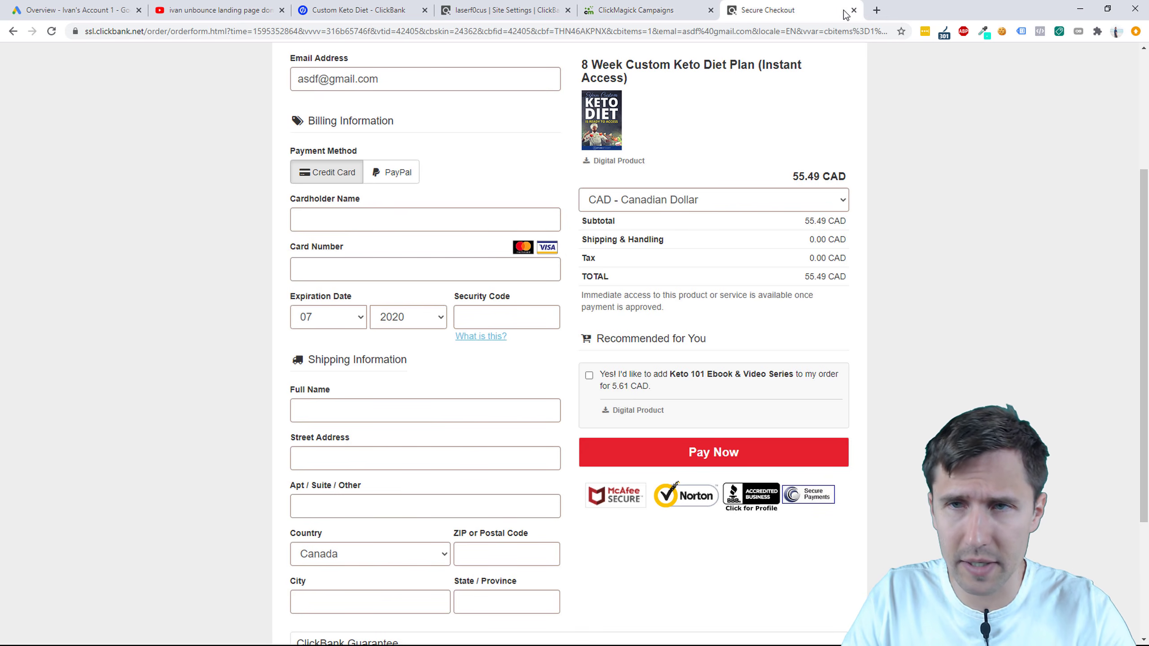
click(854, 10)
click(510, 5)
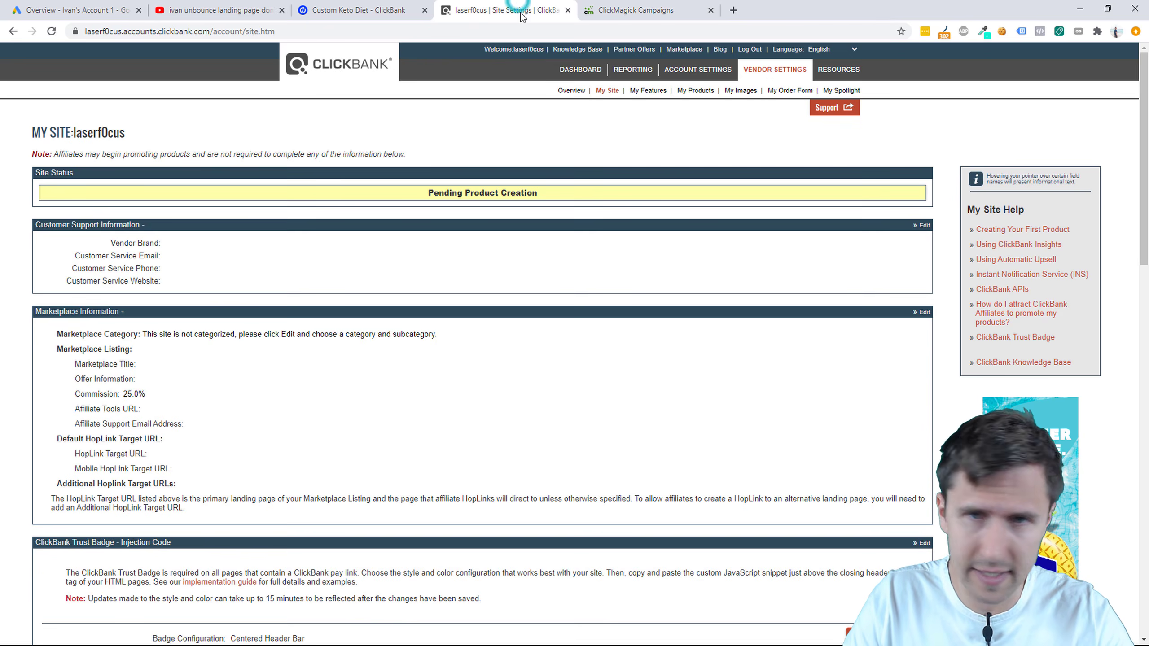
click(381, 12)
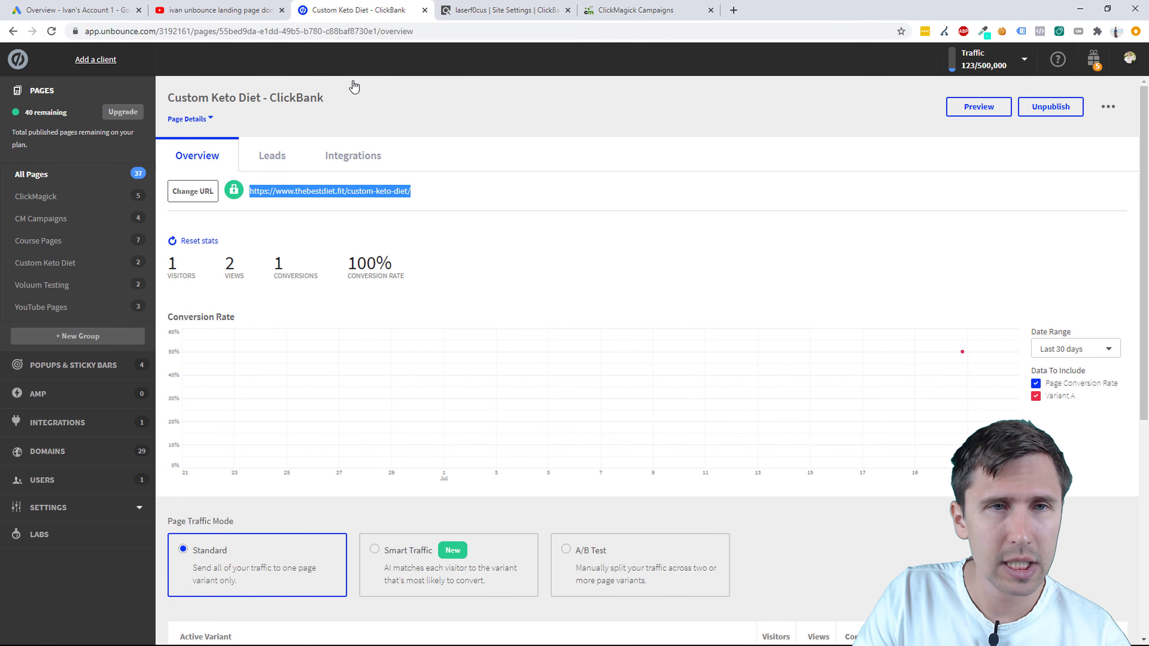
click(489, 18)
click(606, 12)
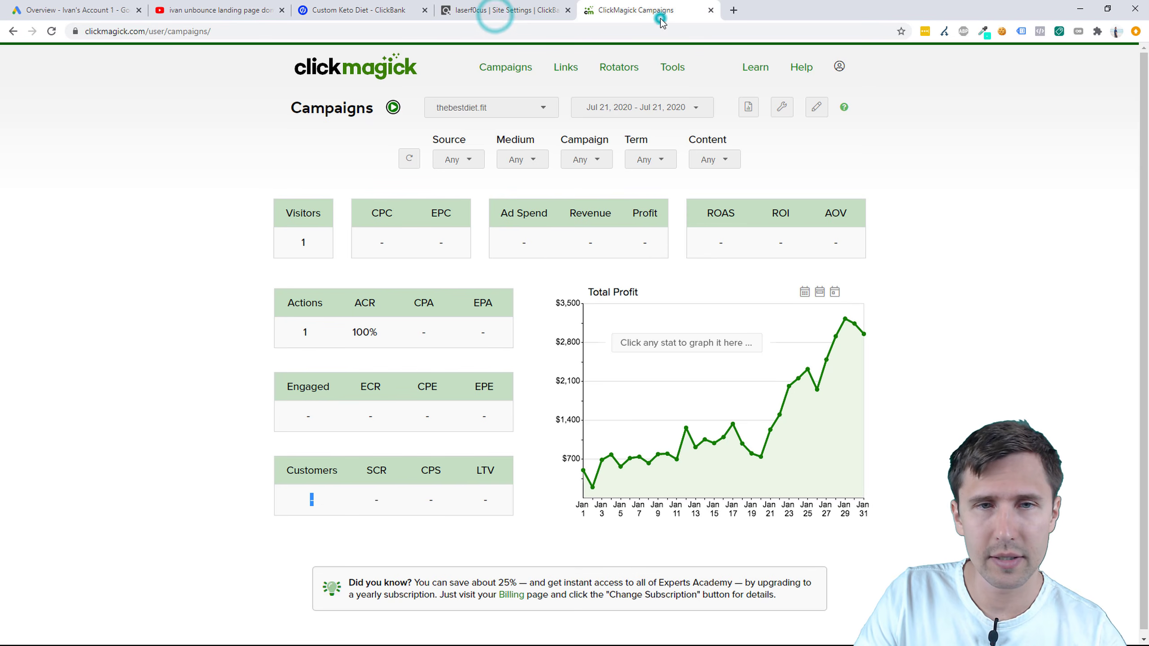
click(502, 10)
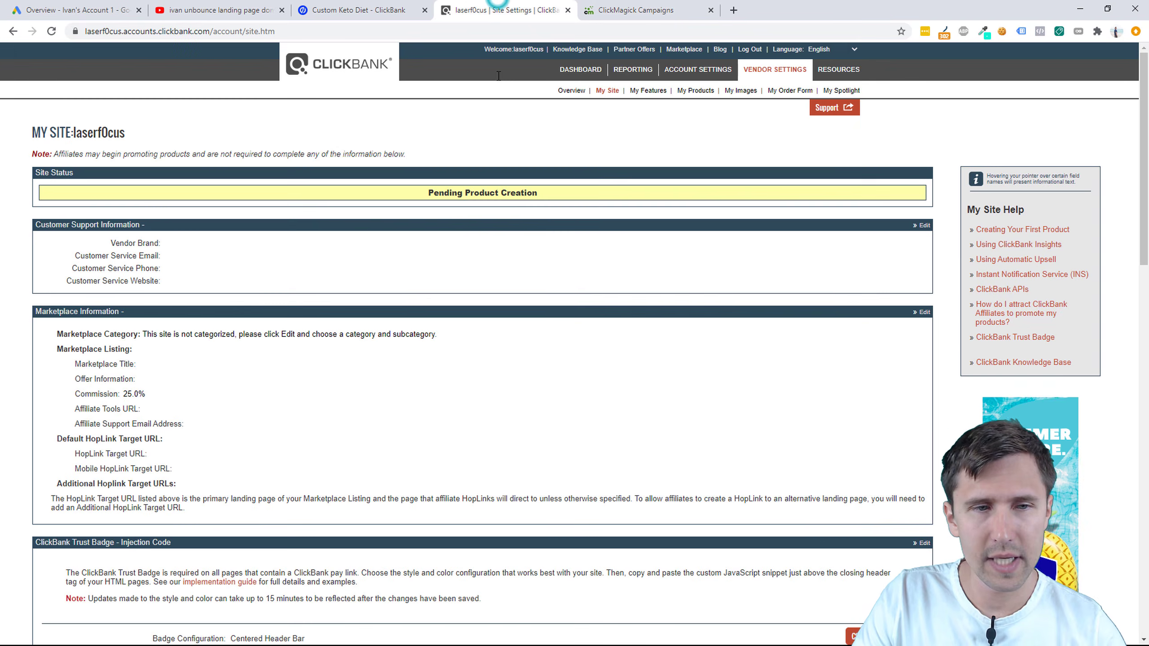
key(super)
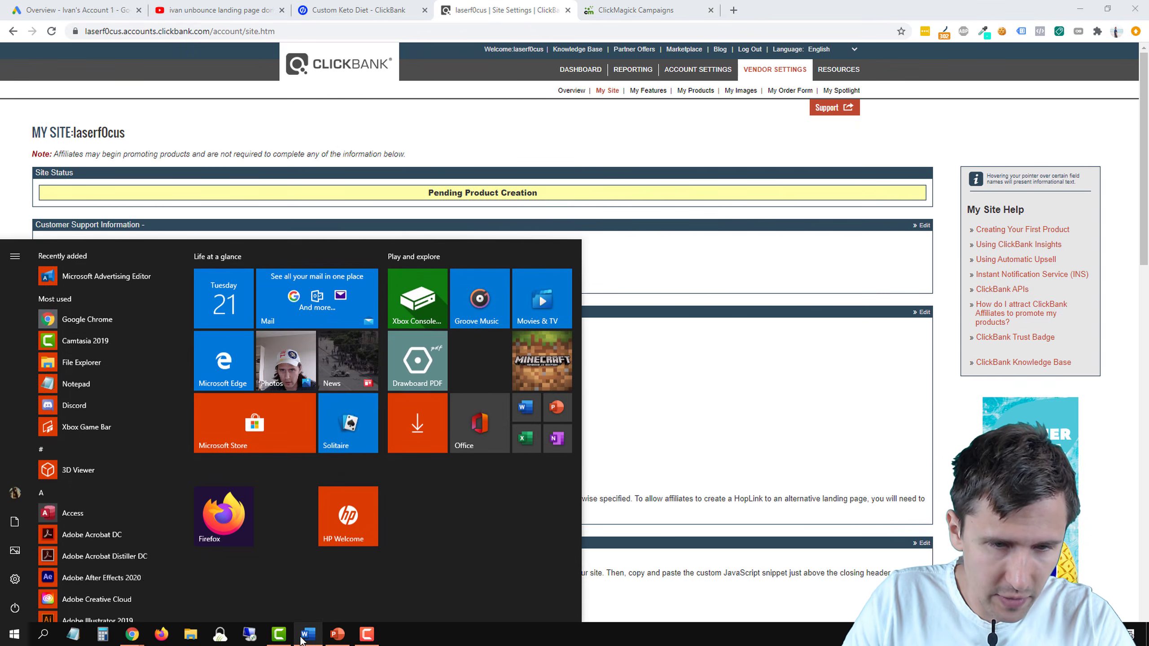
click(301, 636)
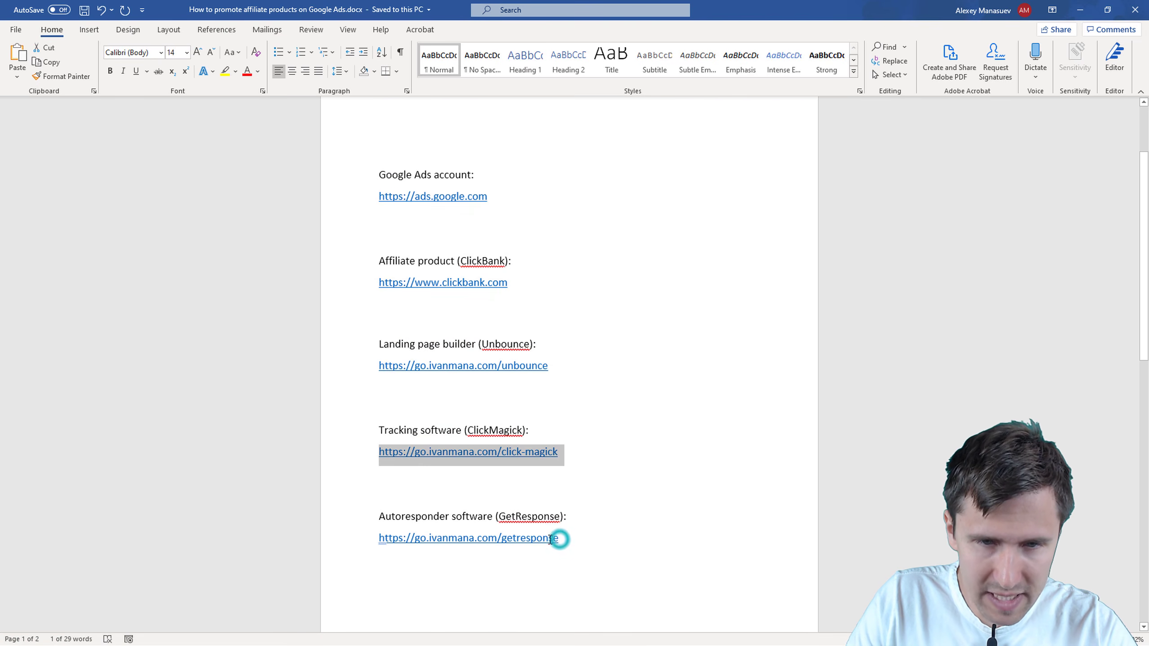
Step: Copy the GetResponse URL from the Word tools list and minimize Word
drag(555, 546, 365, 532)
key(ctrl+c)
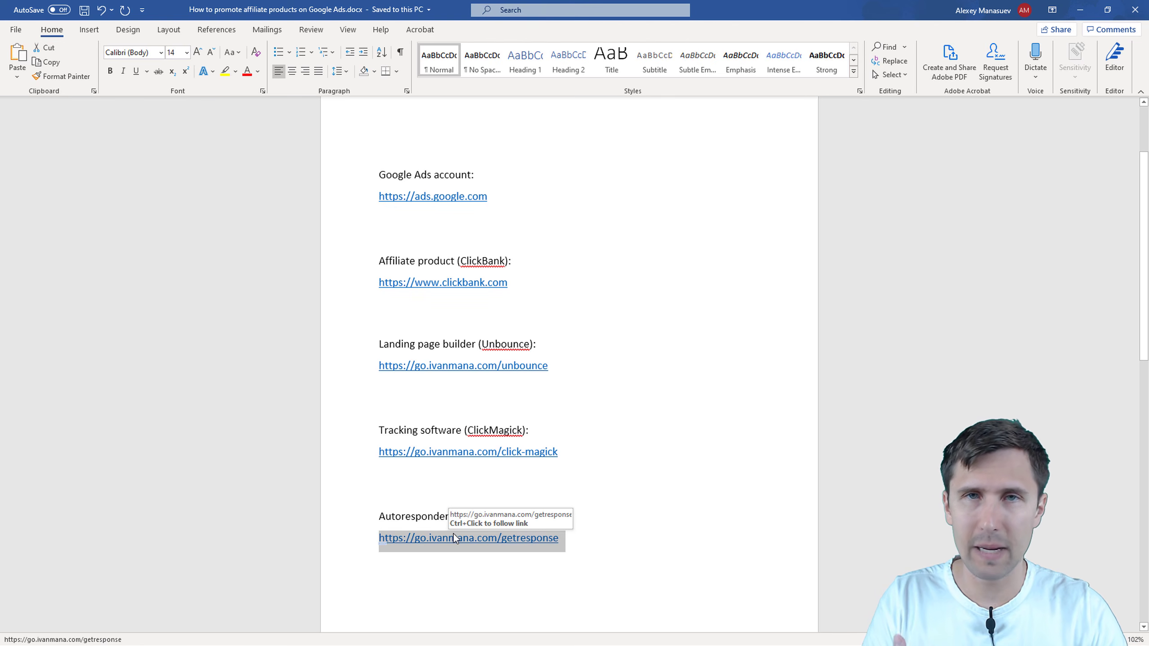
click(1081, 9)
Step: Open the copied GetResponse link in a new Chrome tab with Paste and go
click(726, 9)
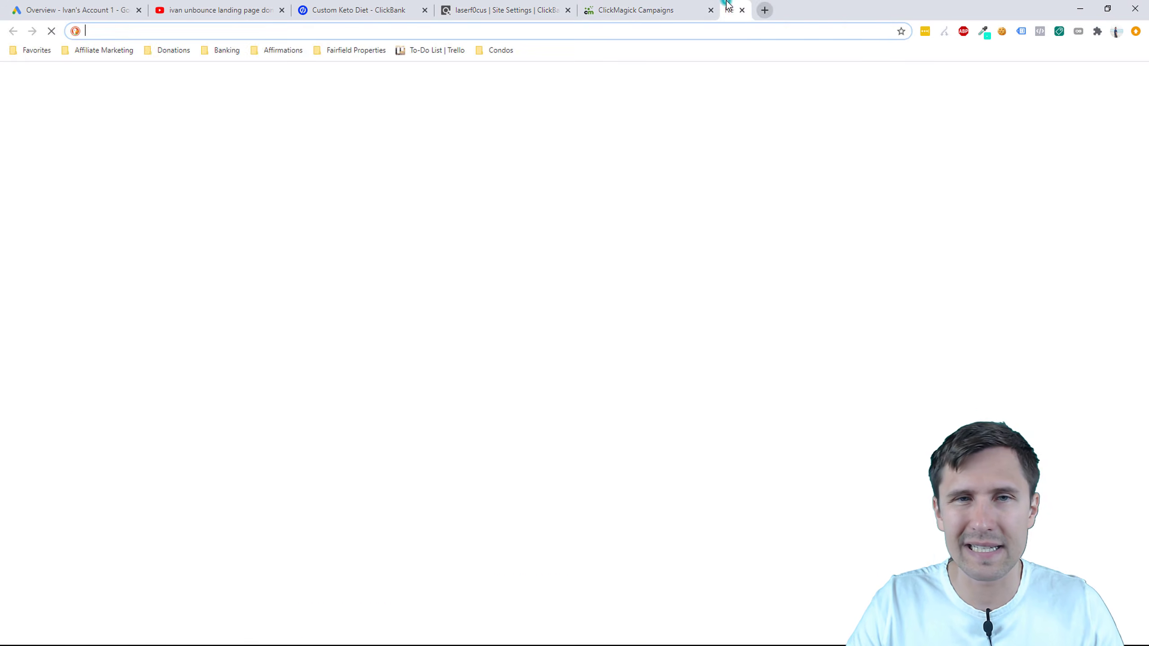
right_click(508, 27)
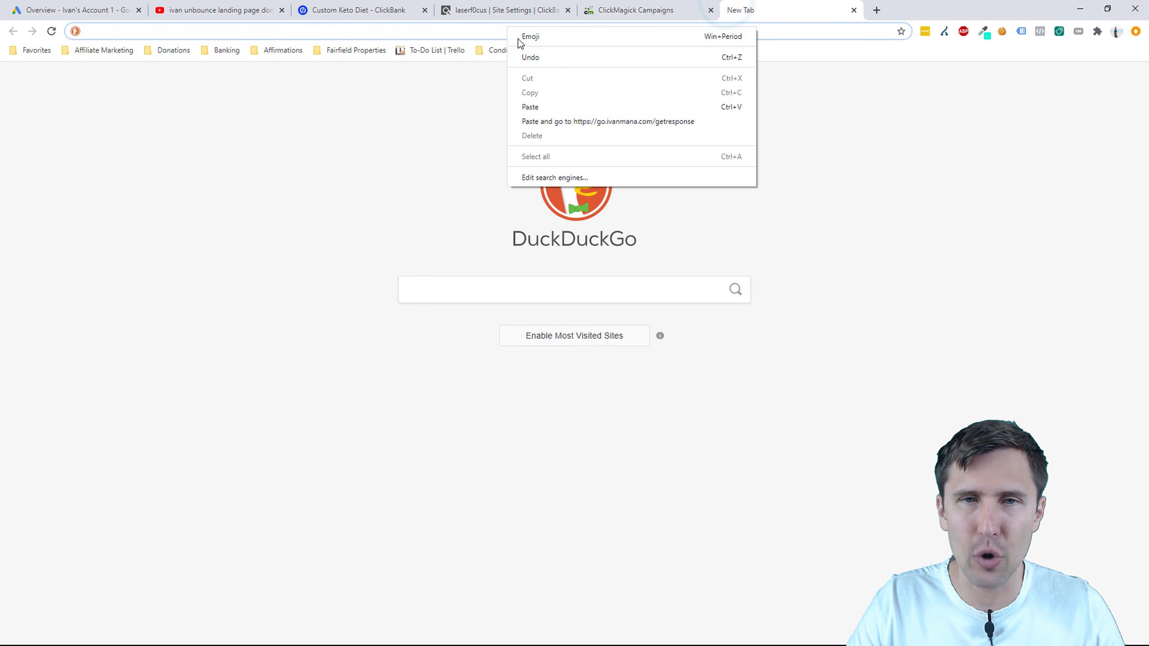
click(570, 123)
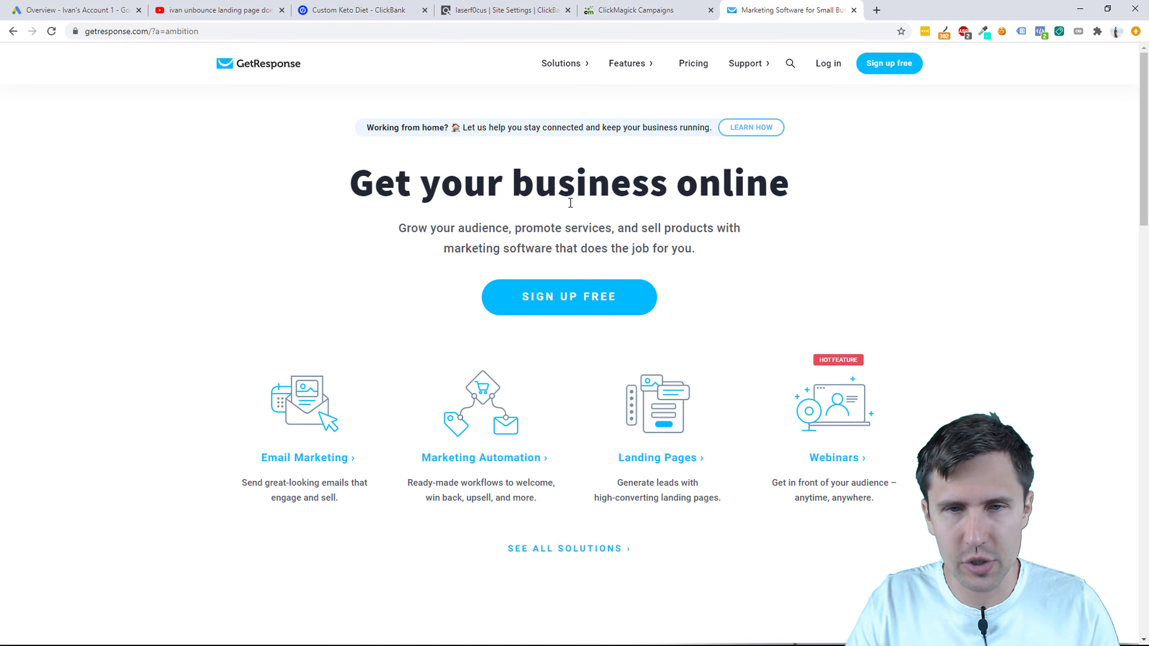
Step: Look over the GetResponse homepage, then go to its login page
drag(553, 242, 648, 248)
click(547, 230)
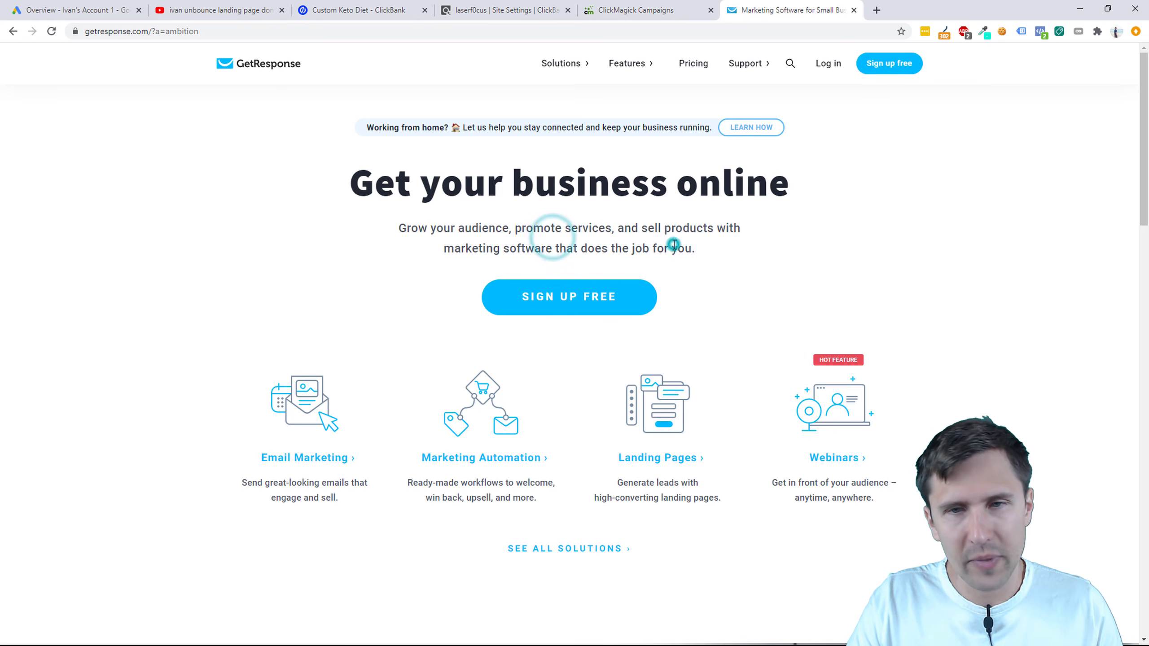
click(673, 245)
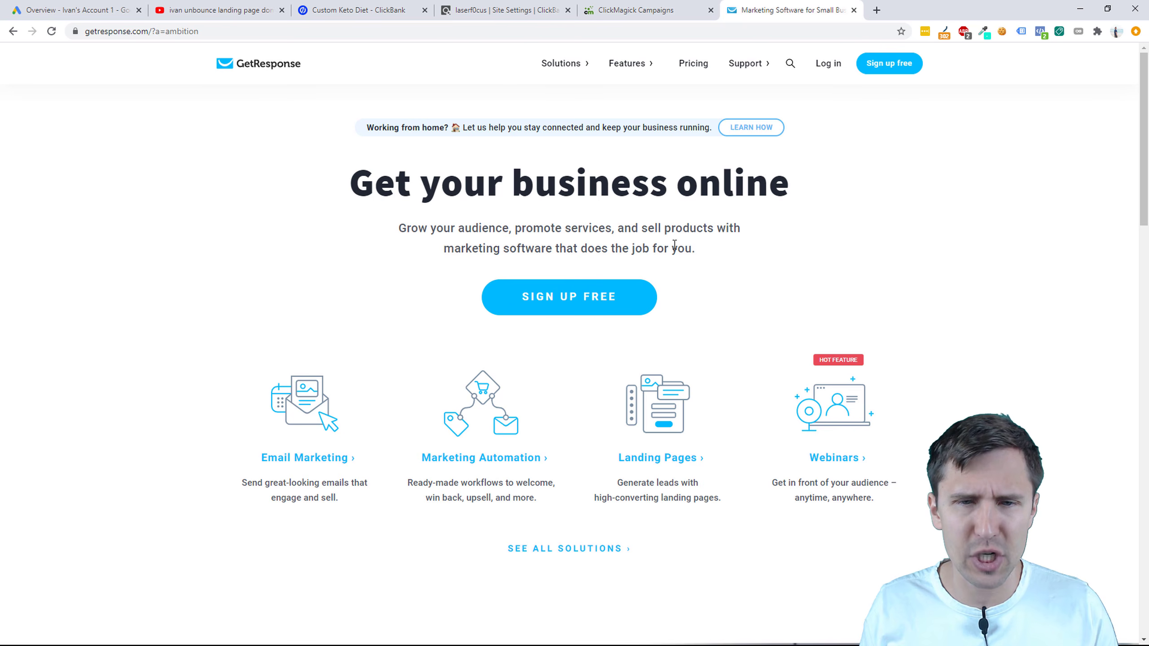
scroll(823, 298, down, 10)
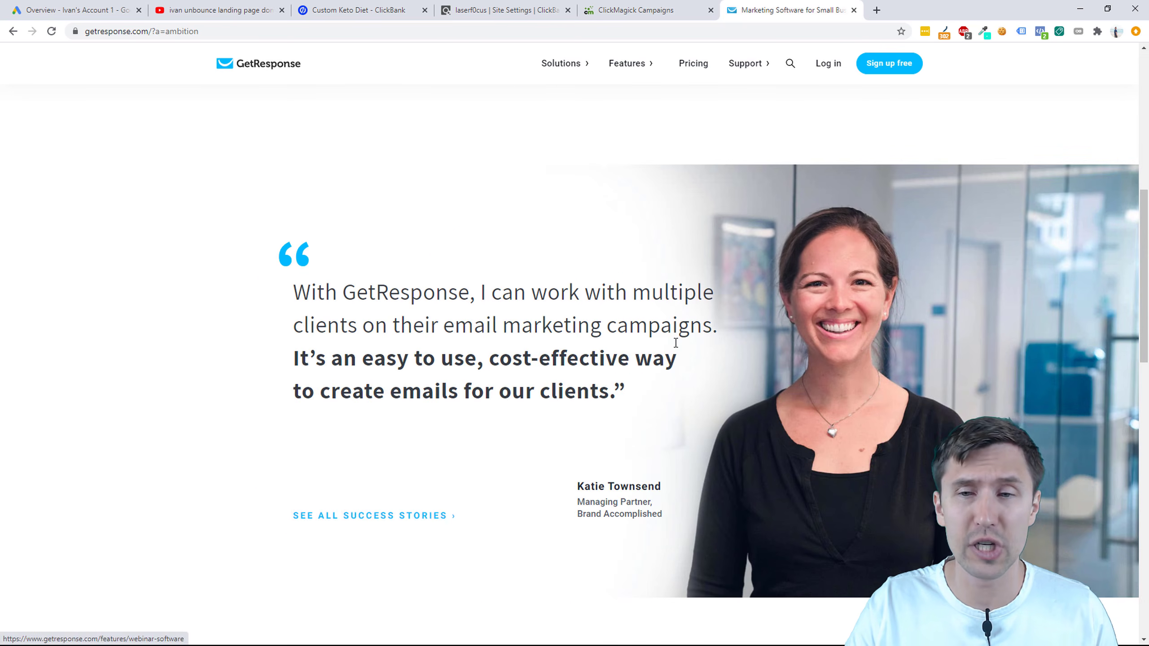
scroll(625, 457, up, 10)
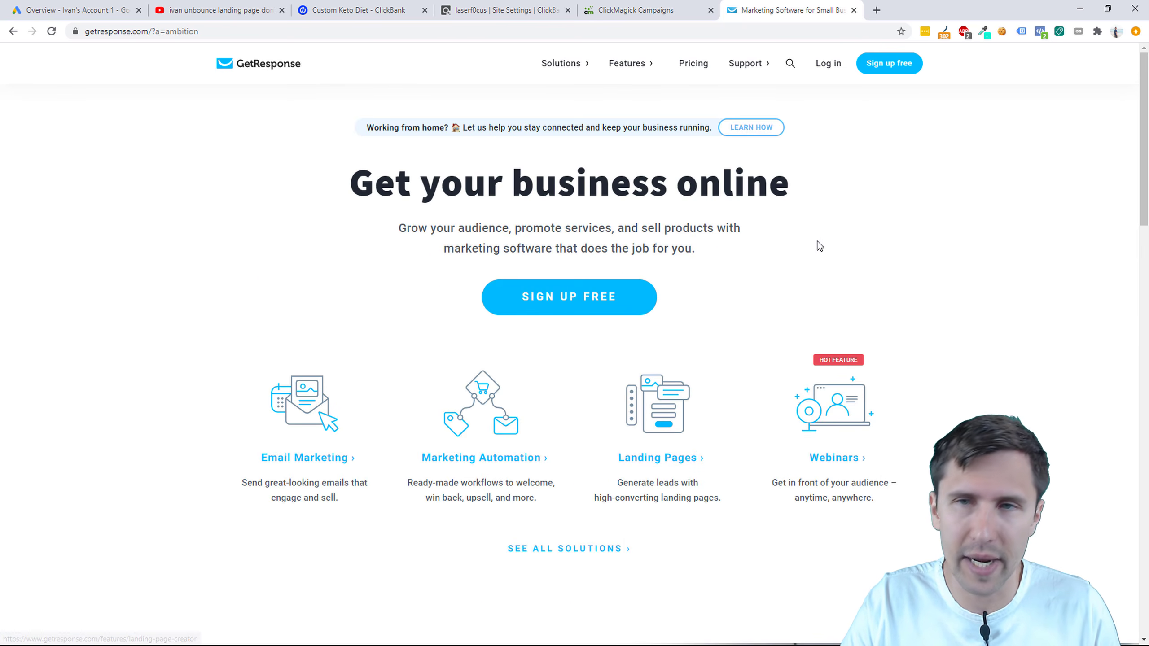
click(833, 65)
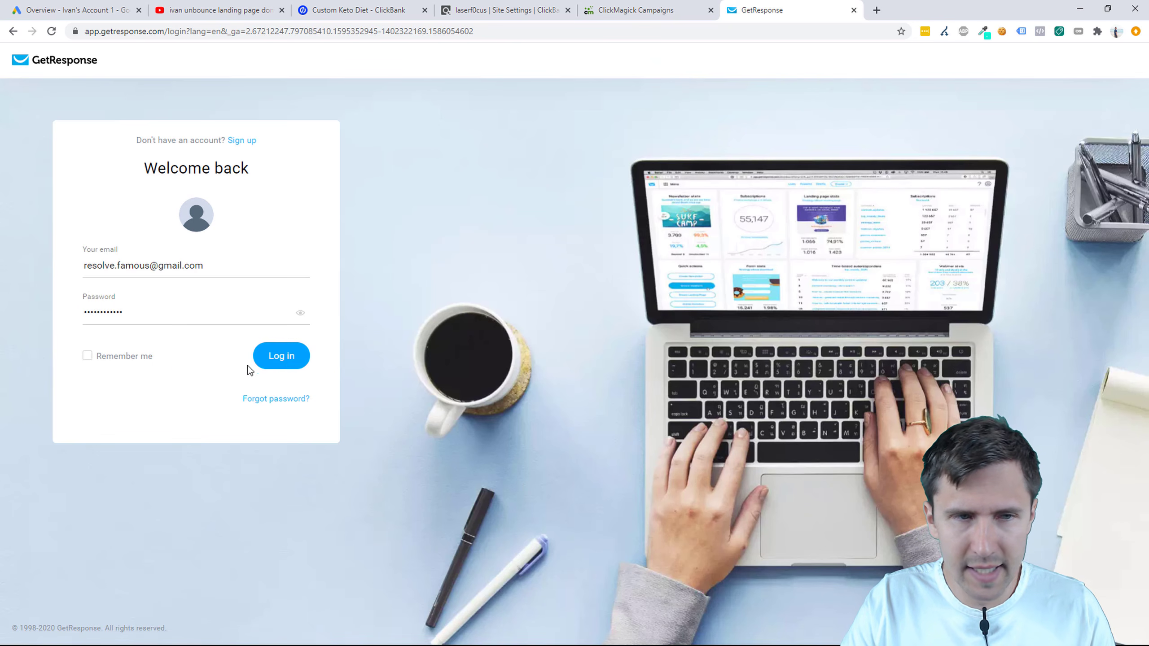
Step: Log in to GetResponse with the prefilled credentials and open the Lists overview
click(268, 356)
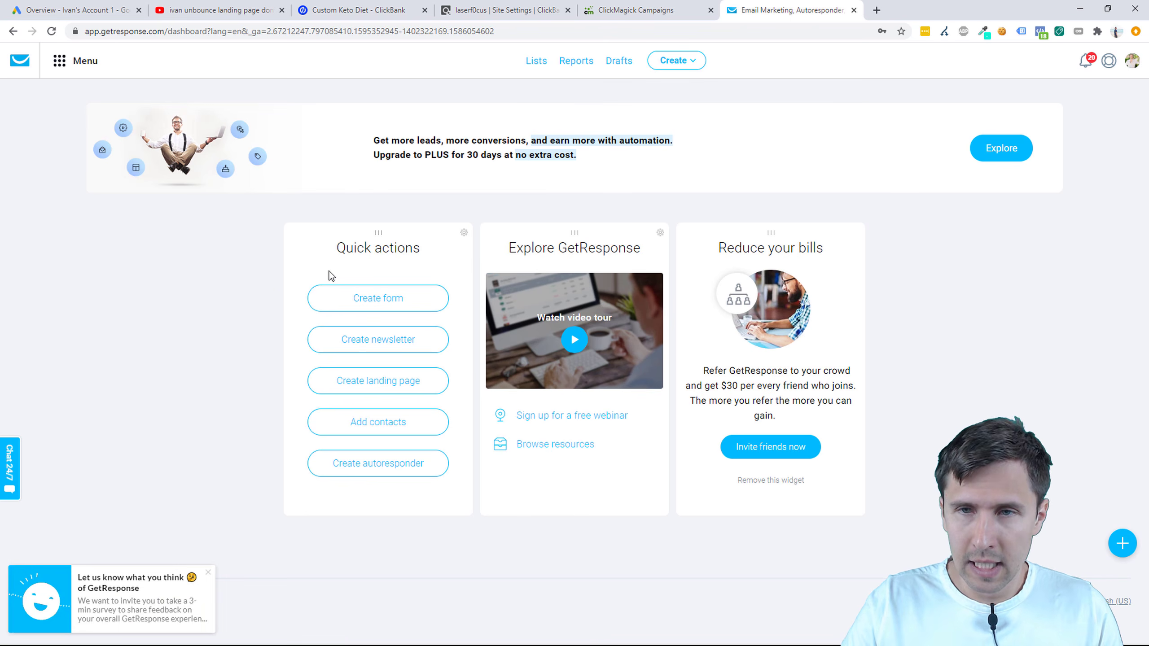
click(532, 68)
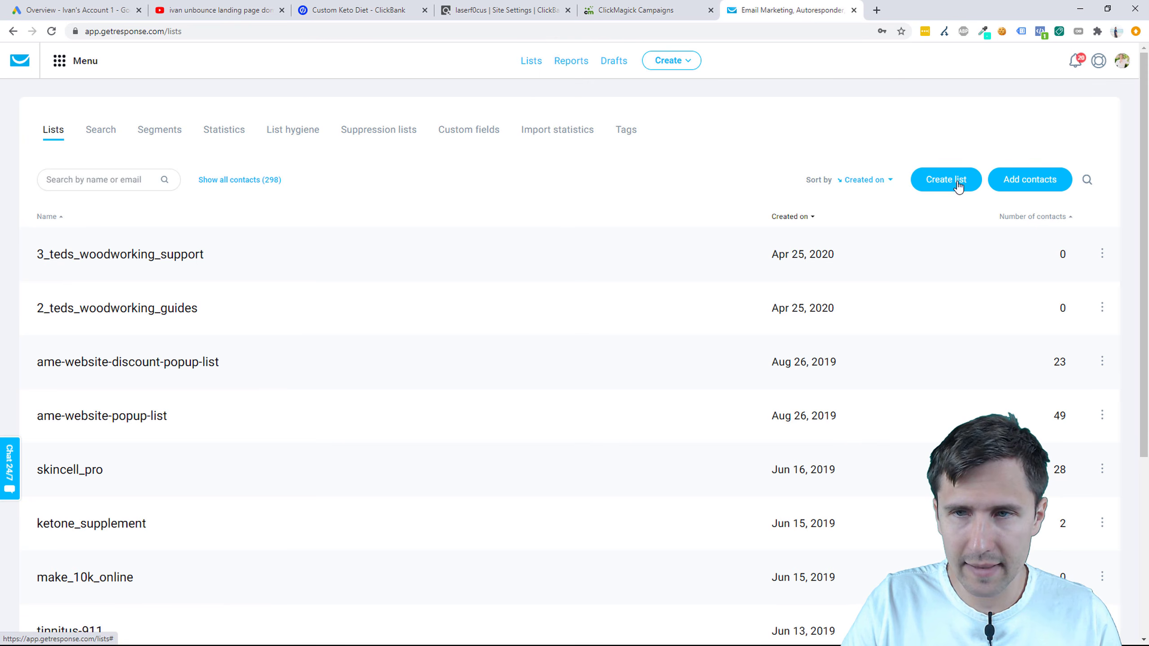
Step: Create the contact list custom_keto_diet_cb after custom_keto_diet is rejected as already taken
click(945, 178)
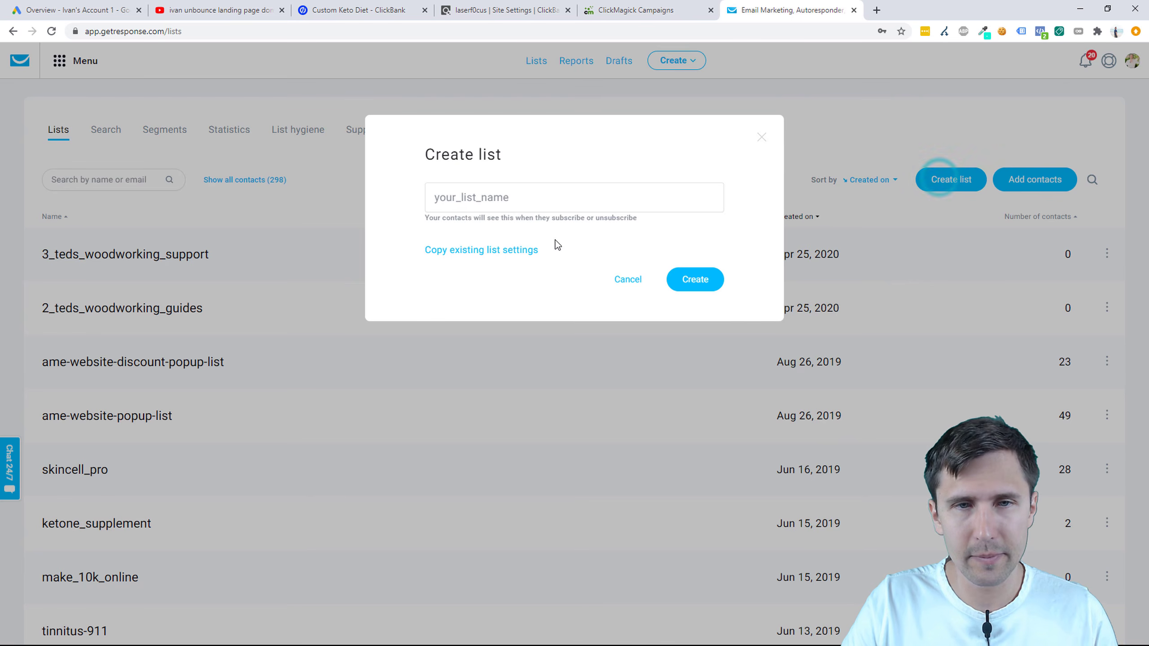
click(482, 201)
text(custom)
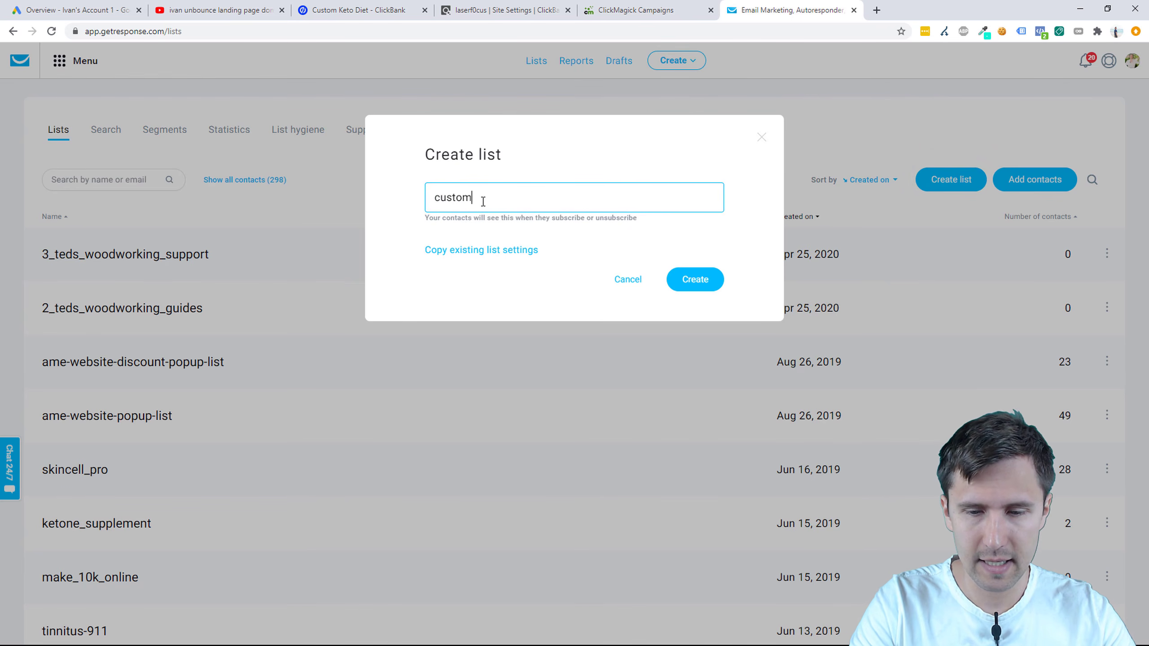
text(_keto_)
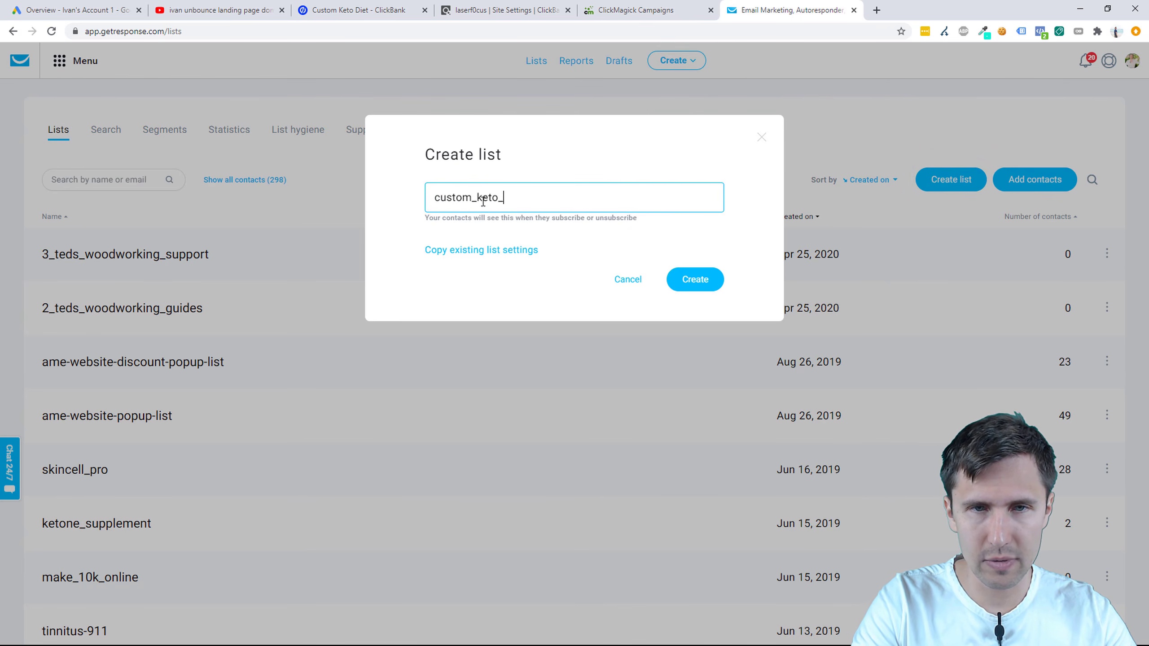
text(diet)
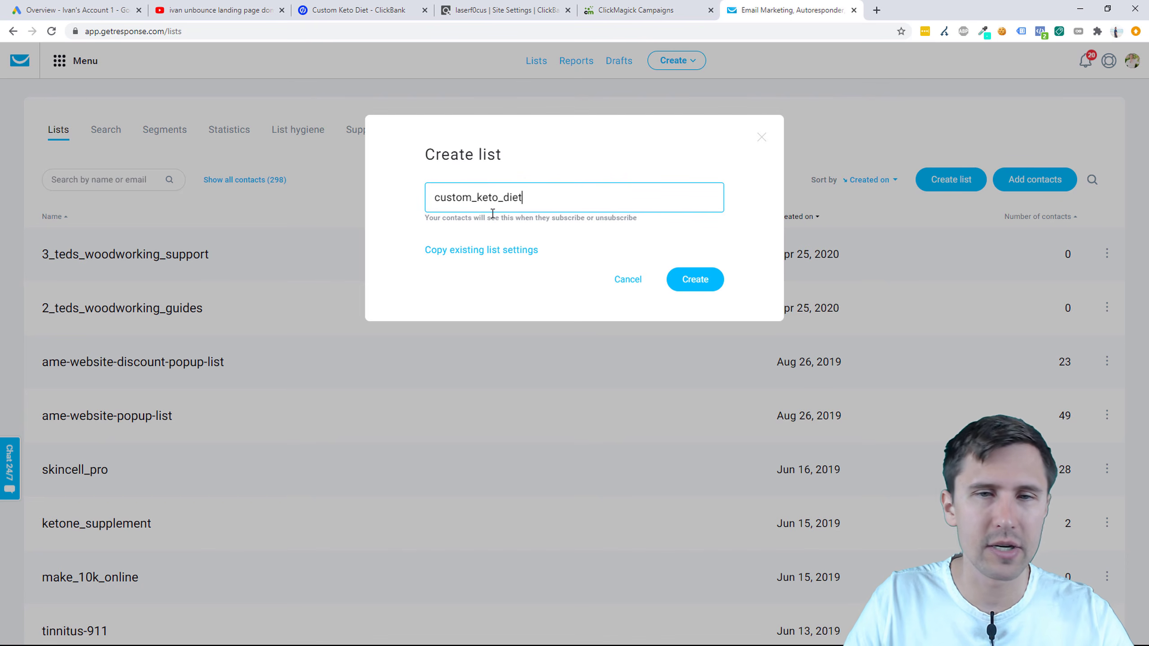
click(697, 278)
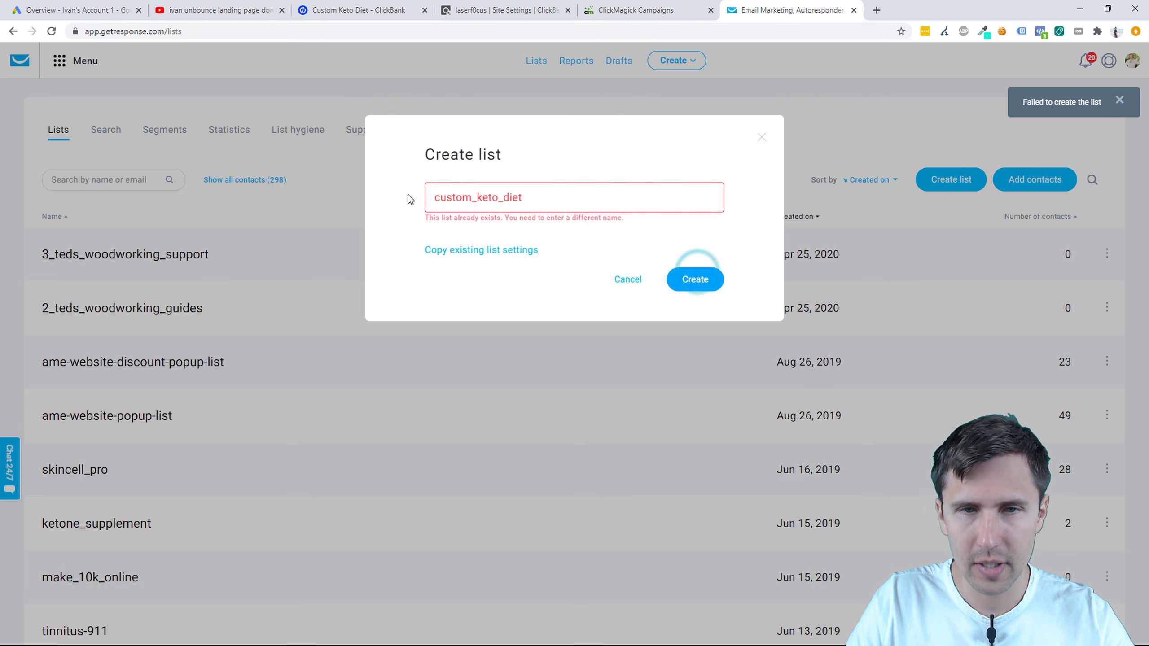
drag(430, 219, 595, 218)
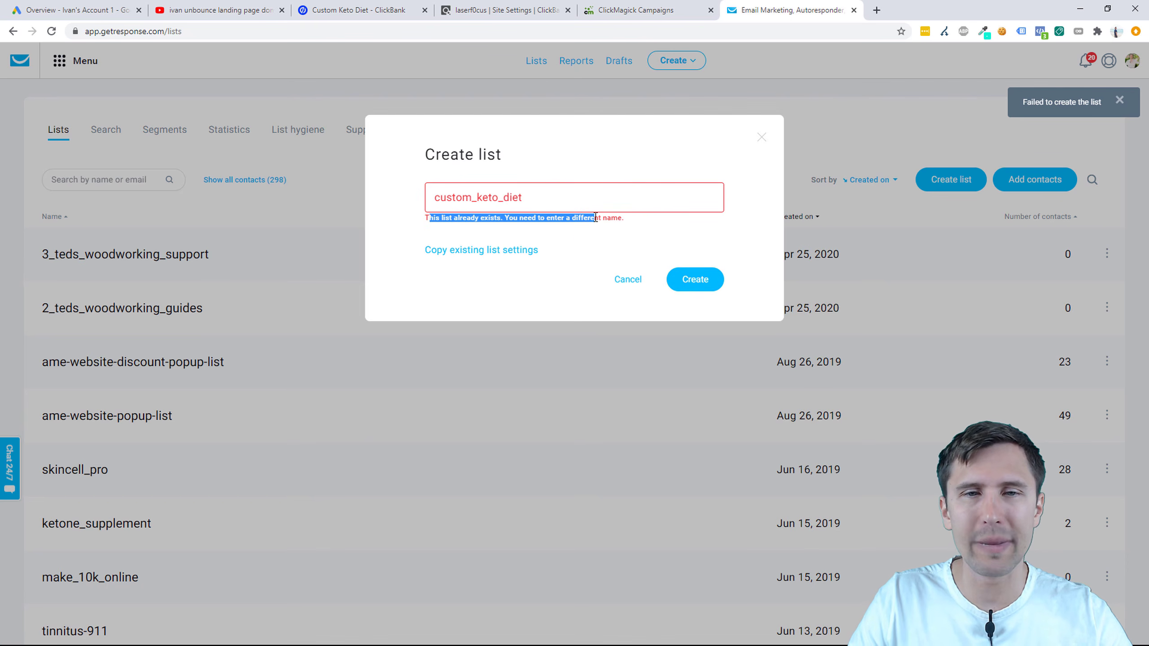
click(526, 198)
text(_c)
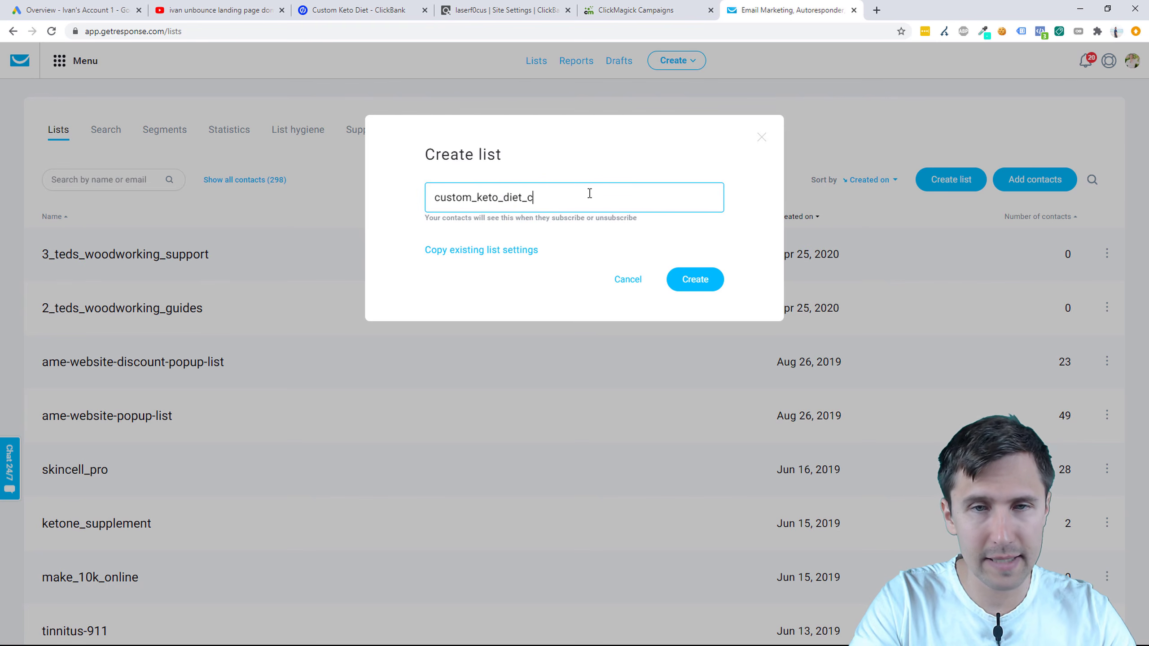
text(b)
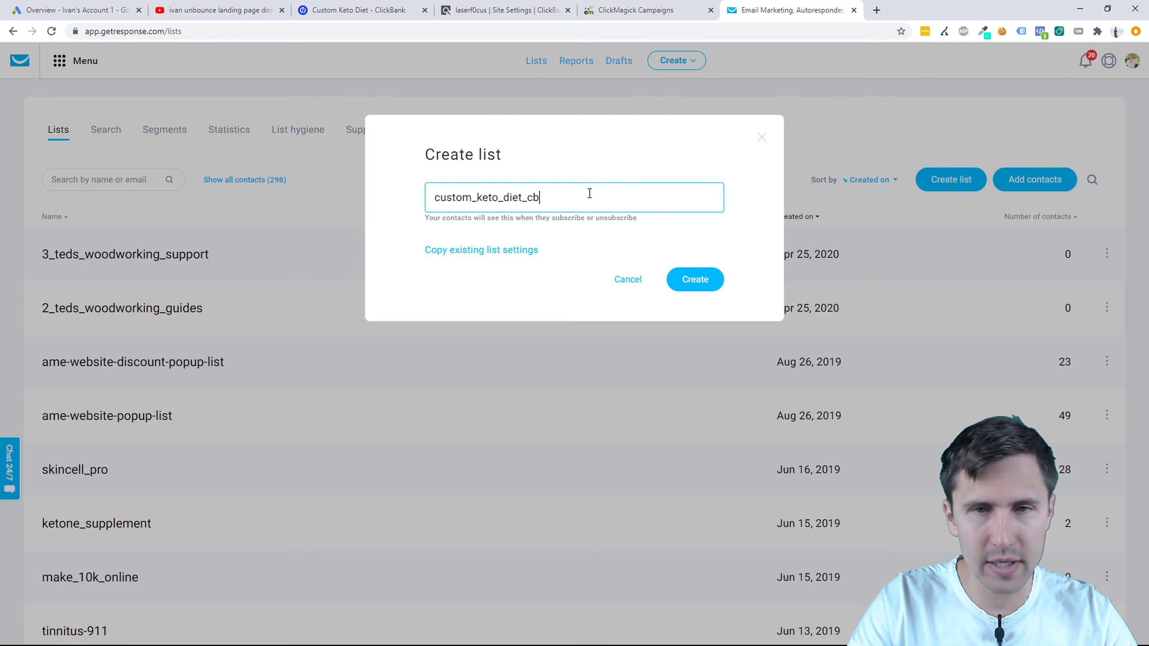
click(699, 281)
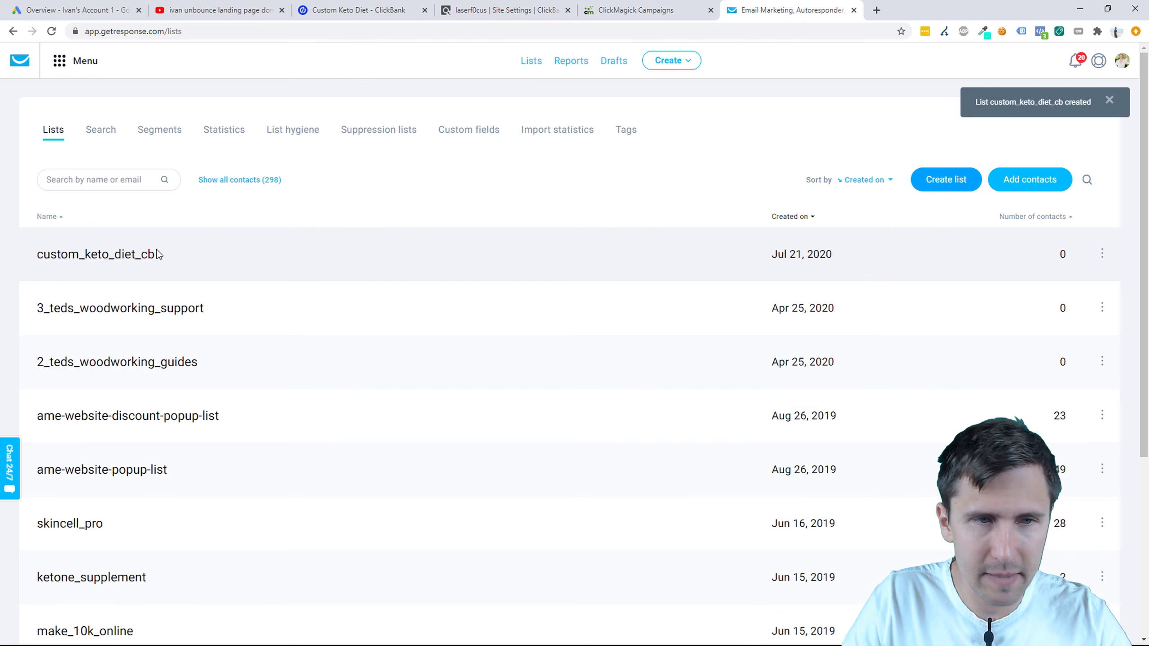
Step: From the custom_keto_diet_cb list's empty autoresponders page, start a new autoresponder
click(1102, 254)
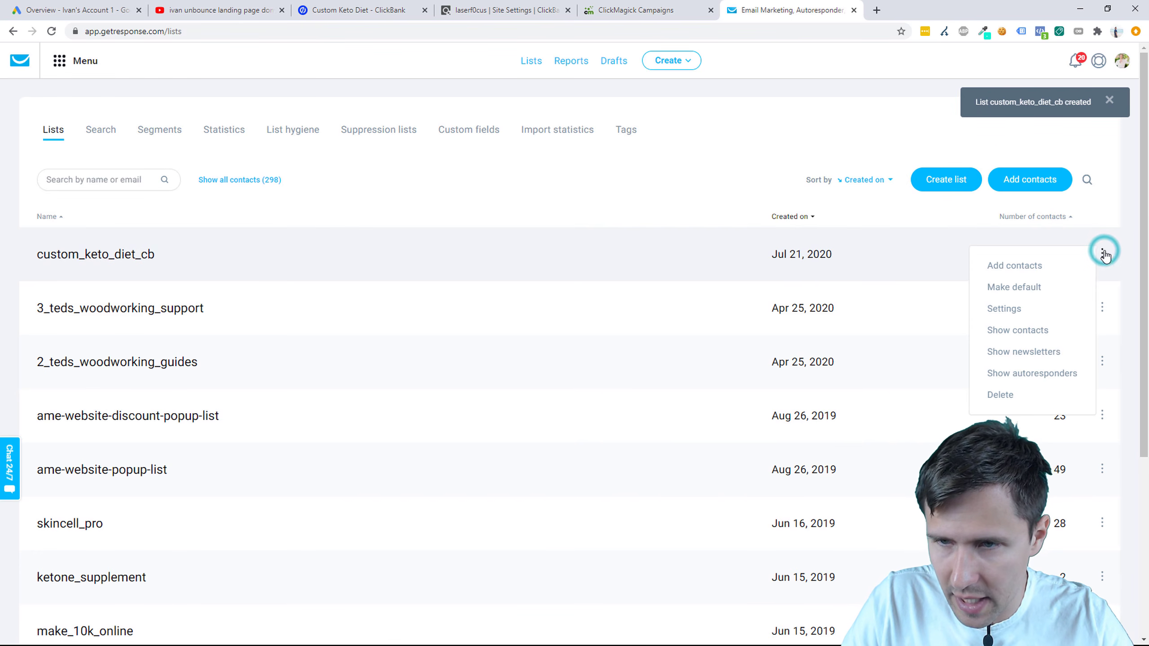
click(1018, 375)
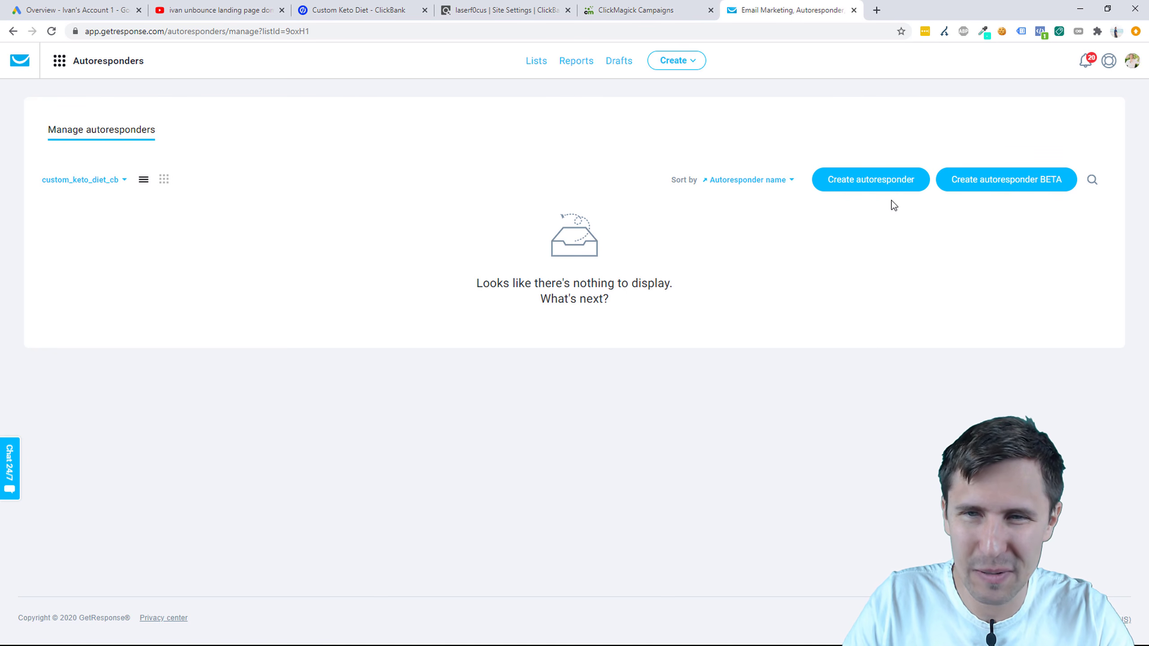
click(859, 180)
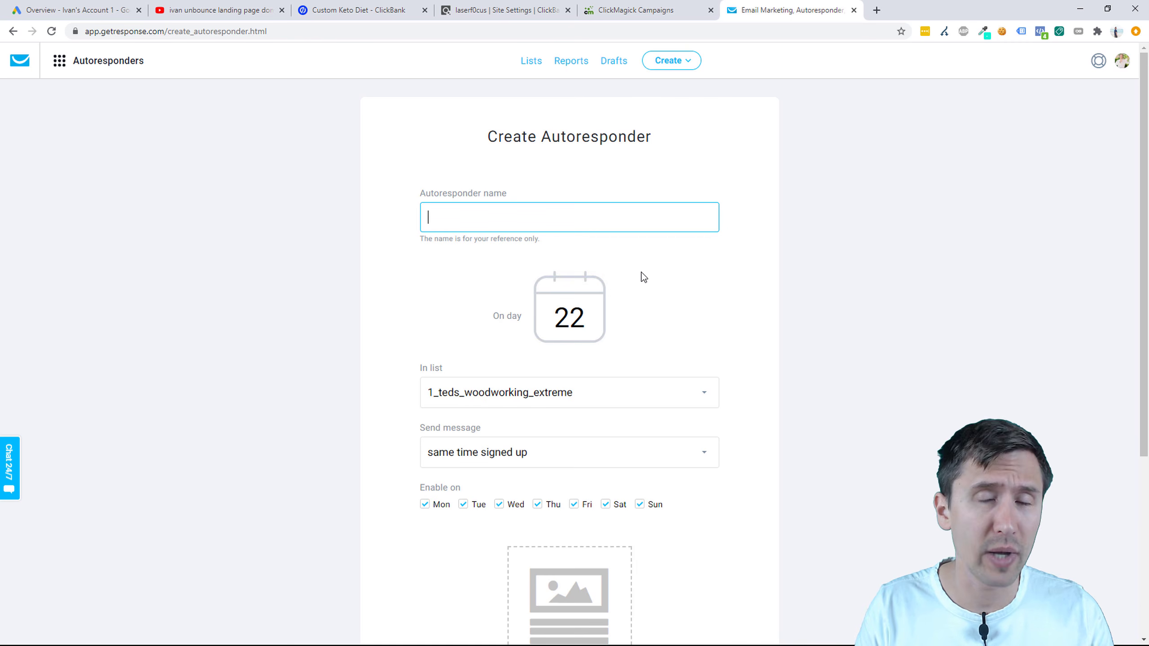
Step: Target the autoresponder at custom_keto_diet_cb and set it to day 0
click(561, 393)
scroll(533, 461, down, 3)
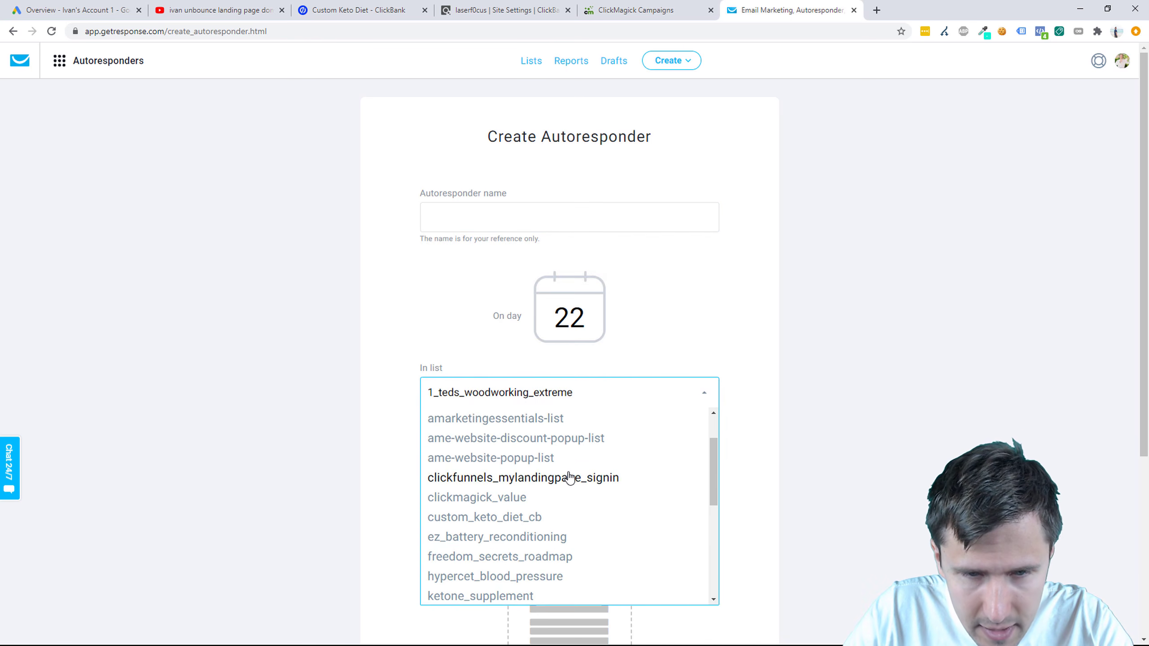
scroll(569, 478, down, 2)
click(488, 456)
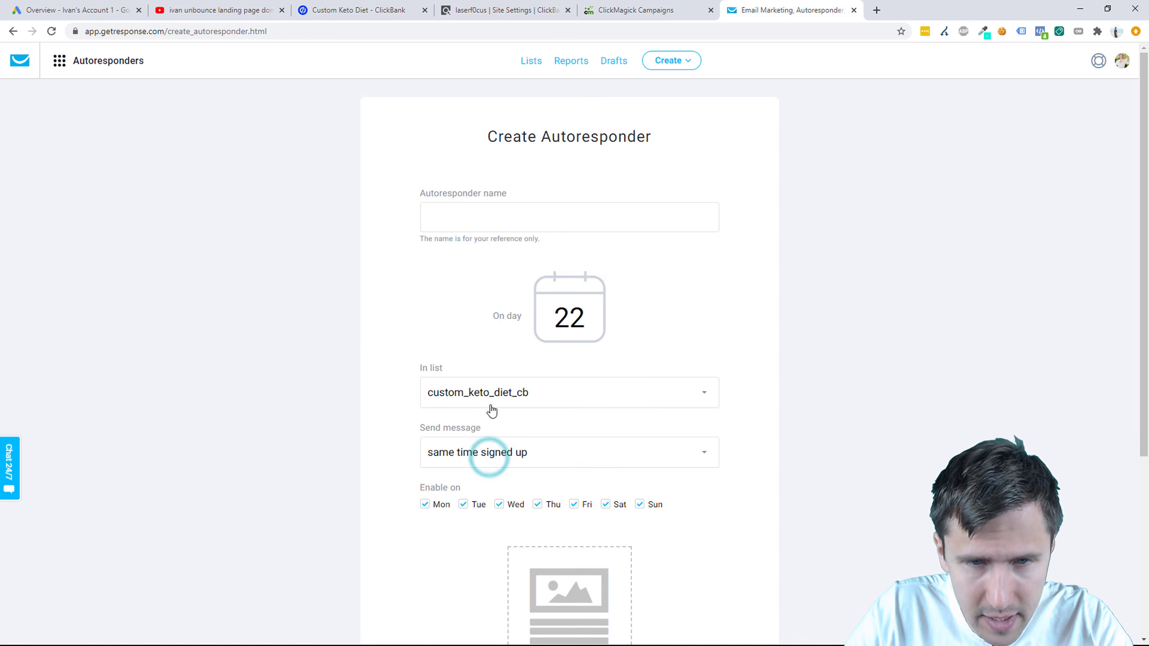
double_click(571, 318)
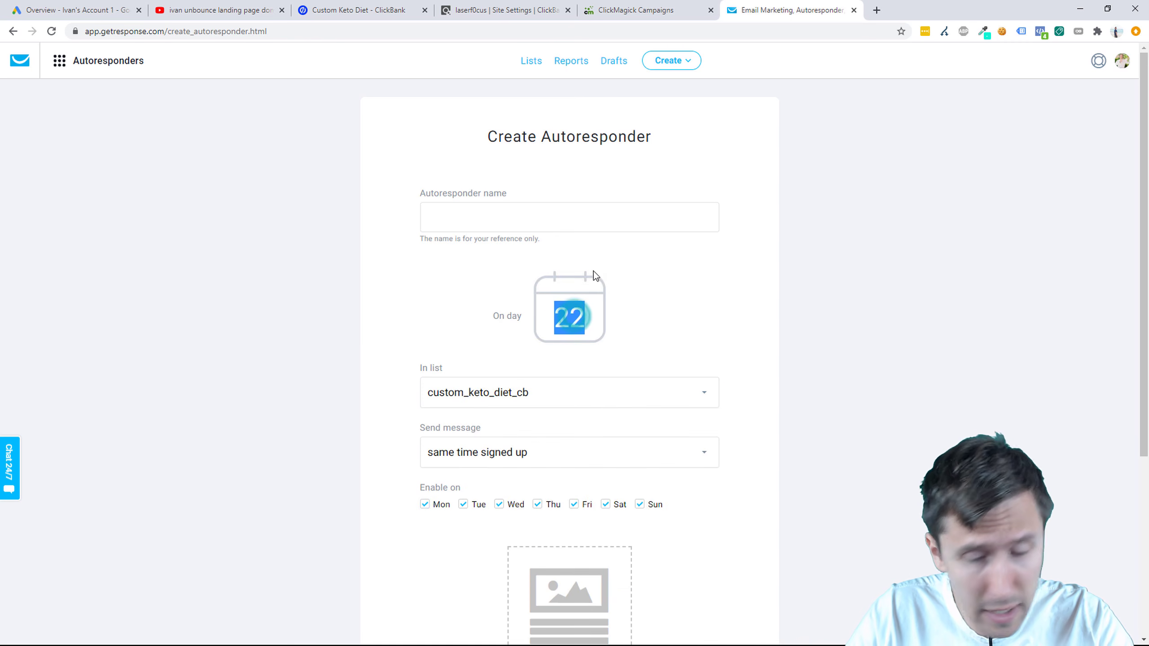
text(0)
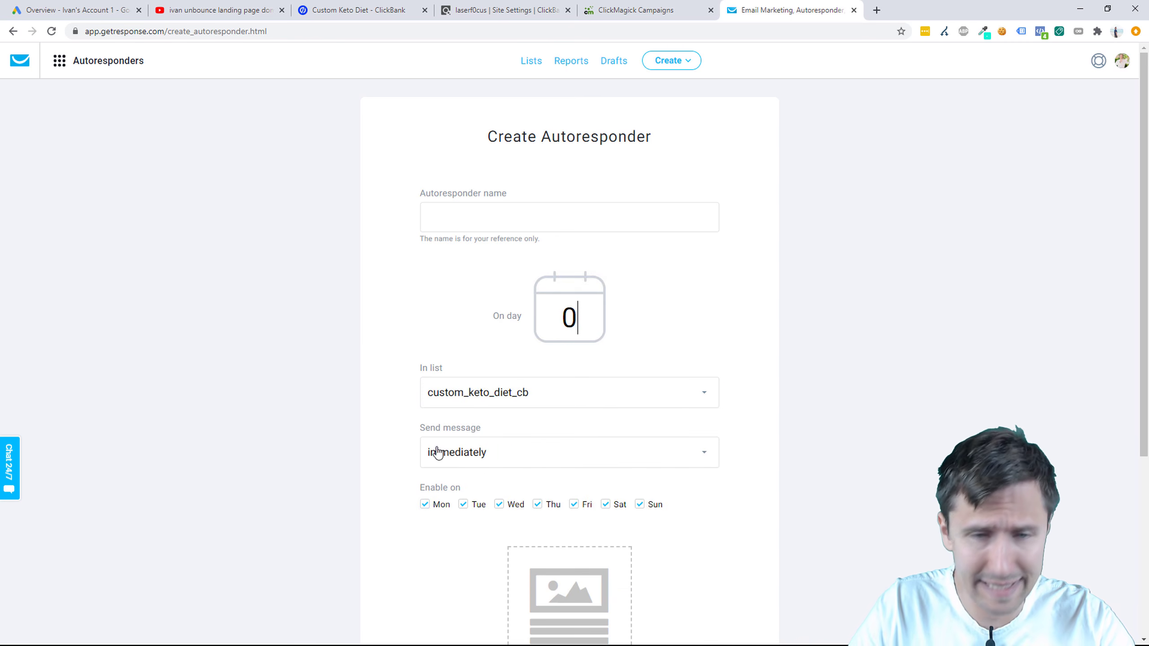
Step: Name the autoresponder 'Custom Keto Diet - 0'
click(461, 223)
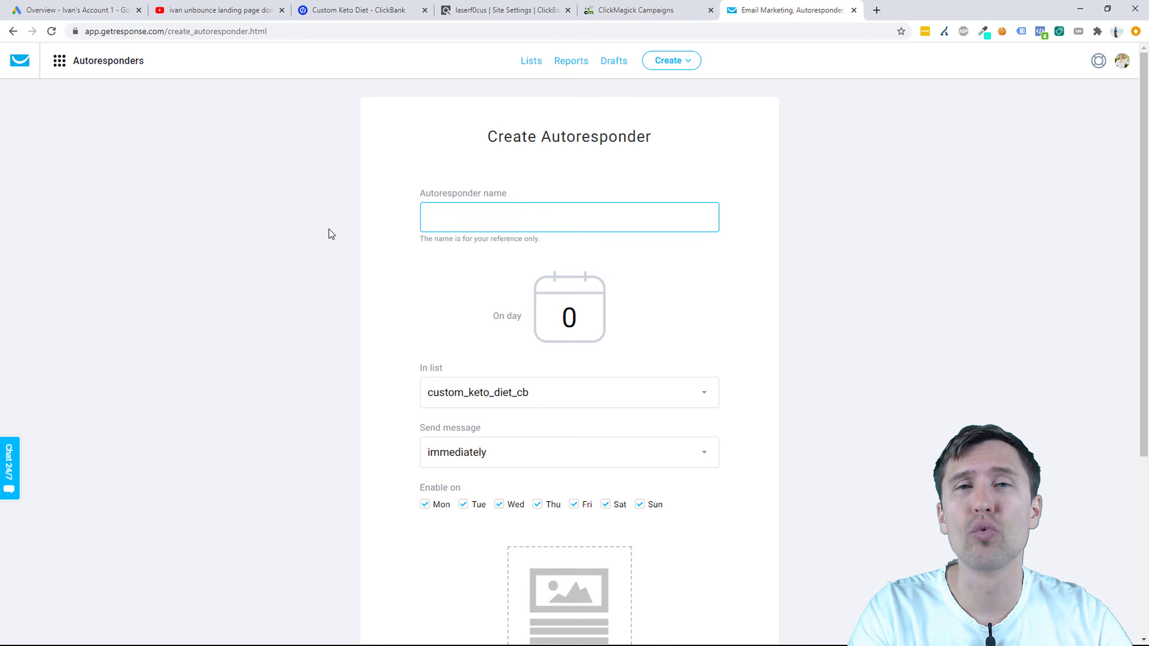
text(Custom Keto)
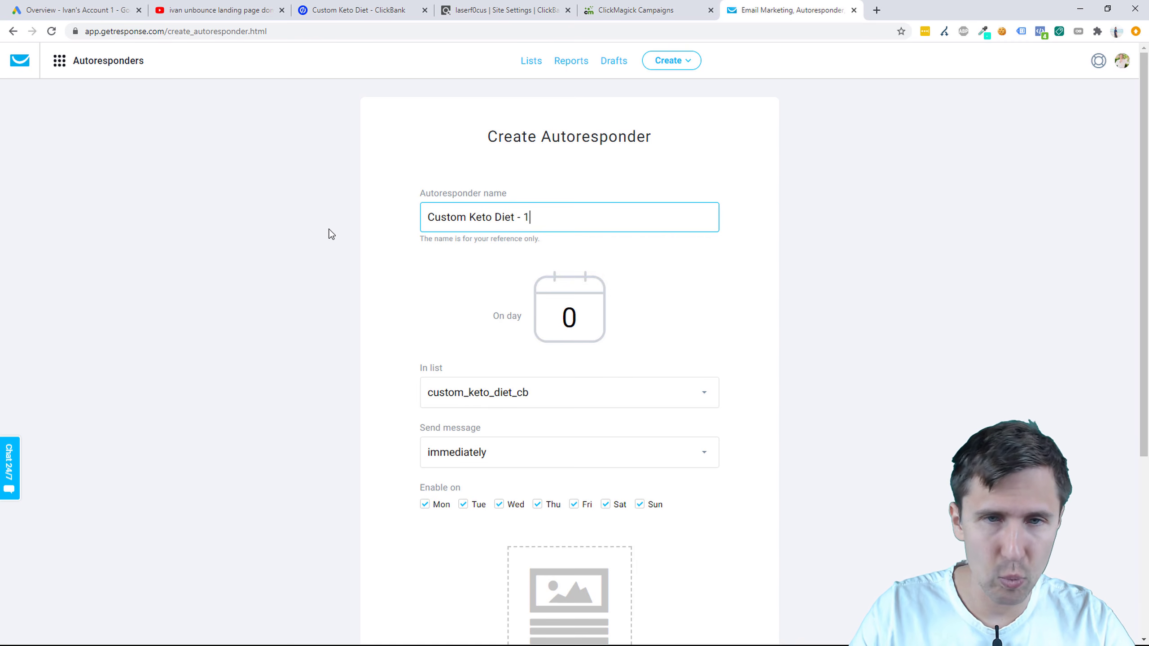
text(Diet - 0)
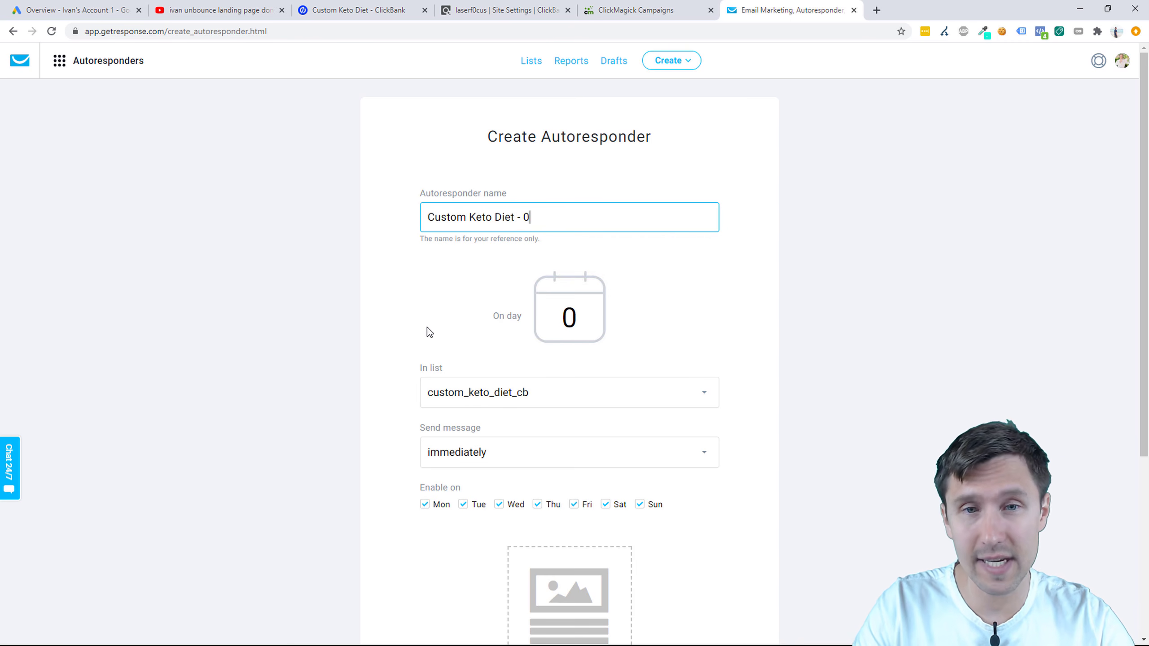
scroll(497, 348, down, 2)
scroll(482, 335, down, 2)
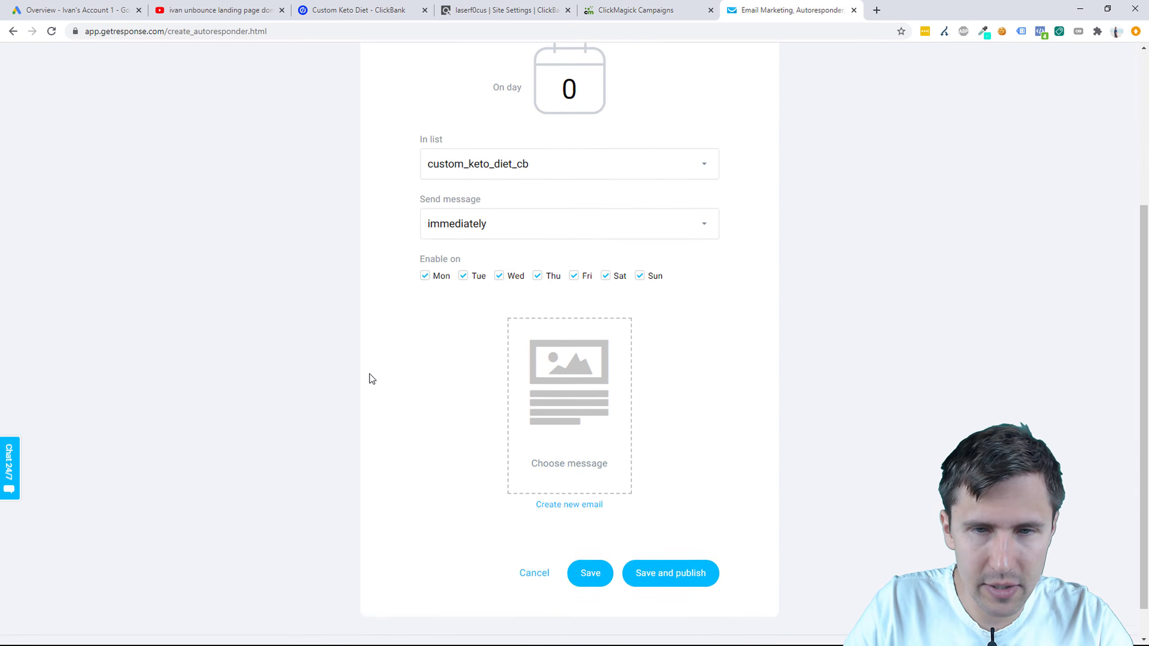
scroll(456, 314, up, 2)
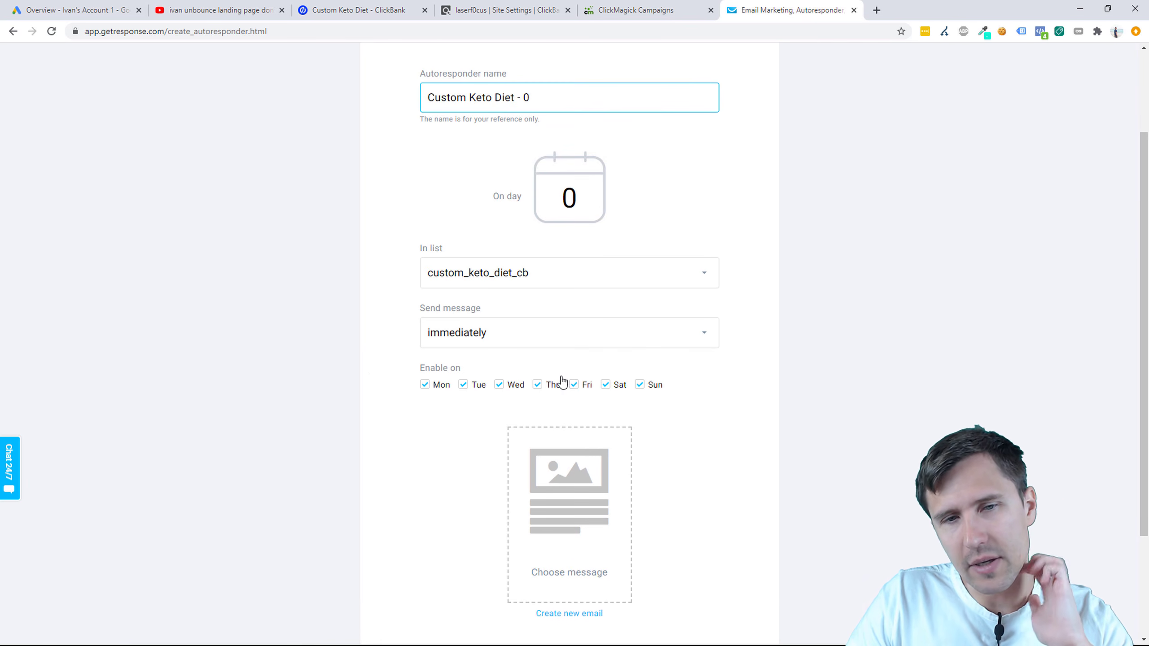
Step: Keep the message sending immediately and start a new email for it
click(507, 326)
click(471, 380)
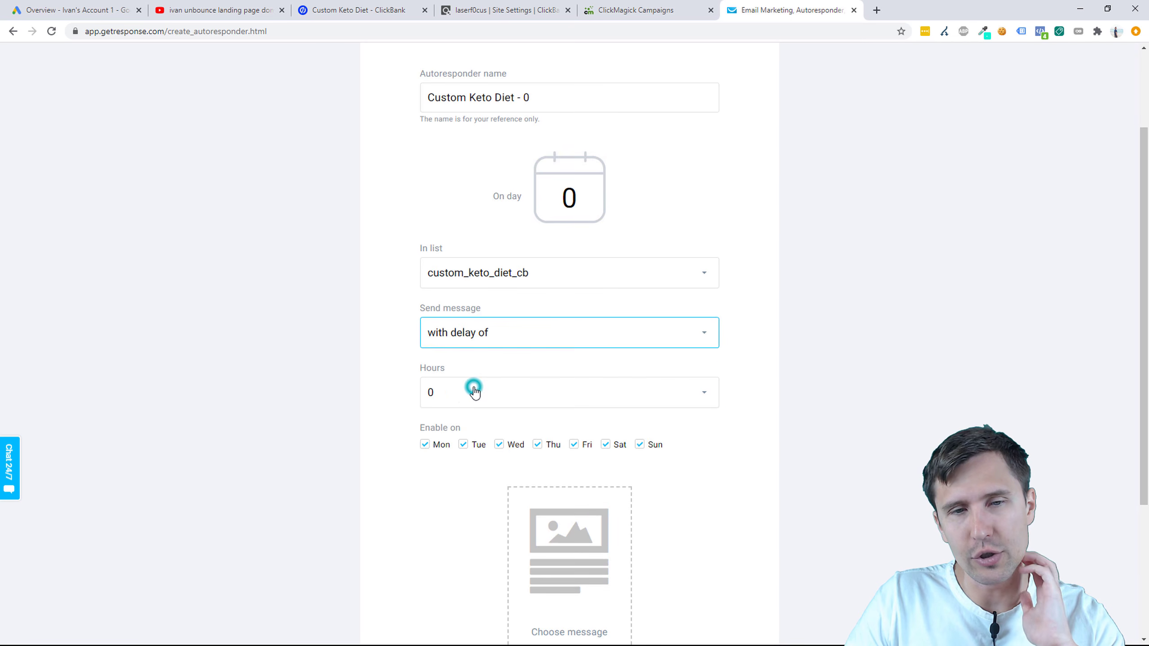
click(482, 344)
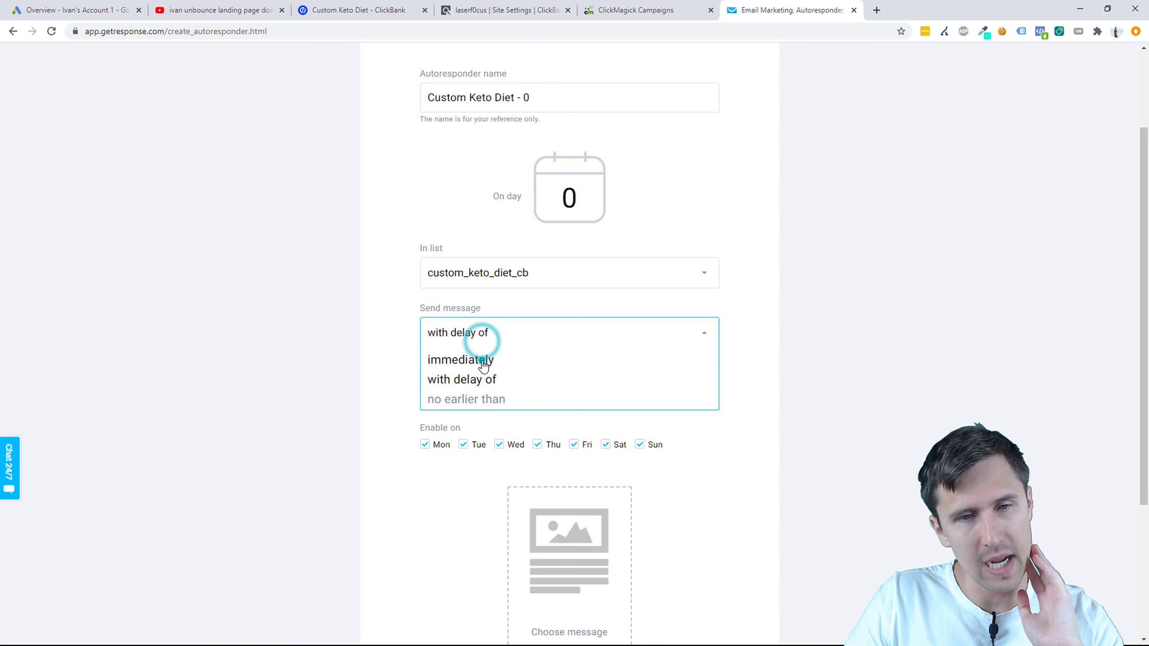
click(482, 360)
scroll(300, 412, up, 3)
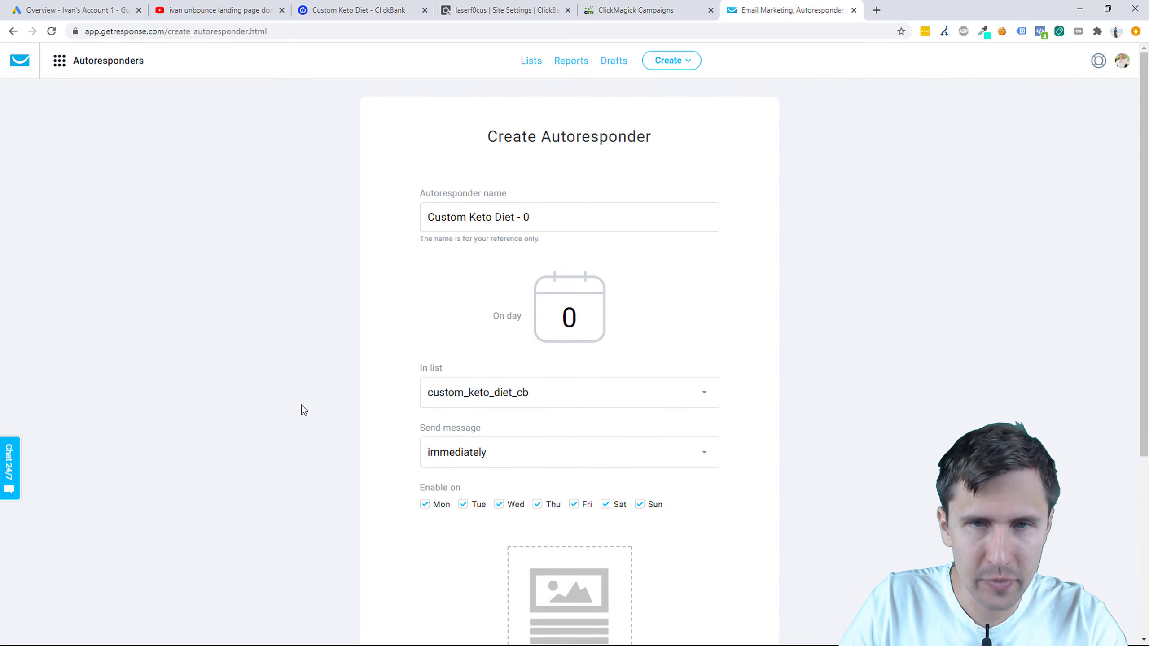
scroll(300, 410, down, 5)
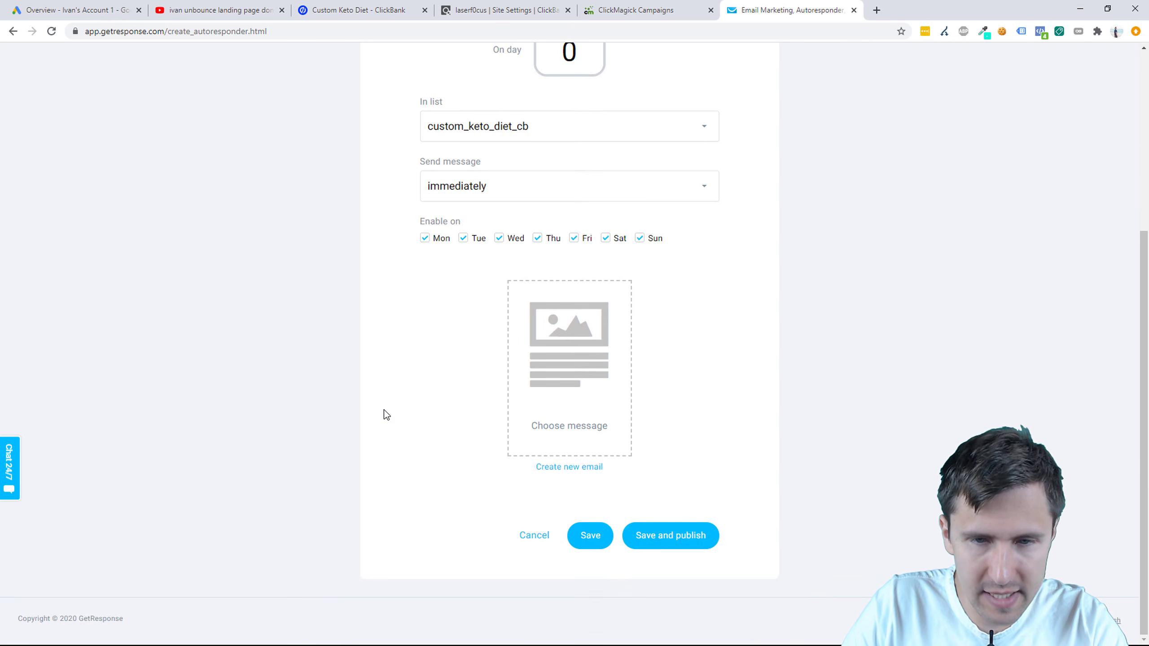
click(555, 472)
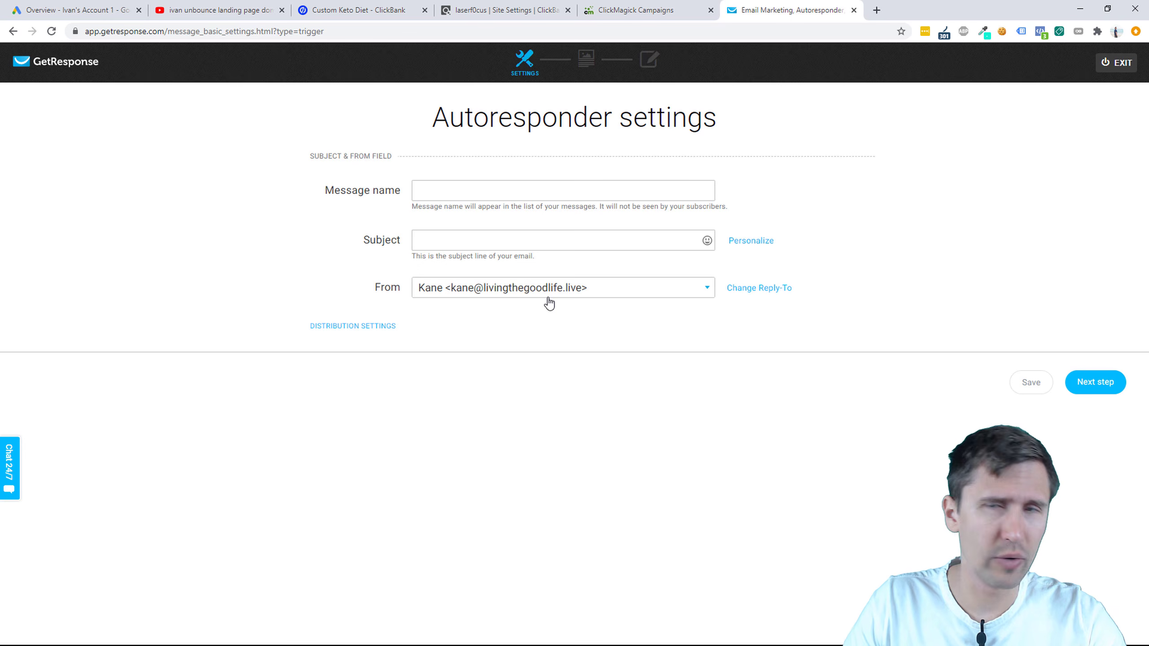
Step: Name the message 'Custom Keto Diet - Day 0' and begin the subject 'Thank you! Here are you'
click(485, 292)
click(286, 295)
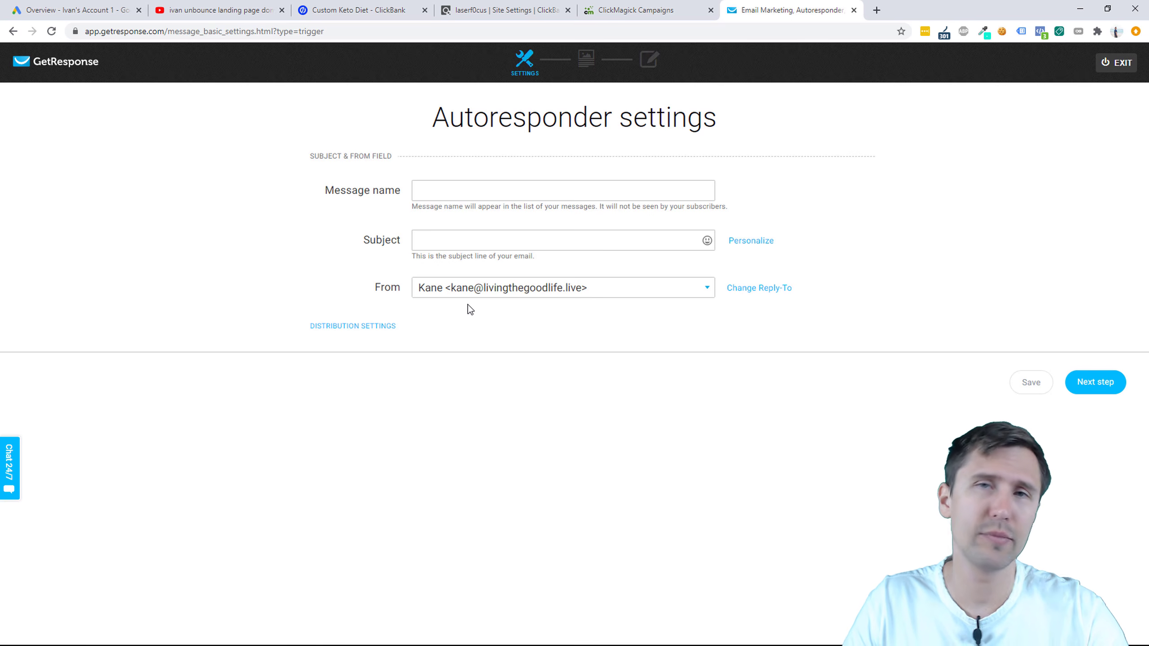
click(435, 181)
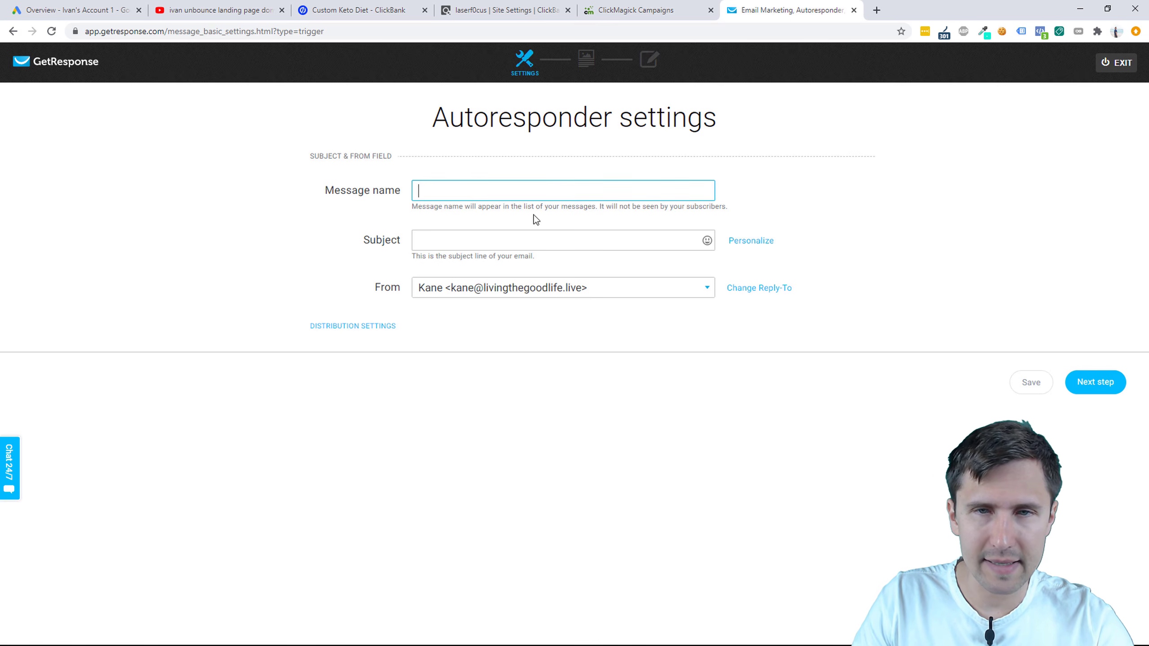
text(C)
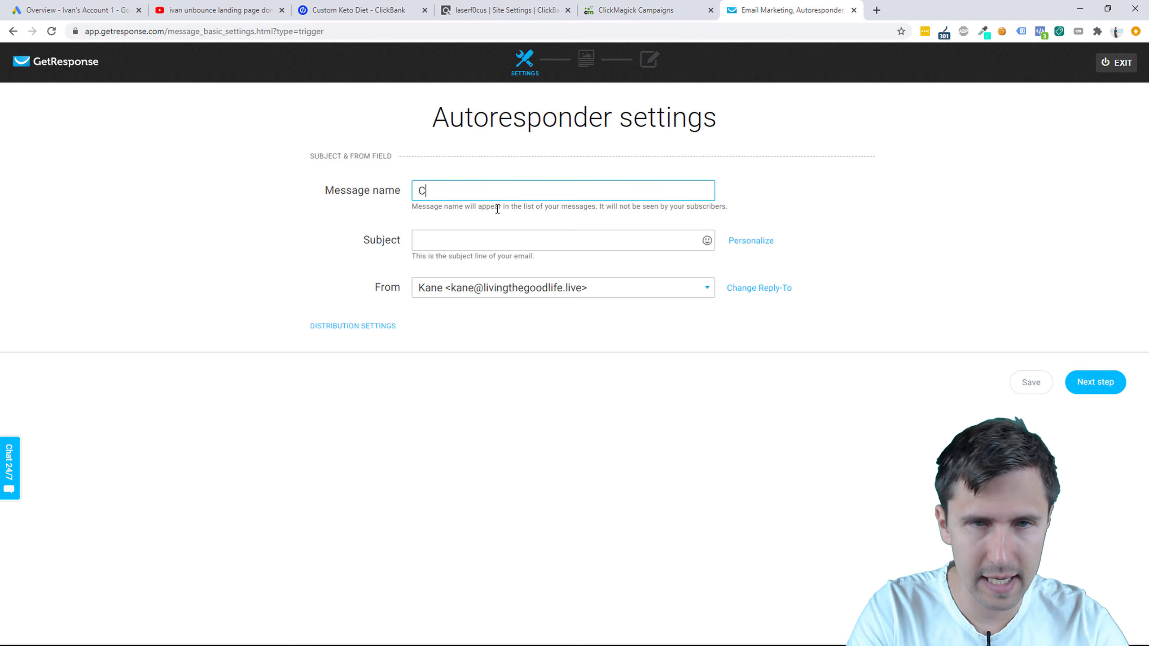
text(ustom Keto Diet - Day 0)
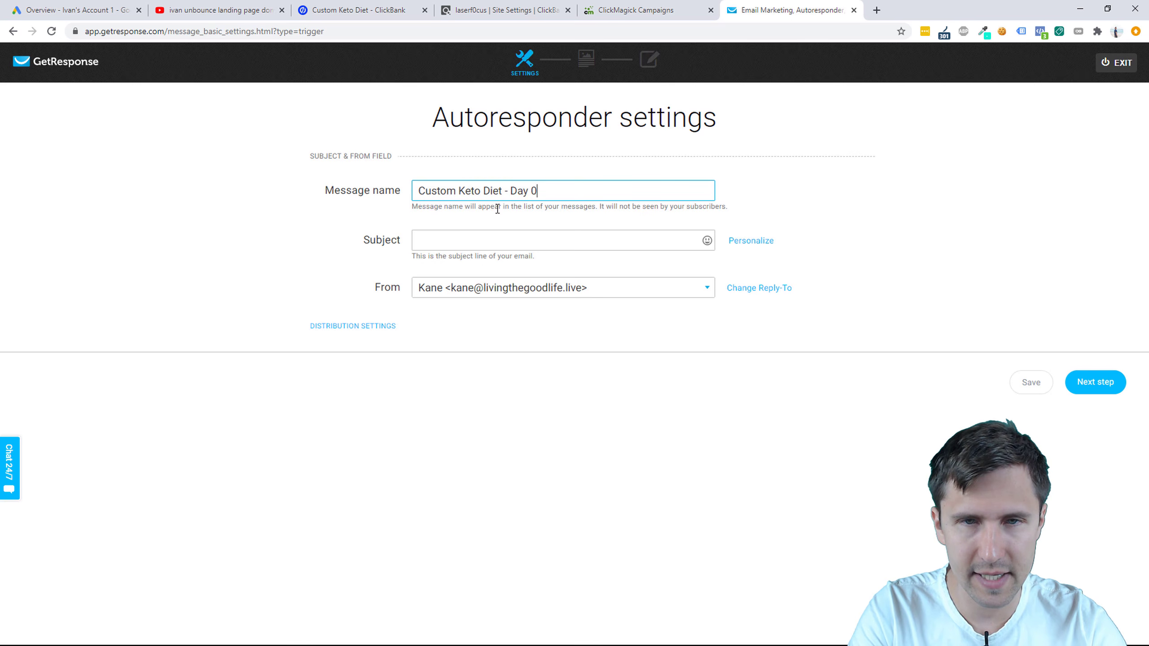
key(Tab)
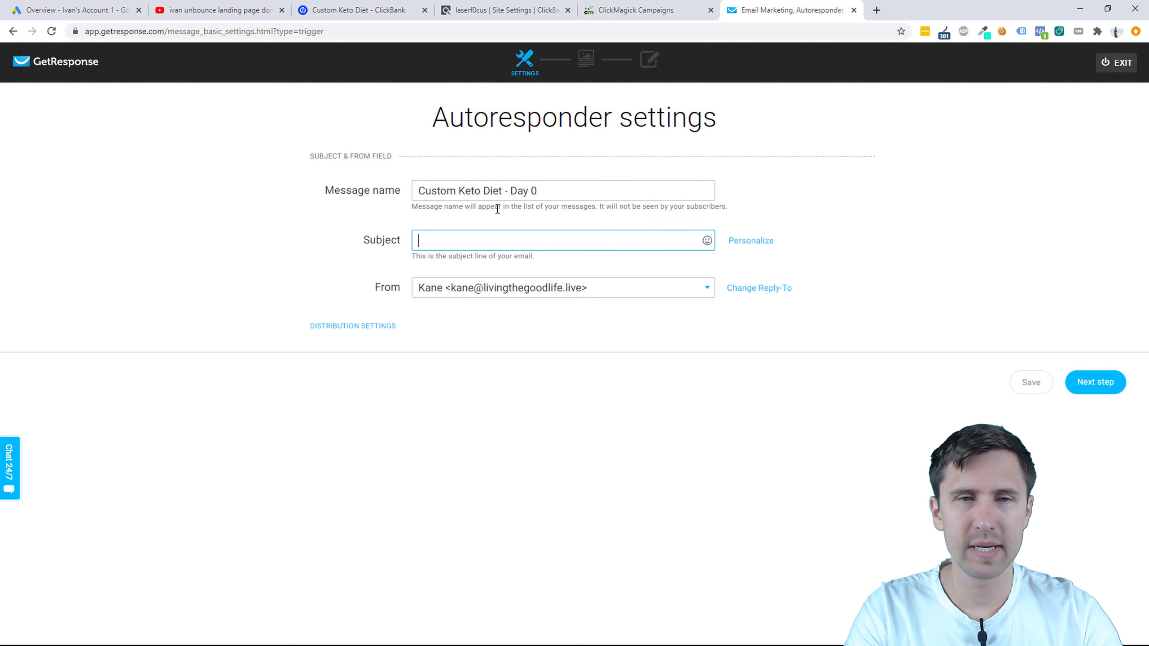
text(Thank you)
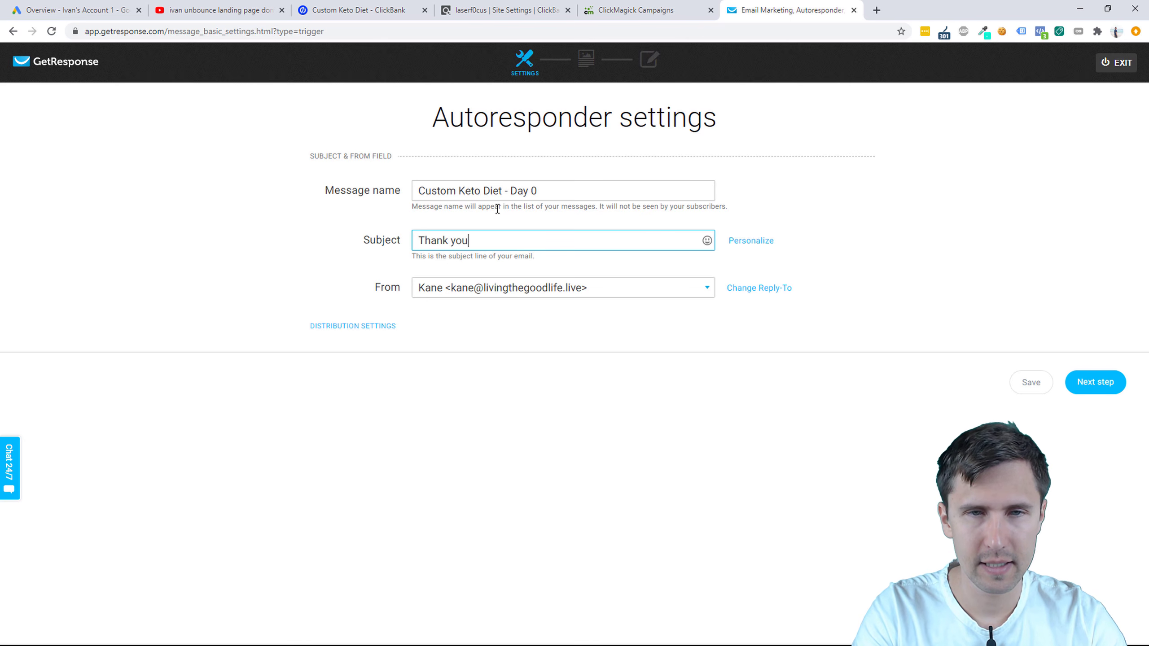
text(! Here a)
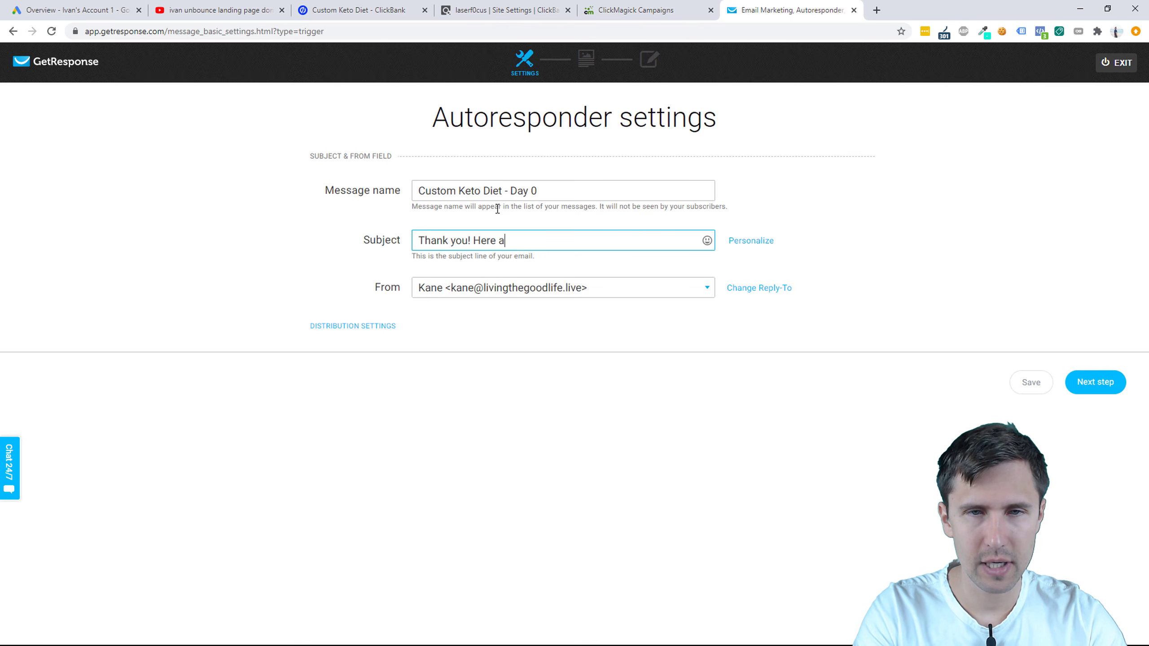
text(re your)
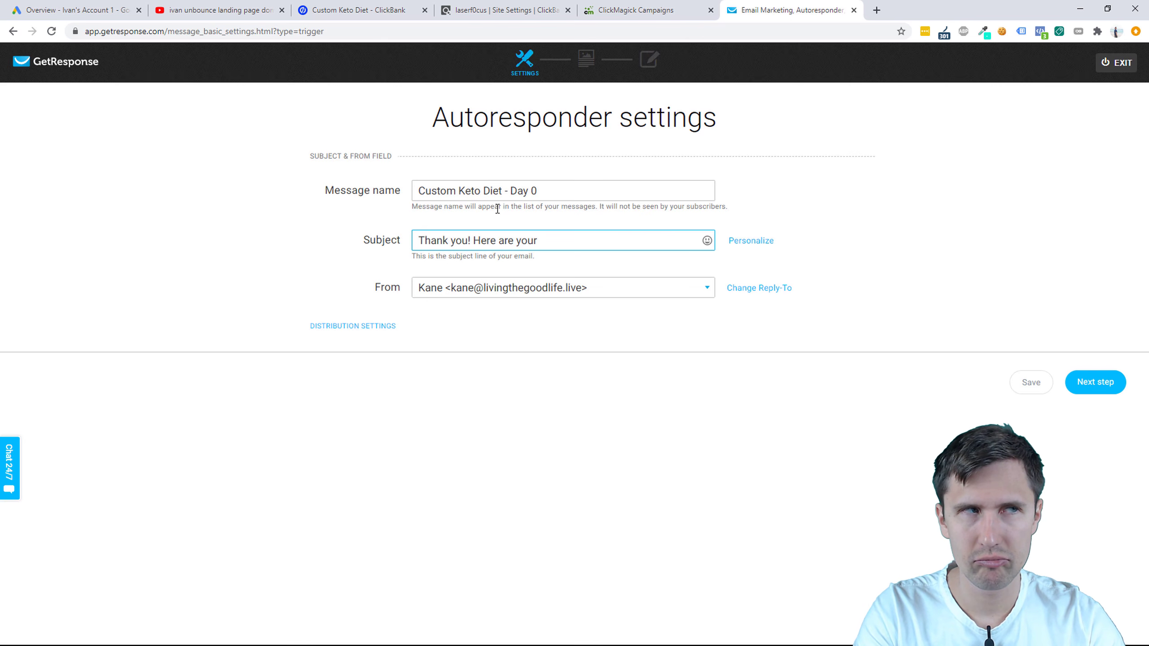
Step: In Unbounce, view the live Custom Keto Diet page and select its full page address
click(357, 10)
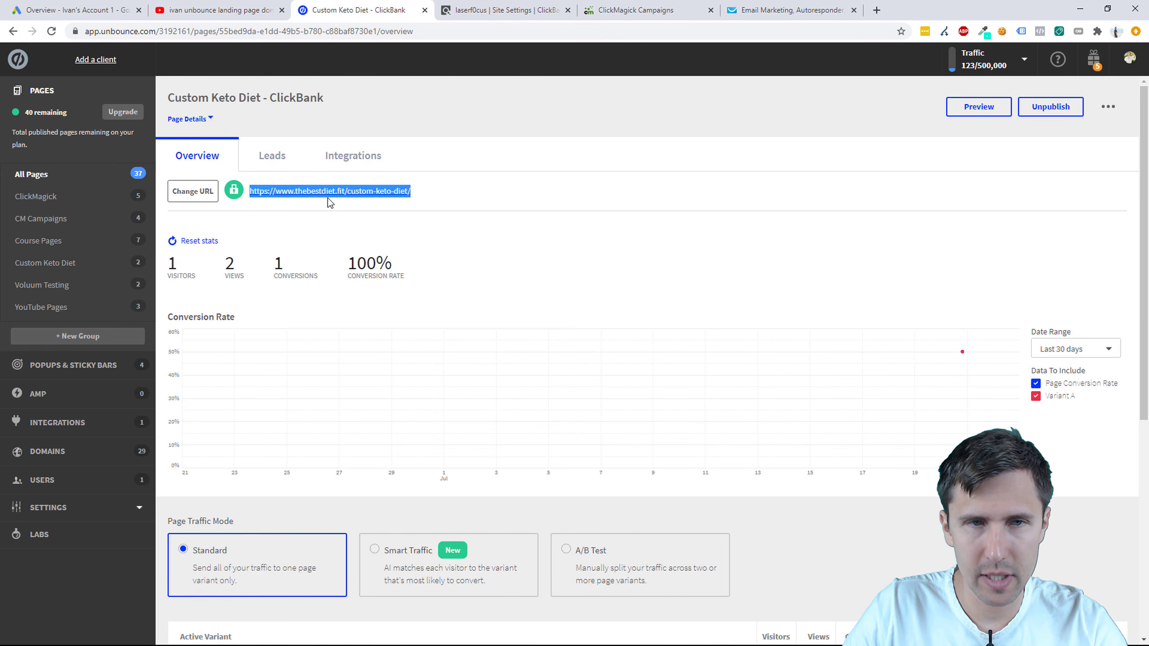
click(352, 197)
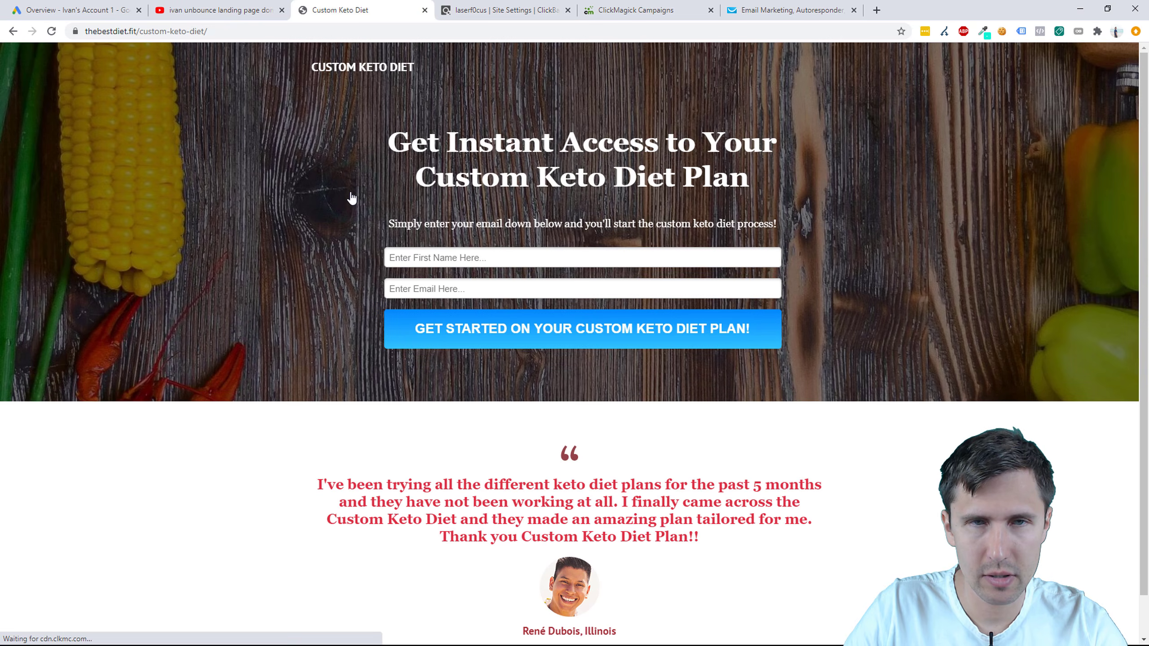
click(13, 31)
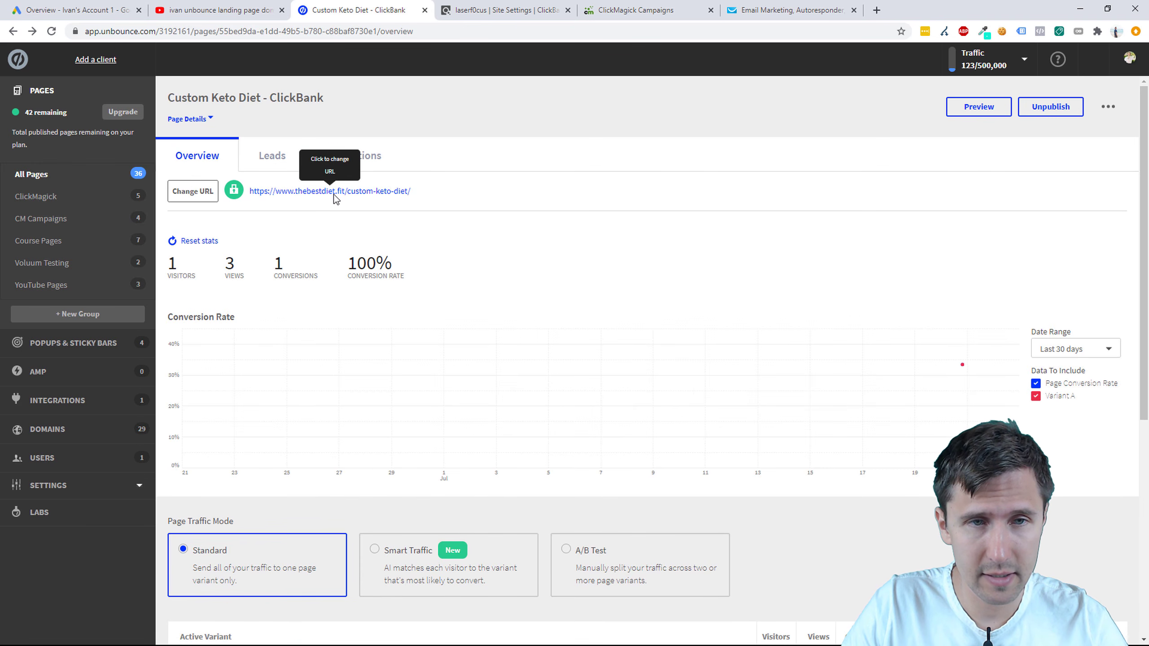
right_click(334, 191)
click(524, 175)
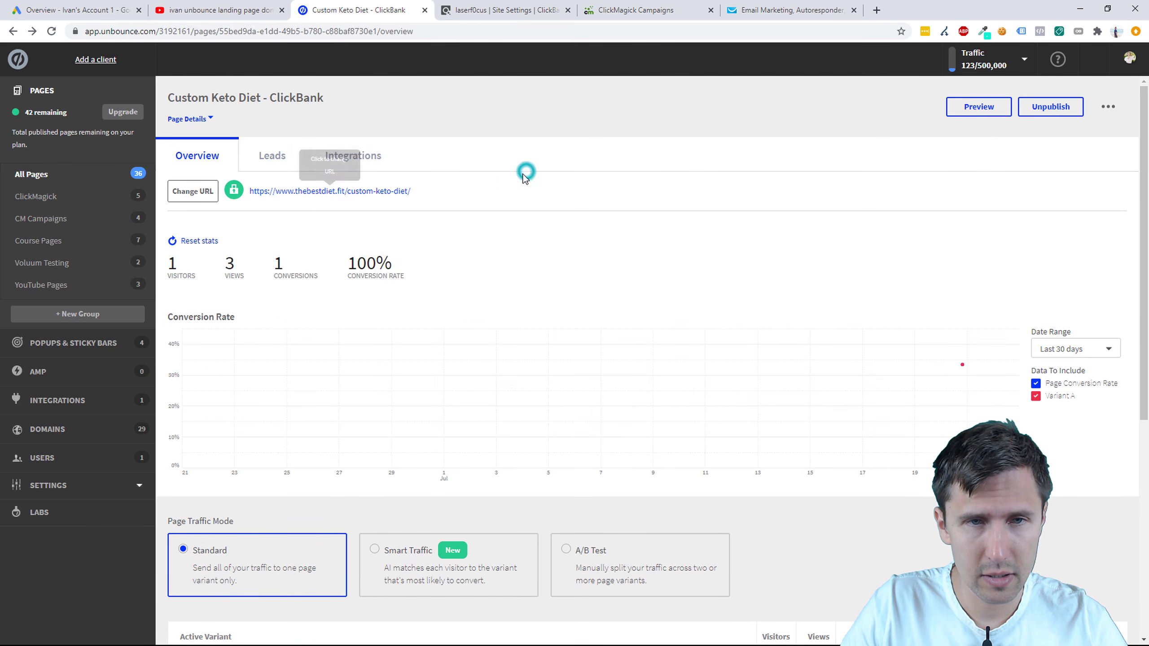
click(379, 192)
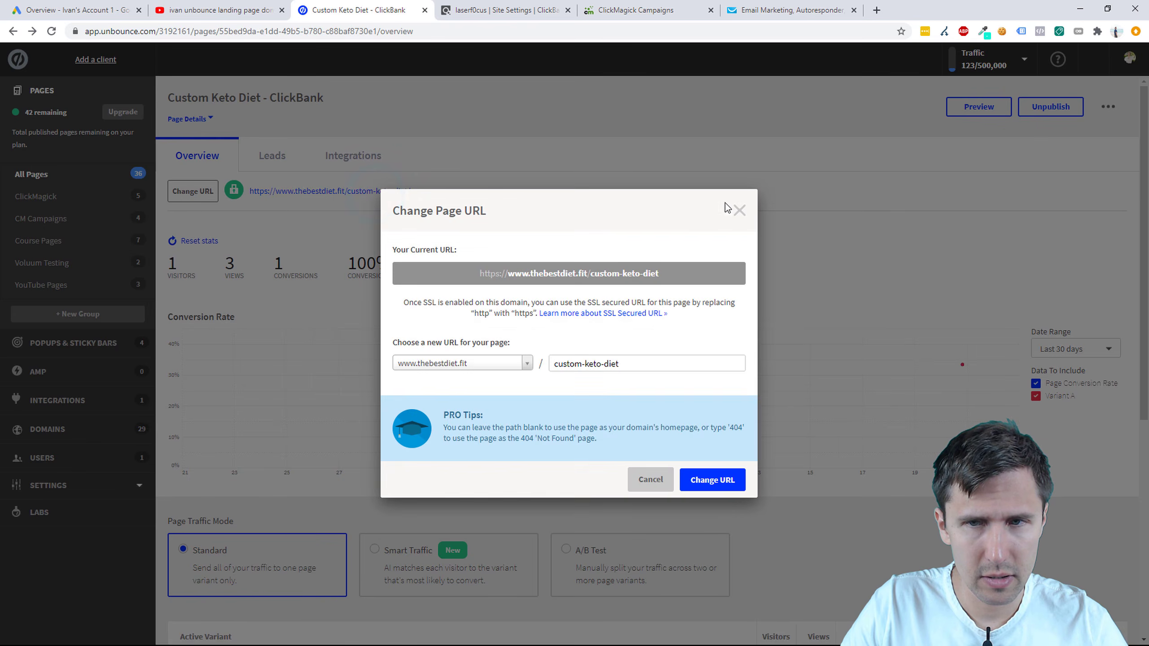
click(739, 211)
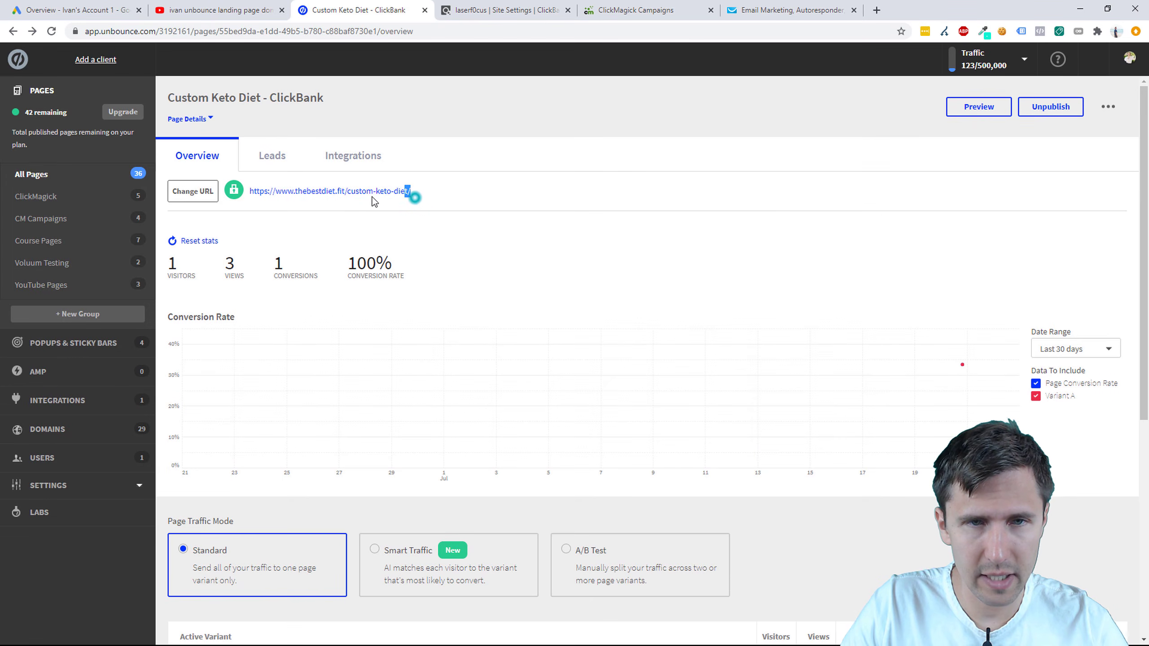
drag(409, 192, 249, 192)
key(ctrl+c)
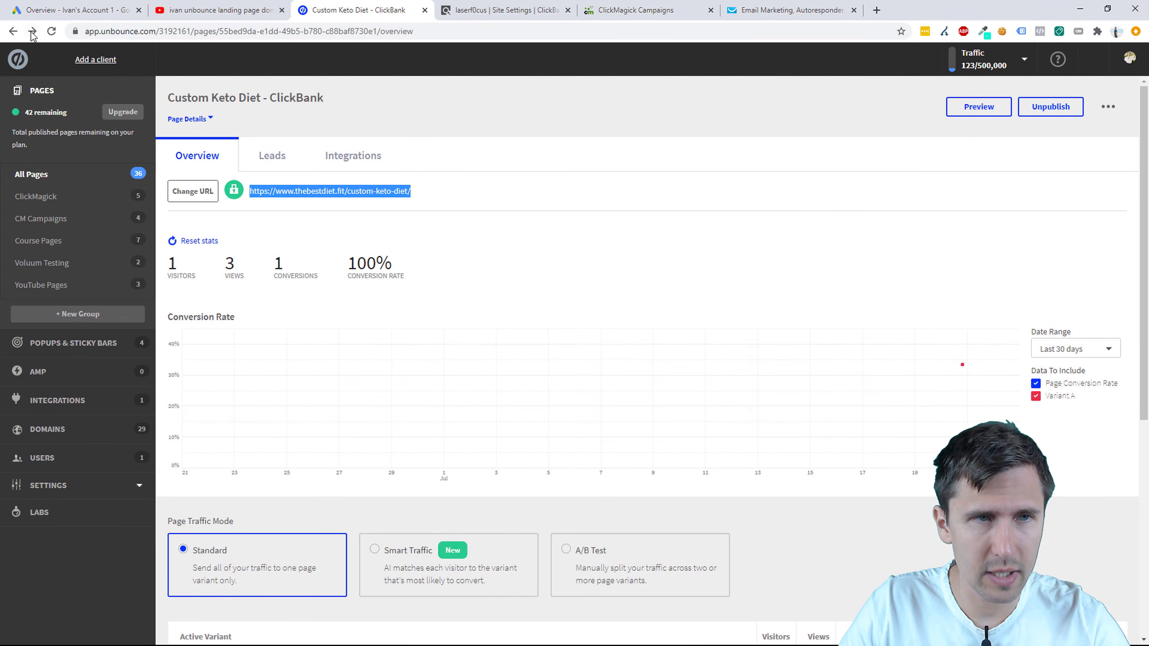
click(51, 31)
Step: Load the Custom Keto Diet landing page in a new tab placed beside ClickBank
click(876, 10)
key(ctrl+v)
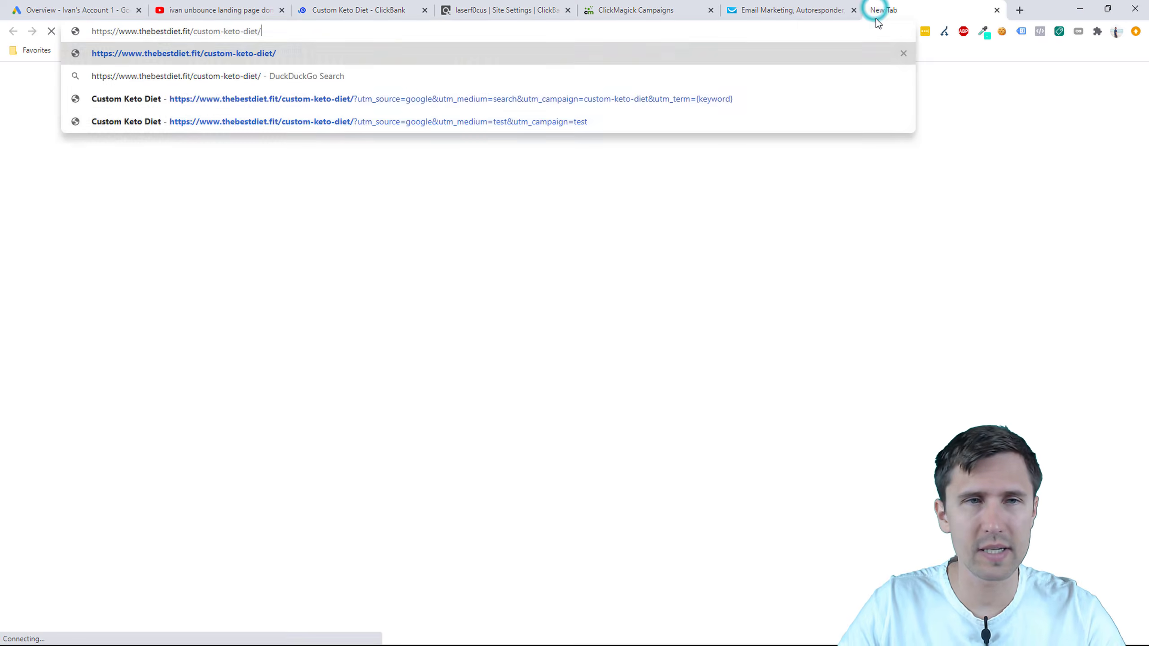
key(Return)
drag(898, 14, 471, 12)
Step: Review the landing page headline and subheading, then return to the GetResponse settings
drag(447, 135, 677, 180)
click(621, 190)
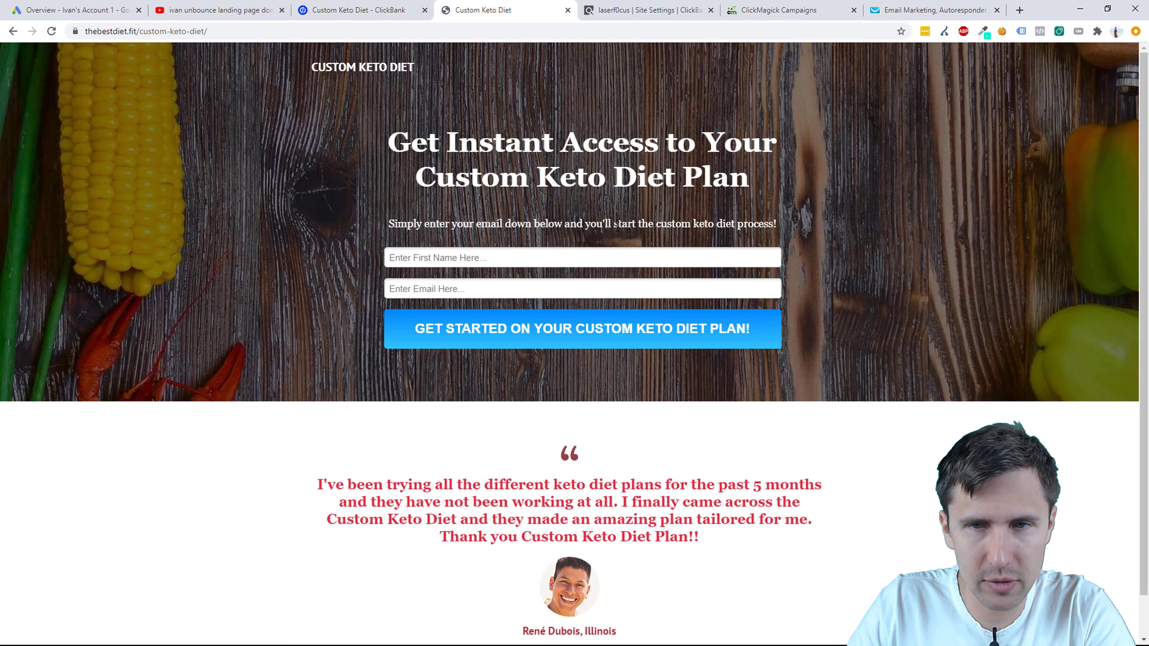
drag(617, 227, 777, 225)
click(584, 218)
click(643, 9)
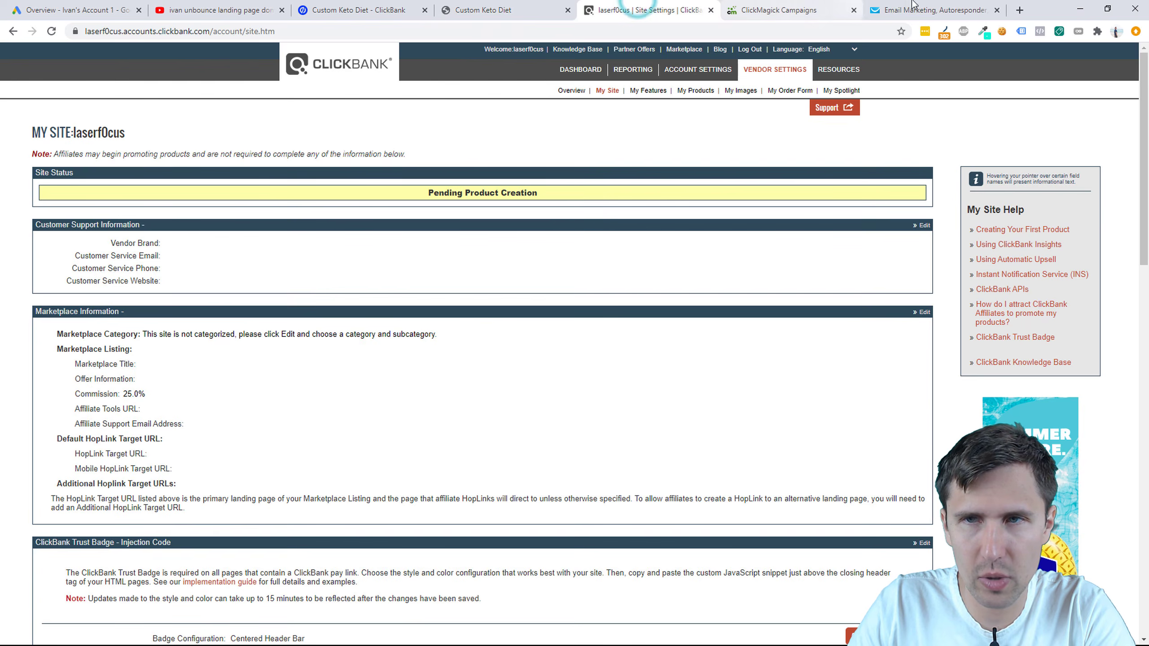
drag(912, 5, 647, 10)
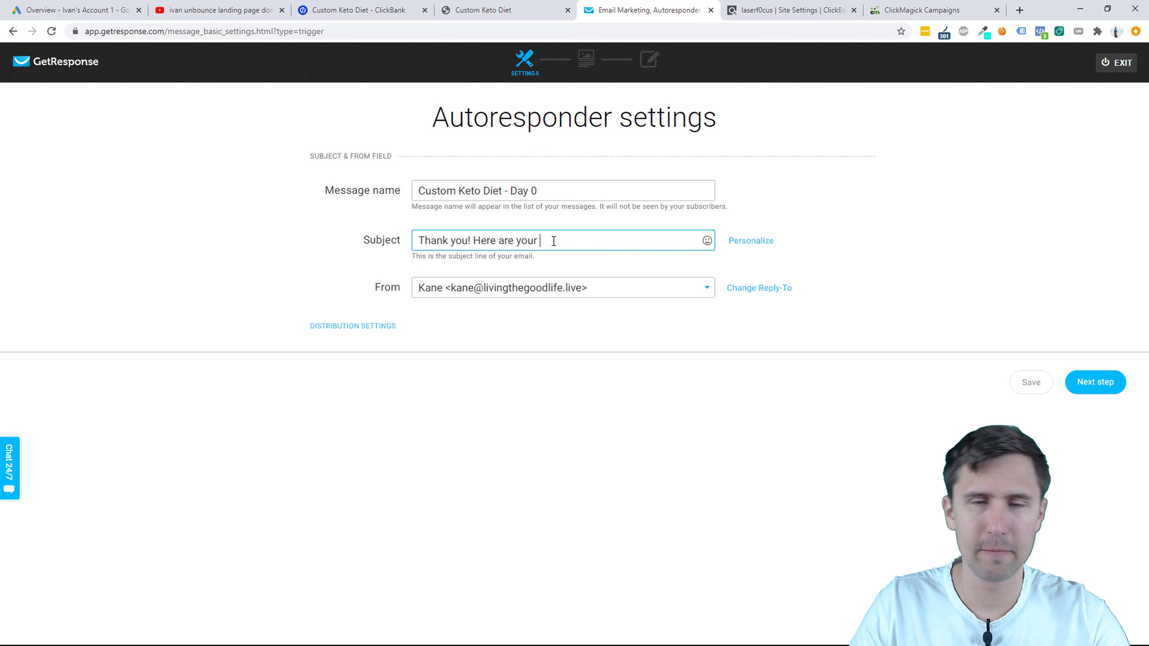
Step: Replace 'Here are your' with 'Get started on your custom plan right now!' plus a grinning emoji
drag(554, 241, 493, 239)
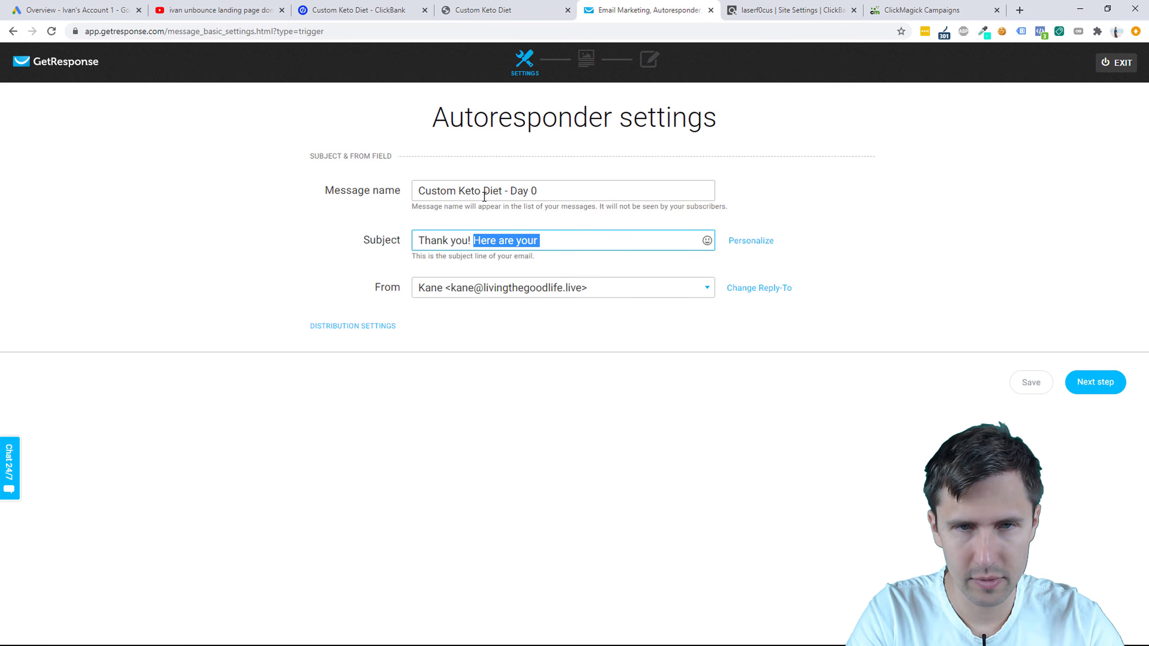
text(Get started on)
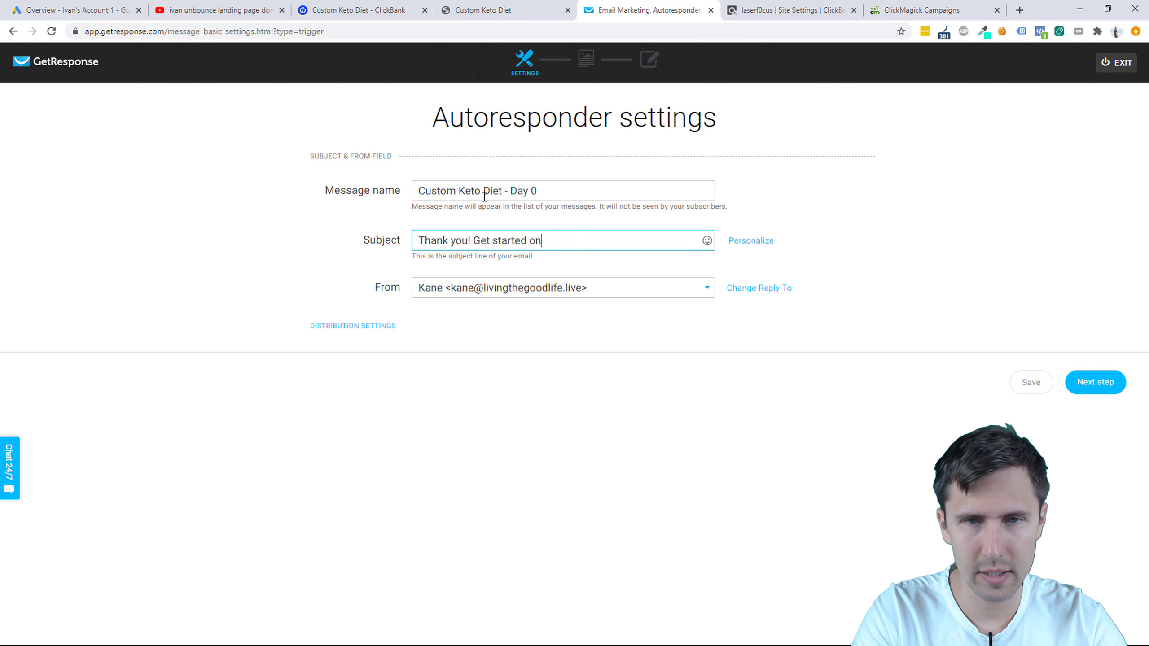
text( your custom pl)
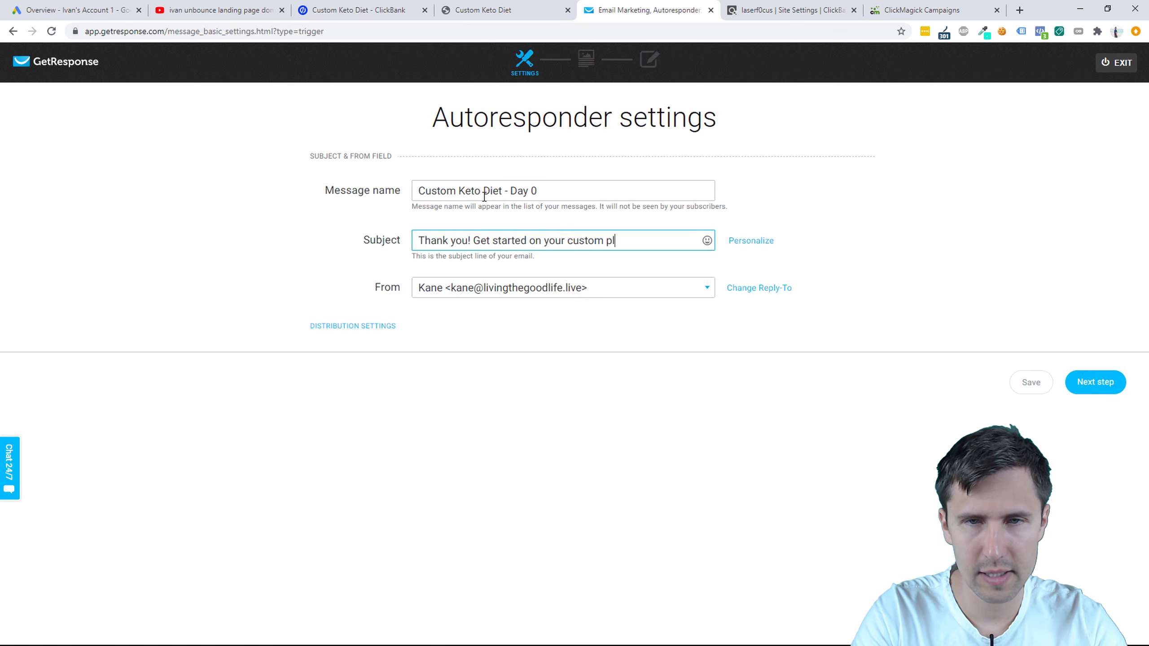
text(an right now!)
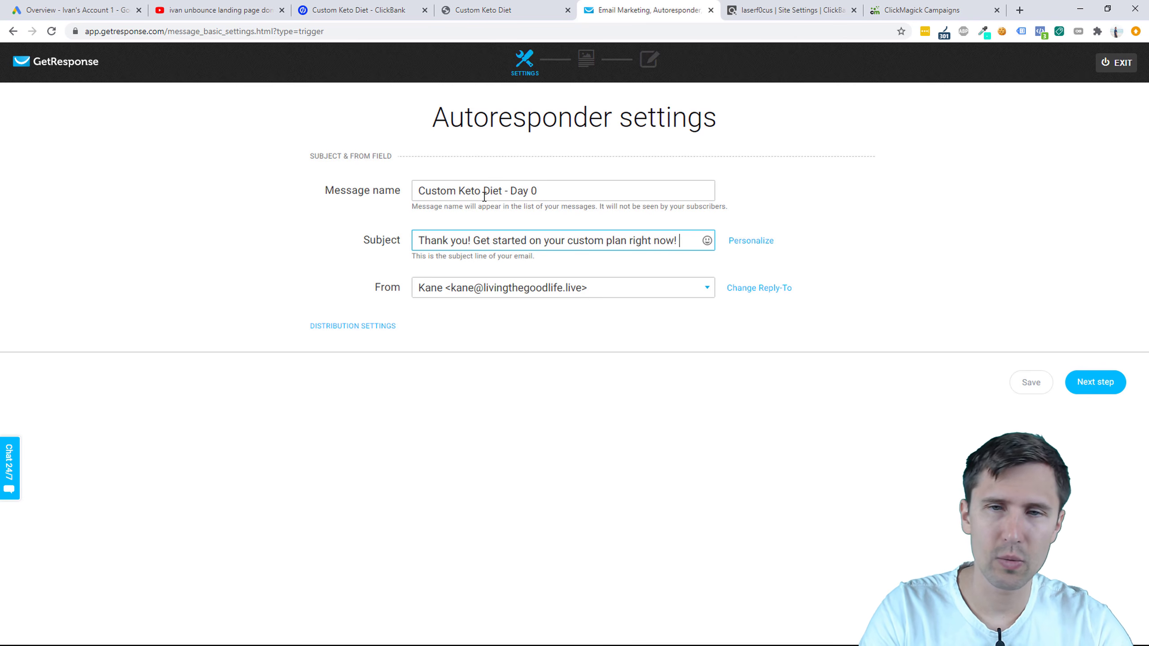
click(708, 240)
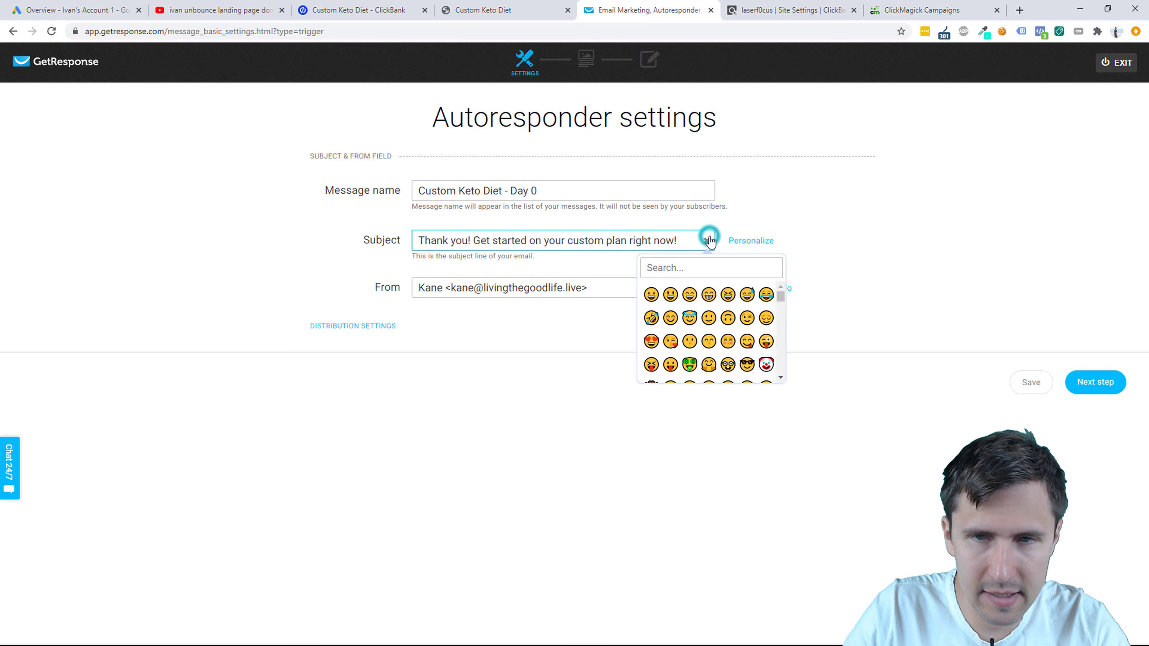
click(646, 293)
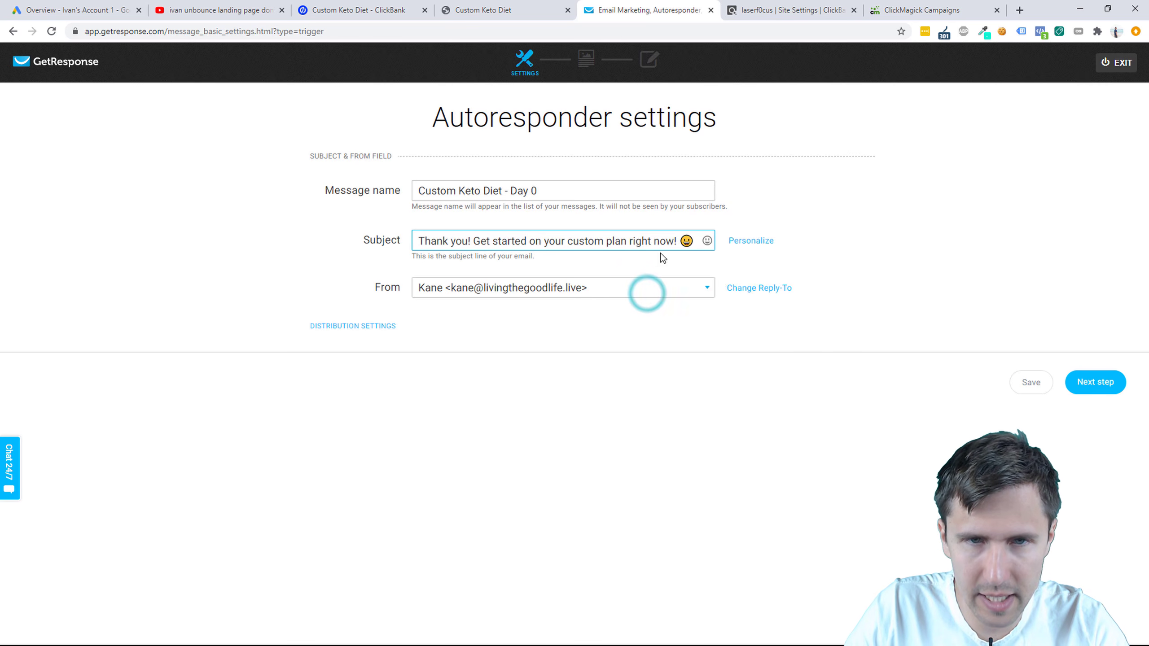
Step: Try first-name placeholders in the subject, then delete them so it ends with the emoji
click(733, 241)
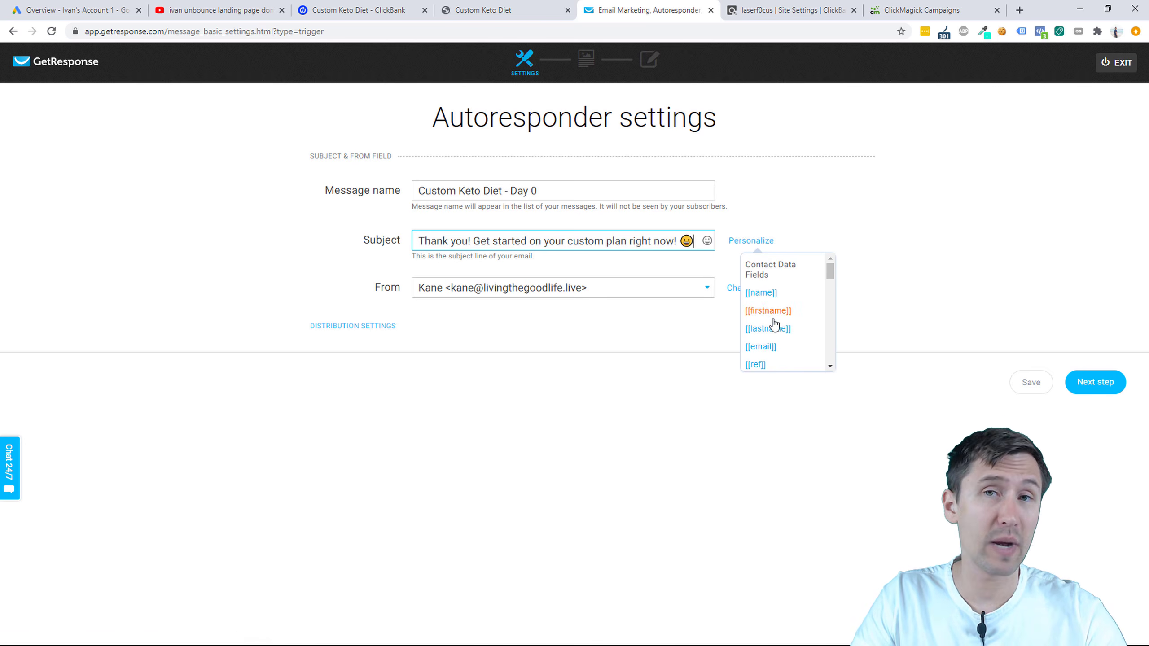
click(762, 311)
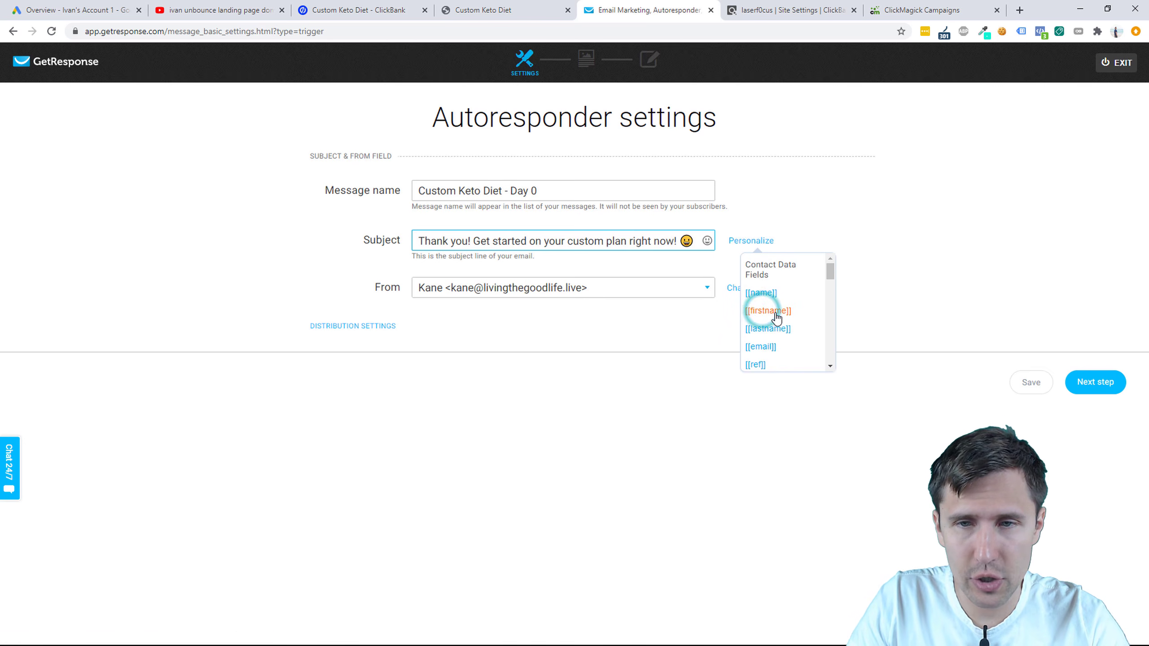
click(777, 306)
drag(648, 239, 737, 249)
click(643, 241)
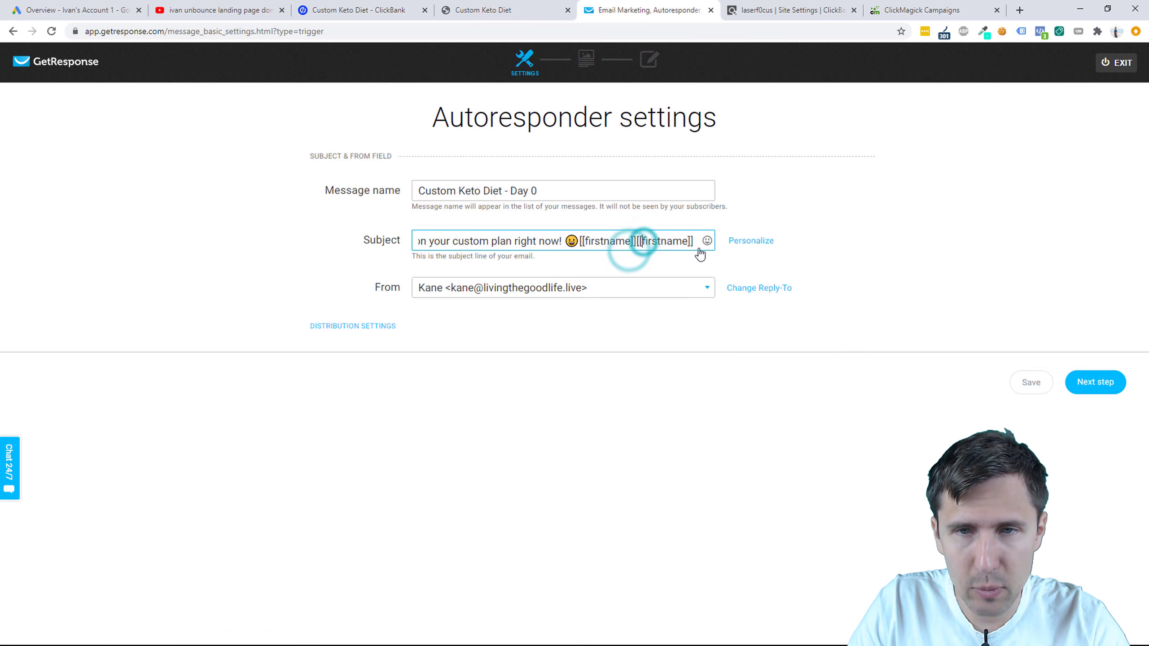
drag(694, 244, 583, 243)
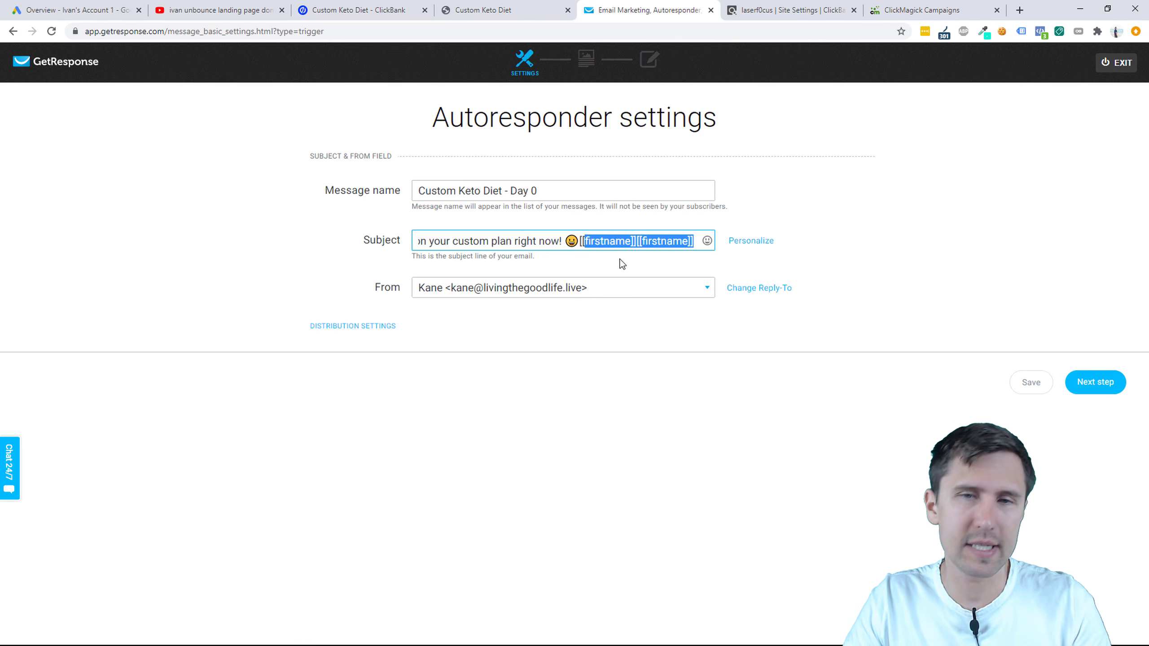
key(BackSpace)
key(BackSpace)
key(BackSpace)
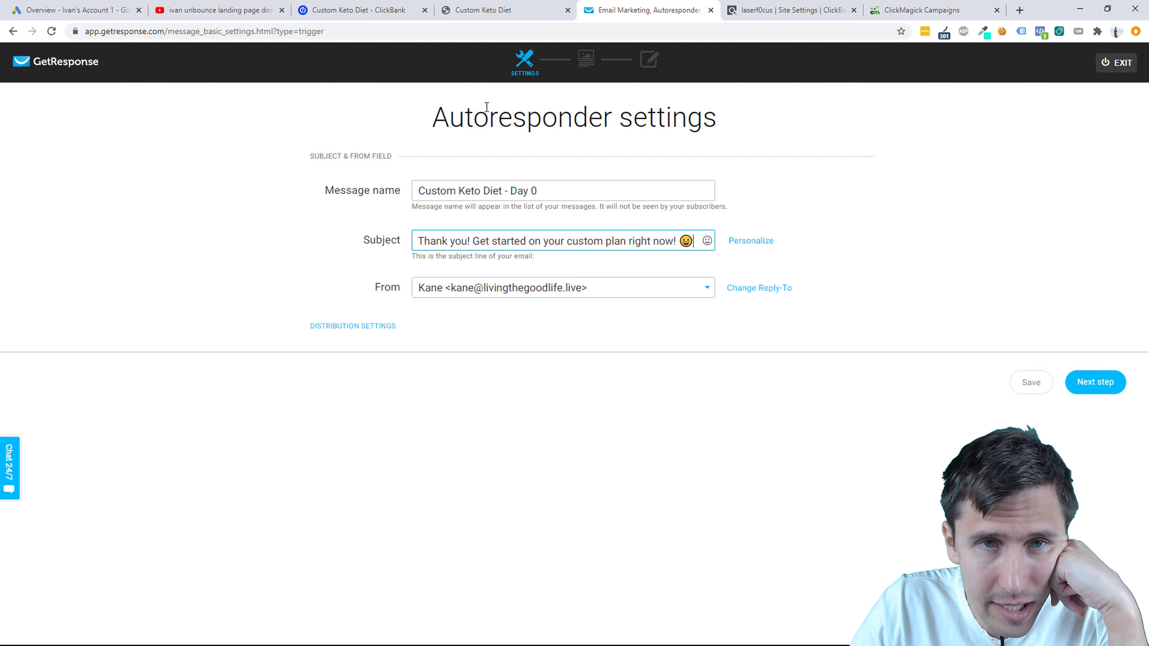
click(457, 10)
click(385, 10)
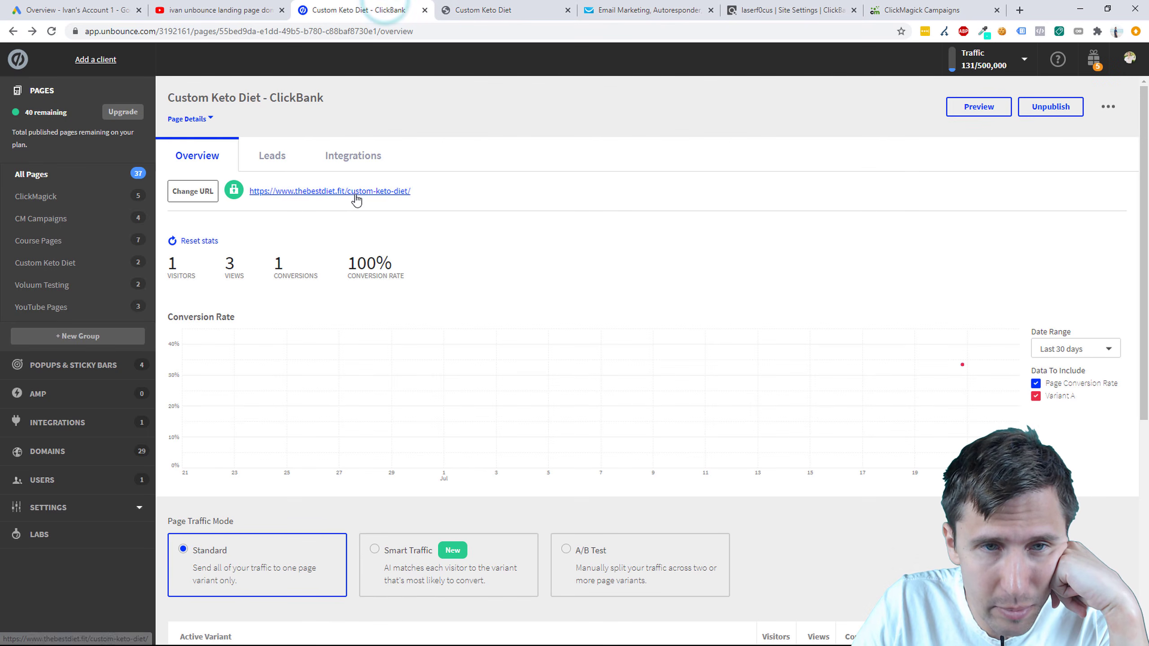
click(633, 10)
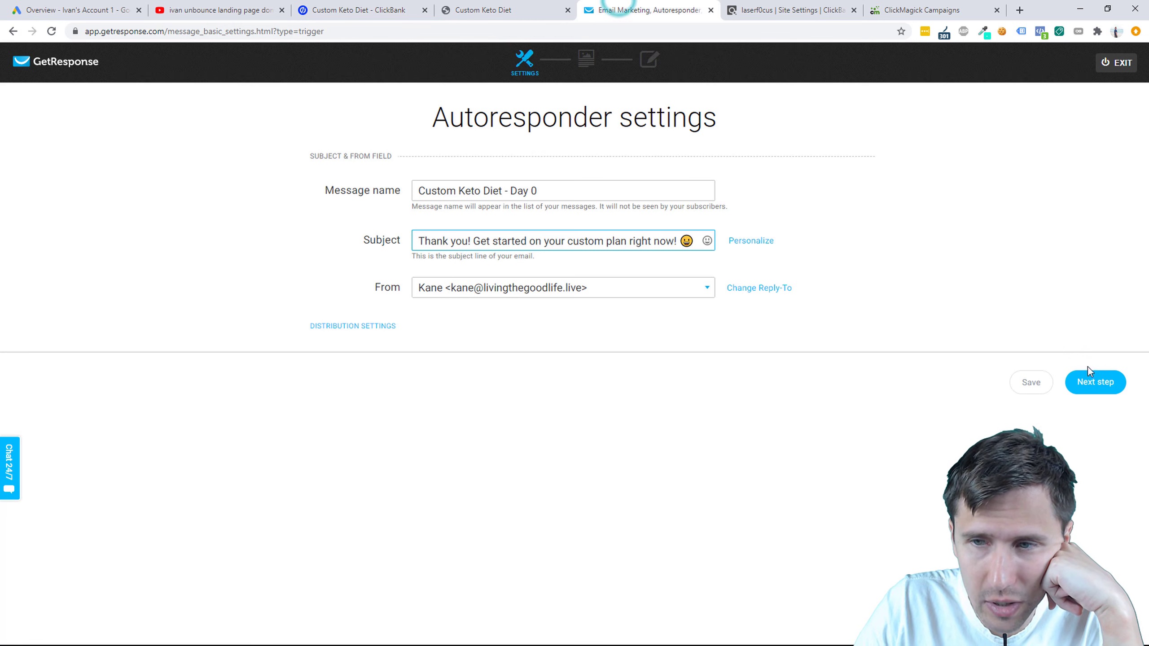
Step: Open the day-0 message's email editor on the Blank template via Start from scratch
click(1088, 381)
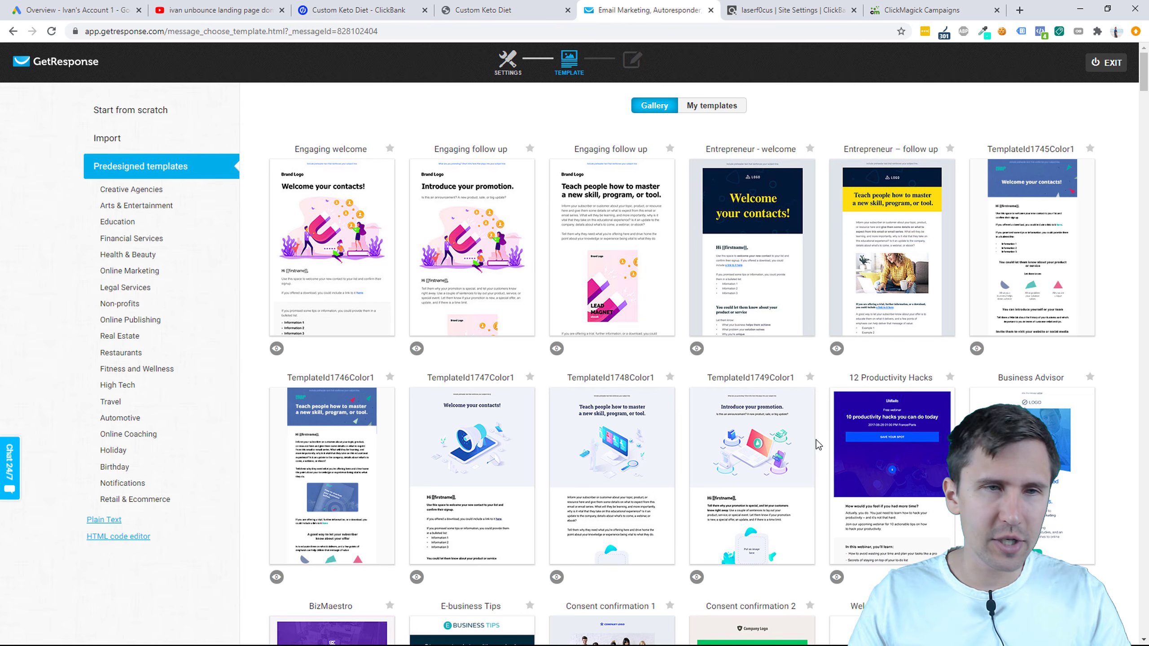
click(156, 112)
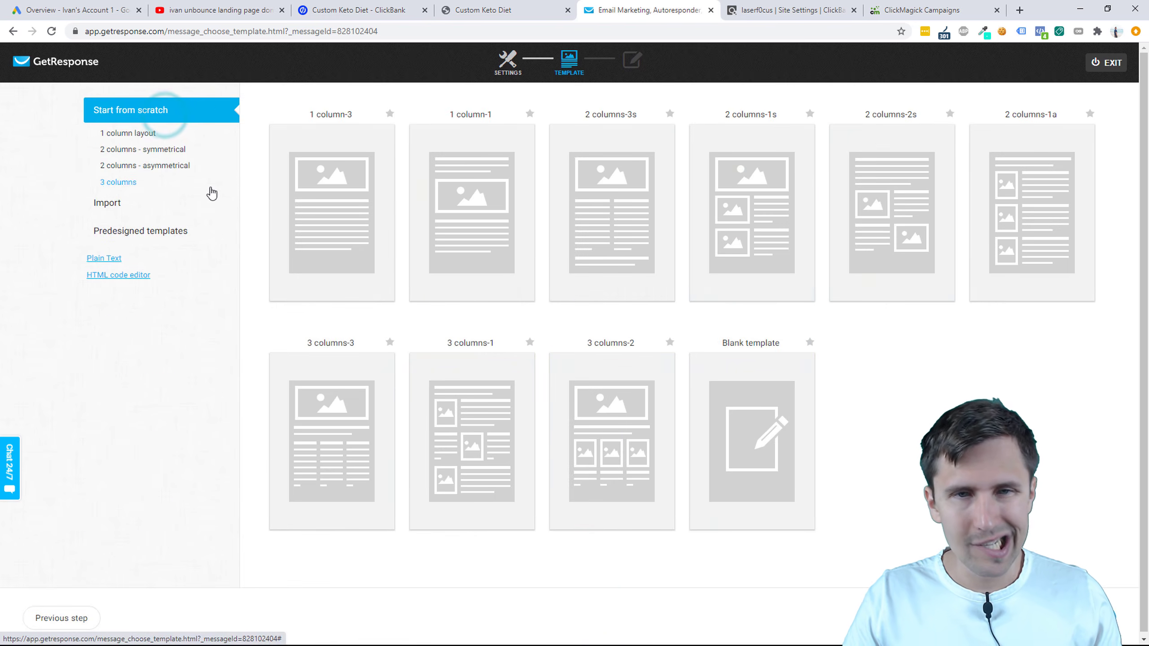
mouse_move(758, 364)
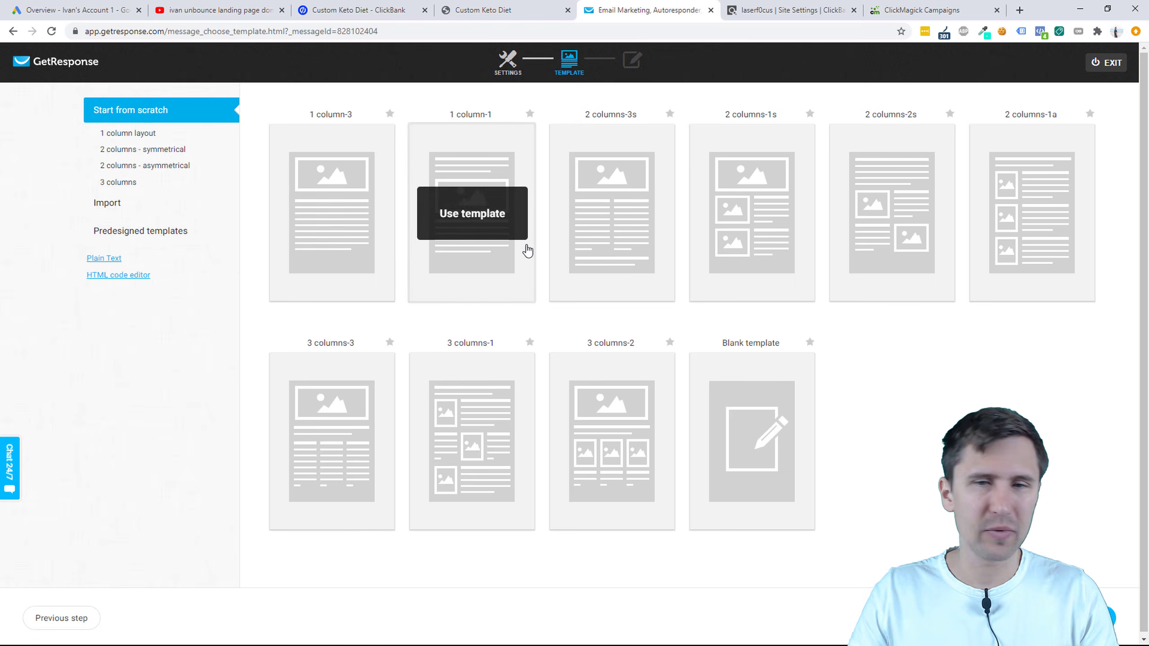
click(748, 442)
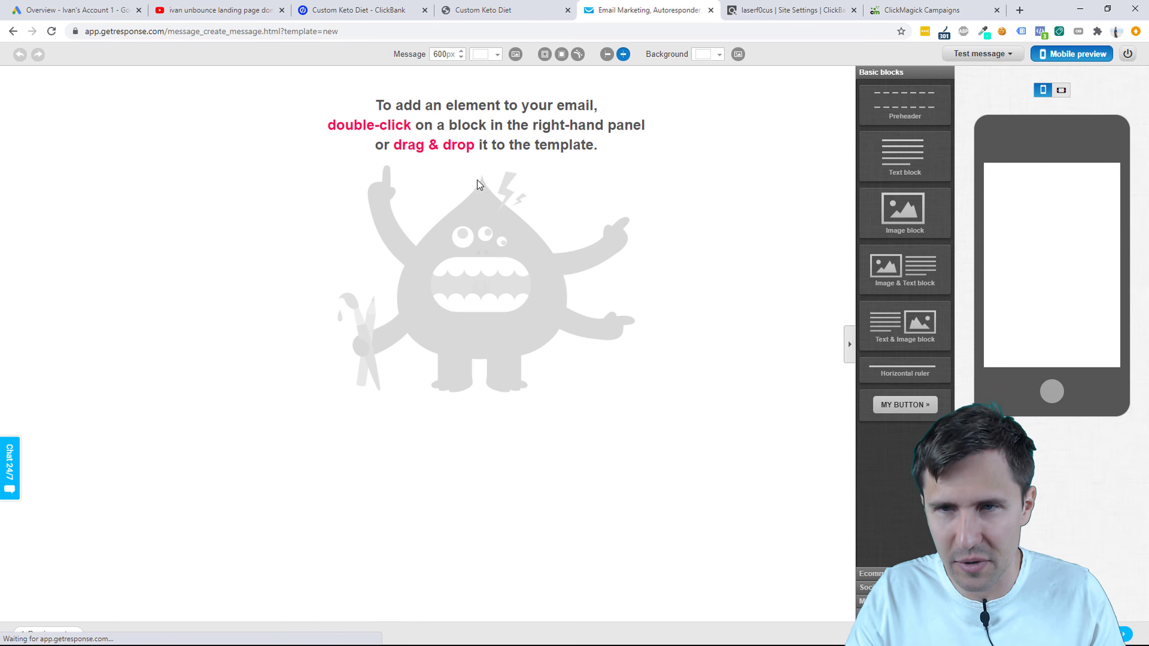
Step: Add a Text block to the empty email body and delete its Lorem ipsum placeholder
drag(916, 158, 510, 140)
click(405, 110)
click(394, 119)
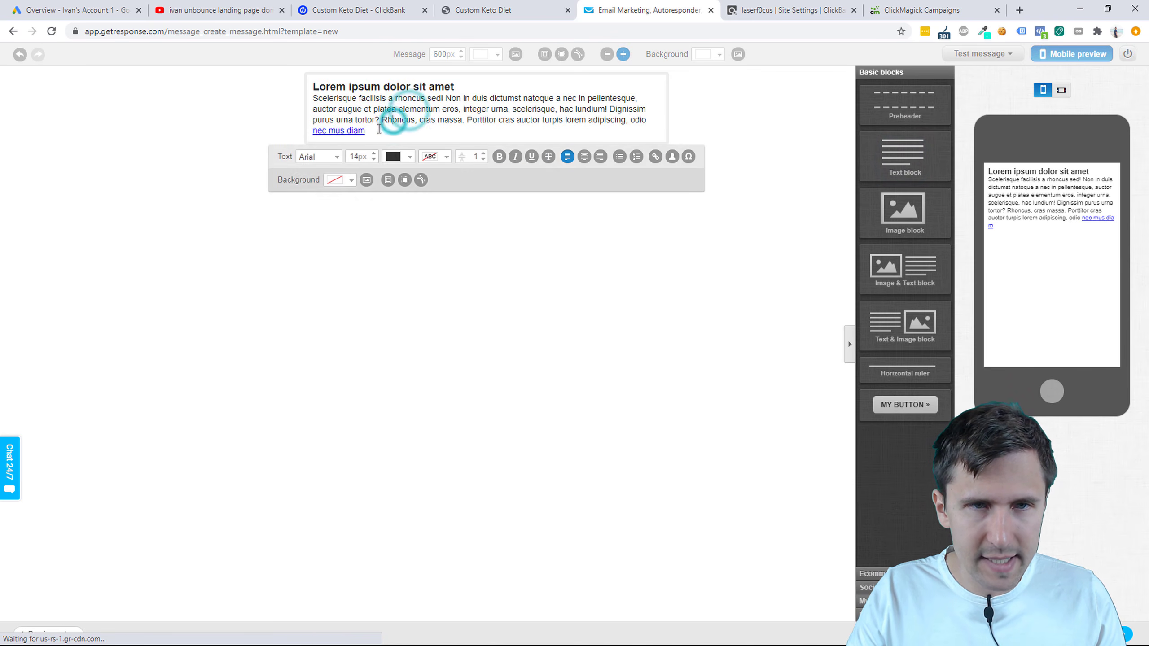
drag(380, 130, 346, 79)
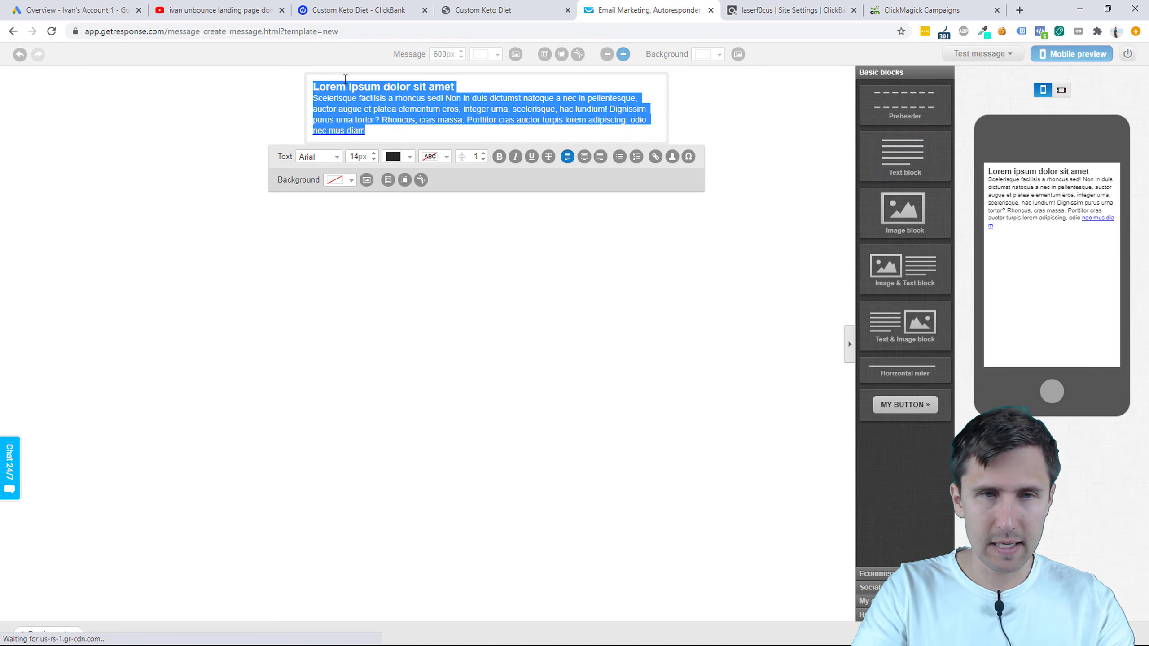
key(BackSpace)
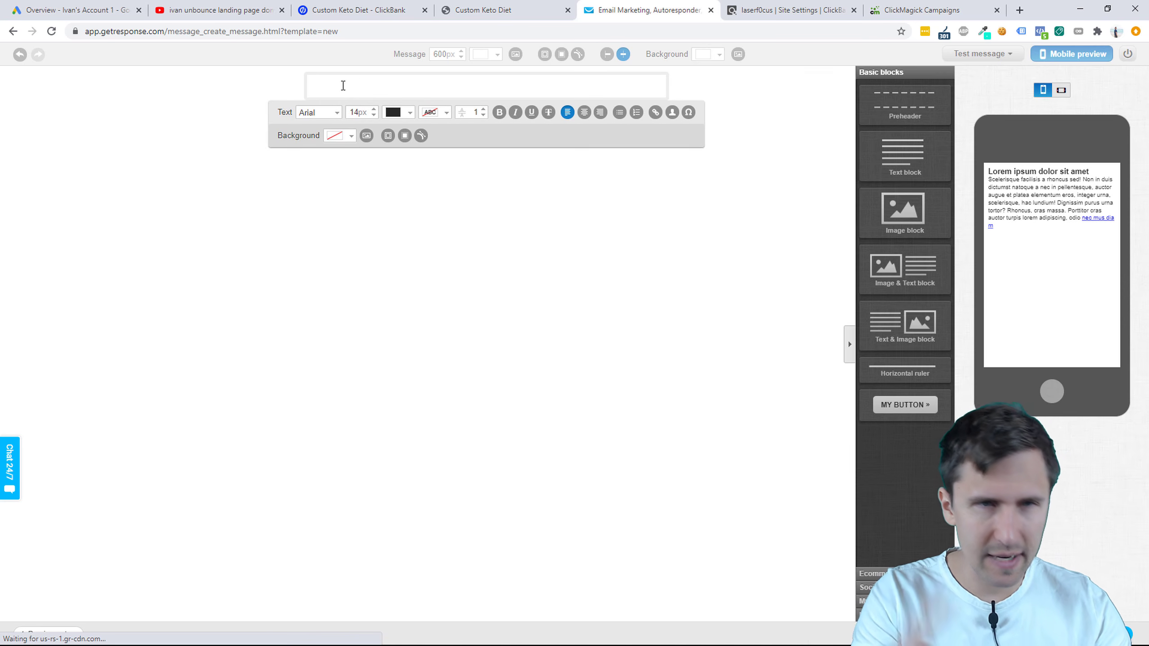
Step: Write 'Hey [[firstname]]!' and 'Thanks for signing up!' as separate lines in the block
text(Hey [[fi)
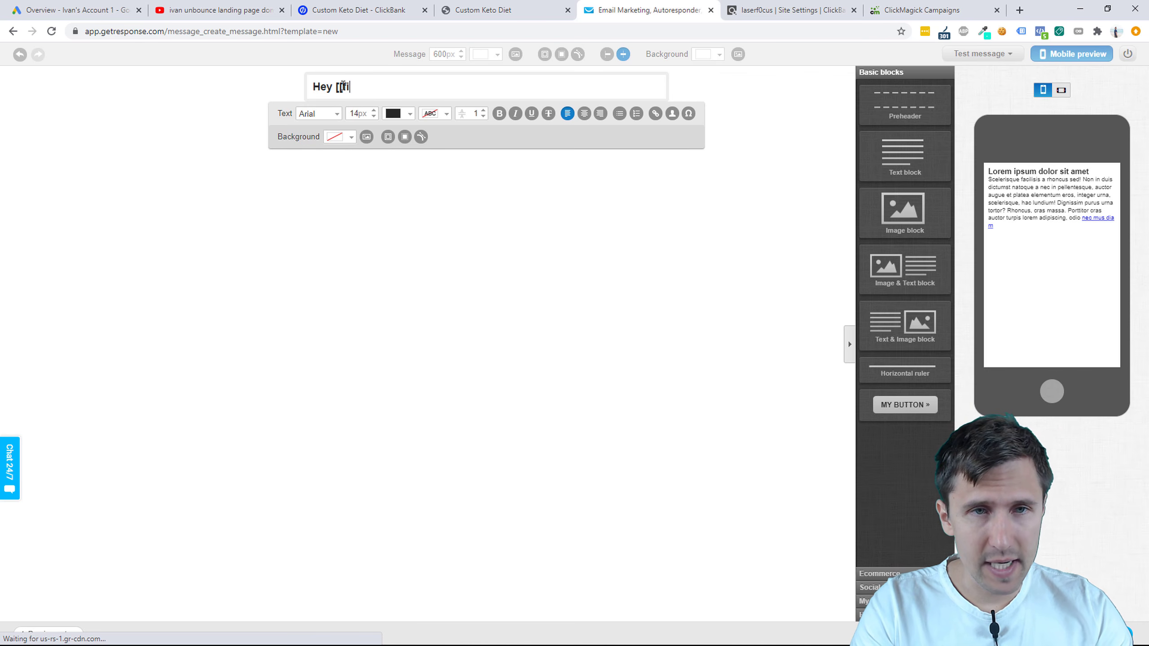
text(rstname]]!)
key(Return)
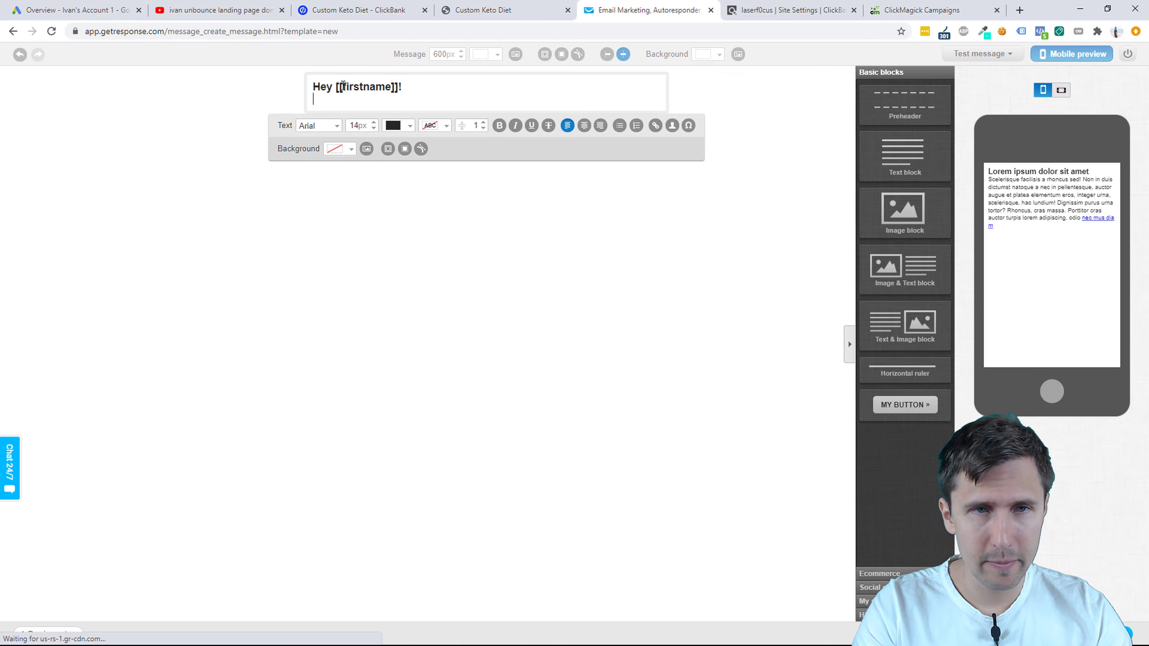
text(Thanks for sign)
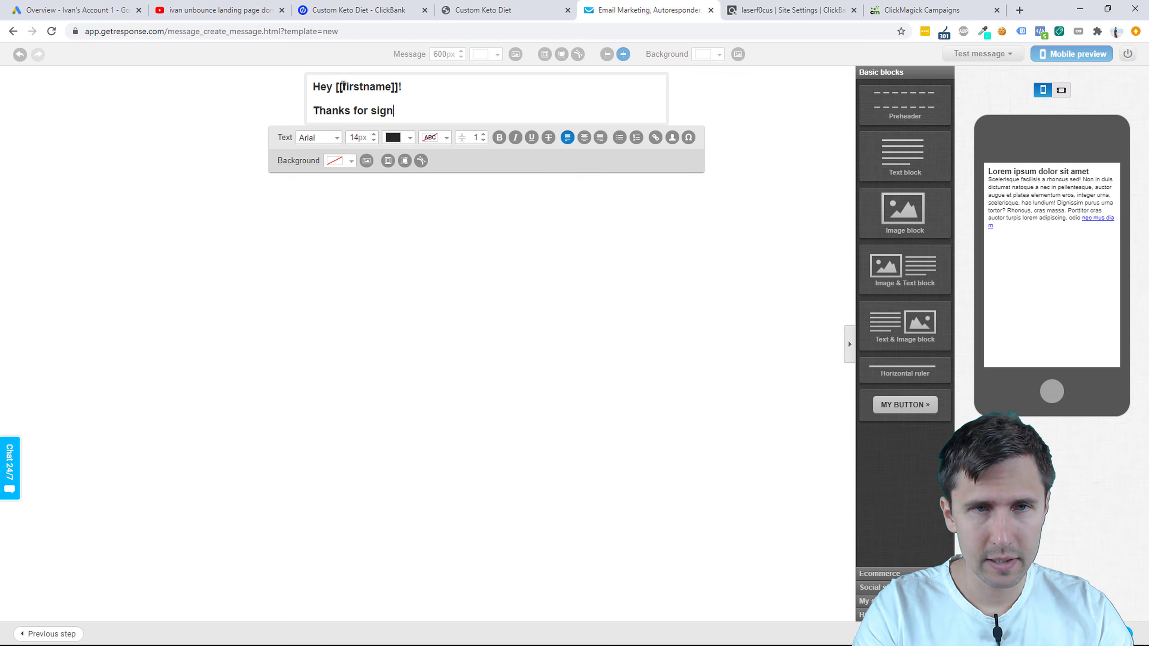
text(ing up!)
key(Return)
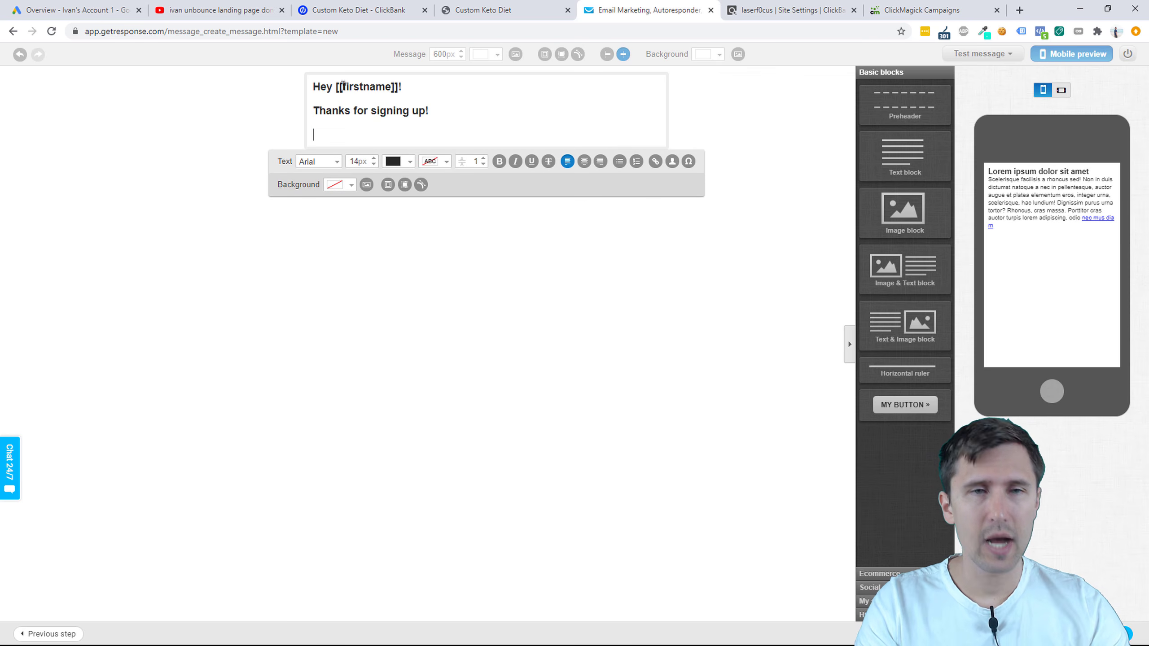
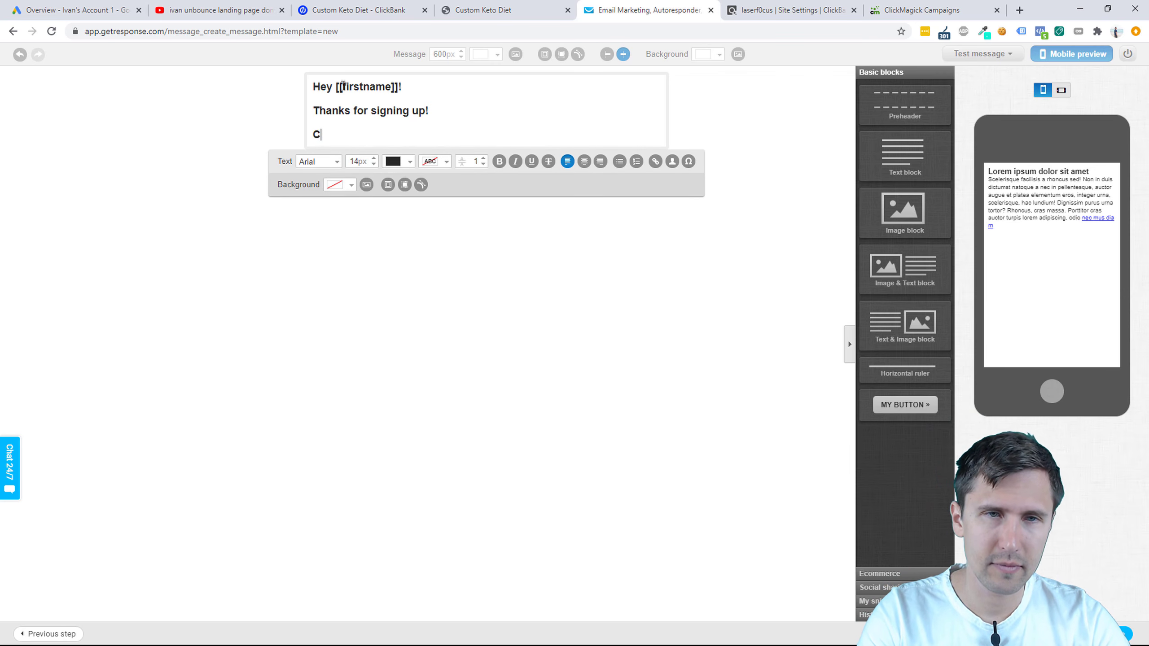
Step: Finish the third line: 'Click here to start your custom keto diet plan creation'
text(lick here to start)
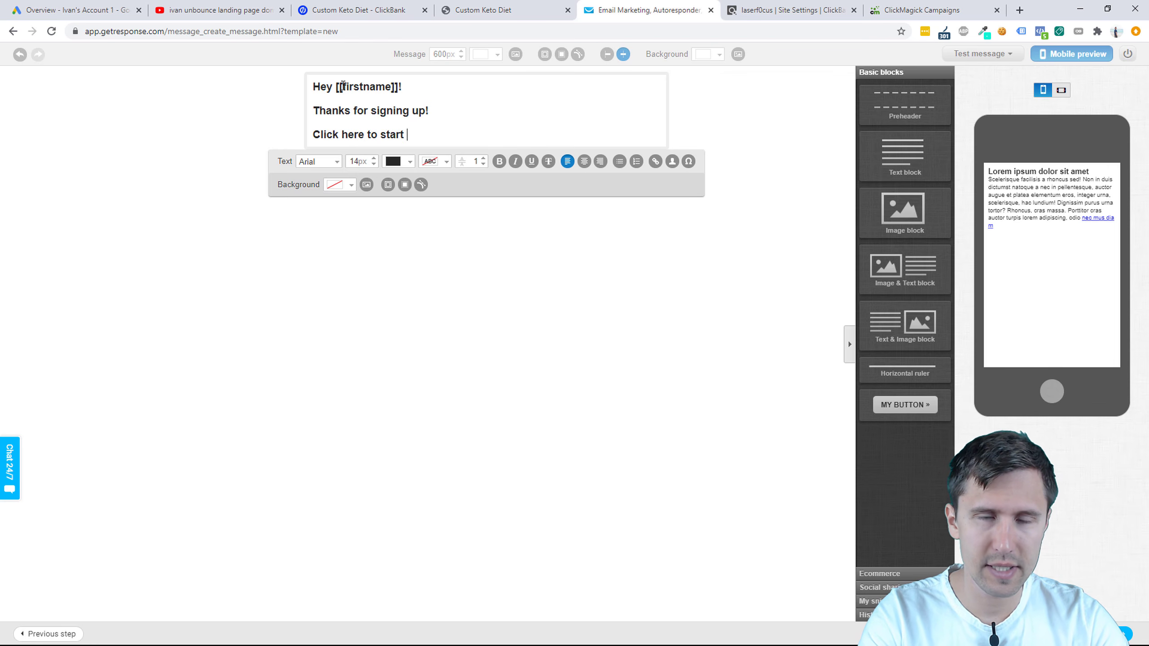
text( your custom keto diet)
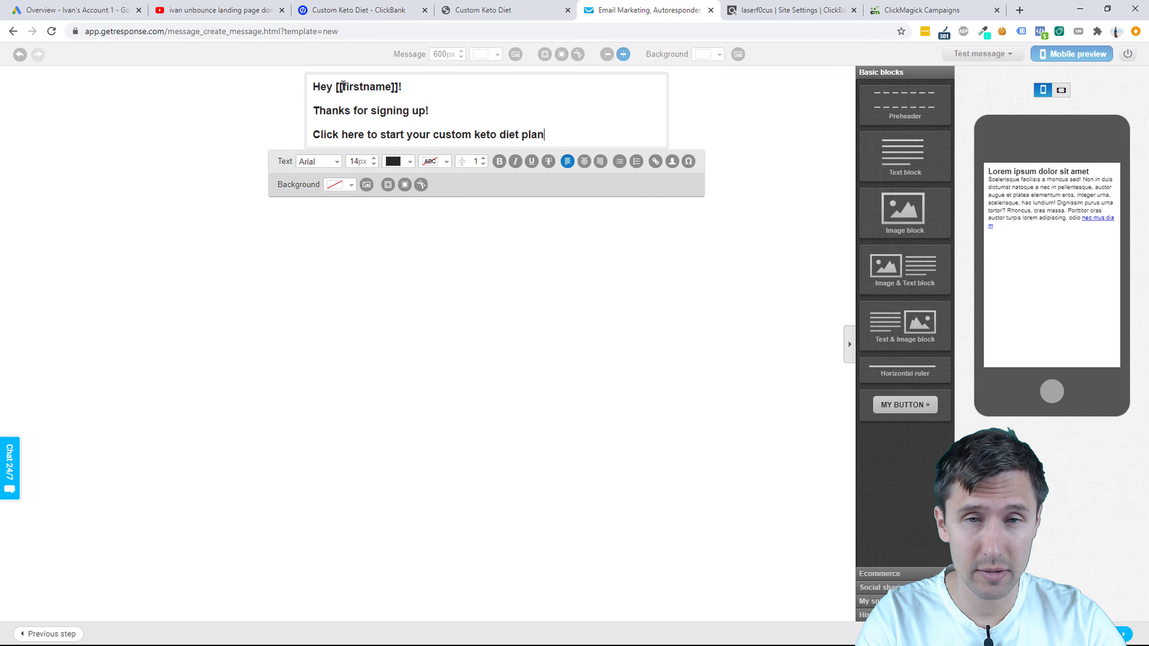
text(plan creation!)
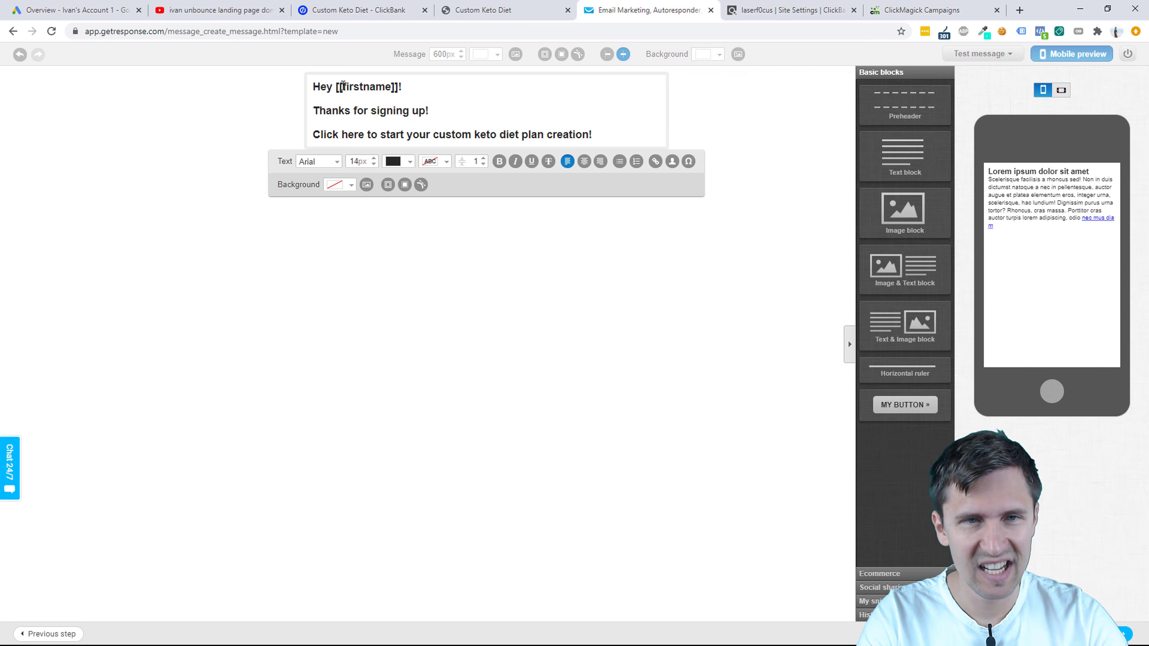
key(Return)
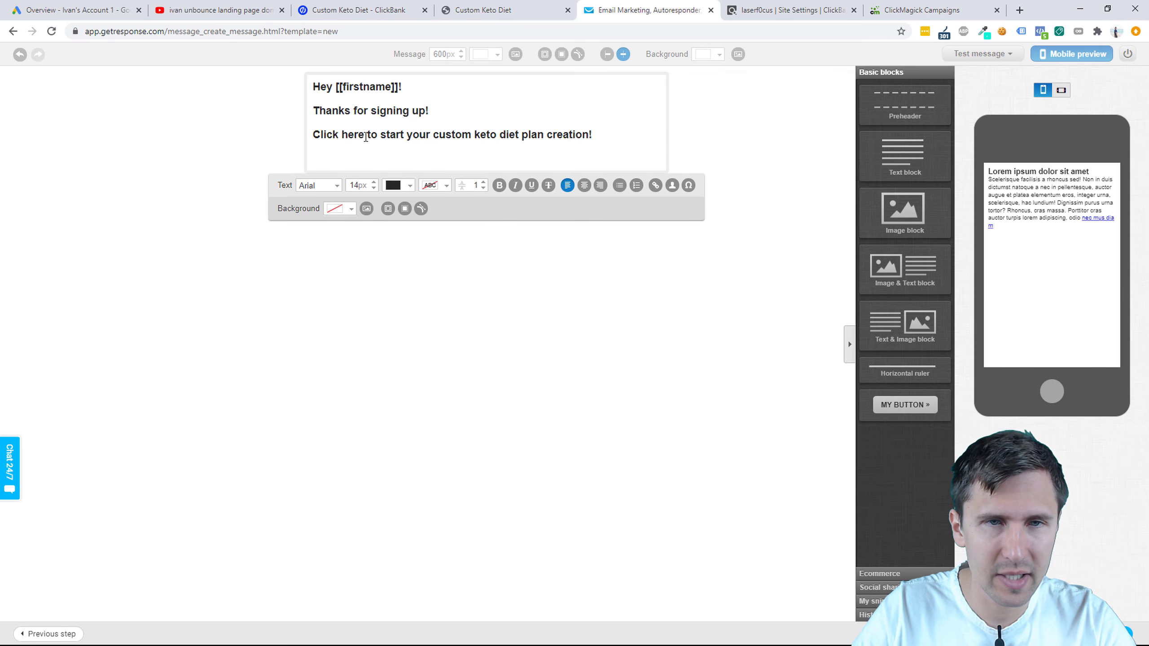
drag(365, 137, 306, 135)
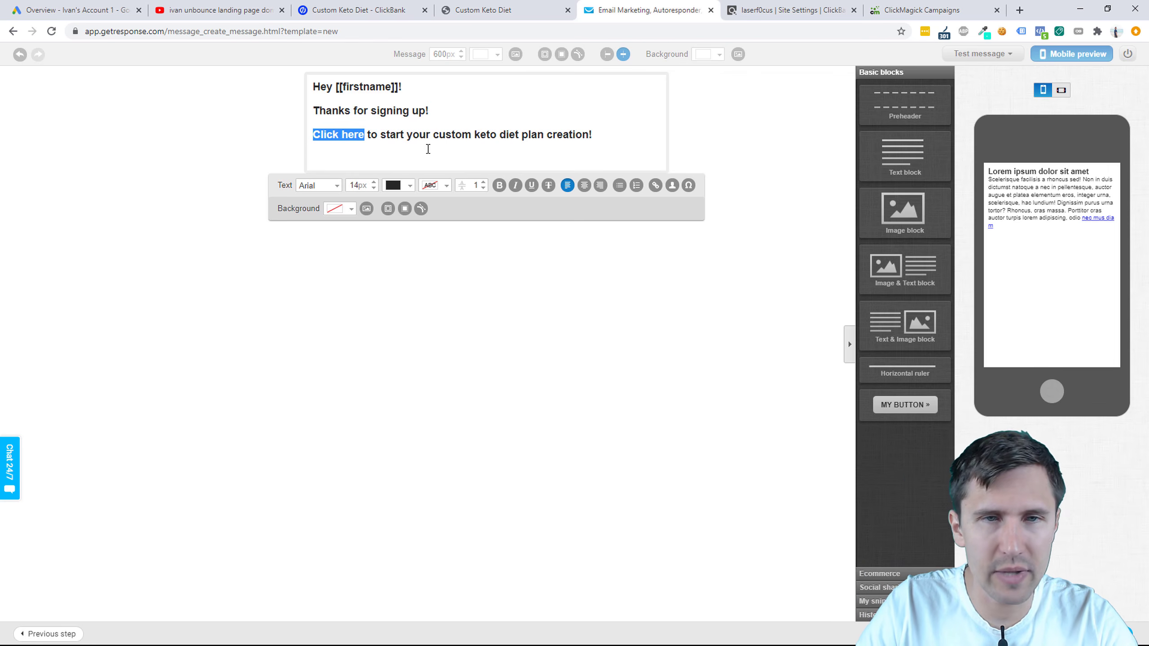
click(546, 138)
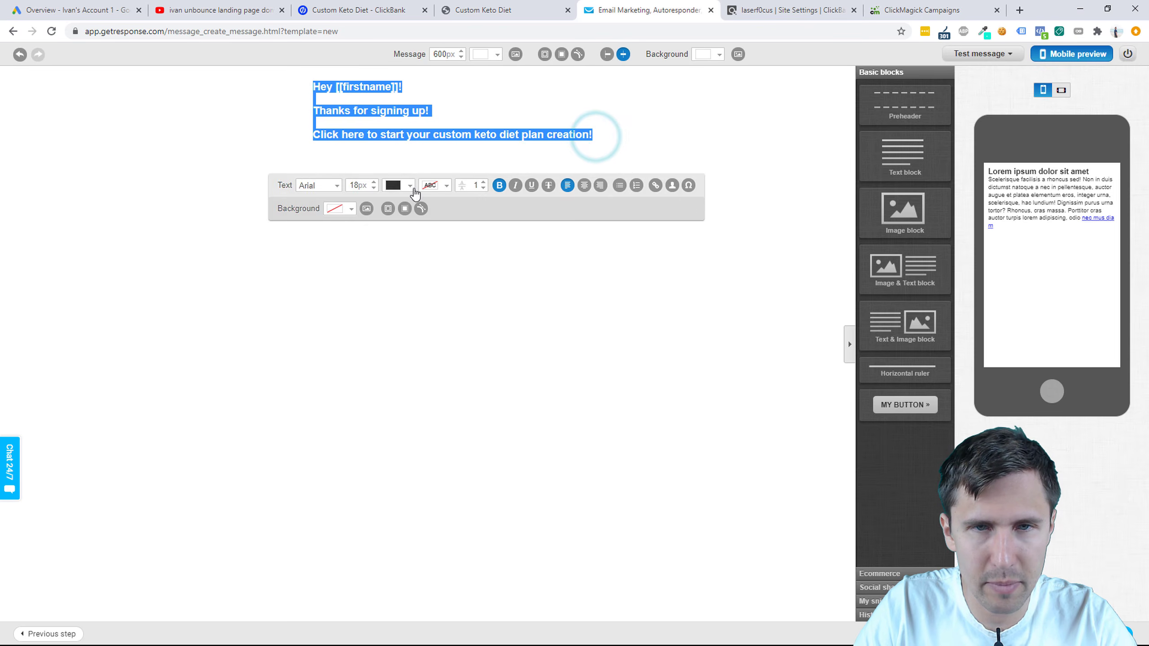
click(452, 134)
Step: Make all three lines of email text regular weight at 16px
drag(601, 133, 312, 86)
click(500, 185)
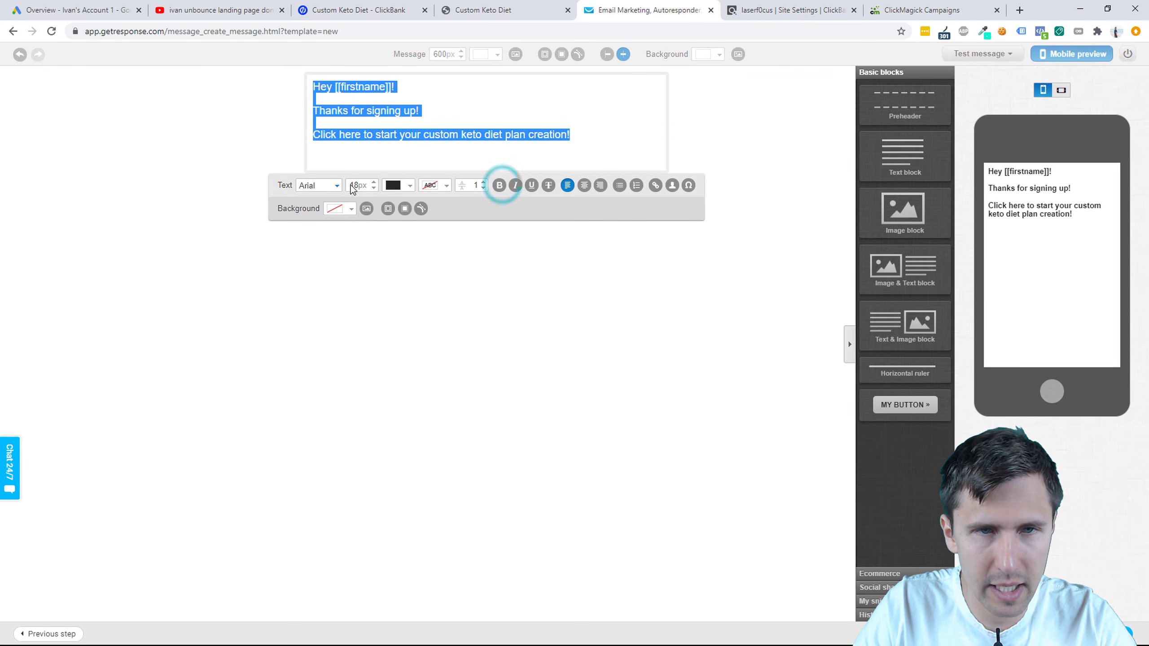
click(374, 188)
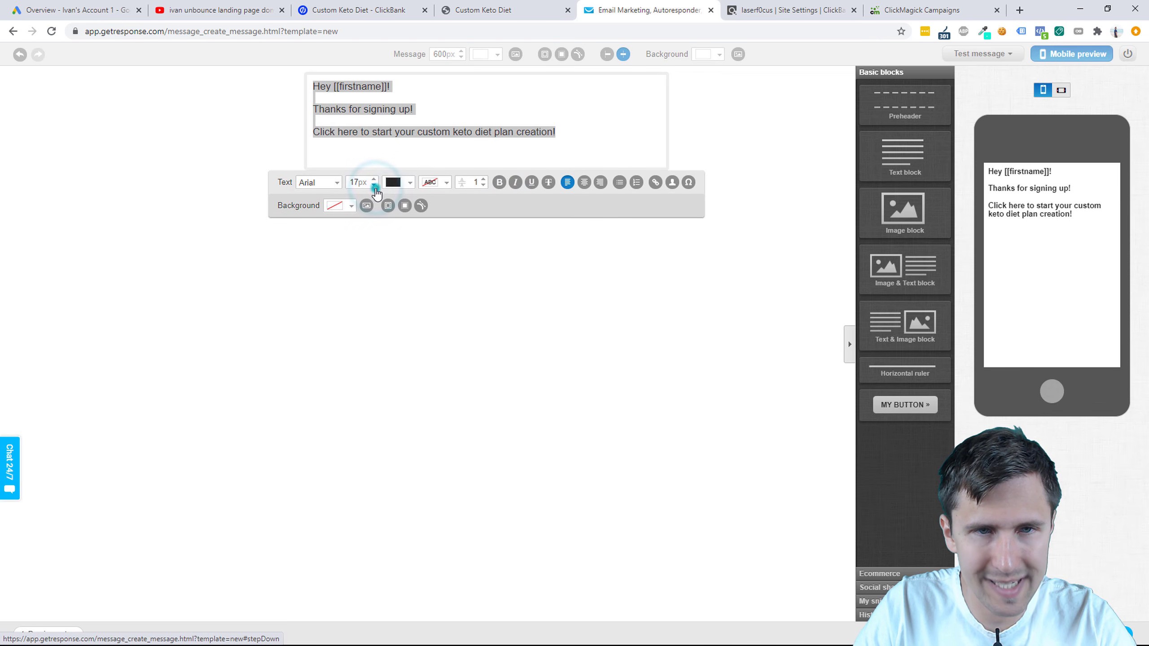
click(374, 185)
click(394, 92)
click(488, 133)
click(433, 149)
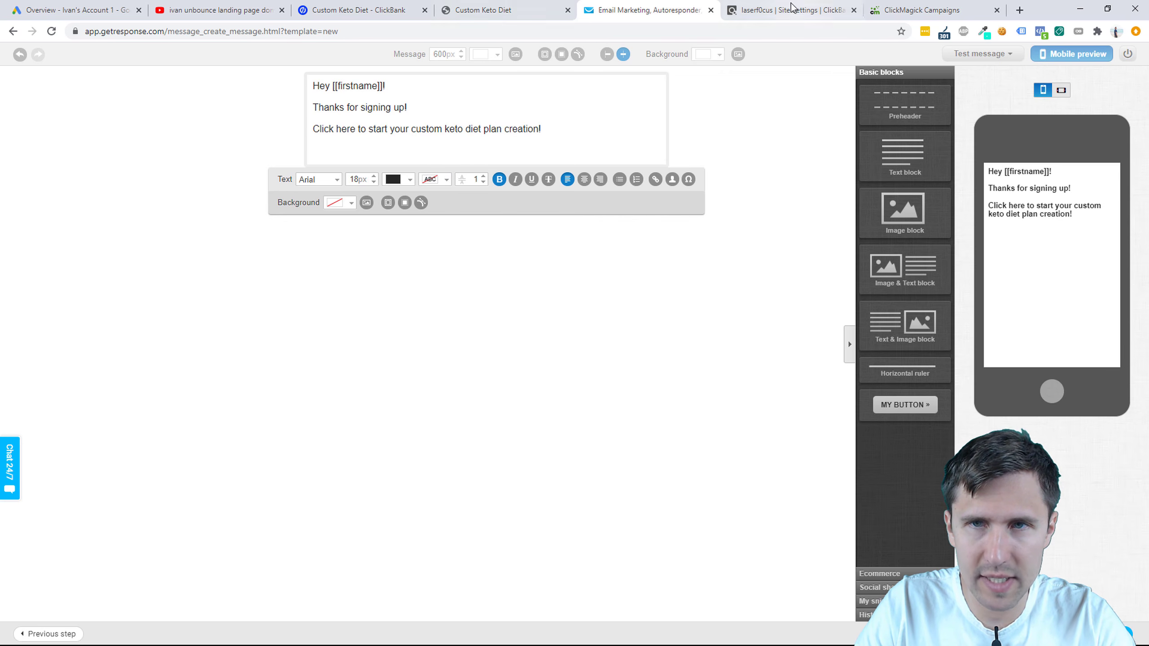
Step: Open the Custom Keto Diet Thank You Page in the Unbounce editor
click(767, 9)
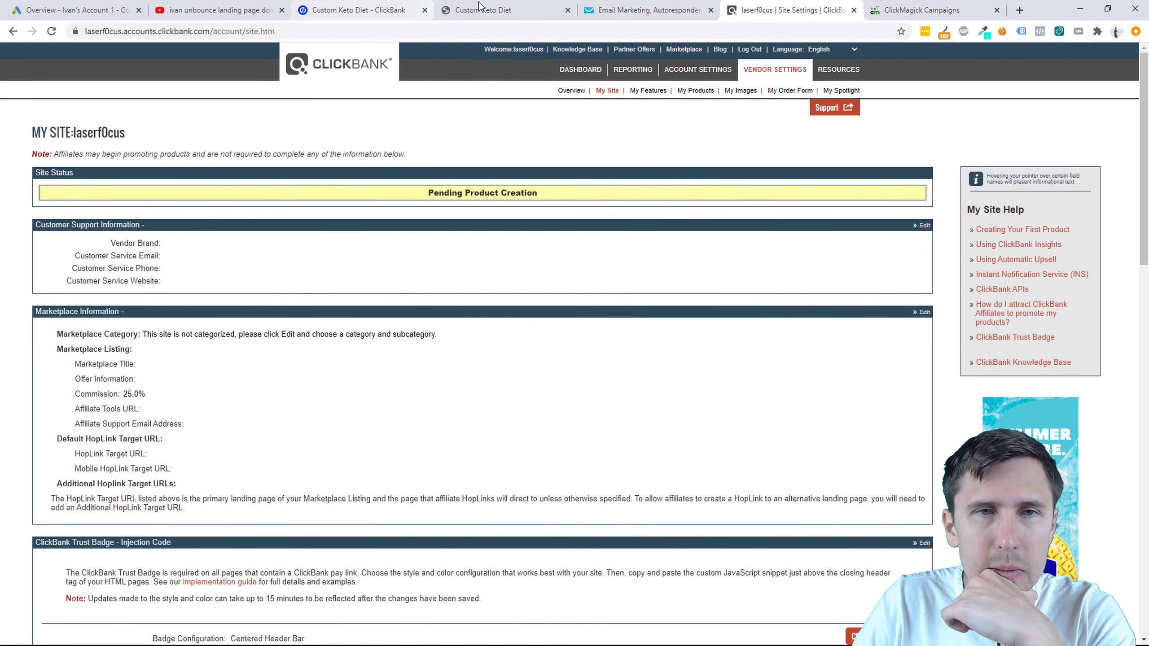
click(398, 9)
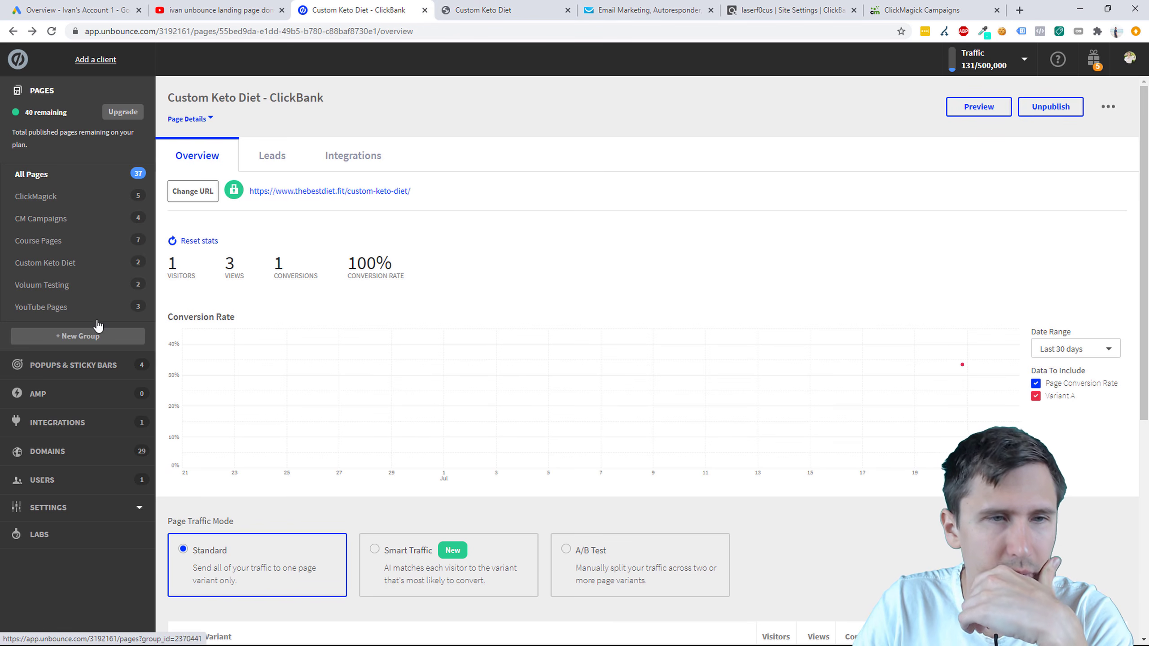
ctrl+click(63, 267)
click(445, 10)
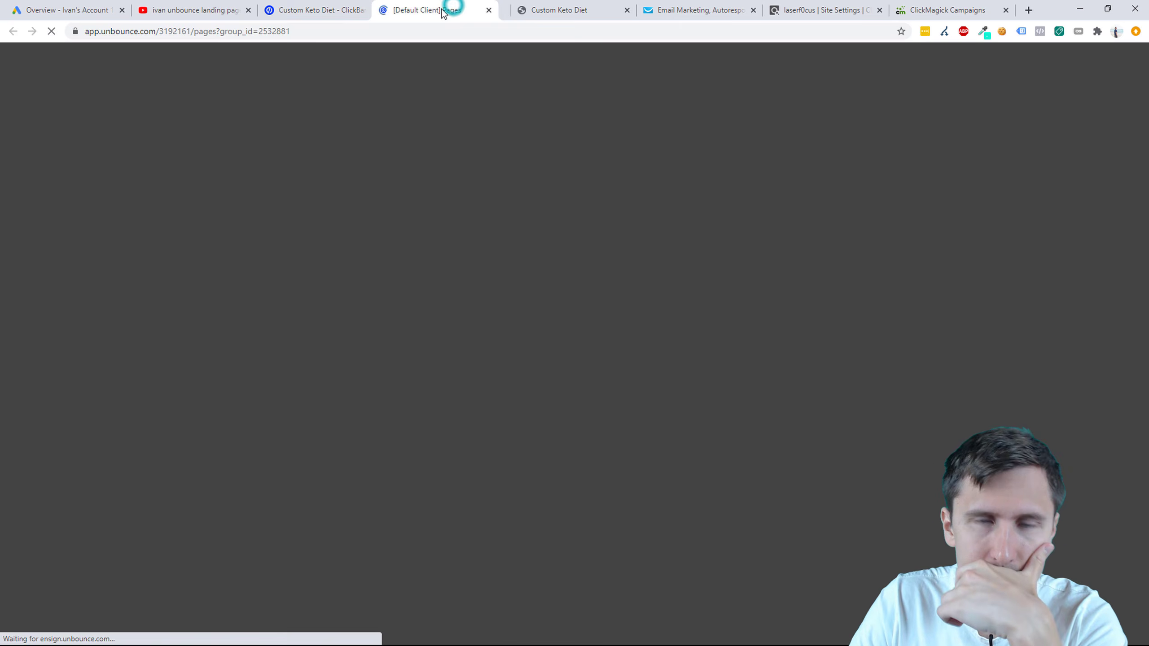
click(305, 178)
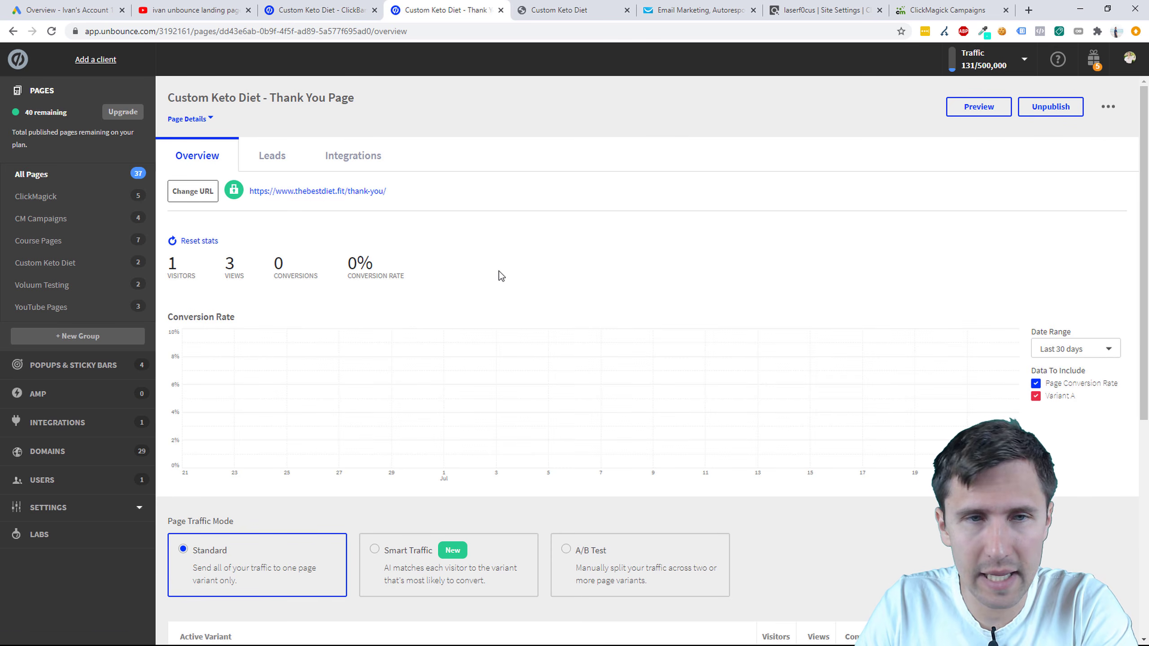
scroll(644, 323, down, 4)
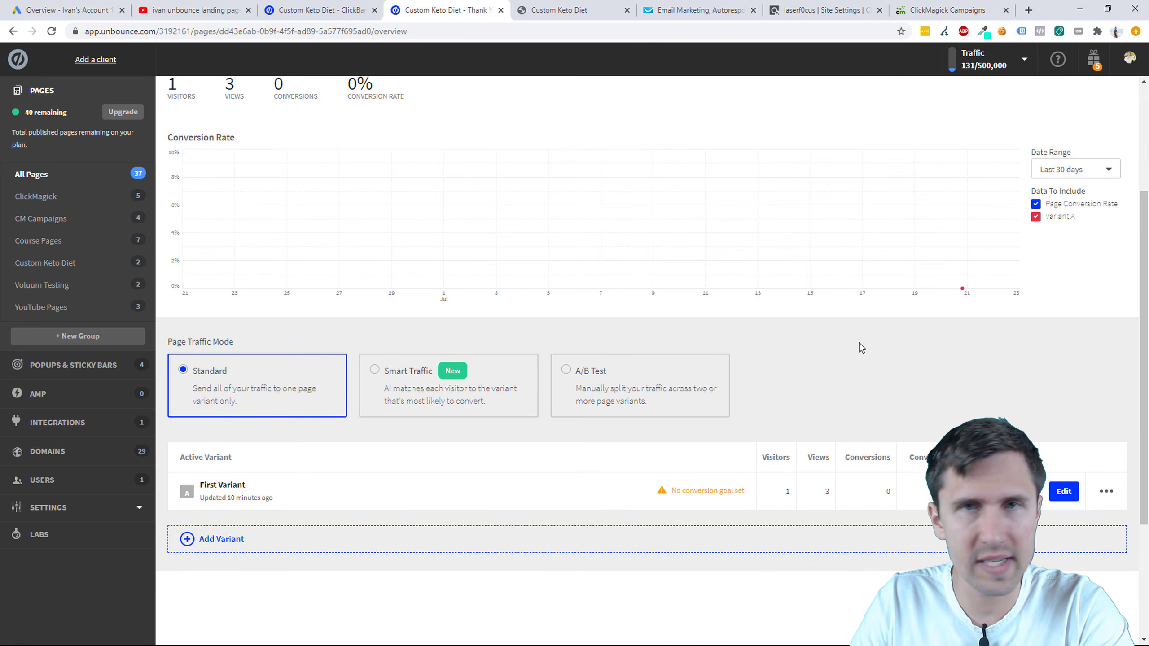
click(1061, 493)
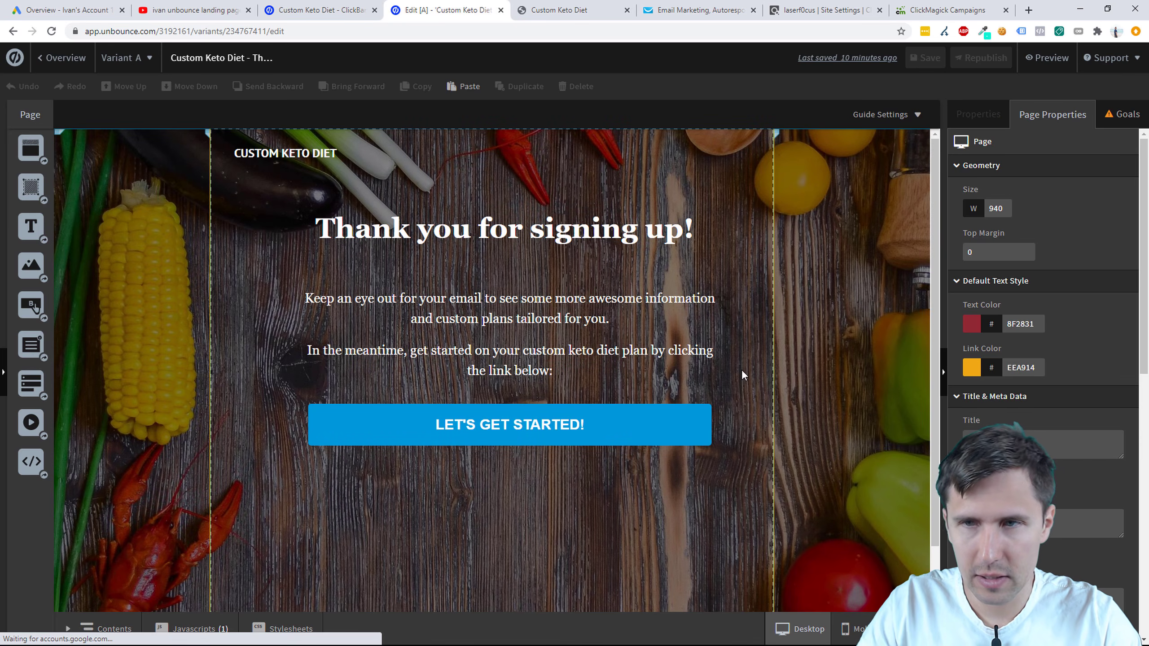
Step: Copy the LET'S GET STARTED button's ClickBank link and return to the GetResponse email
click(609, 412)
click(1041, 367)
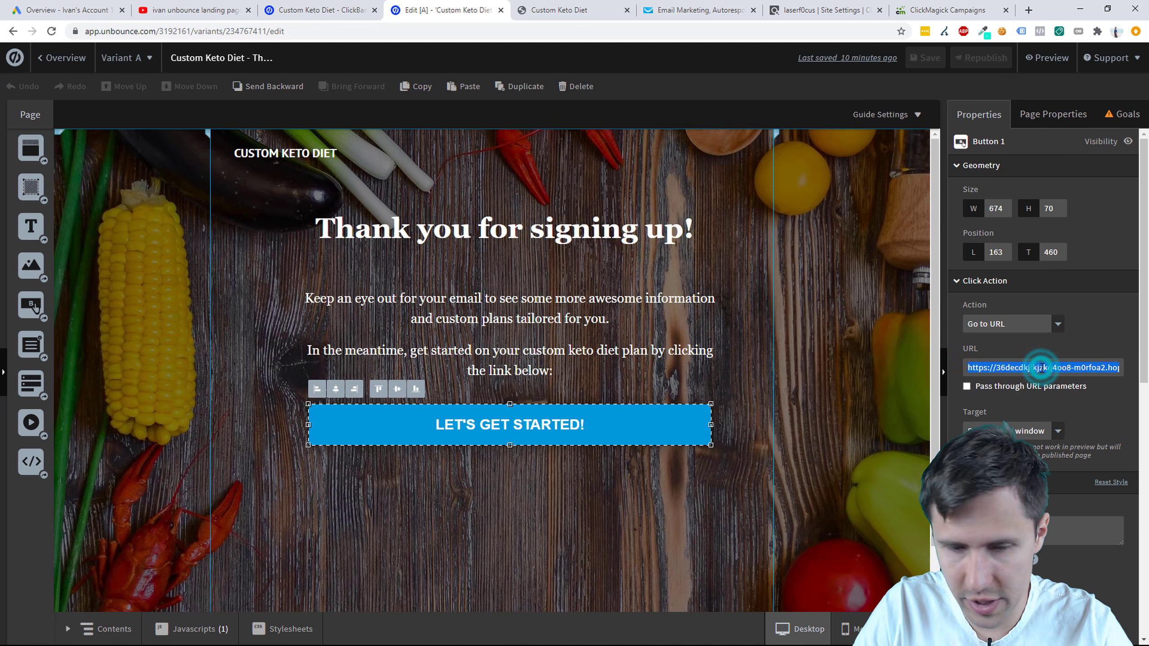
triple_click(1041, 368)
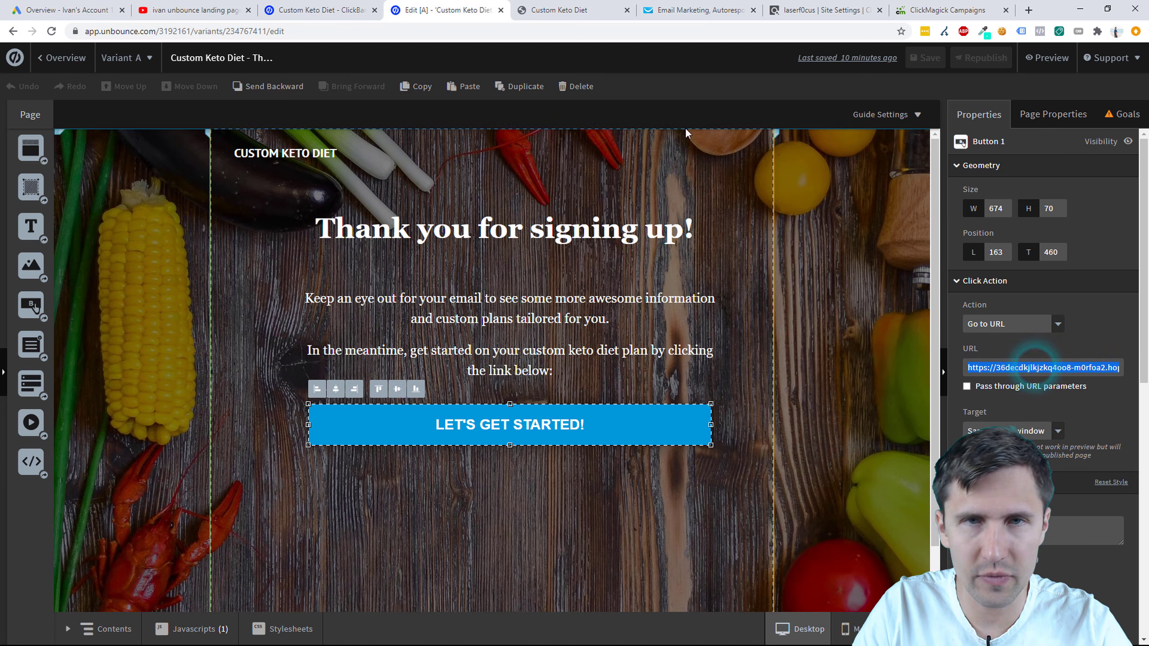
click(581, 10)
click(682, 10)
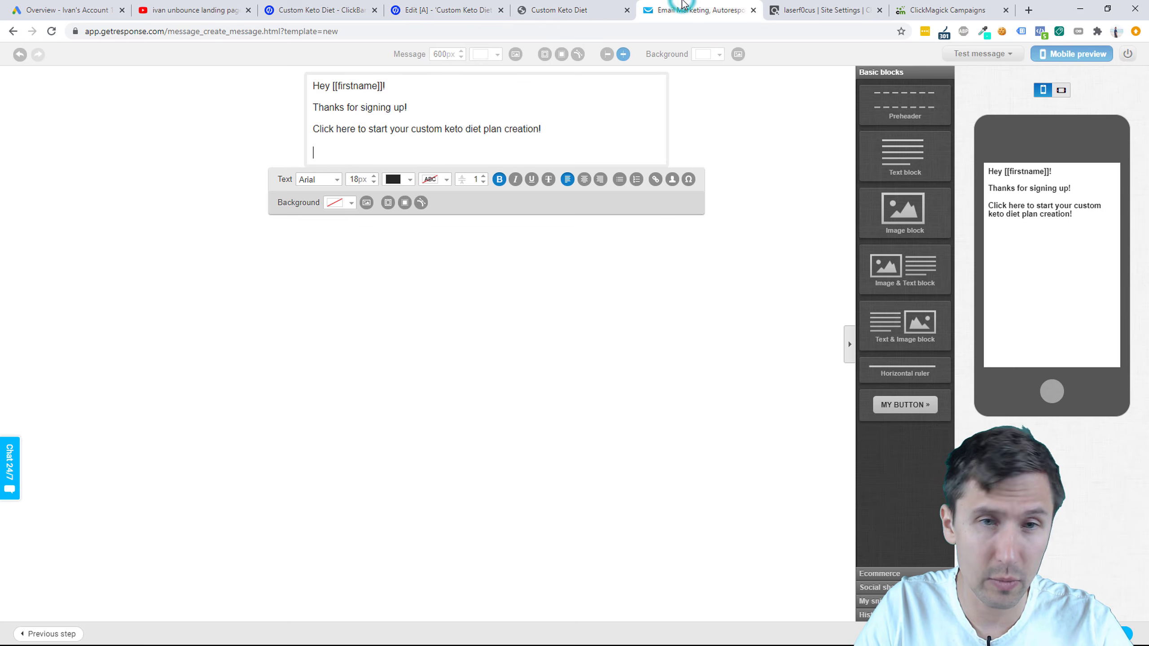
Step: Link 'Click here' to the pasted ClickBank hop URL ending in ?tid=[cmc_vid]
click(355, 130)
drag(349, 131, 312, 131)
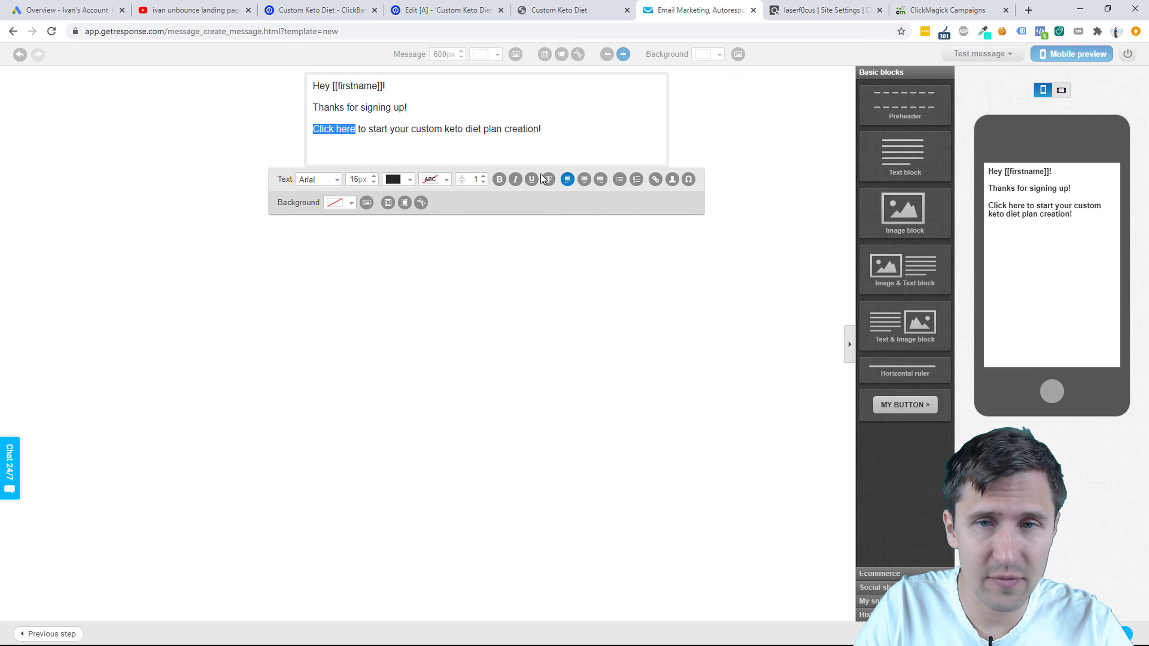
click(654, 180)
click(531, 325)
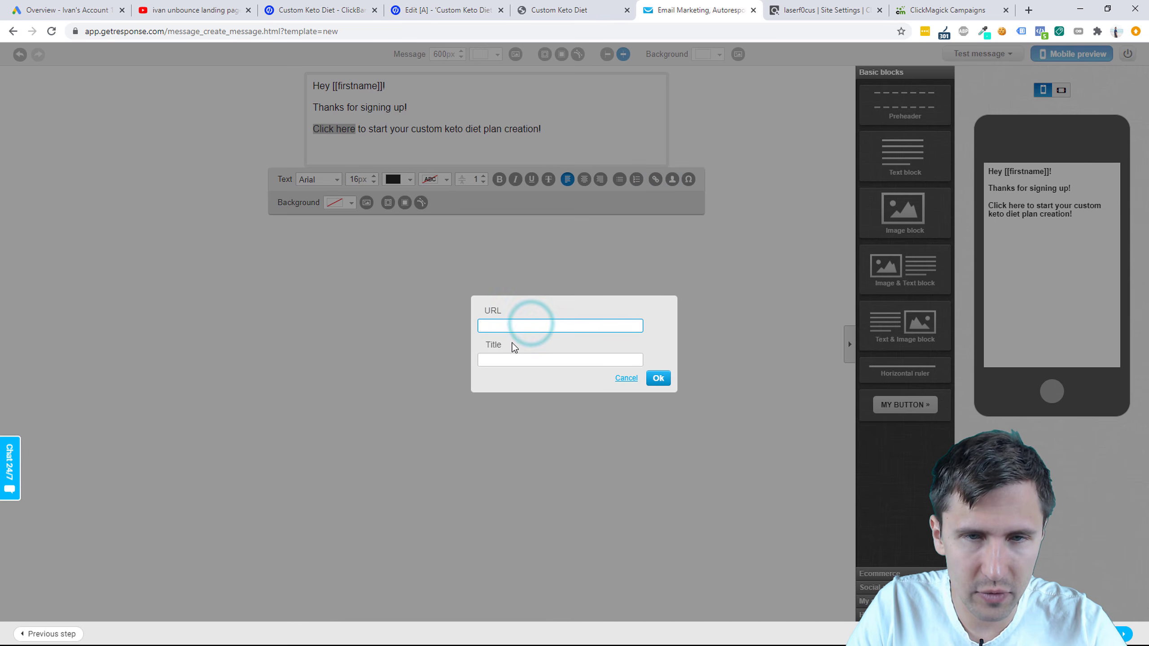
key(ctrl+v)
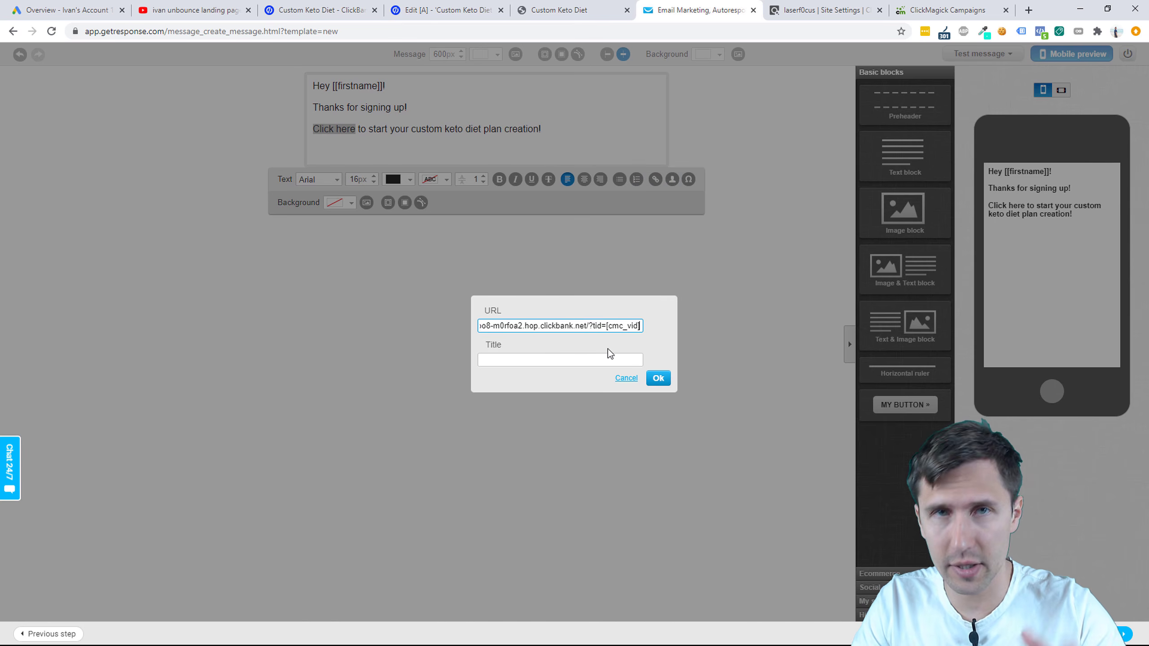
click(659, 379)
click(413, 137)
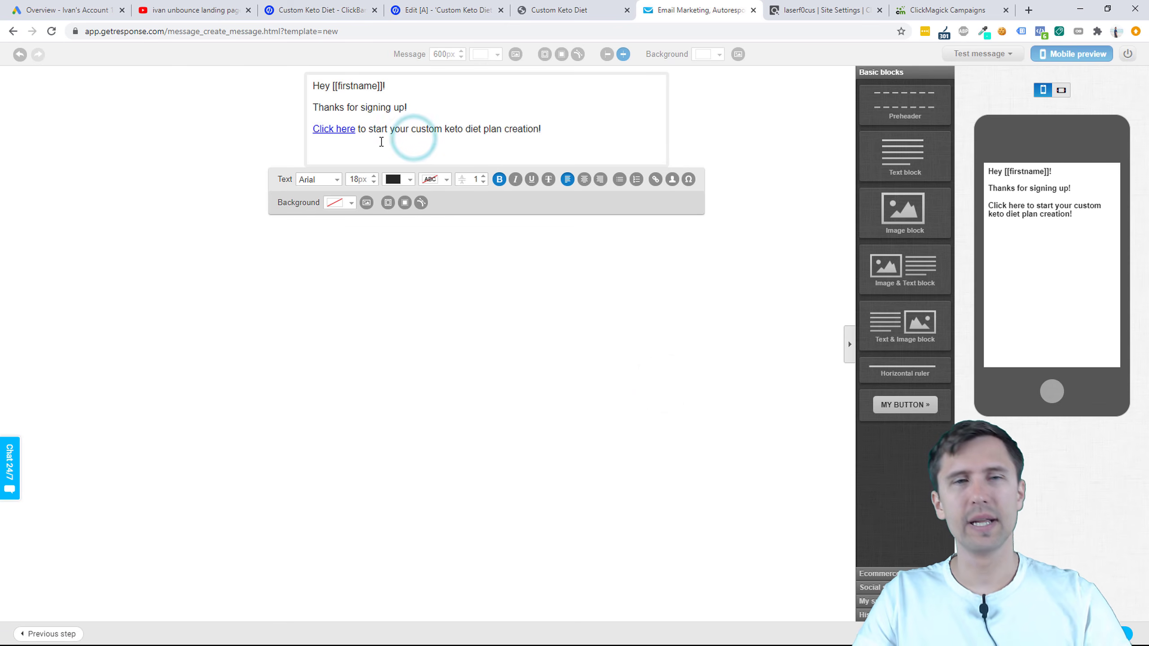
Step: Replace 'creation' in the third line and write the 'Just a little bit about myself' story paragraph
click(333, 147)
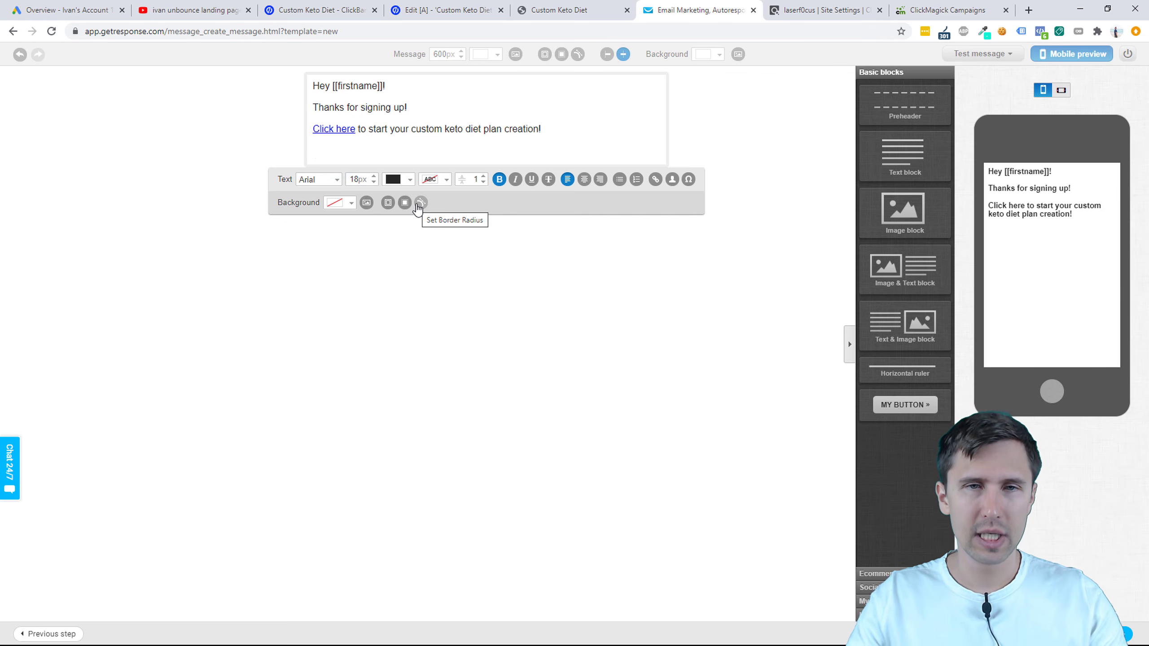
double_click(524, 126)
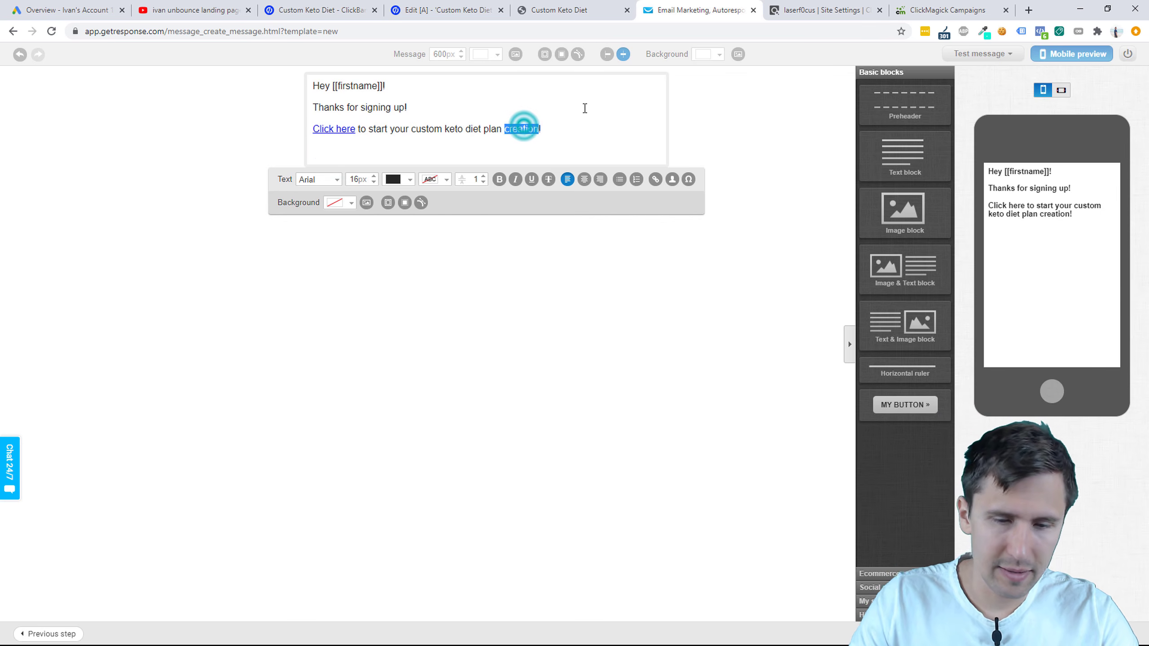
text(process)
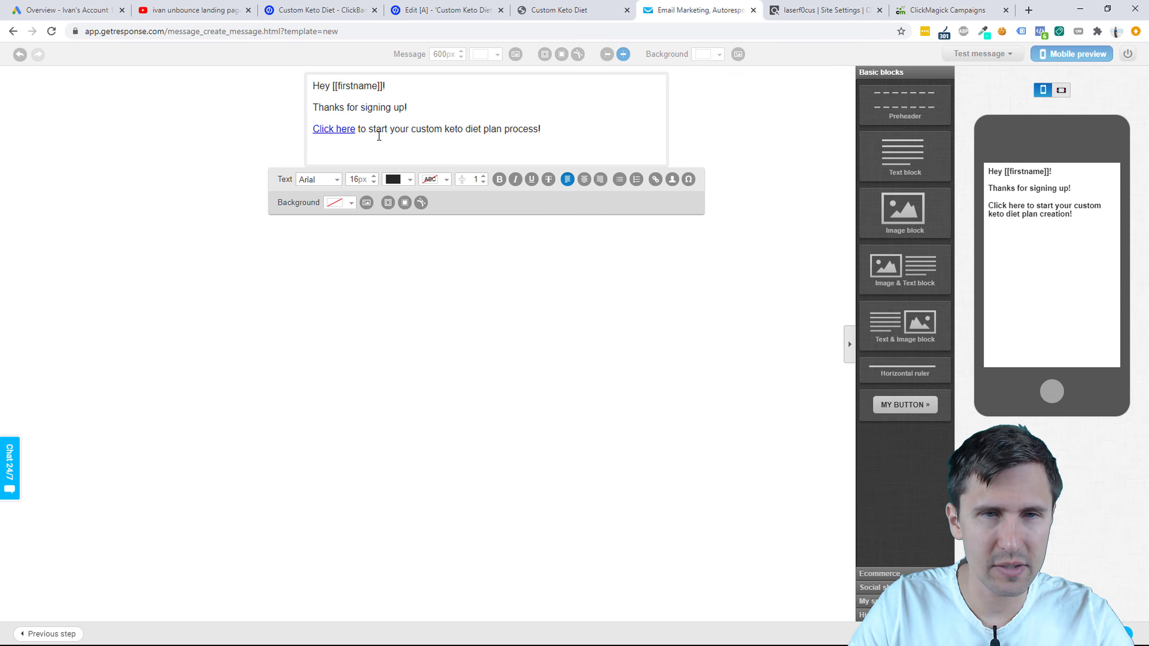
click(339, 156)
text(Just a)
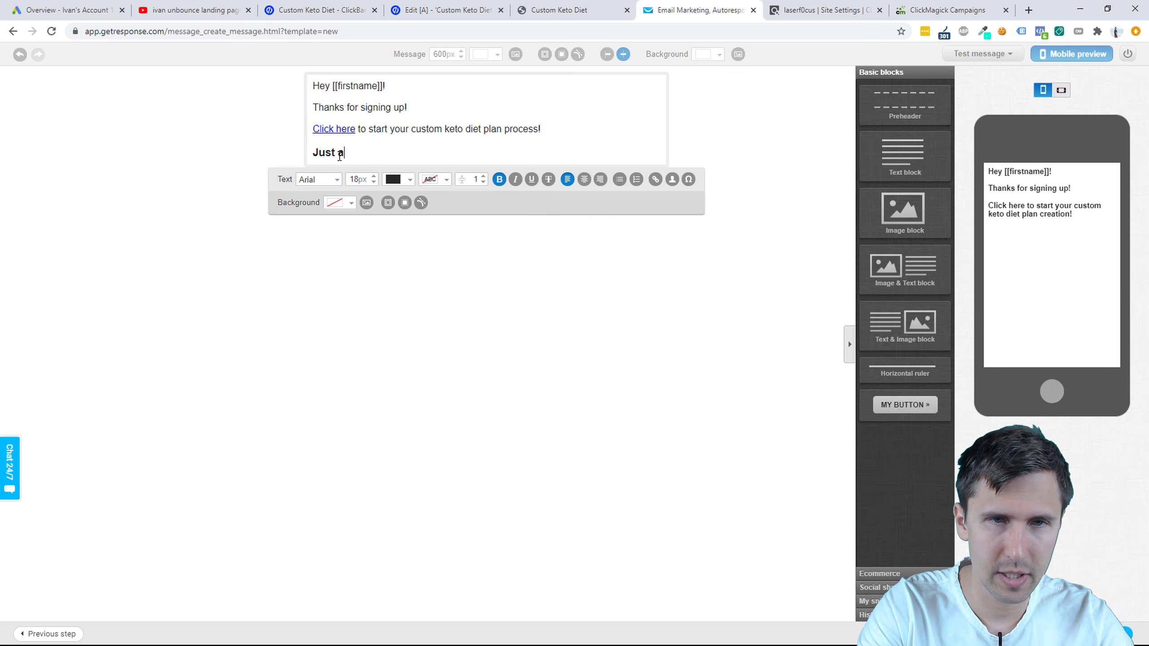
text( little bit about myself - I)
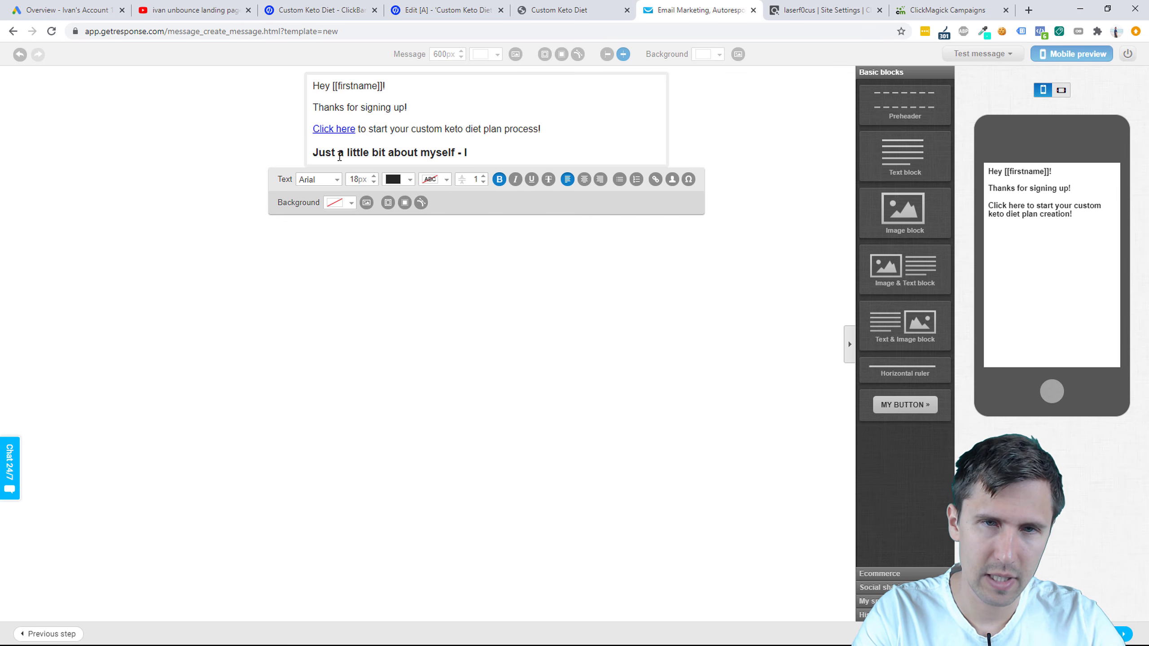
text(hate)
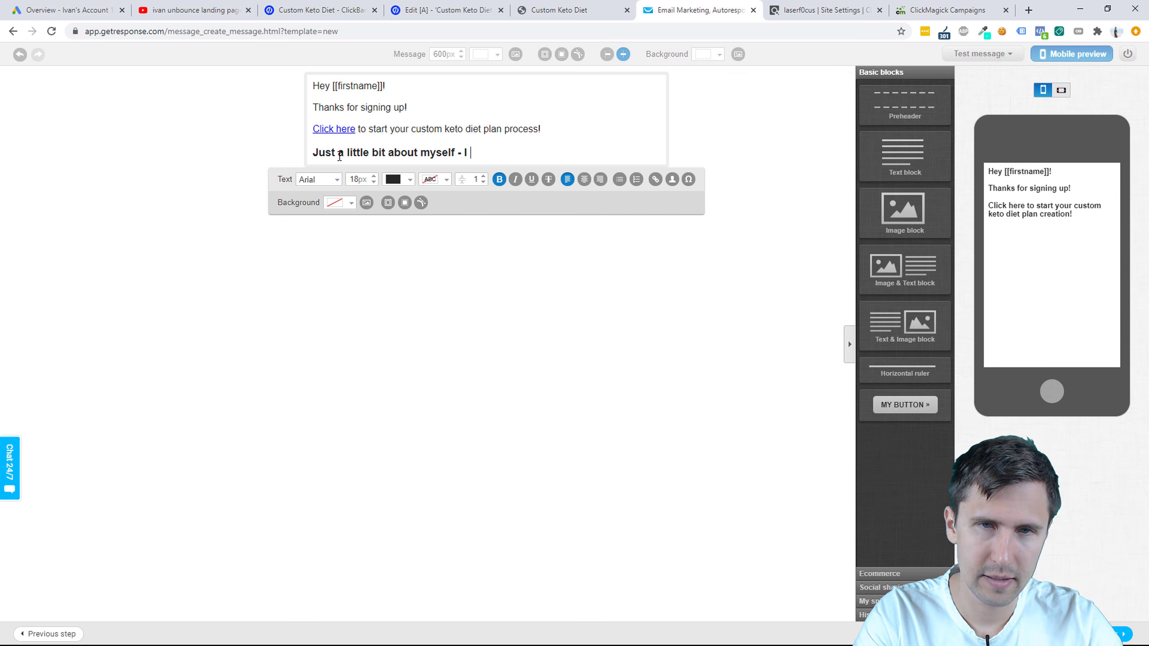
text(started this program )
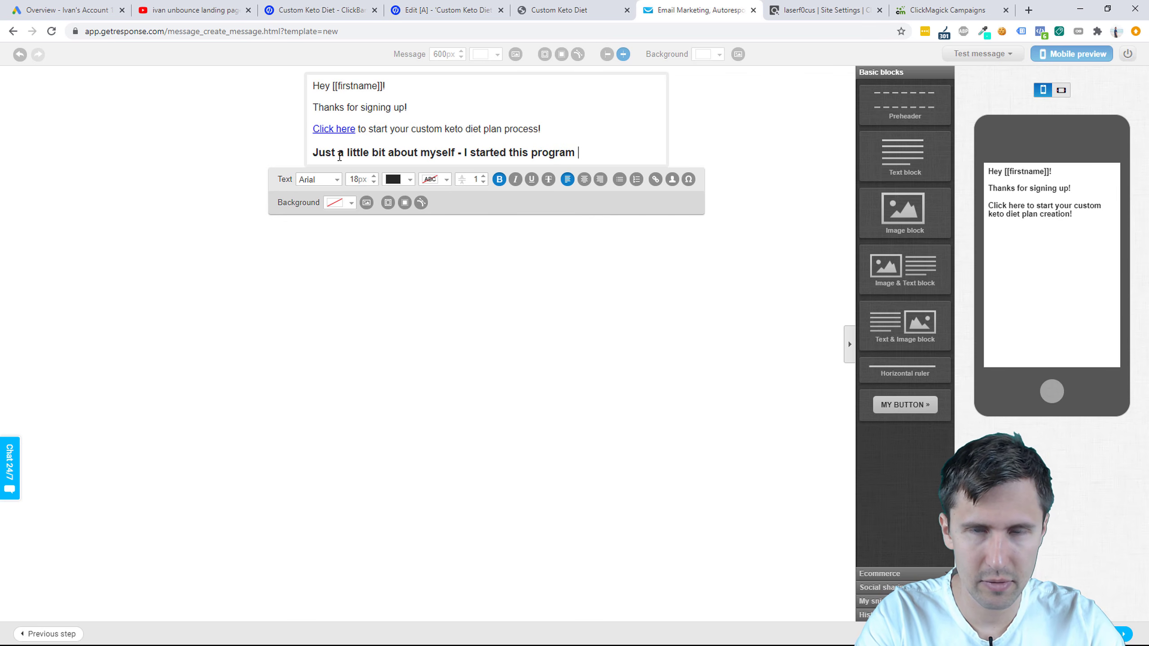
text(5 years ago b)
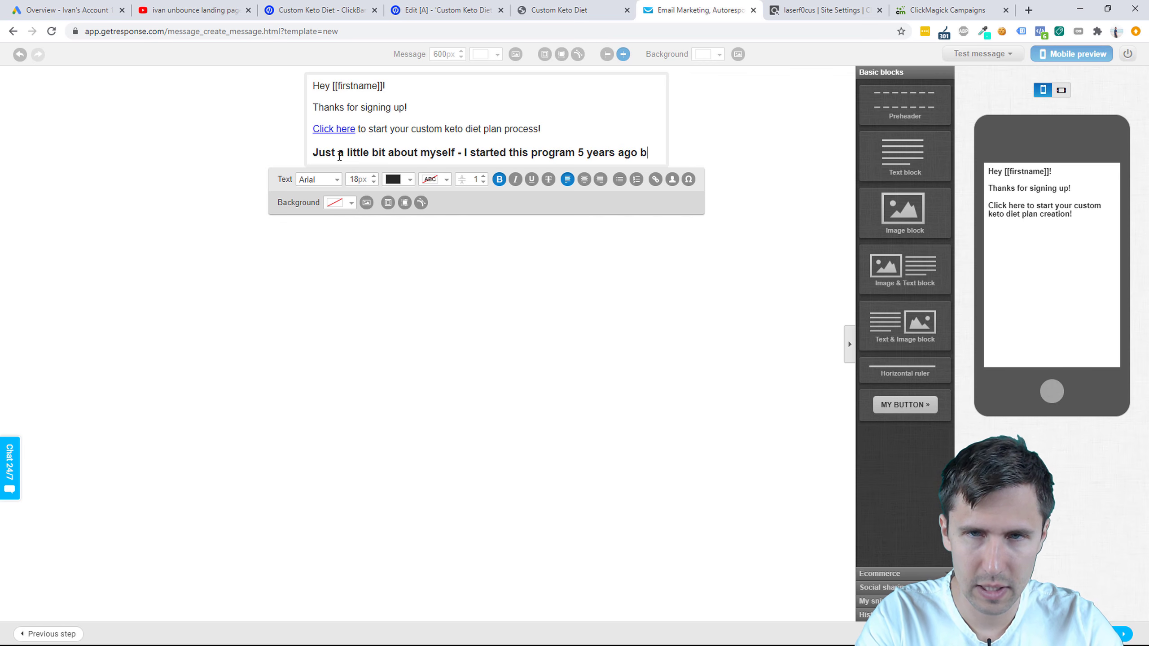
text(ecause I absolutely hated the)
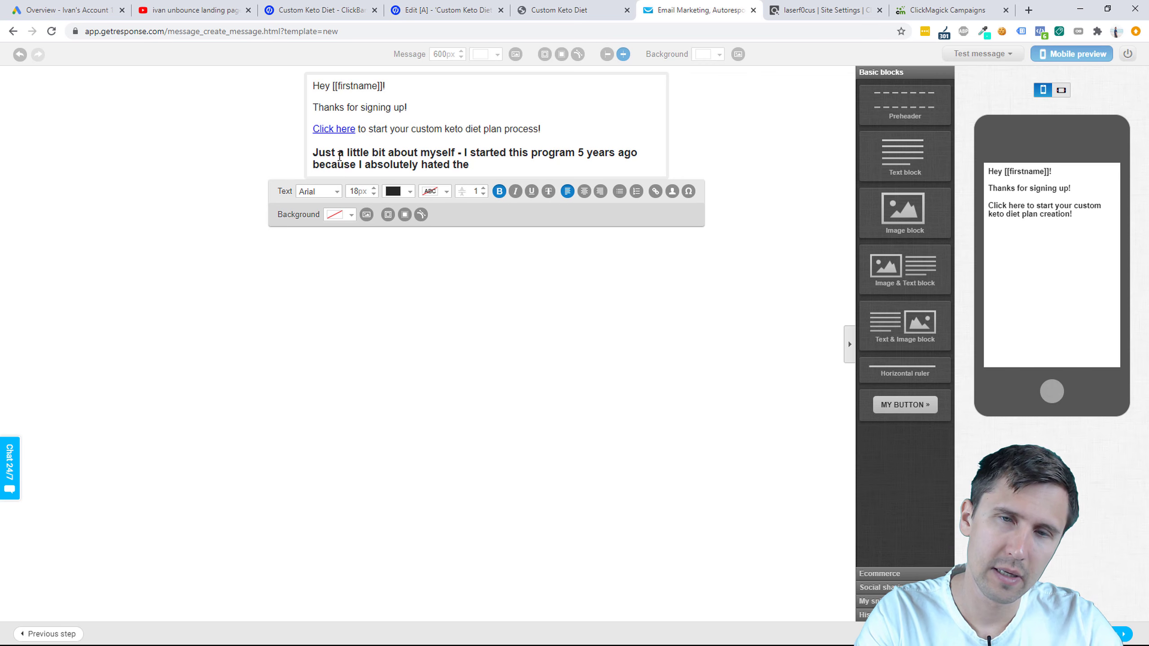
text( specific )
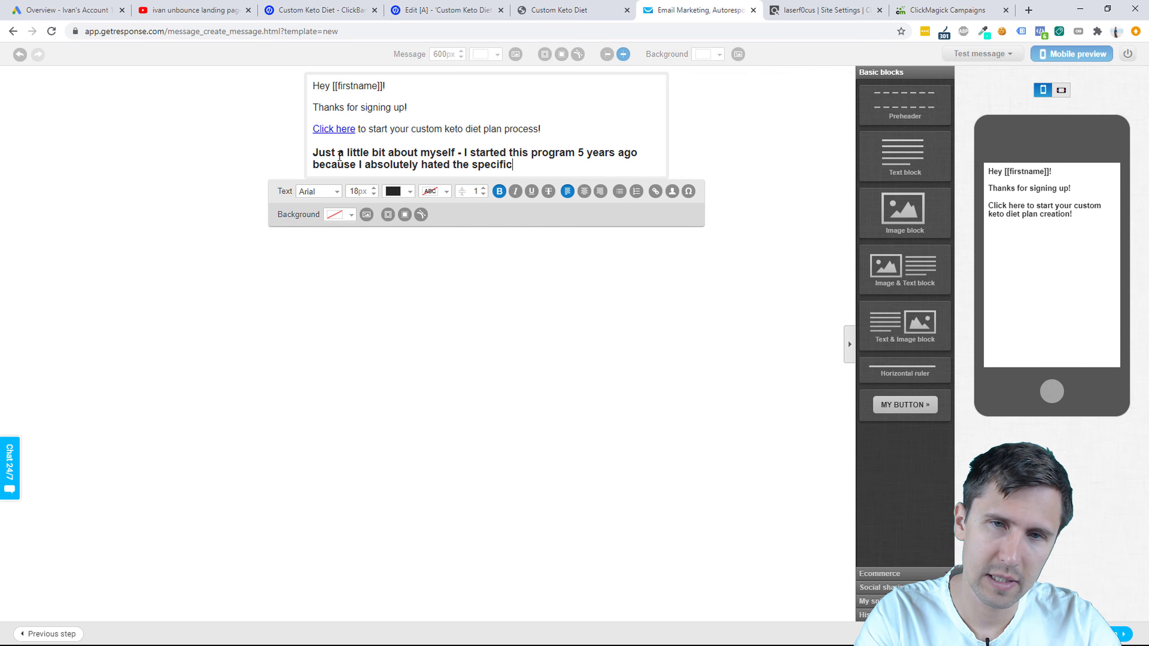
text(keto diet plans t)
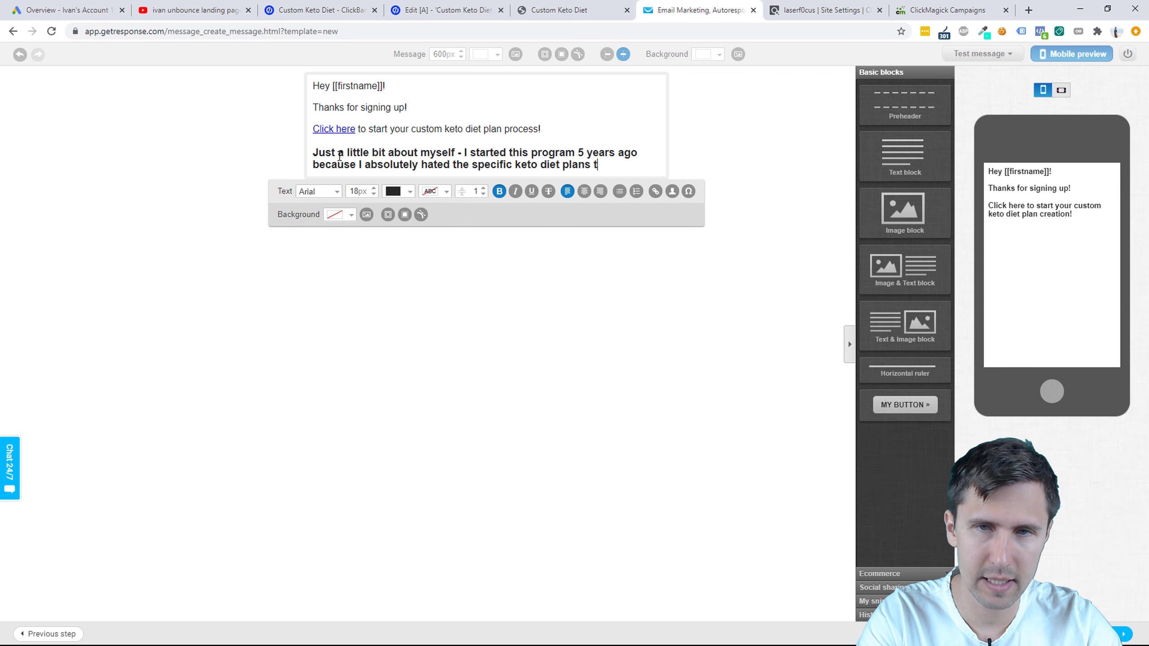
text(hat just didn't work for me.)
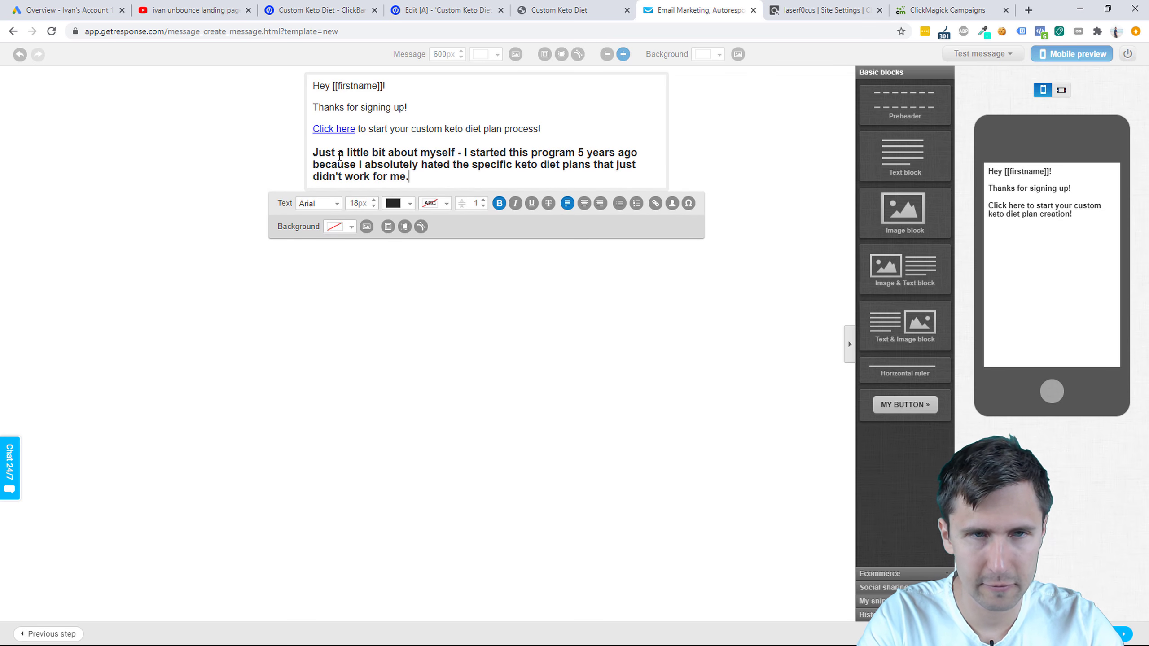
key(Return)
Step: Add paragraphs on fitting your own height and weight, how this plan helps YOU, and upcoming tips
text(My hei)
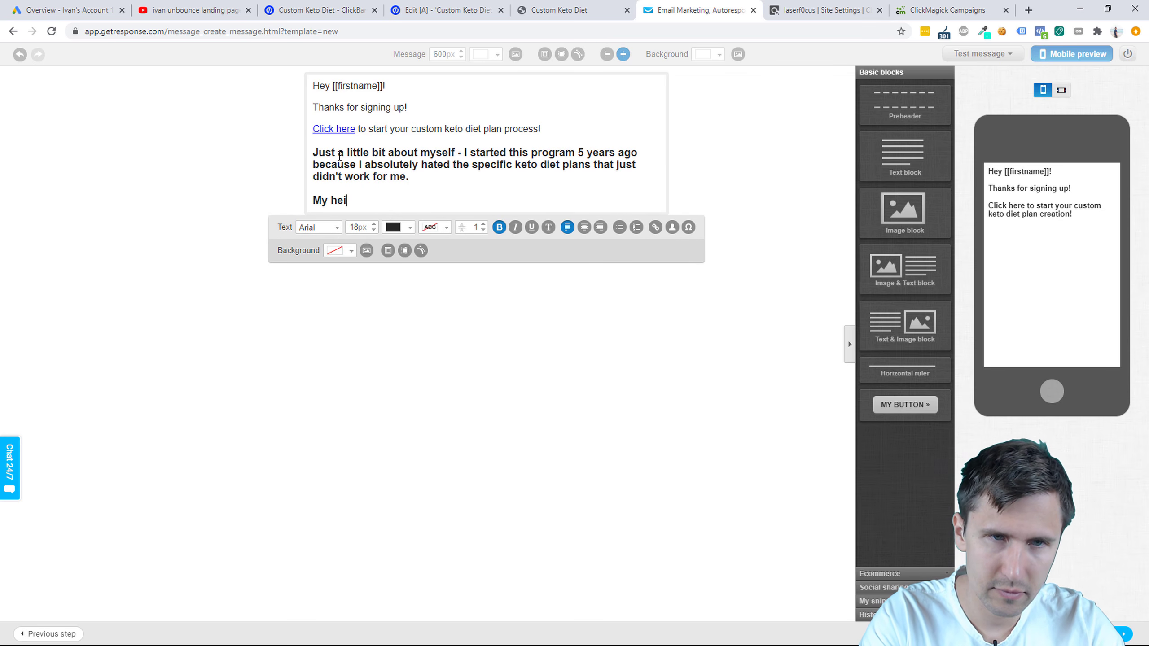
text(ght and weight were different)
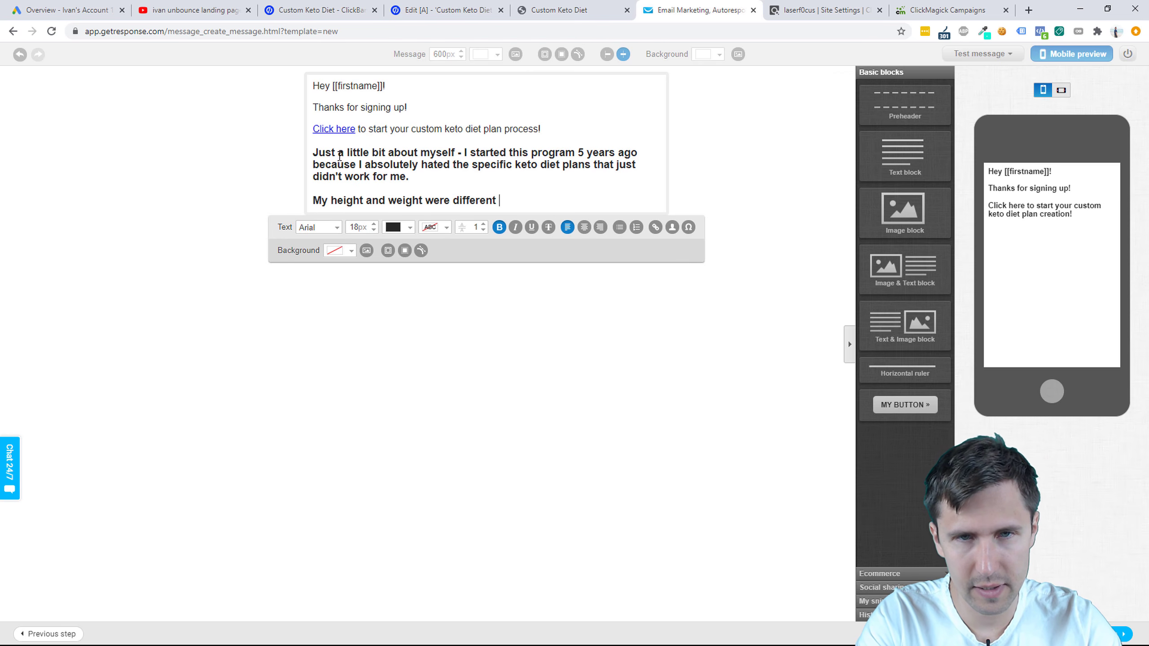
text( than what was specifie)
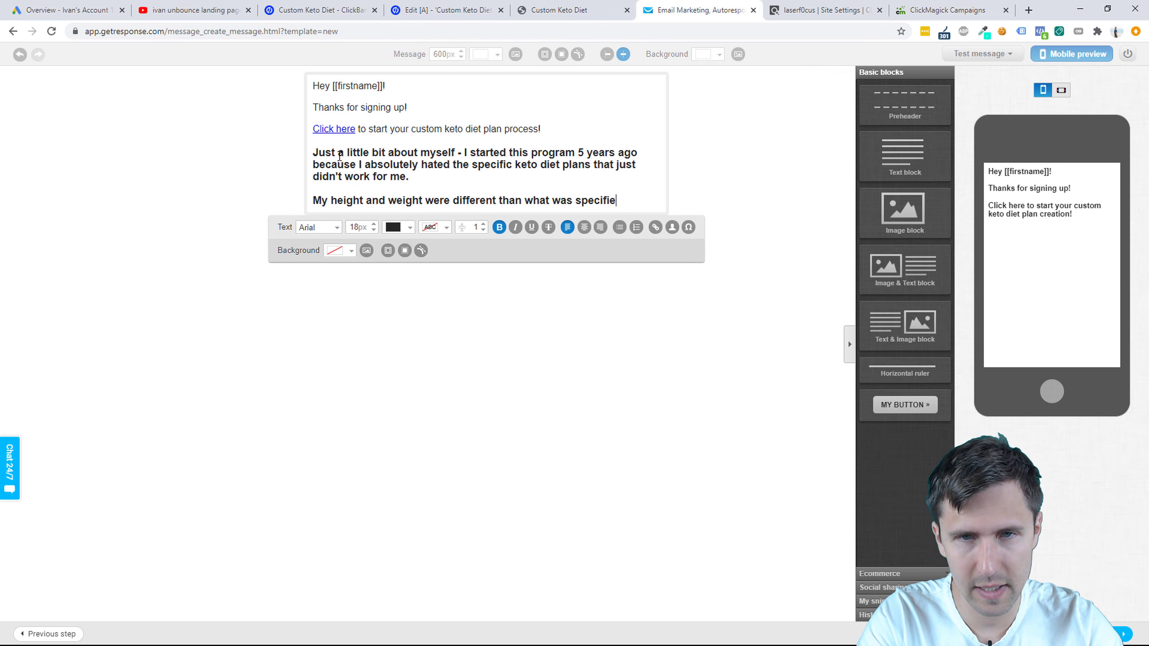
text(d, and so I reali)
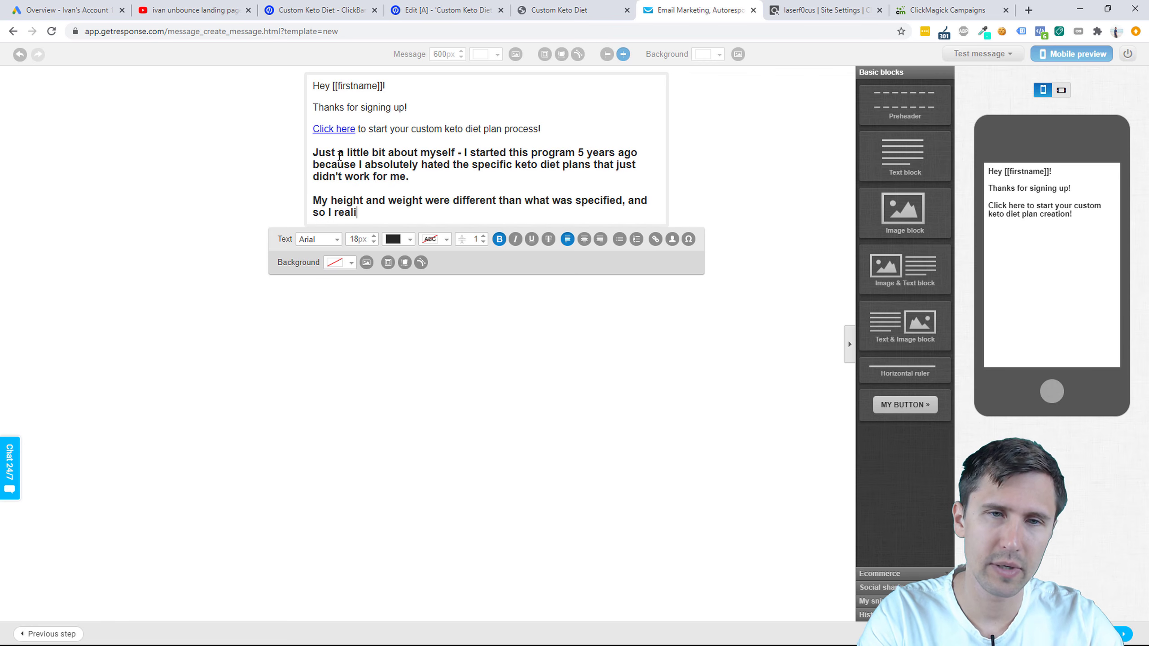
text(zed that I had to cre)
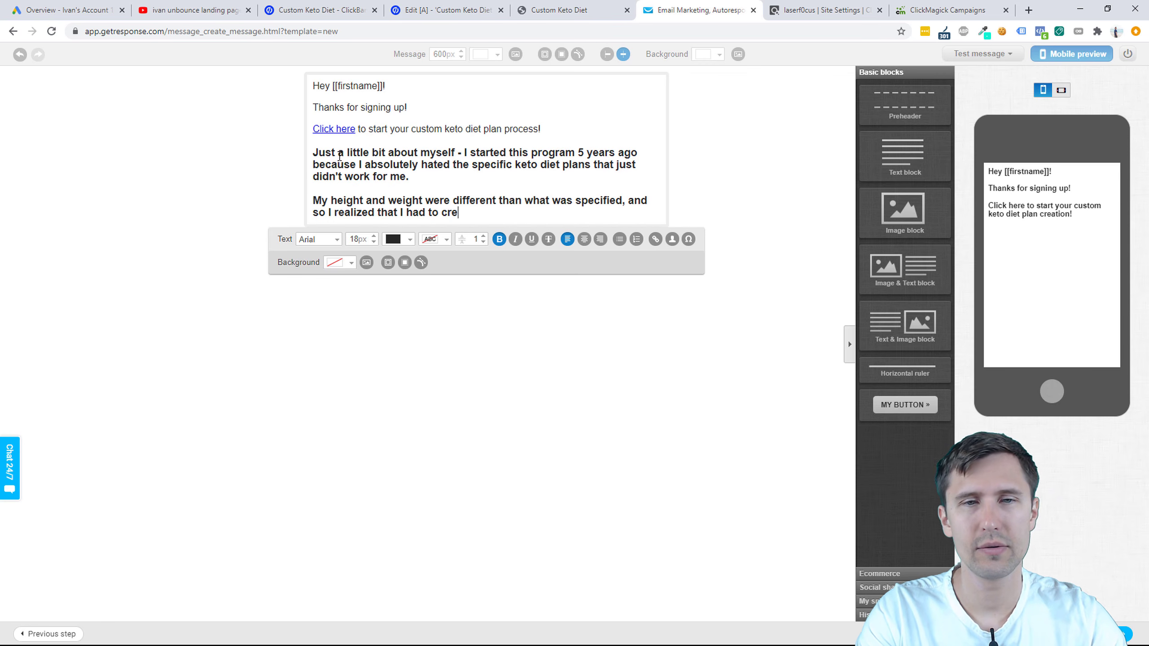
text(ate a custom plan)
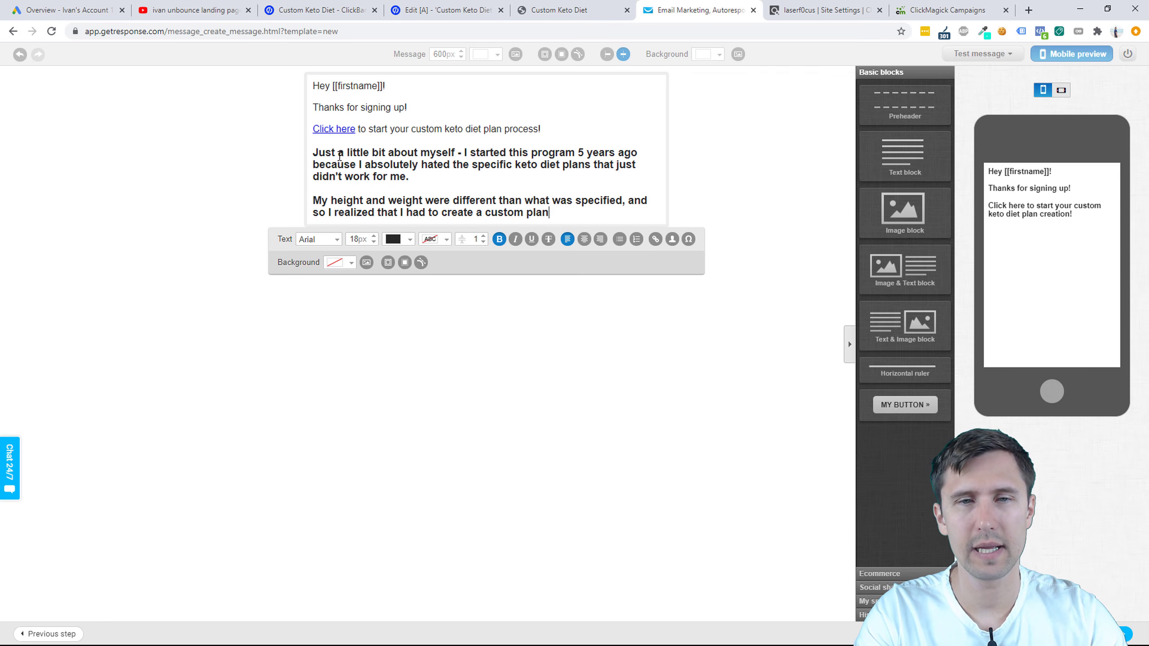
text( tailored to )
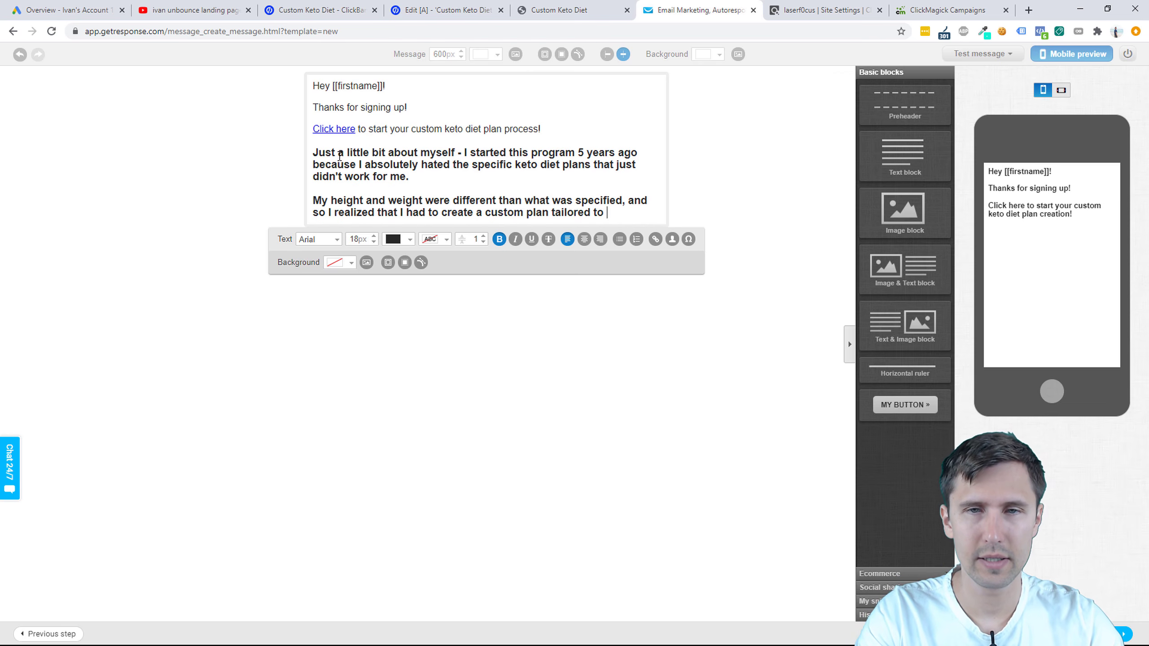
text(each individua)
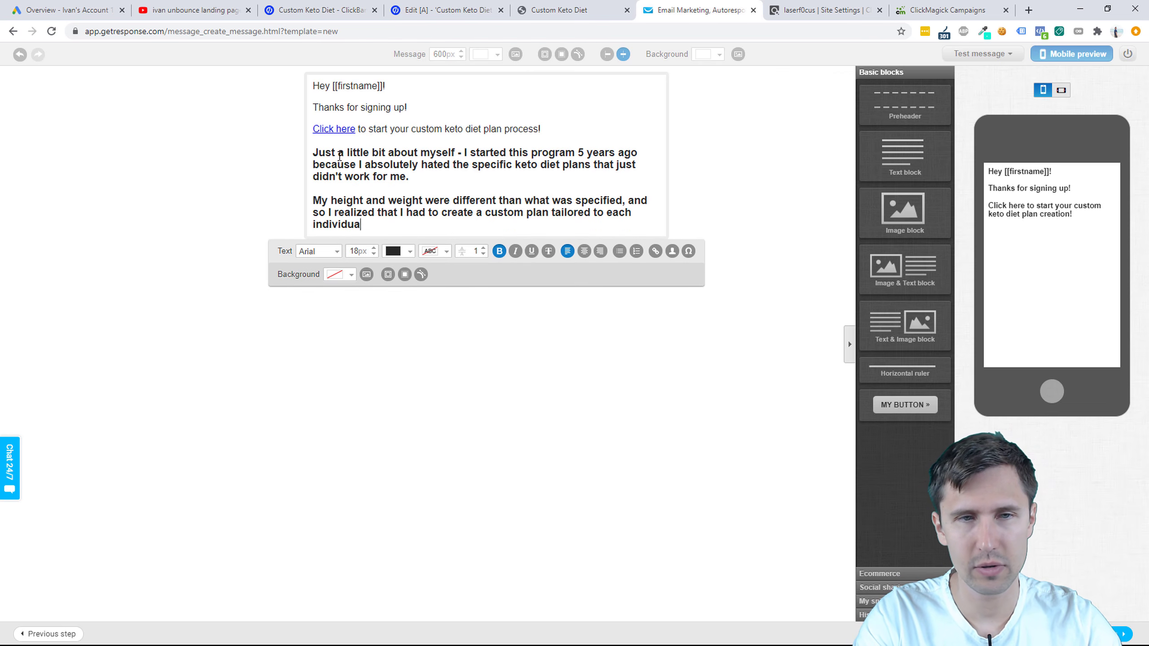
text(l.)
key(Return)
text(This)
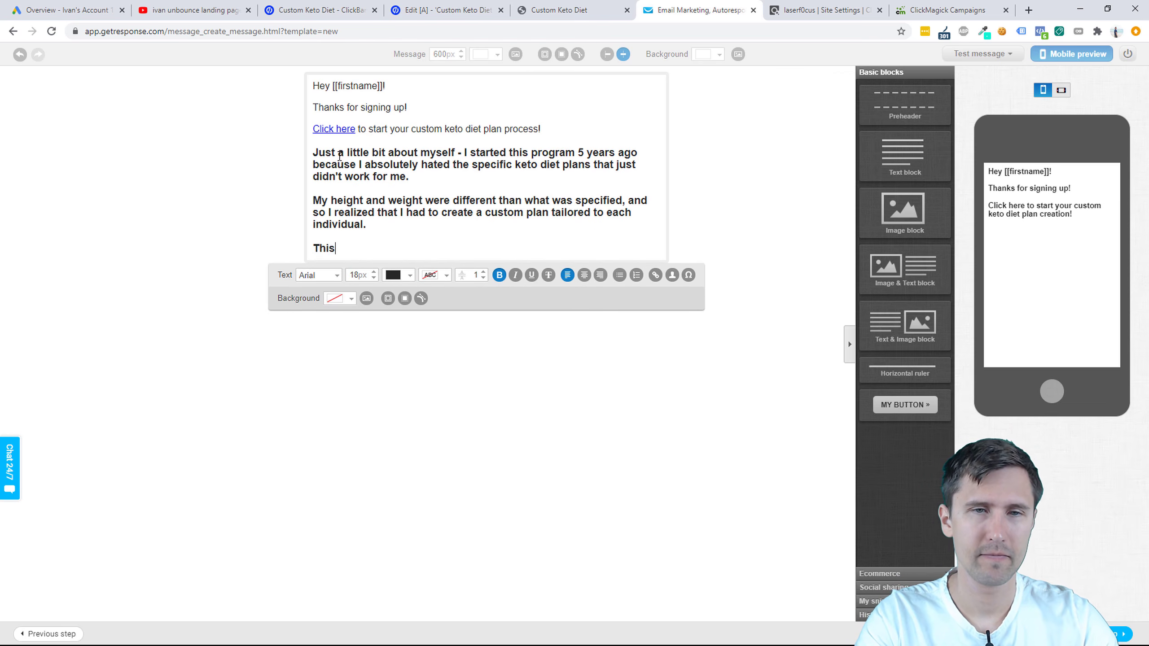
text( is where this custom k)
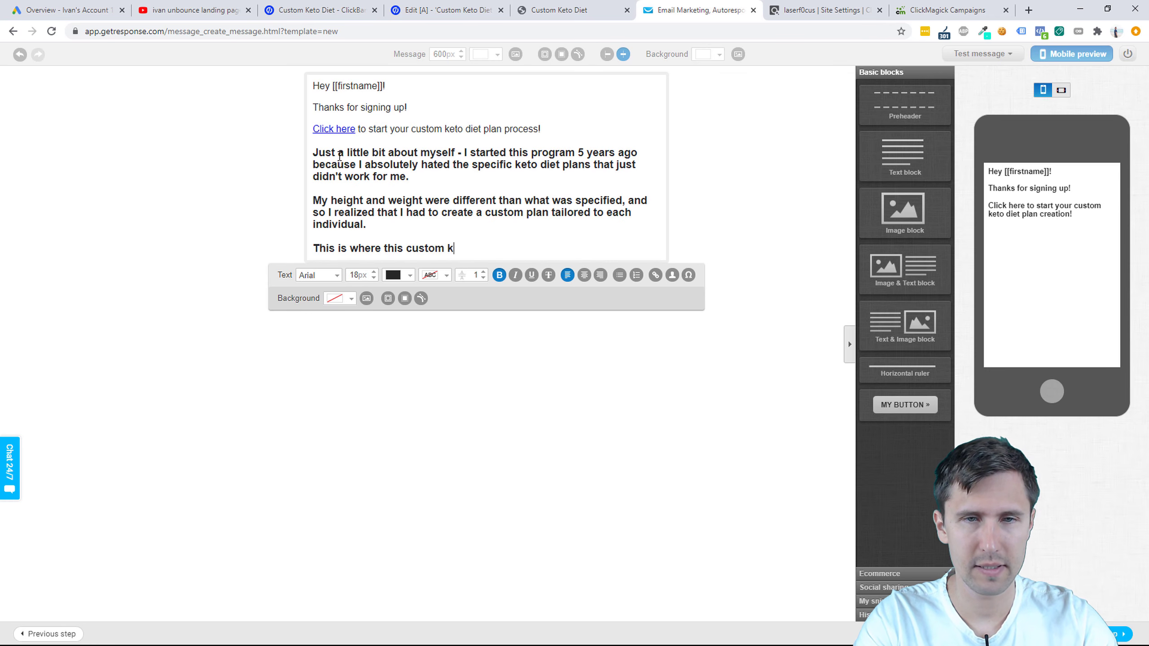
text(eto diet plan comes in)
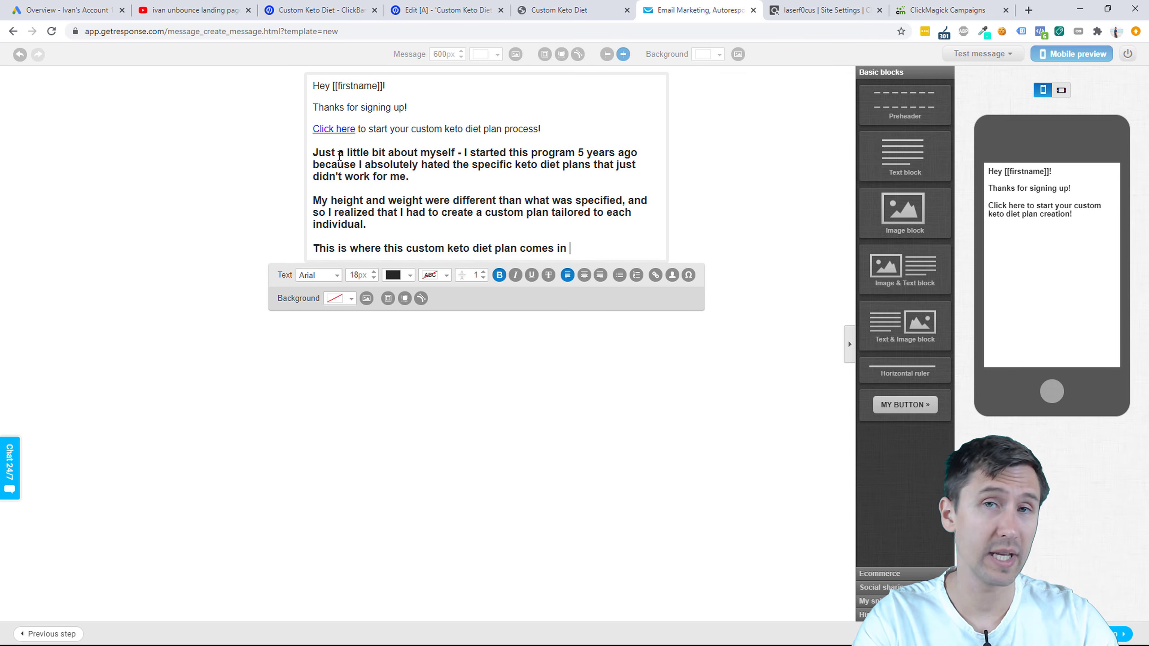
text( to)
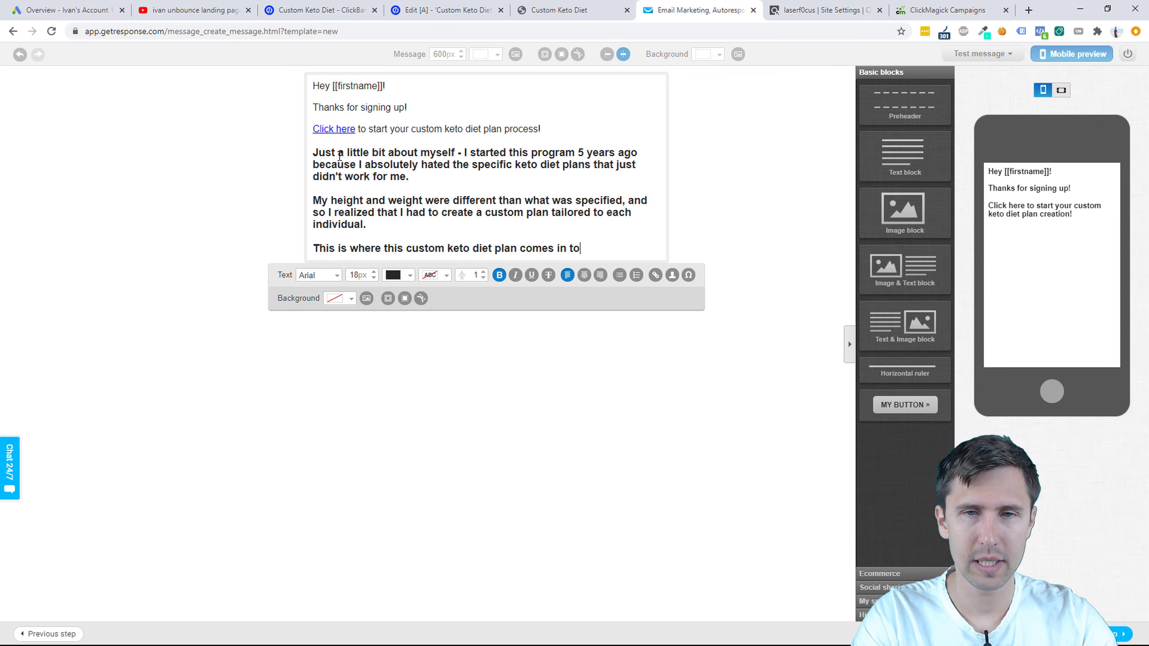
text( help YOU )
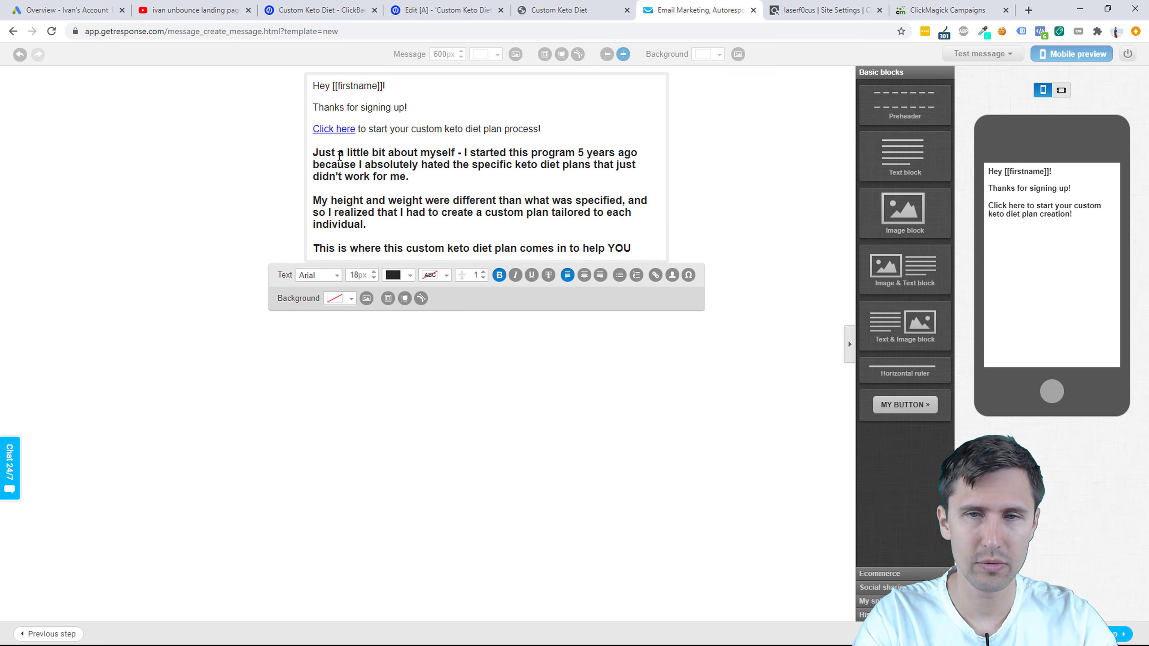
text(find the right pla)
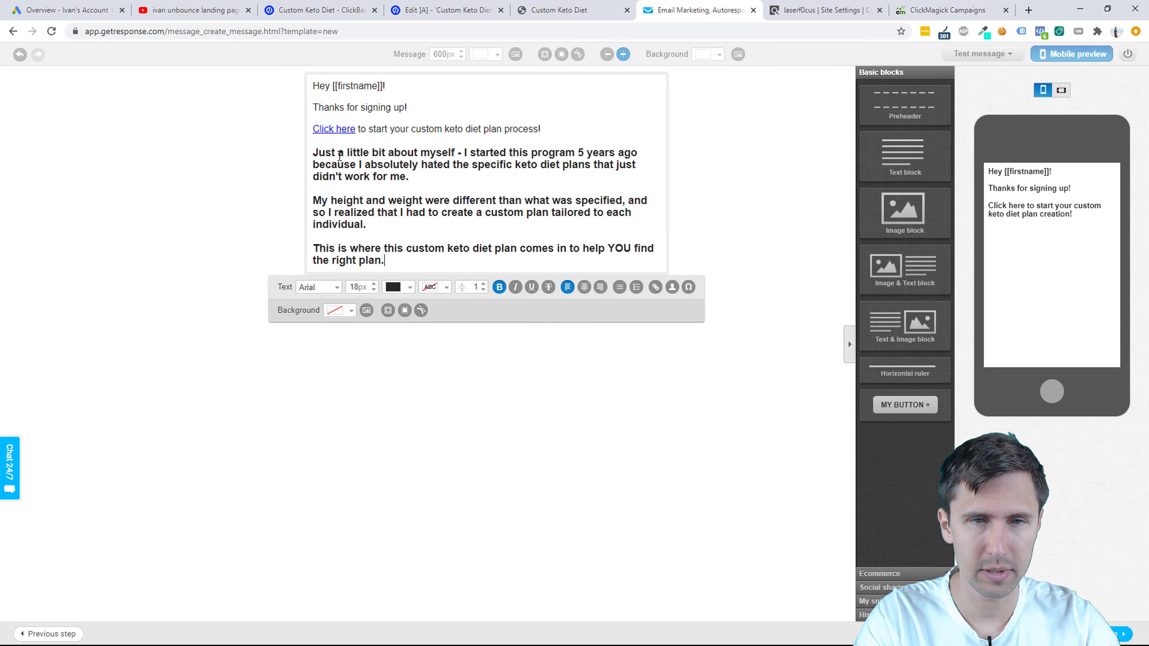
text(n.)
key(Return)
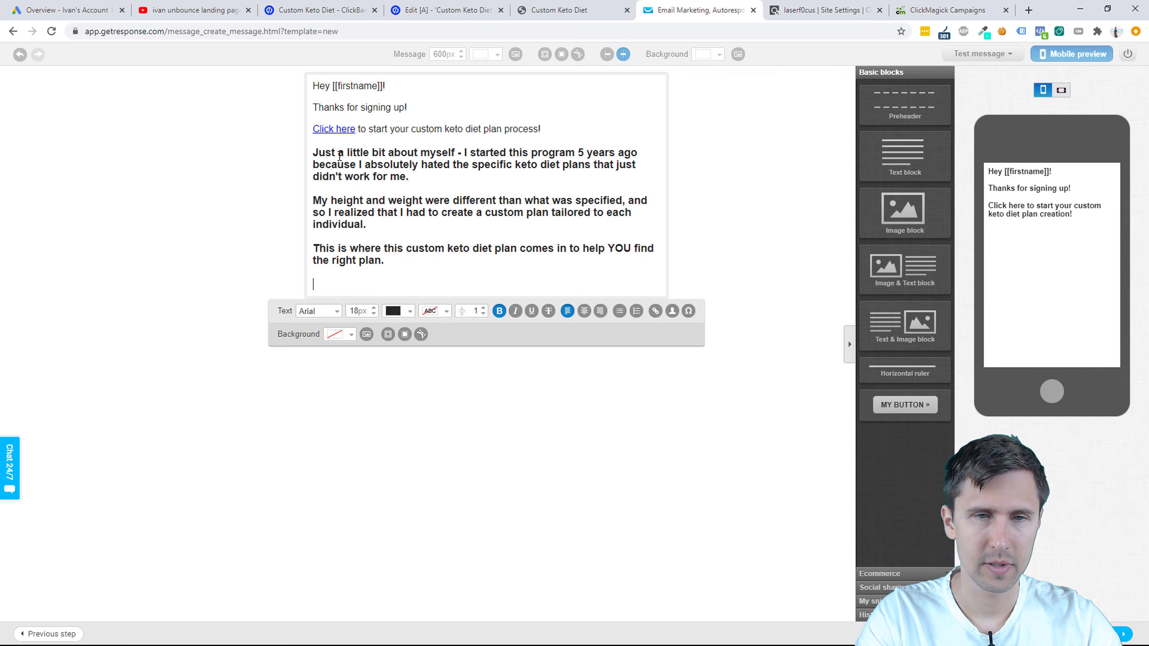
text(Kee)
key(BackSpace)
key(BackSpace)
key(BackSpace)
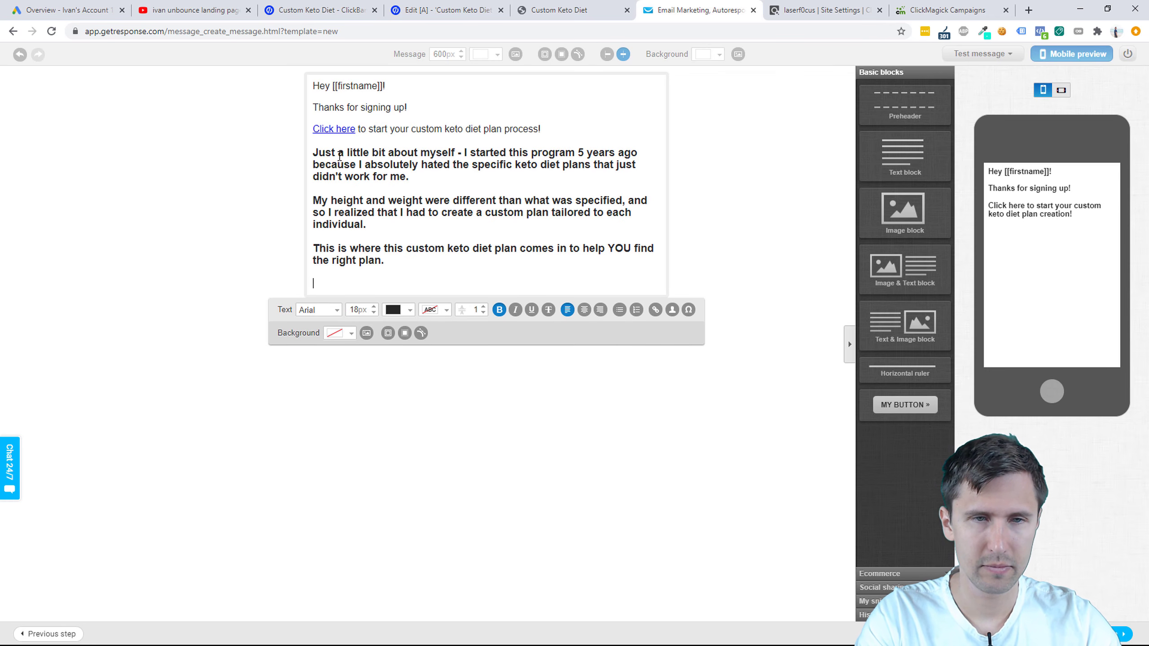
text(Stay tuned and keep an eye out for)
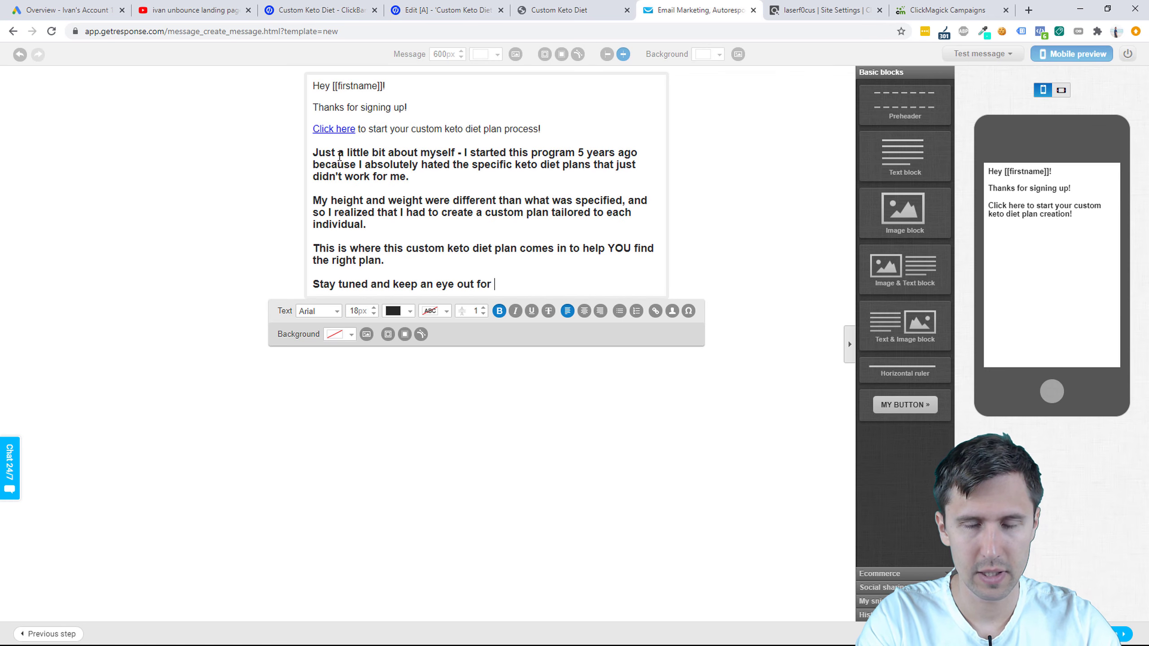
text( further emails from )
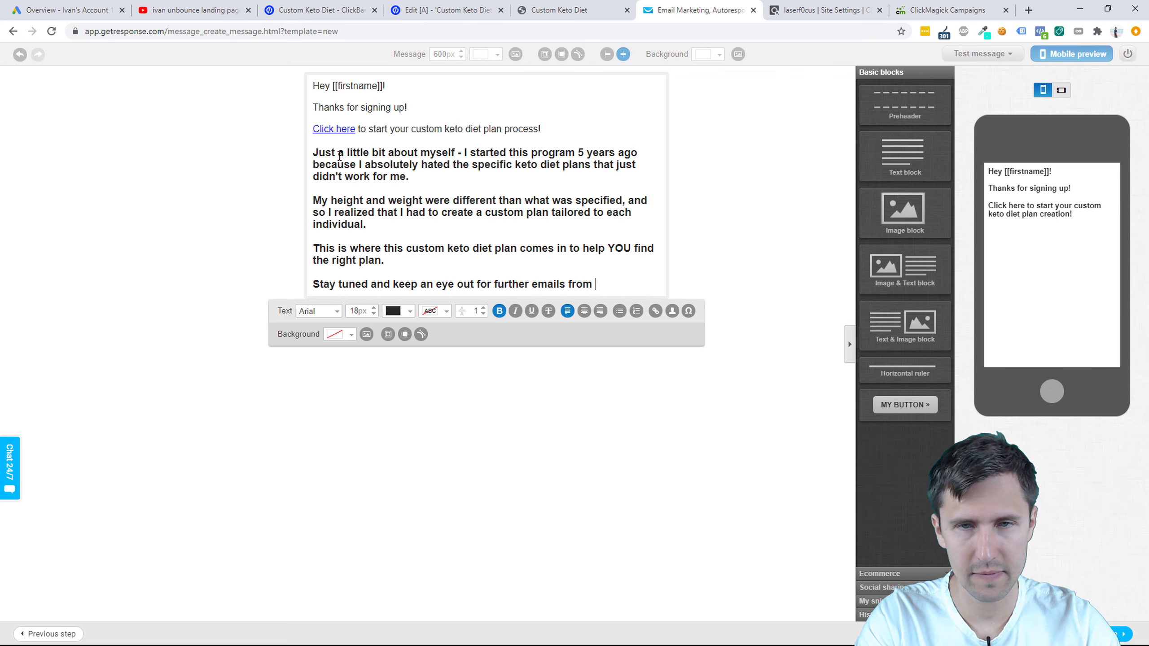
text(me an)
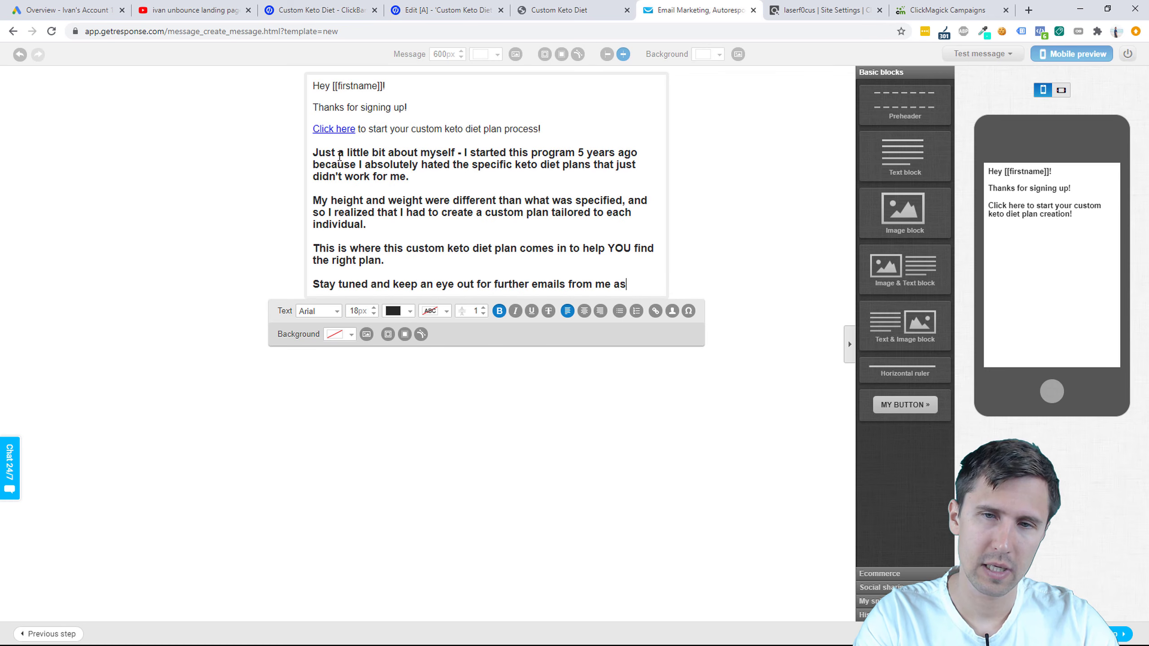
text( I'll be giving )
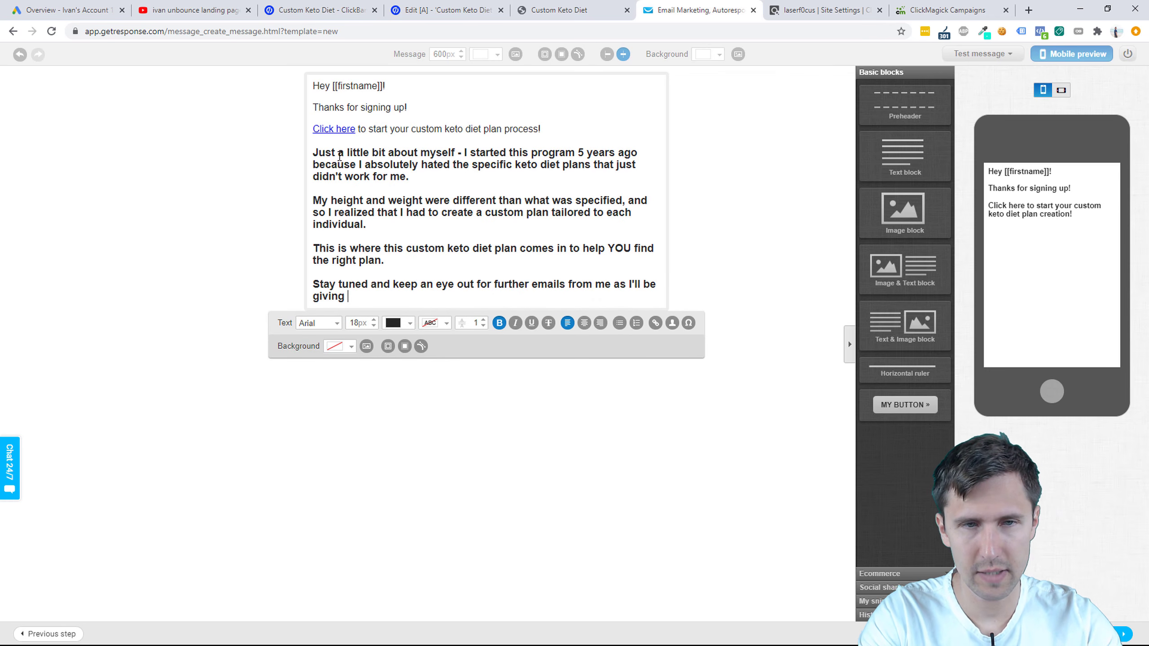
text(you more helpful tips)
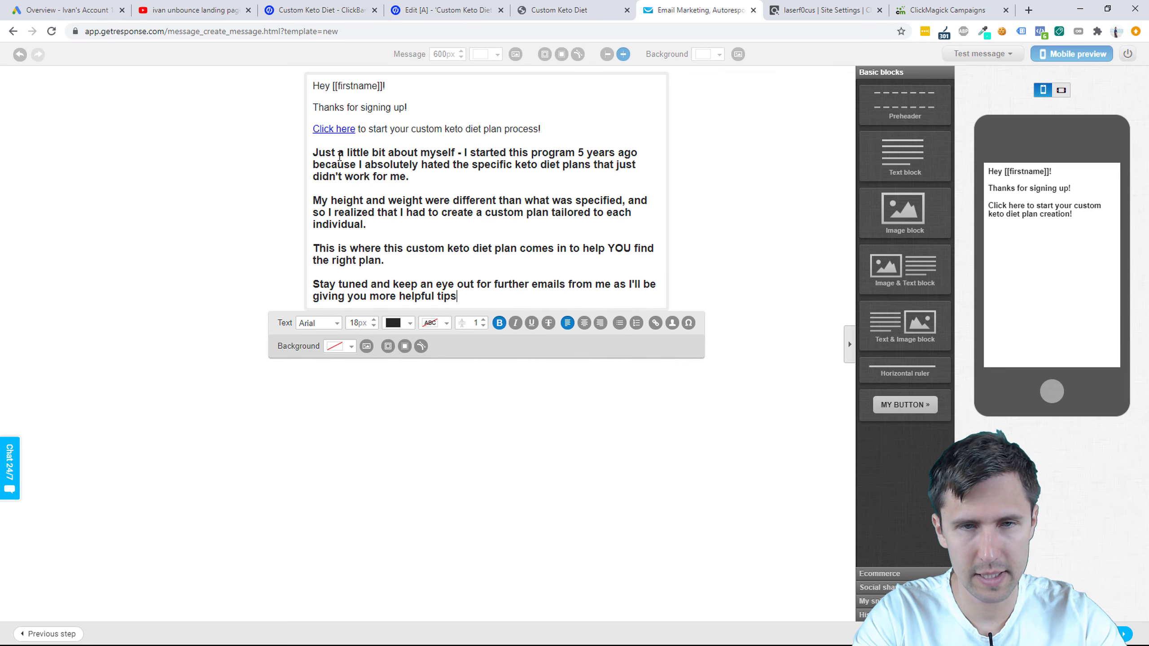
text( and advice )
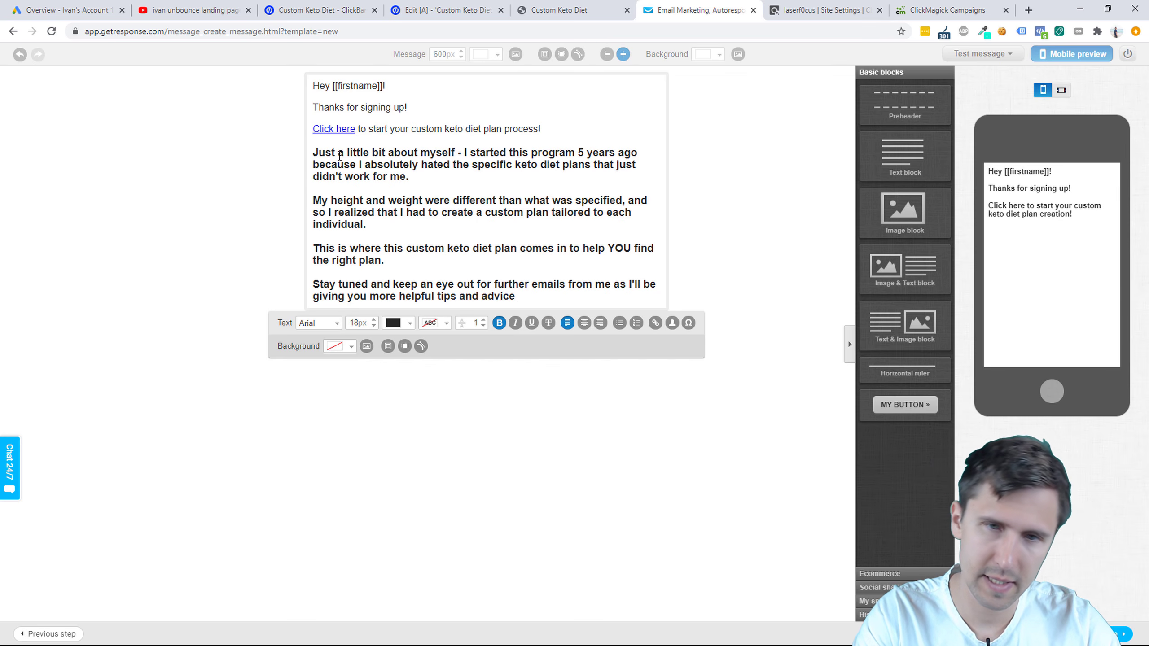
text(on your keto die)
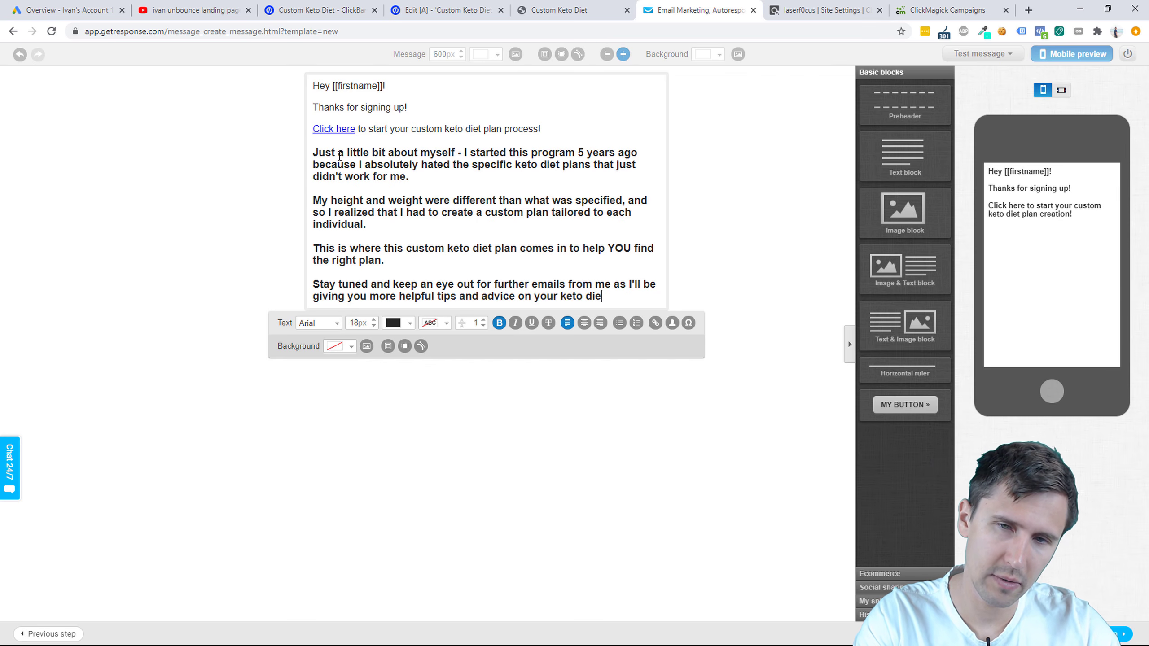
text(t journey.)
key(Return)
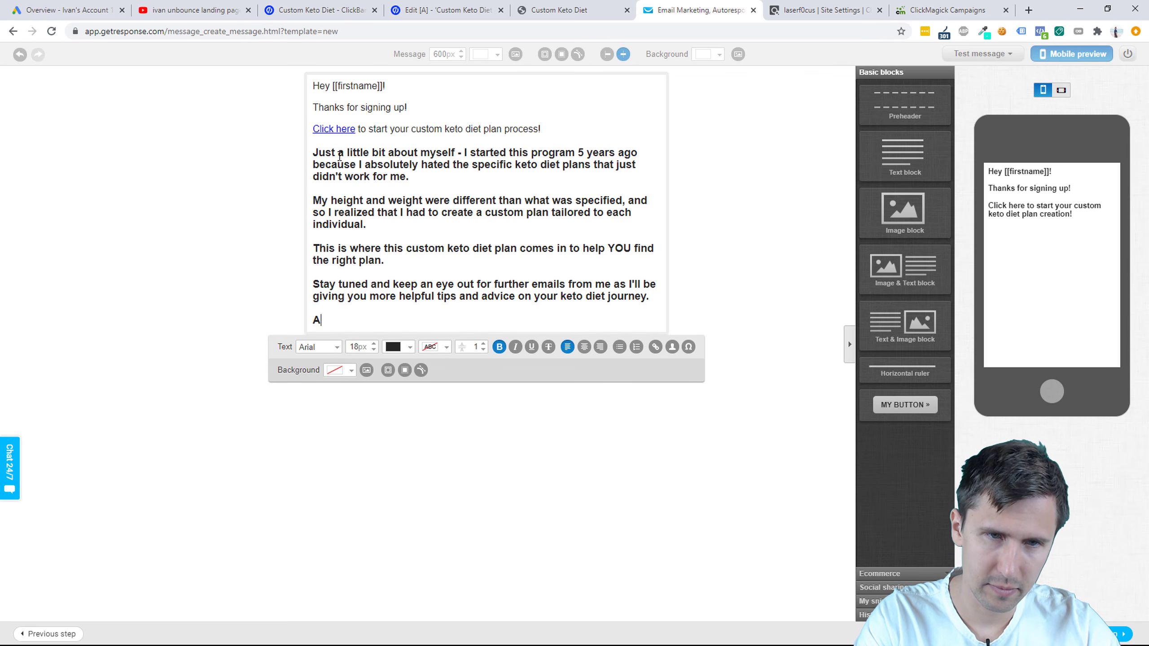
Step: Ask readers to whitelist the sender's email address so emails avoid the spam folder
text(Al)
key(BackSpace)
key(BackSpace)
text(Also,)
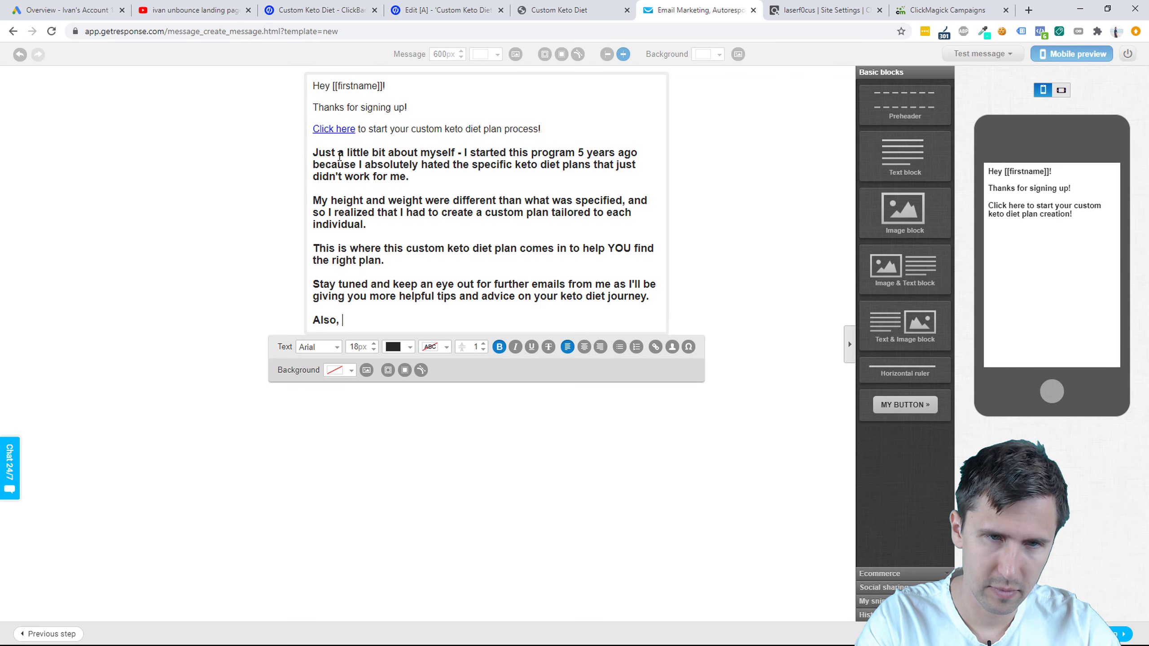
text( please make sur)
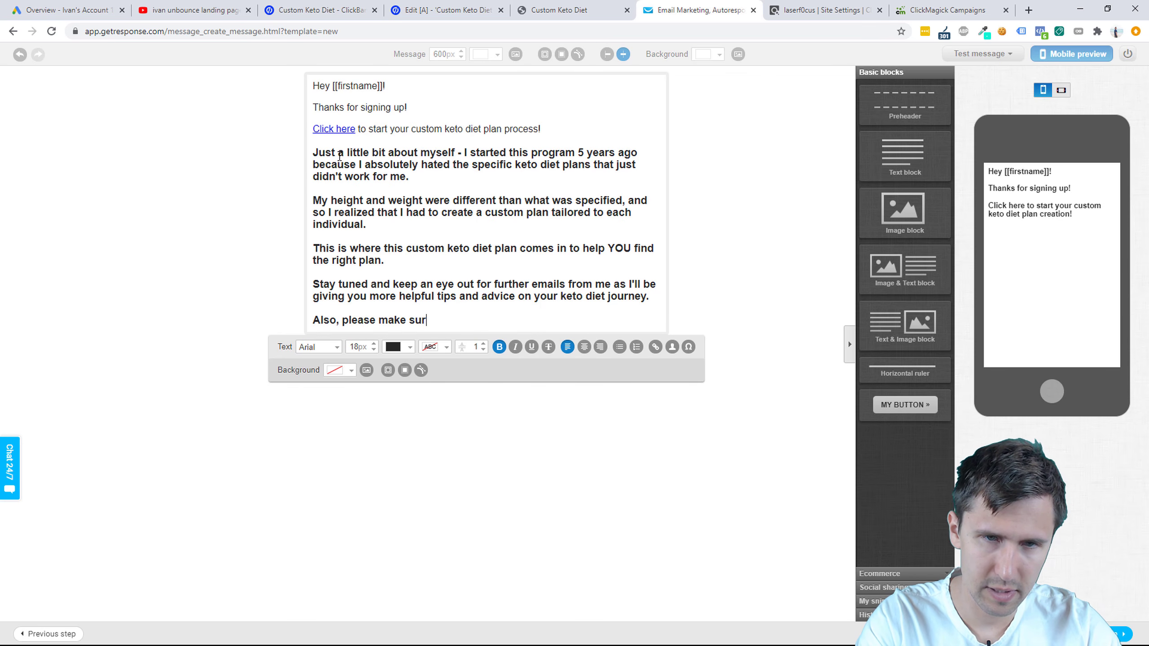
text(e to whitelist)
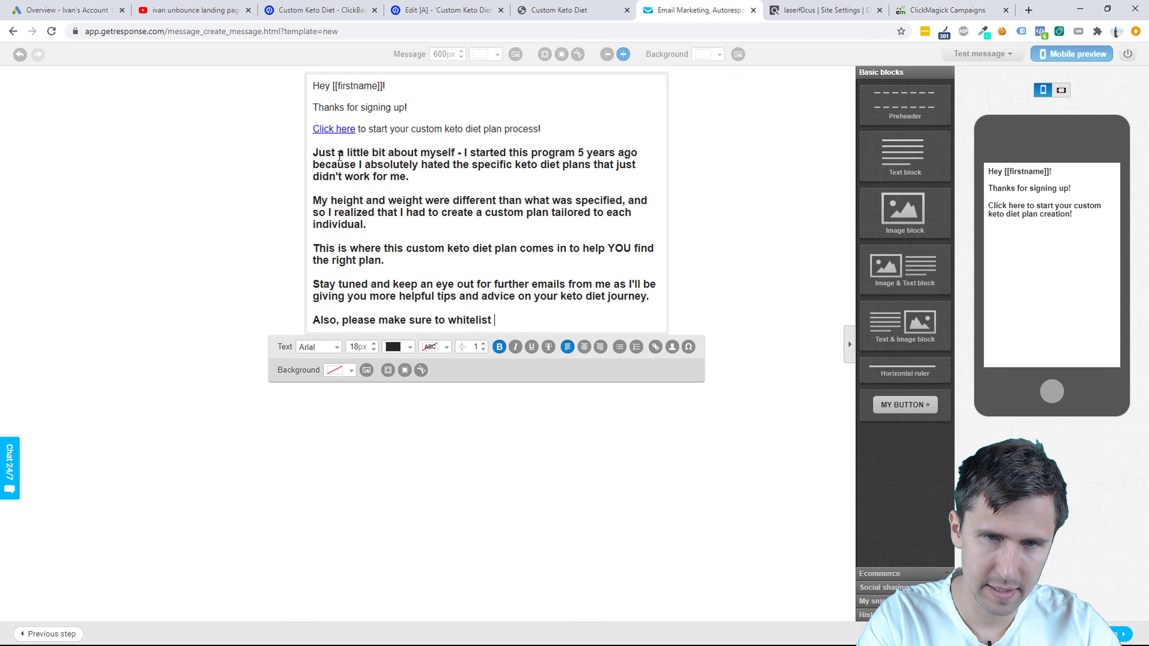
text( this email )
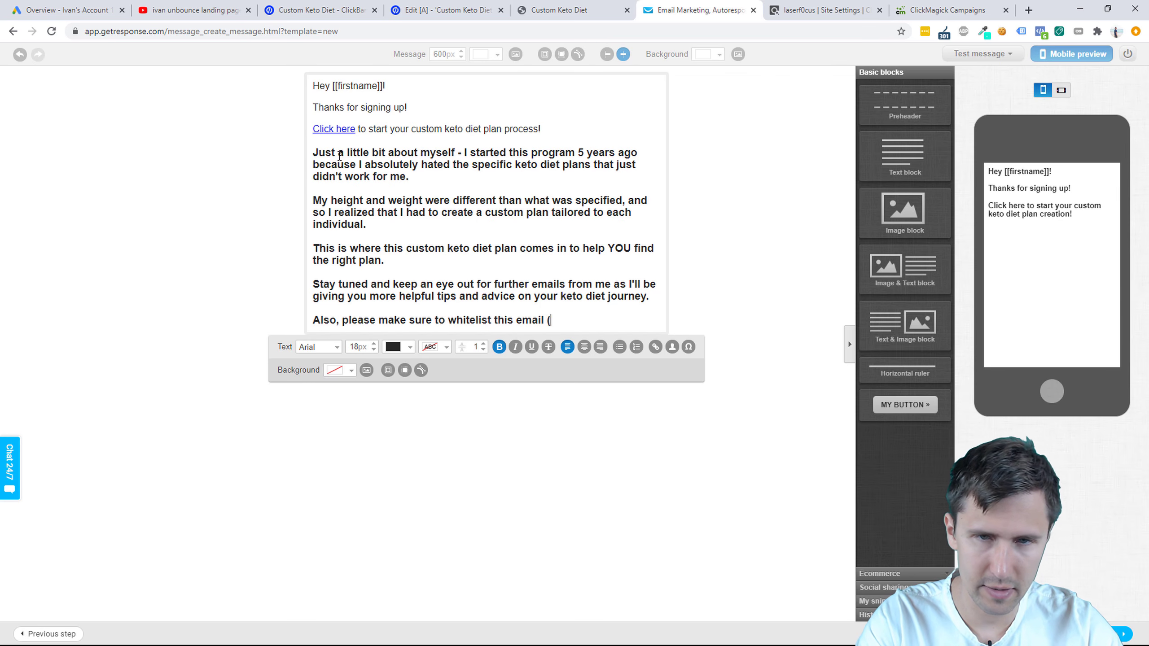
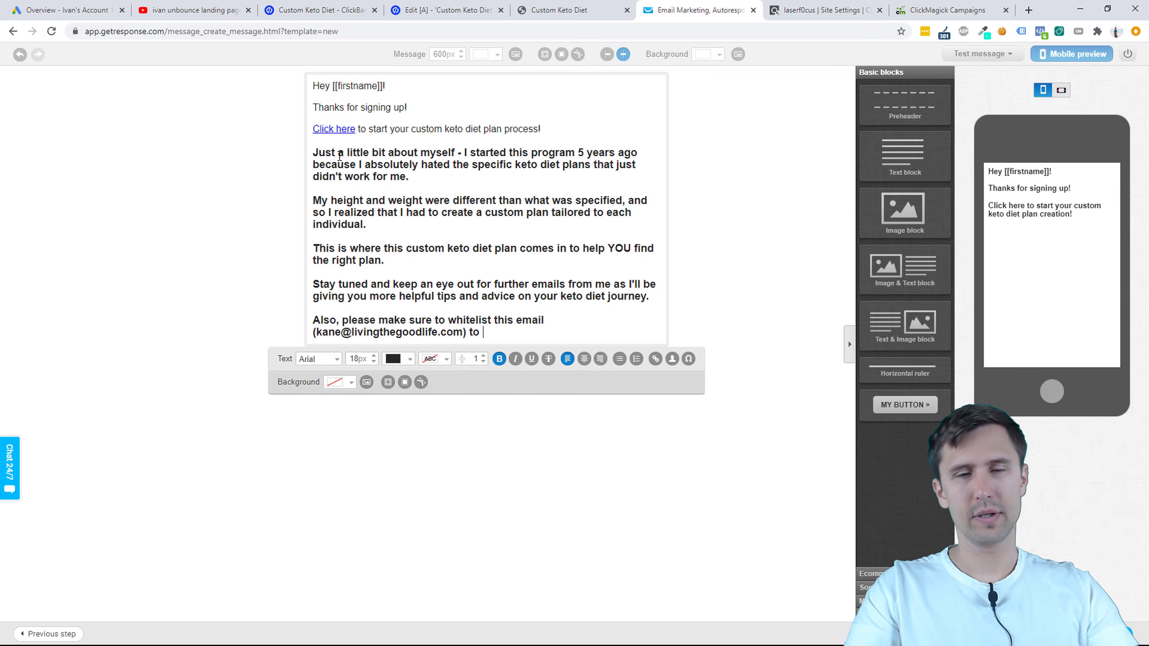
text() to)
key(BackSpace)
key(BackSpace)
text(so that )
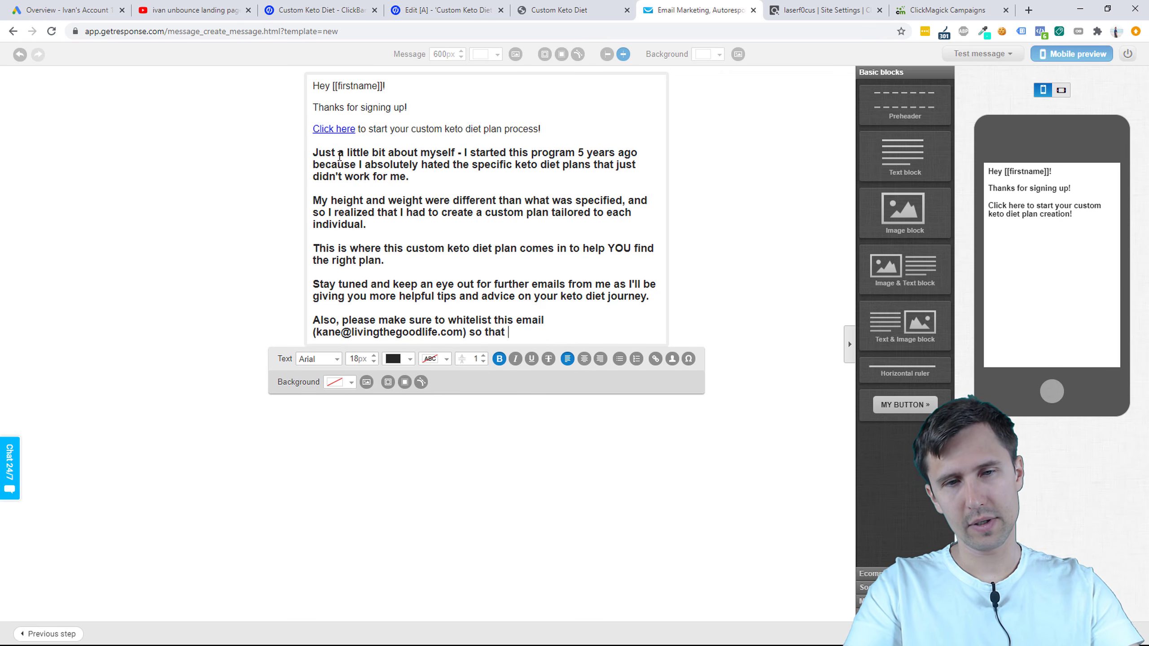
text(my emails don't en)
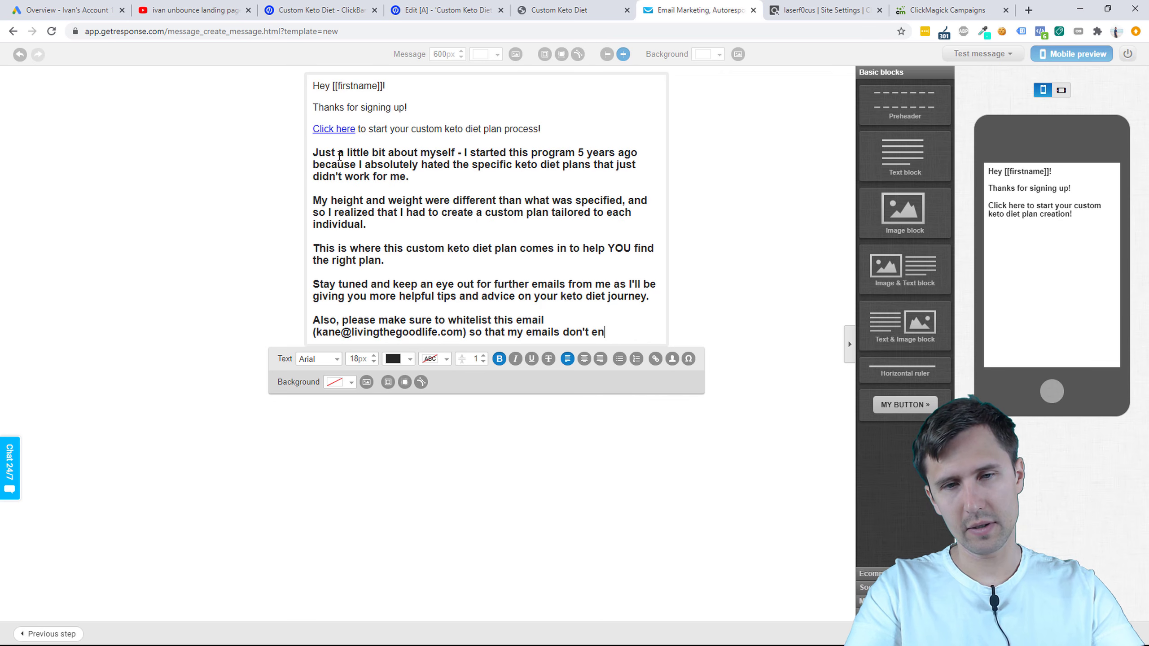
text(d up in your spam folder.)
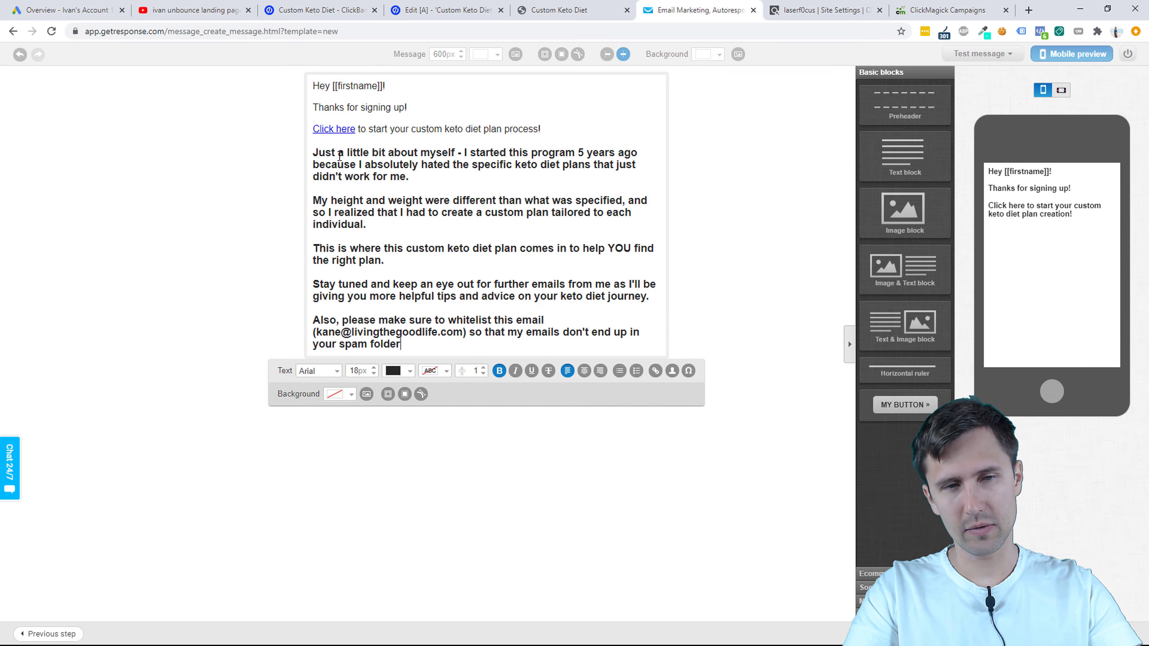
key(Return)
text(Tomorro)
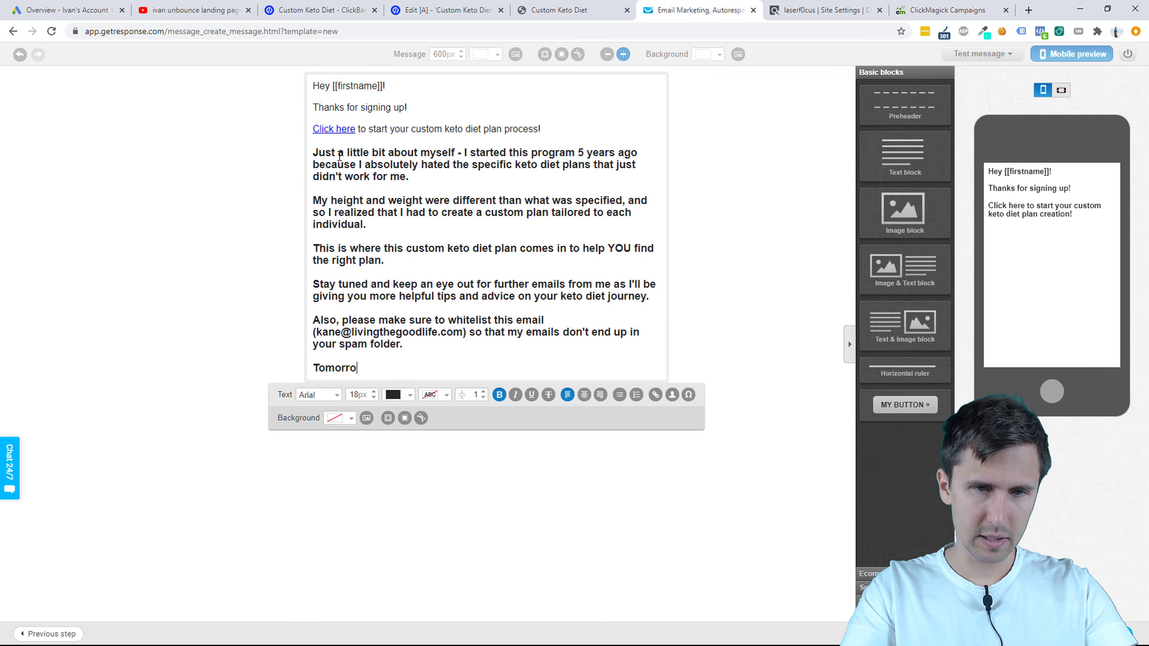
text(w'I will sen)
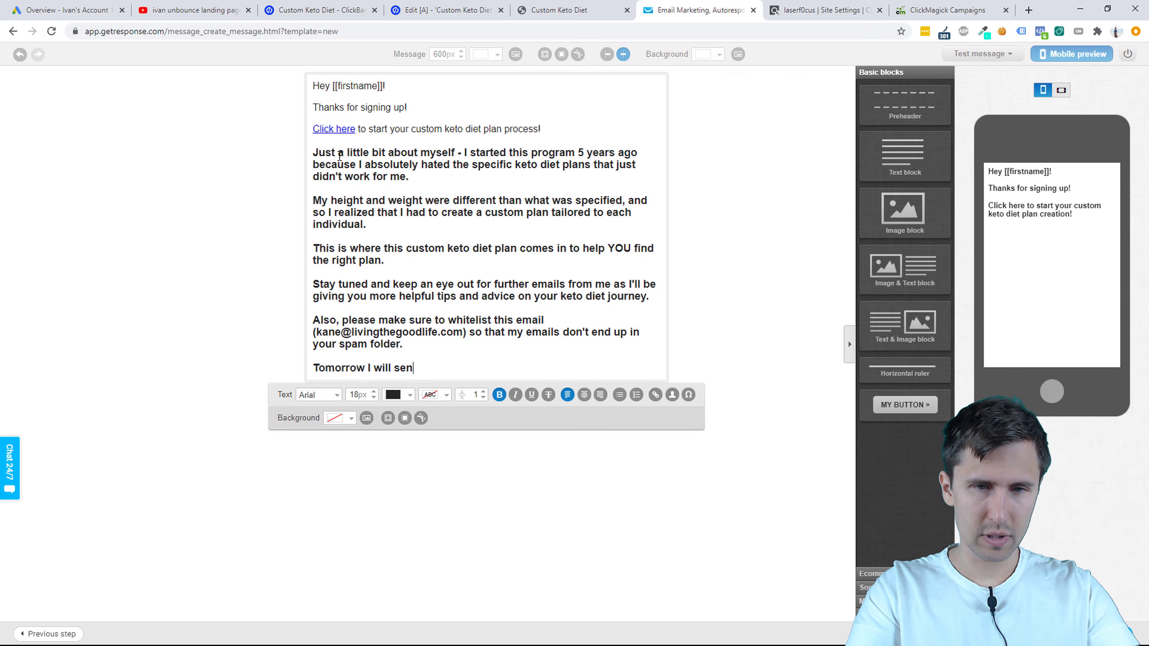
text(d you the 5 top keto diet fo)
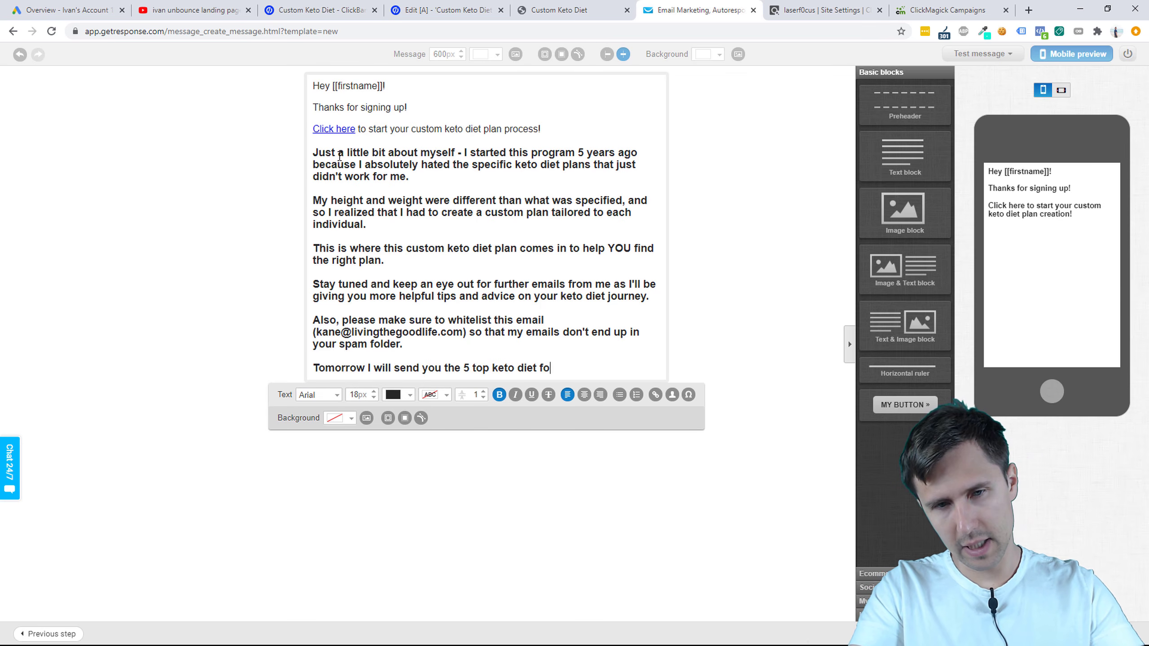
Step: Complete the tomorrow's 5 top keto foods sentence, then add 'Talk soon,' and a signature line
text(lose 25 pounds in 6 months.)
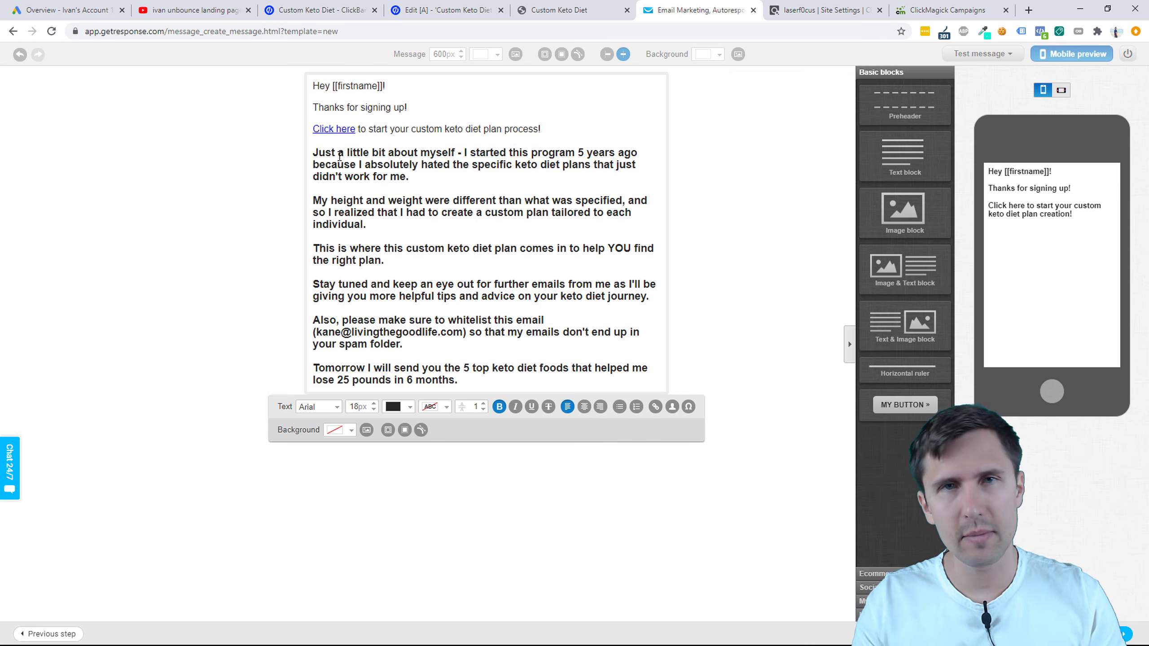
key(Return)
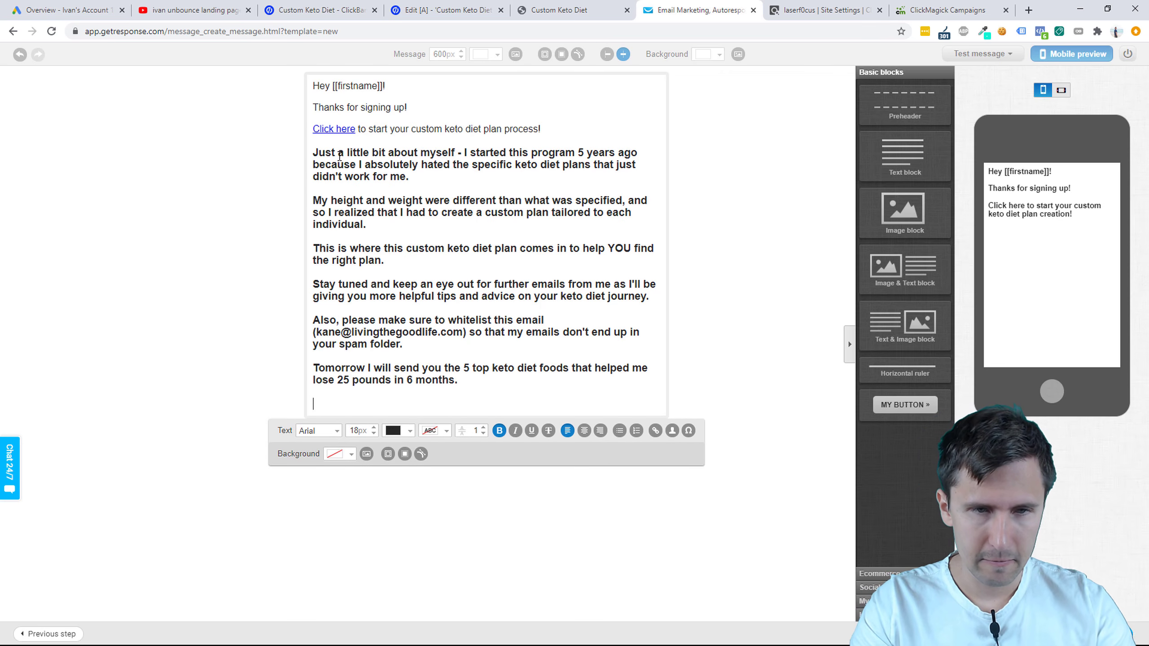
text(Talk soon,)
key(Return)
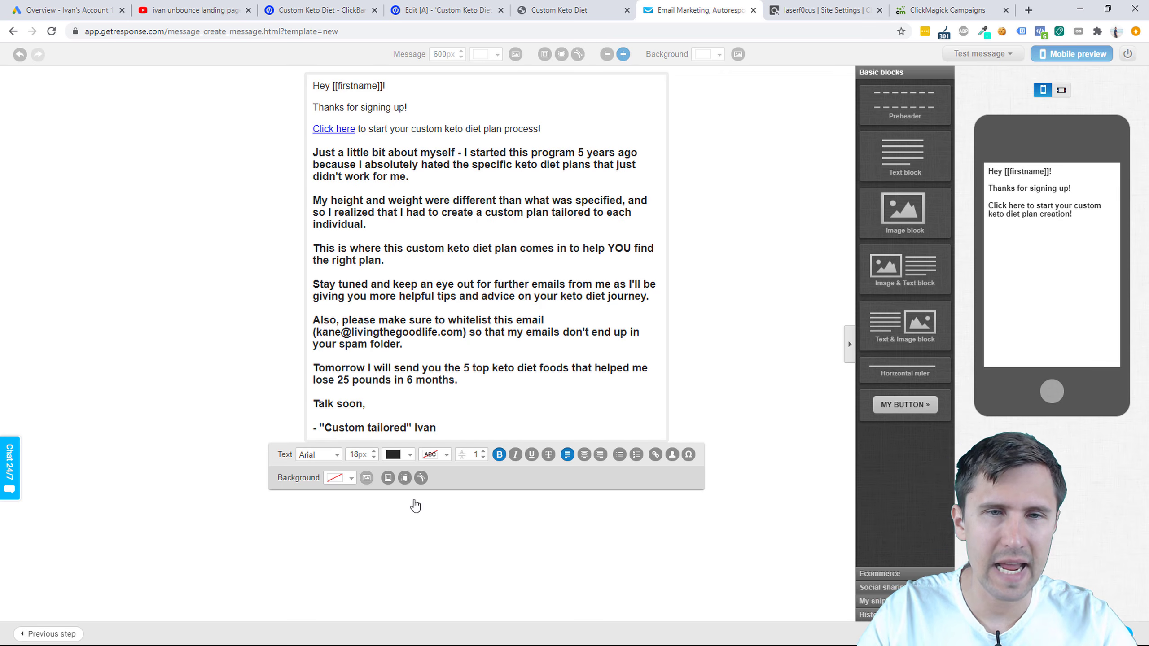
Step: Make the body paragraphs regular weight at 16px
drag(428, 397, 313, 159)
key(ctrl+b)
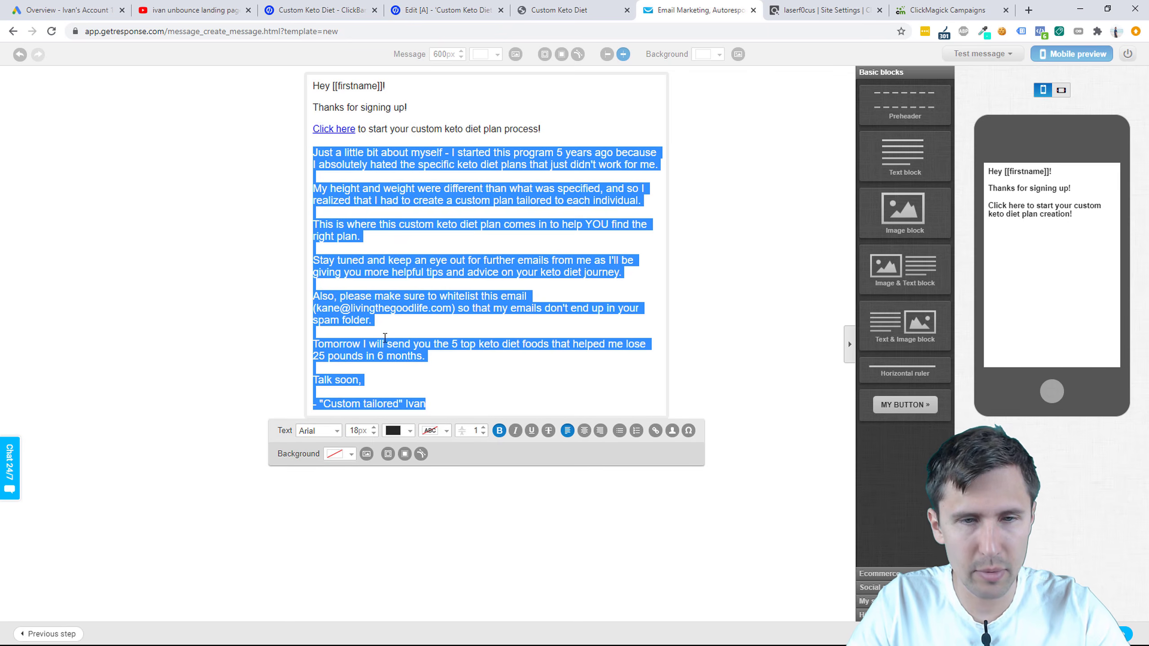
click(374, 433)
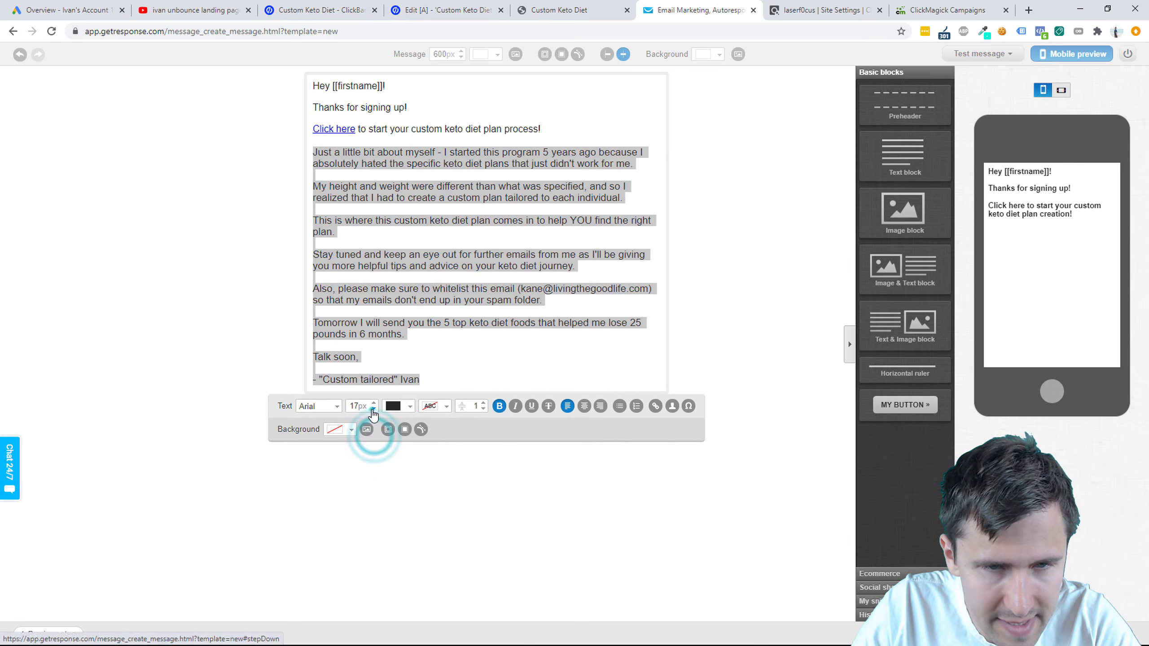
click(374, 409)
click(209, 264)
click(421, 174)
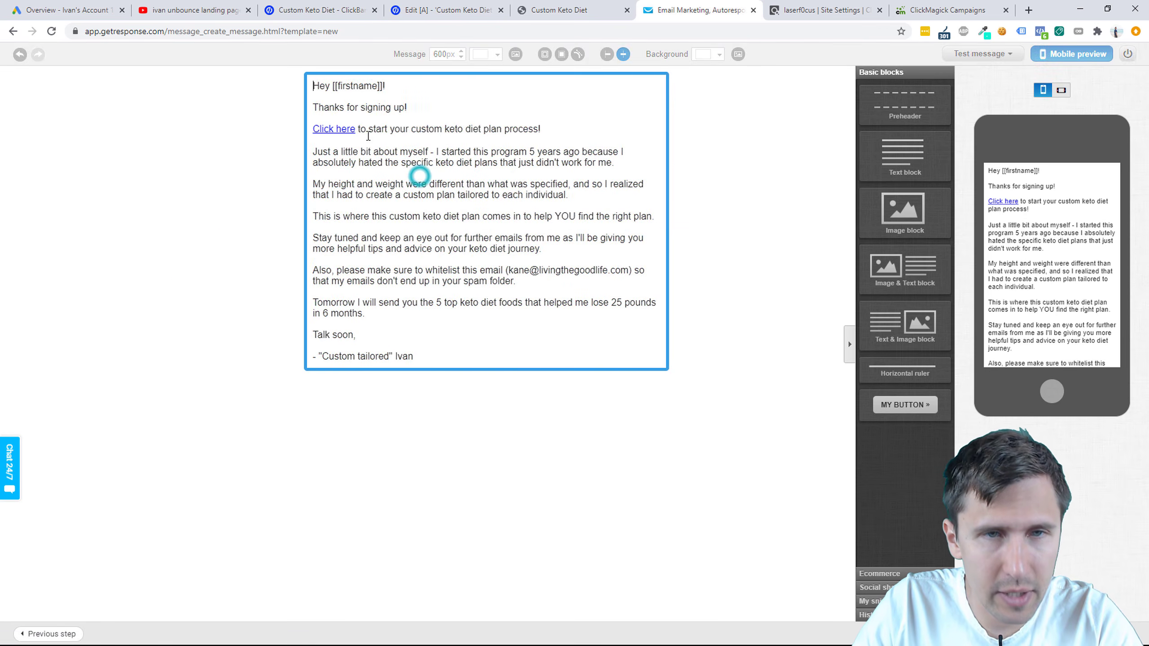
Step: Recheck the Click here link and link 'custom keto diet plan' to the same ClickBank URL
double_click(342, 129)
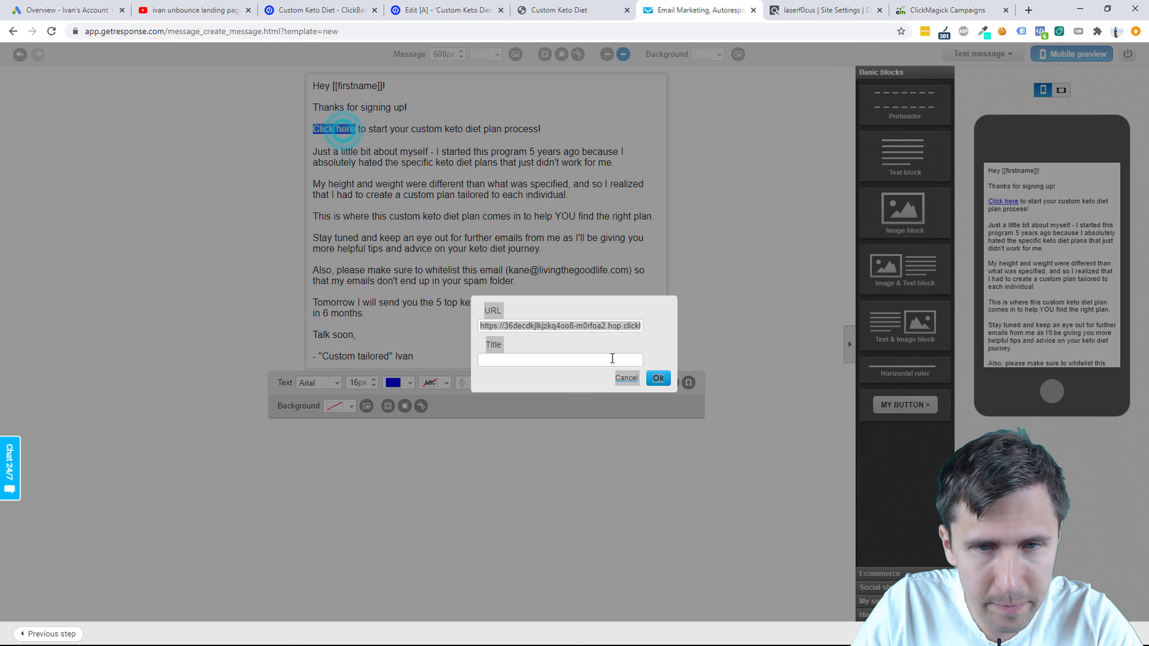
triple_click(575, 325)
click(658, 378)
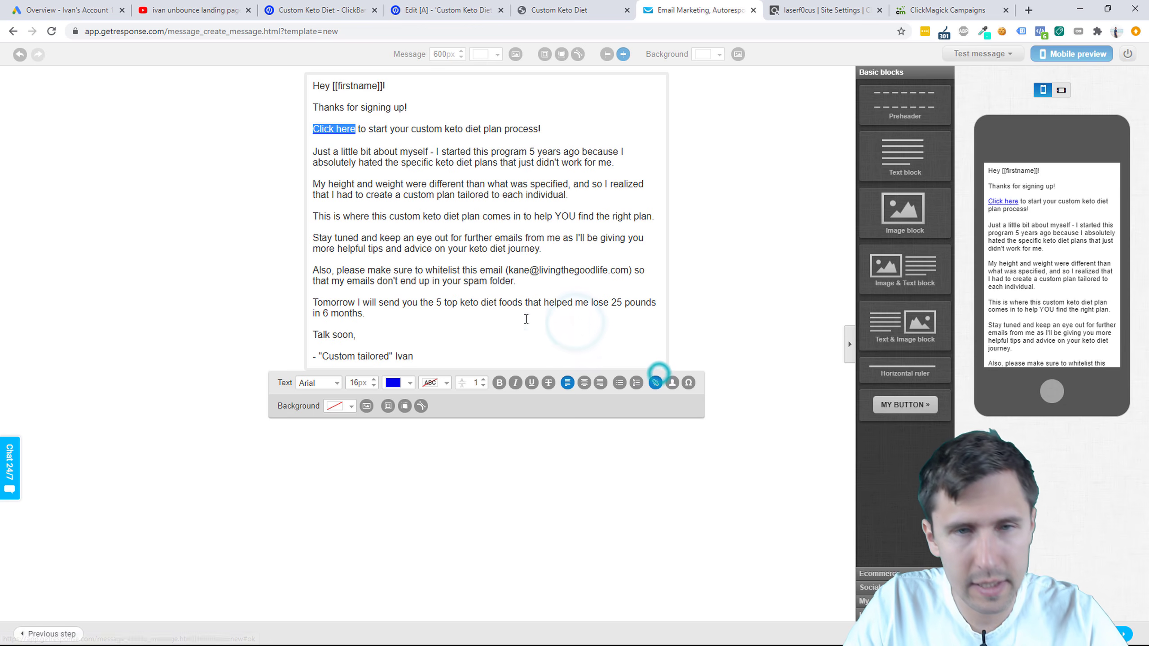
click(440, 273)
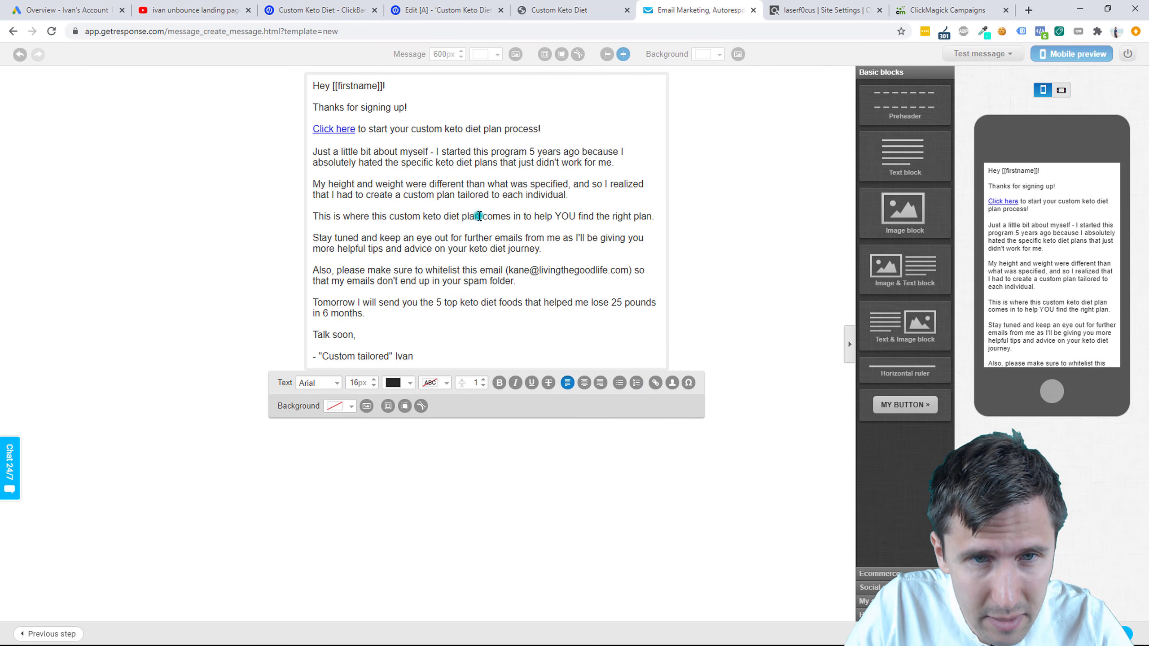
drag(480, 216, 392, 217)
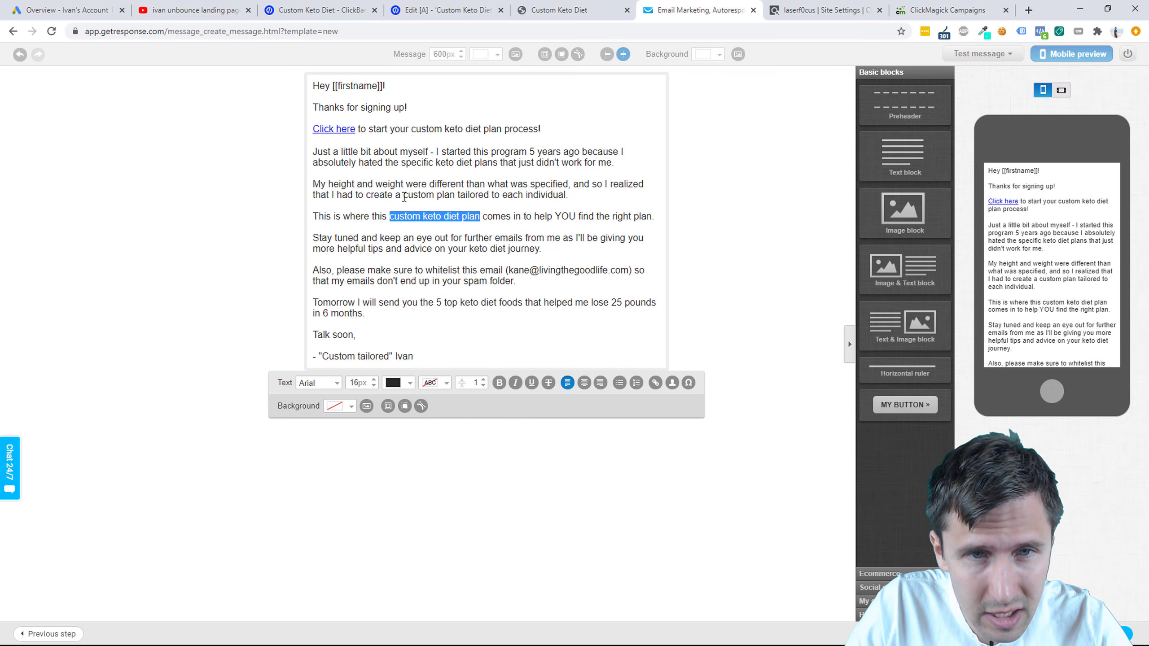
click(655, 385)
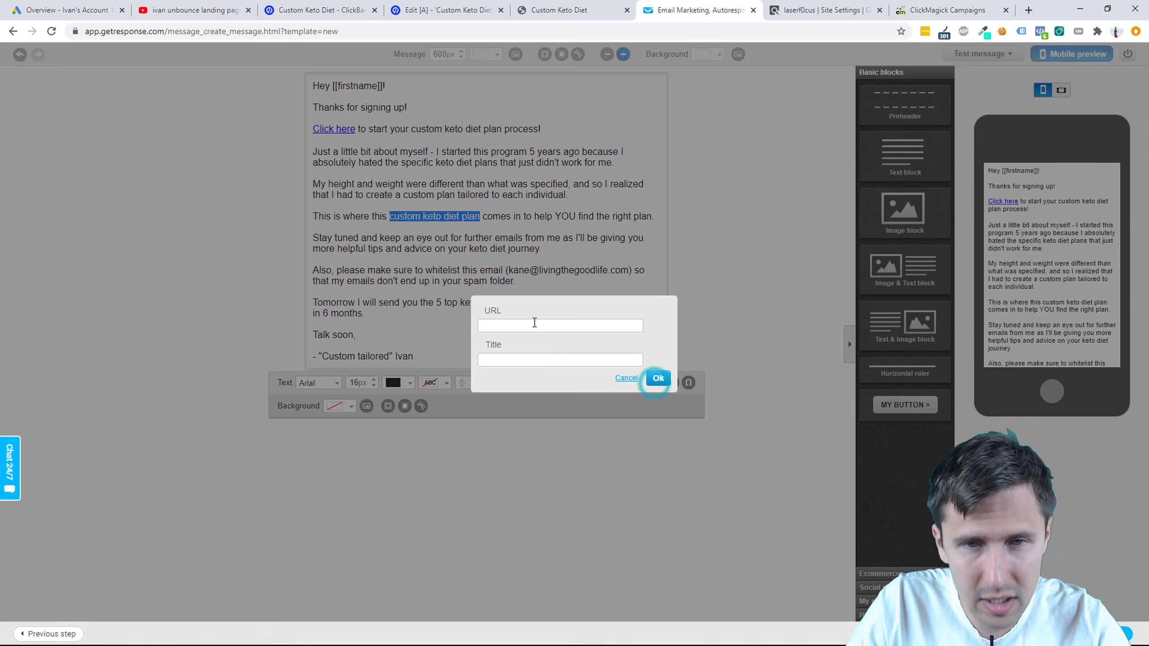
click(531, 322)
key(ctrl+v)
click(657, 377)
click(422, 303)
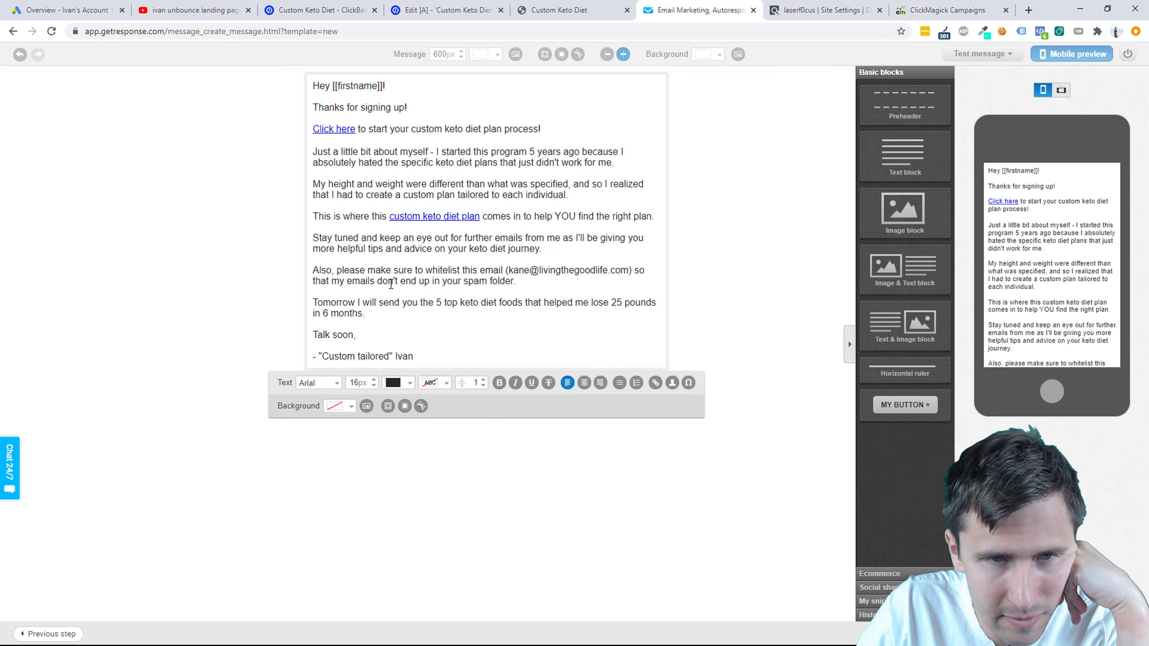
Step: Bold the whitelist paragraph and make 'Just a little bit about myself' bold italic
click(378, 265)
triple_click(377, 265)
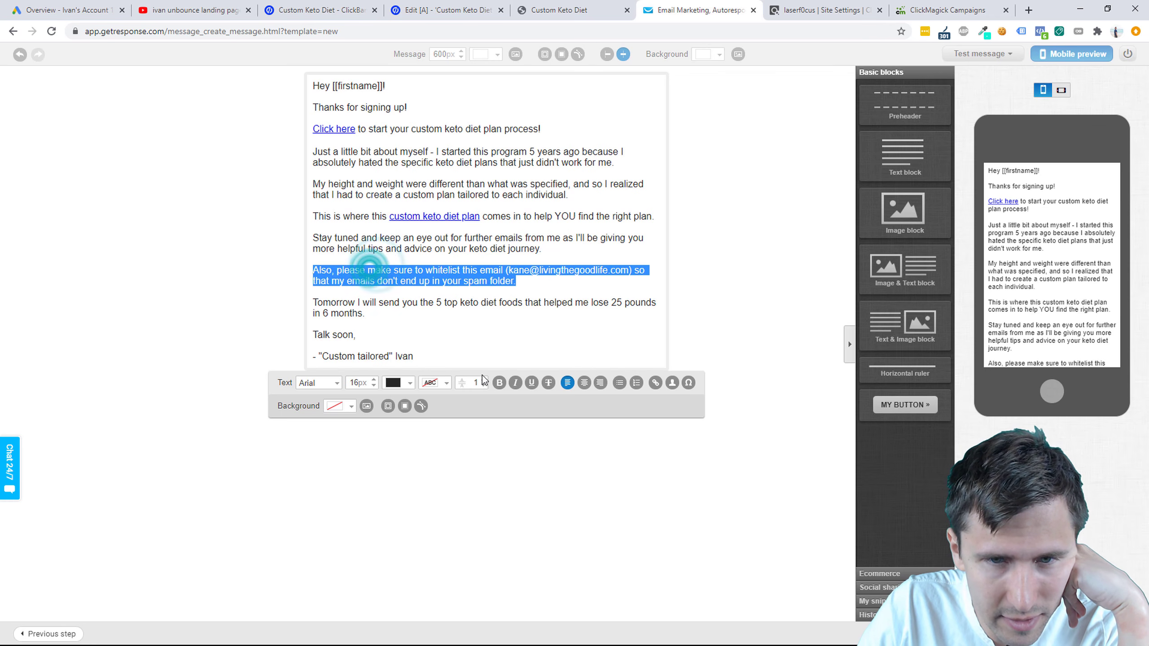
key(ctrl+b)
click(316, 293)
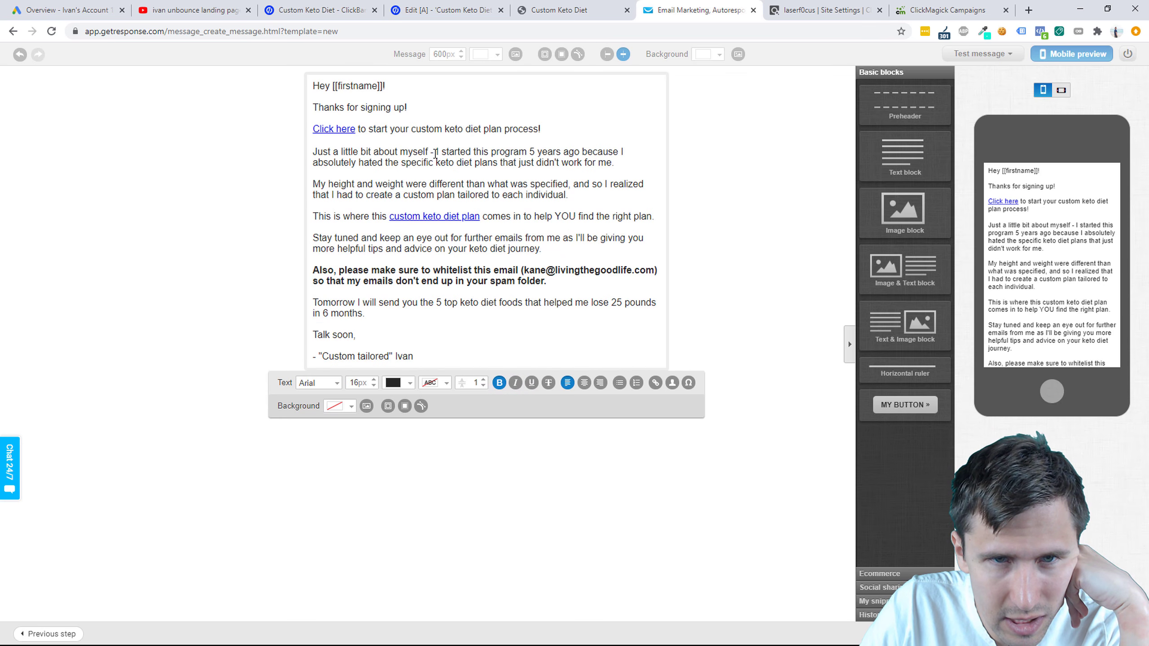
drag(428, 151, 314, 148)
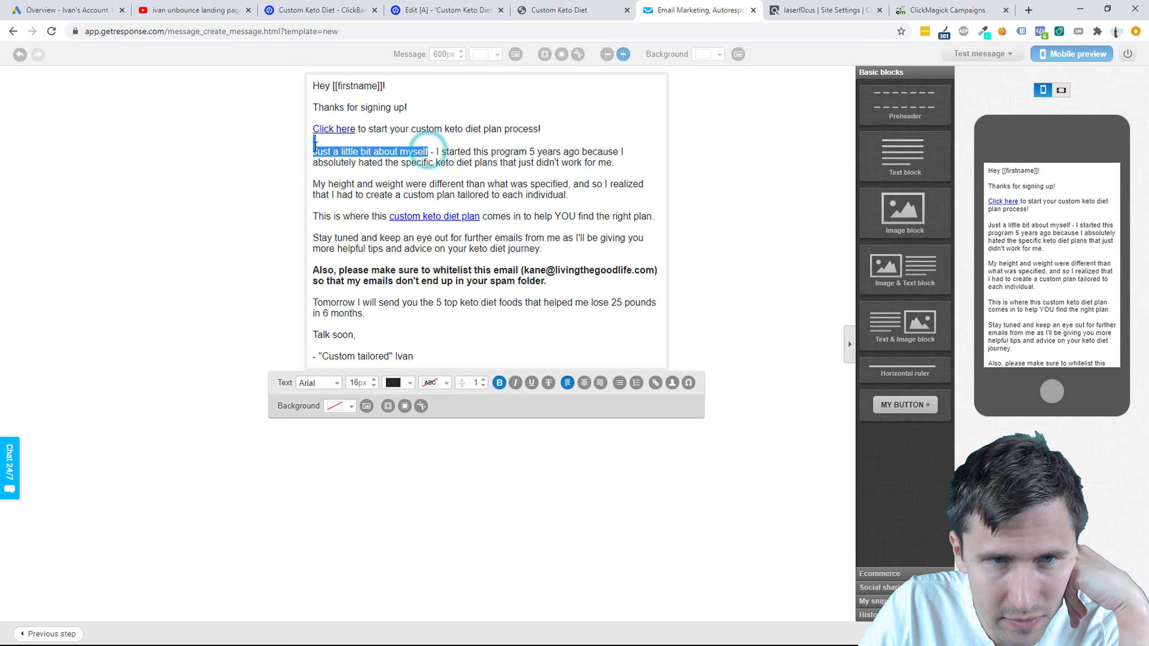
click(500, 382)
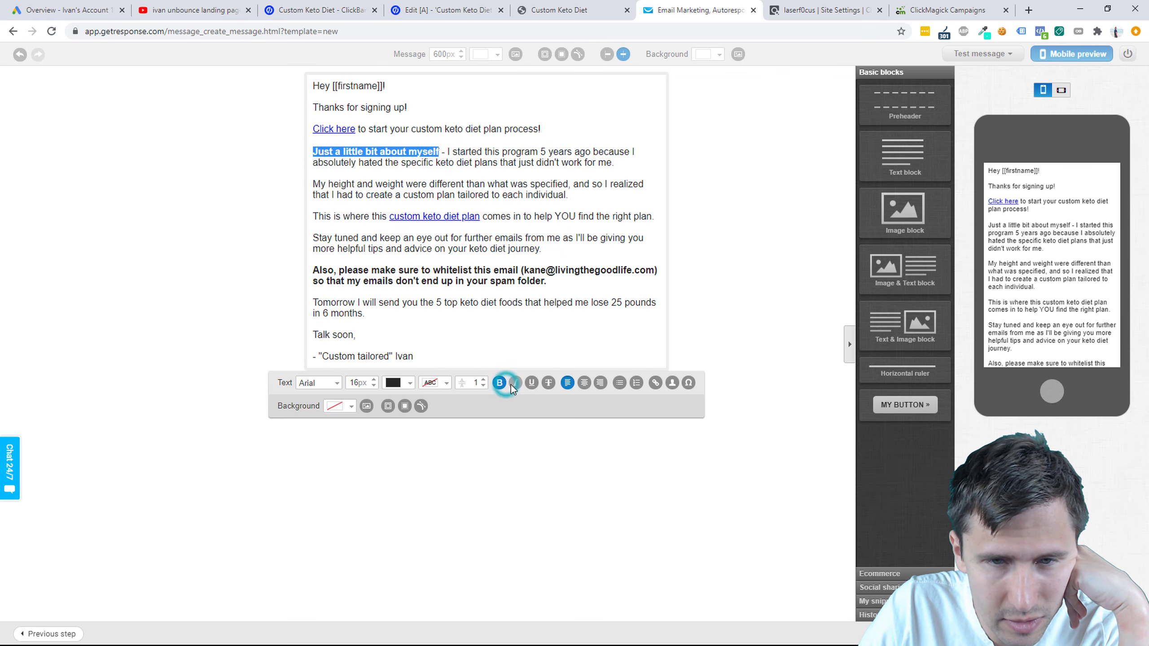
click(515, 383)
click(181, 240)
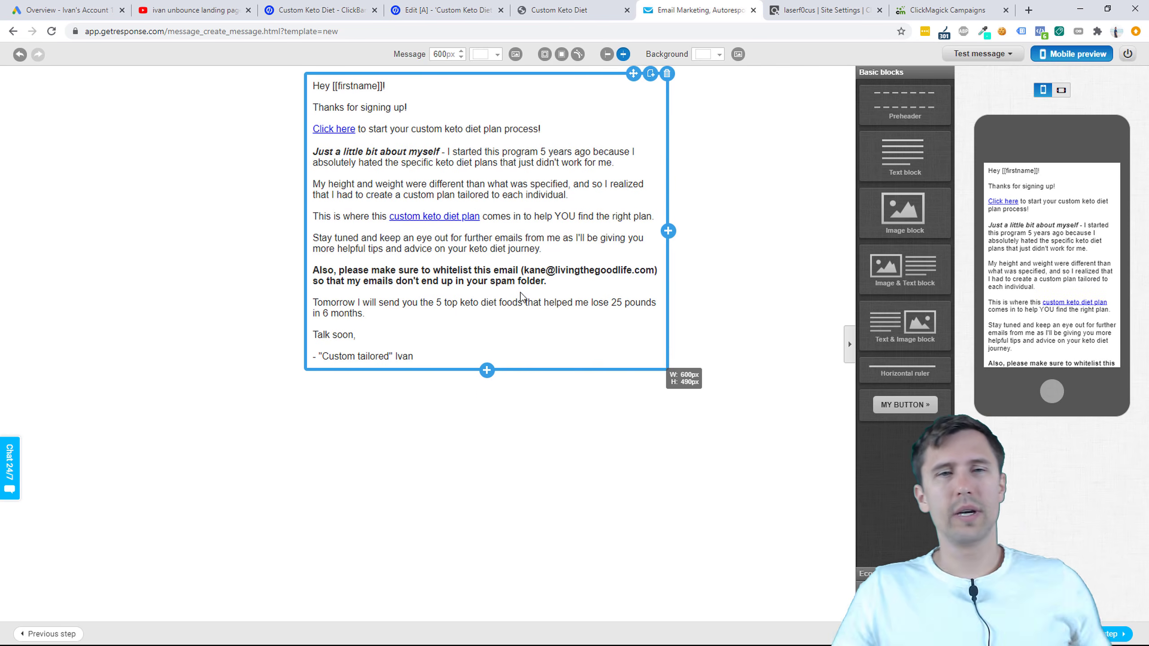
Step: Proceed to the autoresponder settings and save and publish the message
click(1098, 634)
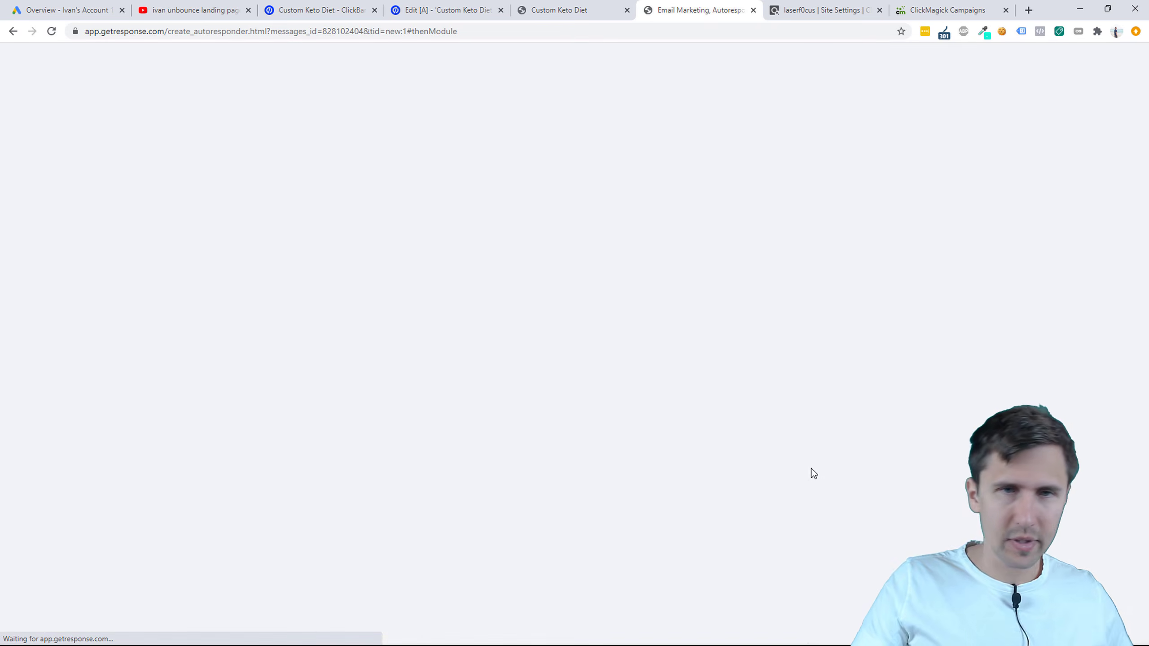
scroll(805, 407, down, 5)
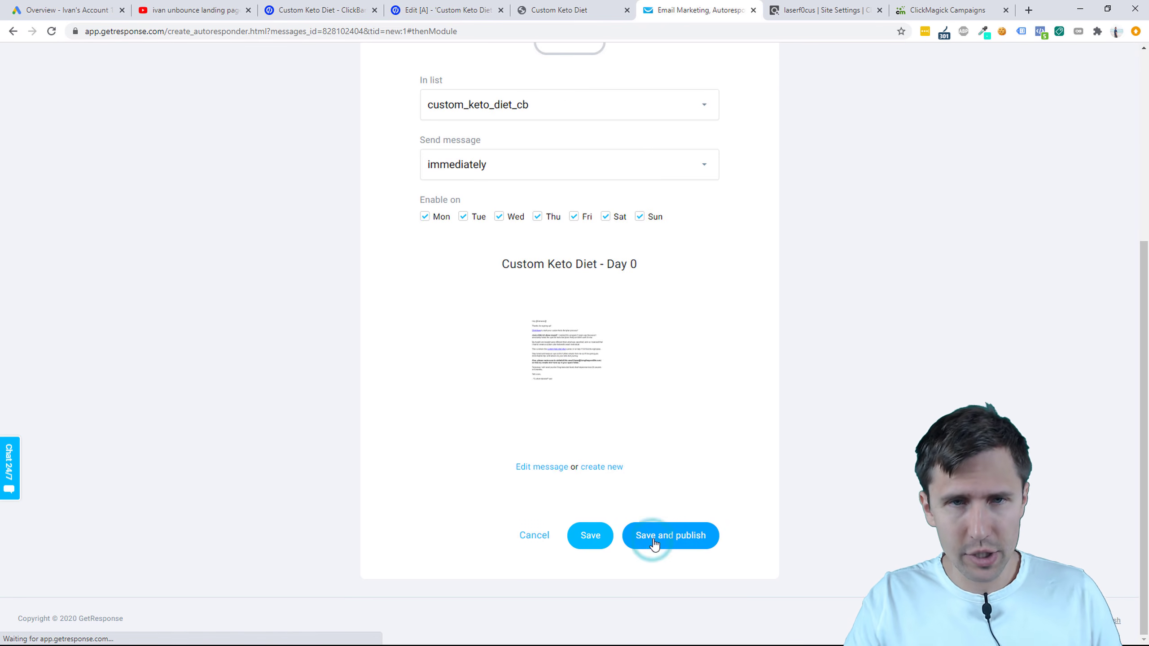
click(647, 538)
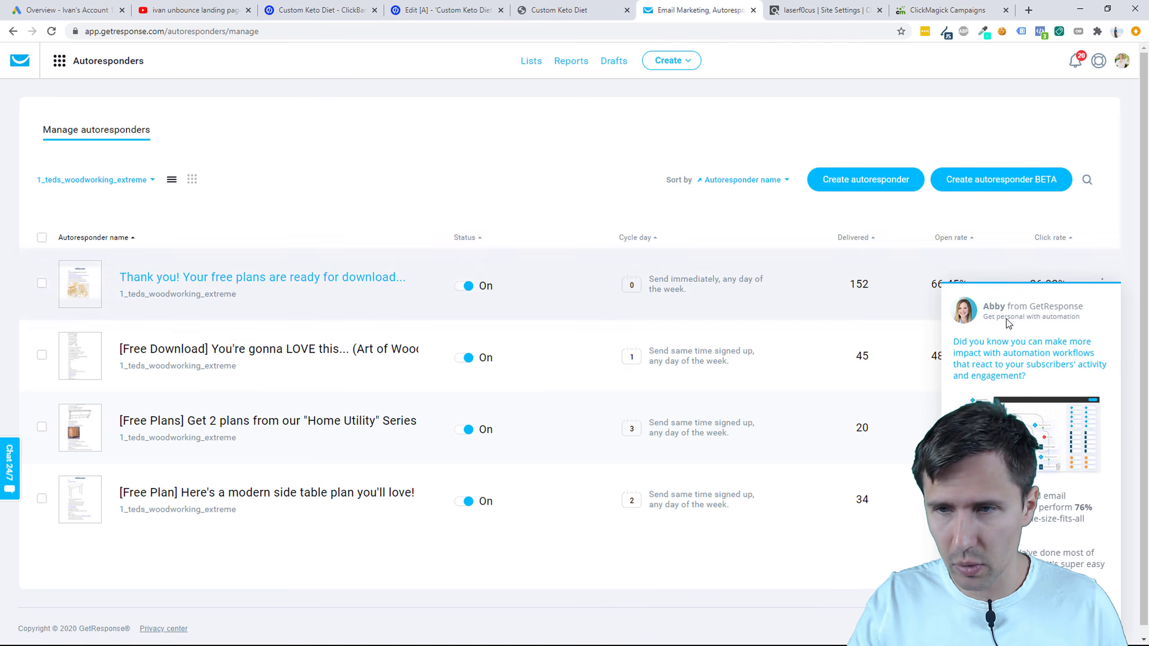
Step: Filter autoresponders to the custom_keto_diet_cb list and preview Custom Keto Diet - 0
click(144, 179)
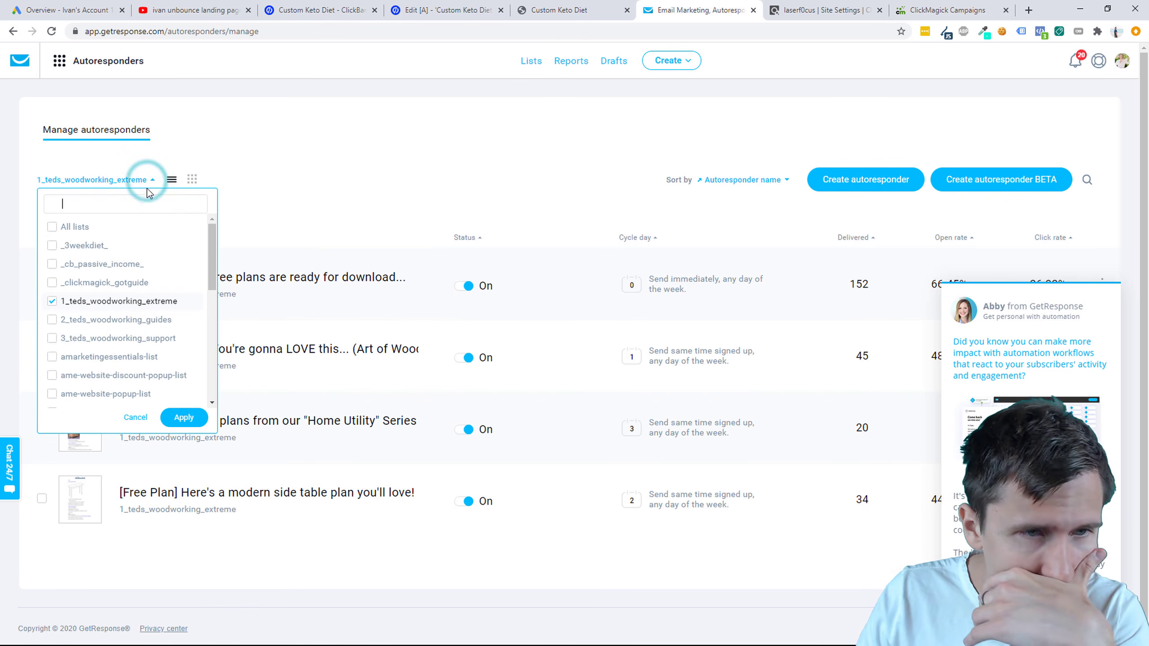
click(53, 301)
scroll(76, 320, down, 3)
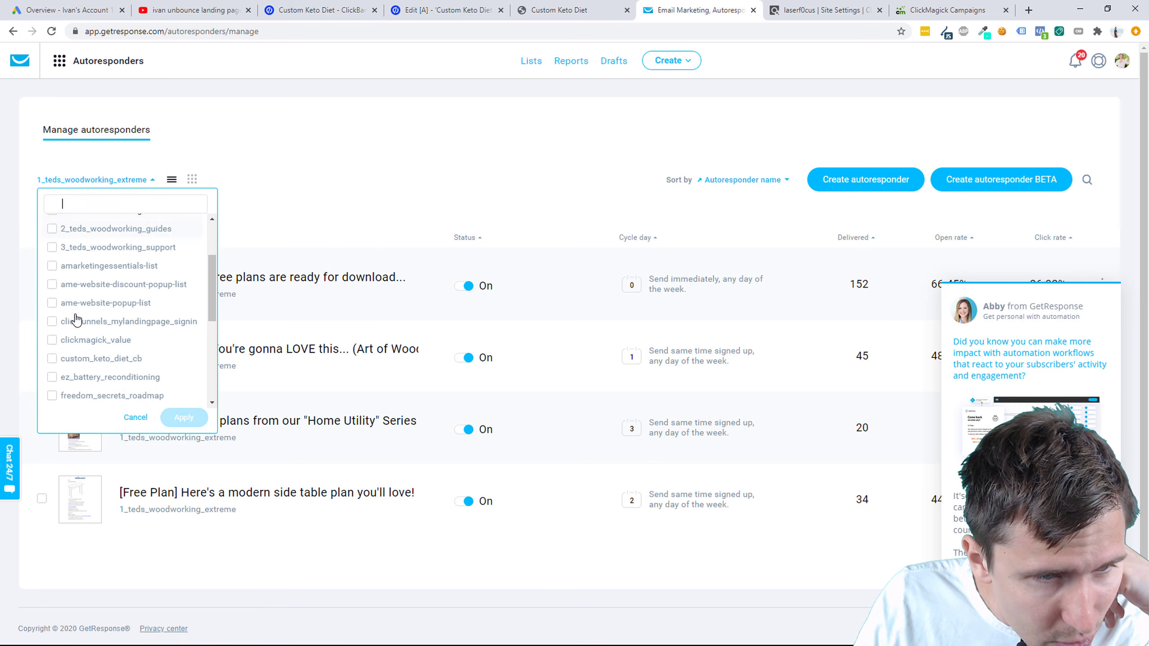
click(83, 332)
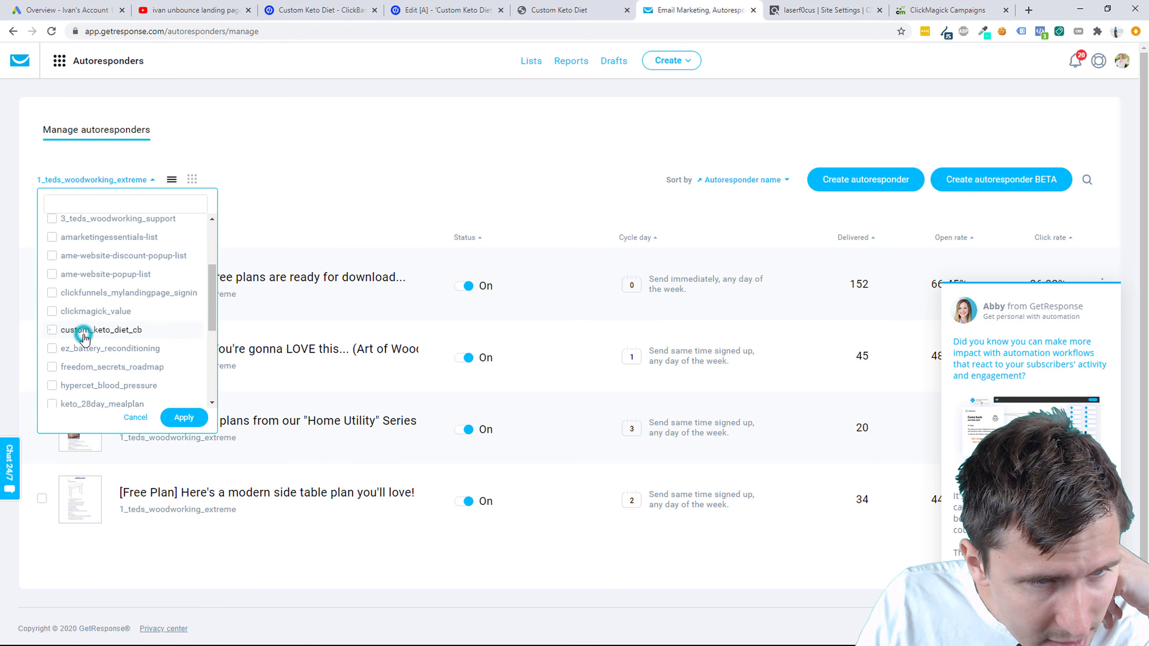
click(184, 421)
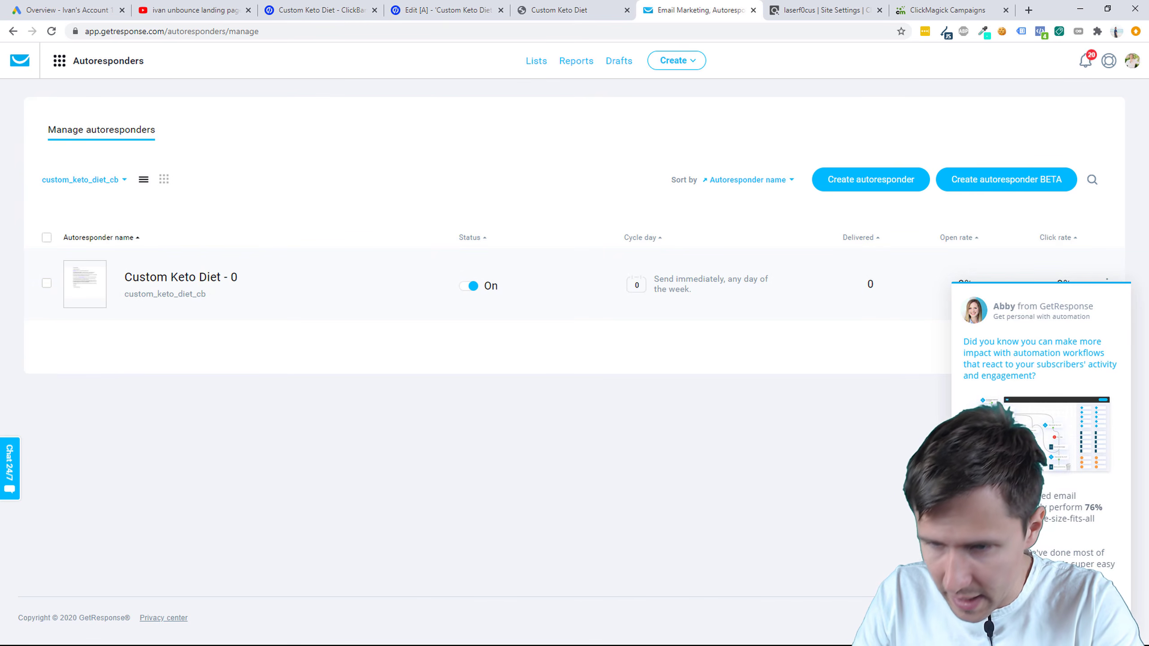
click(1122, 308)
click(1107, 284)
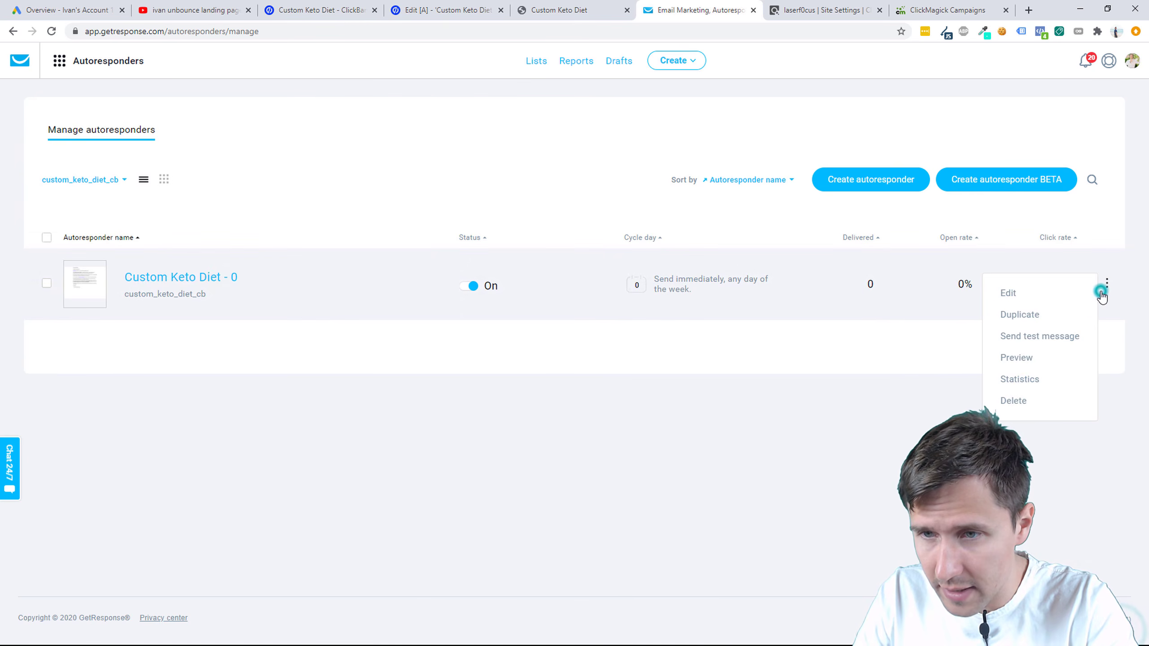
click(1018, 359)
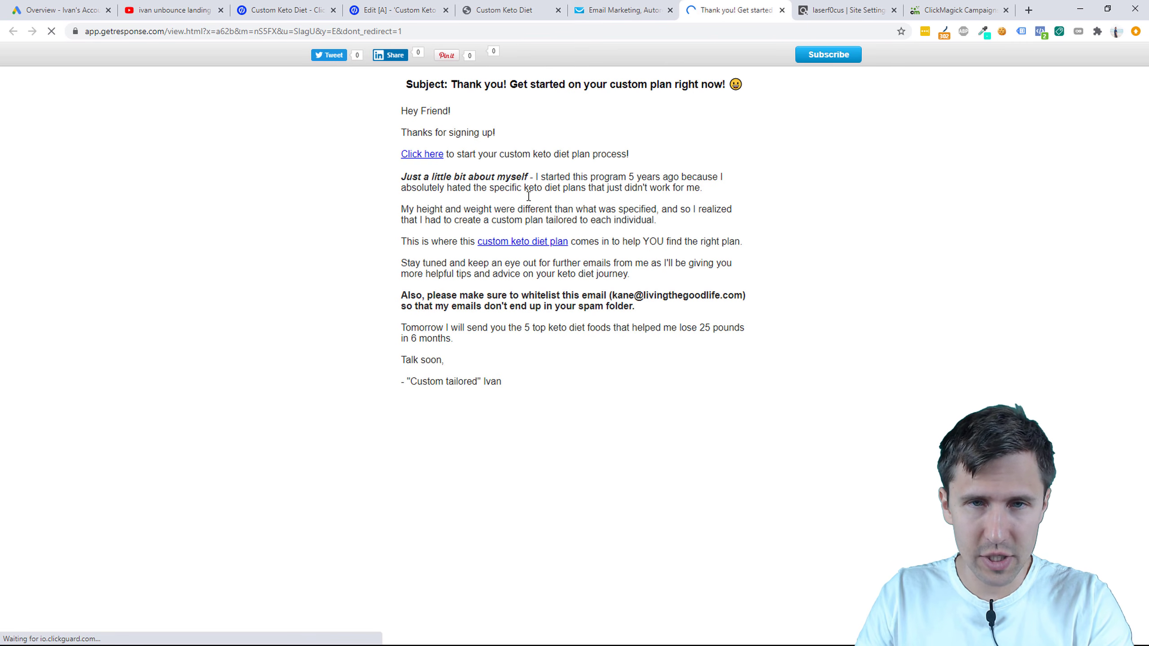
Step: Test the Click here and custom keto diet plan links and inspect their redirect path
double_click(432, 111)
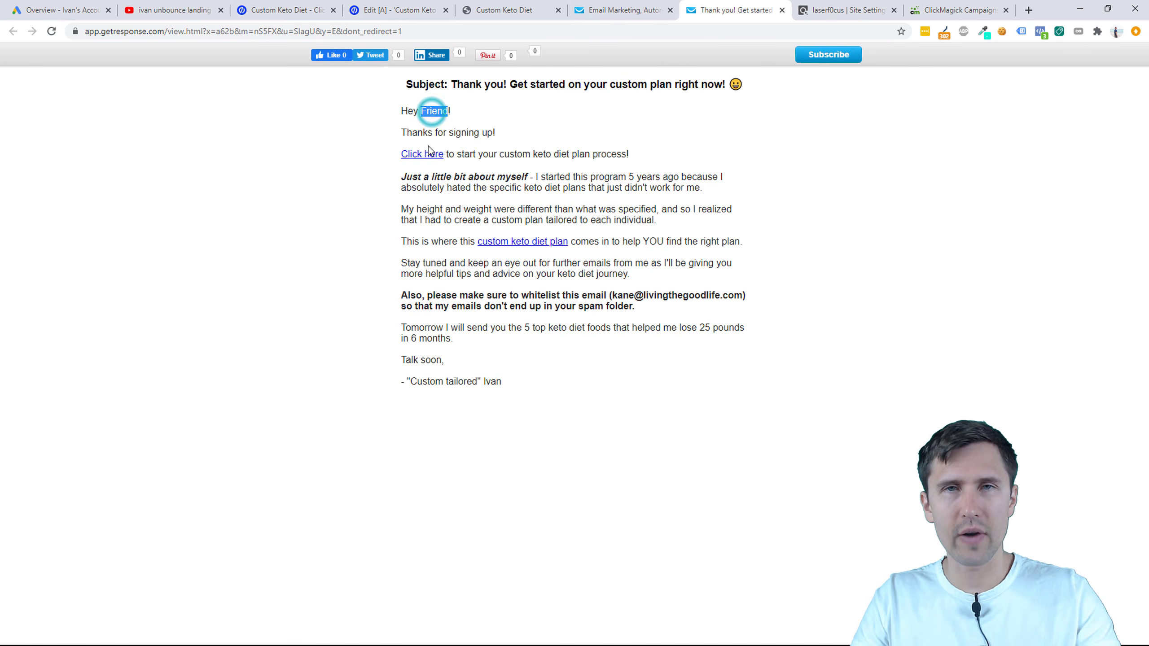
click(426, 157)
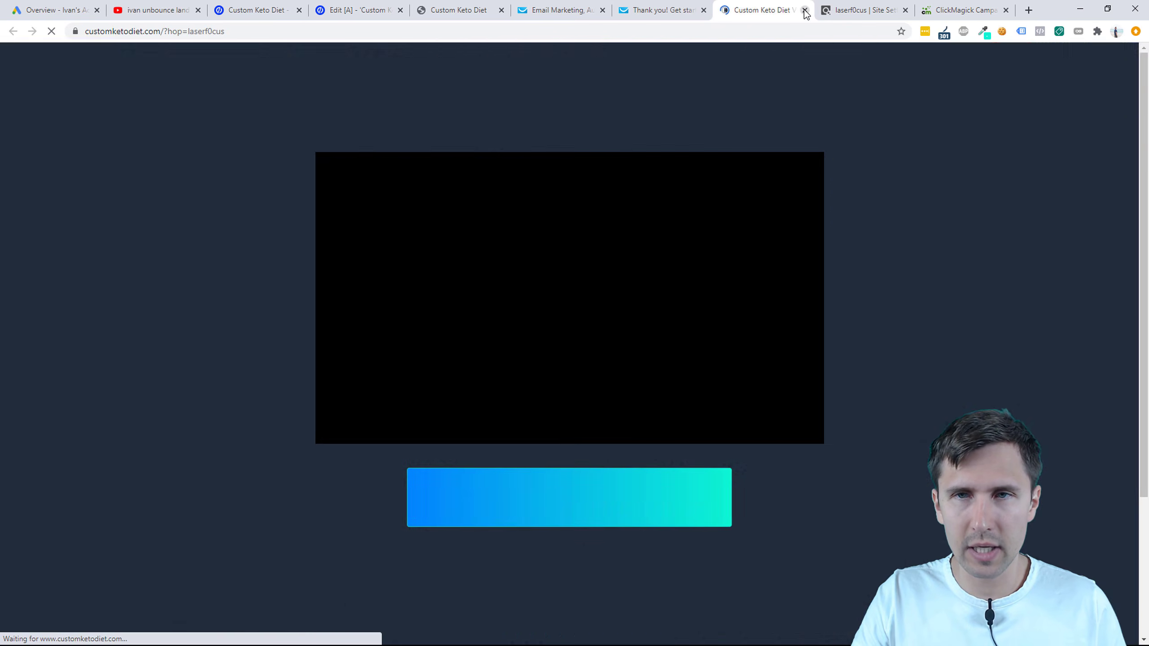
click(805, 11)
click(525, 244)
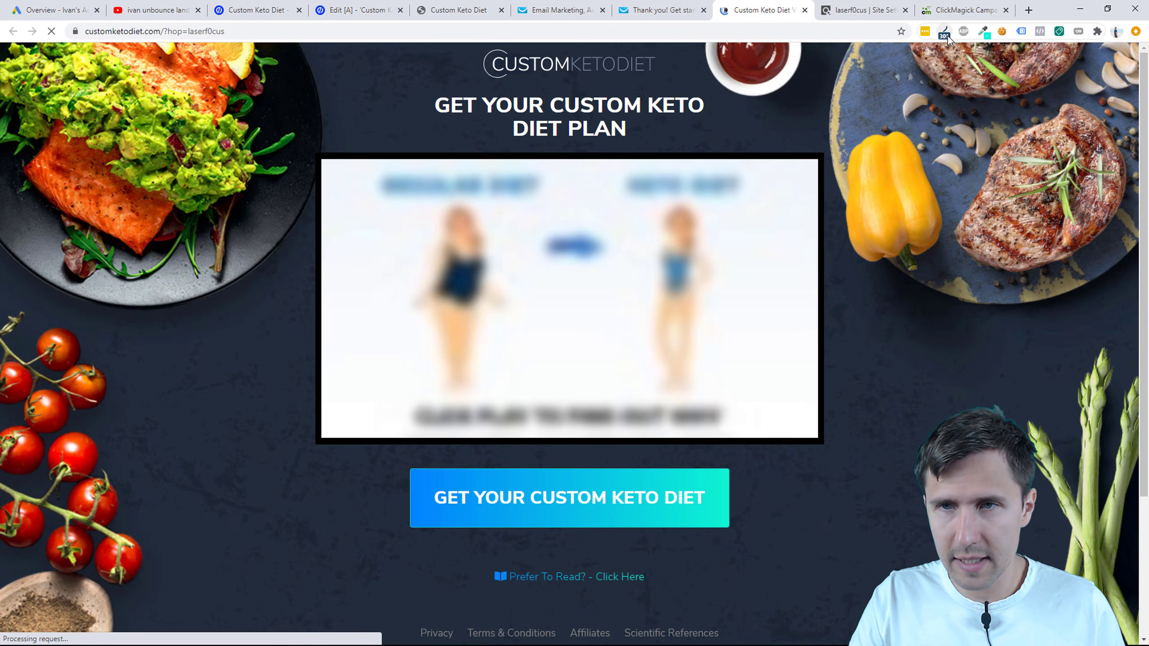
click(944, 35)
click(918, 122)
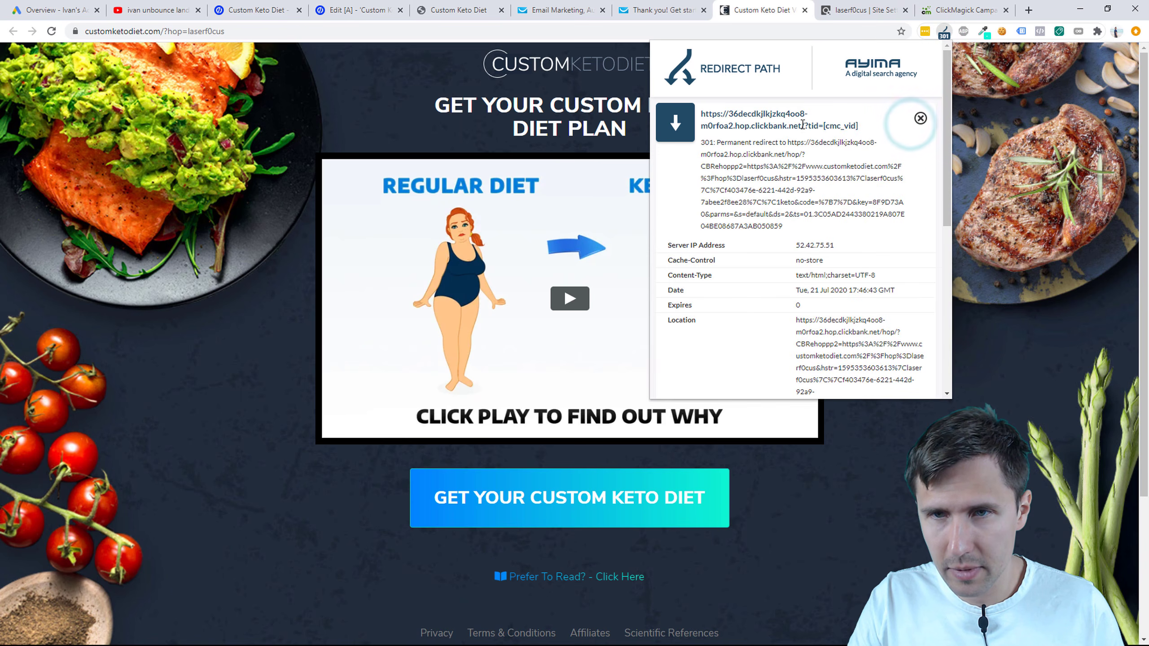
click(805, 10)
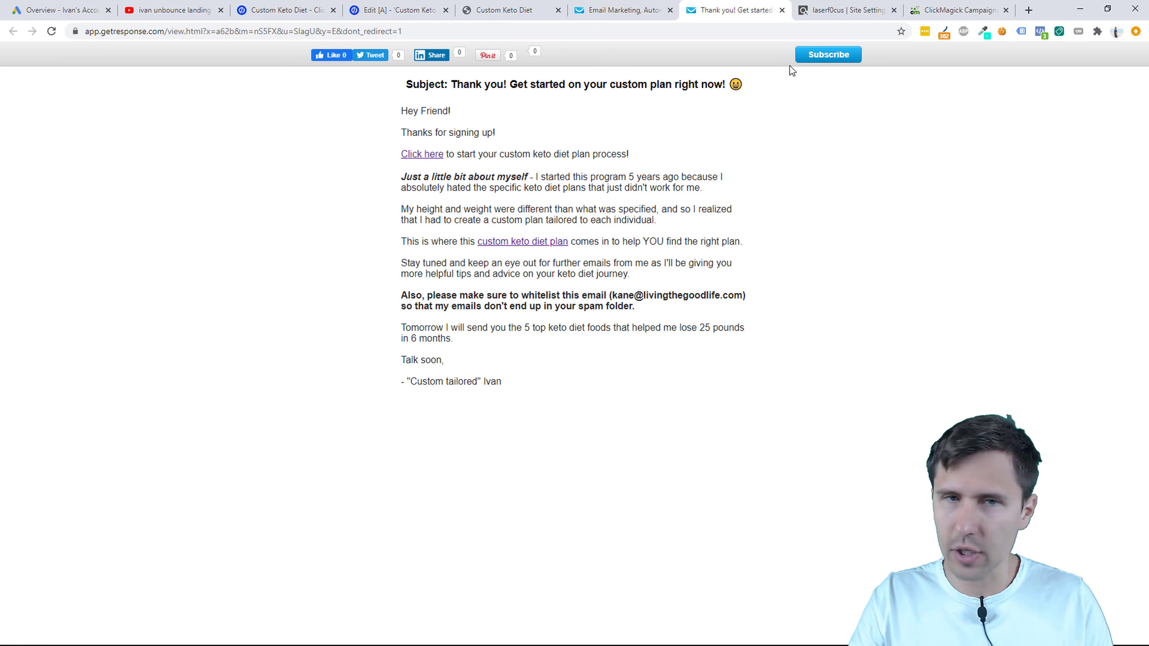
Step: Close the email preview and landing page tabs, leaving the Unbounce editor for the overview
click(781, 10)
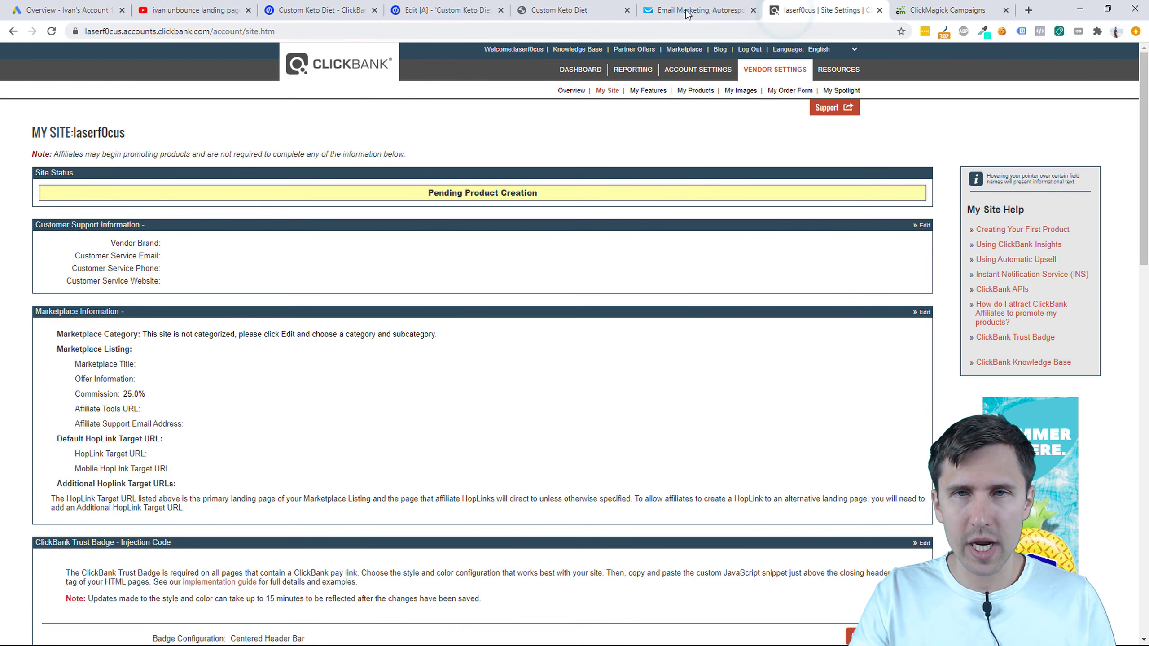
click(689, 10)
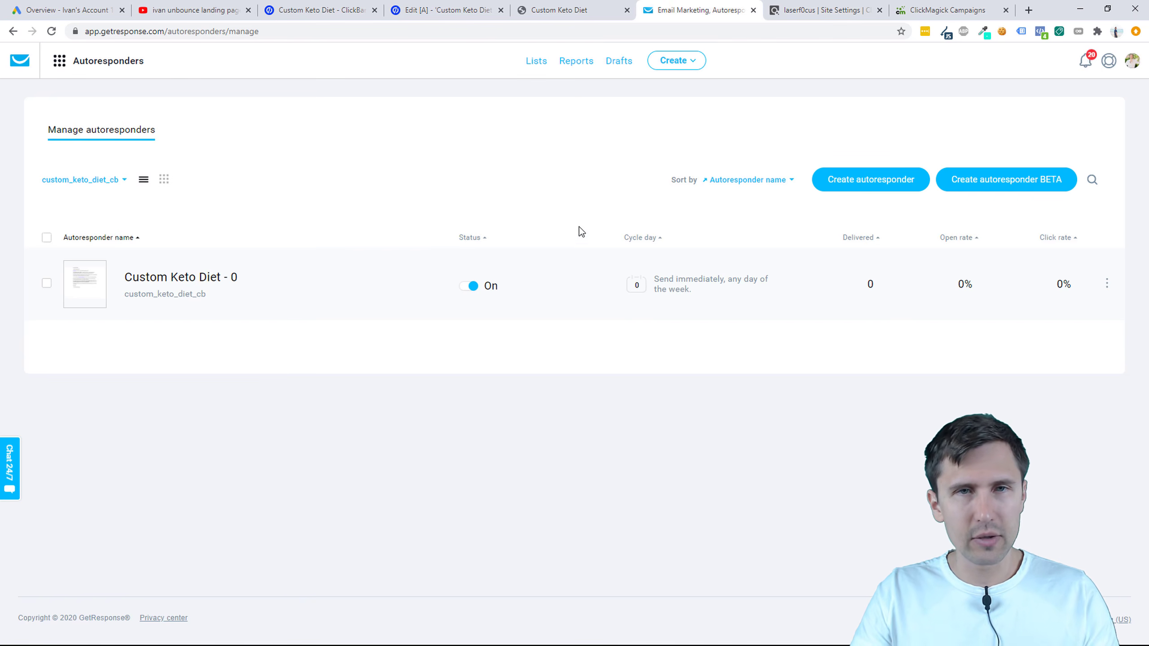
click(557, 9)
click(462, 9)
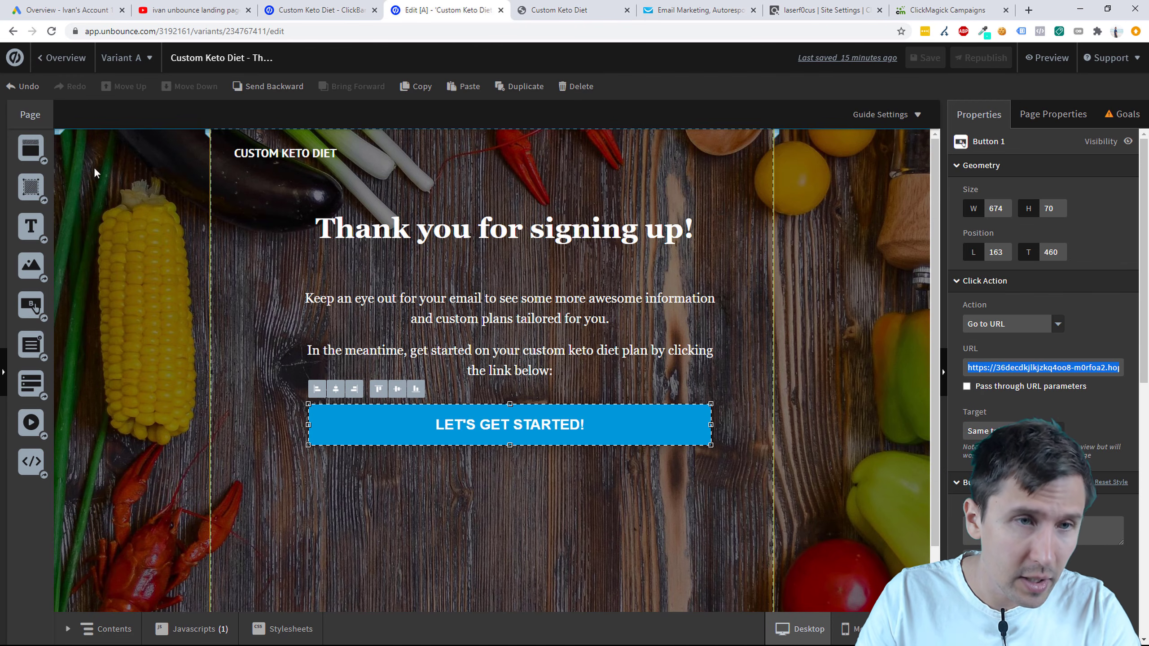
click(64, 62)
click(616, 11)
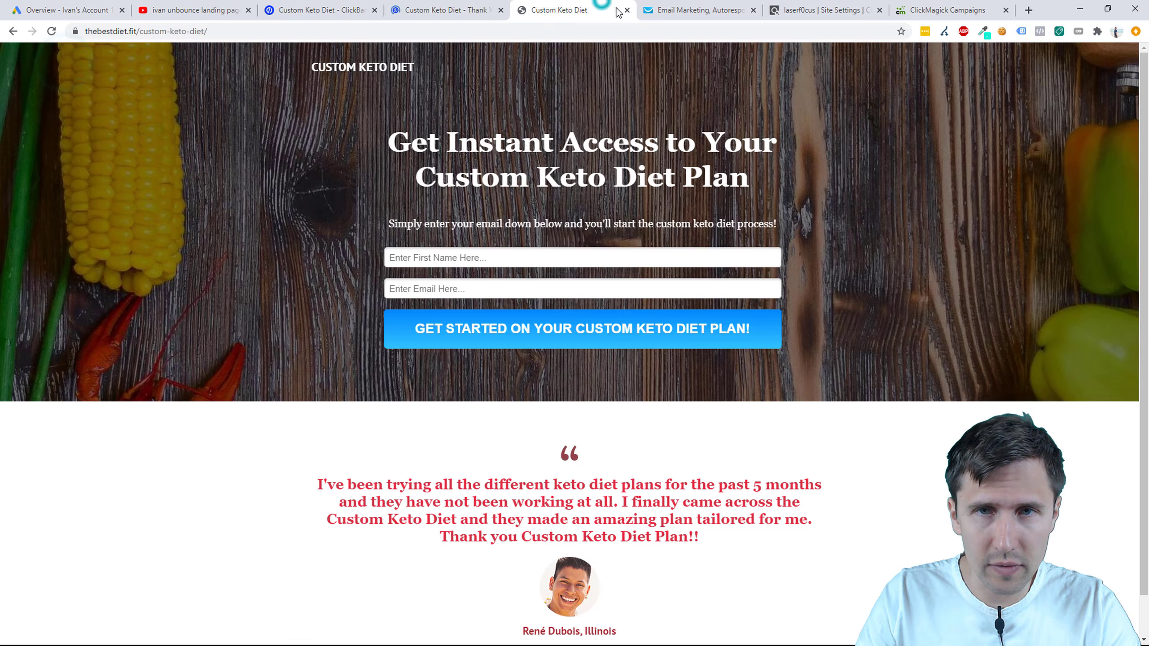
click(625, 10)
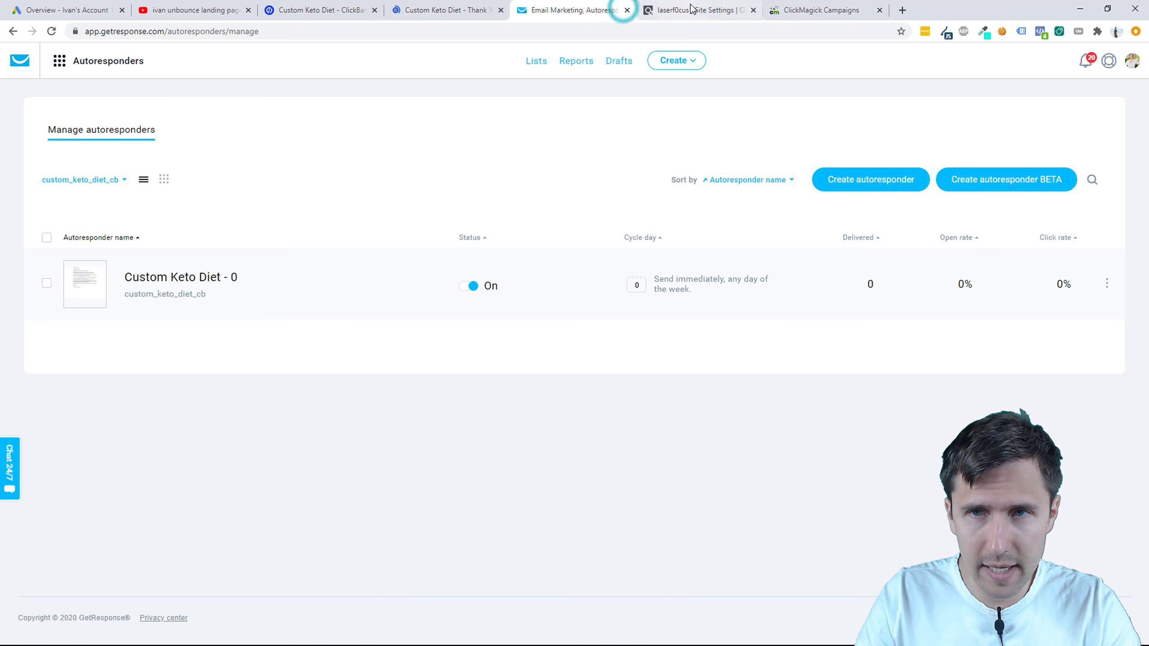
Step: Move the ClickMagick tab to third position and switch to the Custom Keto Diet overview
click(810, 4)
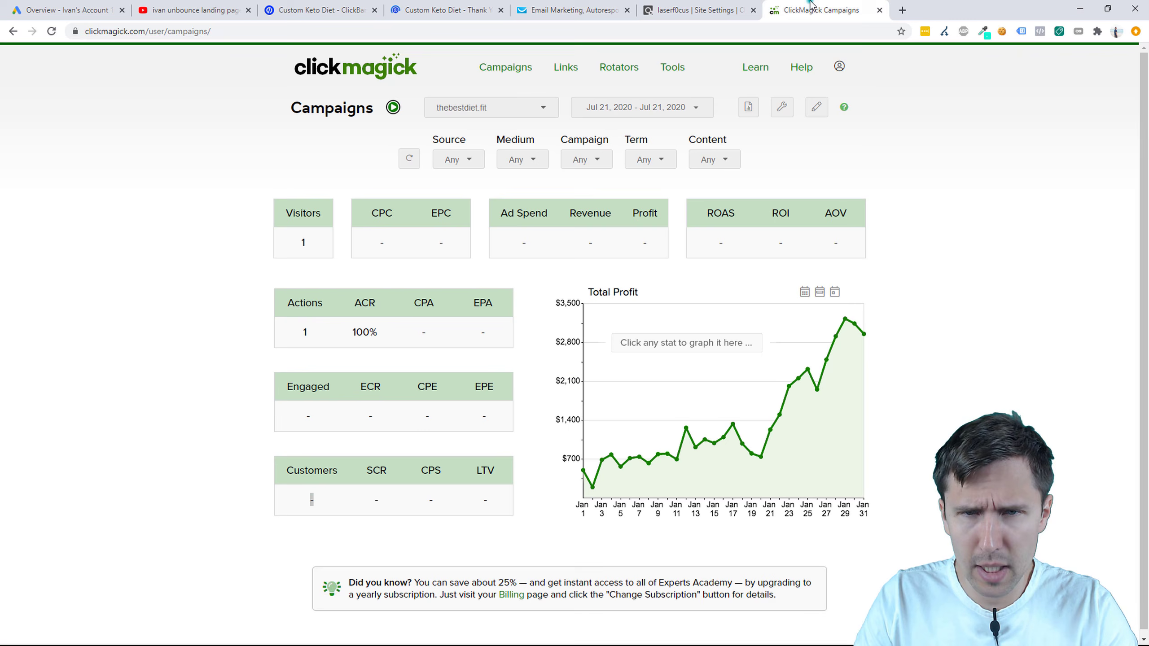
click(894, 158)
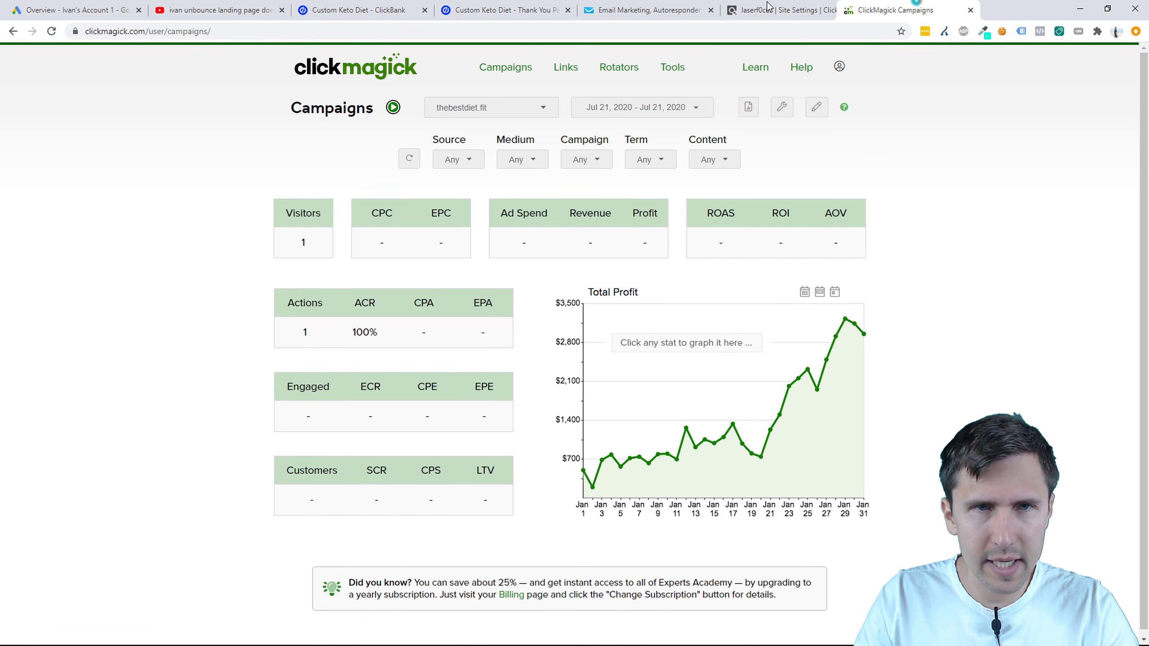
drag(909, 10, 312, 4)
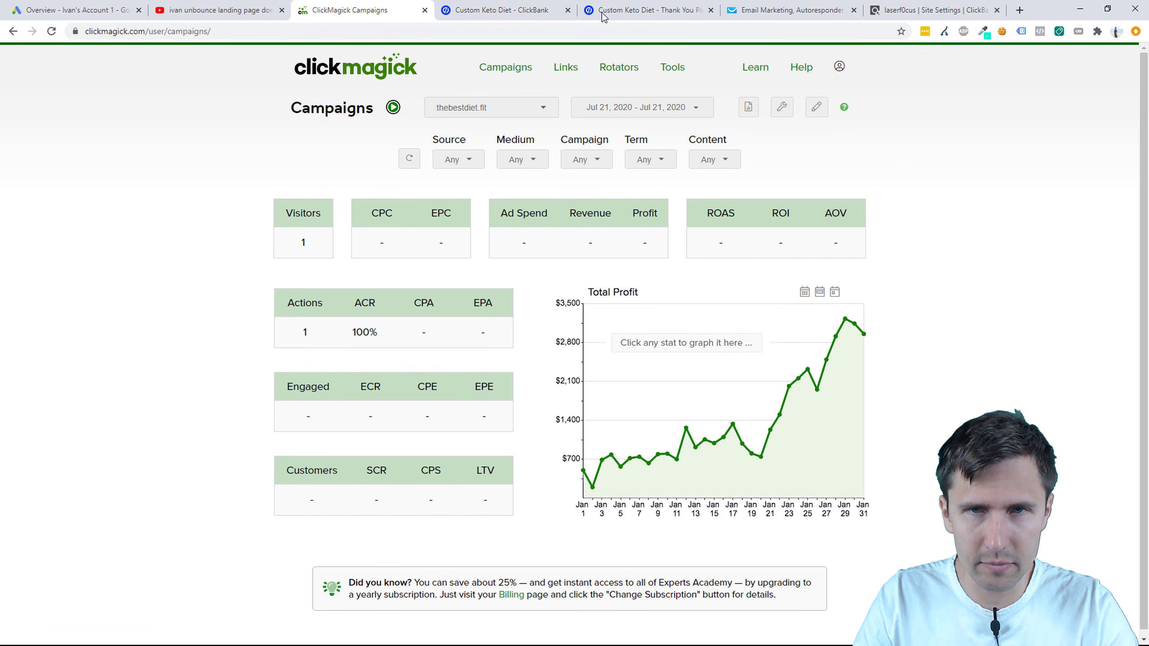
click(631, 9)
Step: Close the Thank You tab and open Custom Keto Diet - ClickBank's Zapier-powered integrations
click(479, 9)
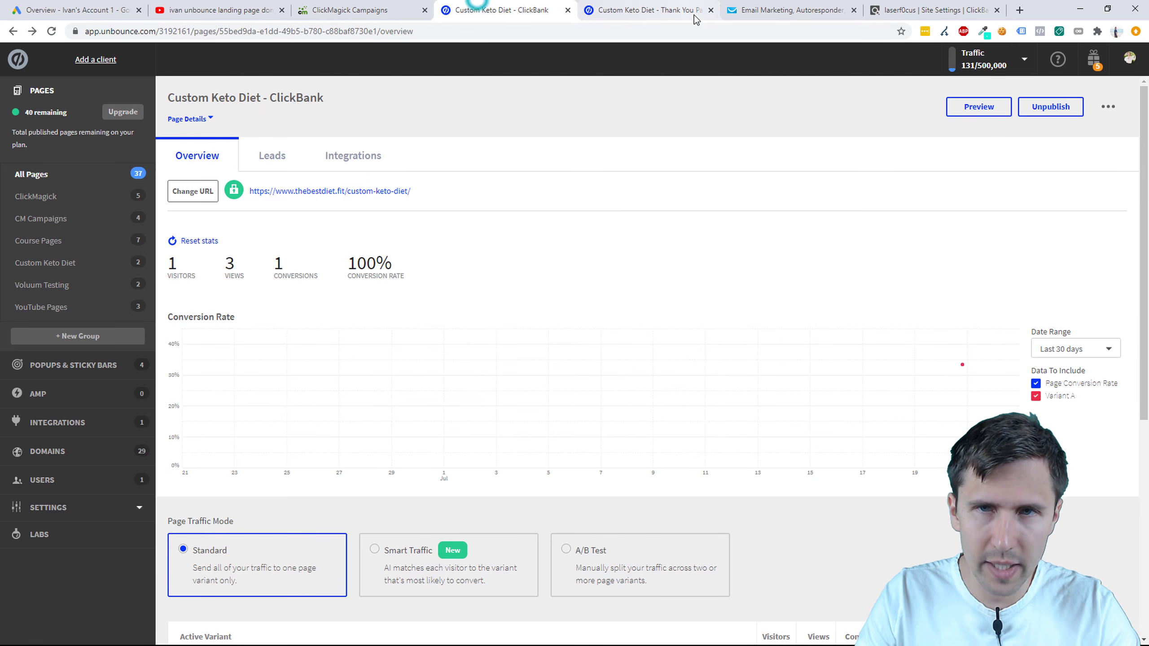
click(709, 11)
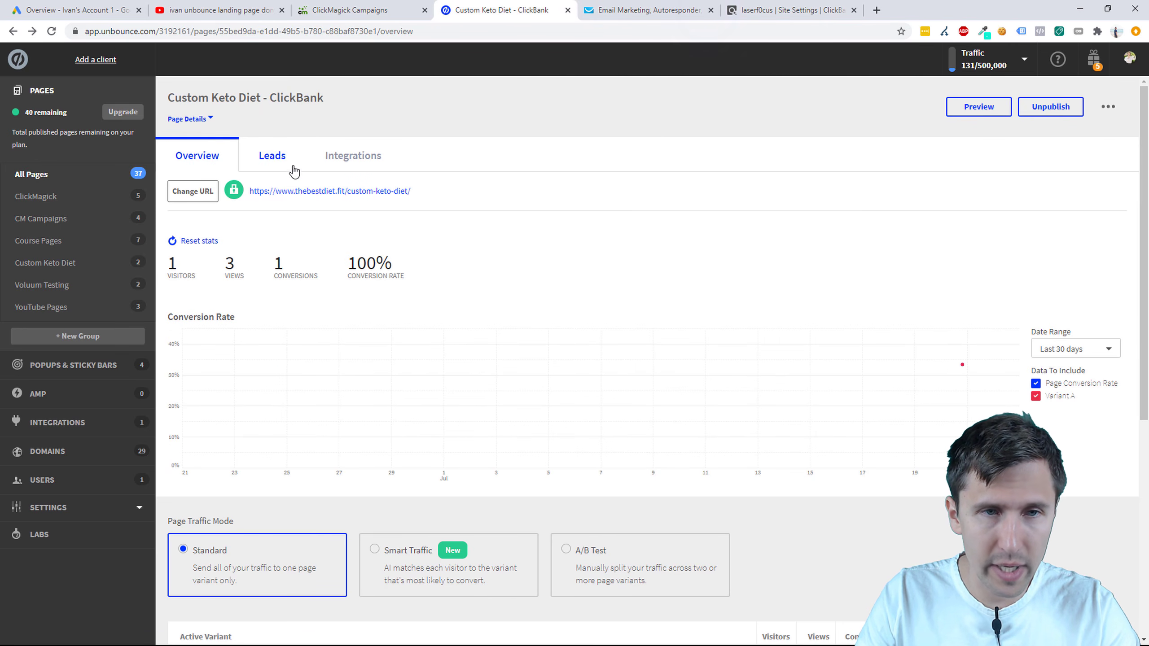
click(360, 158)
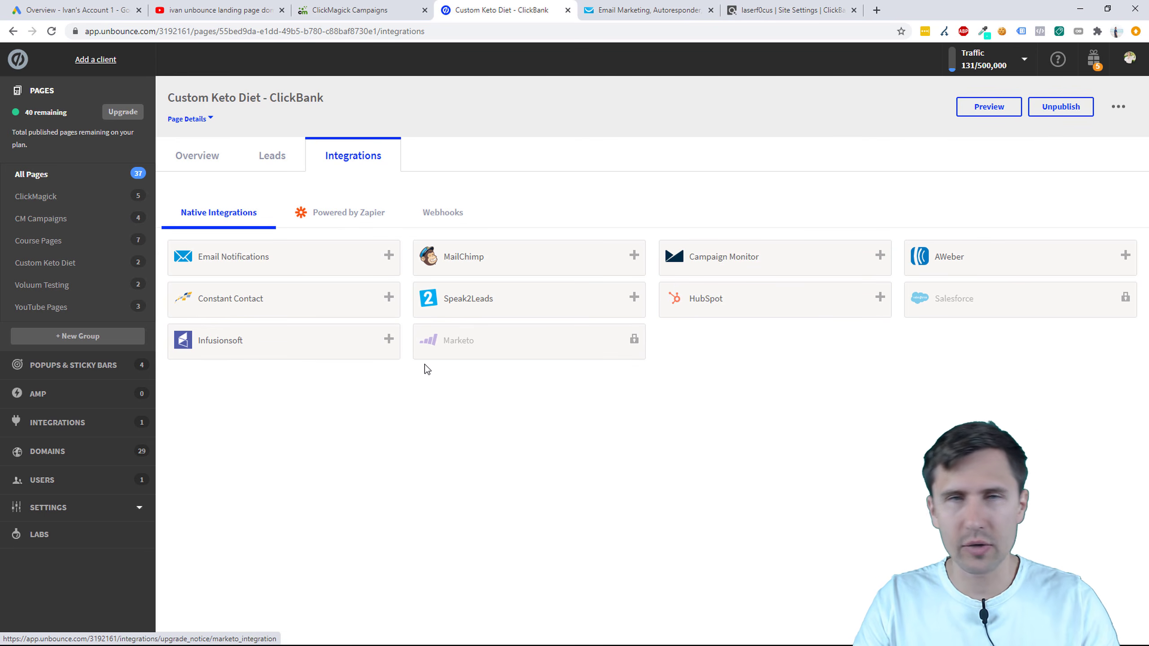
click(343, 209)
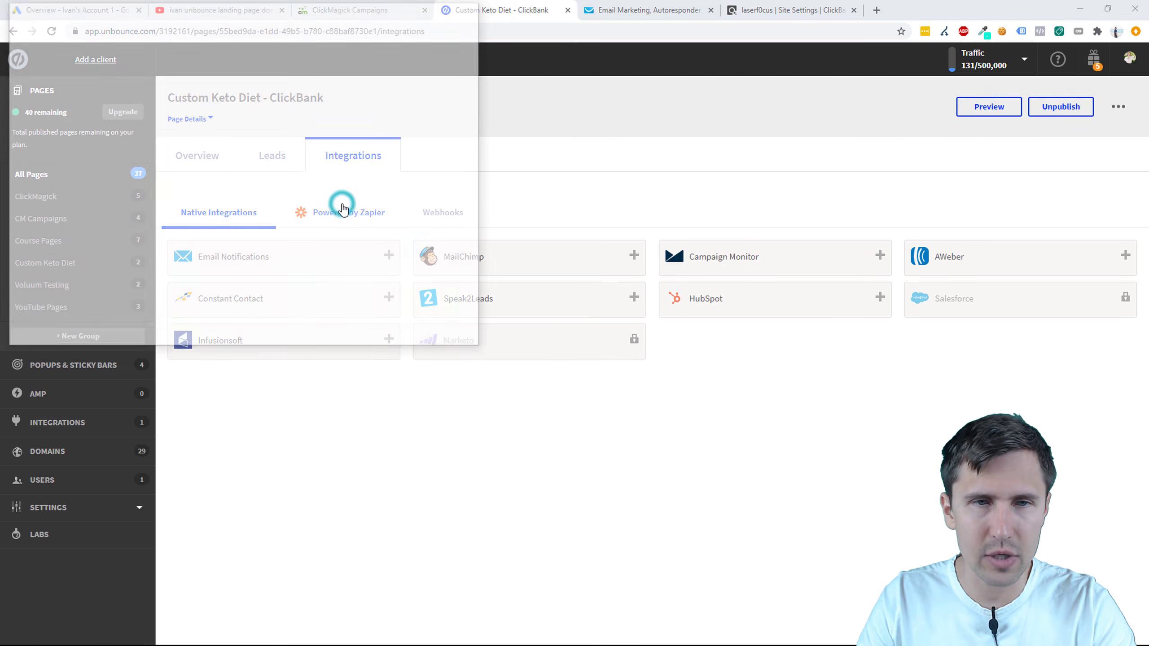
click(261, 18)
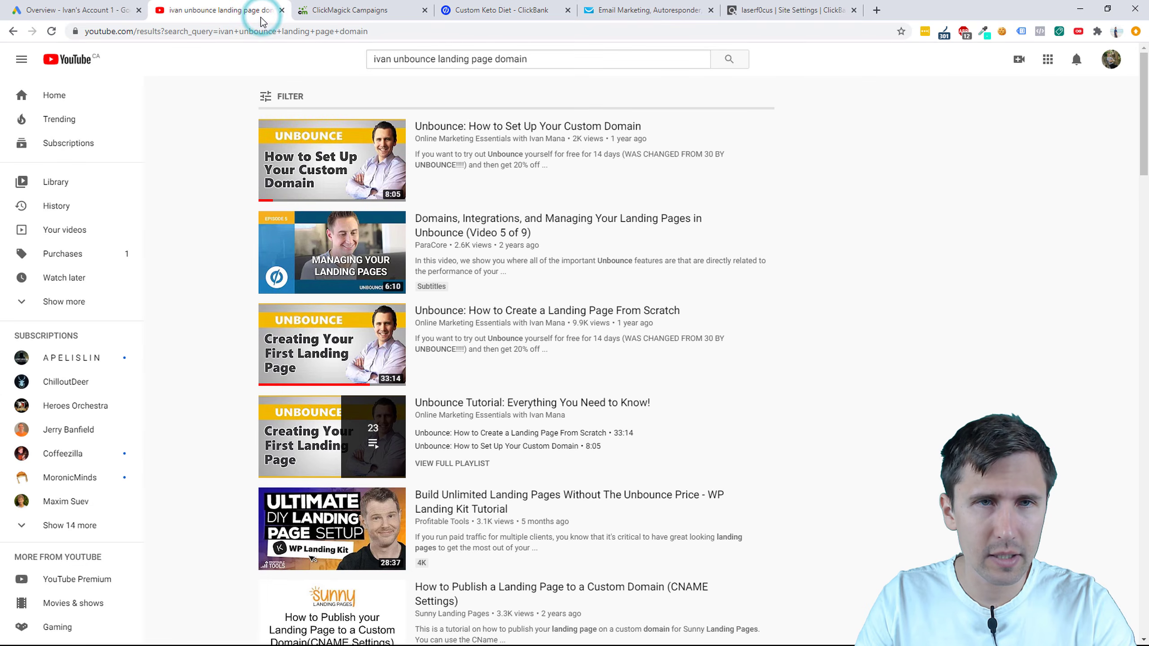
click(604, 8)
click(483, 6)
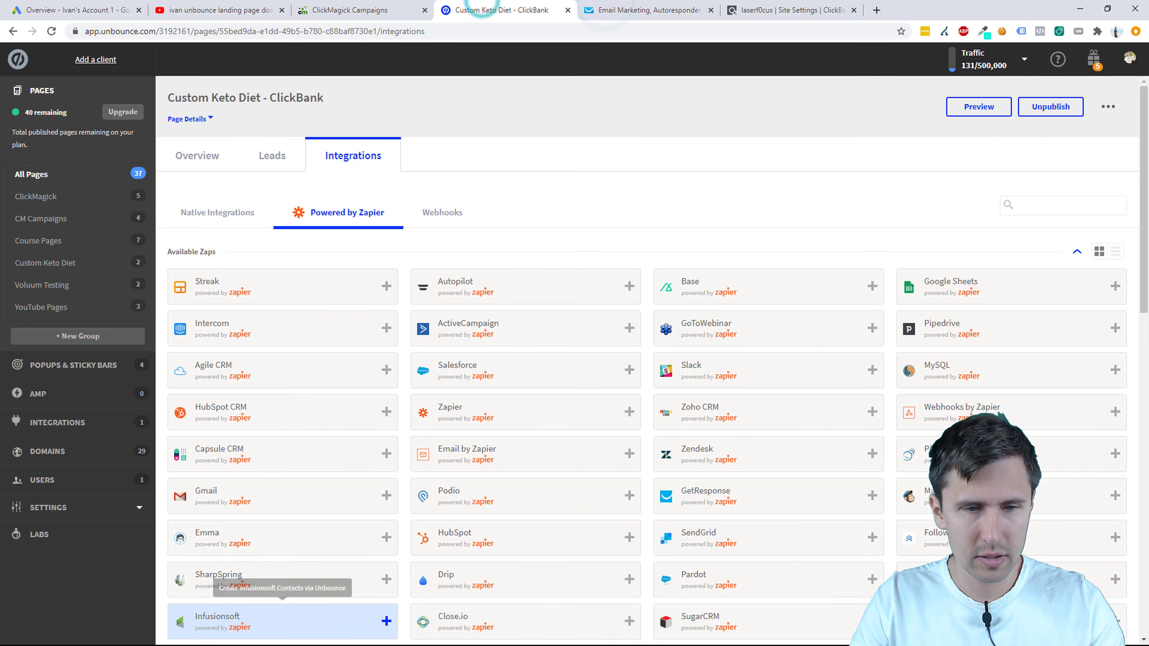
Step: Search integrations for 'get' and add the GetResponse zap
click(1016, 206)
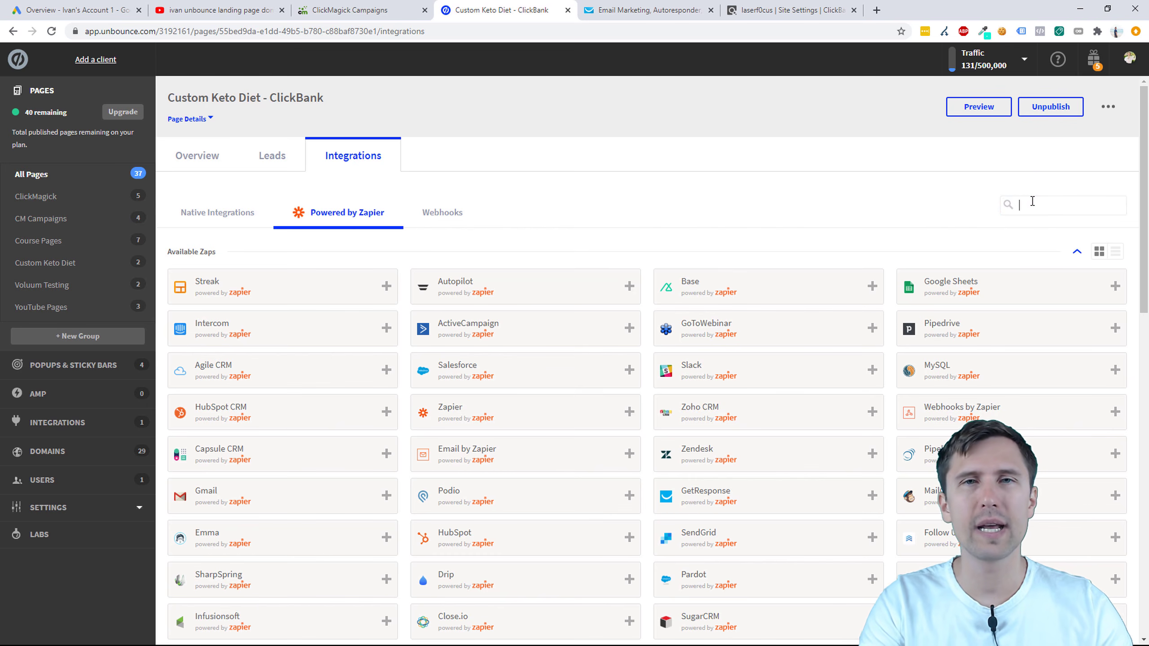
text(get)
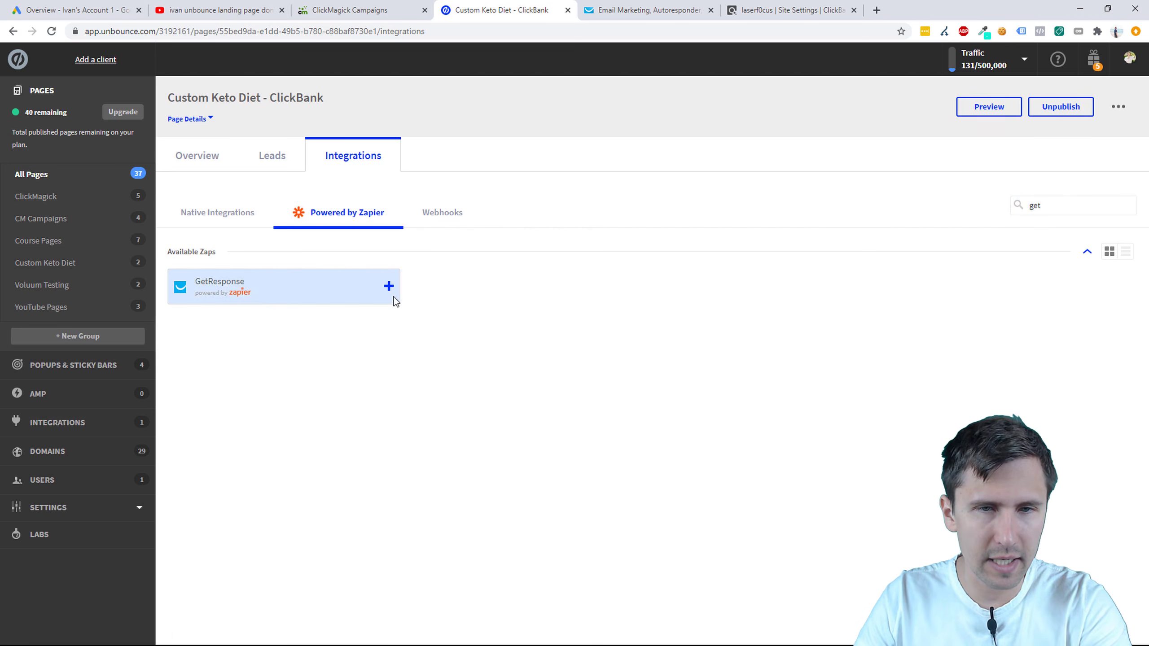
click(388, 286)
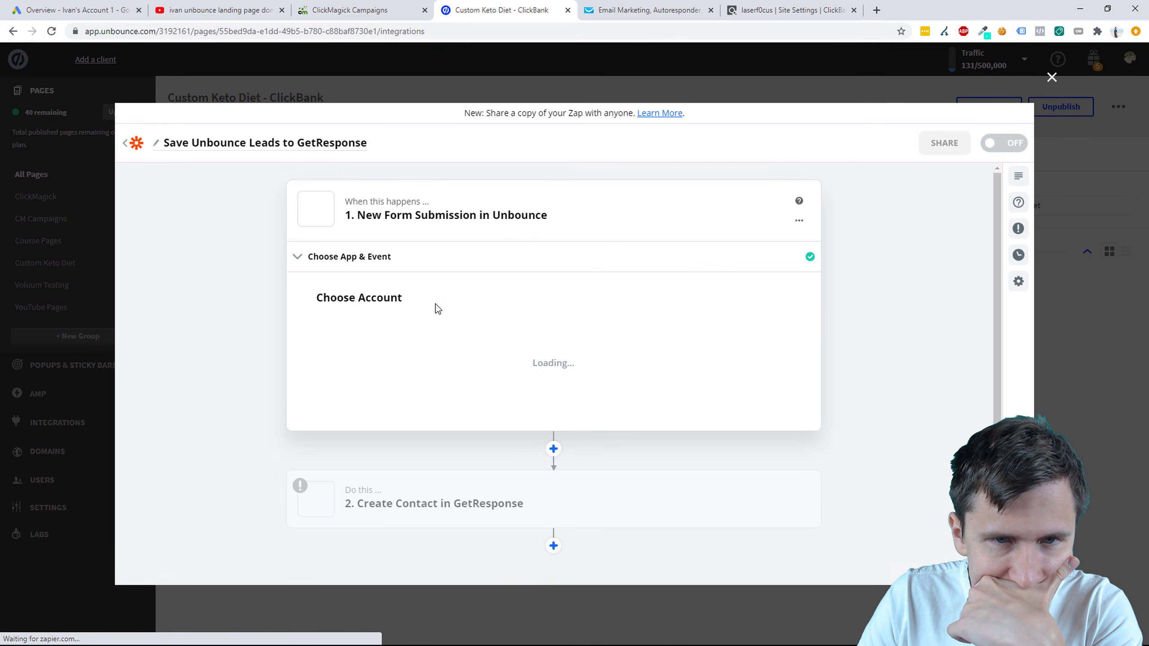
Step: Check the Unbounce trigger account and logged-in profile, then open Zapier's connected accounts page
click(402, 332)
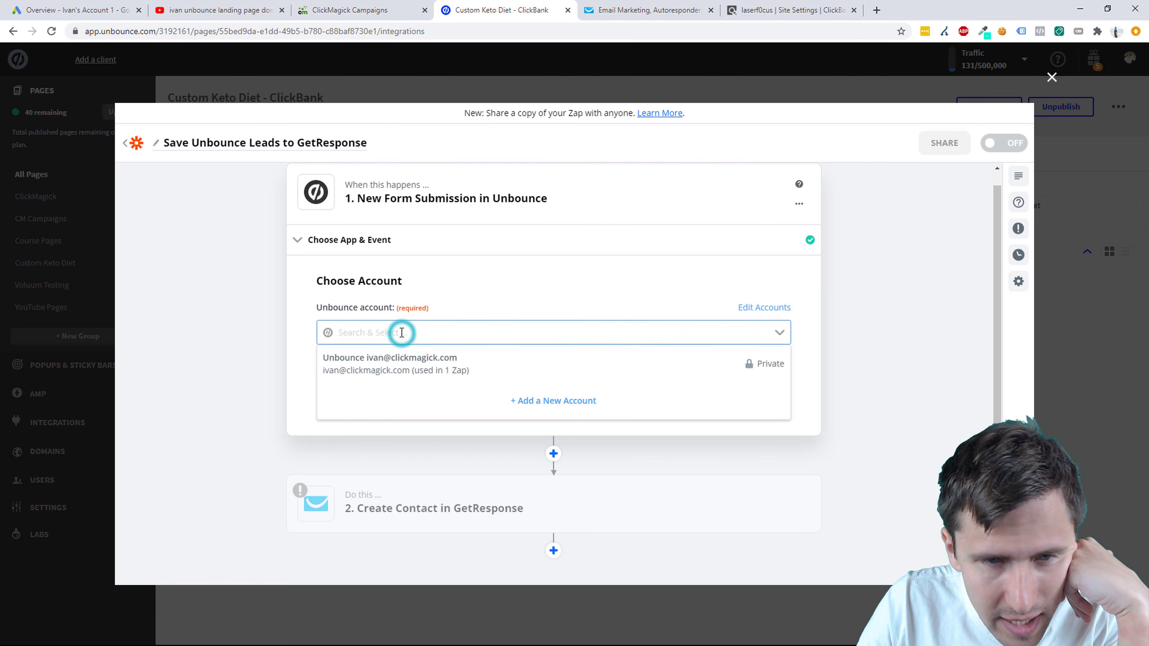
click(655, 275)
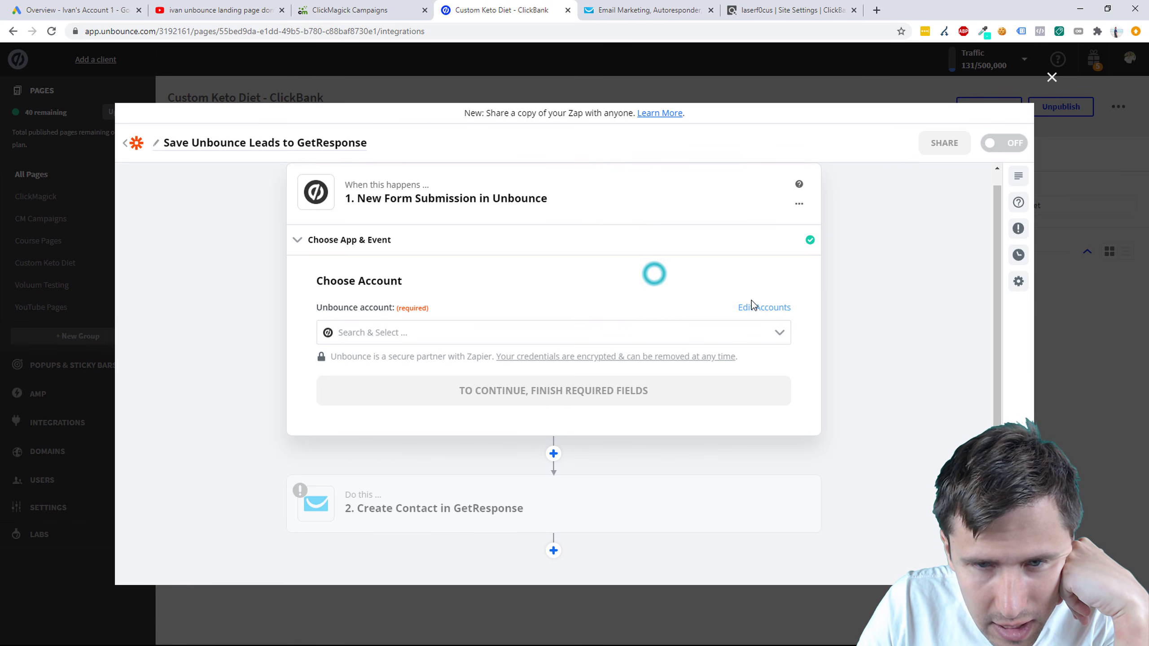
click(761, 307)
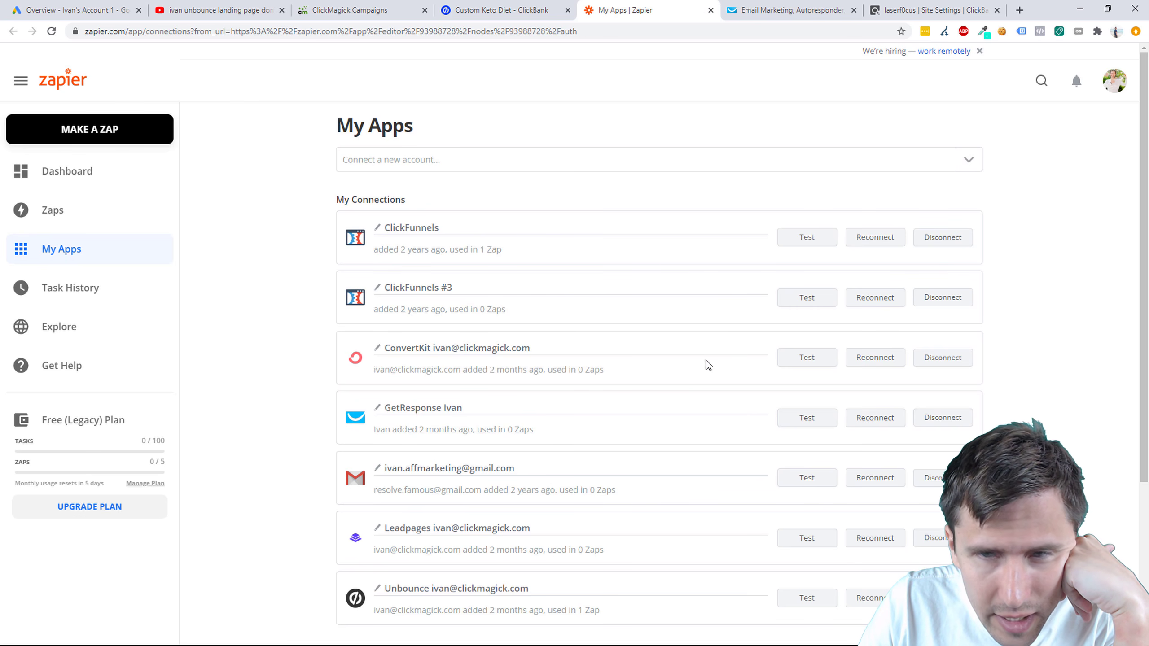
click(1112, 89)
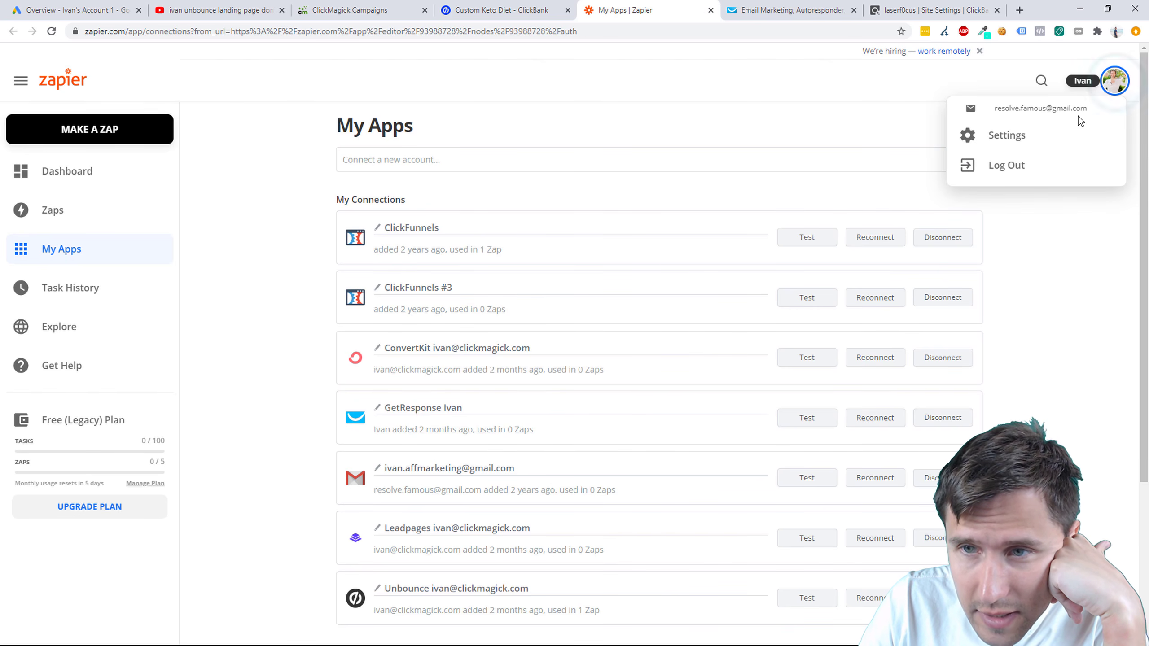
click(1082, 383)
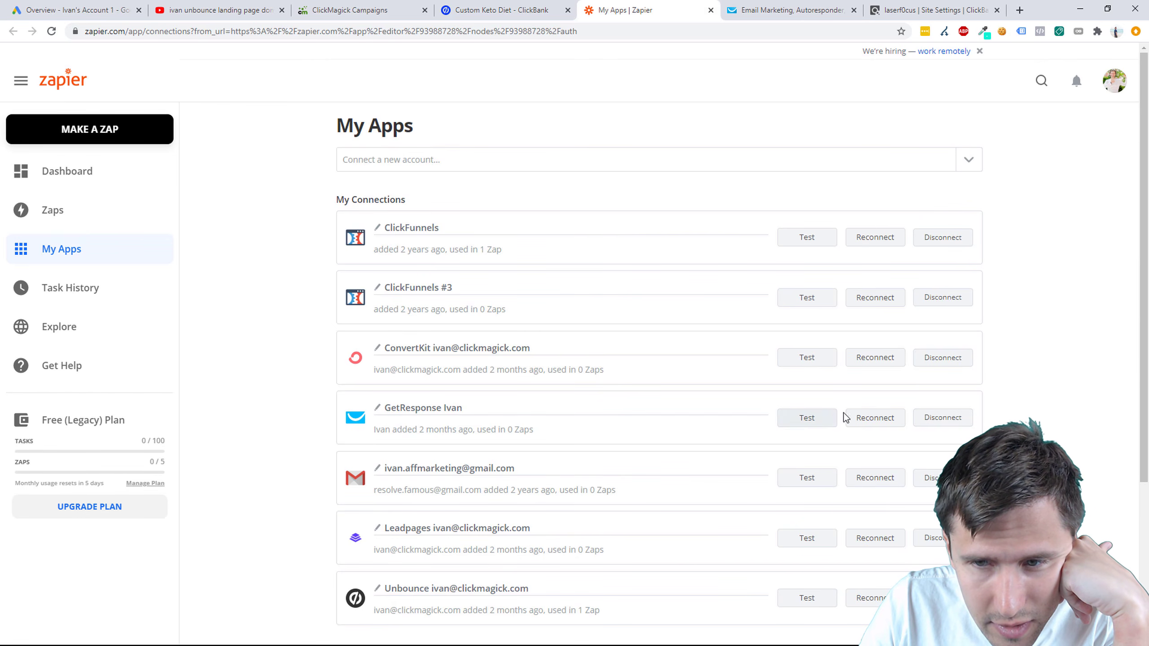
Step: Start reconnecting GetResponse in My Apps, centre its API key window, then go to GetResponse
click(867, 424)
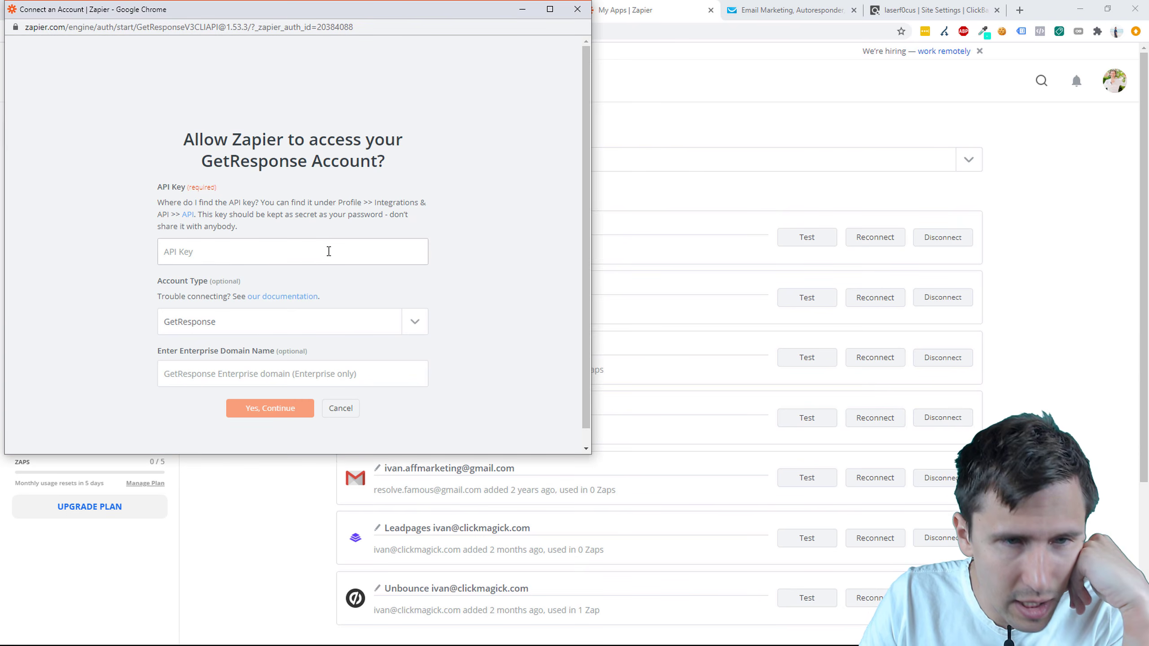
drag(307, 15, 624, 129)
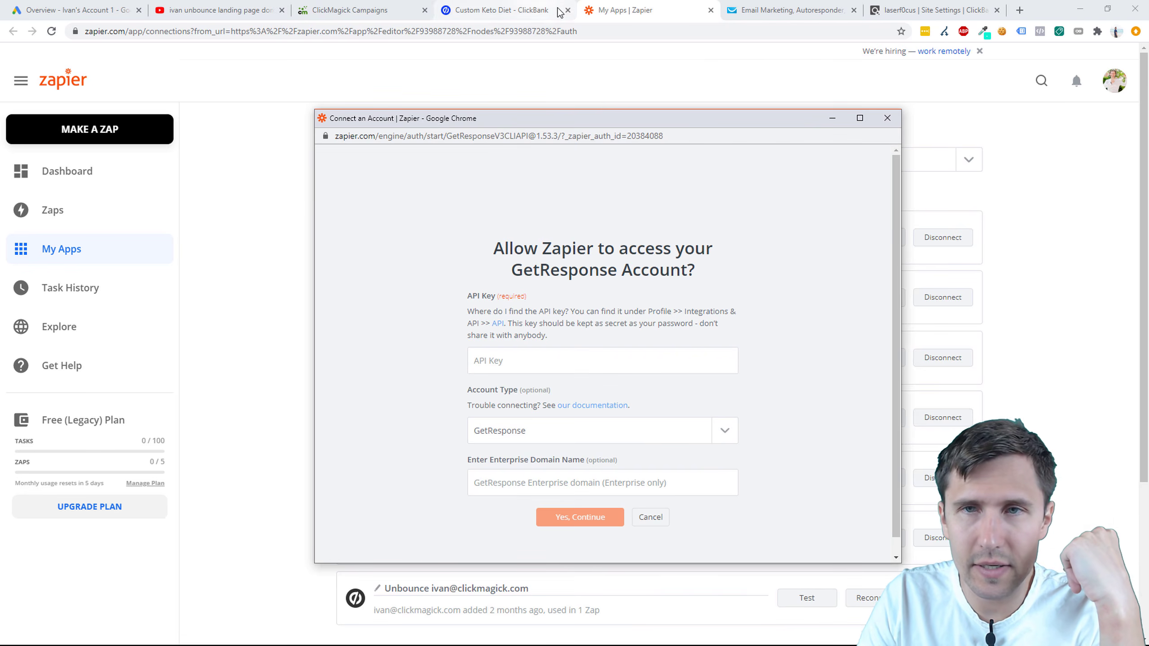
click(787, 10)
Step: Copy GetResponse's default API key from Integrations and API, then return to Zapier
click(76, 61)
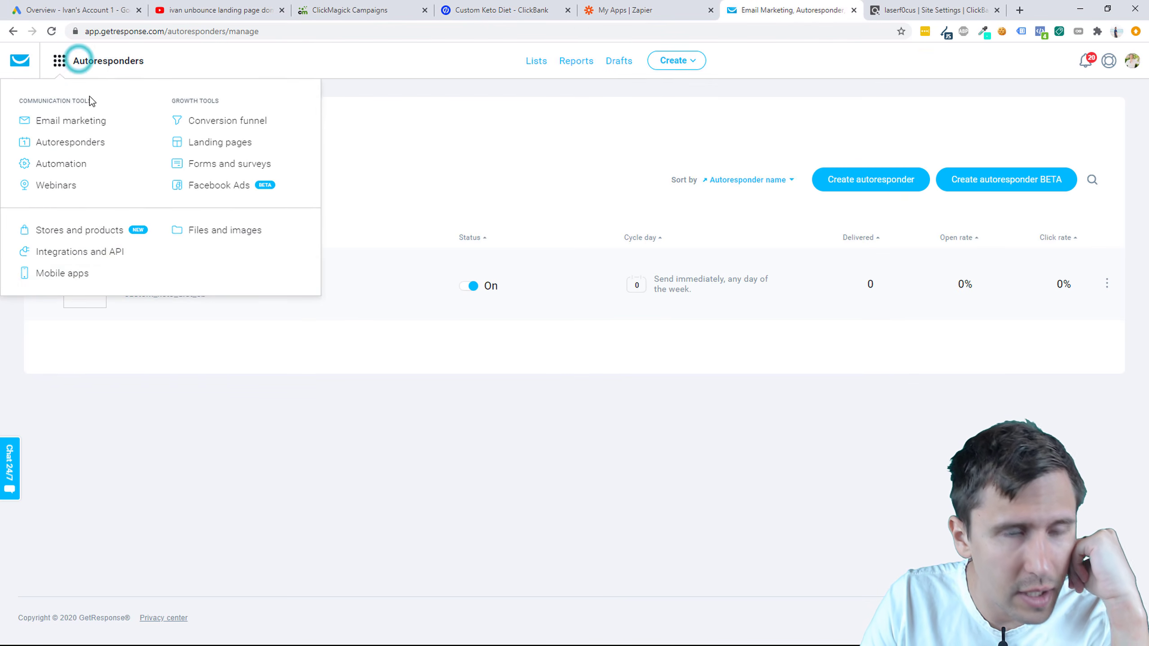
click(98, 251)
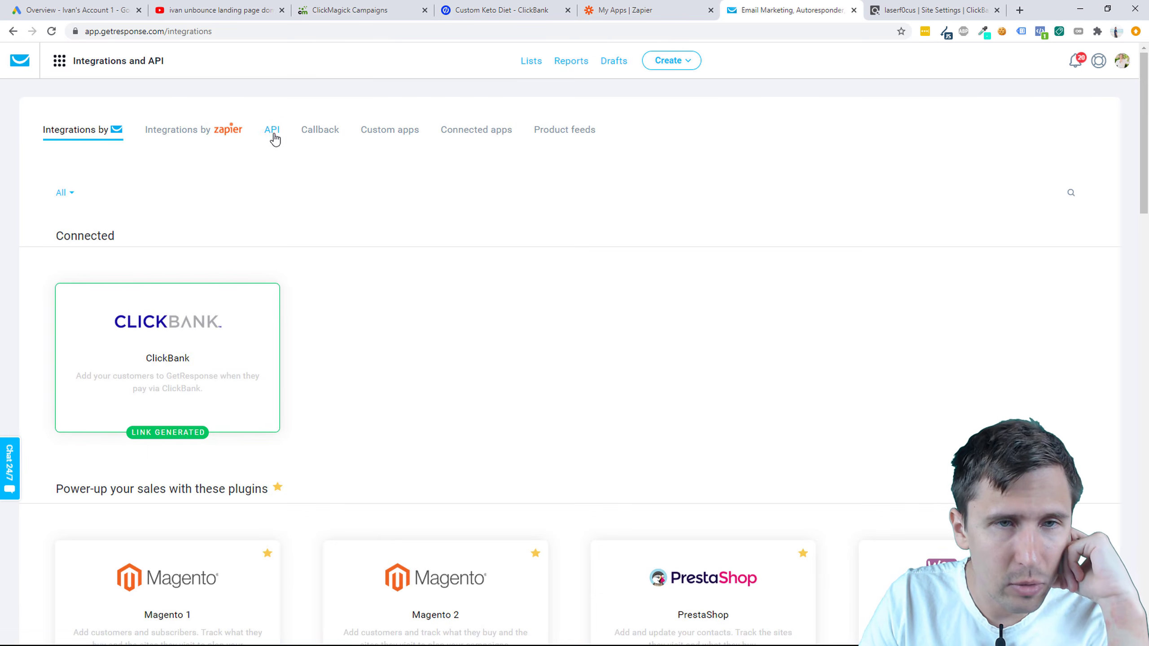
click(272, 130)
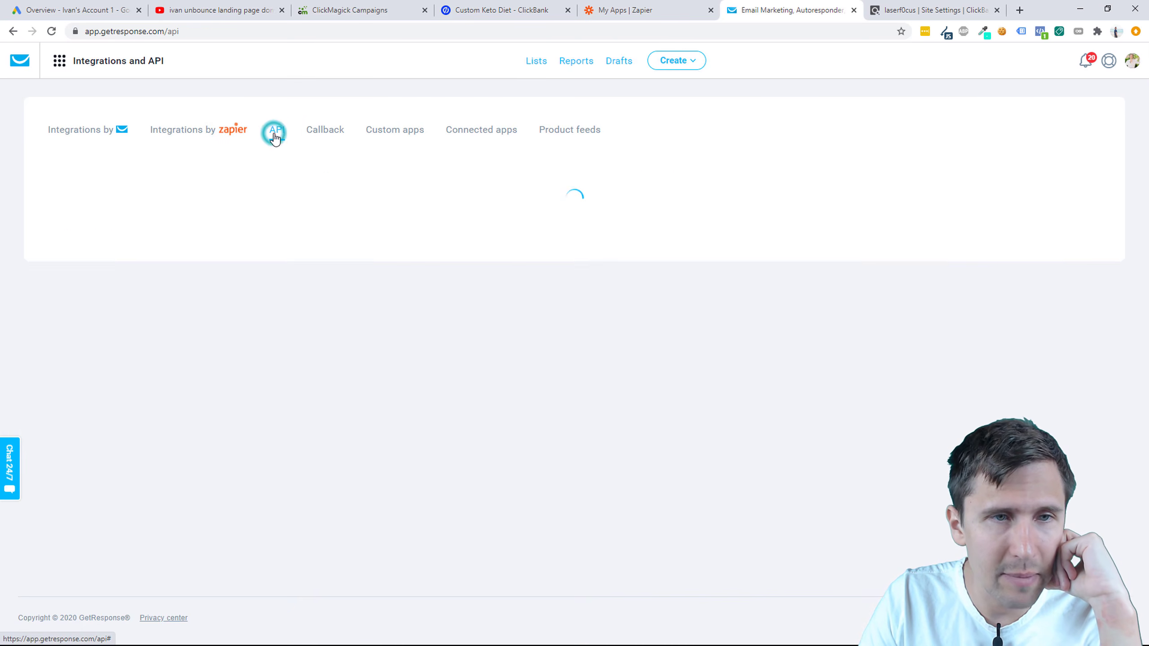
click(591, 270)
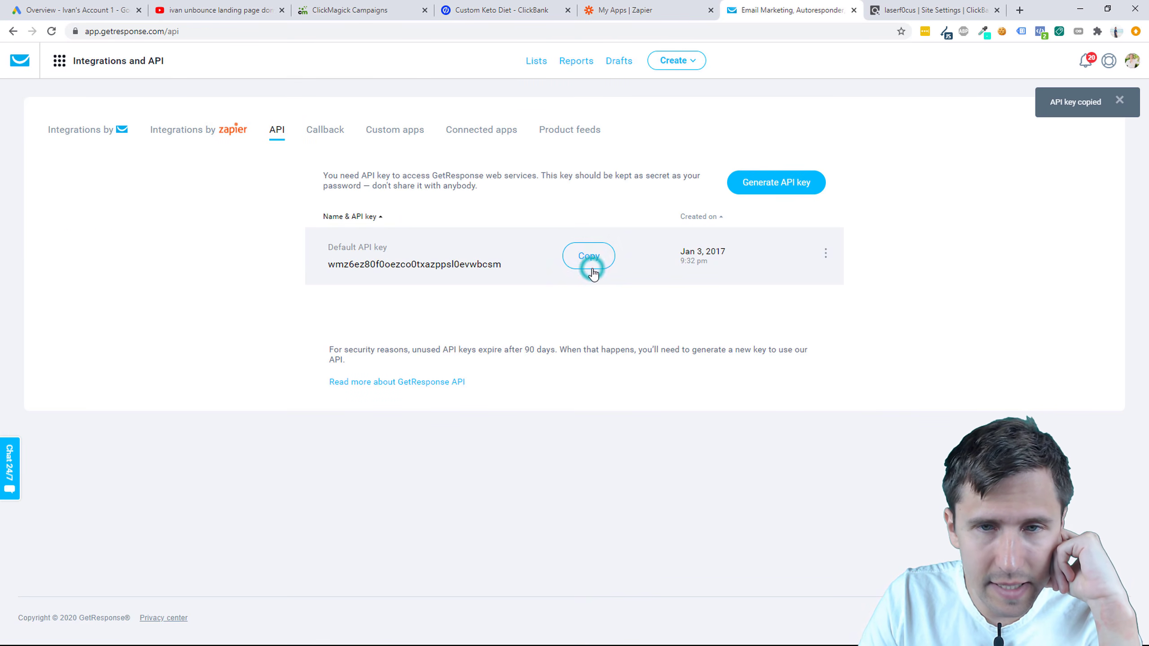
click(626, 9)
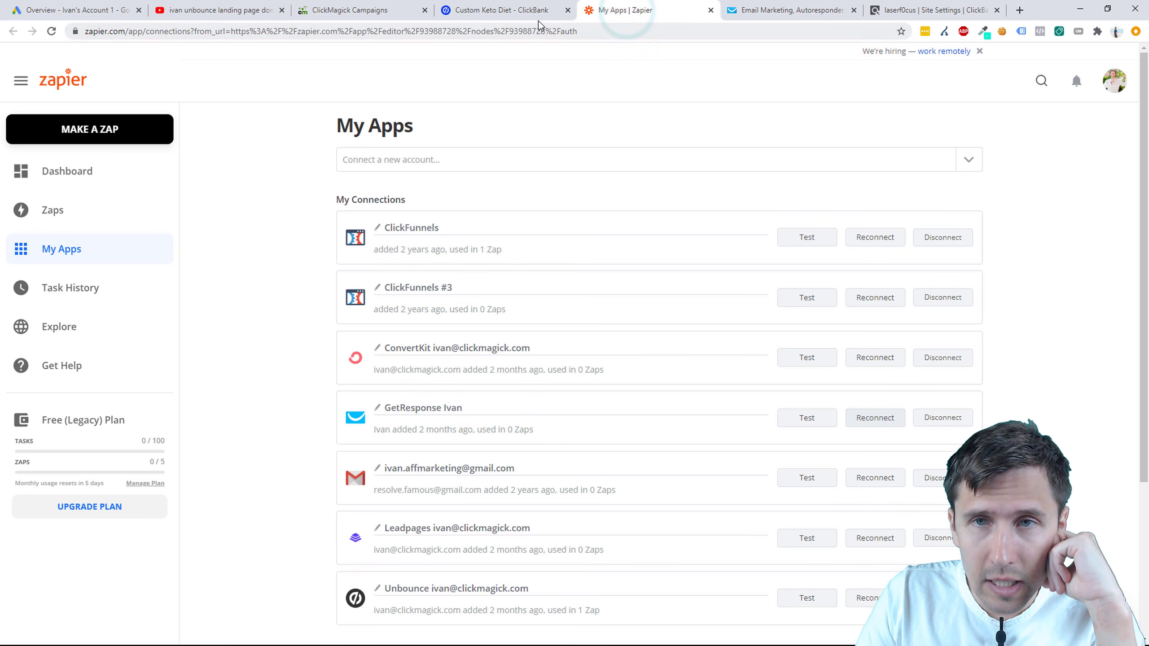
Step: Paste the API key into the GetResponse connection, choose the standard GetResponse account type, and submit
key(alt+Tab)
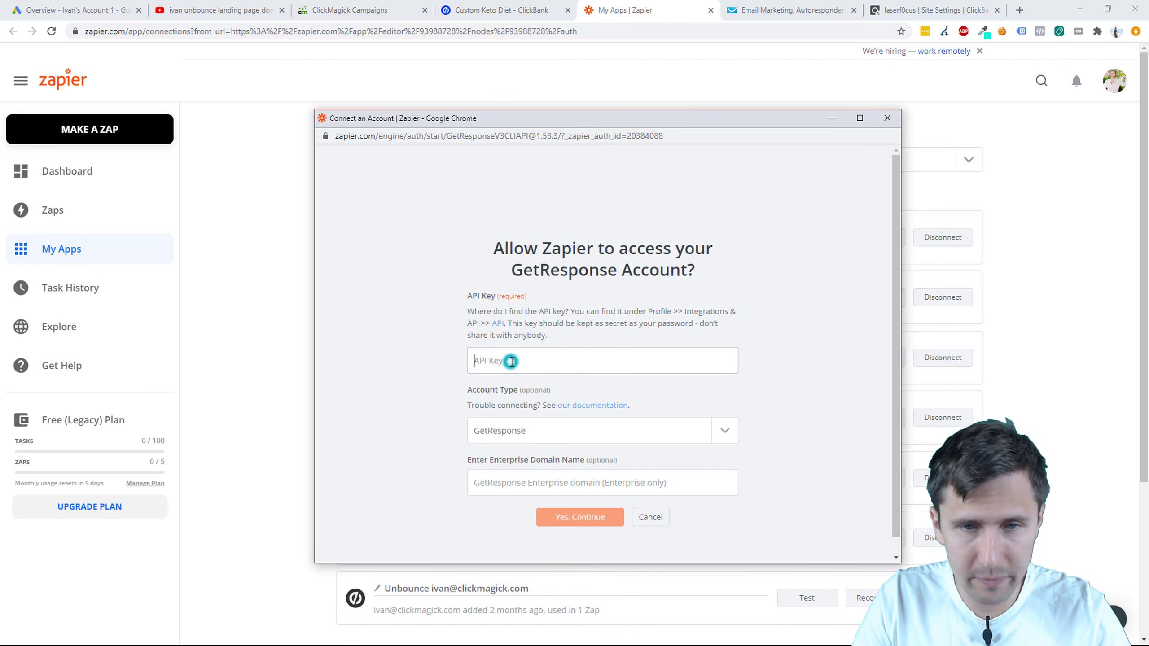
right_click(511, 360)
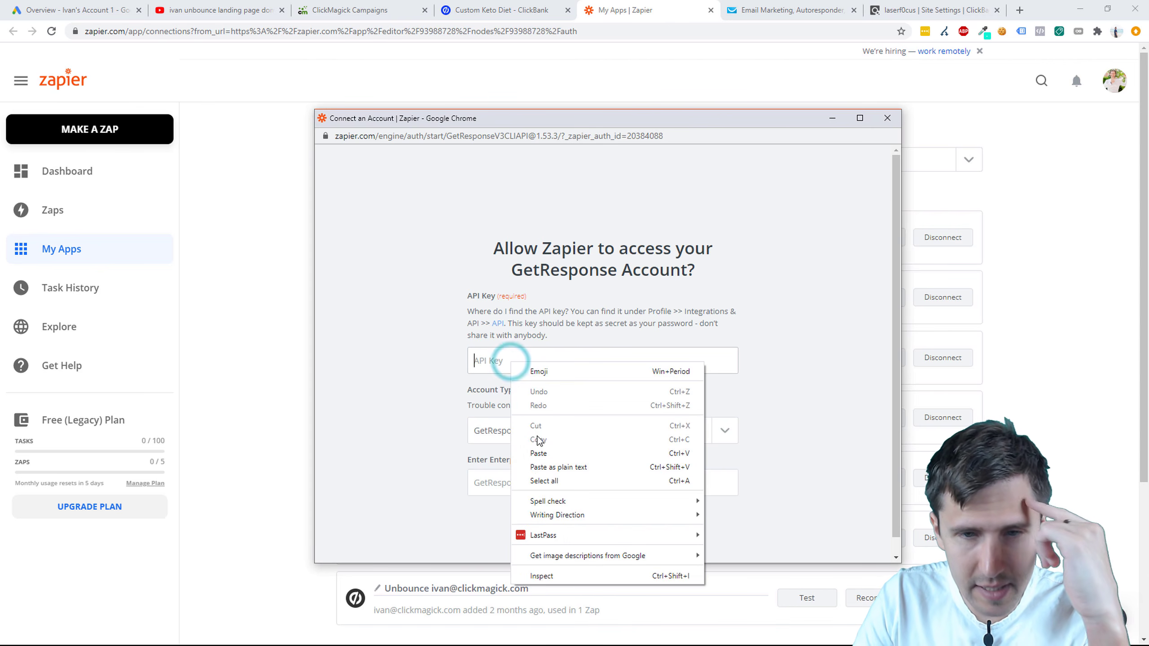
click(540, 455)
click(557, 430)
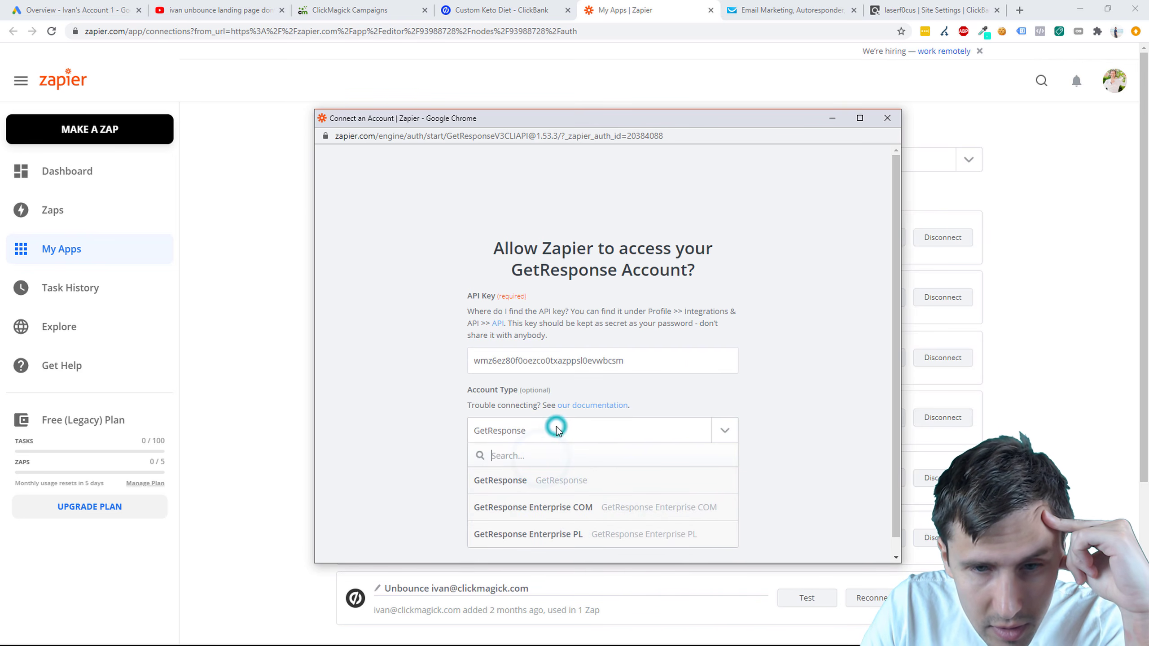
click(535, 479)
click(565, 518)
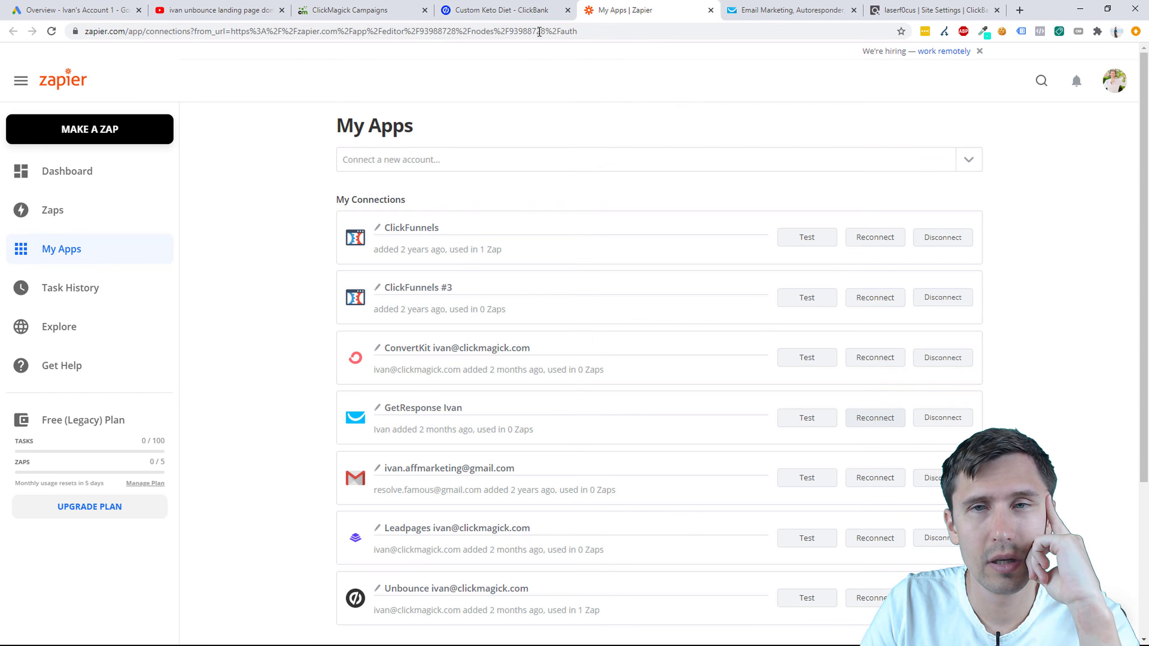
click(483, 13)
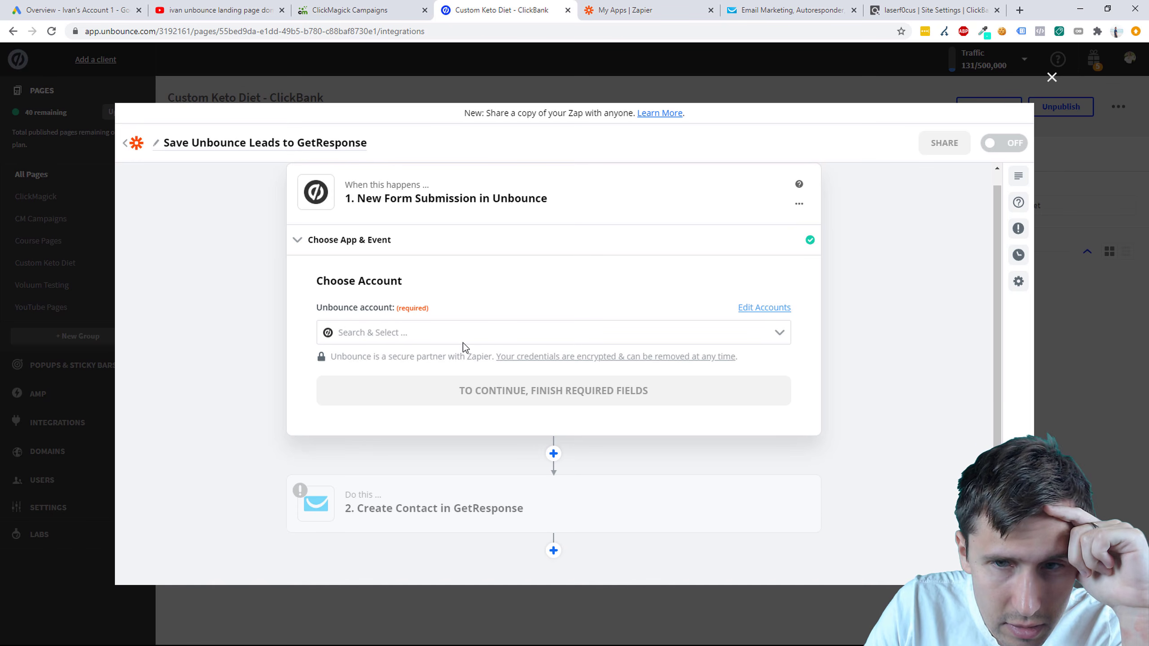
Step: Add a new Unbounce account to the form-submission trigger and confirm its settings
click(471, 332)
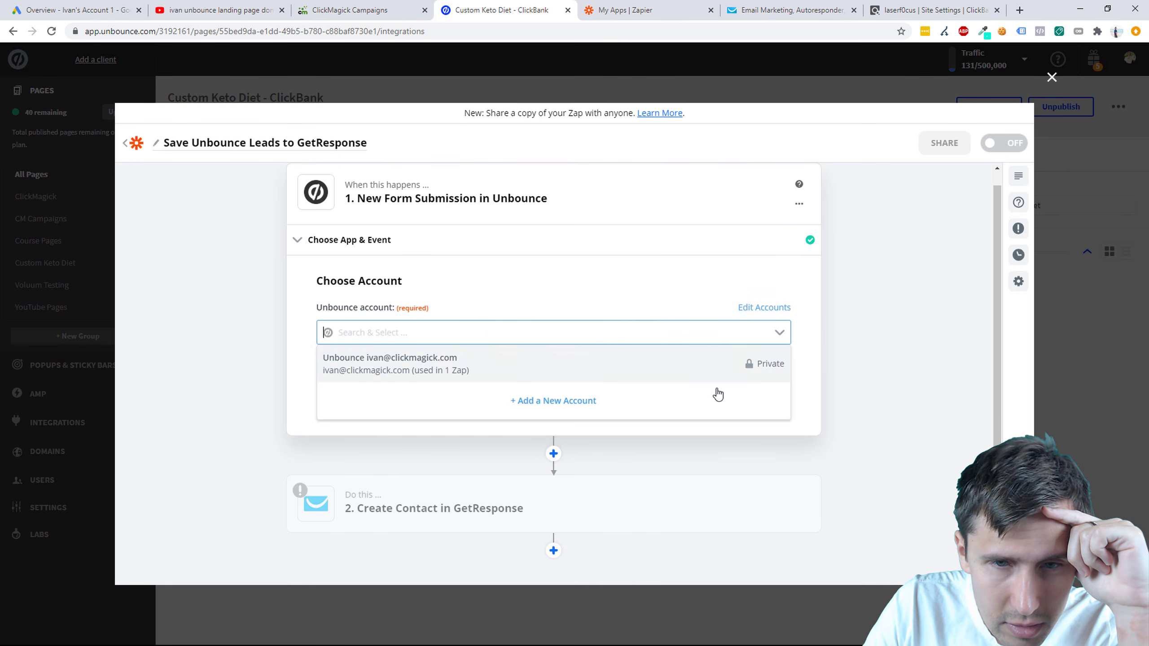
click(552, 400)
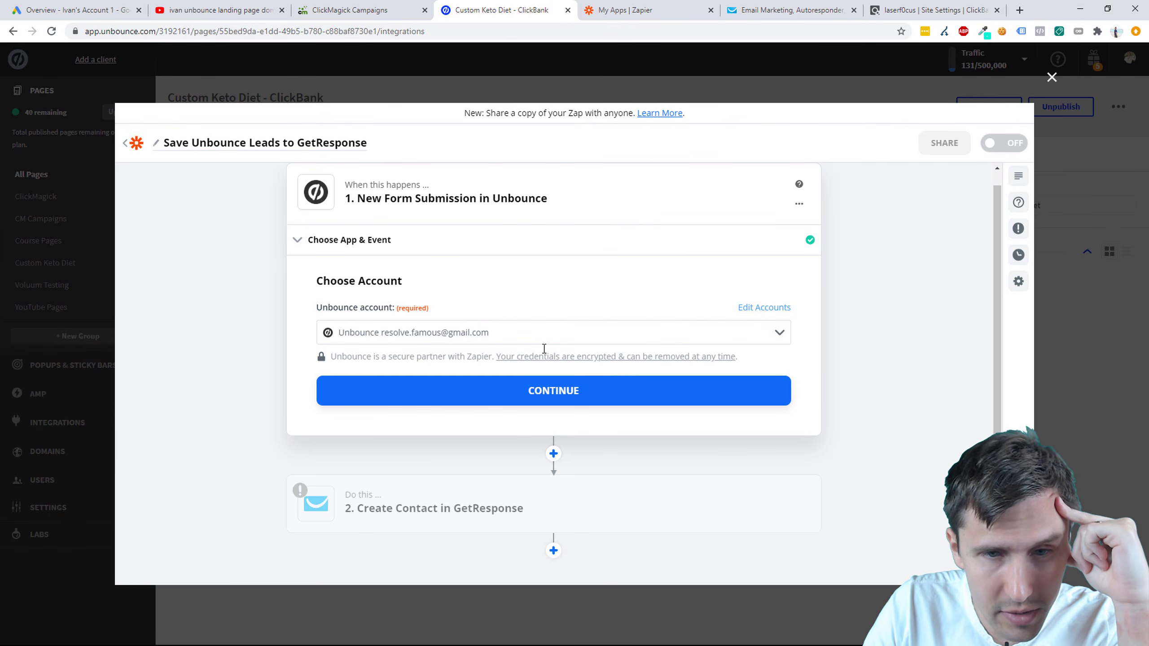
click(540, 394)
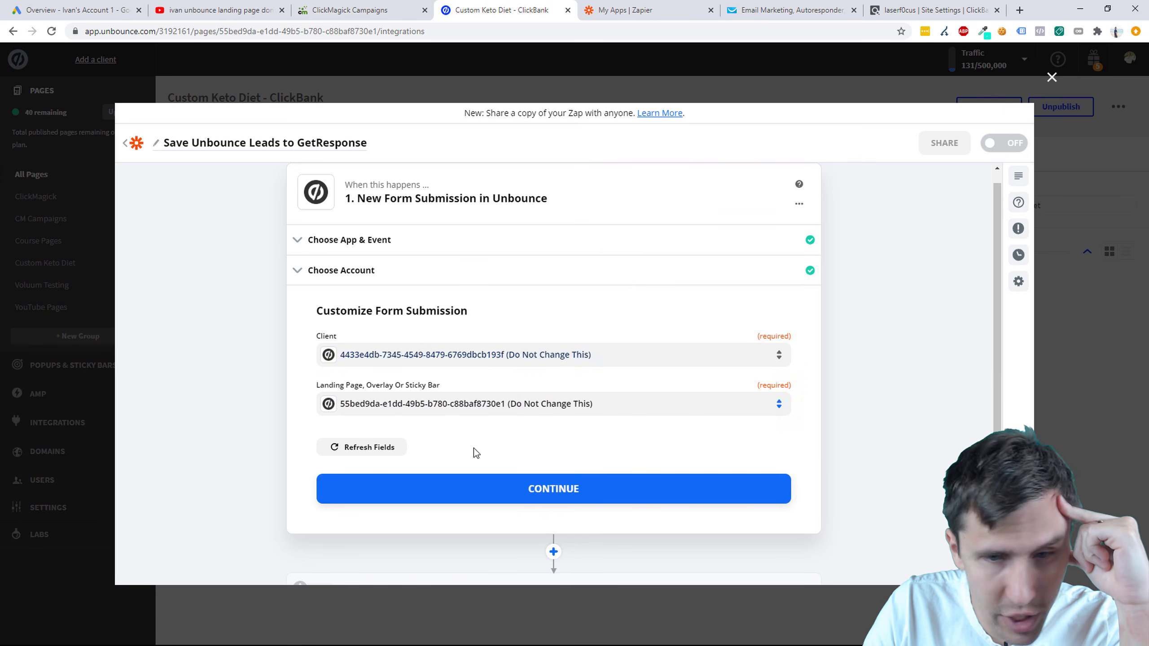
click(485, 500)
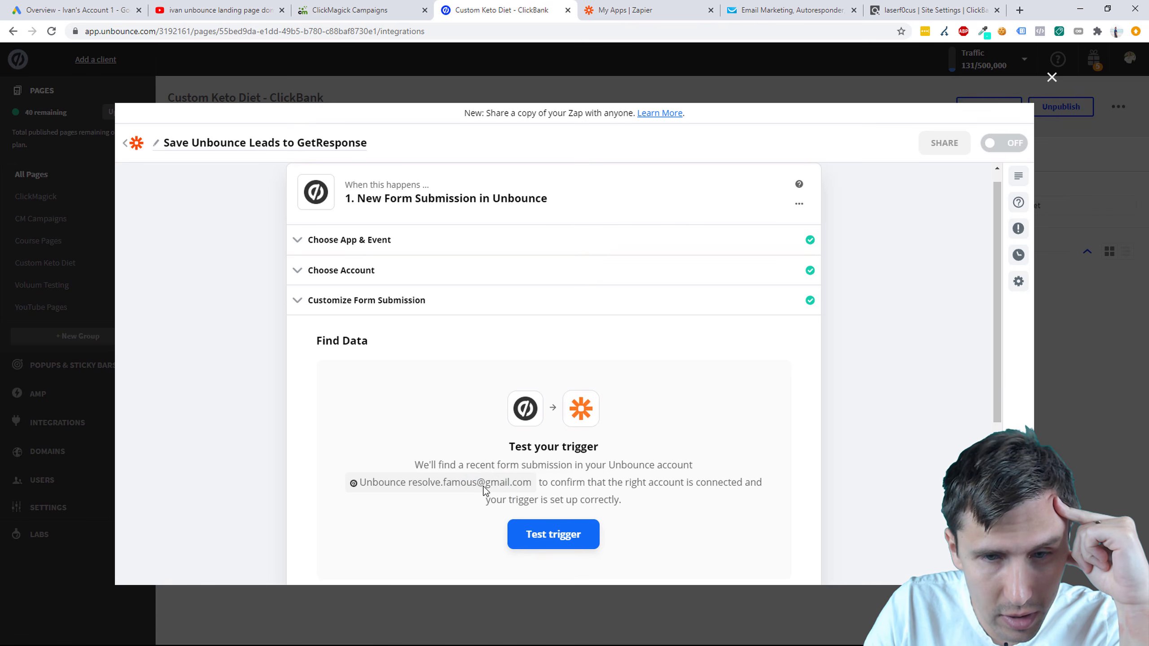
Step: Test the Unbounce trigger to pull a sample form submission and accept it
scroll(449, 408, down, 3)
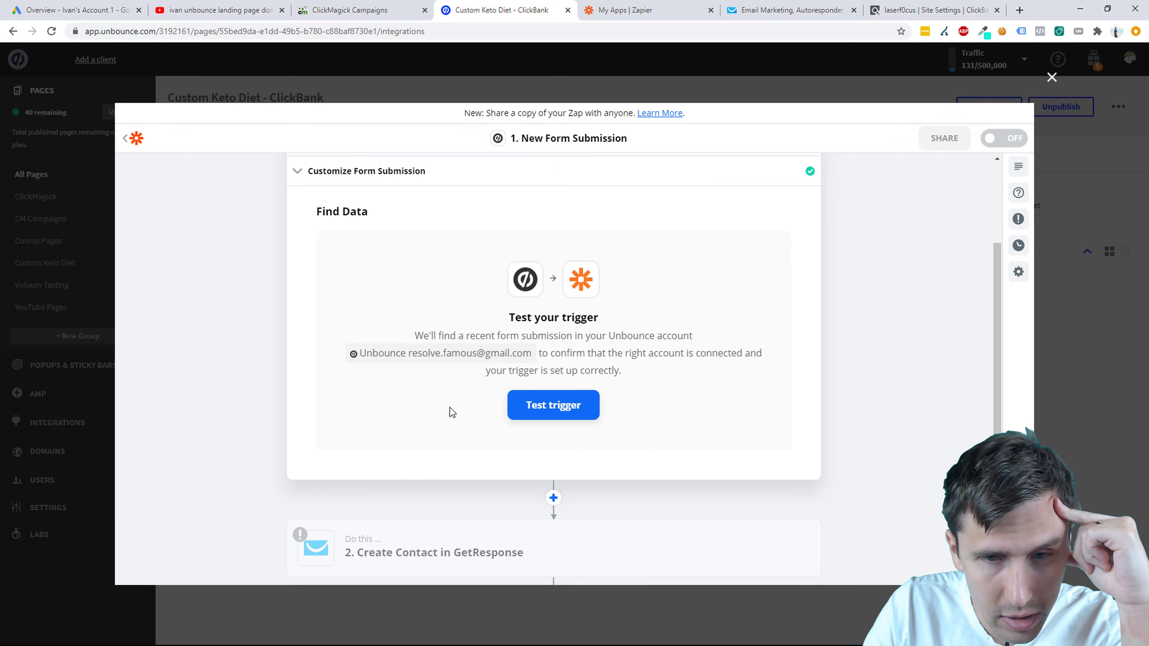
click(532, 412)
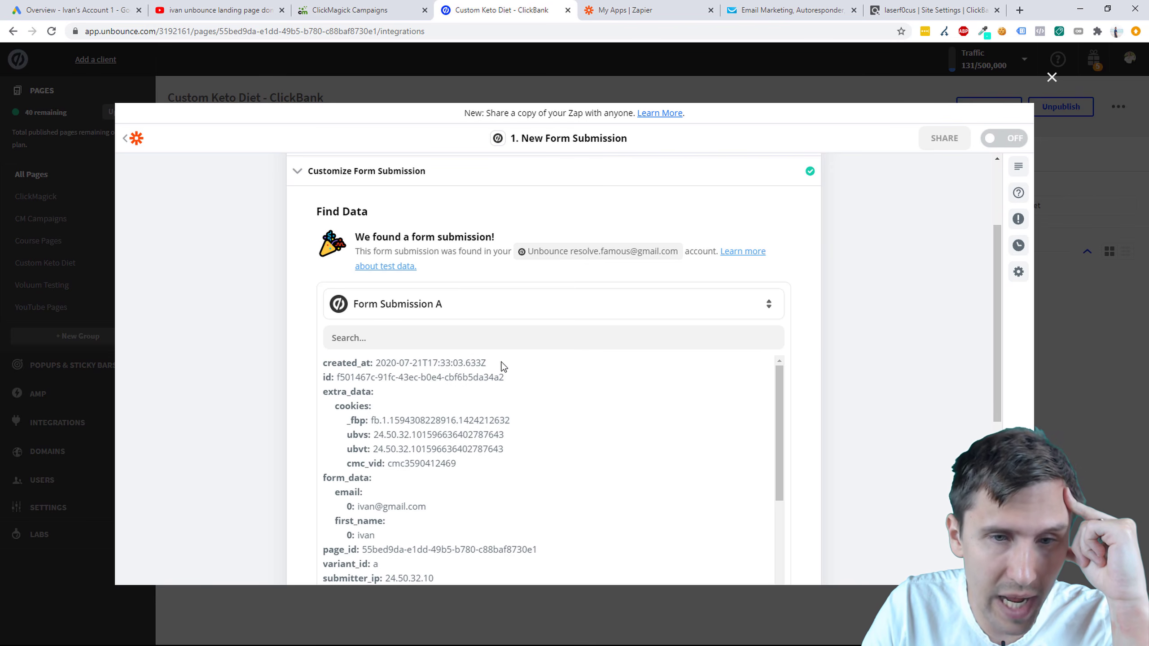
scroll(459, 407, down, 3)
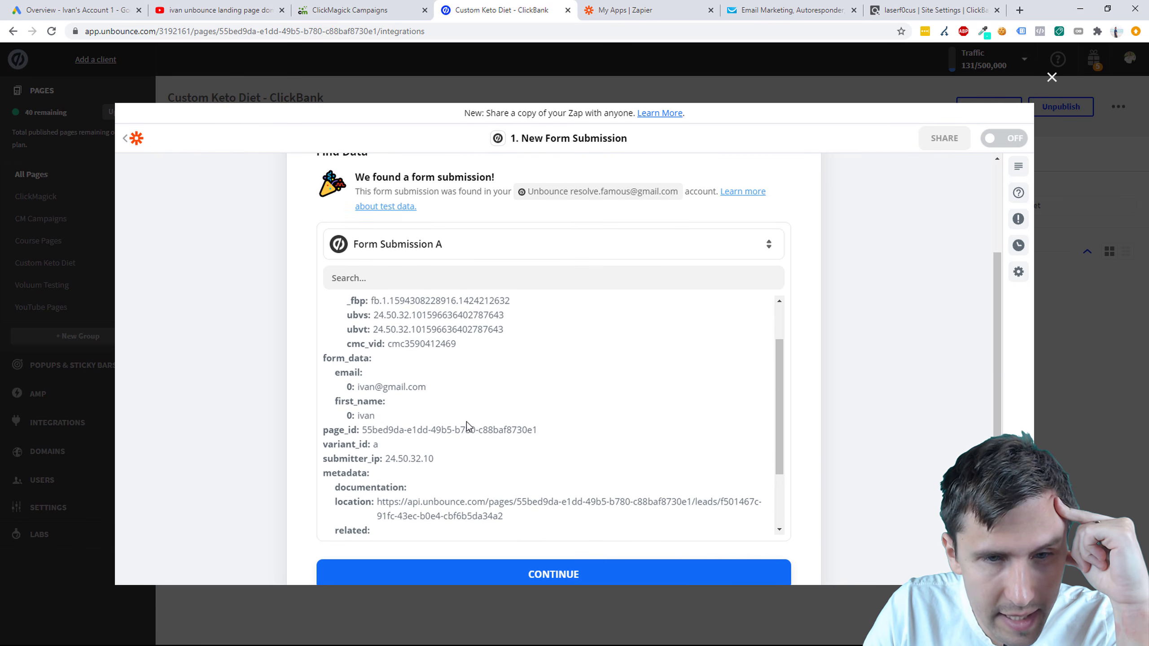
scroll(454, 427, up, 1)
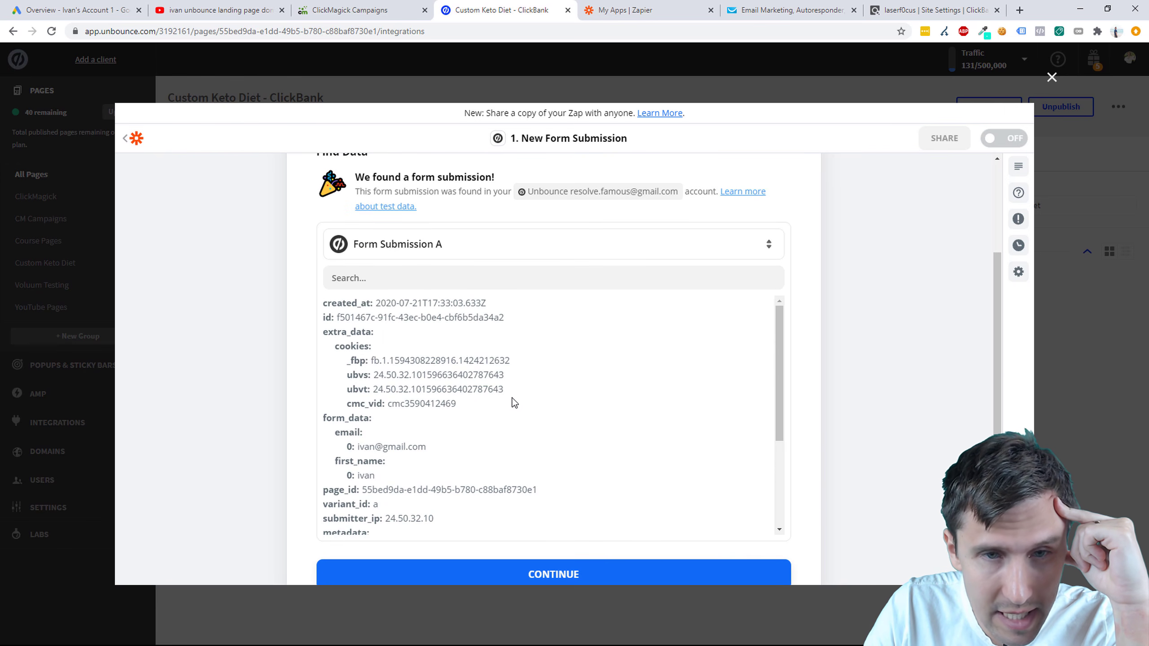
scroll(511, 406, down, 5)
click(478, 583)
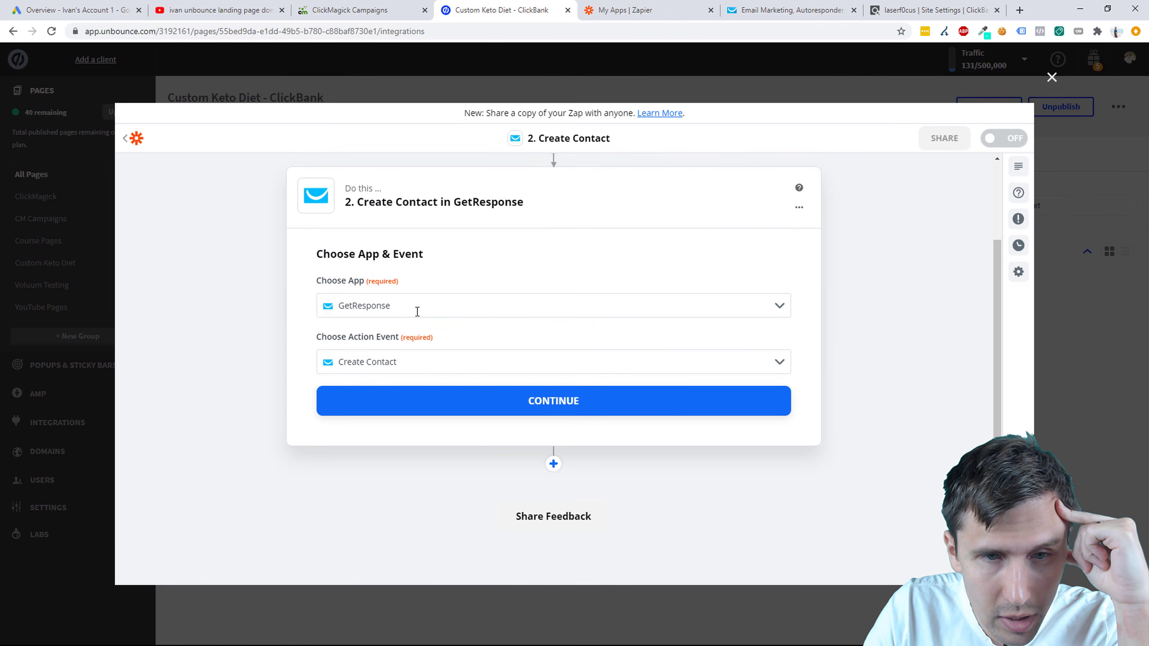
Step: Choose Create Contact as the action event and select the reconnected GetResponse account
click(762, 364)
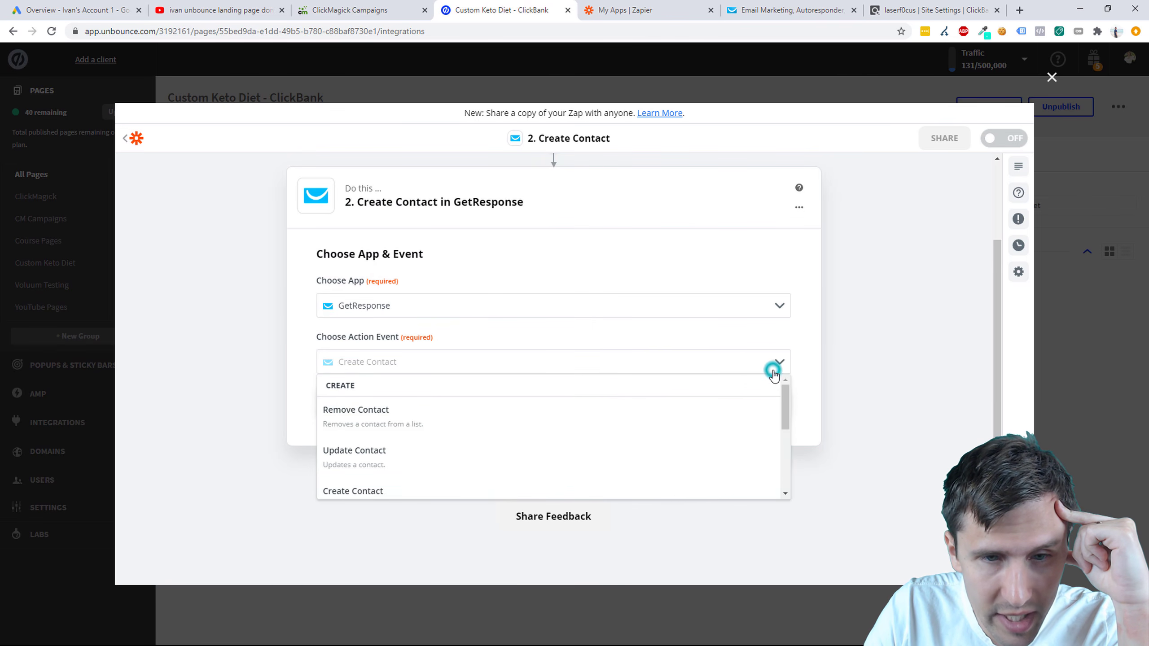
click(357, 488)
click(437, 408)
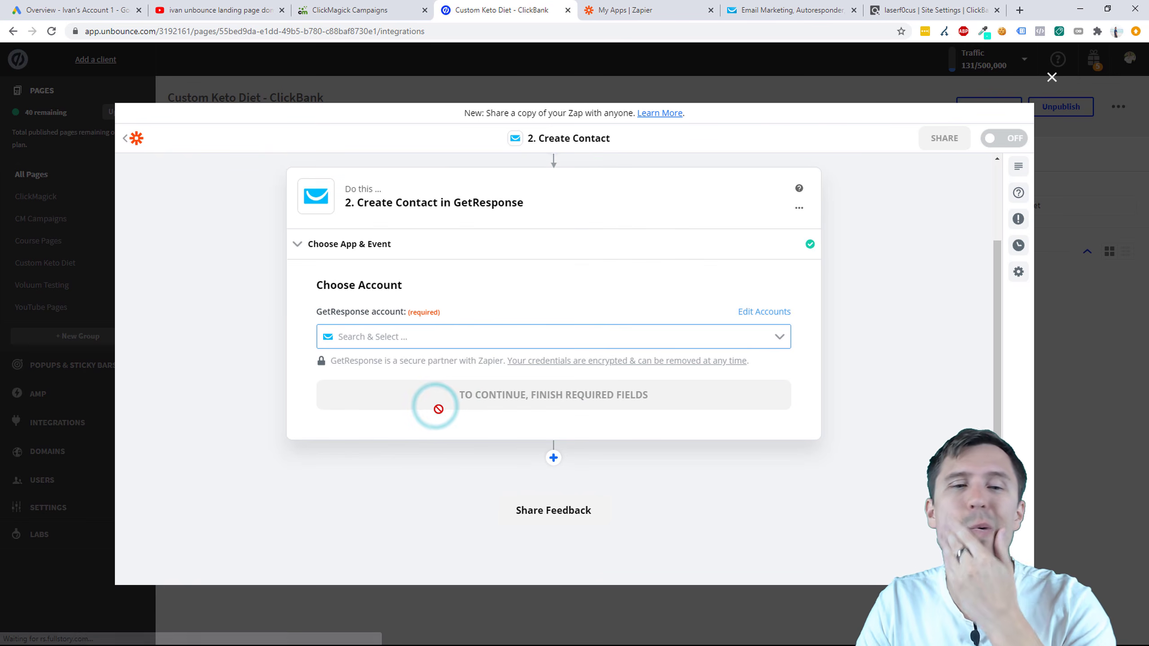
click(516, 341)
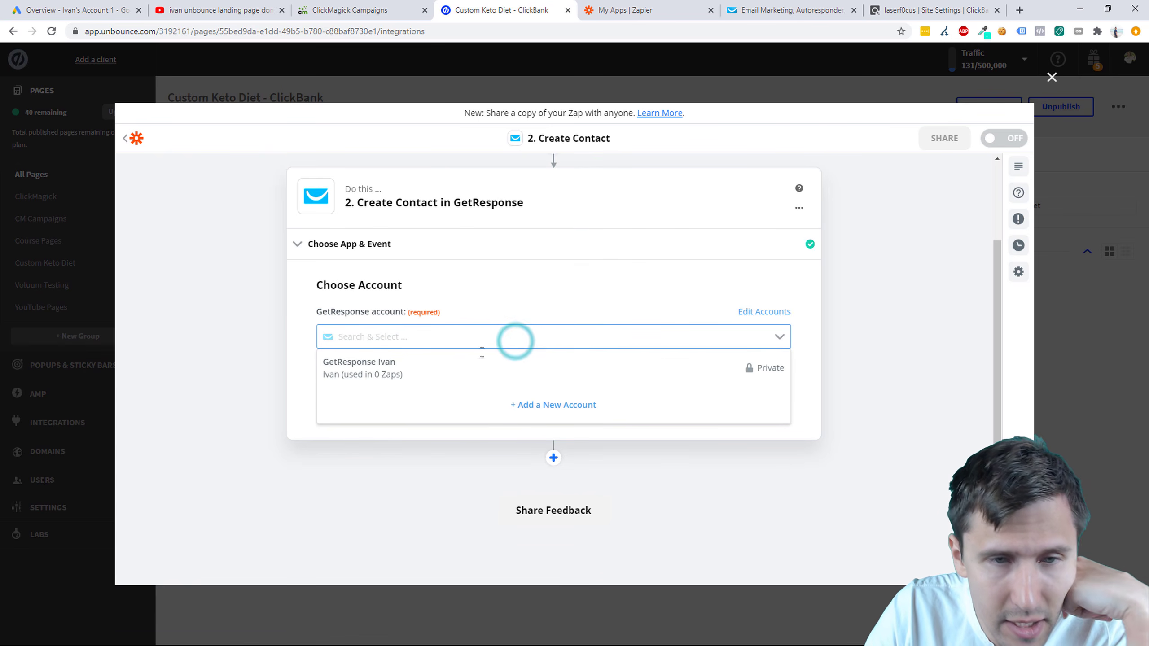
click(440, 376)
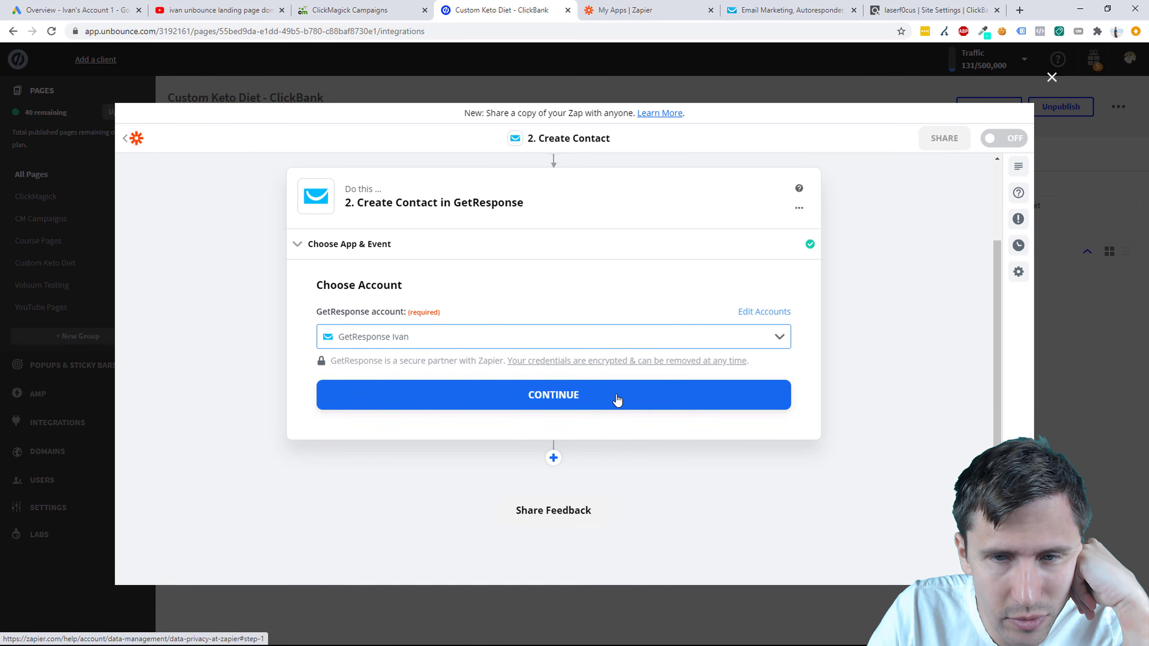
click(606, 398)
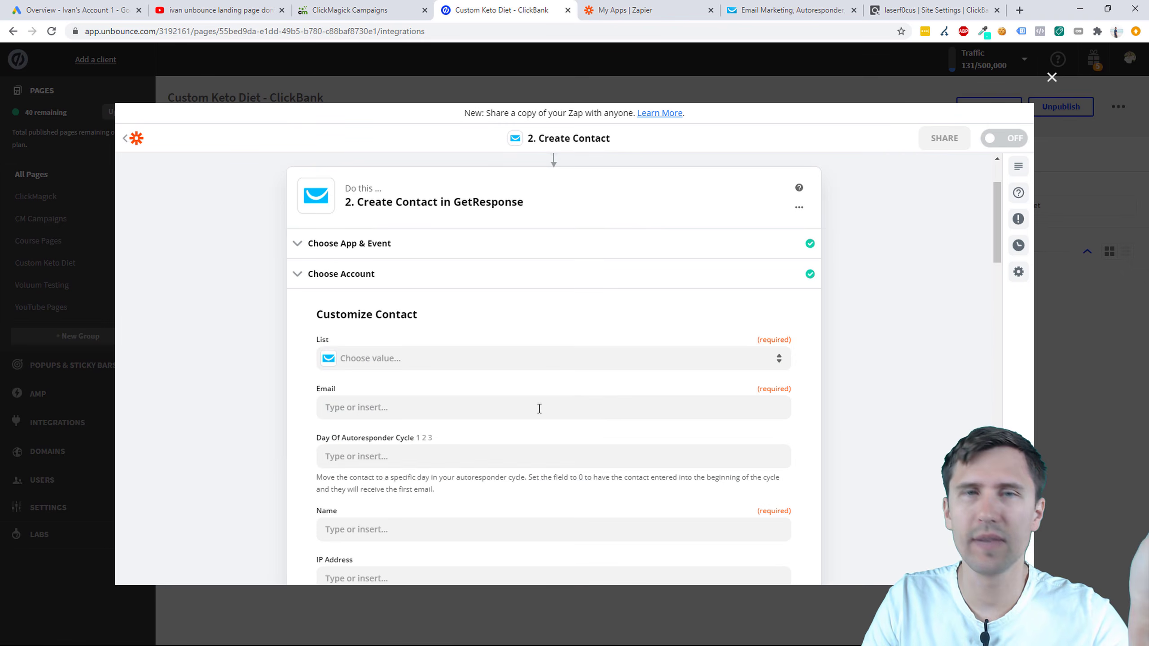
Step: Search for the custom_keto_diet_cb contact list and choose it
click(461, 362)
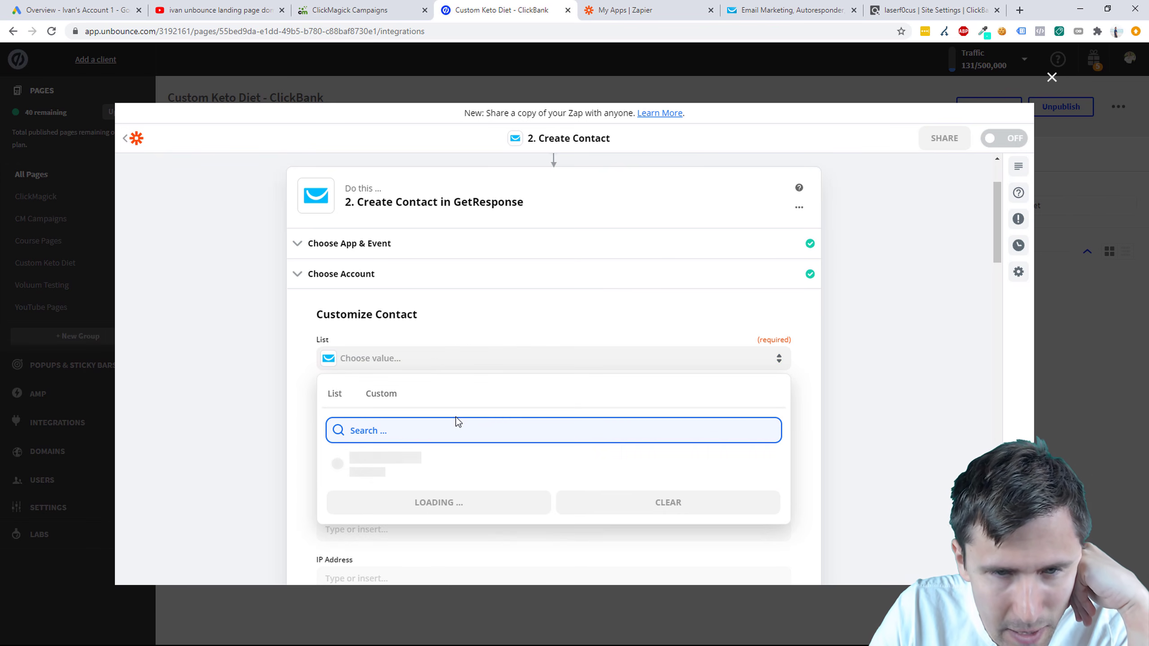
scroll(249, 475, down, 3)
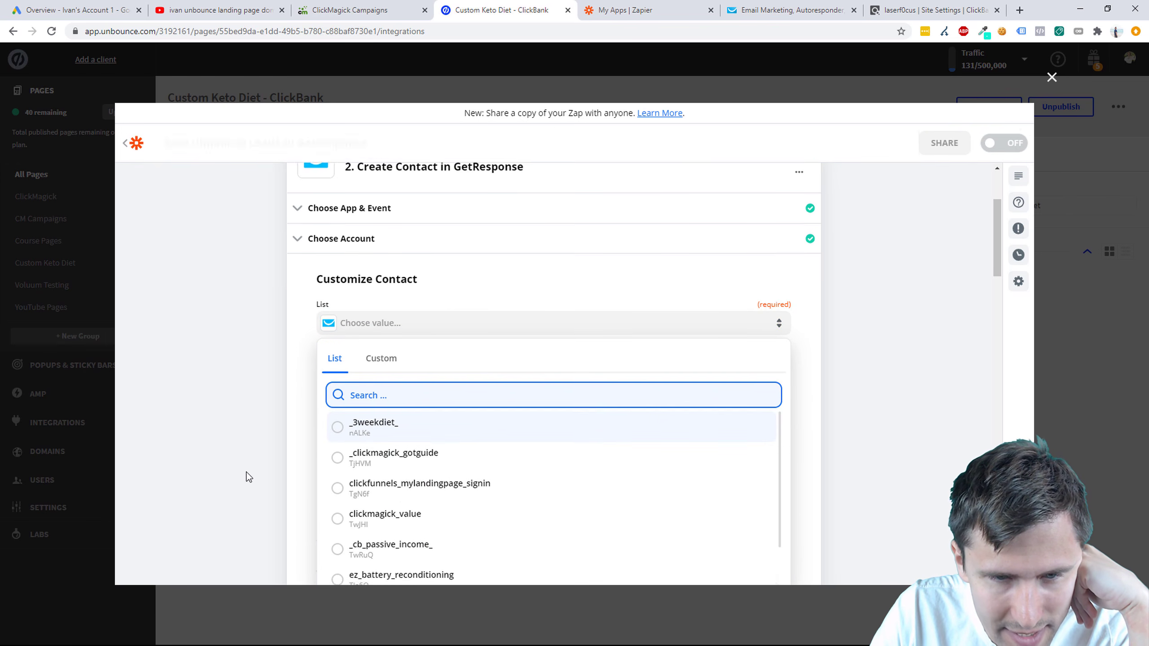
scroll(474, 436, down, 2)
scroll(474, 437, down, 2)
scroll(473, 438, up, 4)
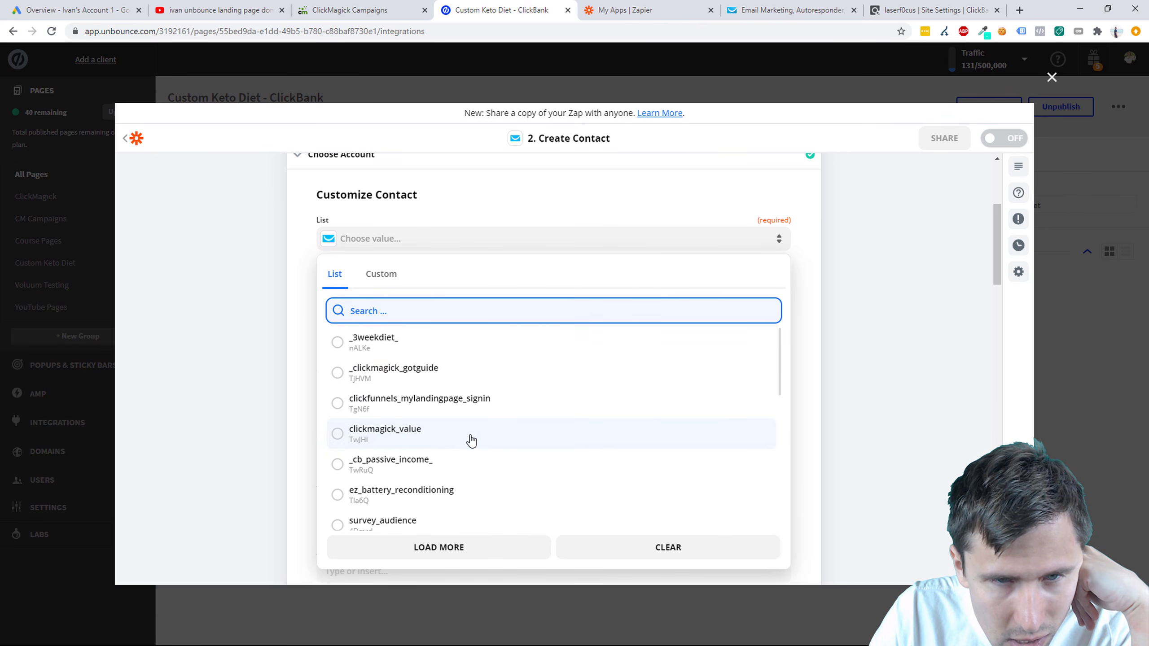
scroll(451, 428, down, 3)
scroll(435, 407, up, 3)
scroll(407, 385, up, 1)
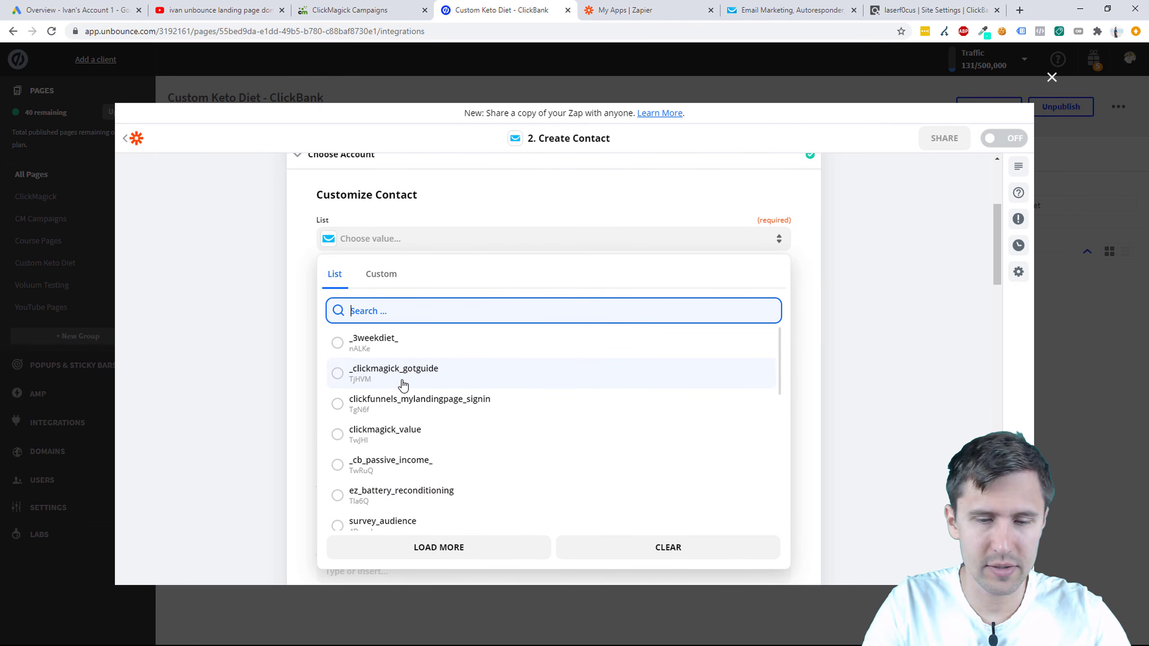
text(cust)
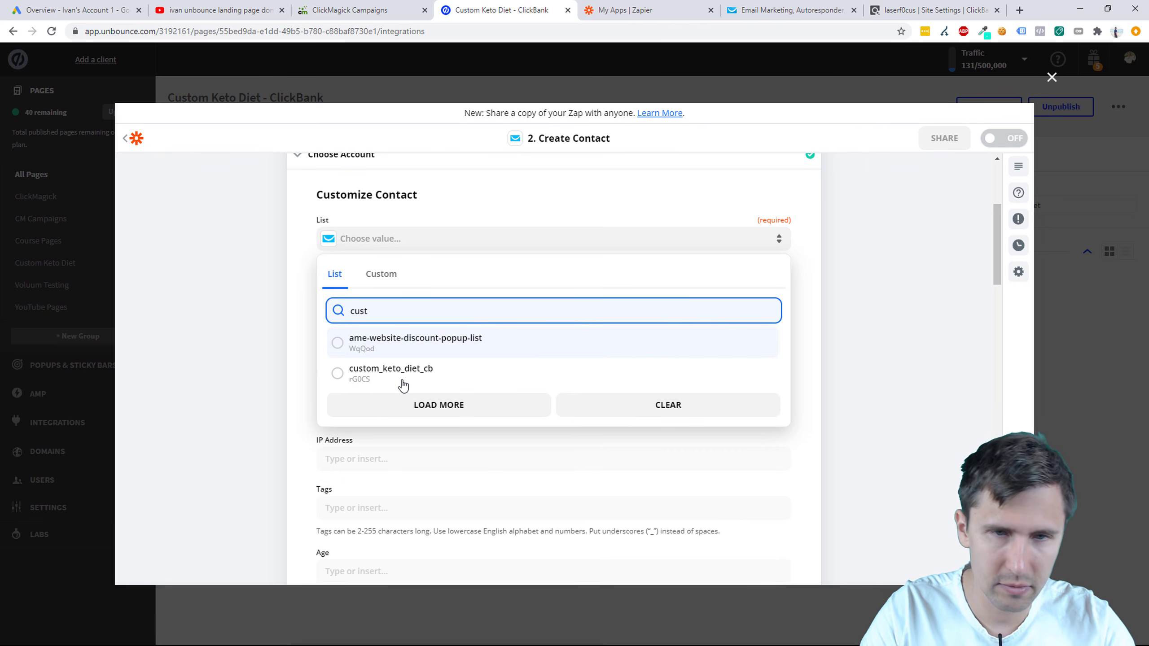
click(402, 382)
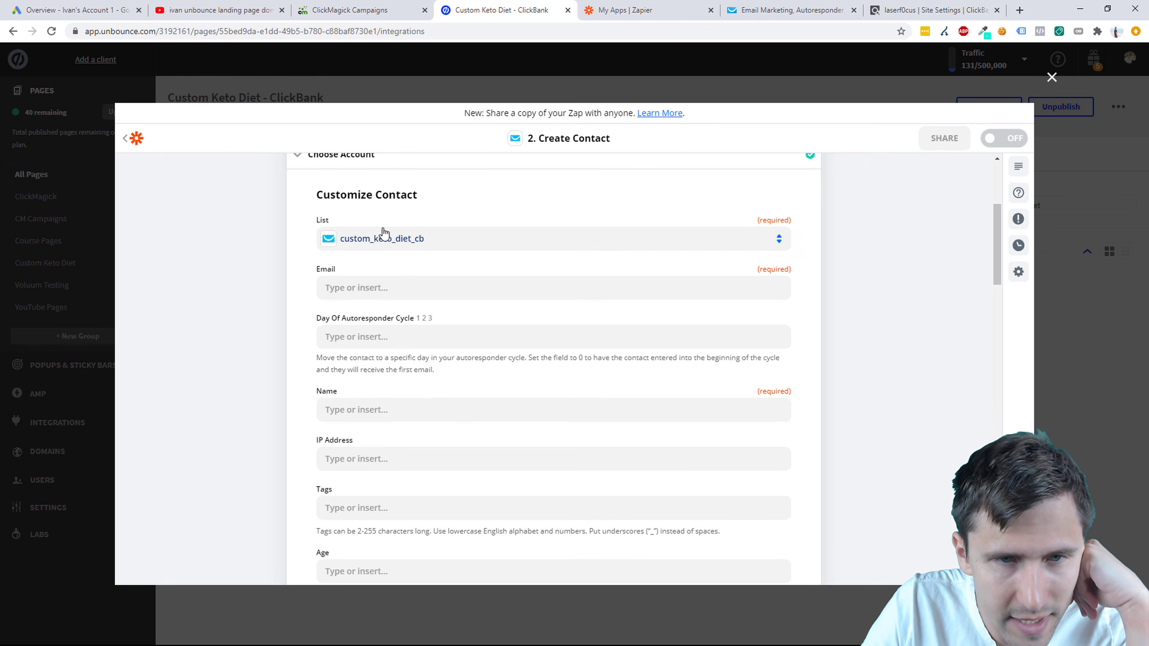
Step: Map Email to the form's submitted email and set Day Of Autoresponder Cycle to 0
click(399, 284)
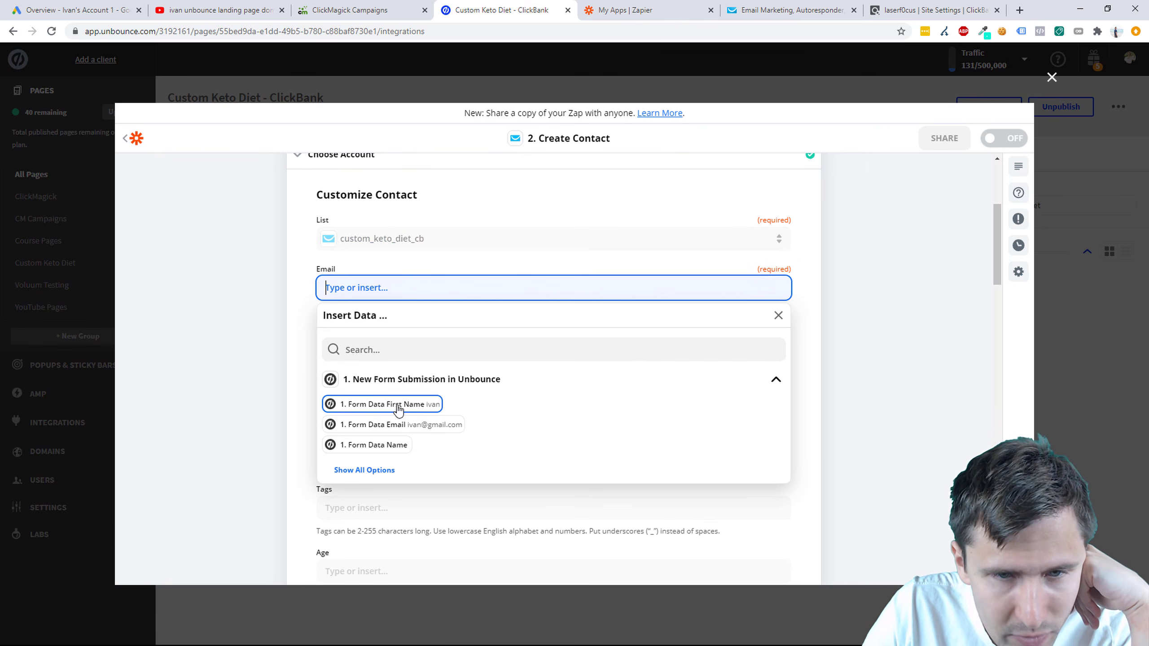
click(364, 424)
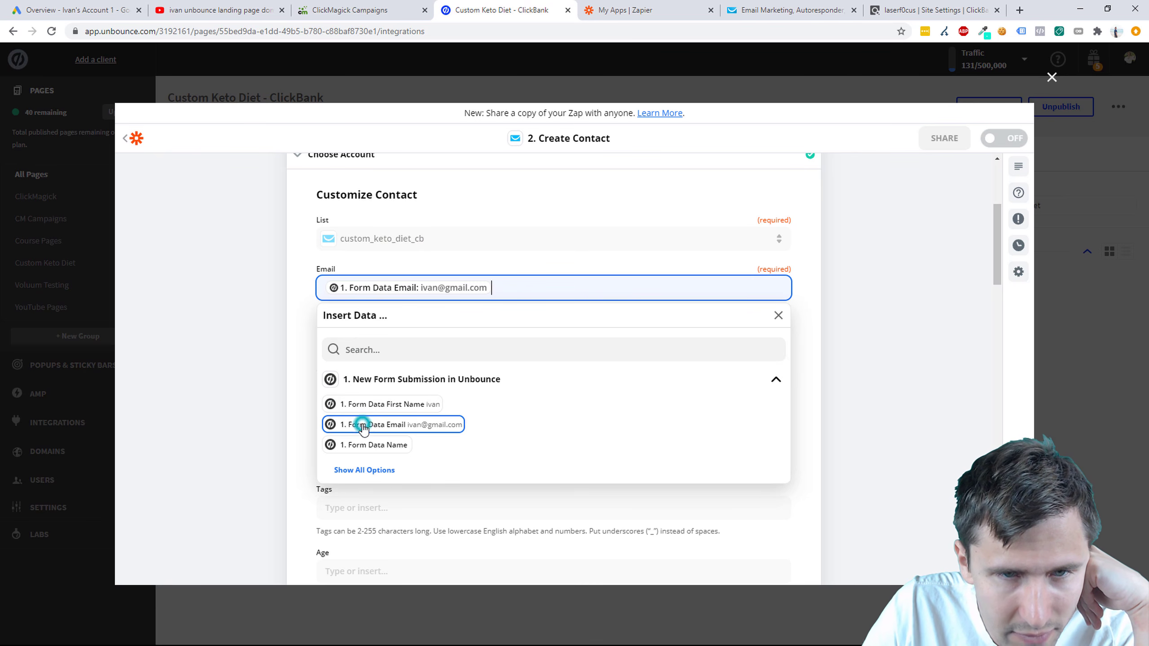
click(252, 348)
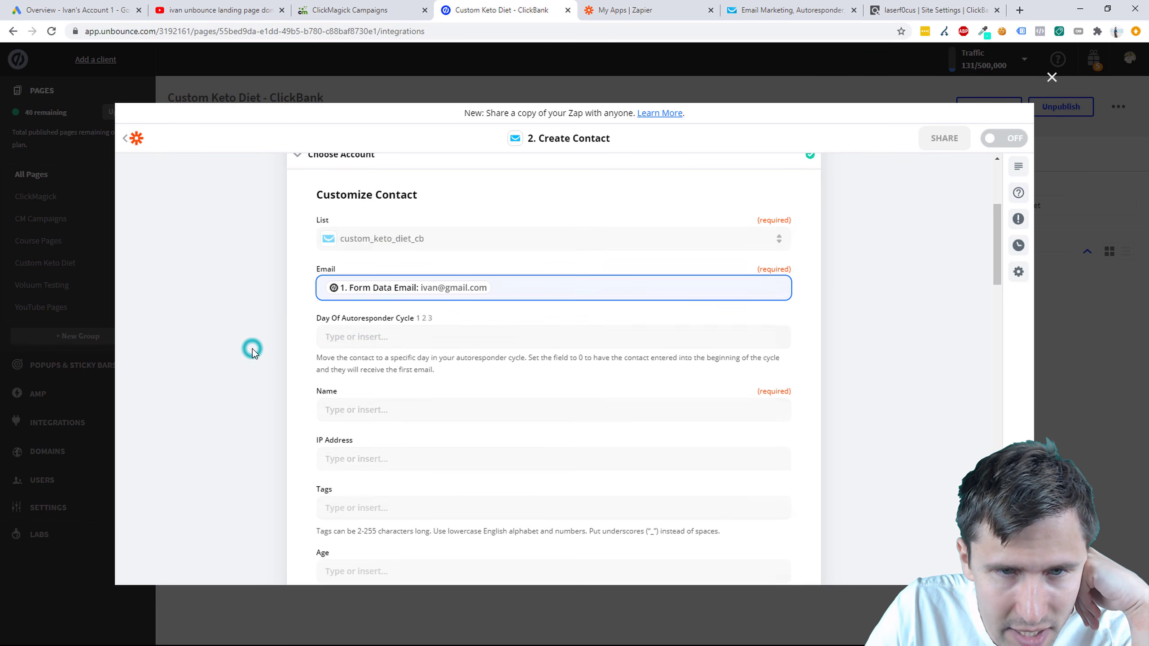
click(381, 336)
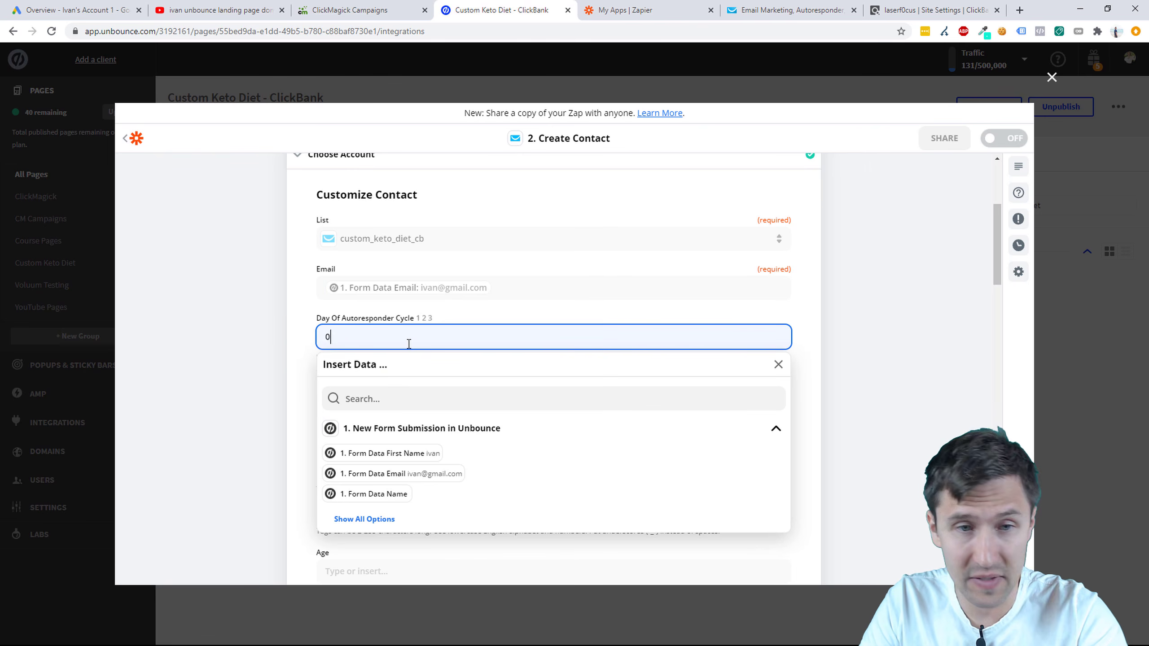
click(278, 345)
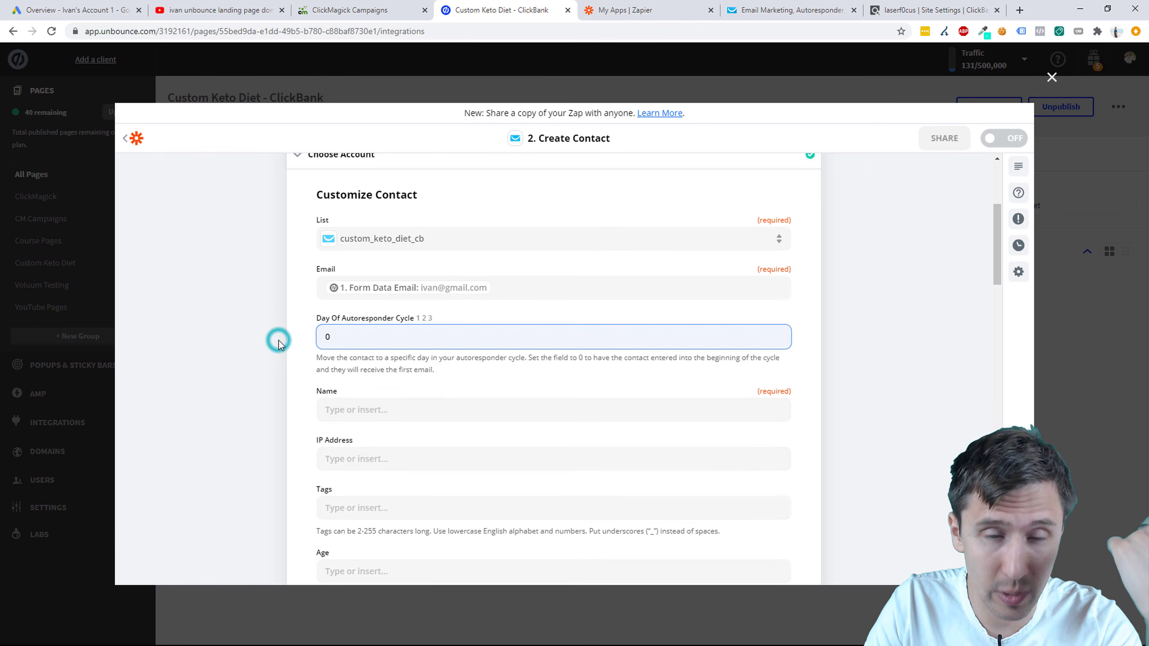
Step: Map the contact Name to the form's First Name field
click(361, 406)
scroll(267, 475, down, 3)
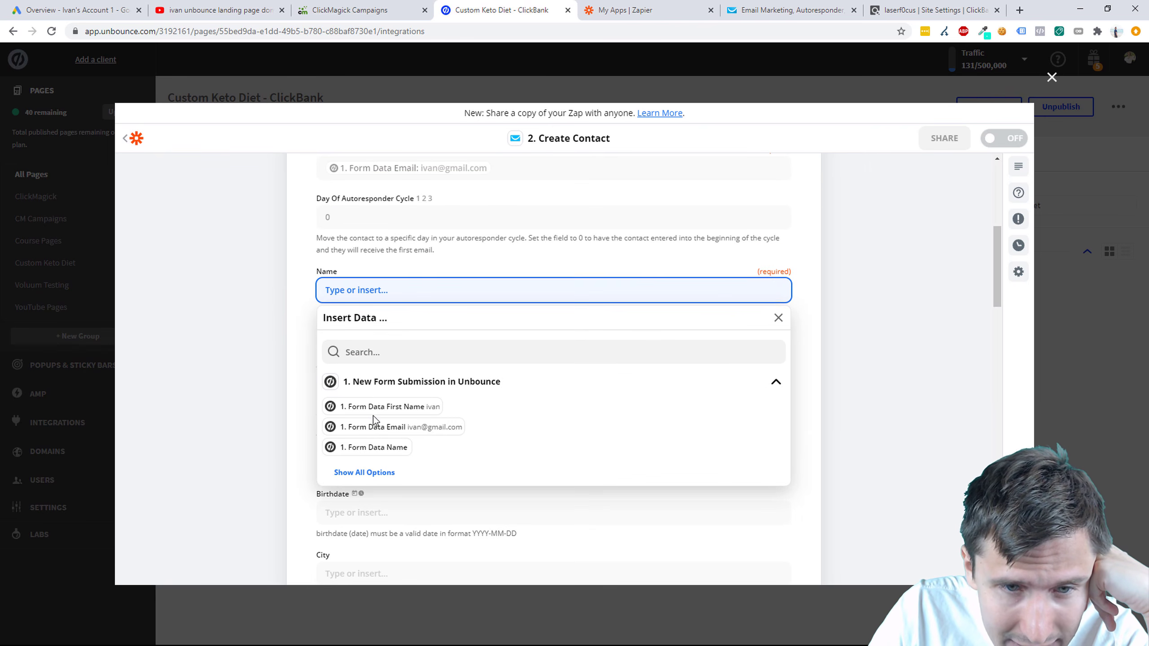
click(375, 409)
click(268, 313)
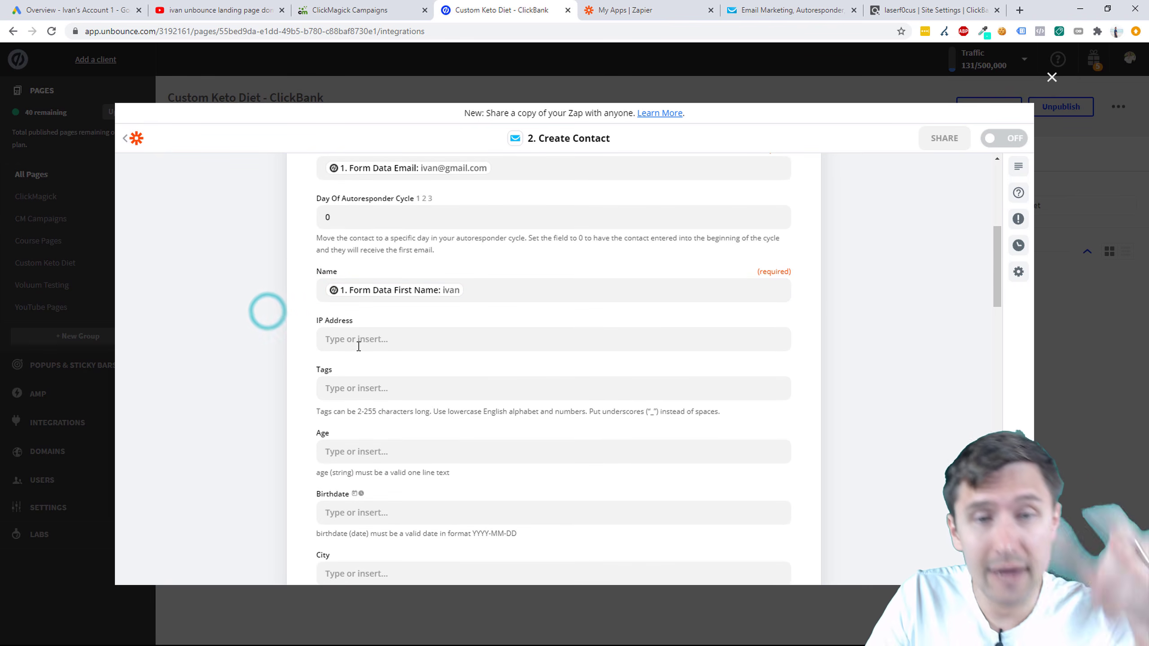
scroll(533, 368, down, 1)
scroll(532, 366, up, 4)
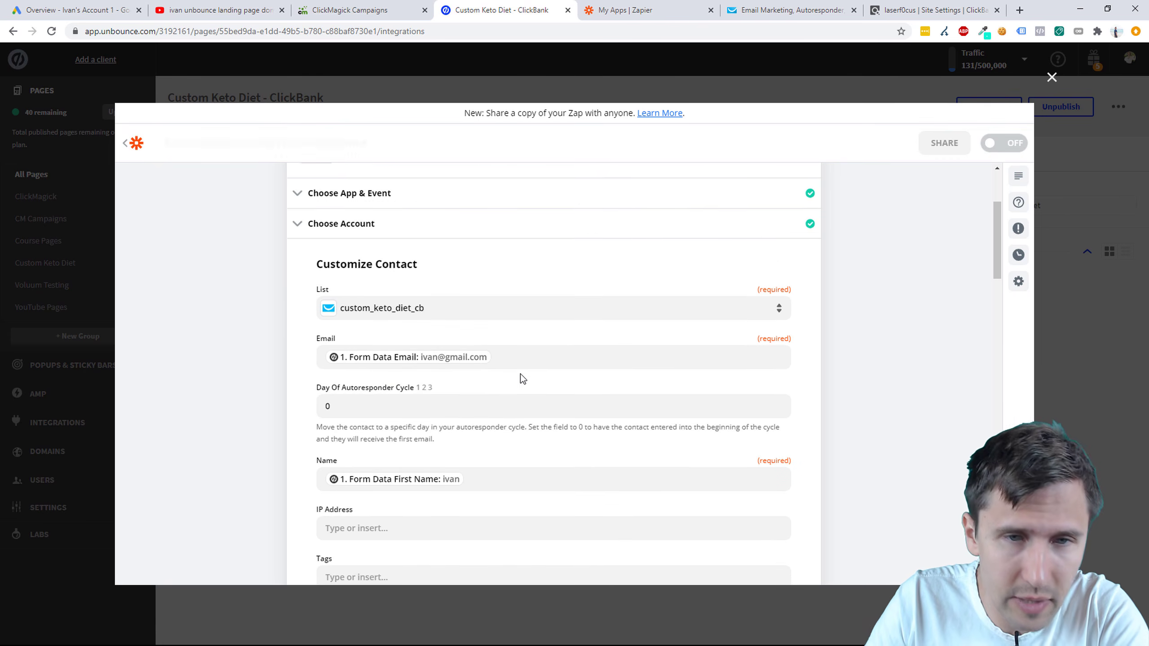
scroll(484, 390, down, 5)
scroll(482, 392, down, 20)
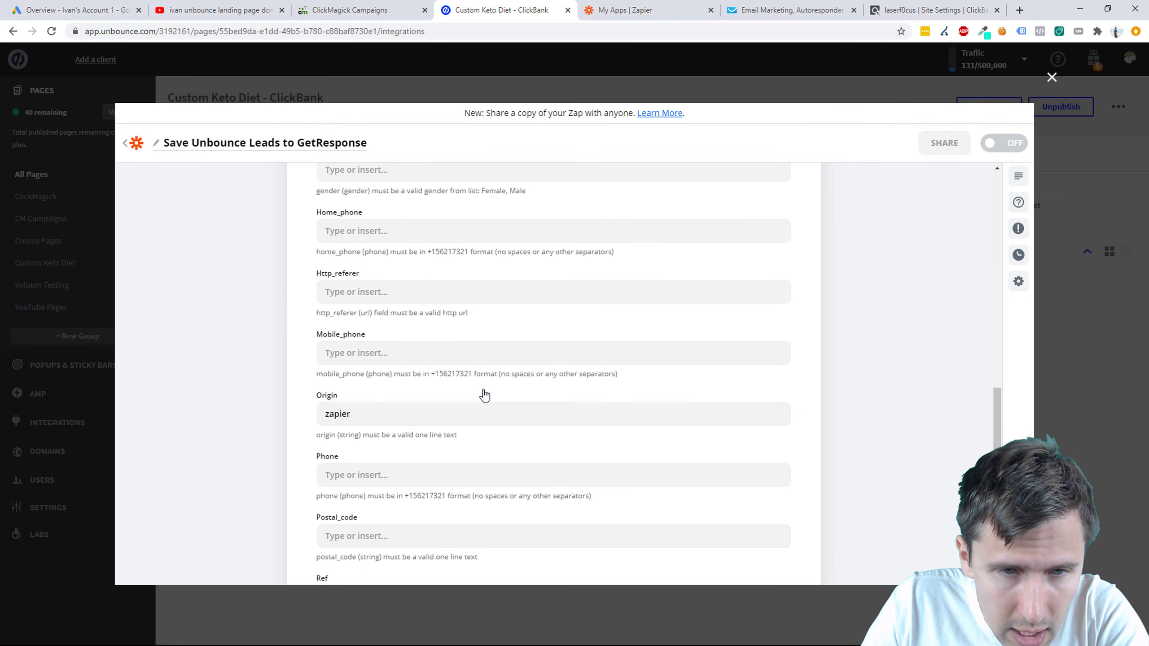
Step: Send a test contact to GetResponse, switch the zap ON, and close the zap editor
click(449, 398)
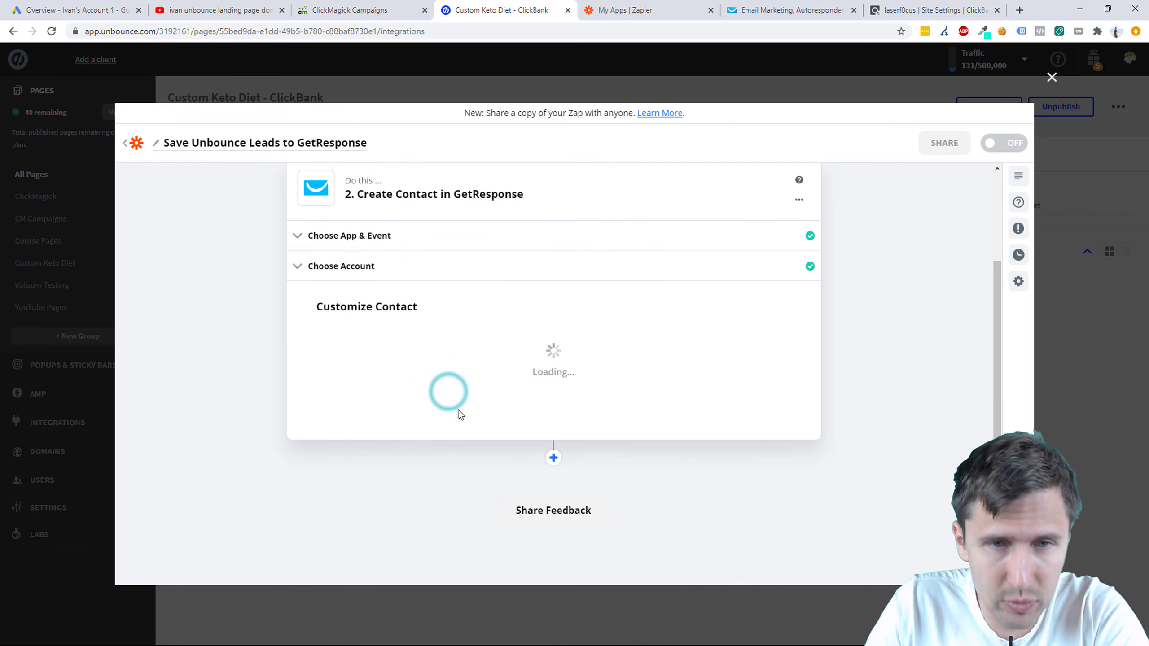
click(660, 407)
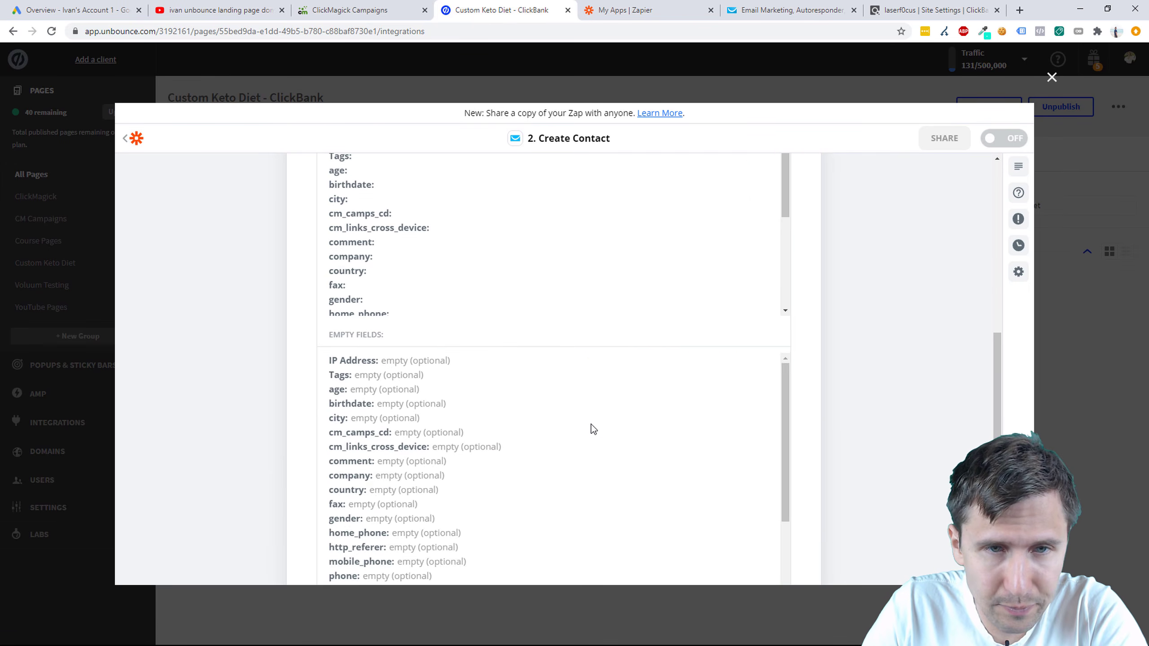
scroll(442, 369, down, 5)
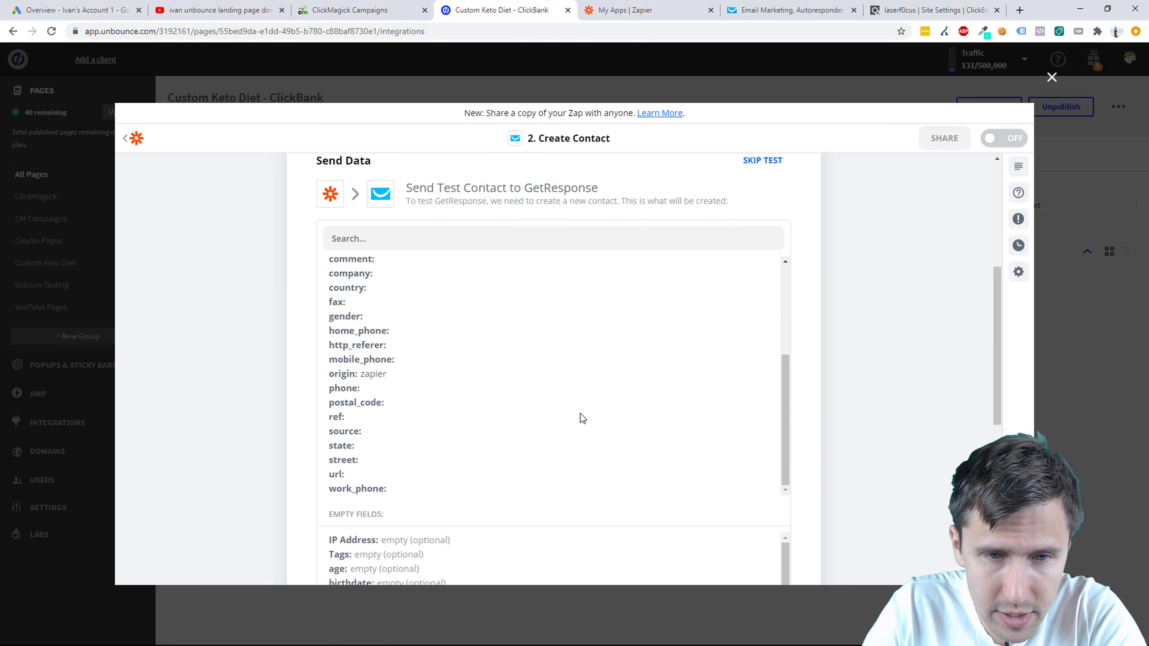
scroll(580, 418, down, 8)
click(649, 445)
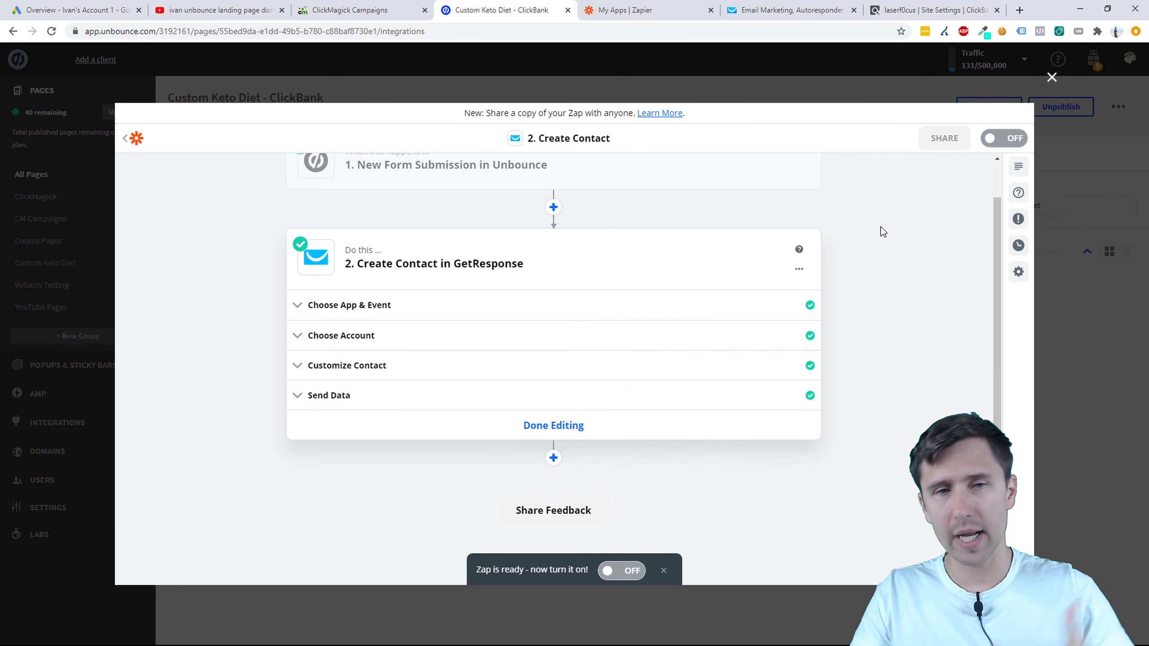
click(624, 574)
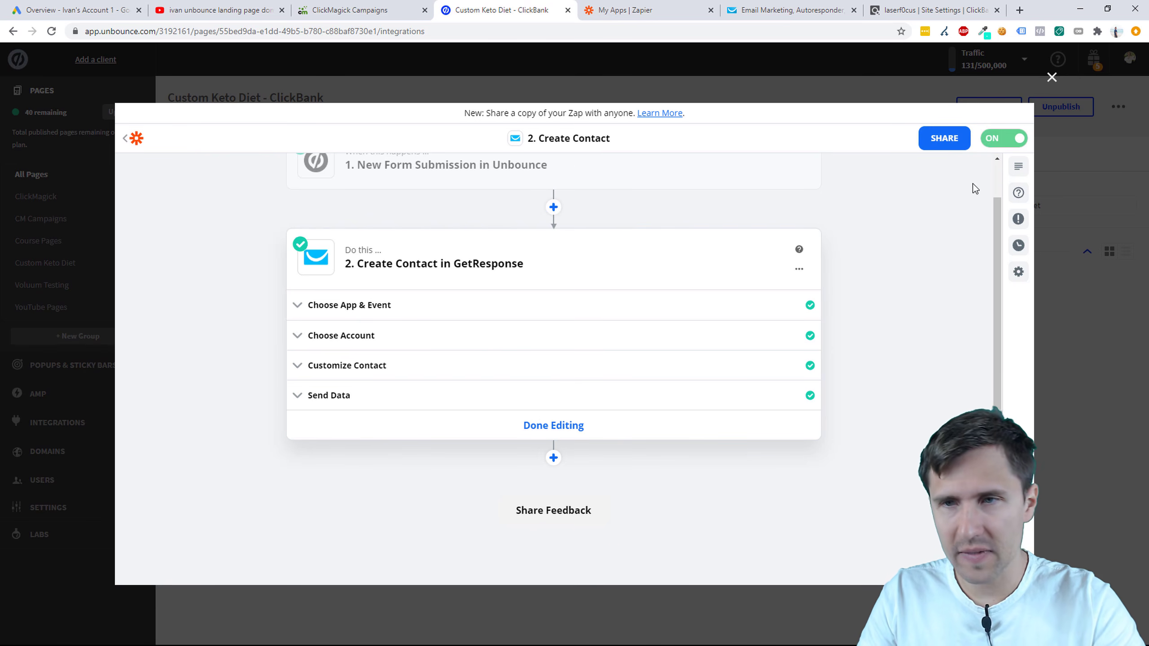
click(1051, 77)
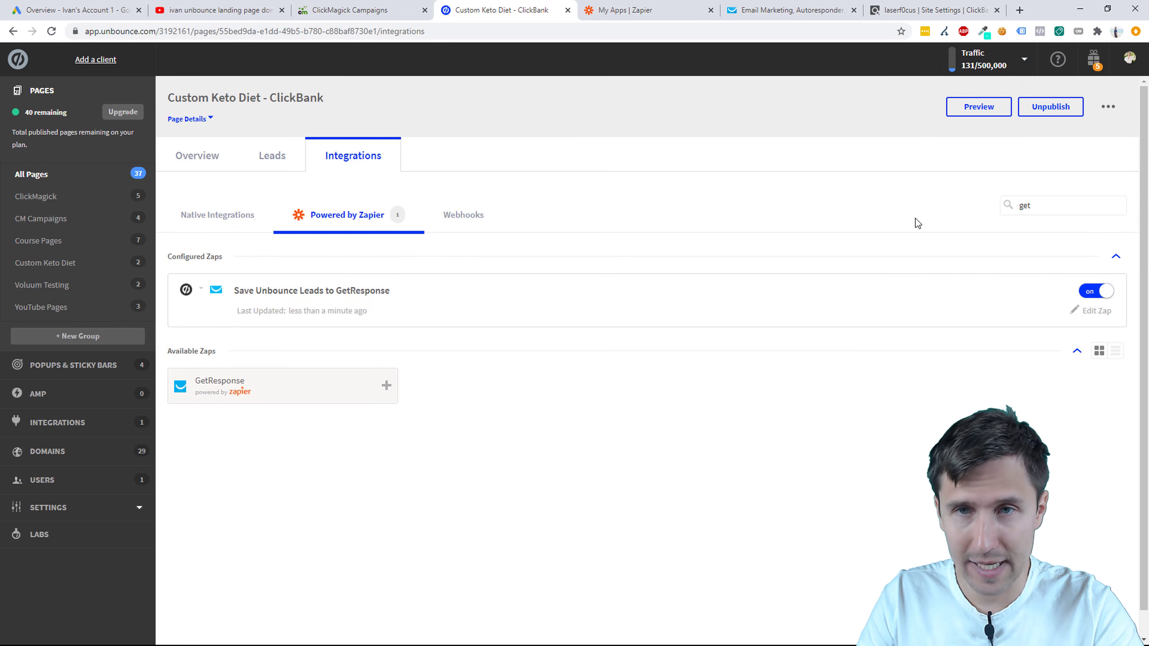
Step: Copy the saved campaign tracking URL from ClickMagick's Campaign URL Manager
click(319, 10)
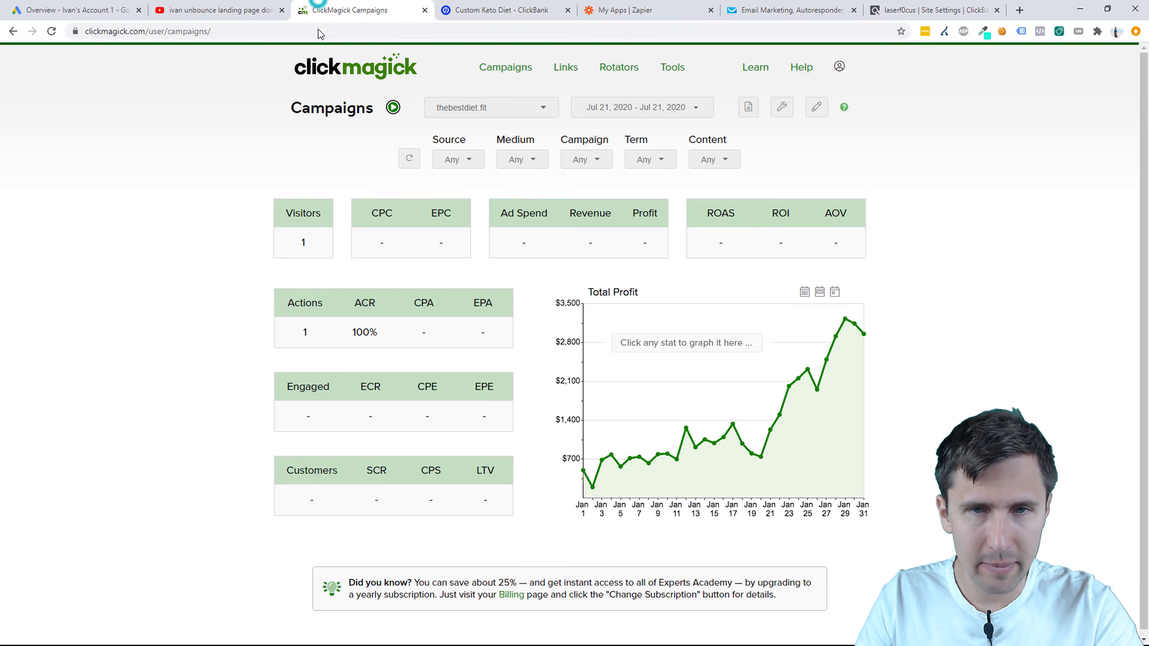
click(782, 107)
click(744, 147)
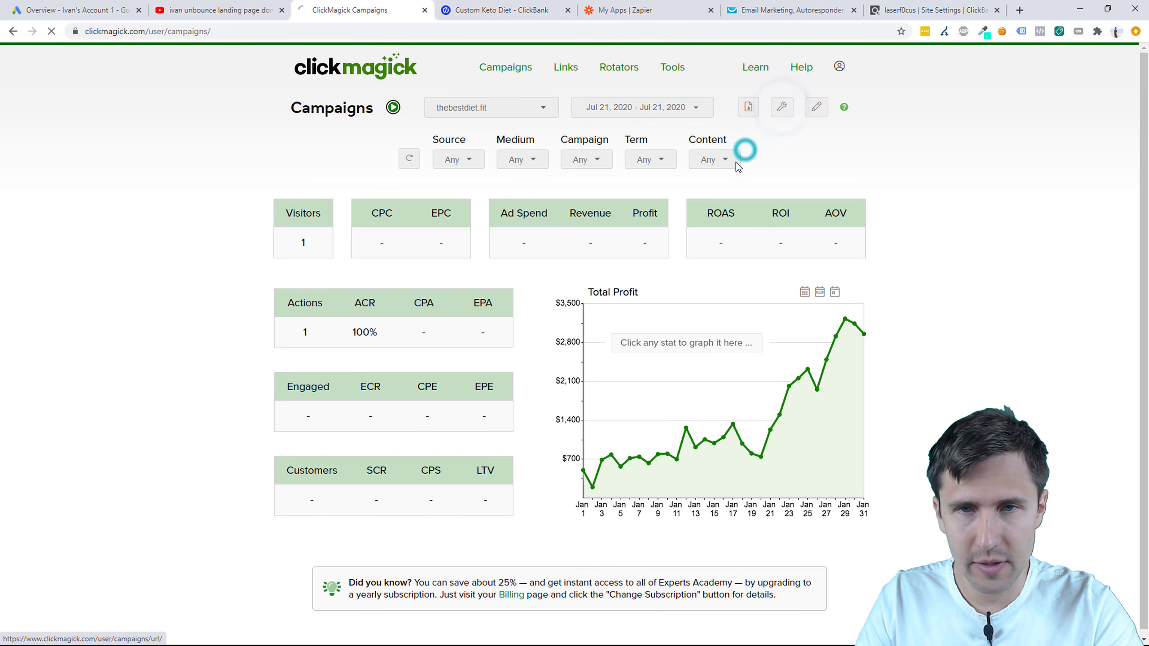
click(721, 111)
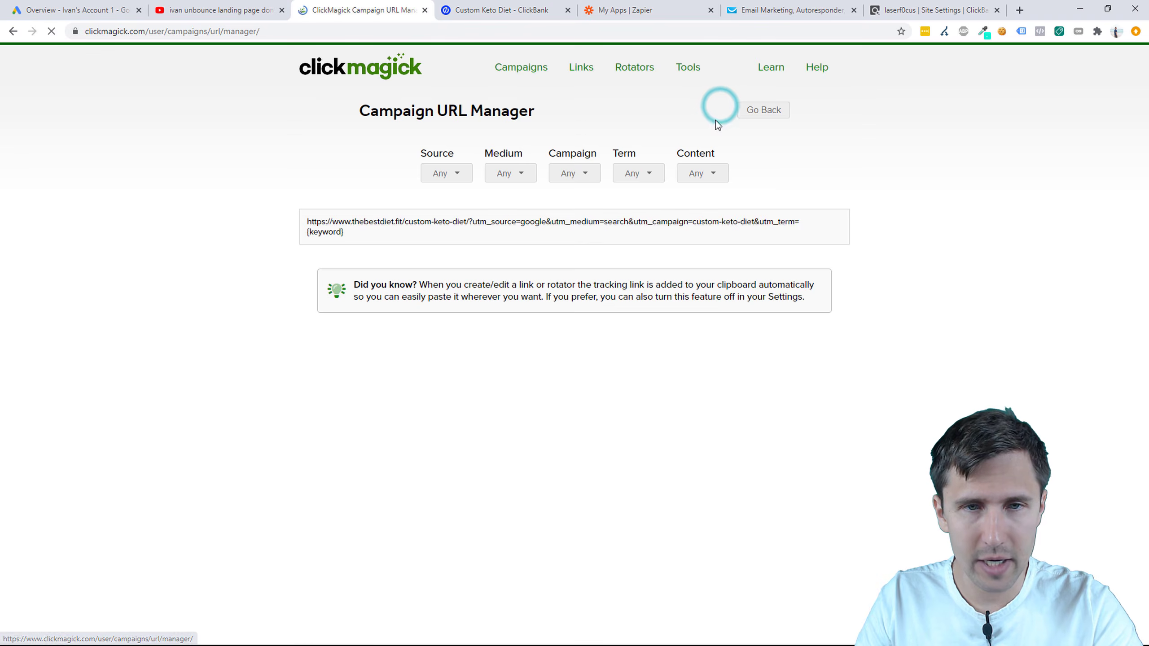
click(813, 226)
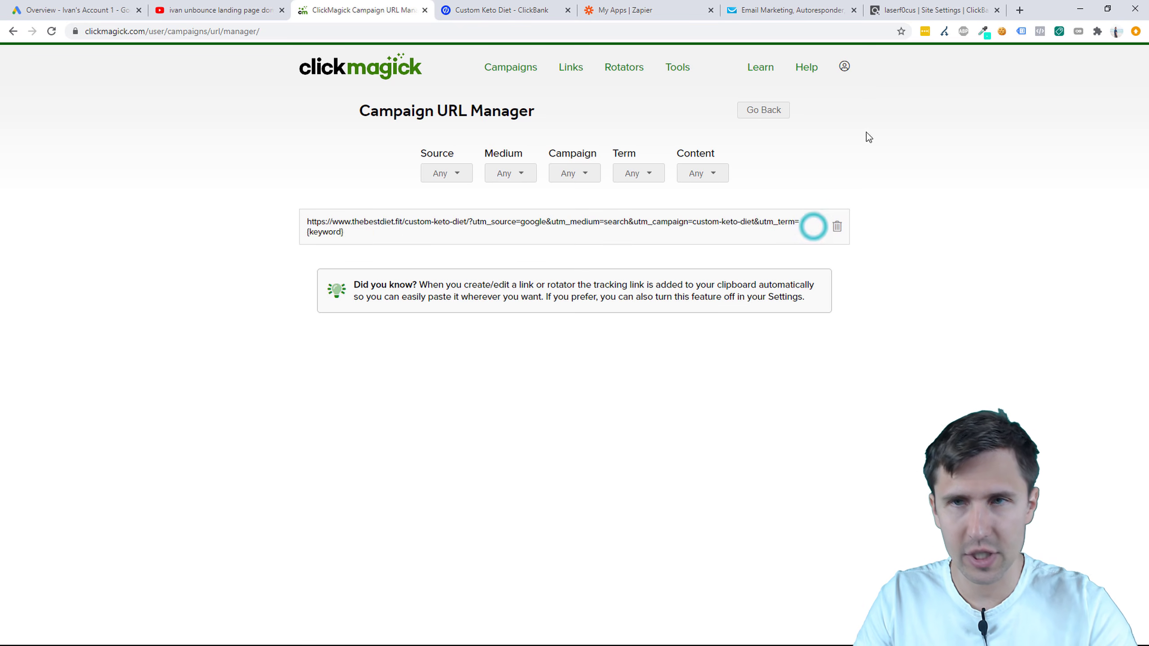
Step: Load the tracked landing page in a new tab, sign up with a test e-mail, and check the thank-you page
click(1020, 10)
key(ctrl+v)
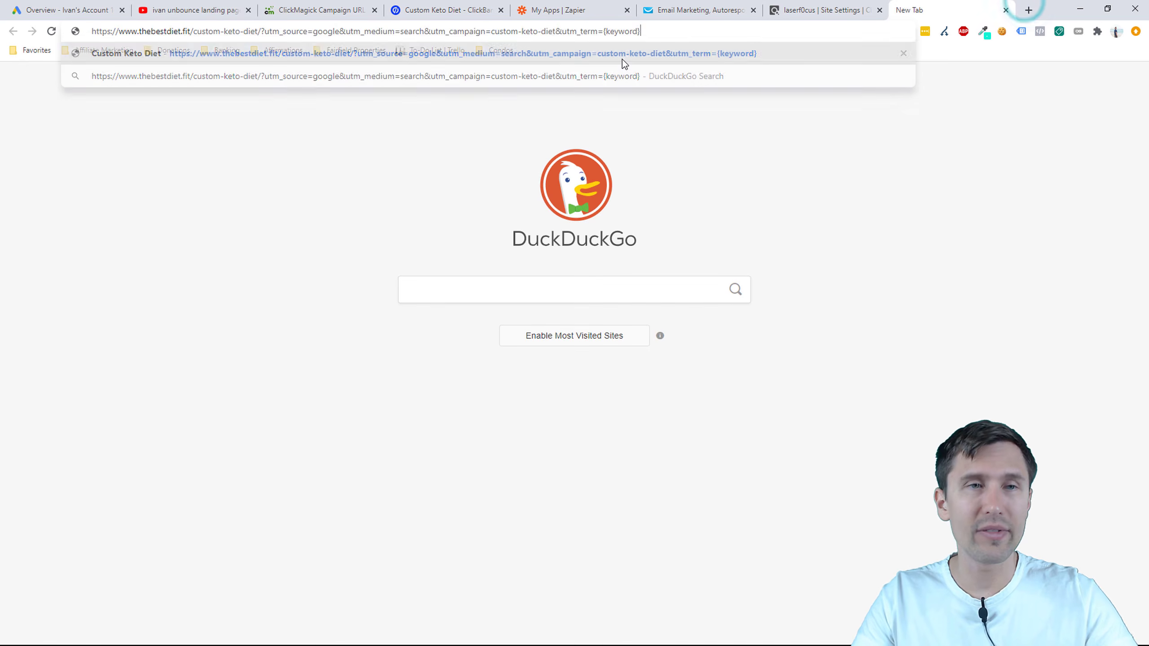
key(Return)
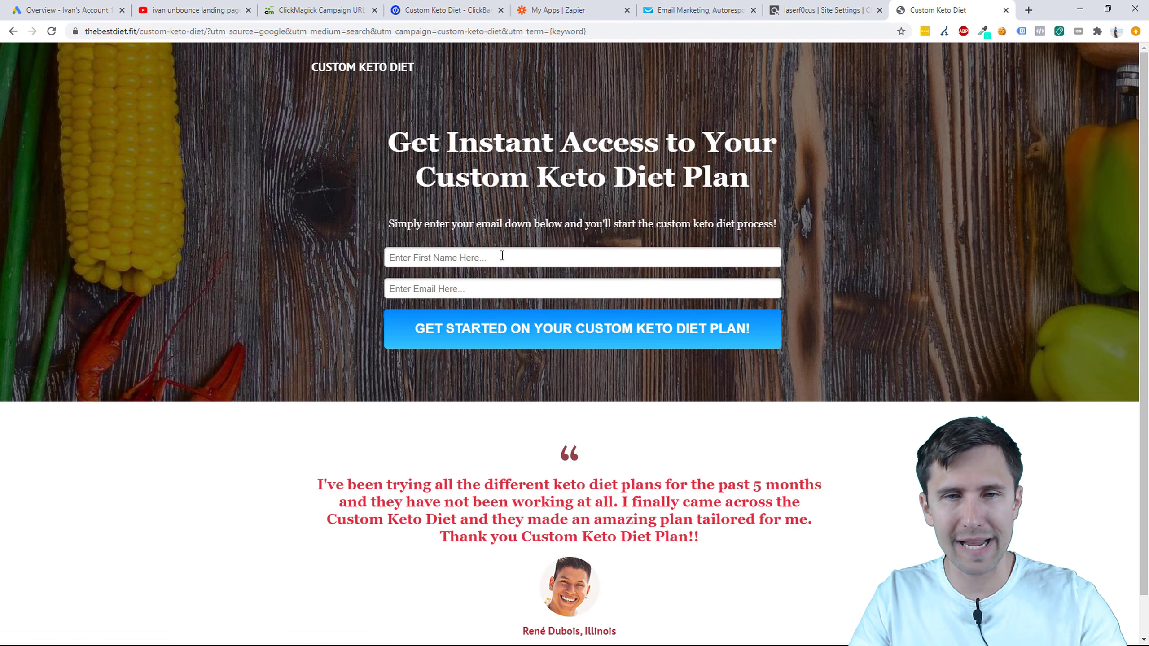
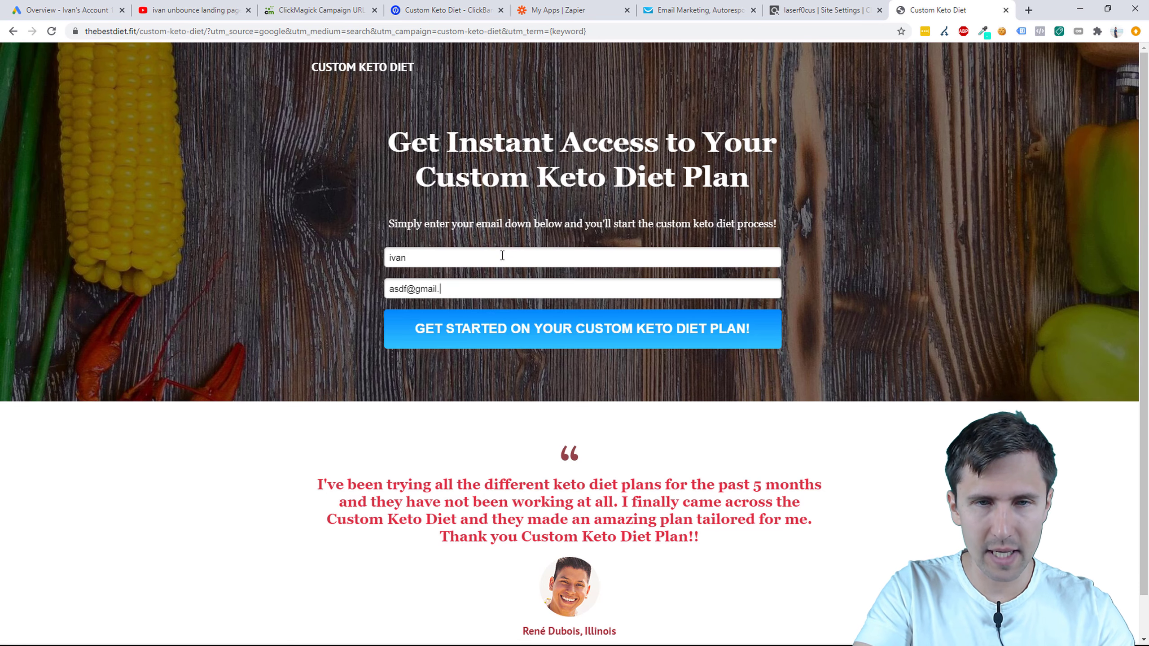
key(Return)
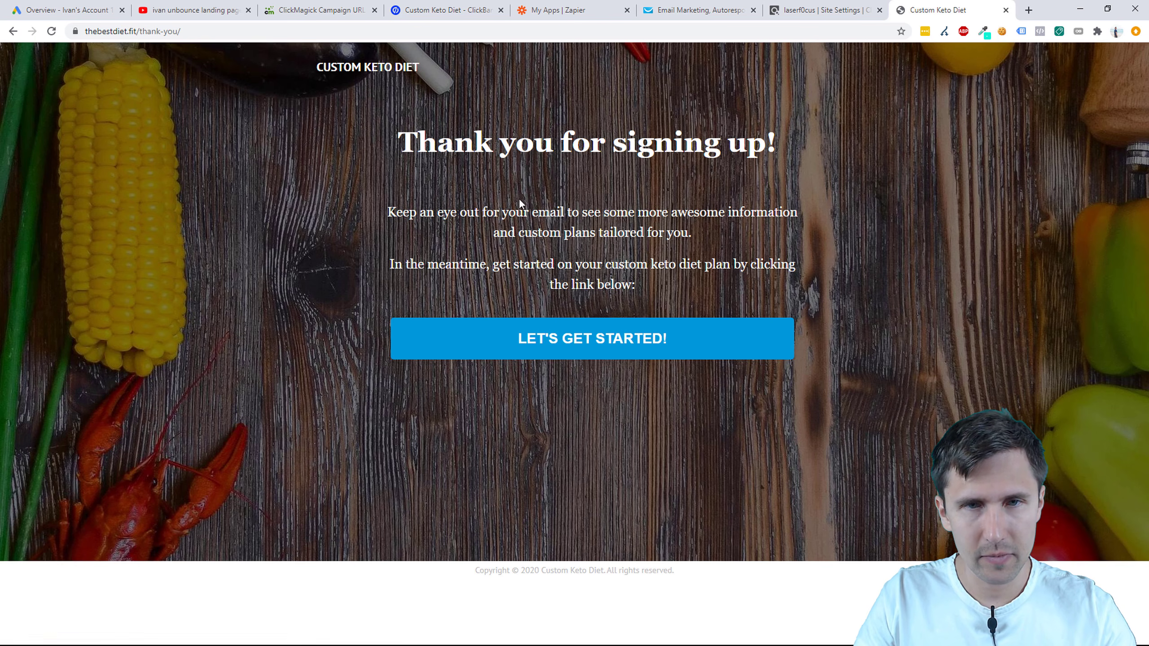
click(492, 341)
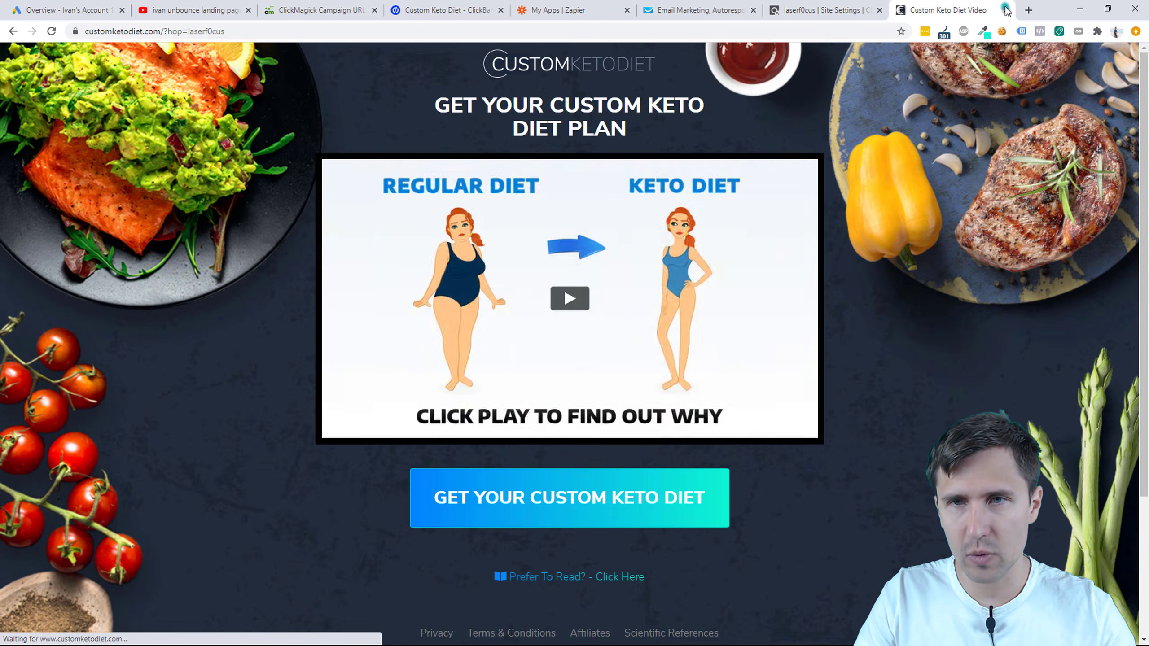
click(1005, 10)
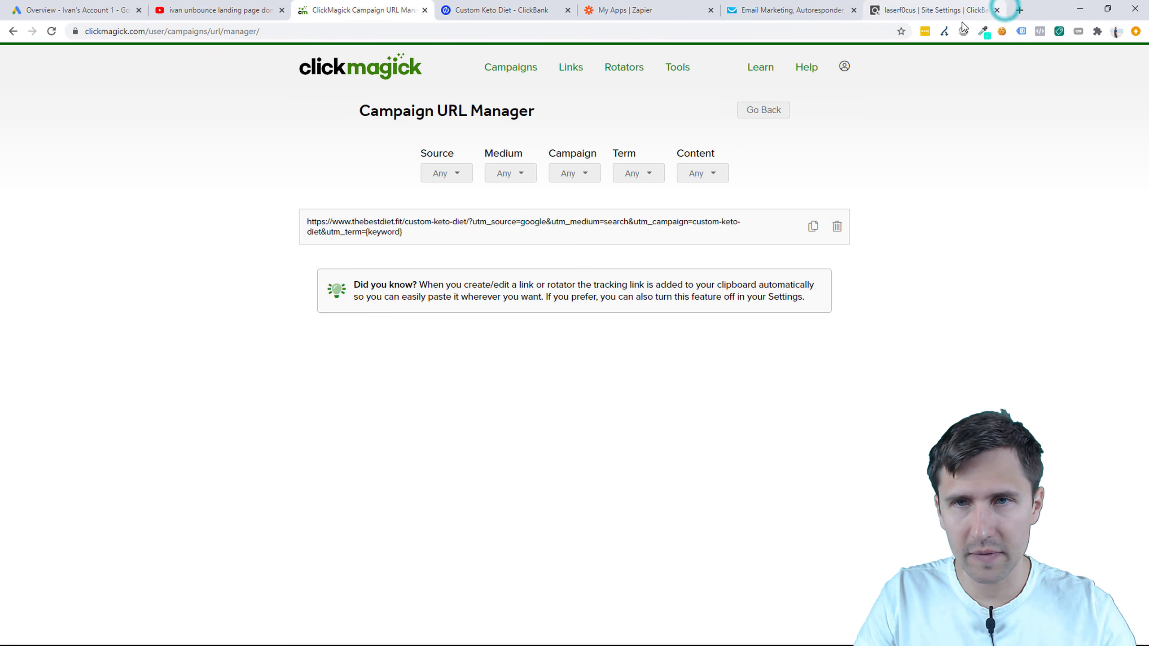
Step: Show the contacts in GetResponse's custom_keto_diet_cb list to confirm it is empty
click(786, 9)
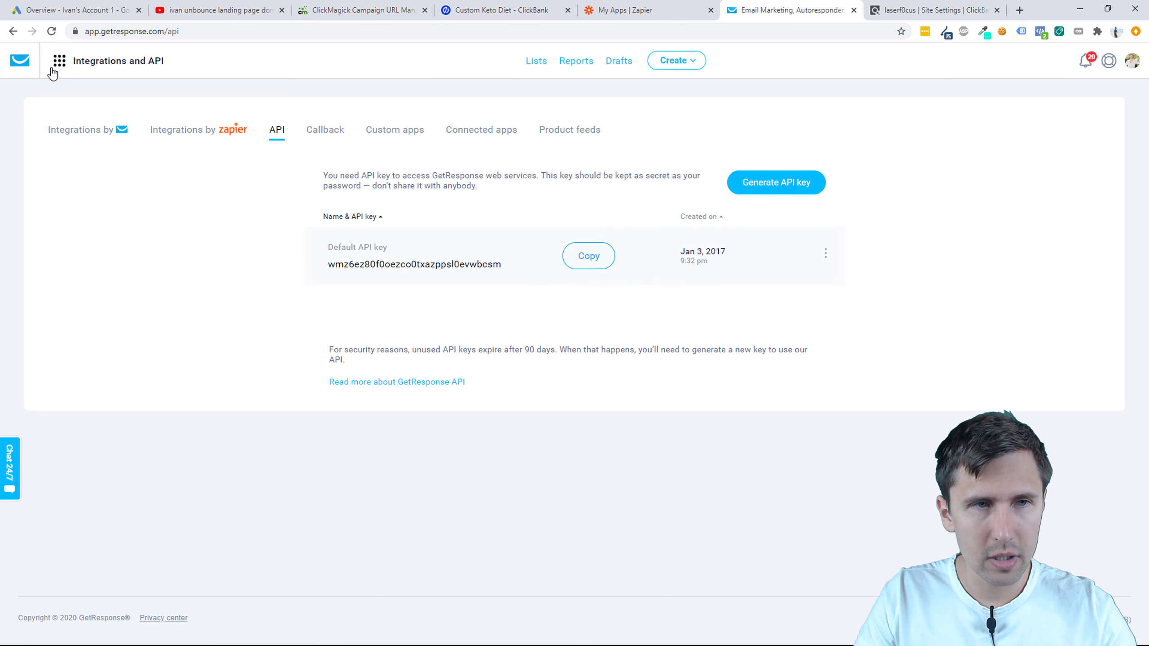
click(55, 63)
click(527, 64)
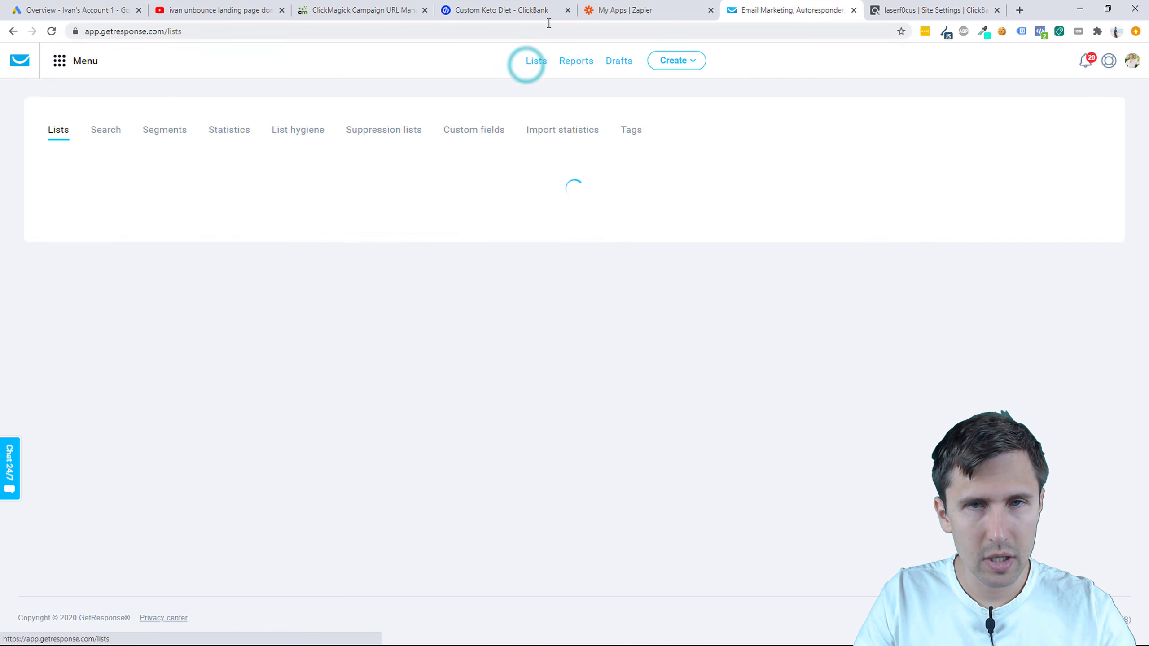
click(1102, 254)
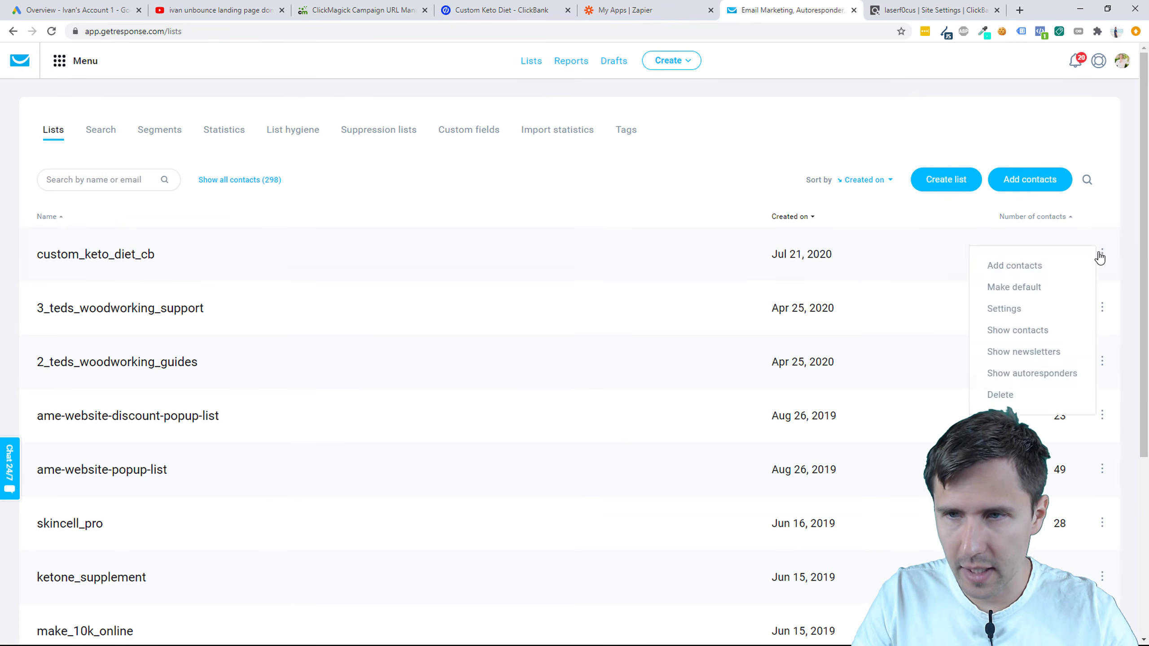
click(1029, 340)
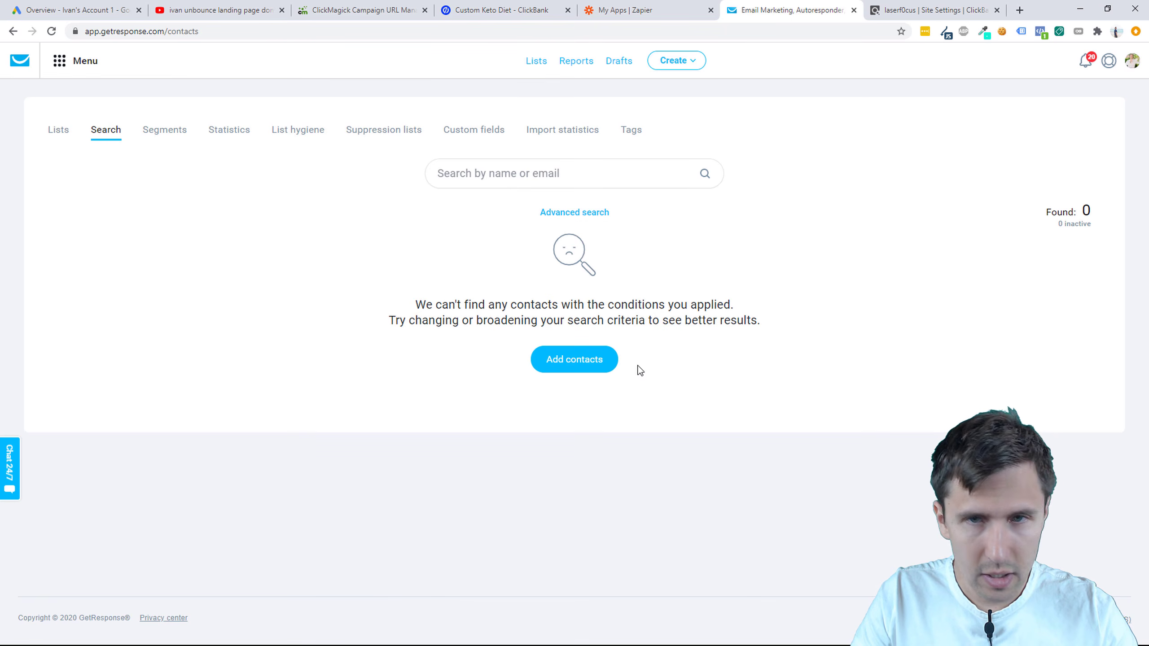
Step: Open the keto landing page in a new tab through the ClickMagick tracking link
click(911, 6)
click(687, 9)
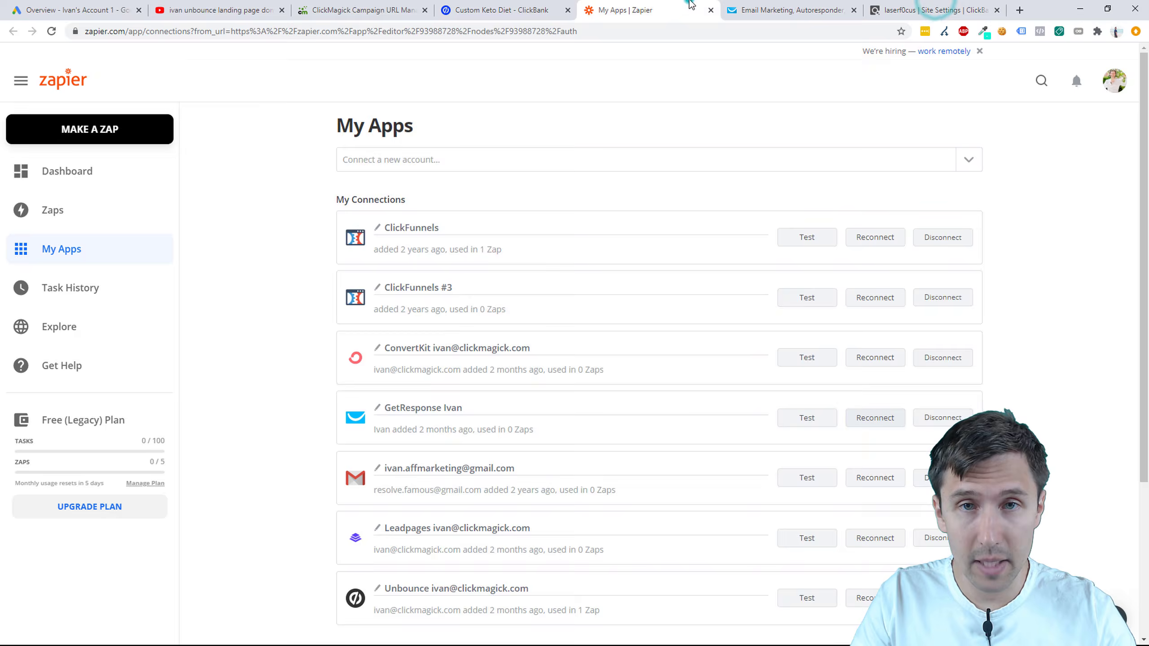
click(507, 8)
click(381, 9)
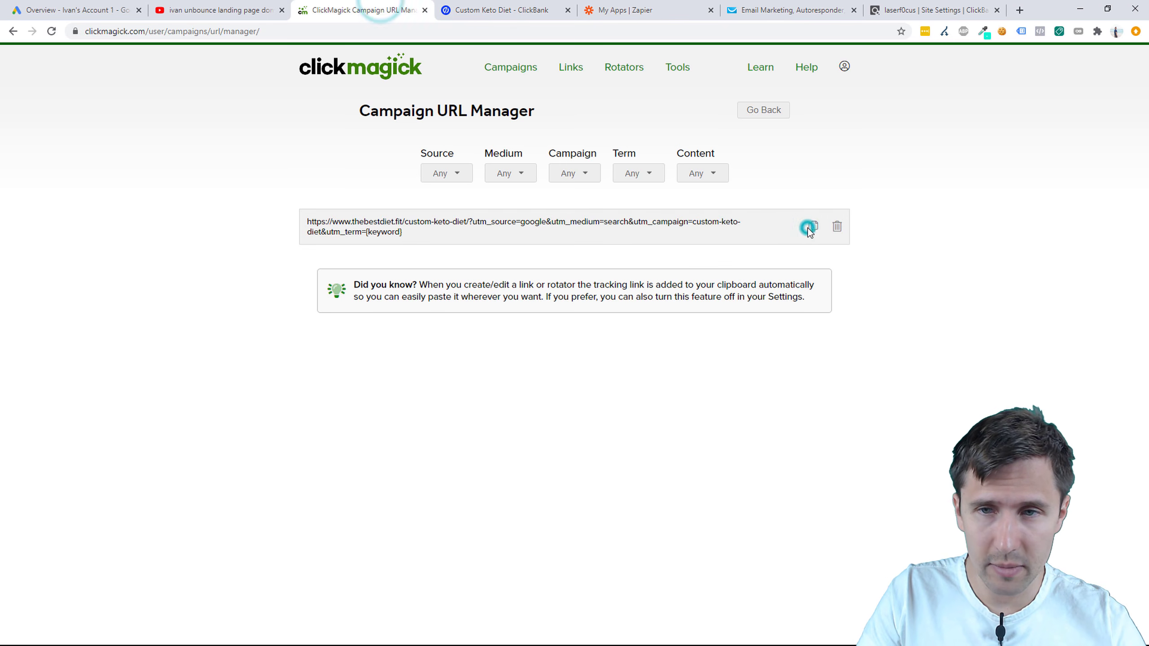
click(1020, 10)
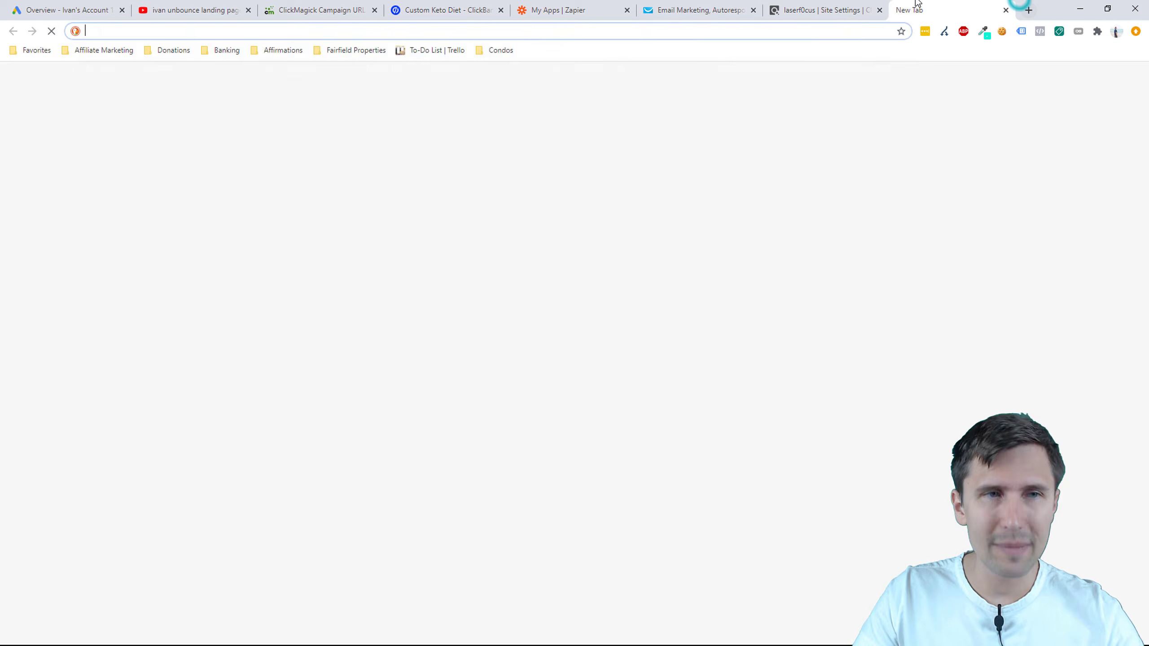
key(ctrl+v)
key(Return)
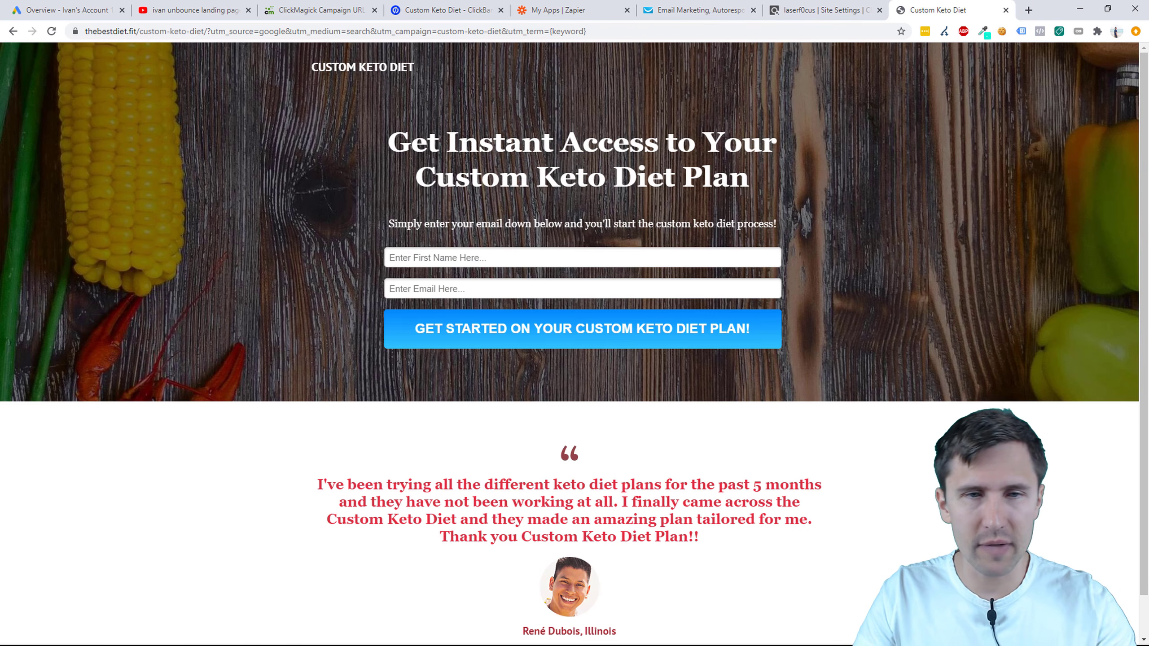
Step: Check Unbounce's native and Zapier-powered integrations, then return to the landing page
click(438, 9)
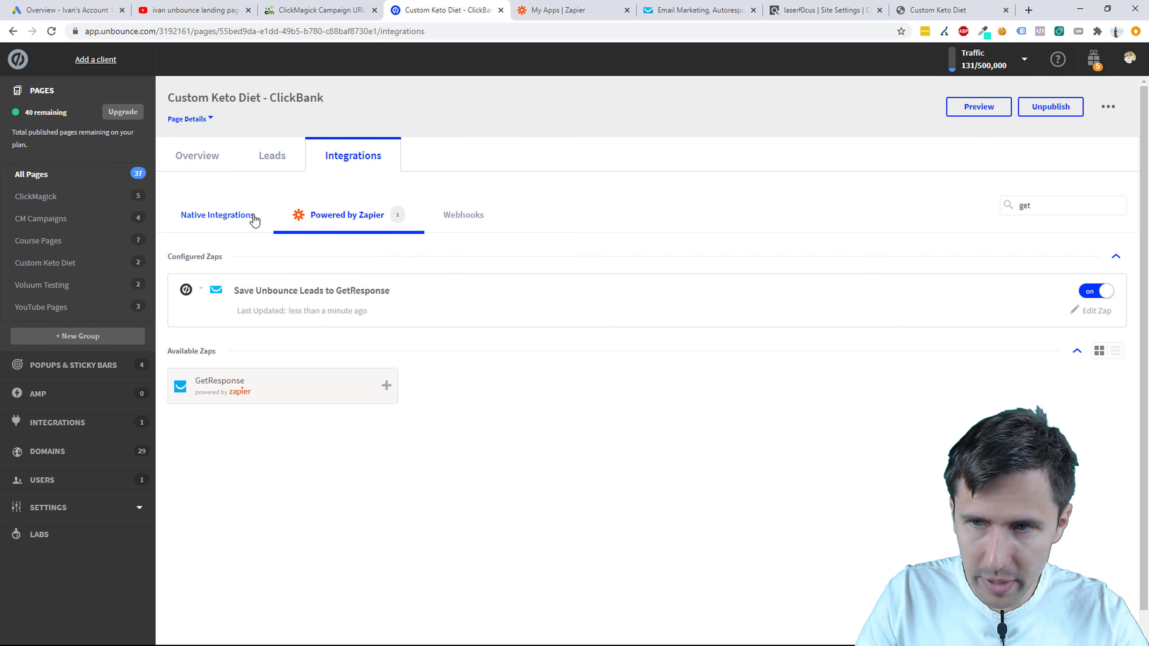
click(216, 217)
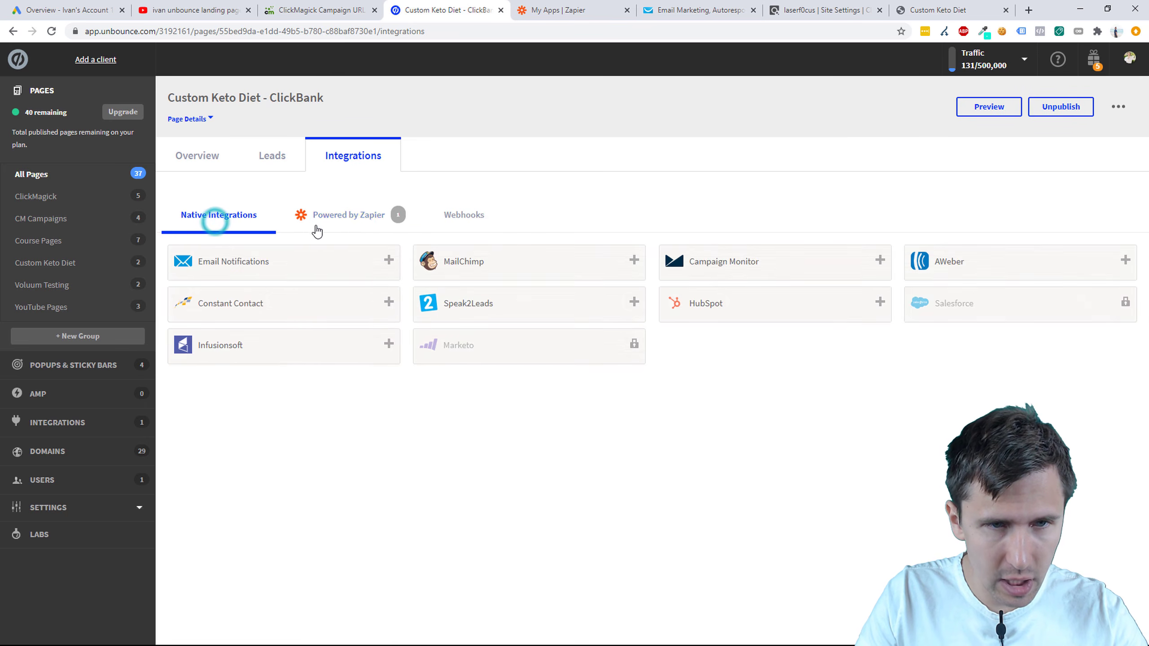
click(330, 215)
click(945, 10)
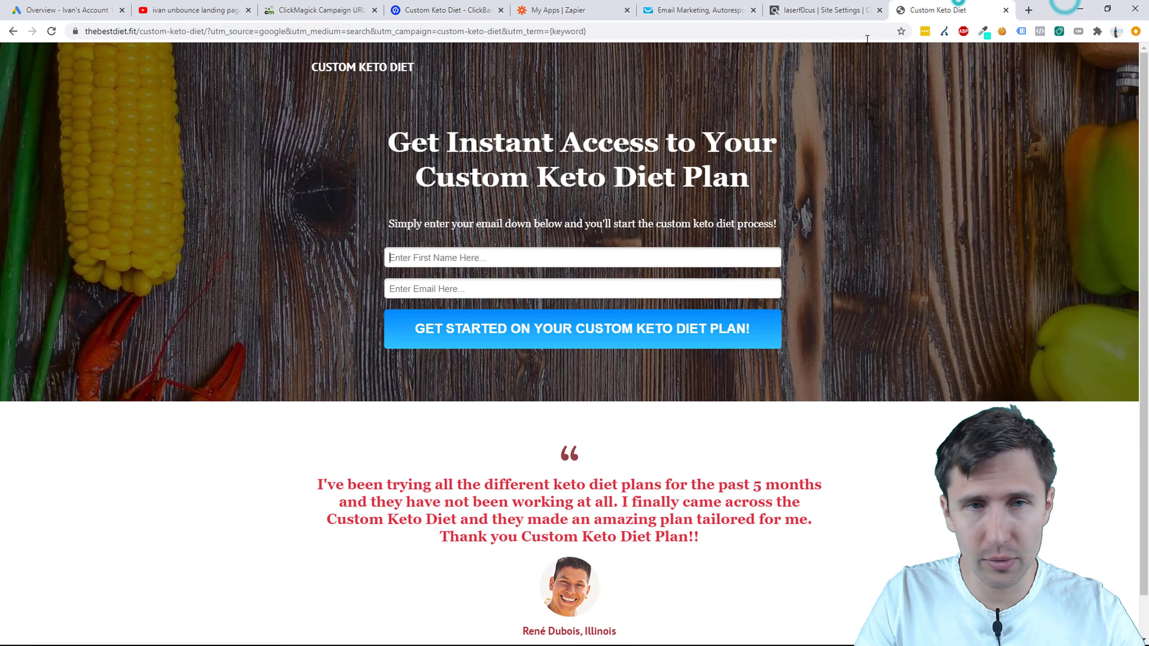
Step: Submit the keto signup form with a test first name and e-mail, then follow LET'S GET STARTED
click(505, 256)
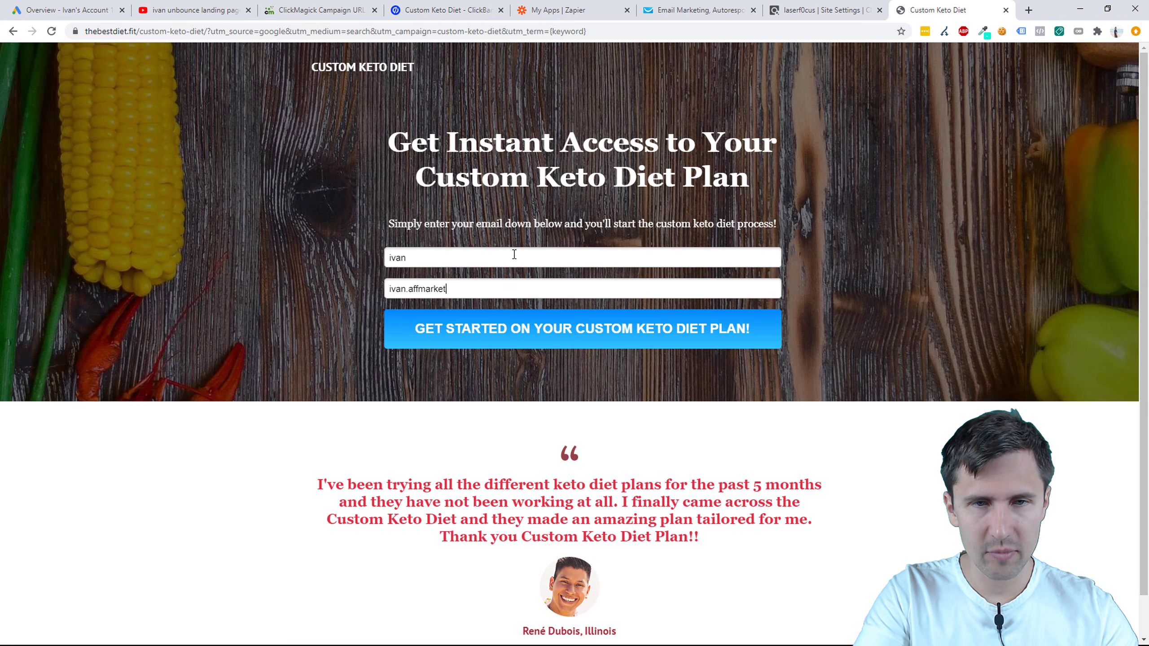
key(Return)
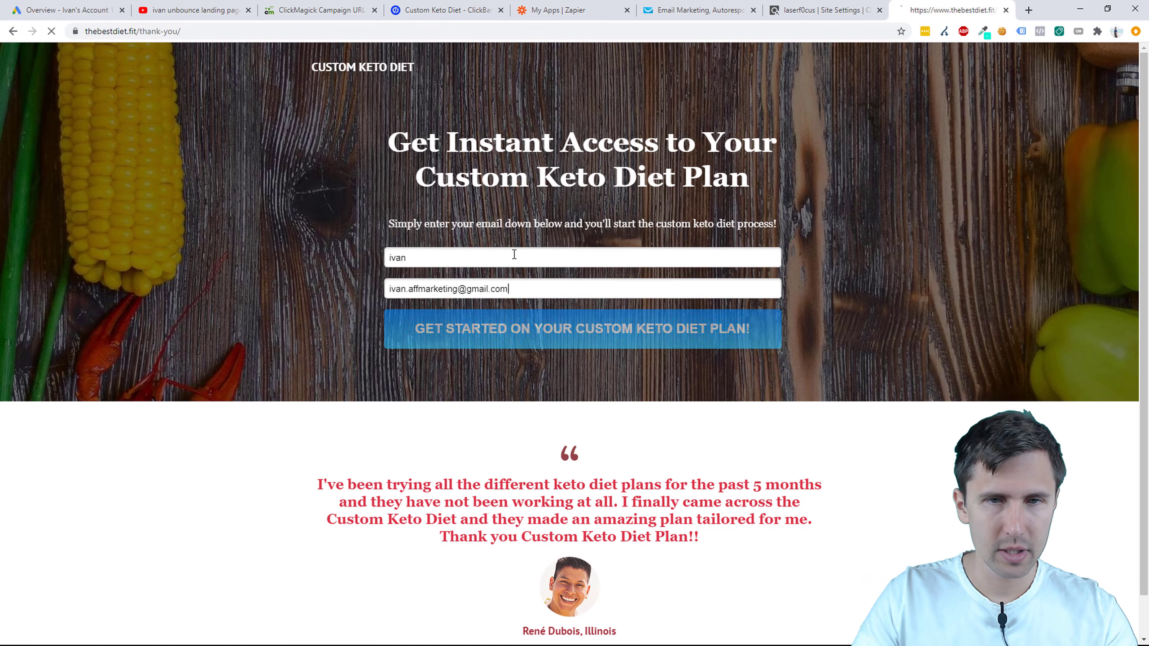
click(513, 351)
Step: Refresh GetResponse contacts and confirm the test lead arrived in the custom_keto_diet_cb list
key(ctrl+6)
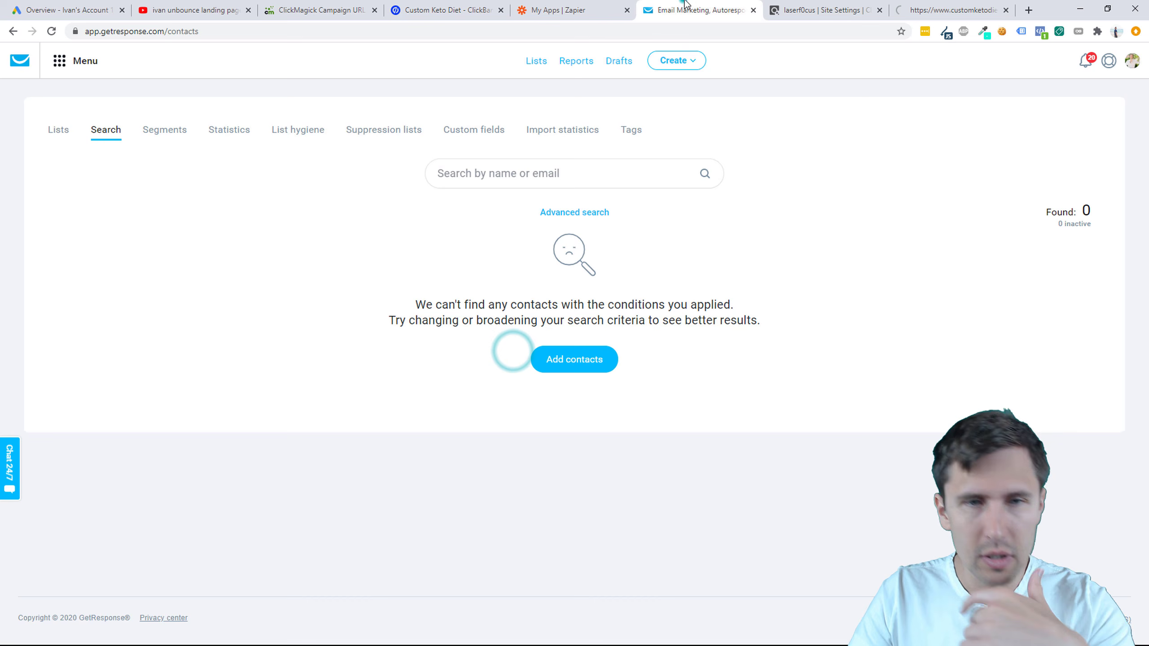
click(51, 30)
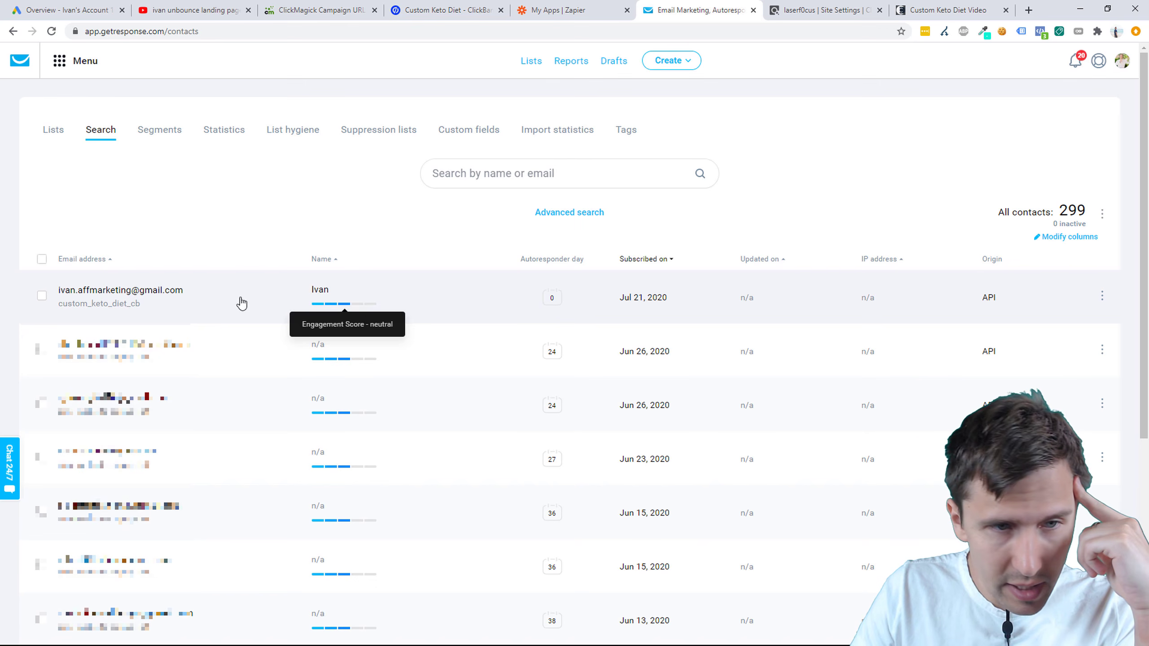
drag(152, 306, 59, 297)
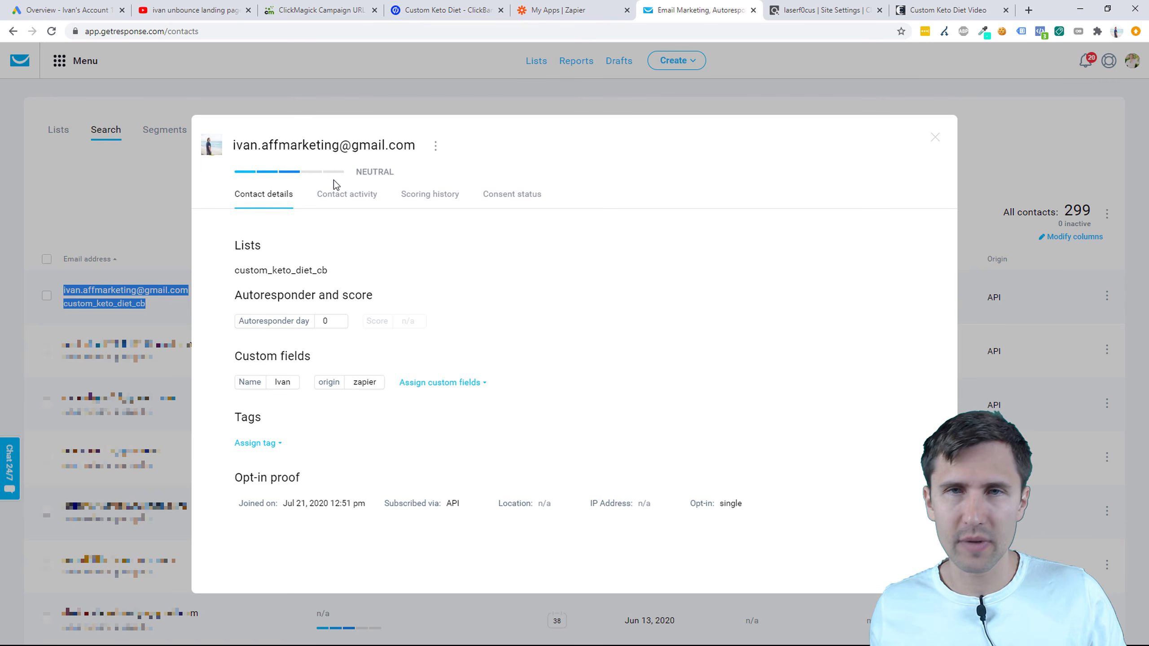
click(935, 137)
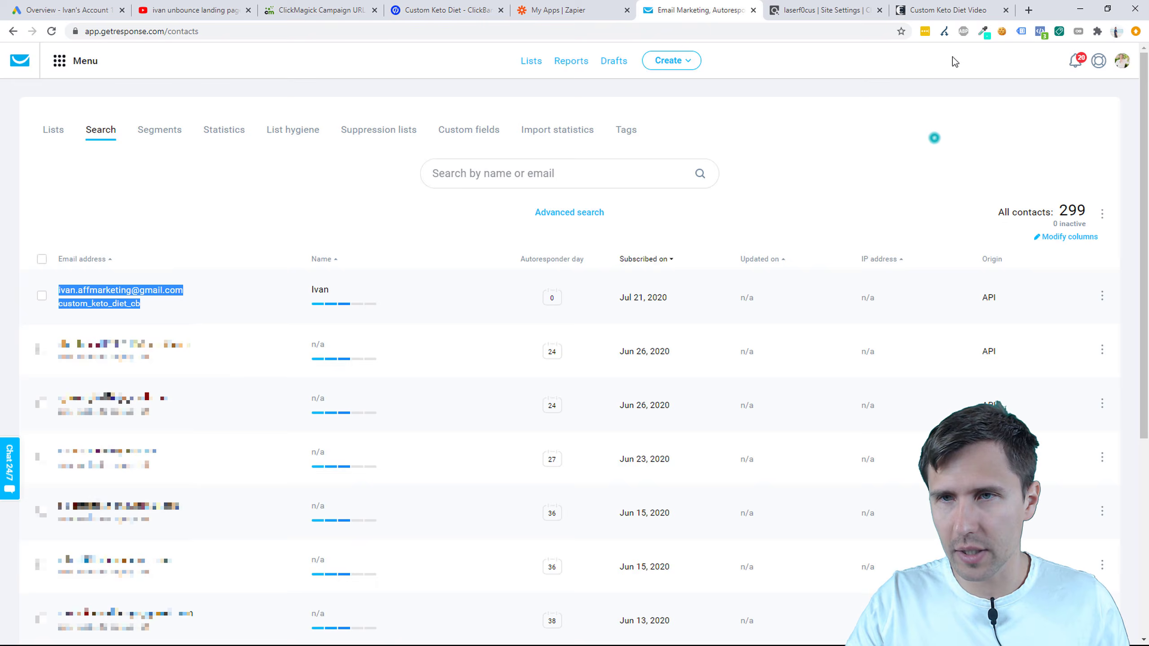
Step: Close the keto video tab and log out of GetResponse
click(955, 10)
click(1005, 10)
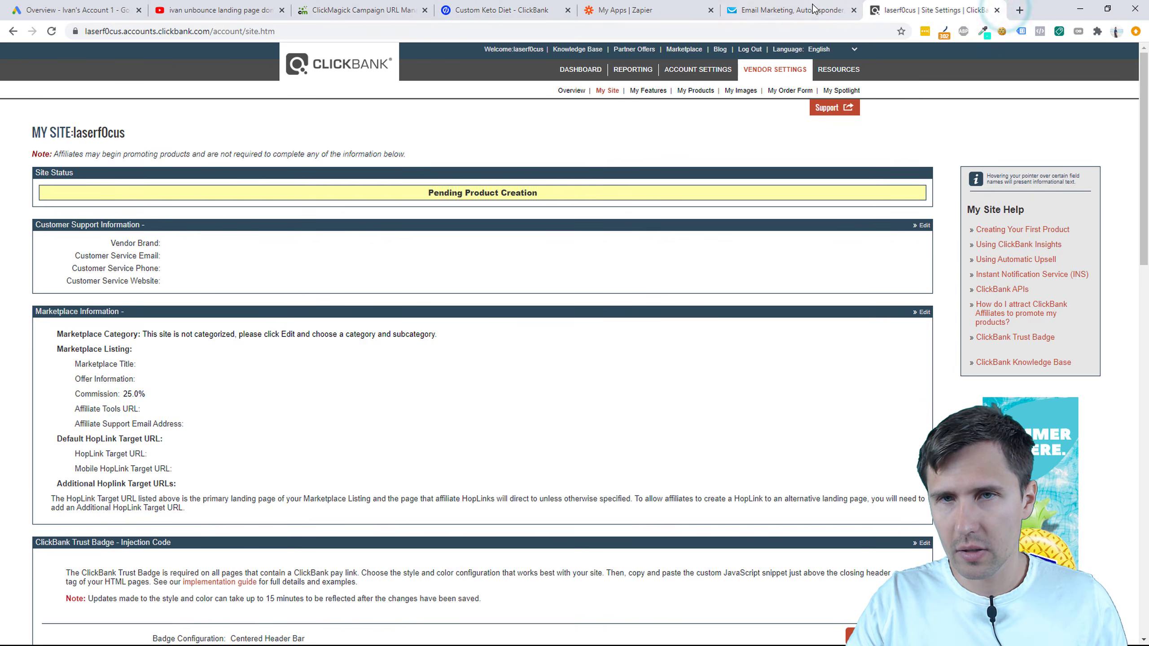
click(789, 6)
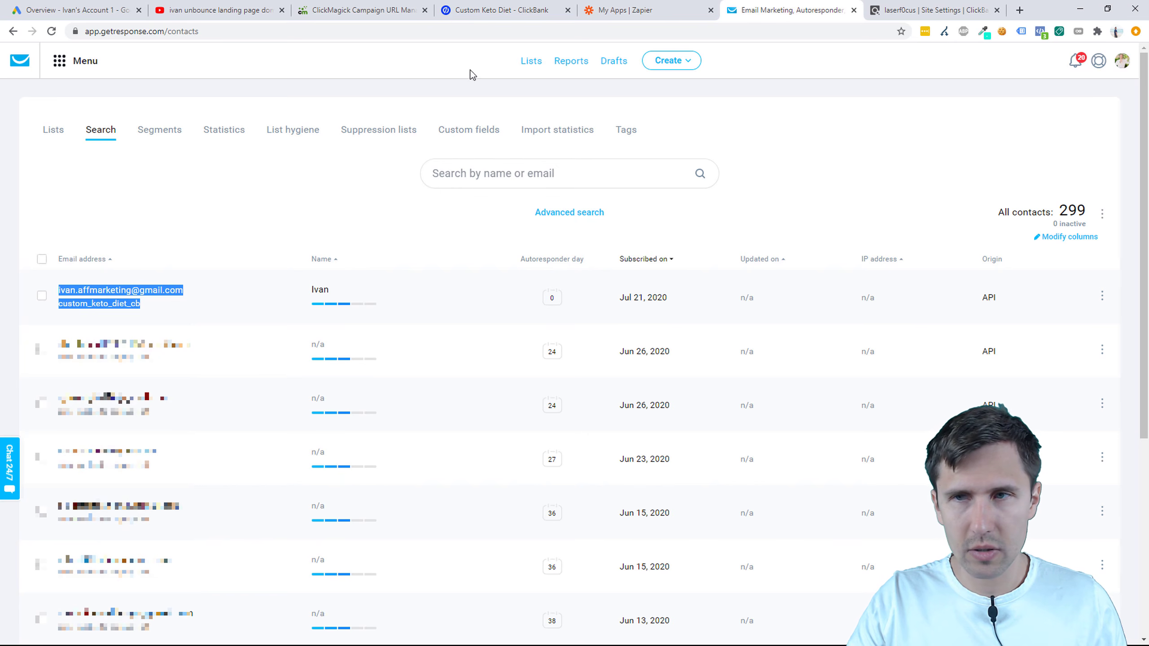
click(1125, 64)
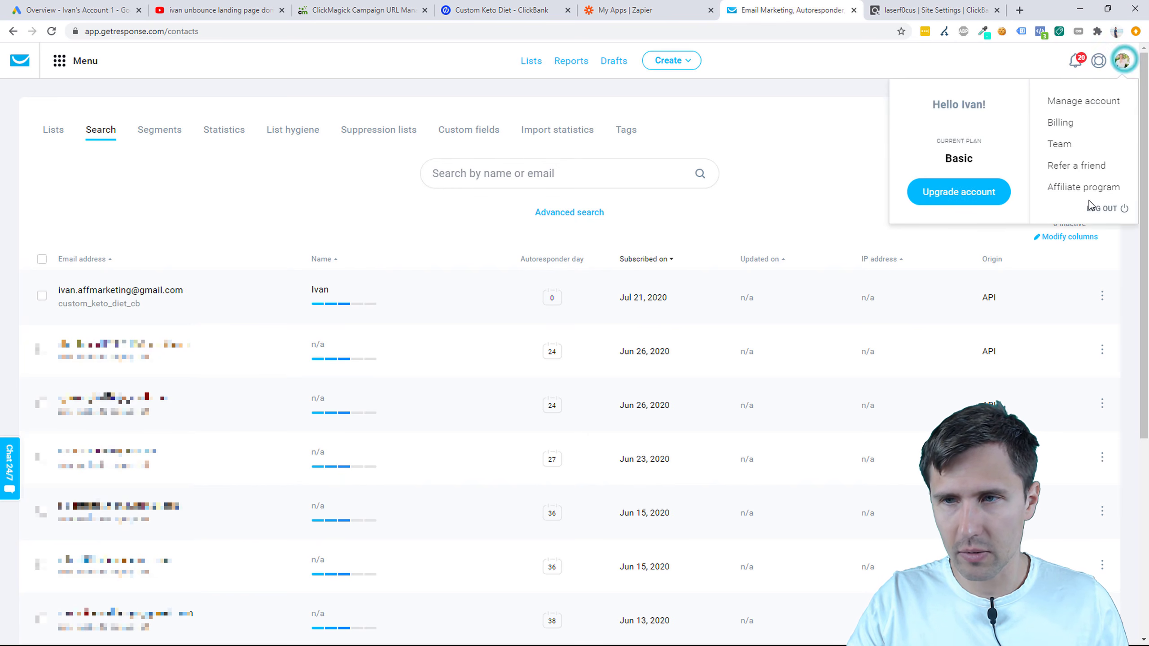
click(1105, 205)
Step: Close the Zapier and GetResponse tabs, leaving Unbounce's Zapier integrations page showing
click(644, 5)
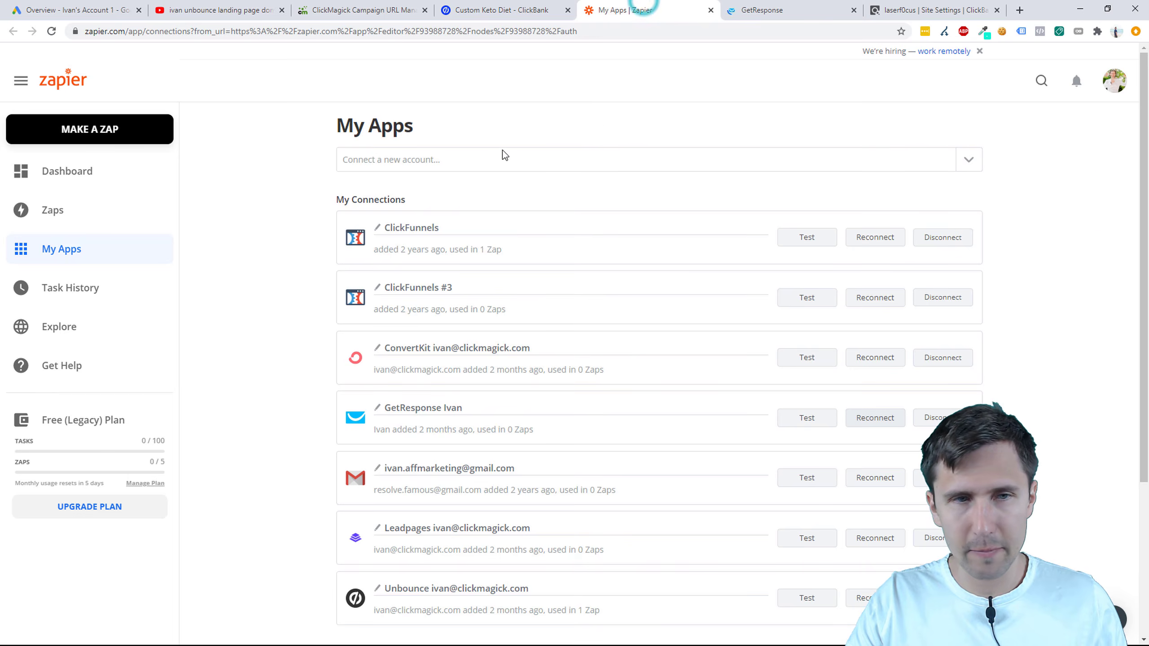
click(711, 10)
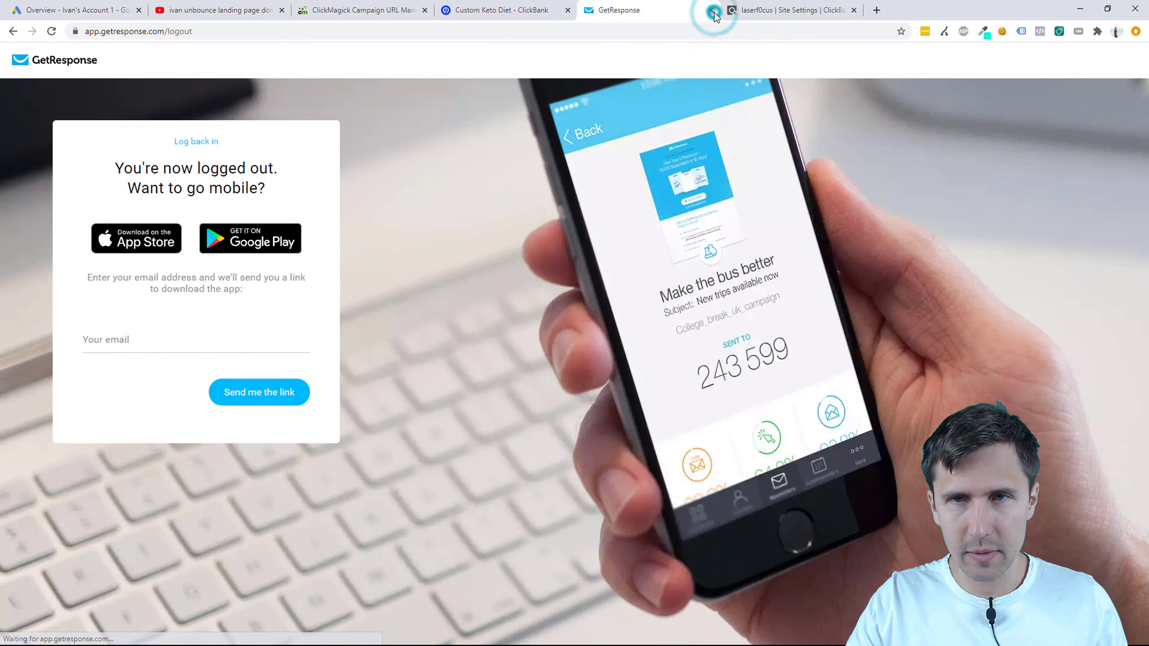
click(710, 9)
click(513, 10)
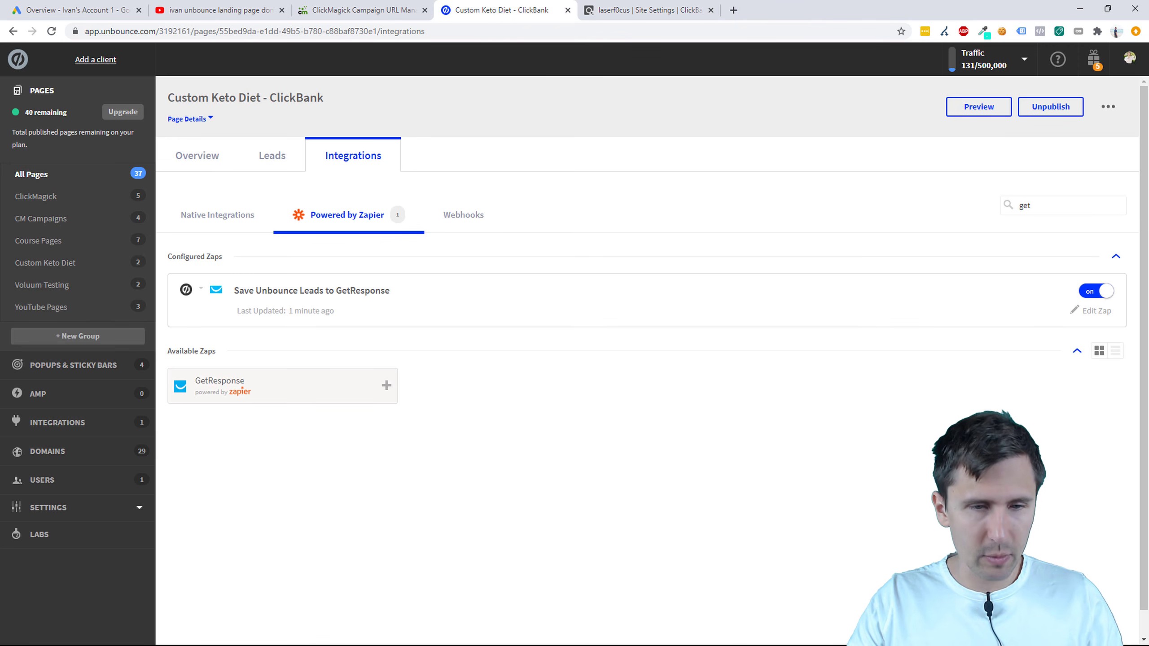
Step: Add ' +' after 'Set up an autoresponder', save the deck, and bring up Google Ads
key(super)
click(346, 636)
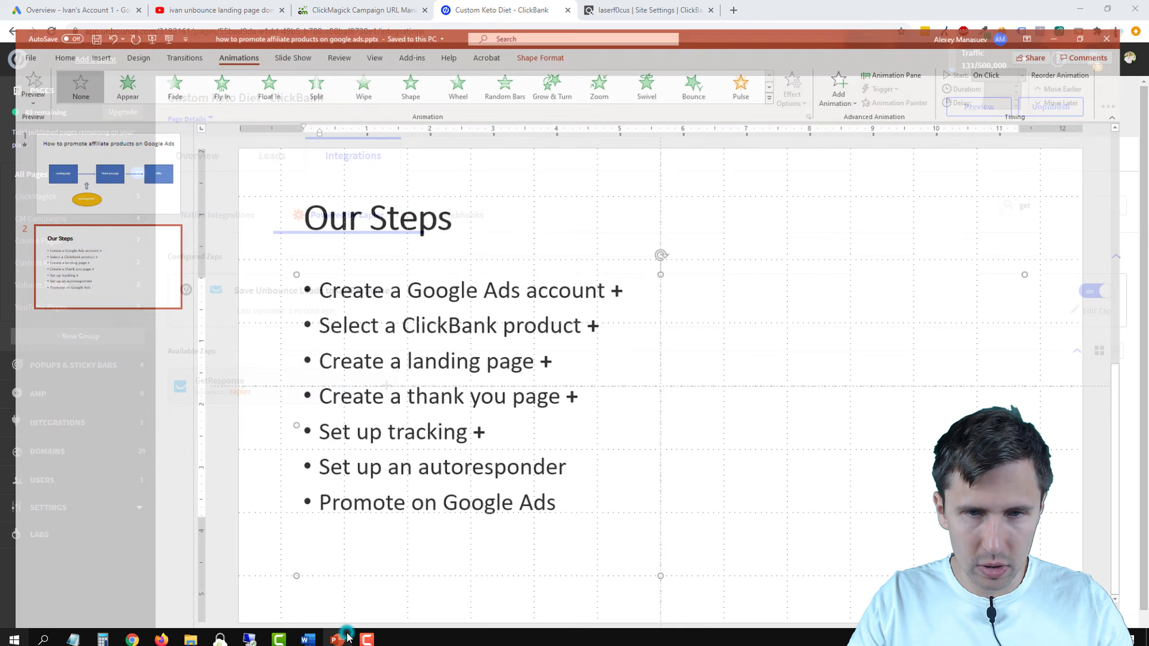
click(590, 456)
text(+)
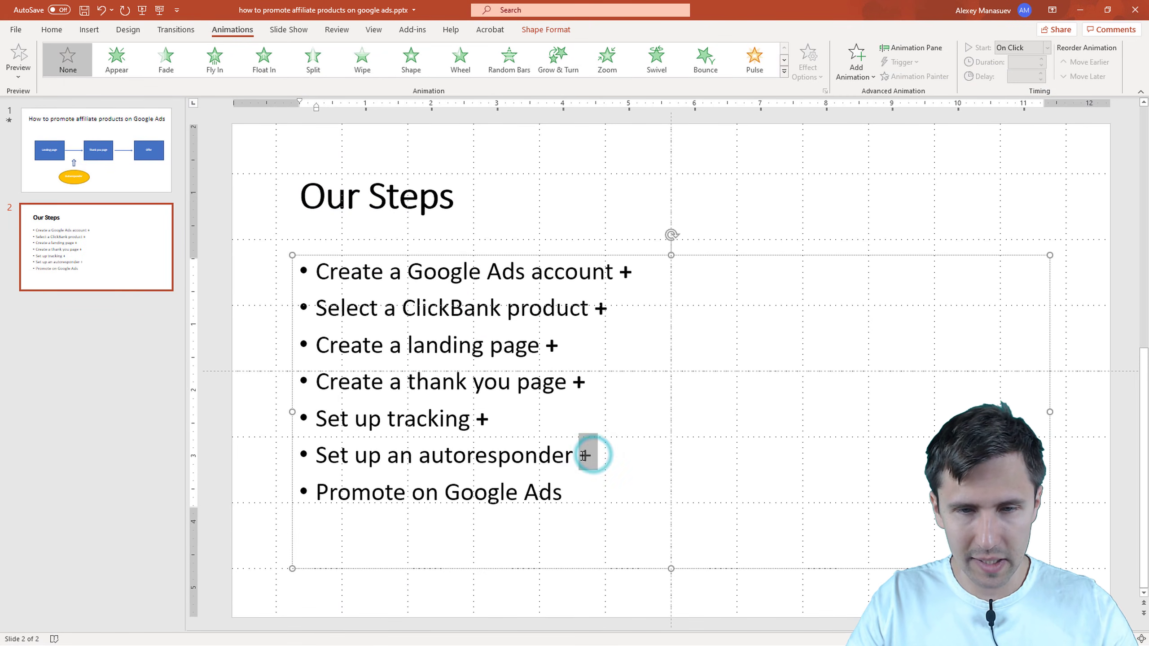
click(569, 527)
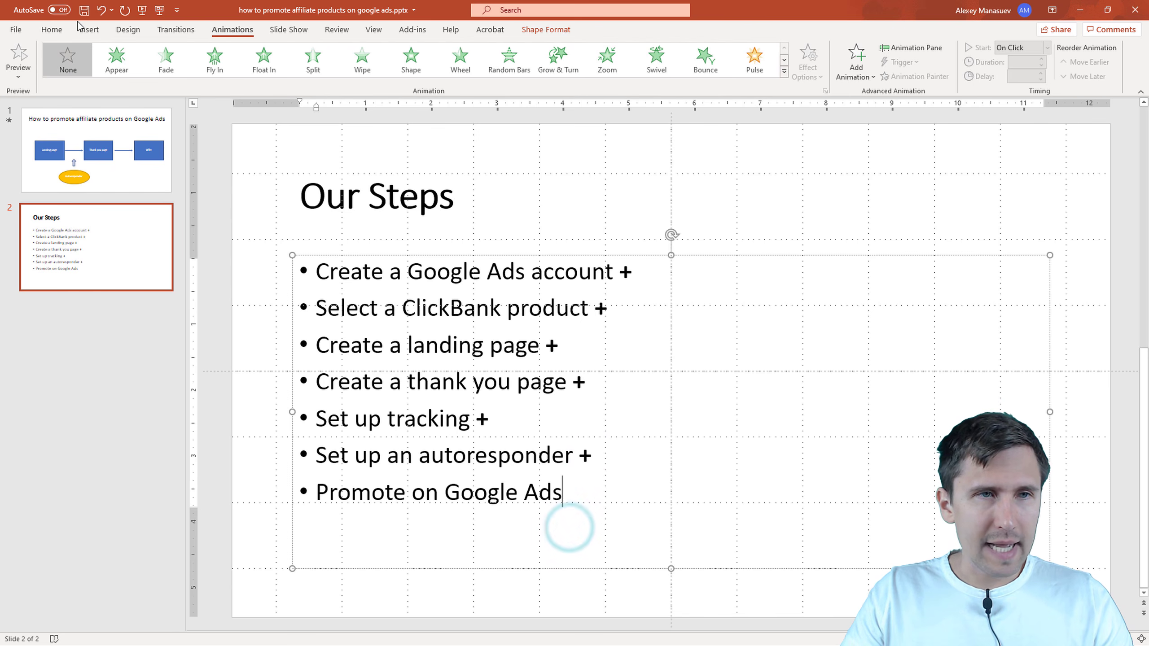
click(84, 10)
click(1077, 8)
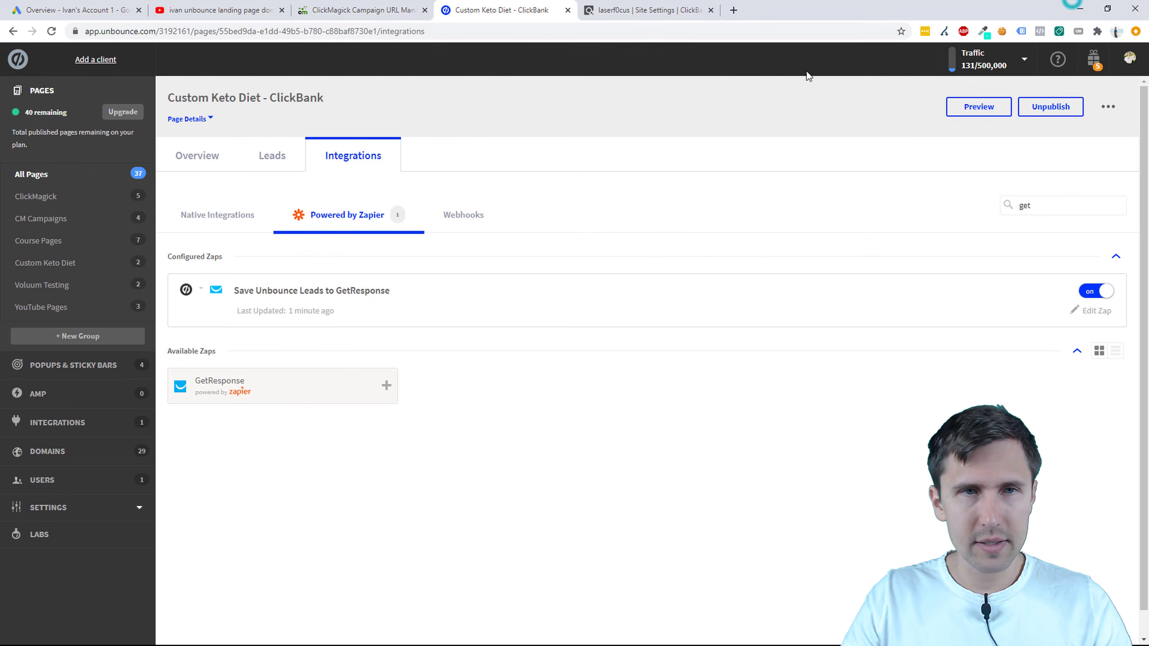
drag(117, 3, 588, 5)
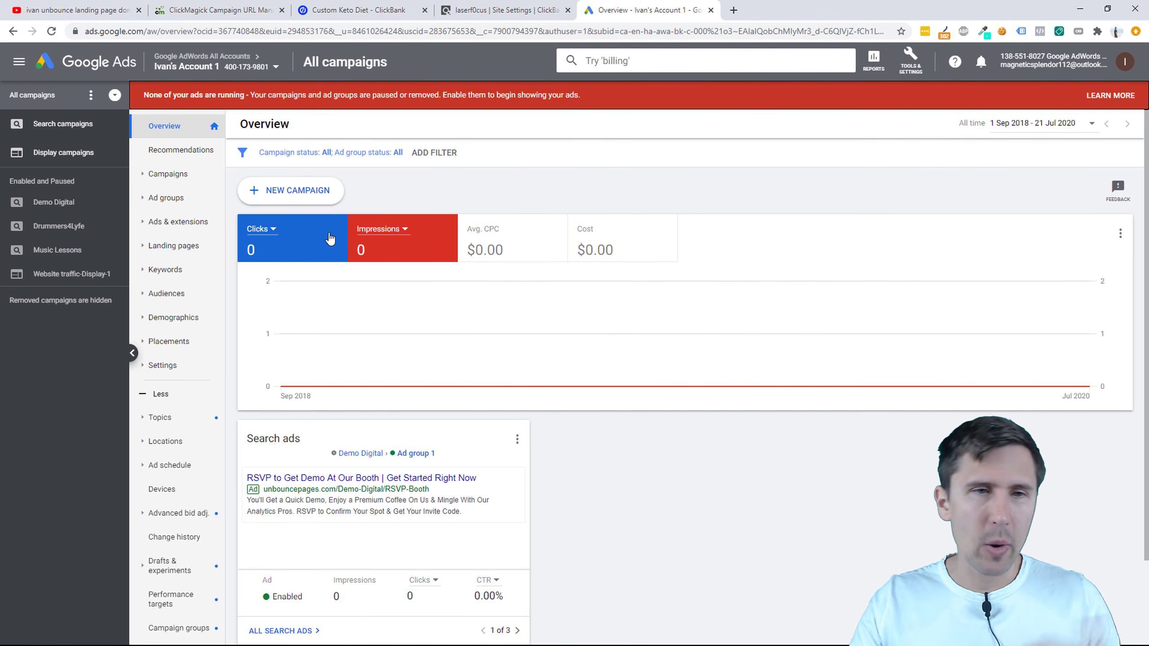
Step: Start a new Google Ads campaign with the Website traffic goal and Search type
click(178, 176)
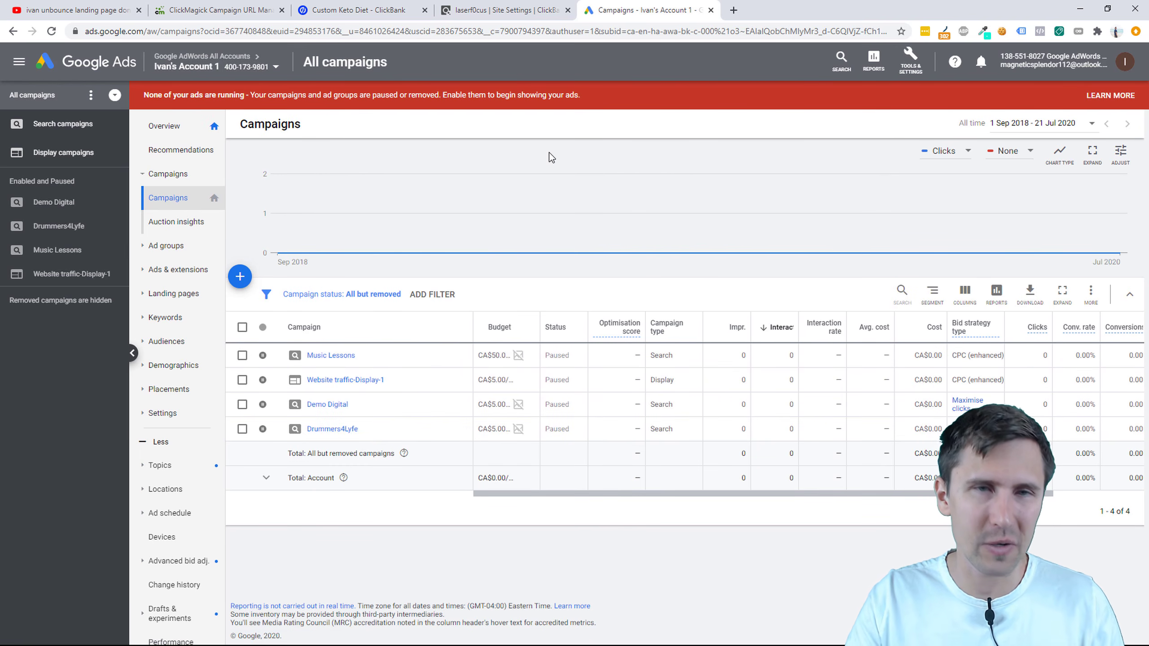
click(239, 277)
click(313, 318)
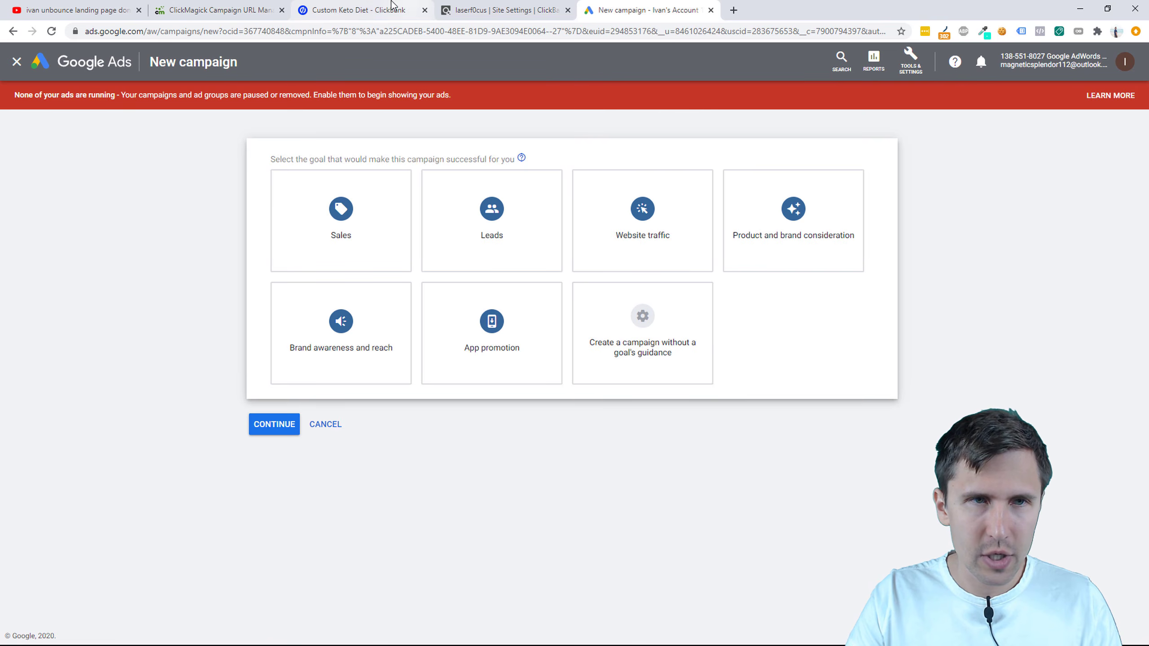
click(218, 9)
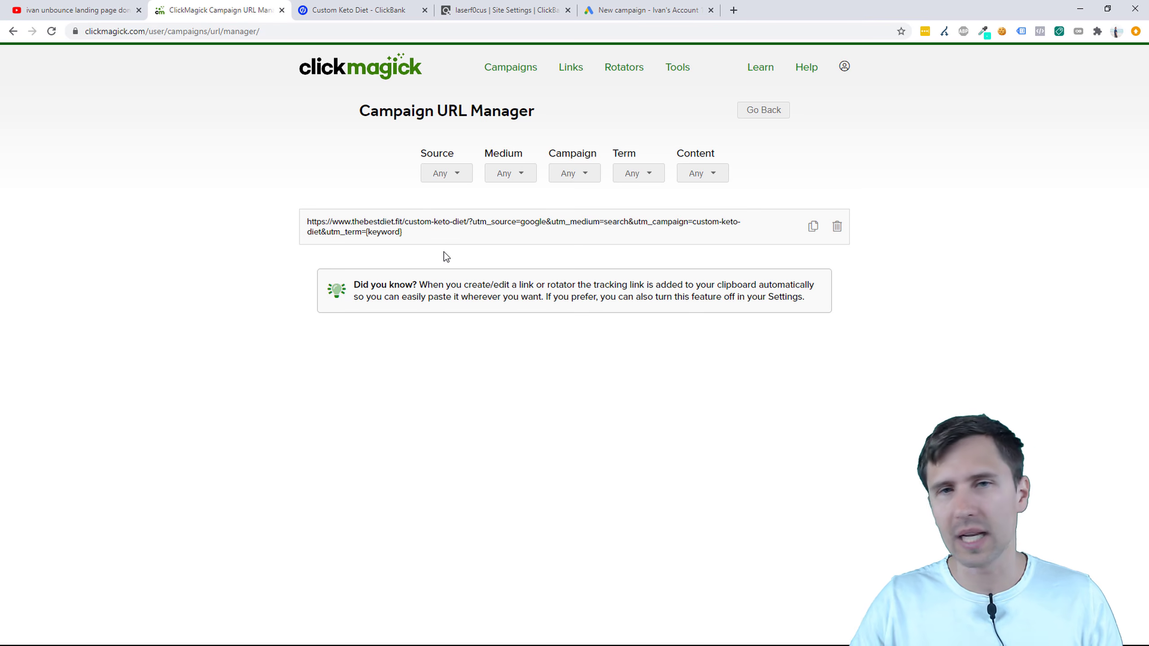
click(647, 9)
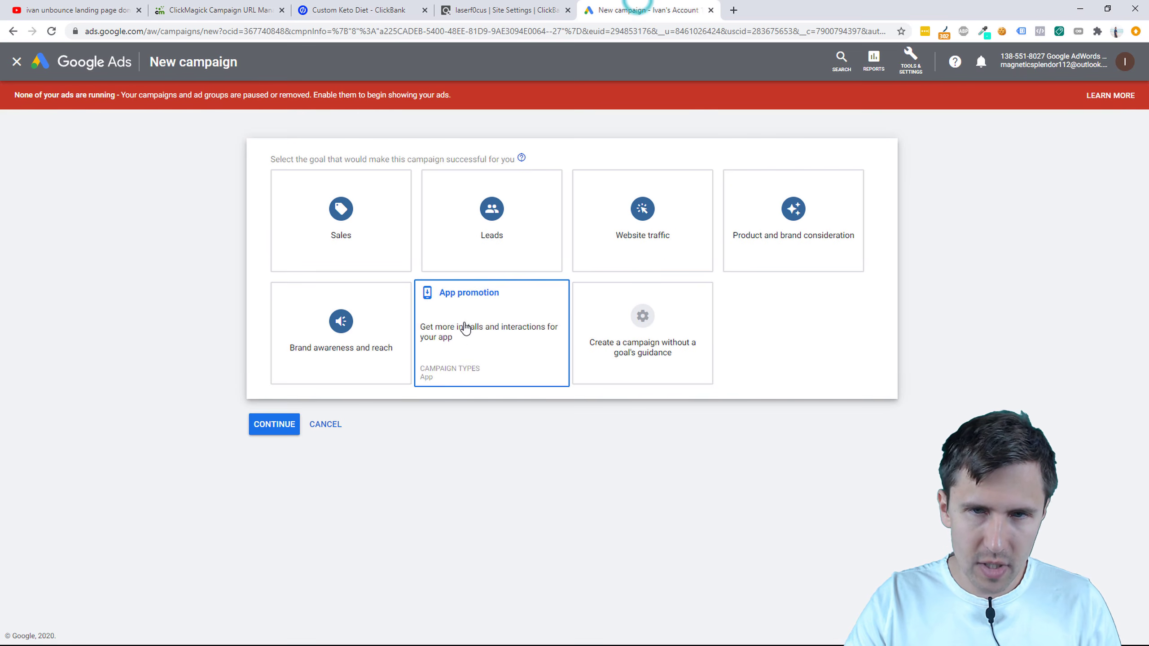
click(633, 225)
click(347, 420)
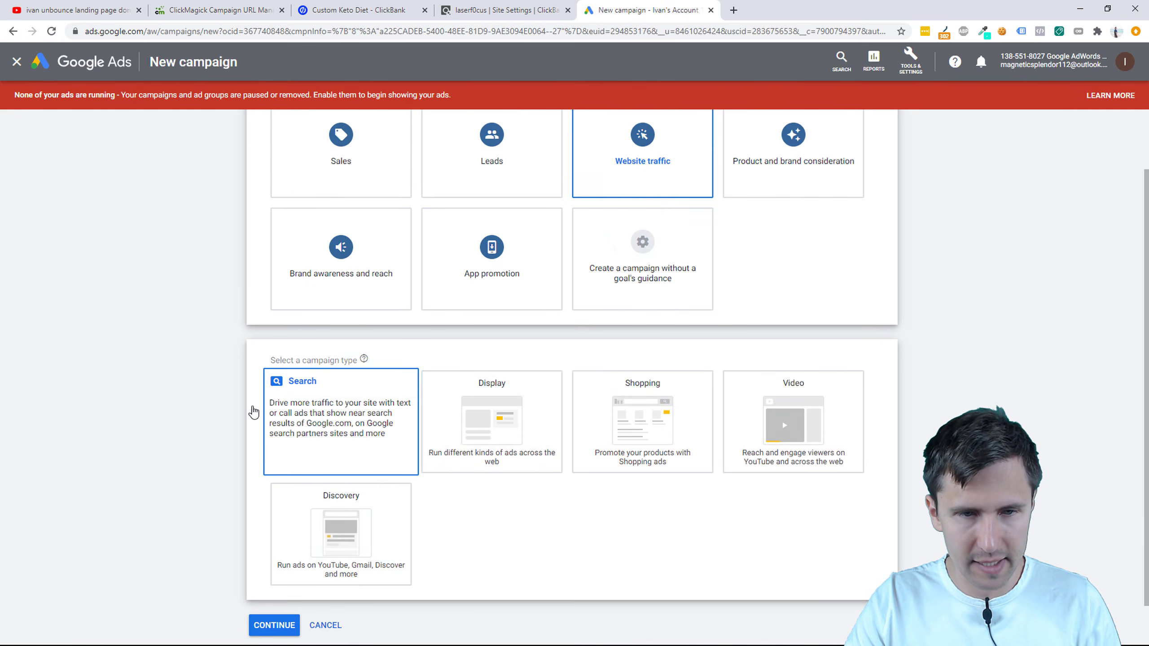
Step: Paste the ClickMagick tracking URL as the business website and continue to settings
click(242, 10)
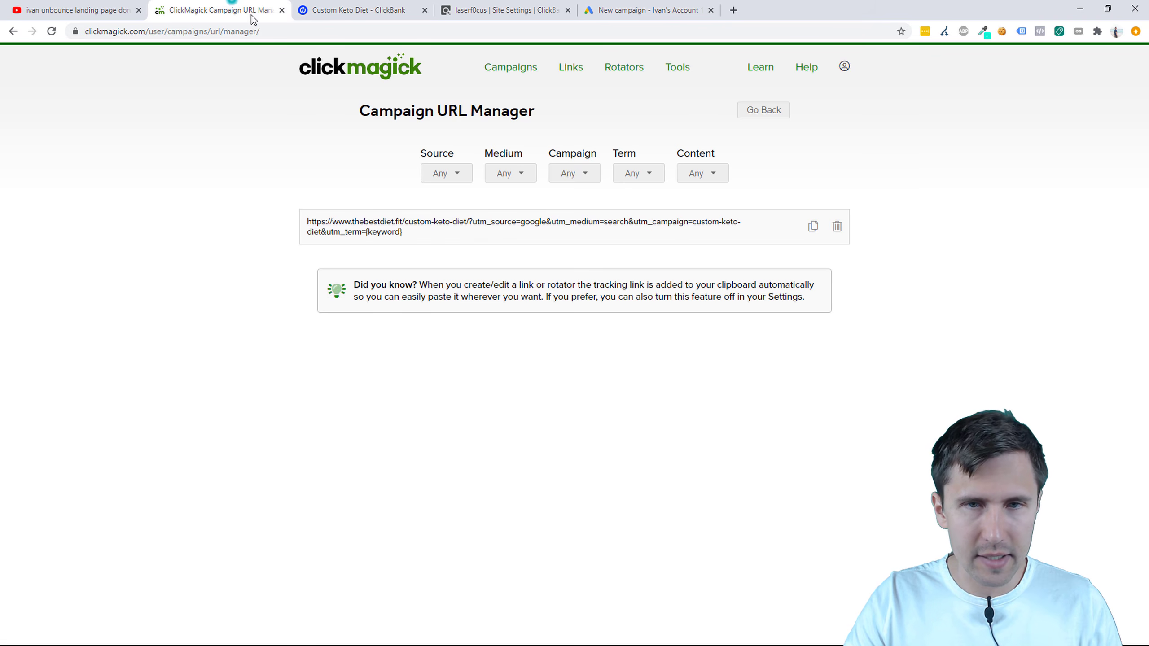
click(814, 227)
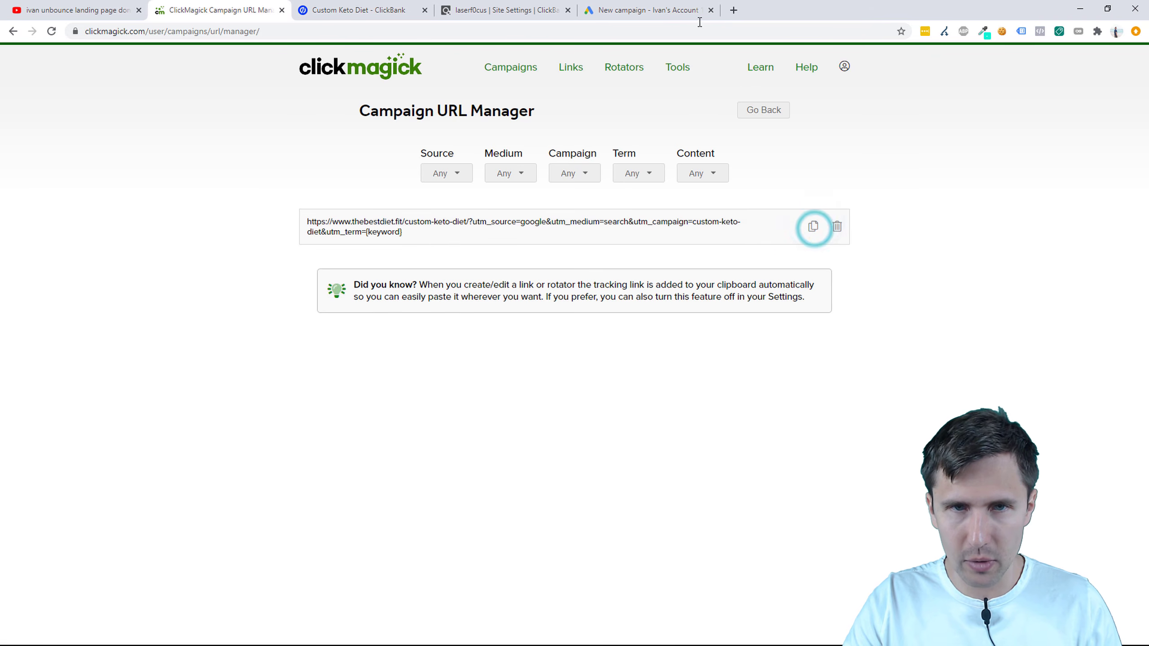
click(646, 9)
click(333, 516)
right_click(333, 518)
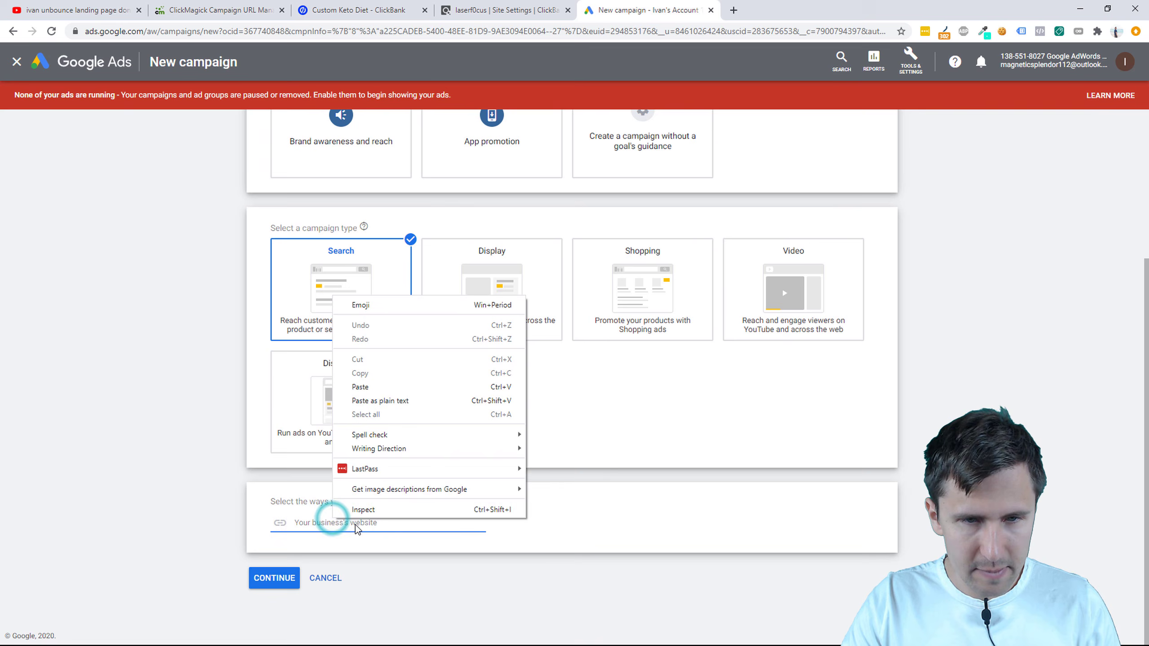
click(375, 387)
triple_click(367, 523)
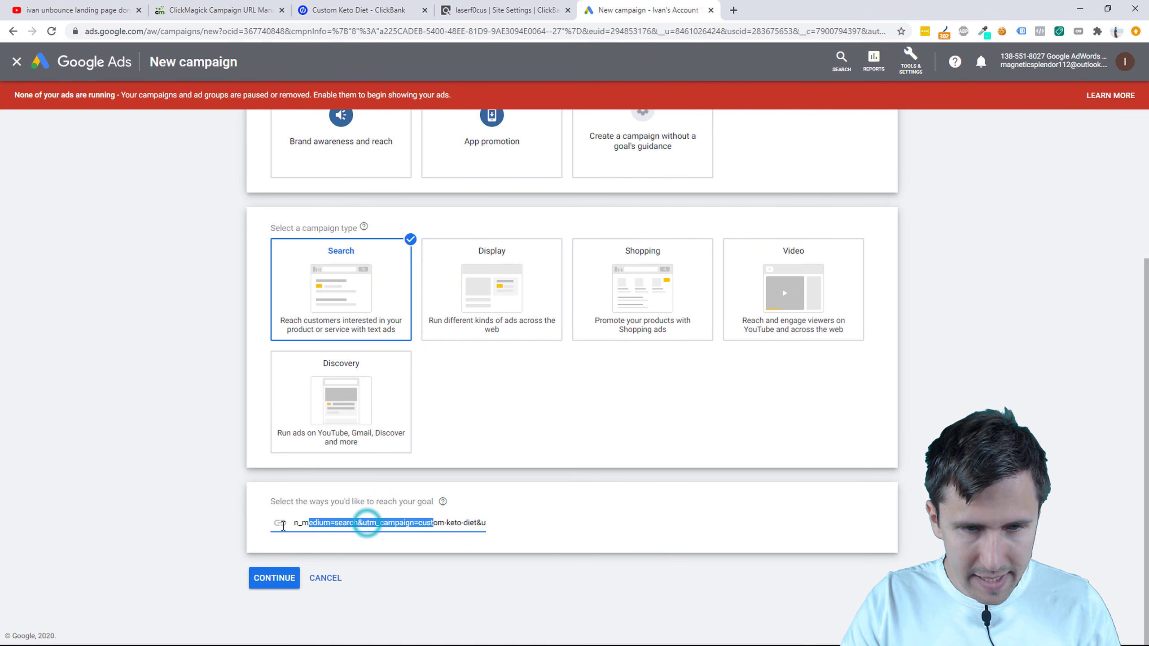
click(258, 578)
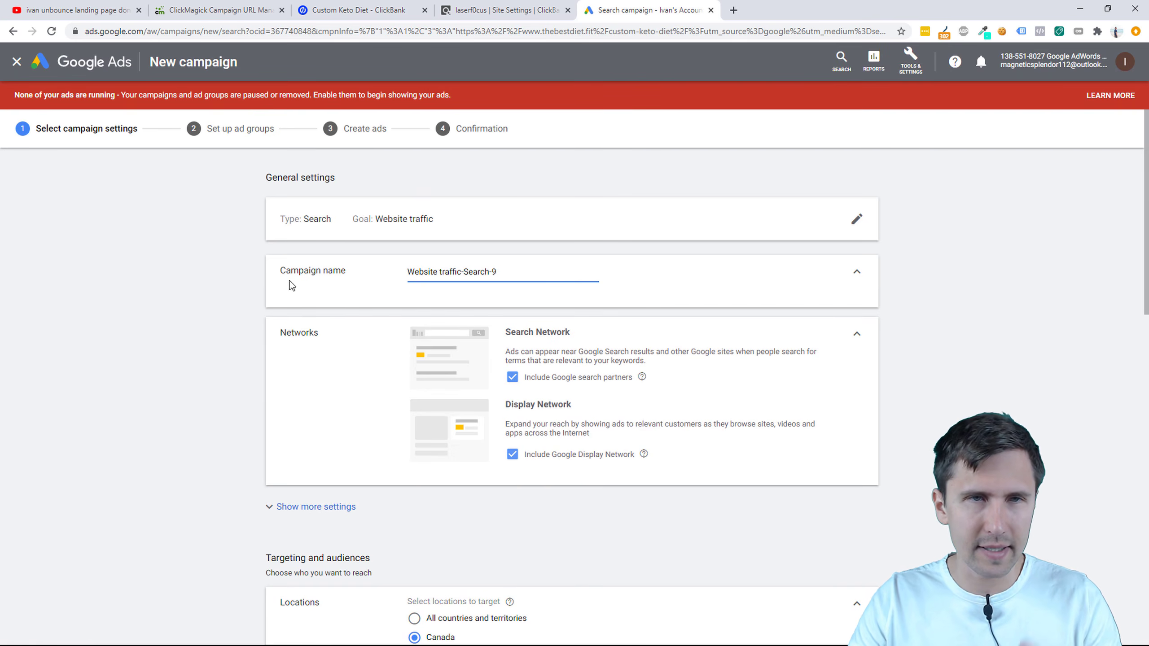
Step: Return from ClickMagick's URL builder to the Campaigns stats page
click(221, 10)
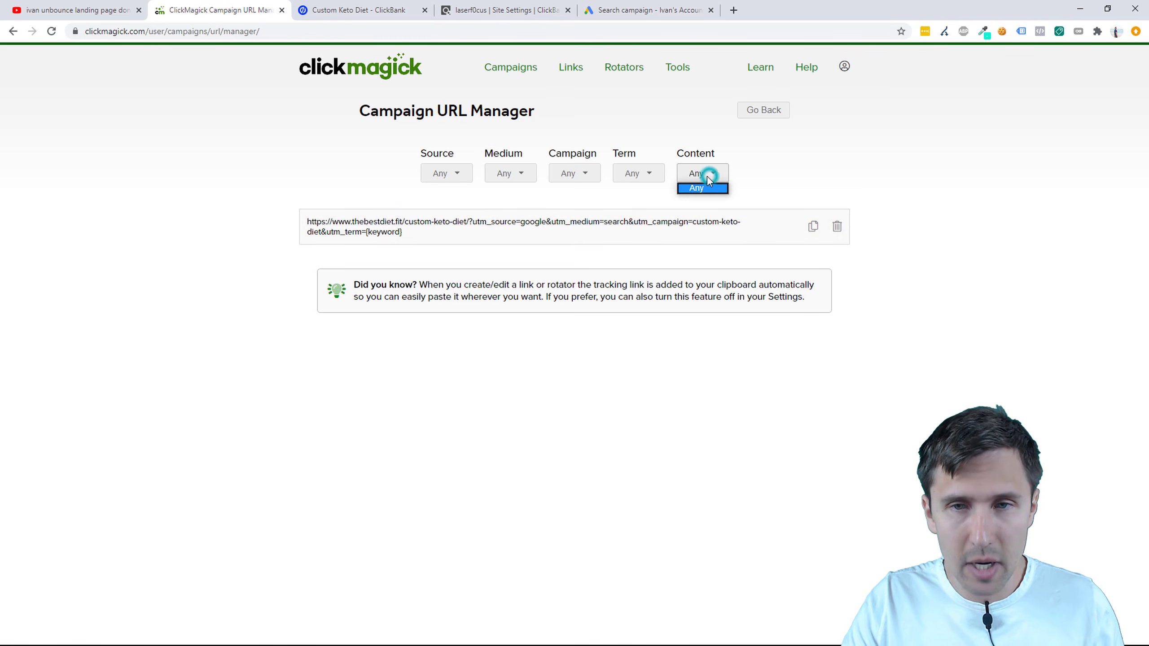
click(462, 179)
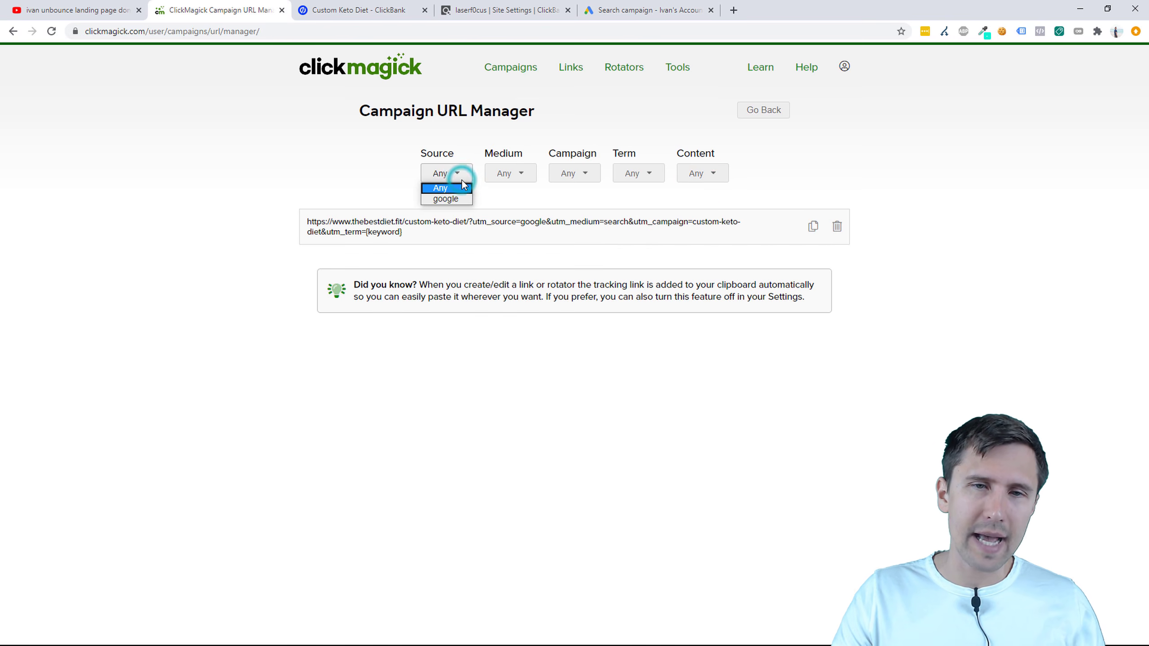
click(461, 180)
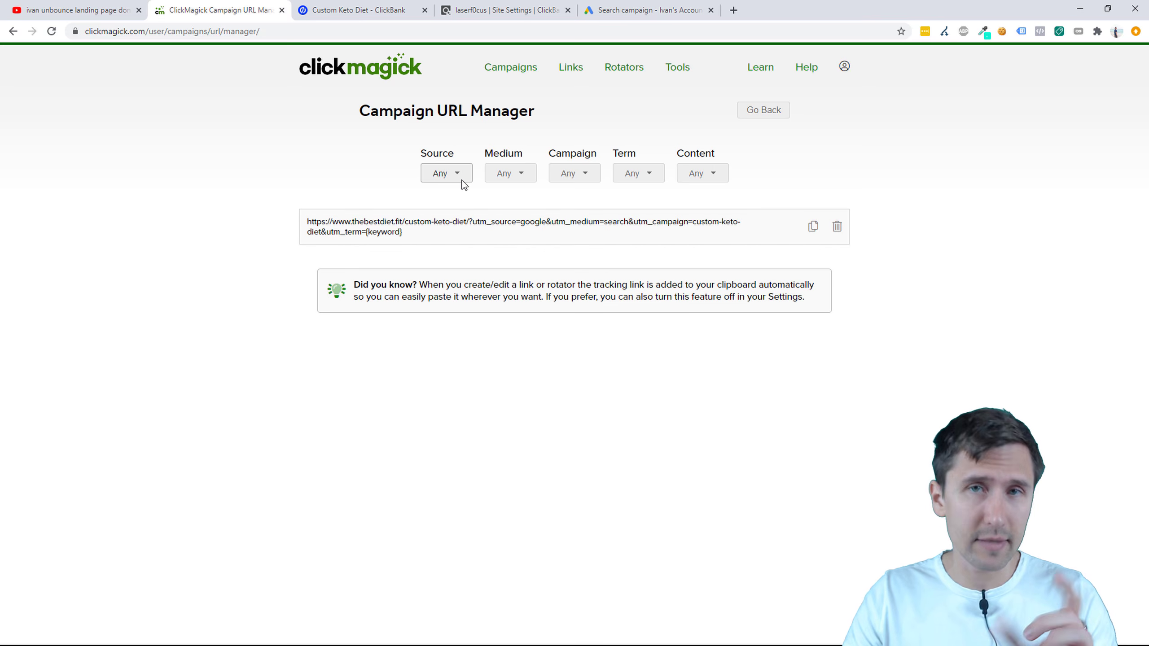
click(756, 114)
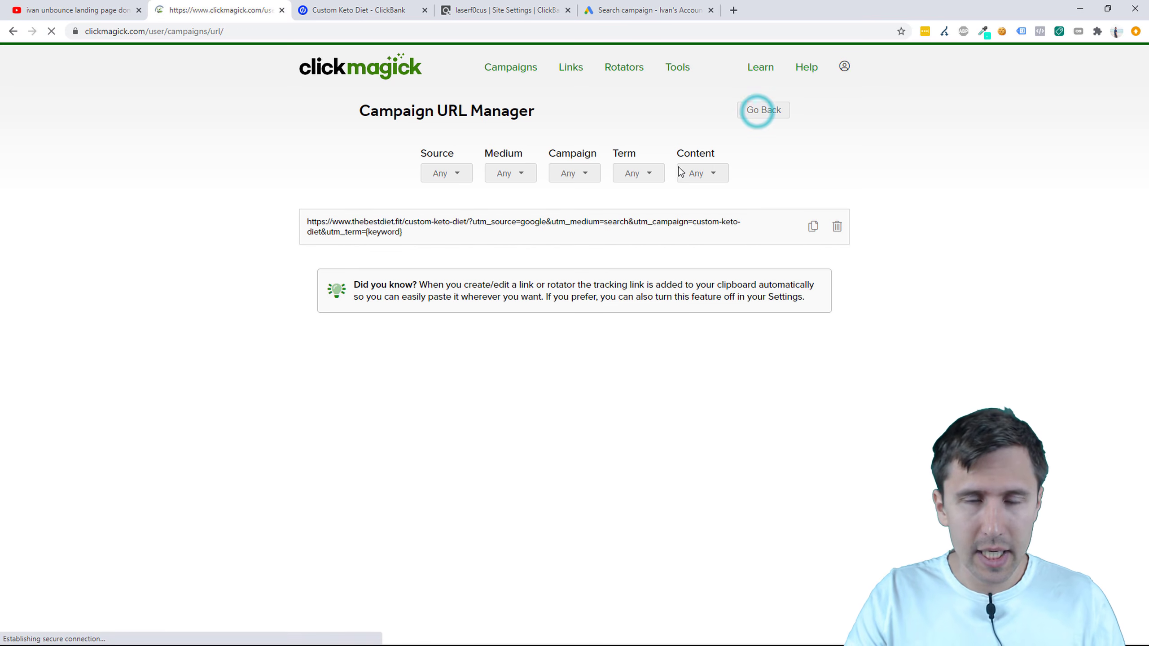
click(638, 111)
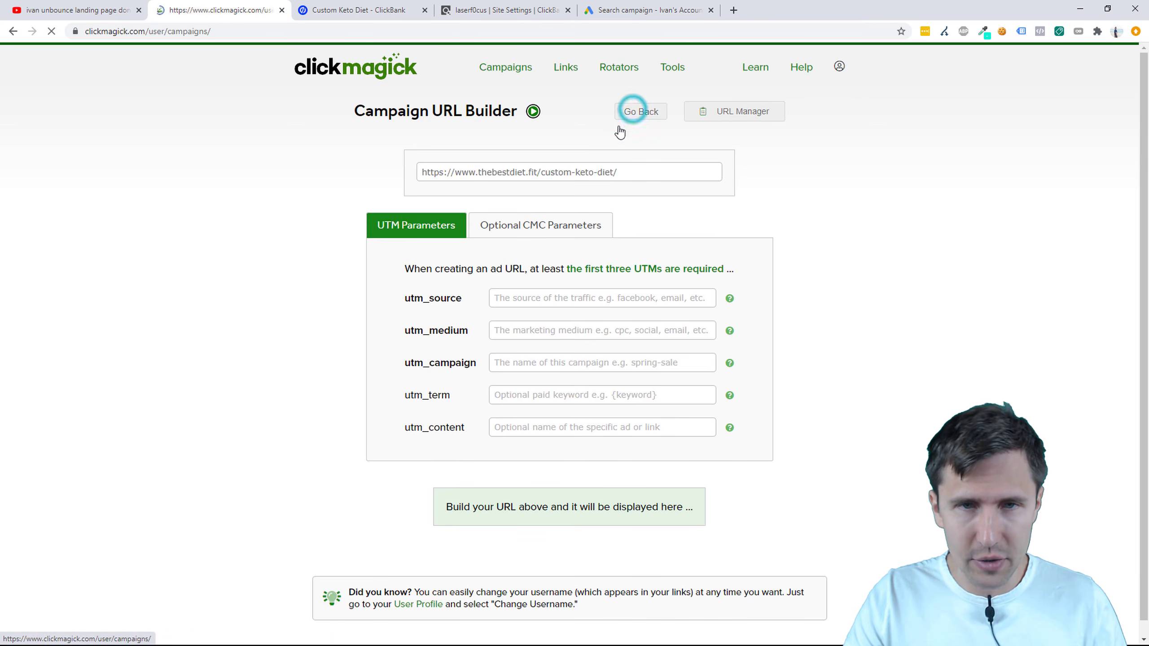
Step: Filter stats to source google, medium search, campaign custom-keto-diet, term keyword
click(460, 161)
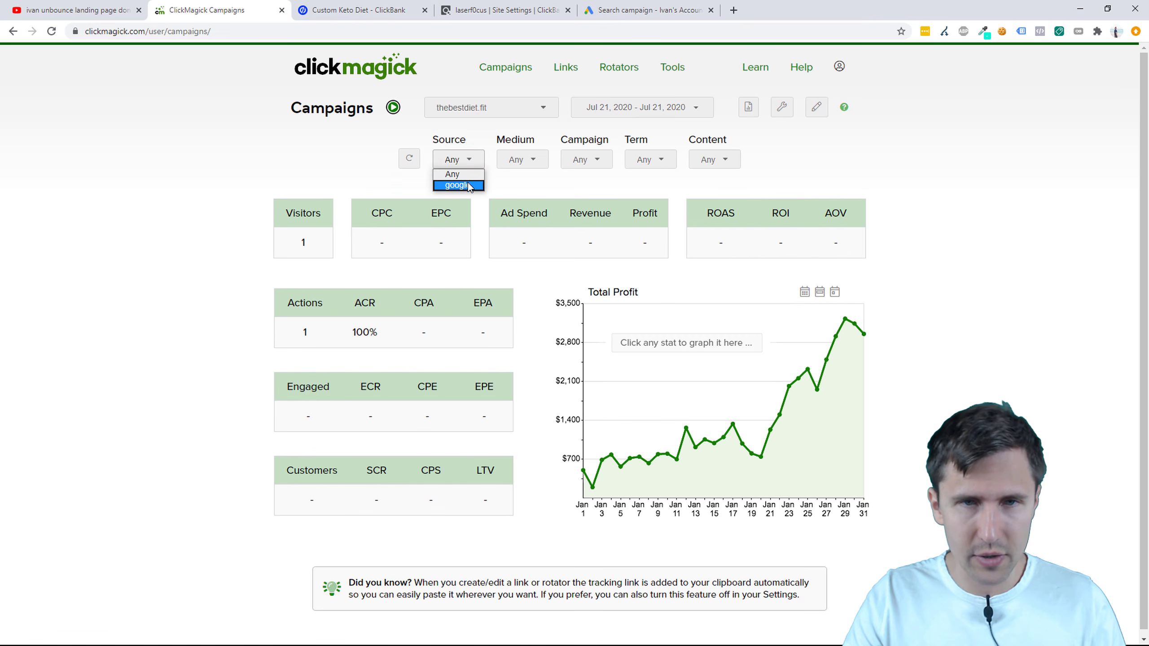
click(465, 184)
click(512, 163)
click(511, 184)
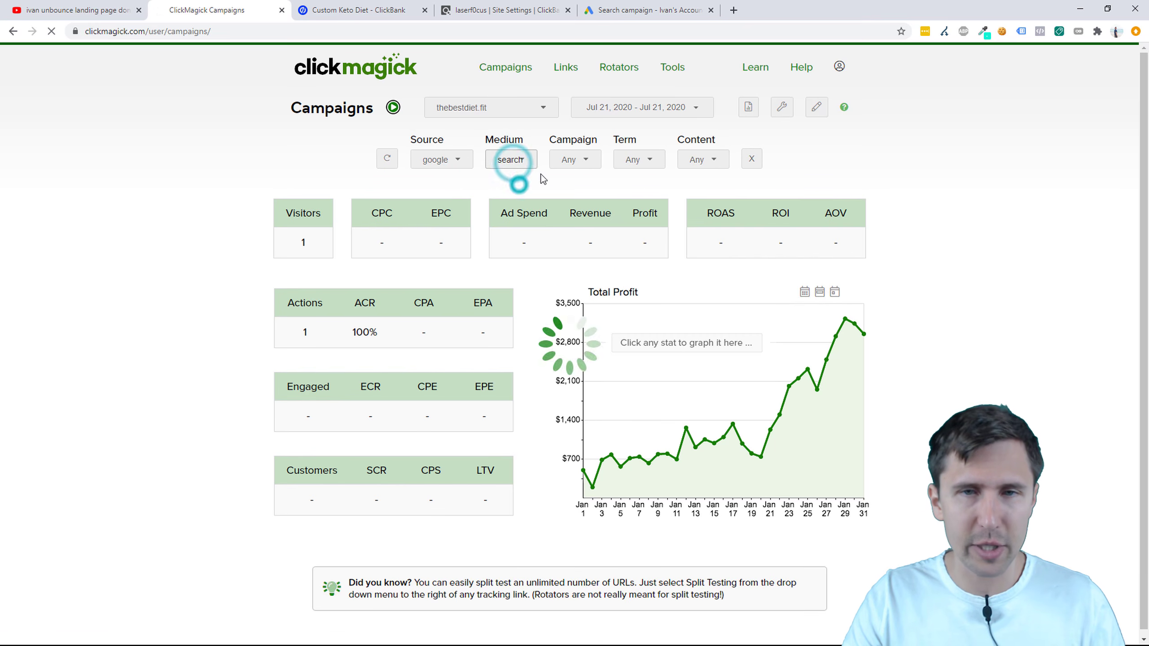
click(579, 159)
click(569, 184)
click(662, 159)
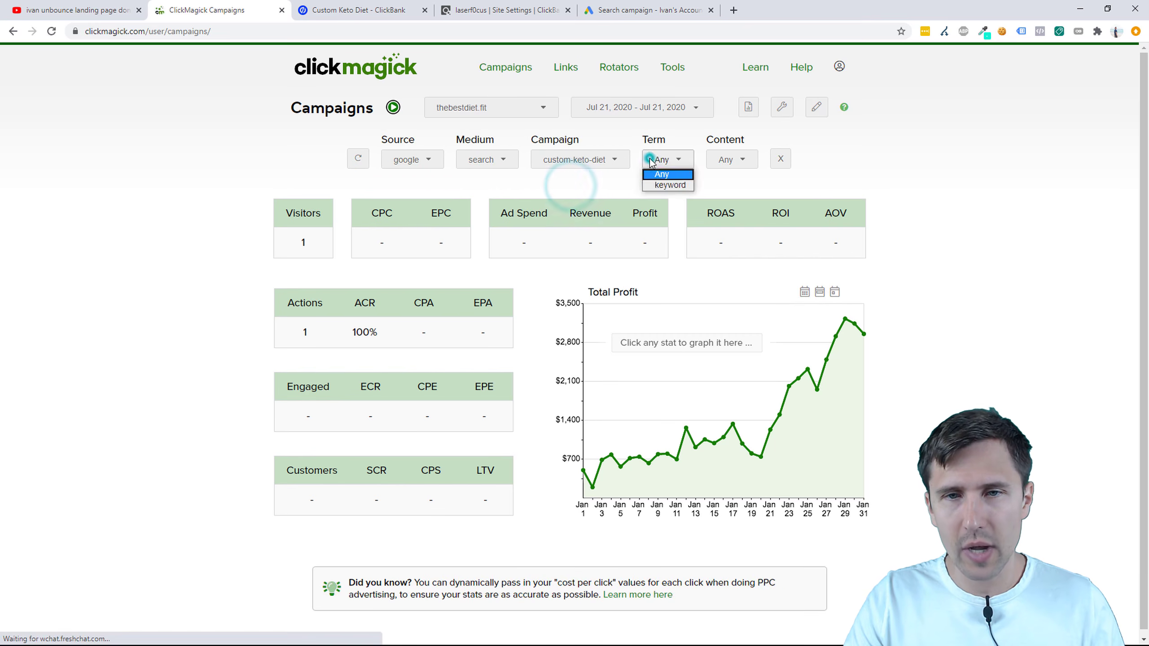
click(662, 184)
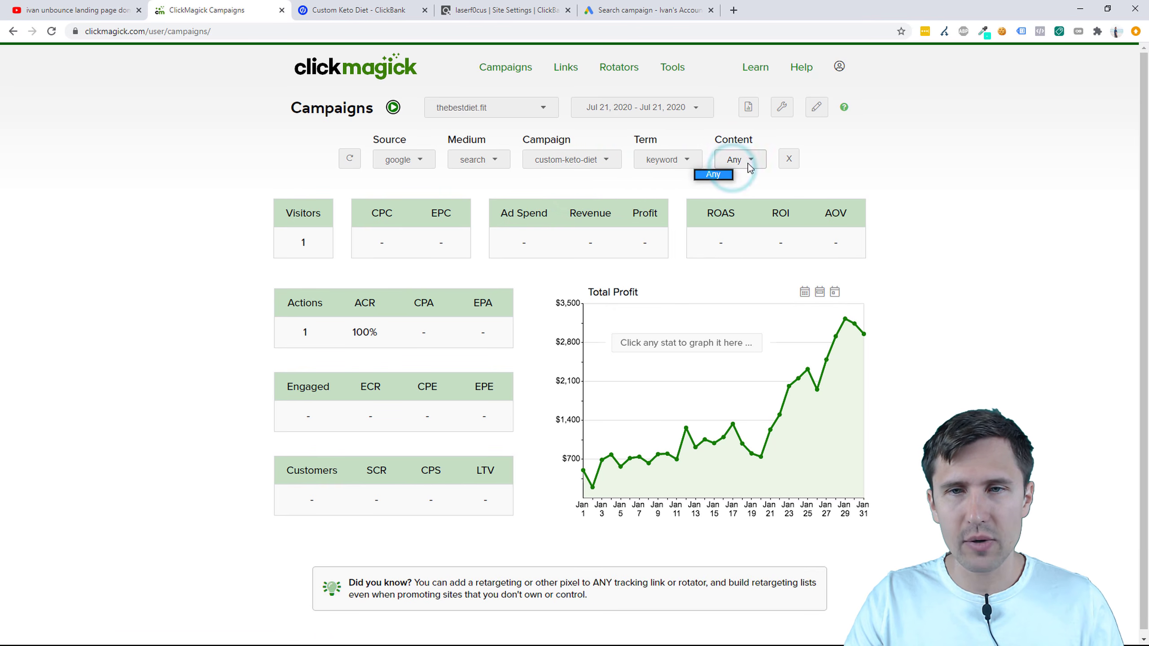
Step: Rename the Google Ads campaign to 'Custom Keto Diet'
click(648, 10)
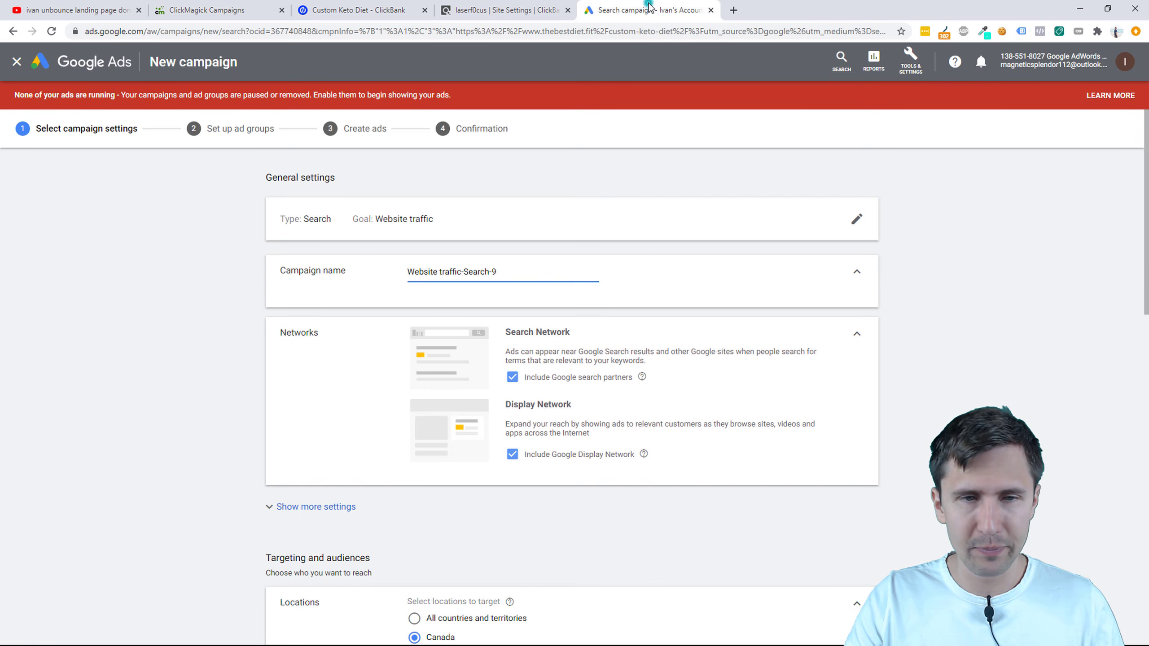
triple_click(430, 274)
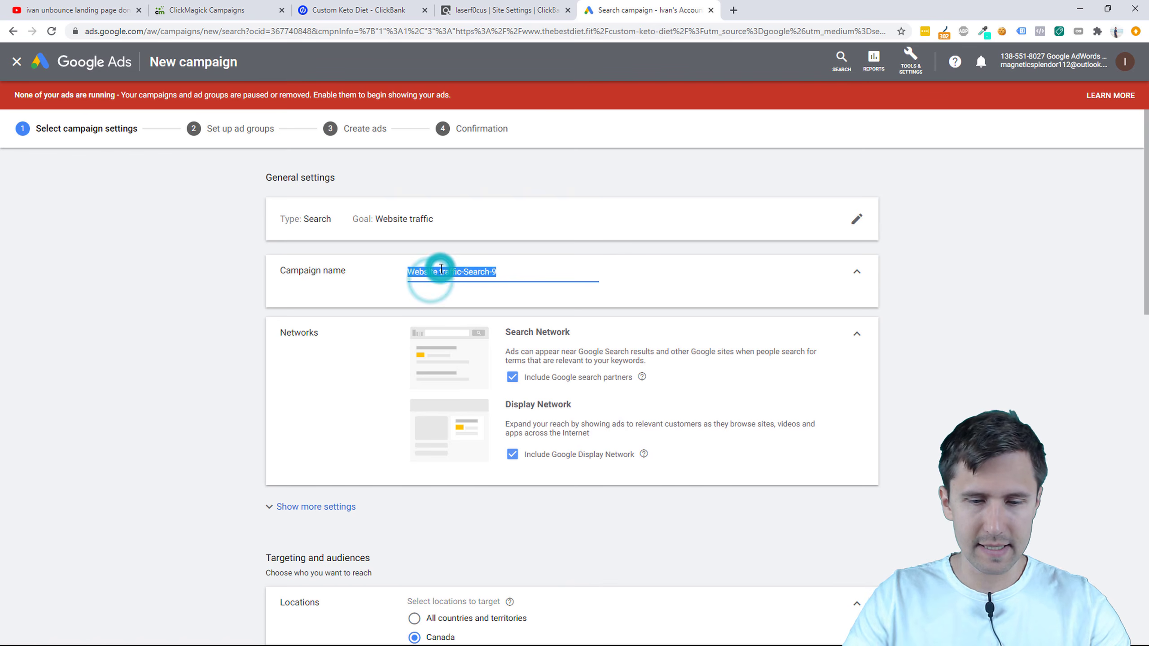
text(Custom Keto Diet)
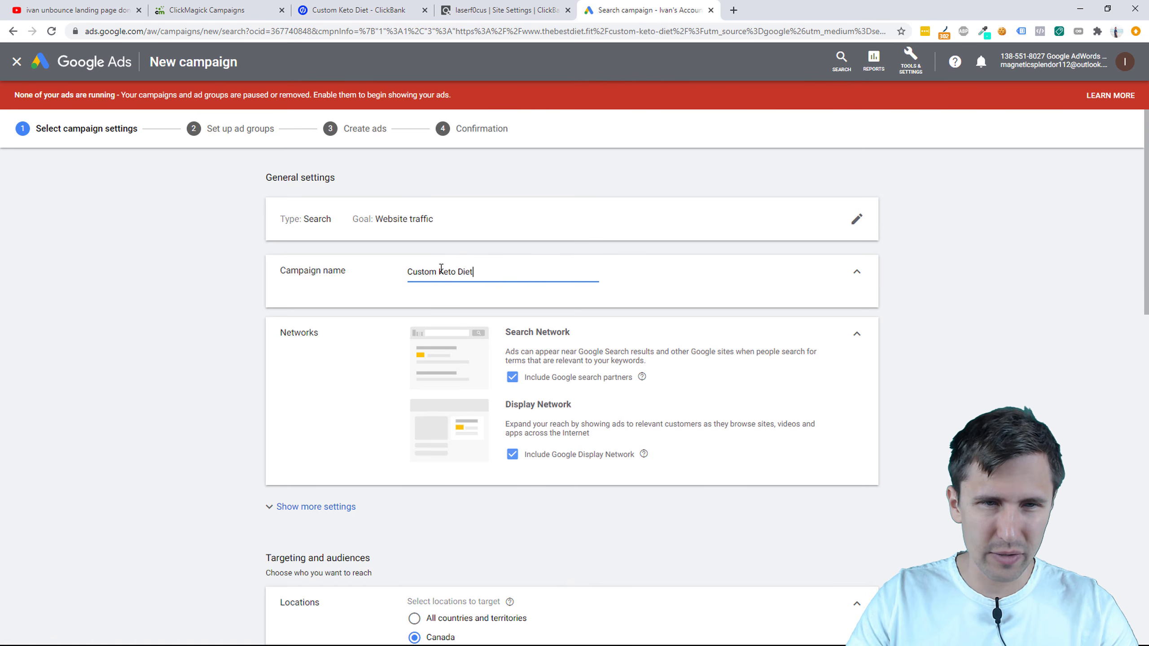
click(213, 292)
Step: Exclude the Google Display Network while keeping Google search partners included
scroll(290, 398, down, 2)
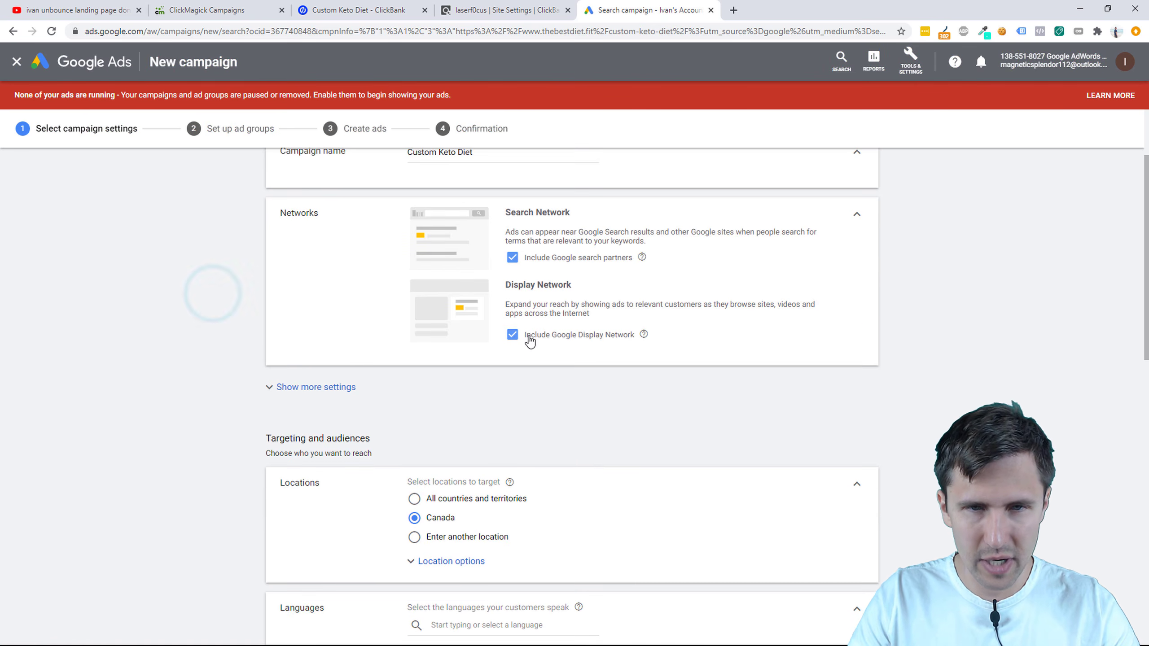
scroll(561, 348, up, 1)
click(553, 401)
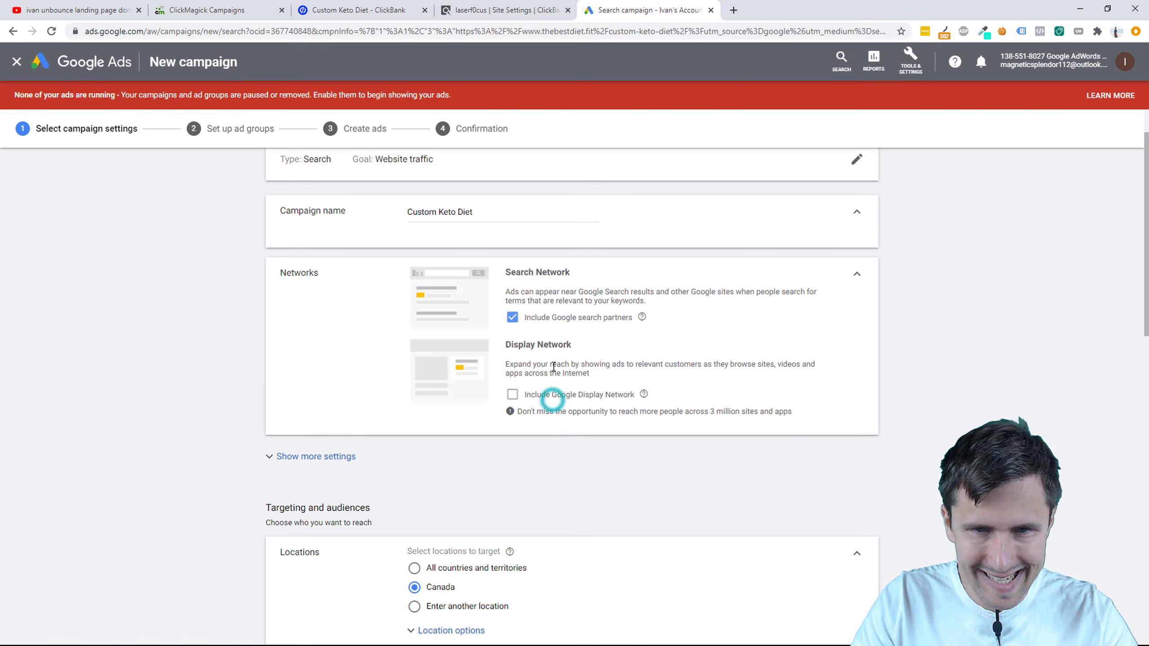
click(547, 323)
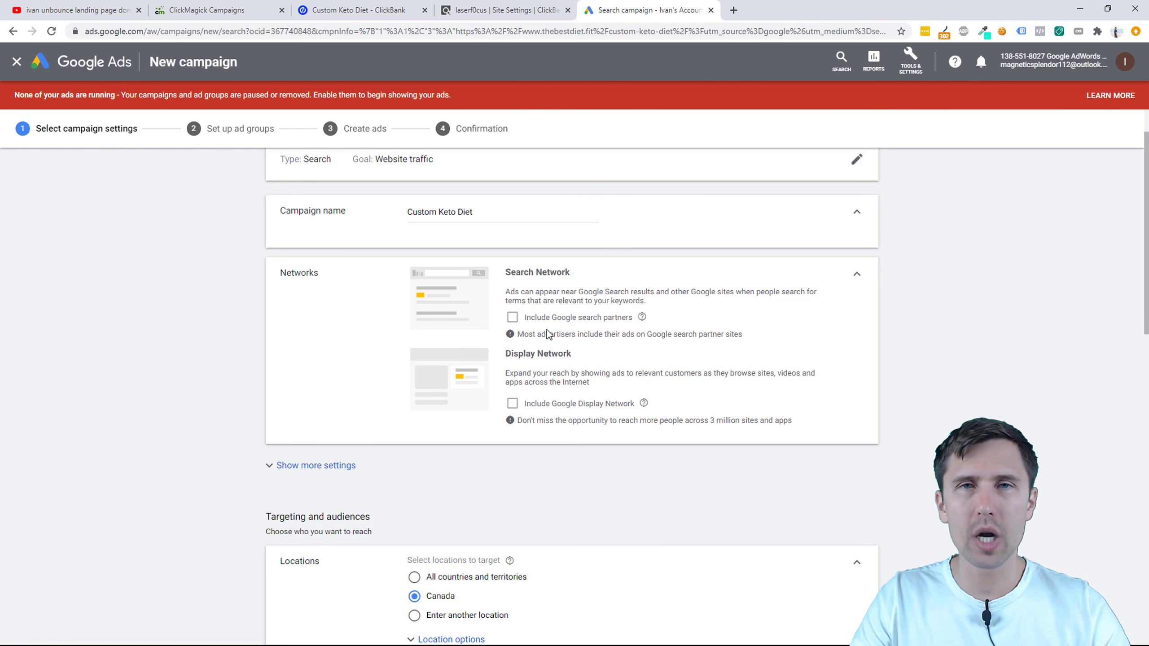
click(546, 329)
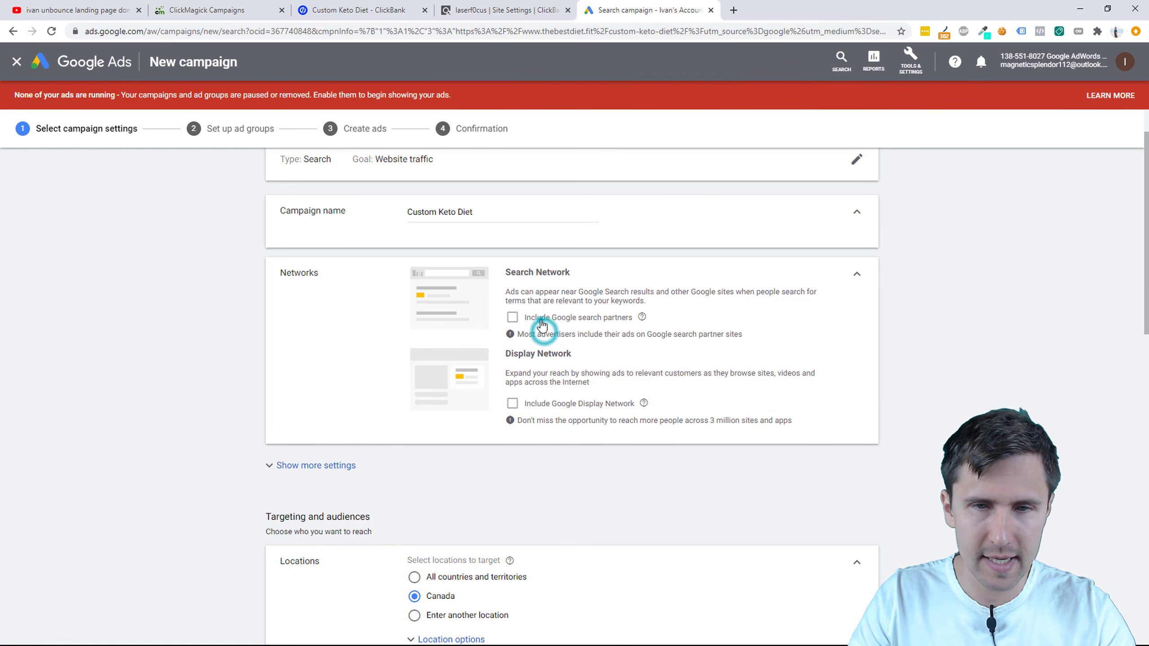
click(560, 400)
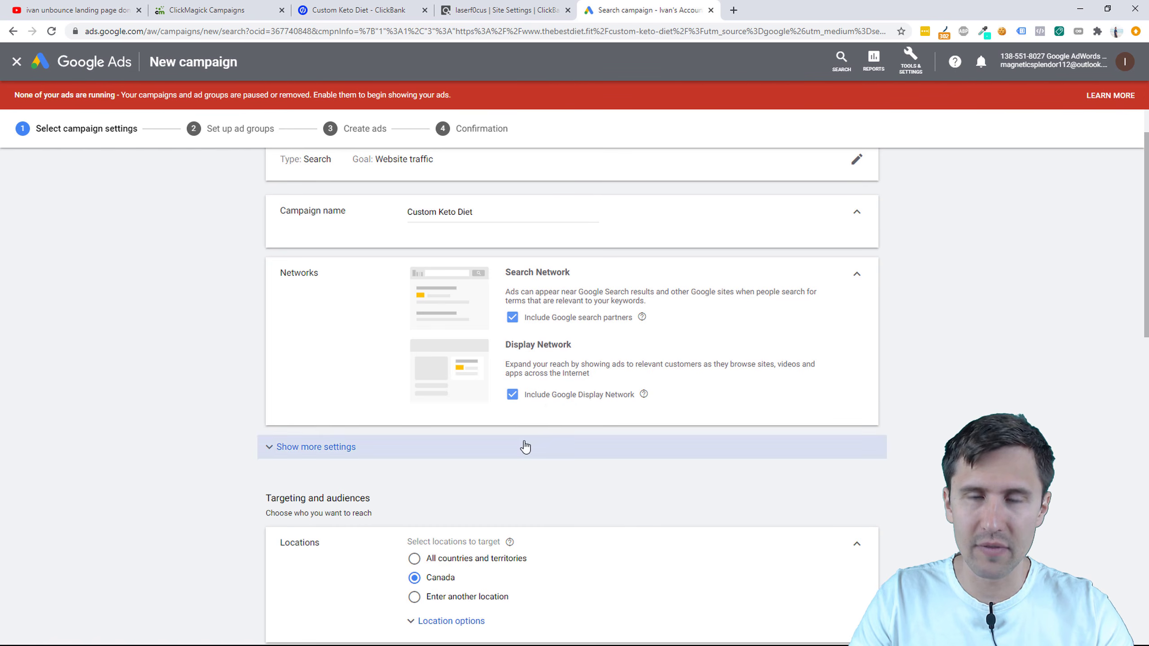
click(550, 401)
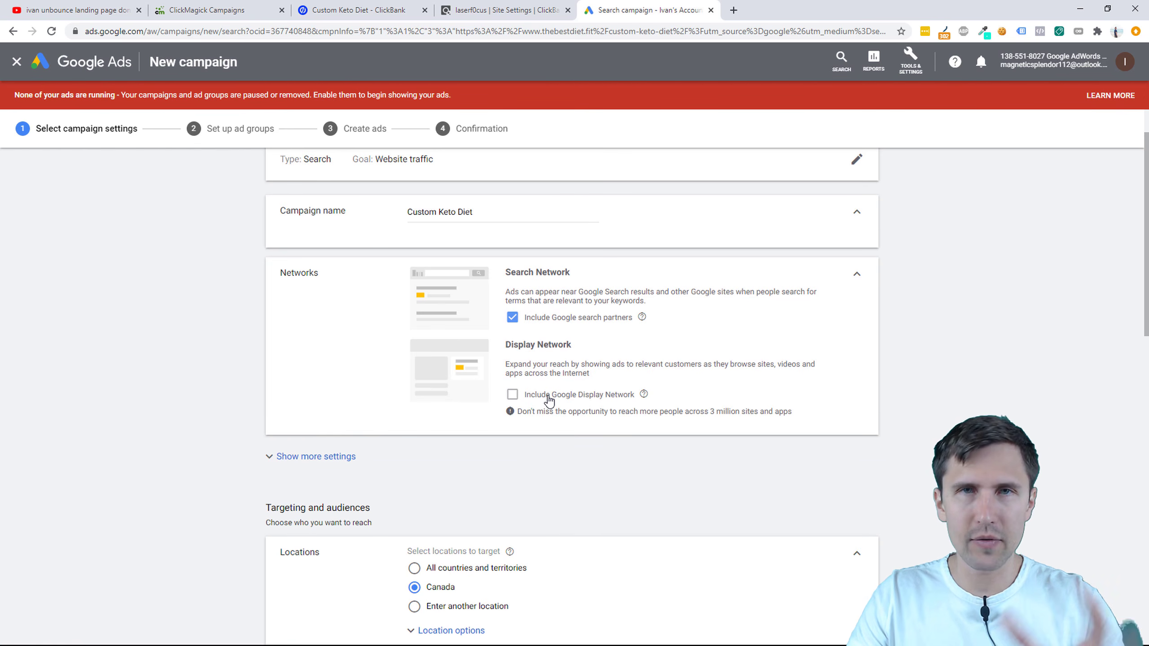
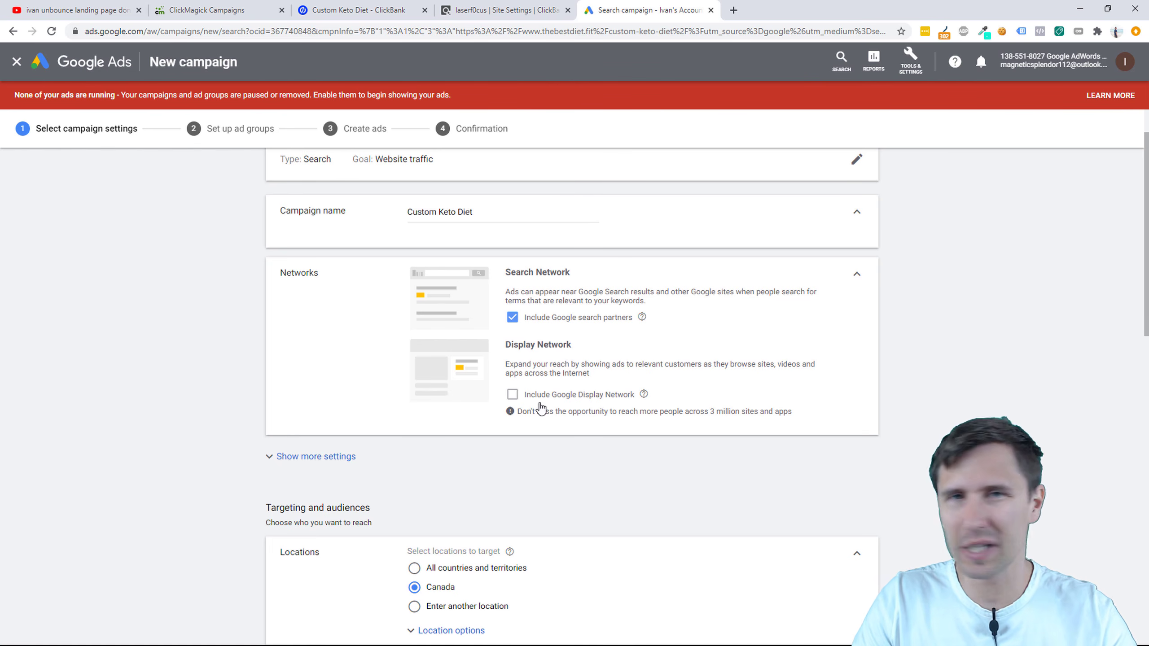
Step: Scroll to the budget field and enter a CA$20 daily budget
scroll(532, 404, down, 3)
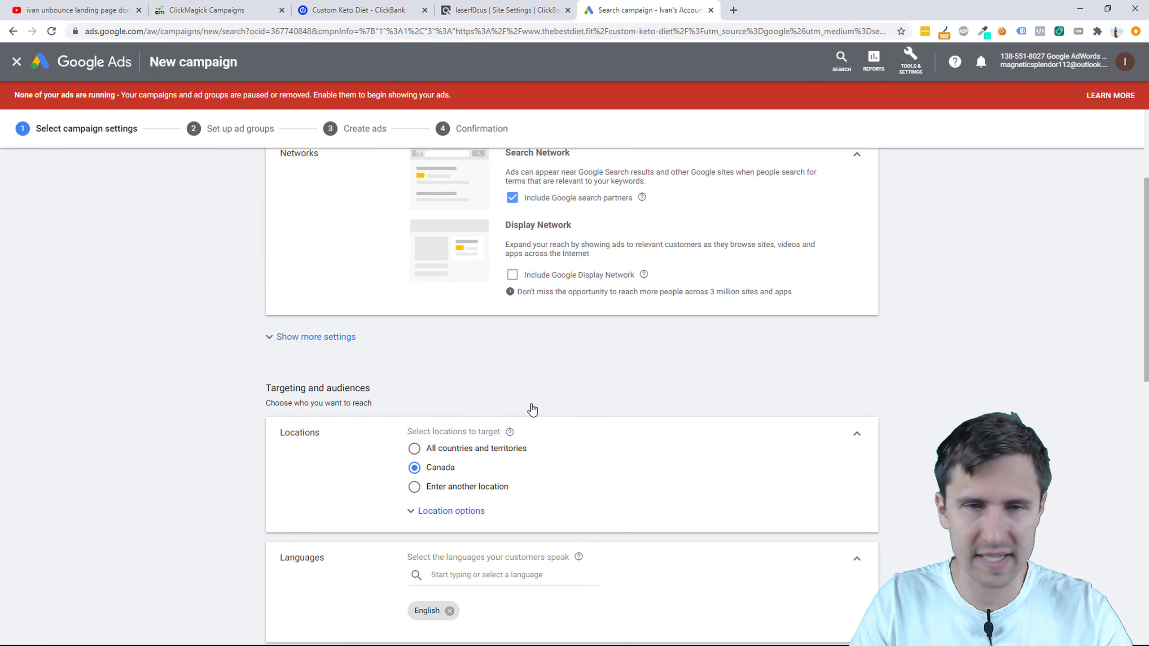
scroll(481, 437, down, 2)
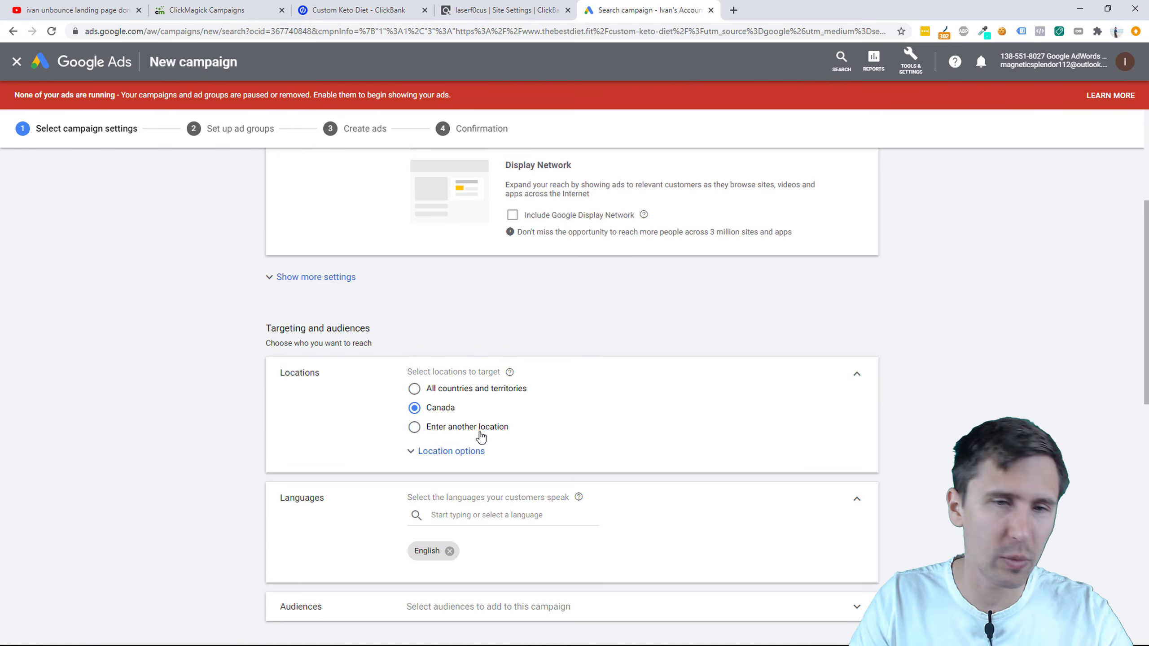
scroll(470, 426, down, 2)
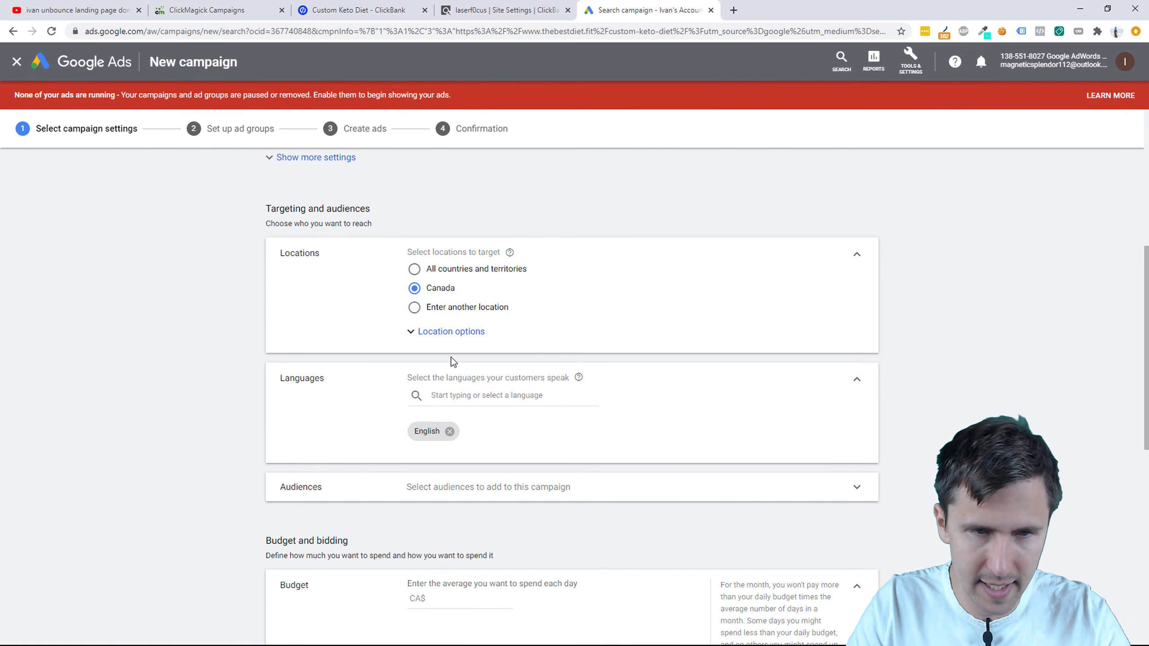
scroll(420, 453, down, 2)
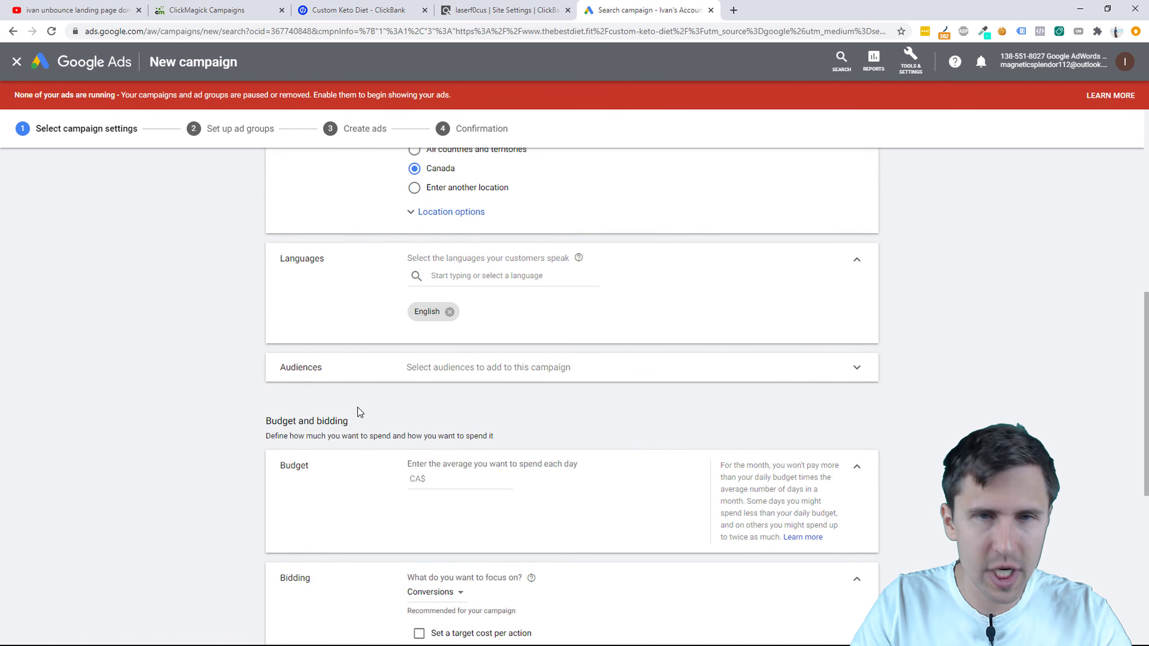
scroll(345, 436, up, 7)
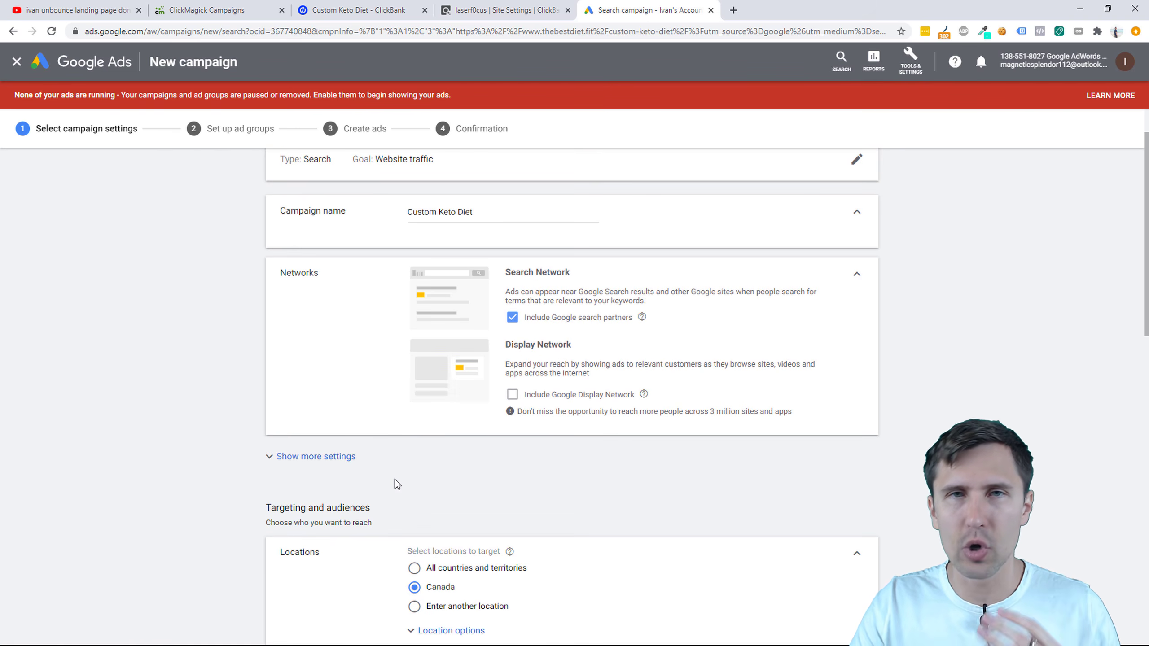
scroll(398, 477, down, 4)
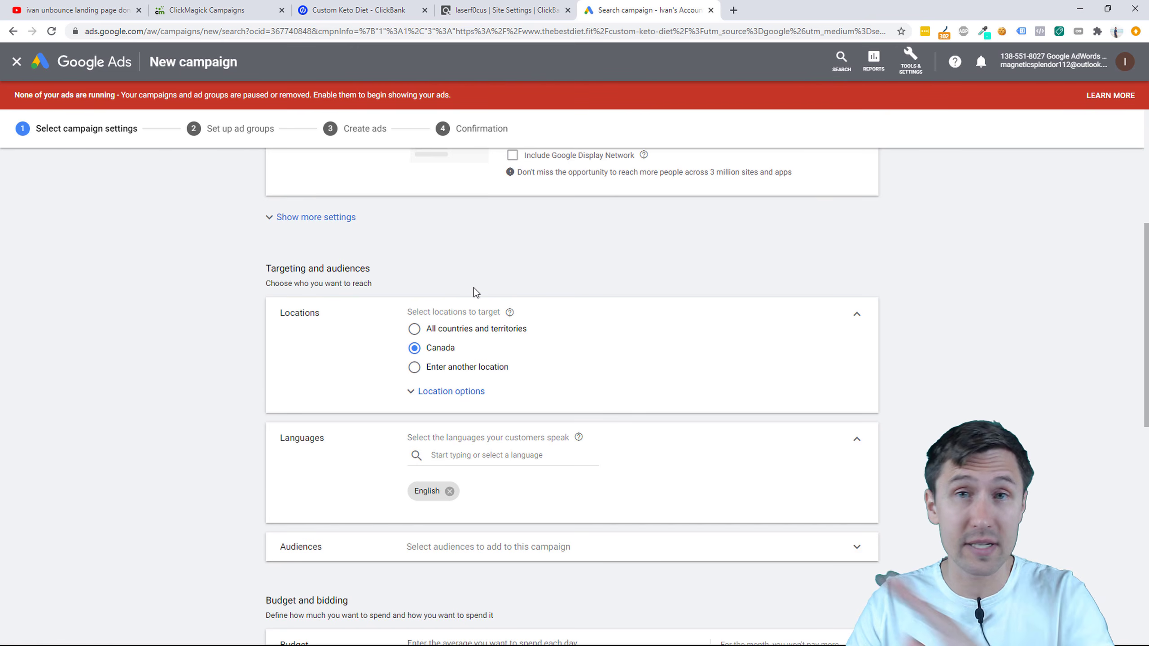
scroll(475, 290, down, 2)
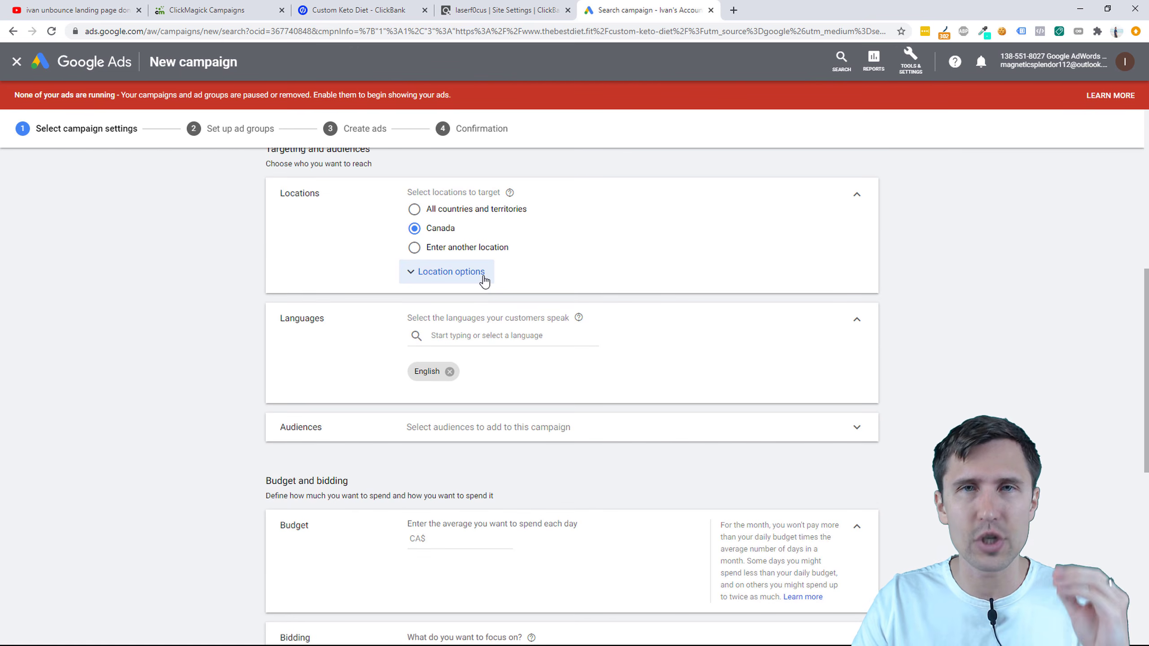
scroll(471, 396, down, 2)
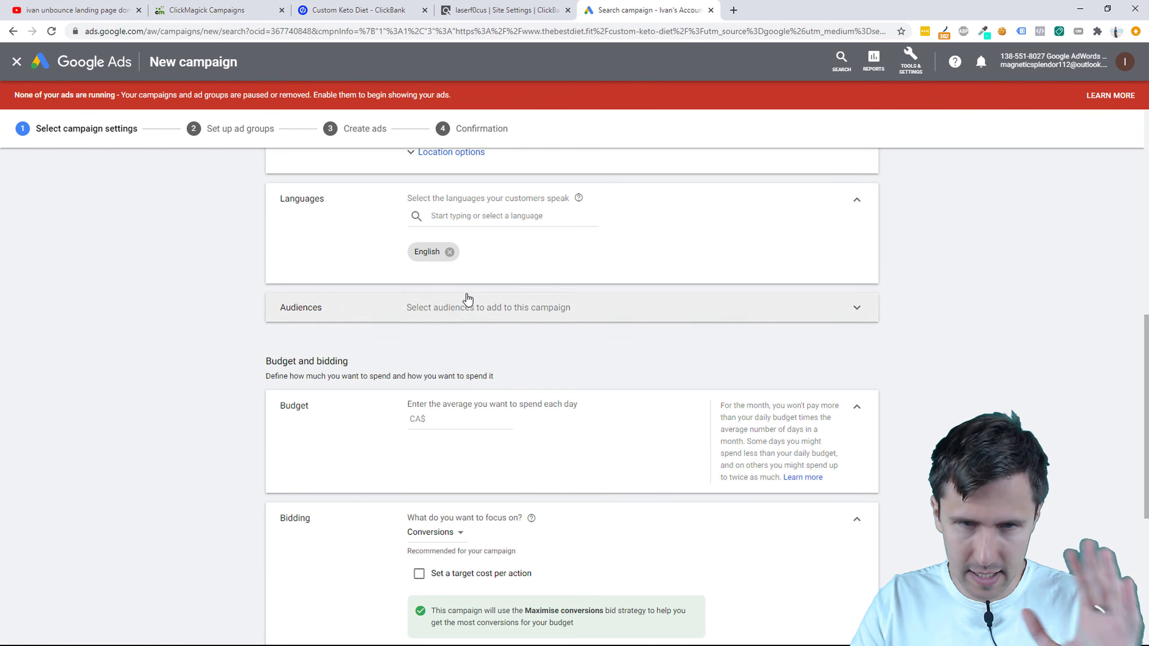
scroll(476, 318, down, 2)
click(446, 309)
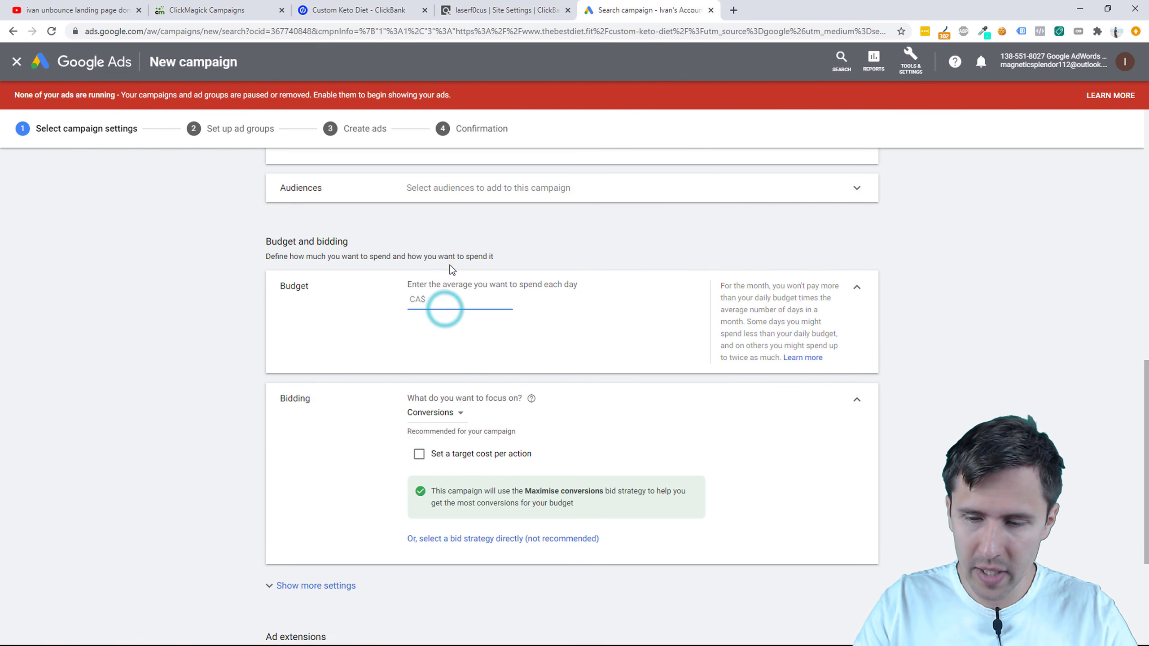
text(20)
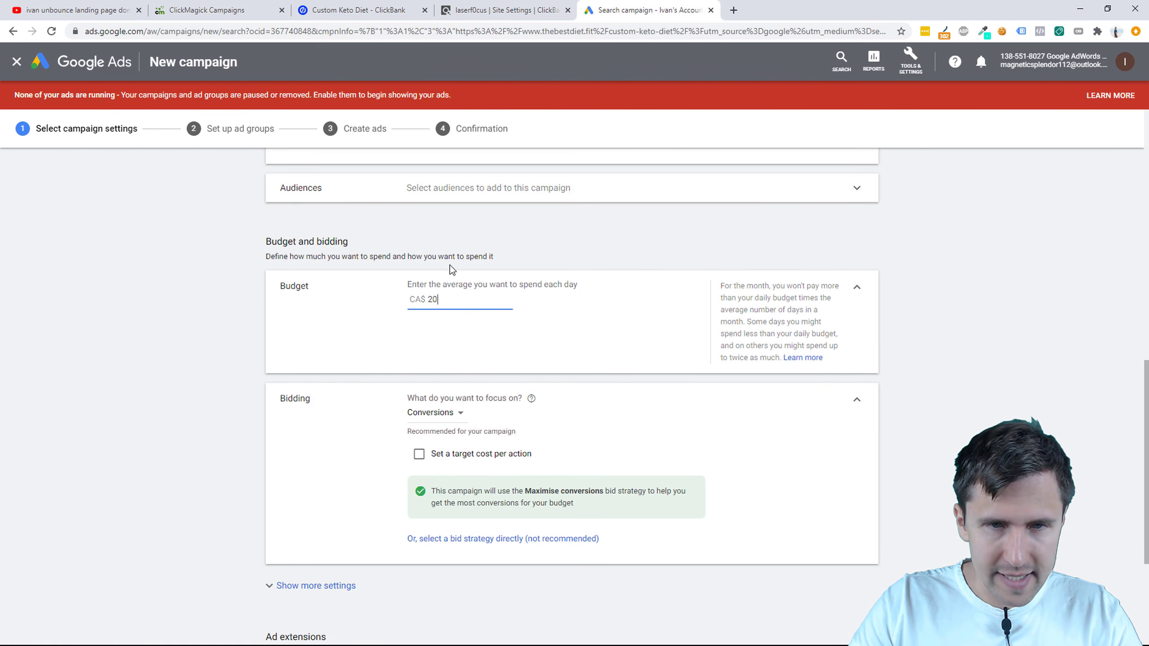
click(216, 382)
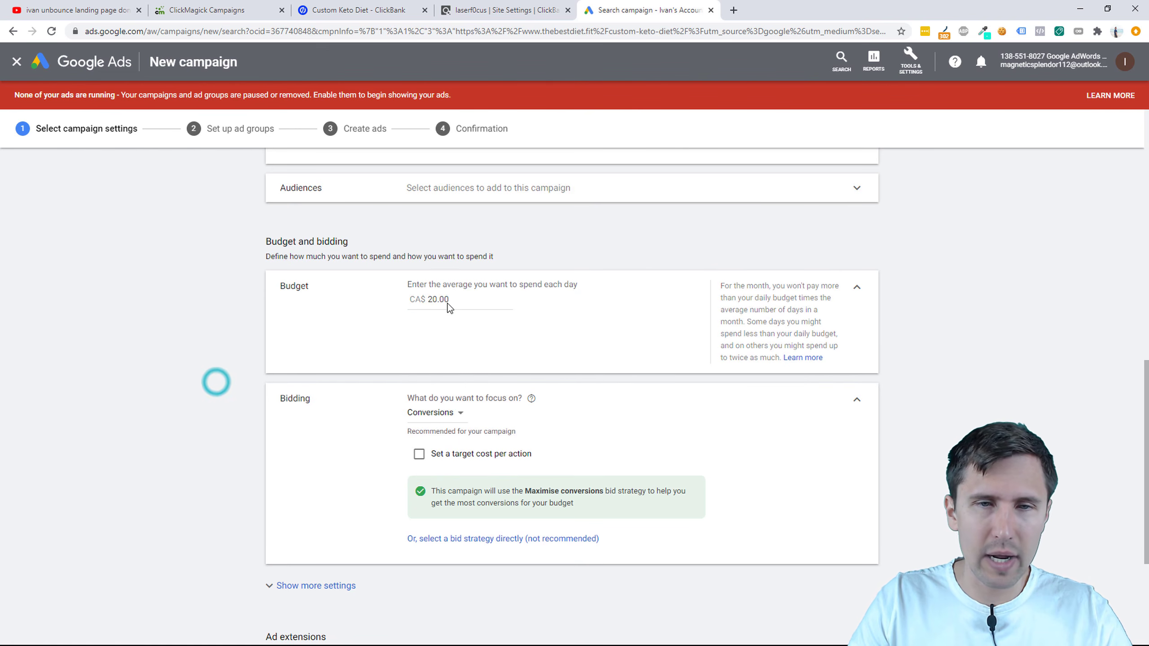
Step: Try budgets of 100, 0.90 and 0.10, then settle back on CA$20.00 per day
double_click(445, 297)
text(100)
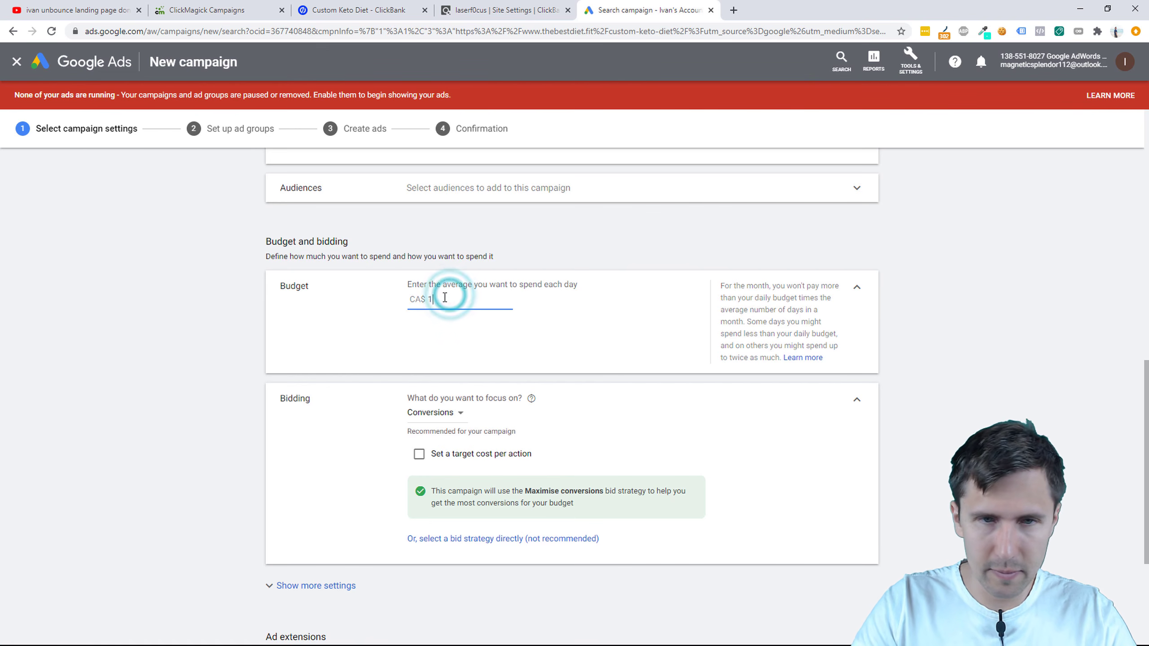
click(257, 375)
double_click(433, 295)
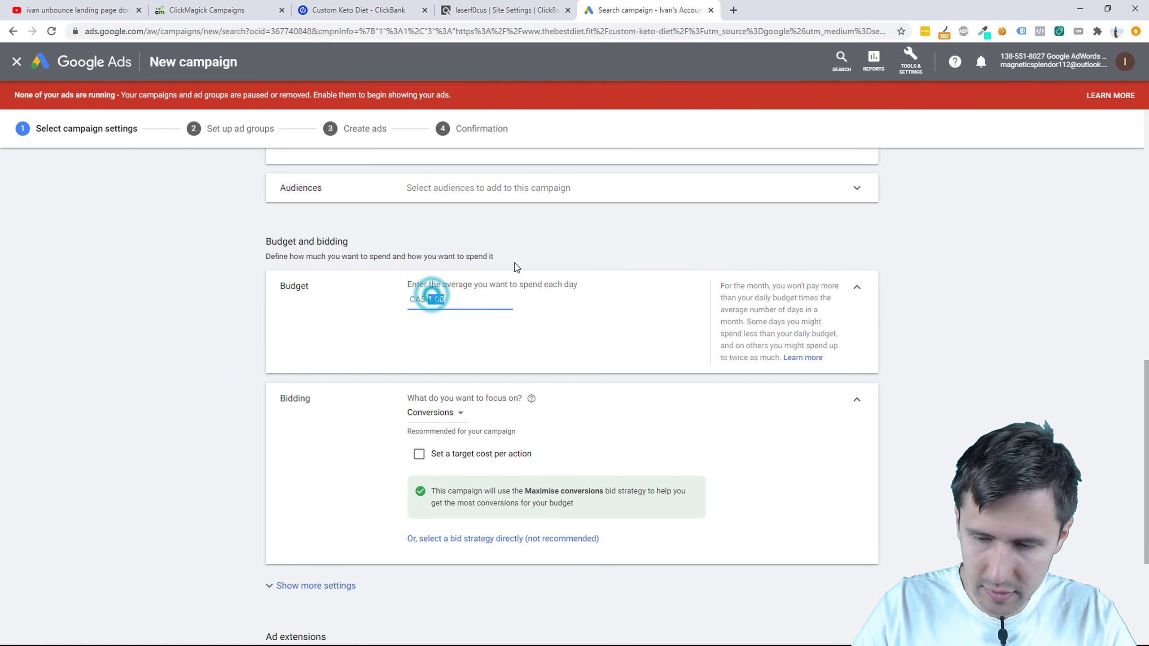
text(0.90)
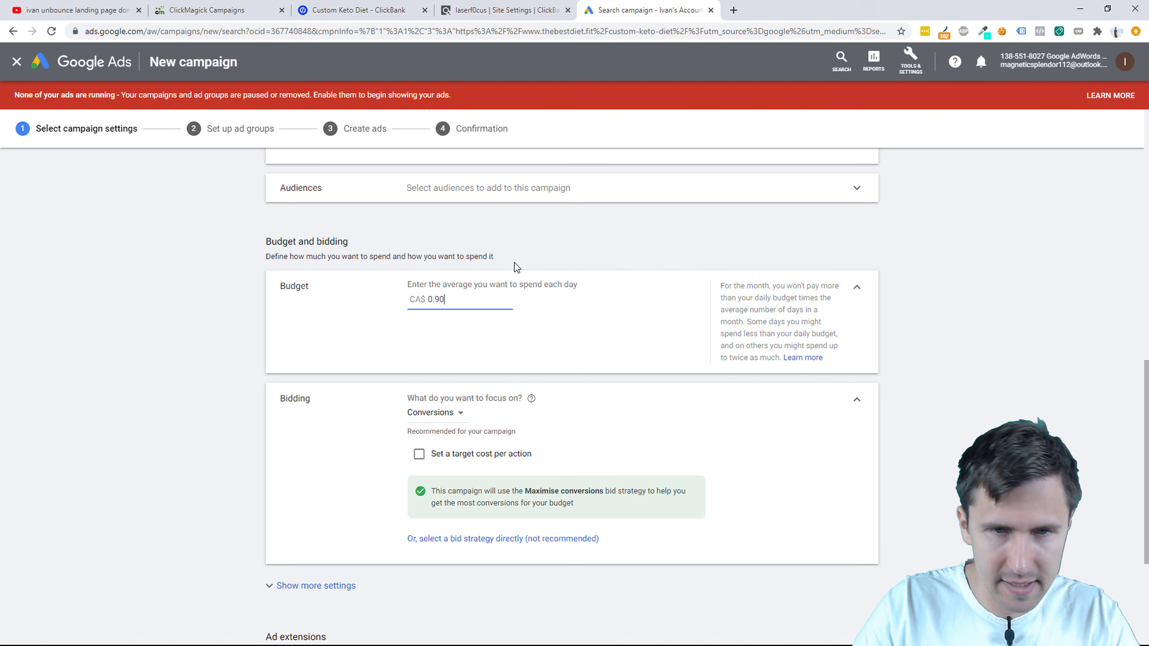
click(157, 419)
double_click(456, 300)
text(0.10)
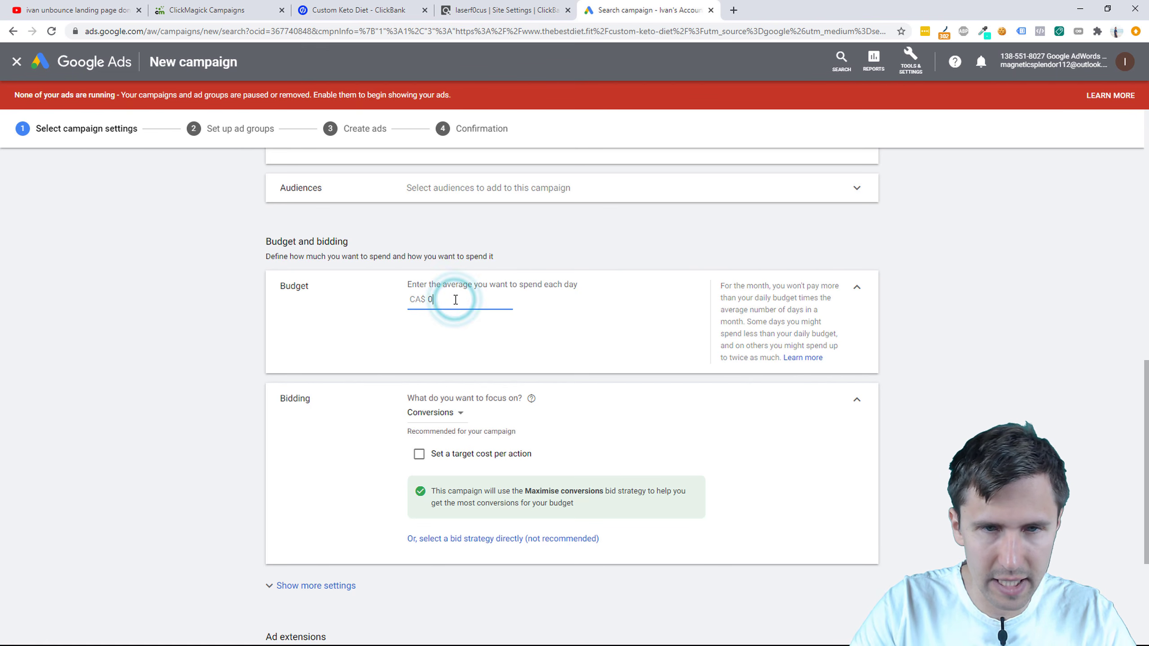
click(119, 317)
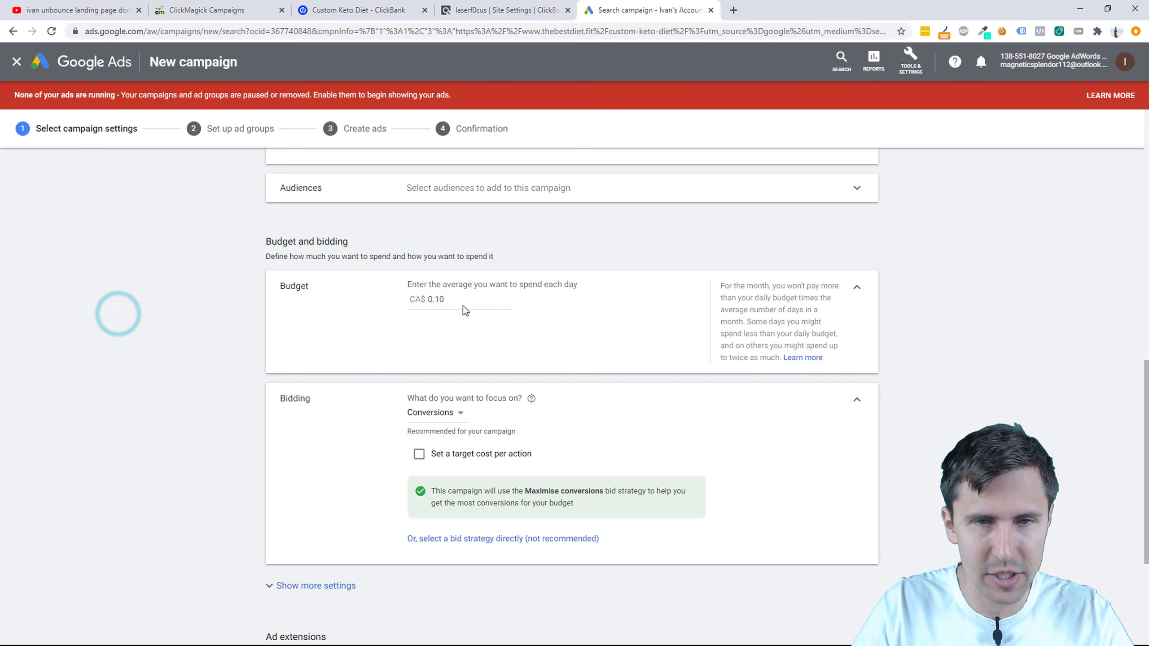
click(444, 297)
text(20)
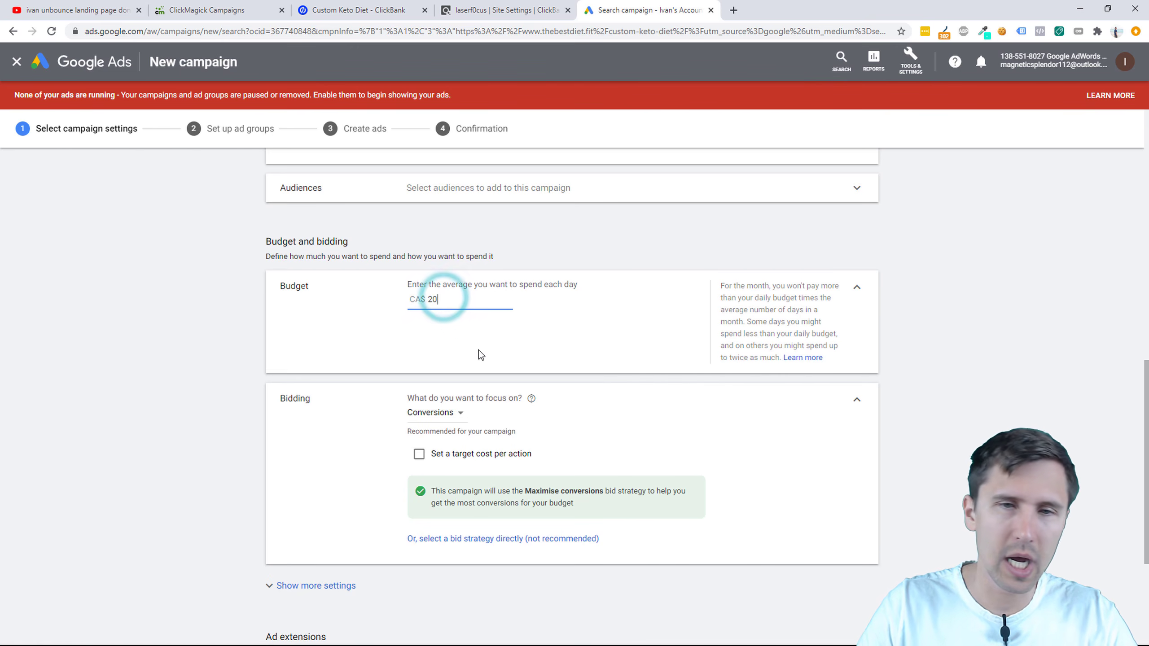
click(208, 383)
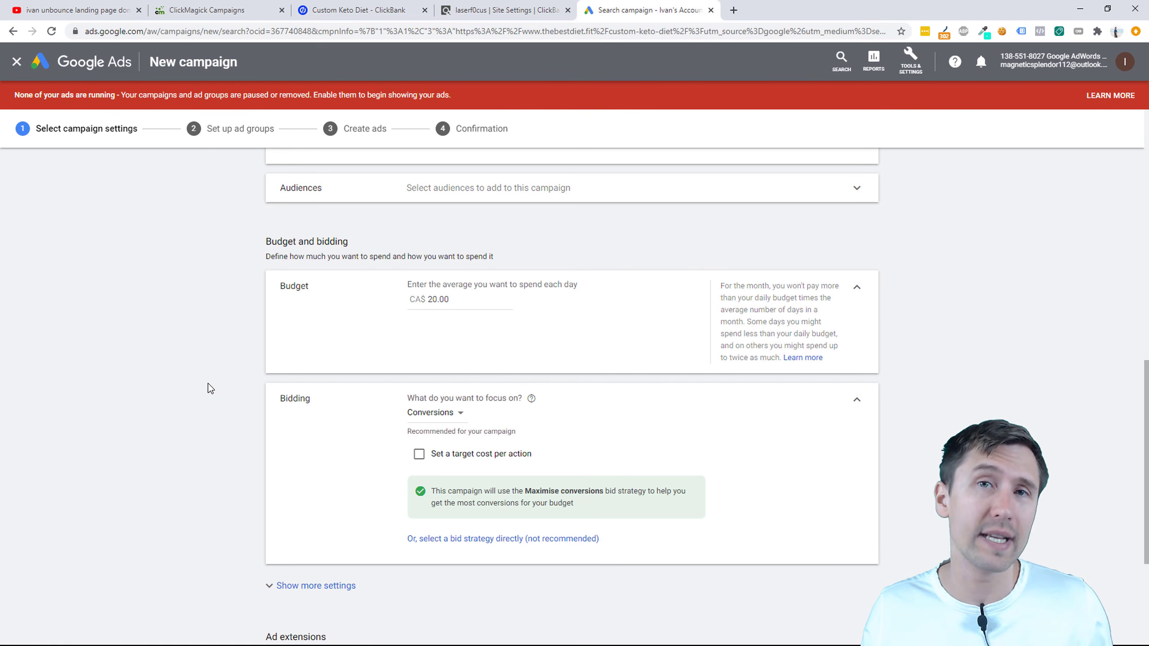
Step: Choose Manual CPC as the bid strategy directly, with Enhanced CPC unchecked
click(453, 413)
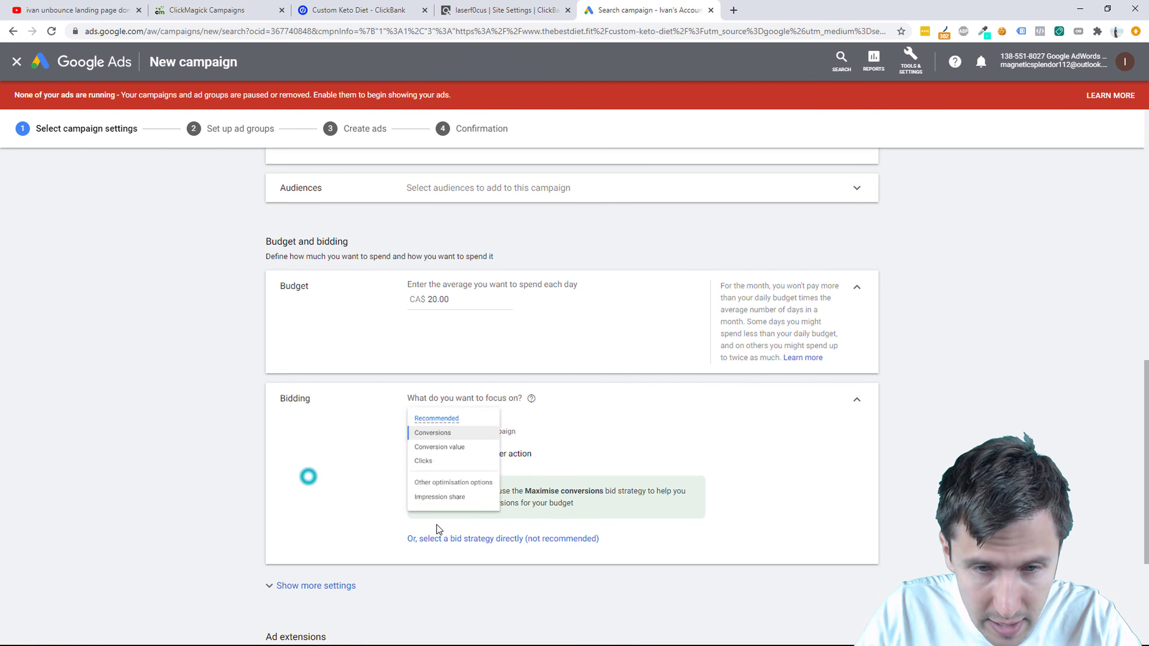
click(477, 538)
click(446, 438)
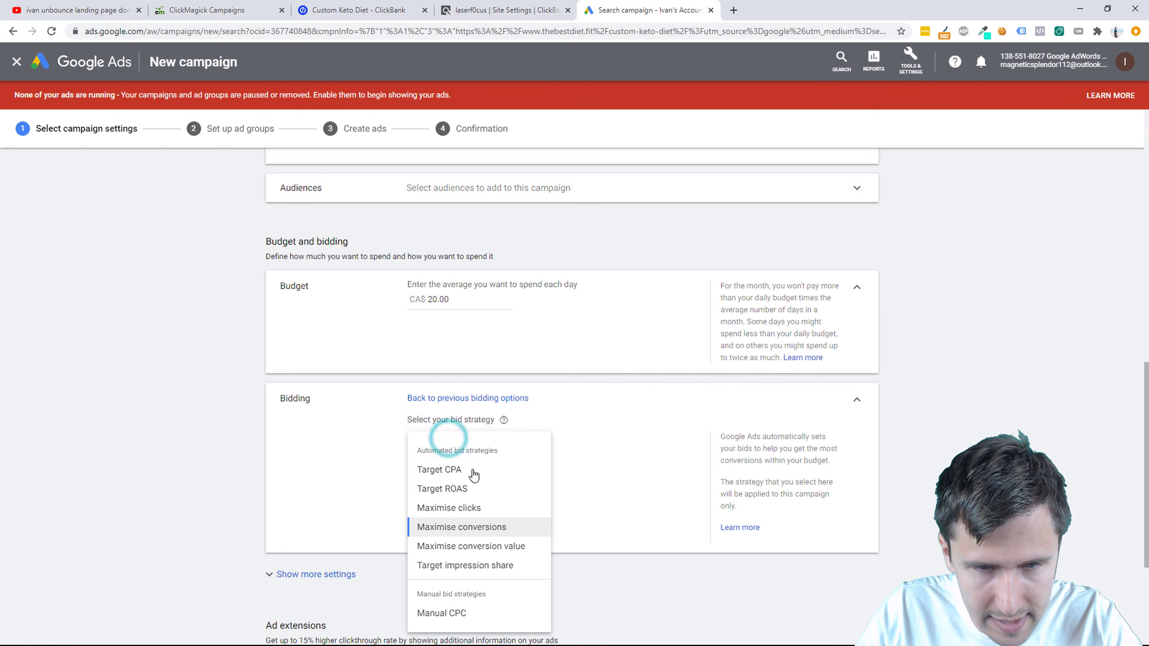
click(458, 612)
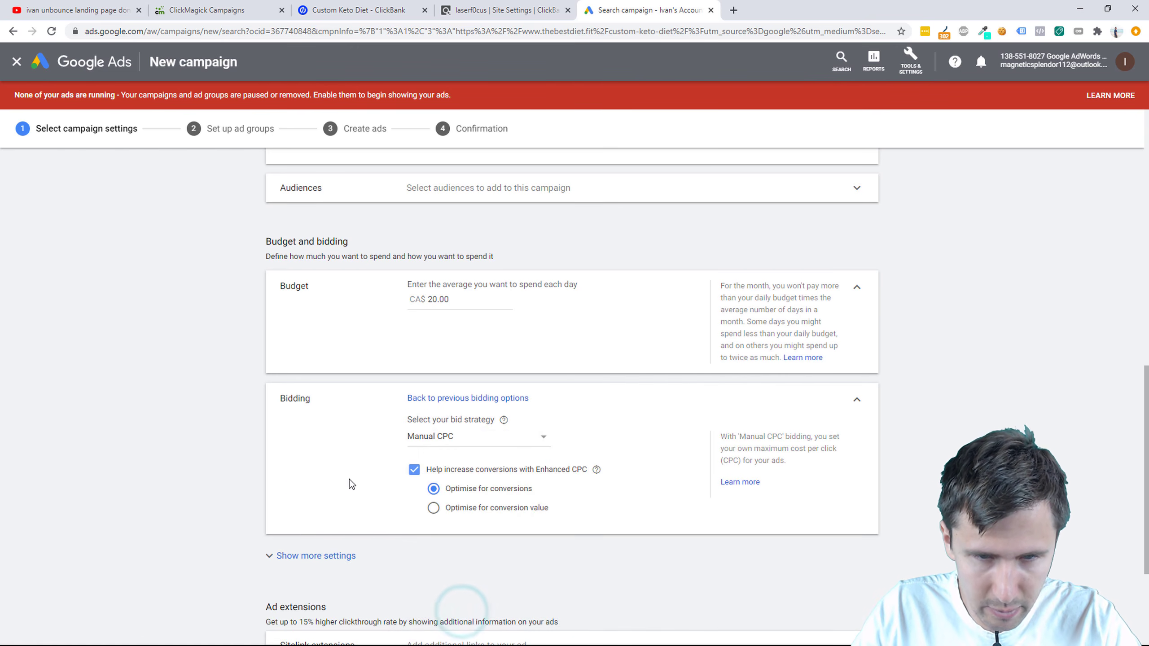
scroll(351, 481, down, 4)
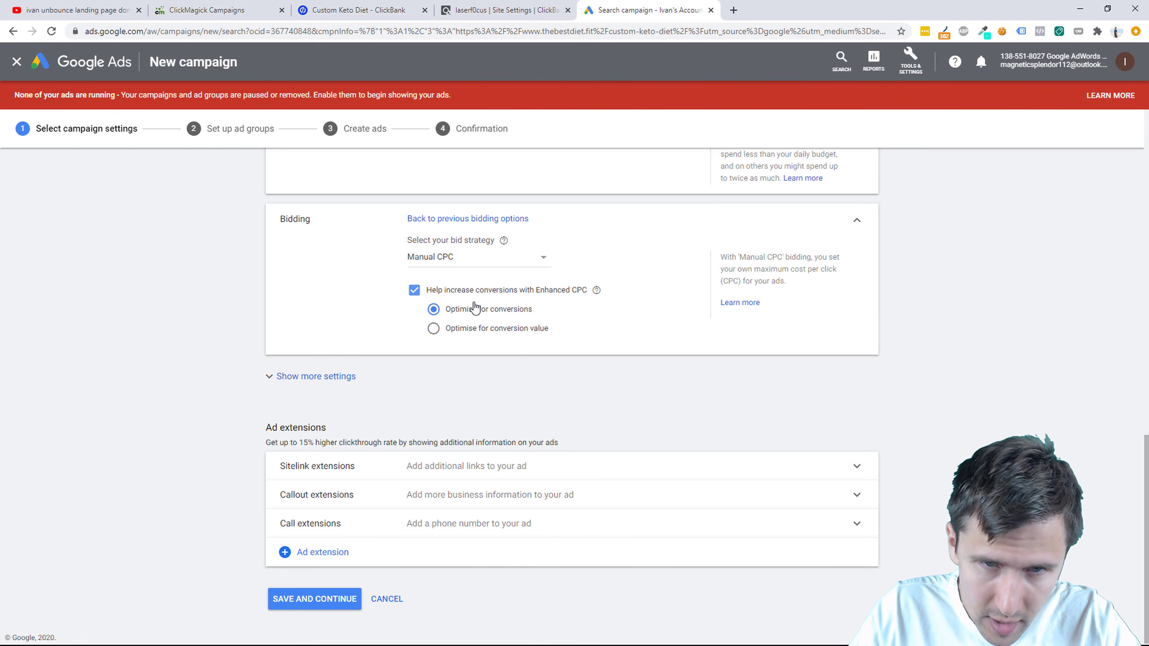
click(438, 290)
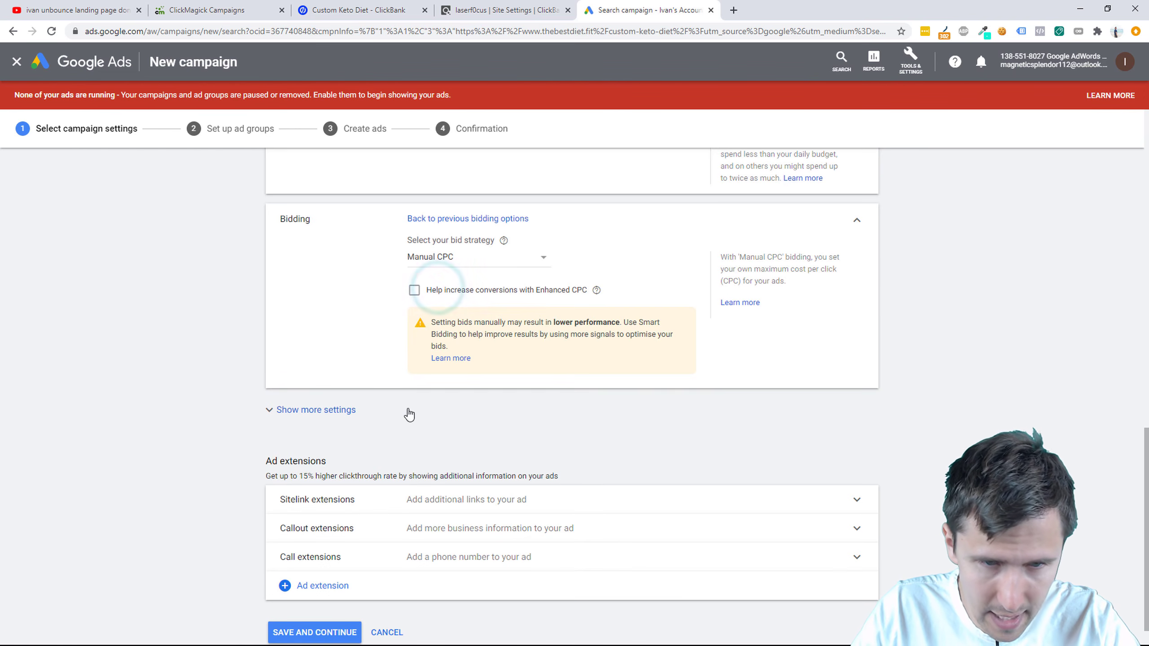
scroll(405, 413, down, 1)
Step: Save the campaign settings and review Ad group 1's suggested keto keyword list
click(323, 602)
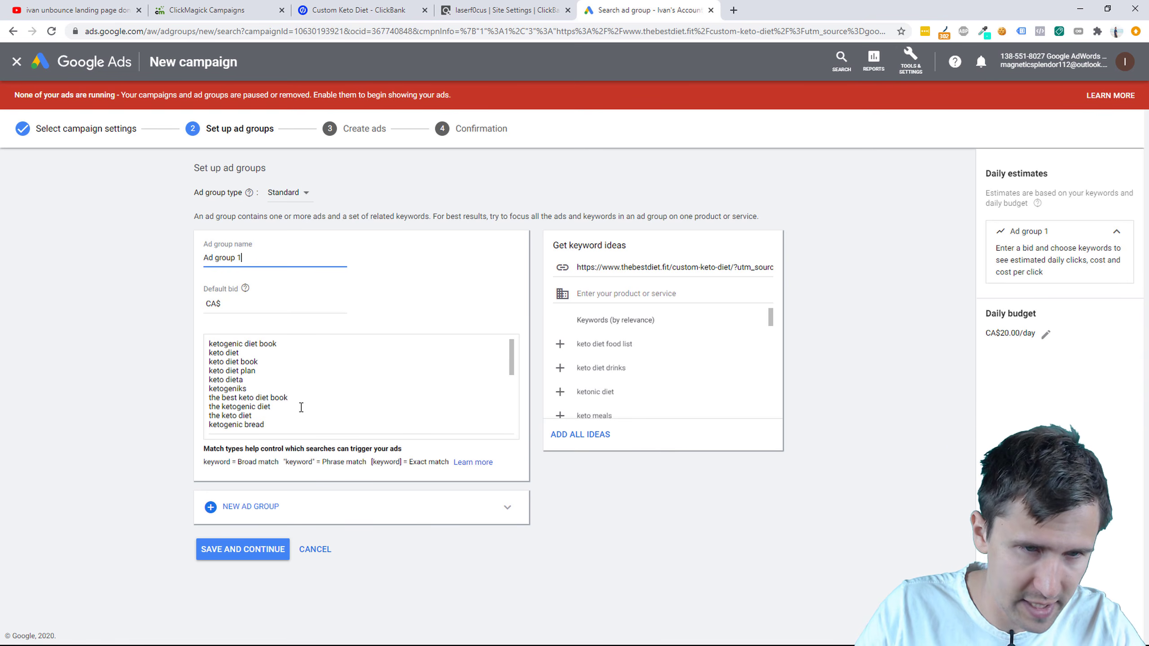
scroll(446, 402, down, 10)
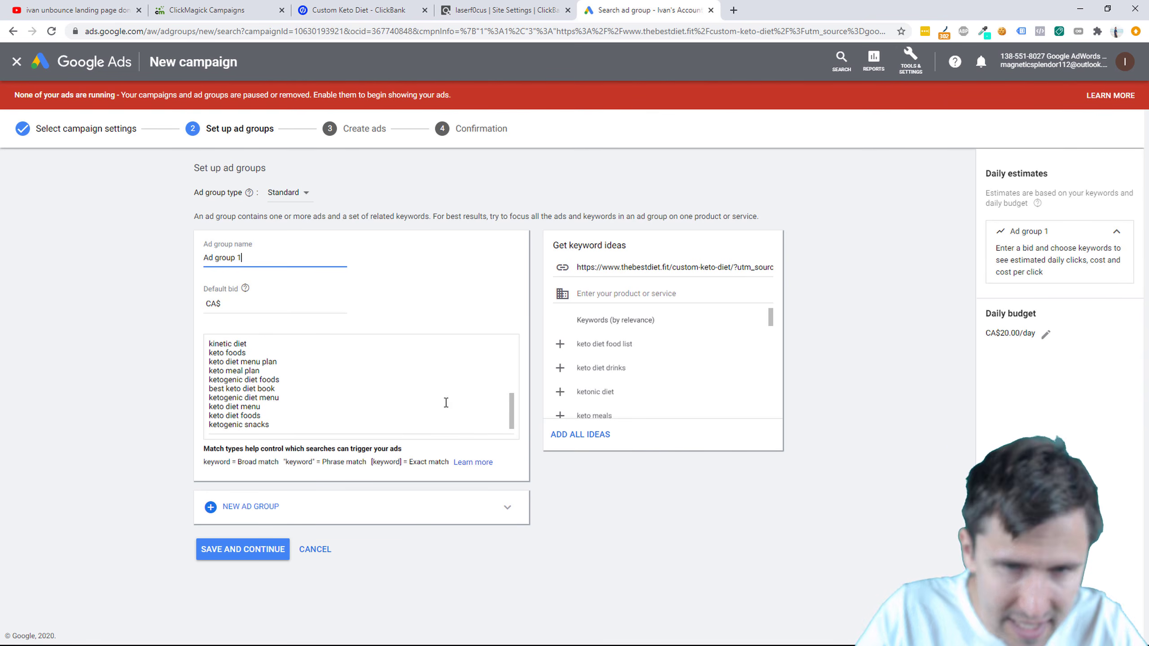
scroll(291, 423, up, 8)
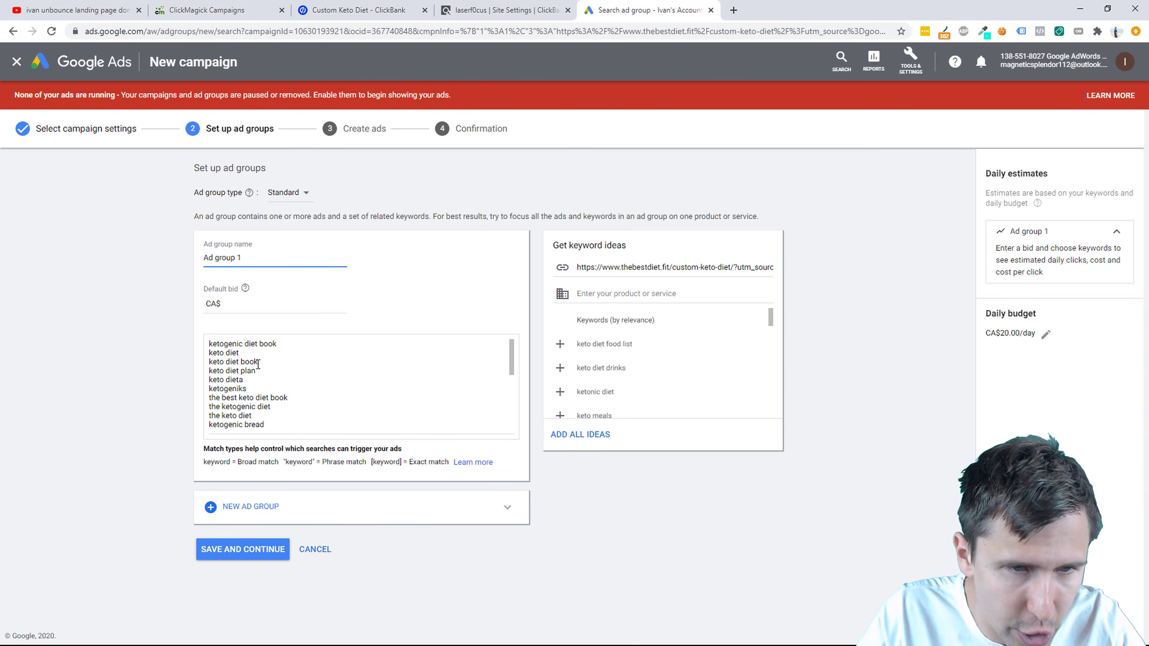
scroll(261, 376, down, 10)
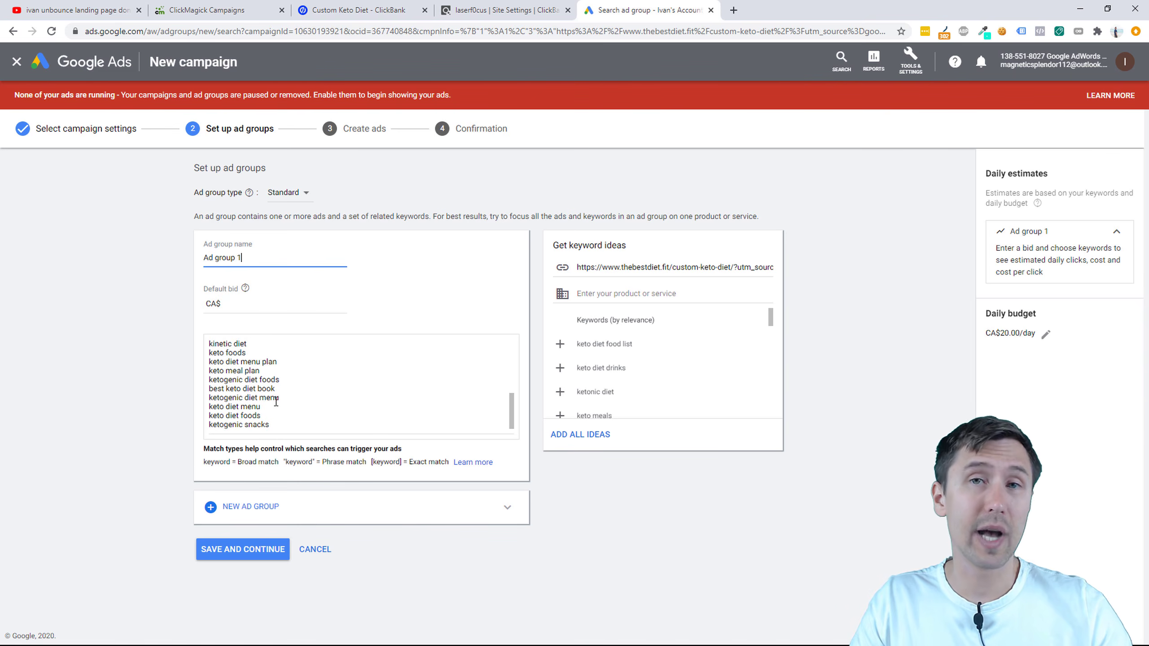
Step: Rename the first ad group to 'keto diet' and add a second group named 'custom keto diet'
click(251, 257)
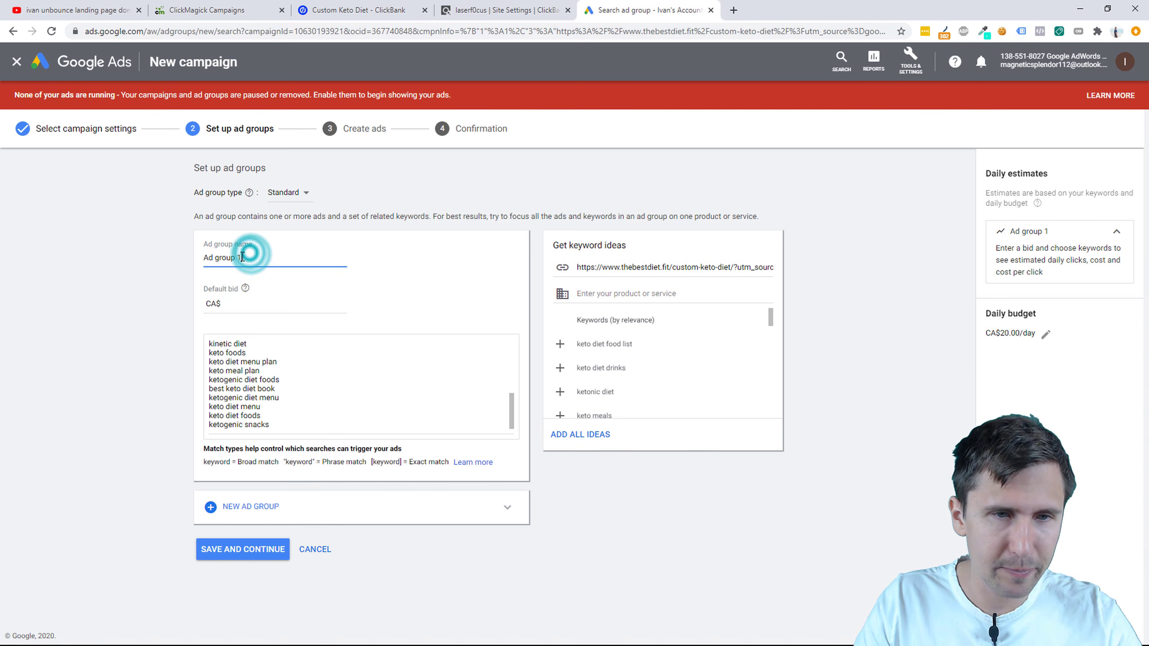
triple_click(233, 257)
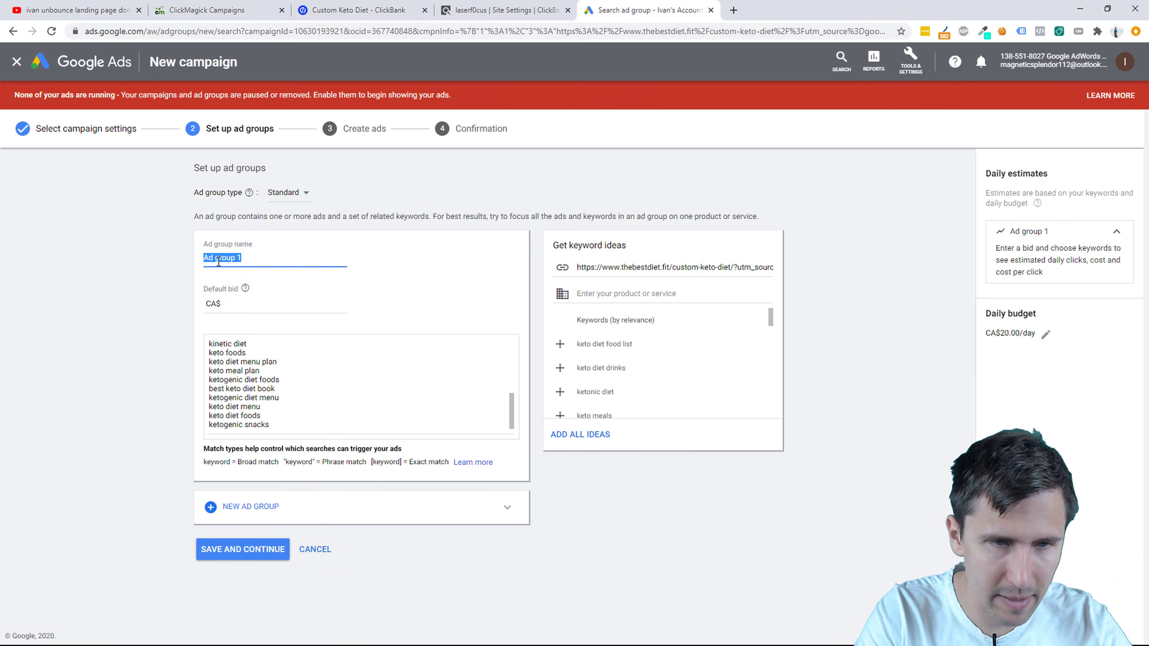
text(keto diet)
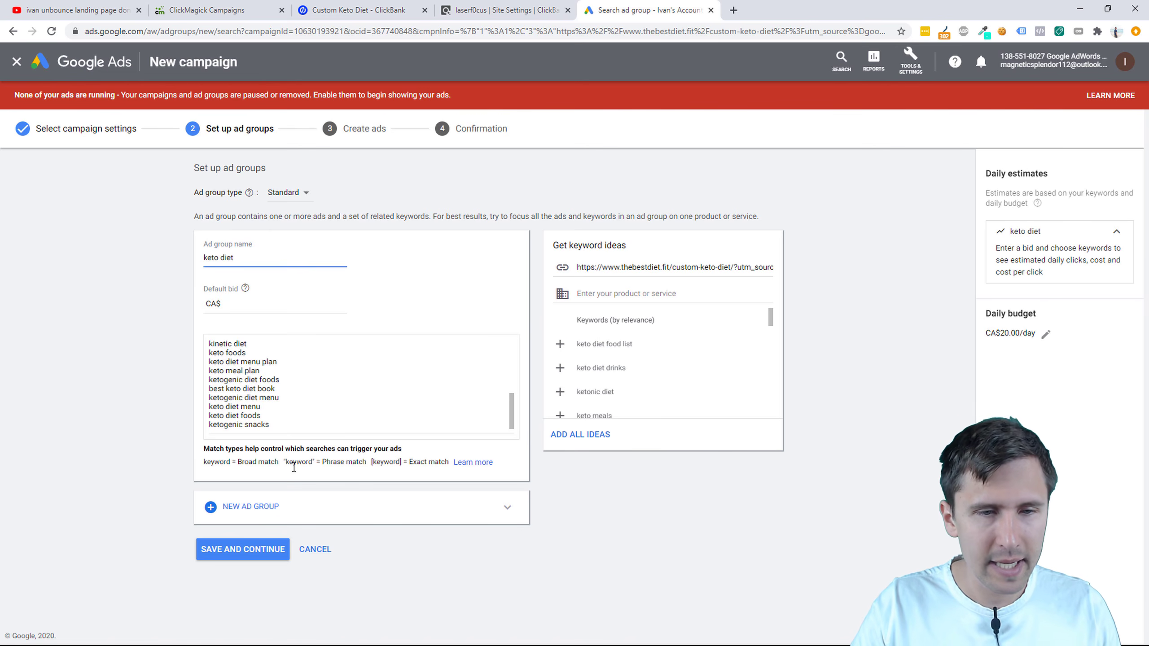
click(235, 511)
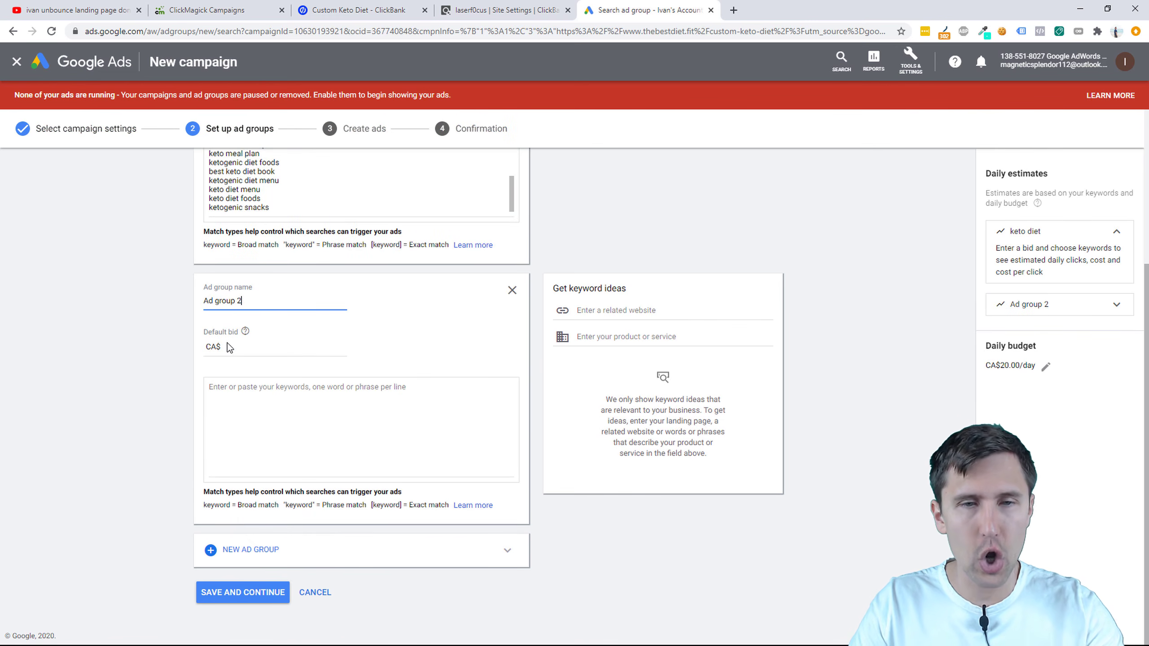
triple_click(240, 297)
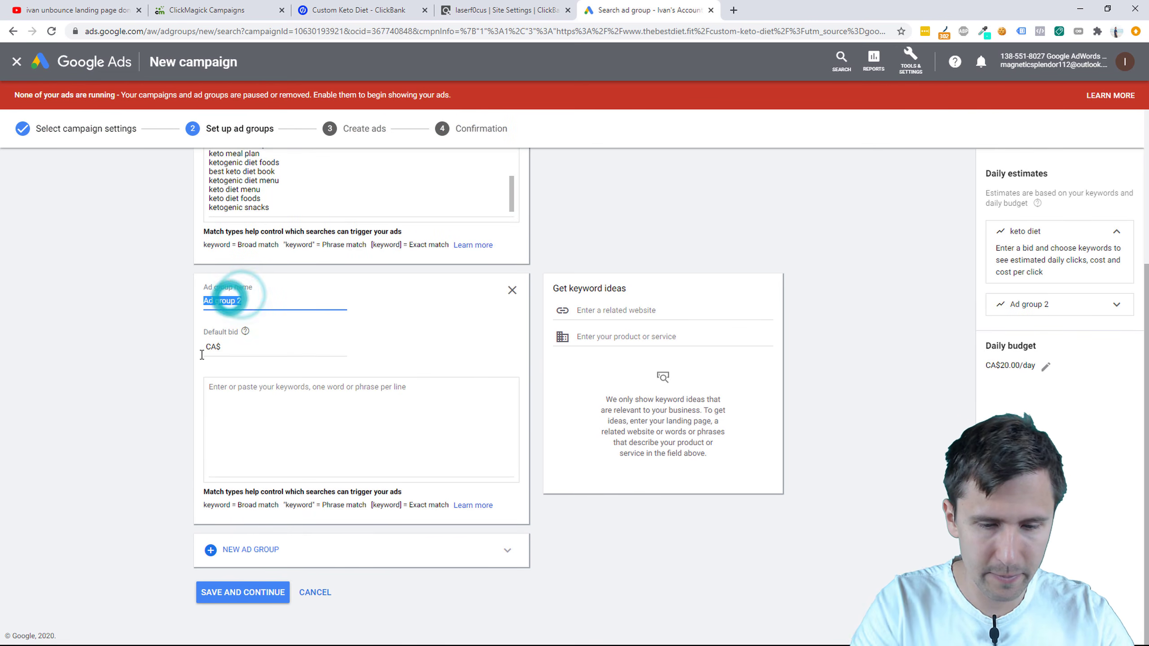
text(custom keto diet)
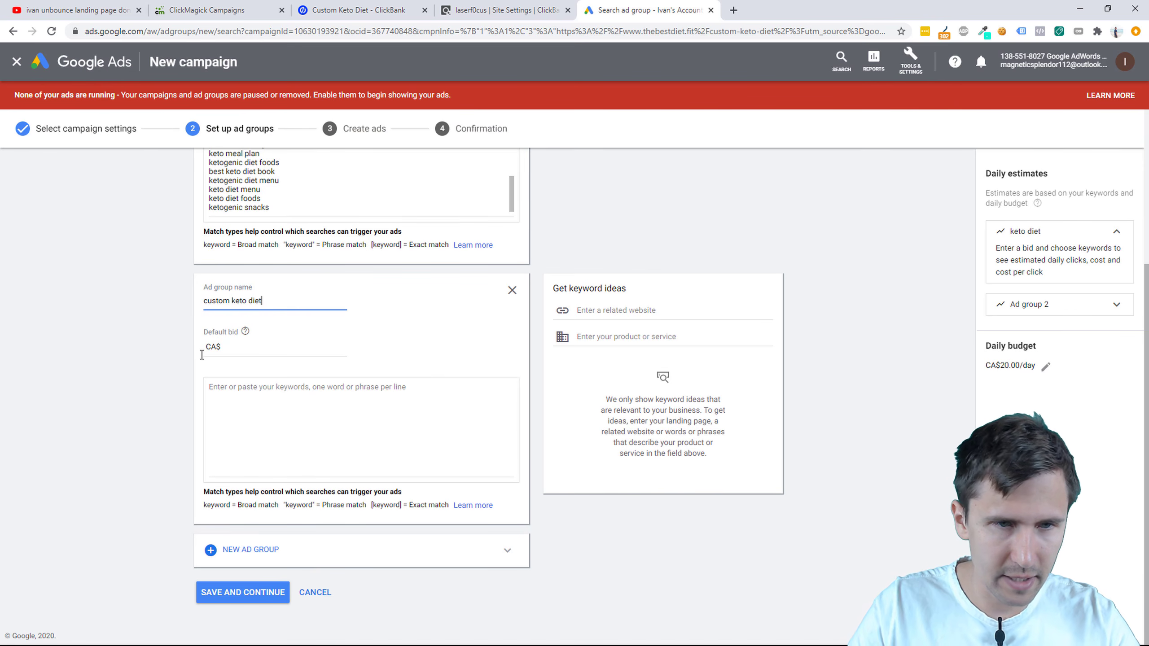
Step: Review the keto diet group's 0.05 bid, its keyword list and the broad match explanation
scroll(202, 355, up, 4)
click(237, 301)
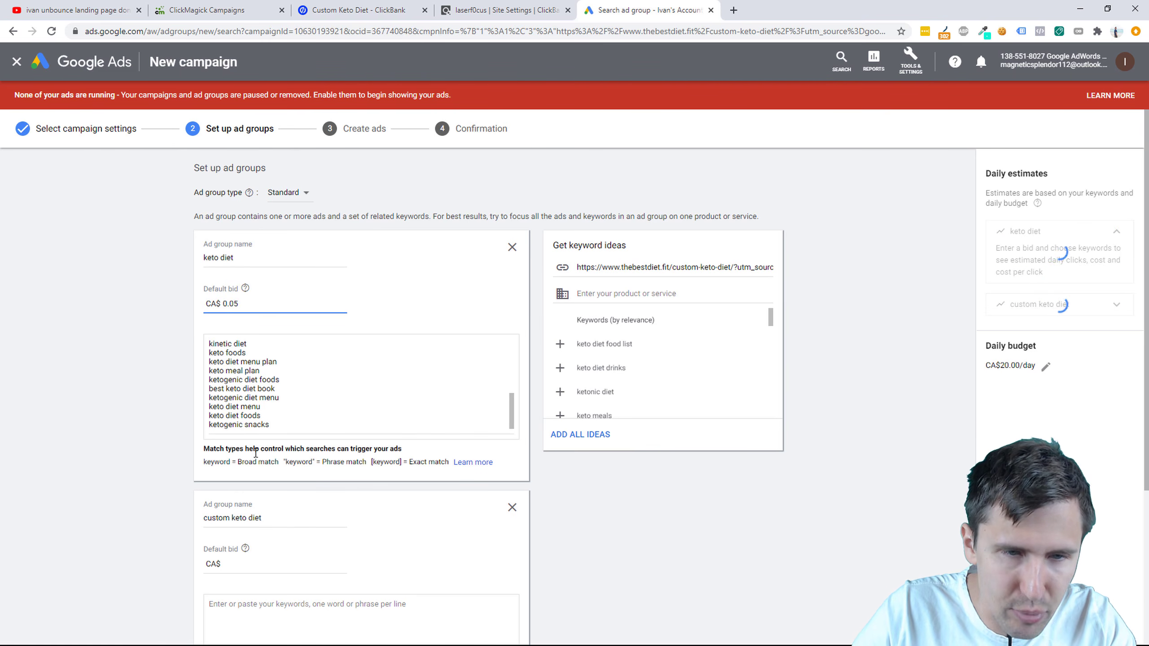
drag(240, 462, 273, 462)
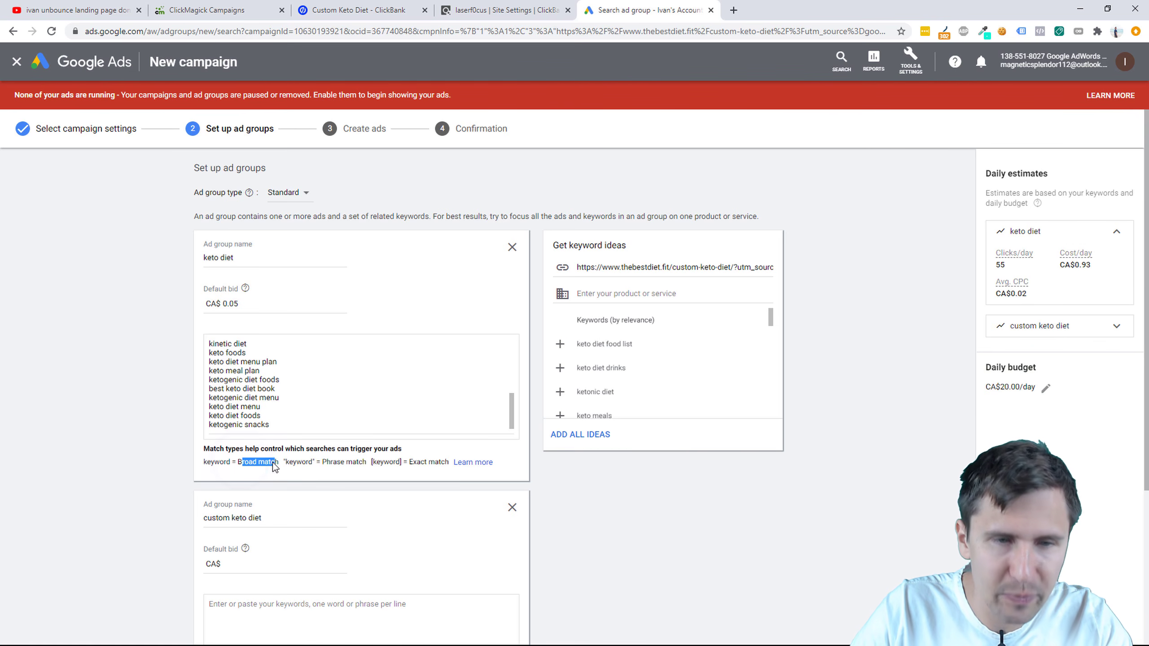
drag(252, 416, 226, 356)
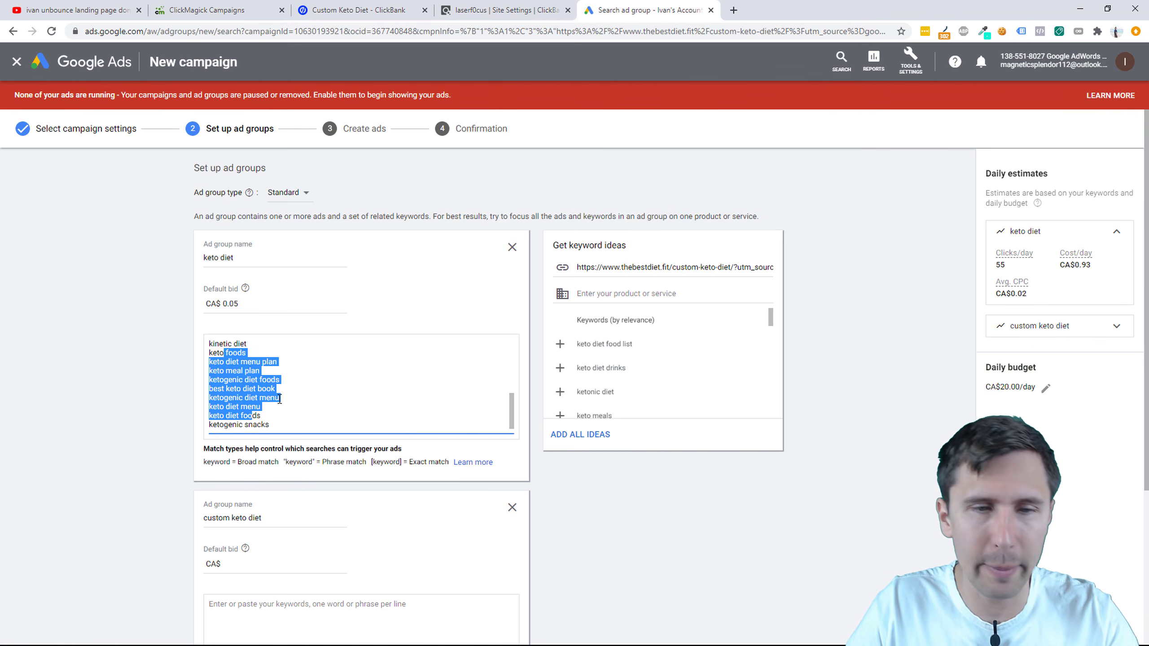
double_click(237, 301)
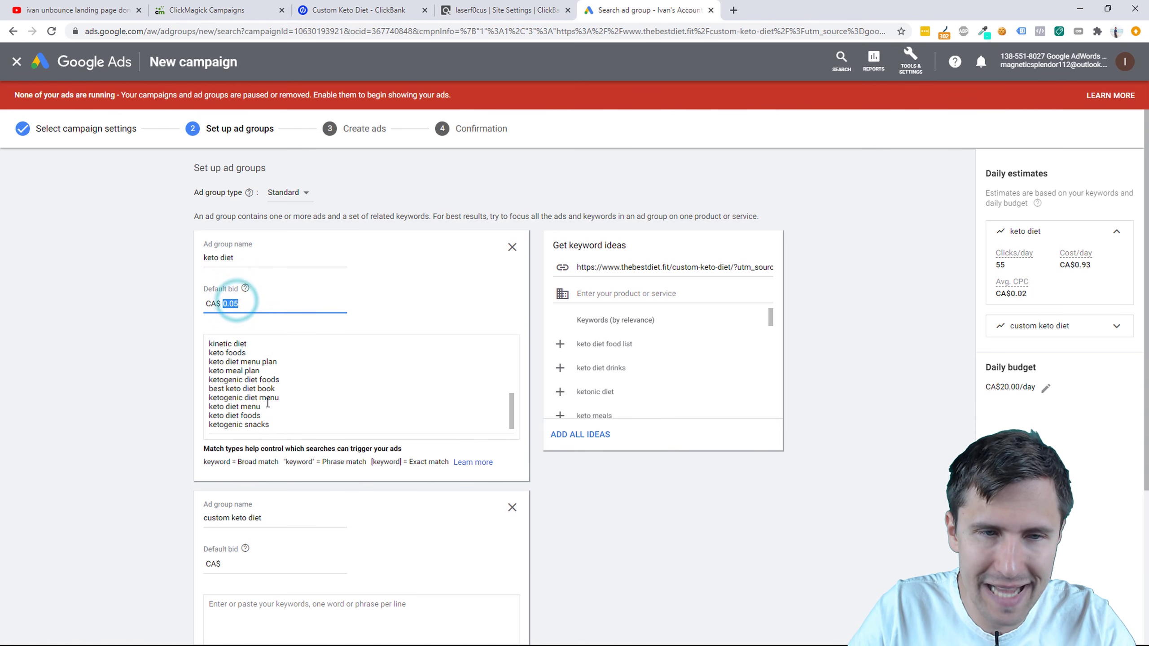
click(277, 464)
drag(276, 464, 242, 457)
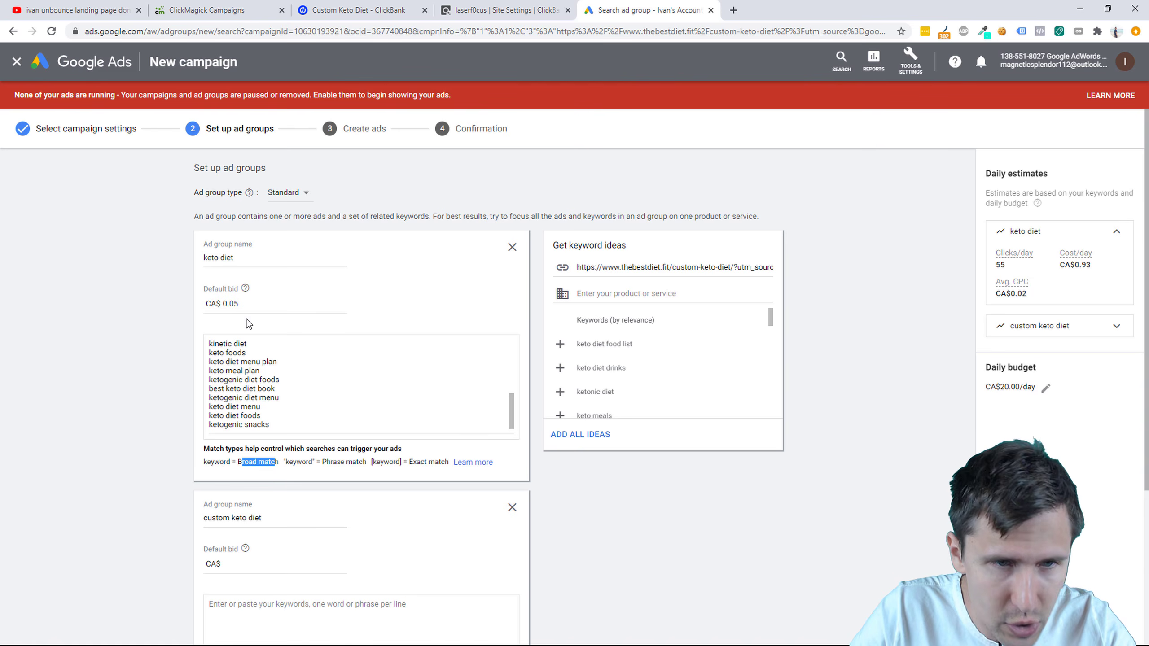
Step: Set the custom keto diet group's default bid to .10
click(242, 561)
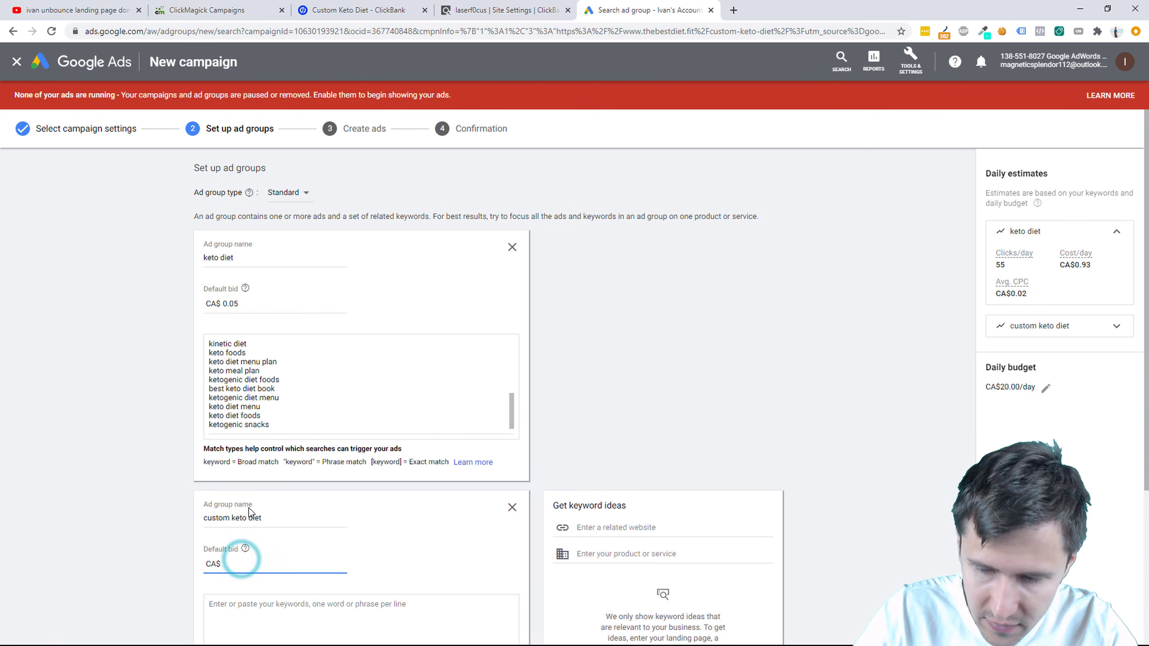
text(.10)
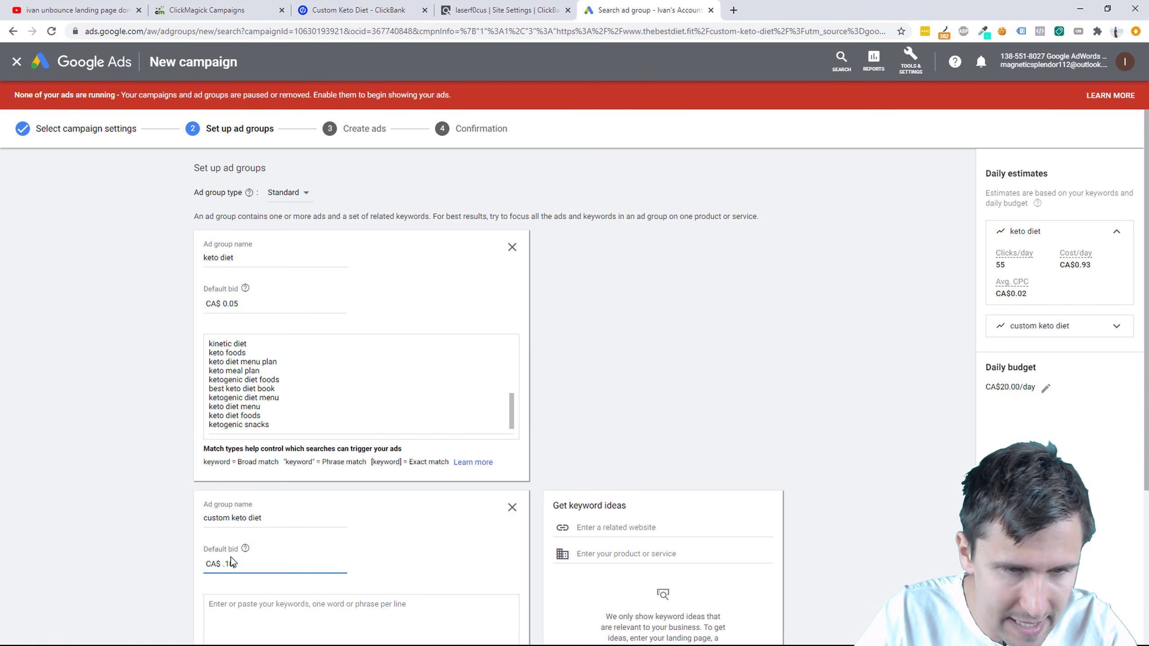
scroll(231, 557, down, 3)
click(271, 525)
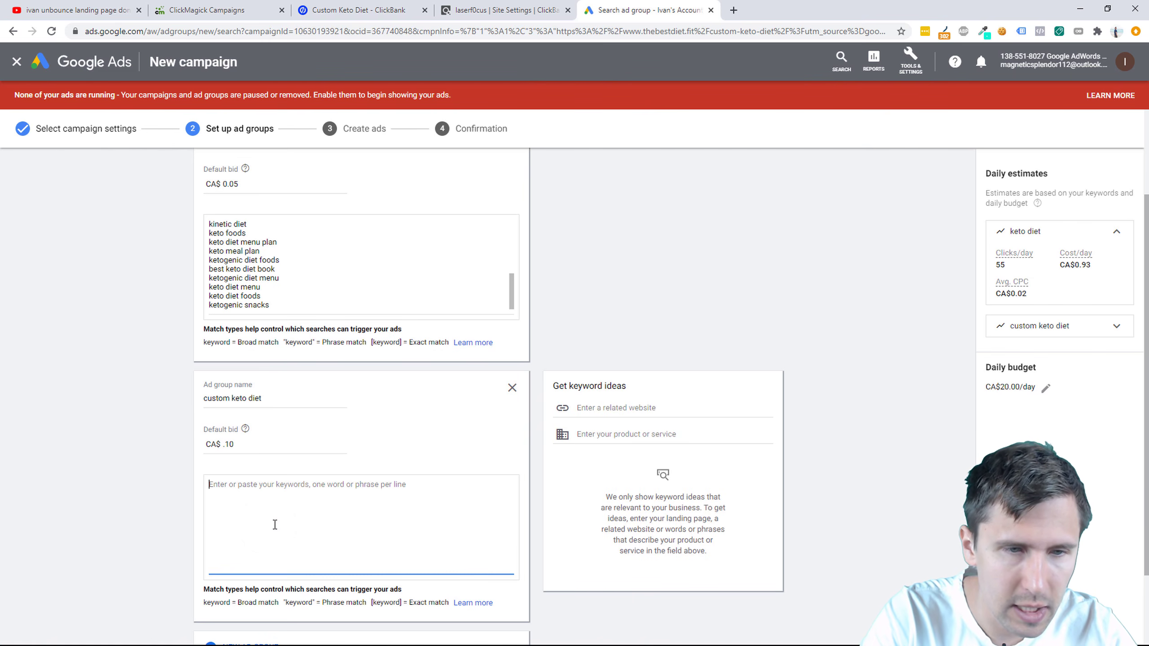
Step: Enter '+custom keto diet' as the new group's keyword while checking the keto diet keyword list
text(custom keto diet)
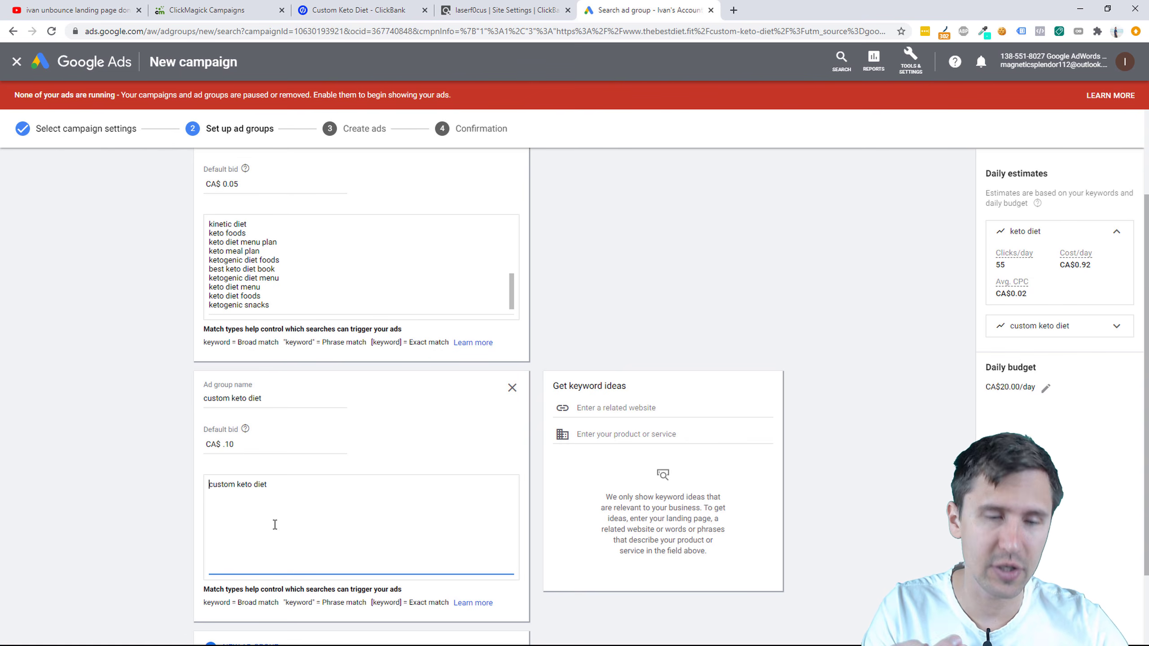
text(+)
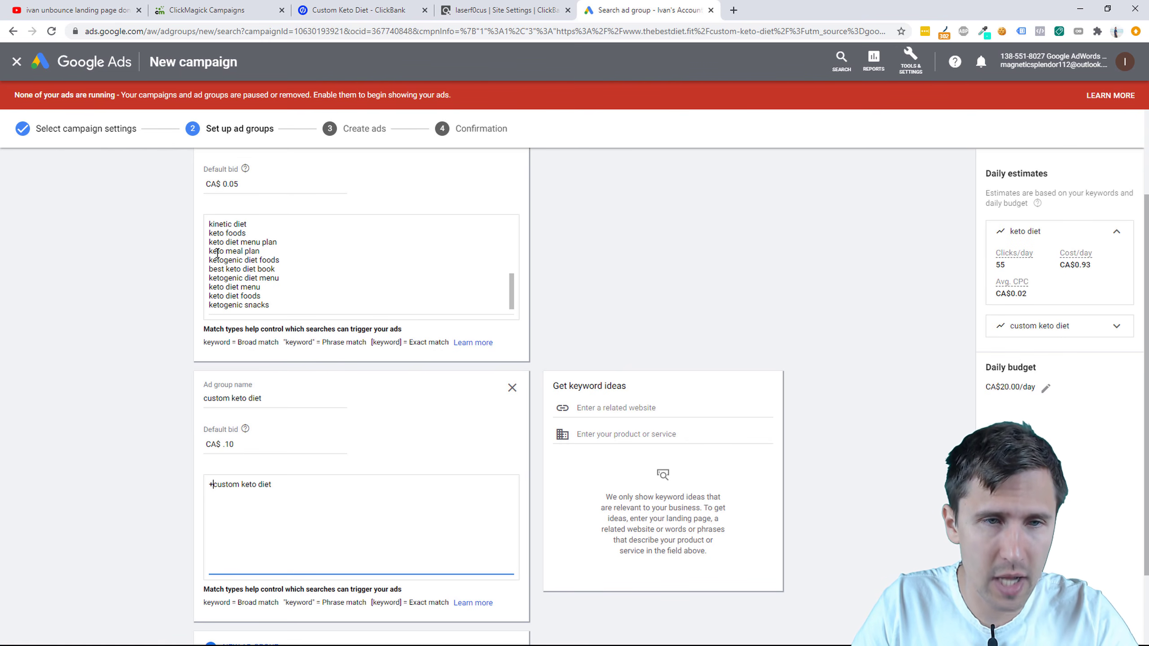
drag(211, 222, 212, 265)
click(243, 261)
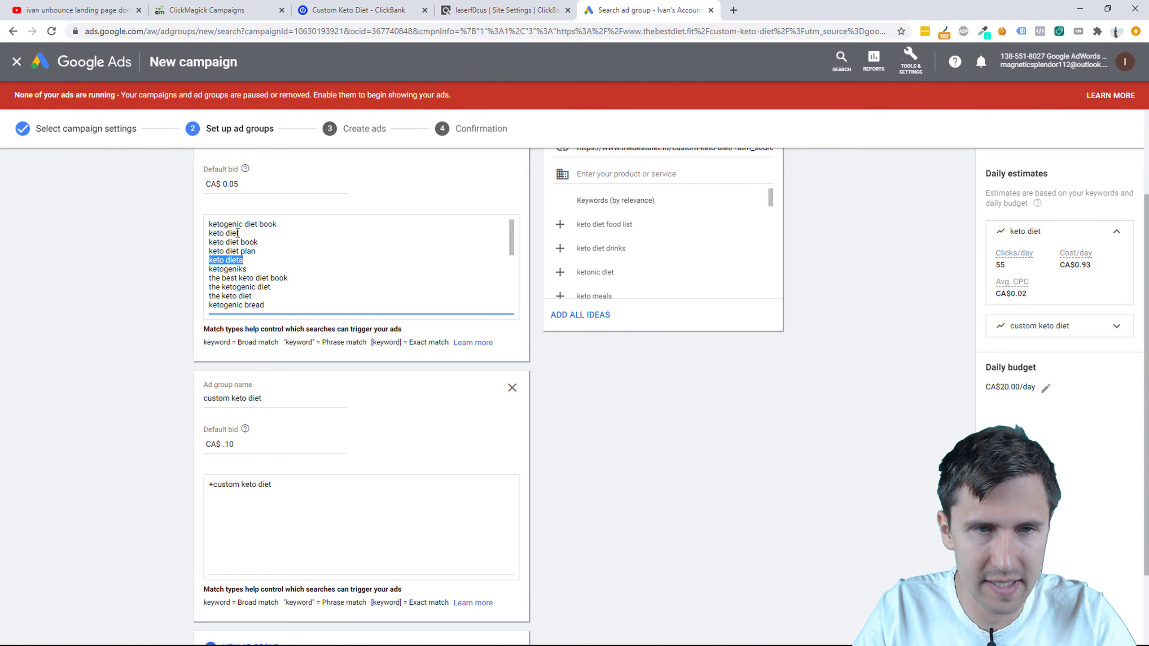
drag(241, 234, 210, 262)
click(244, 259)
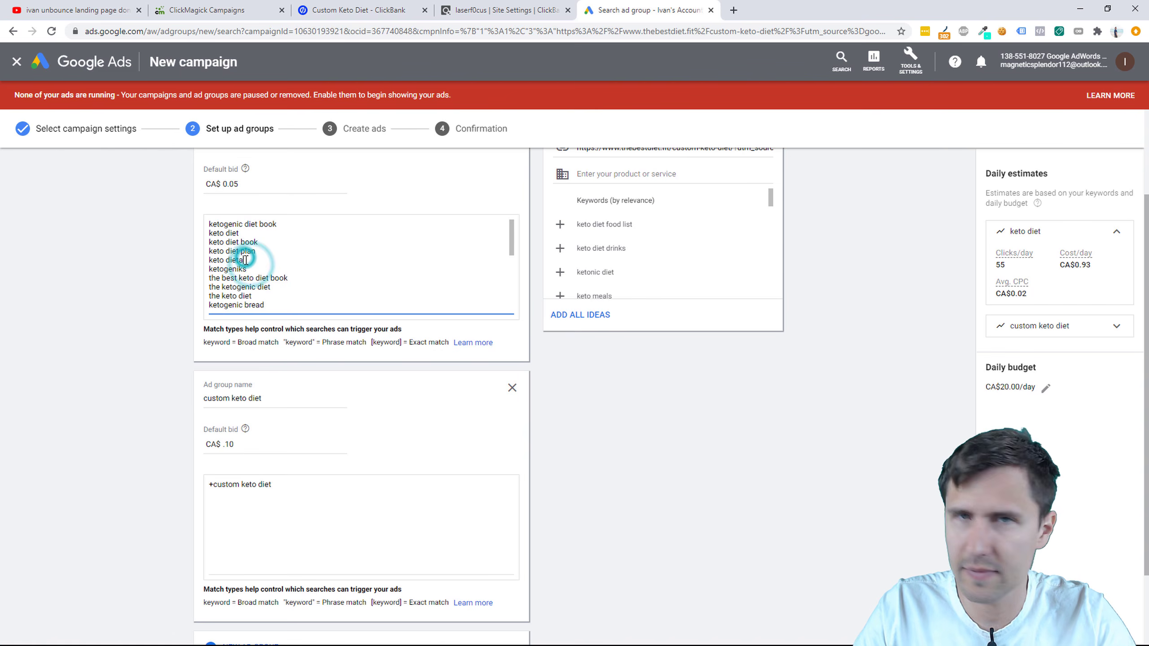
triple_click(245, 260)
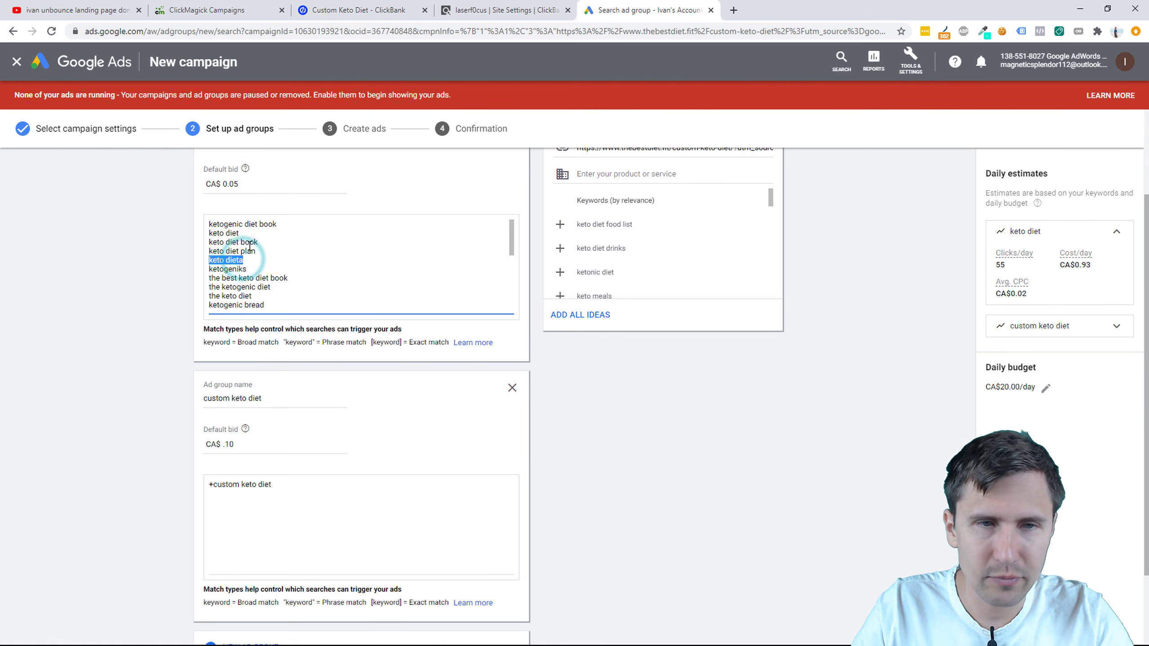
scroll(249, 246, up, 1)
scroll(116, 412, down, 3)
double_click(226, 426)
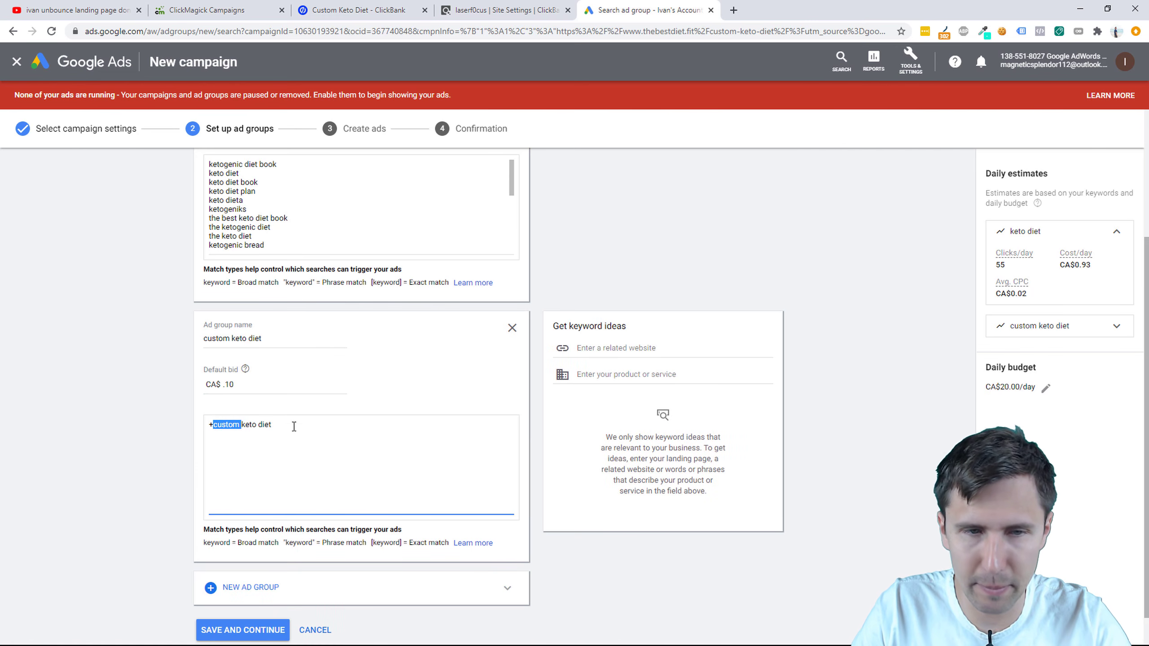
click(260, 442)
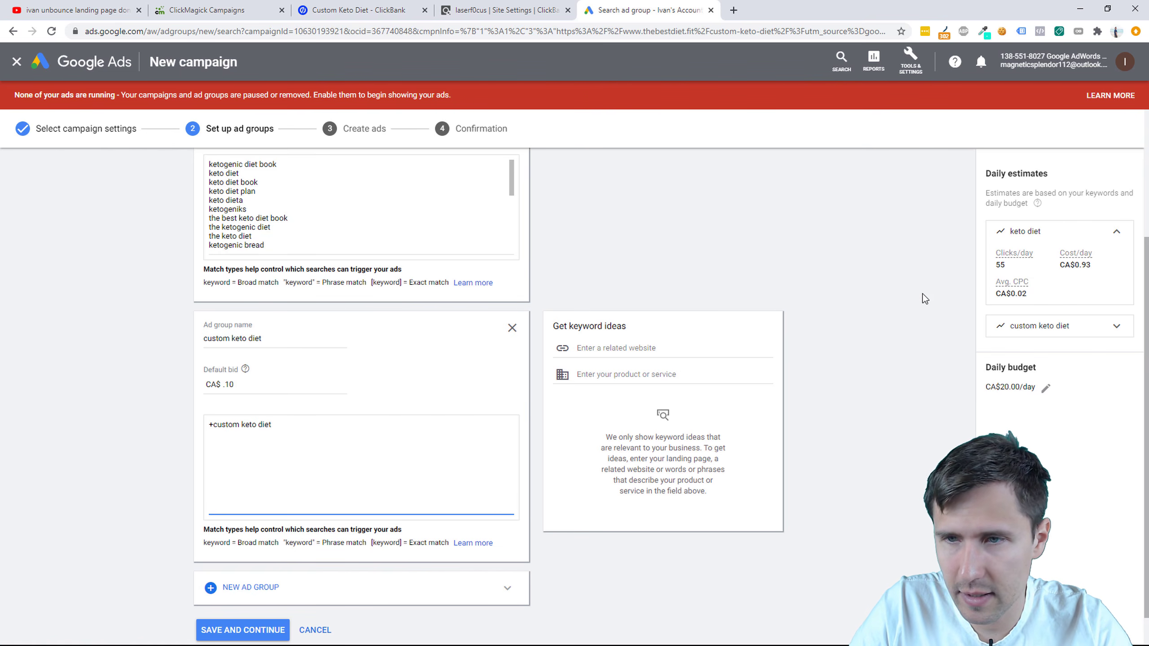
Step: Compare estimates with and without the + modifier, keeping '+custom keto diet'
click(1062, 330)
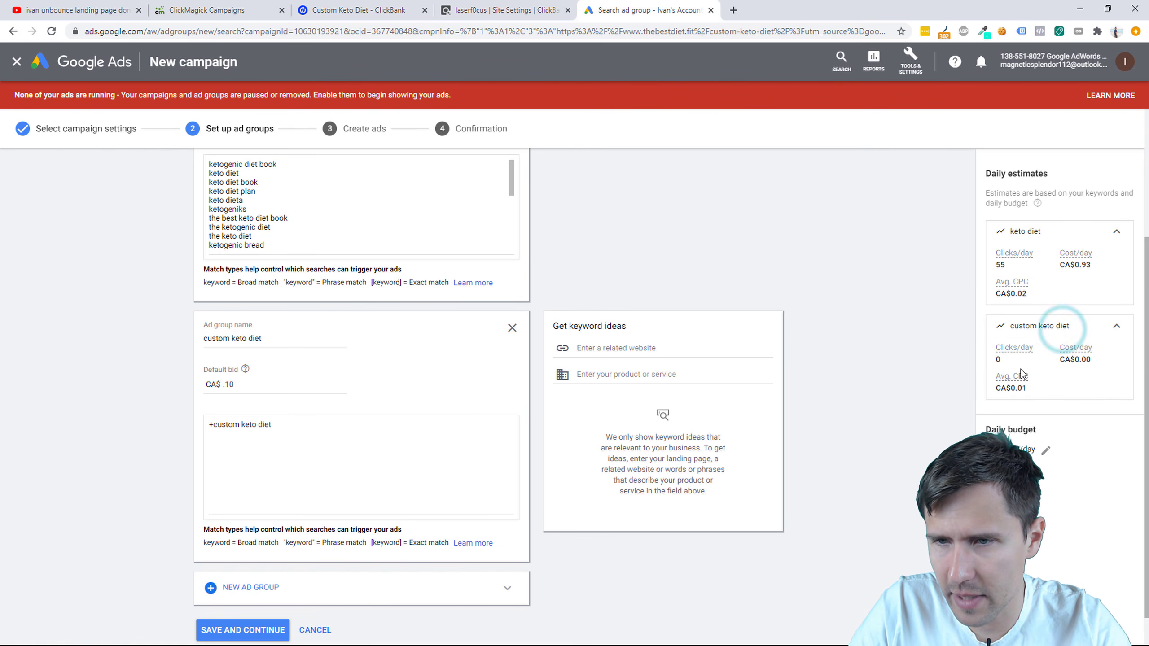
click(215, 426)
key(BackSpace)
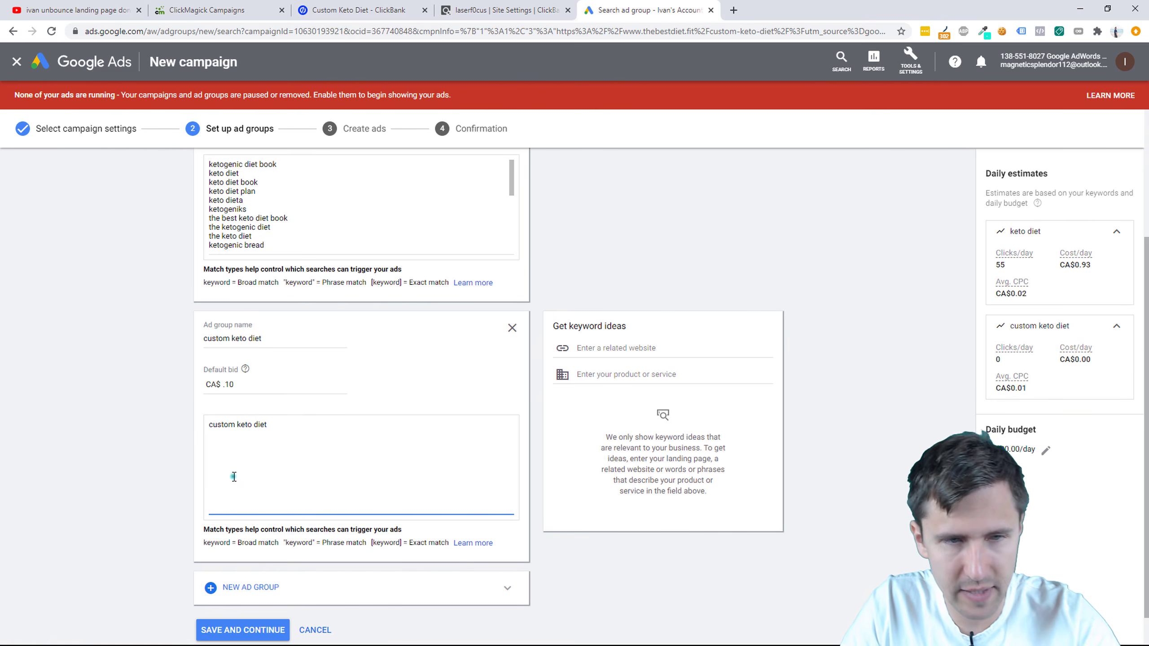
click(144, 438)
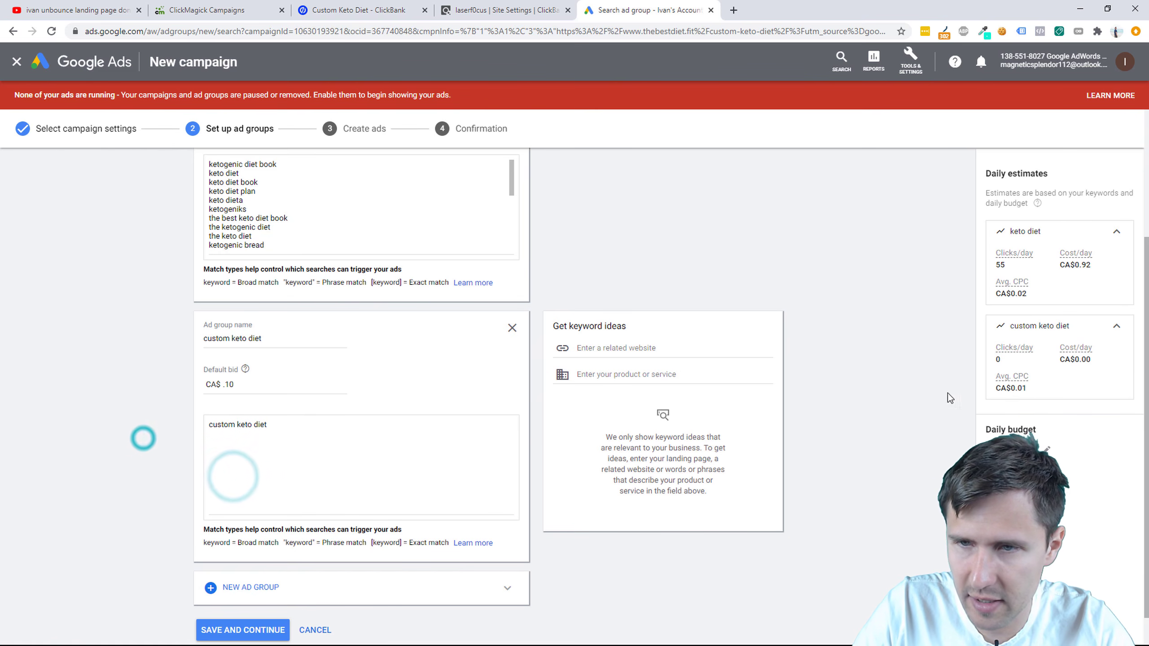
click(213, 427)
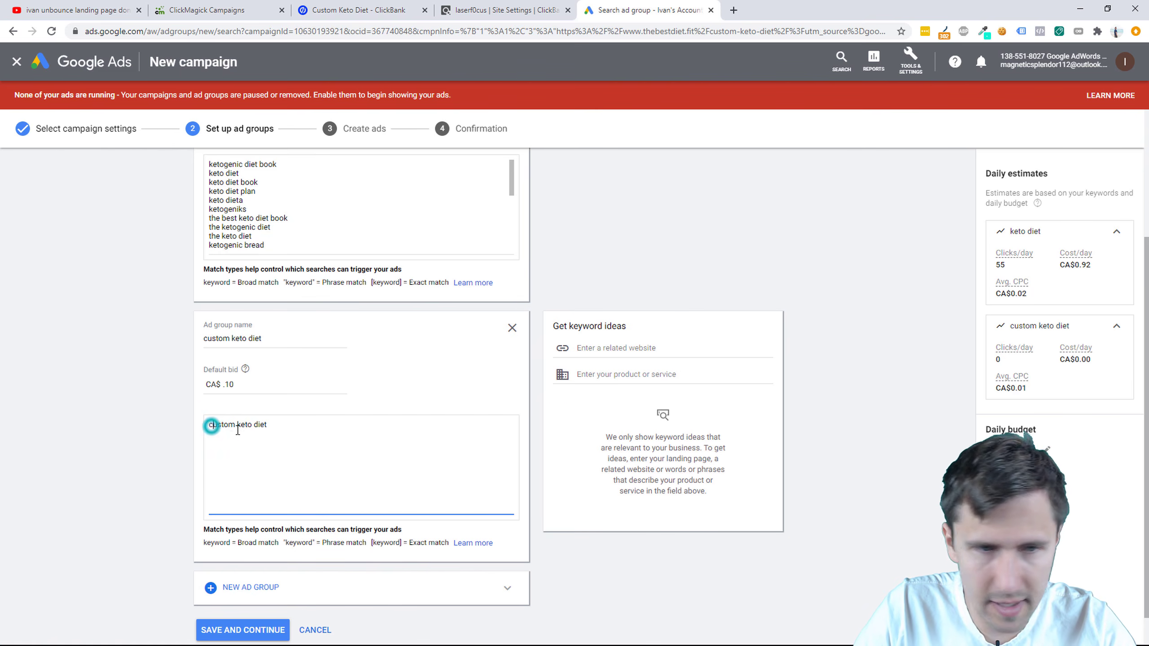
text(+)
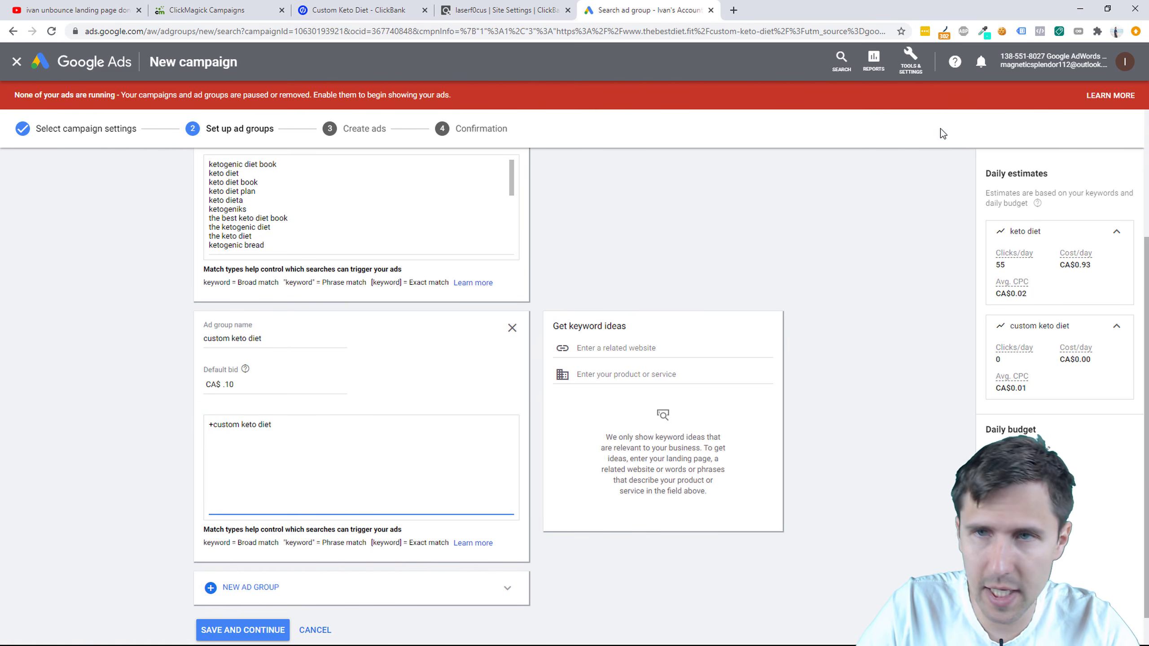
click(910, 60)
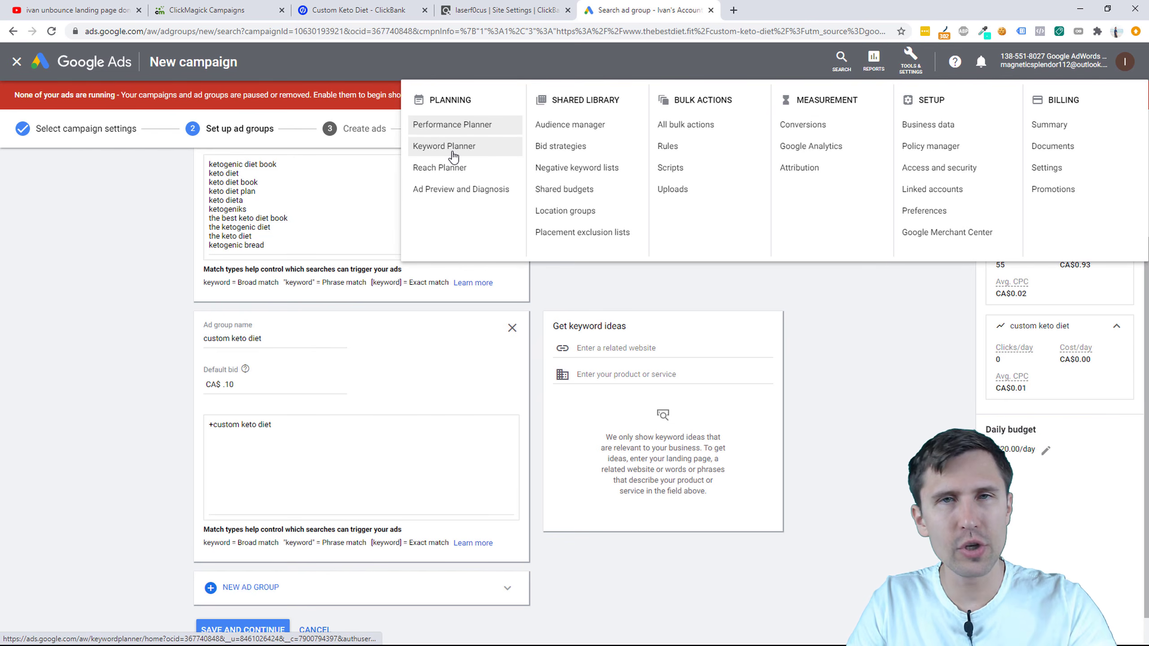
click(409, 314)
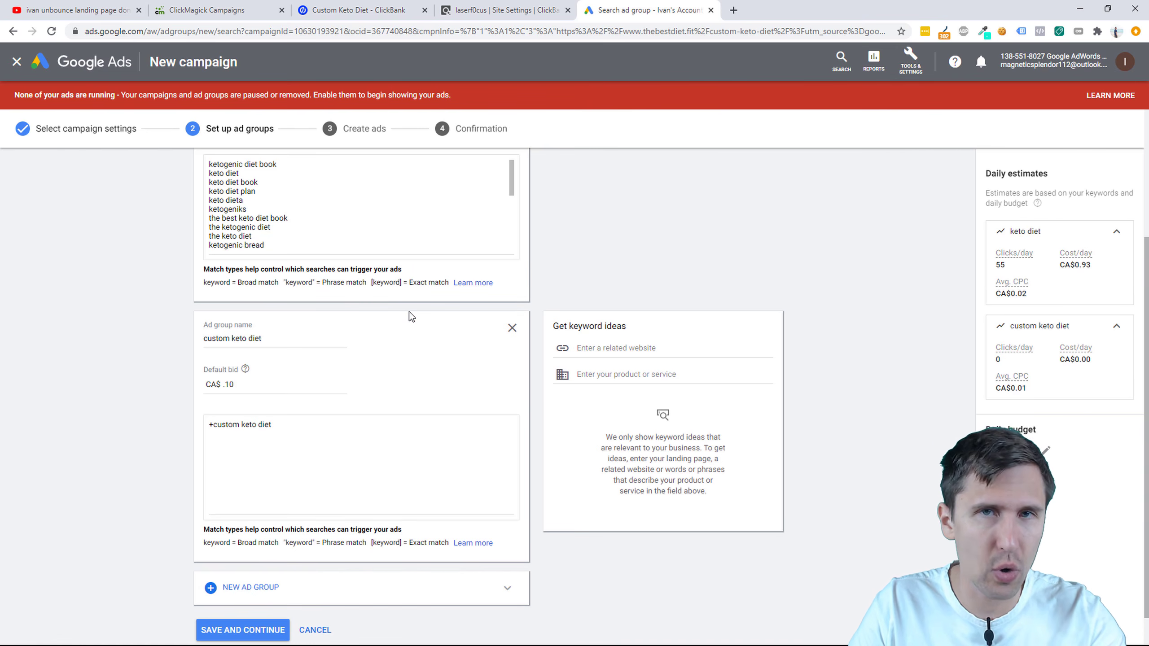
Step: Add 'personalized keto diet' as a second keyword, deleting a trial 'keto diet plan' line
click(290, 428)
click(247, 448)
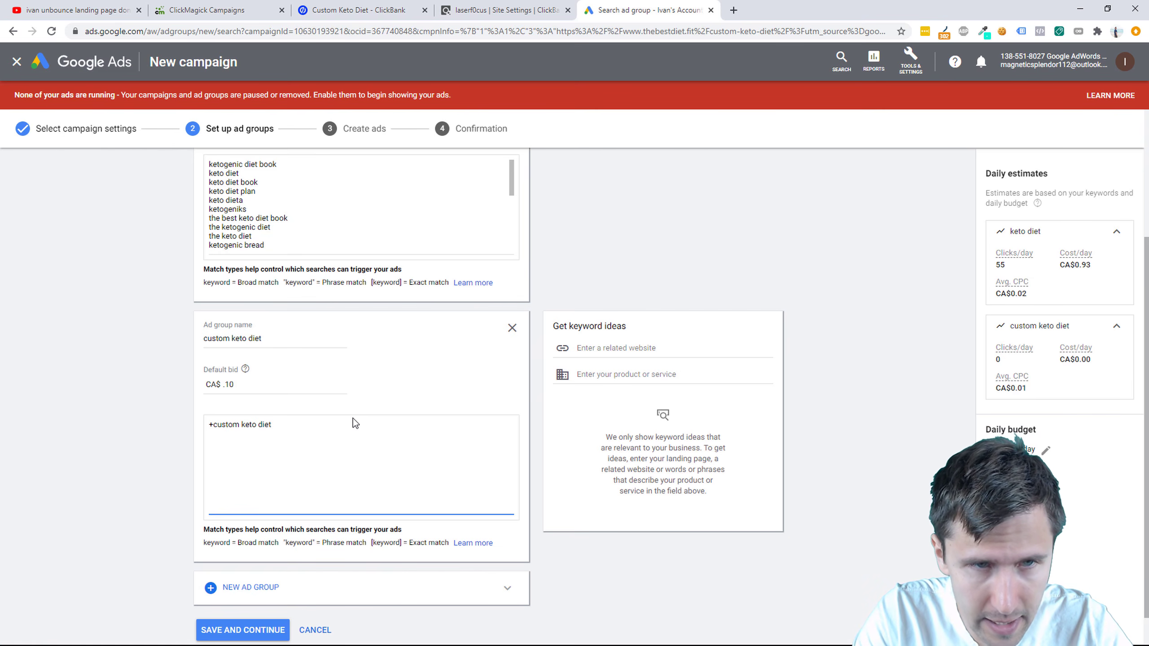
key(Return)
text(peronsa)
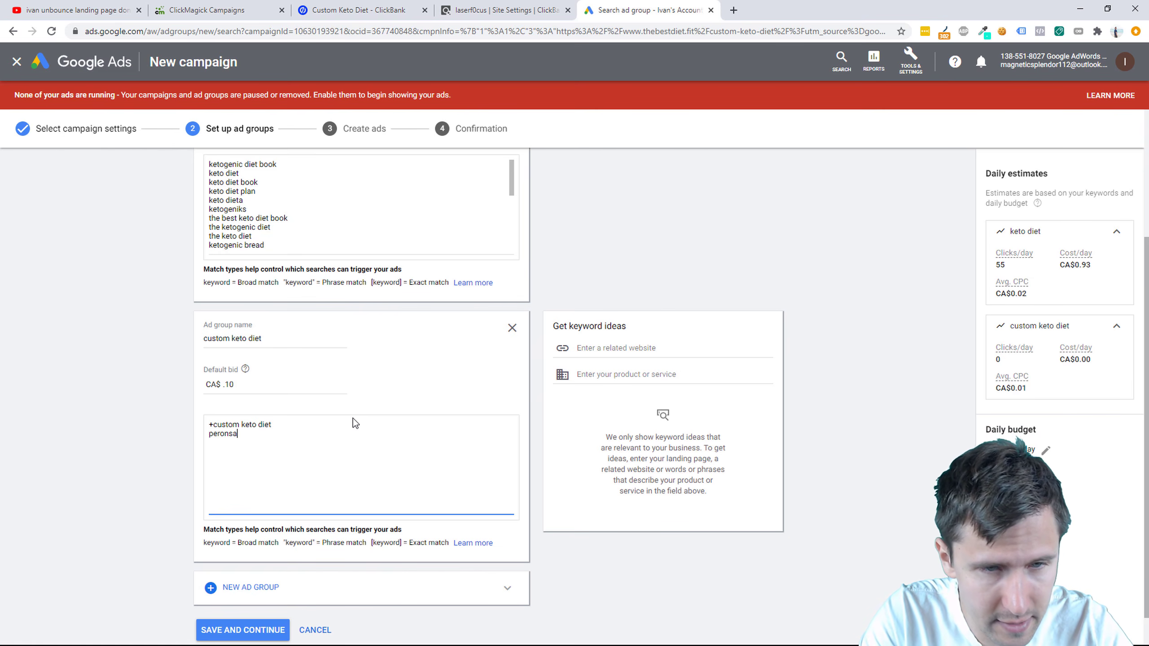
key(BackSpace)
key(BackSpace)
key(BackSpace)
key(BackSpace)
text(sonalized k)
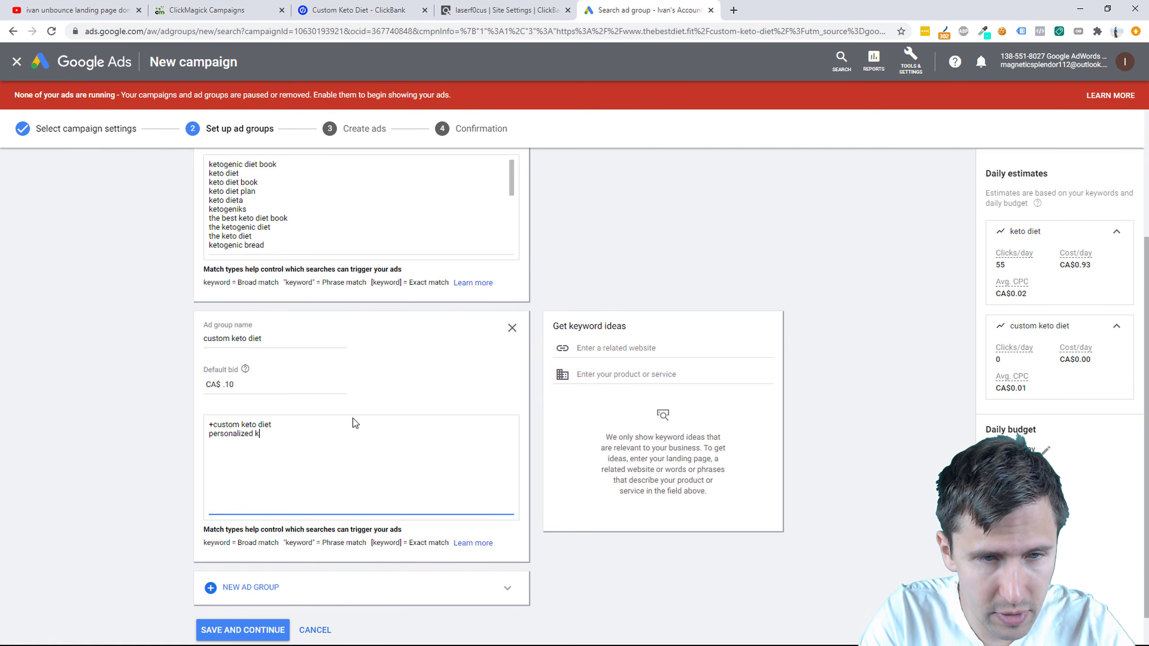
text(eto diet)
key(Return)
text(ke)
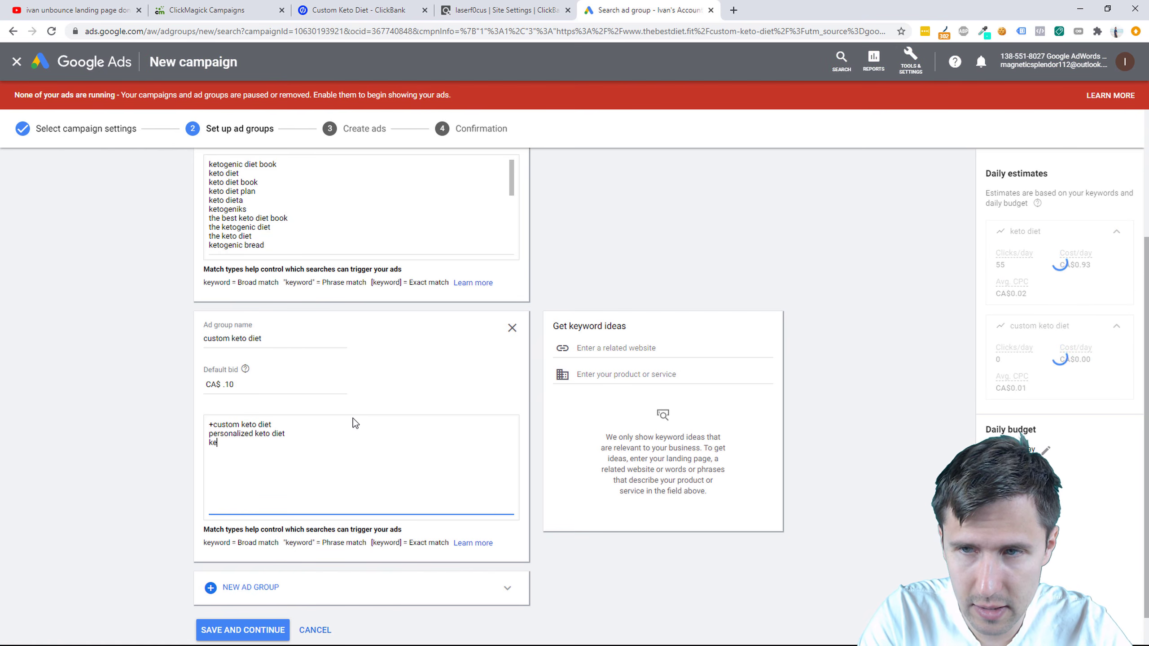
text(to diet plan)
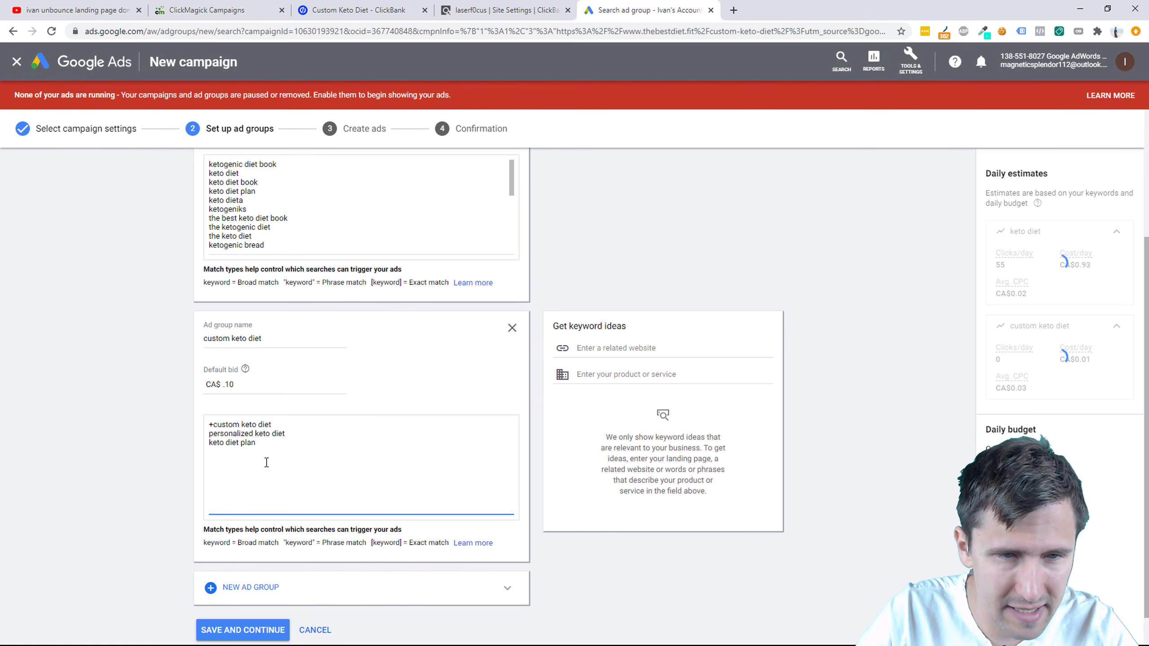
double_click(234, 442)
triple_click(234, 440)
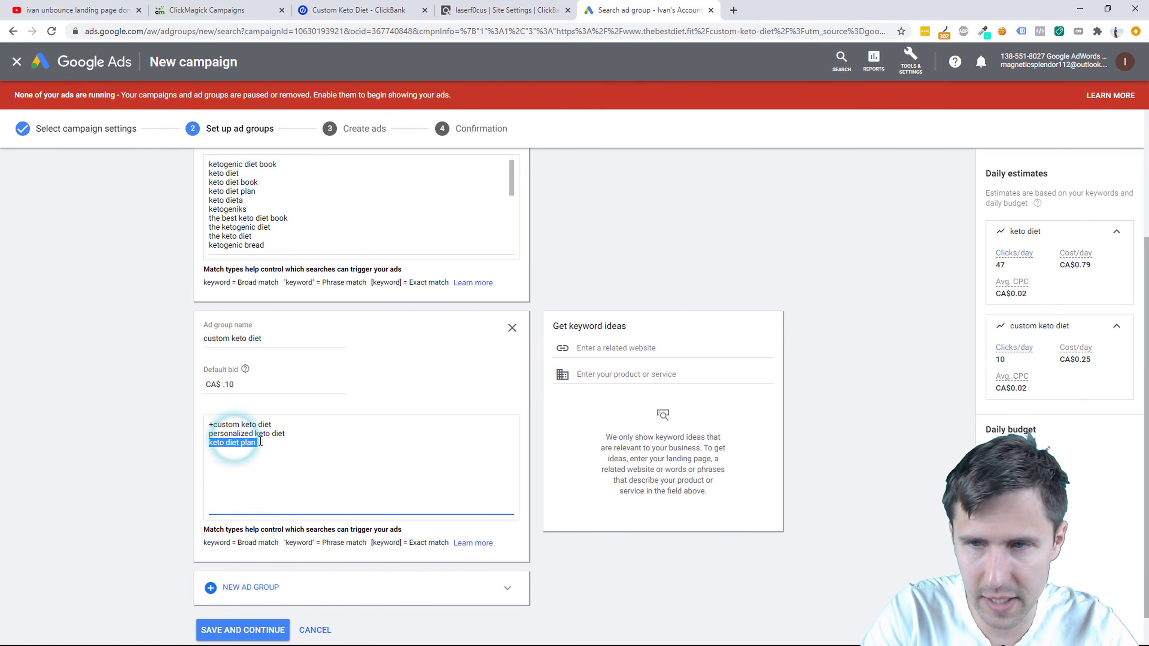
key(BackSpace)
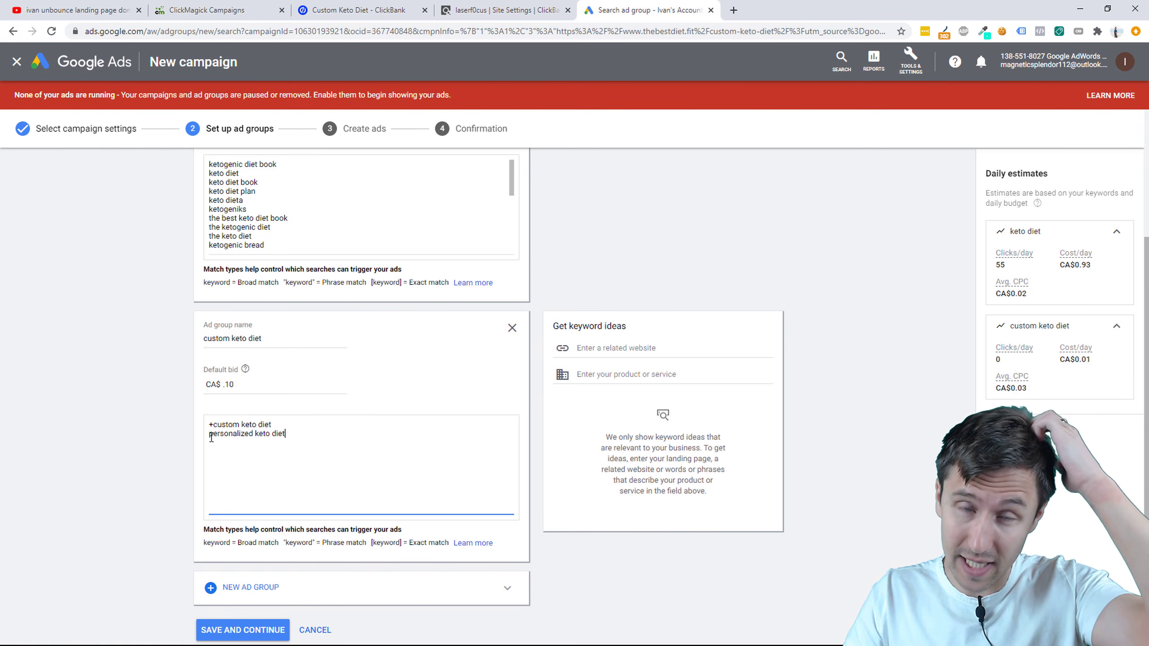
scroll(238, 358, up, 4)
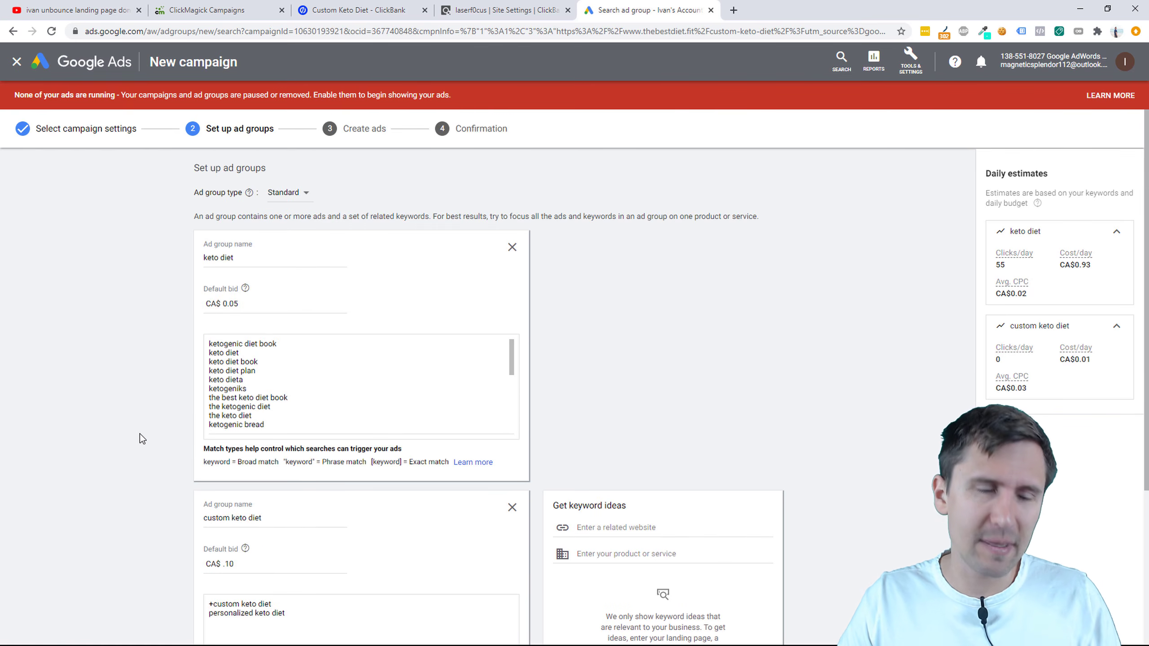
scroll(114, 446, down, 5)
Step: Save the ad groups and open the keto diet text ad form, reviewing its keyword list
click(238, 593)
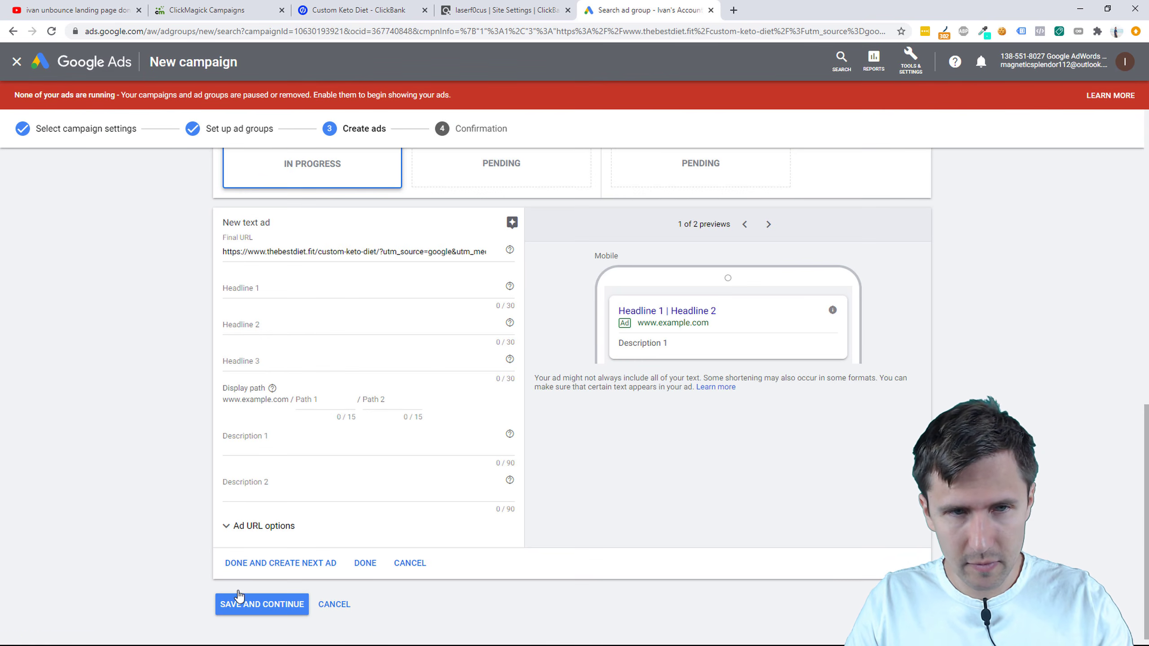
scroll(218, 390, up, 4)
scroll(225, 400, up, 6)
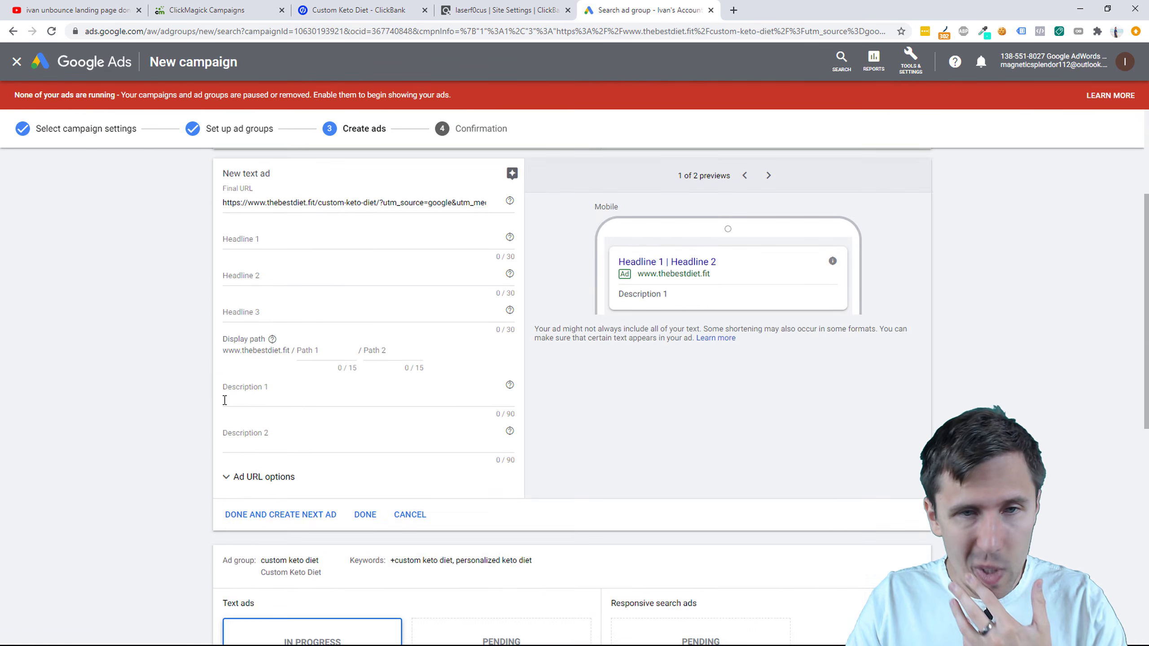
scroll(225, 400, up, 4)
scroll(236, 384, down, 10)
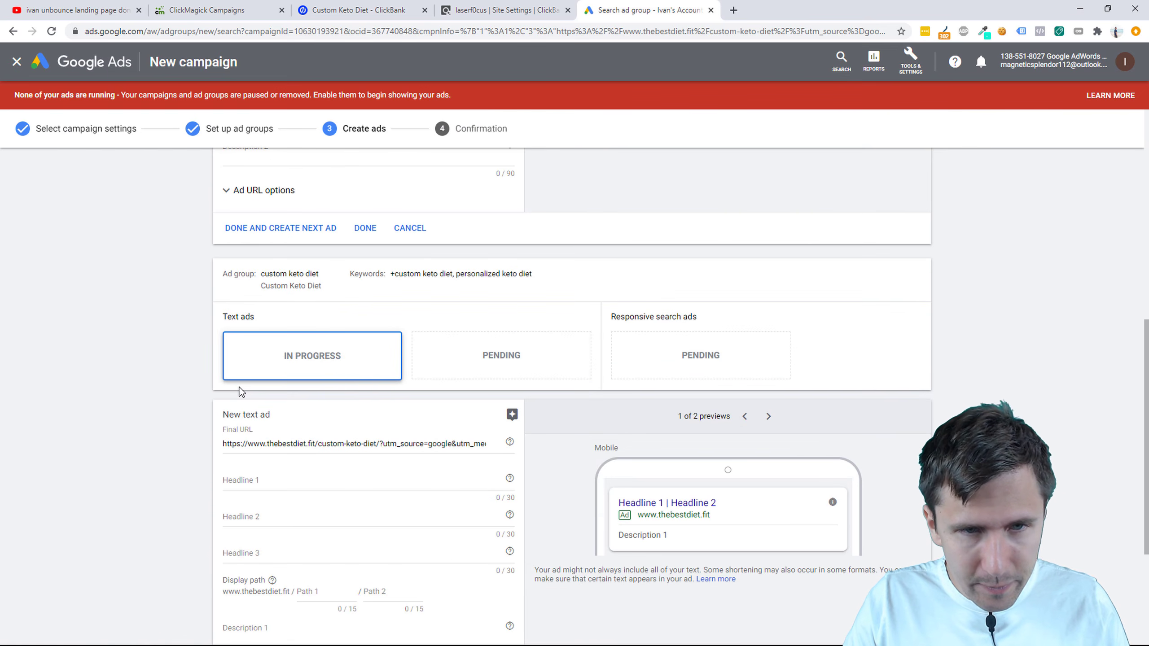
scroll(239, 391, up, 10)
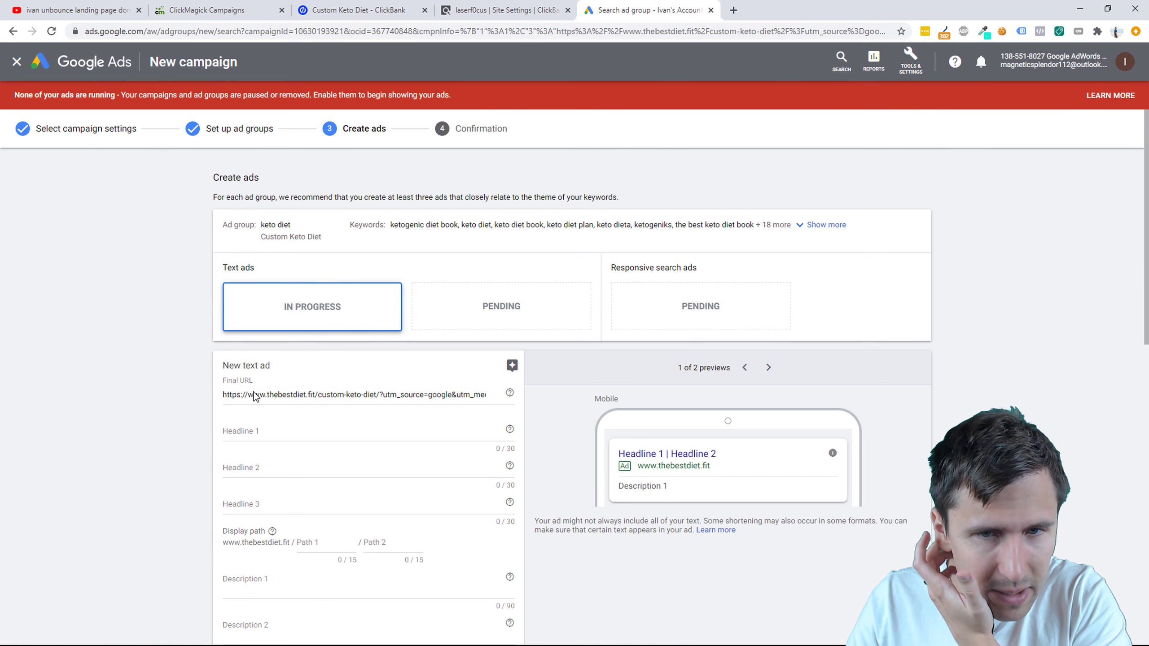
scroll(270, 382, down, 9)
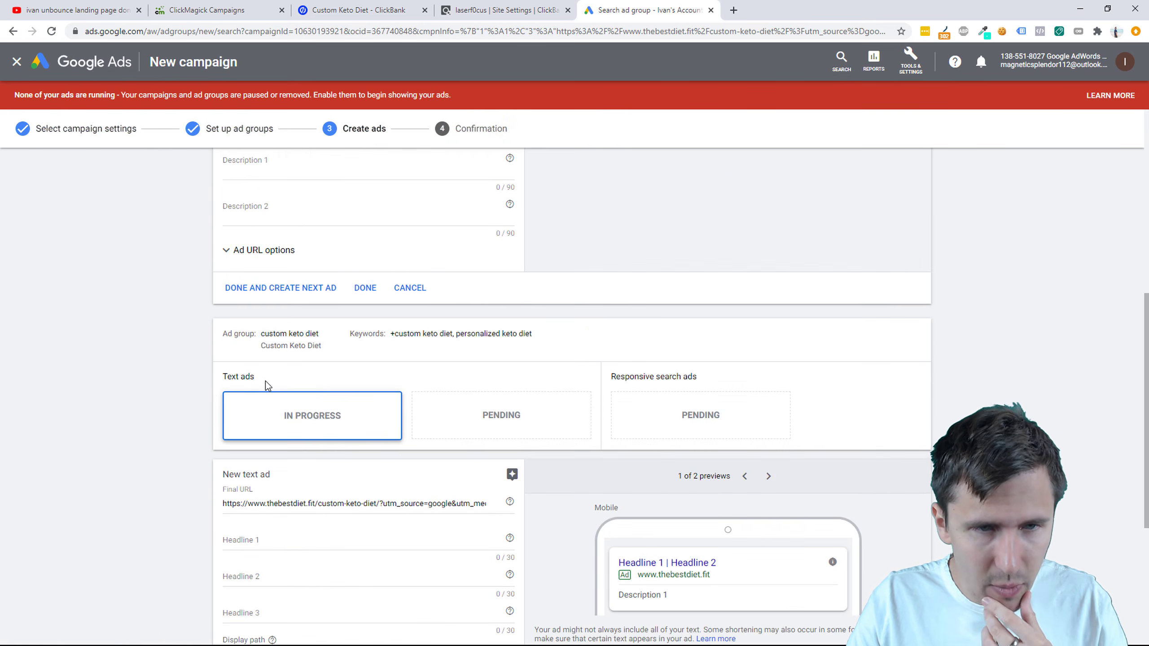
scroll(265, 380, up, 8)
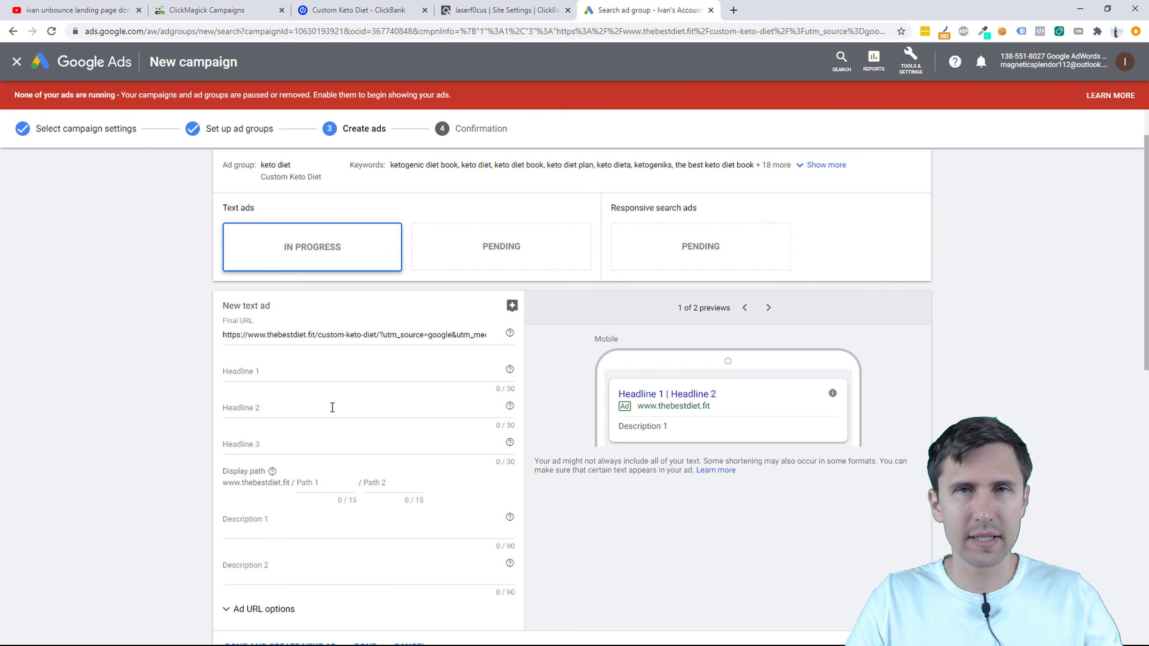
scroll(332, 408, down, 4)
scroll(331, 395, up, 5)
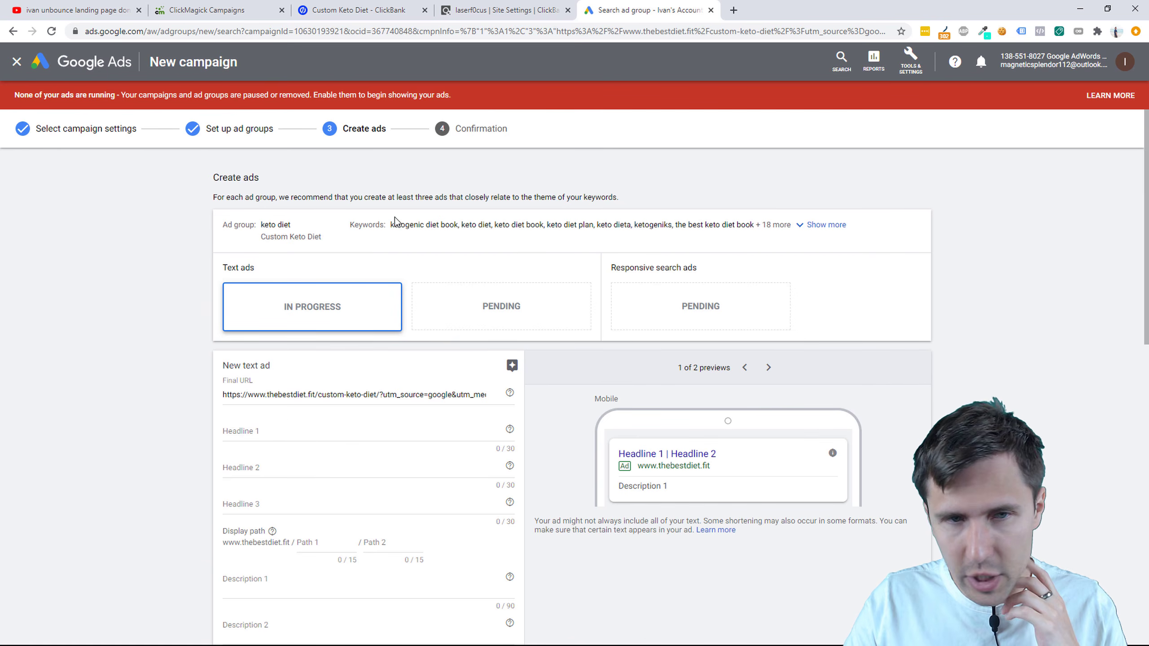
drag(409, 224, 762, 226)
click(289, 438)
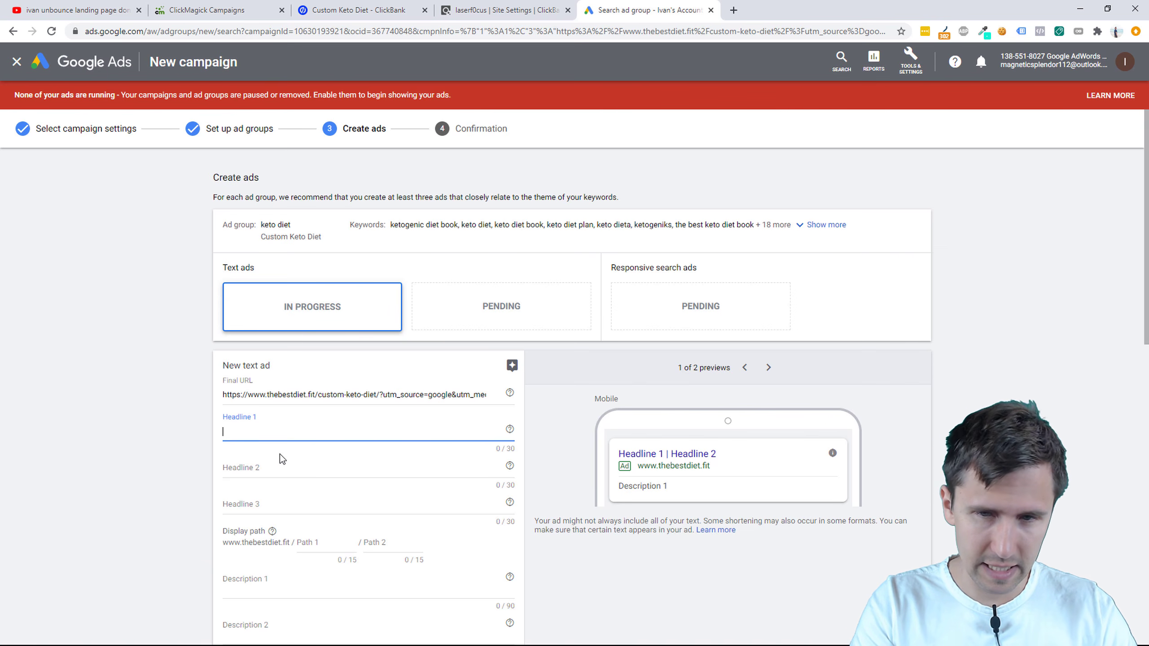
Step: Open the live custom-keto-diet Unbounce page in a new tab and test submitting its form empty
click(364, 10)
click(485, 2)
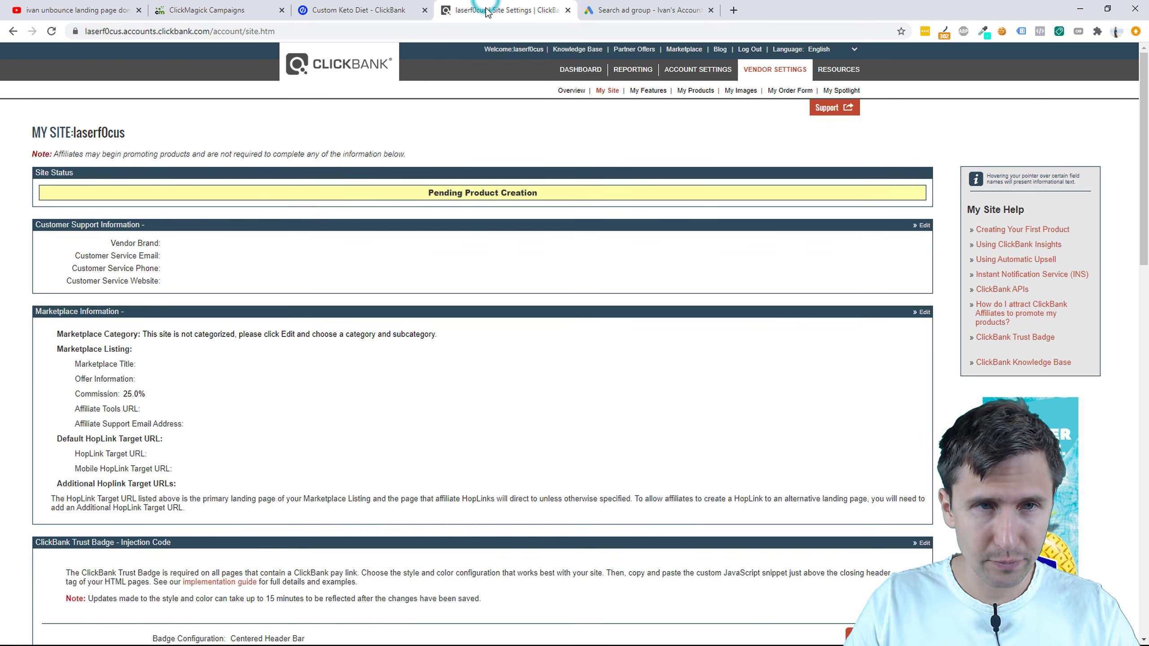
drag(334, 2, 457, 6)
click(178, 155)
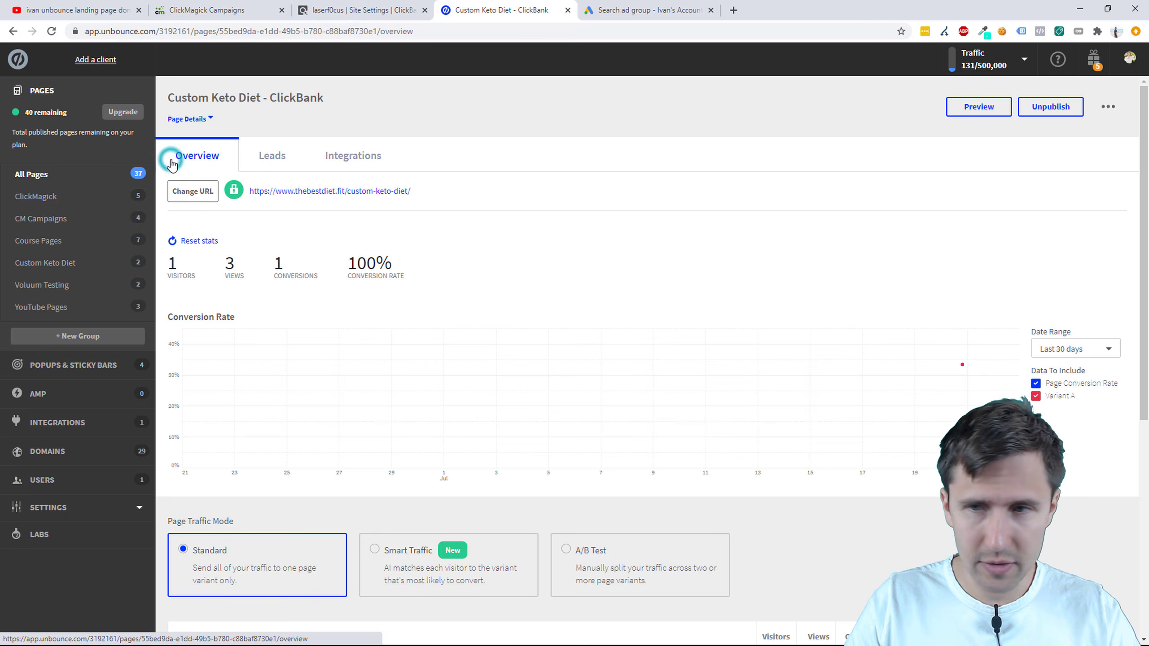
right_click(383, 193)
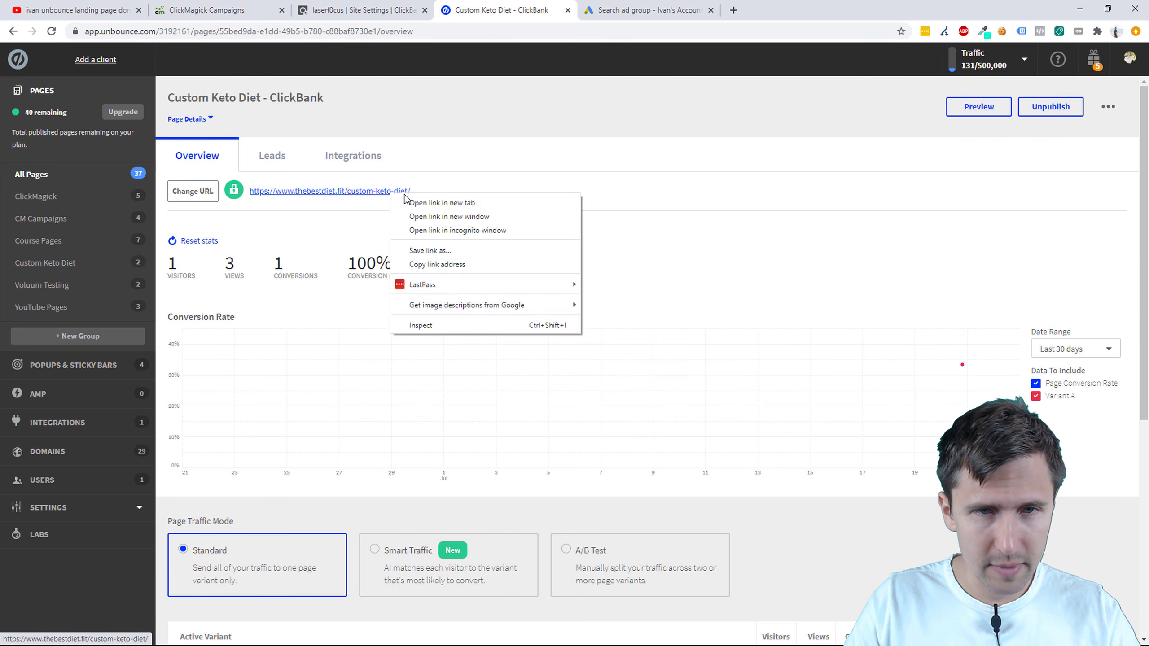
click(413, 201)
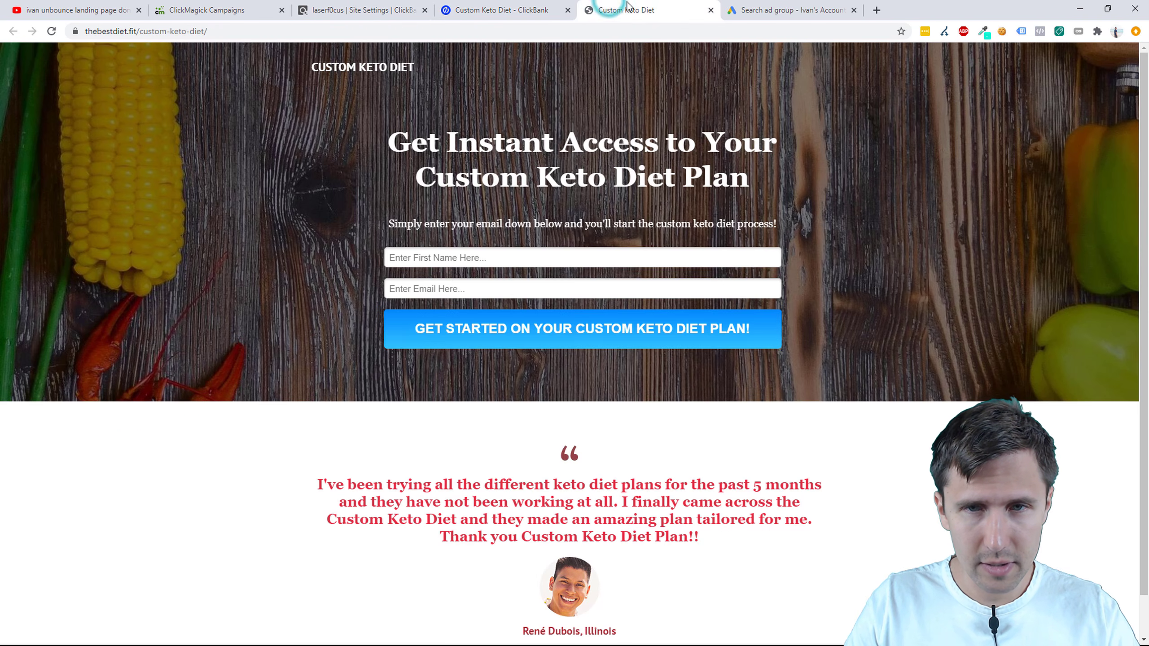
click(629, 341)
drag(672, 9, 807, 5)
Step: Enter Headline 1 'Custom Keto Diet Plans' and Headline 2 'Get Your Free Custom Keto Plan'
click(667, 9)
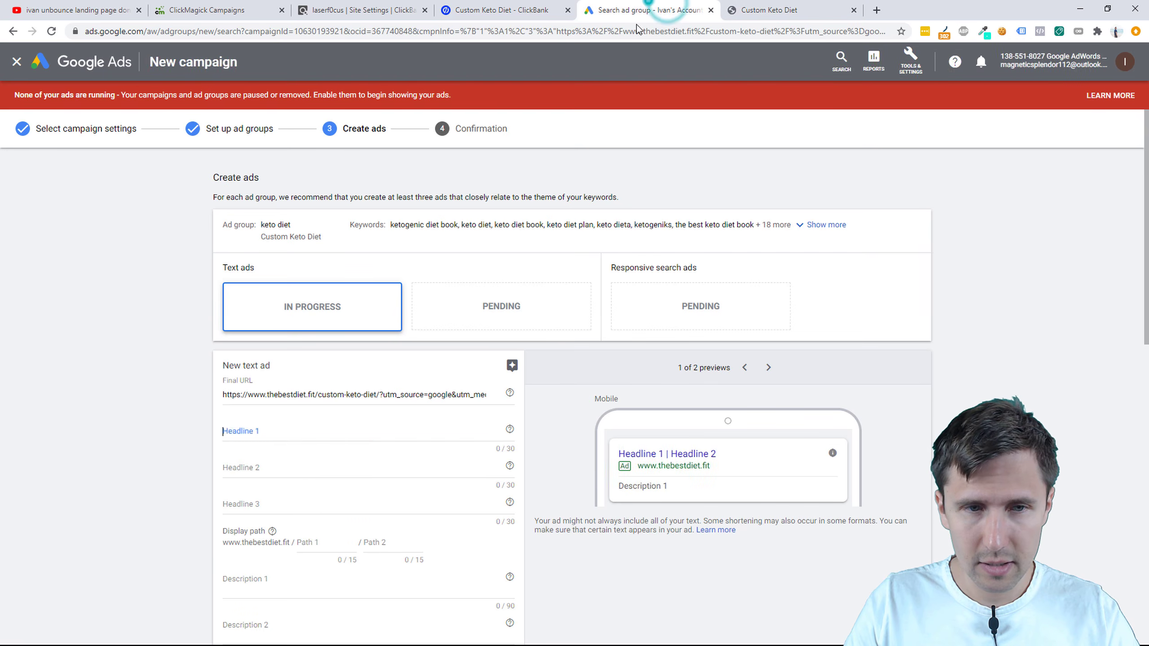
text(Ke)
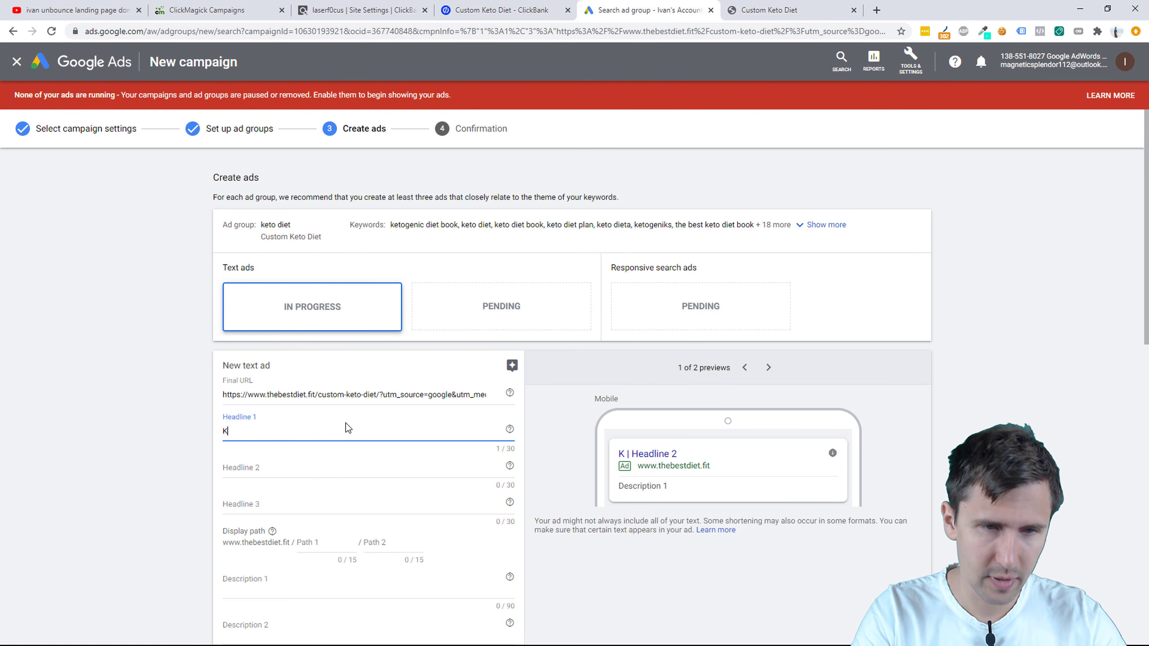
key(BackSpace)
key(BackSpace)
text(Cust)
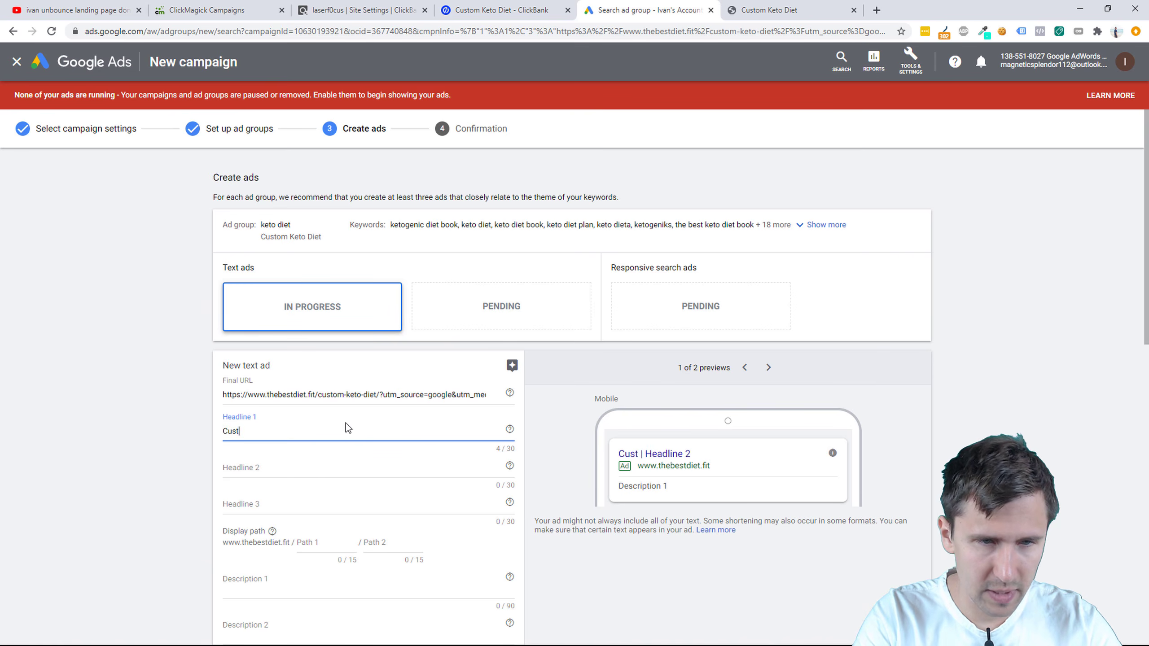
text(om Keto Diet Plans)
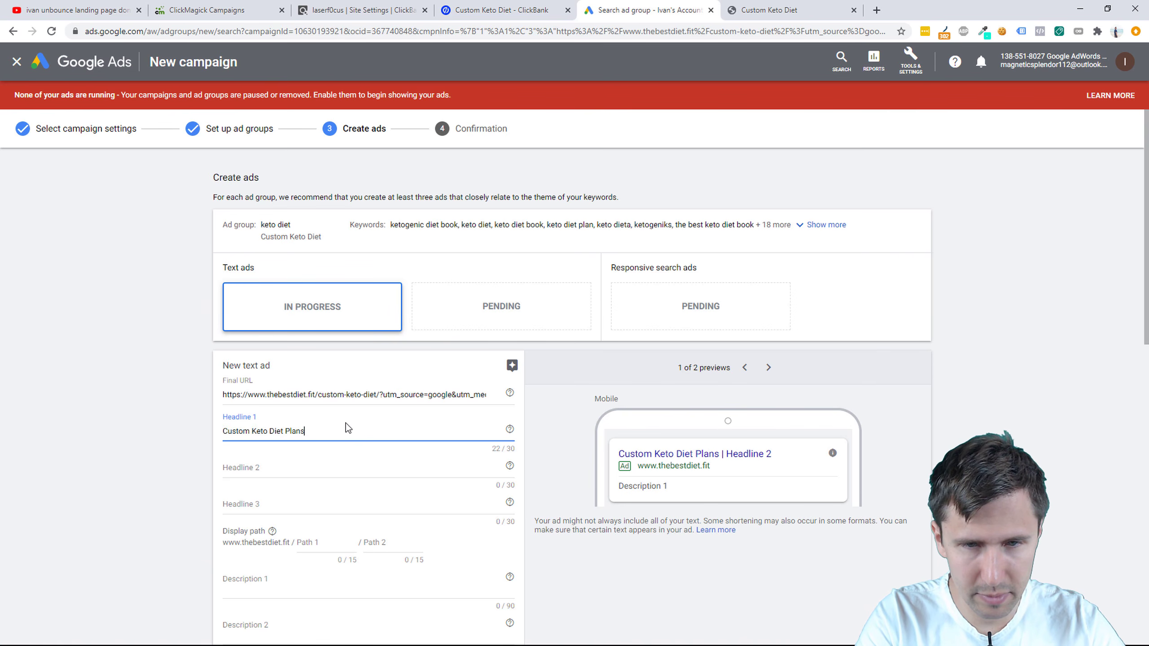
key(Tab)
key(Tab)
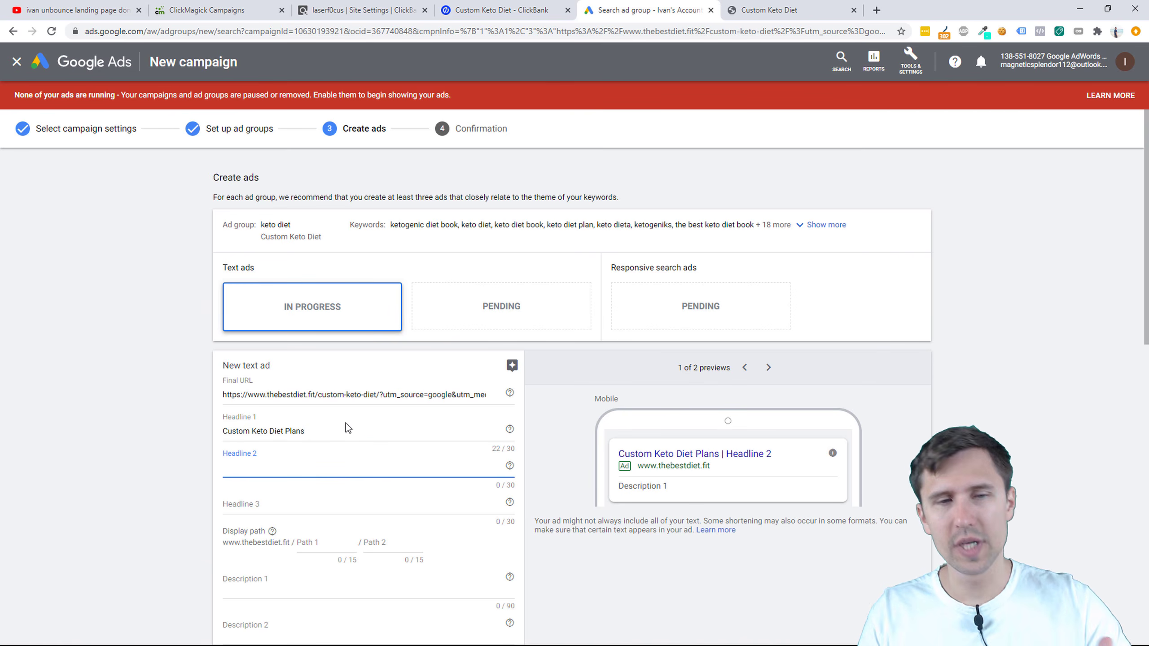
scroll(284, 433, down, 1)
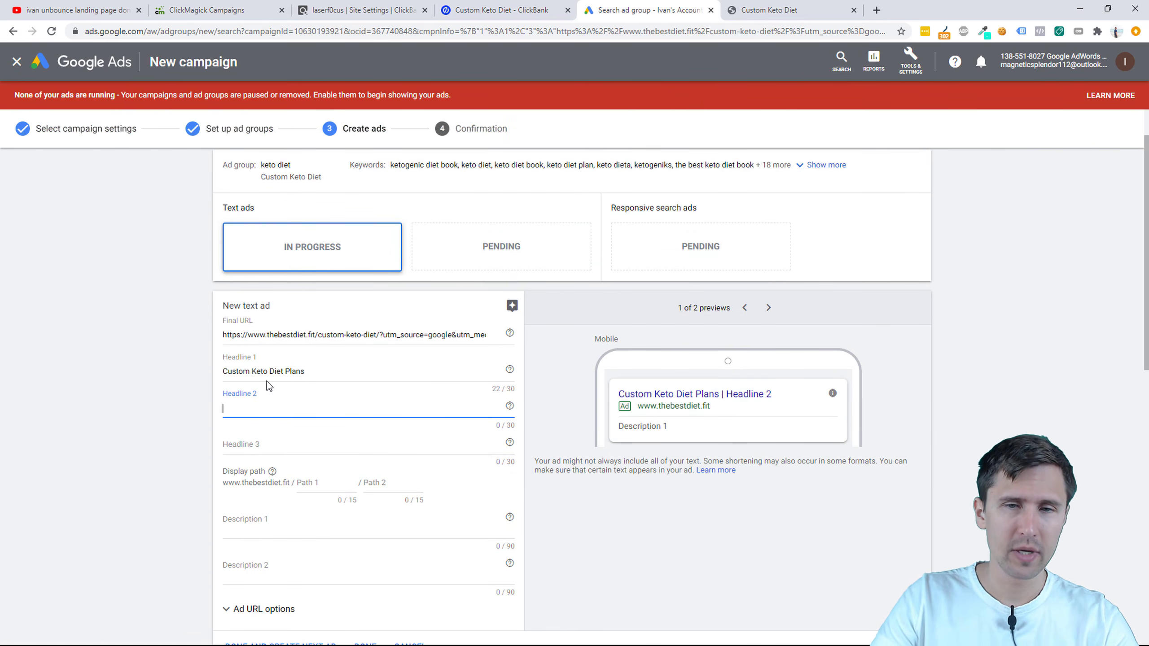
text(Get Yo)
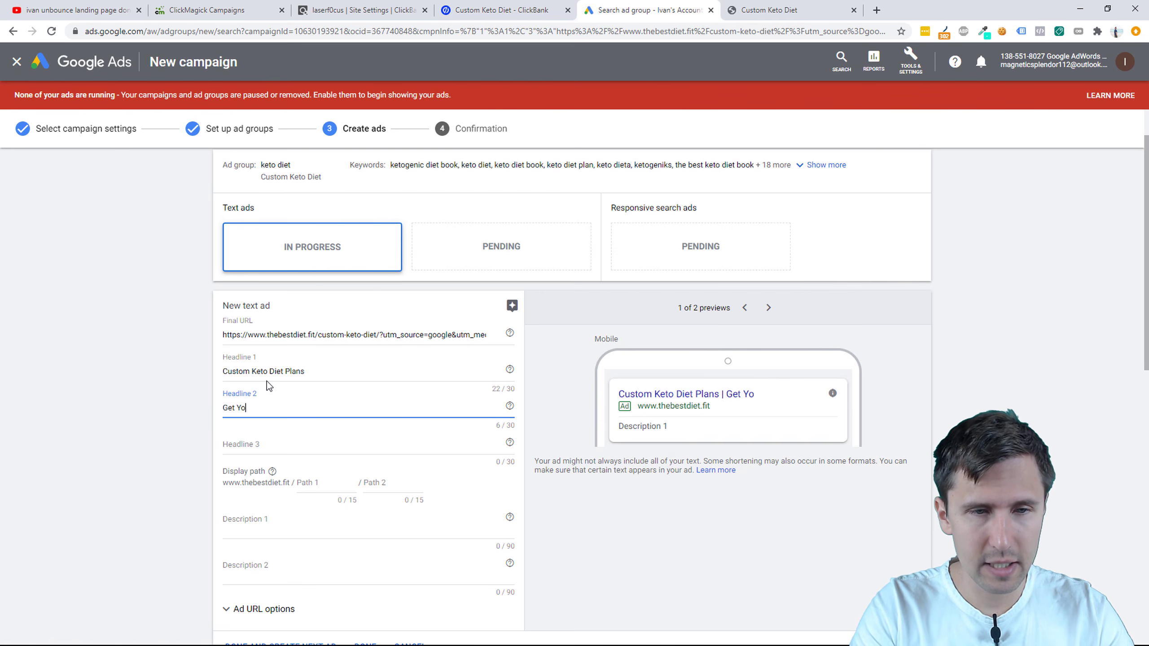
text(ur Free Cu)
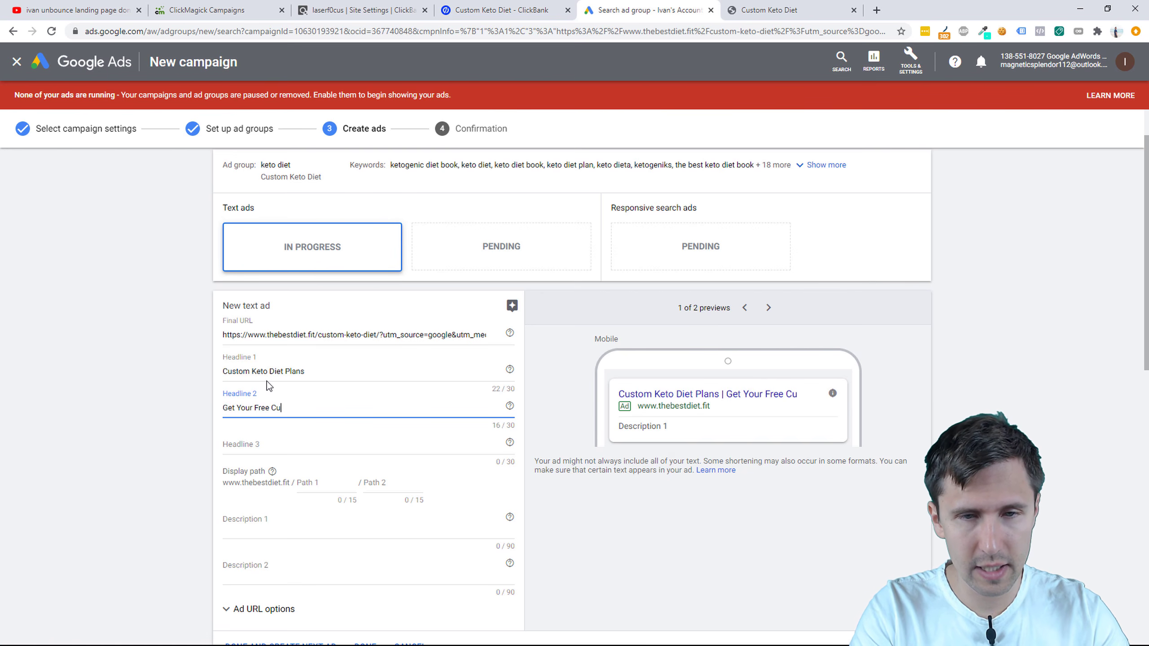
text(stom Keto Plan)
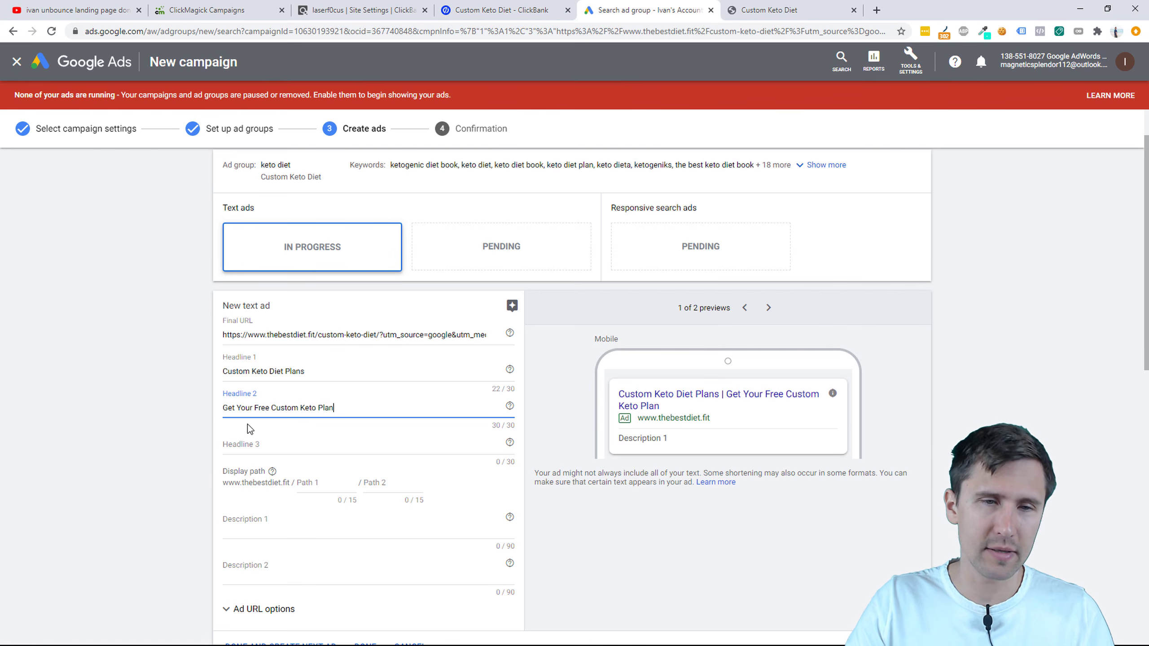
click(245, 442)
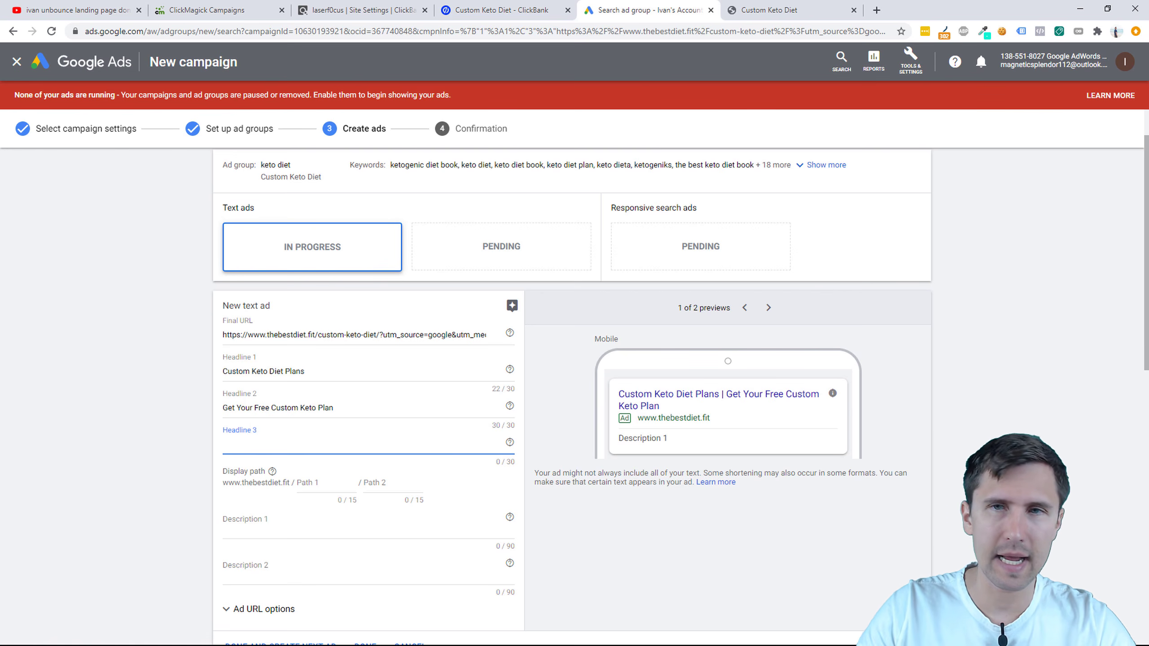
Step: Write Headline 3, revising 'Official Website' and 'Happy Clients' drafts into 'Over 50,523+ Downloads'
click(769, 10)
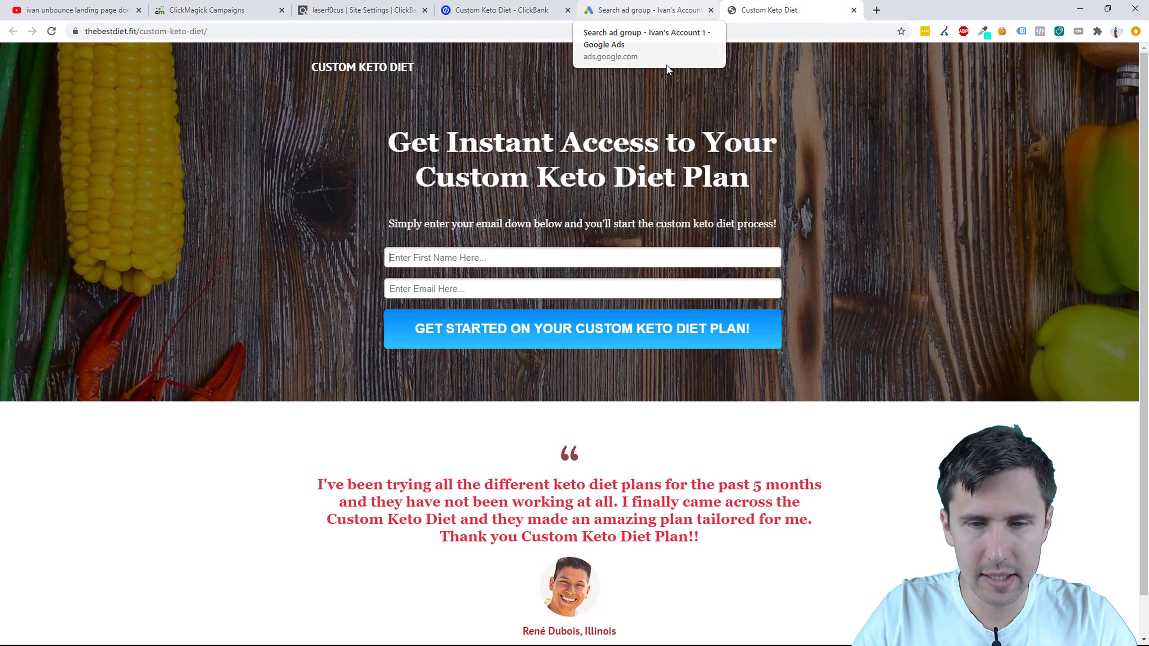
scroll(633, 358, down, 2)
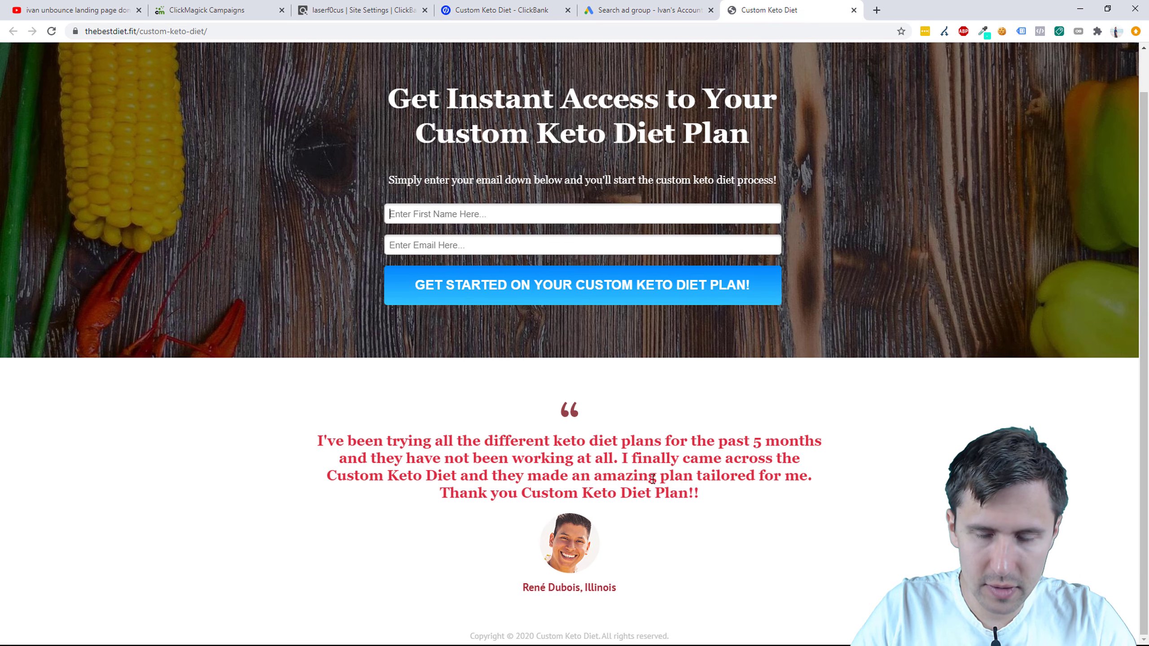
scroll(547, 490, up, 2)
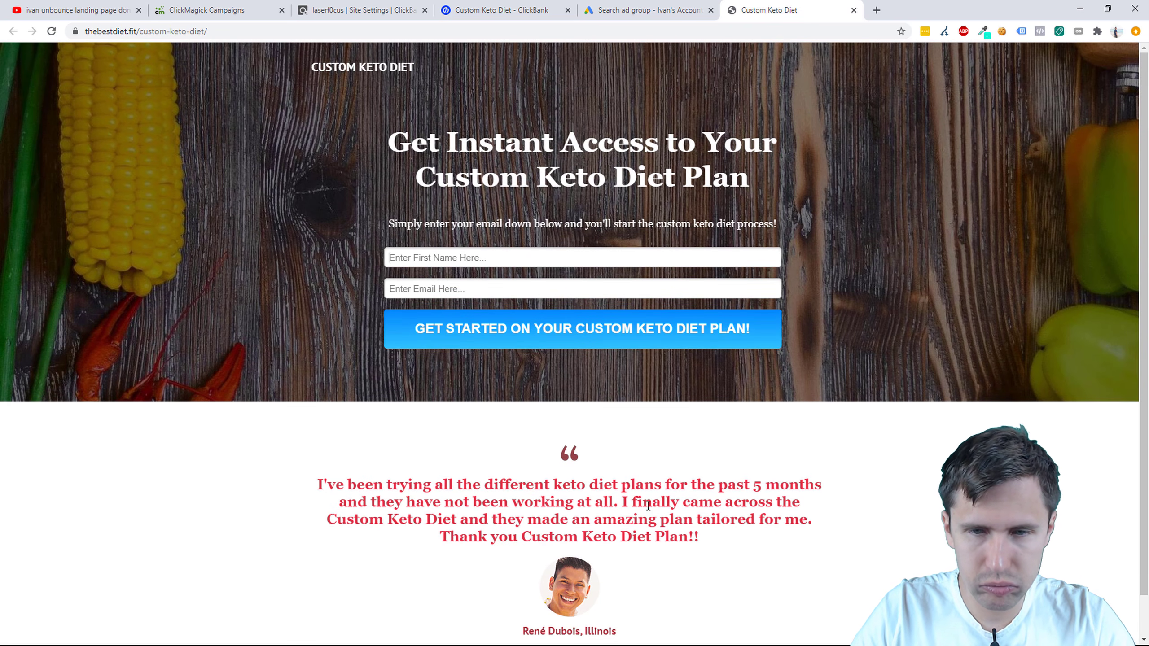
click(636, 9)
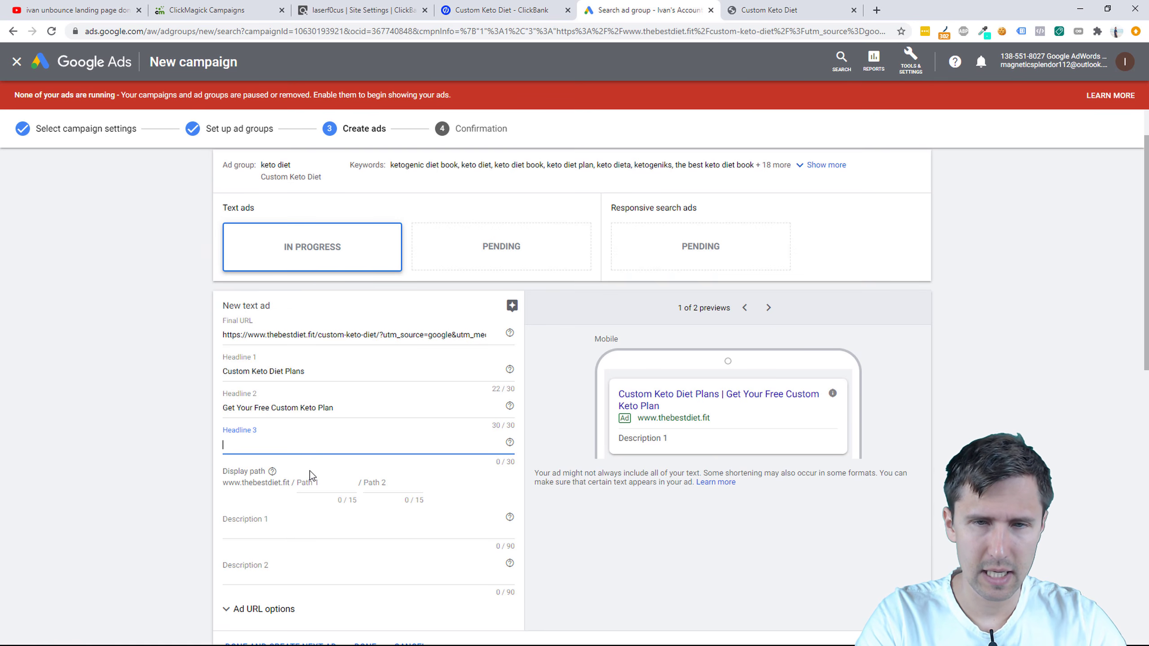
text(Offi)
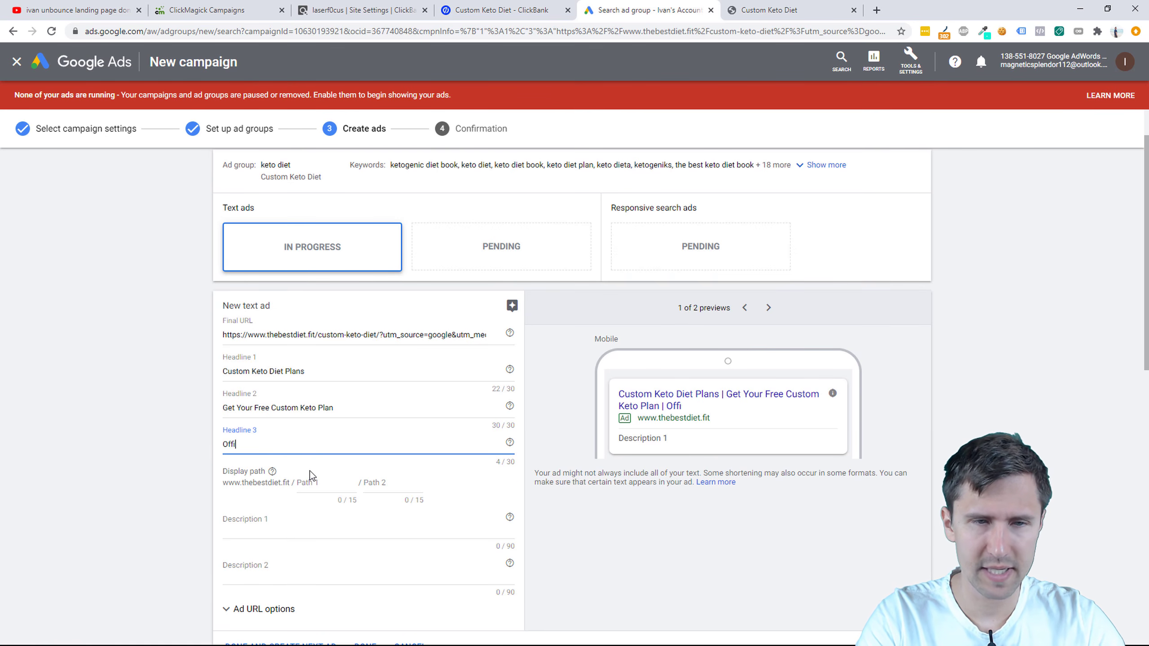
text(cial Website)
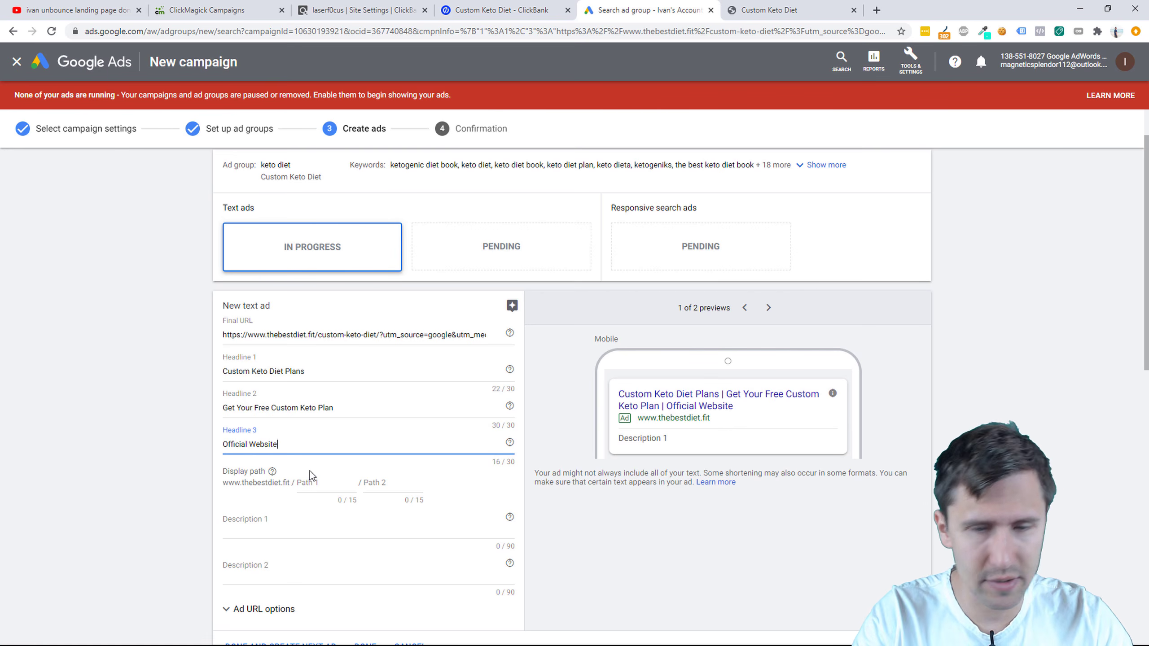
key(BackSpace)
key(BackSpace)
key(BackSpace)
key(BackSpace)
key(BackSpace)
key(BackSpace)
key(BackSpace)
key(BackSpace)
key(BackSpace)
key(BackSpace)
key(BackSpace)
key(BackSpace)
key(BackSpace)
key(BackSpace)
key(BackSpace)
text(O)
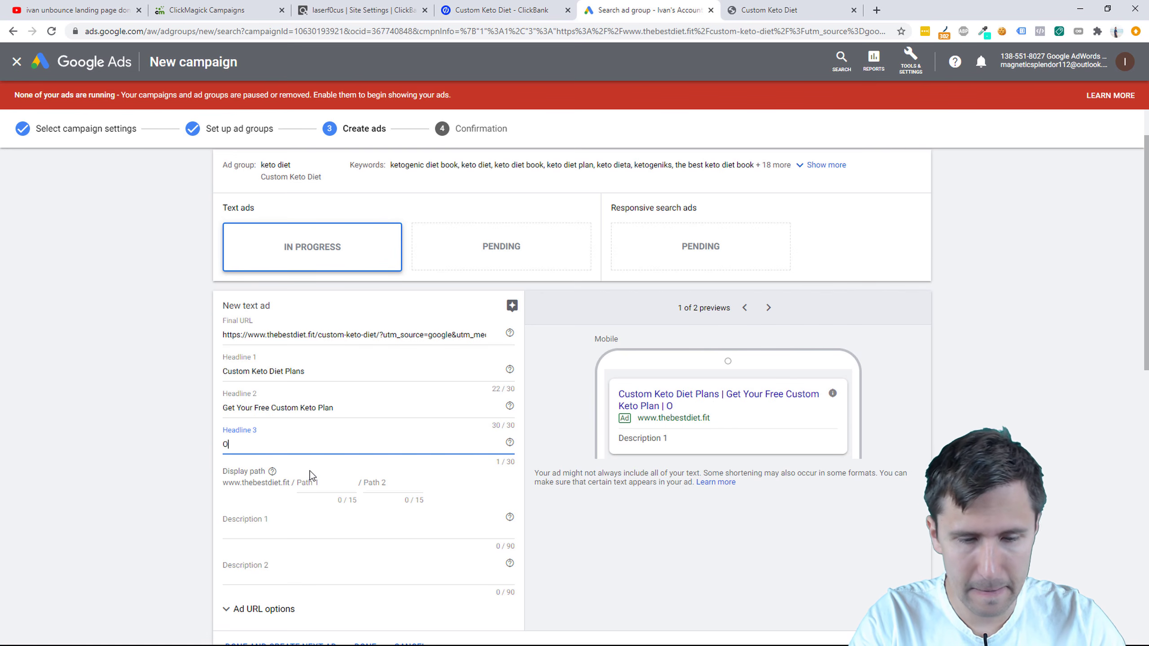
text(ver 50,)
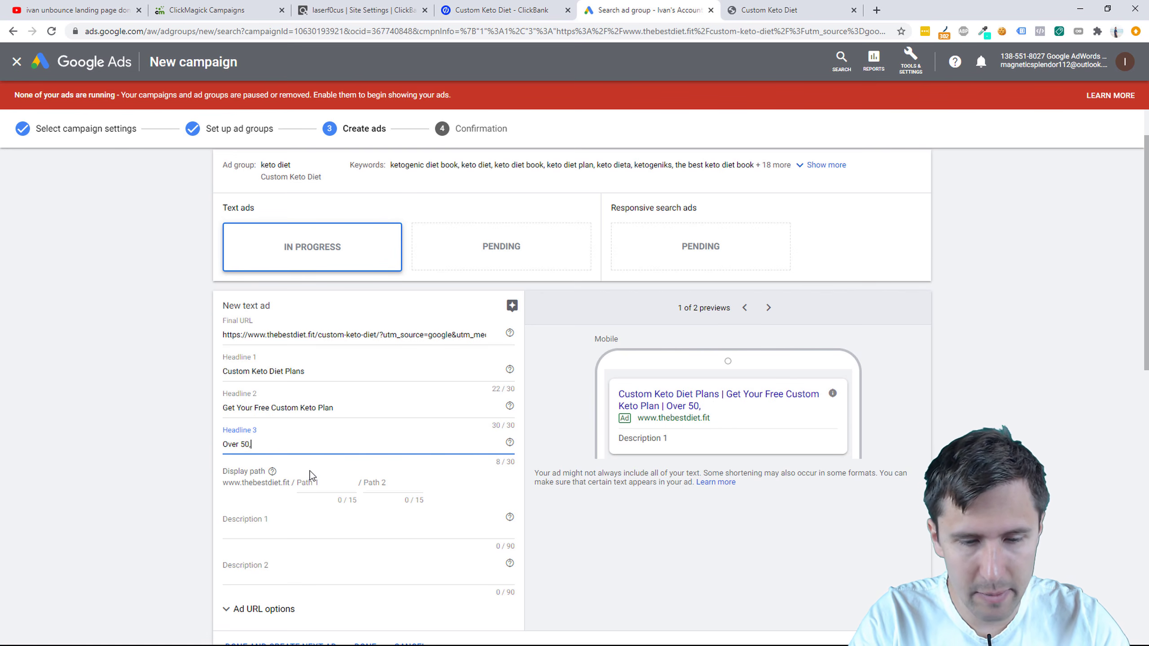
text(523+)
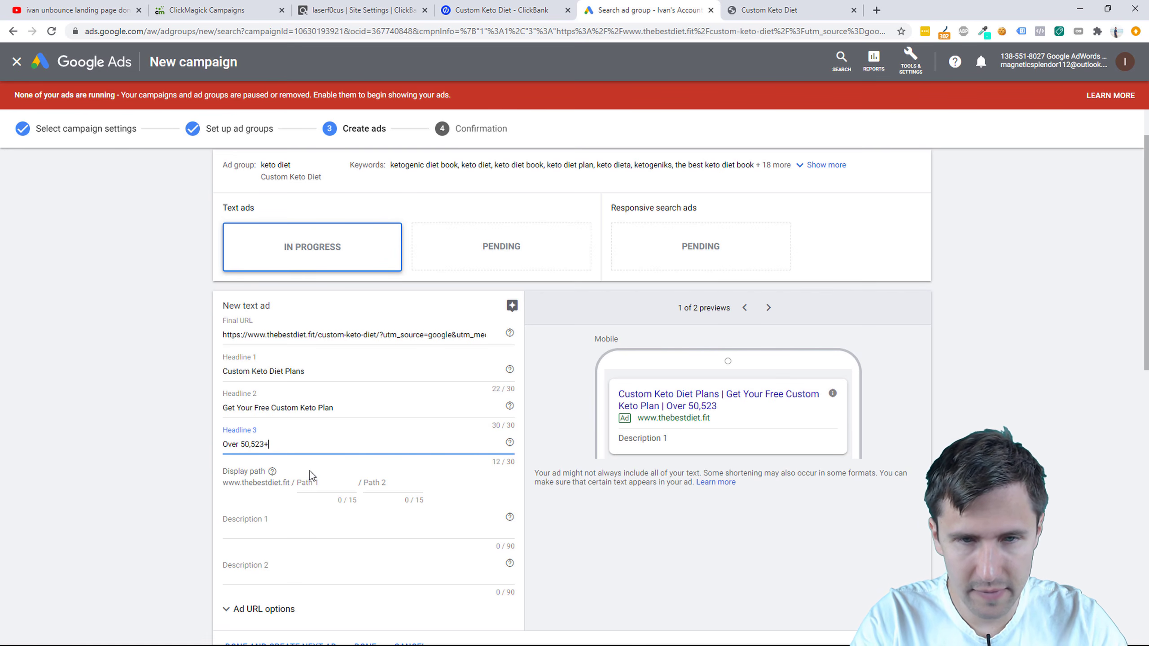
text( Happy )
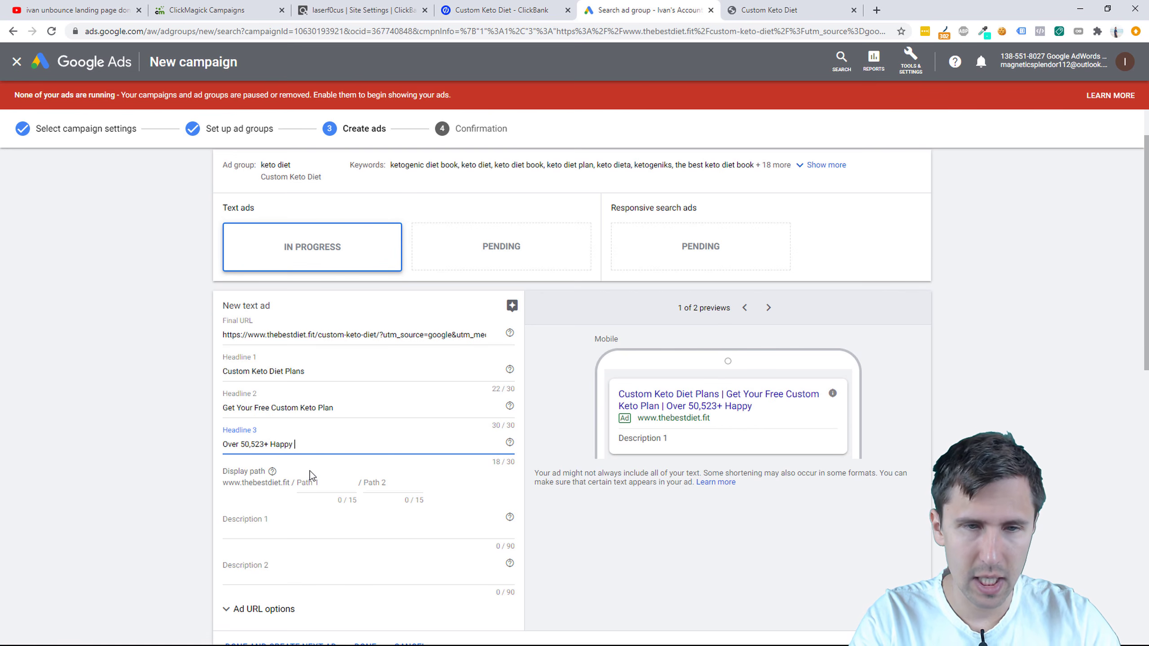
text(Clients)
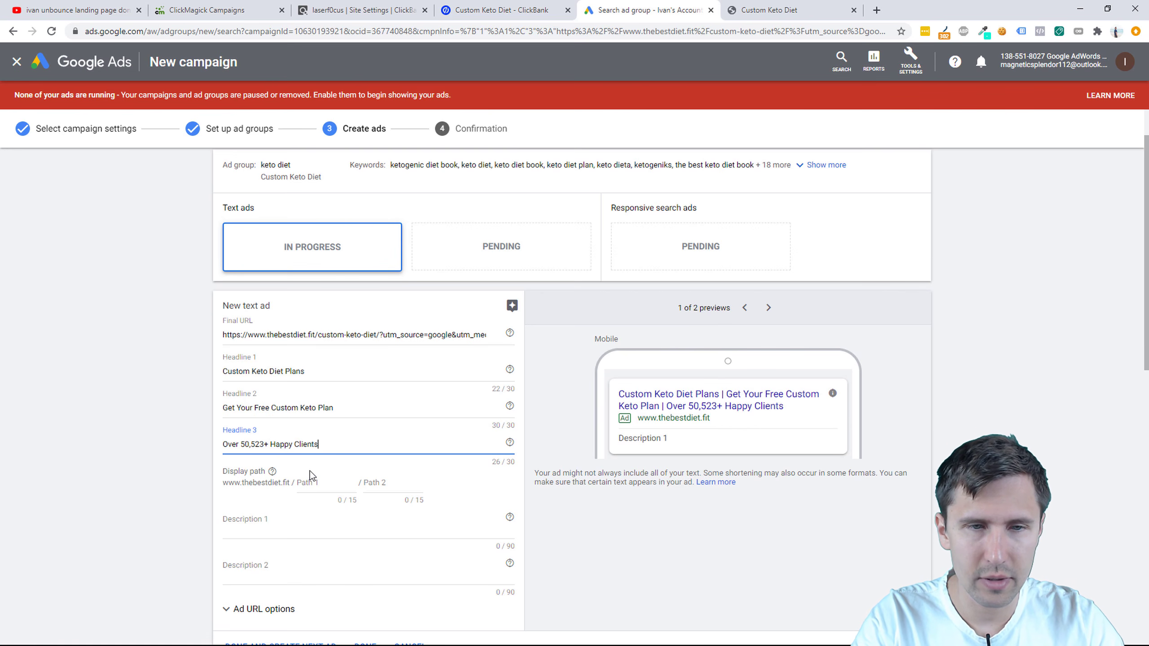
key(BackSpace)
key(BackSpace)
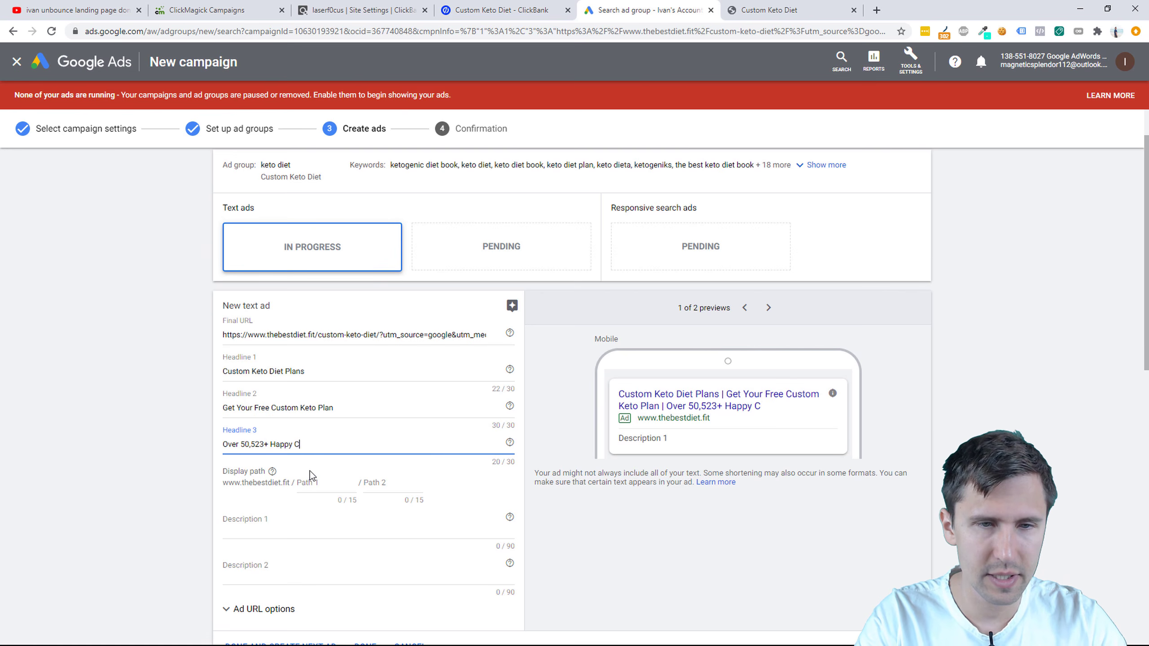
key(BackSpace)
key(BackSpace)
key(BackSpace)
key(BackSpace)
key(BackSpace)
key(BackSpace)
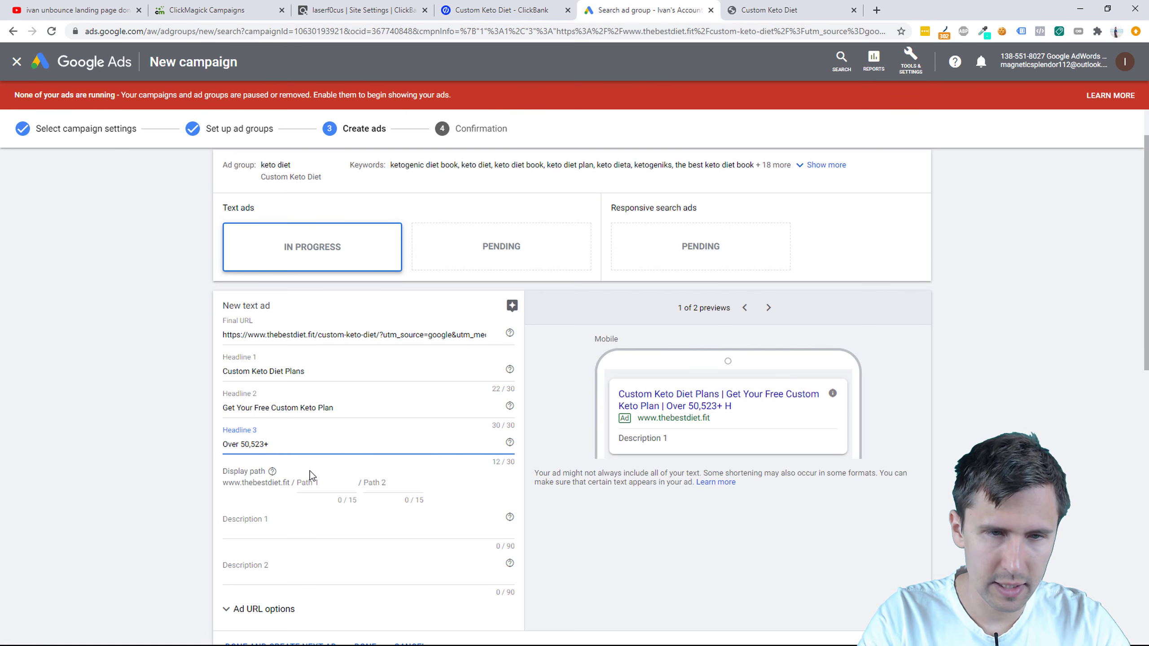
text(Downloads)
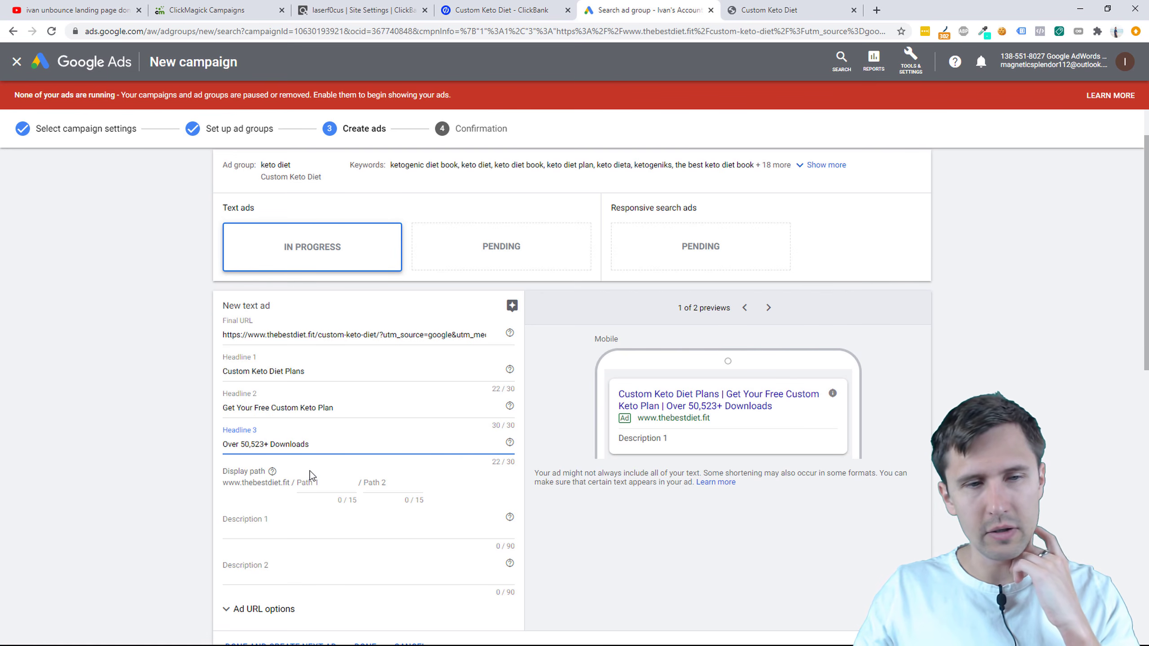
triple_click(275, 447)
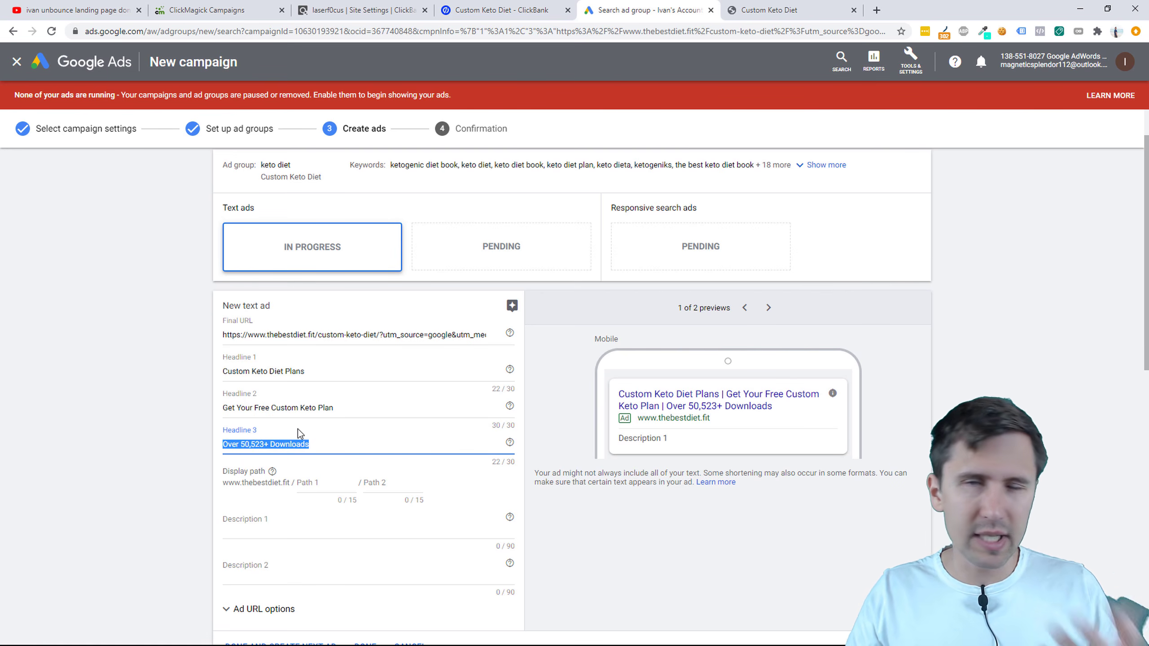
Step: Set the display path to CustomKetoPlan / FreePlans
scroll(148, 443, down, 1)
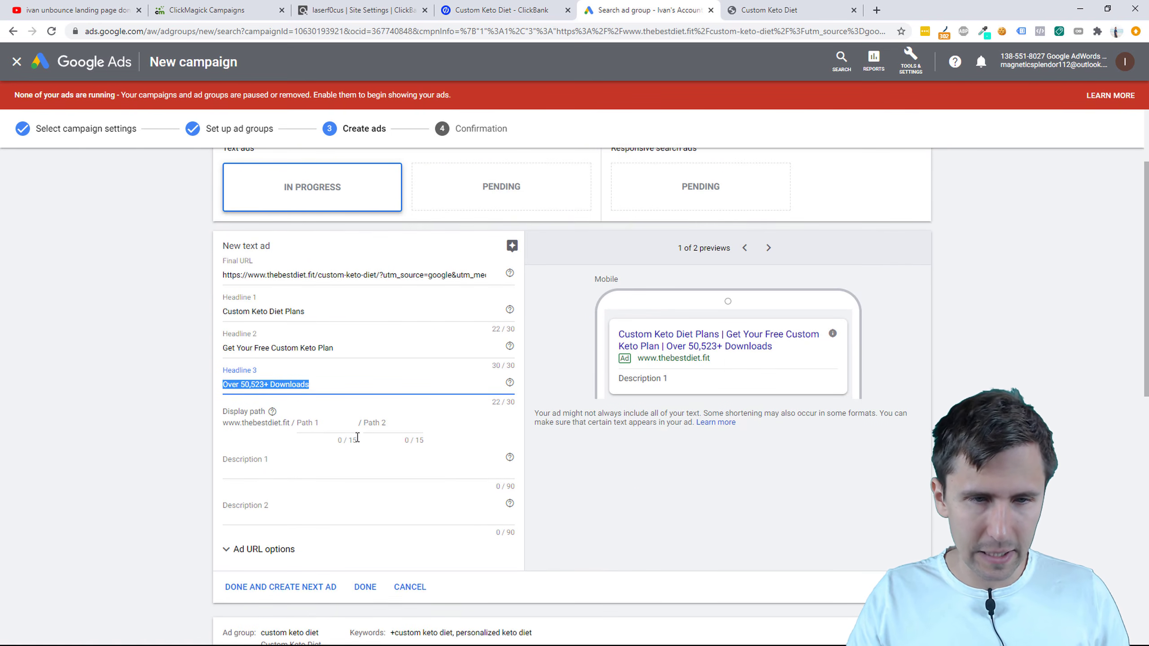
click(312, 423)
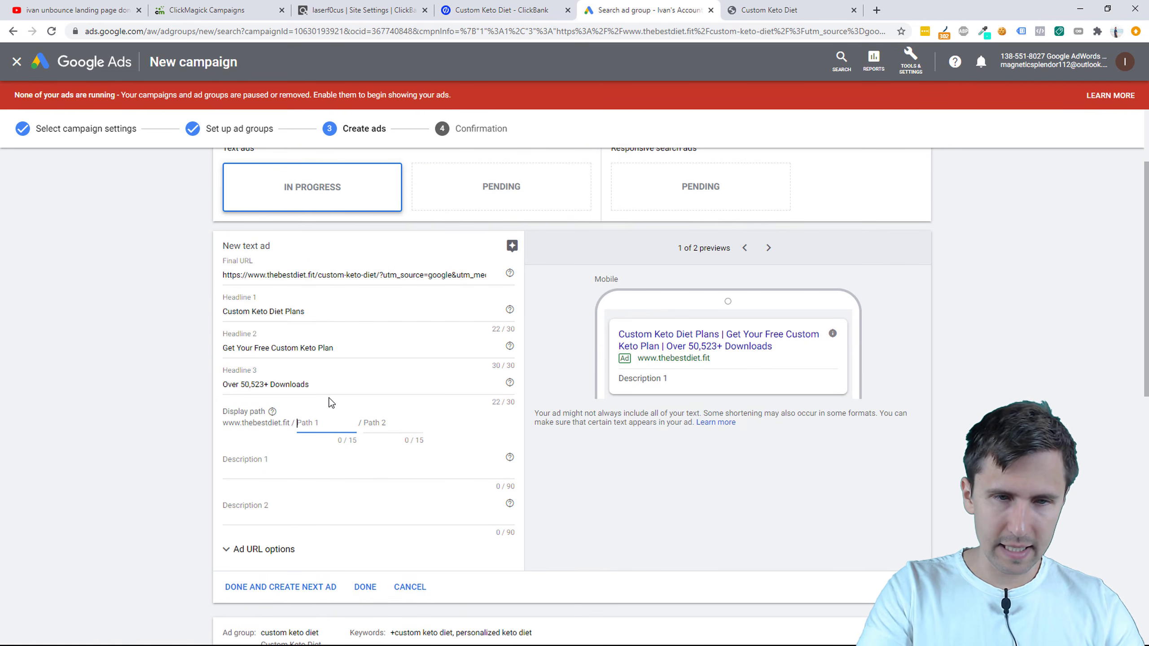
text(CustomKetoPlan)
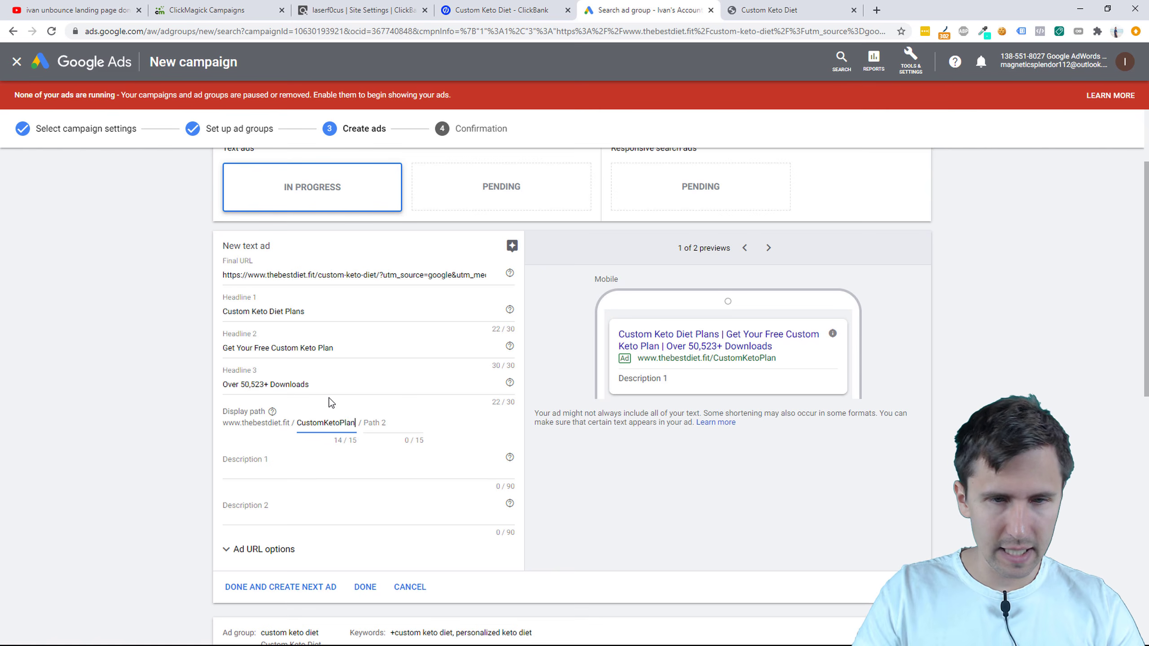
click(391, 426)
text(Fre)
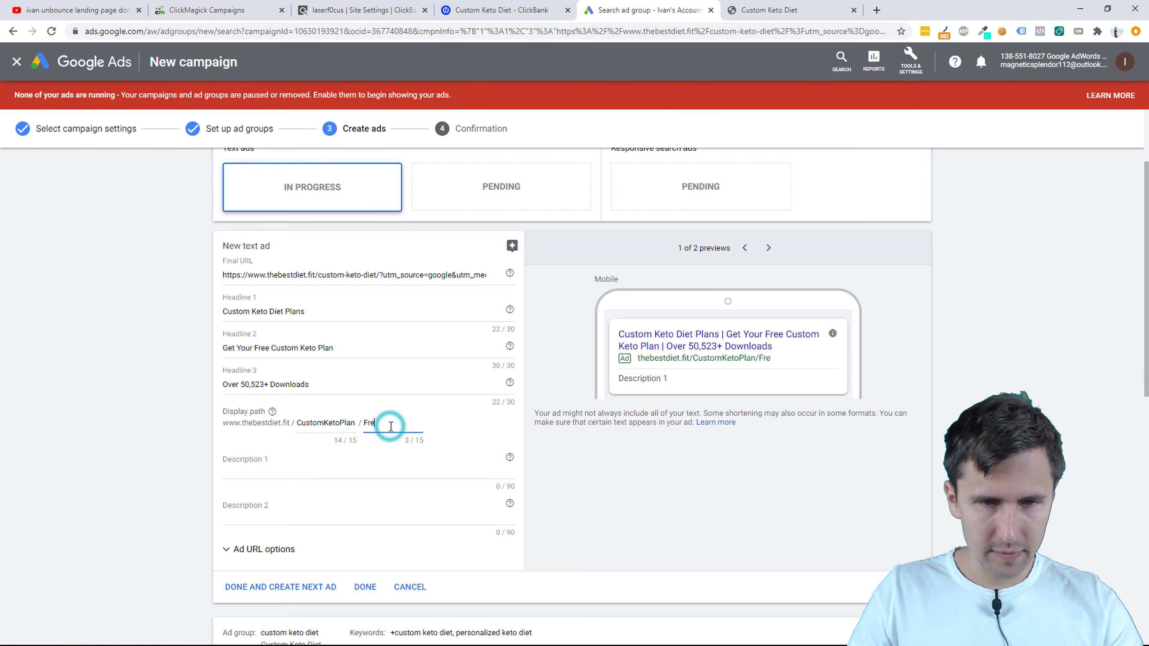
text(ePlans)
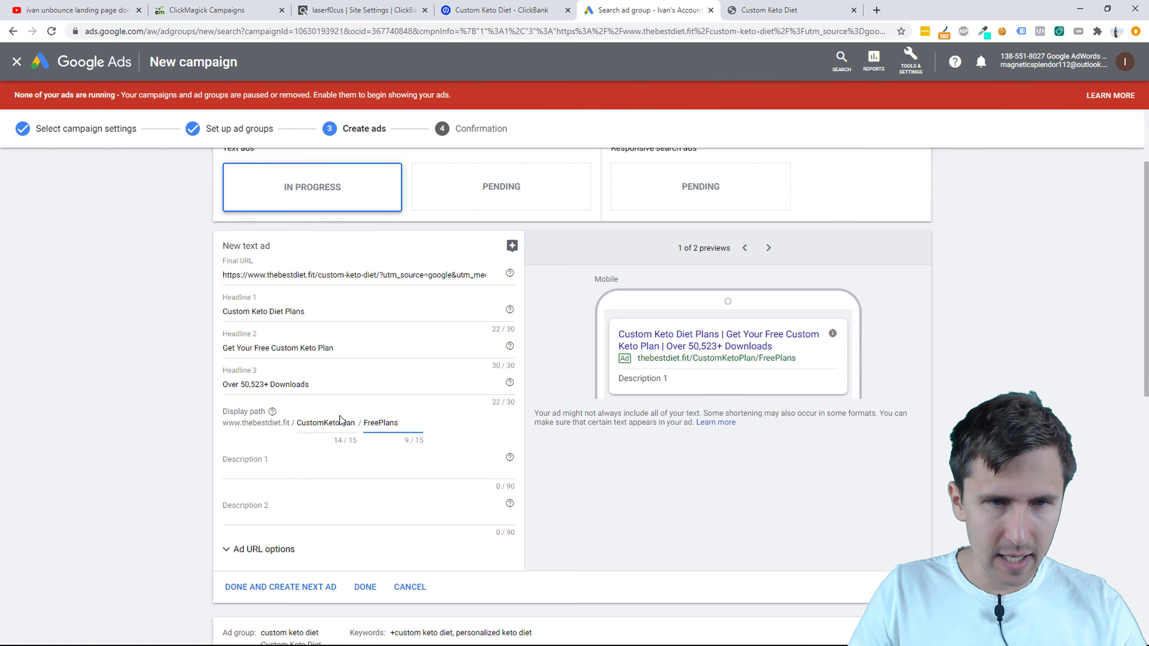
click(269, 459)
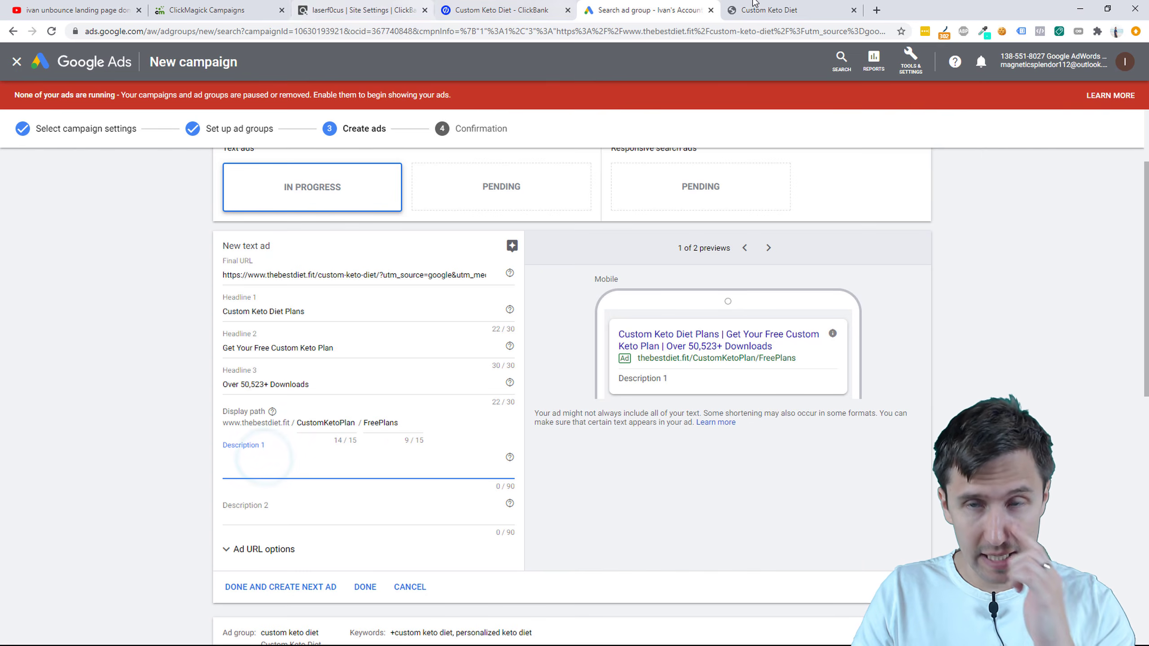
click(770, 5)
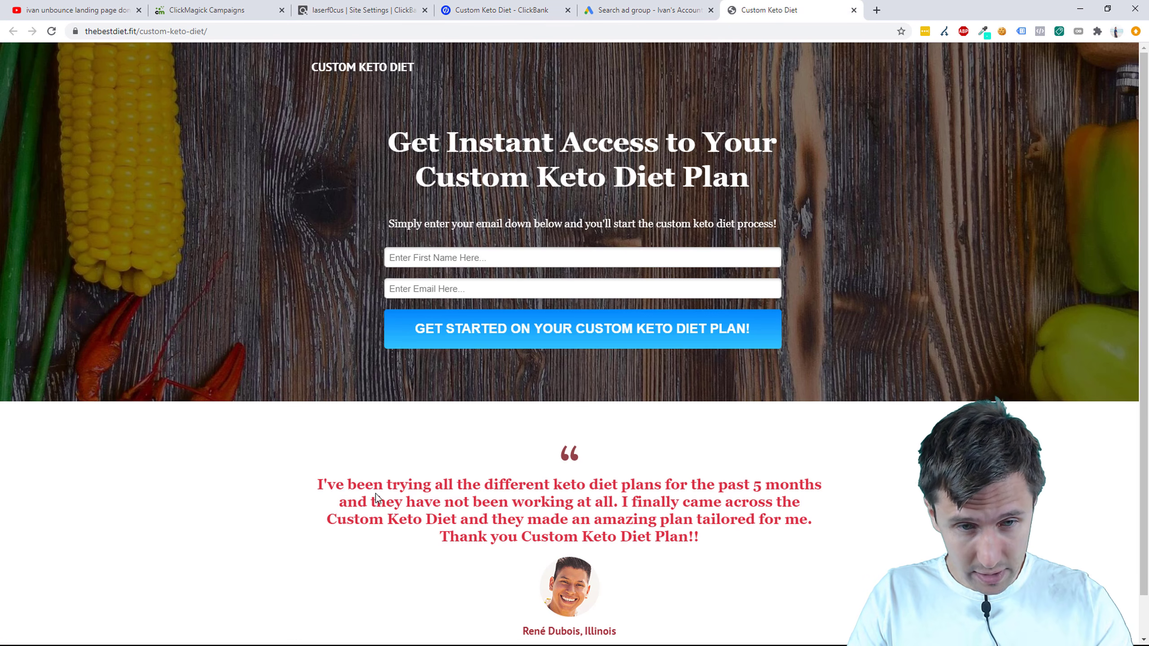
Step: Copy the 'I finally came across…' testimonial sentence from the landing page into Description 1
click(321, 485)
drag(321, 485, 817, 485)
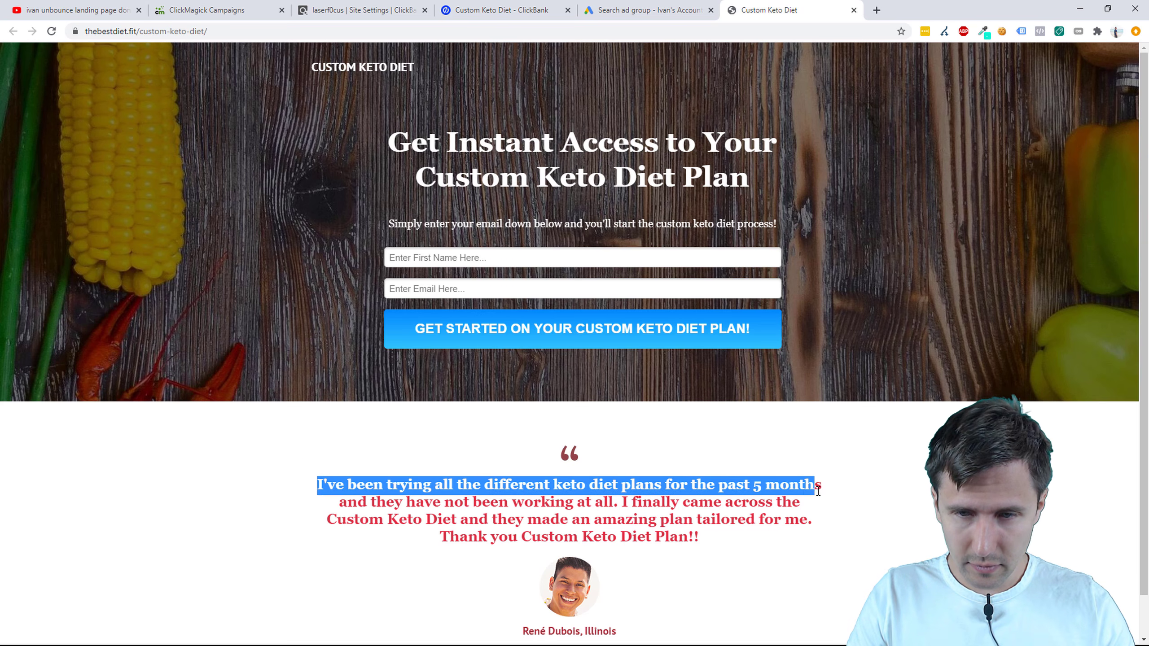
click(699, 516)
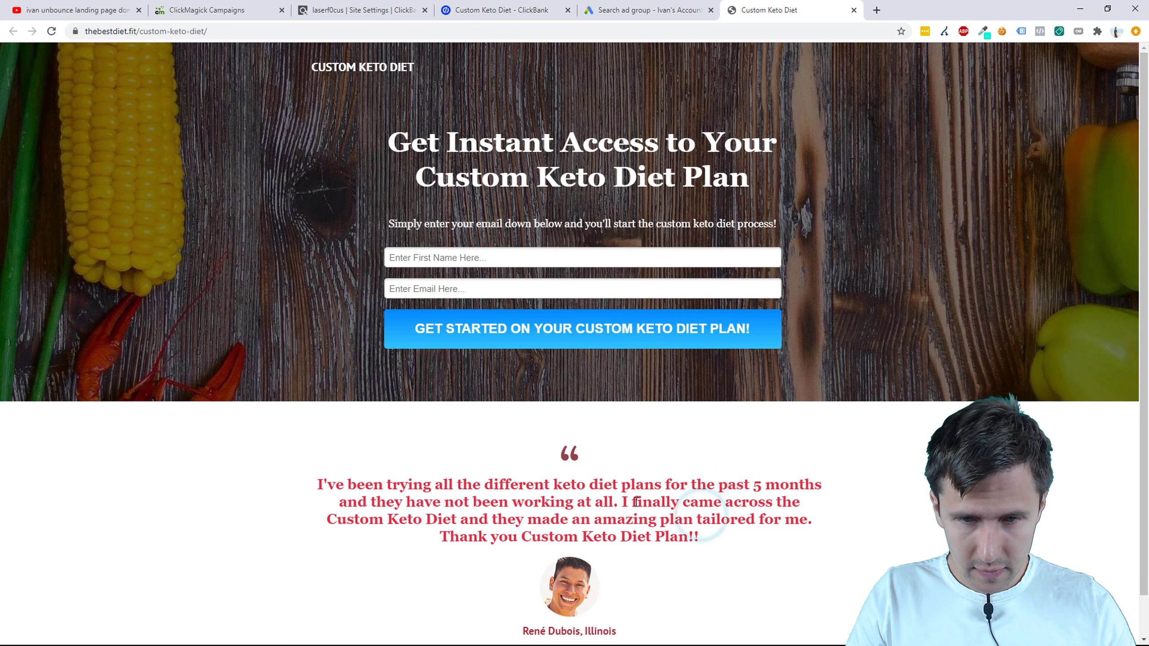
drag(620, 502, 822, 521)
key(ctrl+c)
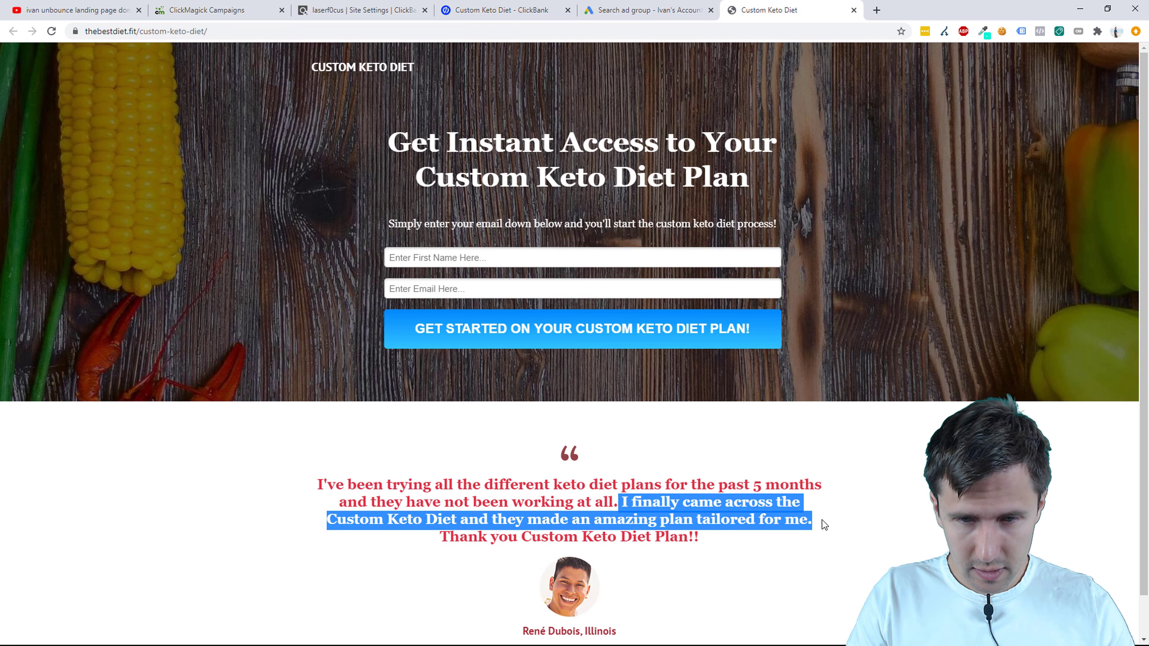
click(628, 9)
key(ctrl+v)
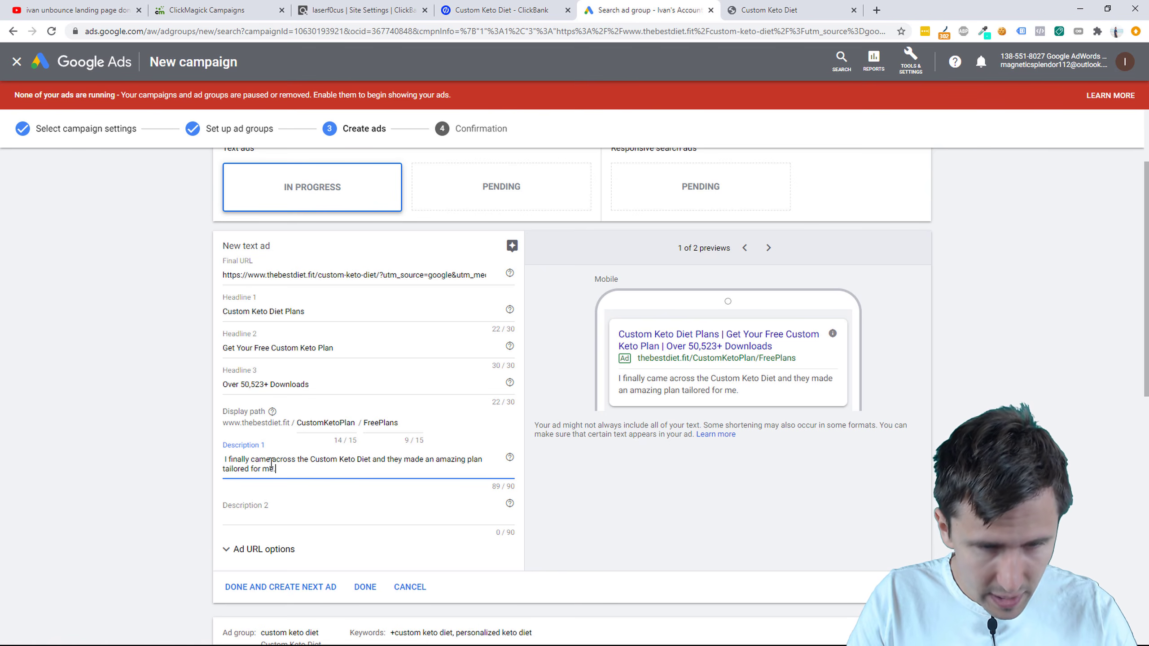
Step: Wrap Description 1 in quotation marks, dropping the leading space and trailing period
click(252, 461)
click(225, 458)
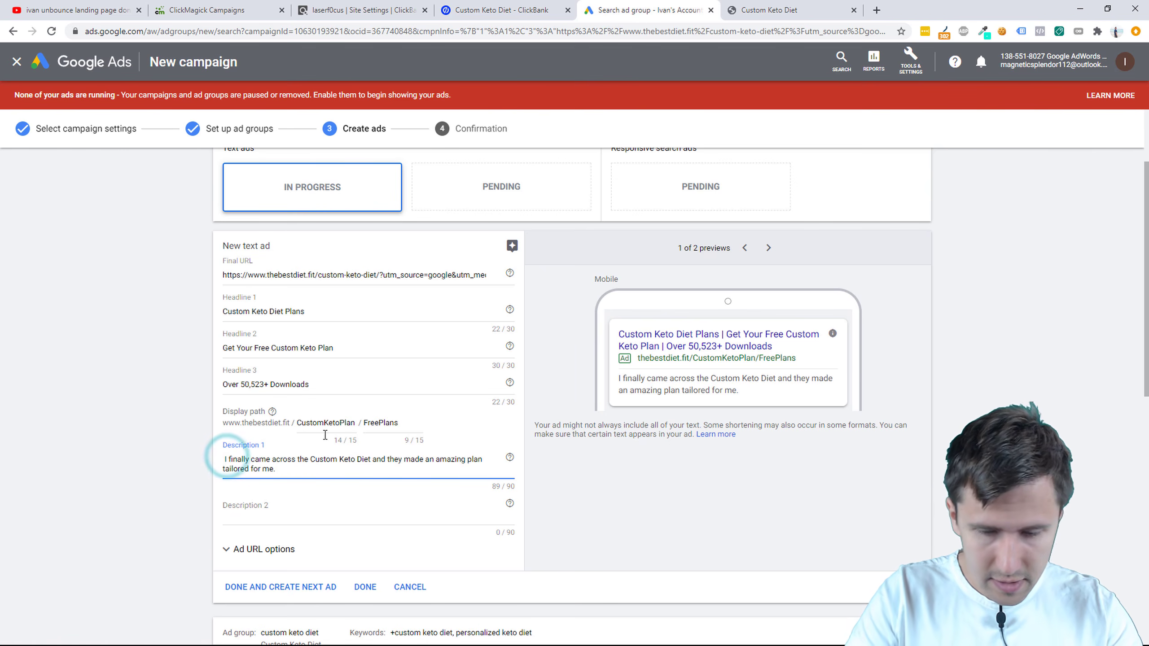
key(BackSpace)
text(")
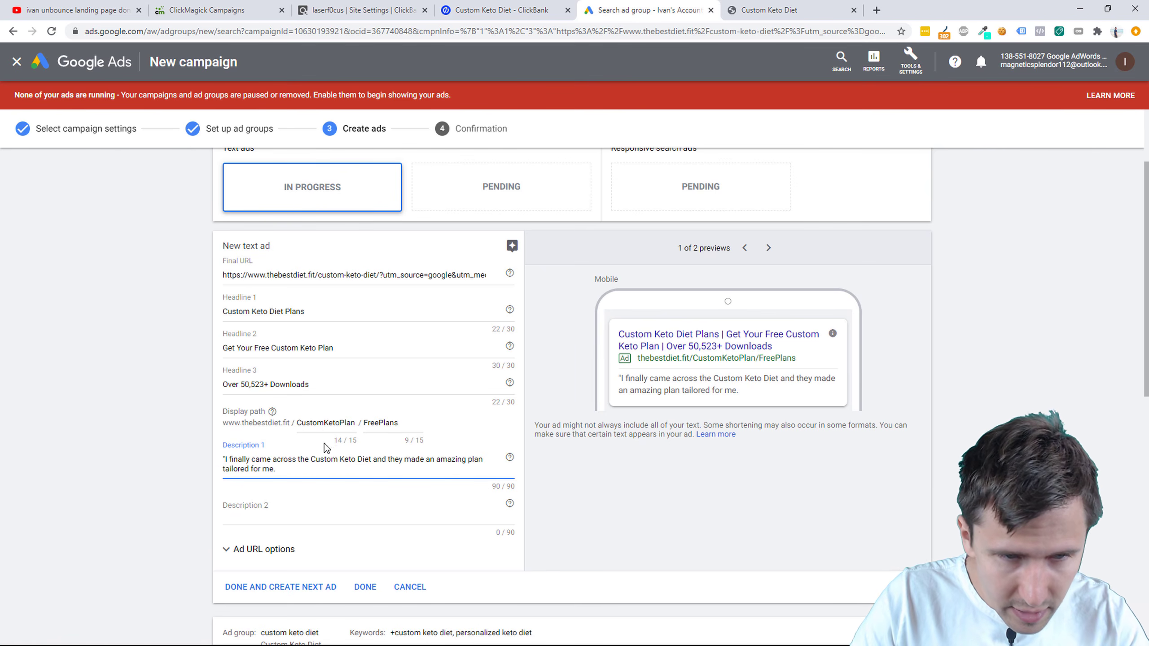
click(279, 470)
key(BackSpace)
text(")
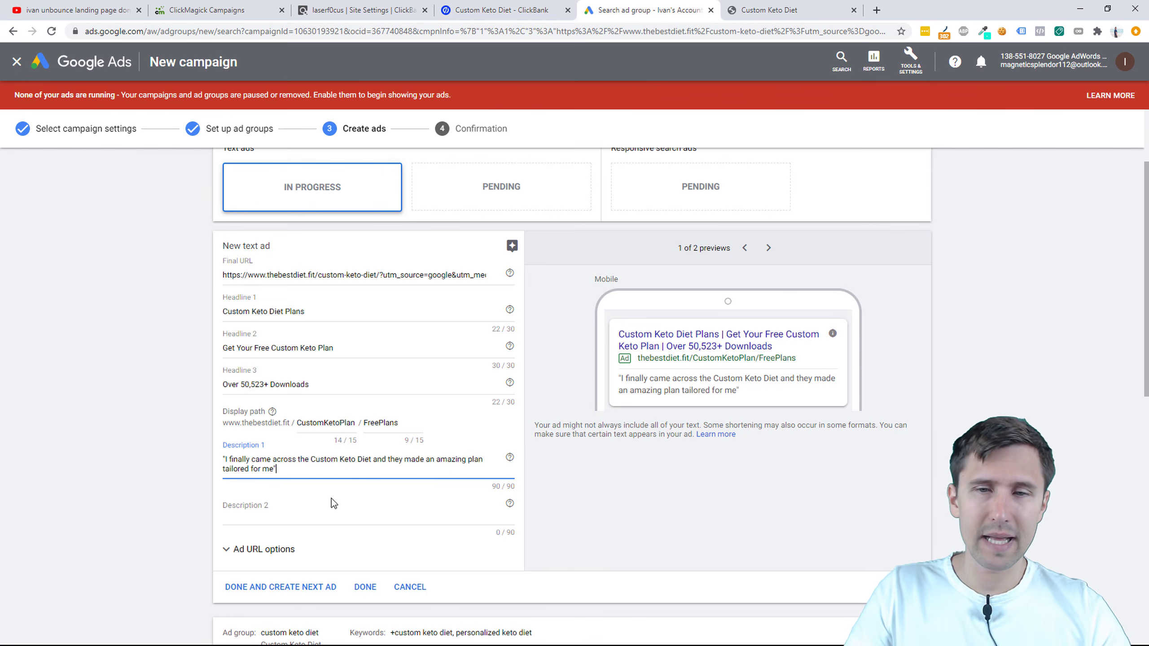
Step: Begin Description 2 with the word 'Get'
click(284, 519)
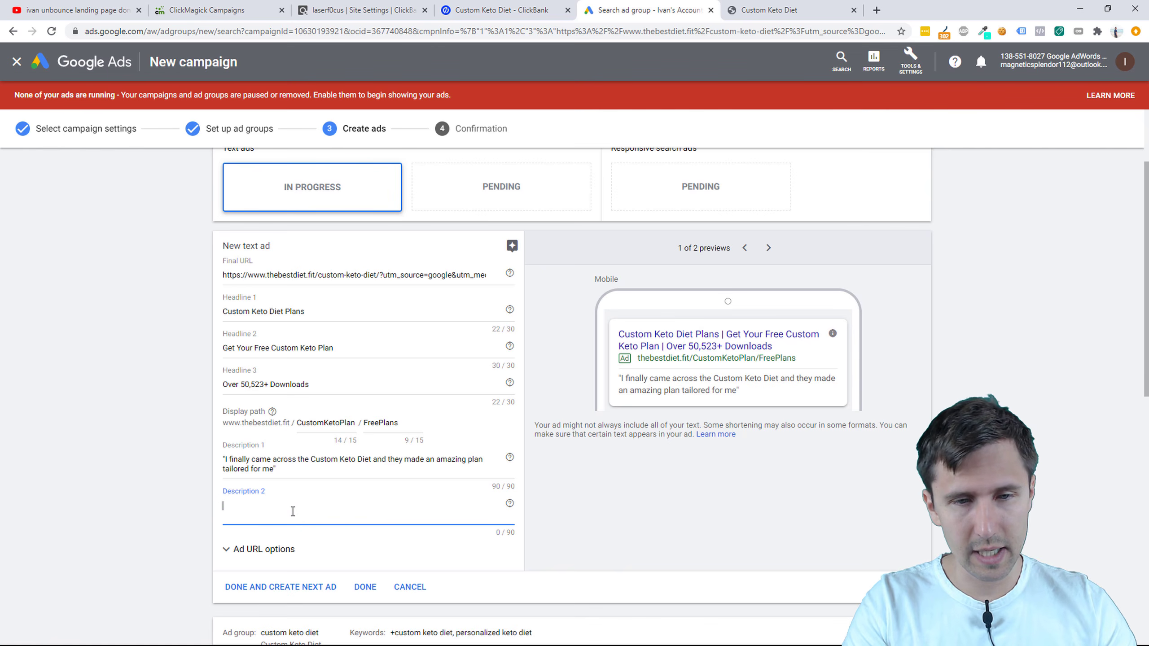
text(Get)
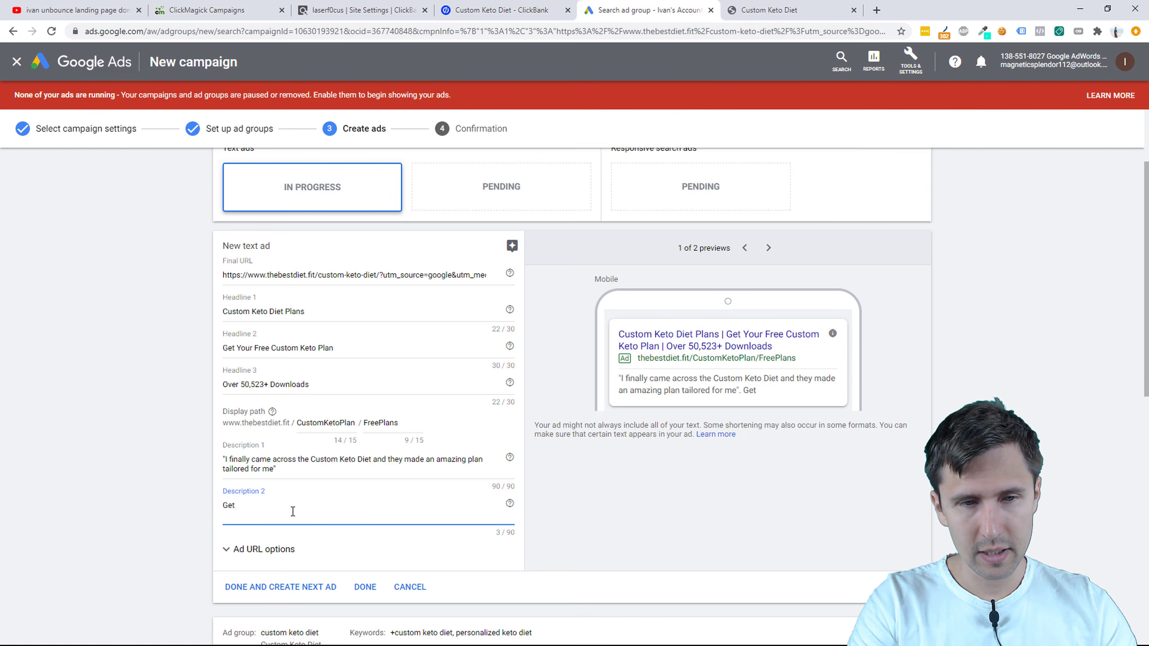
text( You)
key(BackSpace)
key(BackSpace)
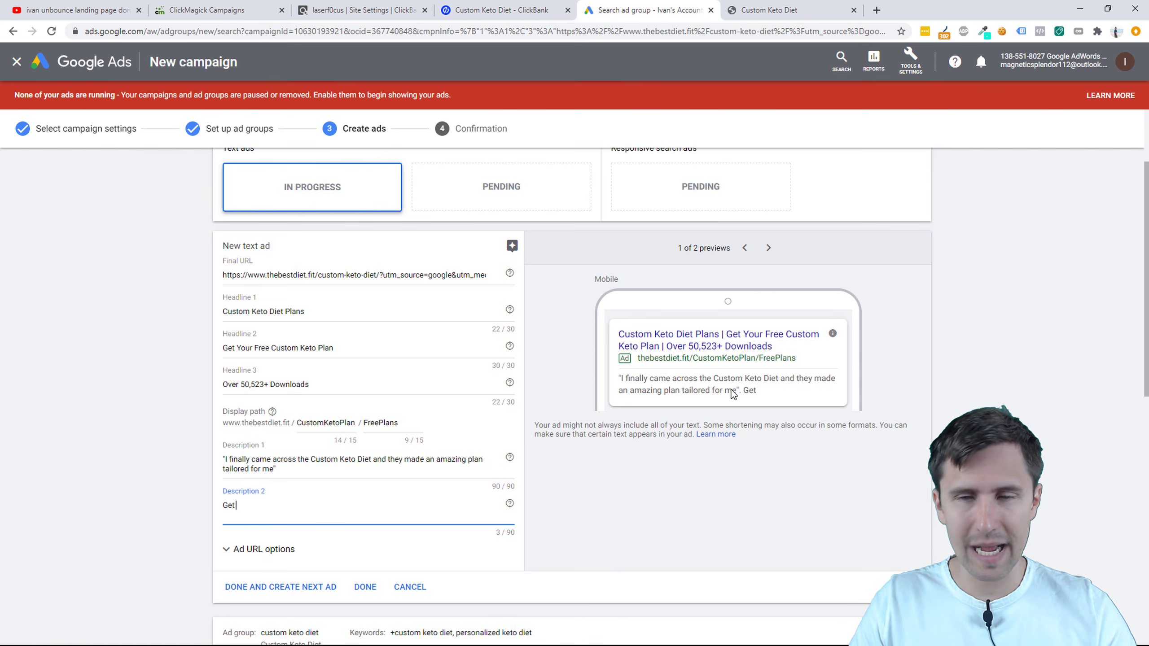
Step: Capitalise 'Finally Came Across' in Description 1 and replace 'and' with '&' before 'They'
click(231, 460)
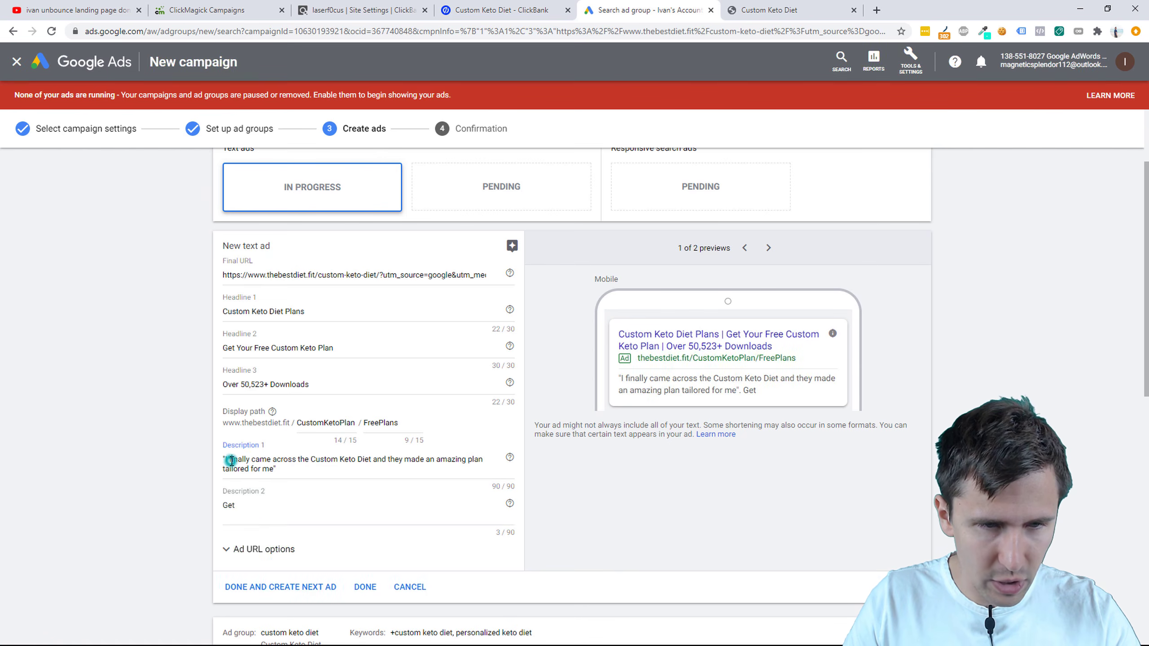
key(BackSpace)
text(F)
key(Right)
key(Right)
key(Right)
key(Right)
key(Right)
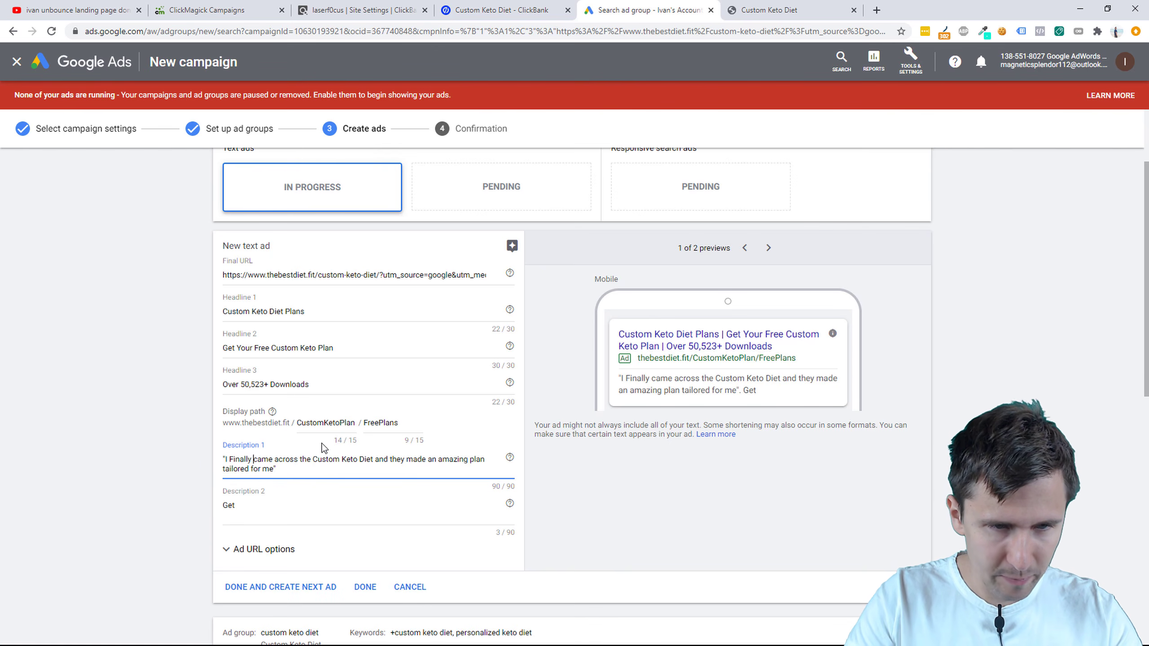
key(Delete)
text(C)
key(Delete)
text(A)
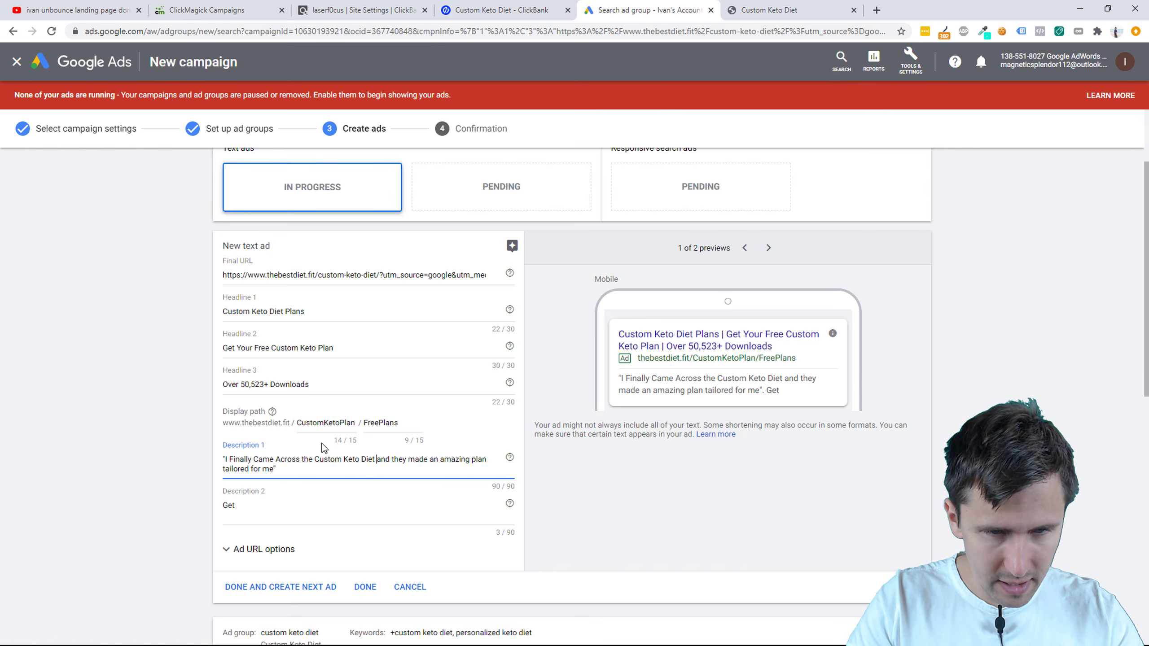
key(BackSpace)
key(BackSpace)
key(BackSpace)
text(&)
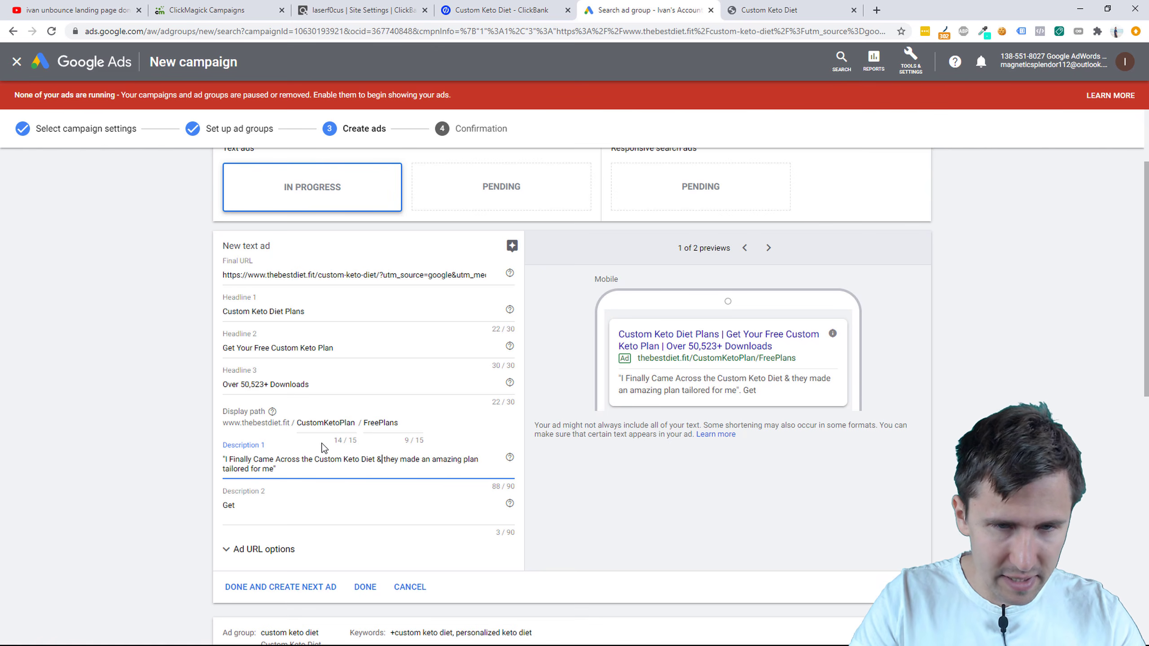
key(BackSpace)
text(T)
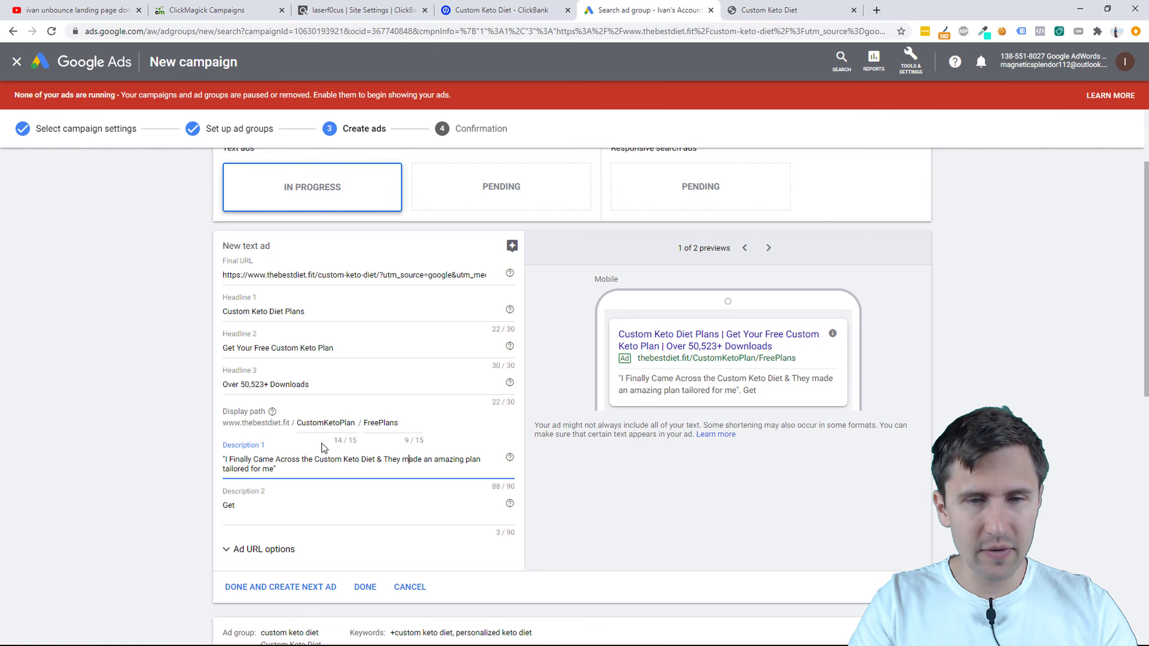
Step: Capitalise 'Made an Amazing Plan Tailored for Me', removing the stray 0 from 'M0ade'
key(BackSpace)
text(M)
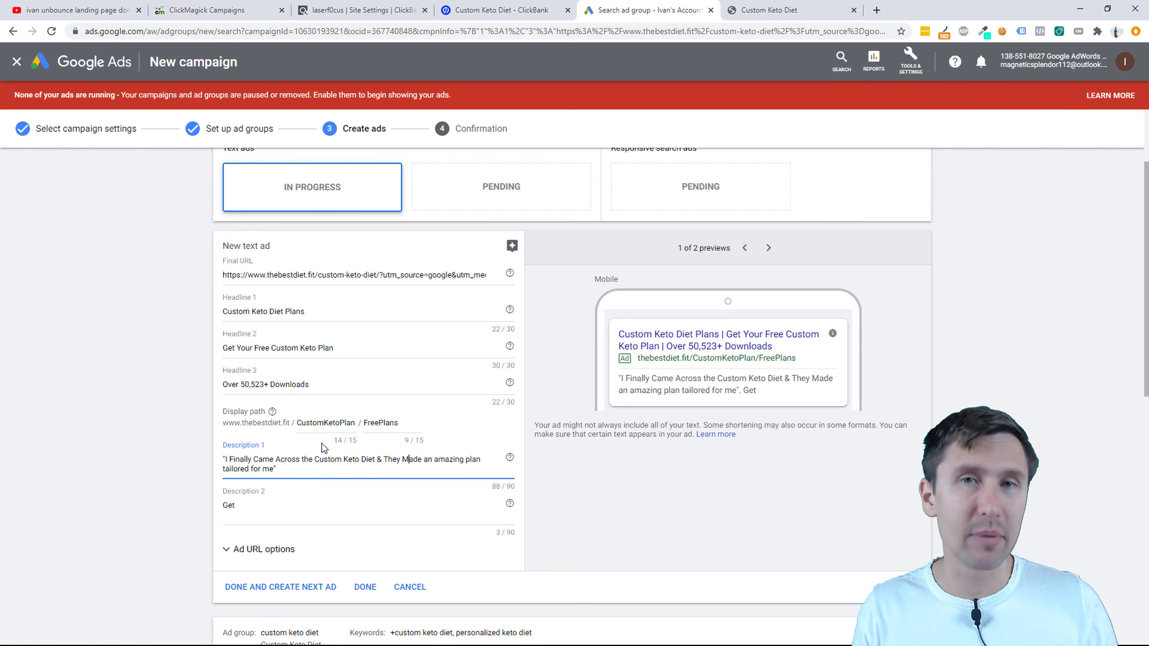
text(0)
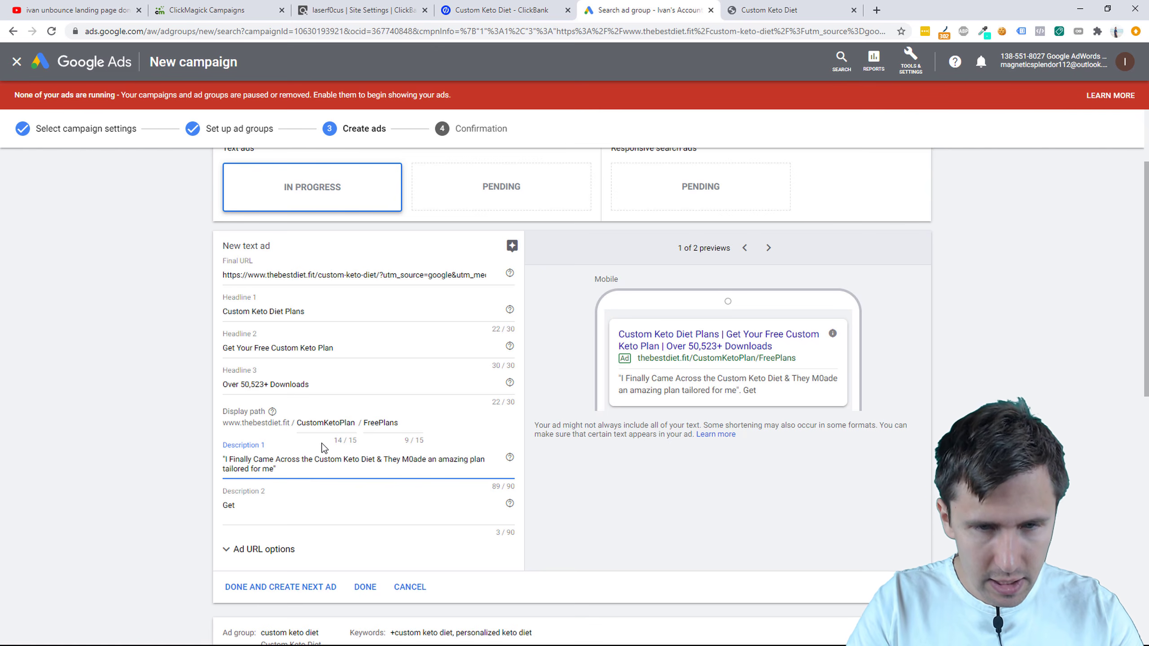
key(BackSpace)
key(Delete)
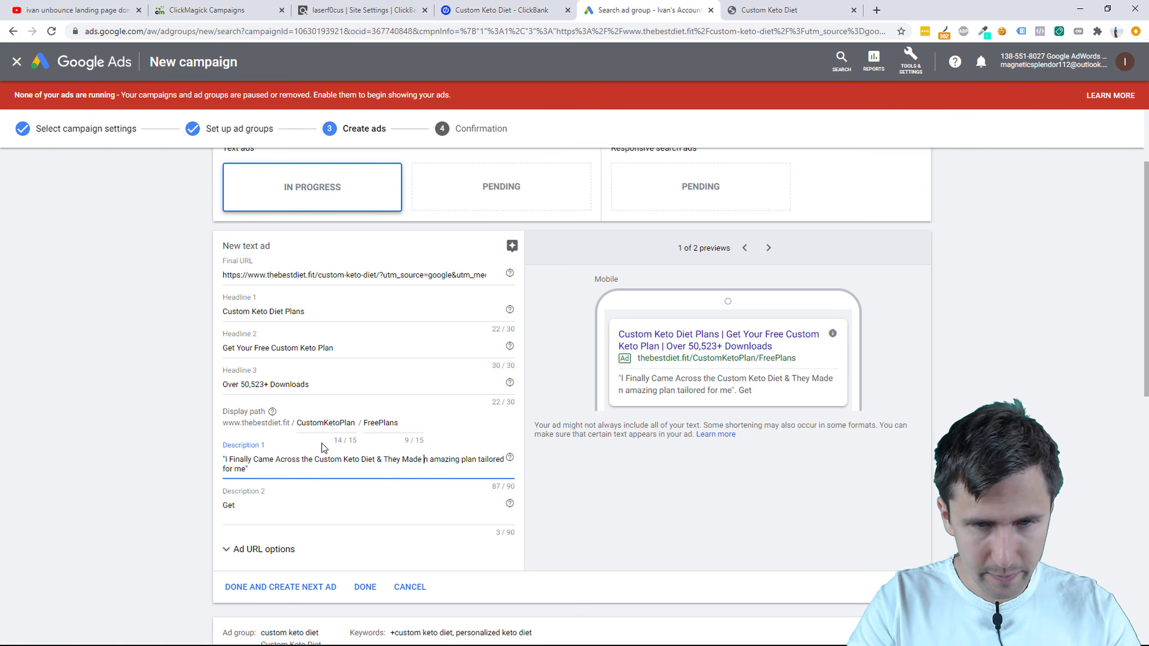
text(a)
key(Right)
key(Right)
key(Right)
key(BackSpace)
text(A)
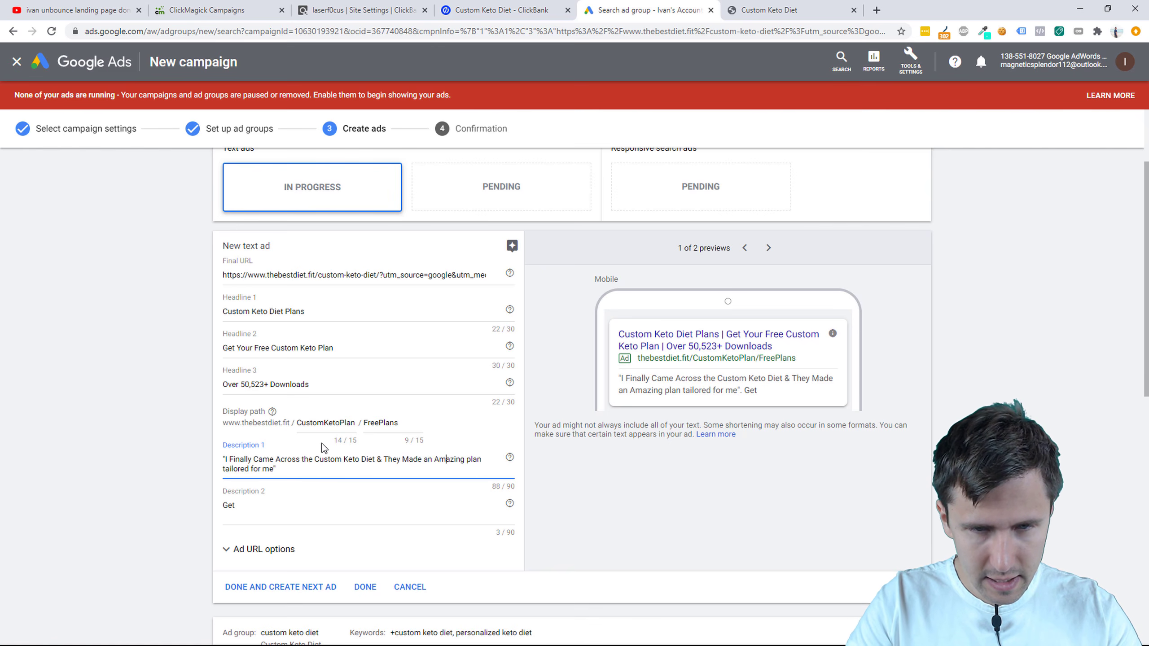
key(Delete)
text(P)
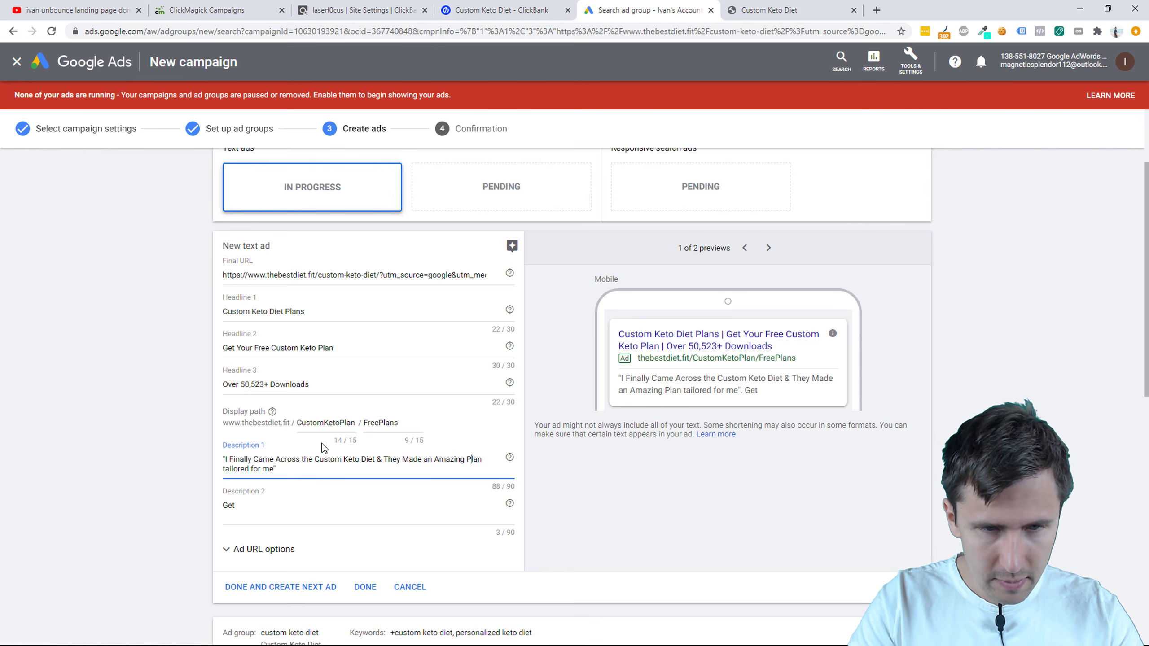
key(Right)
key(Right)
key(Delete)
text(T)
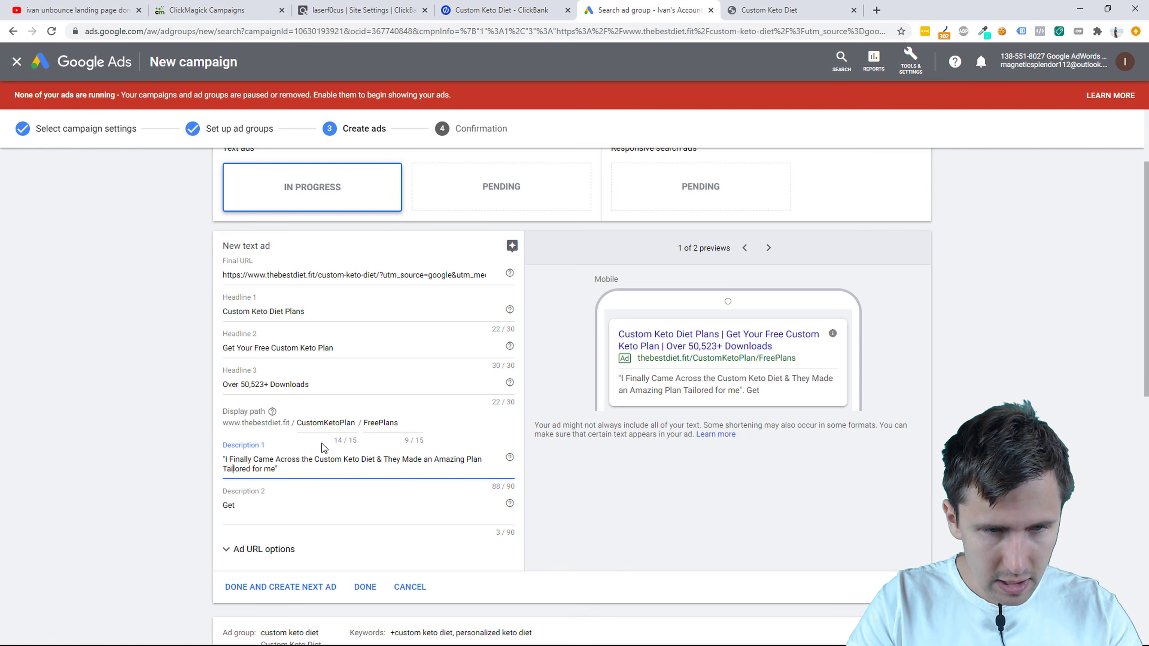
key(Right)
key(Right)
key(Right)
key(Right)
key(Right)
key(Right)
key(BackSpace)
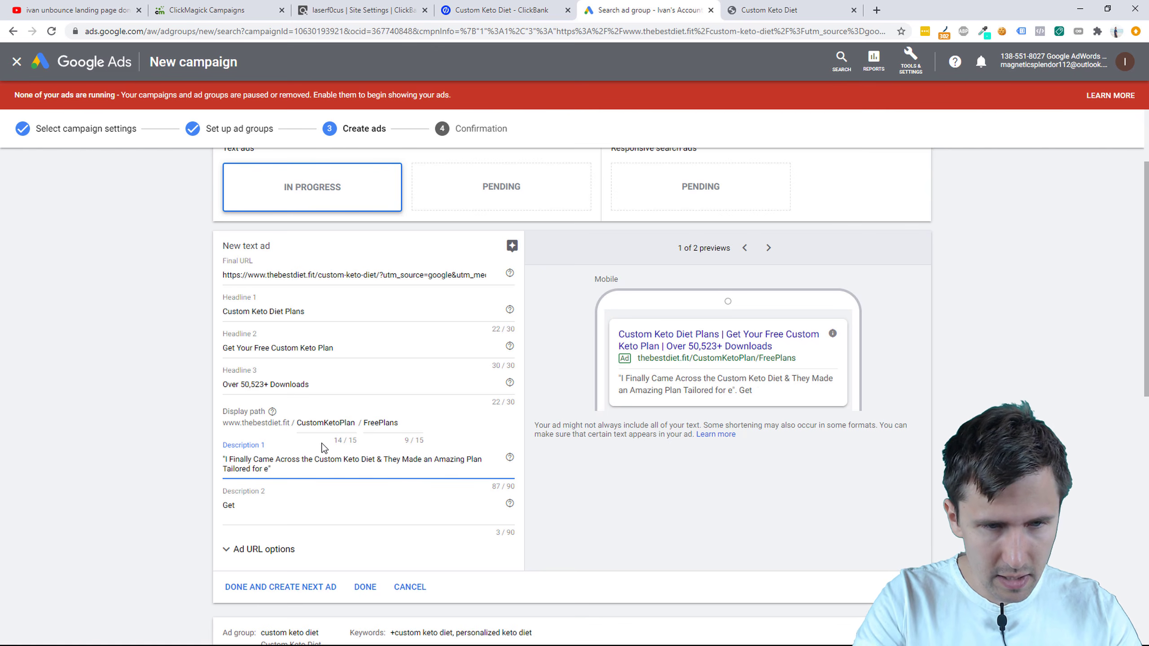
text(M)
key(Tab)
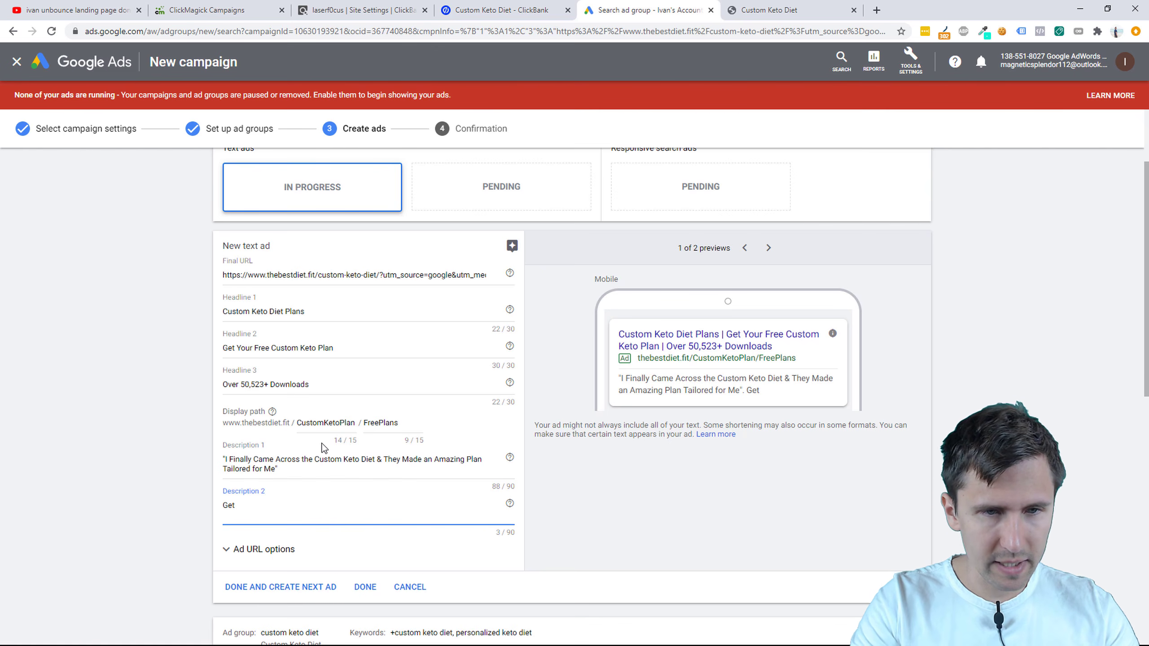
Step: Type Description 2 as 'Get Instant Access to Your Custom Keto Plan By Just Signing Up.'
text(Instant)
key(BackSpace)
key(BackSpace)
key(BackSpace)
key(BackSpace)
key(BackSpace)
key(BackSpace)
key(BackSpace)
key(BackSpace)
key(BackSpace)
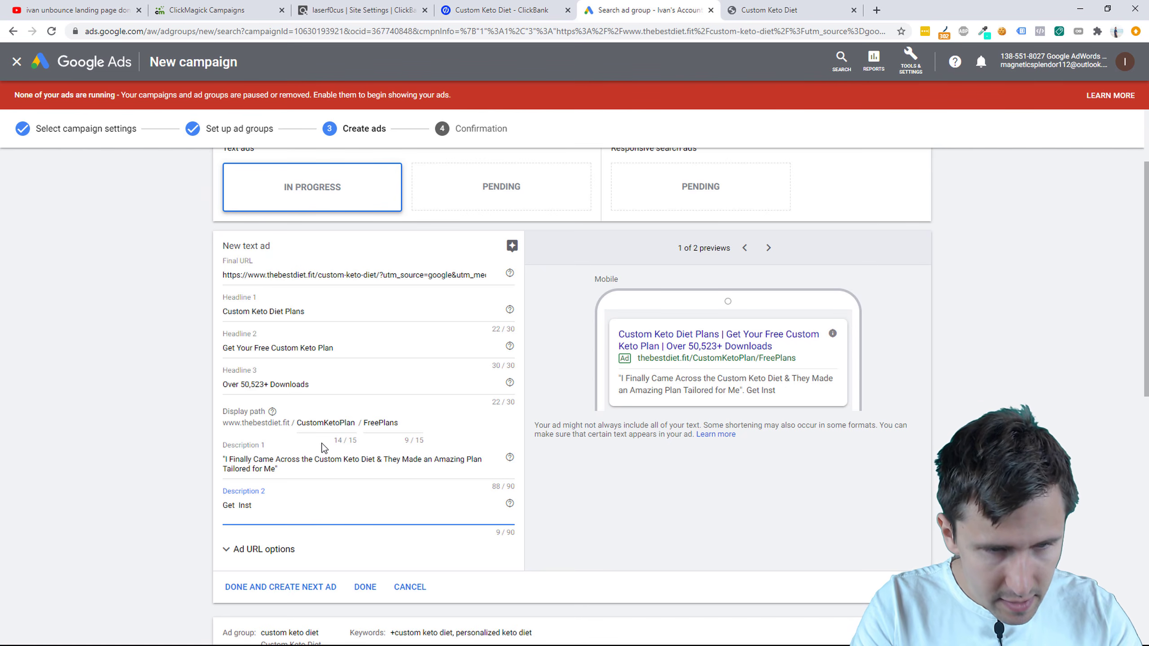
text(Instant A)
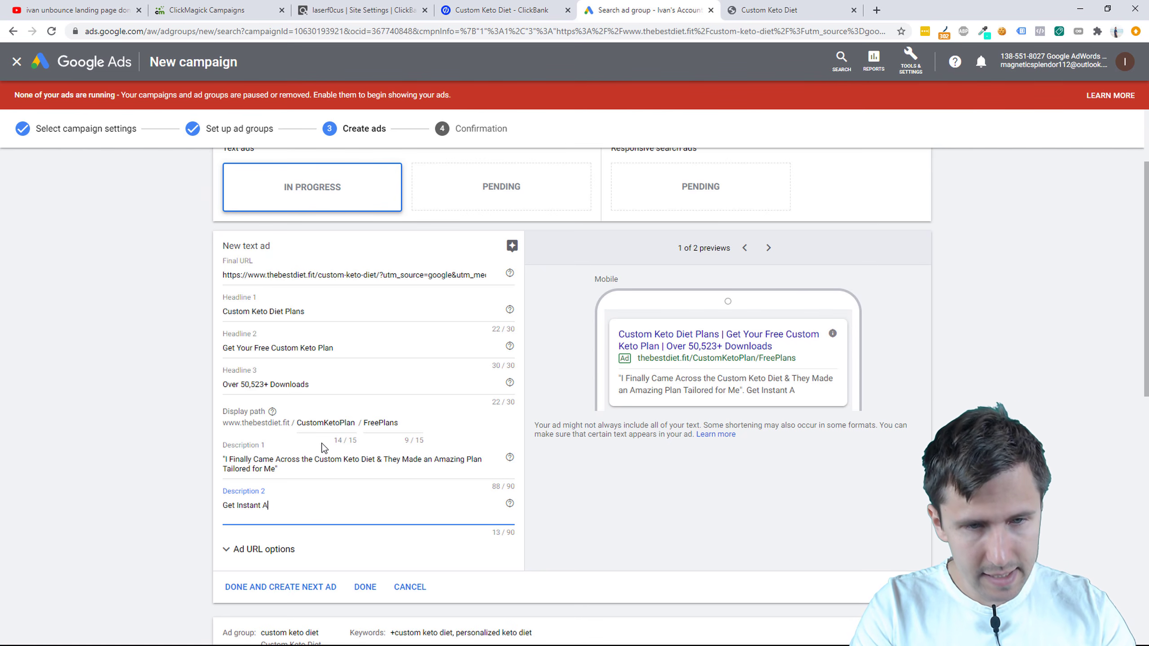
text(ccess to Your Cus)
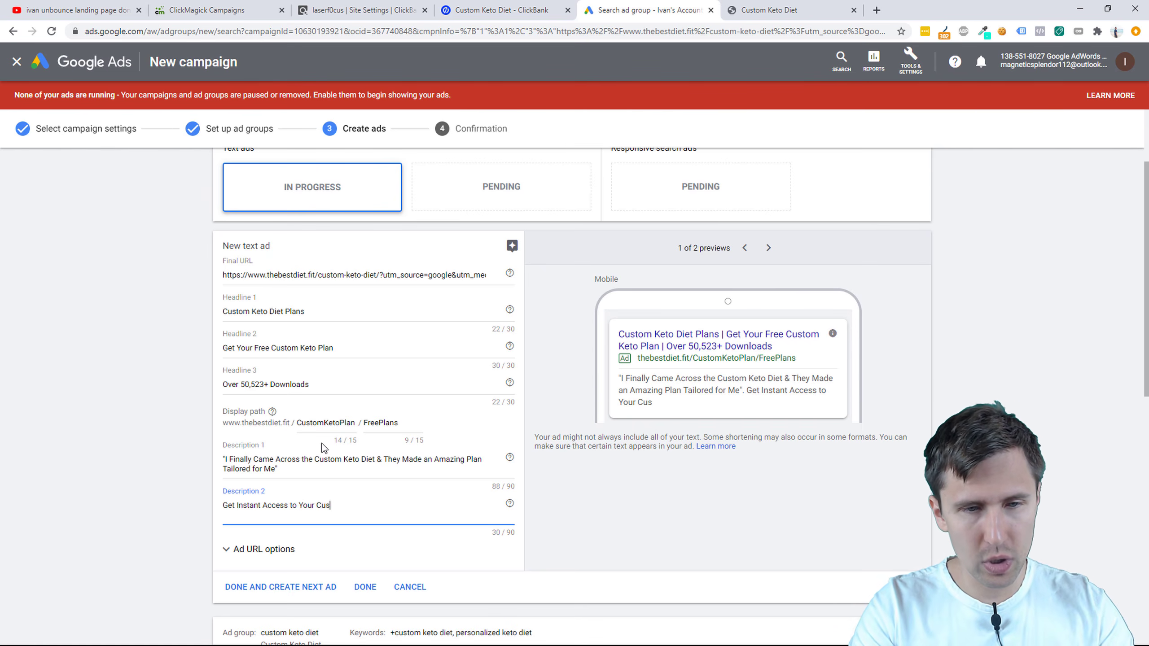
text(tom Keto Plan Right)
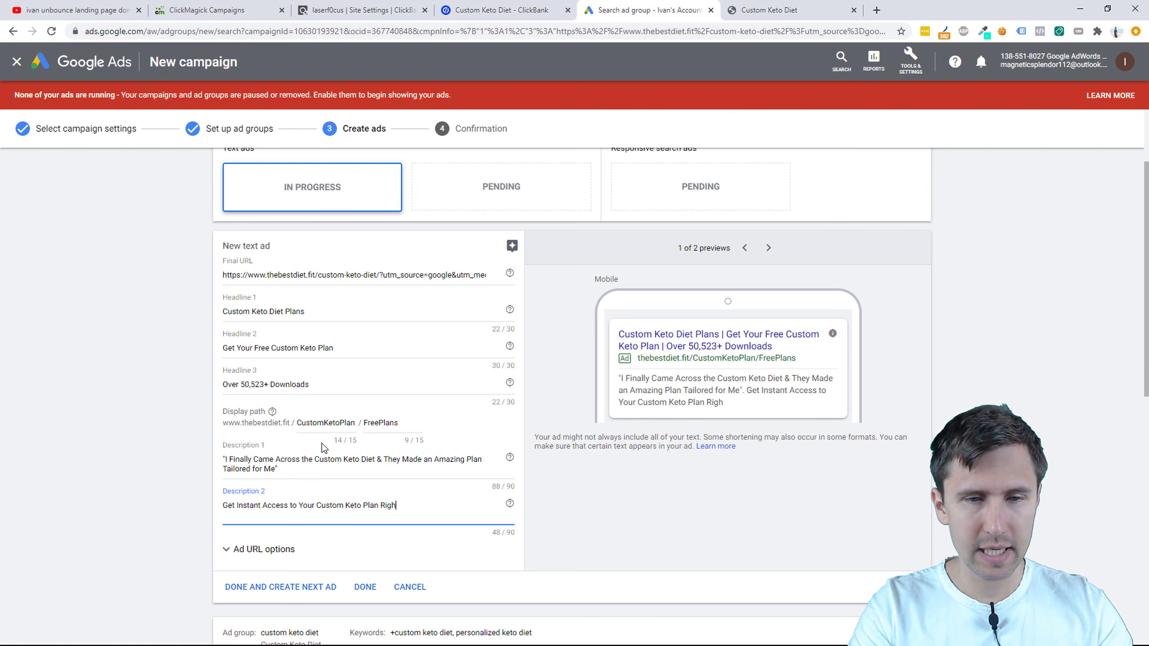
key(BackSpace)
key(BackSpace)
key(BackSpace)
key(BackSpace)
key(BackSpace)
key(BackSpace)
text(By Jus)
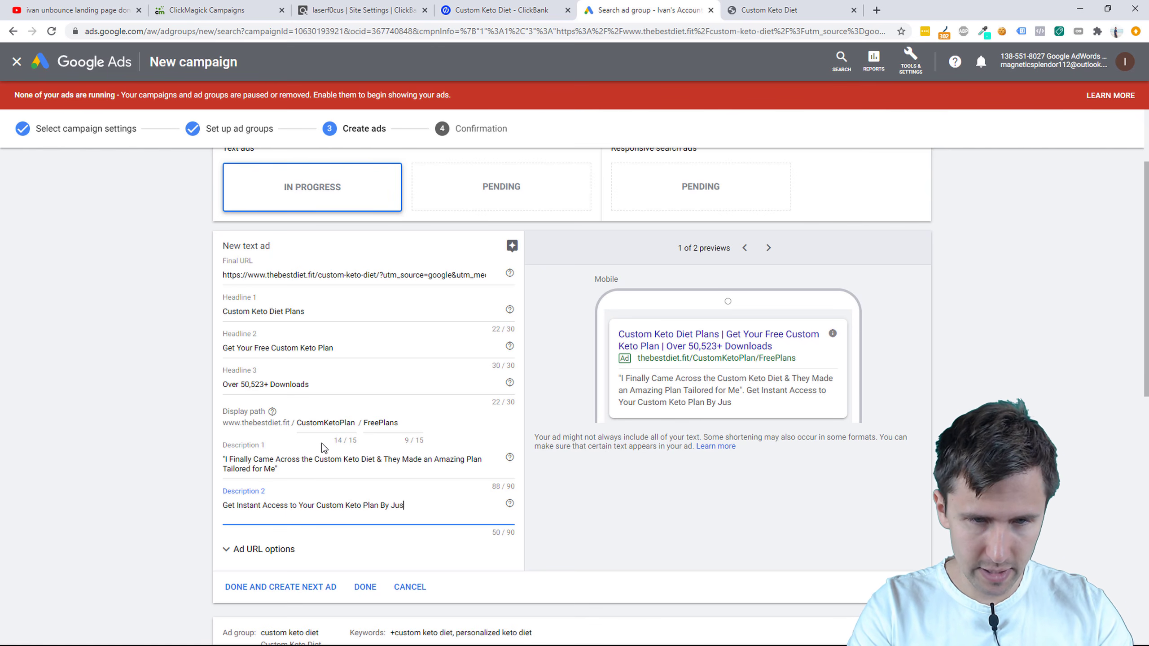
text(t Signing Up.)
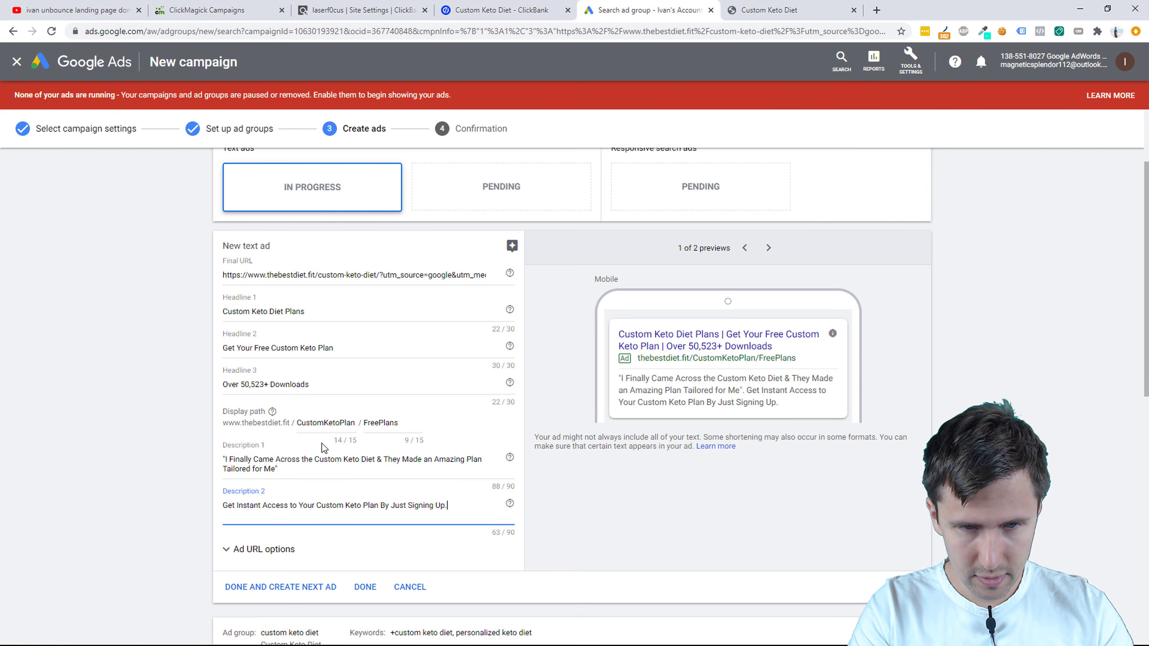
key(BackSpace)
key(BackSpace)
key(BackSpace)
key(BackSpace)
key(BackSpace)
text(ng u)
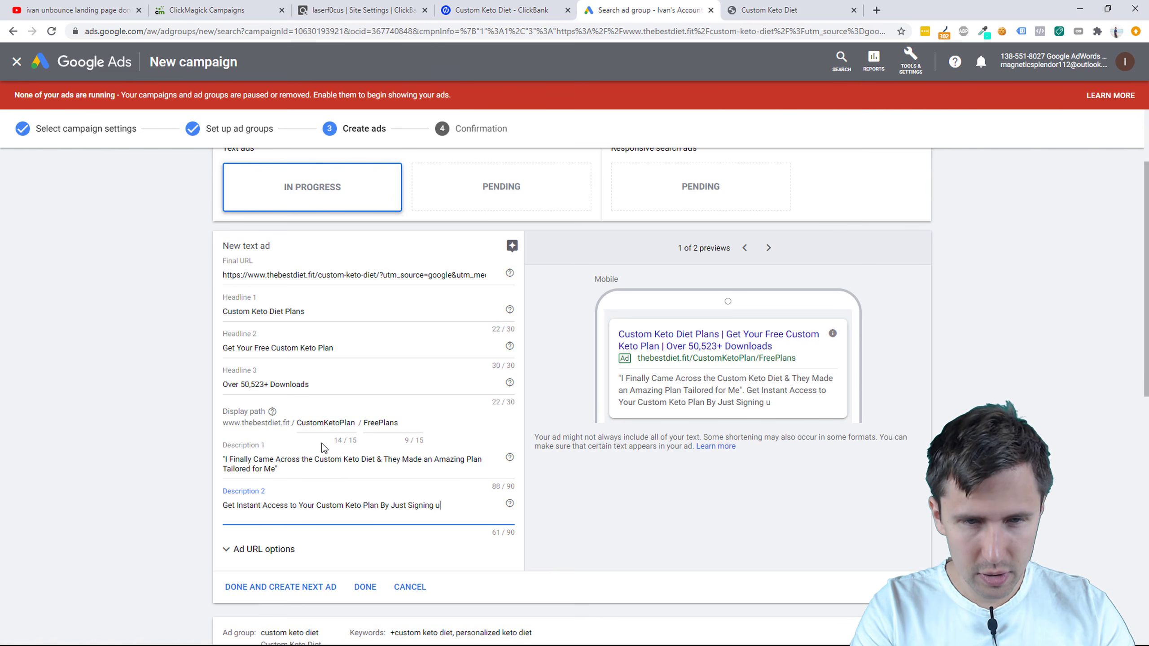
key(BackSpace)
text(Up.)
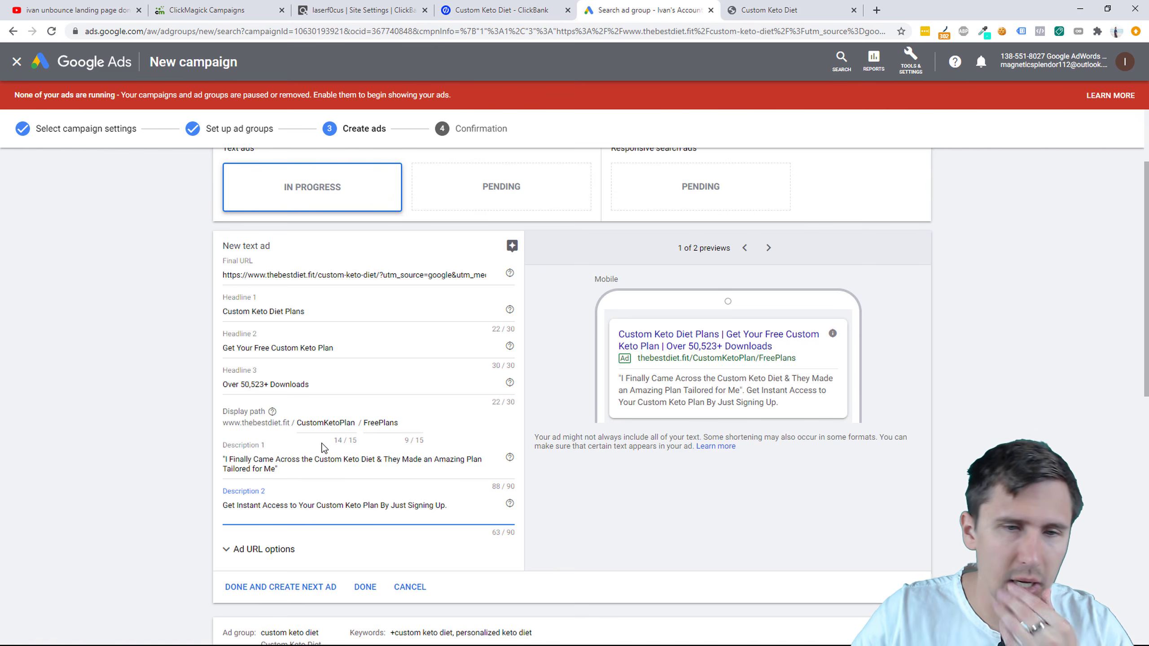
click(227, 506)
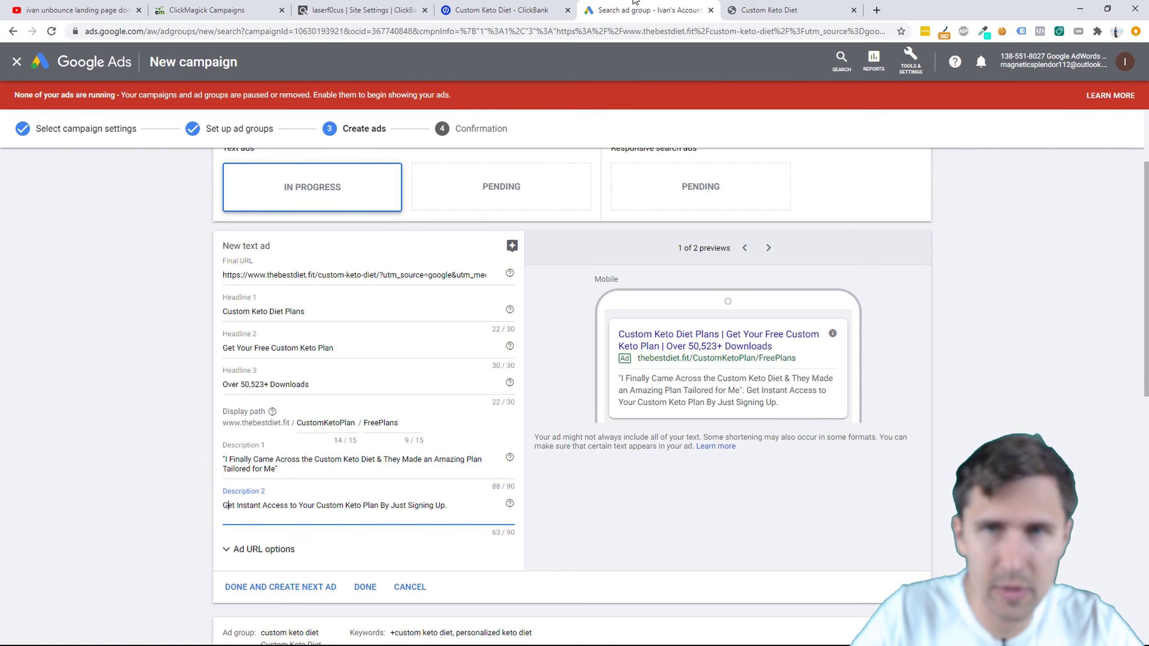
Step: Copy the testimonial author's name from the Custom Keto Diet landing page
click(764, 9)
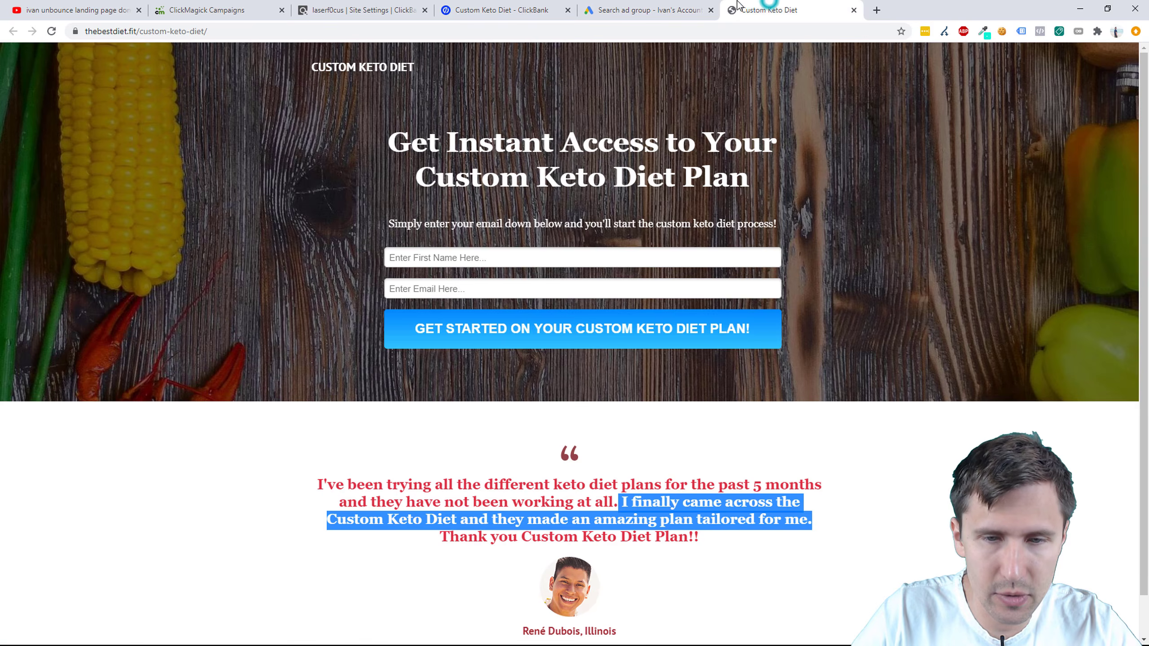
click(679, 9)
click(789, 5)
scroll(569, 582, down, 1)
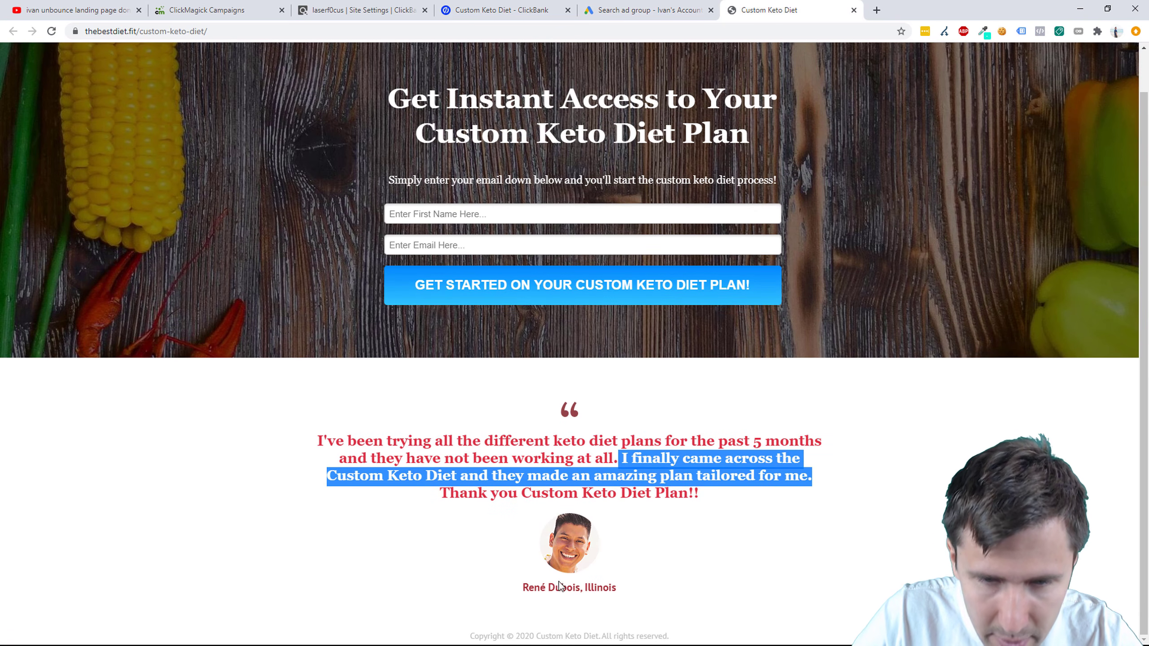
drag(521, 587, 582, 587)
key(ctrl+c)
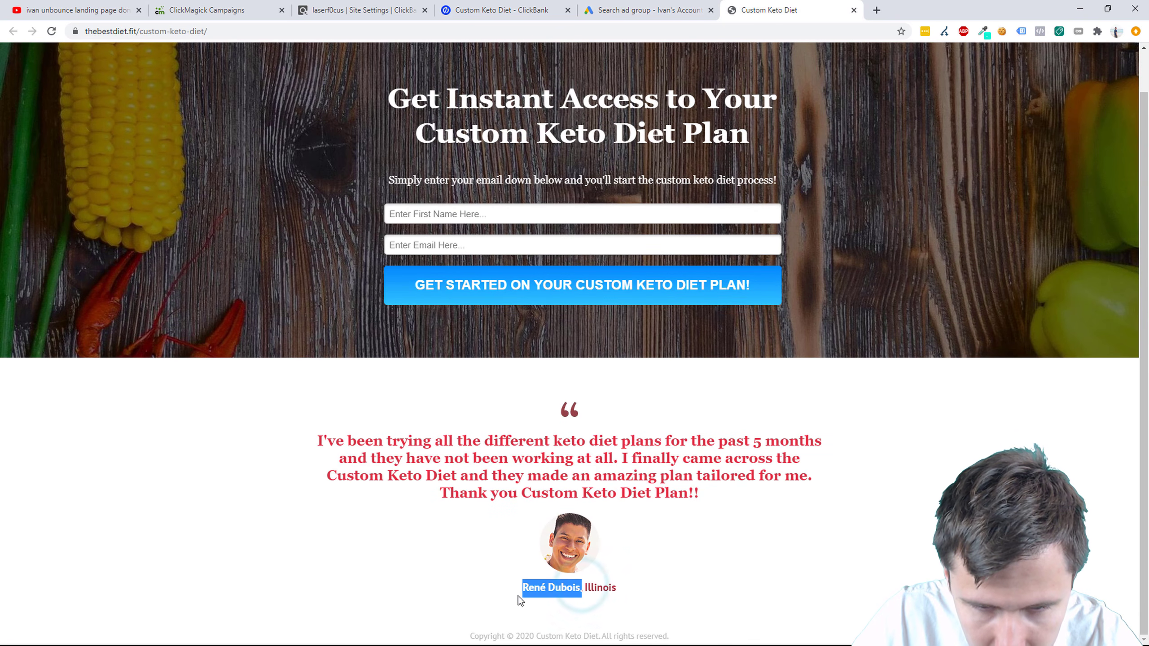
click(664, 9)
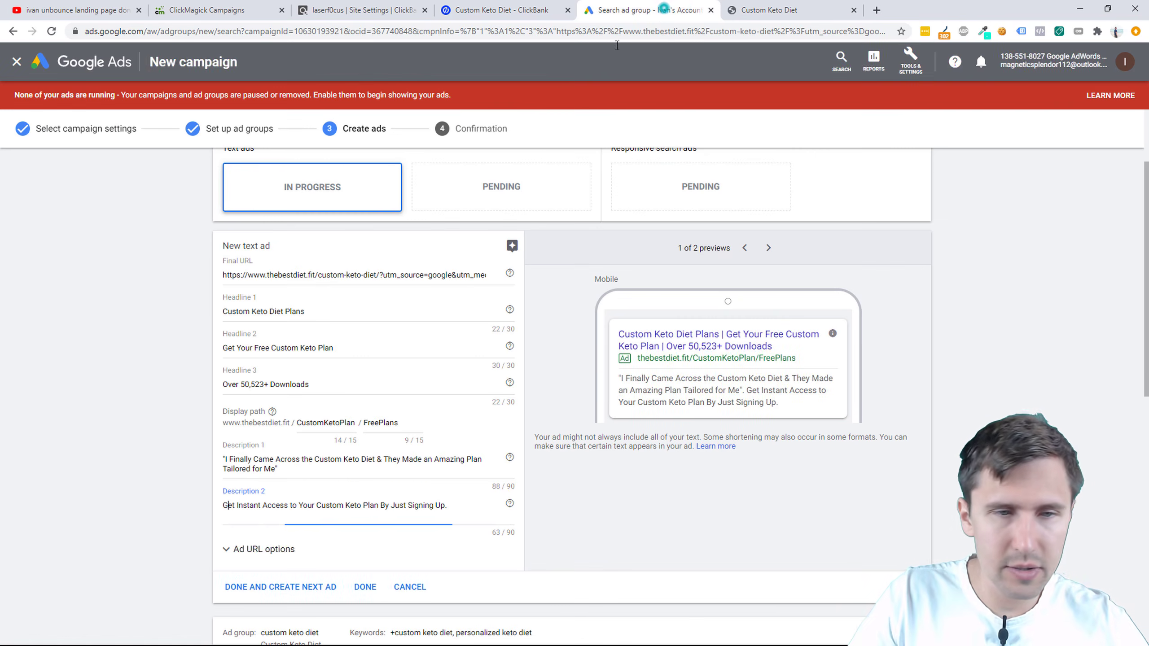
Step: Prefix Description 2 with a dash, the testimonial author's name and a period
click(224, 506)
text(-)
key(ctrl+v)
text(,)
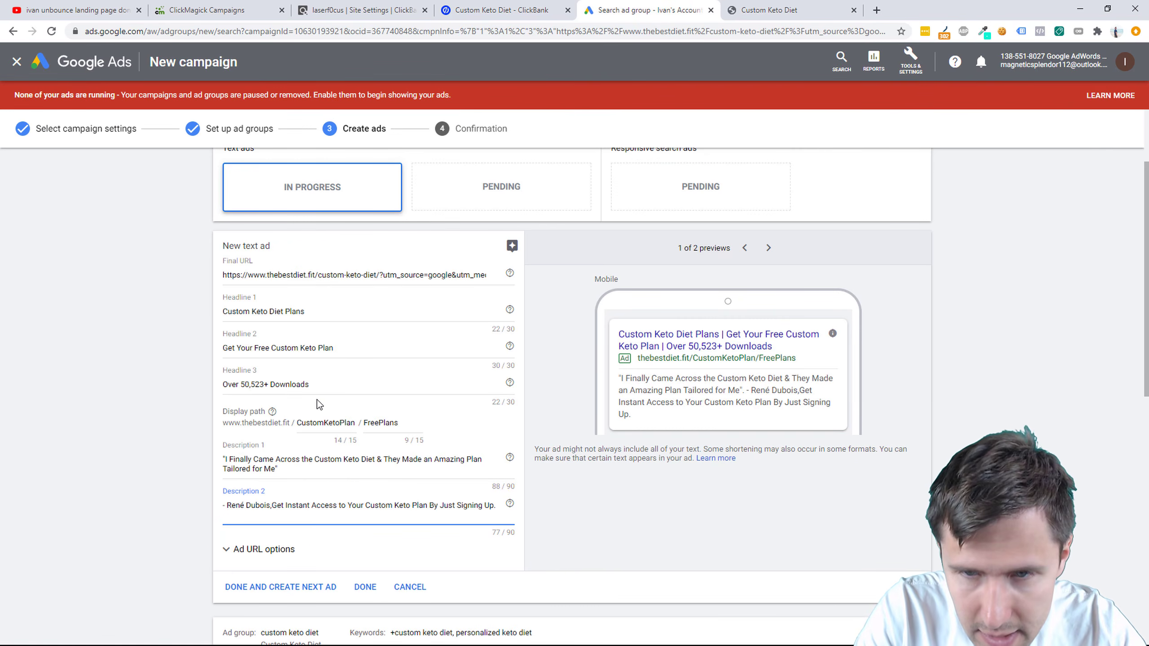
key(BackSpace)
text(.)
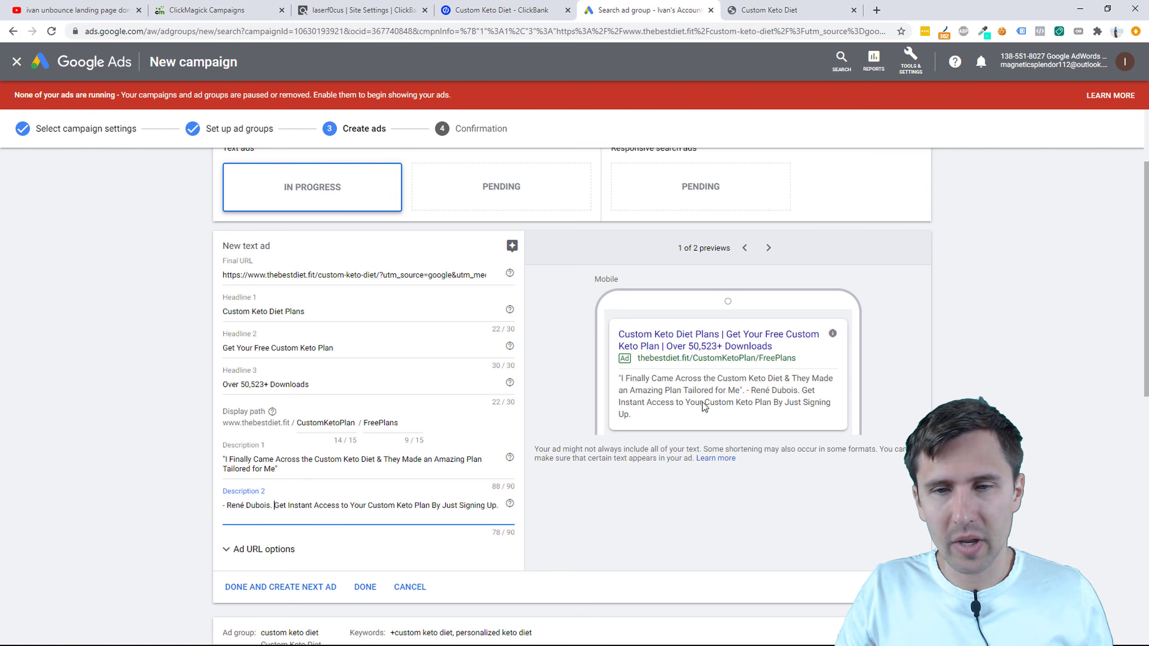
Step: Select part of the ad group's keyword list
scroll(338, 505, down, 1)
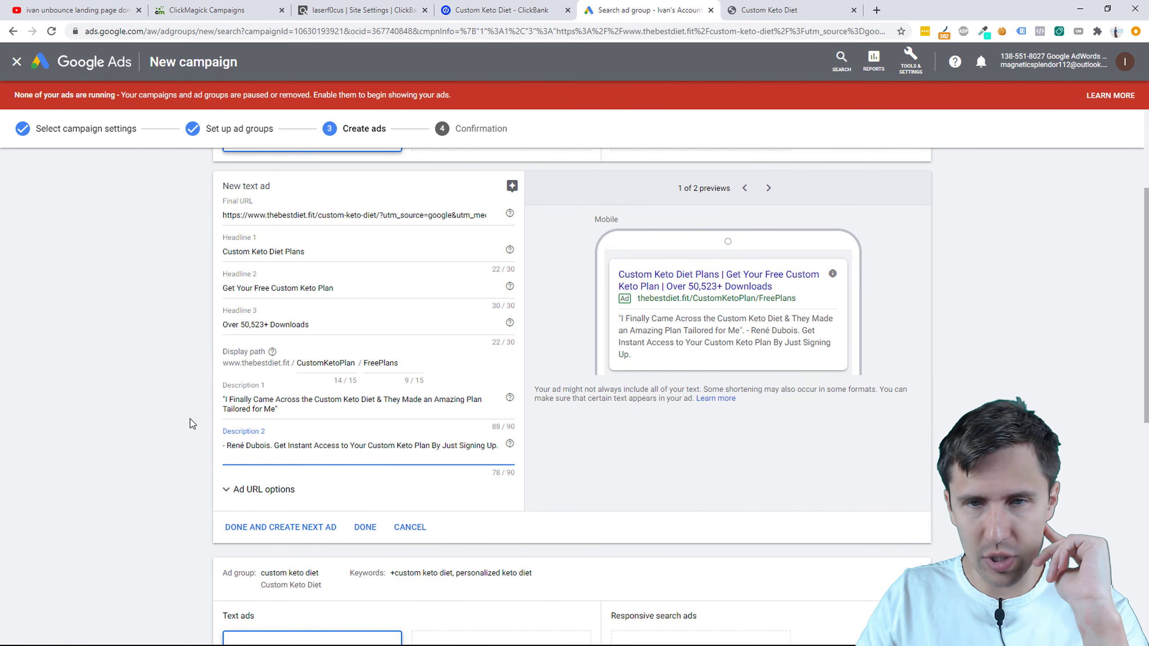
scroll(190, 418, up, 4)
drag(414, 226, 708, 226)
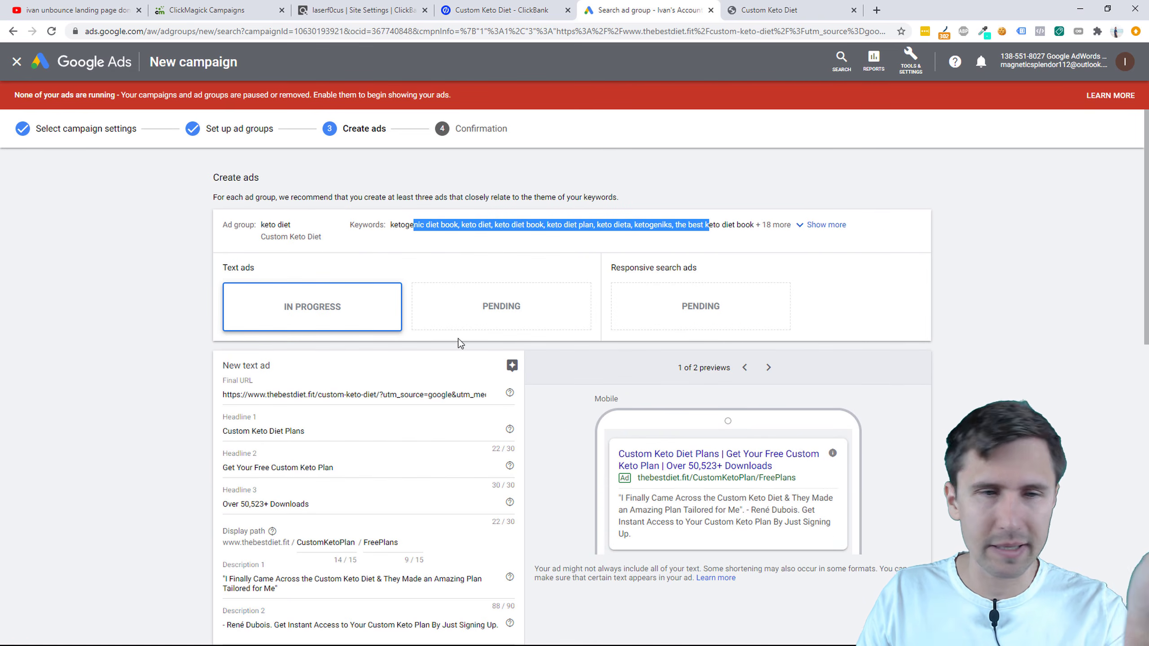
Step: Copy the three headlines (Custom Keto Diet Plans, Get Your Free Custom Keto Plan, Over 50,523+ Downloads) into the second ad
scroll(457, 338, down, 4)
click(264, 253)
triple_click(264, 252)
key(ctrl+c)
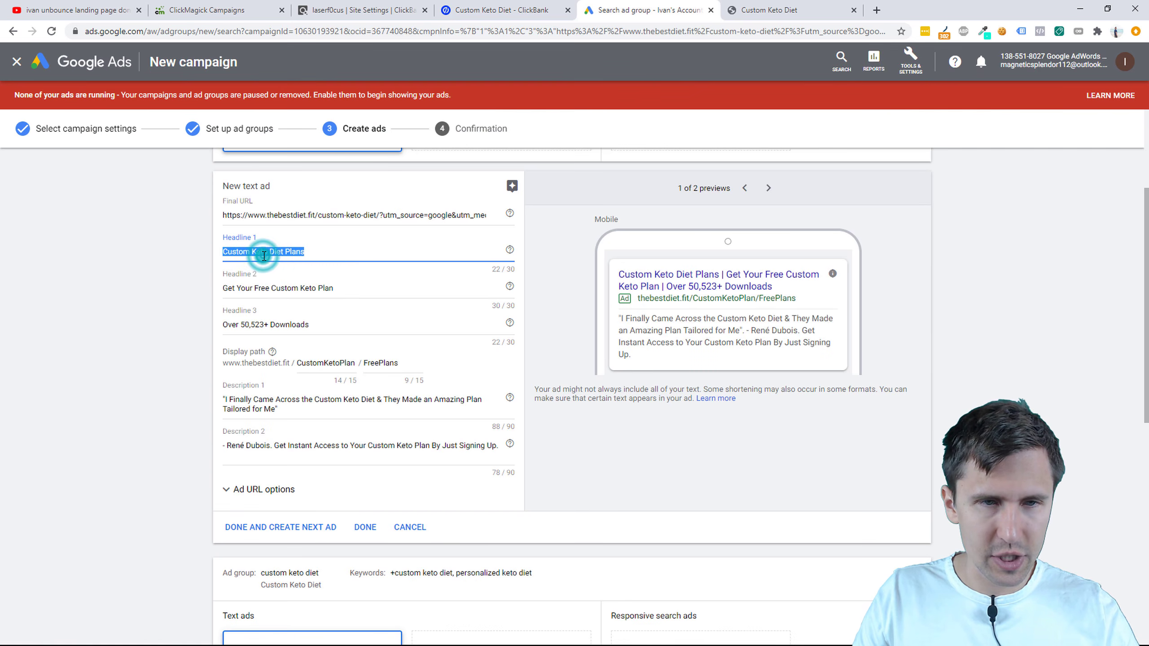
scroll(179, 331, down, 1)
scroll(177, 326, down, 4)
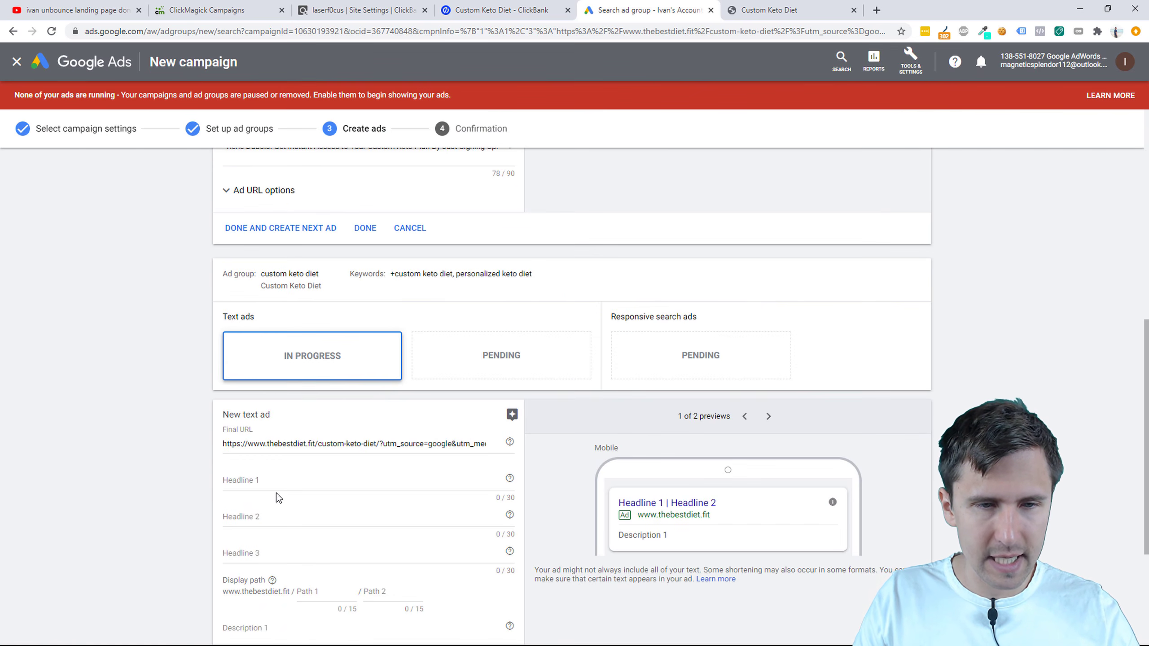
click(257, 484)
key(ctrl+v)
scroll(200, 425, up, 6)
click(258, 351)
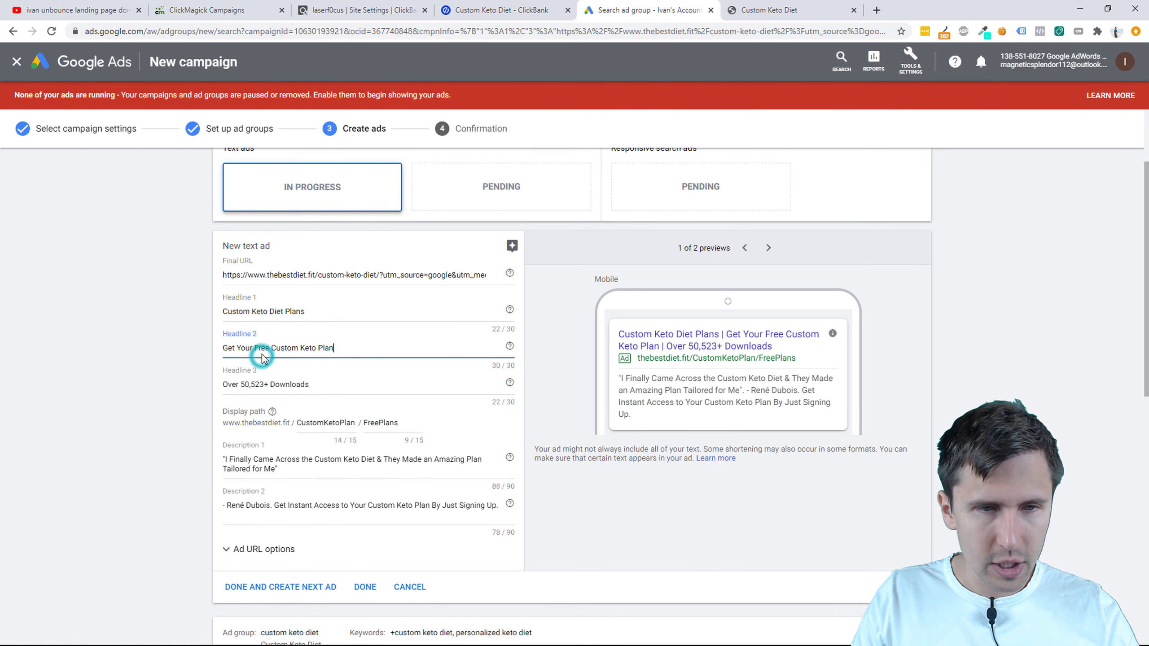
triple_click(257, 351)
key(ctrl+c)
scroll(264, 352, down, 7)
click(257, 464)
key(ctrl+v)
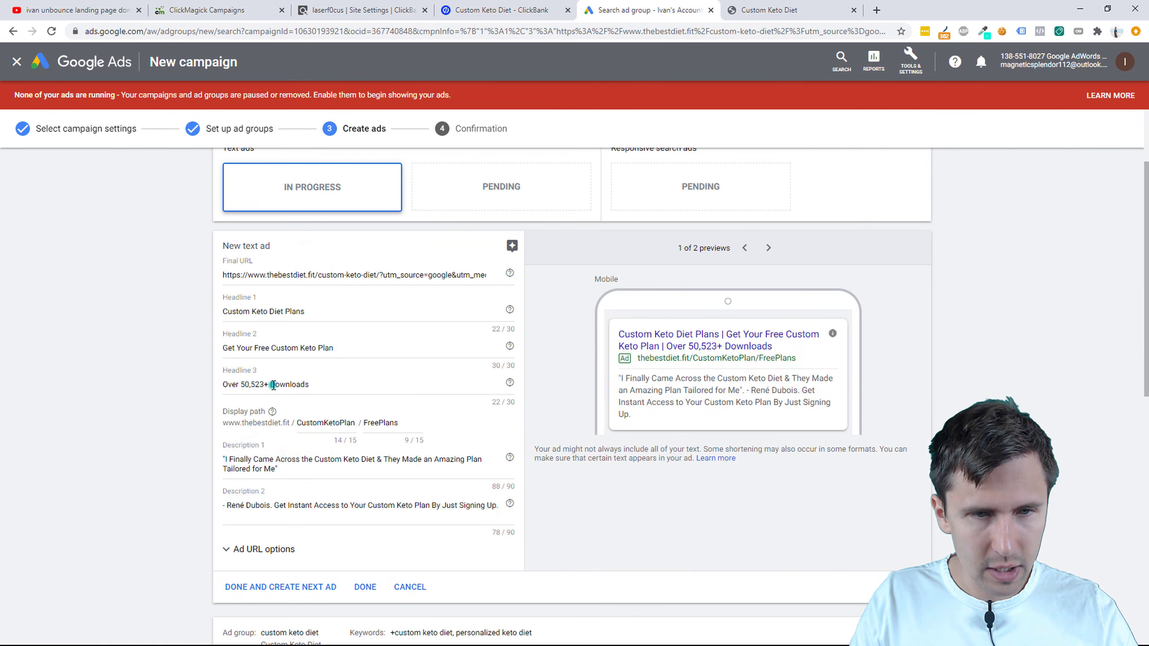
triple_click(273, 384)
key(ctrl+c)
scroll(246, 420, down, 6)
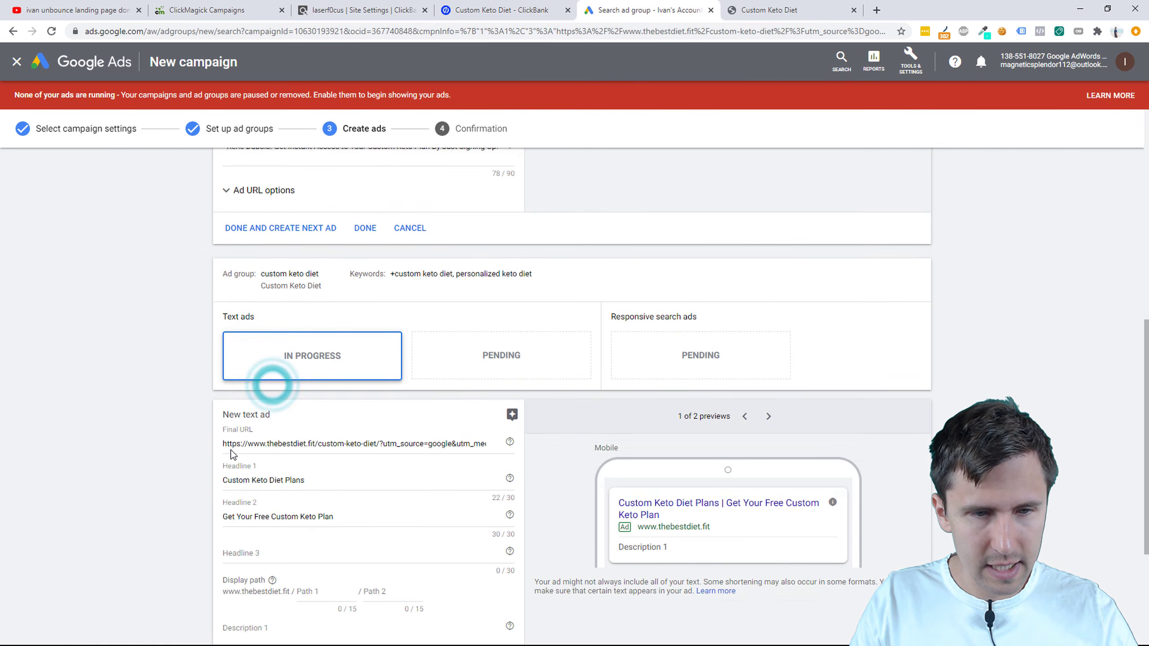
click(257, 491)
key(ctrl+v)
scroll(309, 418, up, 6)
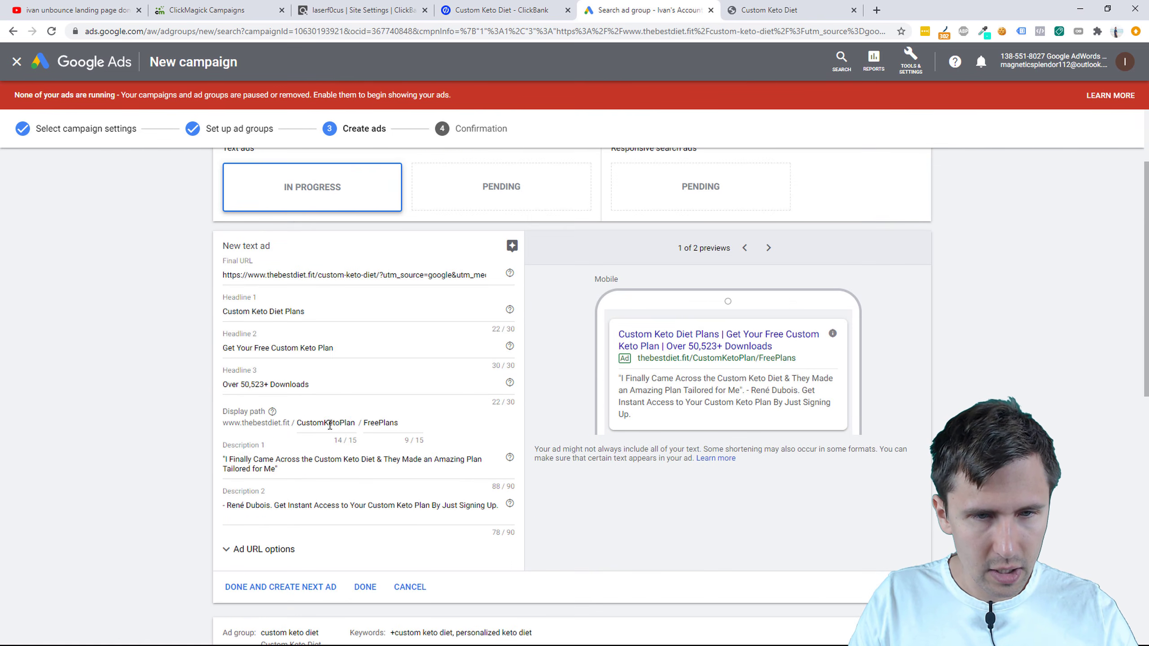
Step: Give the second ad the display path CustomKetoPlan/FreePlans
double_click(327, 423)
key(ctrl+c)
scroll(317, 452, down, 6)
click(322, 530)
key(ctrl+v)
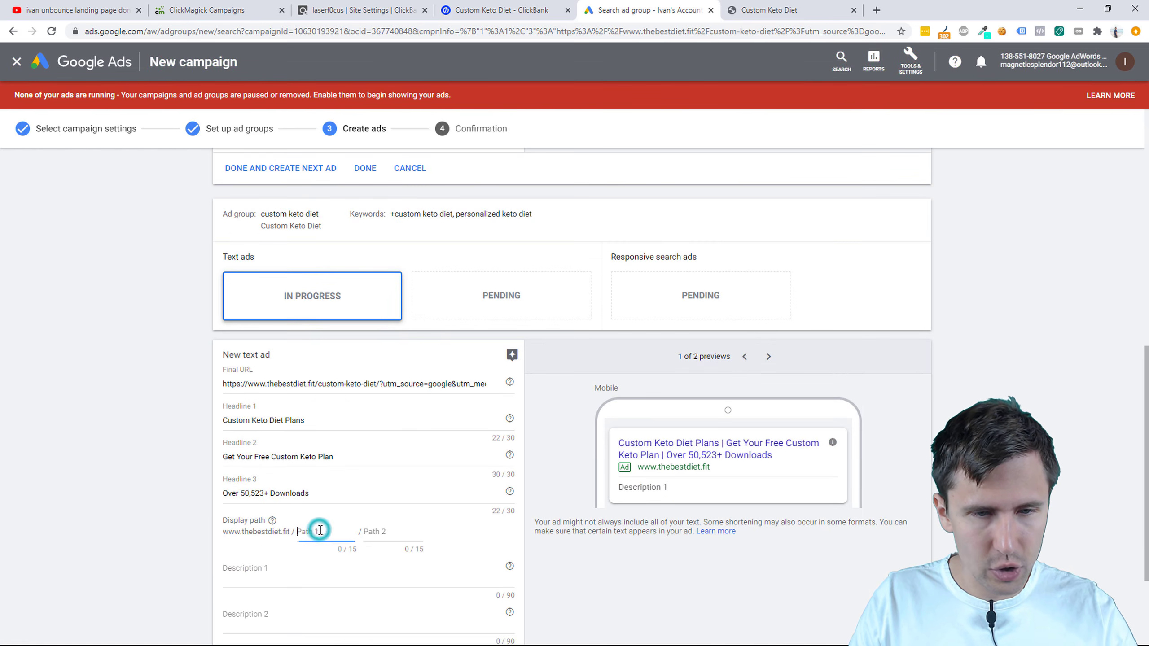
scroll(326, 453, up, 5)
double_click(381, 243)
key(ctrl+c)
scroll(383, 267, down, 8)
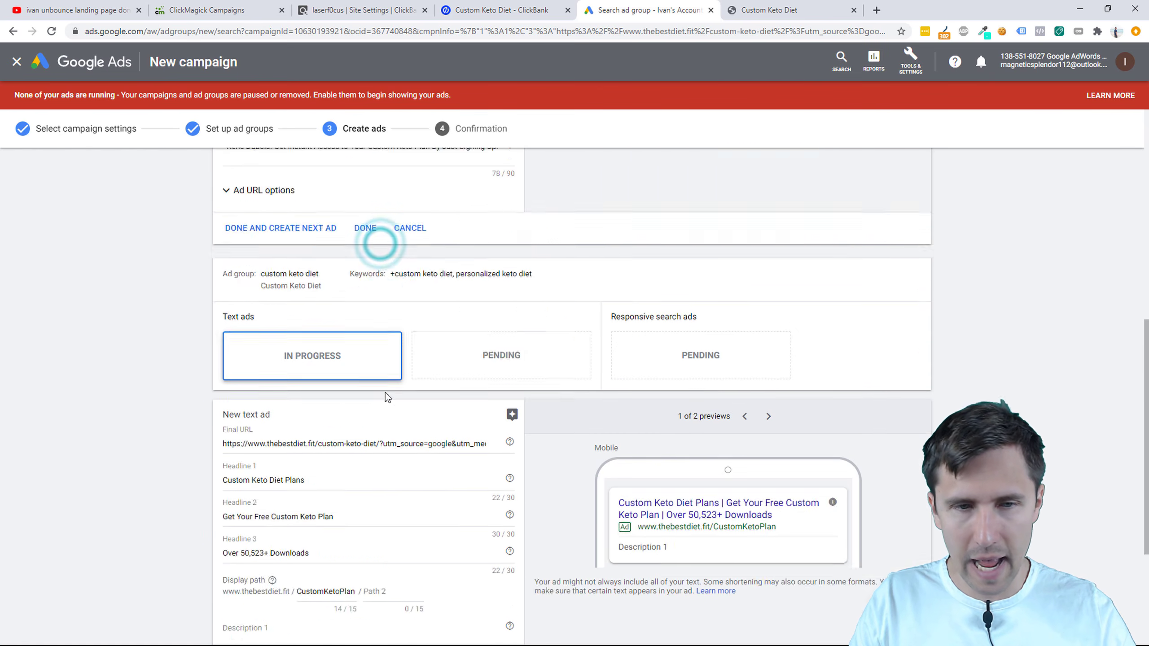
click(384, 411)
key(ctrl+v)
scroll(384, 413, up, 4)
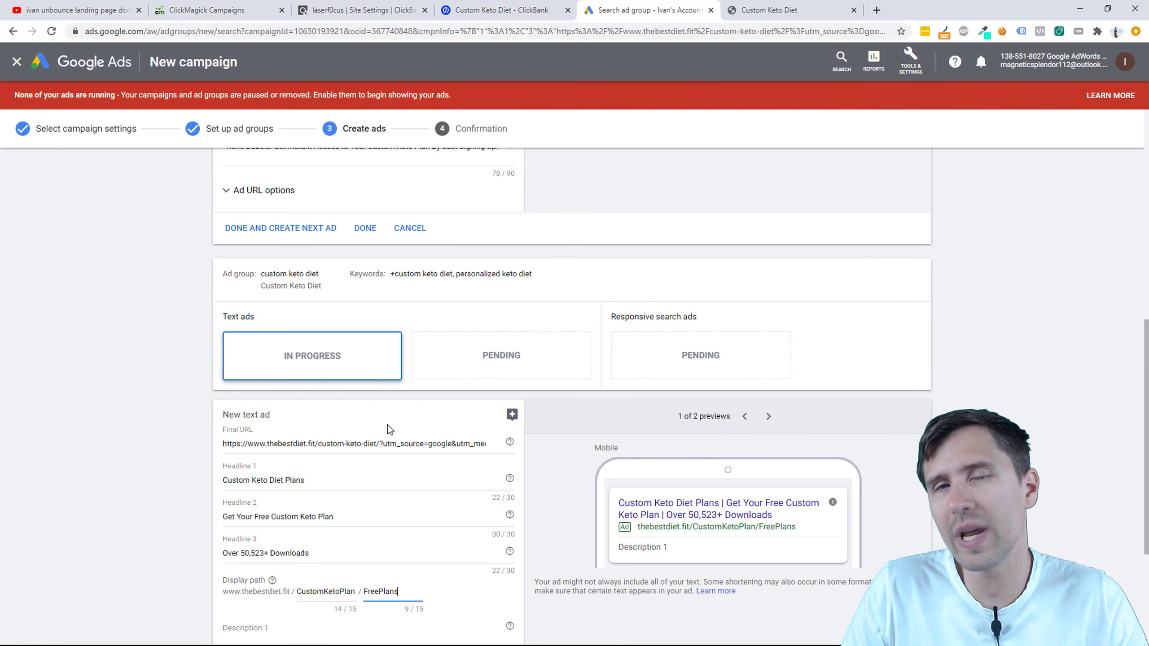
scroll(283, 220, up, 3)
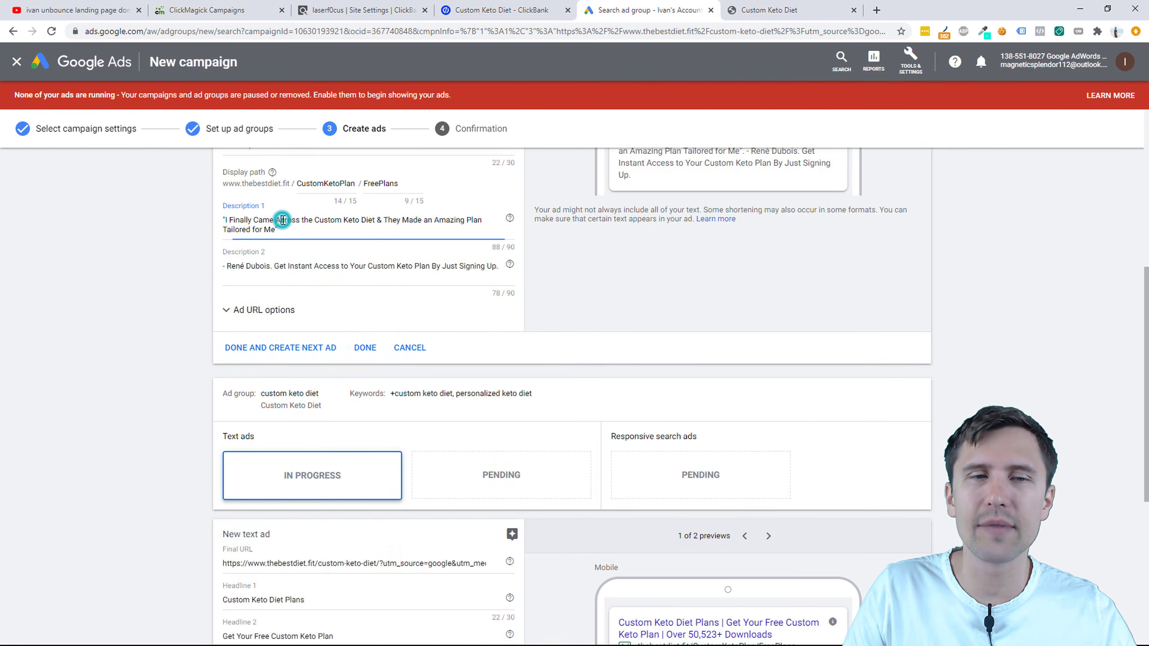
Step: Copy both testimonial descriptions from the first ad into the second ad
triple_click(283, 220)
key(ctrl+c)
scroll(287, 216, down, 7)
click(265, 424)
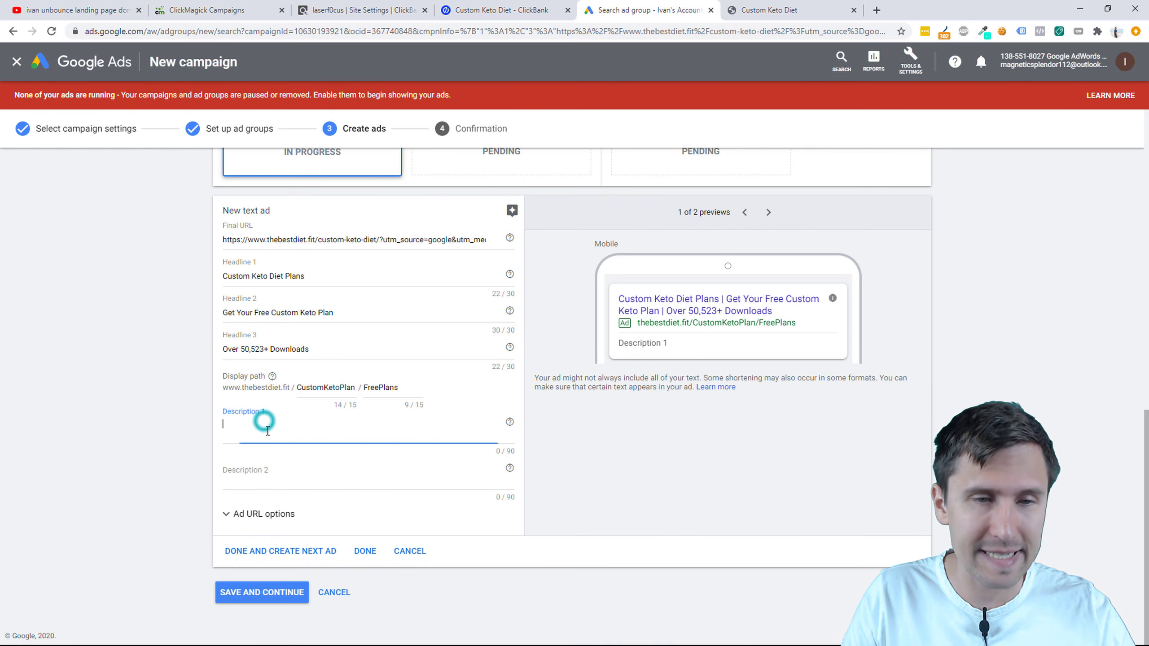
key(ctrl+v)
scroll(254, 417, down, 4)
triple_click(283, 299)
key(ctrl+c)
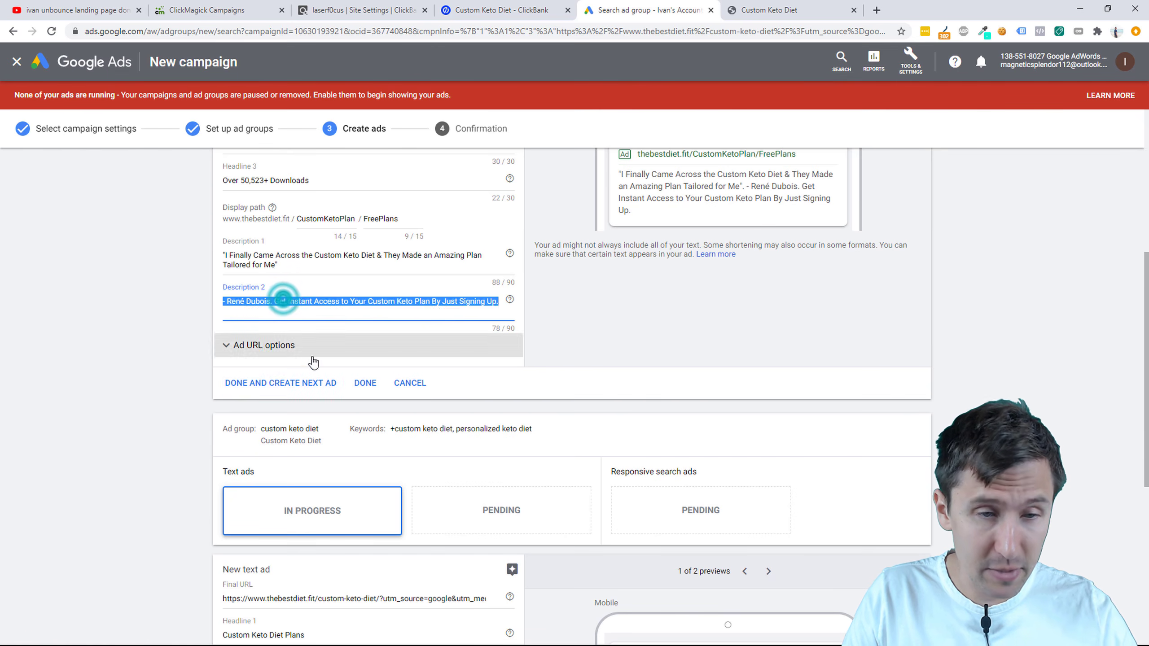
scroll(282, 295, down, 8)
click(272, 482)
key(ctrl+v)
scroll(407, 480, up, 5)
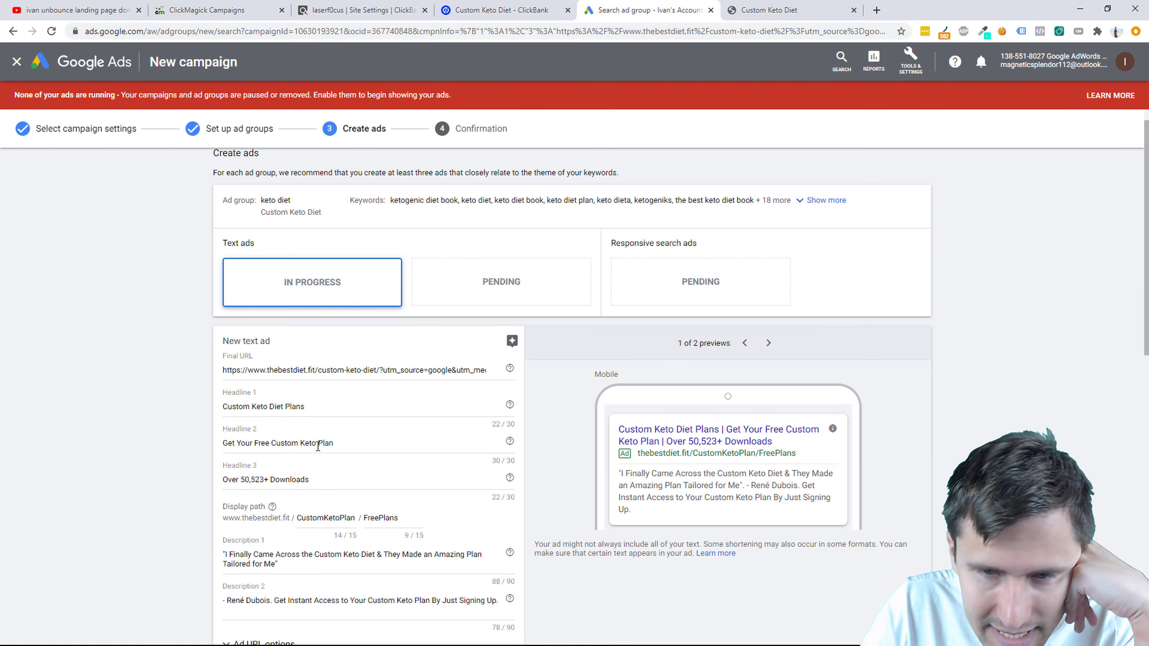
Step: Cut 'Custom' from Headline 1 so it reads 'Keto Diet Plans', then go to ClickBank's settings
scroll(376, 494, down, 14)
scroll(297, 343, up, 5)
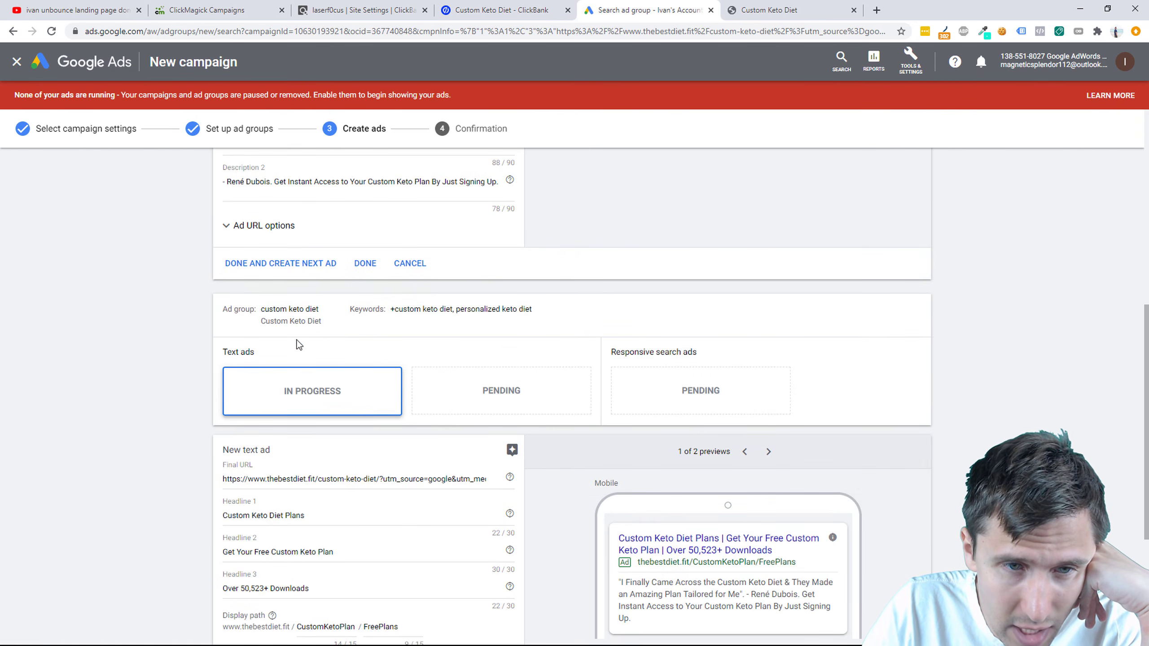
drag(391, 309, 512, 309)
scroll(511, 310, down, 3)
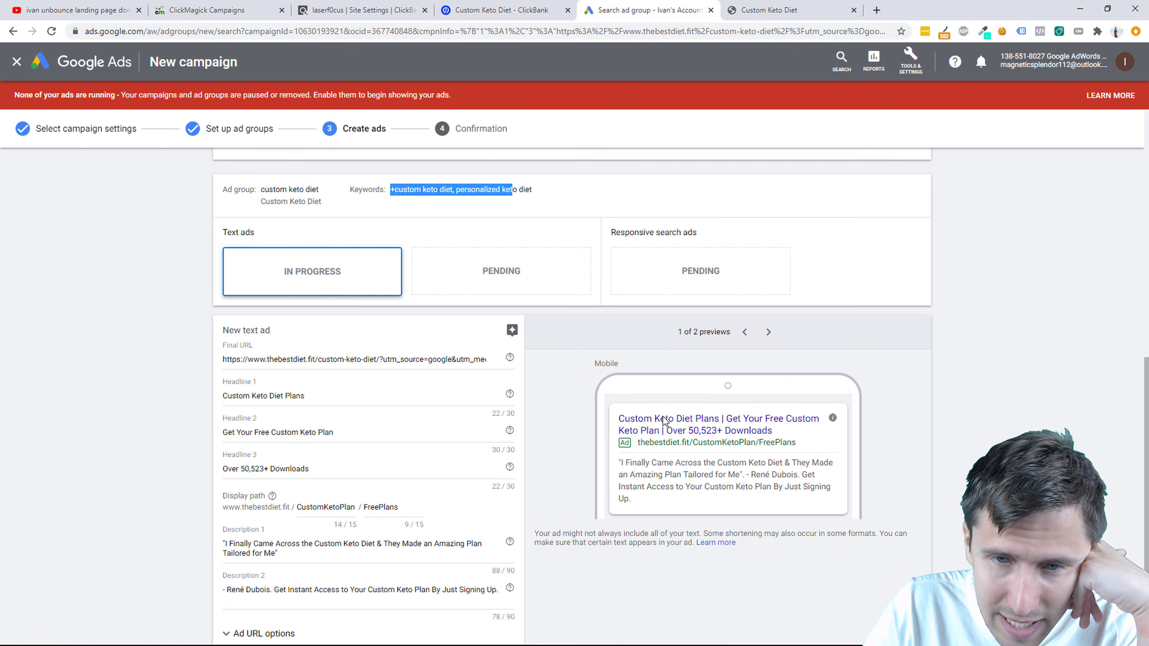
scroll(472, 430, up, 10)
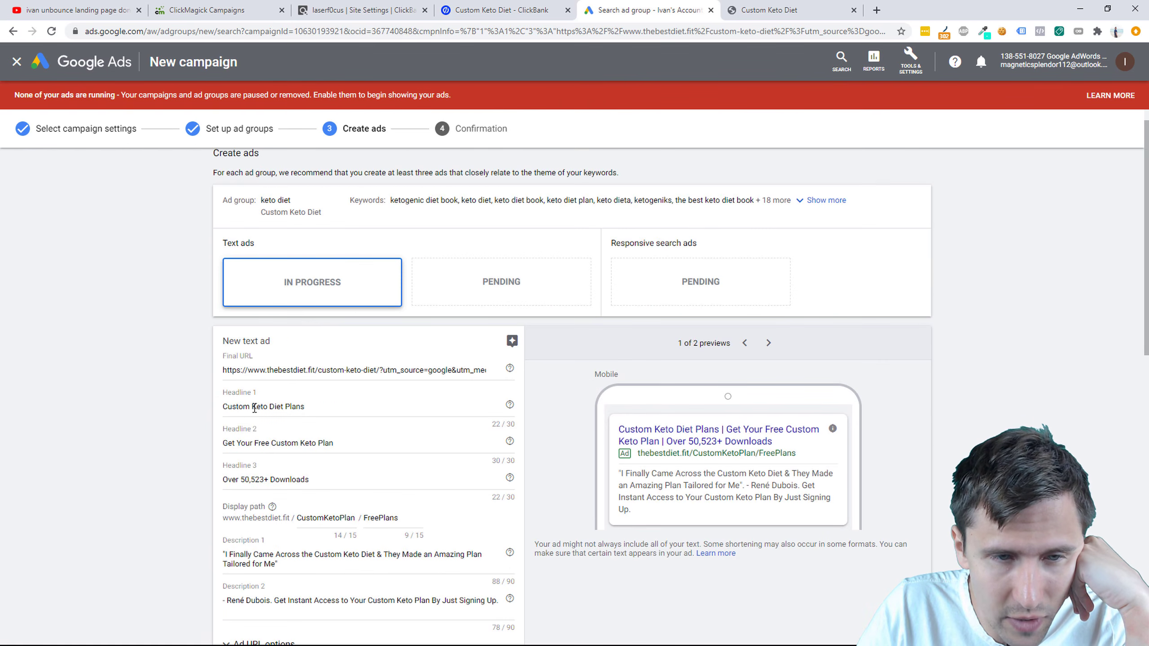
drag(251, 407, 206, 408)
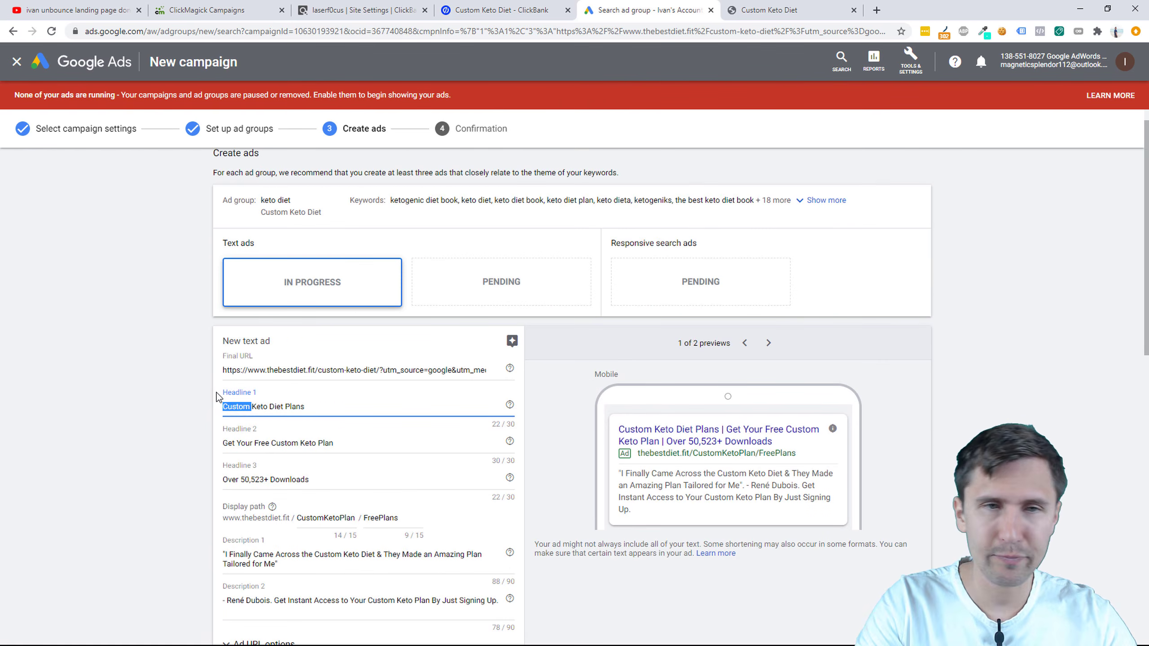
key(BackSpace)
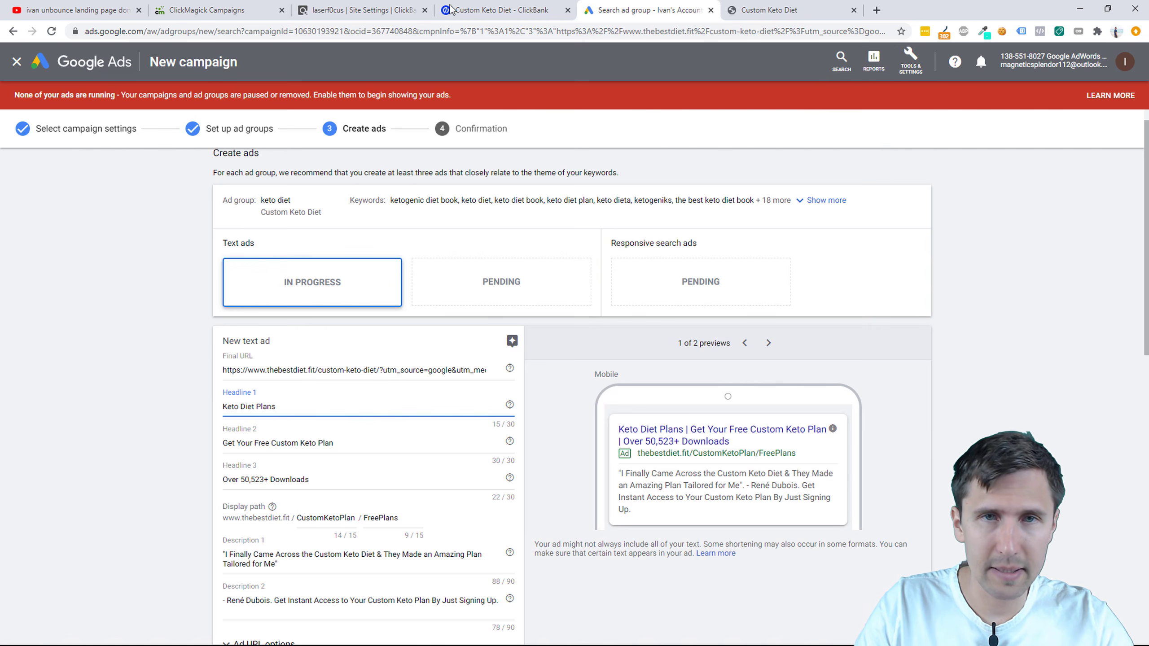
click(379, 9)
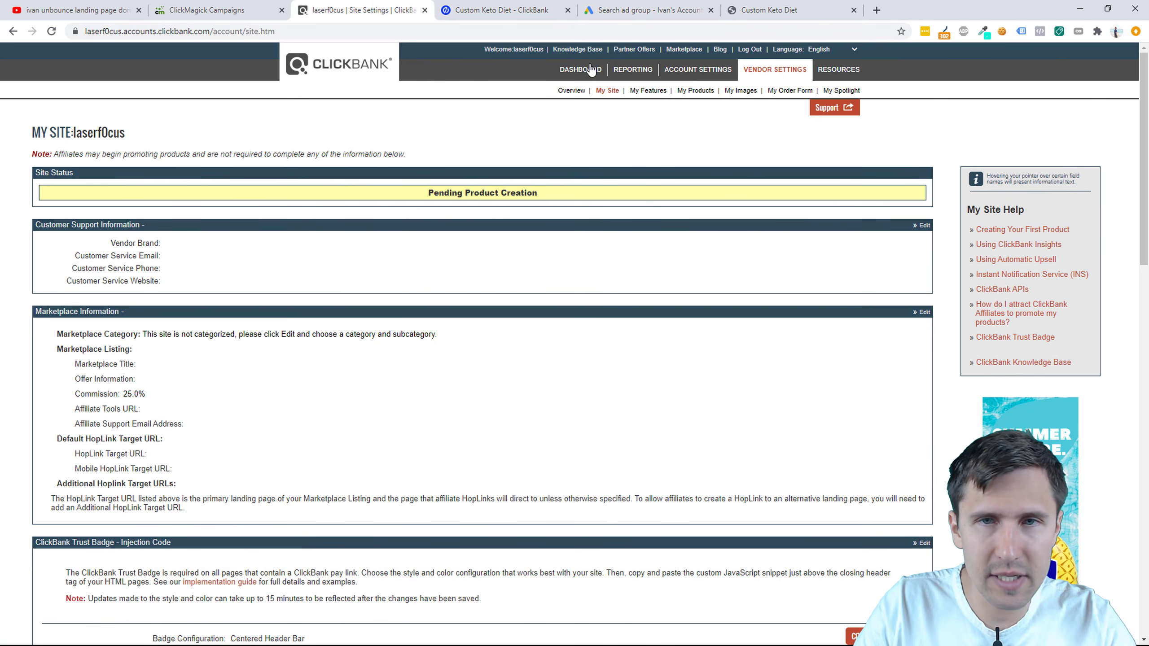
Step: Search the ClickBank Marketplace for 'custom keto' and open the Custom Keto Diet sales page
click(672, 49)
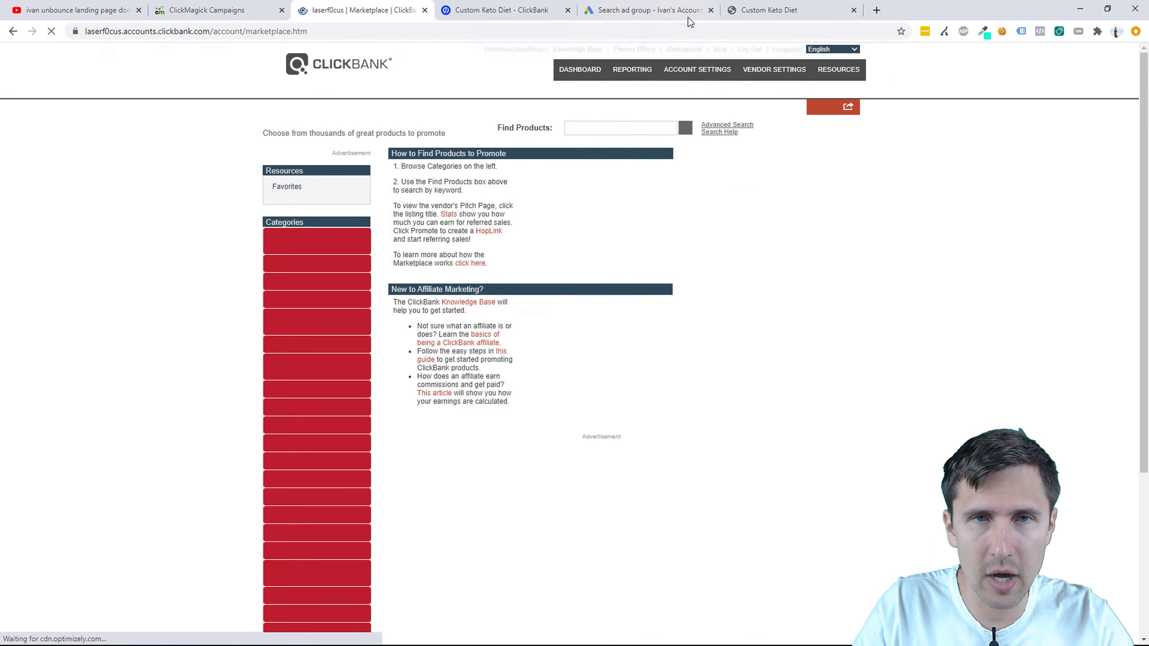
click(574, 130)
text(custom keto)
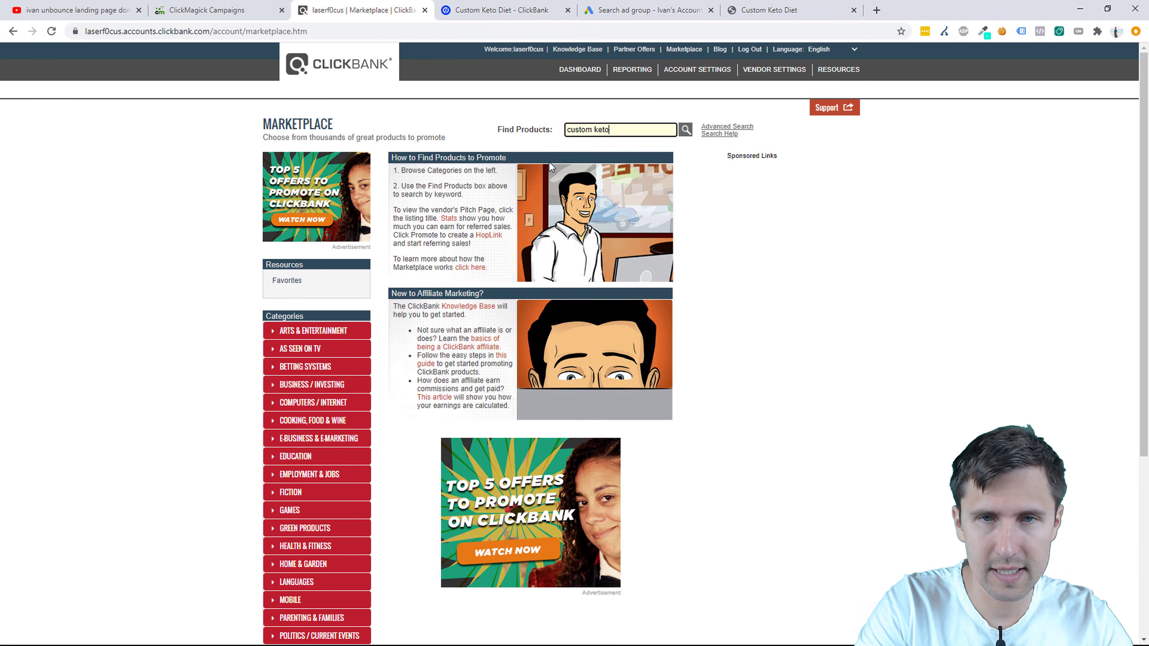
key(Return)
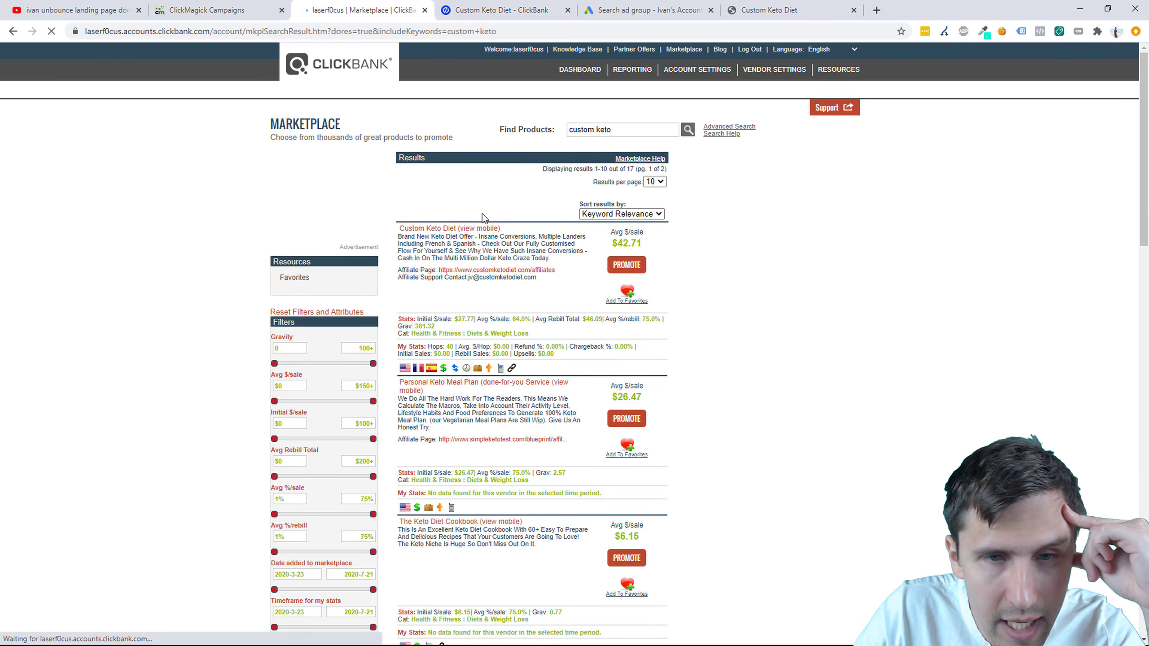
click(426, 229)
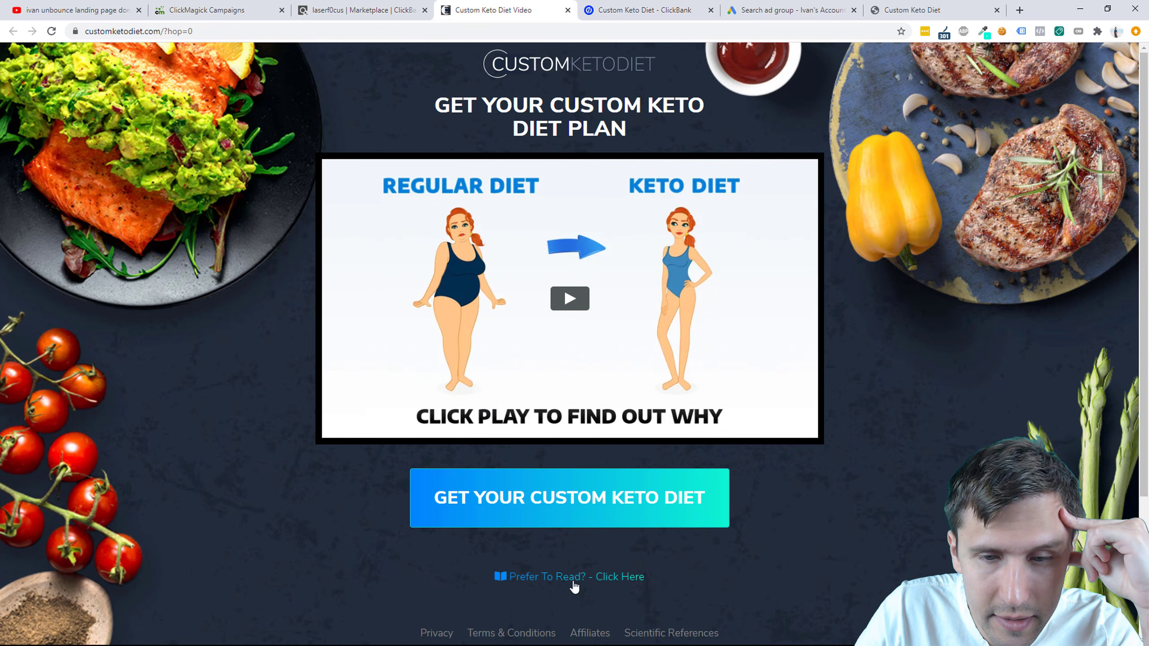
Step: Open the sales page's text version and scroll down to the 8-week custom meal plan offer
click(569, 577)
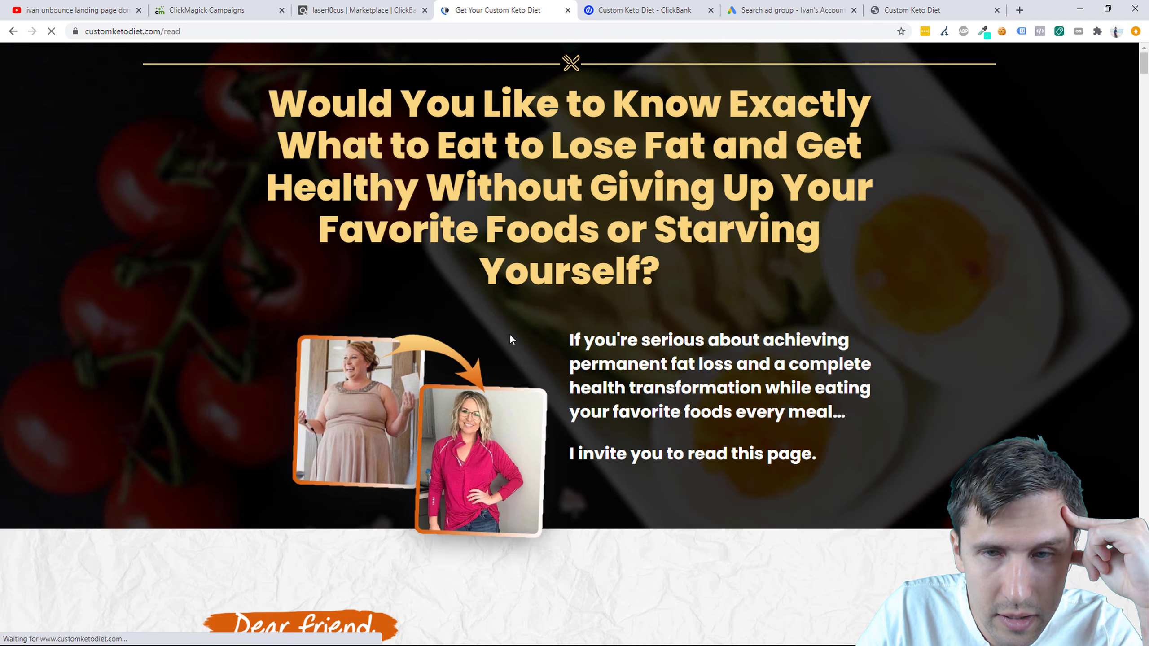
scroll(564, 356, down, 15)
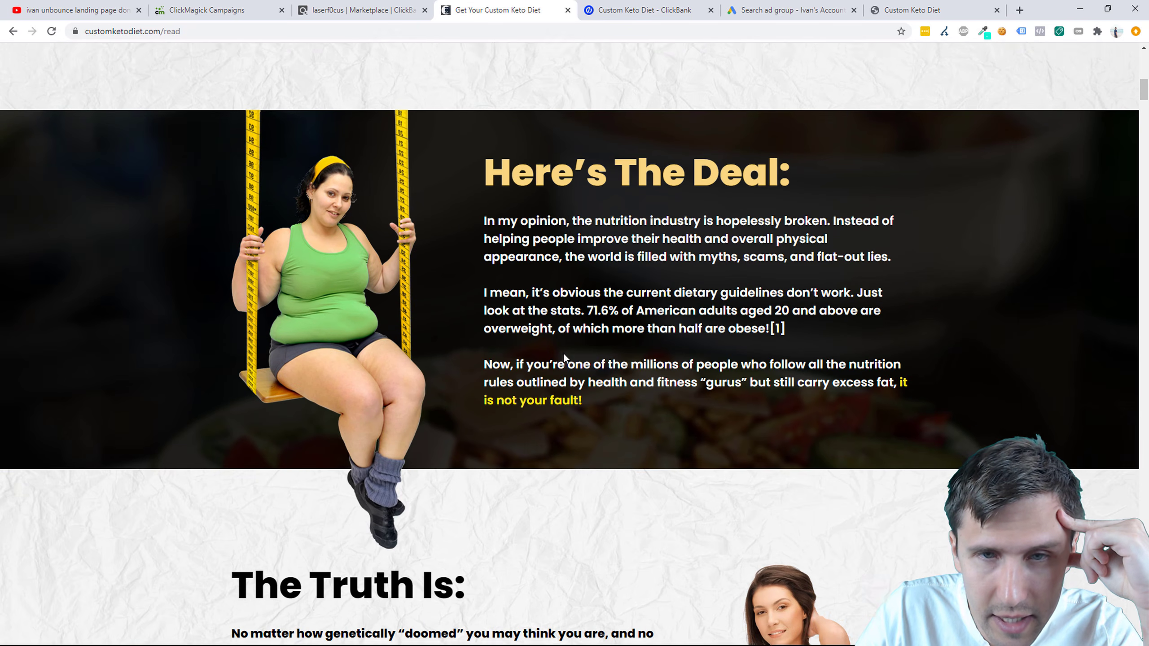
scroll(565, 358, down, 20)
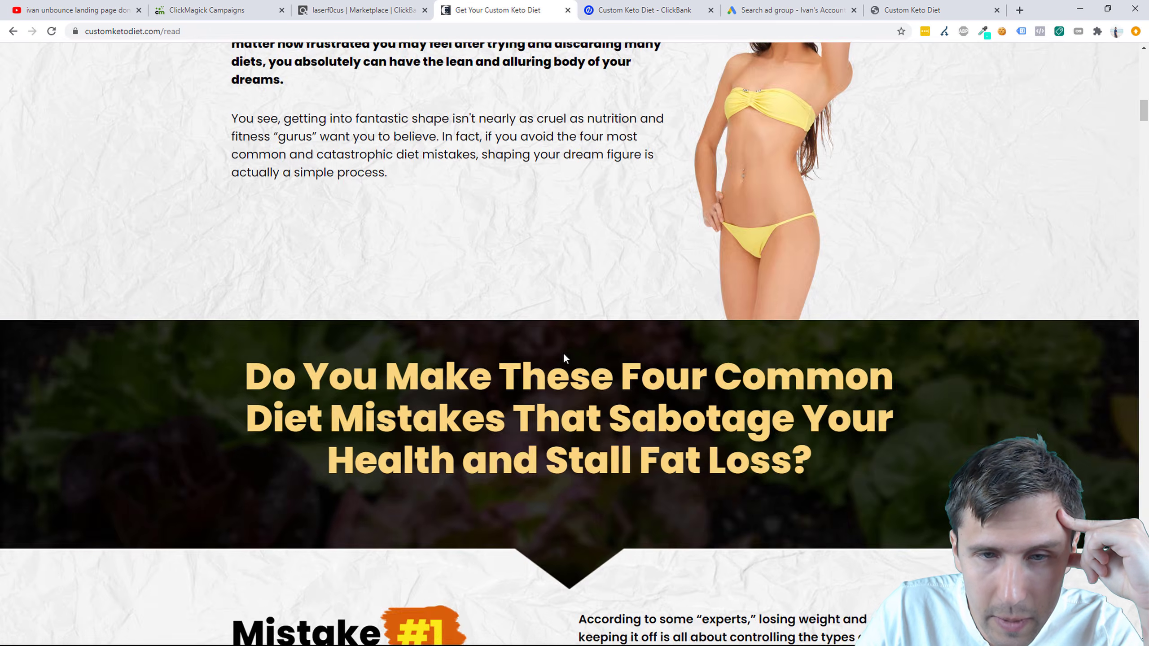
scroll(564, 355, down, 20)
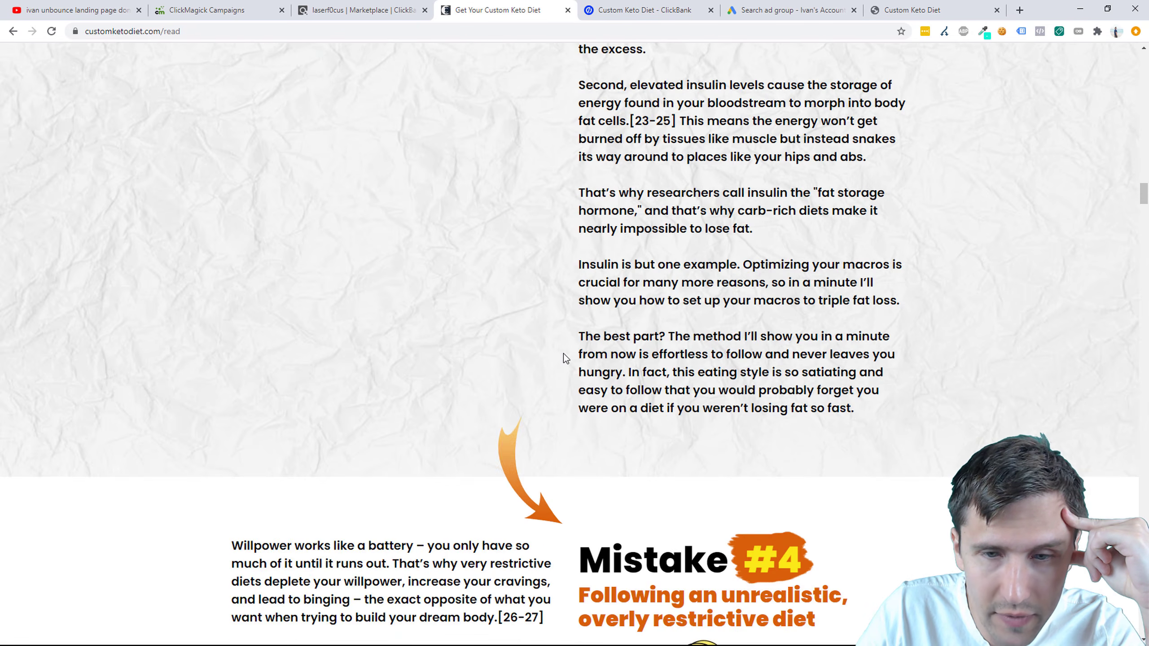
scroll(564, 388, down, 20)
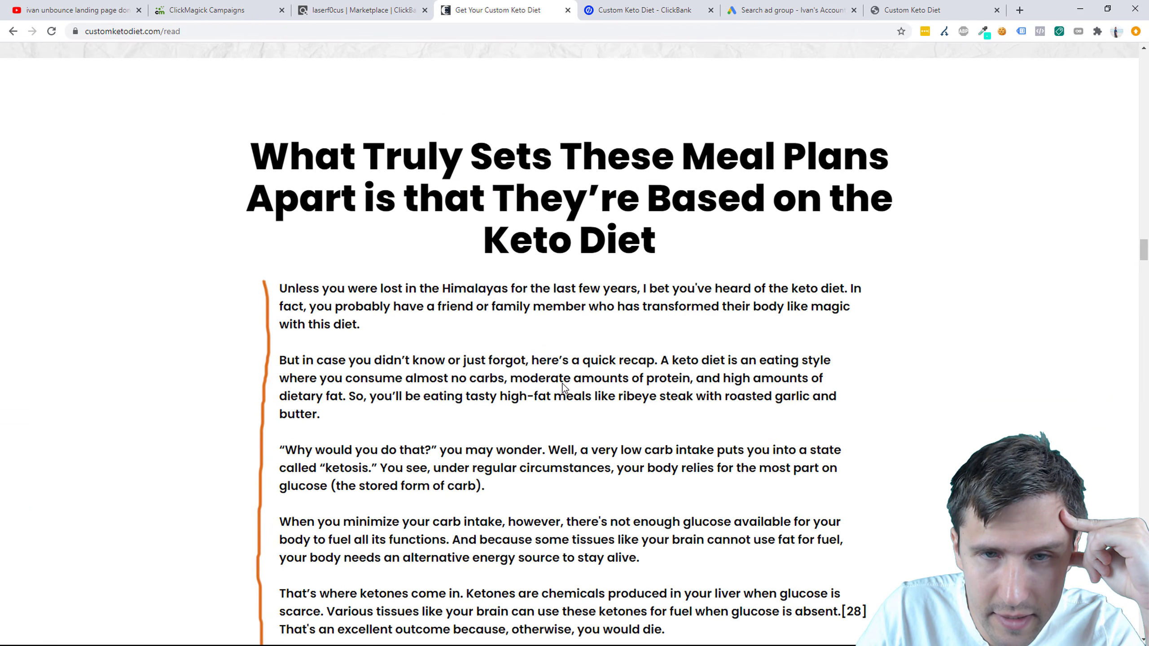
scroll(564, 388, down, 15)
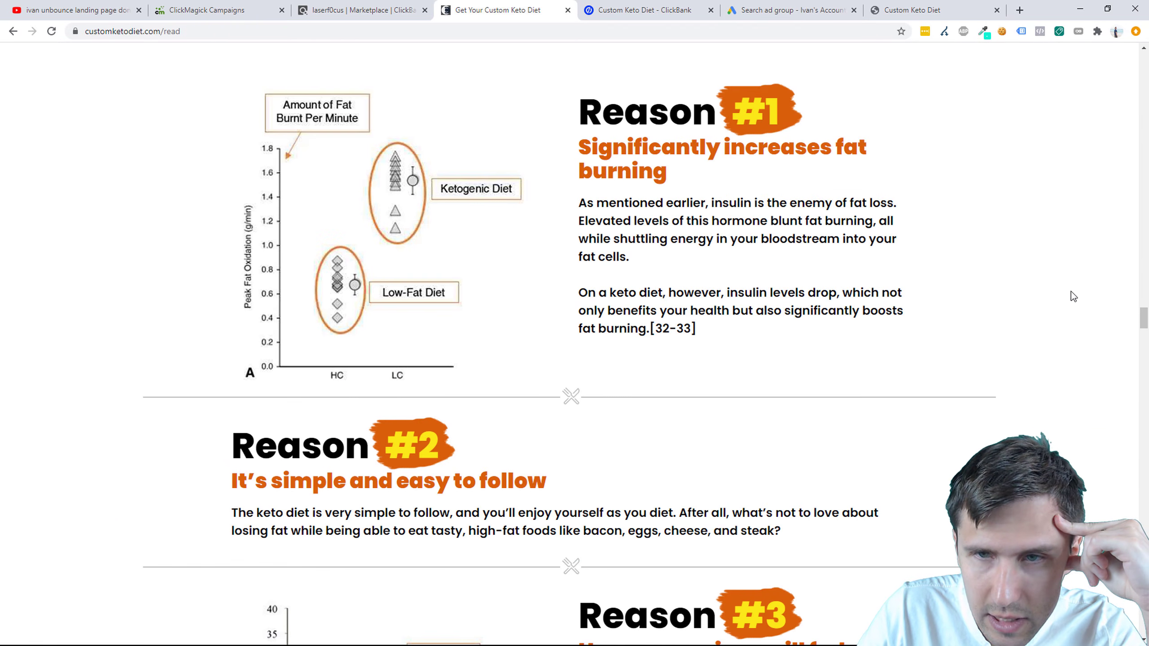
drag(1144, 319, 1145, 485)
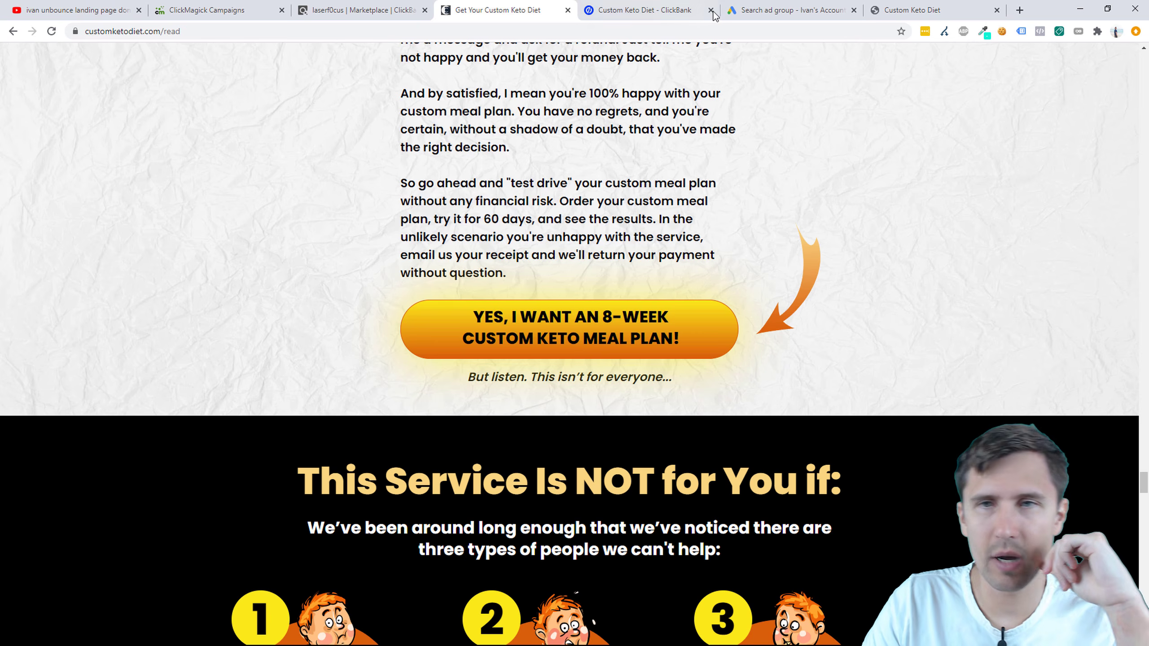
click(760, 10)
Step: Change the keto diet ad's first headline to '8-Week Keto Diet Meal Plans'
click(224, 406)
text(8)
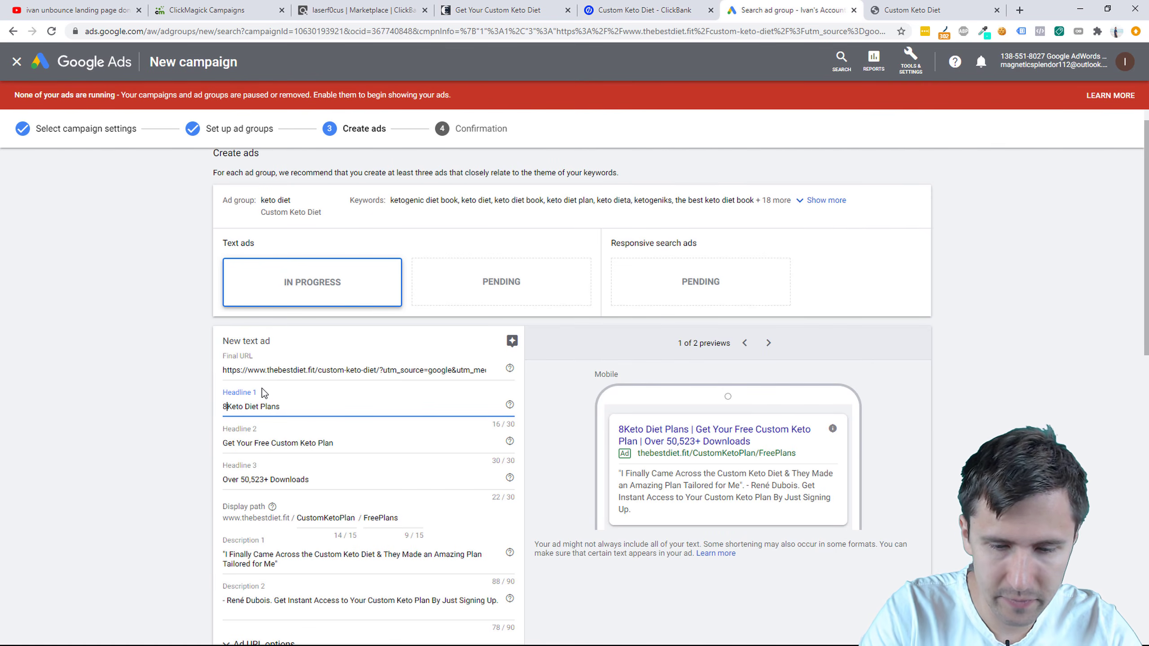
text(-Week)
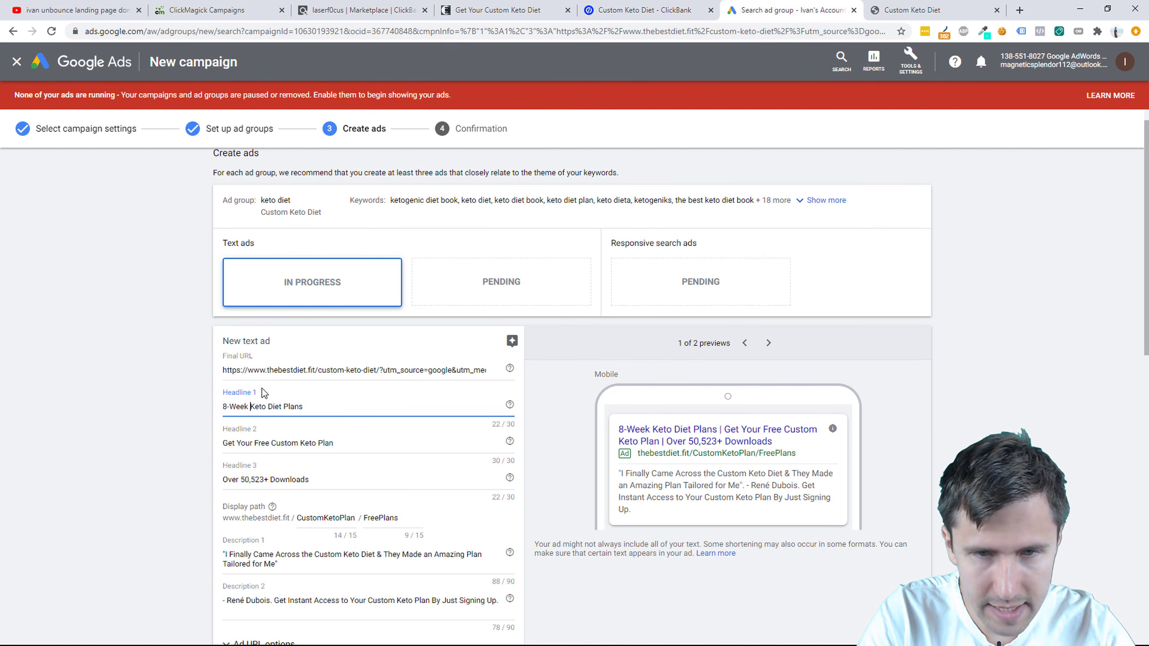
click(280, 409)
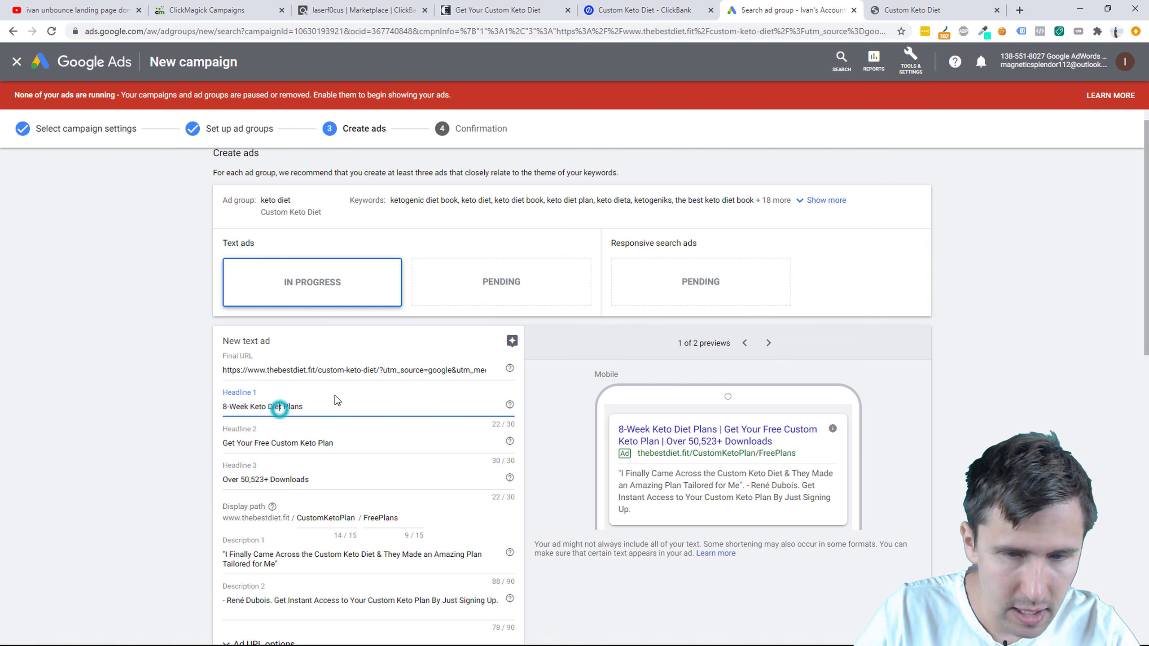
text(Meal)
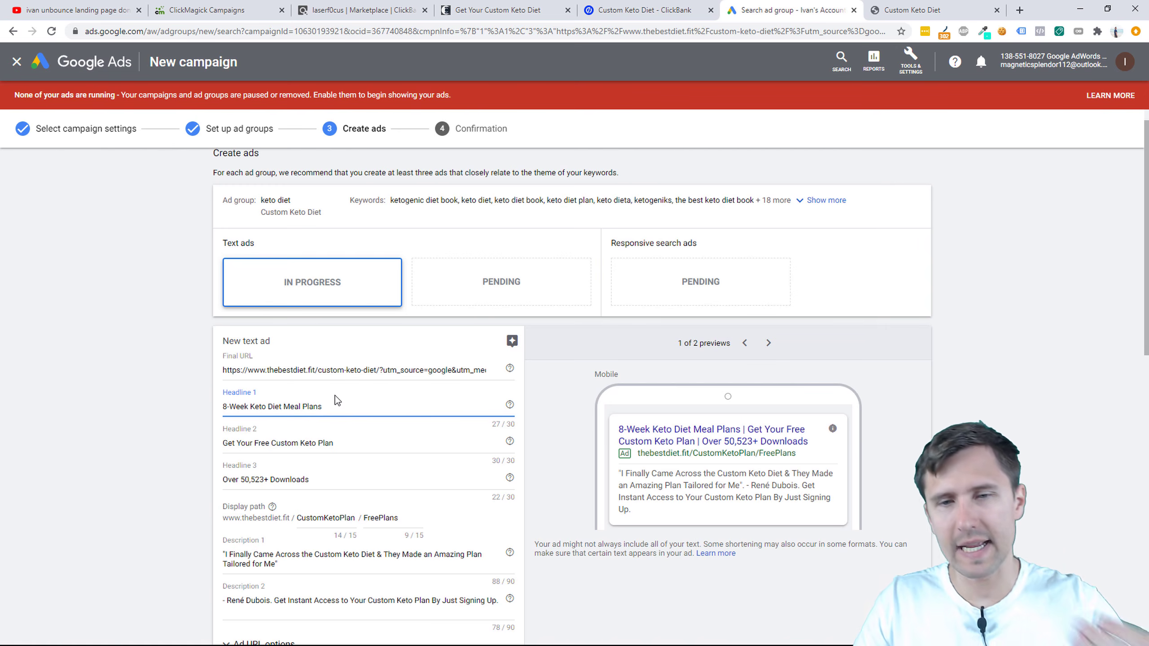
Step: Mark both the keto diet and custom keto diet text ads as done
scroll(470, 393, down, 9)
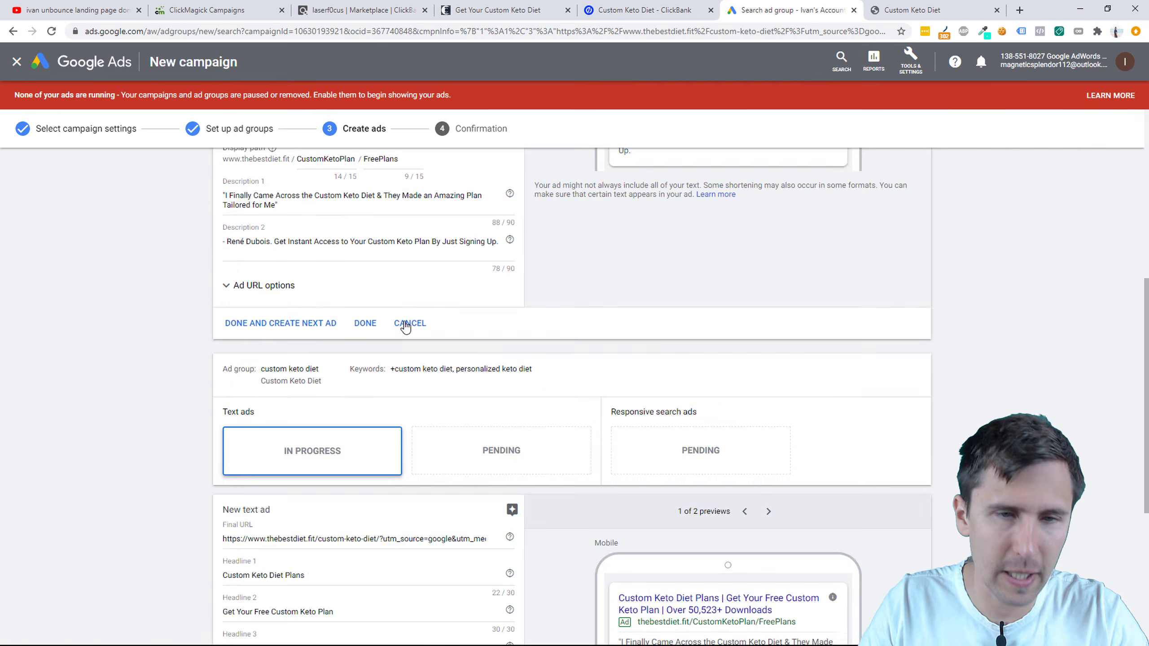
scroll(384, 431, up, 10)
scroll(413, 389, down, 9)
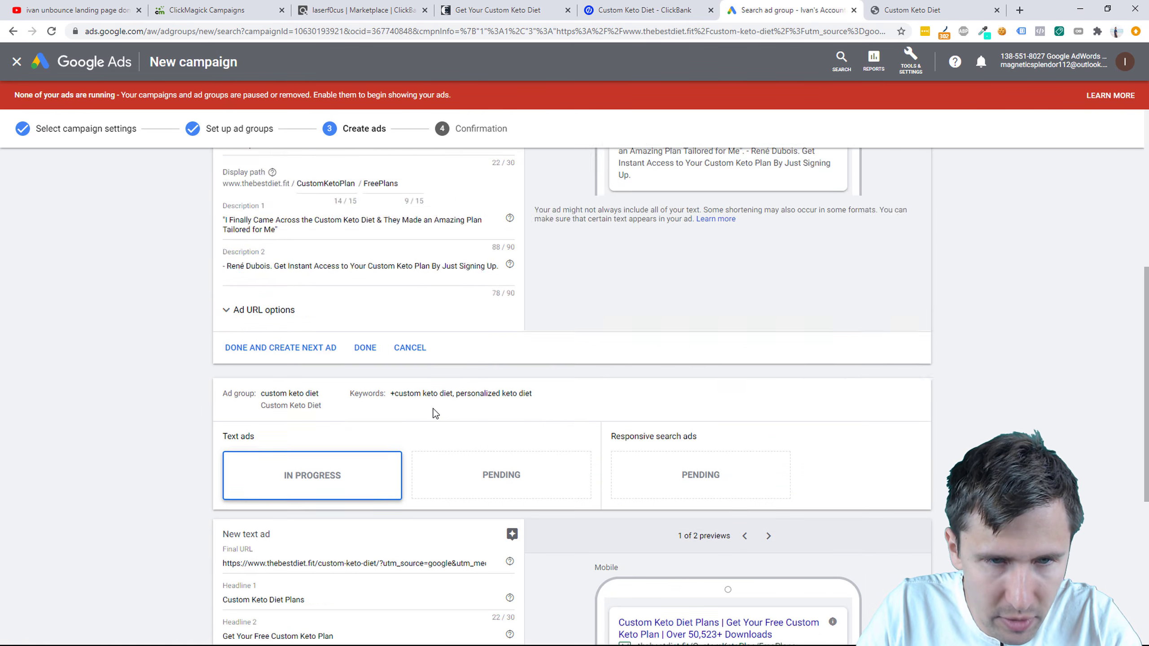
click(358, 302)
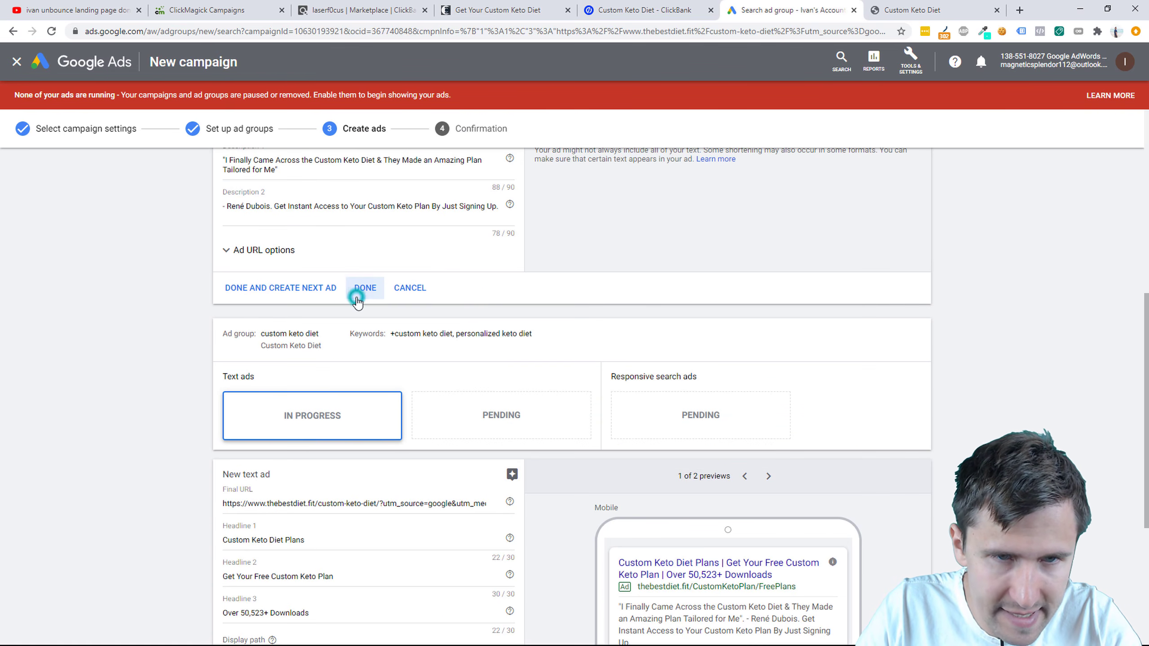
scroll(370, 407, down, 7)
click(365, 549)
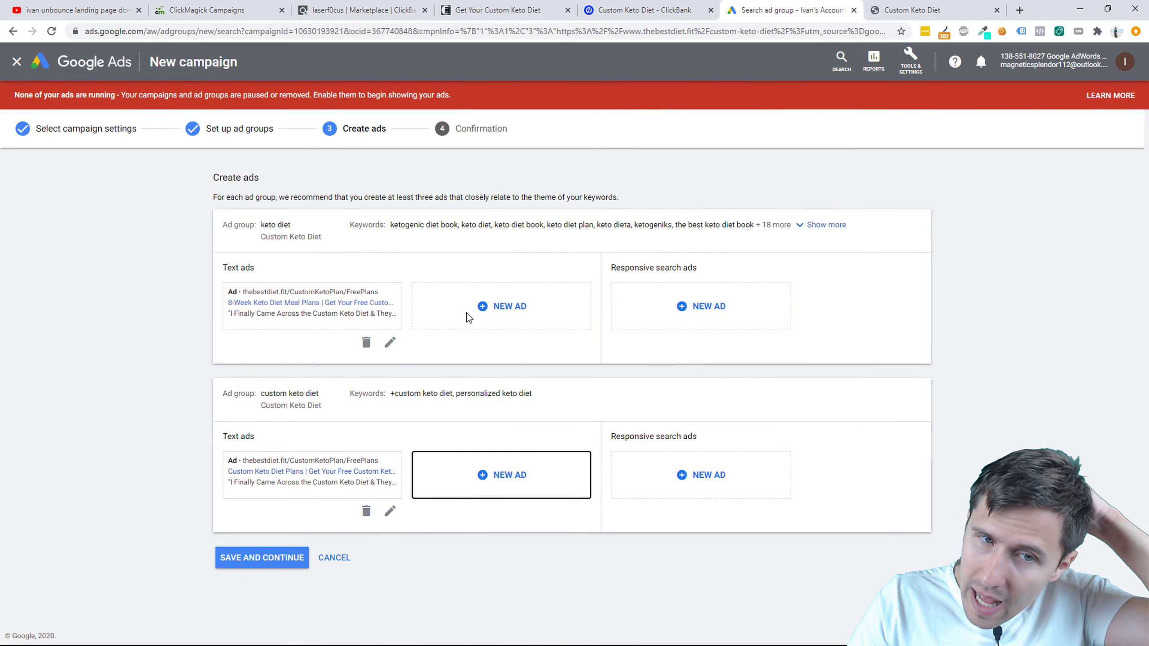
click(480, 308)
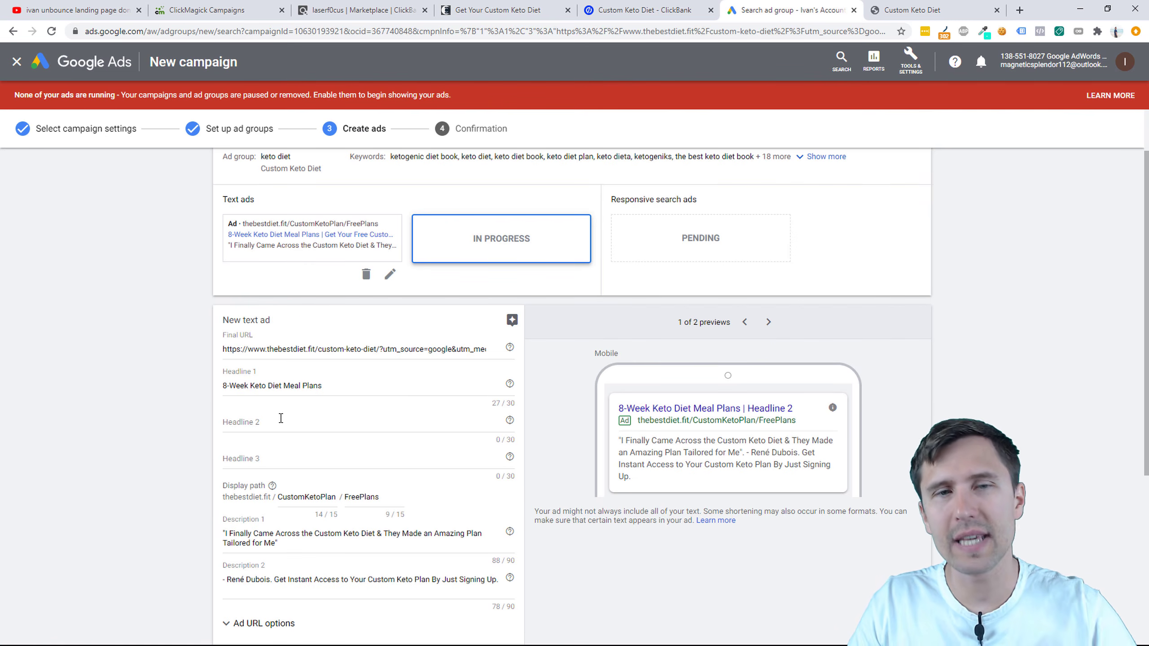
triple_click(284, 386)
key(ctrl+c)
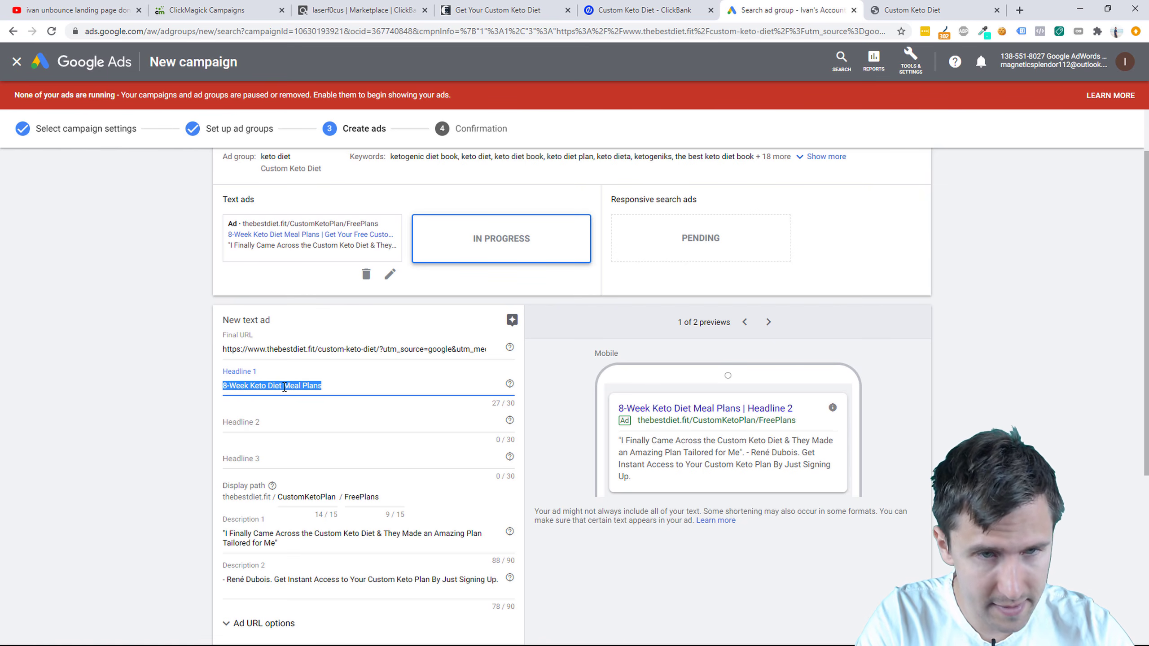
Step: Make Headline 1 {KeyWord:8-Week Keto Diet Meal Plans} with title case keyword insertion
key(BackSpace)
text({)
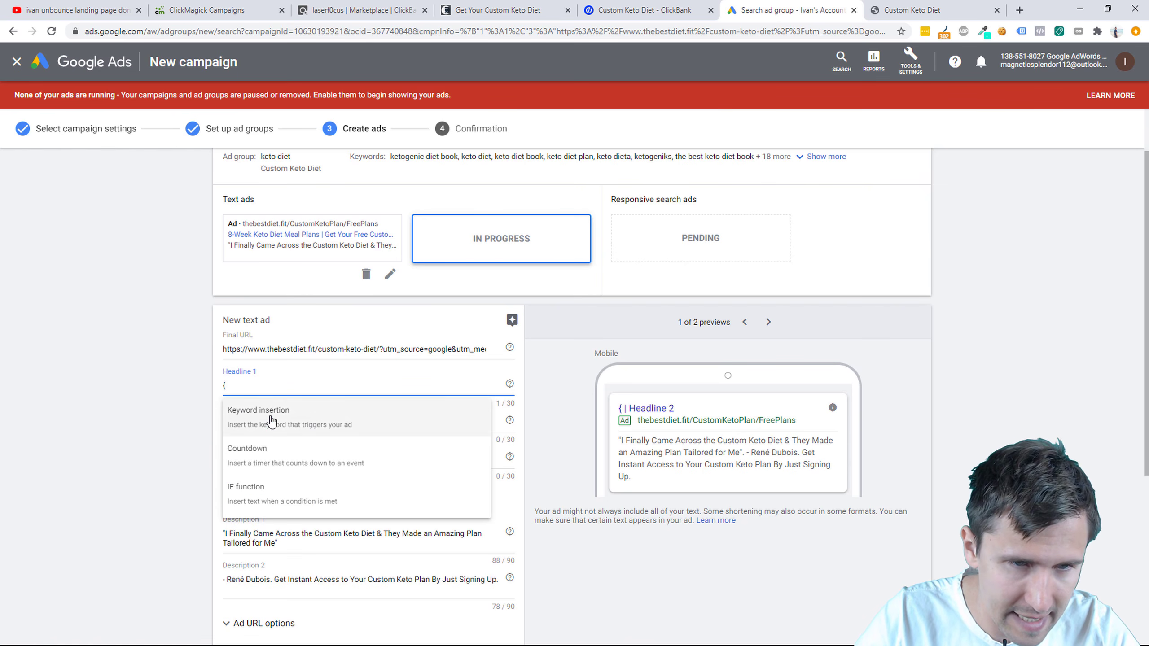
click(269, 412)
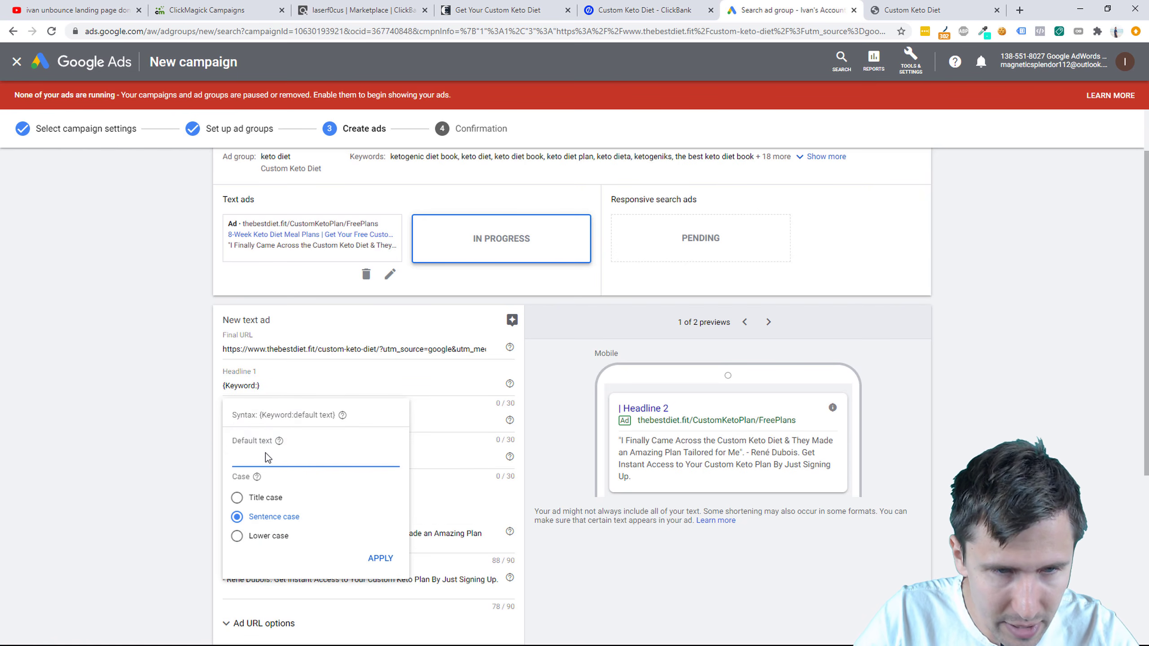
key(ctrl+v)
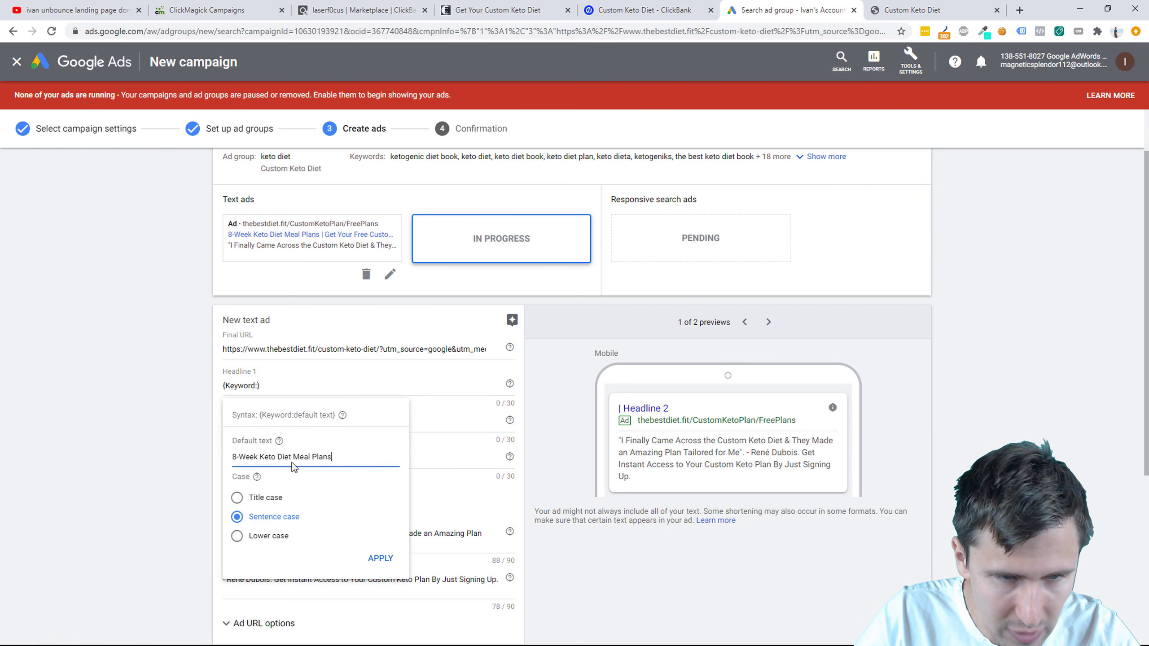
click(266, 498)
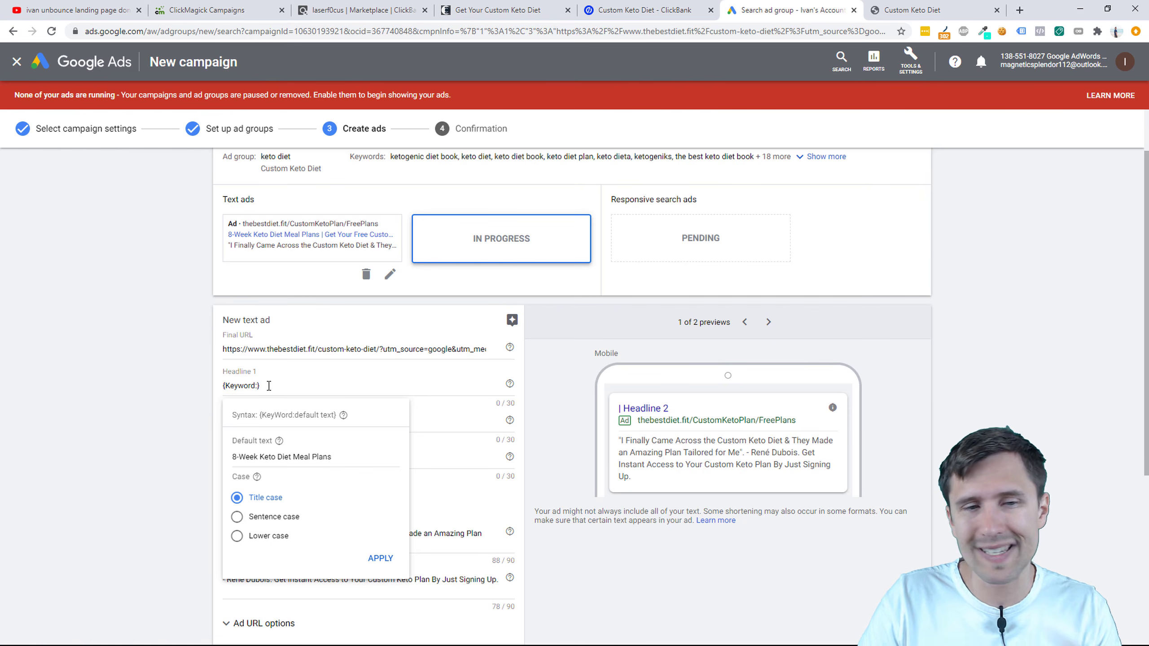
triple_click(261, 458)
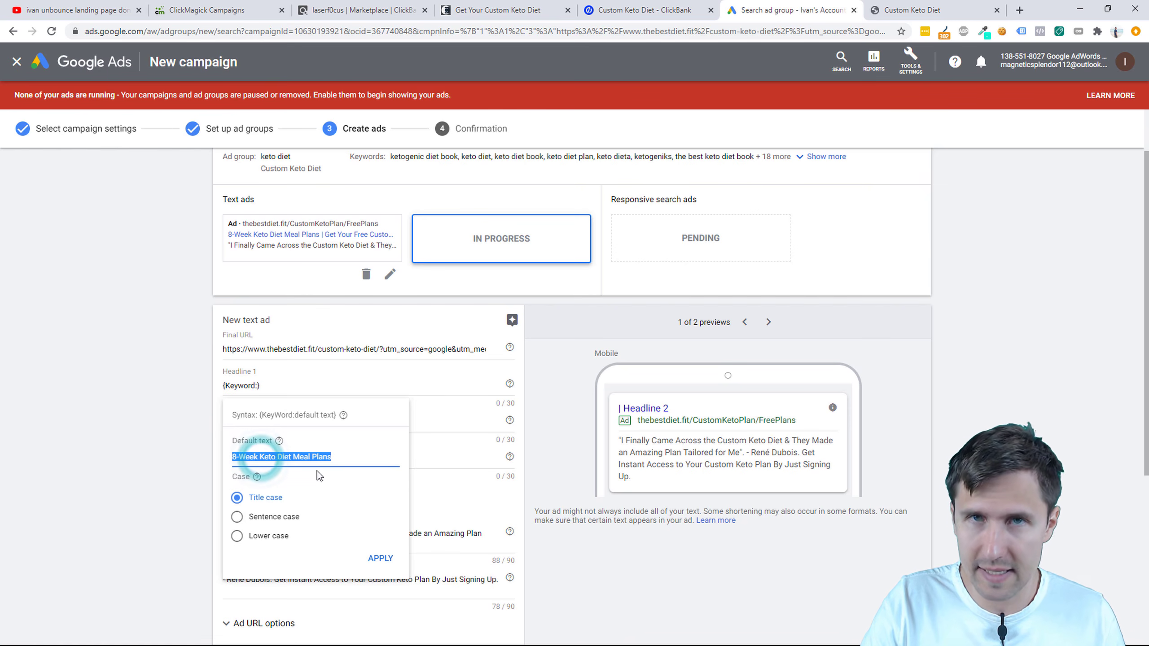
click(376, 557)
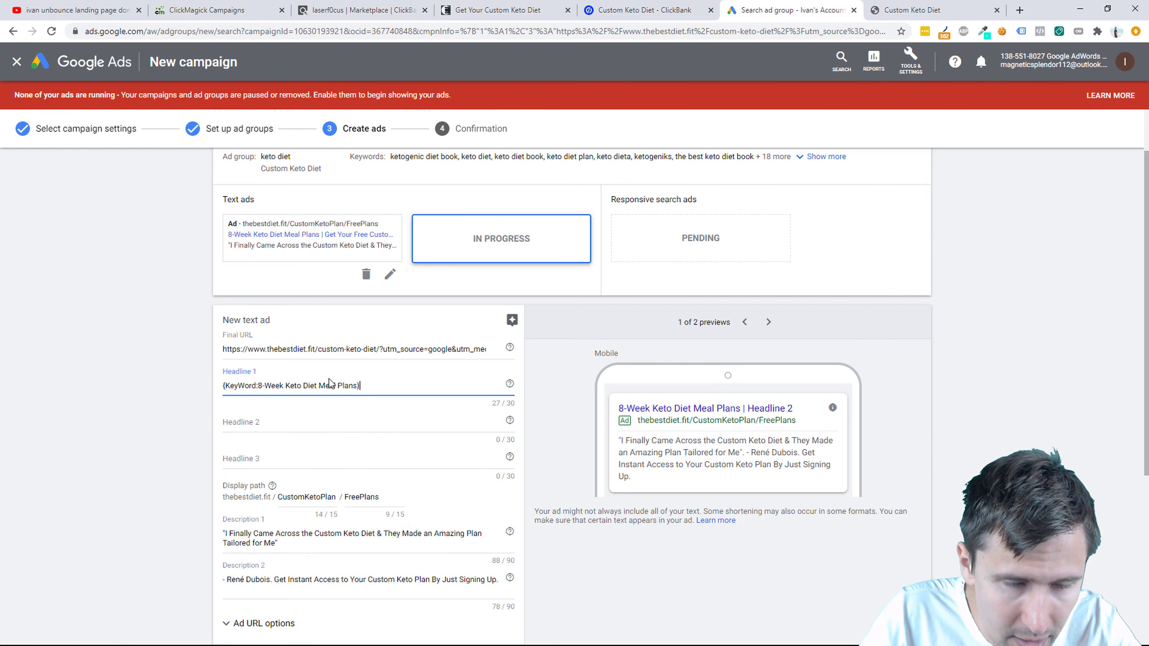
Step: Enter 'Get Your Free Custom Keto Plan' as the second headline
click(274, 421)
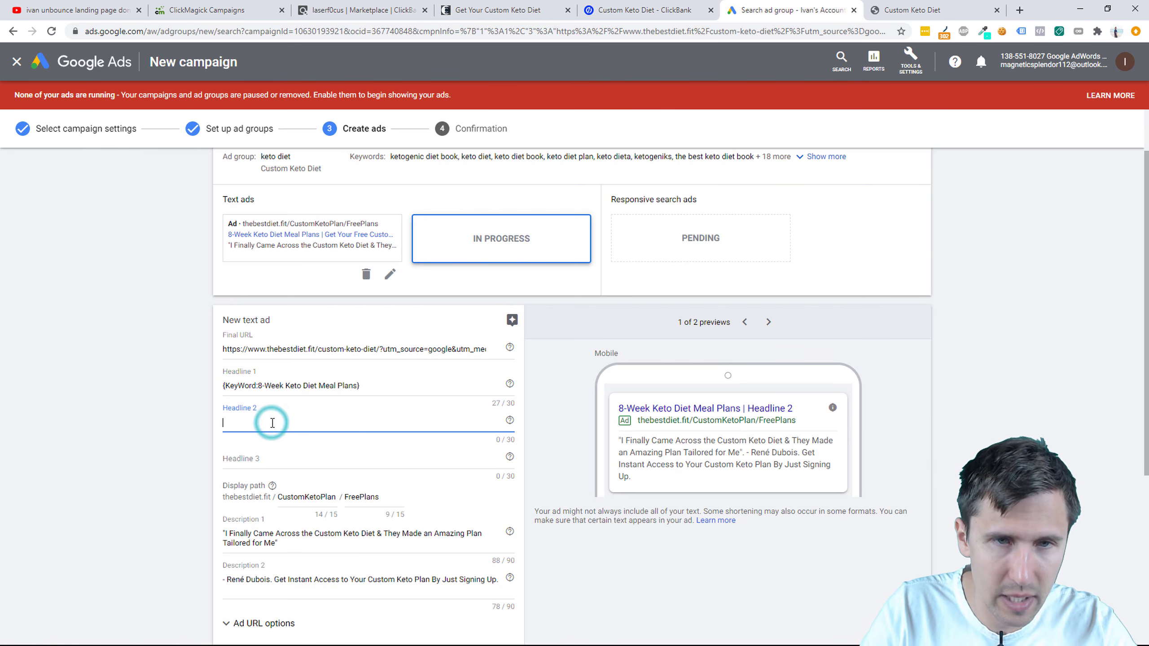
scroll(324, 335, up, 1)
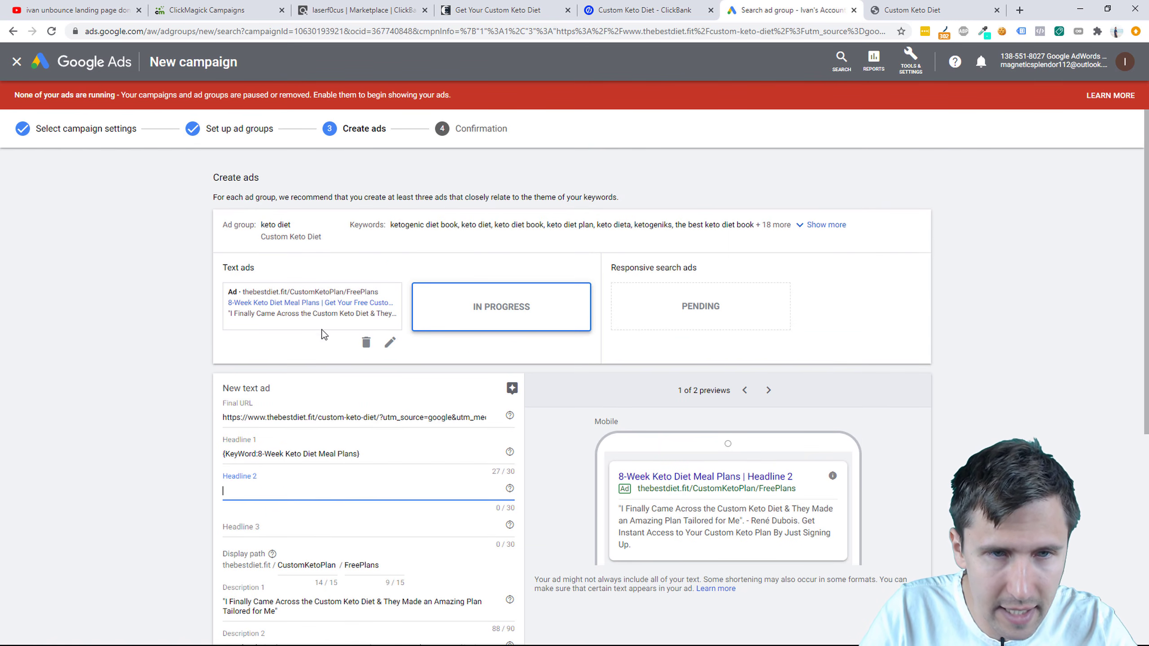
click(328, 305)
double_click(352, 304)
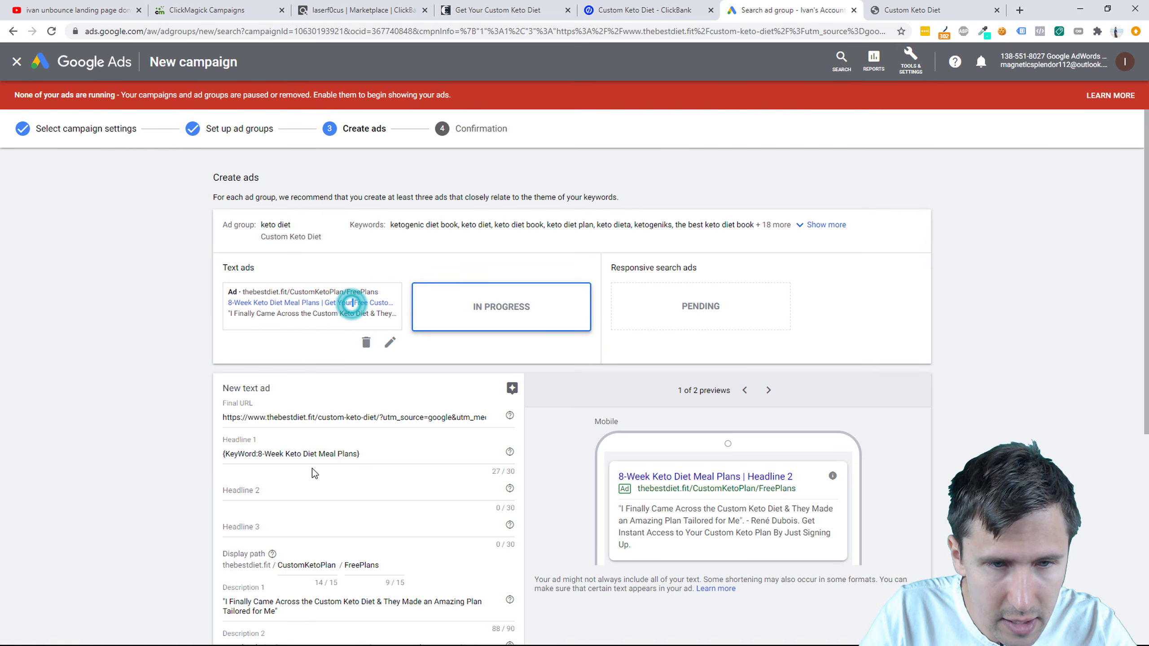
click(270, 487)
text(Get You)
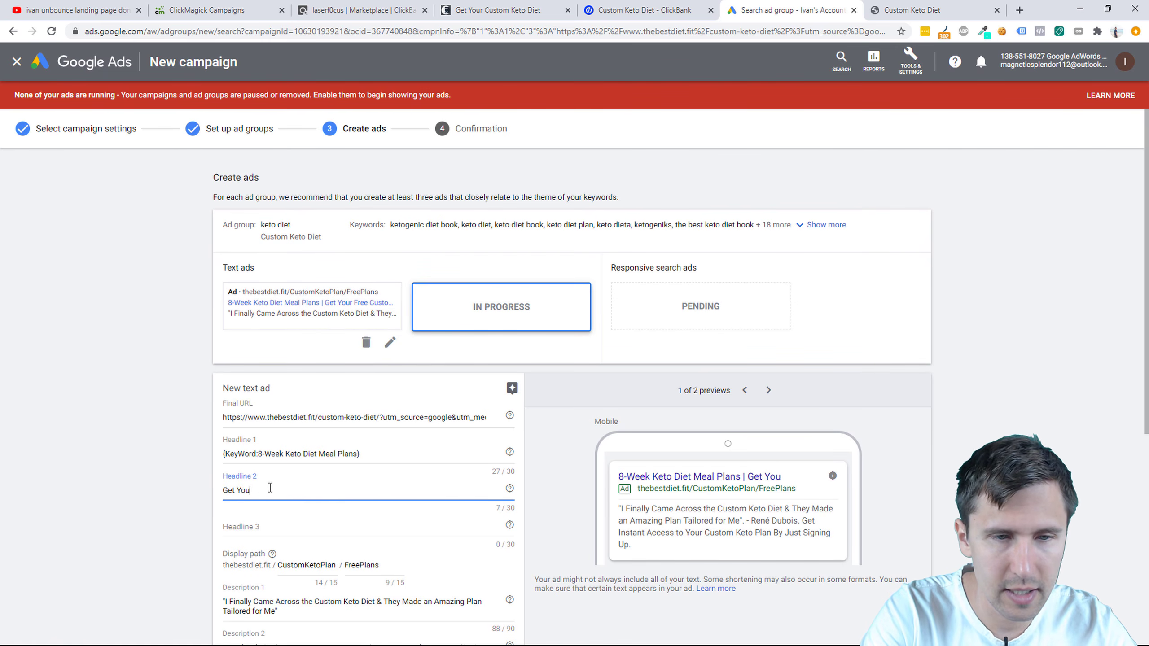
text(r Free Custom Keto)
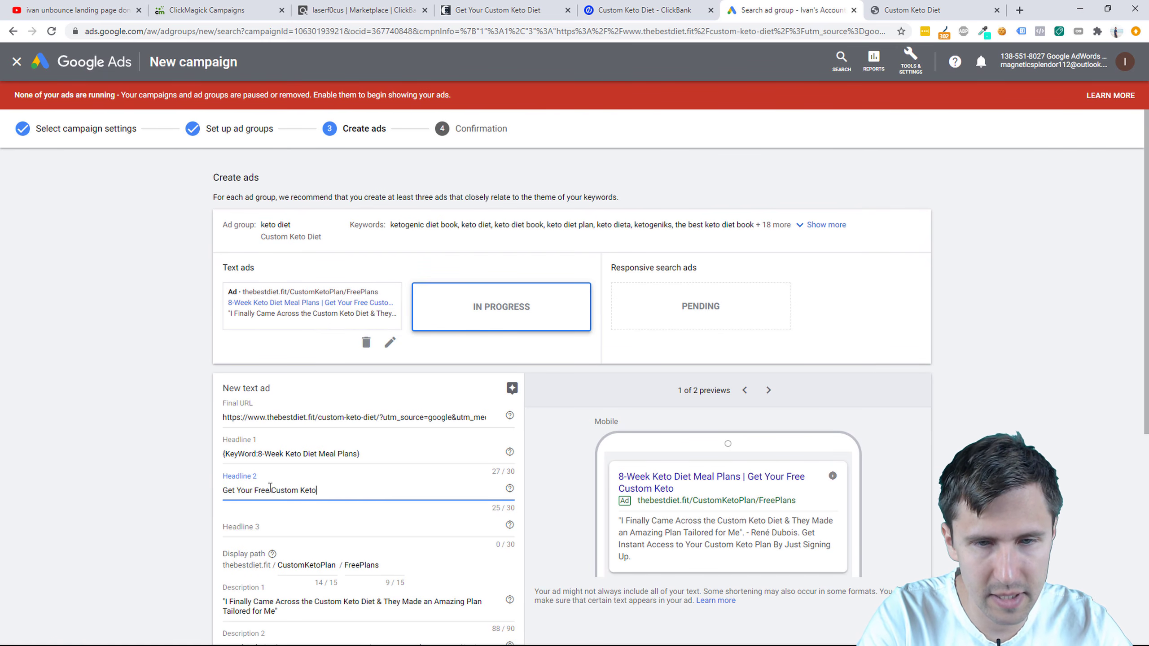
key(BackSpace)
key(BackSpace)
key(BackSpace)
key(BackSpace)
key(BackSpace)
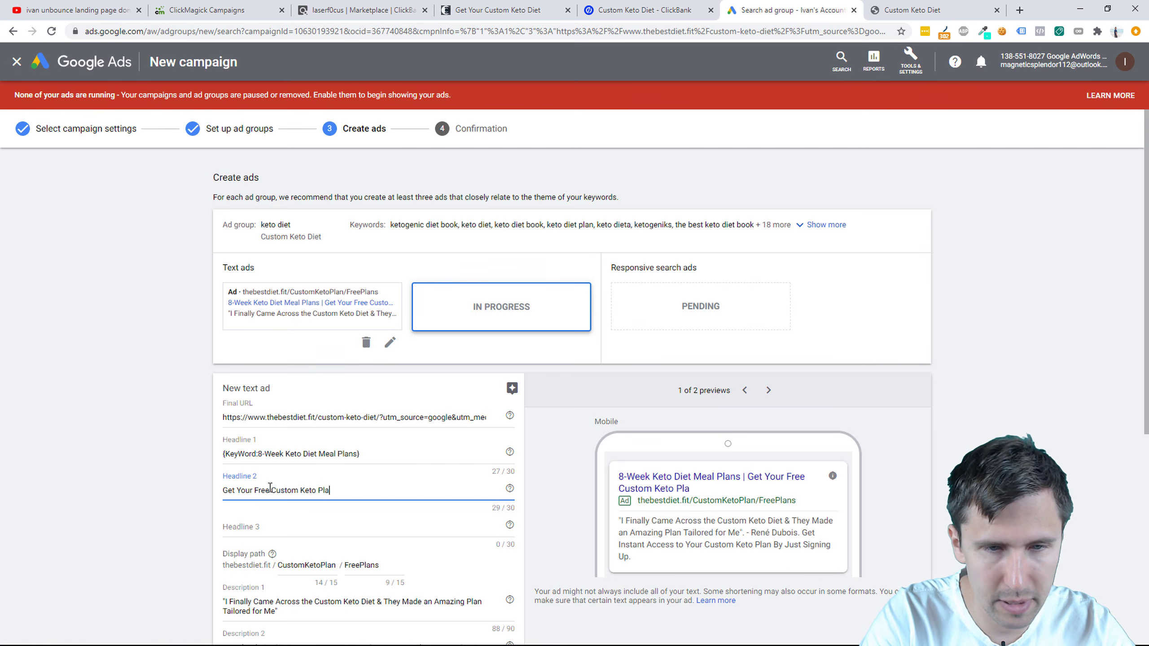
text(Plan)
scroll(270, 488, down, 3)
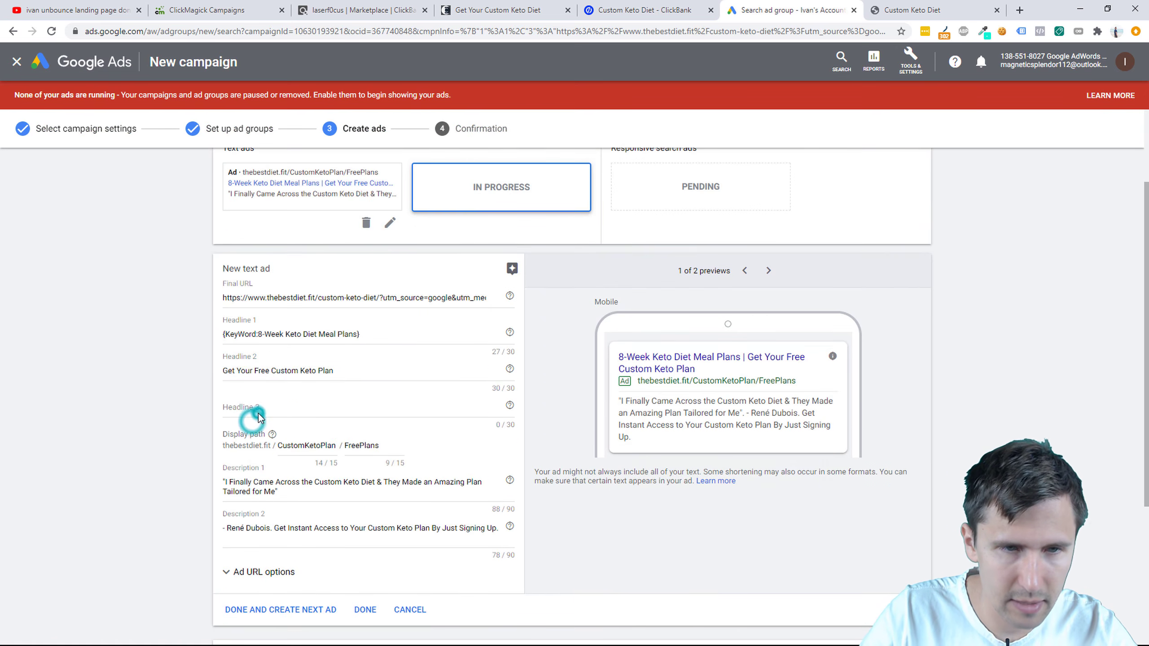
Step: Enter 'Happy Clients Since 2010' as the third headline and save the ad
click(253, 410)
text(Offi)
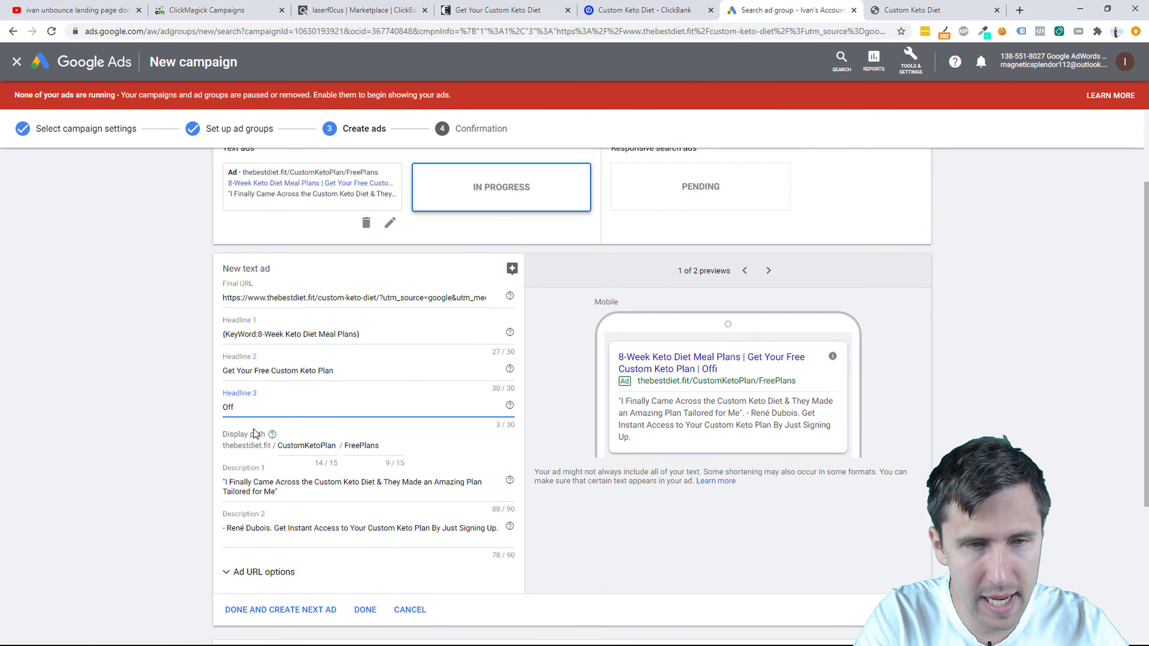
key(BackSpace)
key(BackSpace)
key(BackSpace)
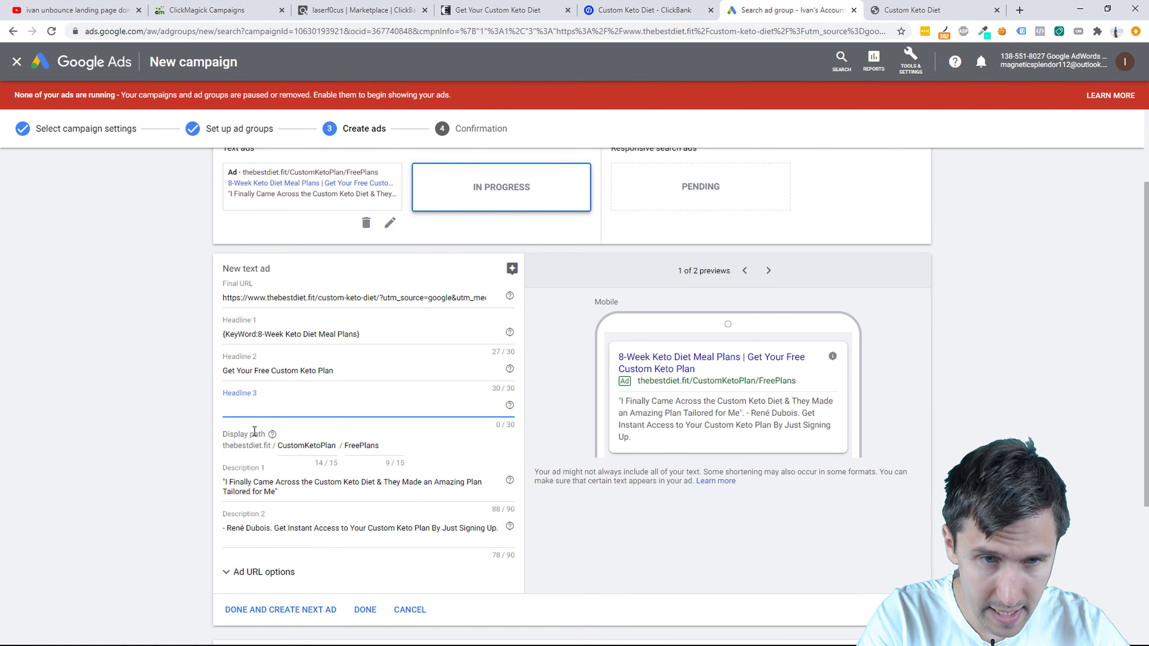
text(H)
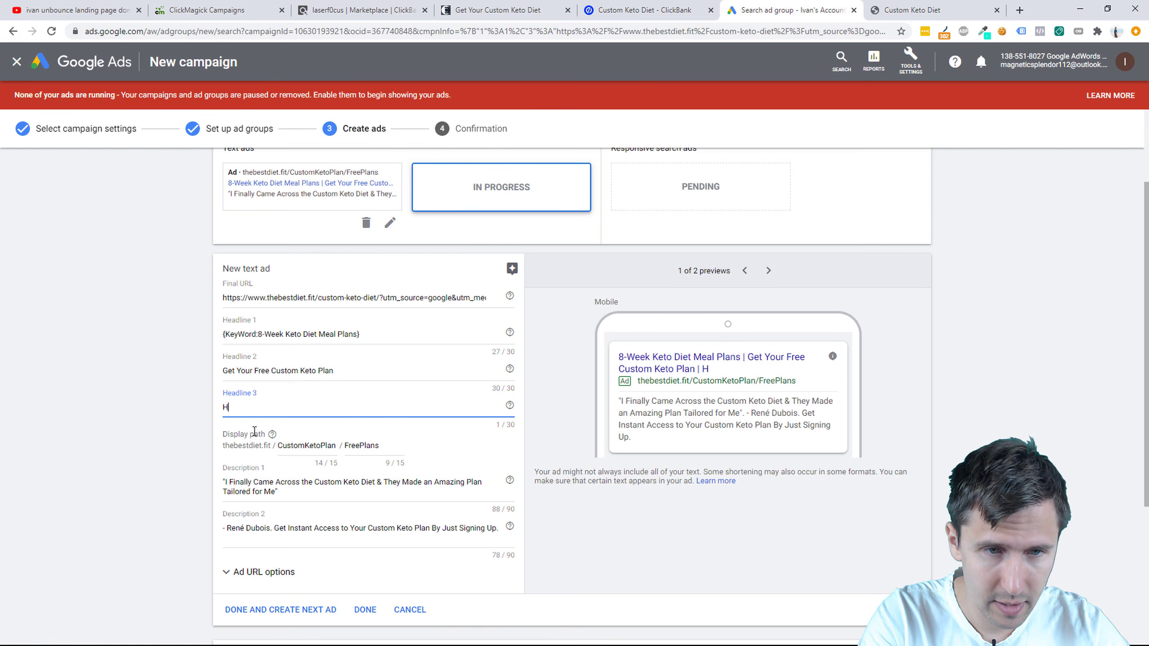
text(appy Clients Si)
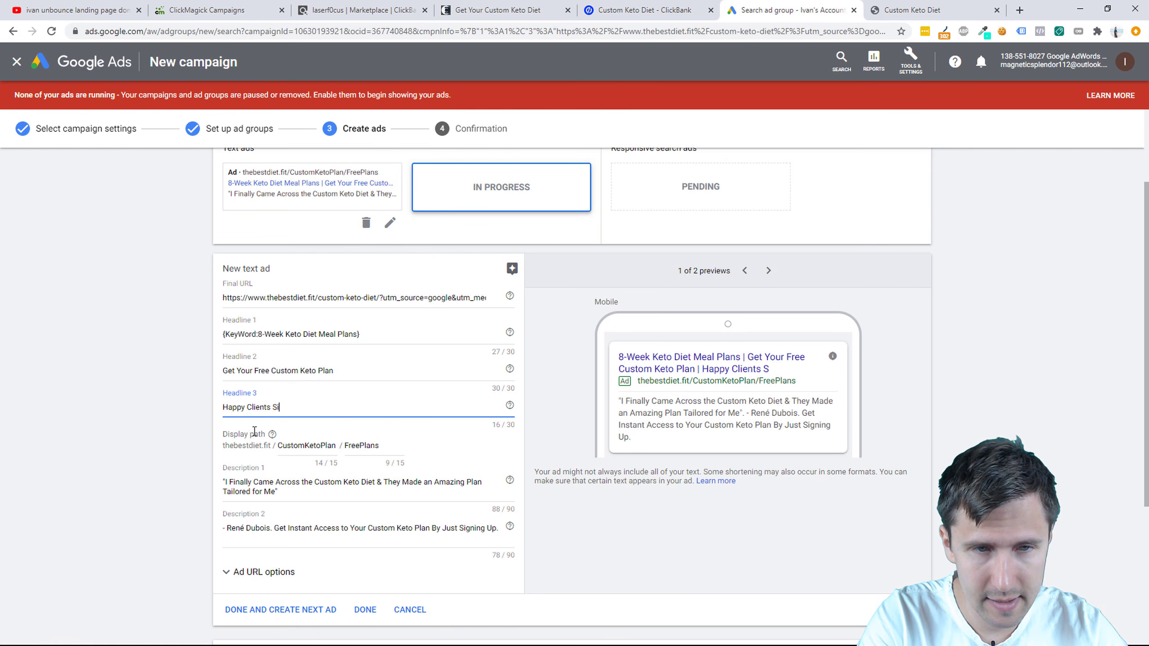
text(nce 2010)
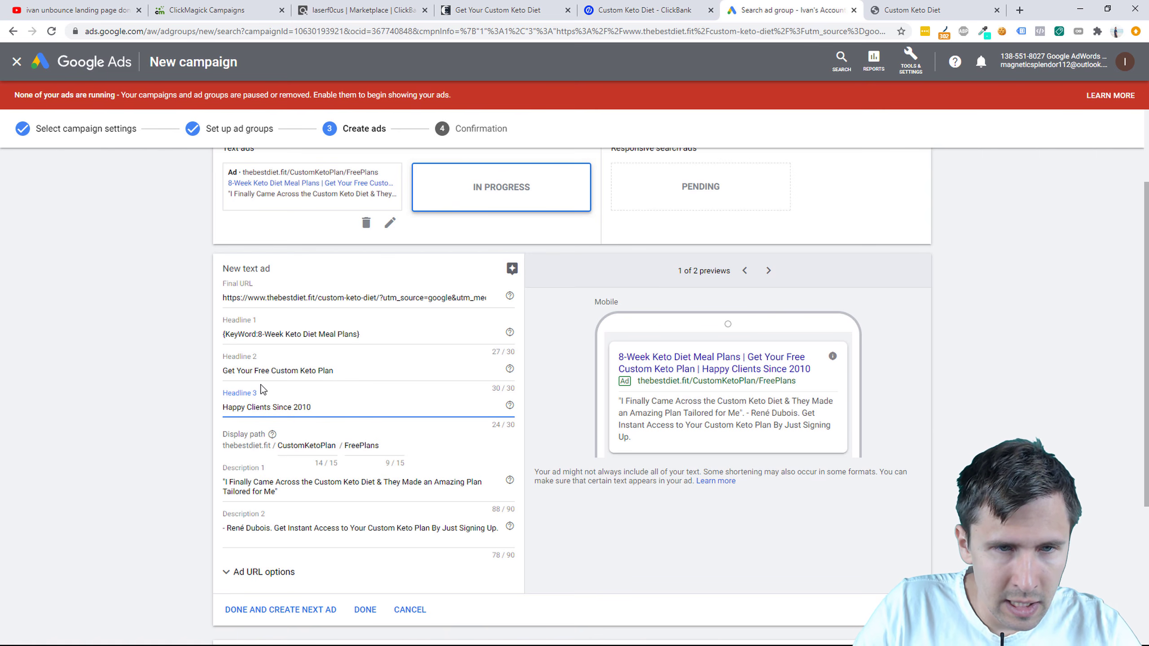
click(271, 335)
scroll(184, 443, down, 3)
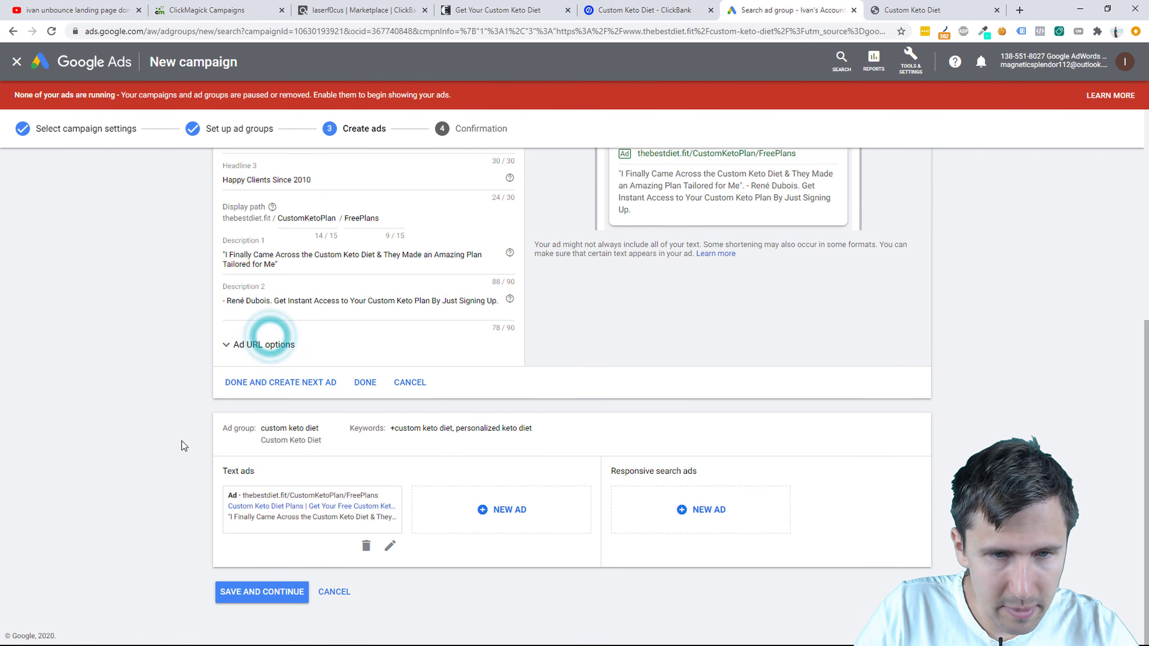
scroll(362, 481, up, 2)
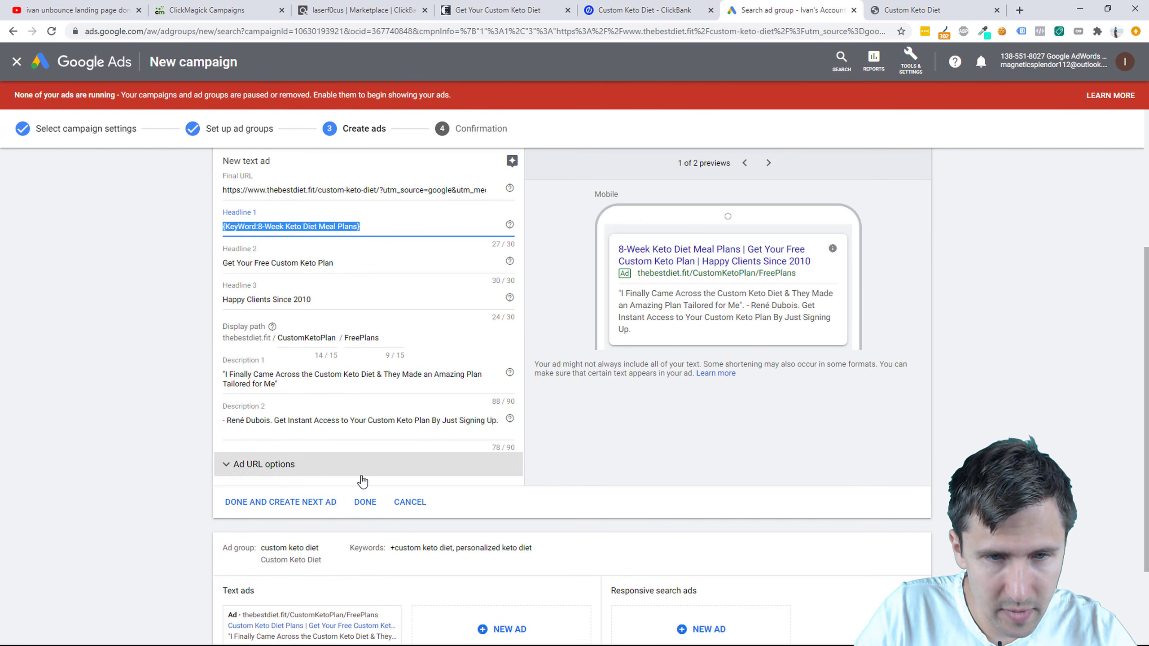
click(365, 501)
Step: Start a new custom keto diet ad with Headline 1 {KeyWord:Custom Keto Diet Plans} in title case
click(495, 476)
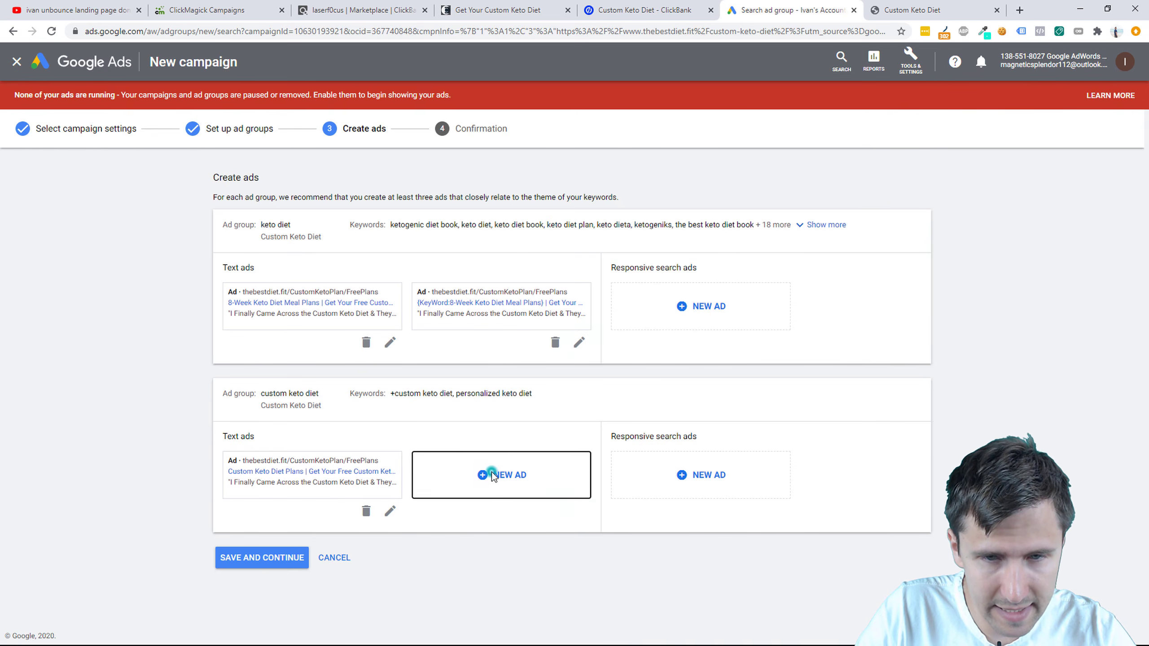
click(260, 325)
triple_click(260, 326)
key(ctrl+c)
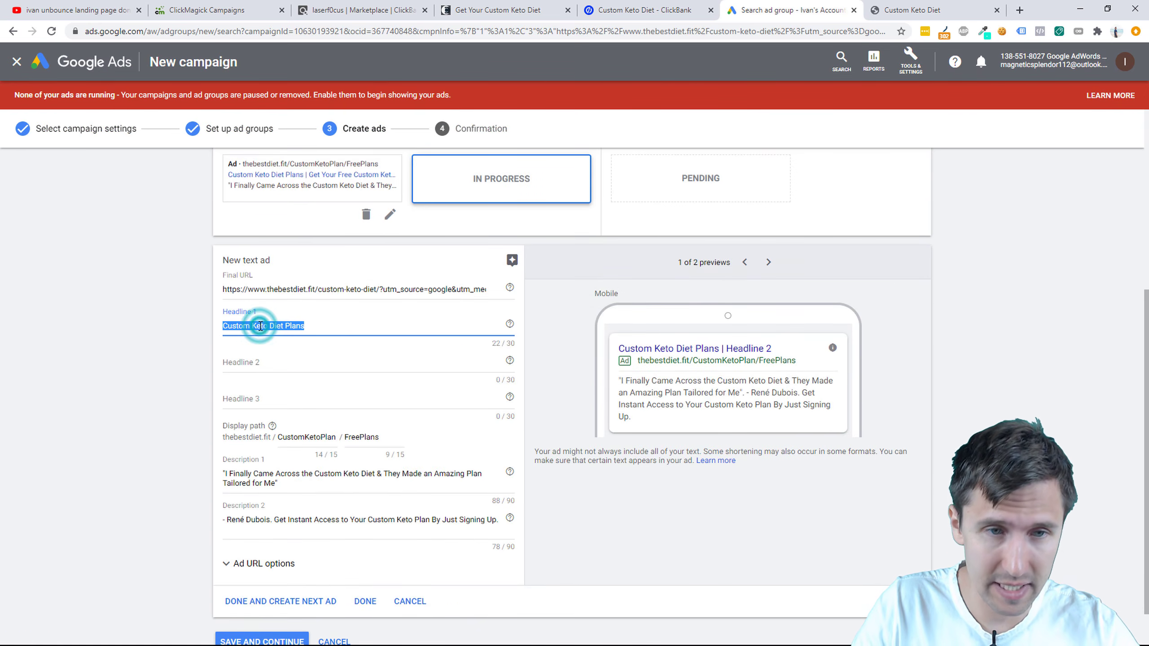
key(BackSpace)
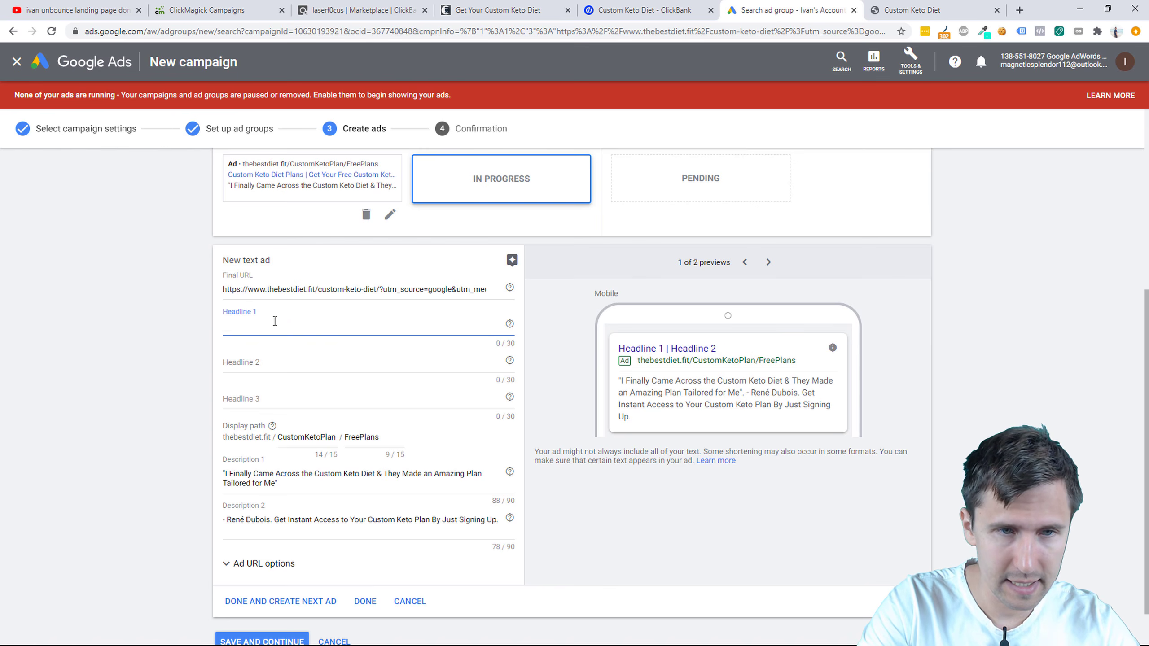
text({)
click(274, 354)
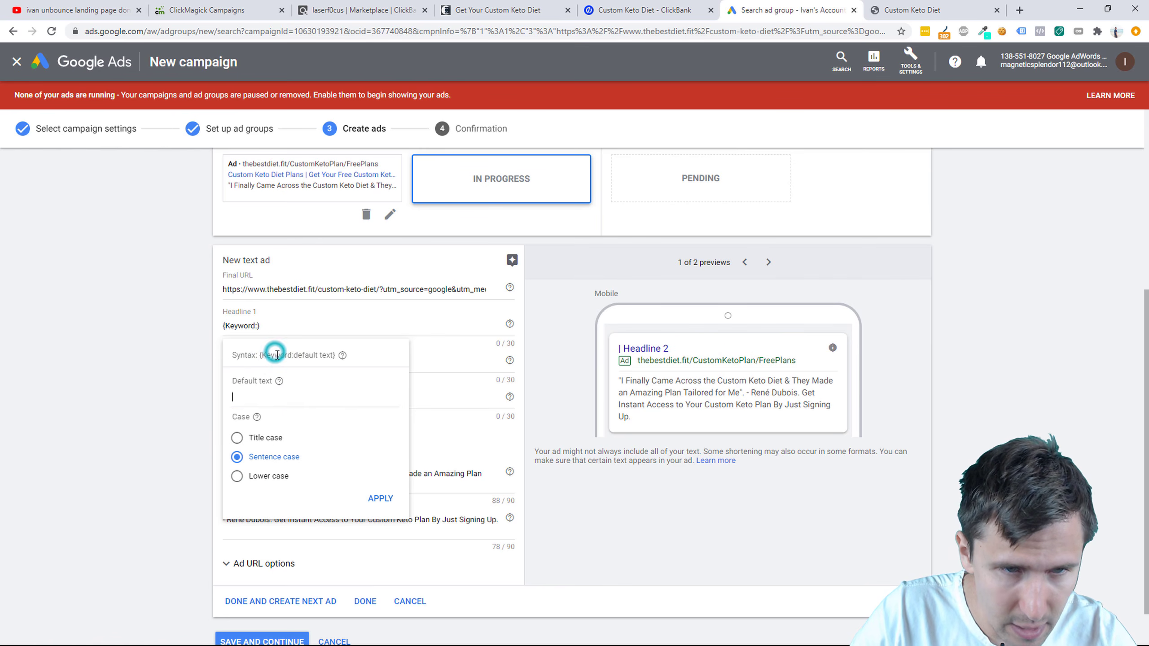
key(ctrl+v)
click(271, 439)
click(380, 498)
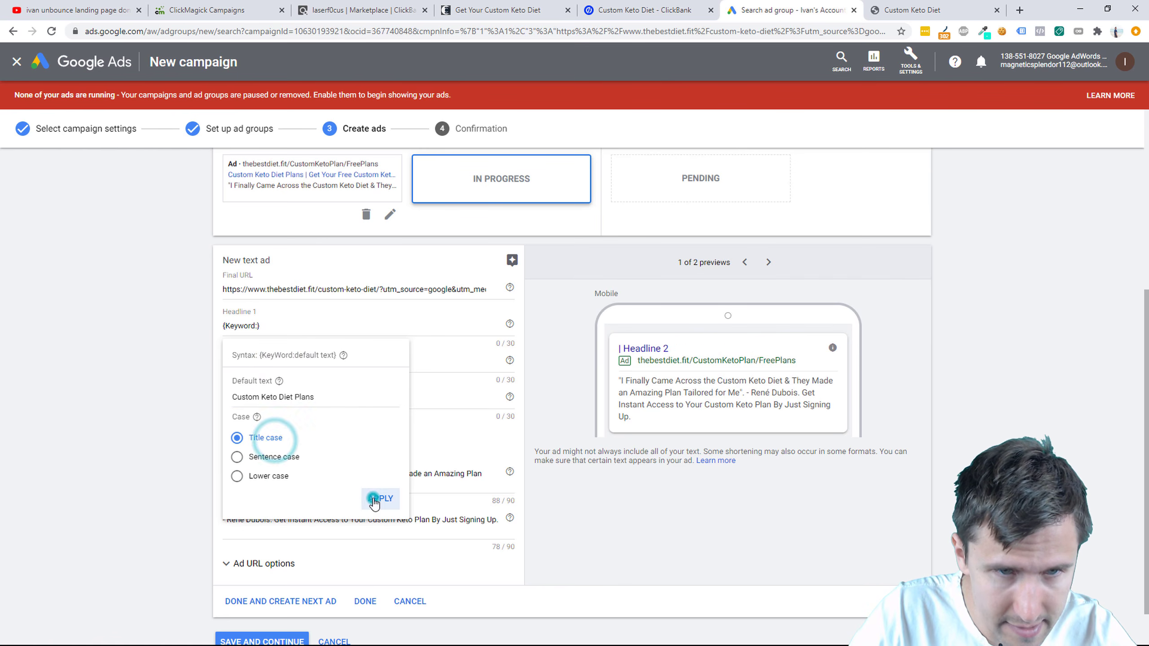
Step: Enter 'Get Your Free Custom Keto Plan' as the second headline
click(256, 368)
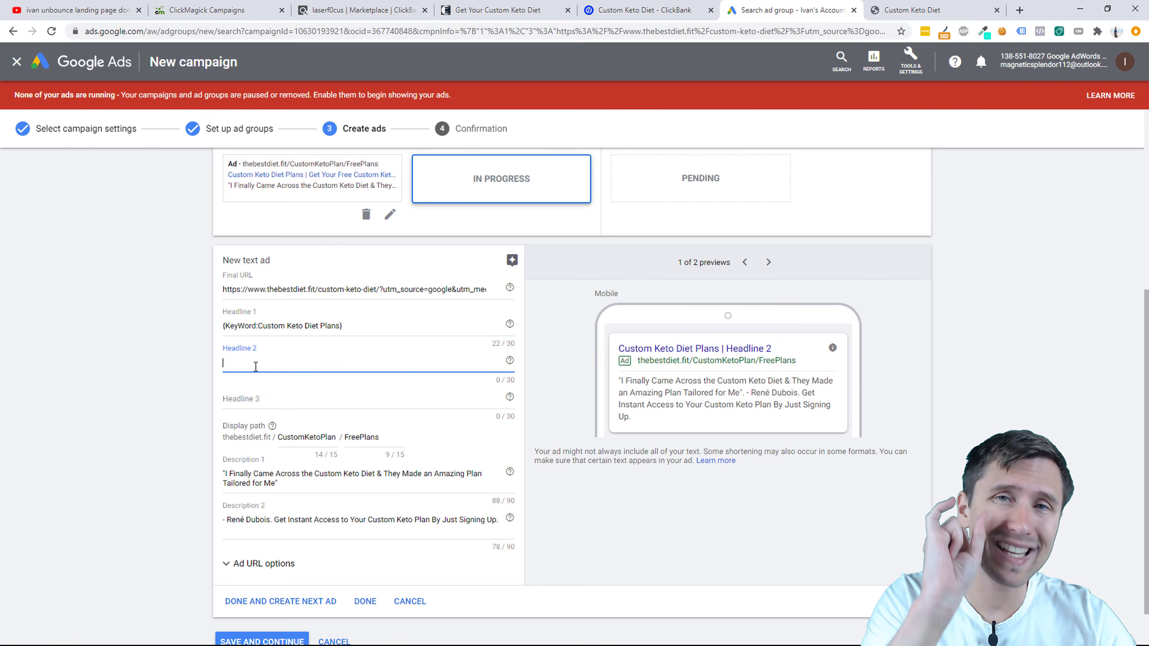
scroll(178, 491, up, 5)
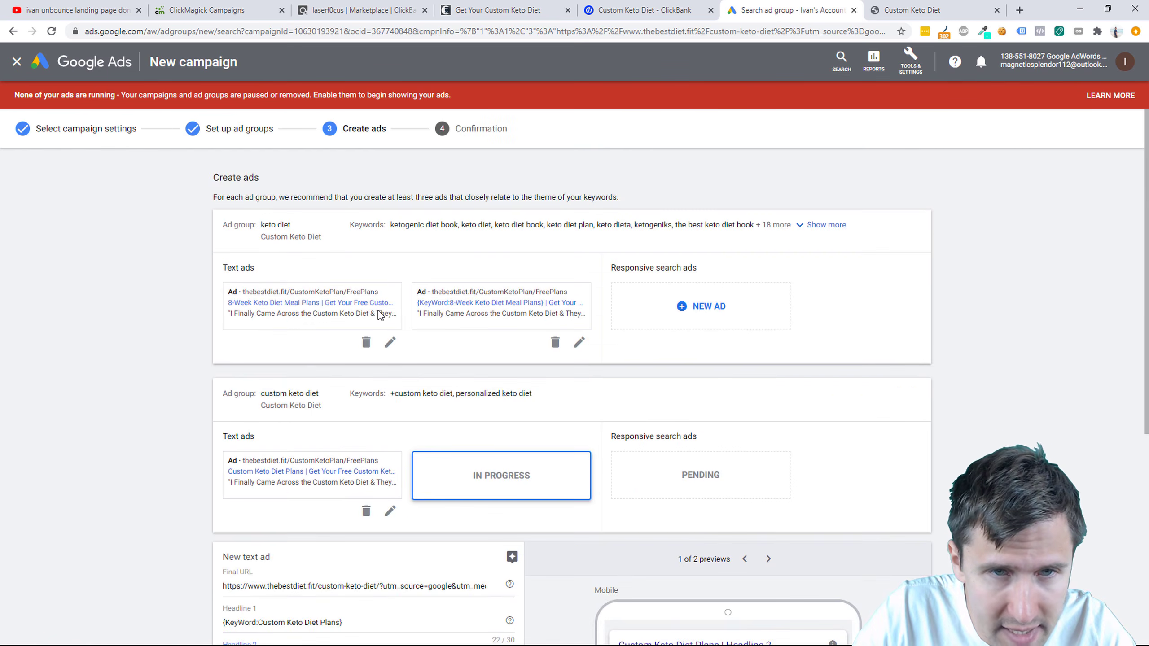
drag(393, 225, 758, 239)
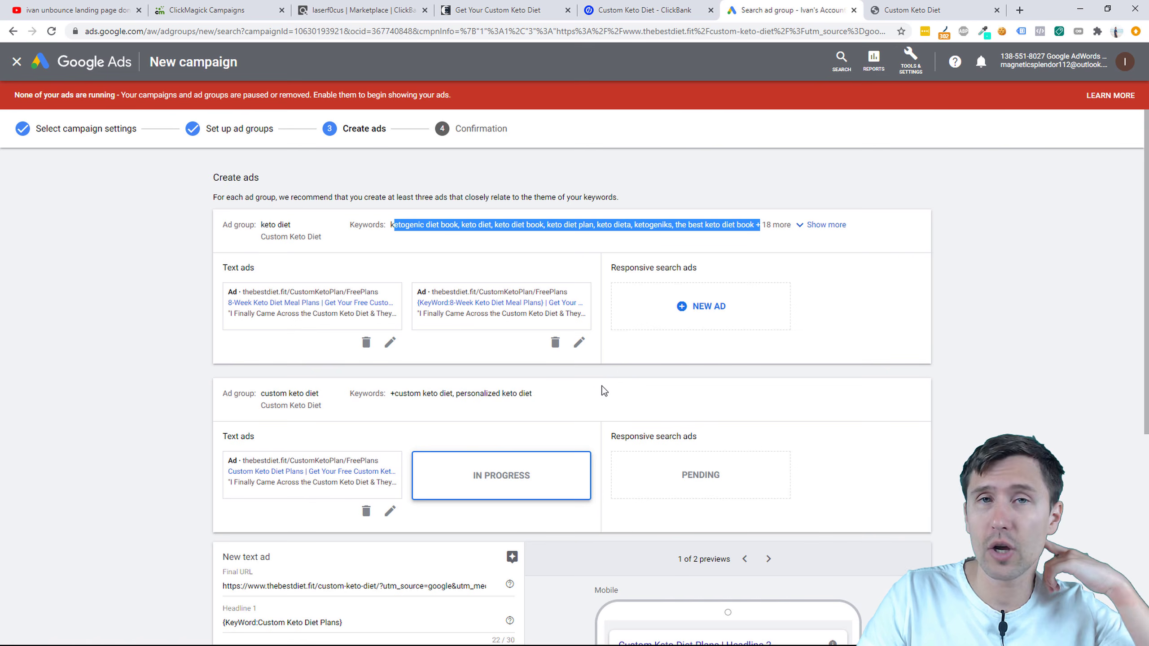
scroll(346, 440, down, 4)
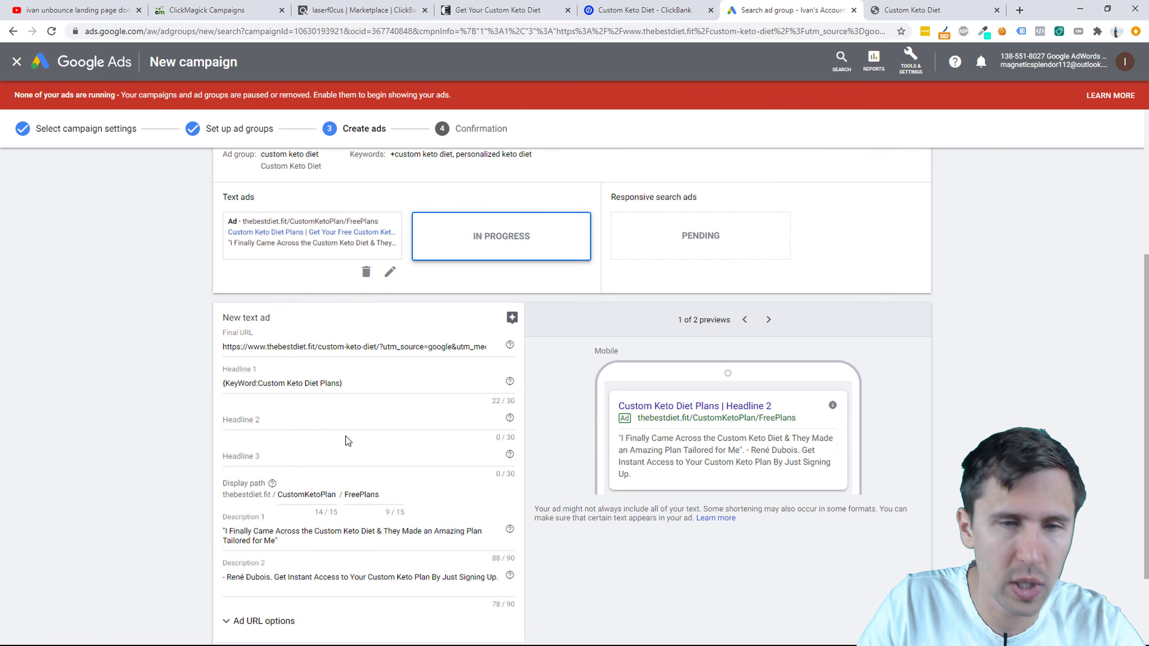
click(257, 421)
text(Ge)
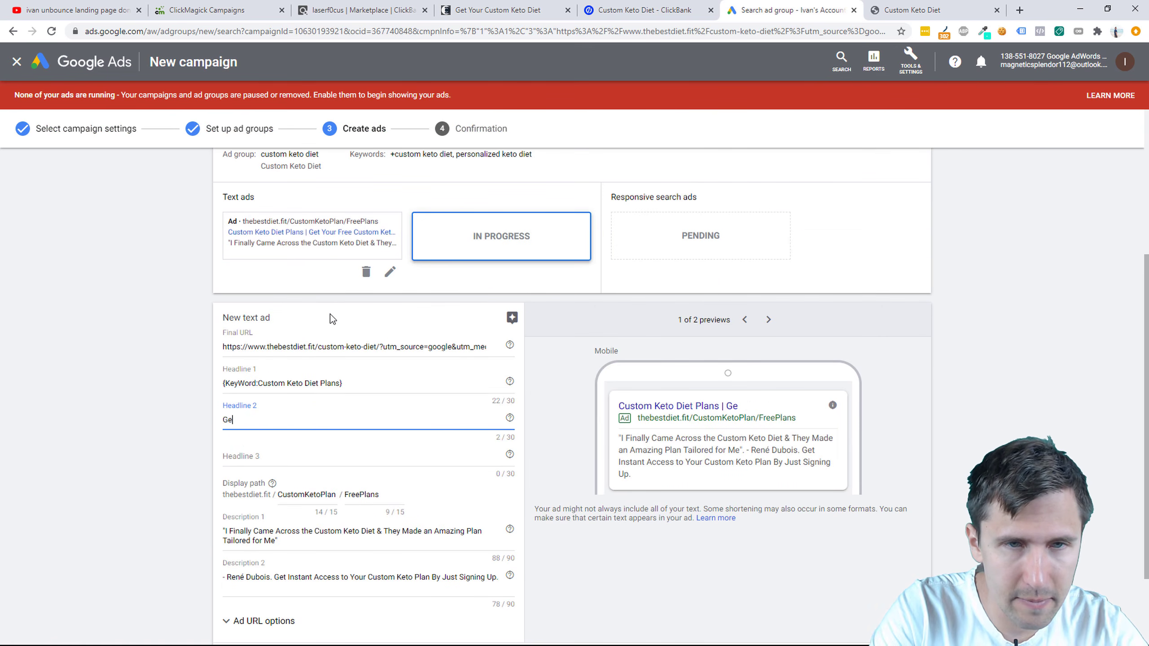
text(t Your Free Custom Keto Diet)
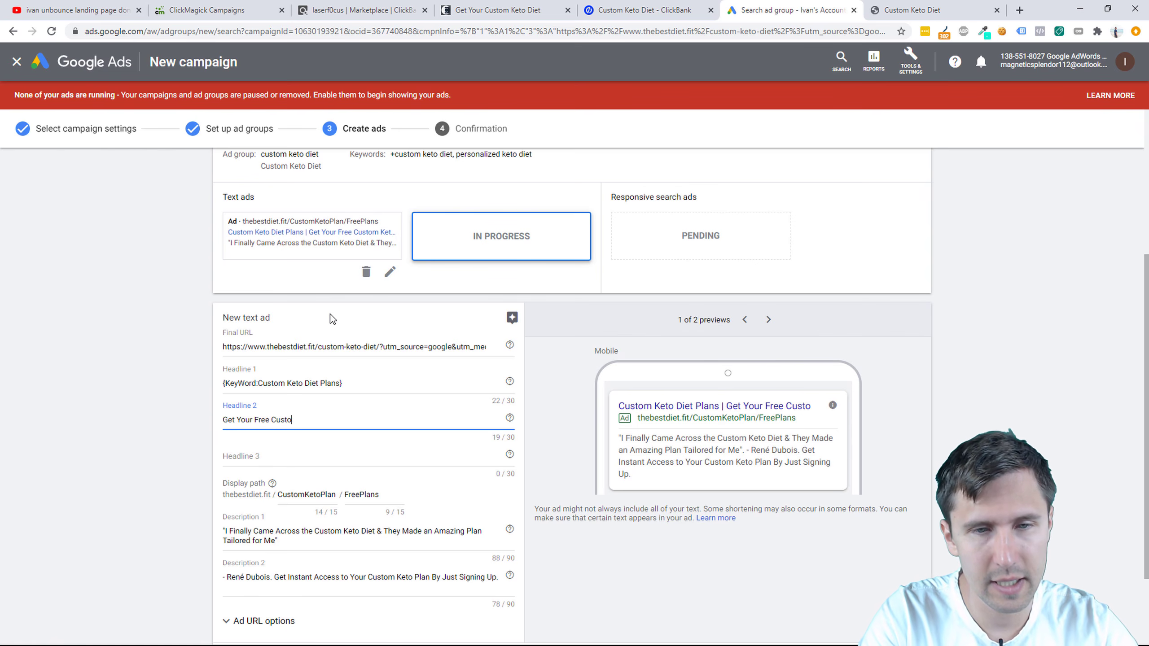
key(BackSpace)
key(BackSpace)
key(BackSpace)
key(BackSpace)
key(BackSpace)
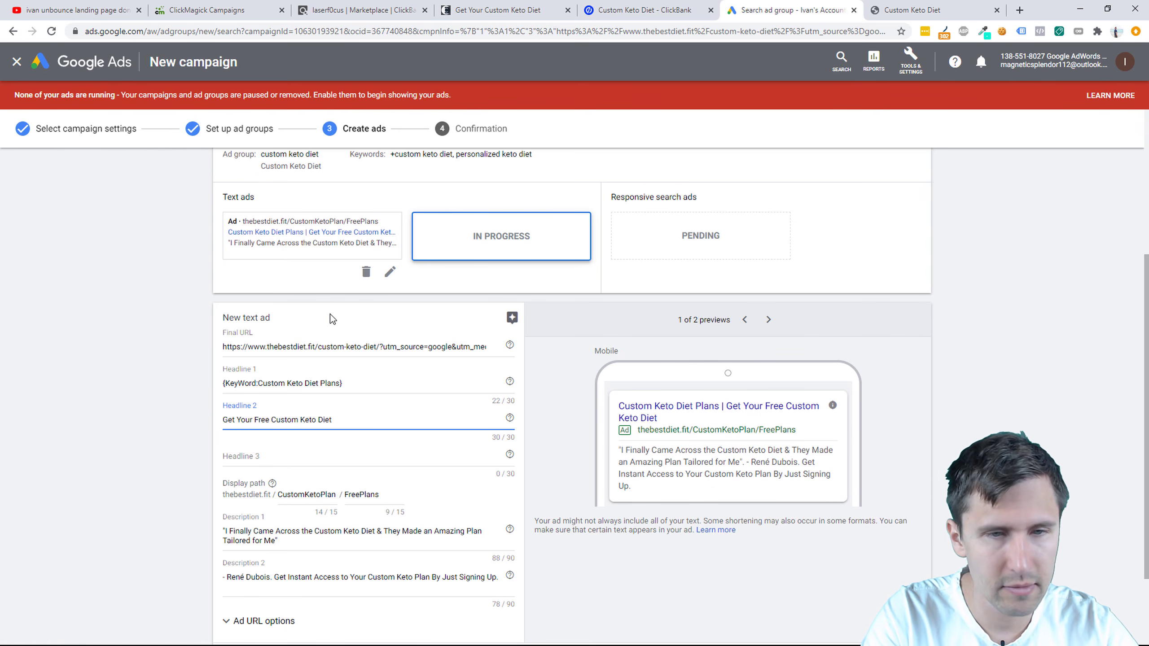
text(Plan)
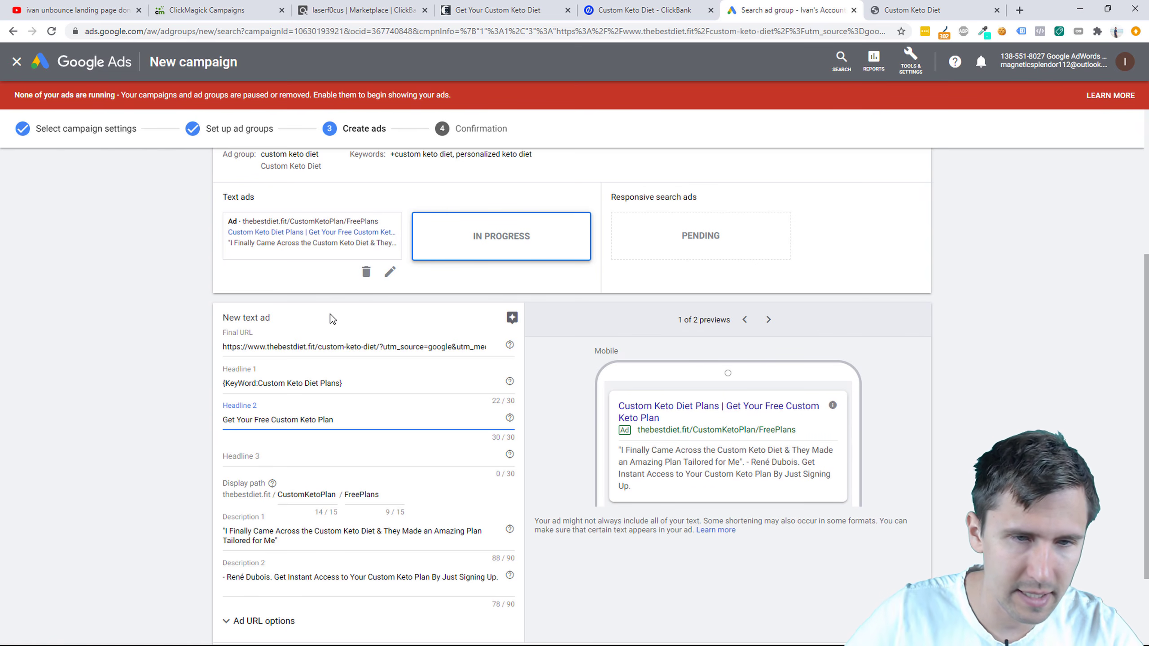
key(Tab)
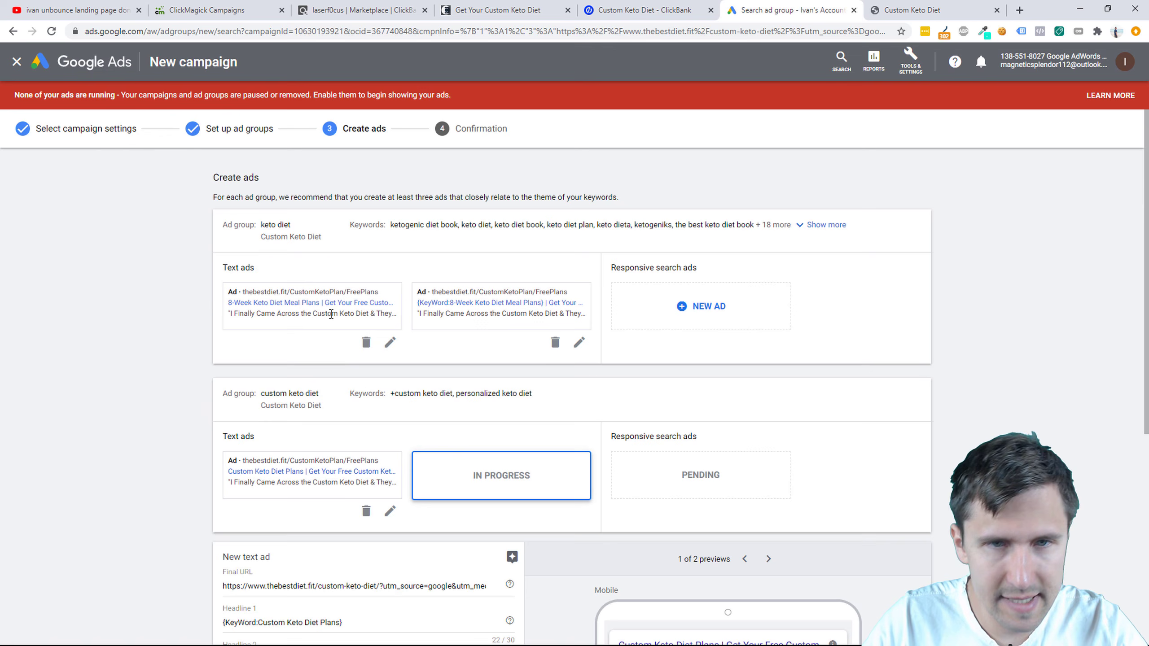
Step: Copy 'Happy Clients Since 2010' into the third headline, finish the ad and save all ads
scroll(518, 280, up, 5)
click(579, 342)
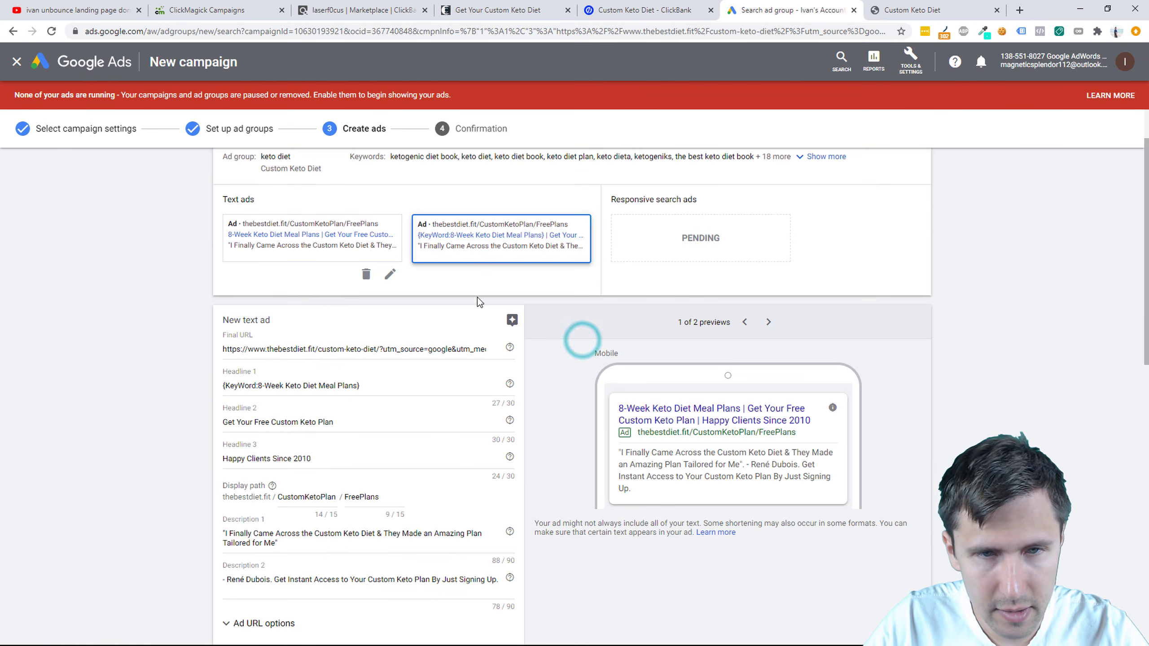
triple_click(258, 462)
key(ctrl+c)
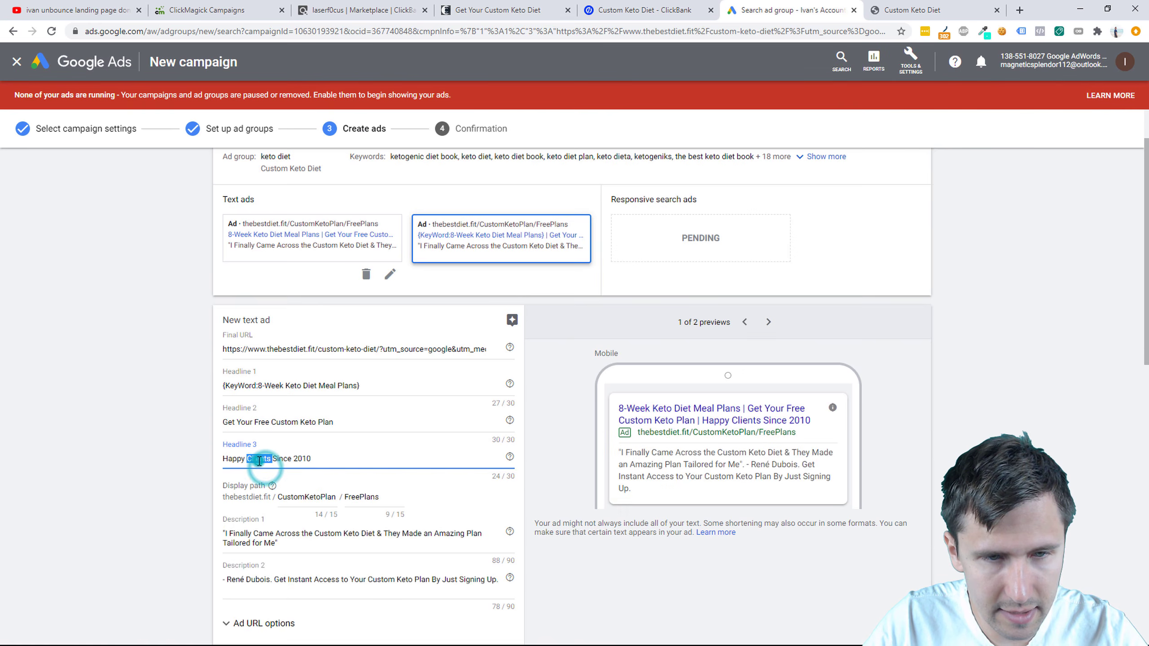
scroll(259, 465, down, 1)
scroll(259, 465, down, 9)
click(253, 409)
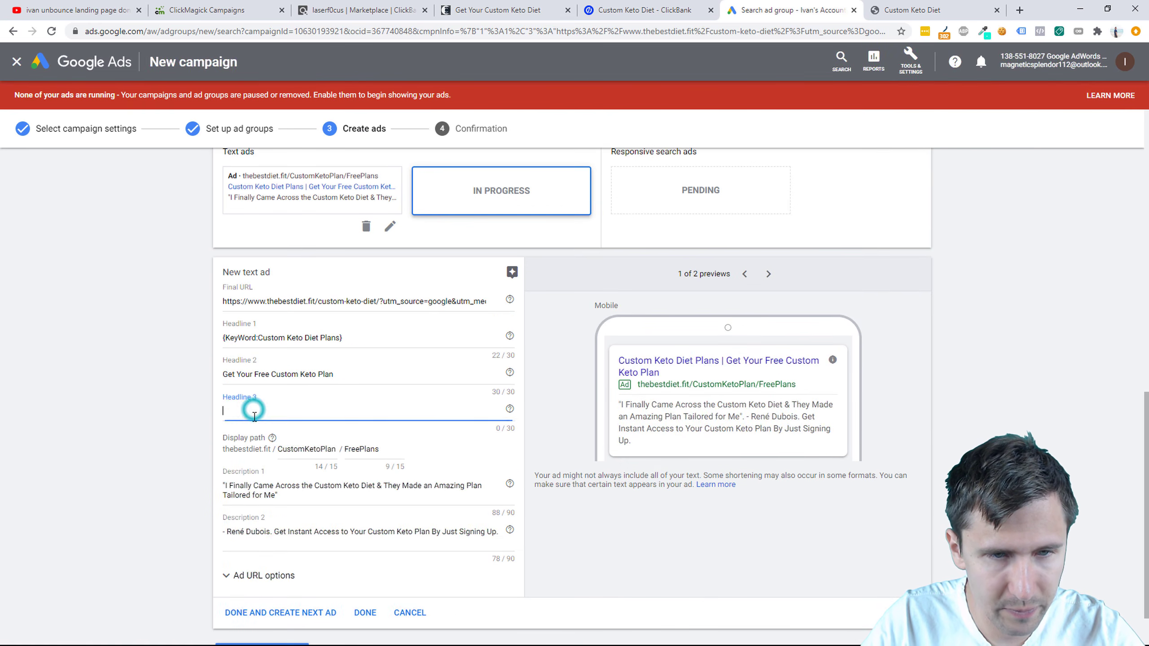
key(ctrl+v)
scroll(253, 410, down, 1)
click(363, 551)
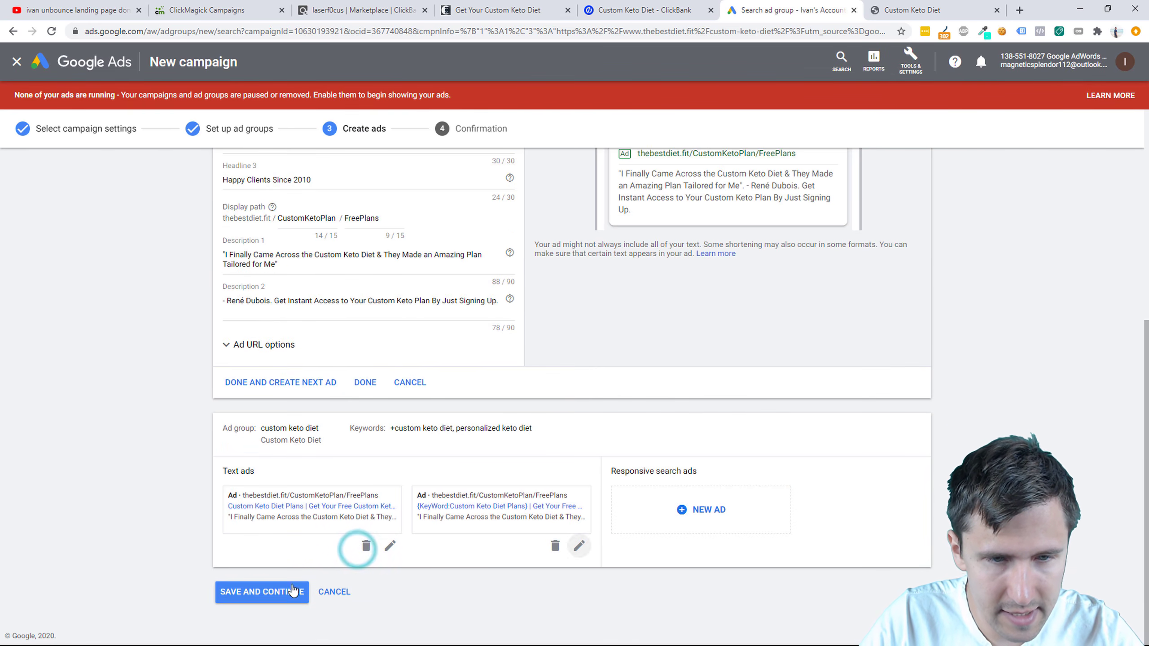
click(272, 594)
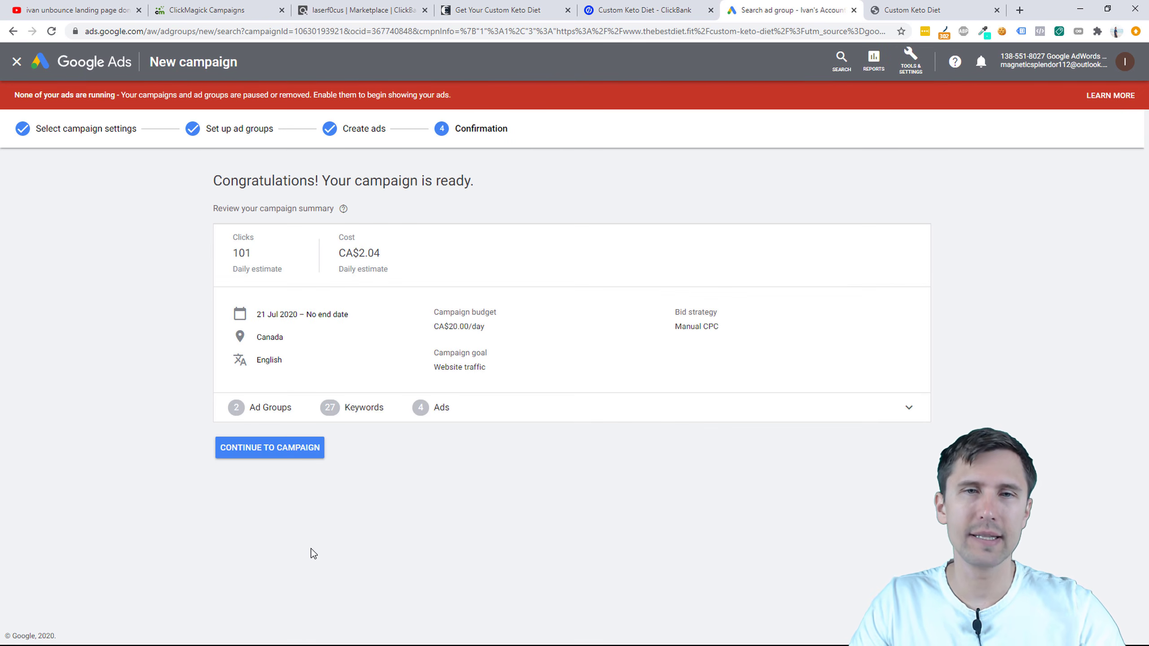
Step: Review the 101 daily clicks and CA$2.04 daily cost estimates, then continue to the campaign
click(237, 251)
double_click(240, 252)
double_click(248, 255)
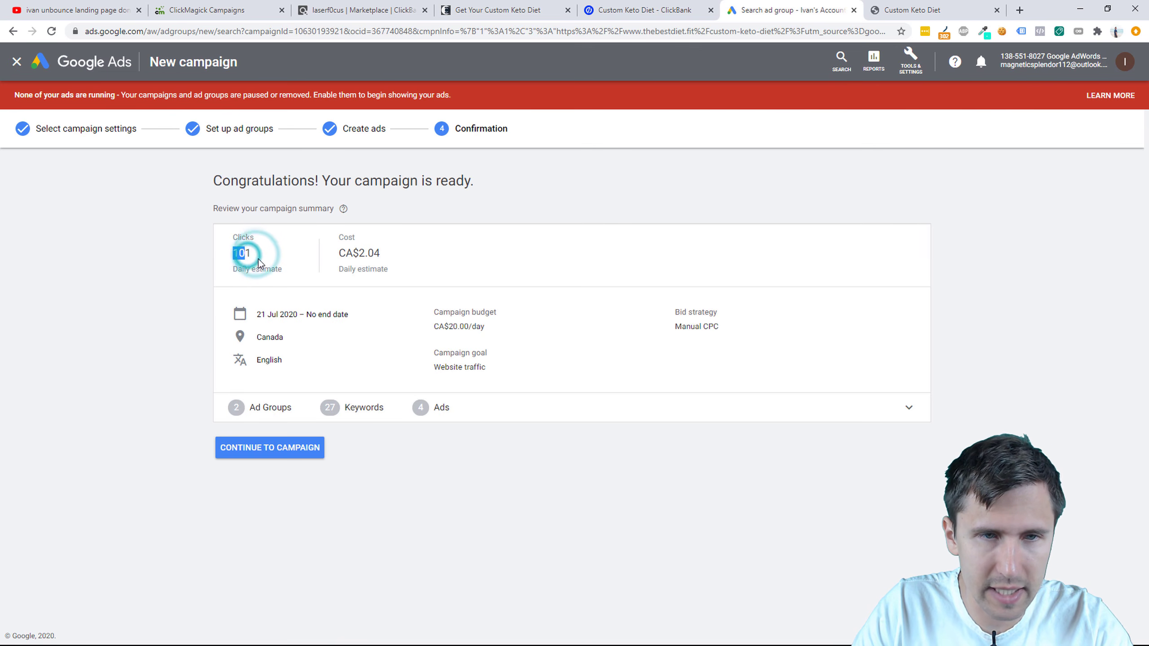
click(252, 255)
double_click(263, 257)
drag(328, 253, 407, 262)
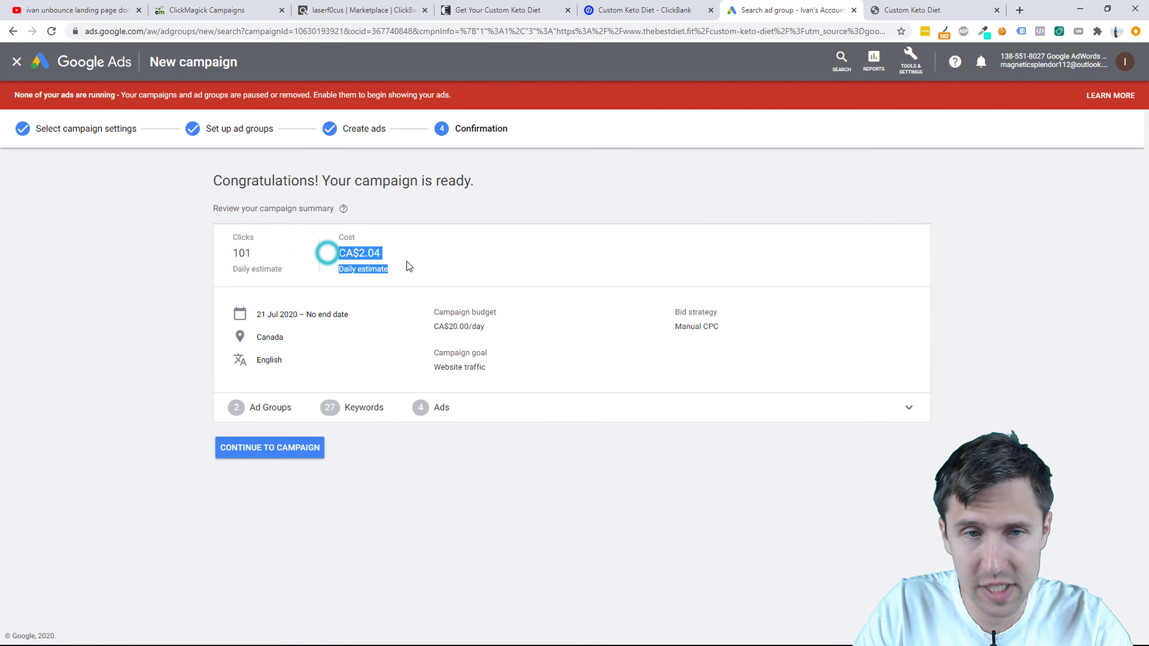
click(377, 254)
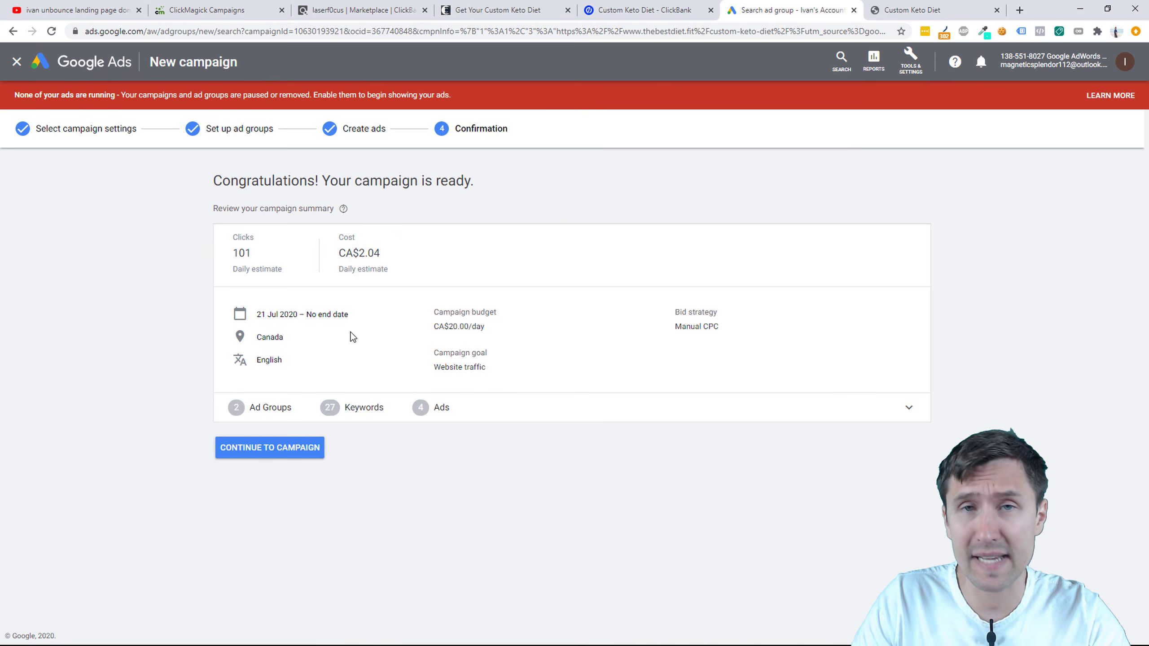
click(283, 453)
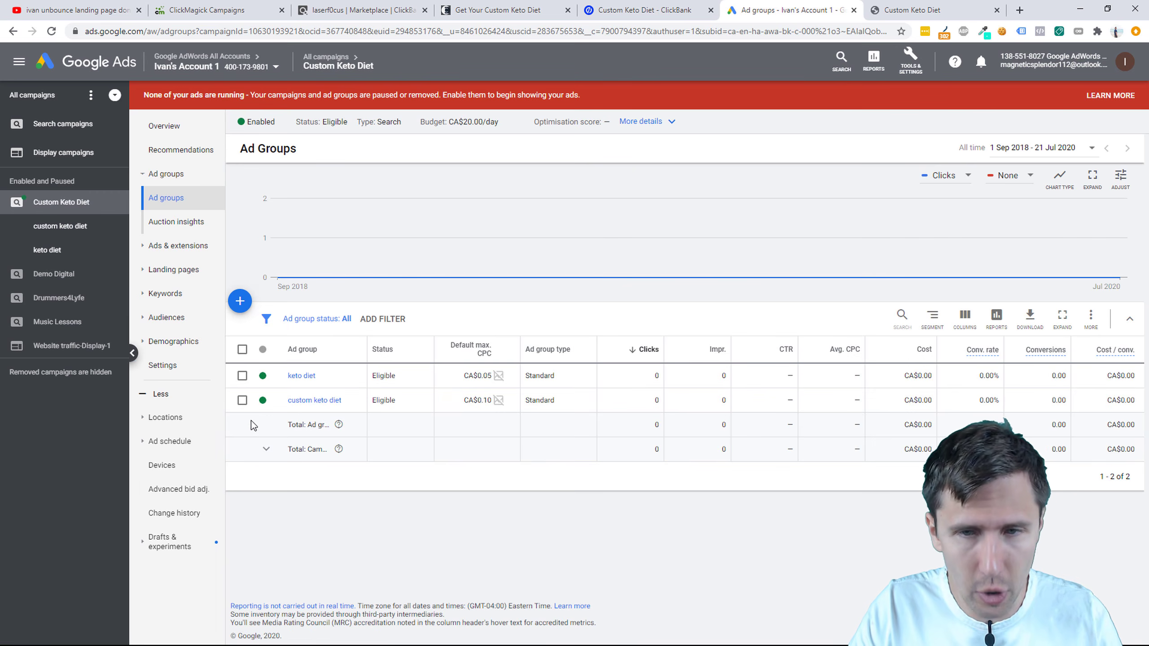
Step: Show the campaign's Ads table and open the second ad's landing page in a new tab
click(179, 246)
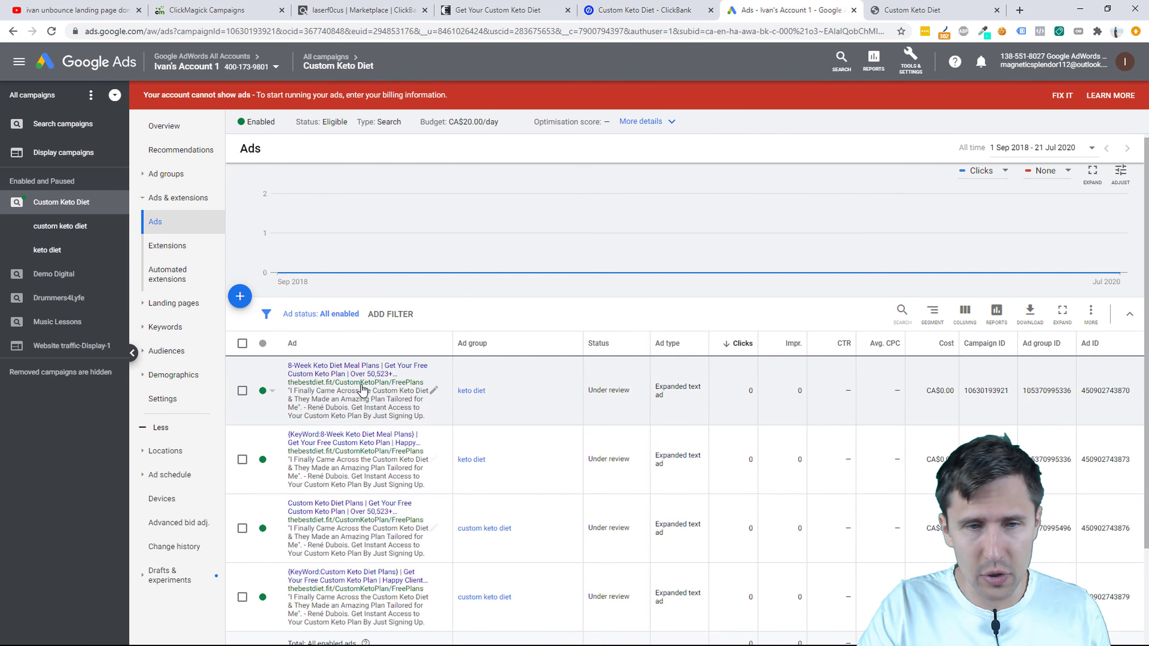
click(342, 436)
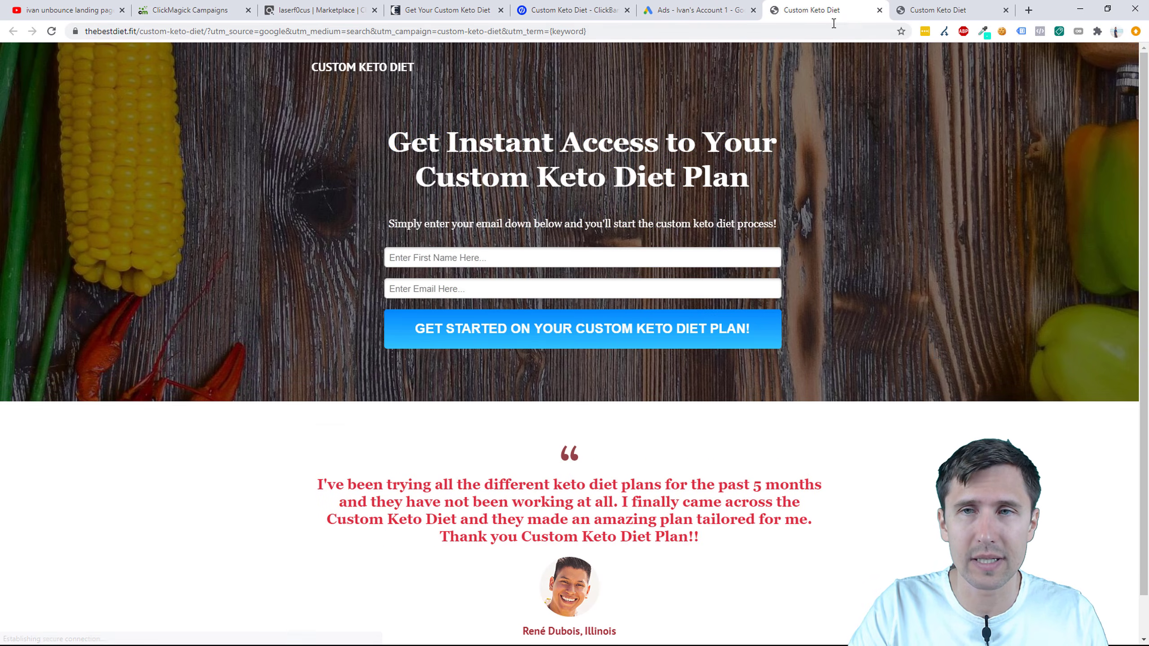
Step: Open the first ad's landing page, submit a test signup with a first name and e-mail, and follow through to the offer
click(879, 10)
scroll(625, 522, down, 2)
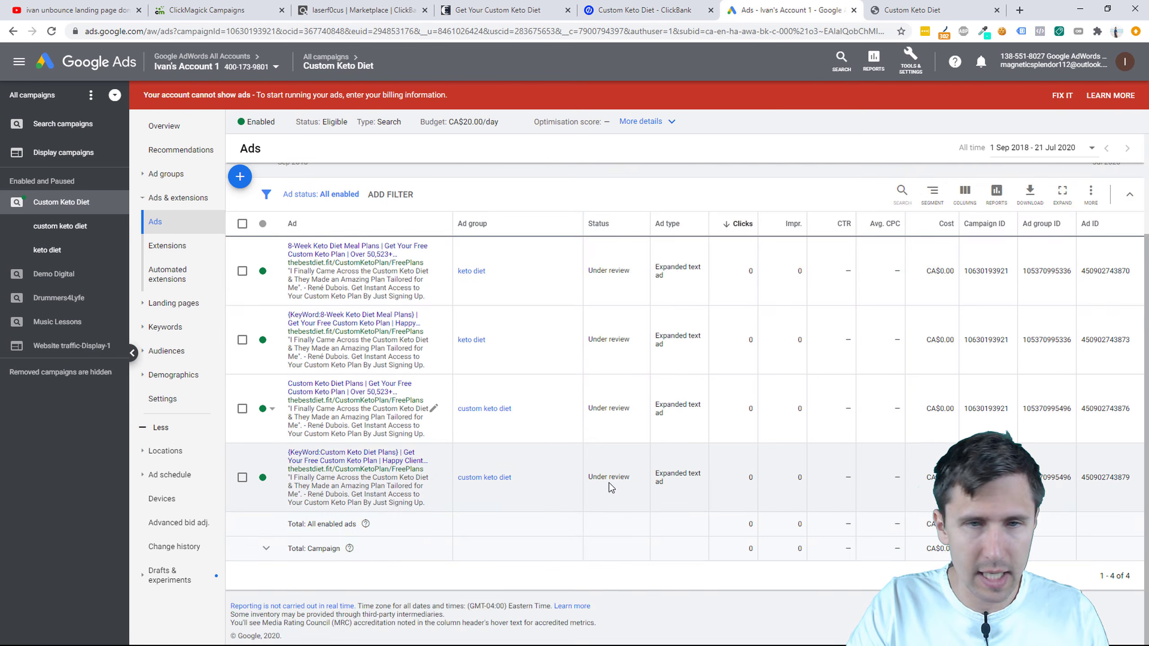
scroll(608, 488, up, 2)
click(352, 369)
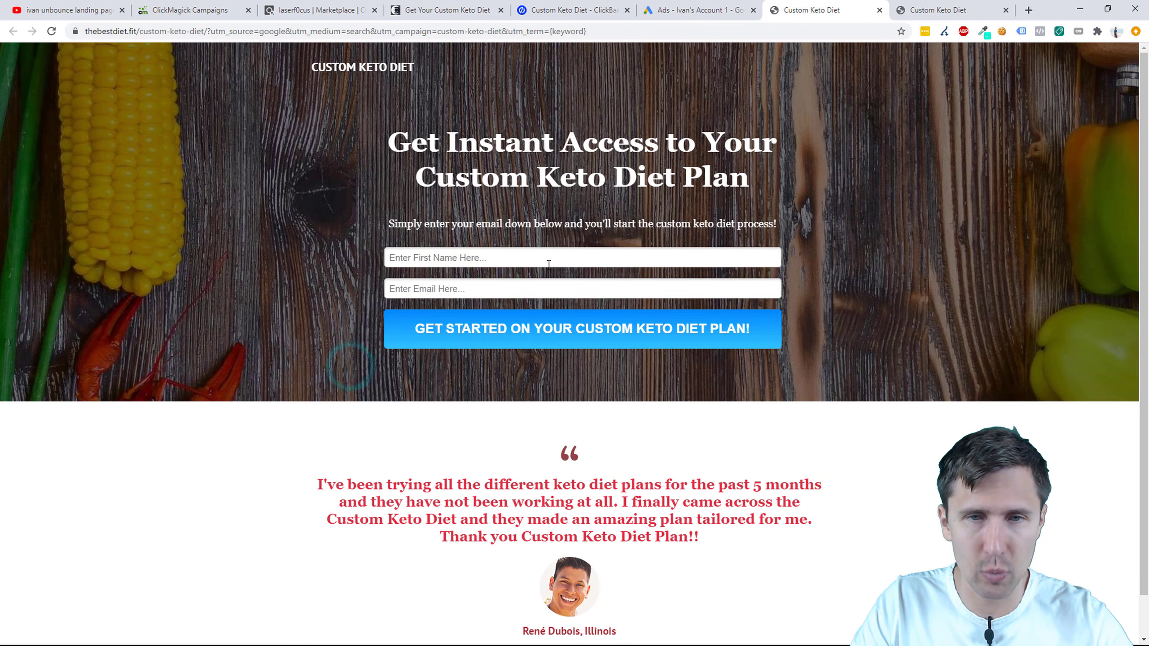
click(512, 262)
text(ivan)
key(Tab)
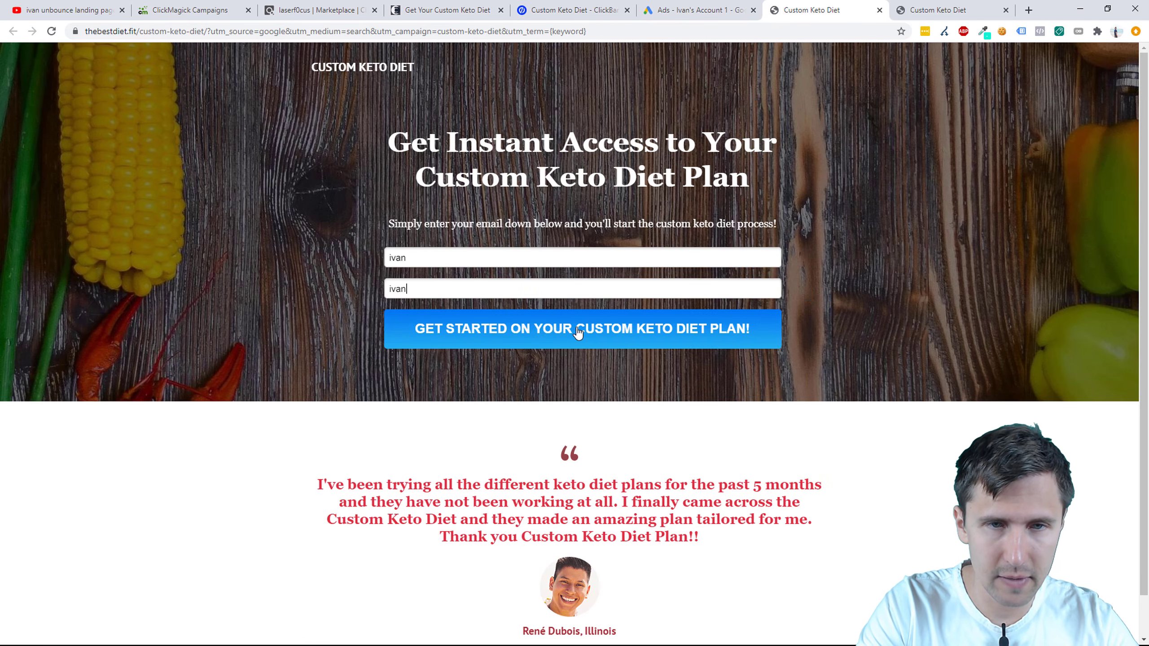
click(578, 332)
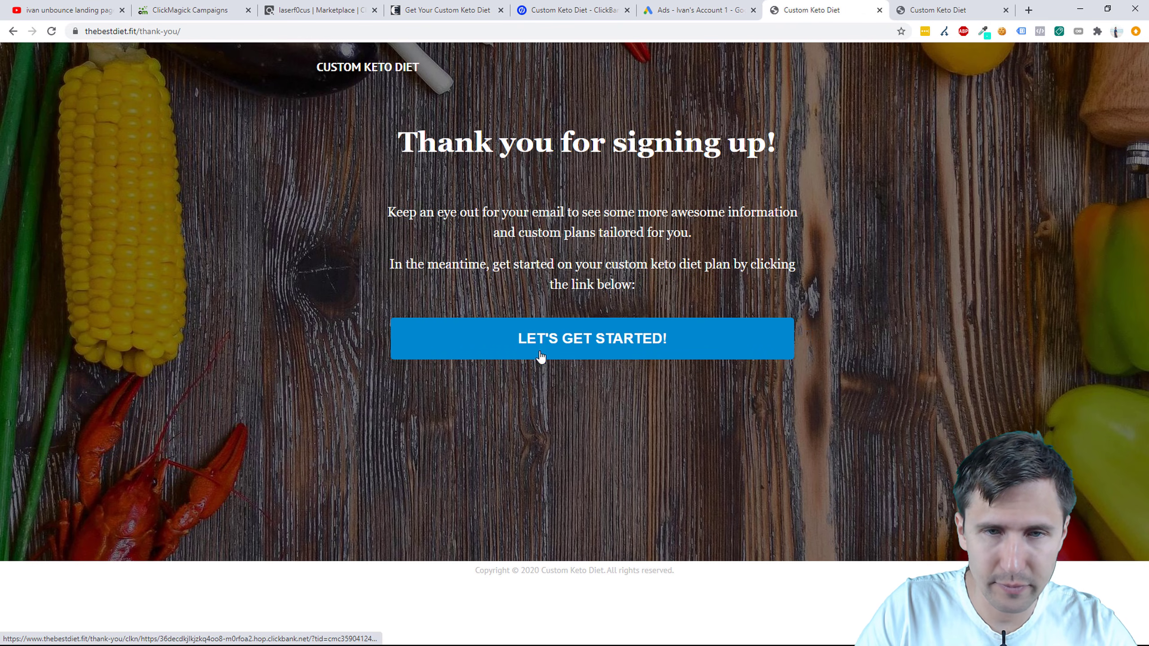
click(535, 336)
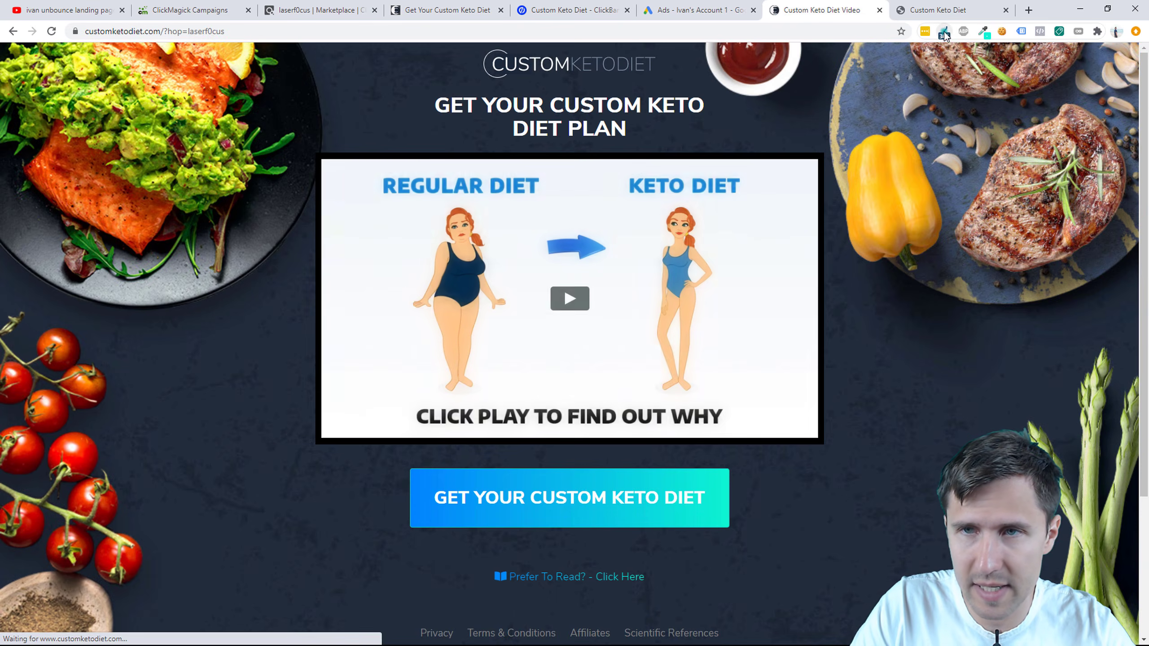
Step: Inspect the thebestdiet.fit redirect chain, check ClickMagick stats, and return to the Google Ads ads table
click(944, 32)
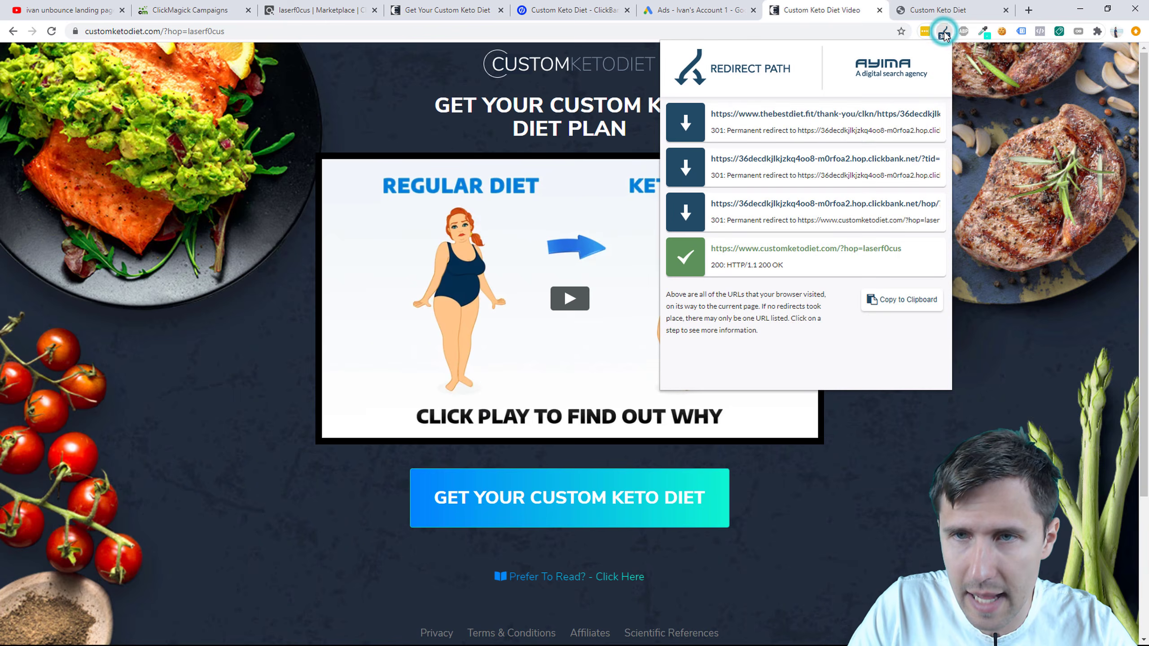
click(830, 122)
drag(822, 134, 886, 138)
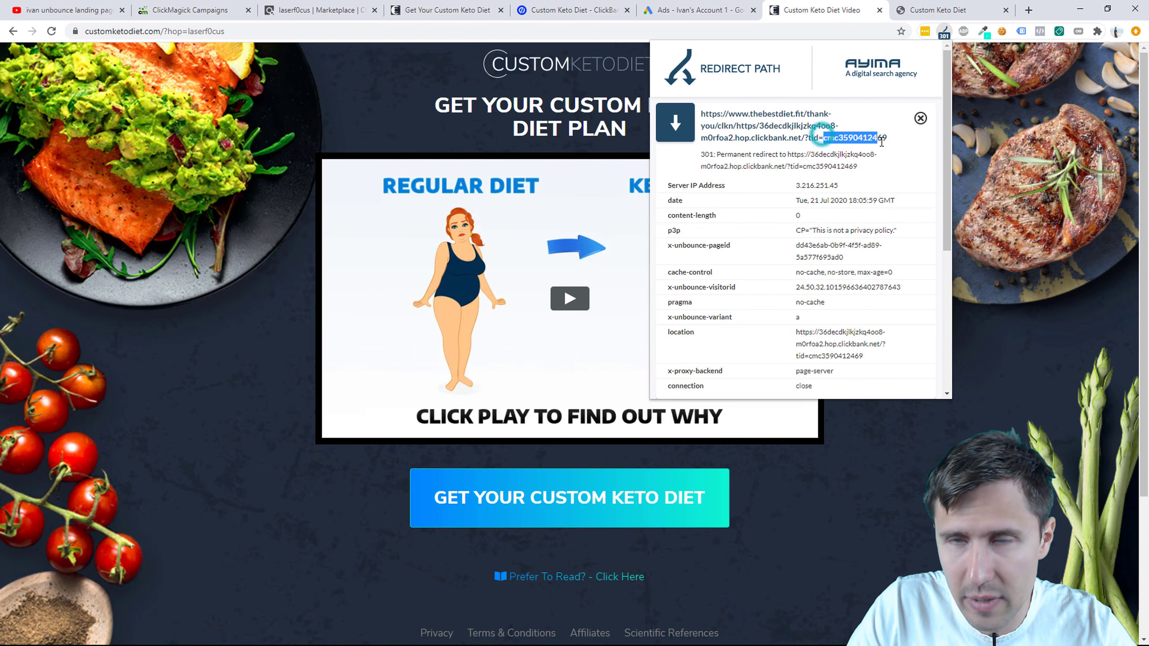
click(878, 10)
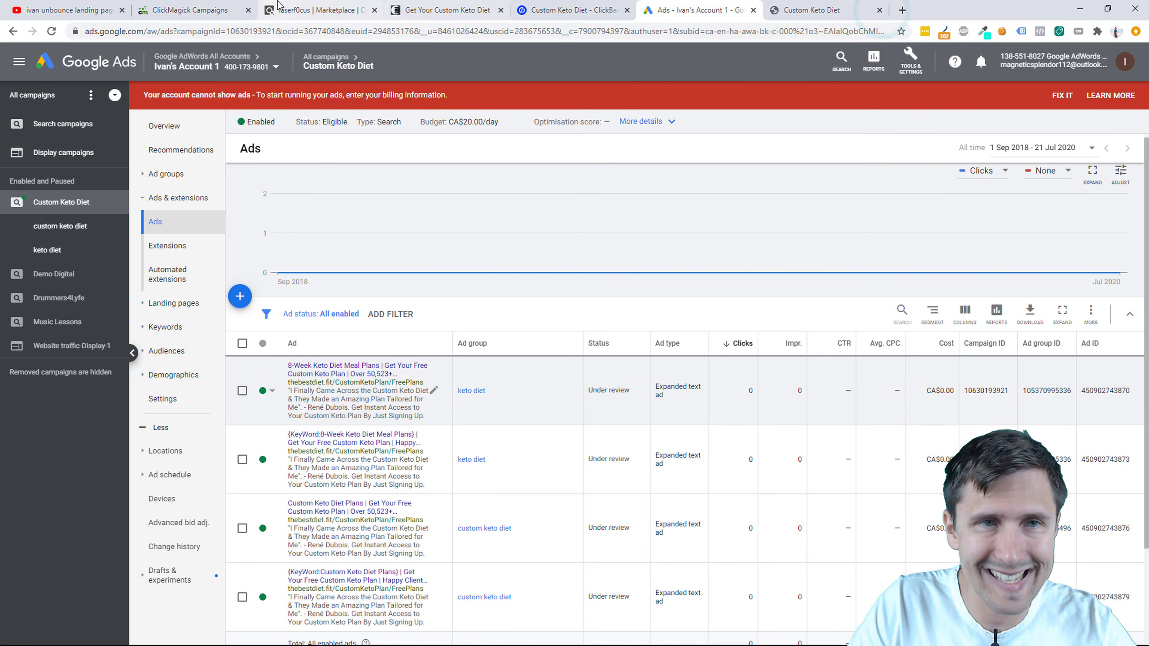
click(172, 9)
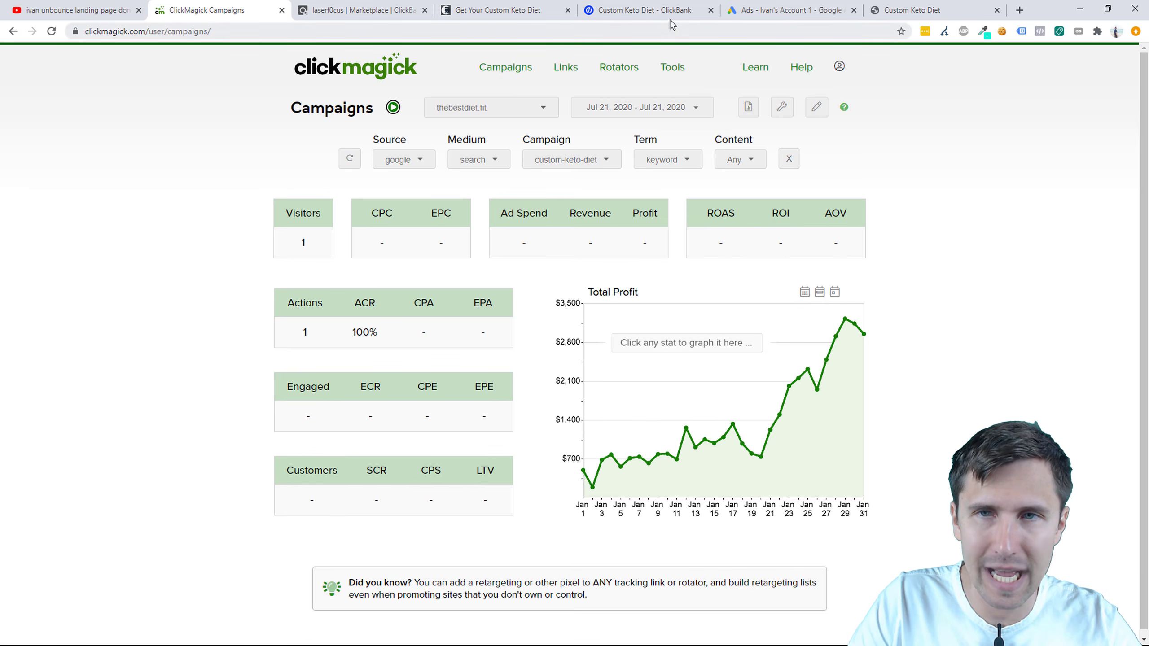
click(739, 10)
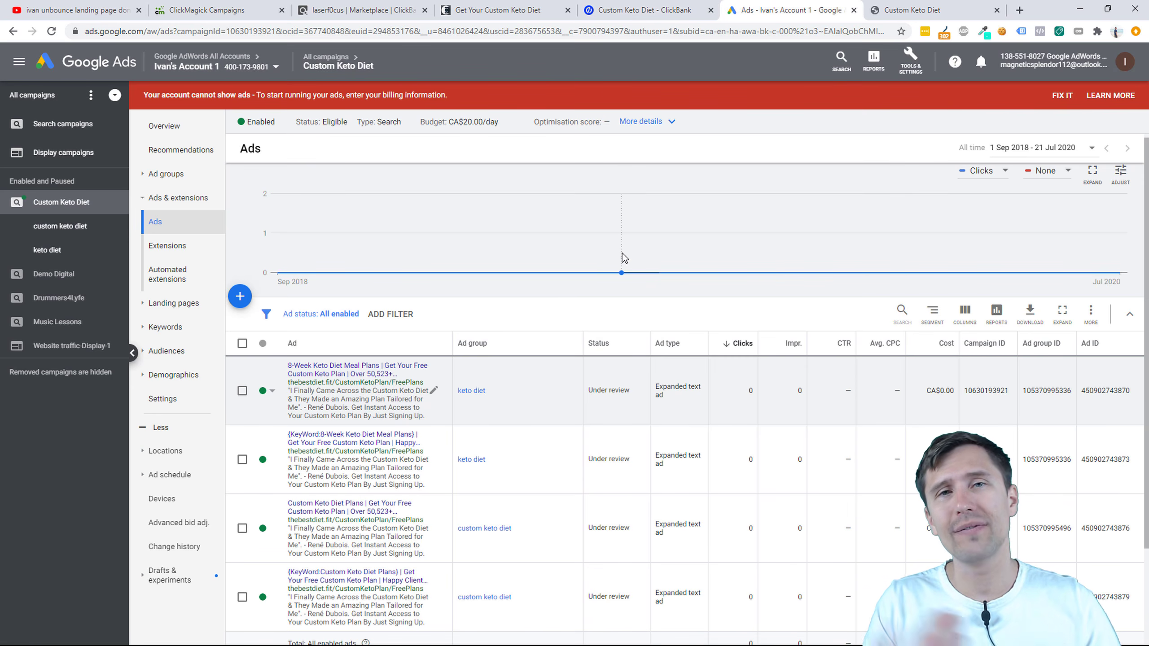